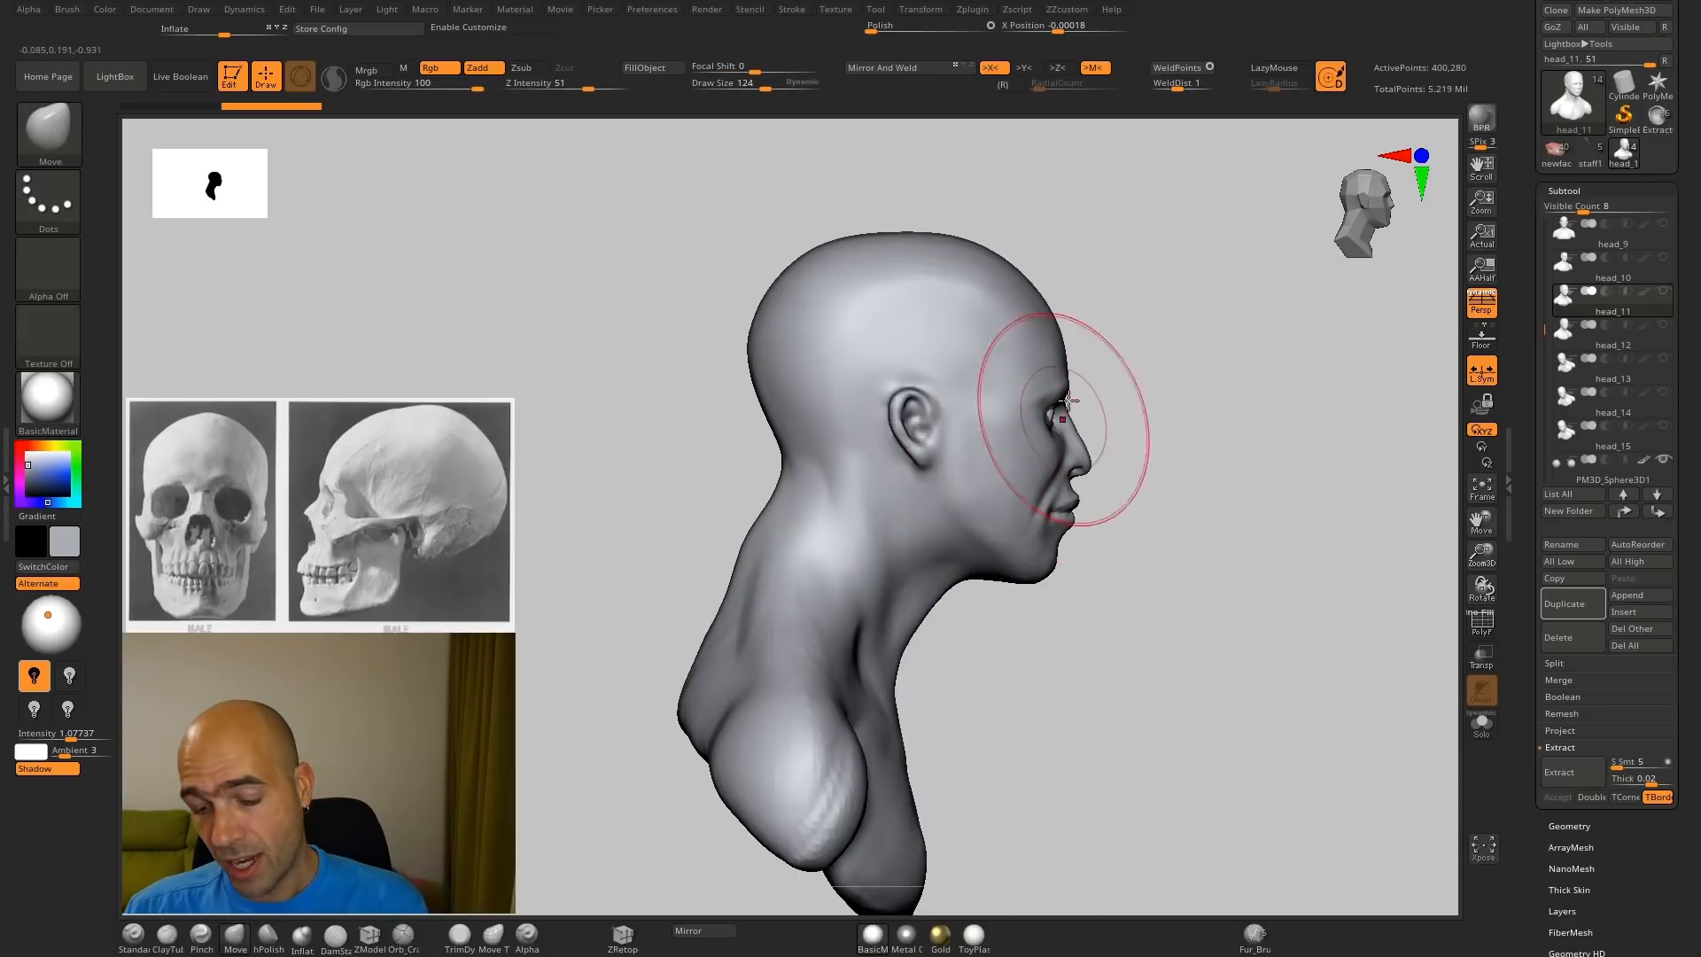
Step: Examine the bust's profile from both sides against the skull reference, checking the face, cranium and neck proportions
key(bracketright)
drag(1191, 454, 1147, 437)
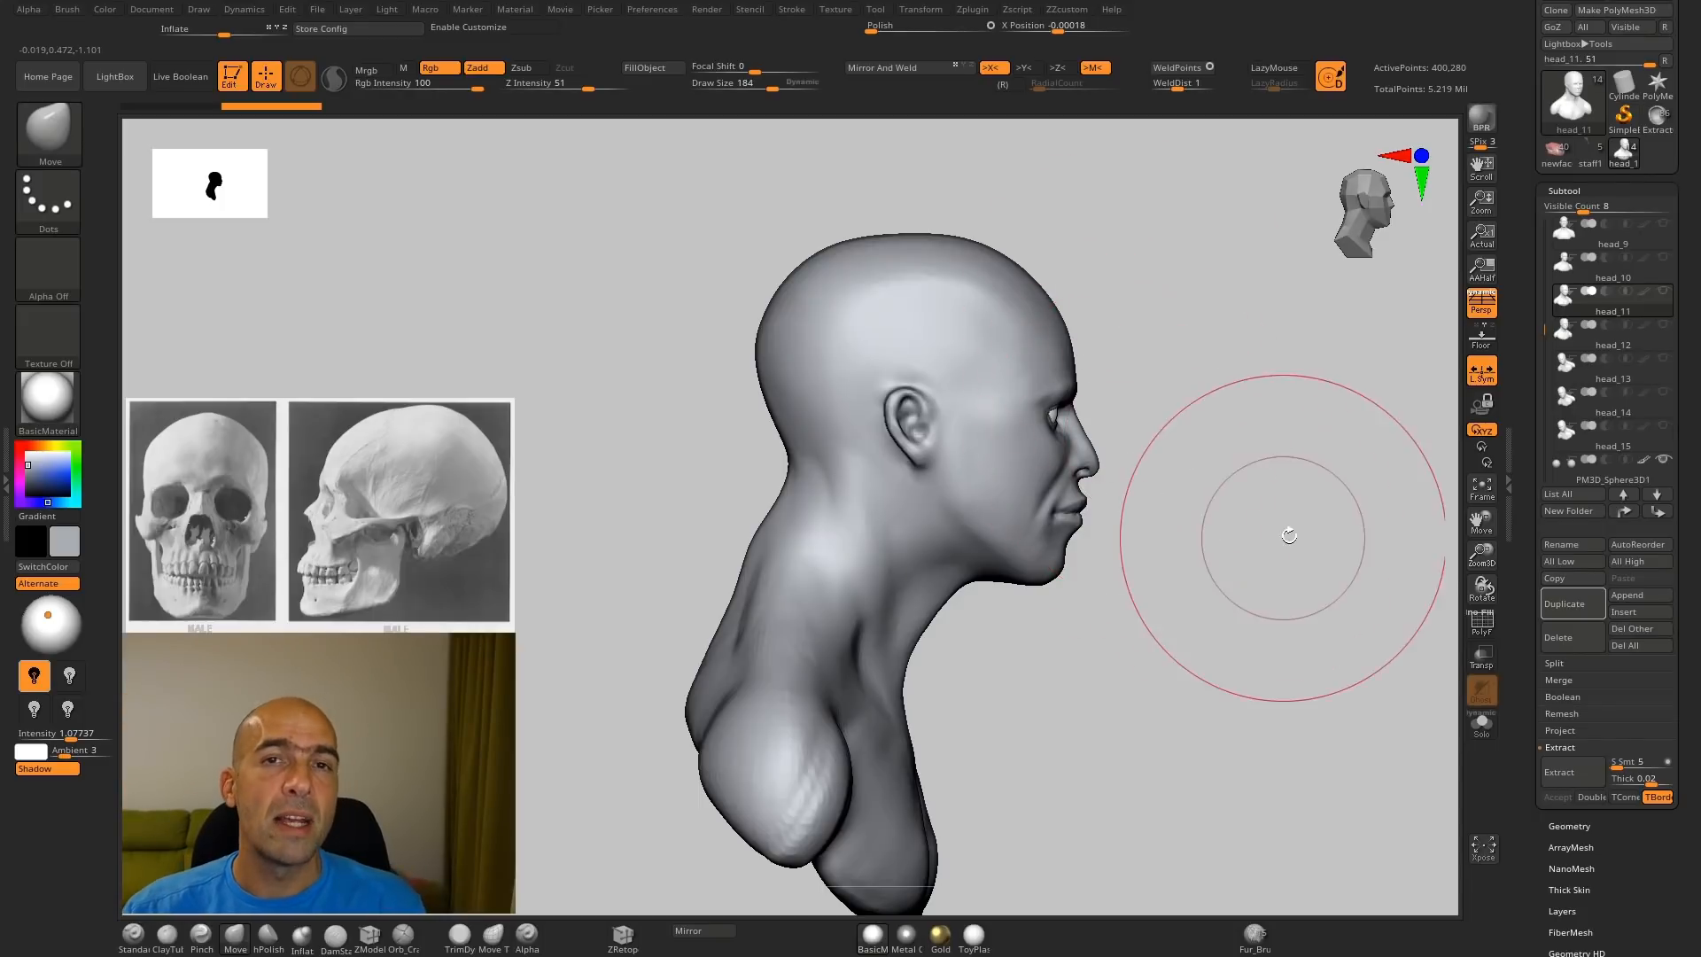
mouse_move(1284, 536)
mouse_down()
mouse_move(1272, 523)
mouse_move(1189, 562)
mouse_move(1229, 608)
mouse_move(1238, 558)
mouse_move(1176, 501)
mouse_up()
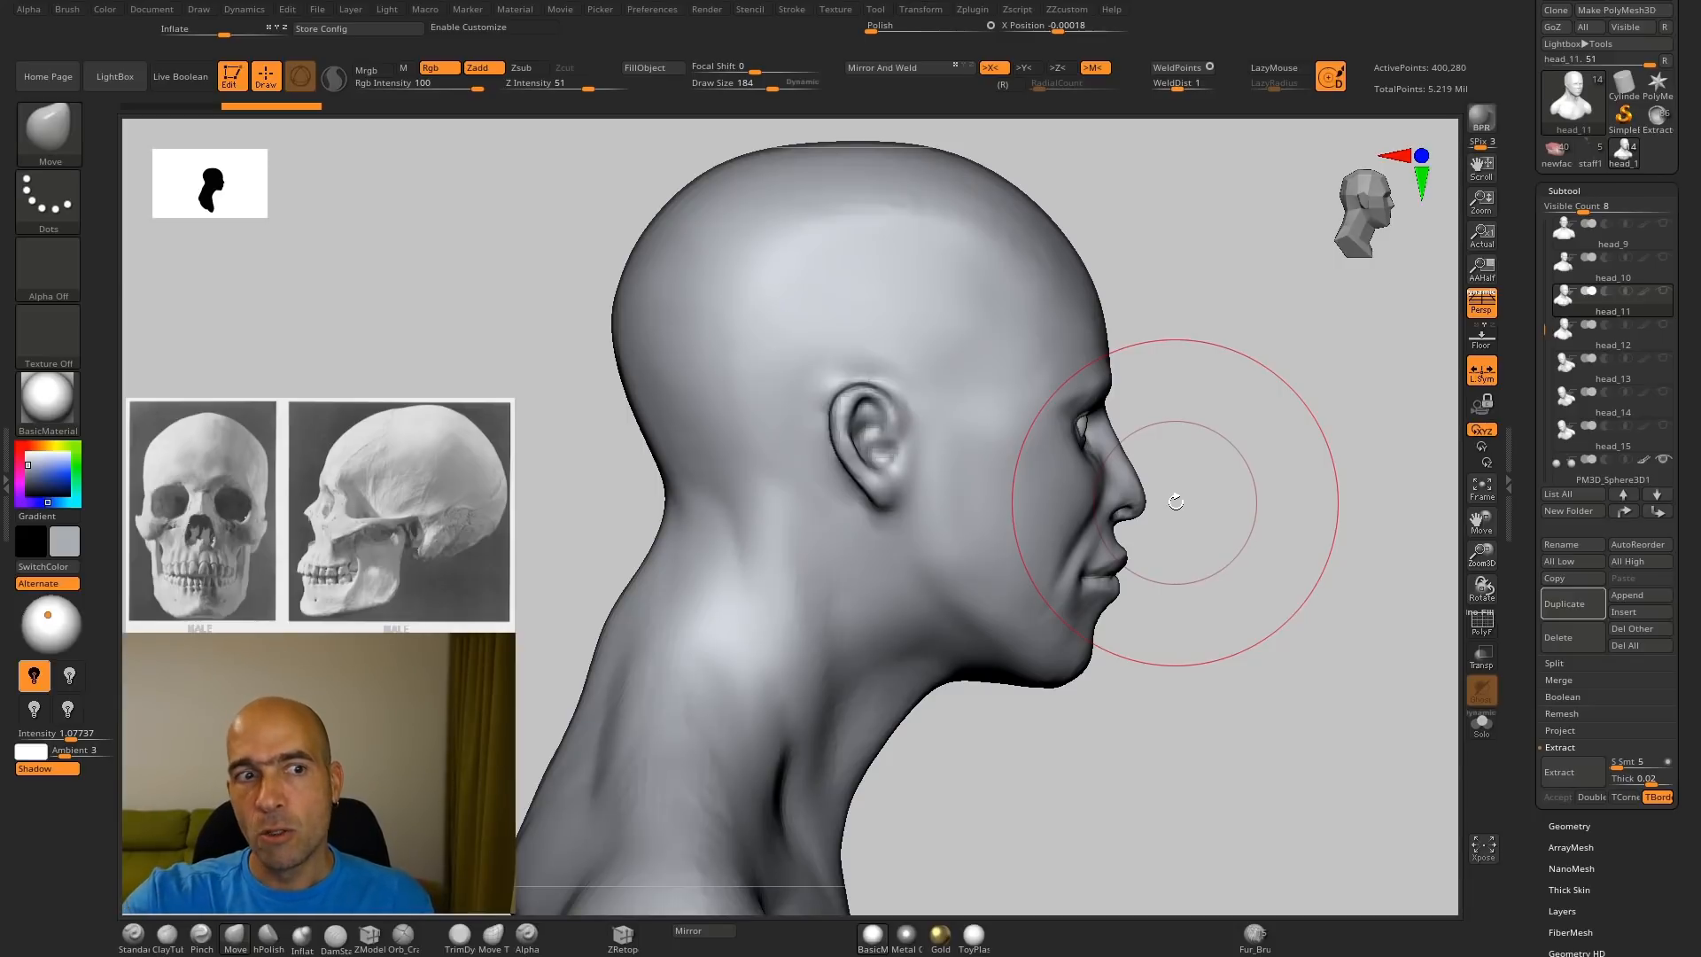
alt+drag(1244, 513, 1183, 466)
mouse_move(1128, 542)
mouse_down()
mouse_move(1082, 540)
mouse_move(1123, 536)
mouse_up()
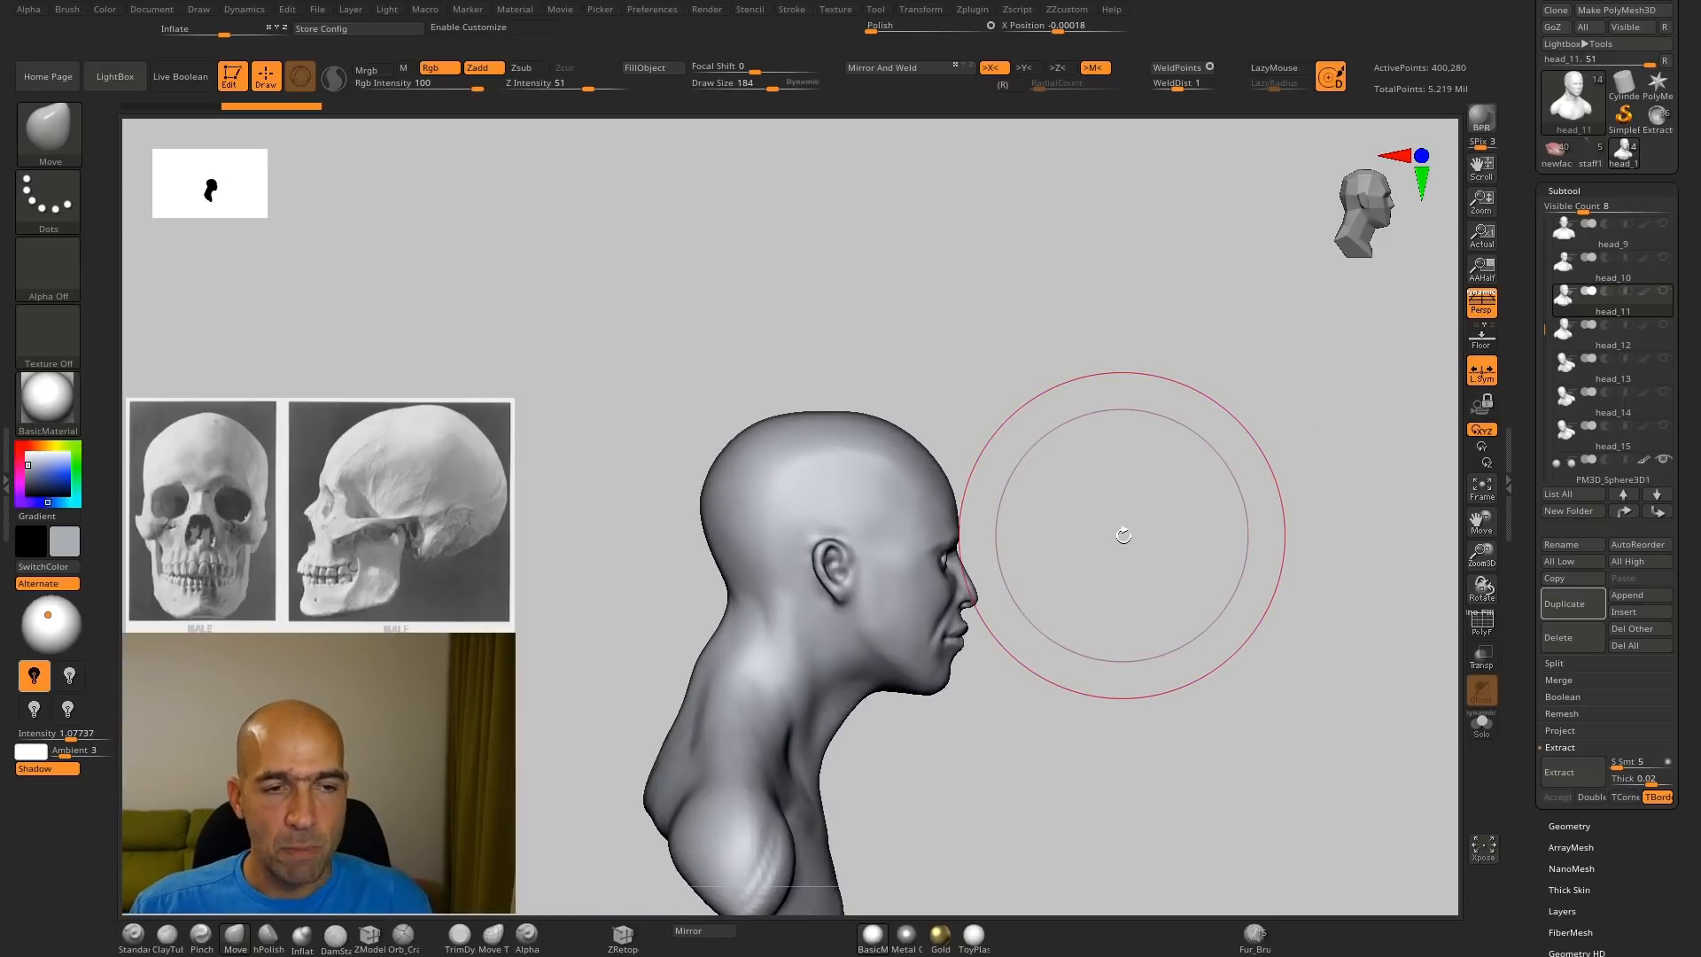
mouse_move(1013, 486)
mouse_down()
mouse_move(1108, 486)
mouse_move(1075, 353)
mouse_up()
mouse_move(1108, 496)
mouse_down()
mouse_move(1108, 467)
mouse_move(1143, 478)
mouse_move(1048, 479)
mouse_move(1139, 470)
mouse_move(1135, 504)
mouse_up()
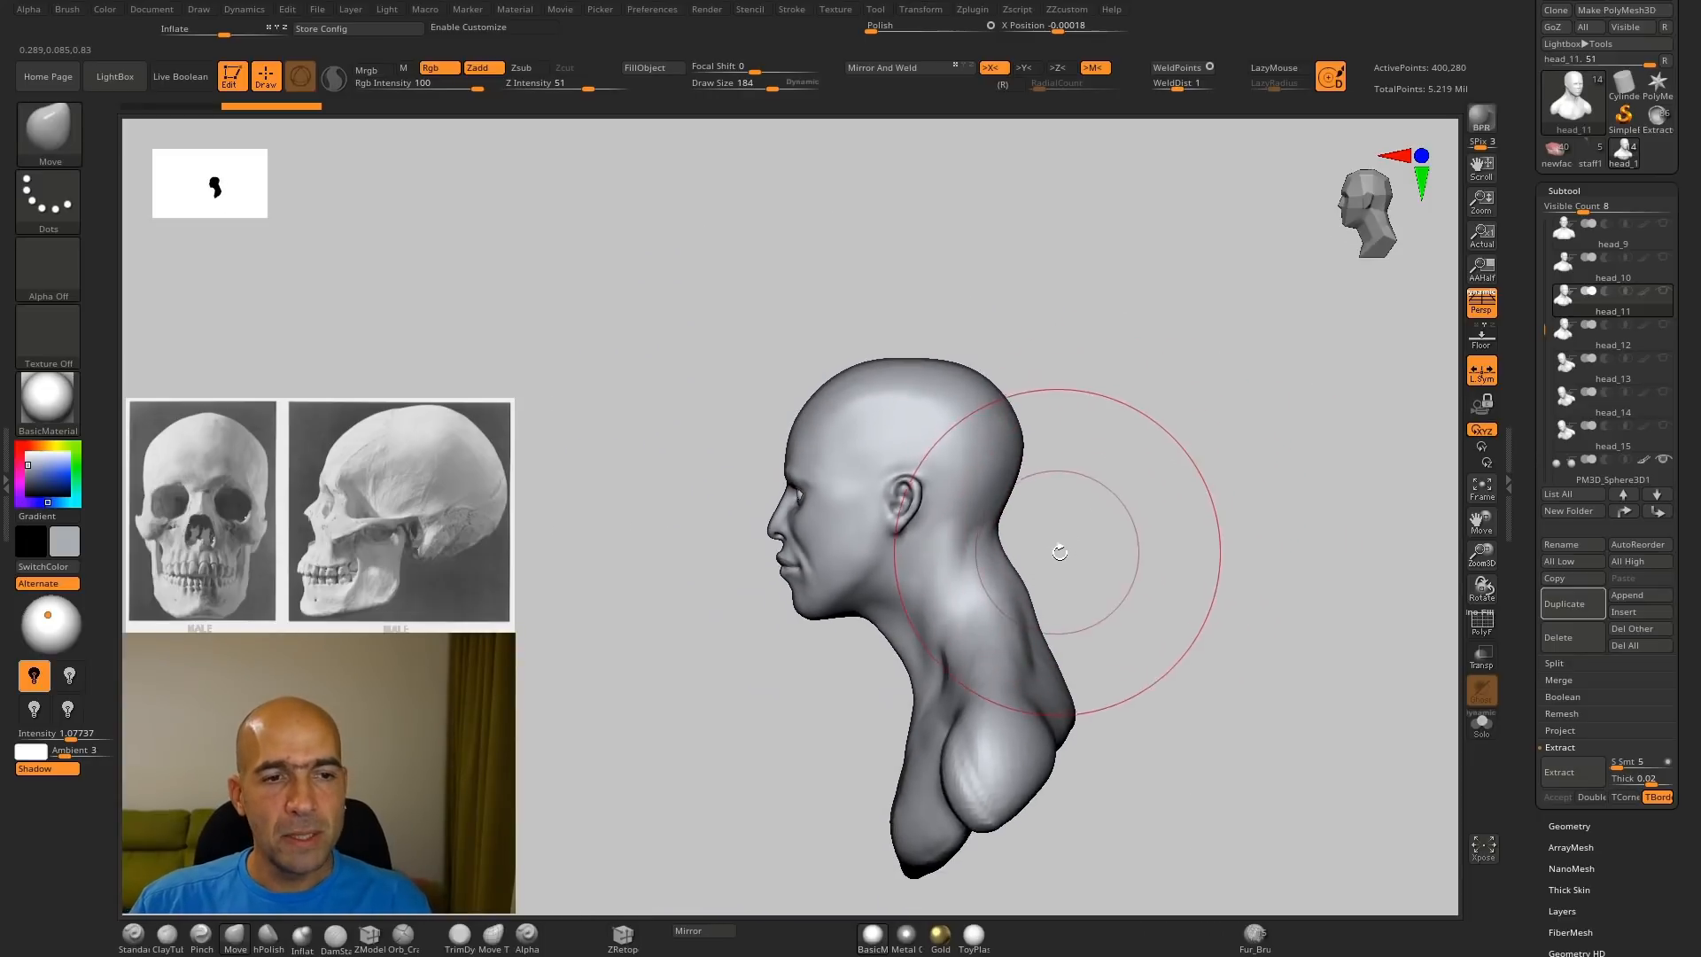
mouse_move(1105, 570)
alt+mouse_down()
mouse_move(1193, 487)
mouse_move(1280, 484)
mouse_move(1304, 428)
mouse_move(1223, 463)
alt+mouse_up()
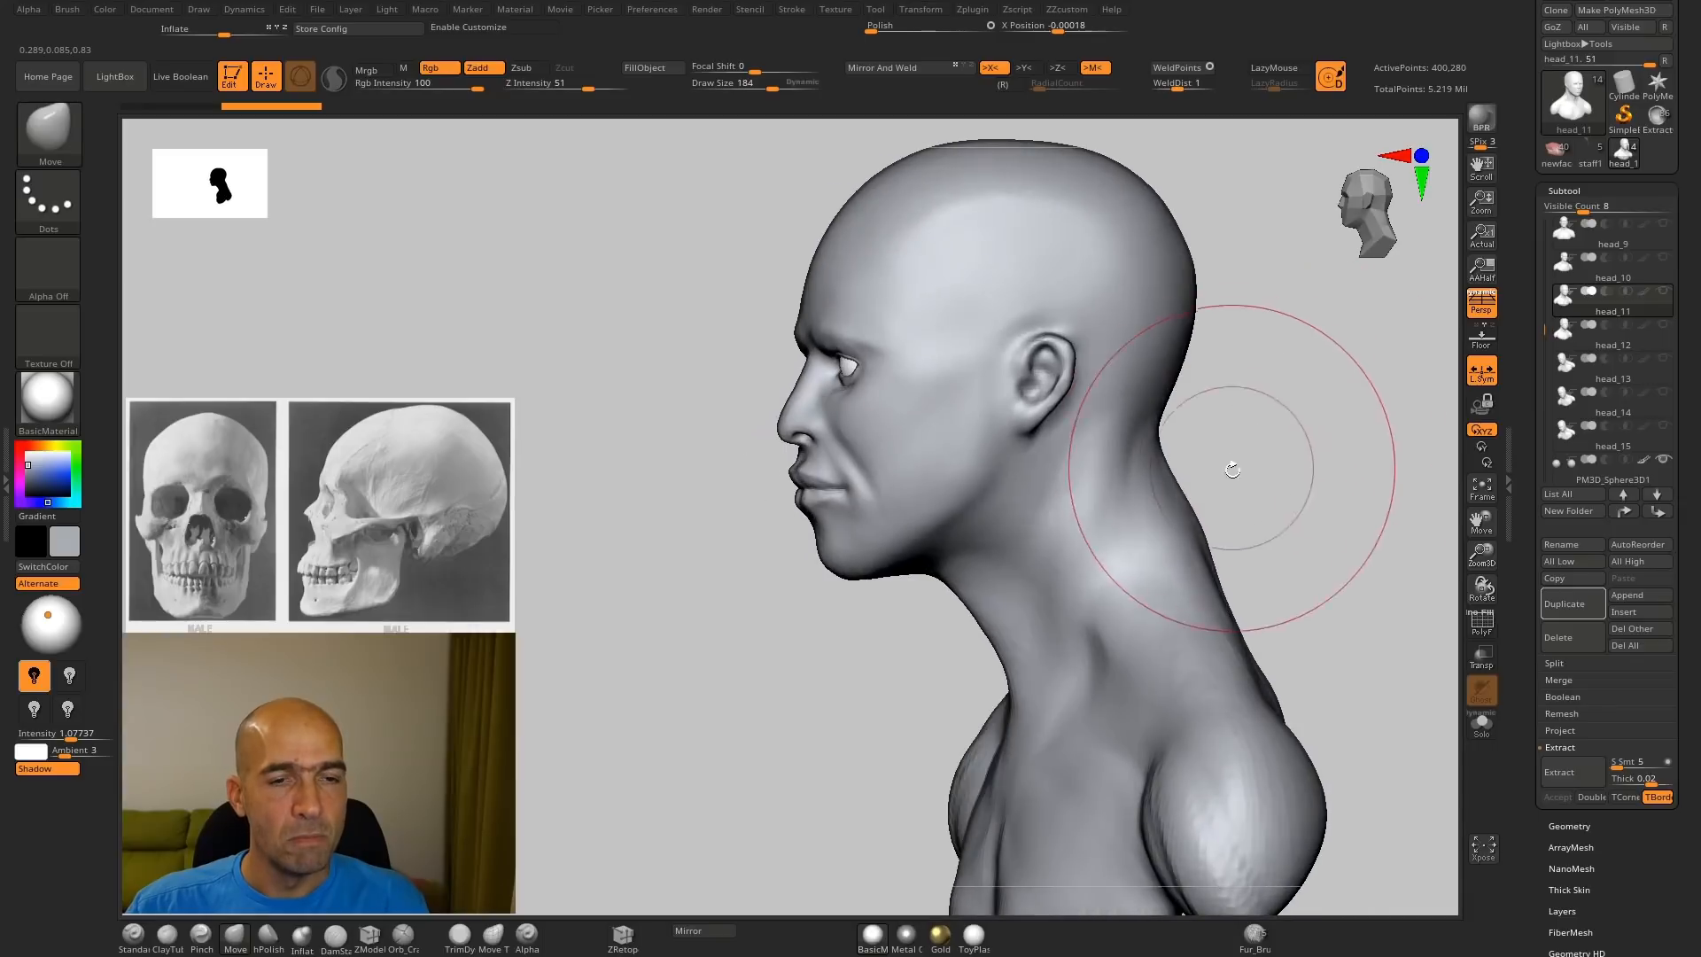
shift+drag(1229, 550, 1250, 540)
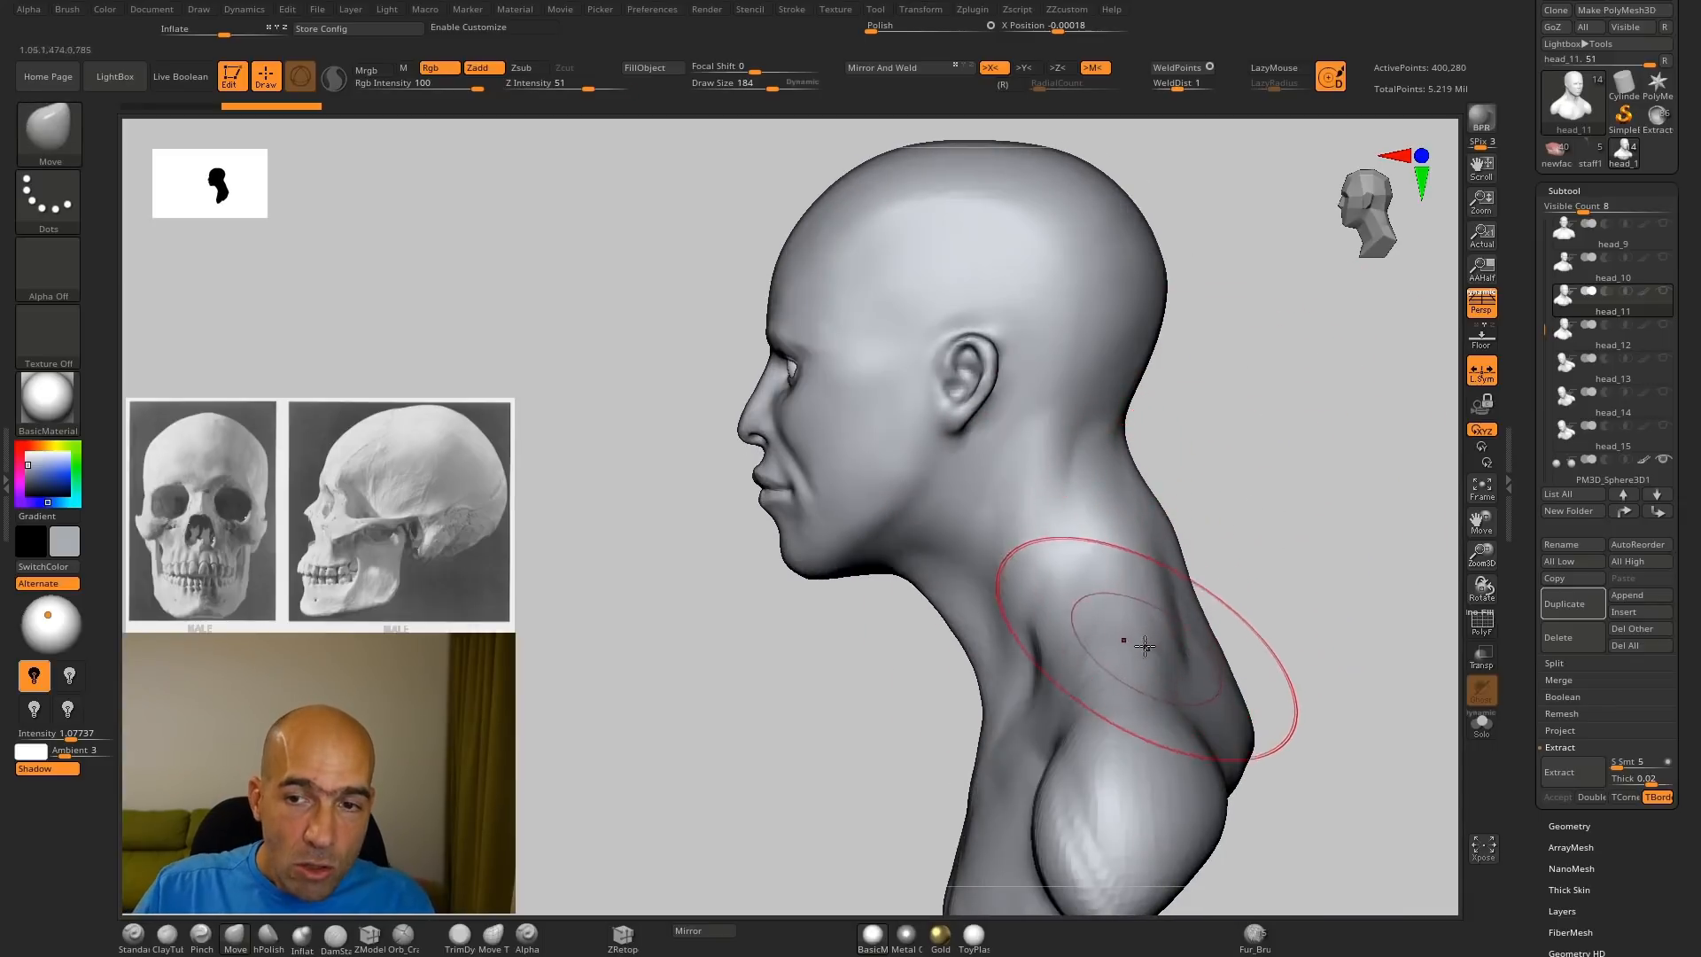
Step: Reshape the nape and front of the neck in profile with the Move brush at draw size 196
mouse_move(1245, 514)
mouse_down()
mouse_move(1222, 540)
mouse_move(1094, 540)
mouse_up()
key(bracketright)
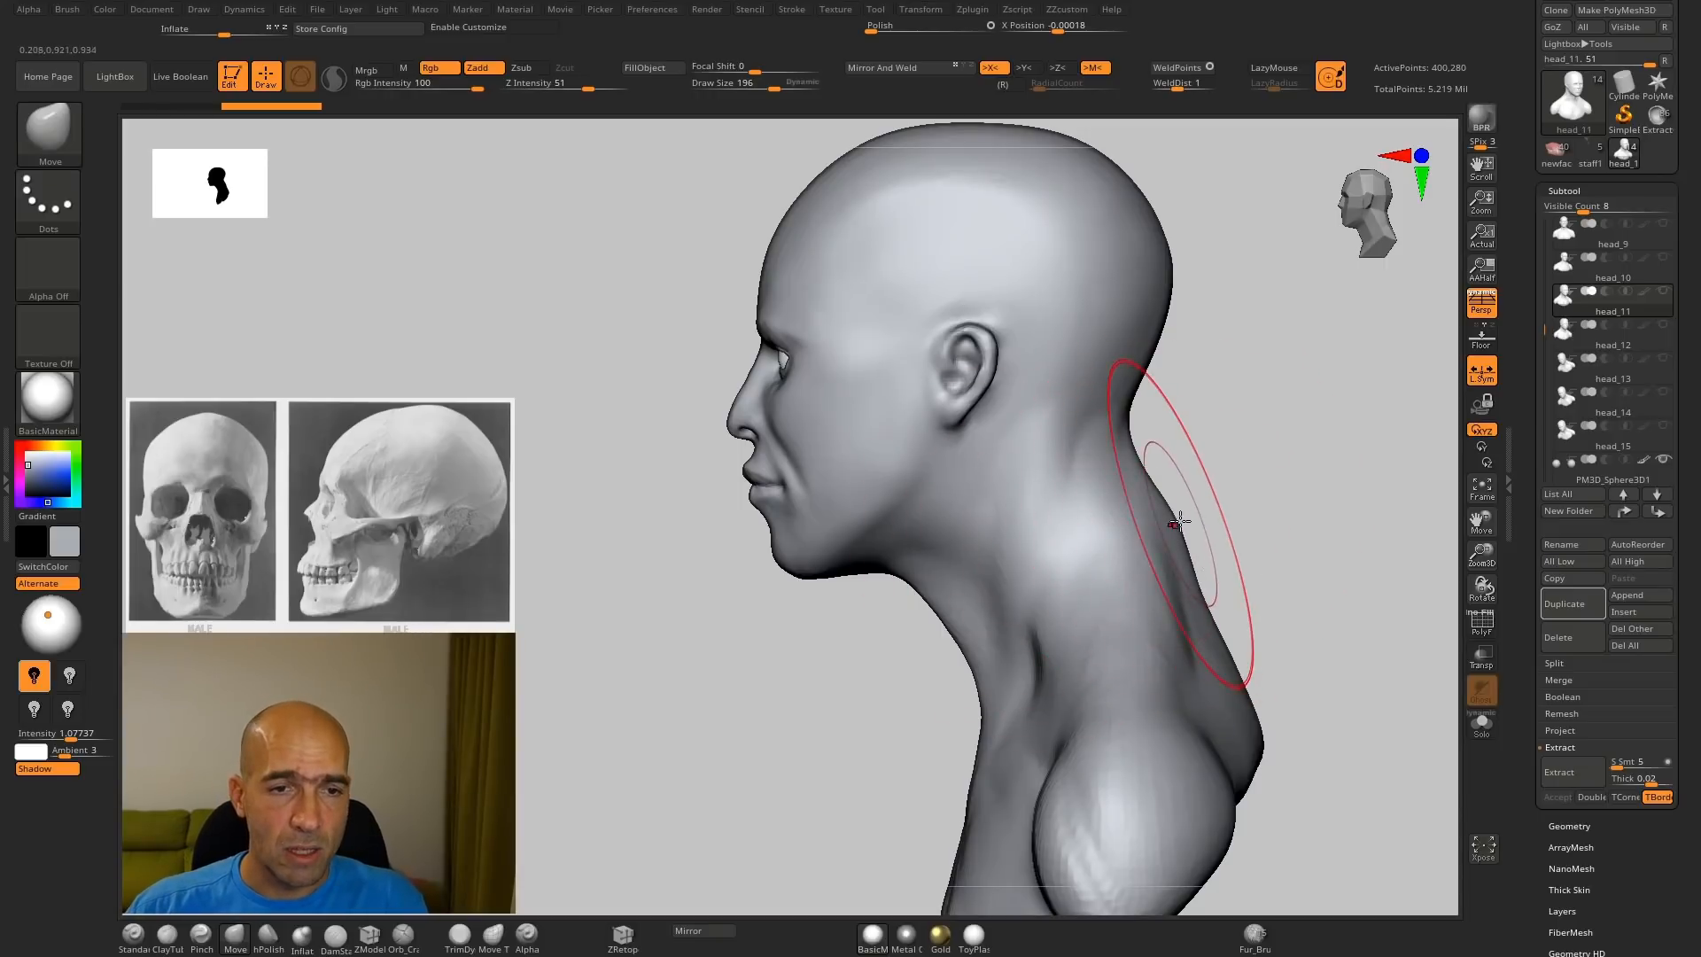
drag(1238, 502, 1188, 550)
drag(1002, 691, 966, 696)
drag(1153, 534, 1152, 567)
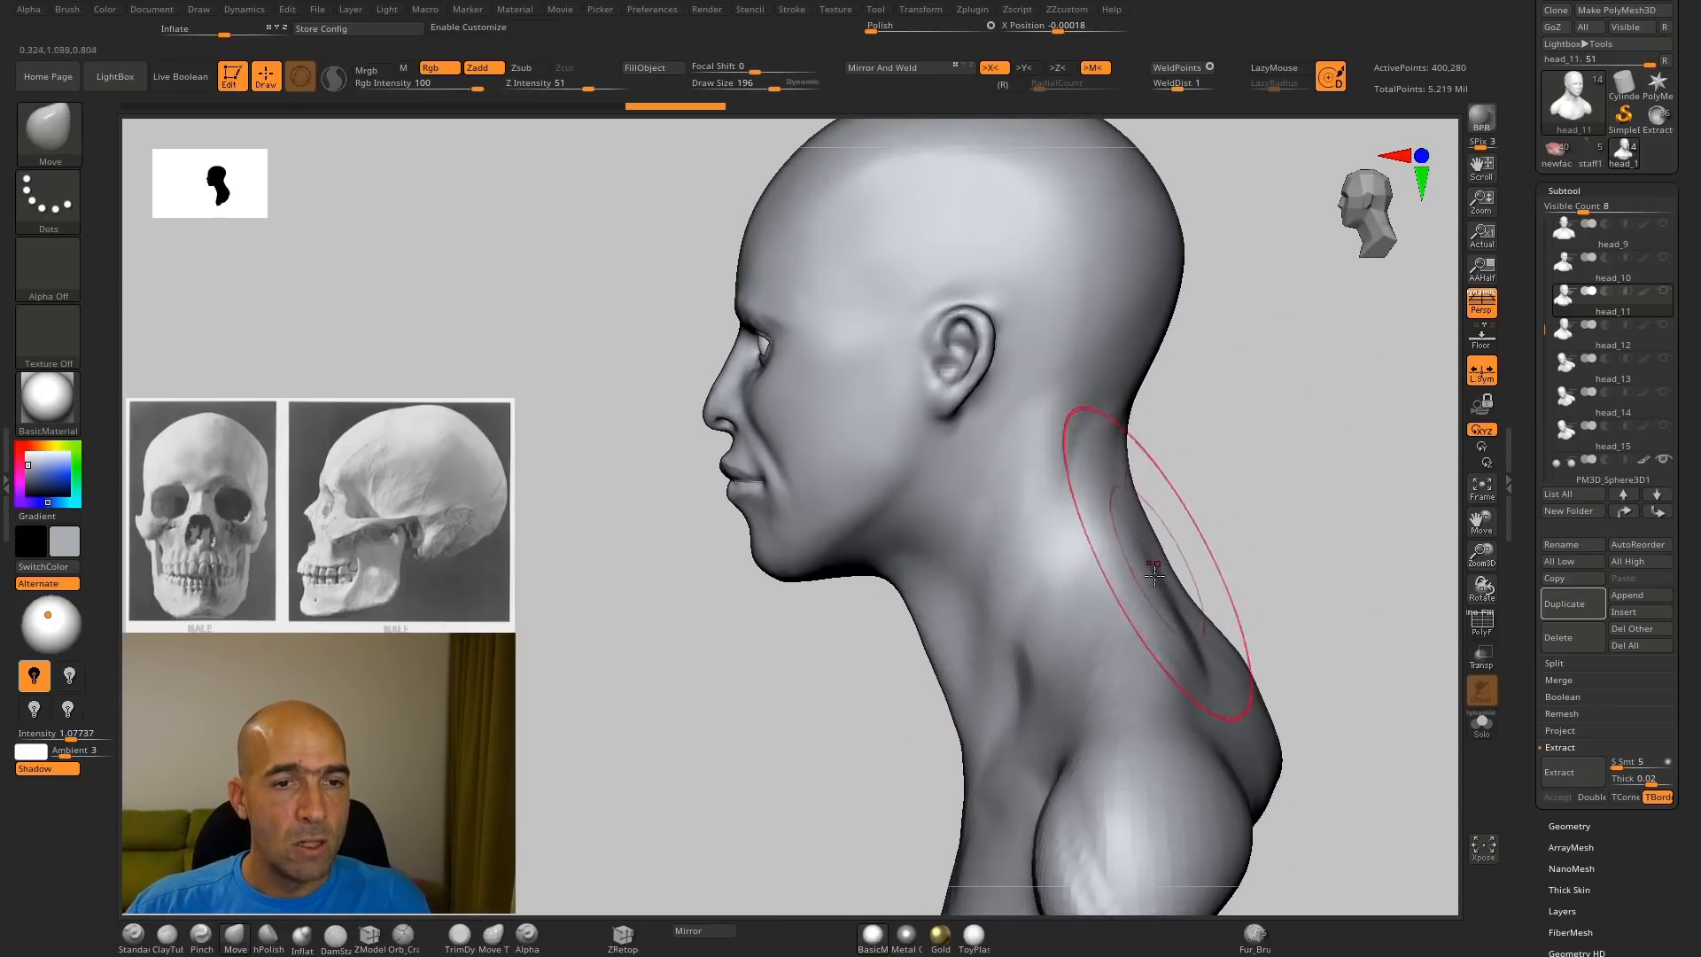
Step: Push the chest forward and tuck the upper back inward in profile with the Move brush
mouse_move(1205, 516)
alt+mouse_down()
mouse_move(1199, 607)
mouse_move(1223, 567)
alt+mouse_up()
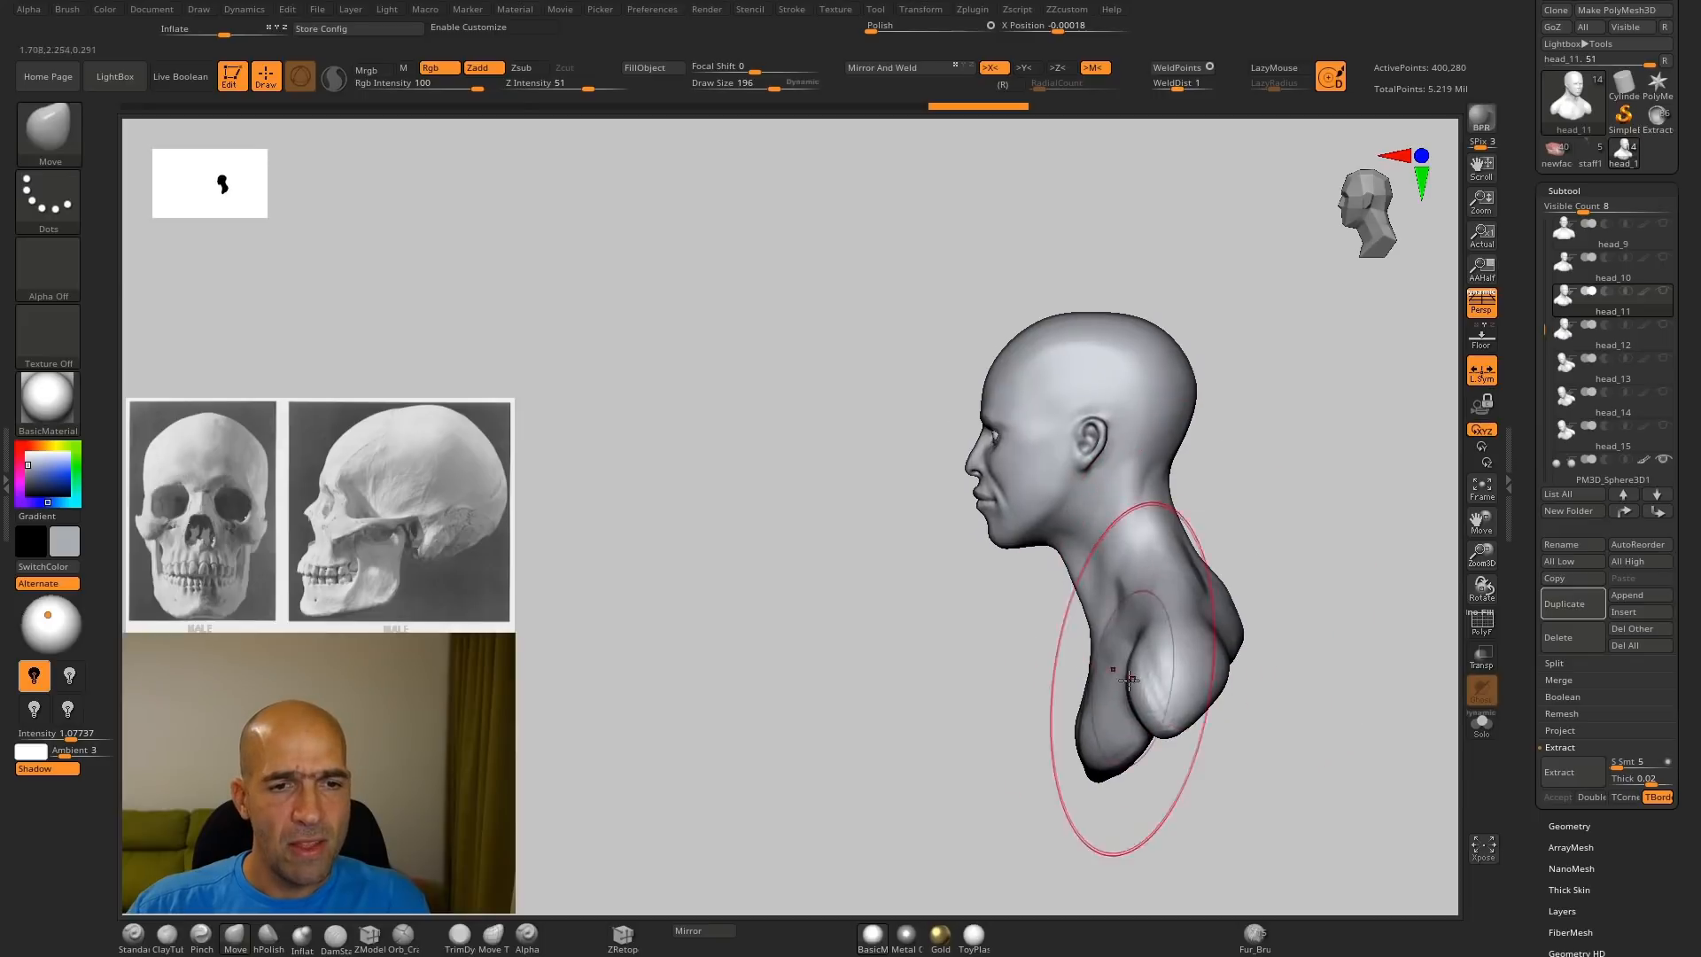
mouse_move(1089, 691)
mouse_down()
mouse_move(1057, 742)
mouse_move(1061, 718)
mouse_up()
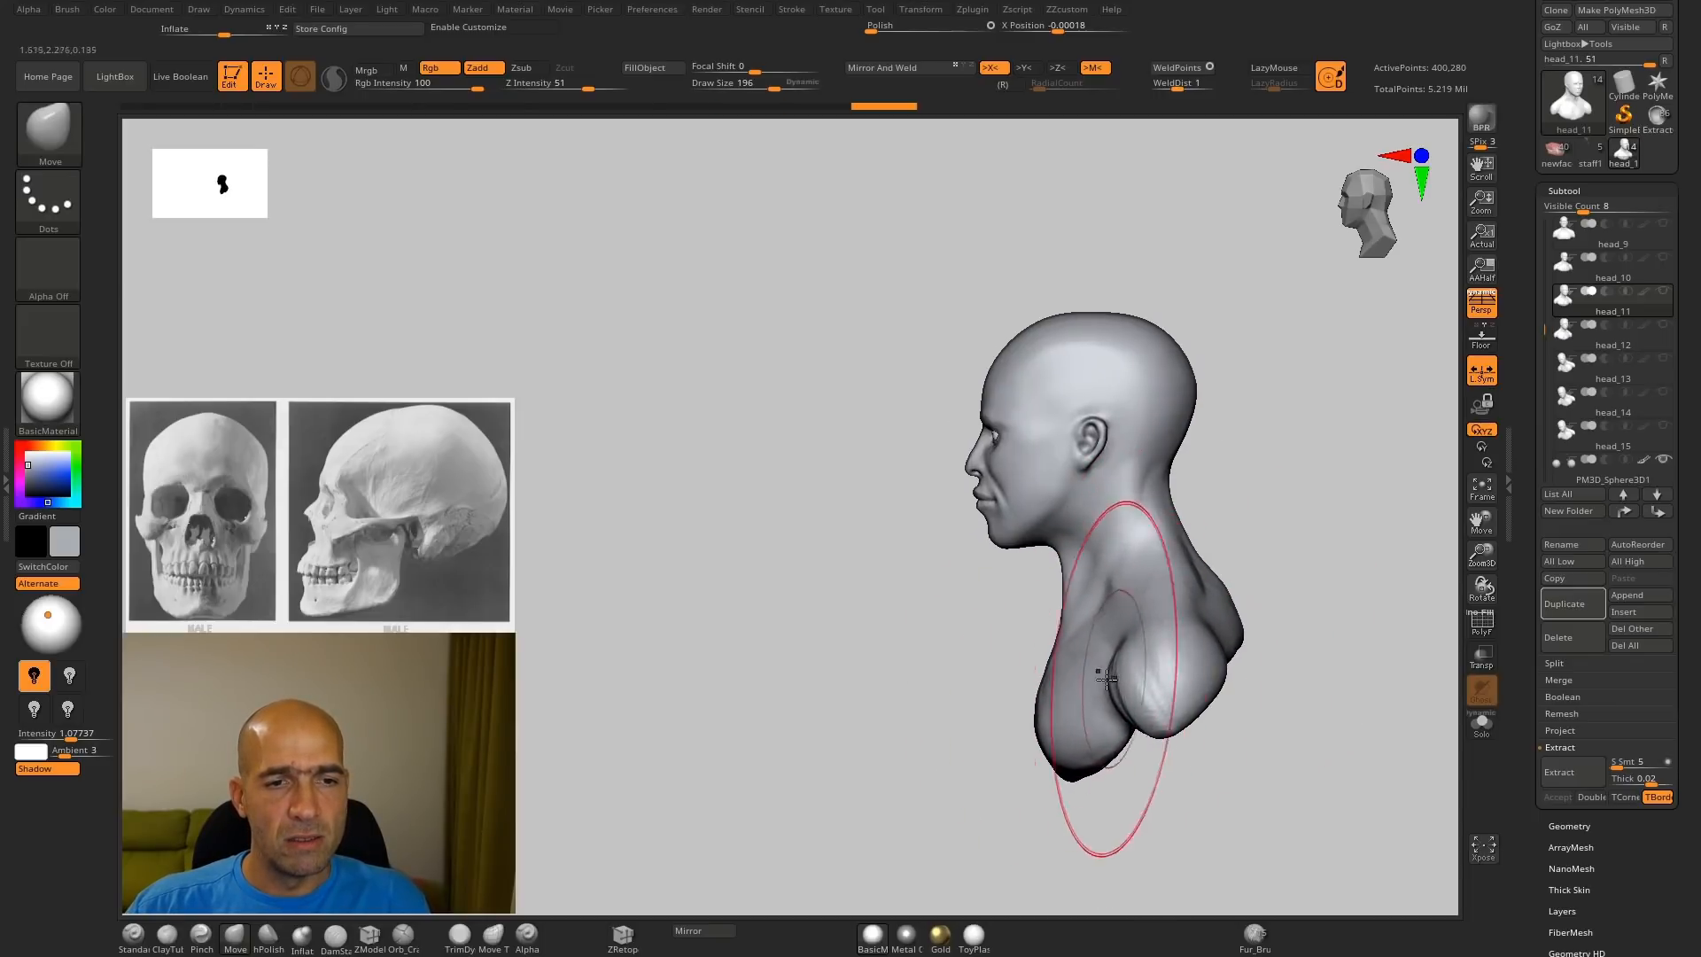
drag(1143, 677, 1136, 676)
drag(1237, 610, 1233, 610)
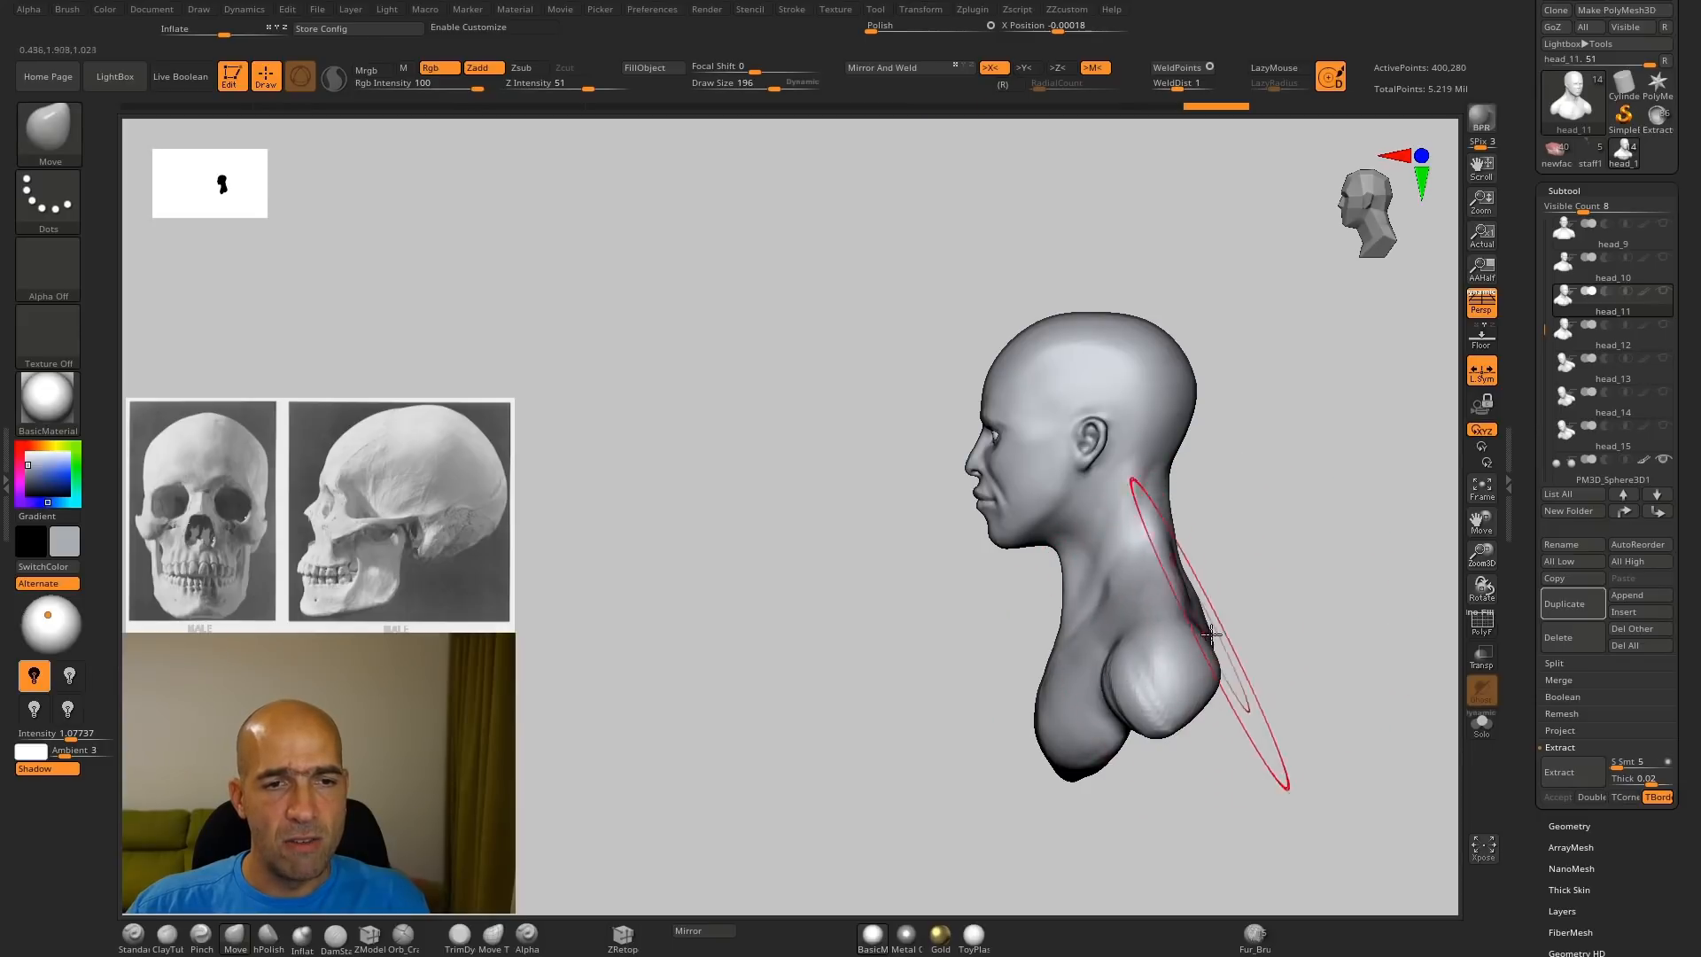
Step: Adjust the sides of the skull and the area around the ears symmetrically from the front with the Move brush
mouse_move(1248, 532)
alt+mouse_down()
mouse_move(1231, 600)
mouse_move(1261, 593)
alt+mouse_up()
mouse_move(1281, 497)
alt+mouse_down()
mouse_move(1284, 532)
mouse_move(1316, 554)
mouse_move(1337, 524)
mouse_move(1101, 410)
alt+mouse_up()
mouse_move(772, 623)
mouse_down()
mouse_move(827, 615)
mouse_move(862, 561)
mouse_move(763, 558)
mouse_move(1332, 561)
mouse_move(1209, 378)
mouse_up()
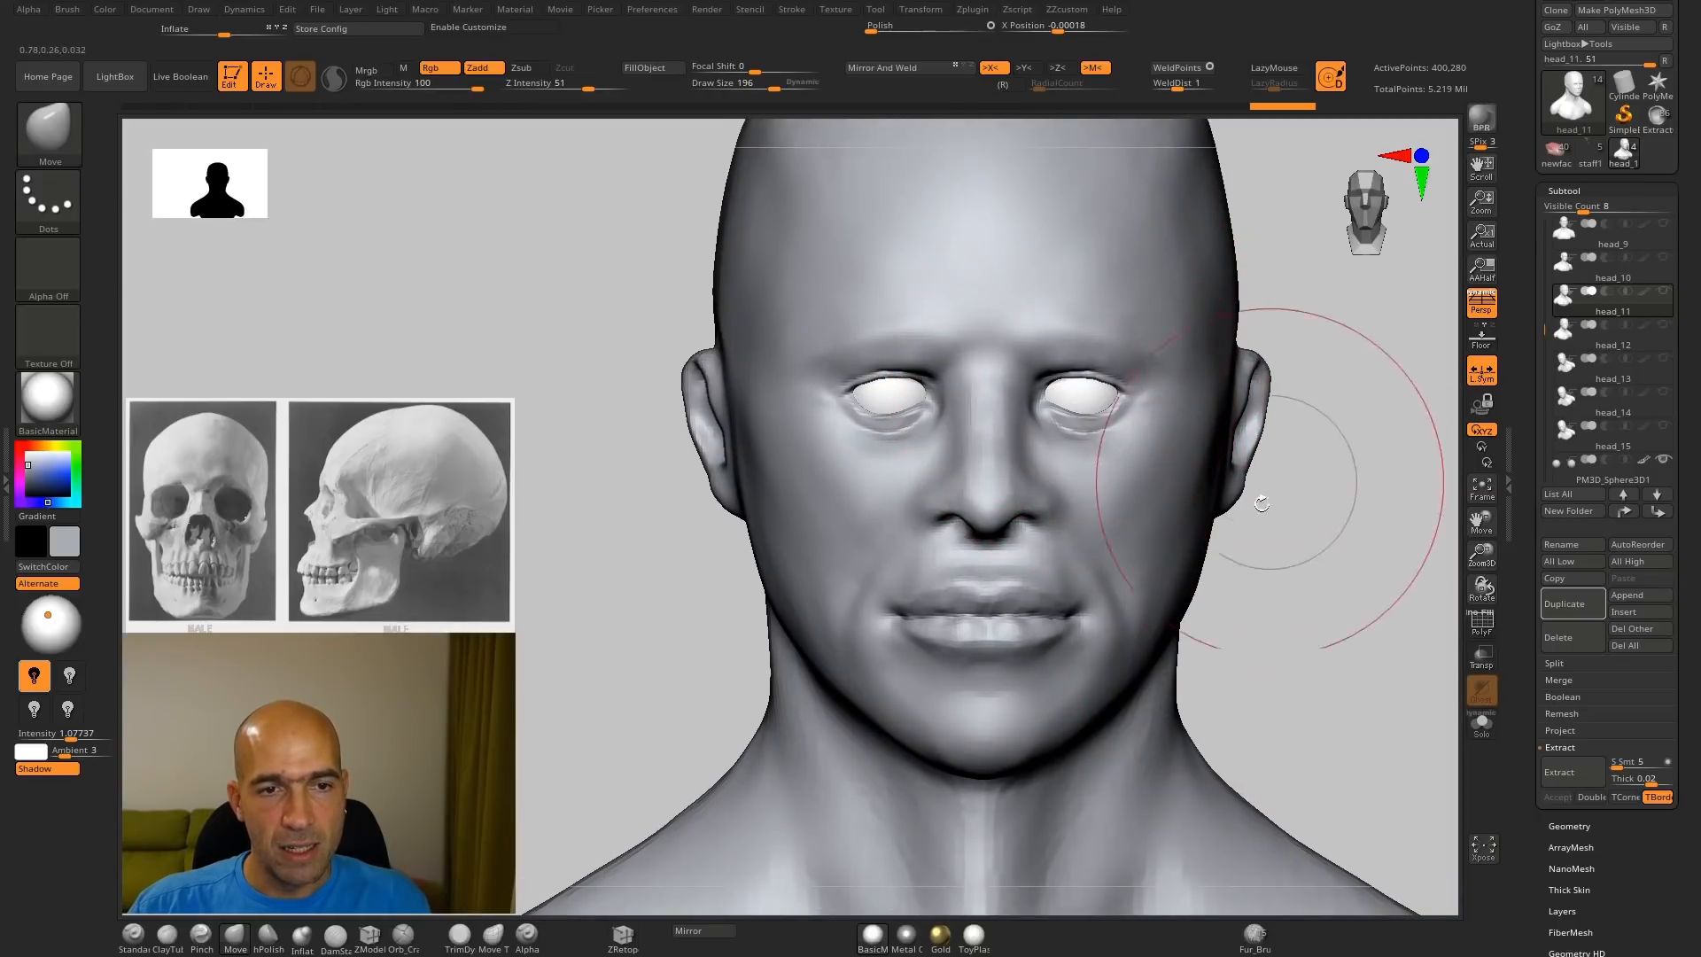
alt+drag(1334, 592, 1108, 399)
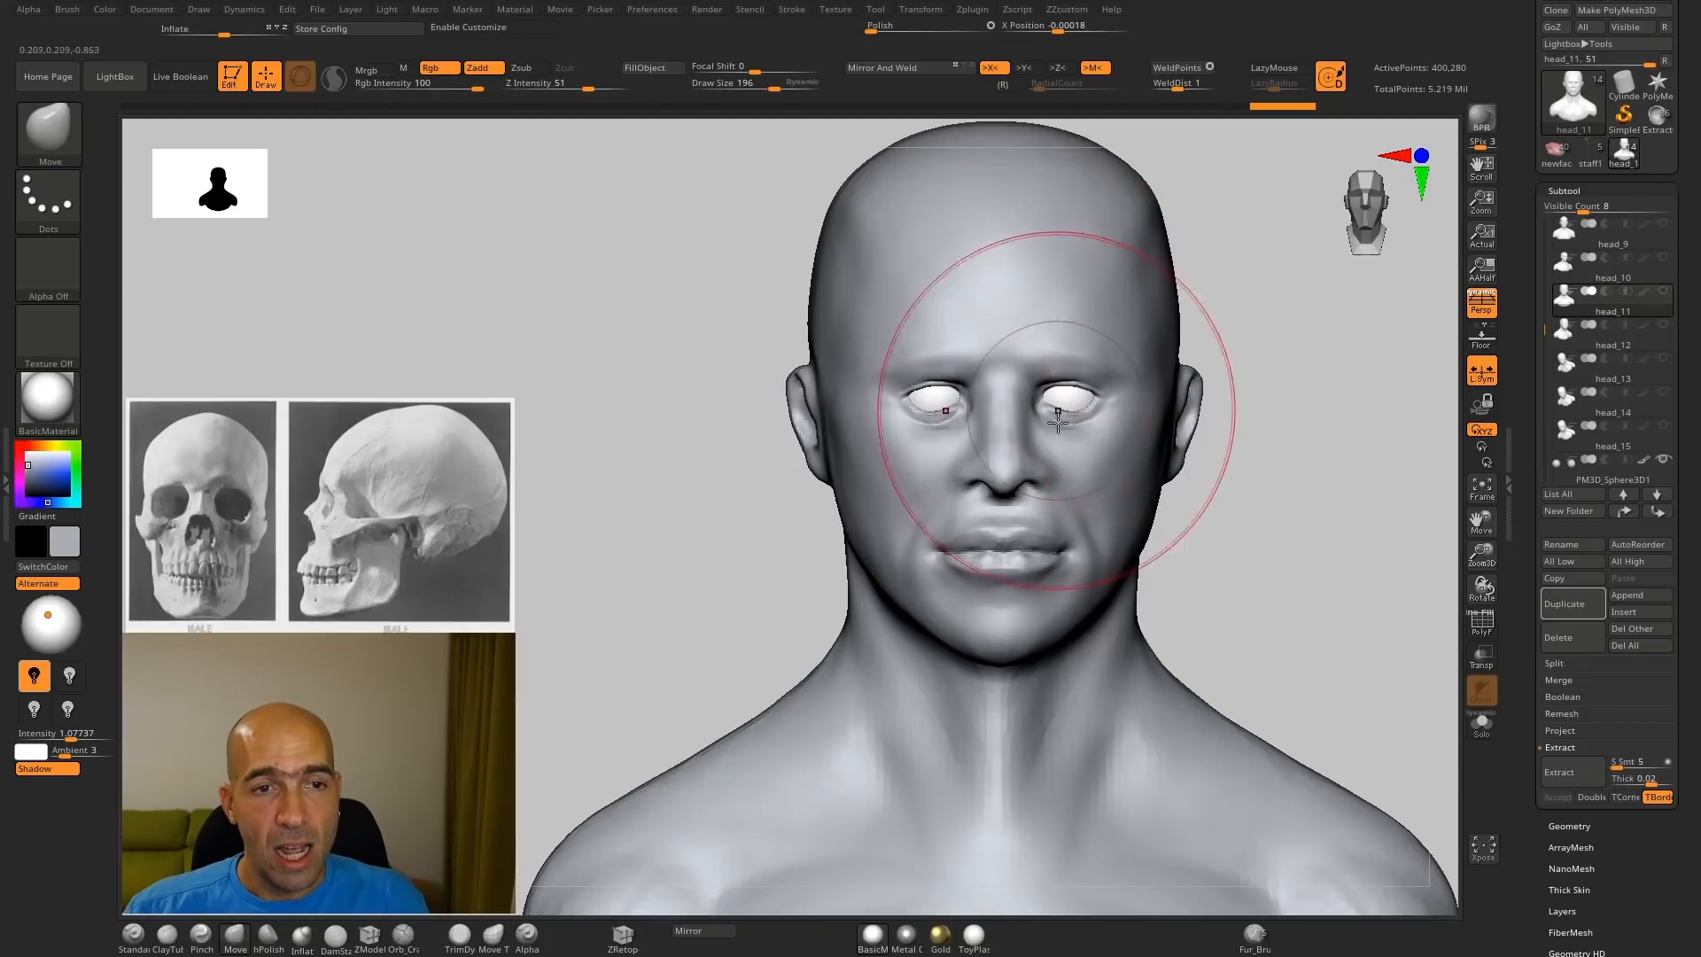
alt+drag(1185, 453, 1154, 485)
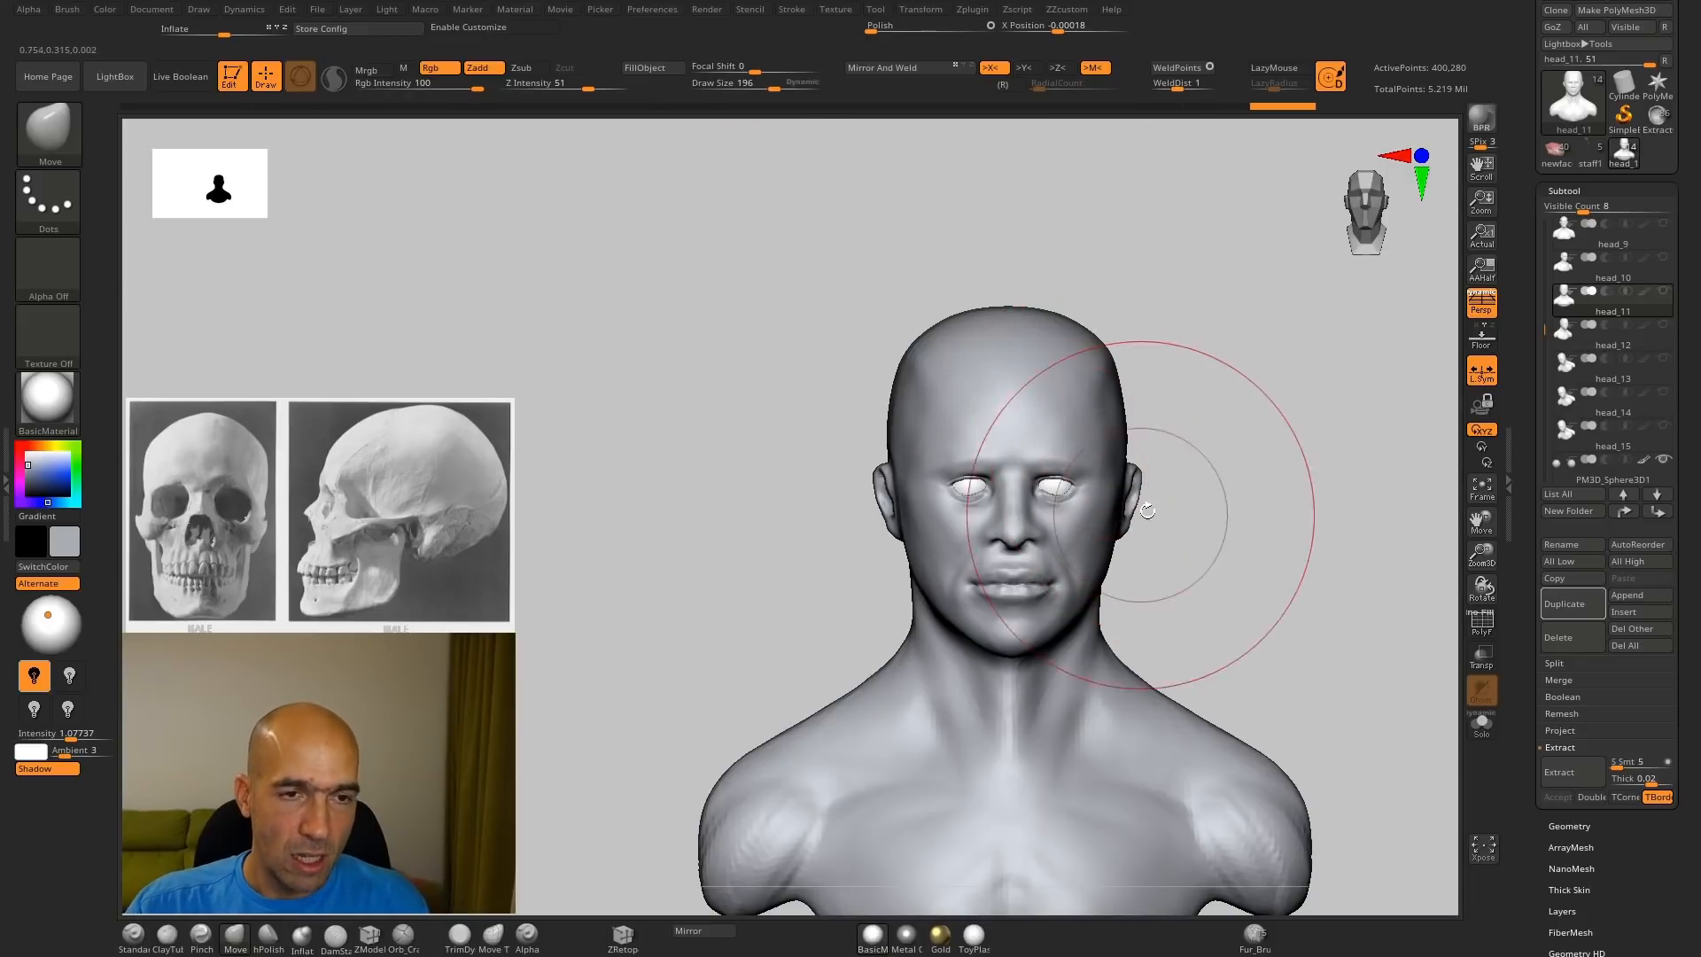
drag(1148, 511, 1140, 399)
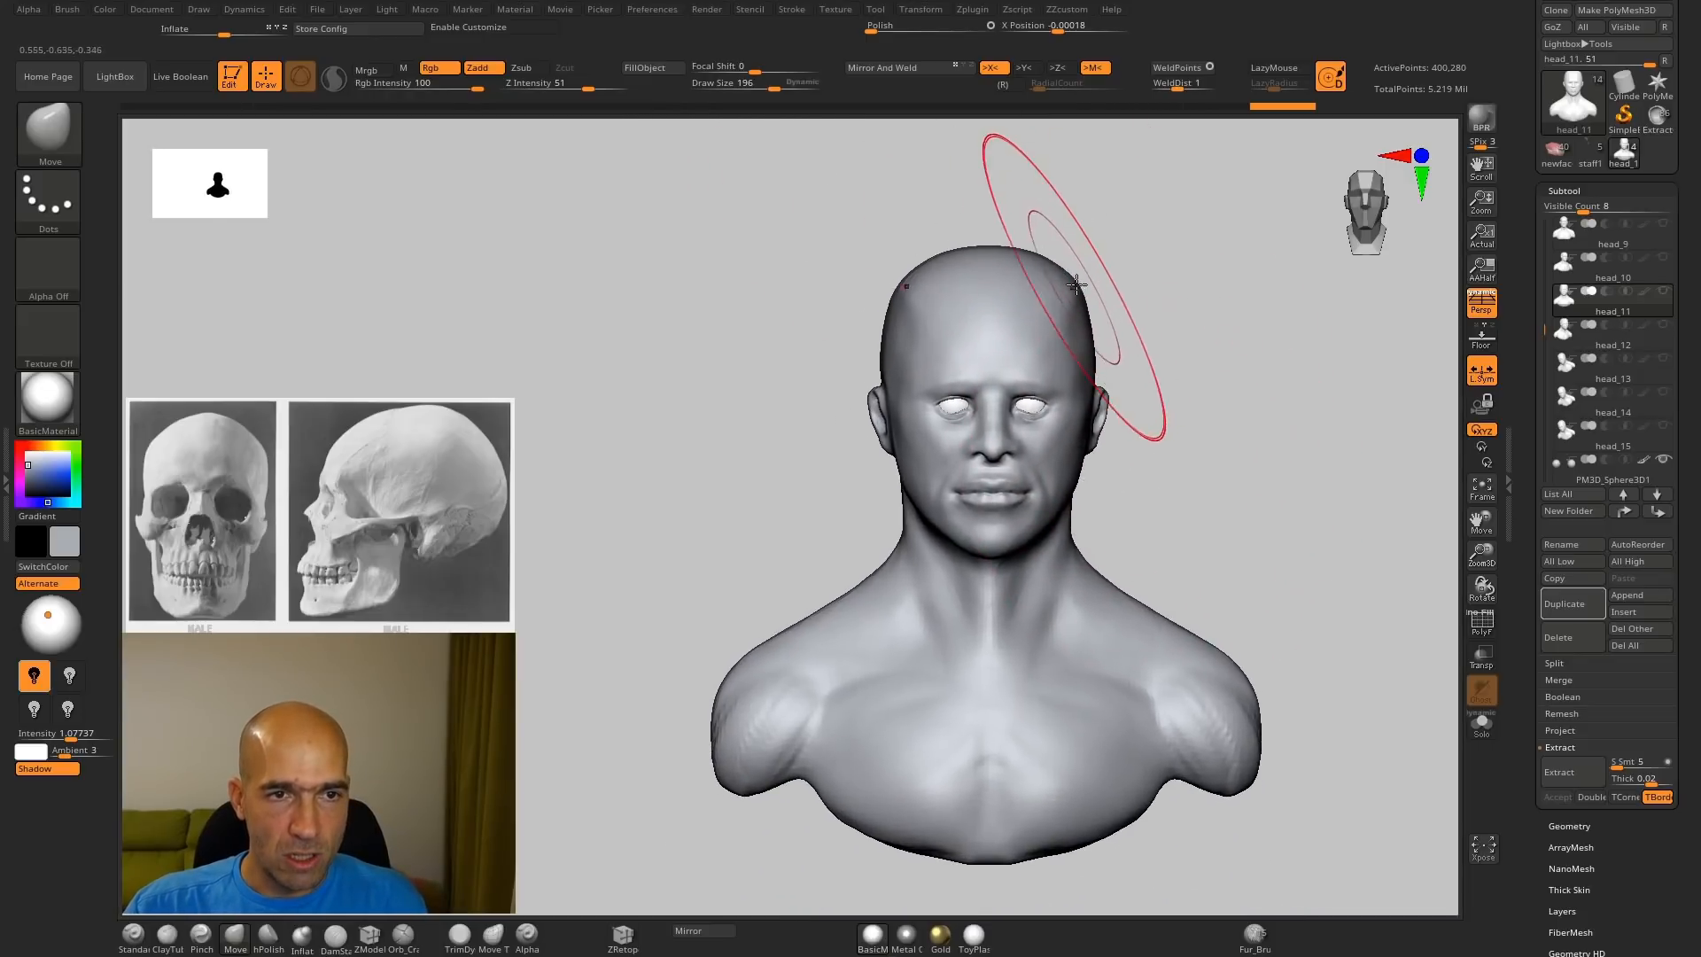
drag(1077, 284, 1074, 304)
drag(1097, 370, 1085, 412)
Step: Smooth the side of the neck above the collarbone with the Smooth brush
alt+drag(1166, 478, 1108, 603)
mouse_move(1188, 553)
mouse_down()
mouse_move(1158, 543)
mouse_move(997, 613)
mouse_up()
mouse_move(1193, 460)
mouse_down()
mouse_move(1147, 460)
mouse_move(1175, 488)
mouse_move(1036, 478)
mouse_up()
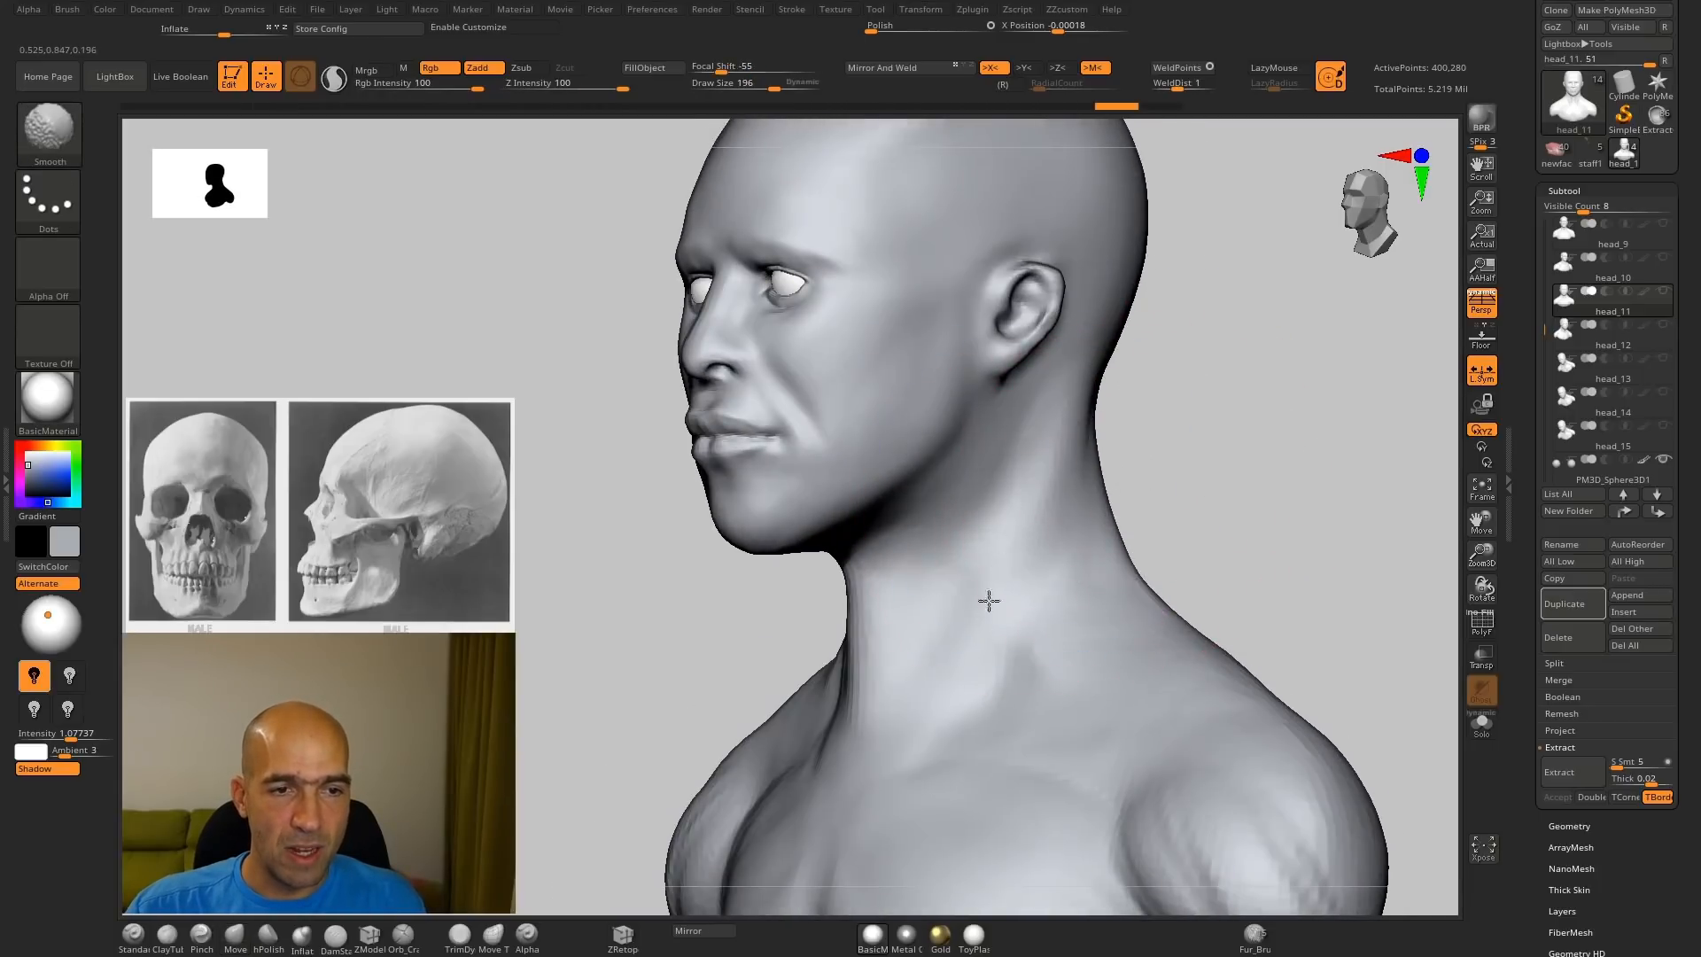
mouse_move(1157, 470)
mouse_down()
mouse_move(1276, 445)
mouse_move(1170, 475)
mouse_move(1187, 481)
mouse_up()
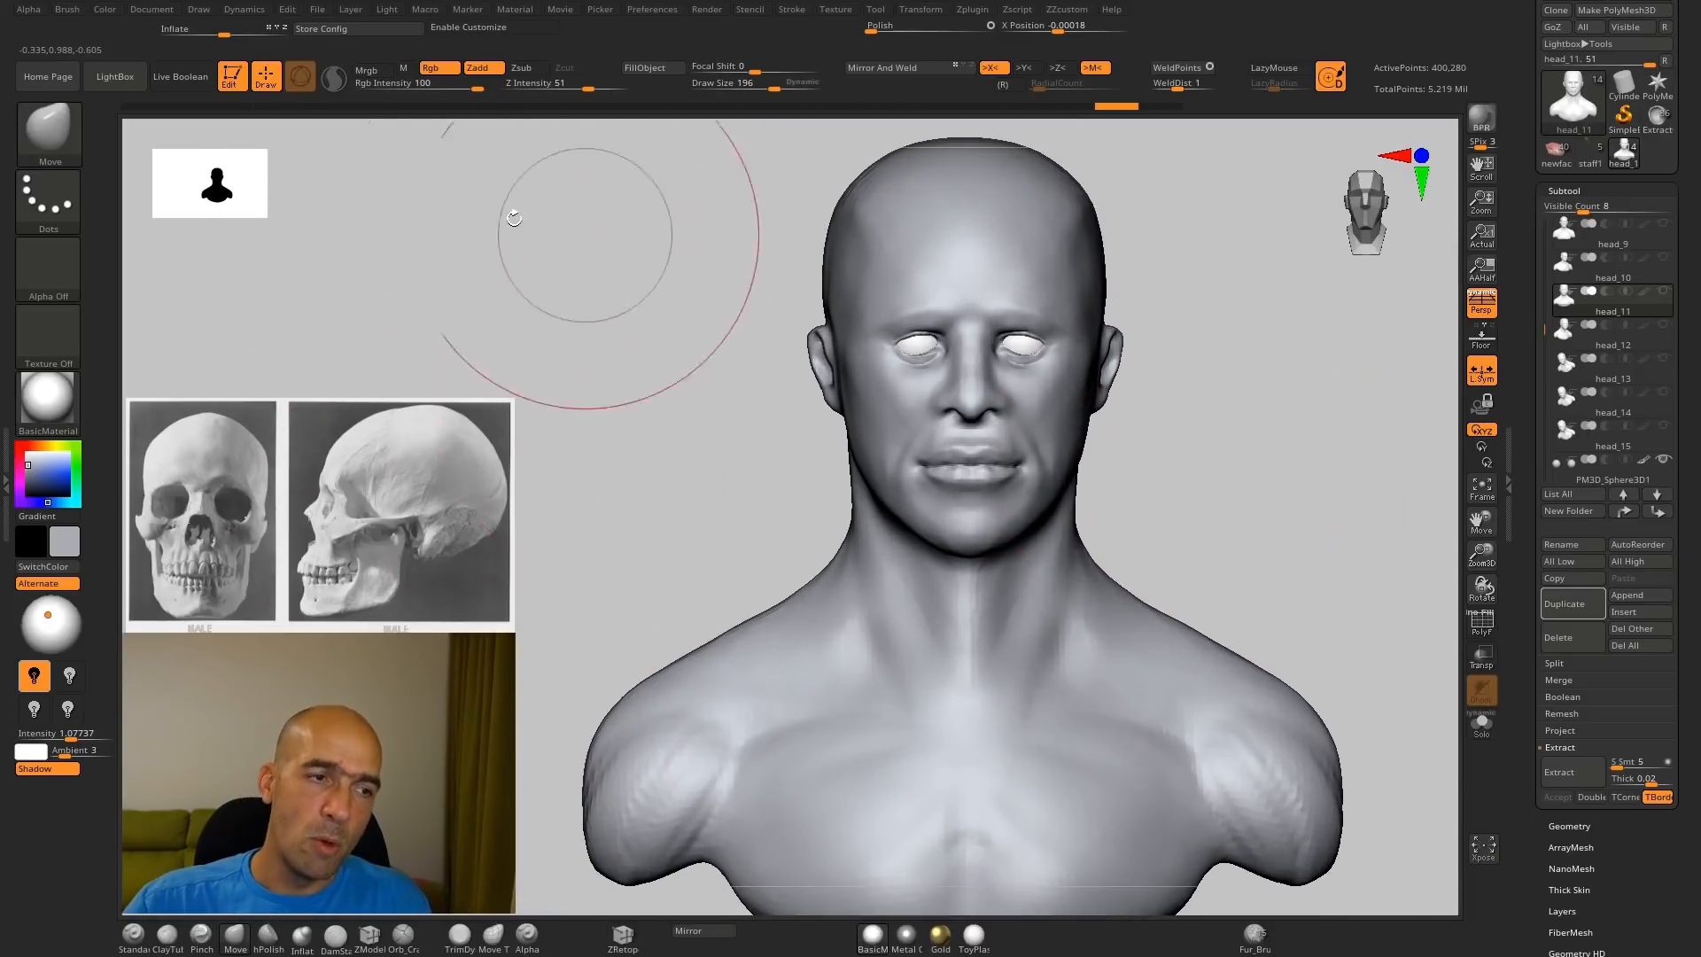
click(66, 11)
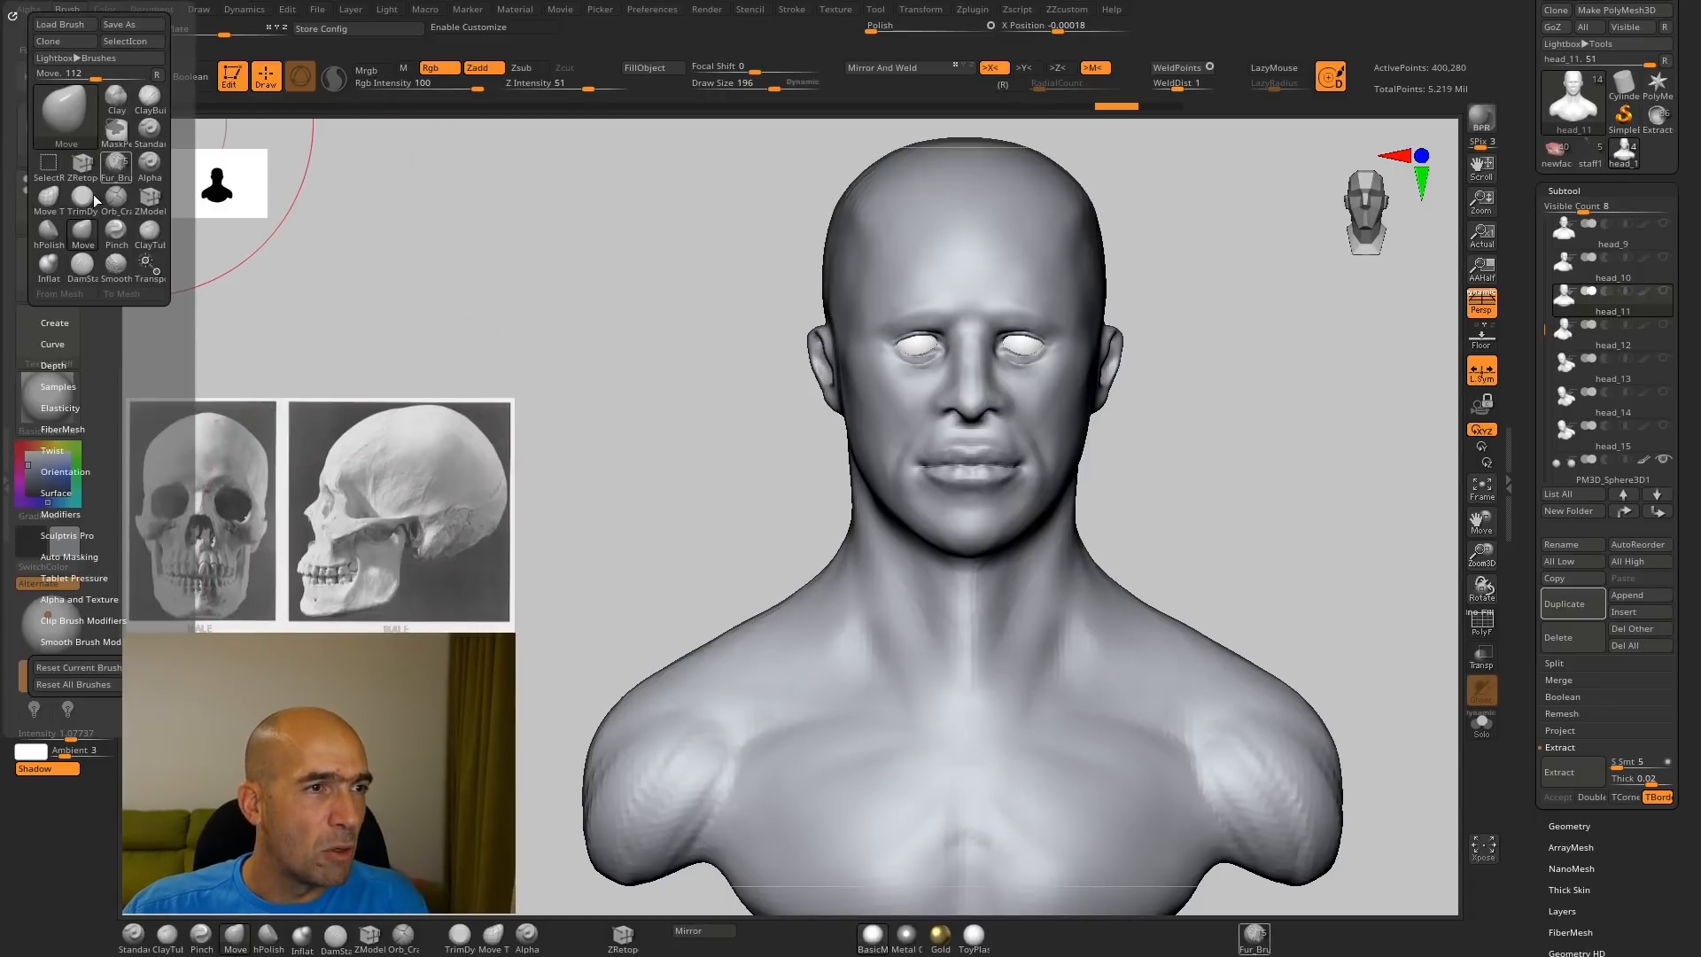
click(58, 382)
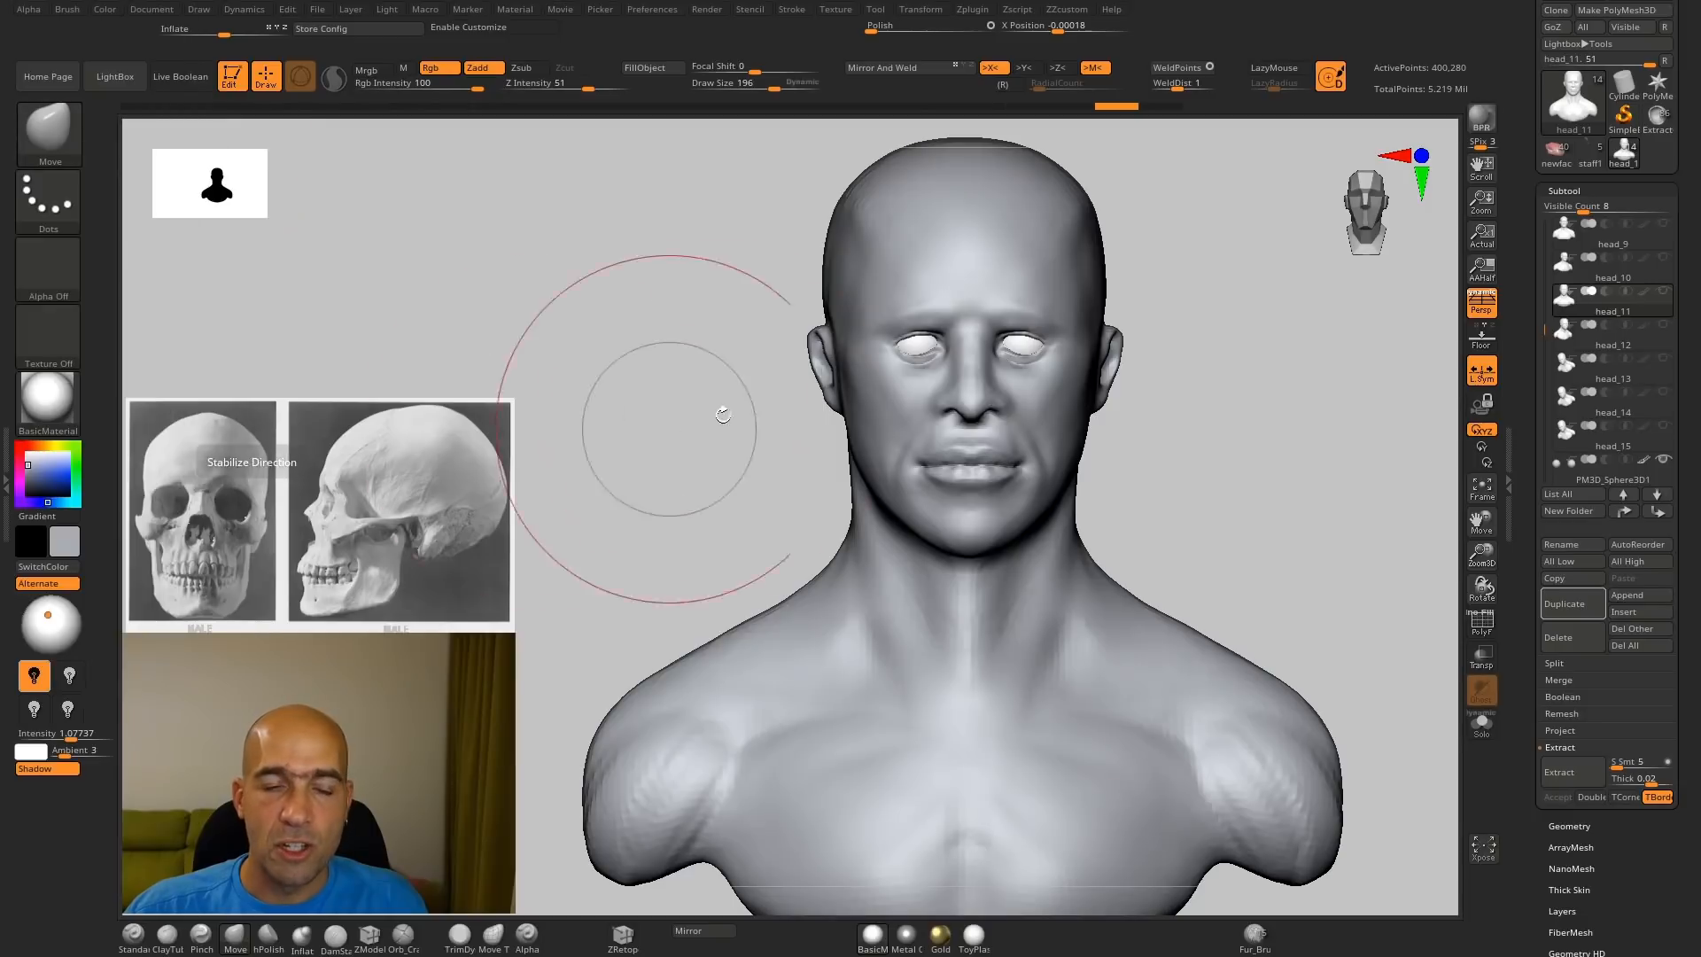
Step: Refine the side and back of the neck with the Standard brush, reducing the draw size to 132
mouse_move(709, 403)
mouse_down()
mouse_move(687, 392)
mouse_move(733, 399)
mouse_move(592, 444)
mouse_move(558, 440)
mouse_move(574, 402)
mouse_move(554, 440)
mouse_up()
key(b)
key(s)
key(t)
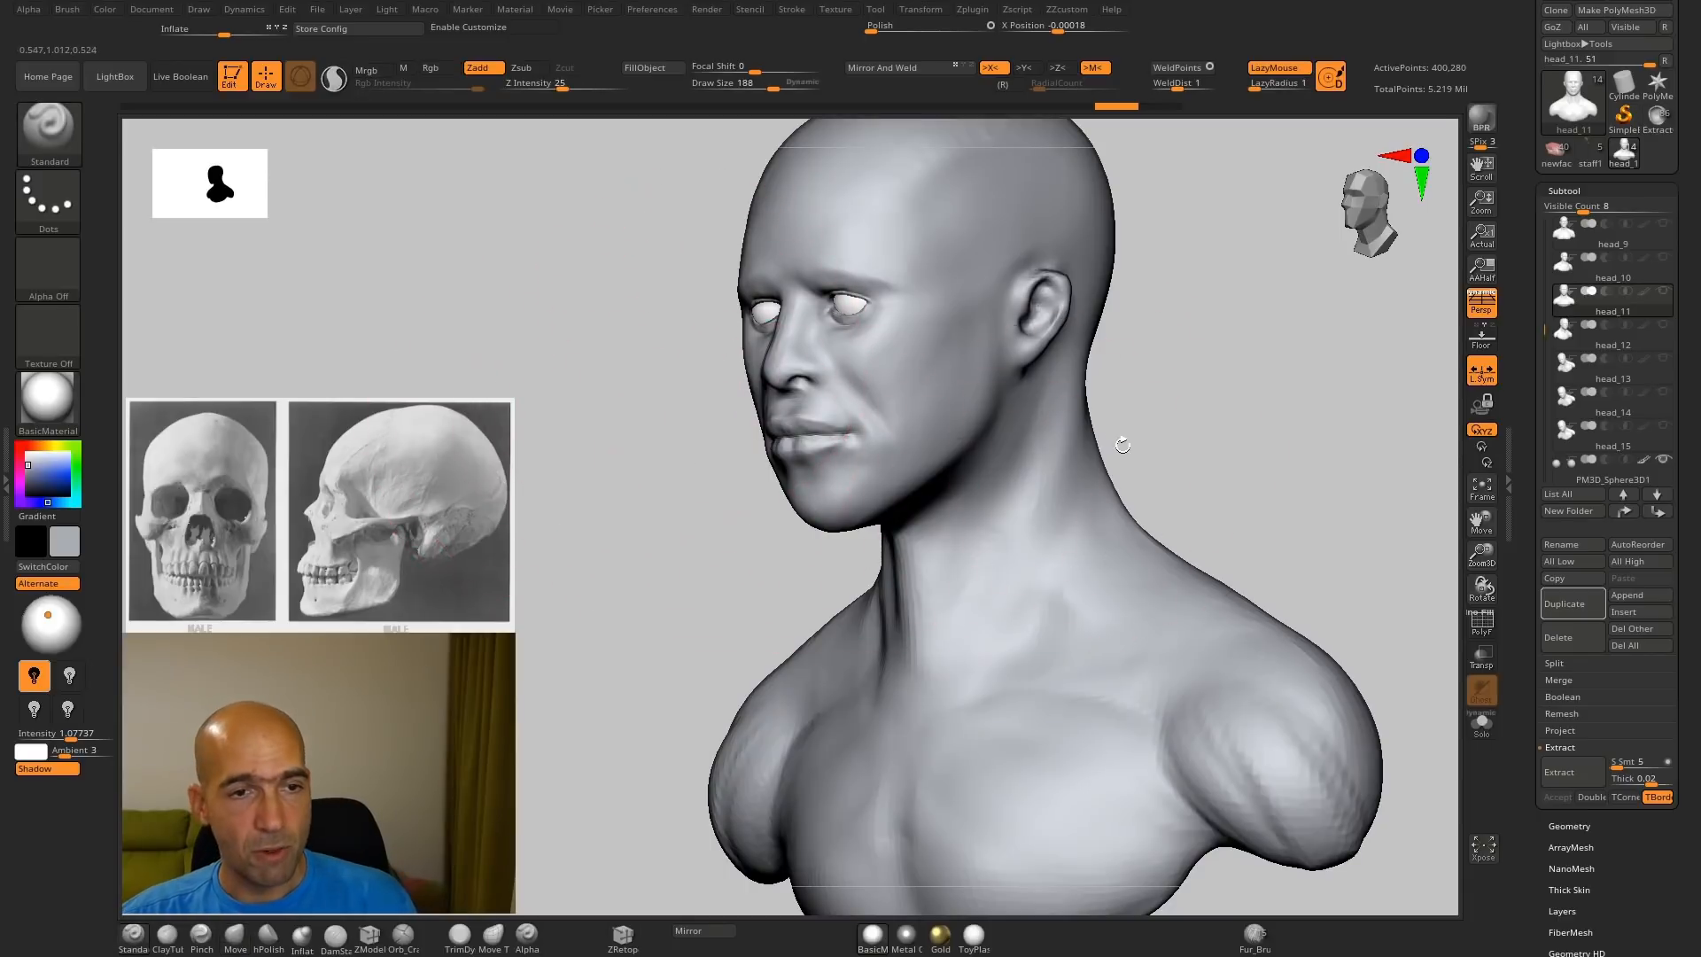
mouse_move(1134, 454)
mouse_down()
mouse_move(1075, 493)
mouse_move(1158, 437)
mouse_move(1151, 407)
mouse_move(1100, 477)
mouse_move(1108, 437)
mouse_up()
key(shift)
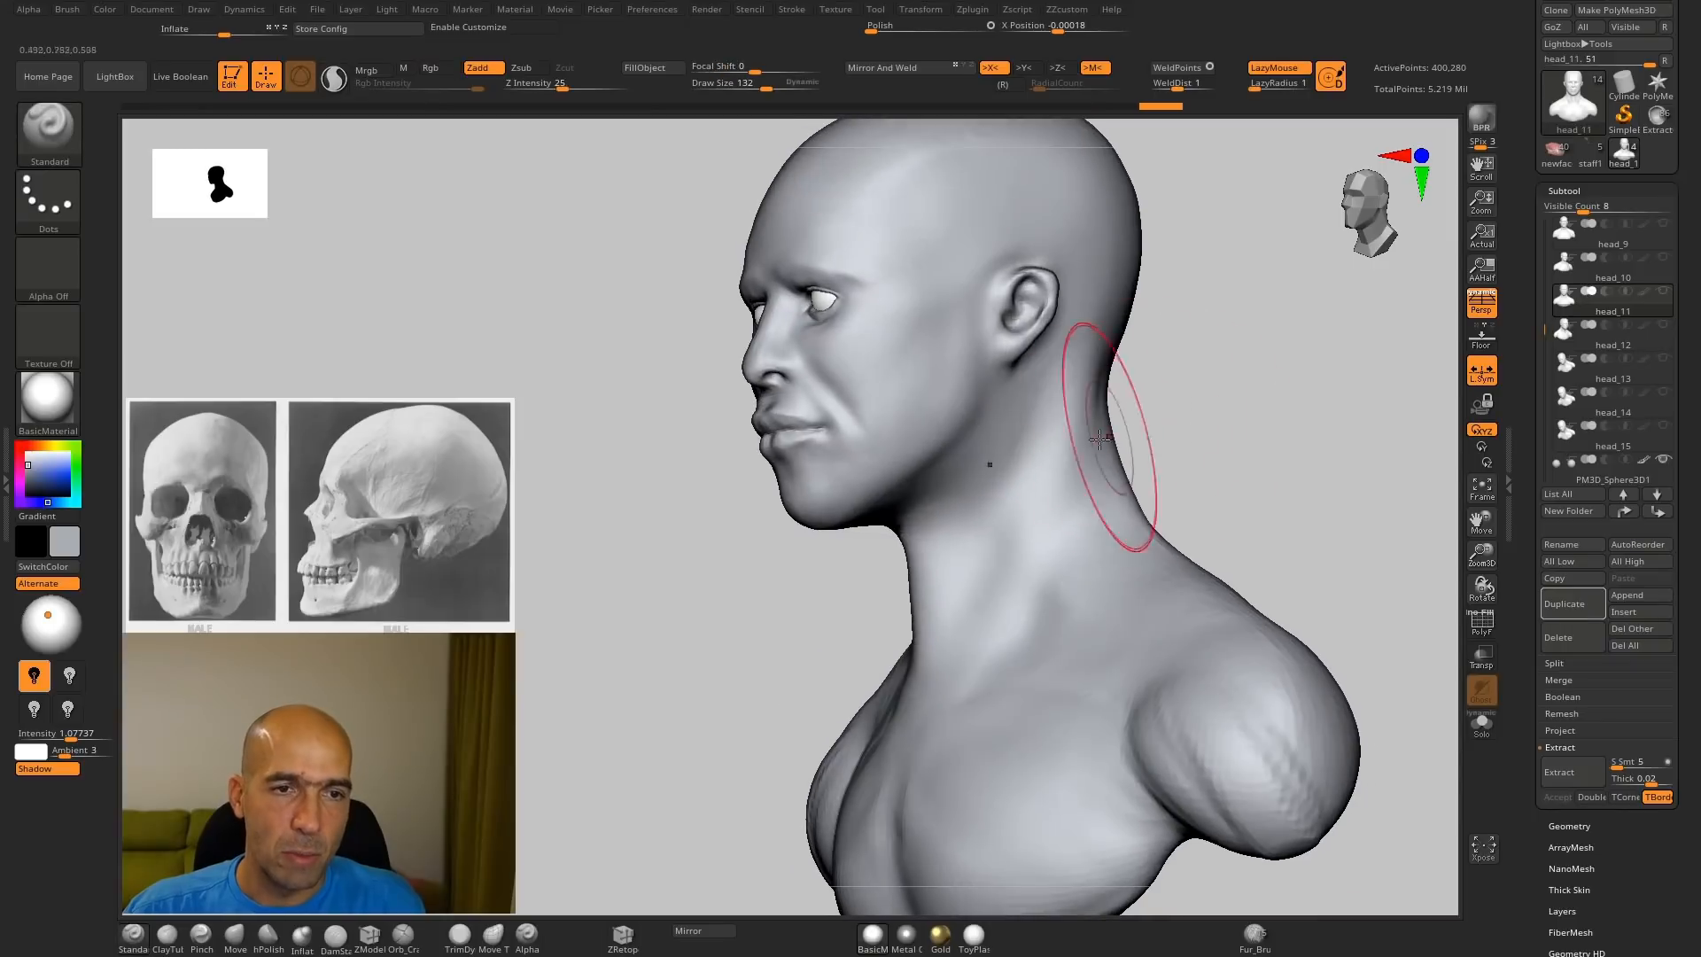
Step: Build up the neck muscle from behind the ear toward the collarbone with ClayTubes and smooth the strokes
mouse_move(1219, 378)
mouse_down()
mouse_move(1177, 380)
mouse_move(1193, 395)
mouse_up()
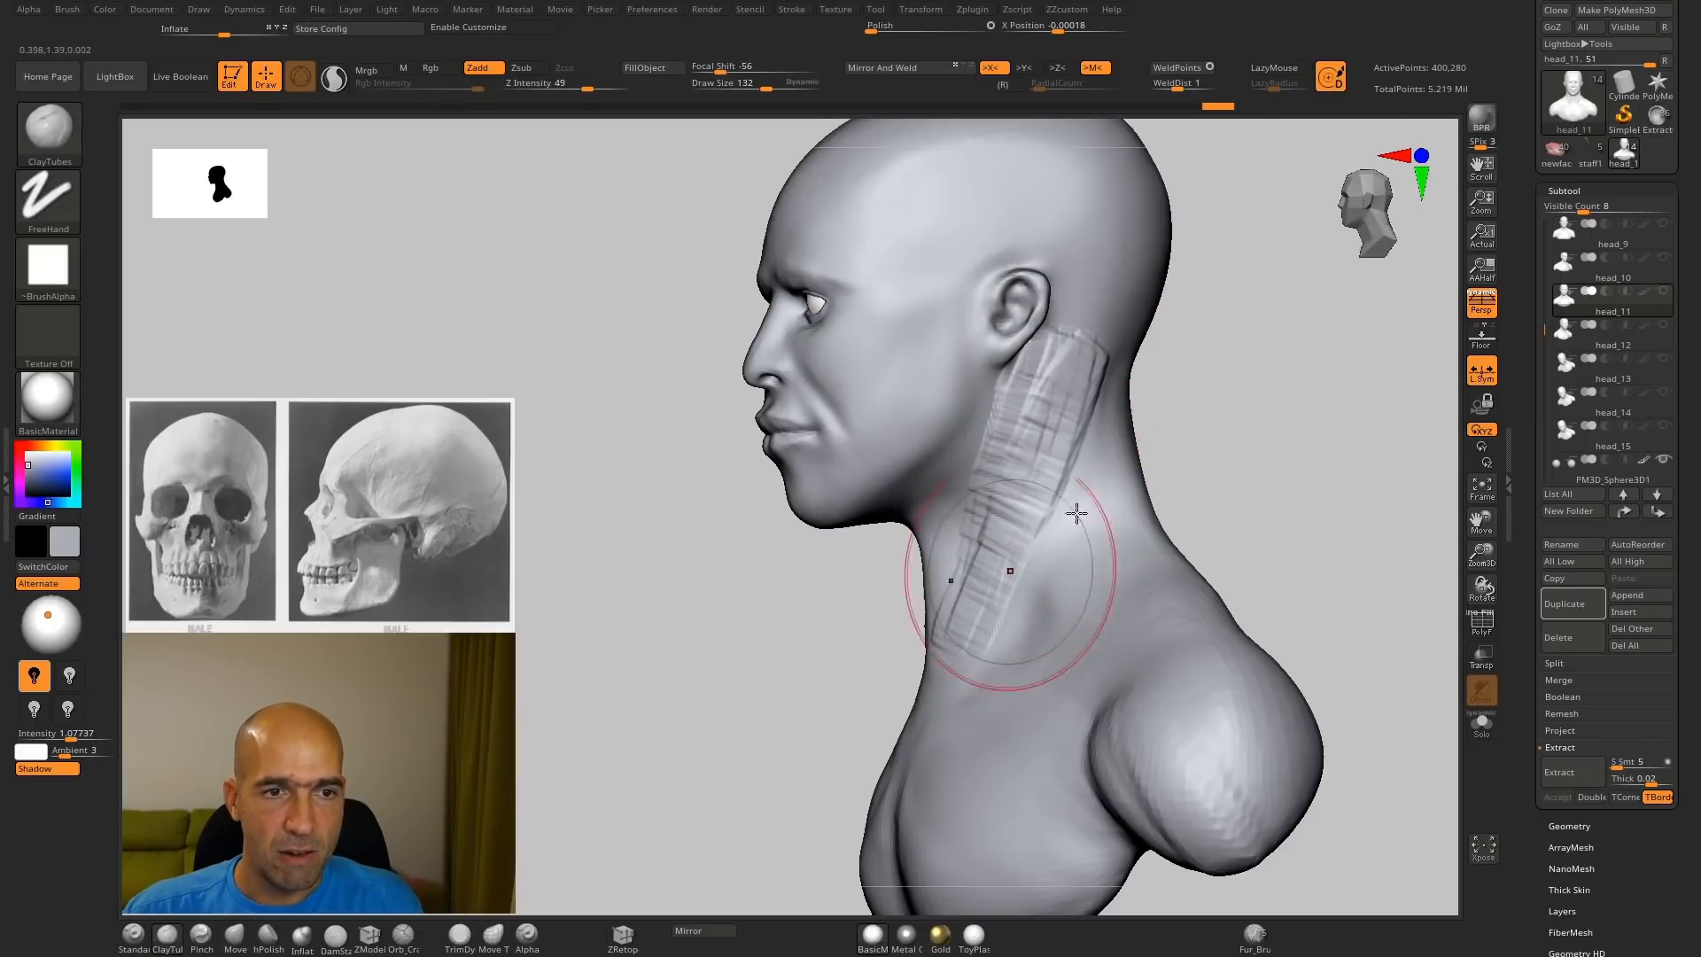
right_drag(1077, 513, 1024, 512)
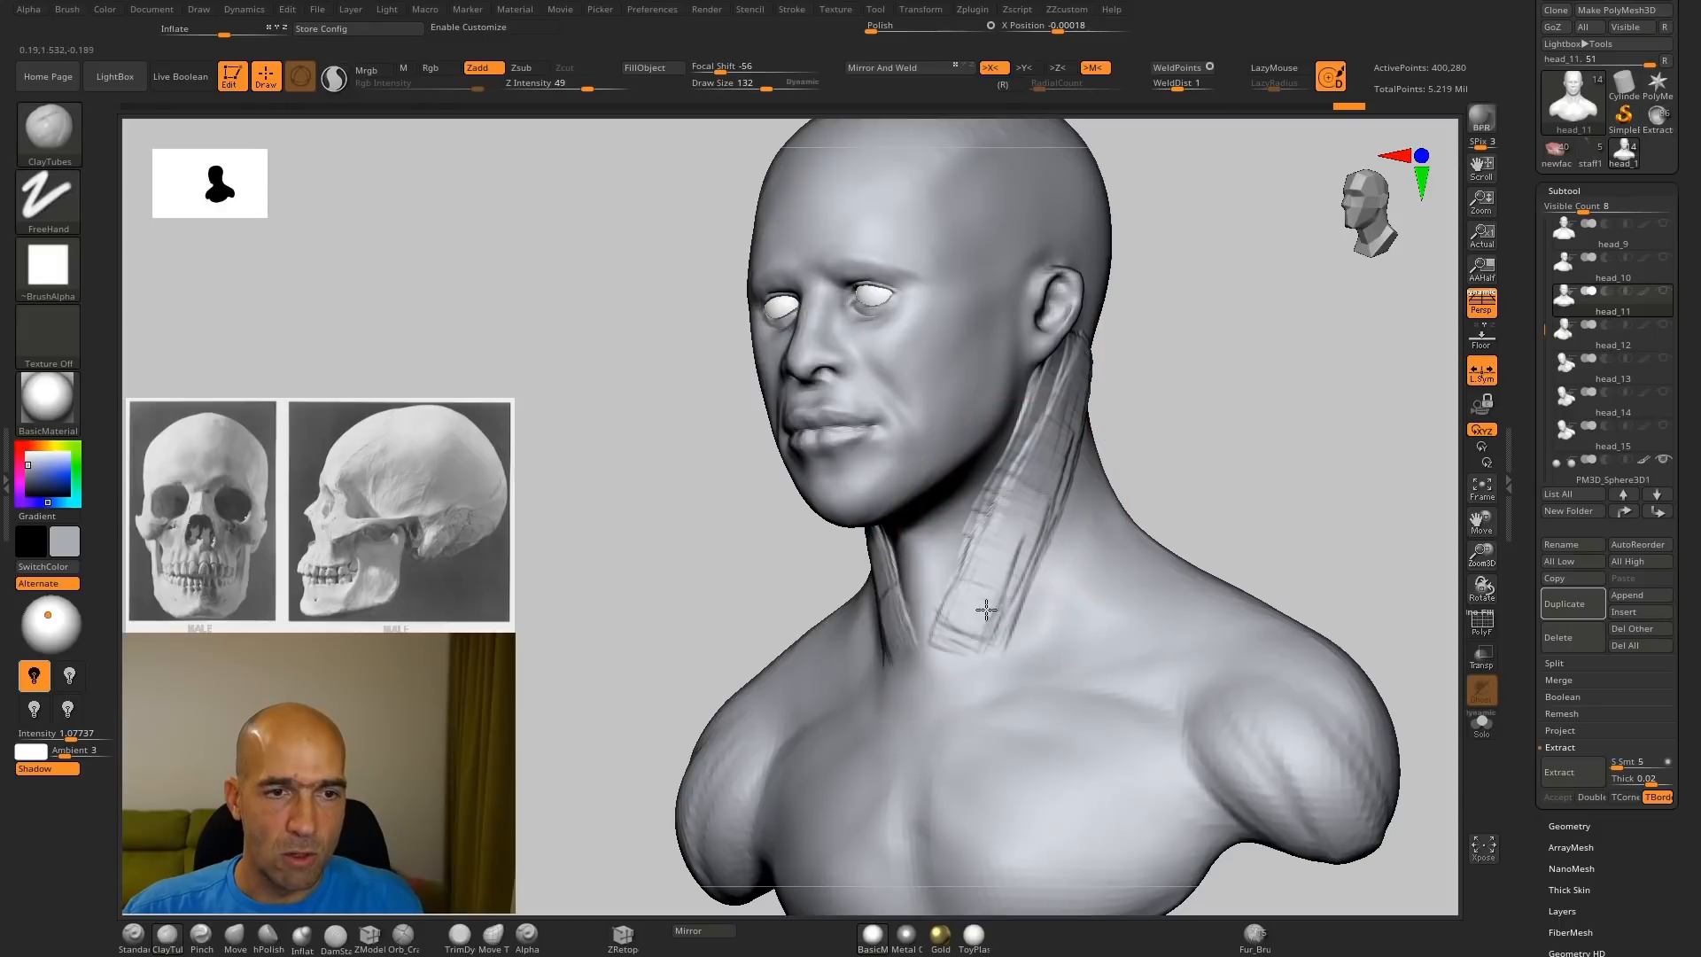
key(shift)
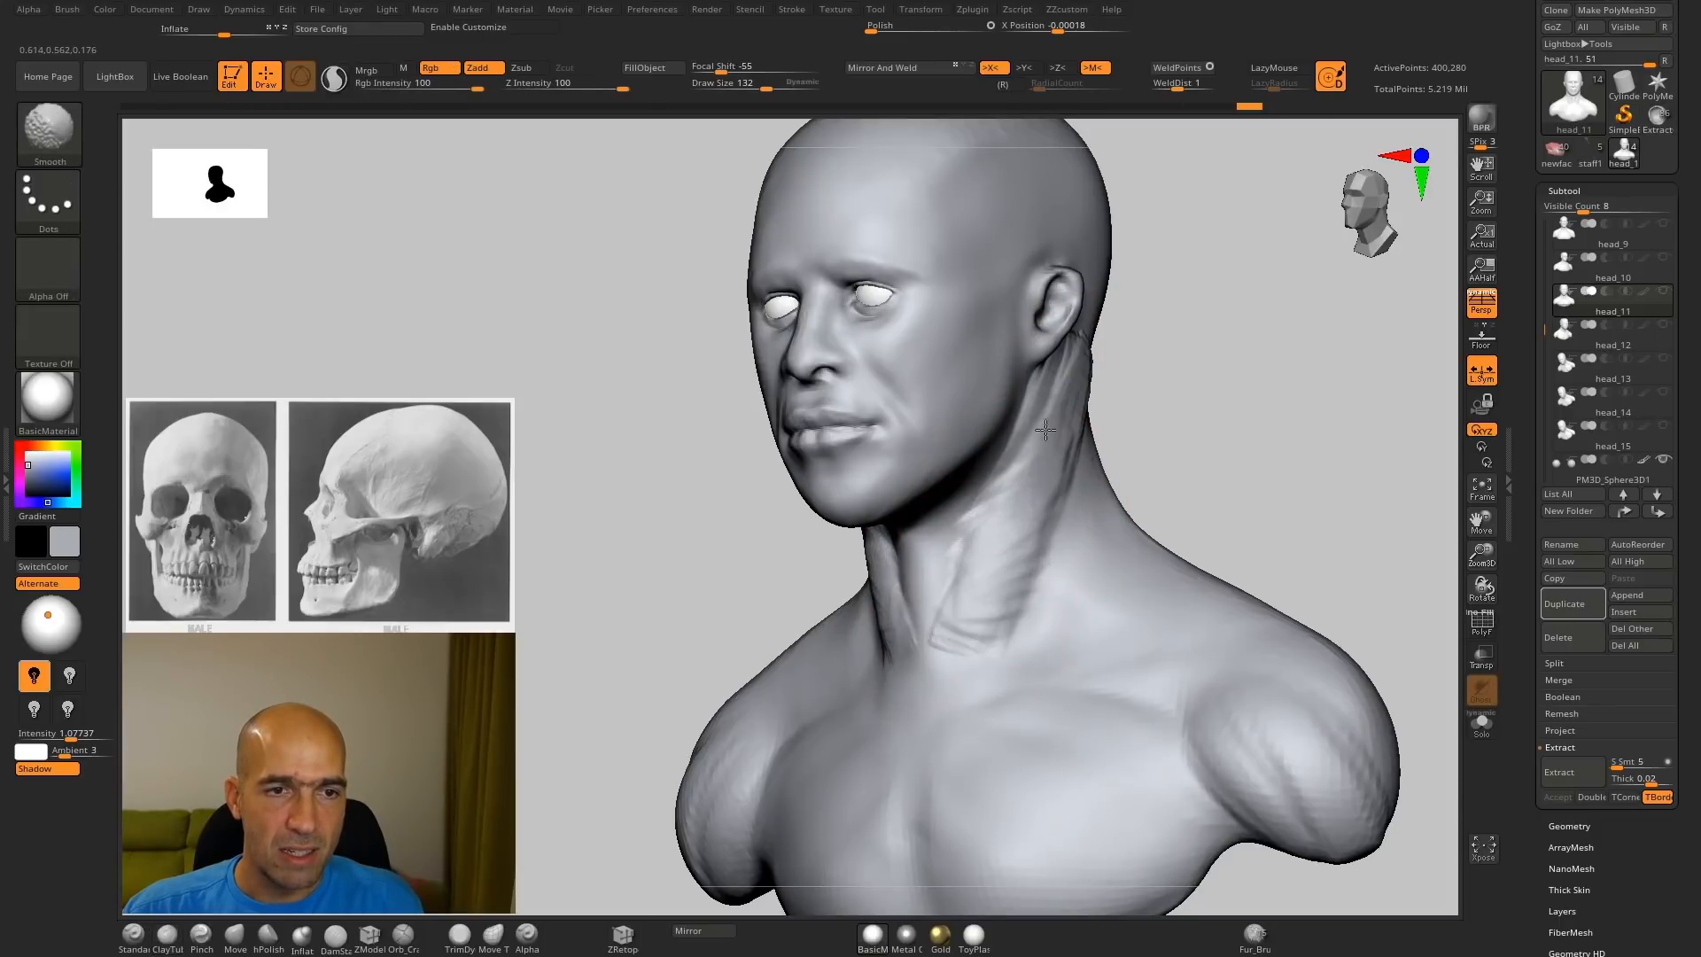
mouse_move(1249, 399)
mouse_down()
mouse_move(1154, 399)
mouse_move(1028, 461)
mouse_move(947, 543)
mouse_move(1028, 518)
mouse_move(950, 573)
mouse_move(954, 646)
mouse_move(943, 613)
mouse_move(1034, 647)
mouse_move(1006, 624)
mouse_up()
Step: Adjust the neck's shape with the Move brush and smooth the raised patch behind the ear
key(b)
key(m)
key(v)
alt+drag(1006, 684, 1086, 683)
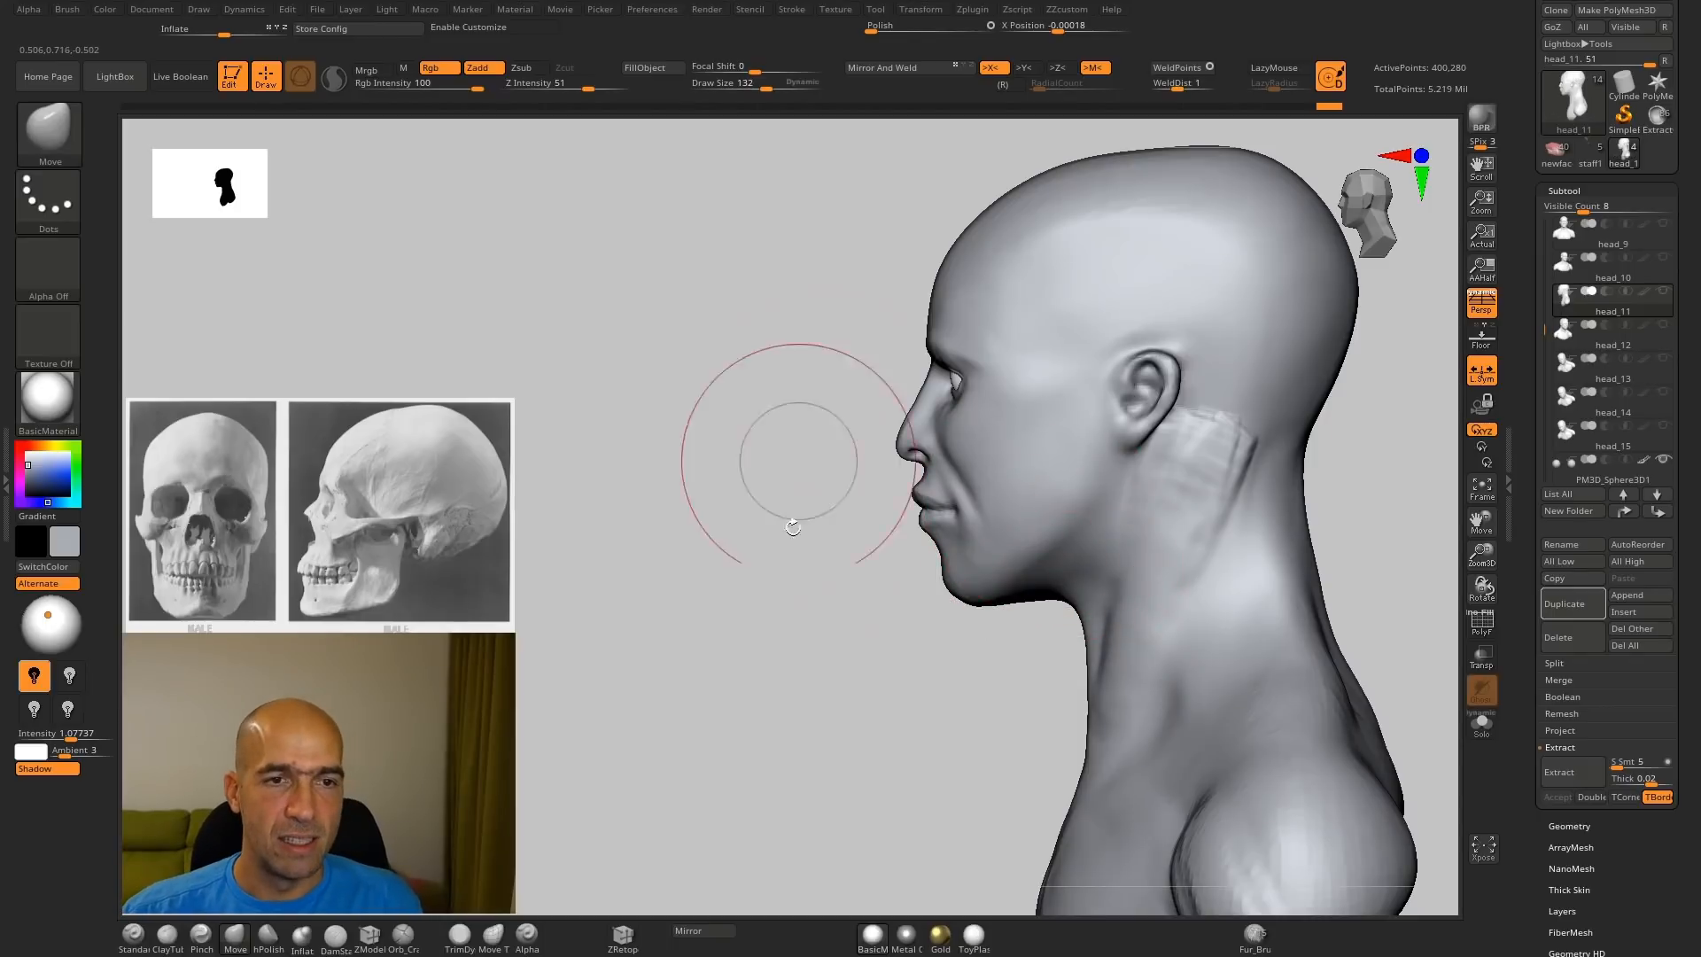
alt+drag(749, 684, 716, 571)
alt+drag(1227, 521, 1321, 631)
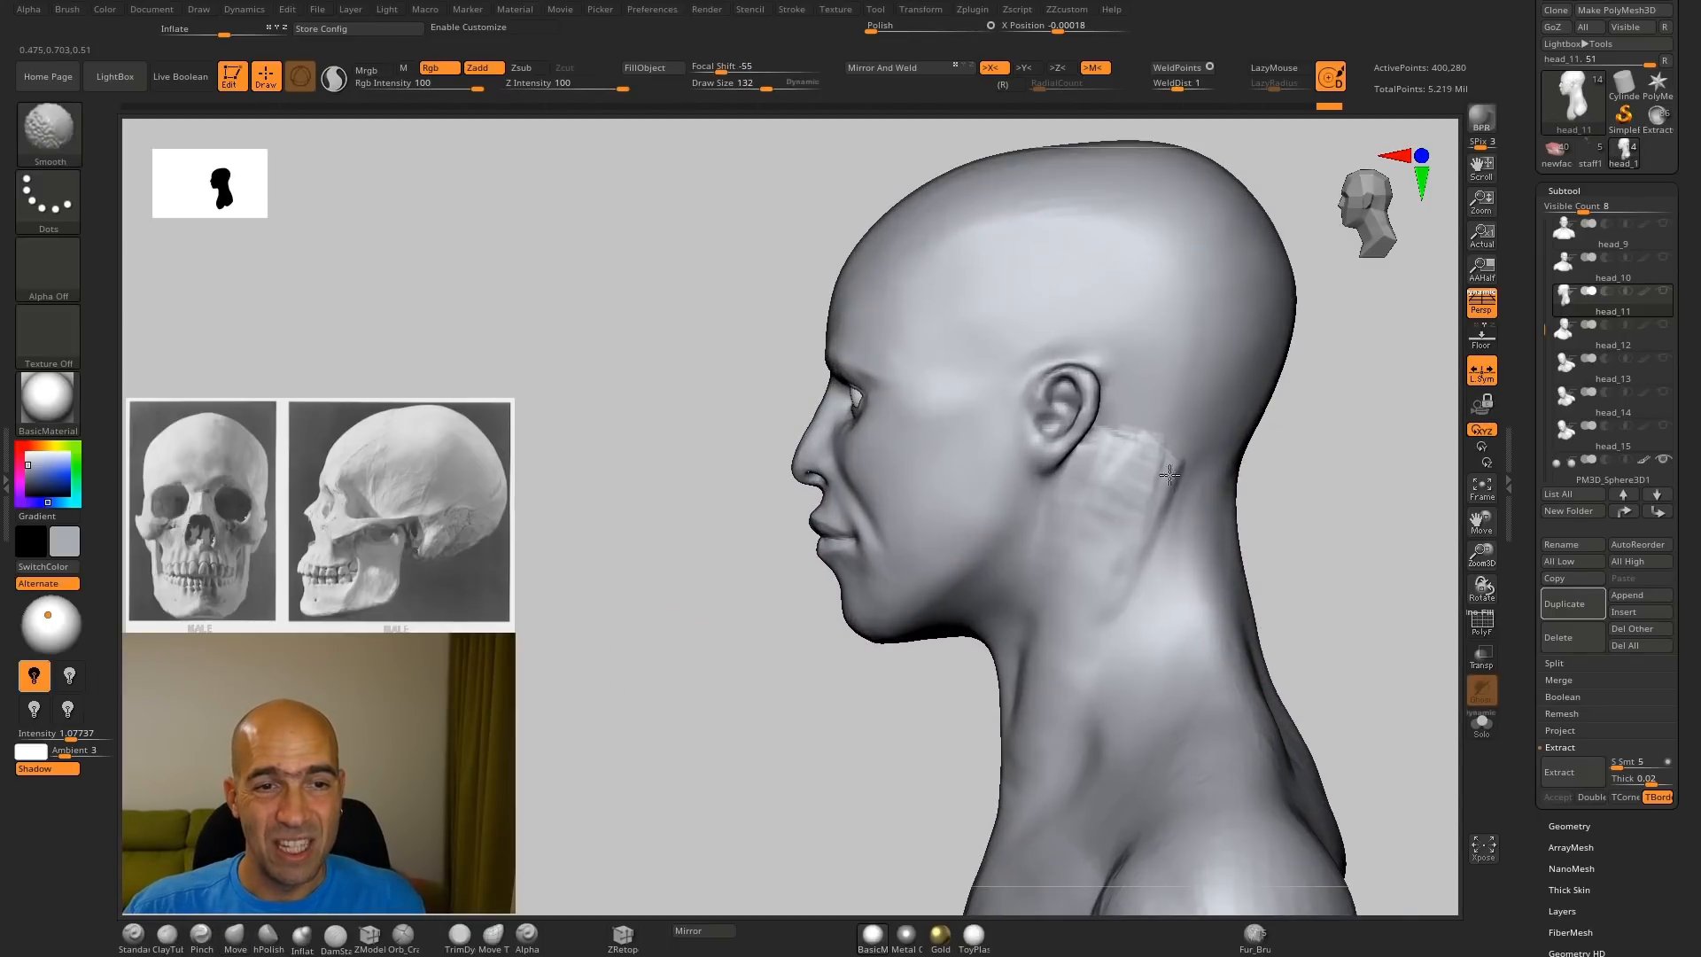
mouse_move(1153, 483)
alt+mouse_down()
mouse_move(1227, 402)
mouse_move(1264, 410)
mouse_move(1231, 437)
mouse_move(1245, 425)
mouse_move(1193, 414)
alt+mouse_up()
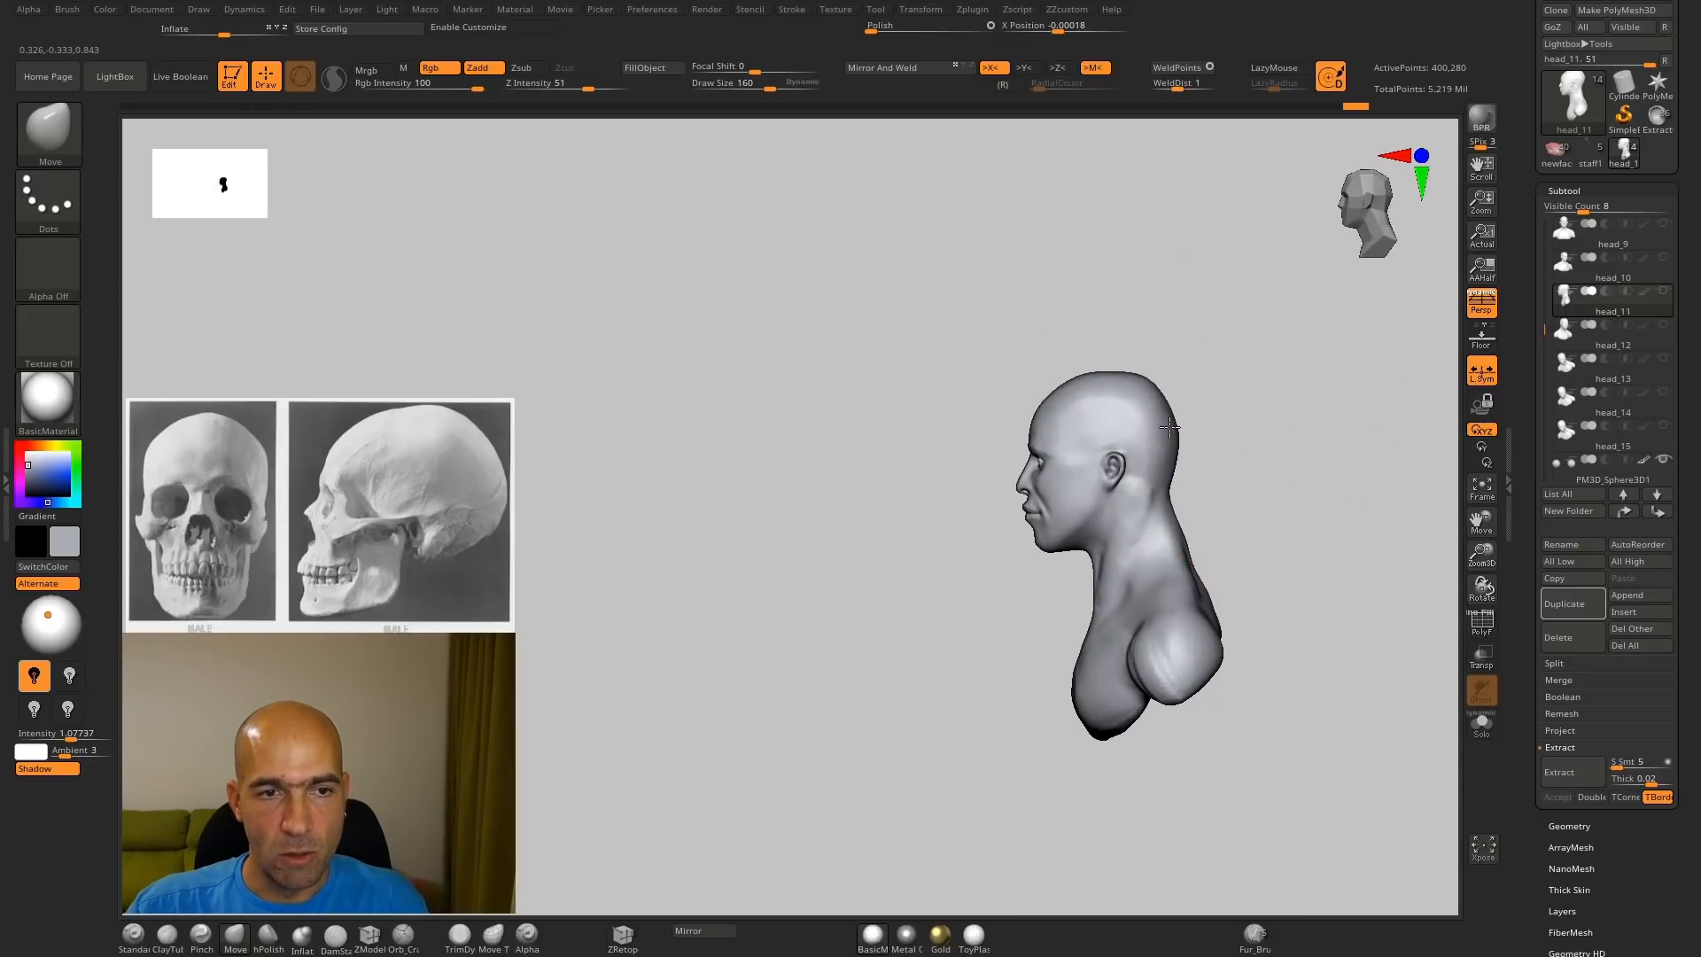
Step: Refine the back of the skull, nape and neck-to-shoulder contour with the Move brush at draw size 160
mouse_move(1174, 432)
mouse_down()
mouse_move(1253, 452)
mouse_move(1226, 432)
mouse_move(1259, 519)
mouse_up()
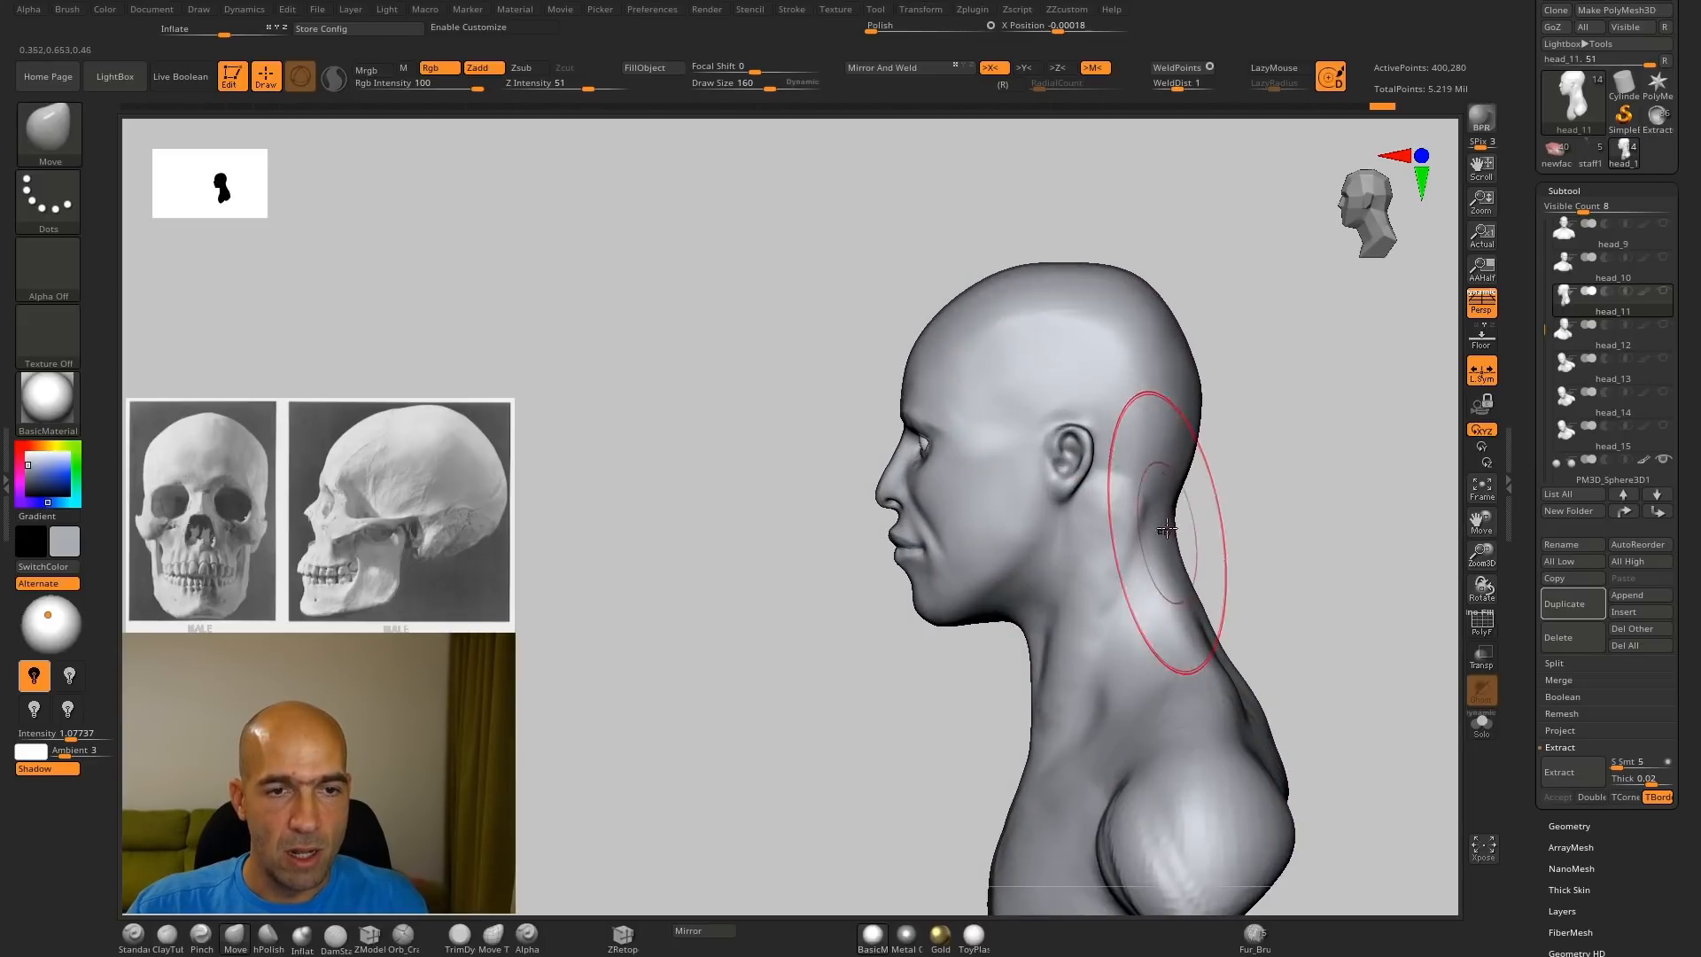
drag(1247, 615, 1174, 633)
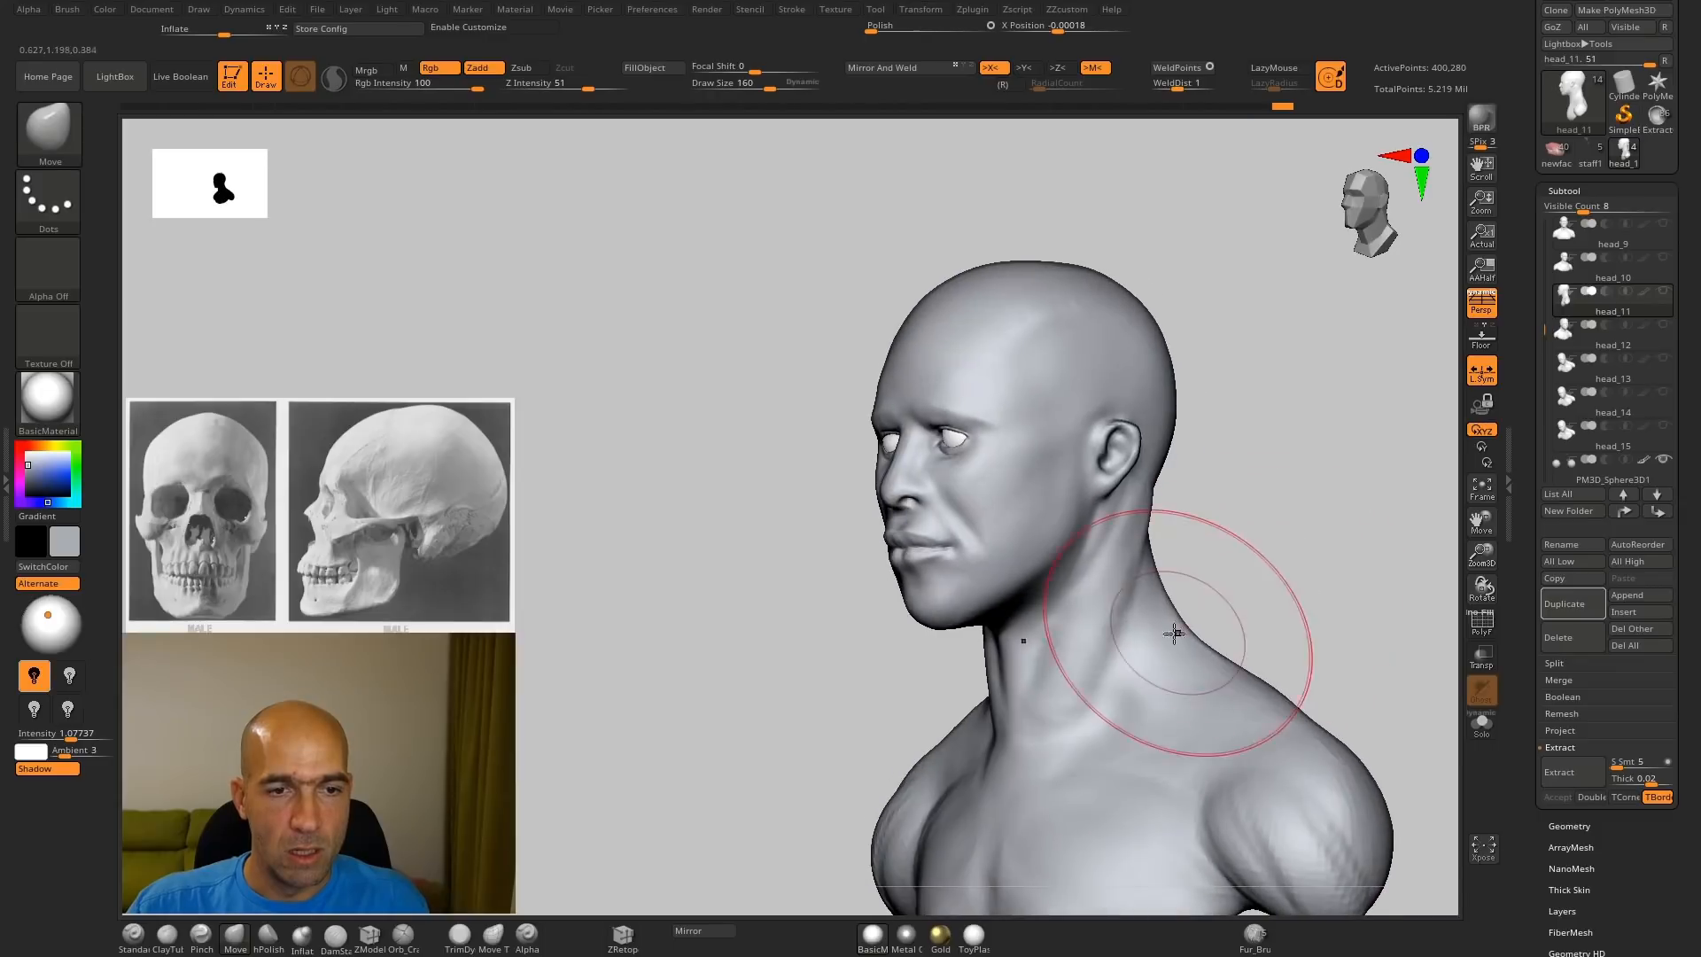
mouse_move(1248, 583)
mouse_down()
mouse_move(1184, 516)
mouse_move(1200, 555)
mouse_up()
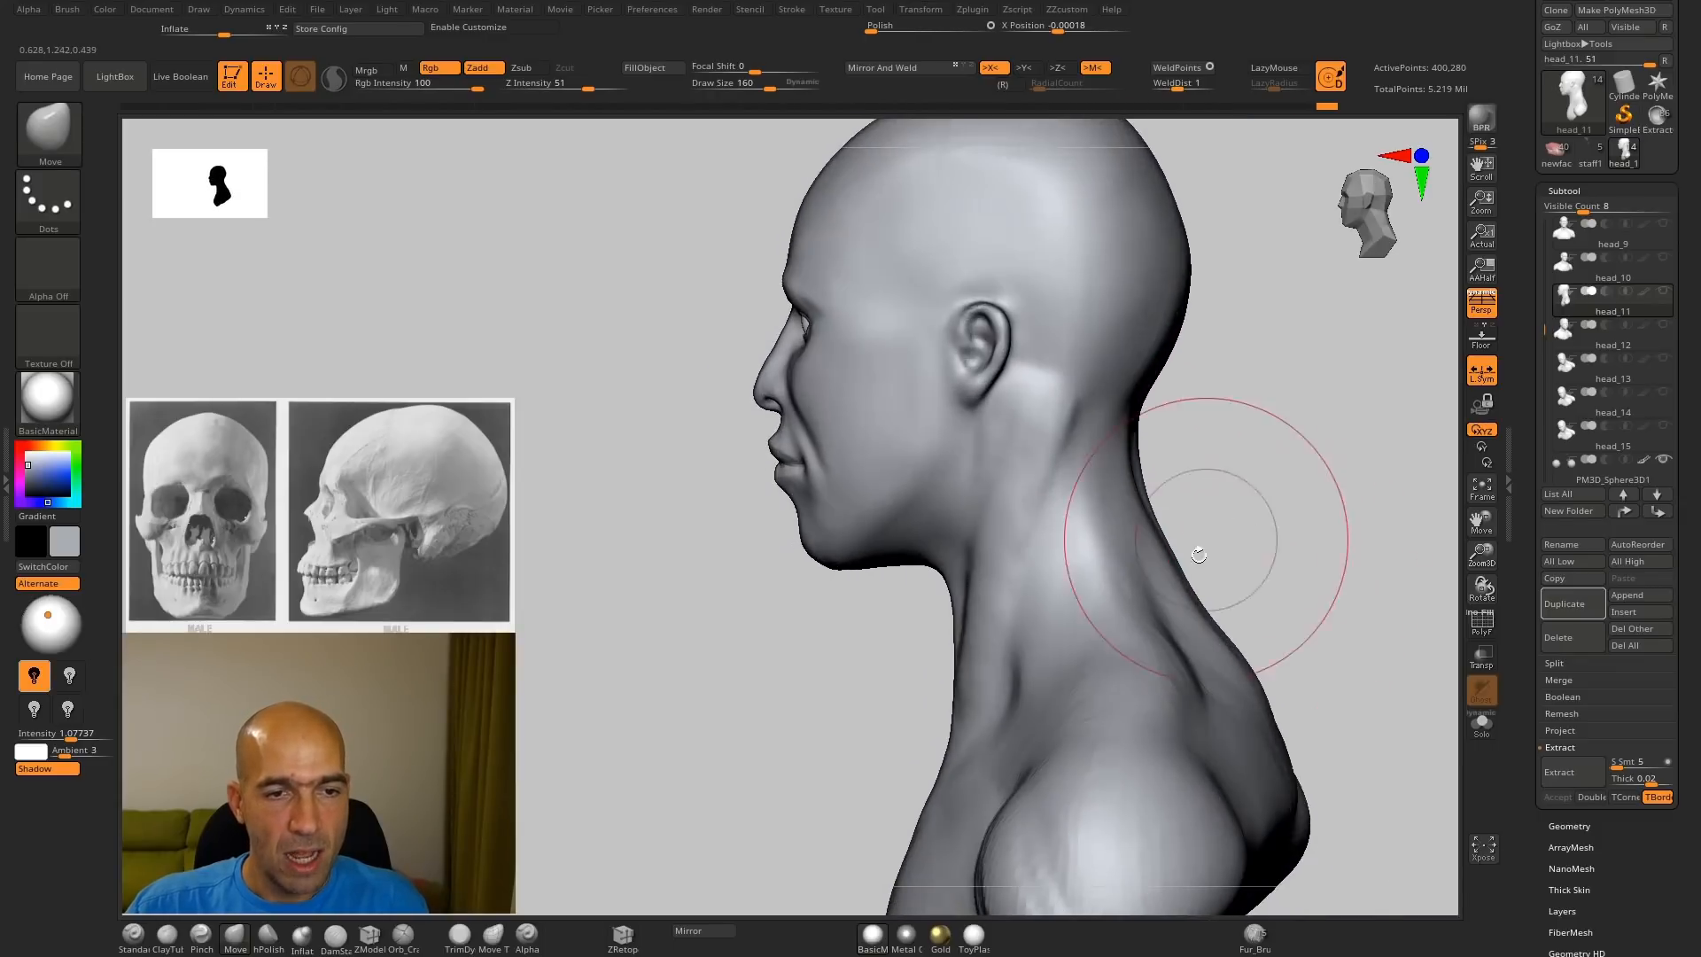
Step: Build up the trapezius from the skull base down the neck to the shoulder with the ClayTubes brush
key(b)
key(c)
key(t)
drag(1283, 463, 1258, 487)
mouse_move(1248, 547)
mouse_down()
mouse_move(1235, 417)
mouse_move(1280, 372)
mouse_move(1099, 444)
mouse_move(1189, 493)
mouse_move(1092, 503)
mouse_move(1108, 451)
mouse_move(1081, 472)
mouse_up()
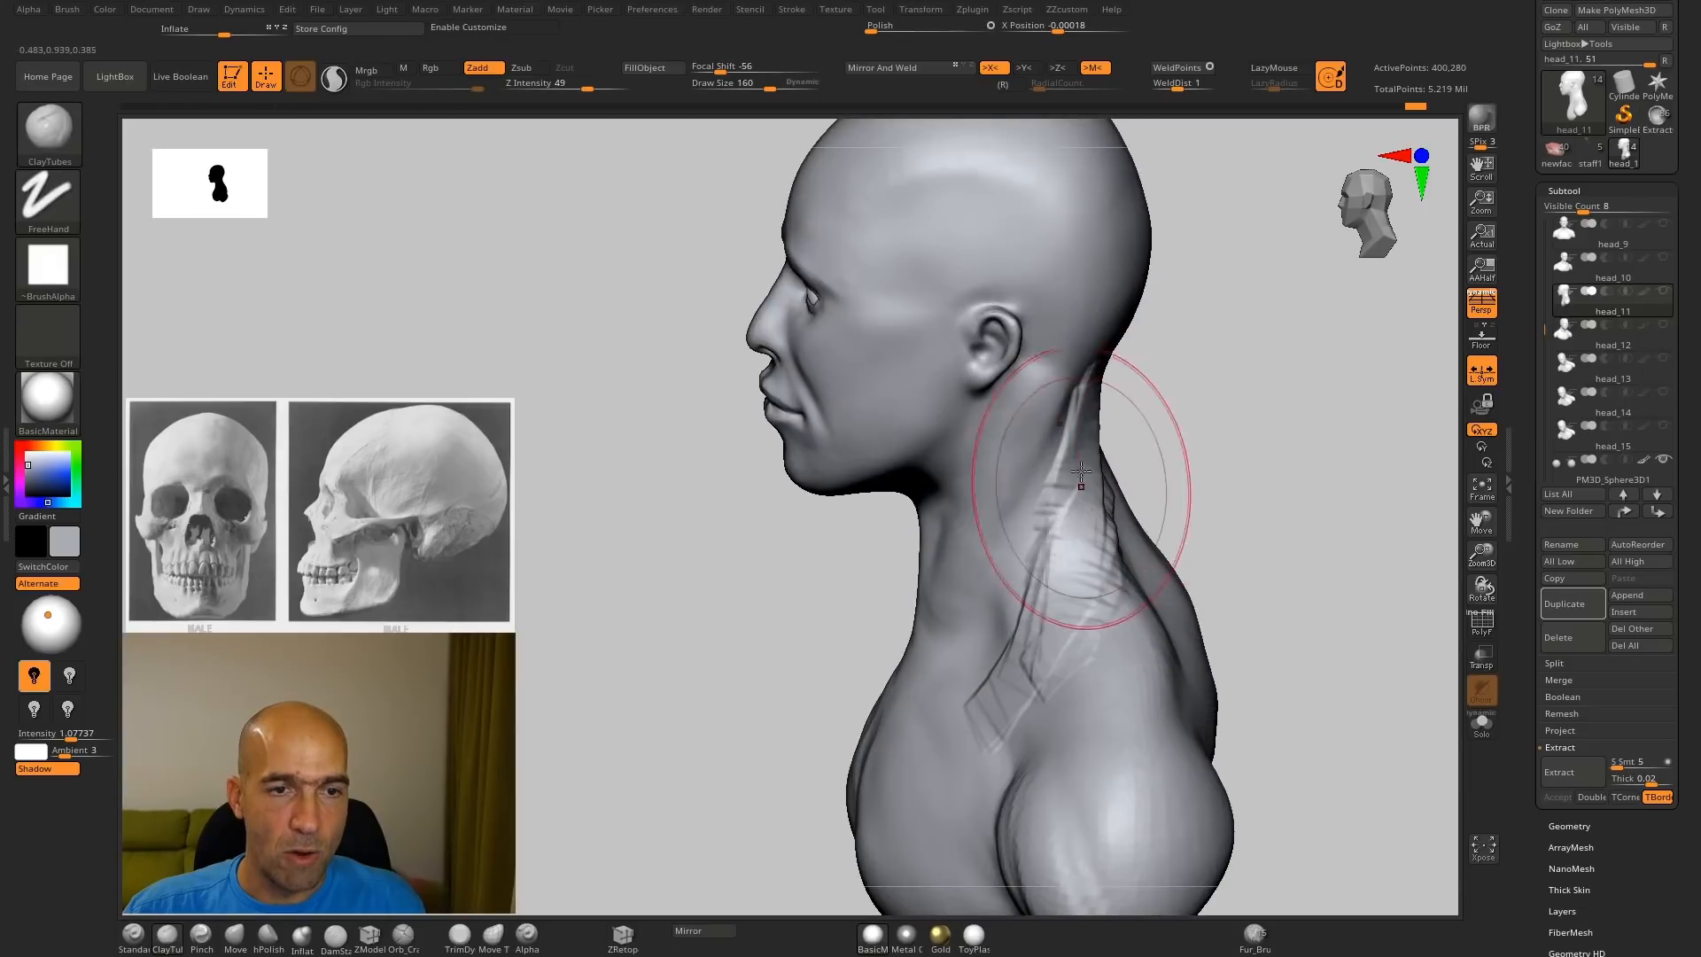
drag(1088, 537, 1058, 722)
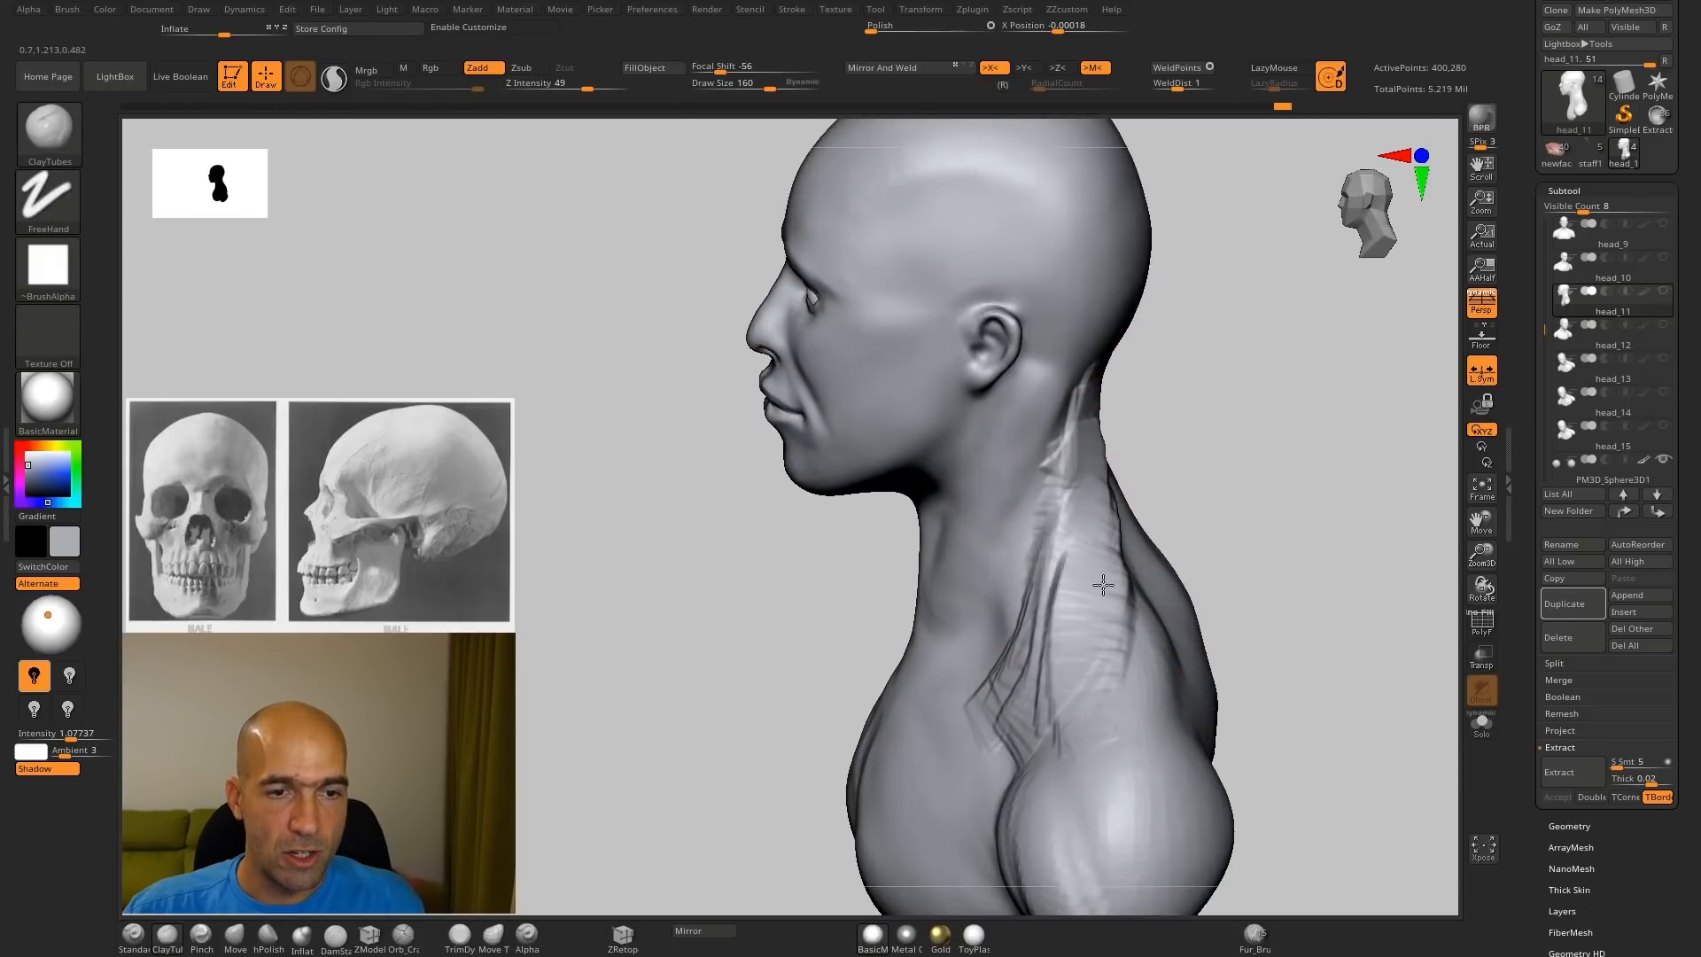
drag(1257, 518, 1365, 522)
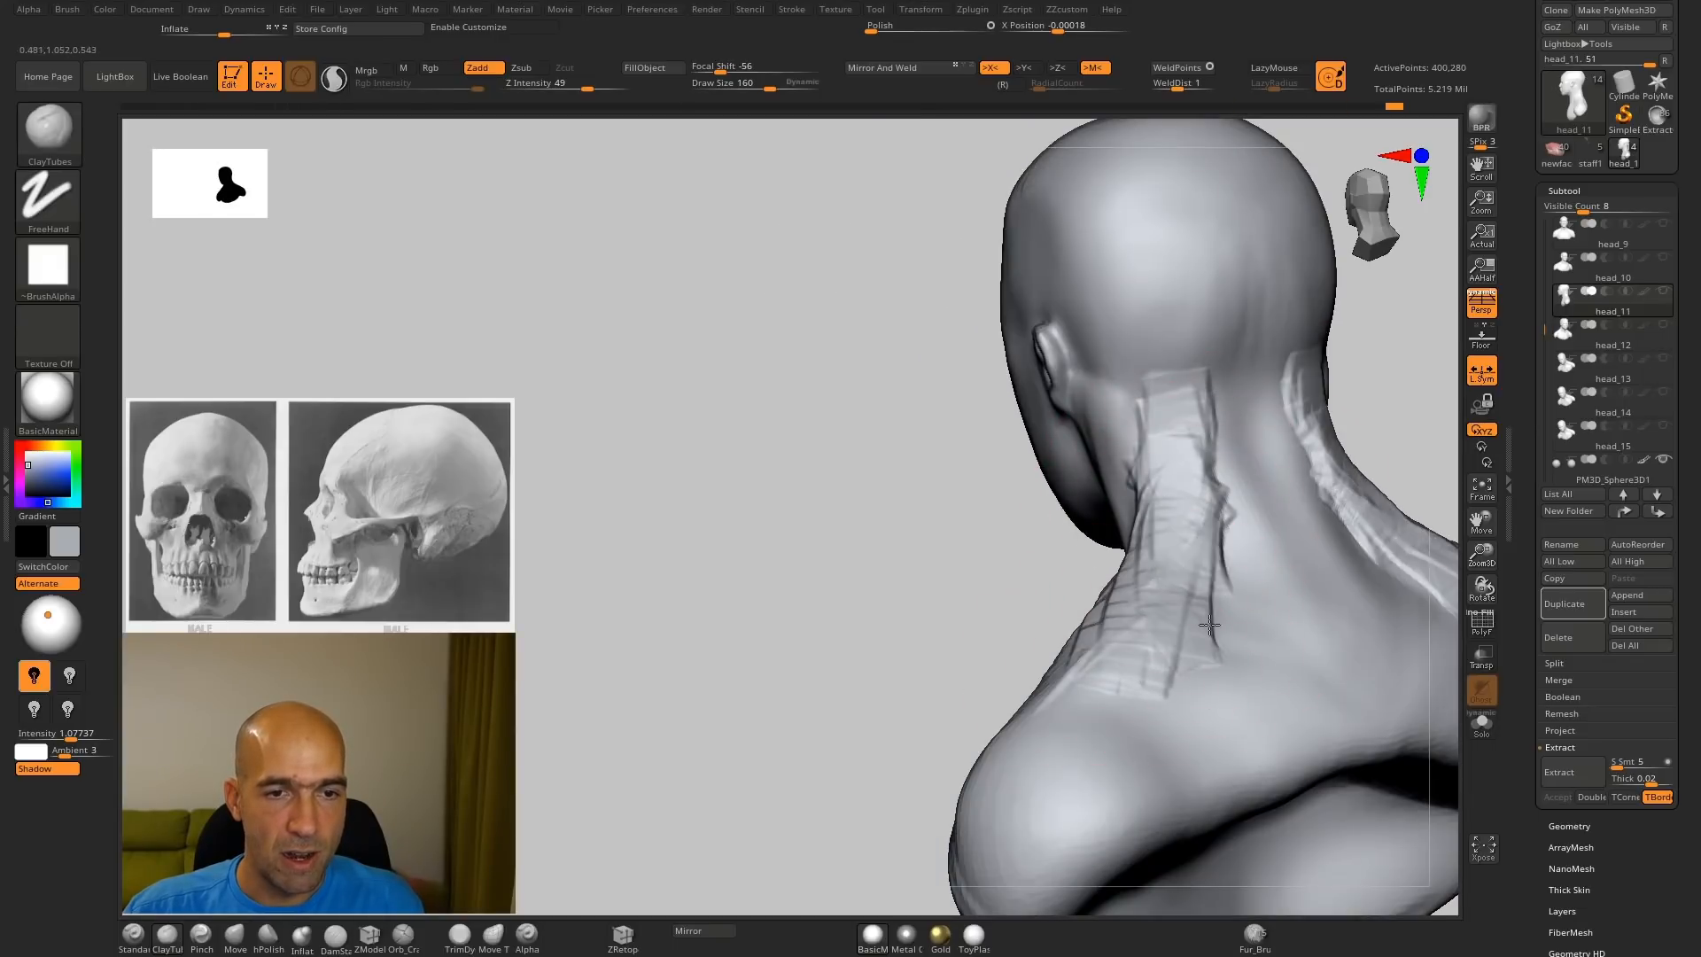
Step: Smooth the trapezius strokes running down the back of the neck and blend them into the nape
shift+drag(1202, 555, 1192, 445)
shift+drag(1170, 563, 1201, 577)
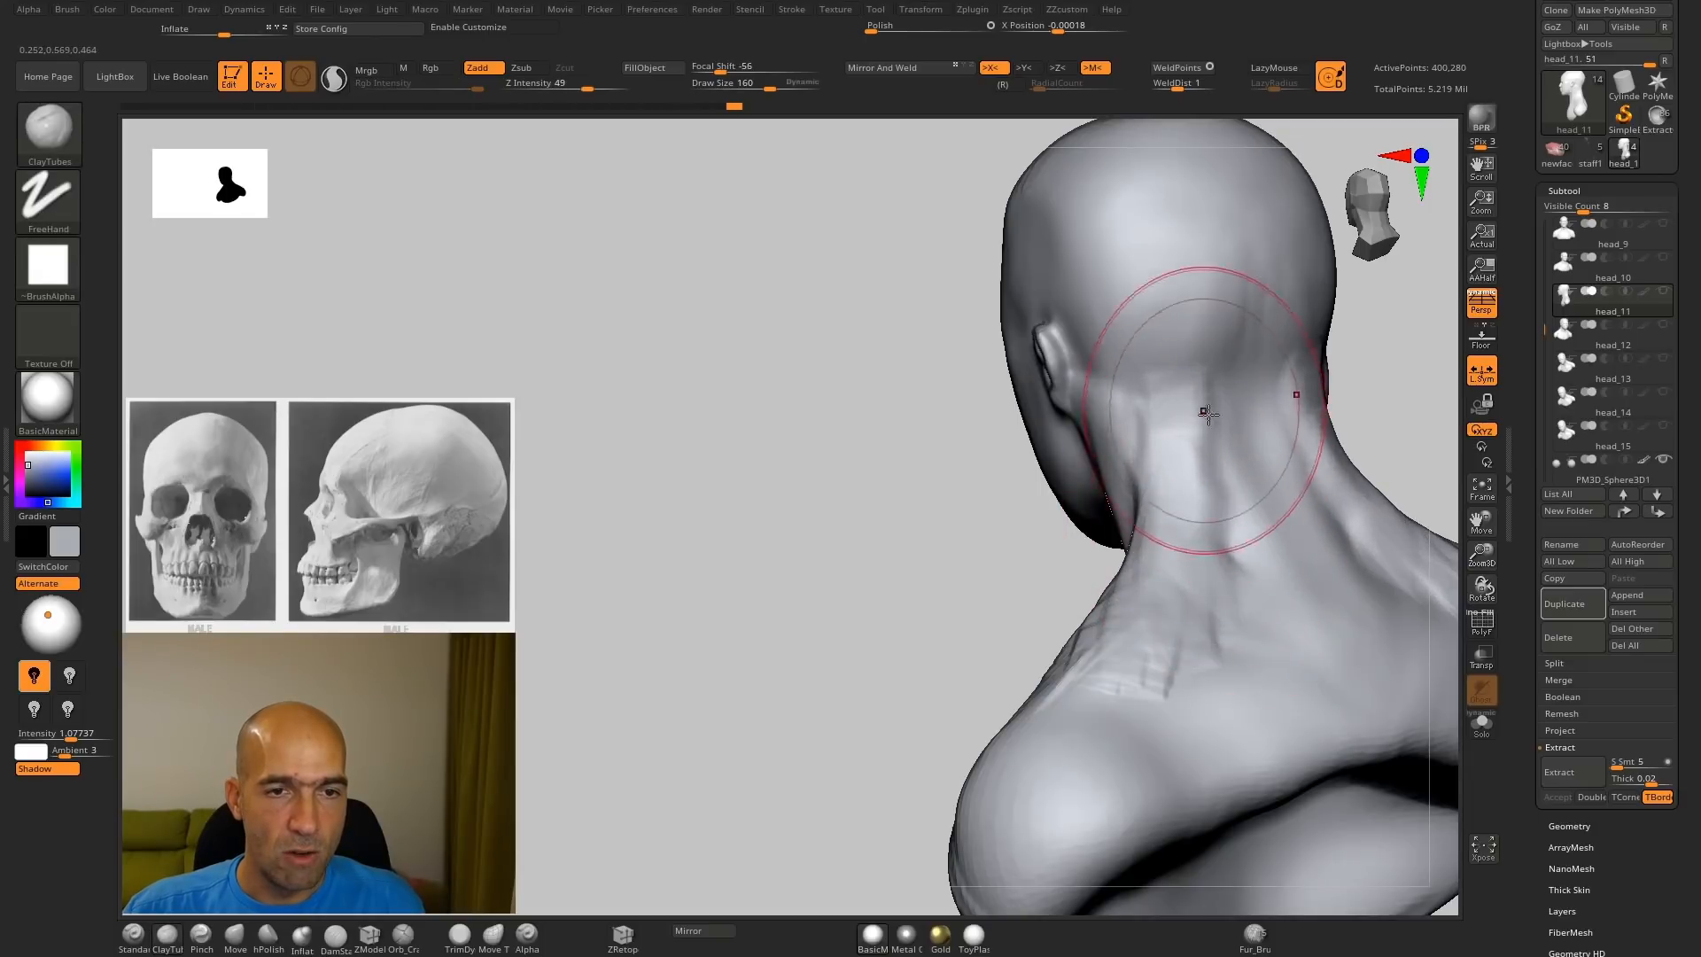
mouse_move(1214, 390)
mouse_down()
mouse_move(1176, 600)
mouse_move(1117, 638)
mouse_move(1225, 503)
mouse_up()
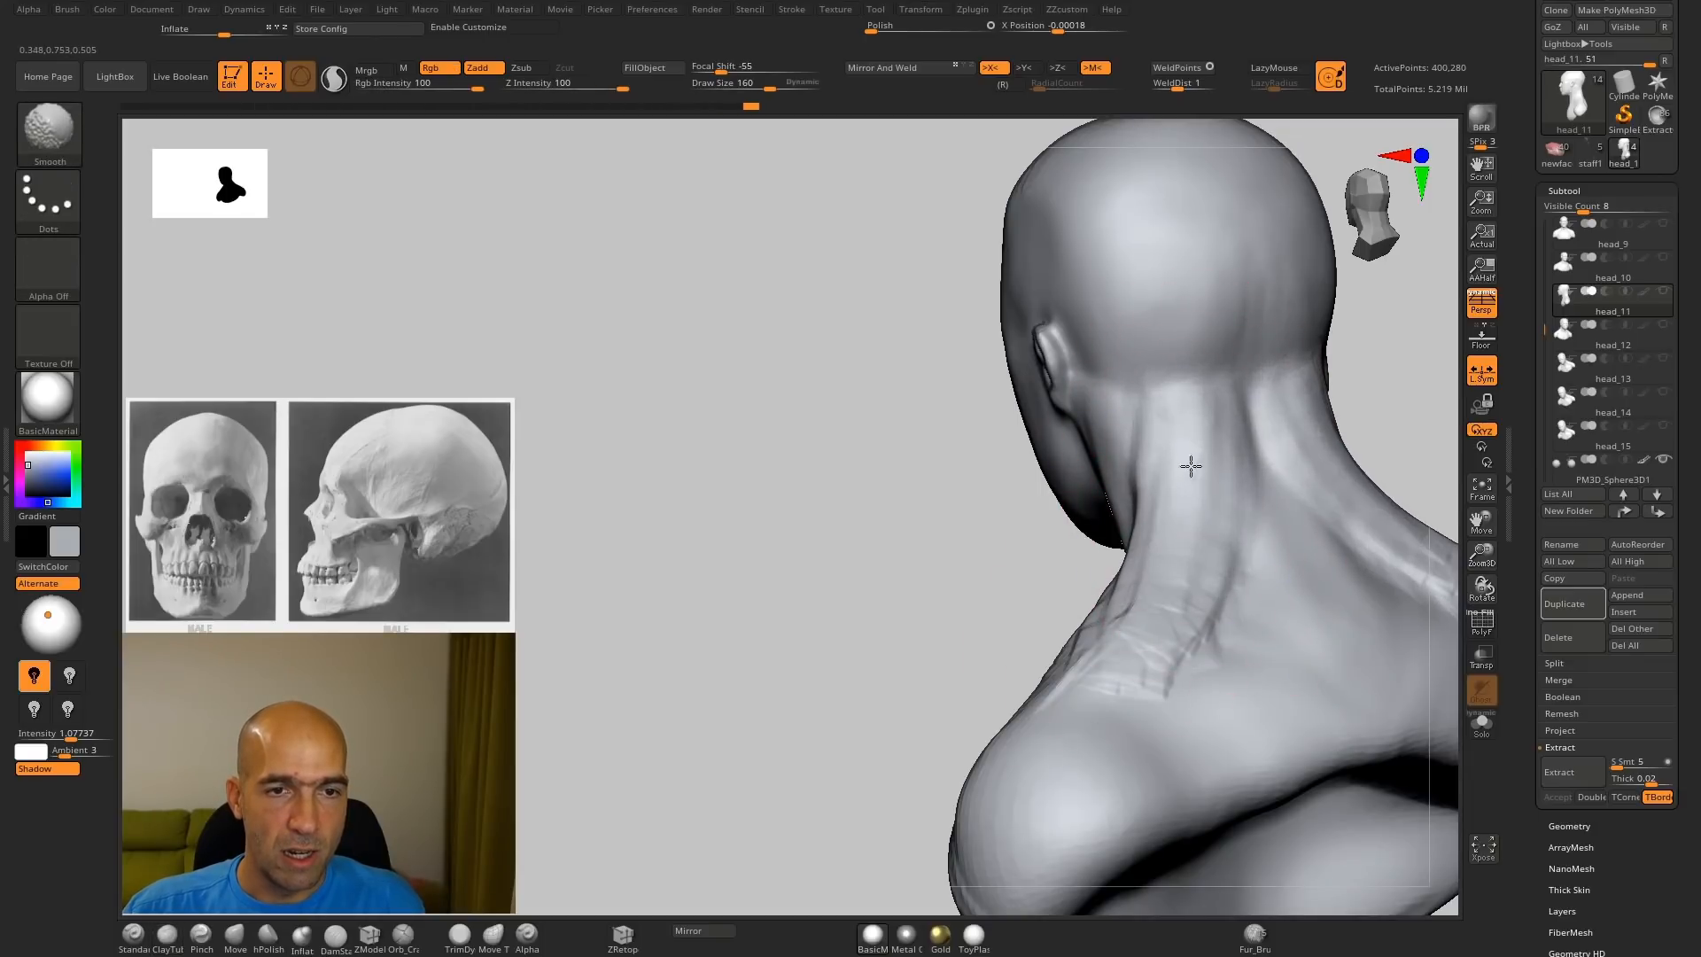
Step: Adjust the sides of the neck behind the ears with the Move brush and smooth the area at the skull base
mouse_move(1002, 522)
mouse_down()
mouse_move(937, 512)
mouse_move(979, 505)
mouse_move(905, 555)
mouse_move(917, 572)
mouse_up()
key(b)
key(m)
key(v)
drag(1042, 491, 1062, 496)
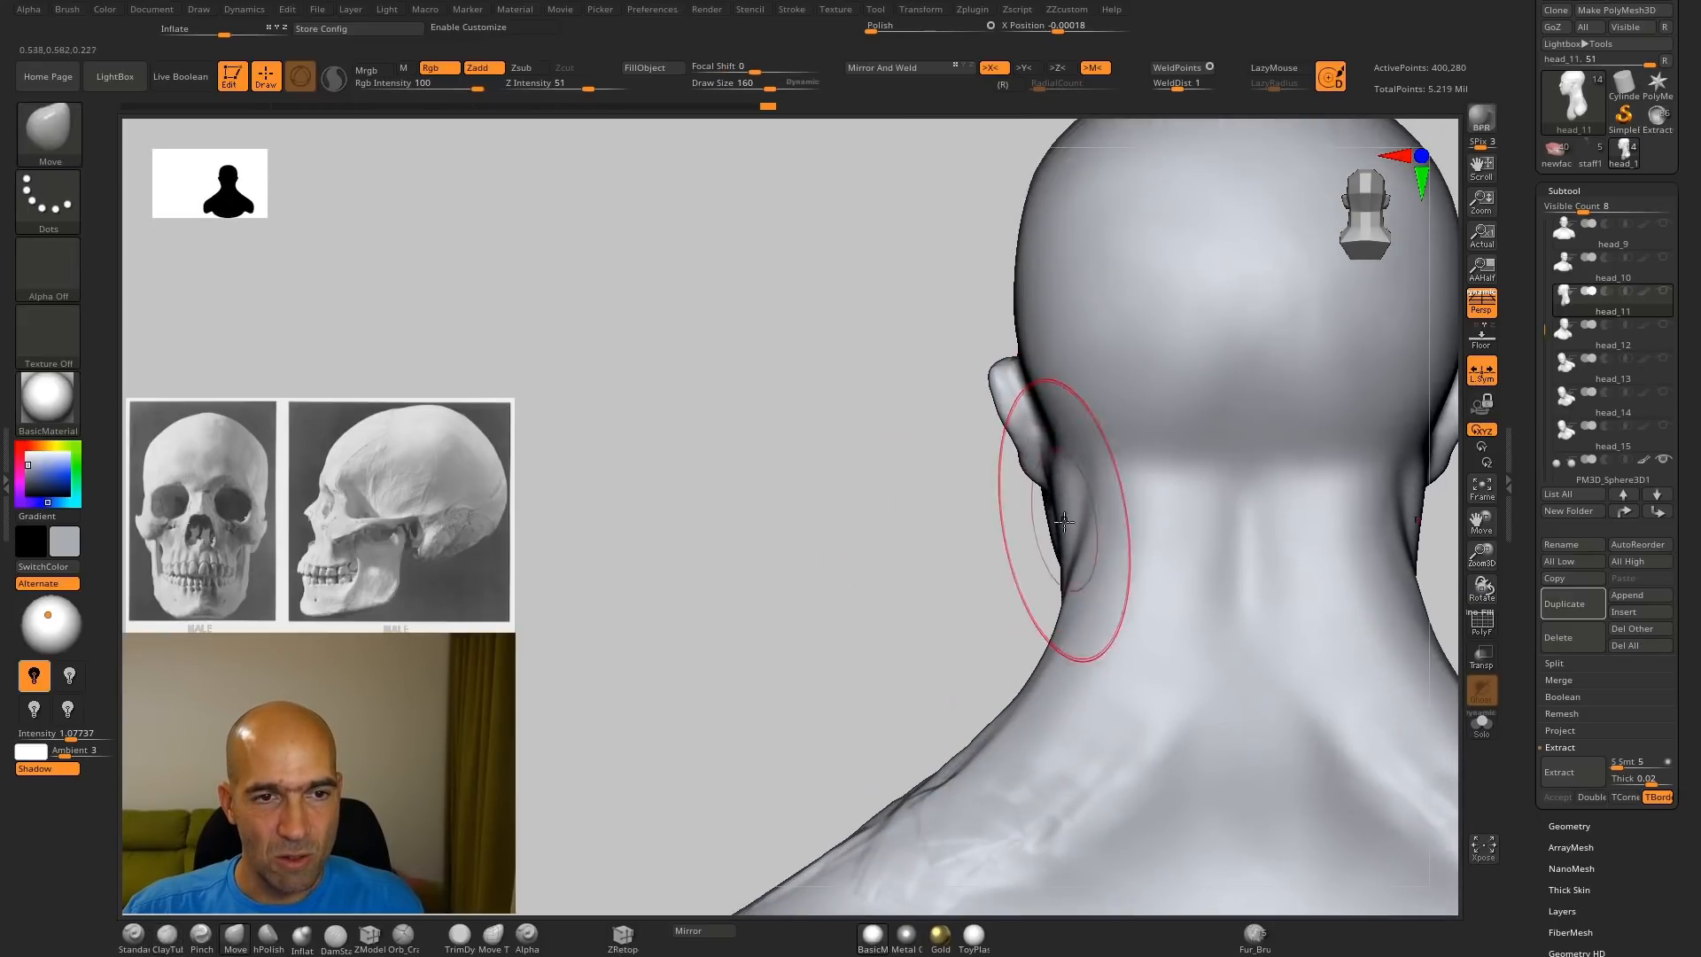
alt+drag(938, 551, 886, 622)
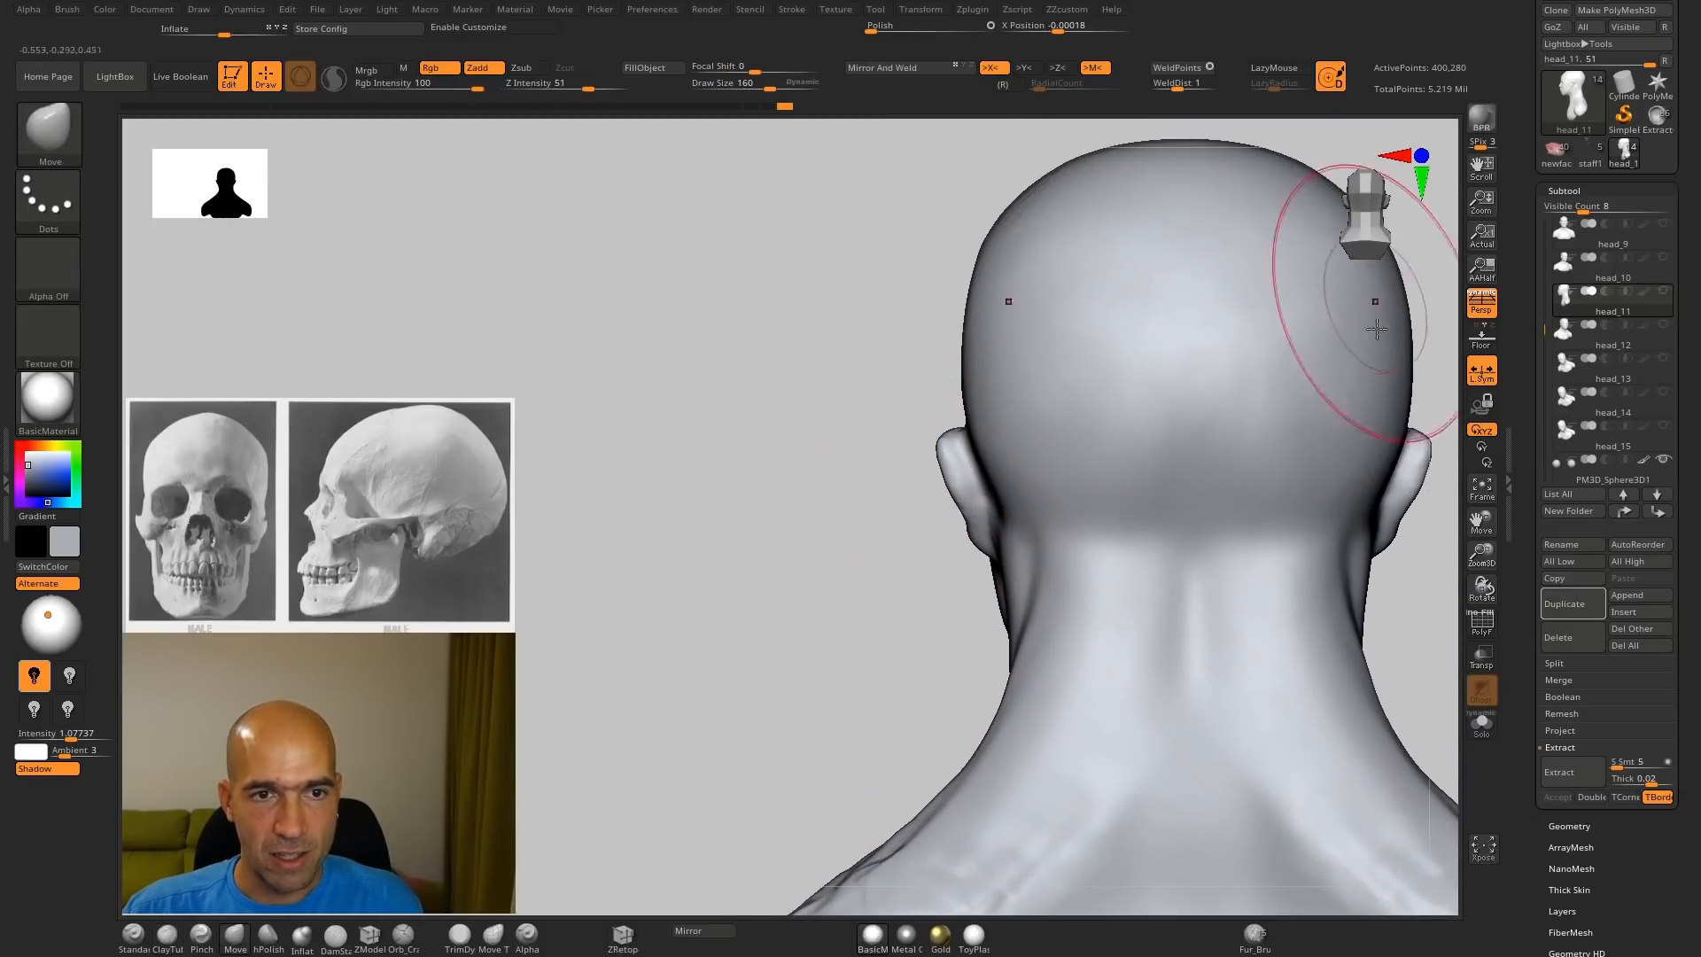
shift+drag(1325, 448, 1308, 352)
Step: Build up the front neck muscles toward the collarbones with ClayTubes and smooth the neck and trapezius strokes
drag(531, 487, 877, 492)
alt+drag(676, 668, 800, 724)
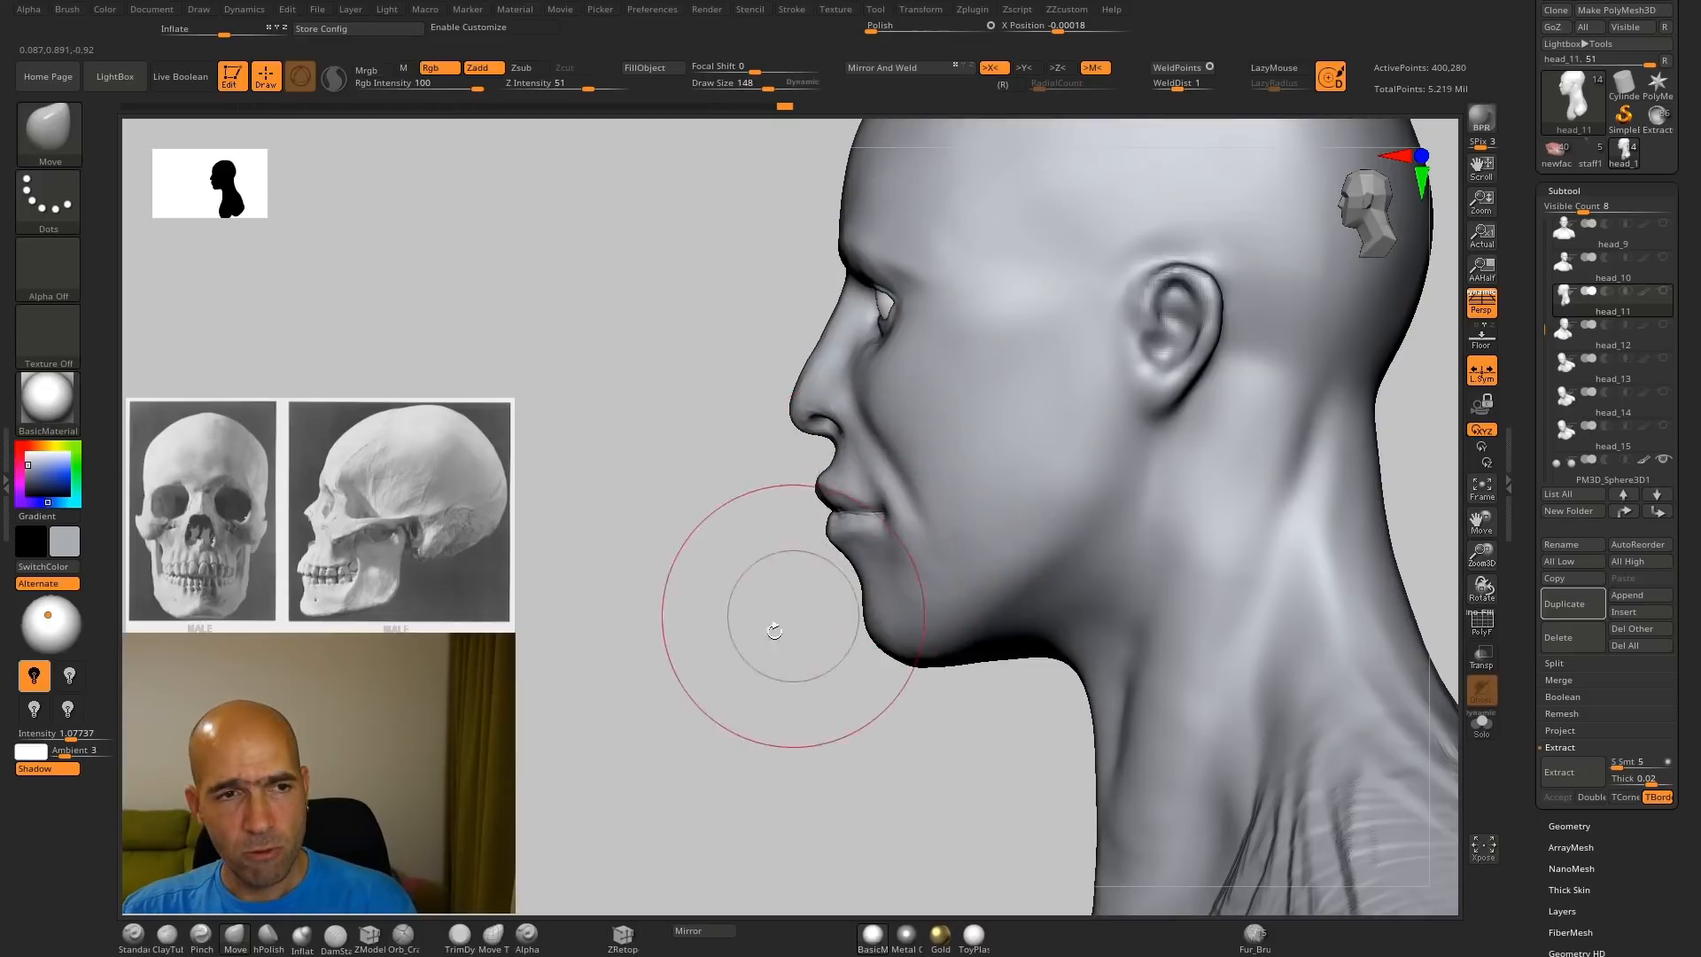
mouse_move(774, 627)
mouse_down()
mouse_move(827, 638)
mouse_move(718, 653)
mouse_move(768, 667)
mouse_up()
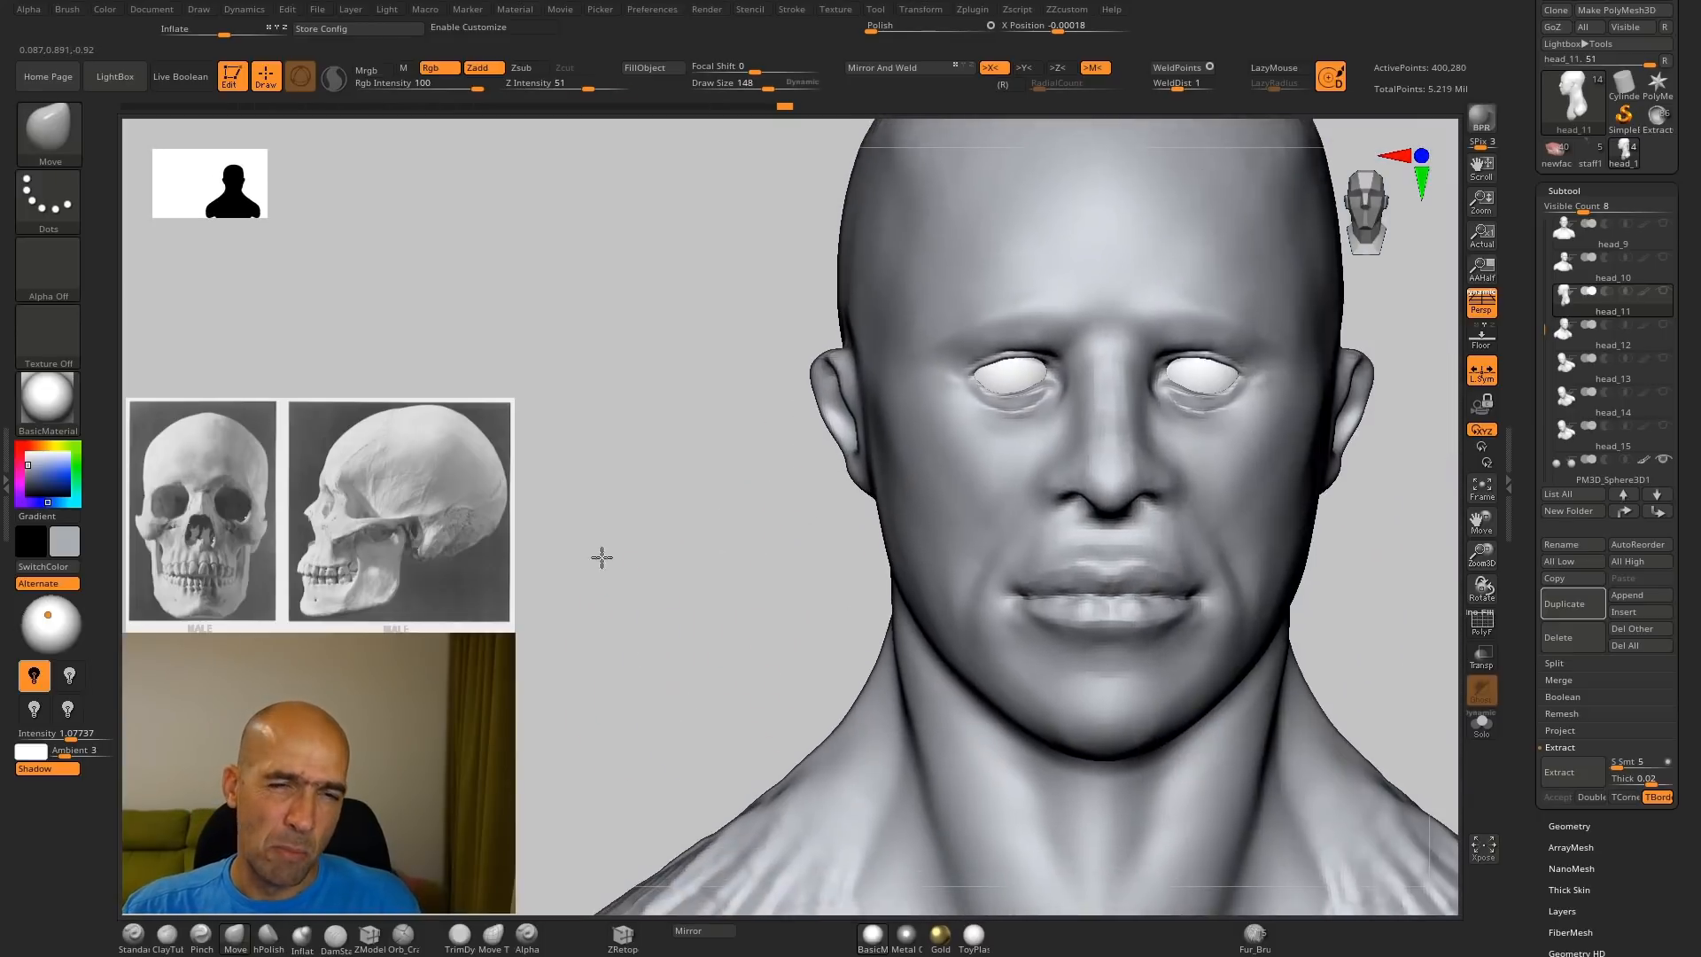
alt+drag(1311, 568, 1266, 492)
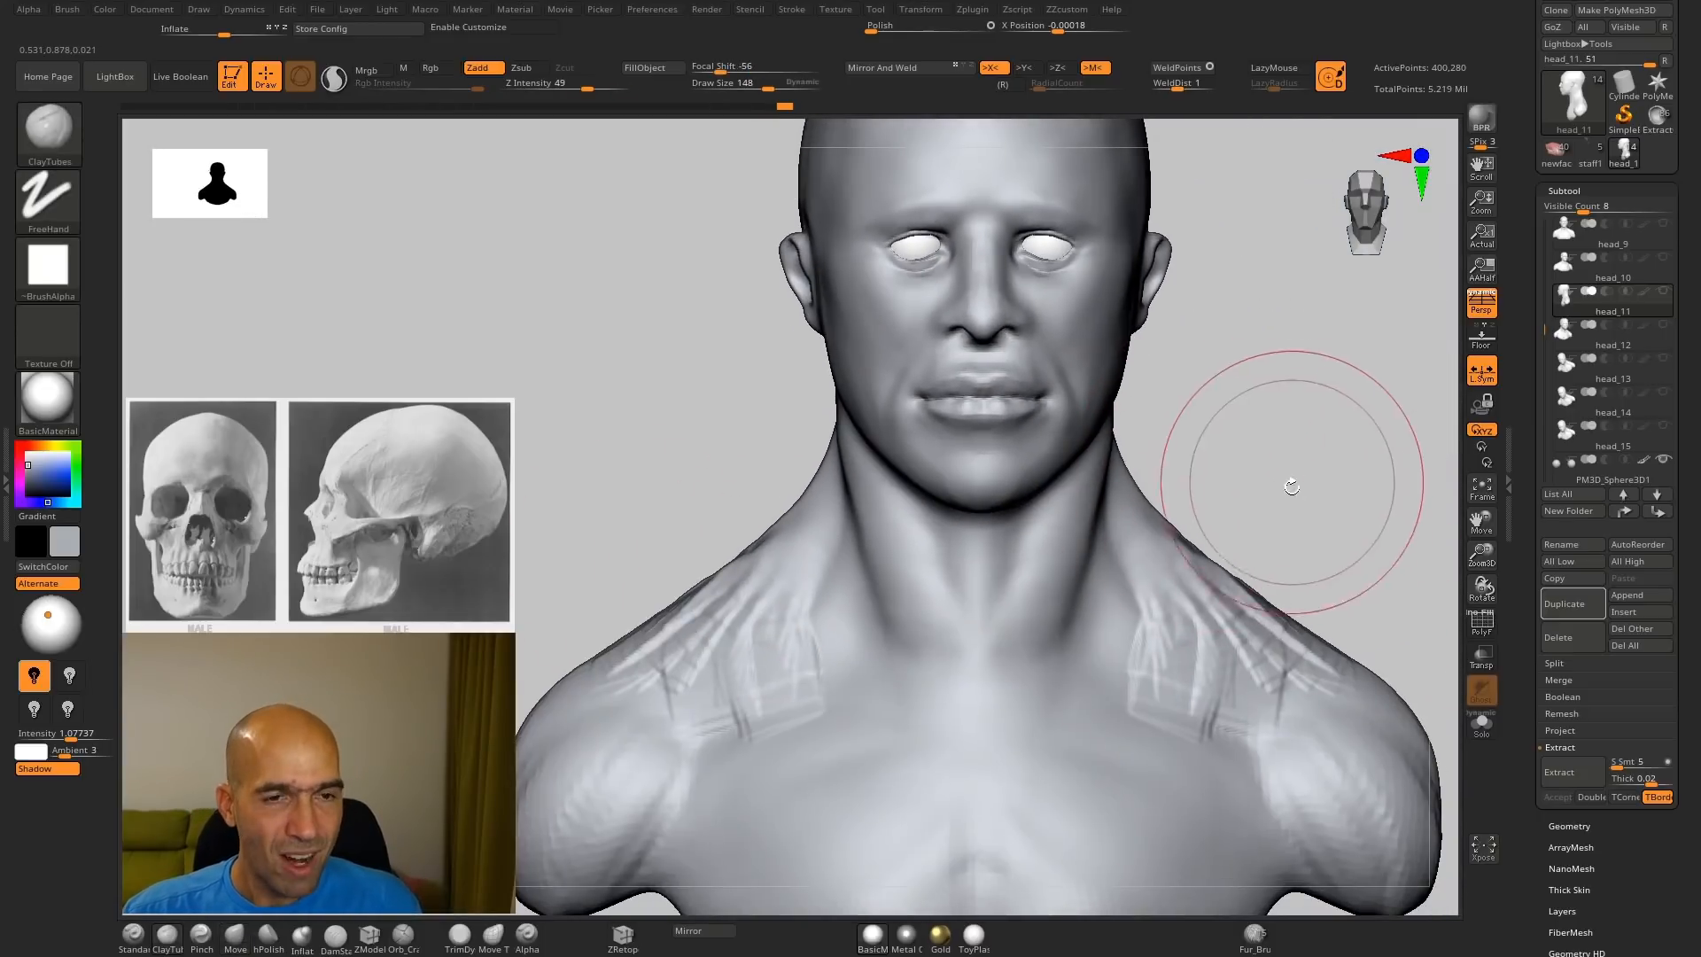
drag(1291, 482, 1064, 551)
mouse_move(1019, 469)
mouse_down()
mouse_move(1010, 595)
mouse_move(1026, 653)
mouse_move(1037, 497)
mouse_up()
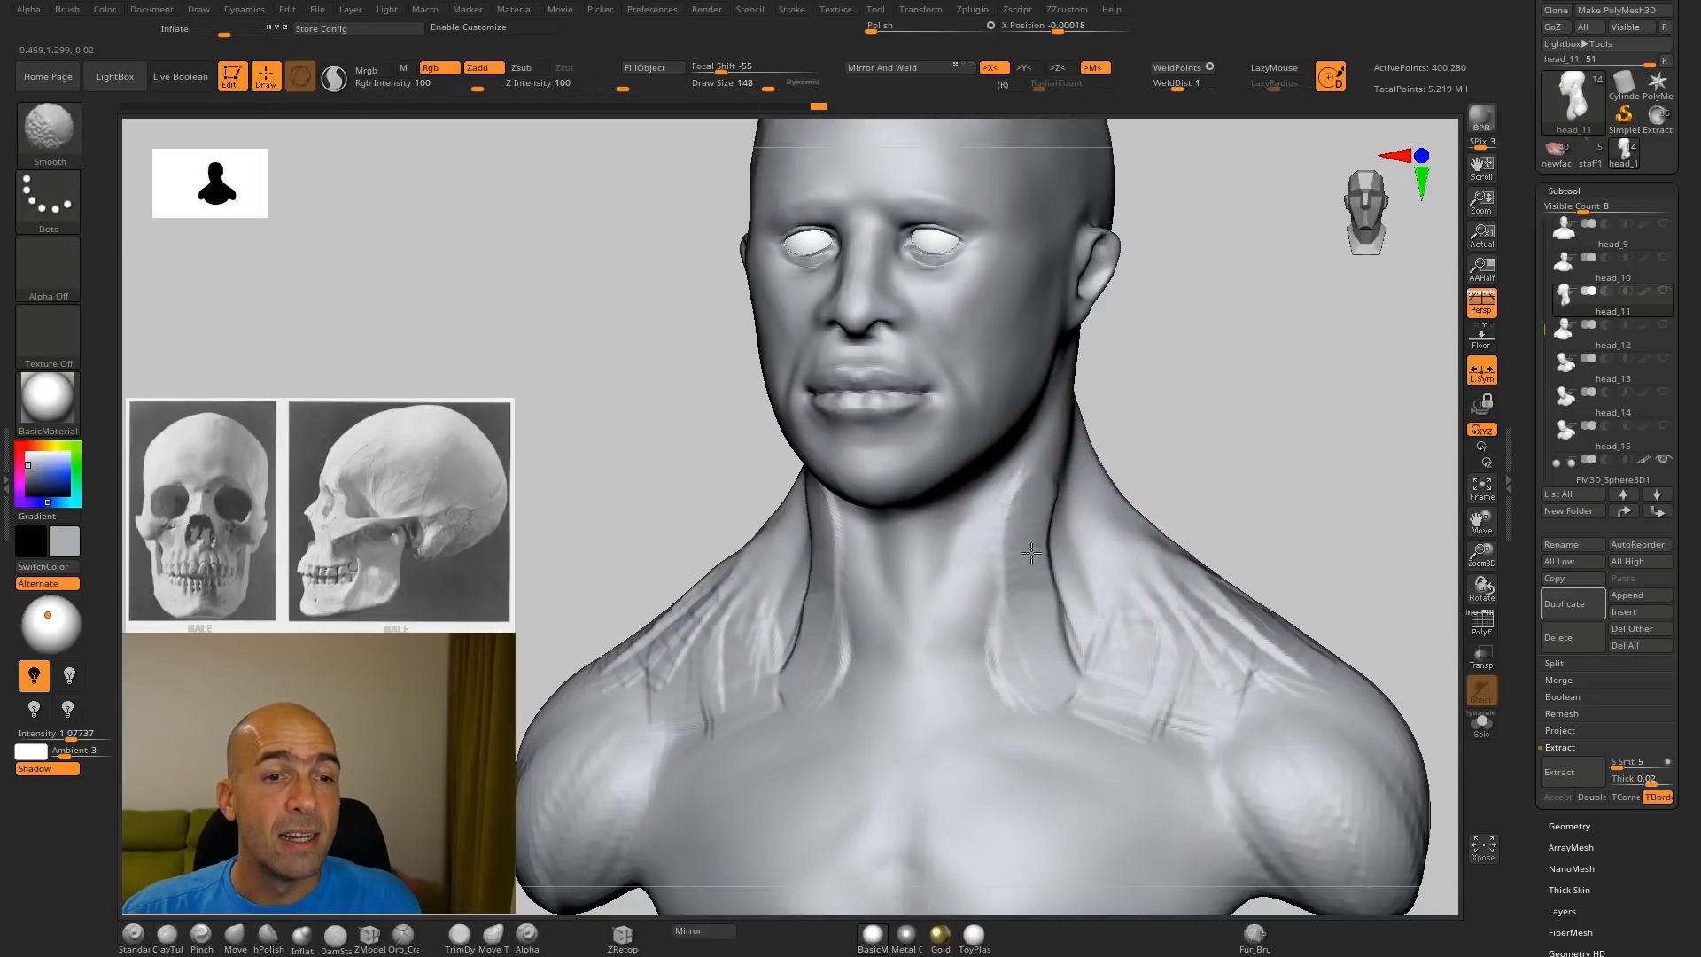
mouse_move(1161, 425)
shift+mouse_down()
mouse_move(1204, 426)
mouse_move(1238, 597)
mouse_move(1185, 671)
shift+mouse_up()
shift+drag(1168, 744, 1208, 788)
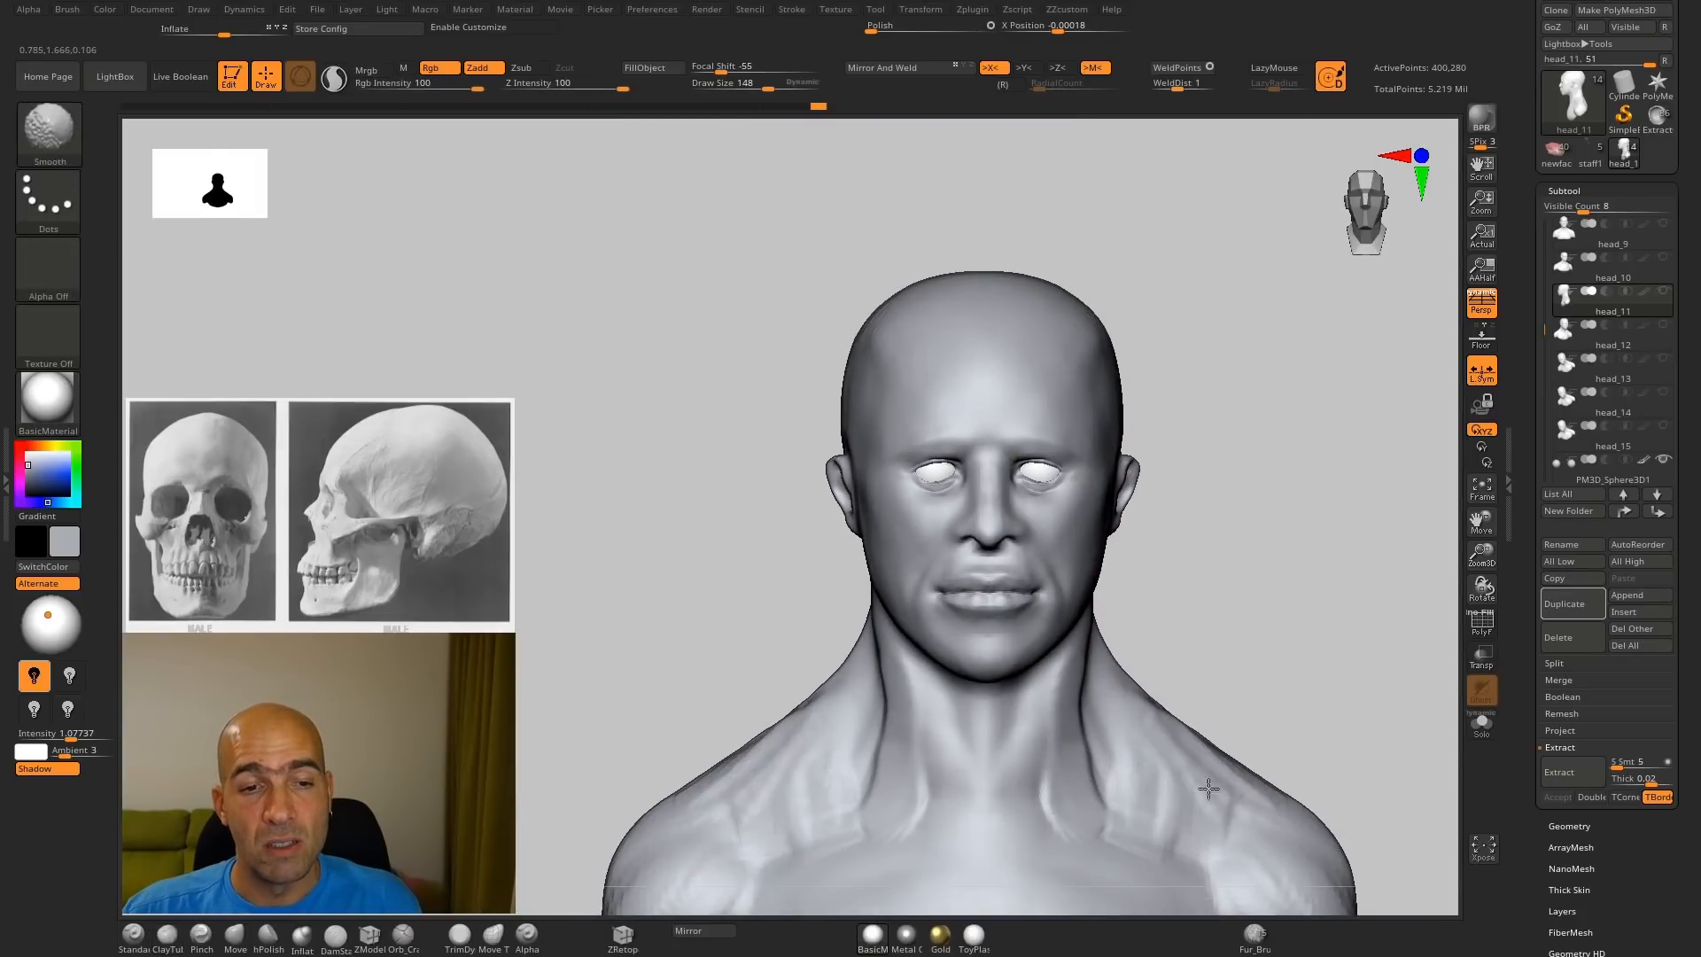
Step: Refine the contour where the neck meets the trapezius with the Move brush at draw size 148
mouse_move(1239, 624)
alt+mouse_down()
mouse_move(1235, 718)
mouse_move(1215, 718)
mouse_move(1188, 608)
mouse_move(1244, 565)
mouse_move(1227, 544)
alt+mouse_up()
key(b)
key(m)
key(v)
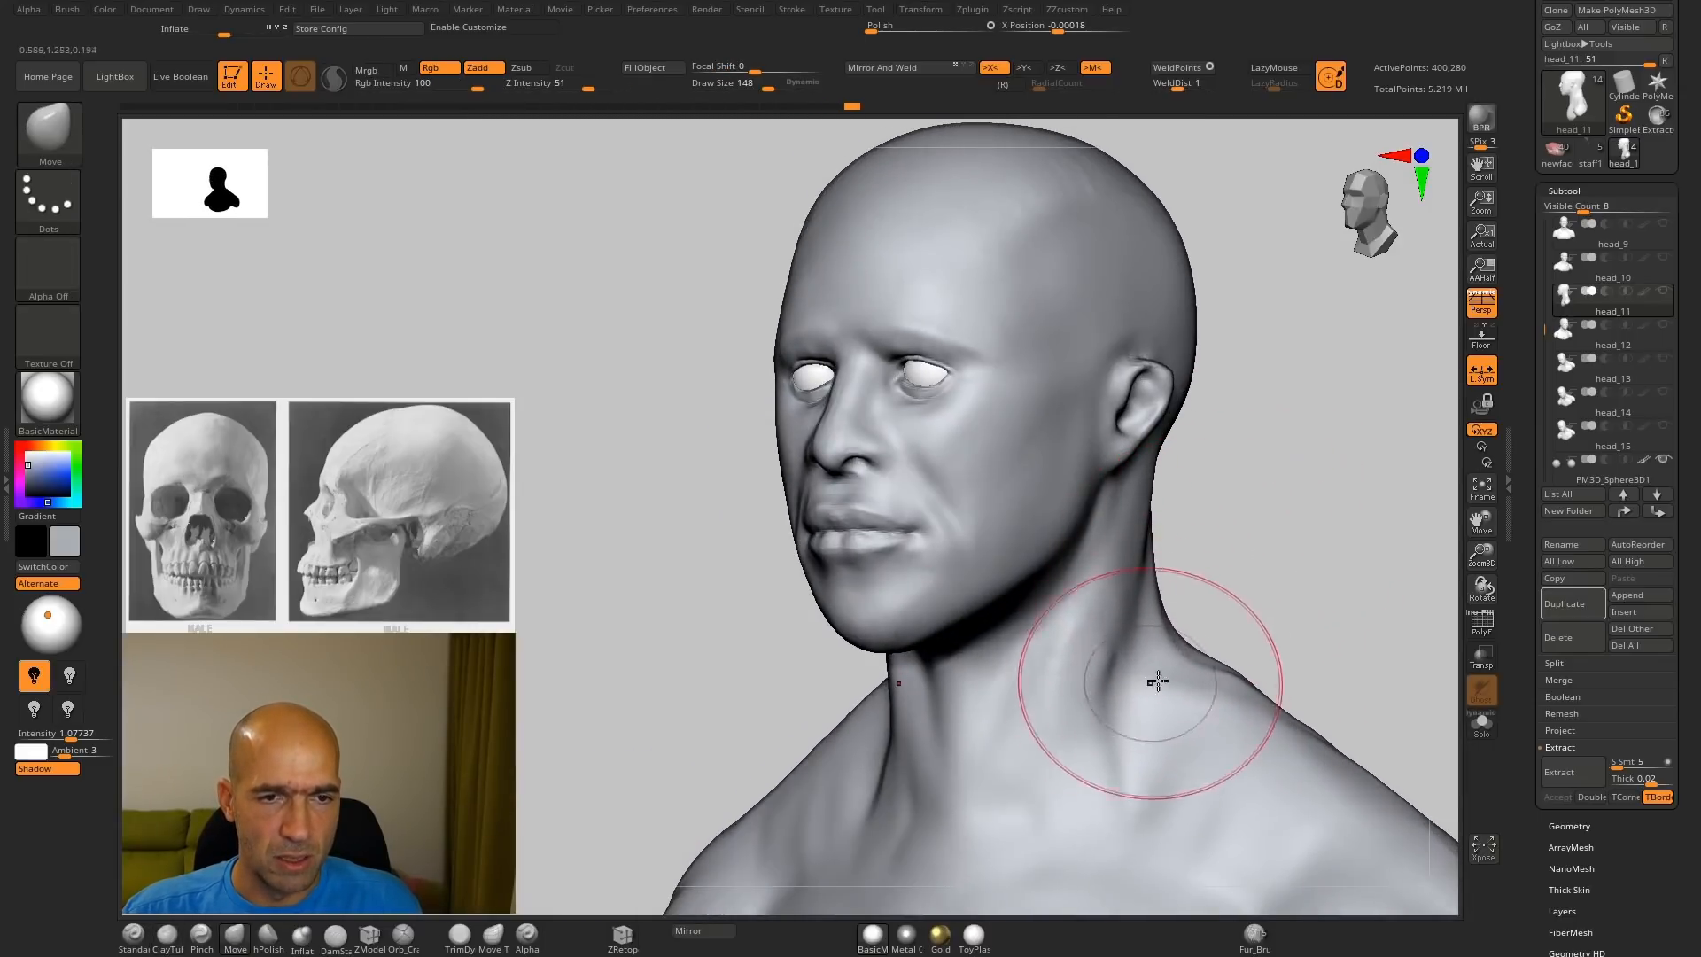
drag(1216, 700, 1217, 716)
shift+drag(1236, 631, 1280, 633)
drag(1168, 701, 1155, 703)
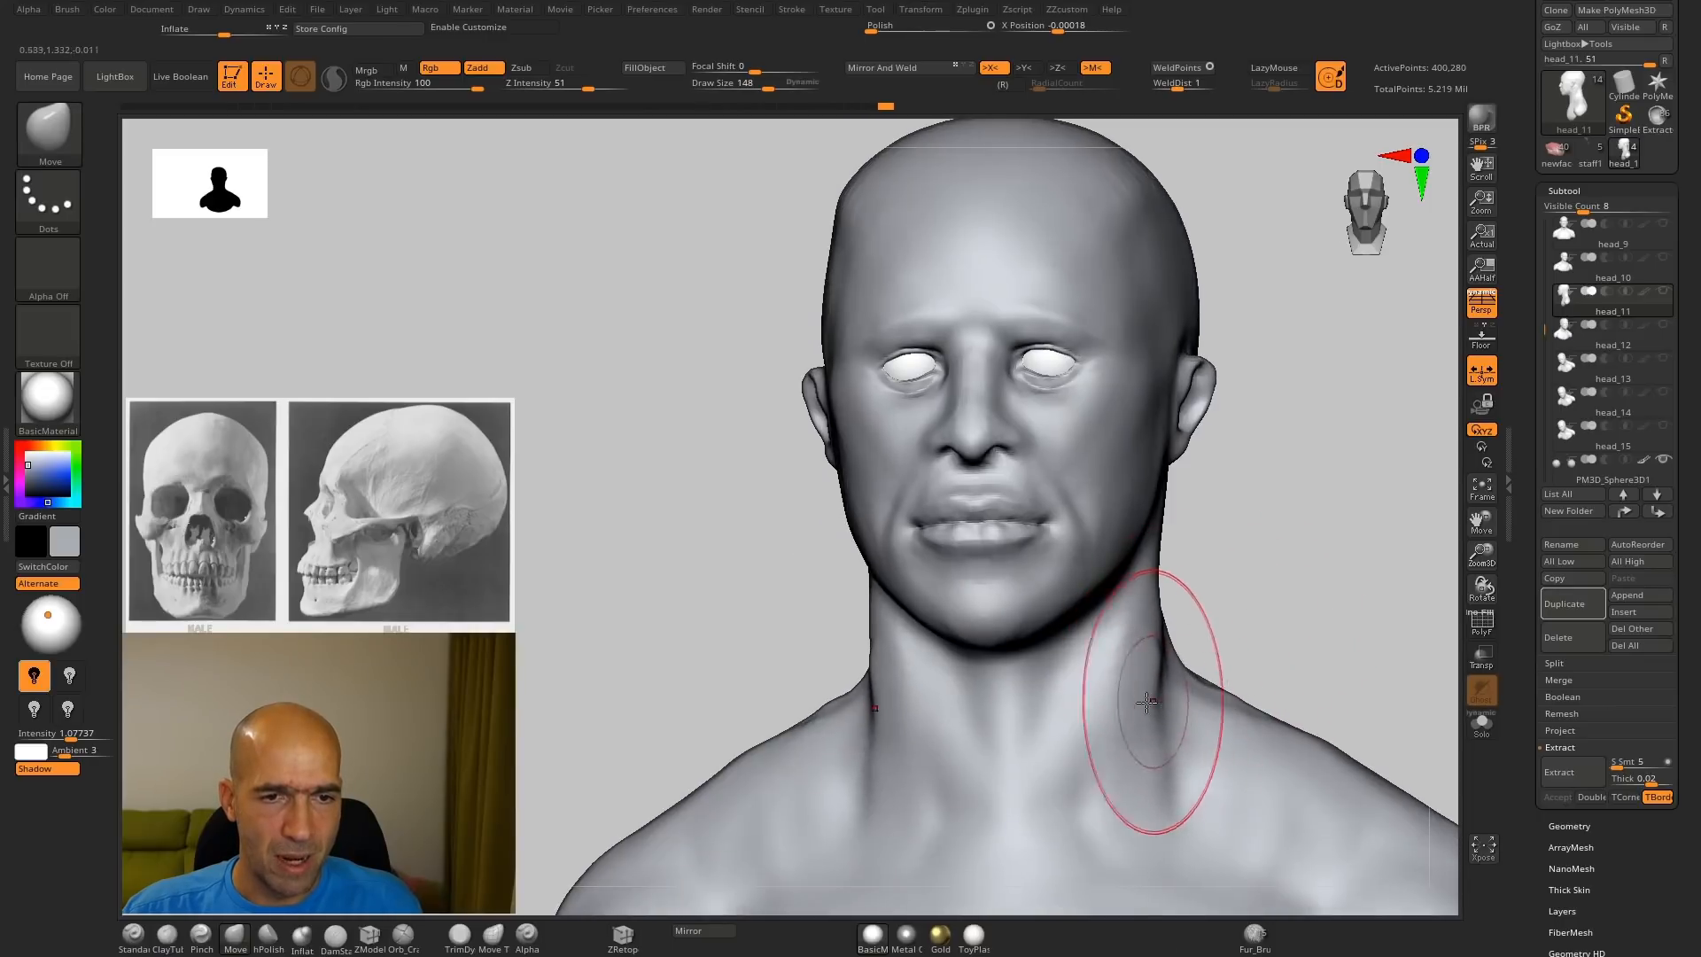
mouse_move(1240, 591)
alt+mouse_down()
mouse_move(1237, 516)
mouse_move(1207, 599)
alt+mouse_up()
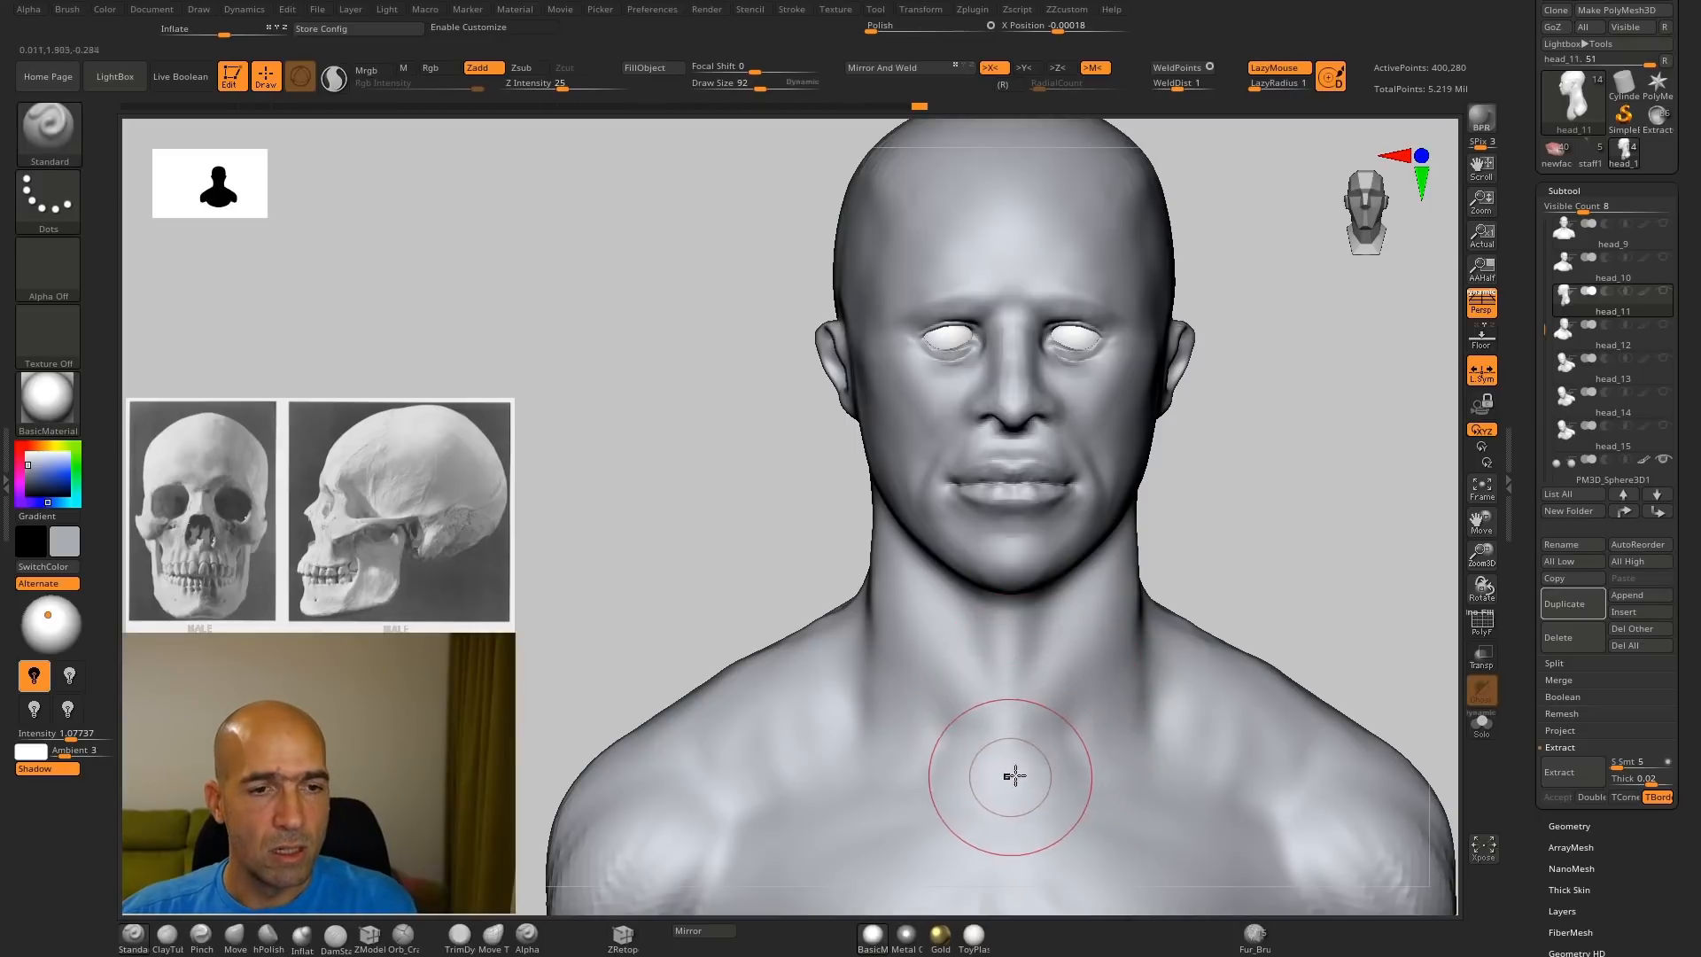
Step: Sculpt the collarbones from the shoulders to the base of the throat with the Standard brush at draw size 92
mouse_move(1299, 609)
alt+mouse_down()
mouse_move(1280, 682)
mouse_move(1247, 567)
alt+mouse_up()
ctrl+right_drag(1064, 615, 1022, 646)
mouse_move(962, 678)
mouse_down()
mouse_move(932, 692)
mouse_move(1014, 688)
mouse_move(996, 705)
mouse_up()
drag(1107, 688, 987, 718)
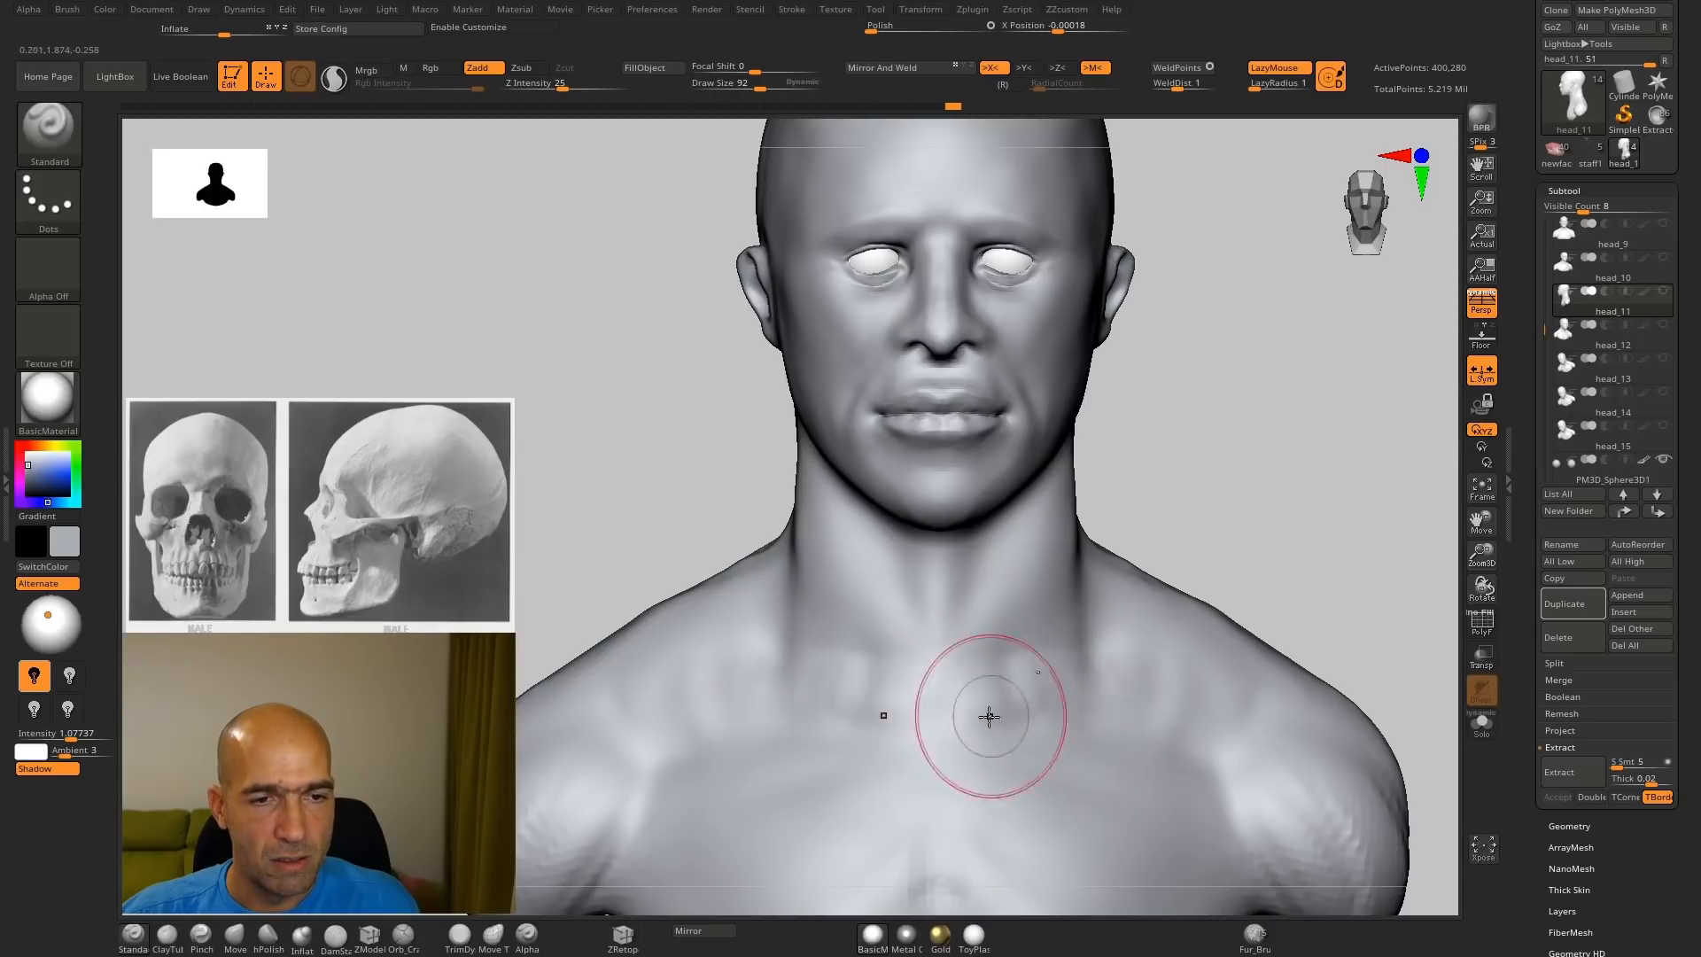
drag(1307, 558, 1322, 682)
mouse_move(1101, 689)
mouse_down()
mouse_move(1065, 691)
mouse_move(1314, 635)
mouse_move(987, 699)
mouse_up()
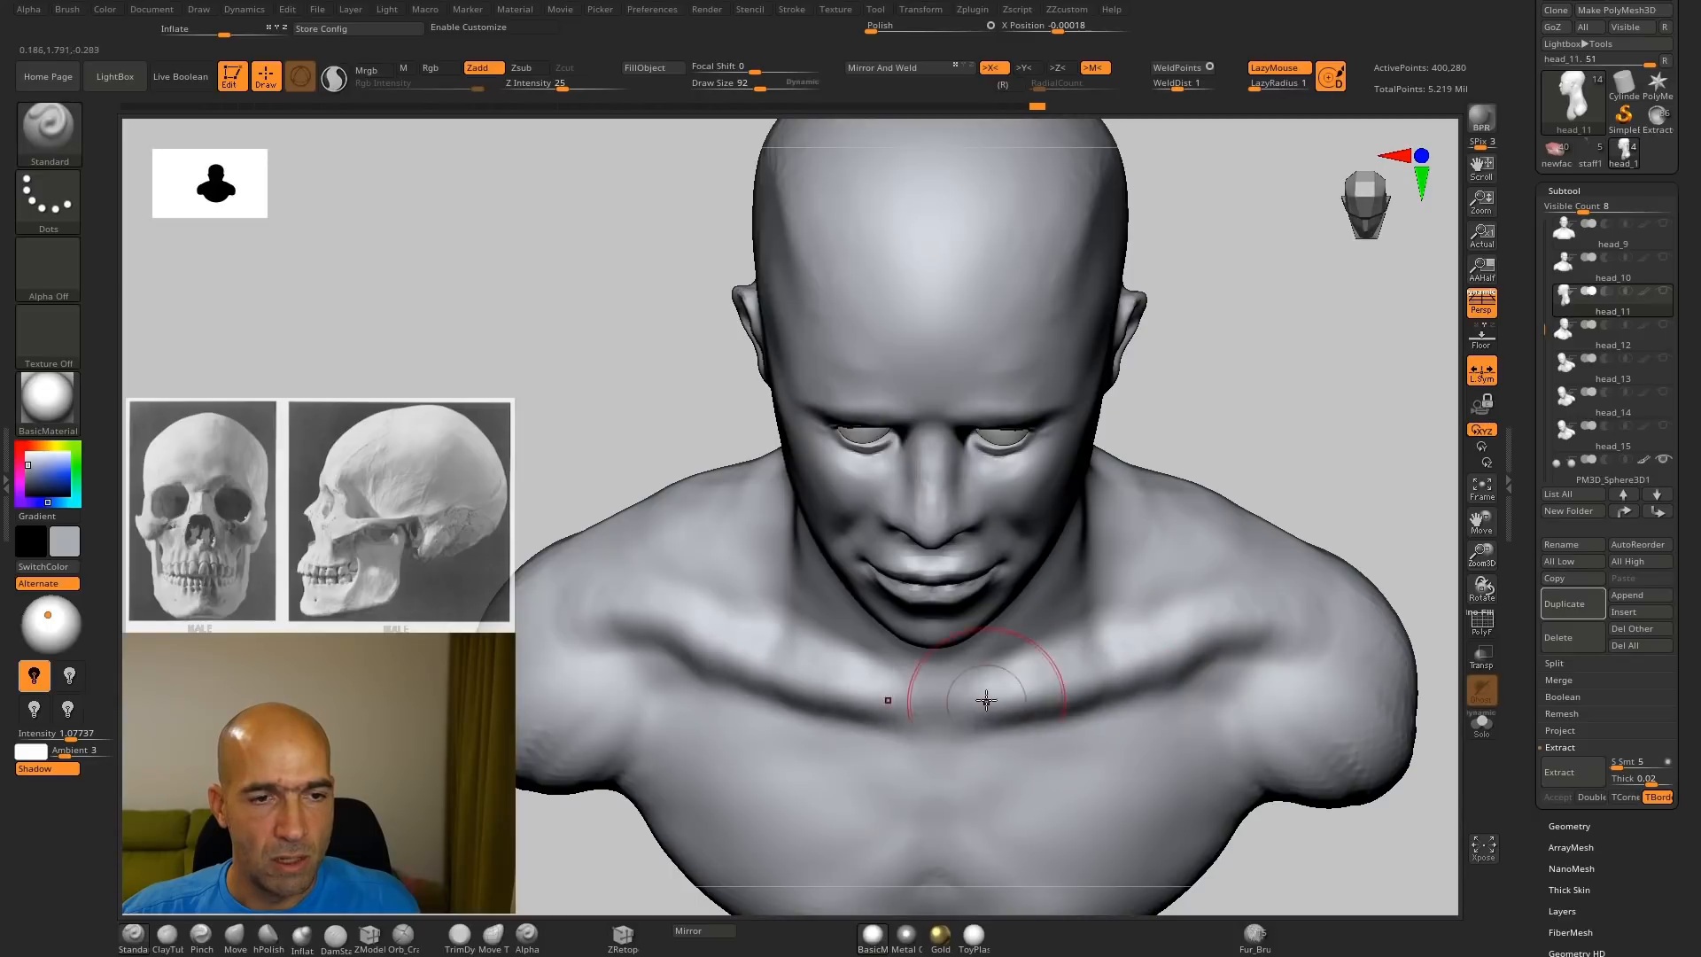
drag(1266, 504, 1293, 353)
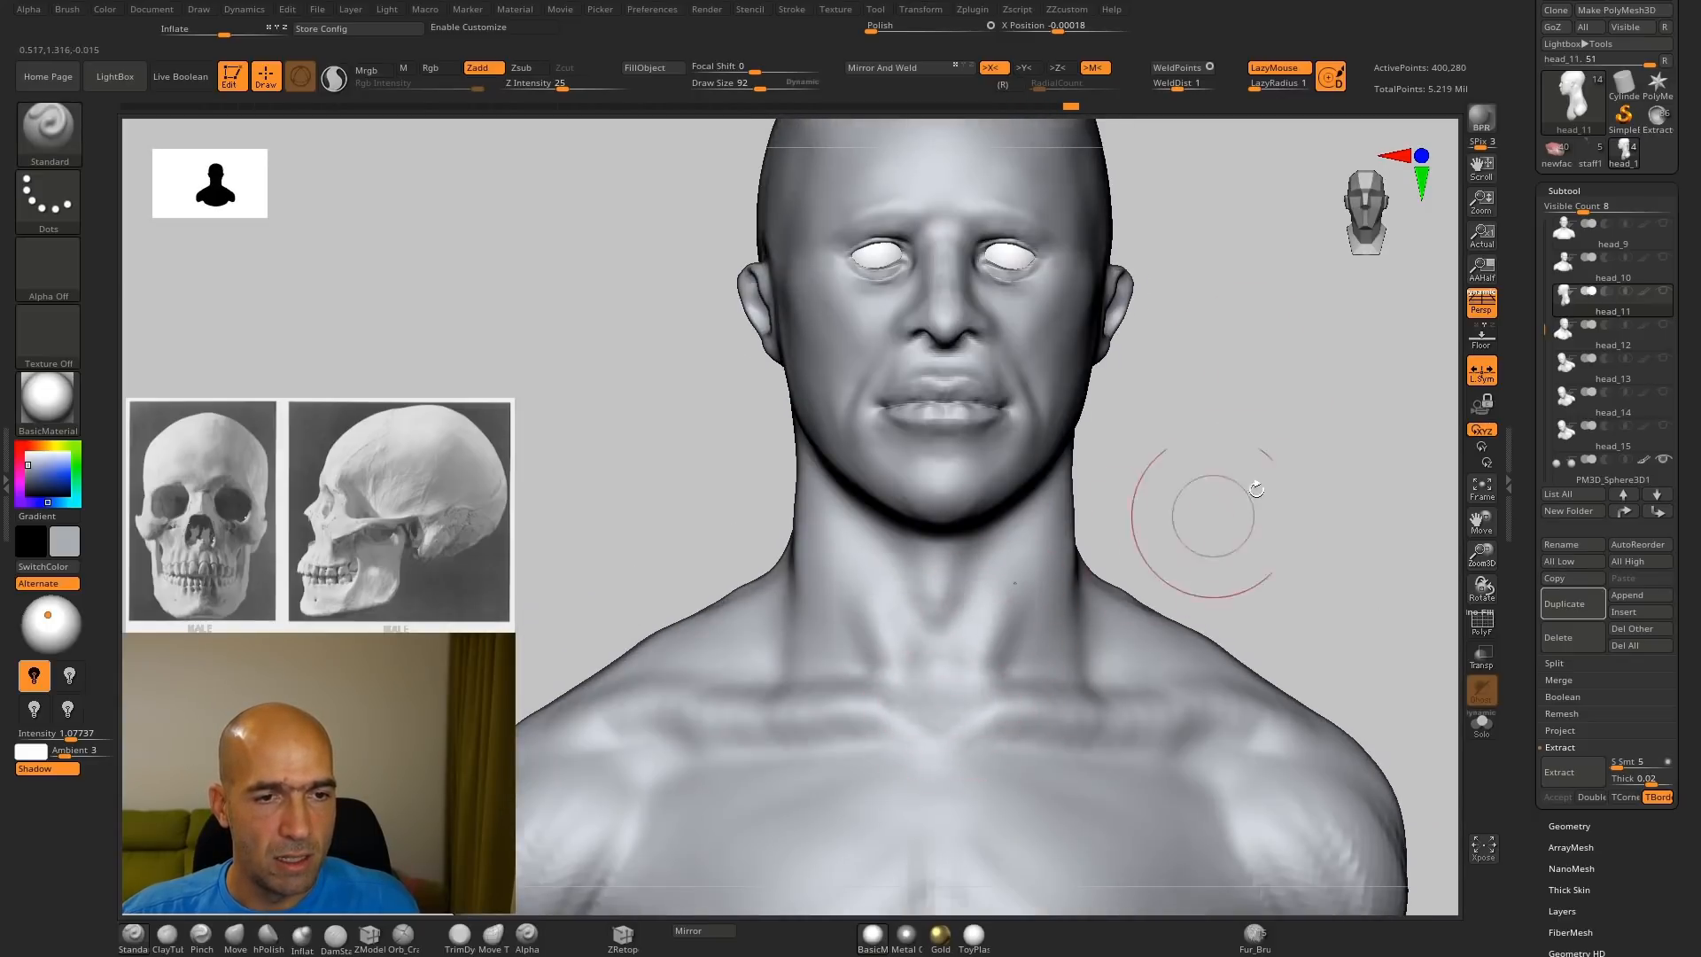
Step: Define the neck muscle running down to the inner end of the collarbone with the Standard brush
drag(1256, 489, 1257, 425)
drag(998, 607, 923, 782)
drag(1108, 470, 1063, 588)
mouse_move(1179, 558)
mouse_down()
mouse_move(1025, 539)
mouse_move(960, 759)
mouse_move(1007, 676)
mouse_move(1068, 656)
mouse_up()
Step: Reshape the trapezius and upper back from above with the Move brush at draw size 148
key(b)
key(m)
key(v)
key(bracketright)
key(bracketright)
key(bracketright)
key(bracketright)
key(bracketright)
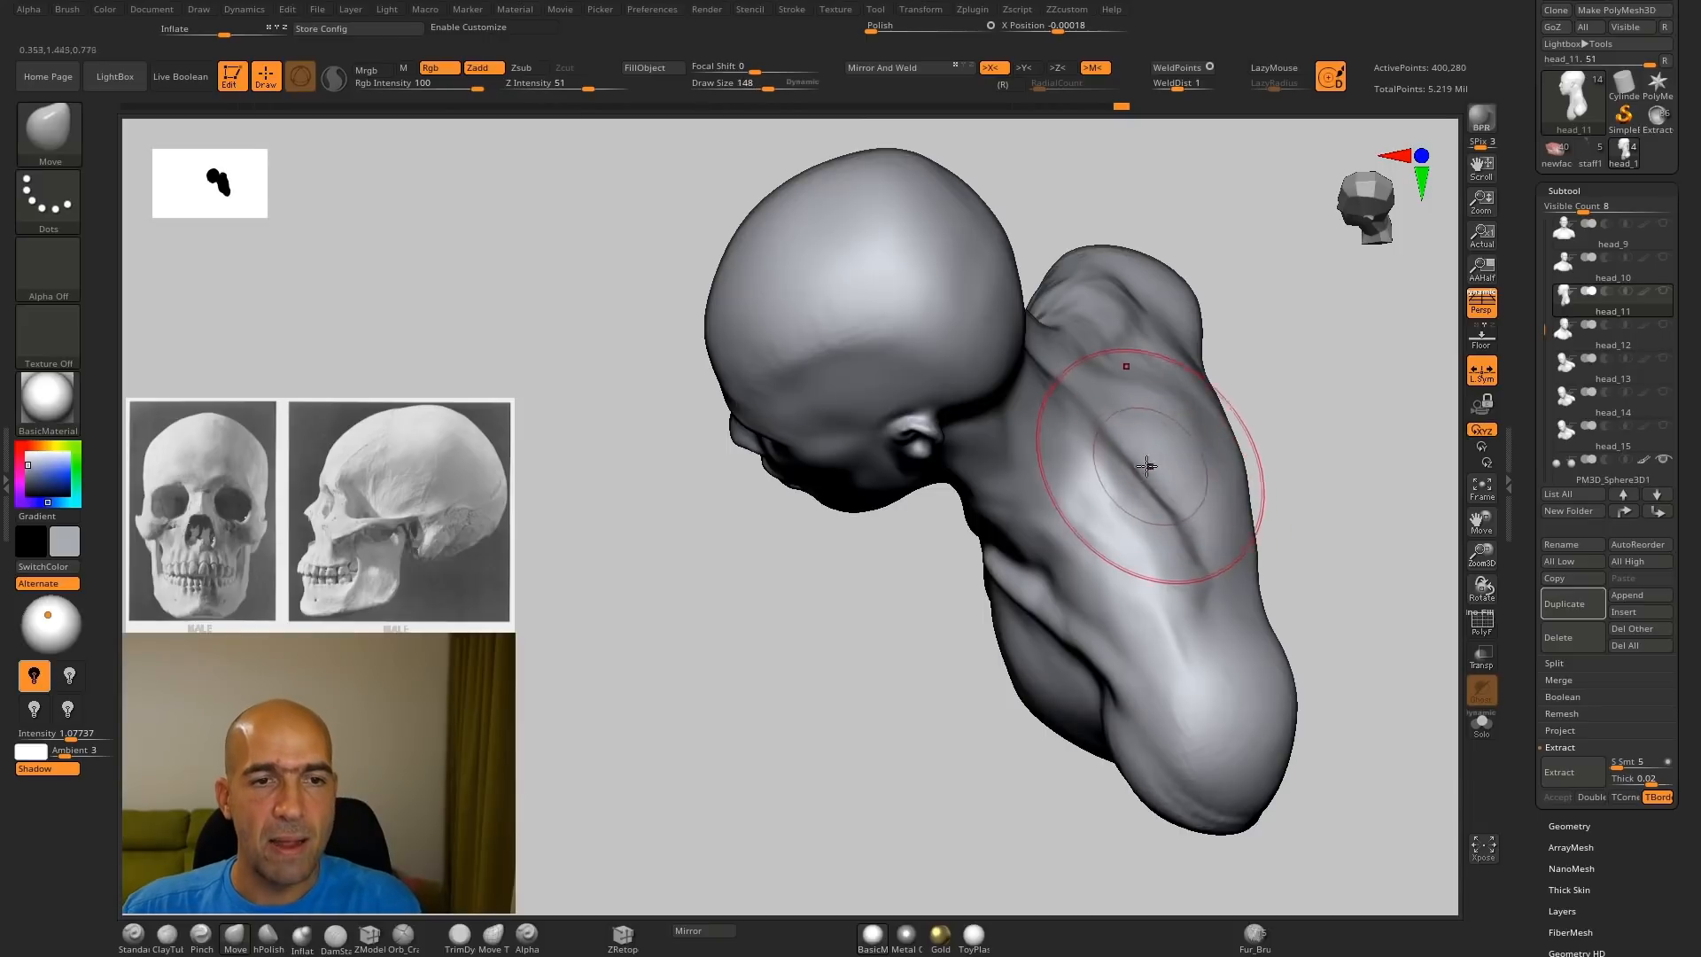
drag(1148, 466, 1149, 436)
drag(1285, 443, 1307, 390)
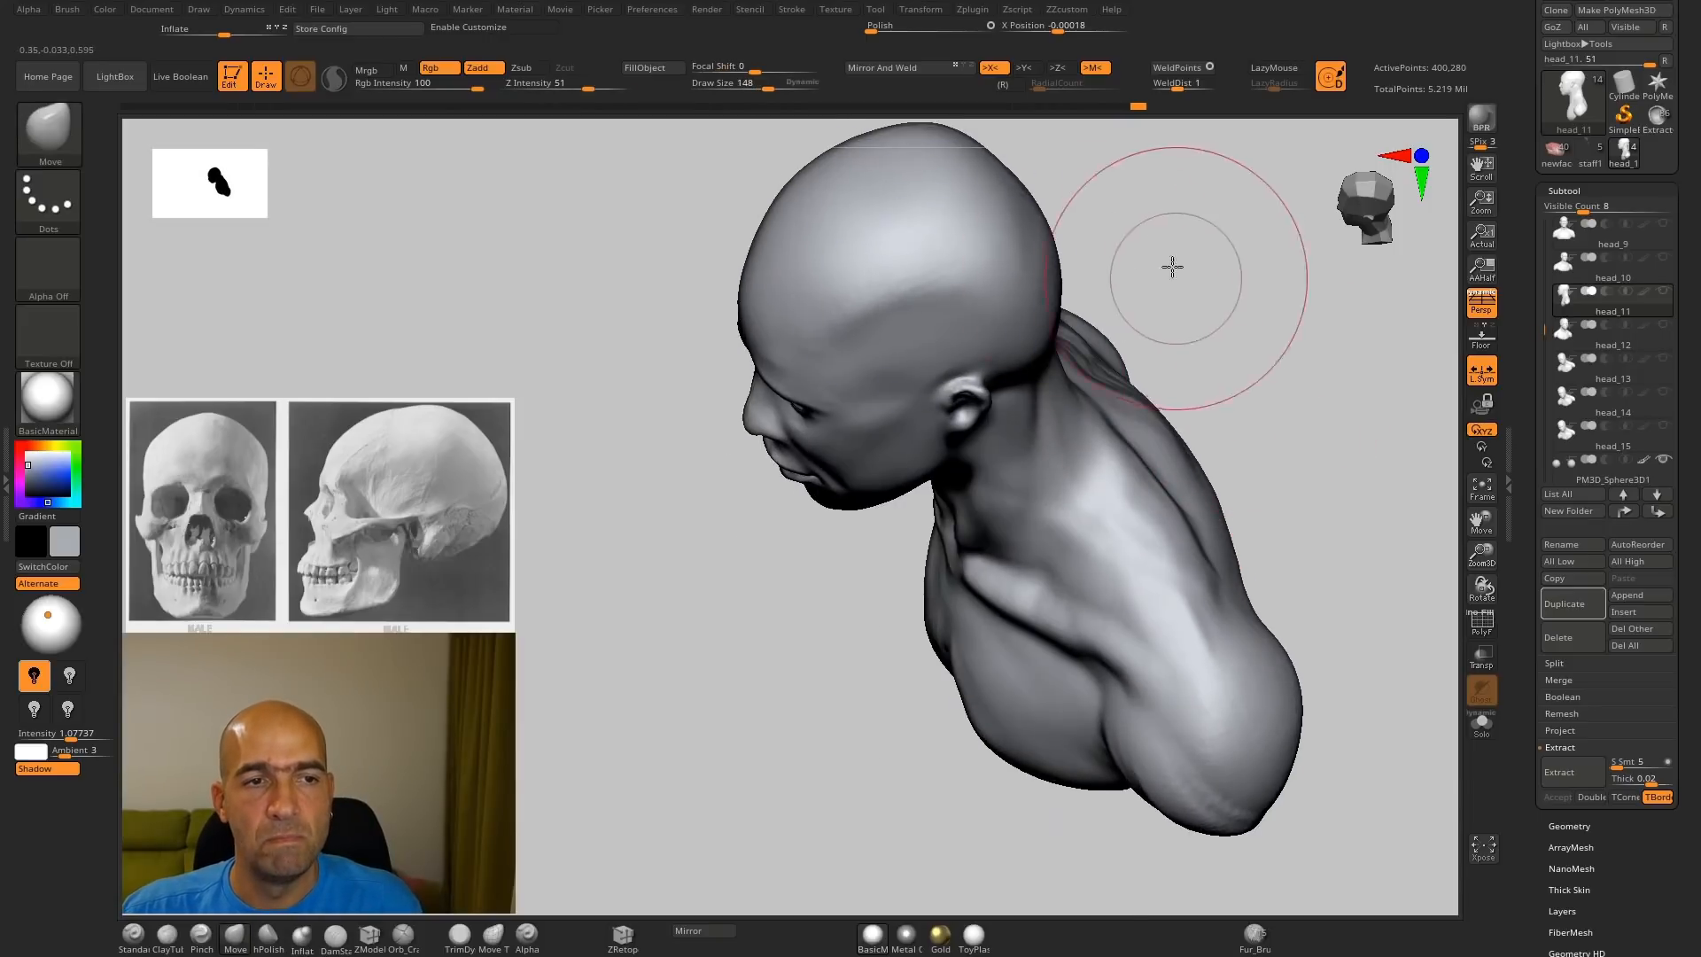
drag(1172, 266, 1178, 361)
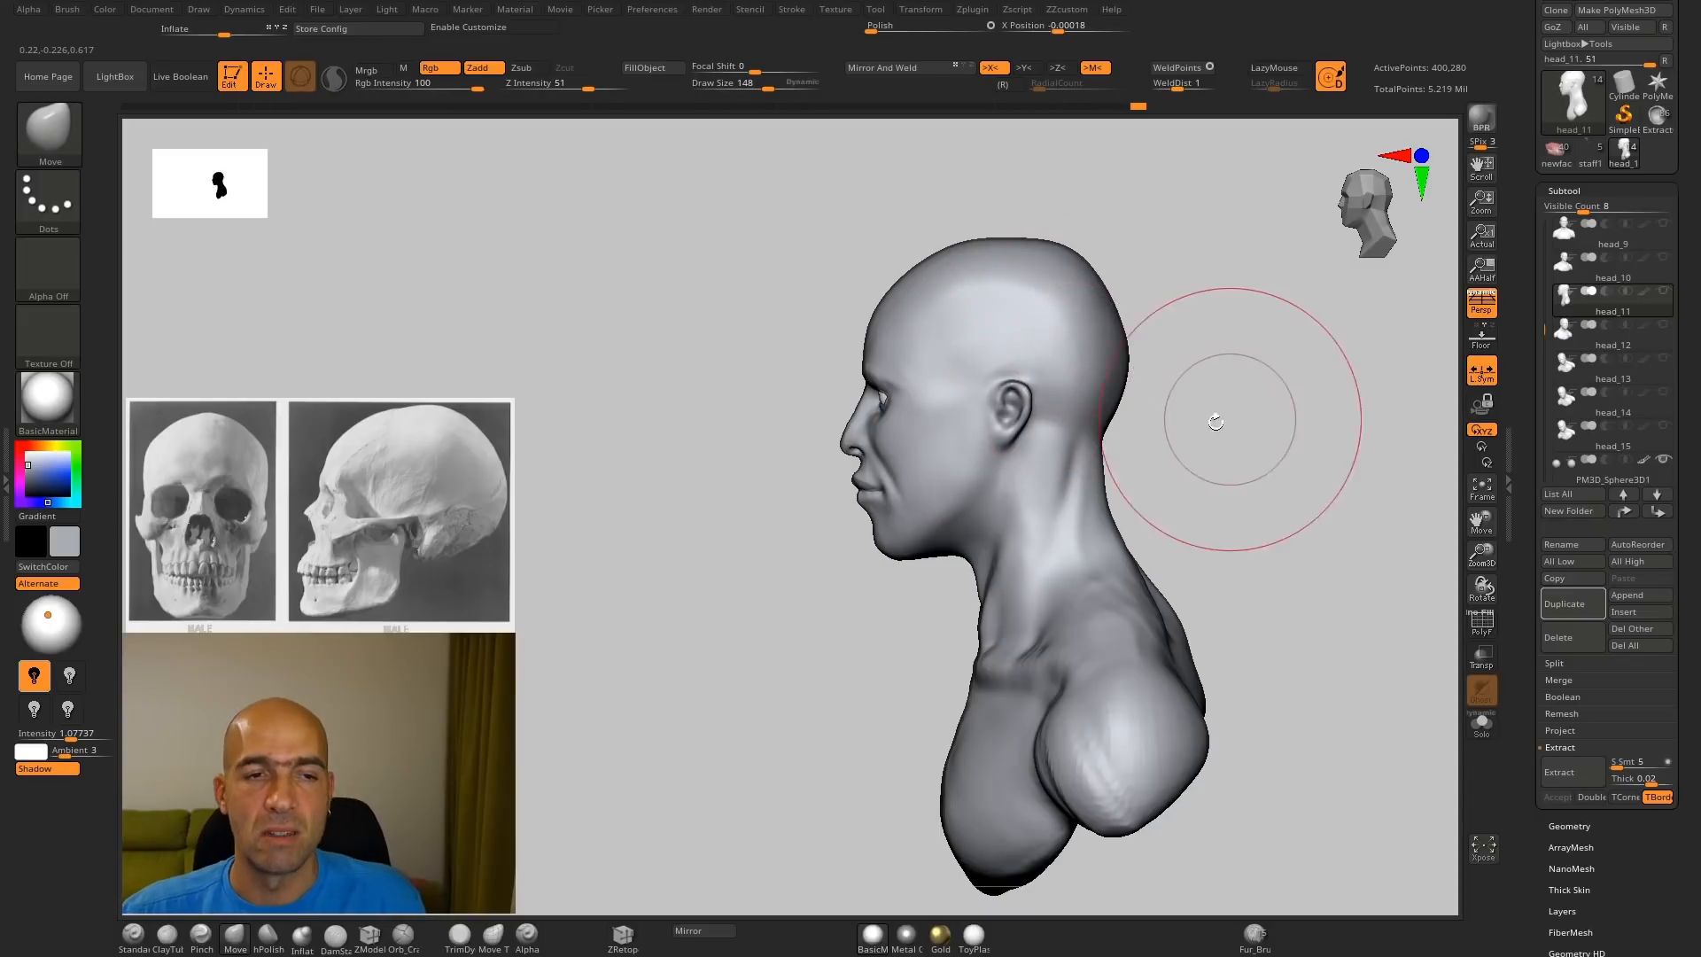
Step: Adjust the chin underside and front neck profile with the Move brush at draw size 132
mouse_move(1216, 422)
mouse_down()
mouse_move(1193, 505)
mouse_move(812, 608)
mouse_move(935, 568)
mouse_move(956, 501)
mouse_up()
key(bracketleft)
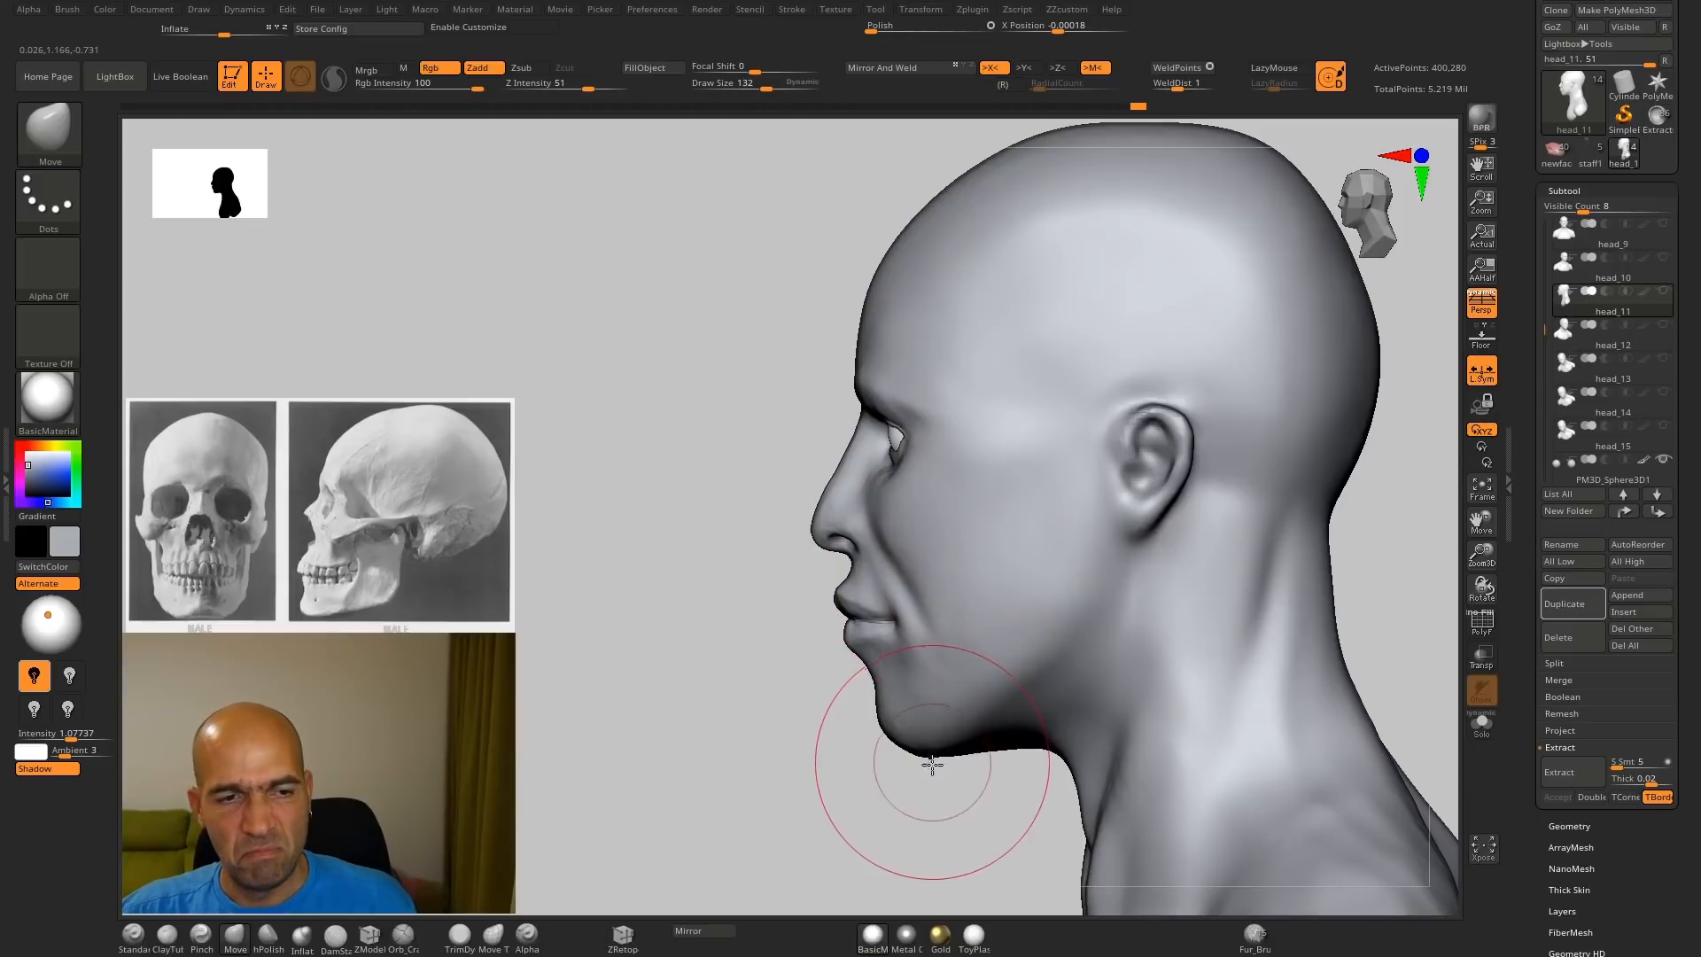
mouse_move(932, 764)
mouse_down()
mouse_move(930, 714)
mouse_move(1108, 748)
mouse_move(1161, 696)
mouse_up()
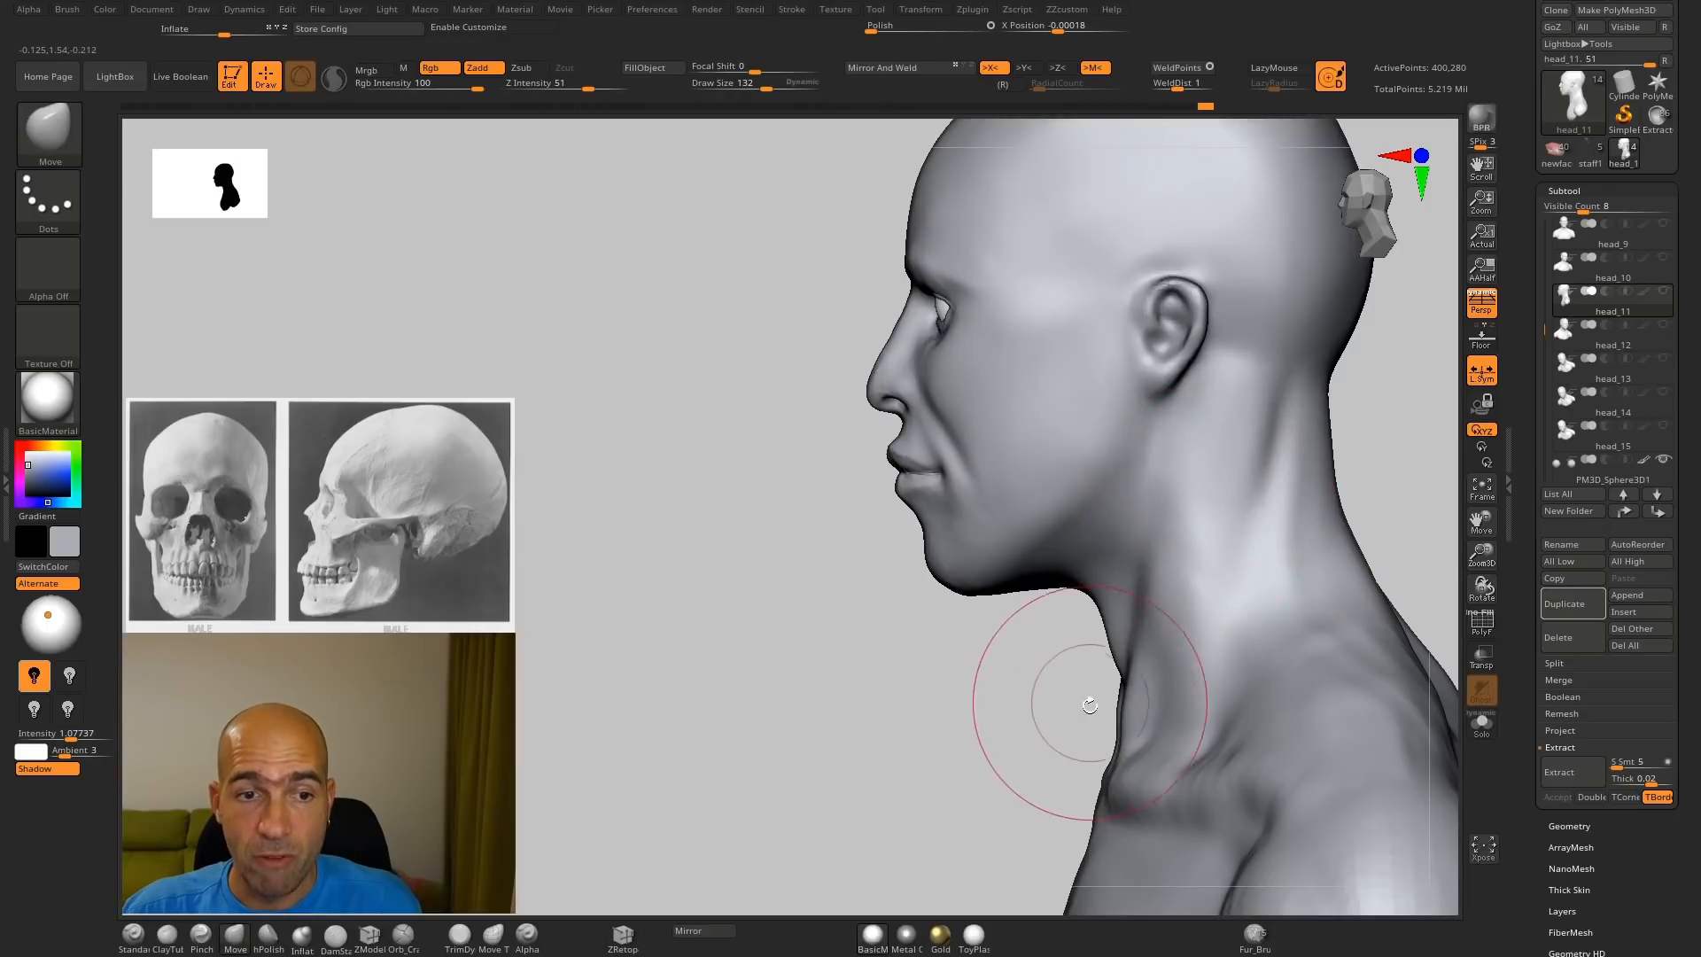
mouse_move(1088, 703)
alt+mouse_down()
mouse_move(1025, 650)
mouse_move(1021, 689)
alt+mouse_up()
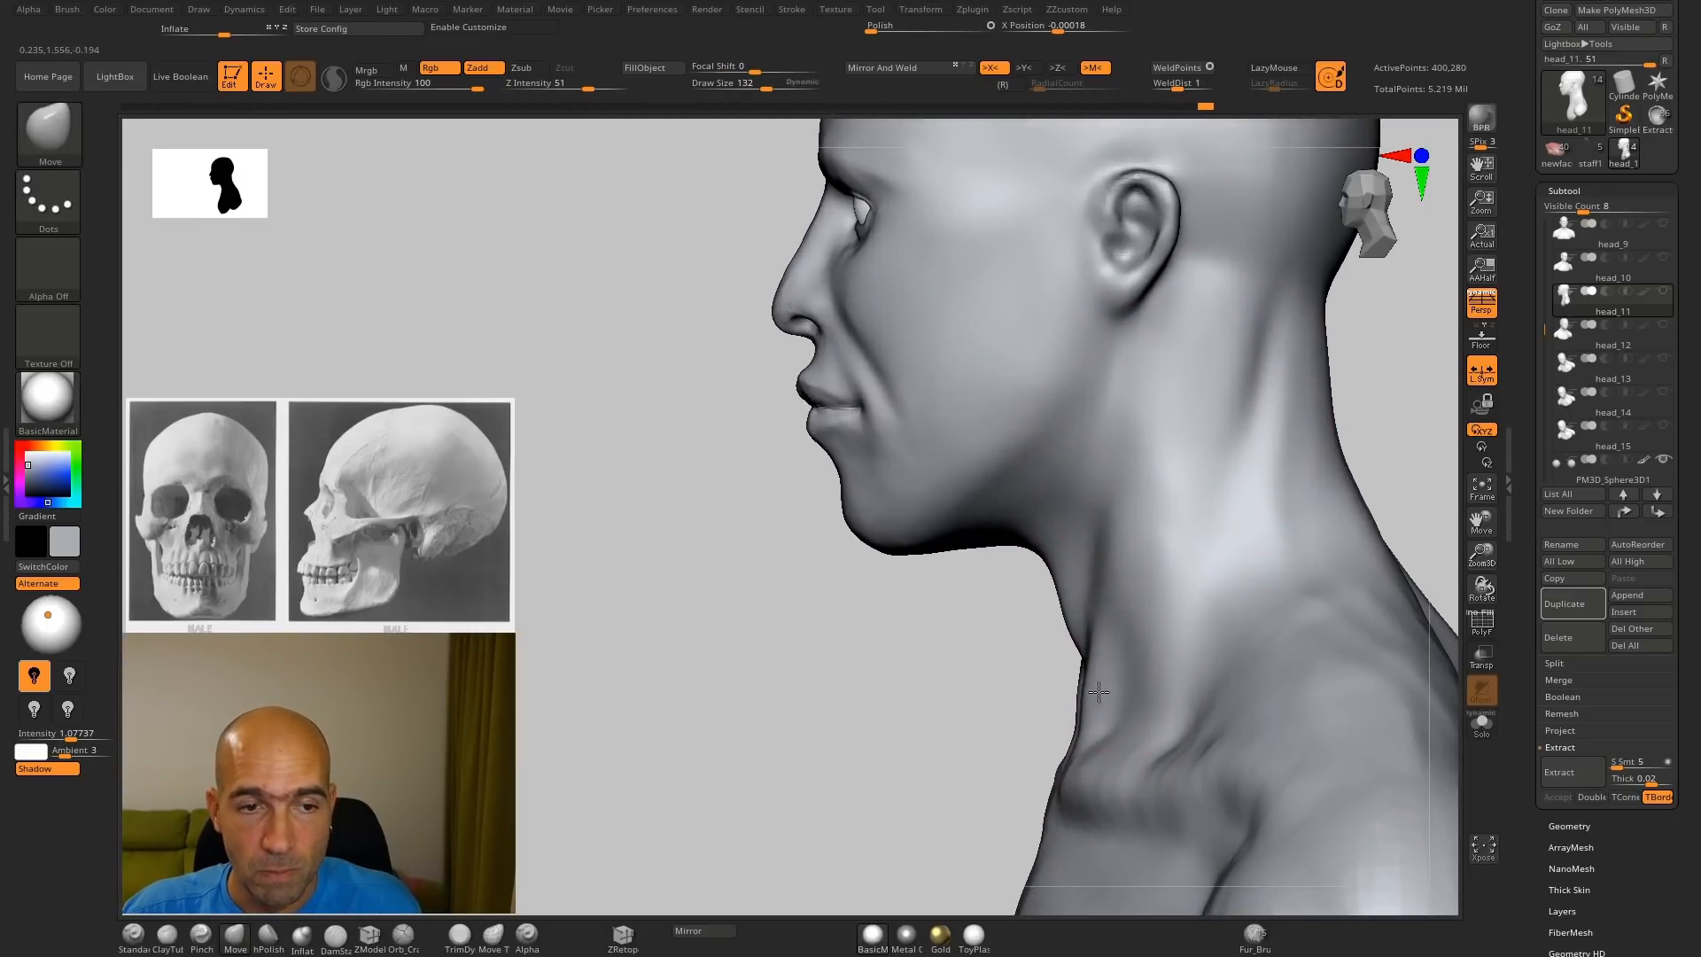
alt+drag(972, 741, 983, 674)
Step: Refine the area between the neck and collarbone with the Standard brush and smooth it
mouse_move(984, 673)
mouse_down()
mouse_move(1107, 664)
mouse_move(1238, 593)
mouse_move(1188, 578)
mouse_move(1186, 637)
mouse_move(1170, 630)
mouse_up()
key(b)
key(s)
key(t)
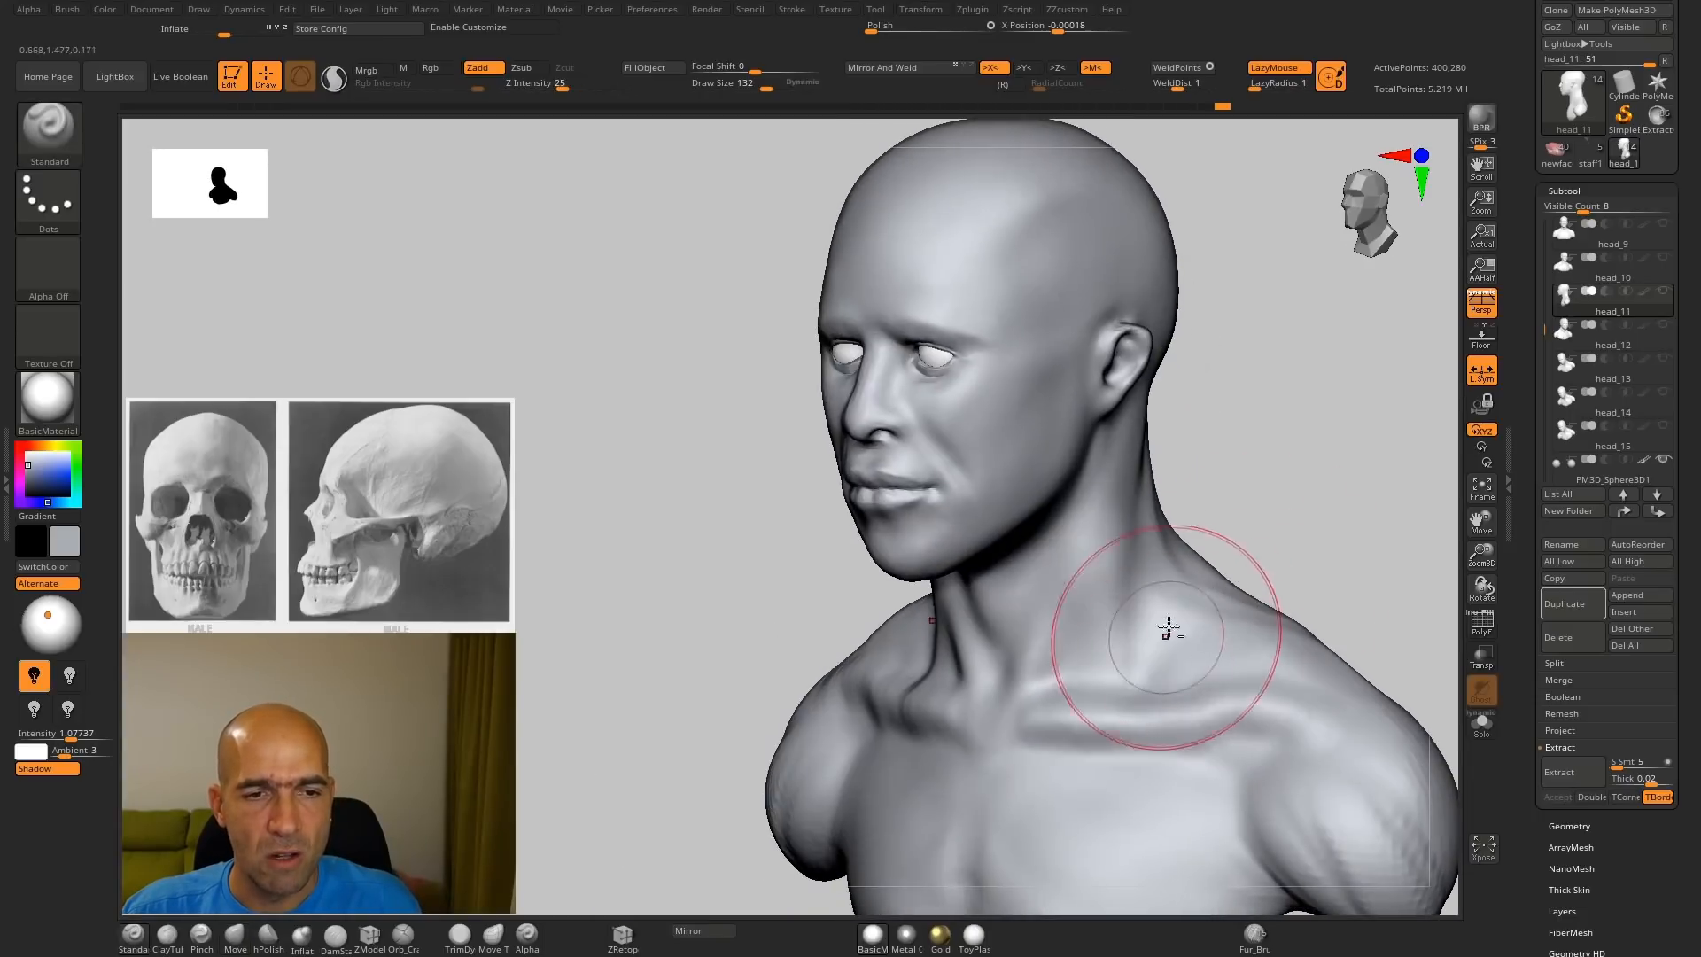
mouse_move(1264, 529)
mouse_down()
mouse_move(1263, 611)
mouse_move(1197, 656)
mouse_move(1219, 629)
mouse_move(1256, 425)
mouse_up()
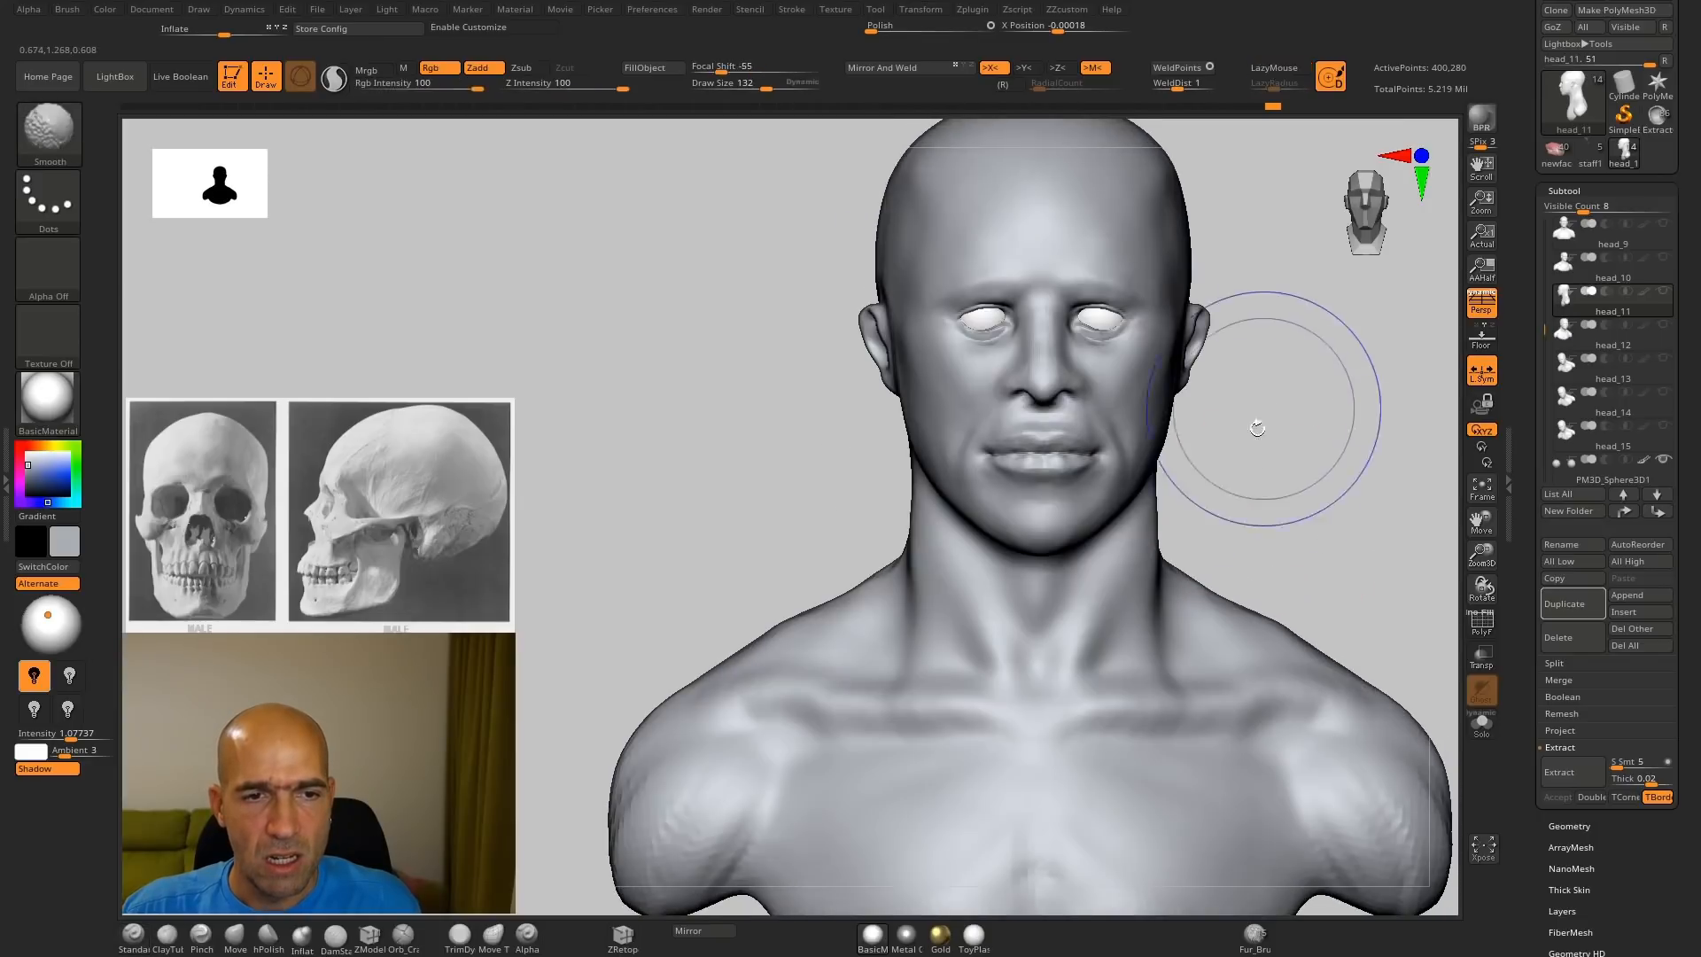
alt+drag(1189, 525, 1168, 559)
Step: Correct the base of the neck and the nape contour with the Move brush
key(b)
key(m)
key(v)
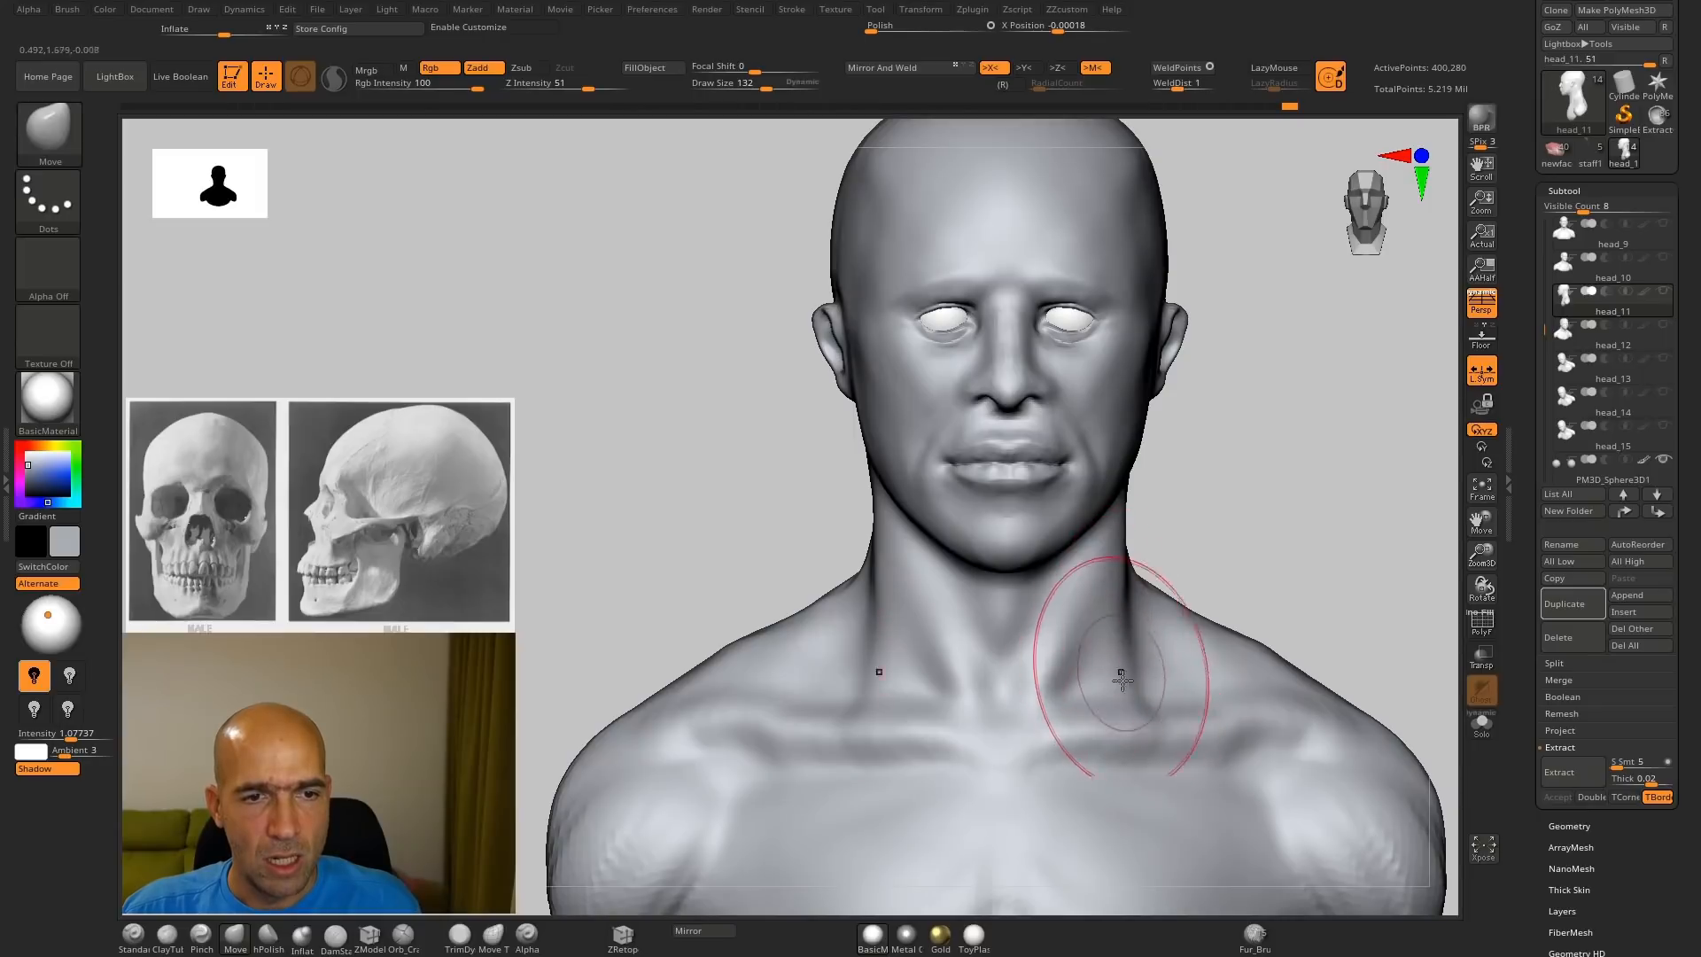
mouse_move(1195, 513)
alt+mouse_down()
mouse_move(1177, 505)
mouse_move(1143, 558)
mouse_move(1099, 517)
mouse_move(1117, 449)
mouse_move(1136, 452)
alt+mouse_up()
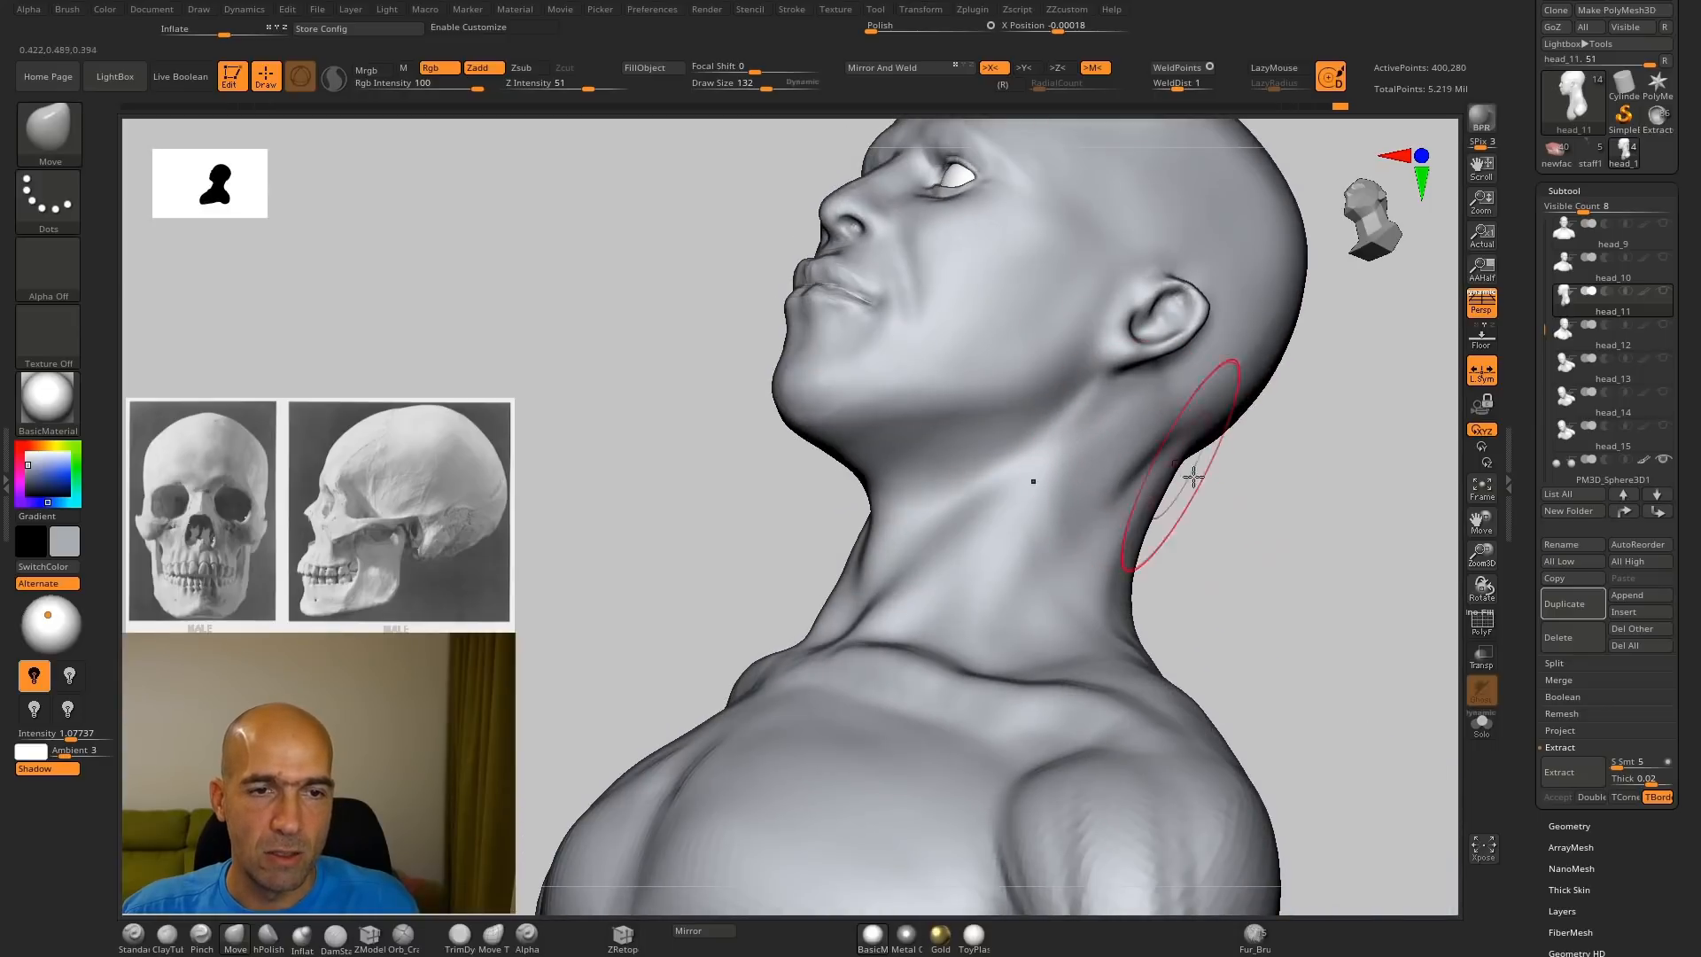
mouse_move(1265, 474)
mouse_down()
mouse_move(1195, 480)
mouse_move(1148, 454)
mouse_move(1107, 485)
mouse_move(1250, 562)
mouse_move(1230, 460)
mouse_up()
Step: Refine the neck-to-shoulder transition with the ClayTubes and Move brushes
key(b)
key(c)
key(t)
mouse_move(1288, 541)
alt+mouse_down()
mouse_move(1238, 486)
mouse_move(1295, 569)
alt+mouse_up()
key(b)
key(m)
key(v)
drag(1076, 658, 1045, 694)
mouse_move(1111, 628)
mouse_down()
mouse_move(1120, 645)
mouse_move(1193, 620)
mouse_up()
Step: Adjust the shape of the collarbone and shoulder with the Move brush
alt+drag(1276, 567, 1253, 608)
mouse_move(1150, 483)
mouse_down()
mouse_move(1159, 471)
mouse_move(1177, 532)
mouse_move(1172, 651)
mouse_move(1298, 543)
mouse_up()
drag(1097, 626, 1083, 612)
drag(1095, 528, 1101, 506)
drag(1285, 479, 1281, 567)
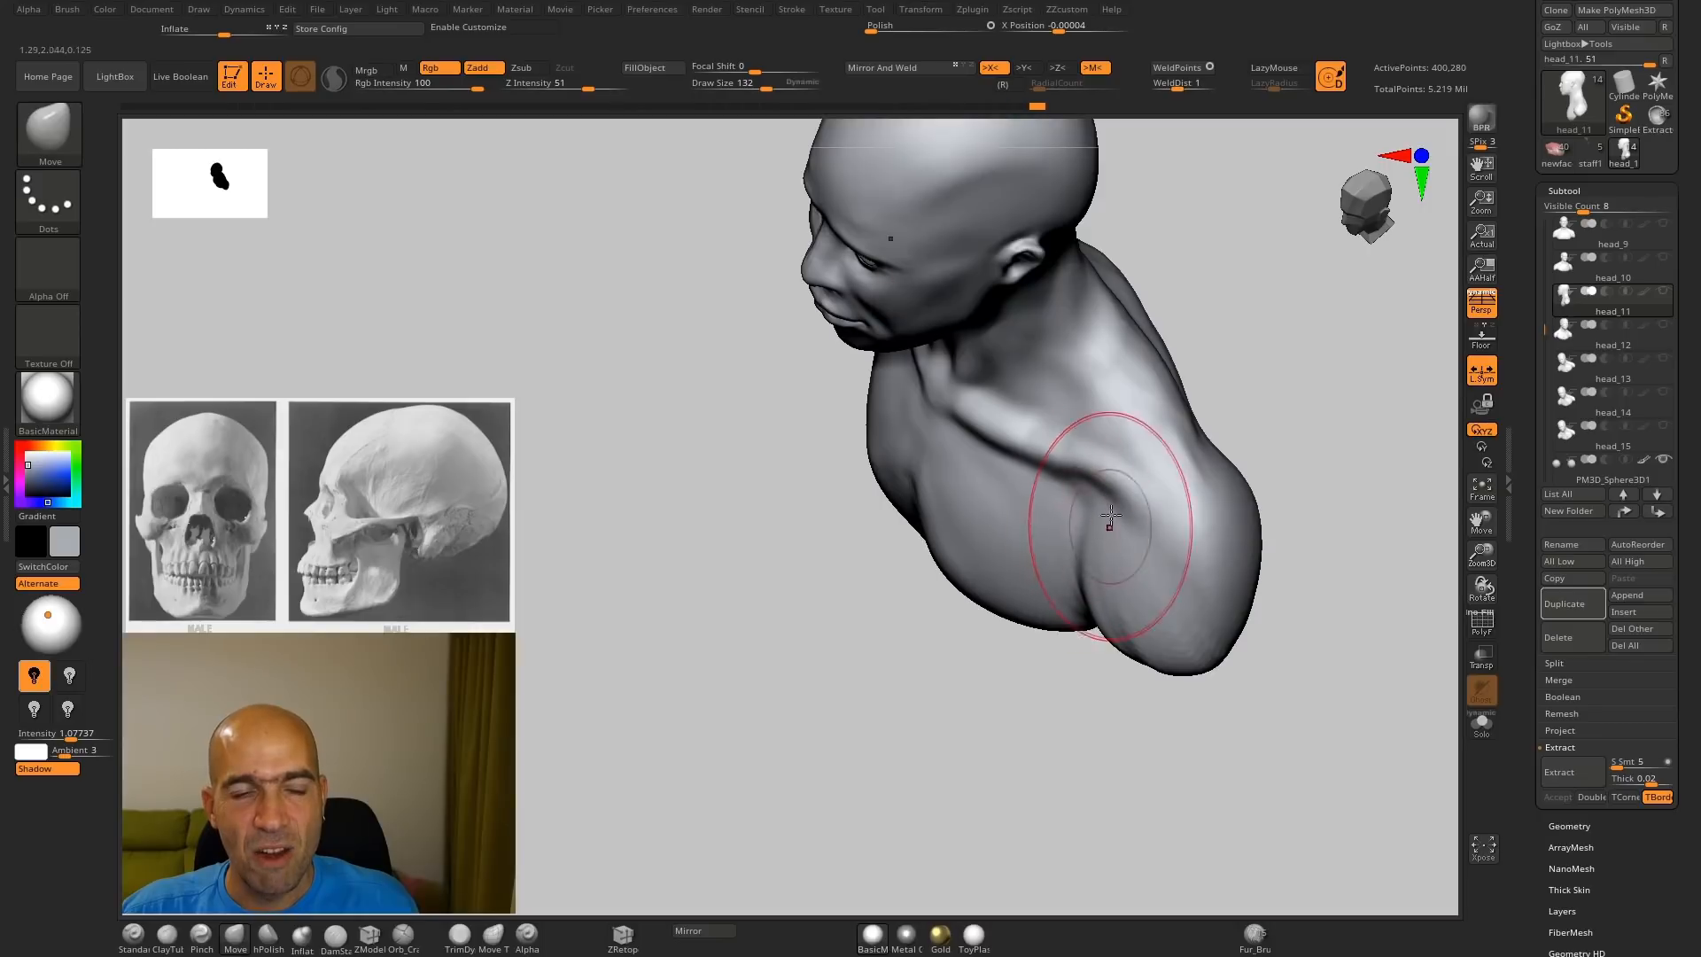
drag(1037, 462, 1028, 443)
Step: Build up the chest muscles below the collarbones with ClayTubes and smooth the strokes
drag(870, 716, 955, 523)
key(b)
key(c)
key(t)
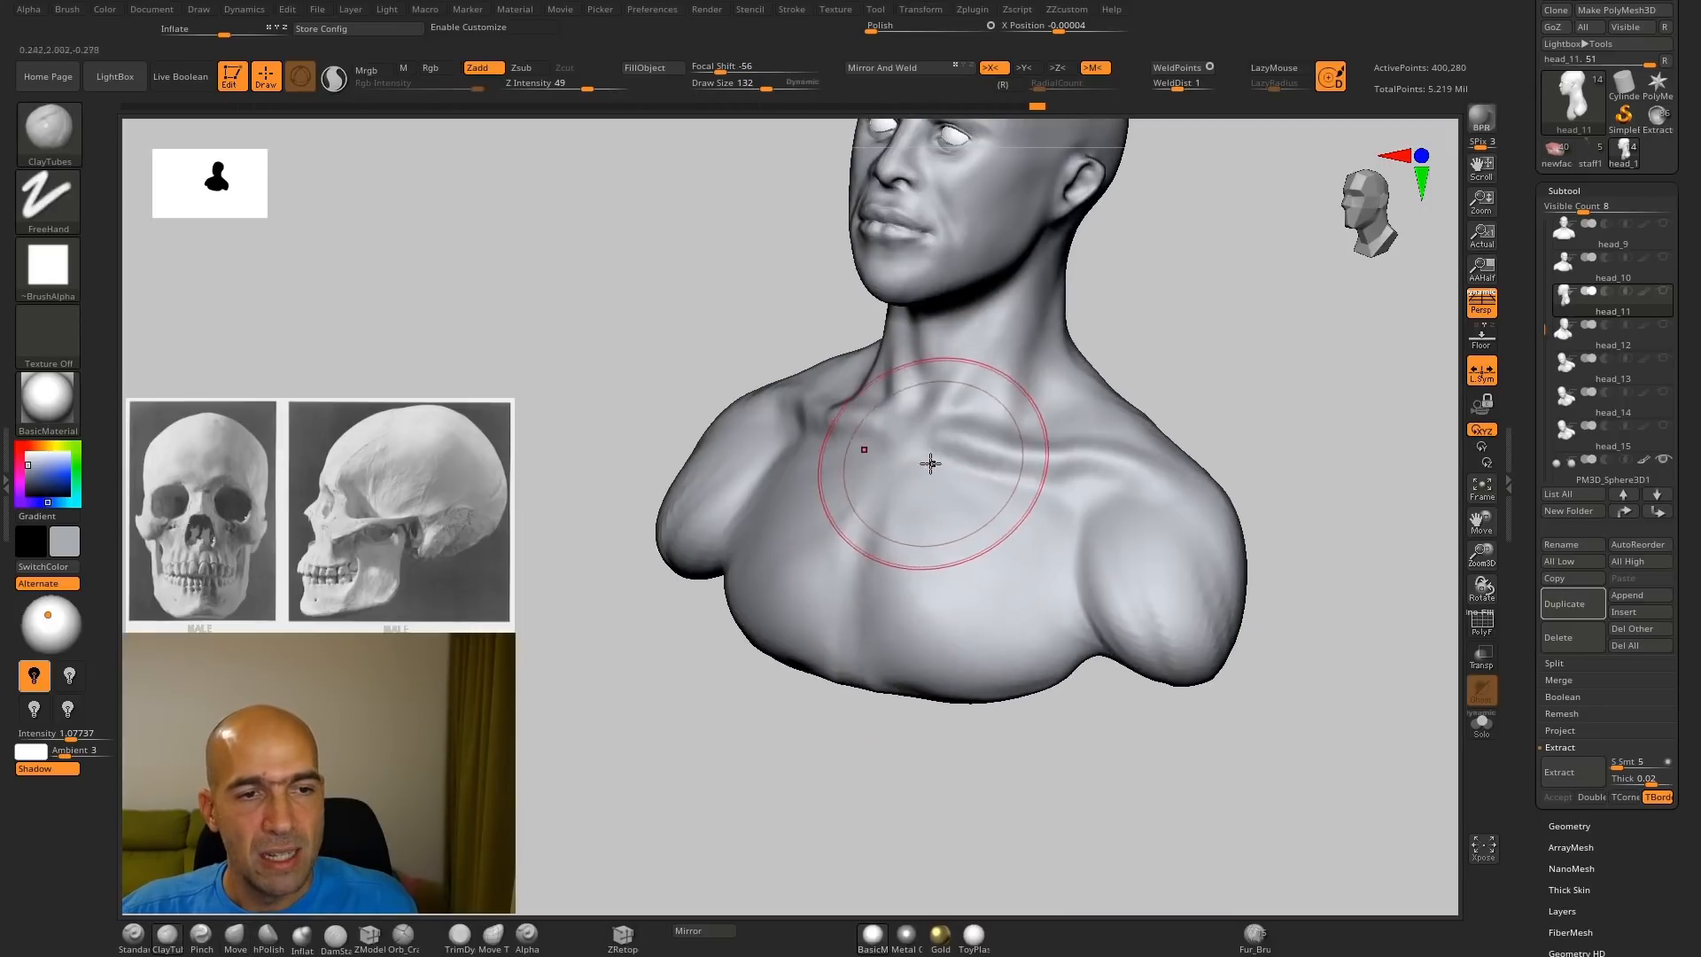
mouse_move(930, 463)
mouse_down()
mouse_move(915, 501)
mouse_move(980, 467)
mouse_move(1054, 558)
mouse_move(988, 501)
mouse_move(992, 550)
mouse_up()
key(shift)
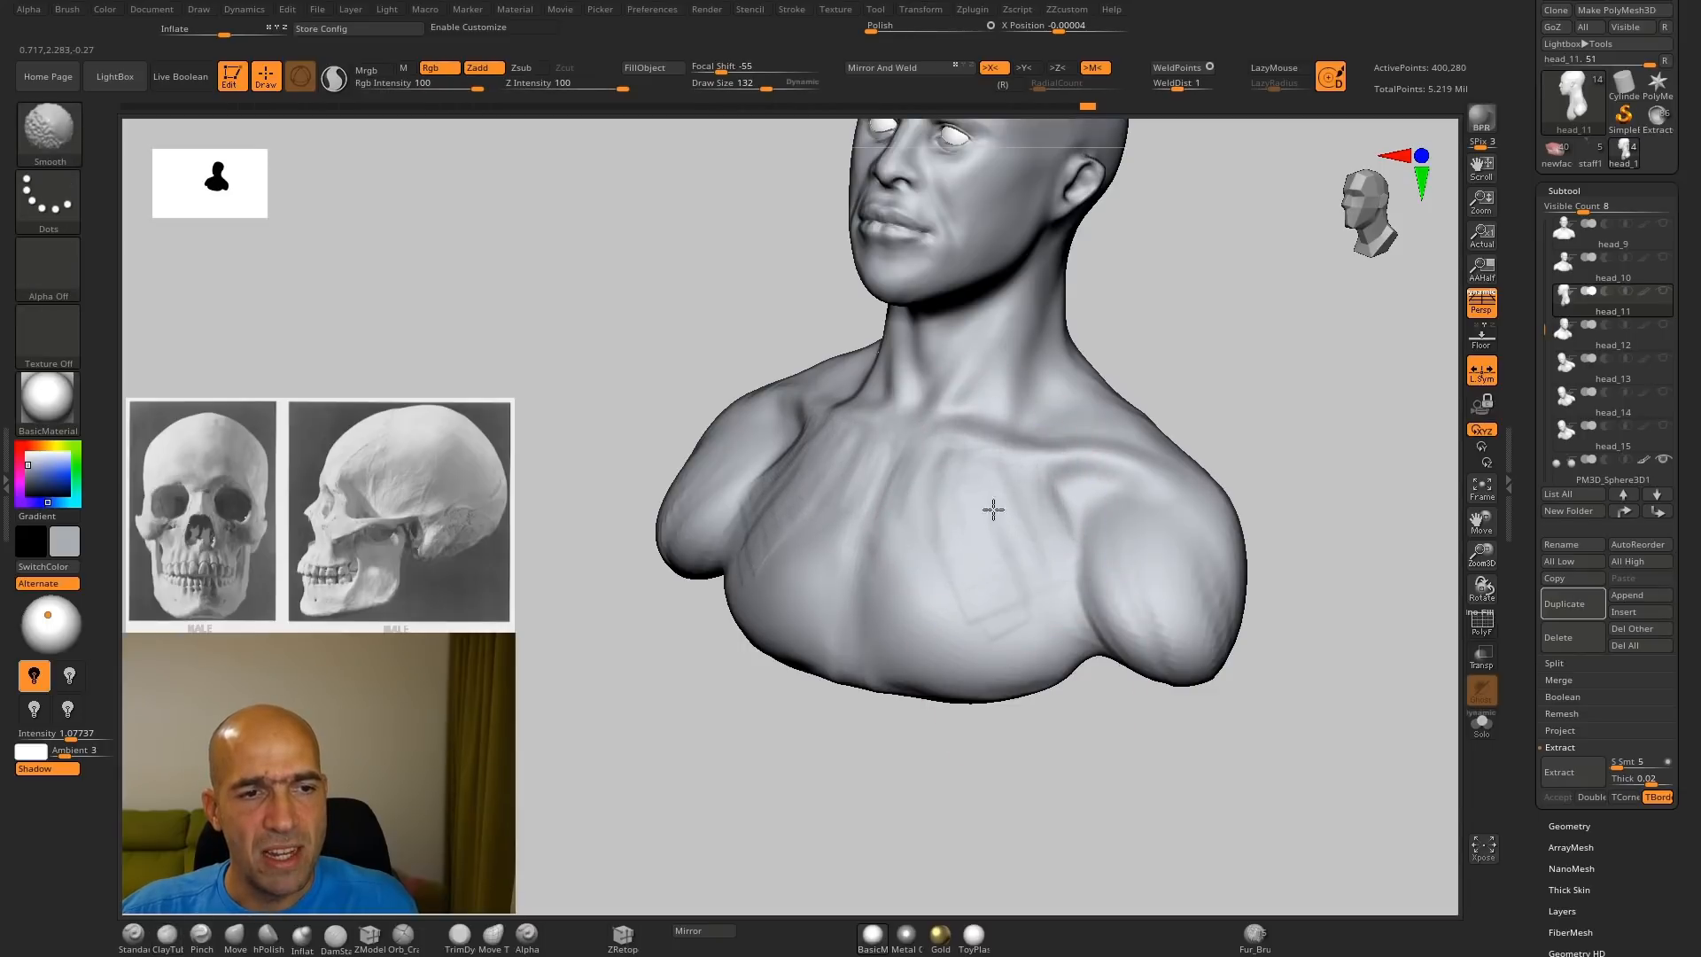
mouse_move(904, 746)
mouse_down()
mouse_move(797, 745)
mouse_move(940, 584)
mouse_up()
alt+drag(1086, 540, 1113, 596)
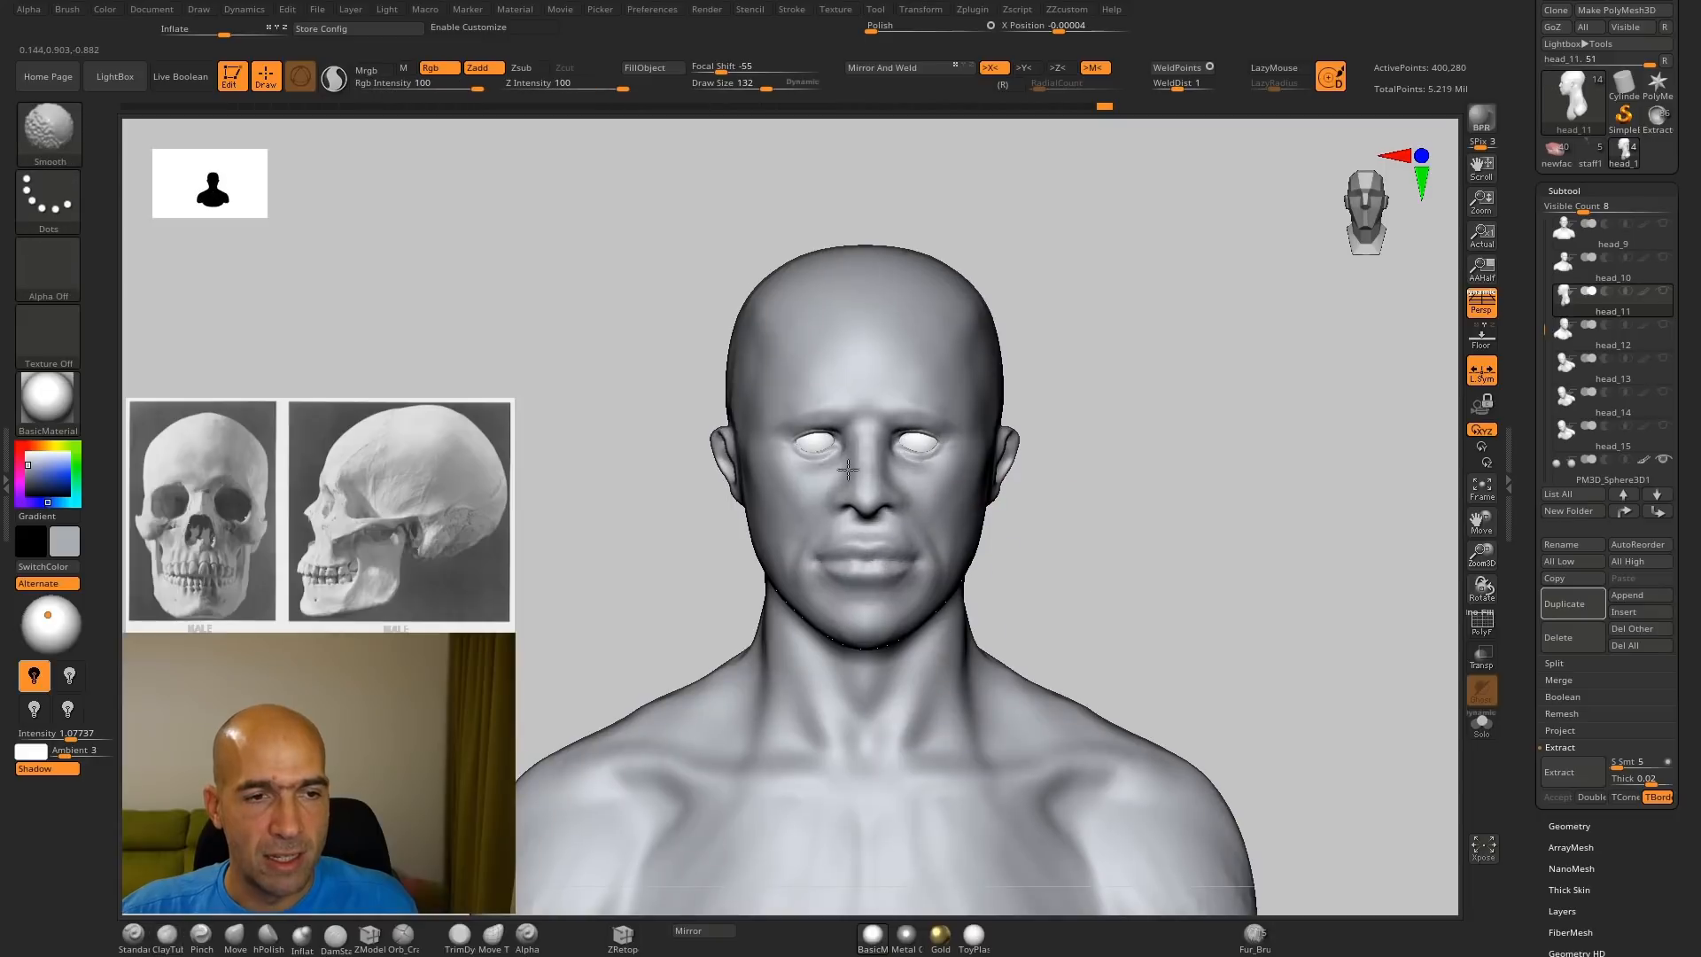
Step: Carve the crease around the wing of the nostril with the DamStandard brush at draw size 56
mouse_move(1054, 446)
mouse_down()
mouse_move(1199, 467)
mouse_move(1143, 495)
mouse_move(1143, 570)
mouse_move(1123, 577)
mouse_up()
key(shift)
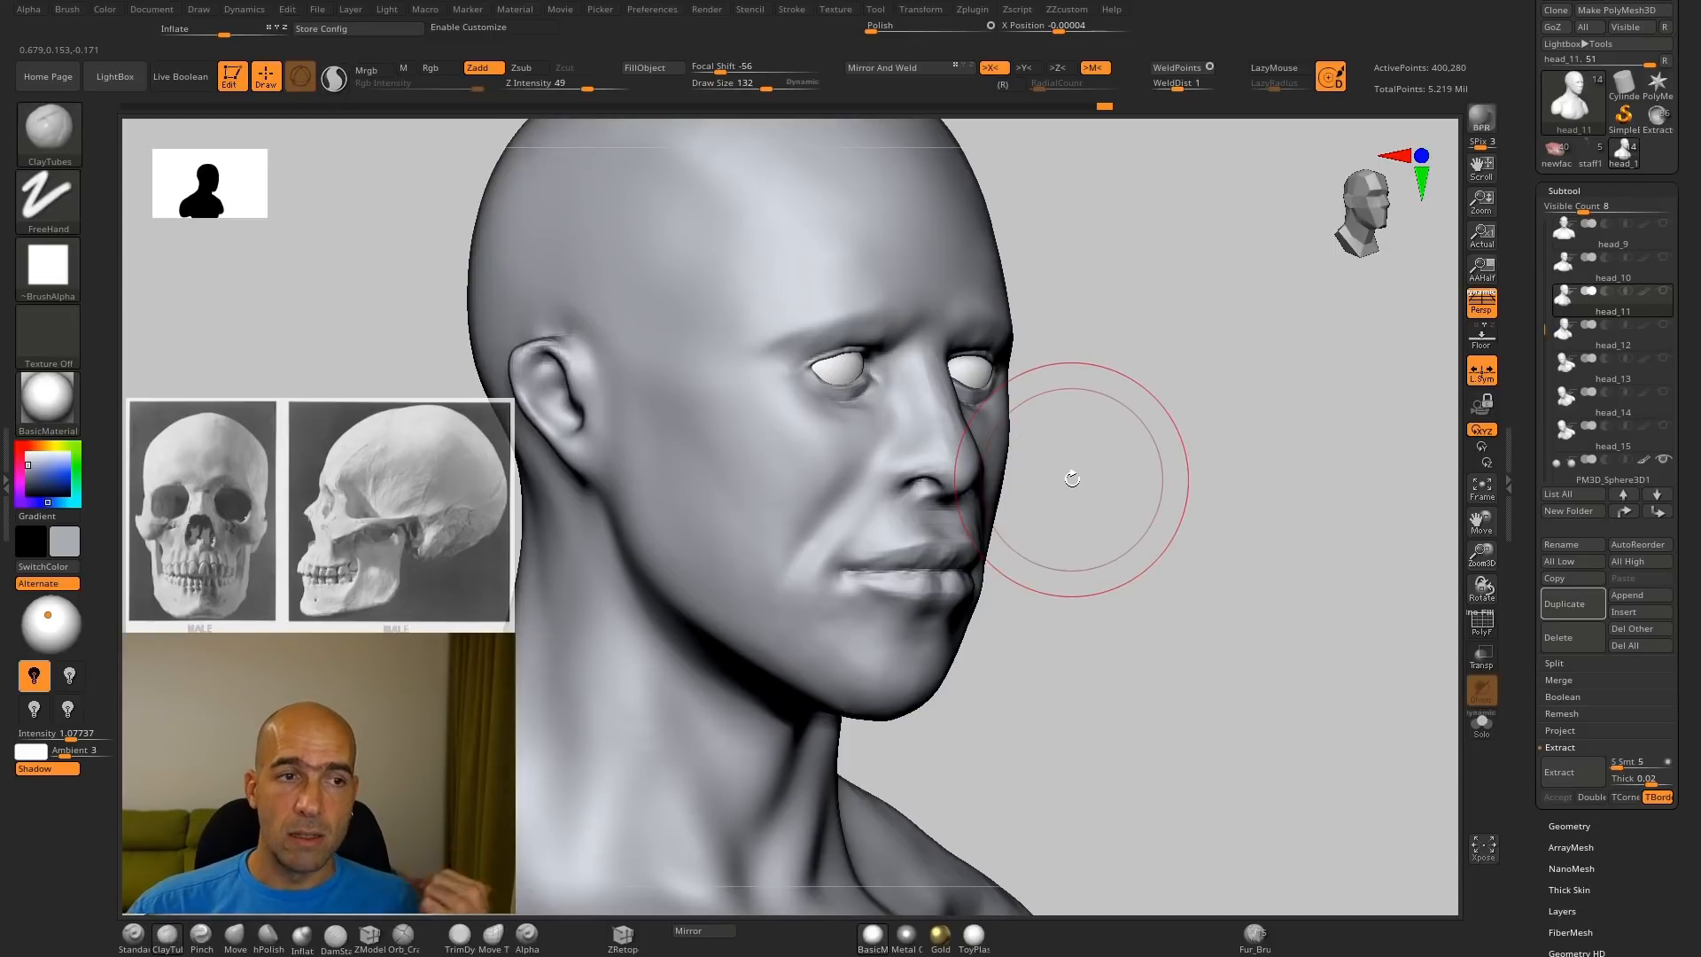
mouse_move(1245, 556)
mouse_down()
mouse_move(1113, 562)
mouse_move(1140, 535)
mouse_move(1172, 577)
mouse_move(1284, 475)
mouse_move(1268, 589)
mouse_up()
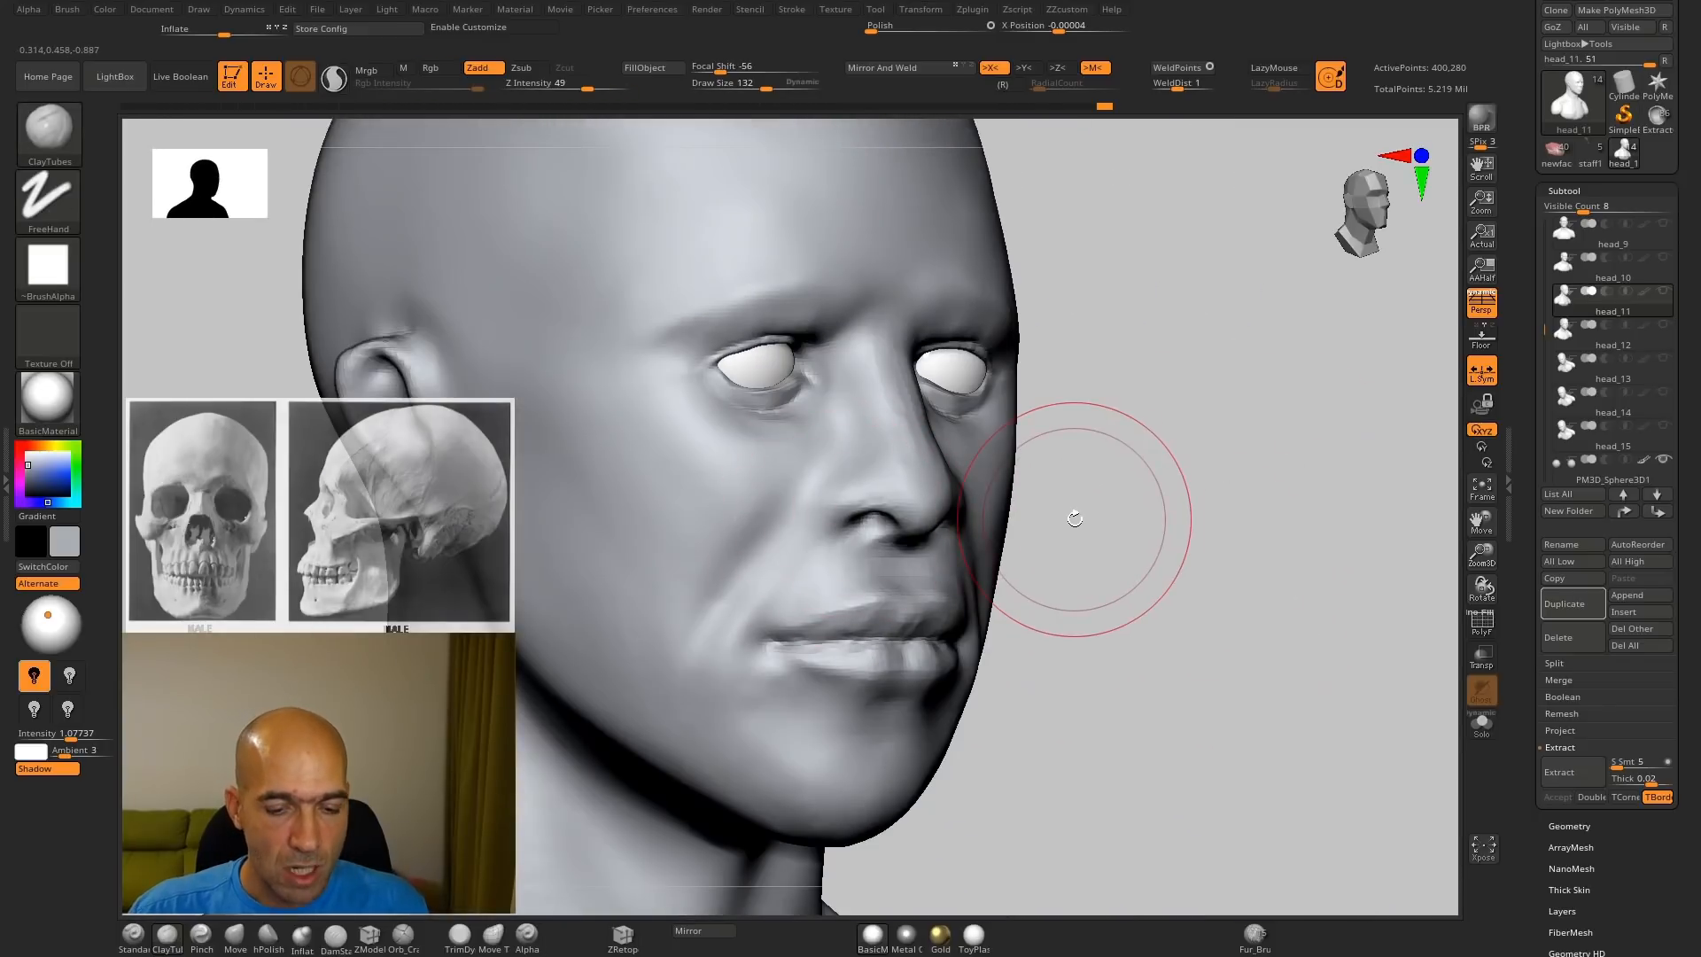
key(b)
key(d)
key(s)
key(bracketleft)
key(bracketleft)
key(bracketleft)
key(bracketleft)
key(bracketleft)
key(bracketleft)
key(bracketleft)
key(bracketleft)
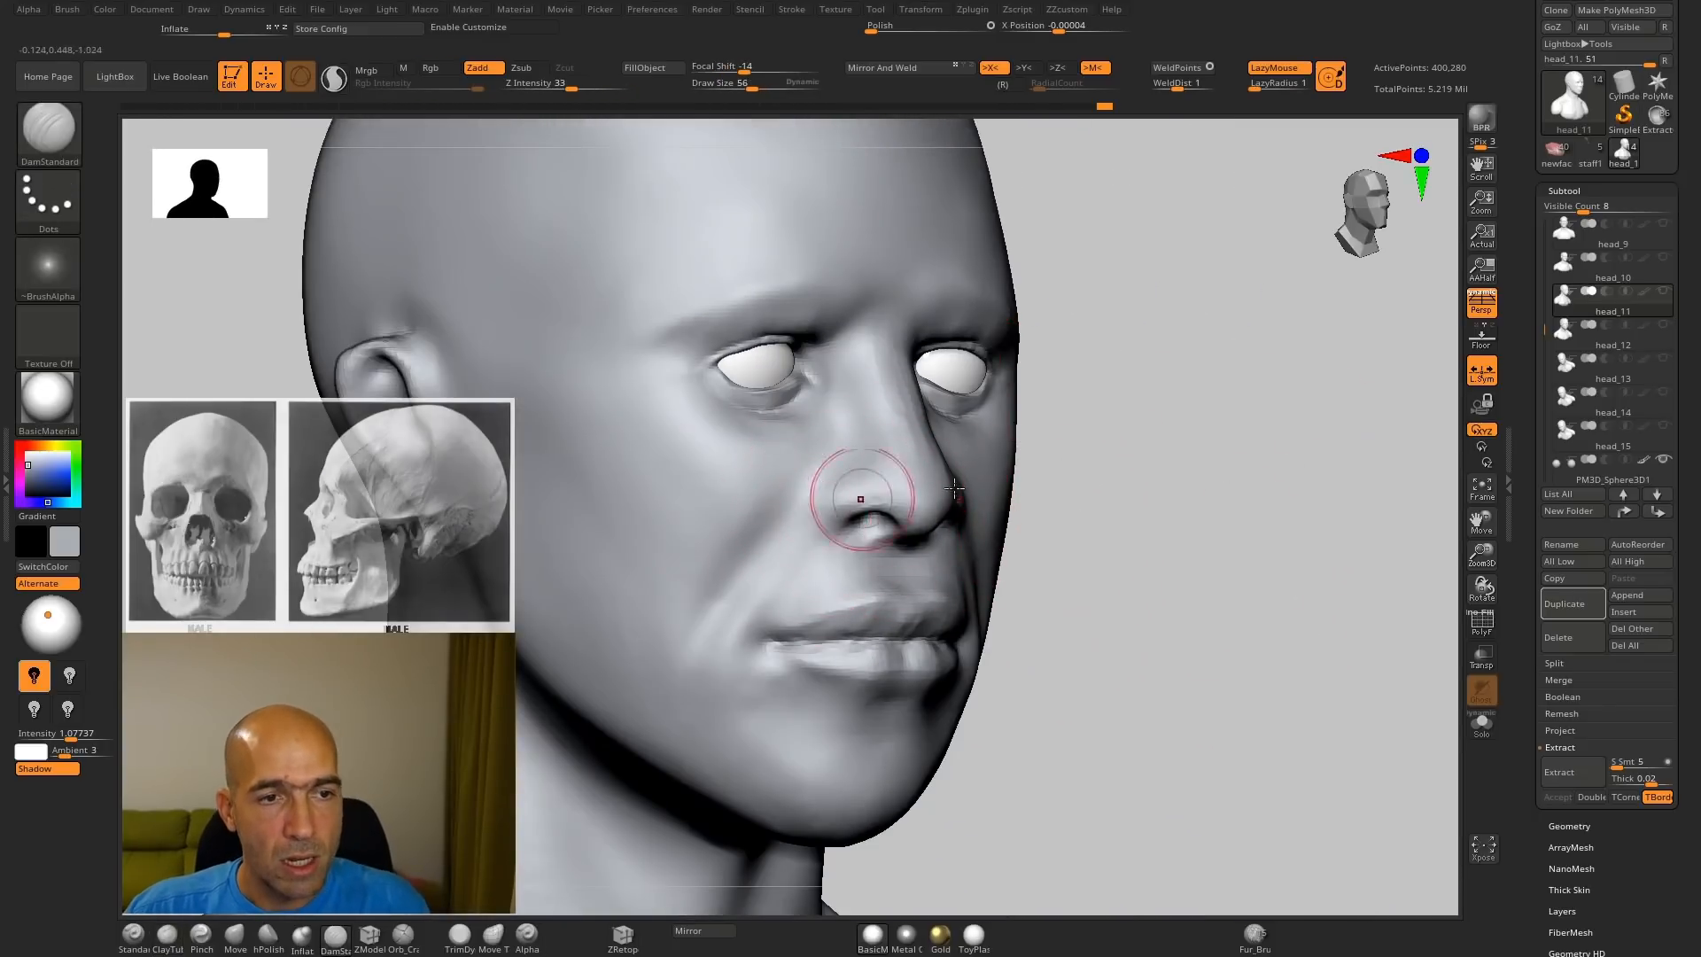
mouse_move(1028, 492)
mouse_down()
mouse_move(1074, 498)
mouse_move(1010, 526)
mouse_move(1028, 510)
mouse_up()
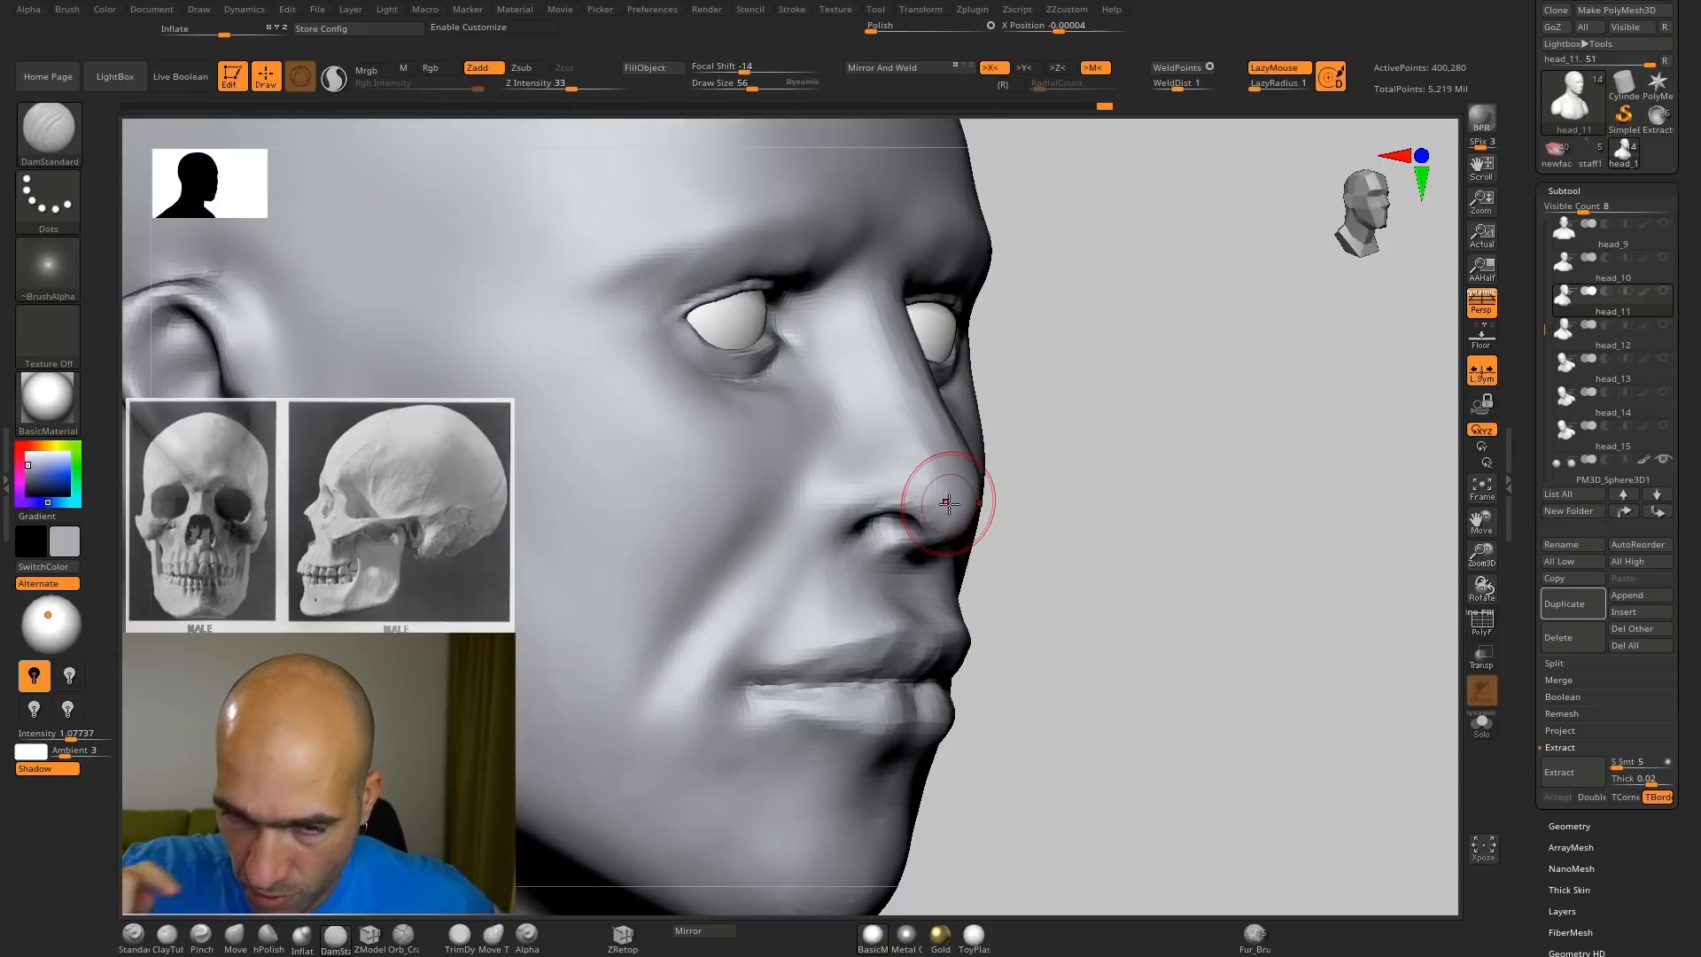
drag(1102, 569, 1143, 531)
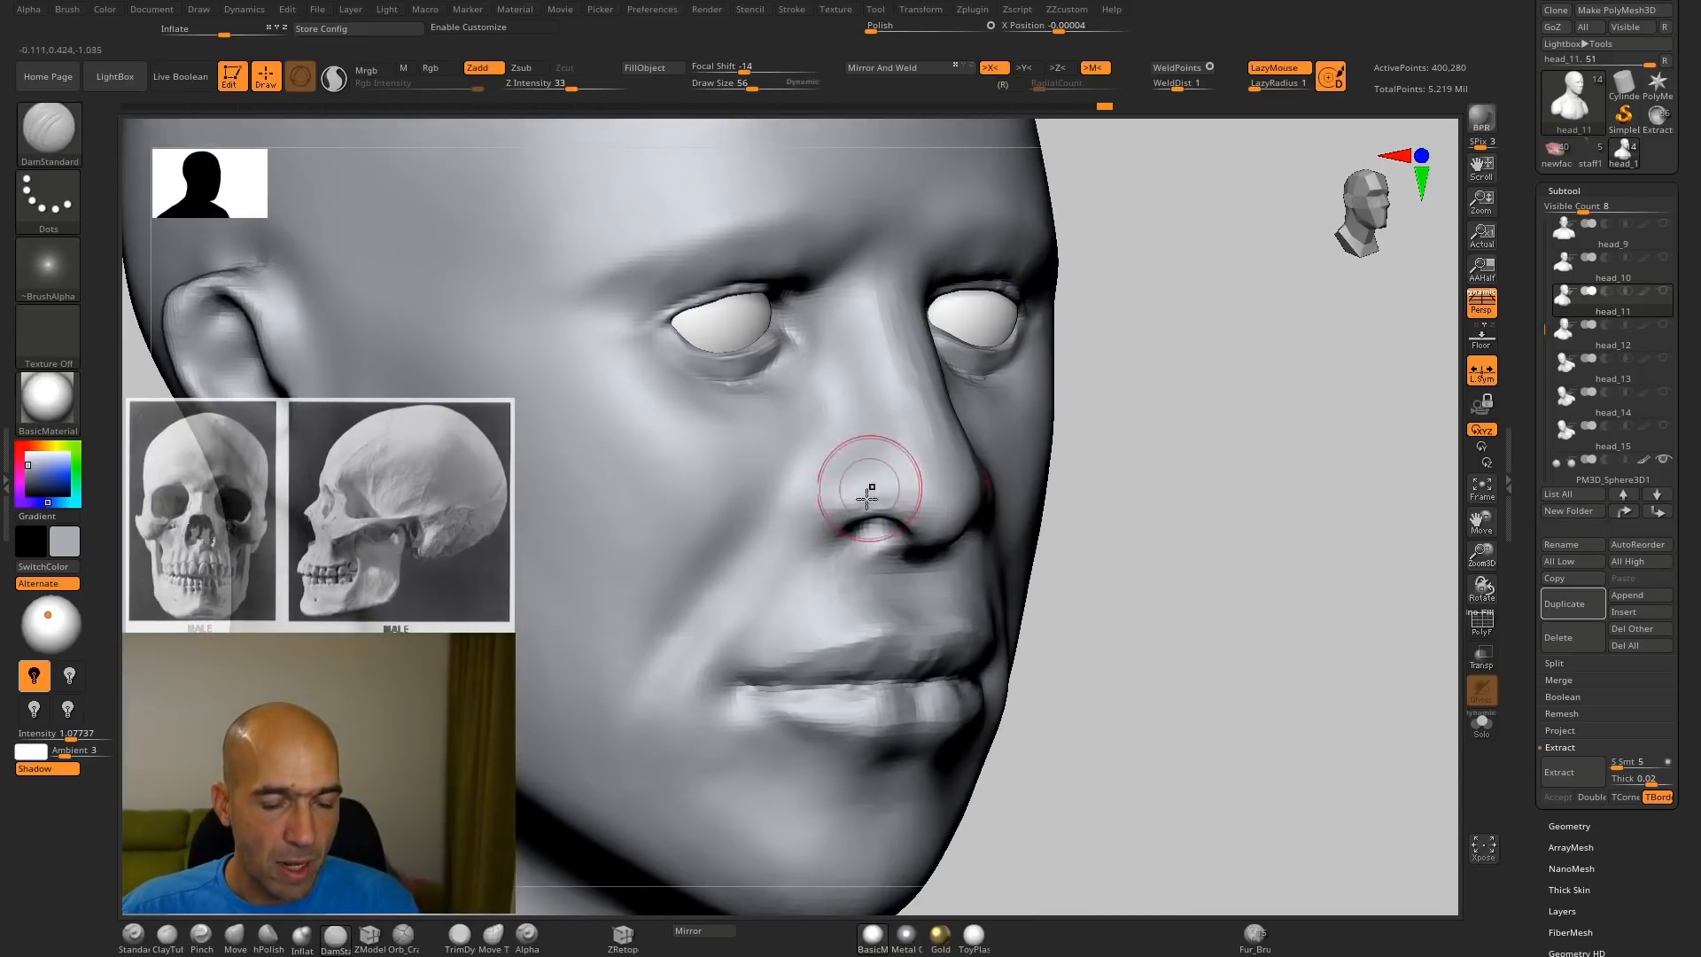
mouse_move(826, 462)
mouse_down()
mouse_move(795, 523)
mouse_move(834, 561)
mouse_up()
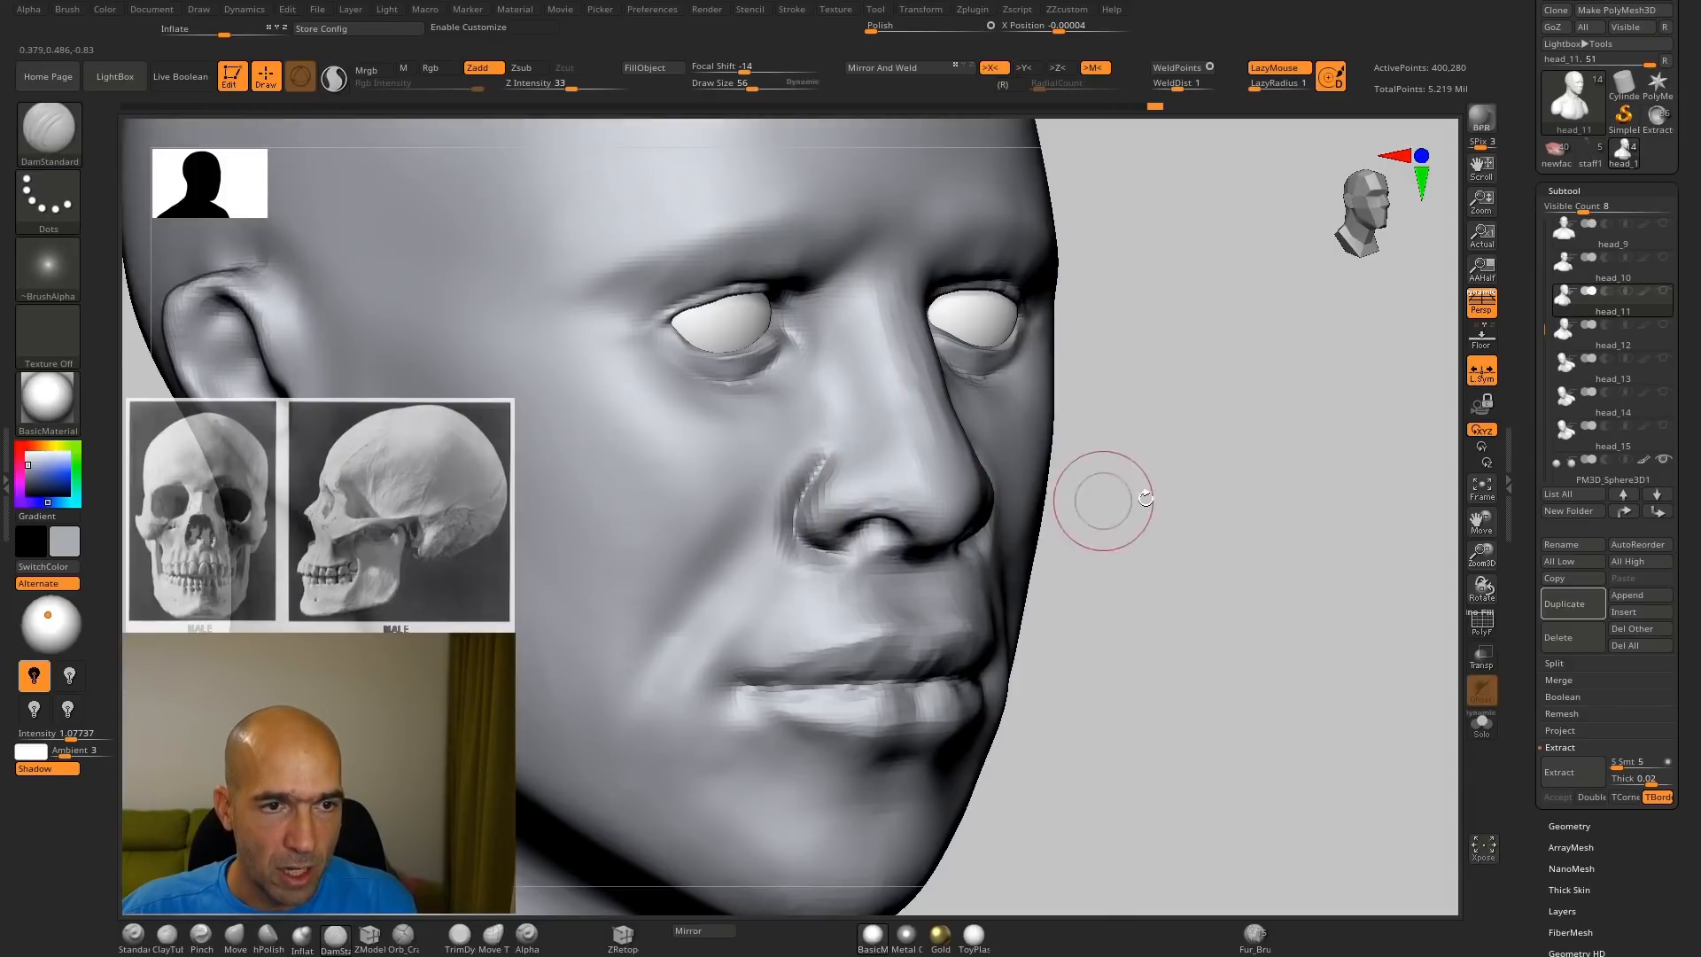
Step: Deepen the crease around the nostril wing and under the nostril with the DamStandard brush
mouse_move(1101, 505)
alt+mouse_down()
mouse_move(1148, 537)
mouse_move(1223, 550)
alt+mouse_up()
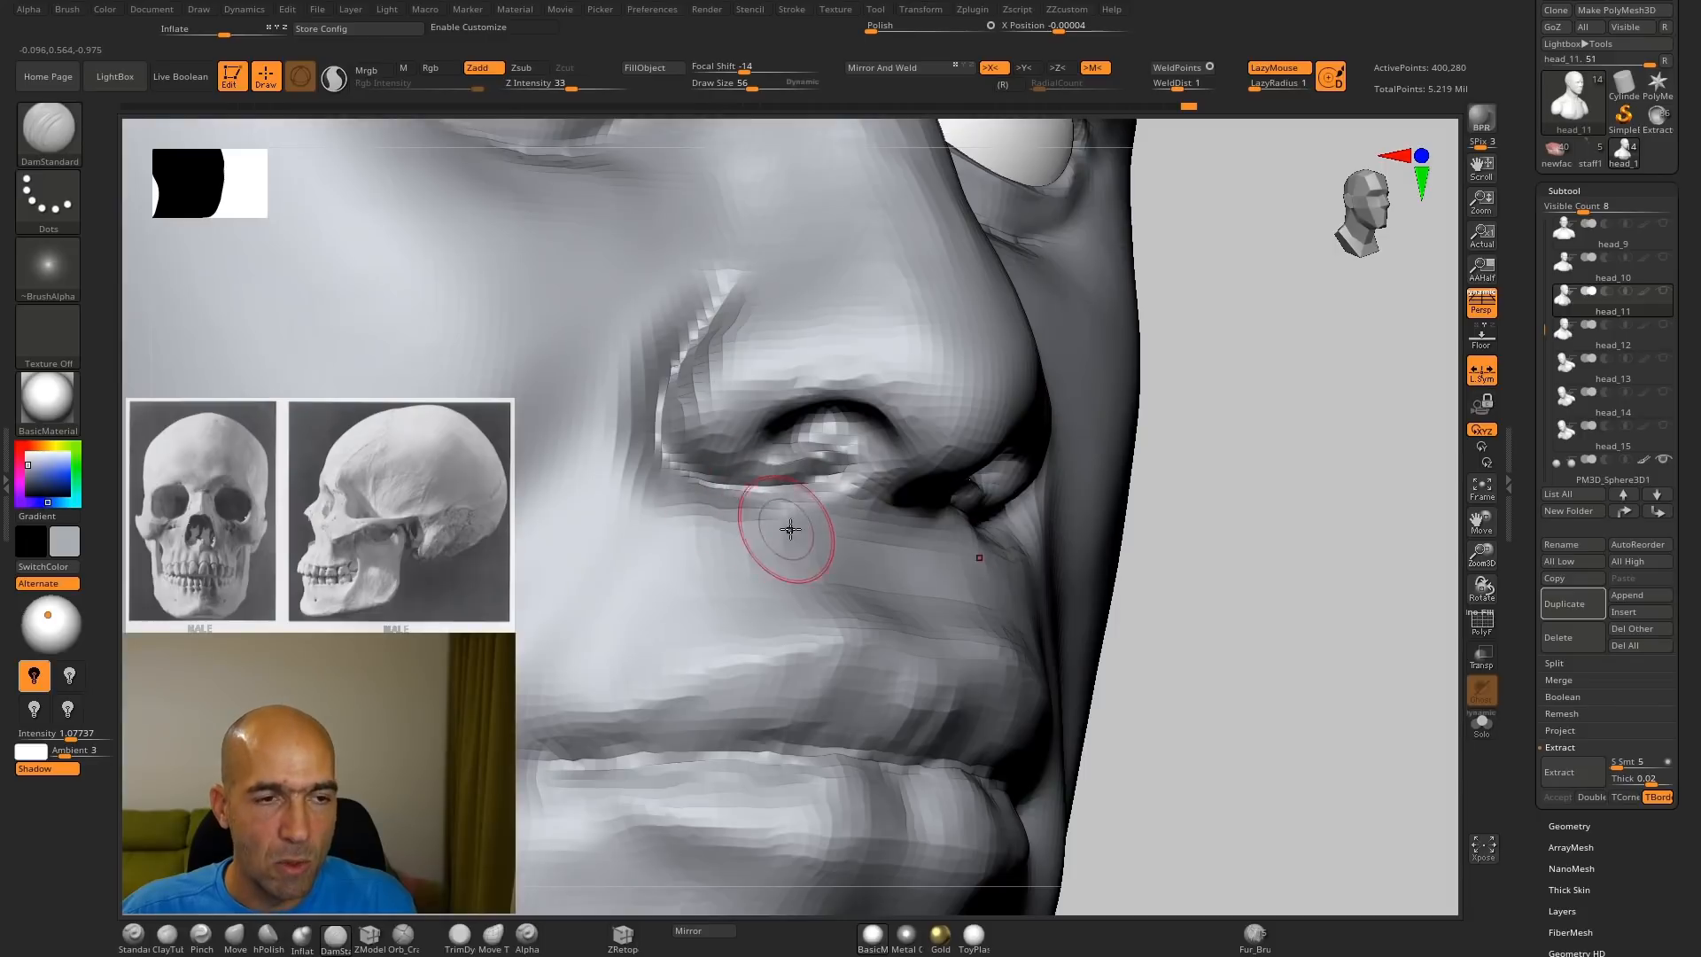
mouse_move(626, 464)
mouse_down()
mouse_move(652, 390)
mouse_move(756, 373)
mouse_up()
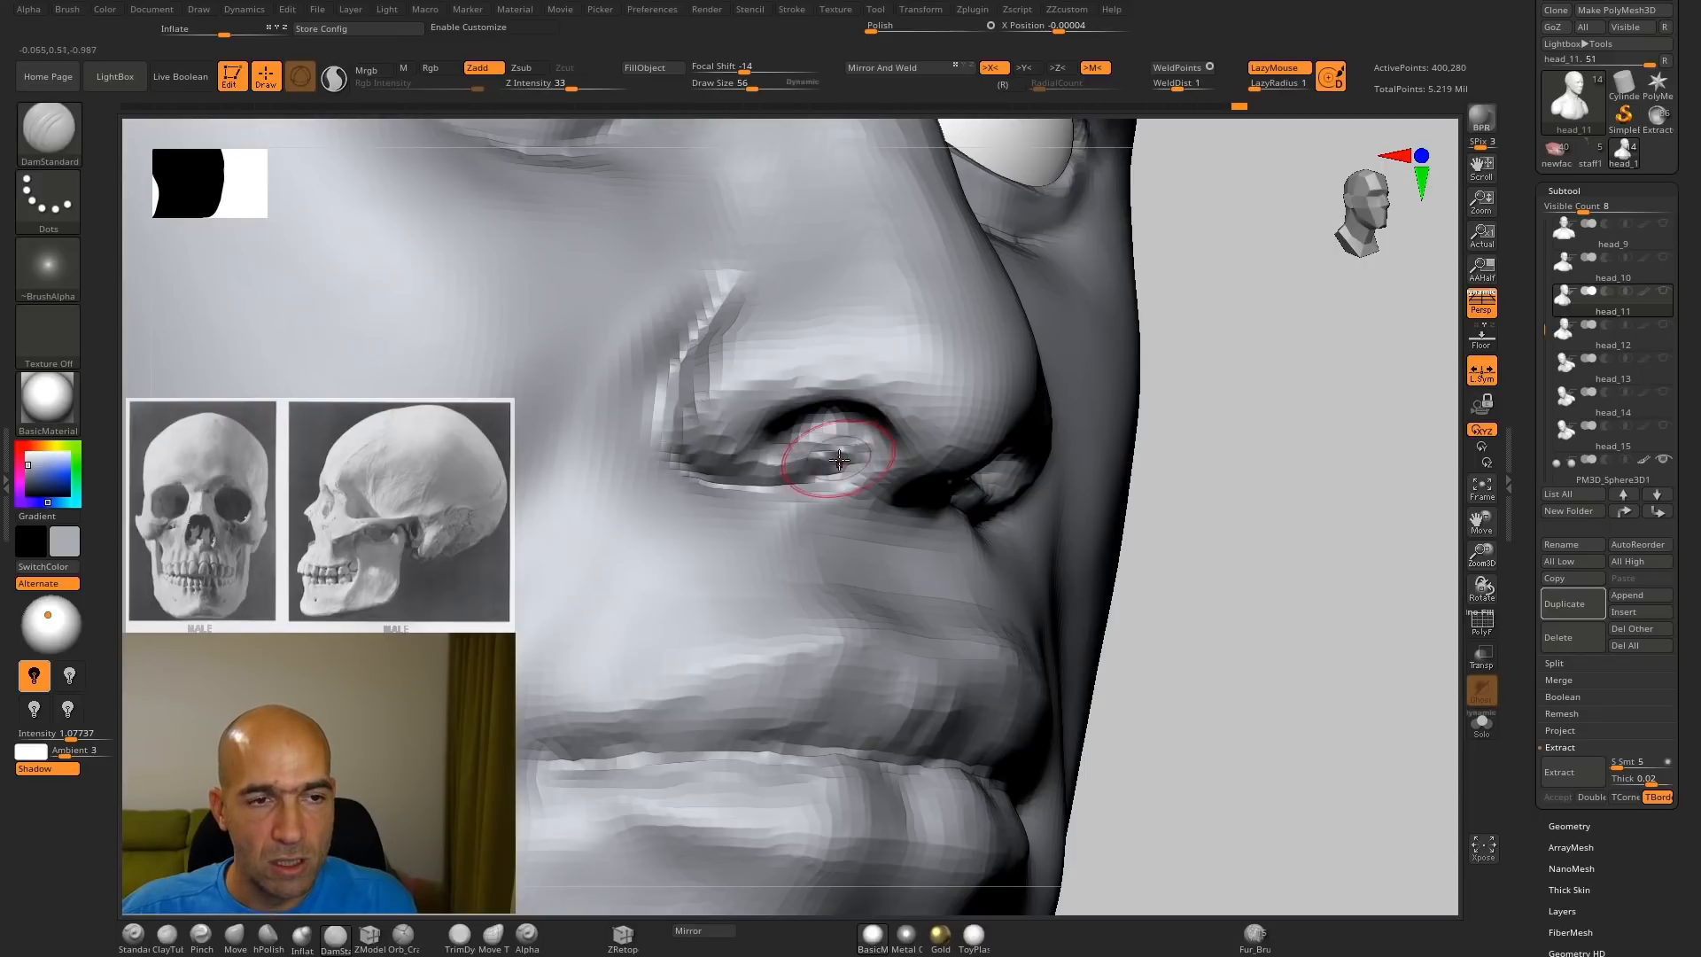
mouse_move(835, 470)
mouse_down()
mouse_move(872, 498)
mouse_move(680, 524)
mouse_up()
Step: Reshape the profile between the nose base and upper lip with the Move brush at draw size 92
mouse_move(679, 523)
ctrl+right_down()
mouse_move(957, 387)
mouse_move(1025, 467)
mouse_move(984, 502)
mouse_move(995, 523)
ctrl+right_up()
key(b)
key(m)
key(v)
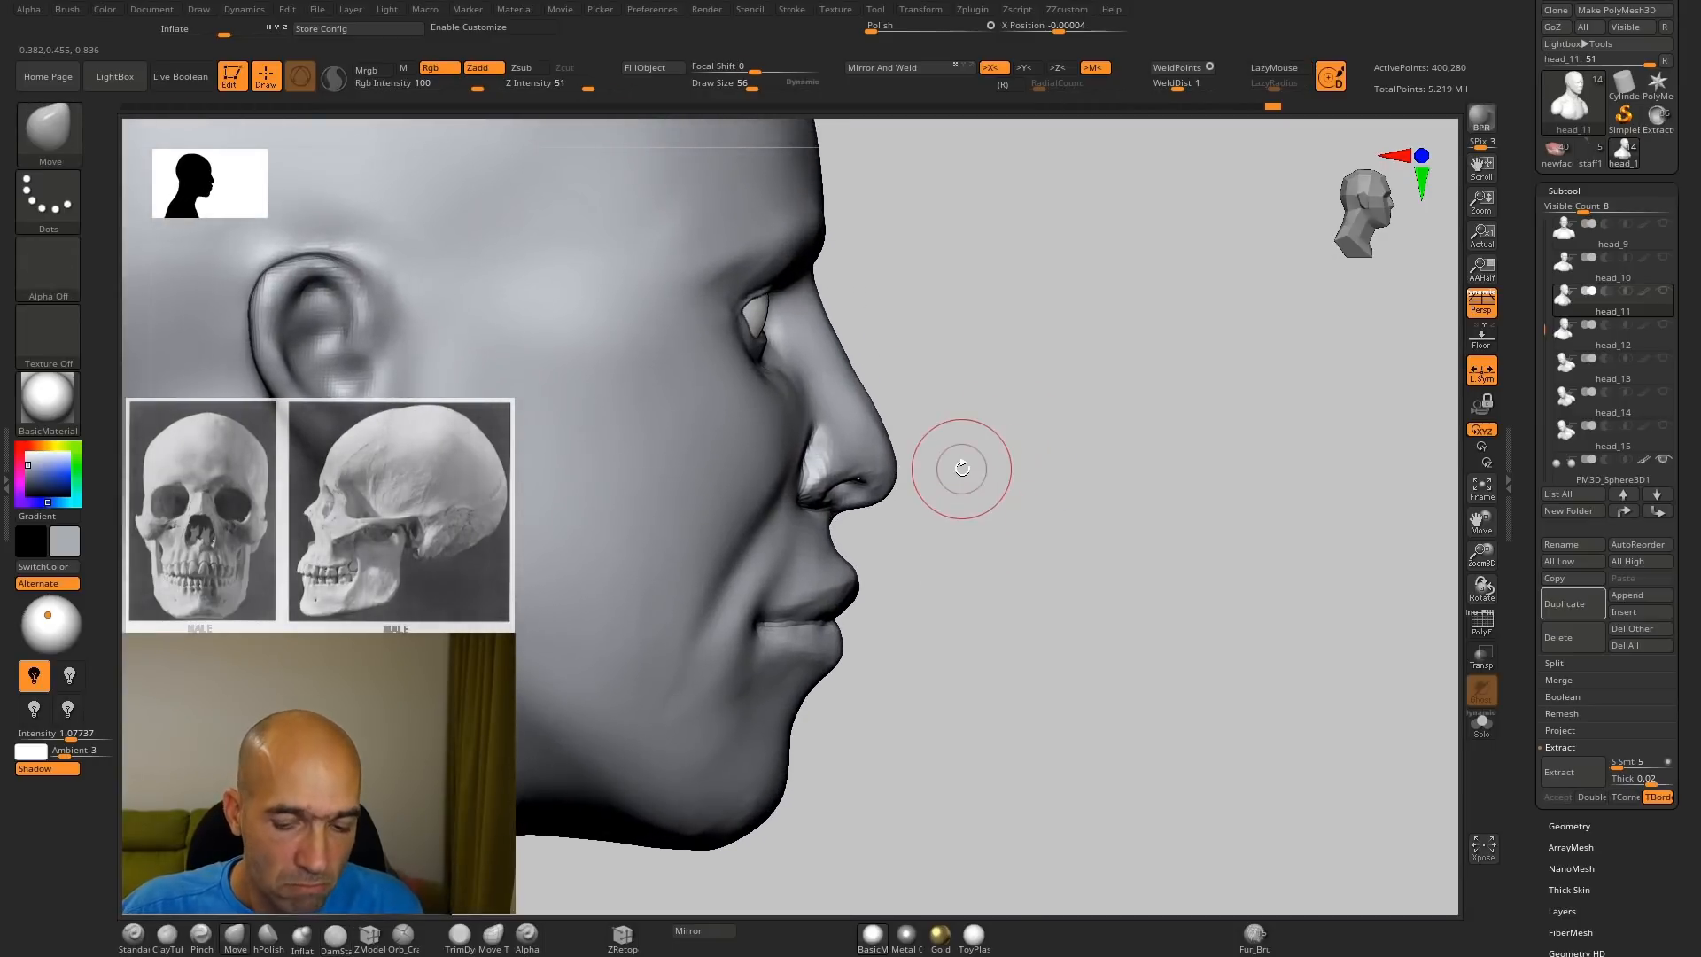
mouse_move(906, 561)
ctrl+right_down()
mouse_move(923, 523)
mouse_move(965, 547)
mouse_move(911, 562)
mouse_move(1018, 531)
ctrl+right_up()
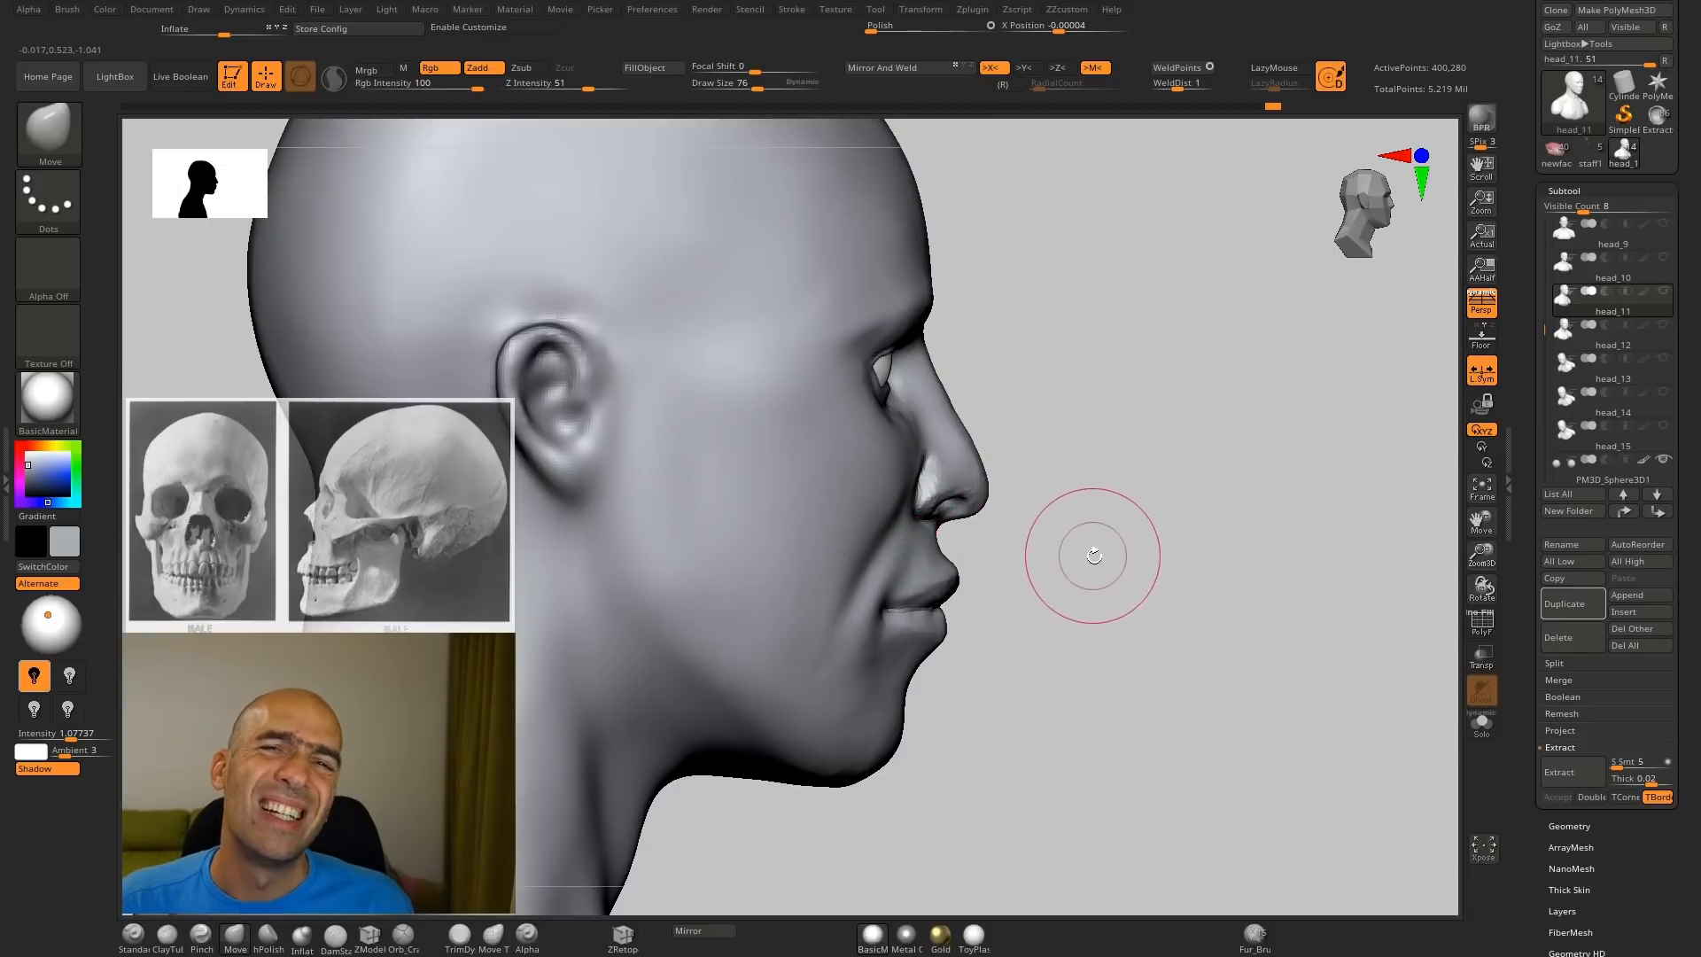
mouse_move(1090, 550)
ctrl+right_down()
mouse_move(1109, 562)
mouse_move(1075, 577)
mouse_move(1051, 531)
mouse_move(947, 537)
ctrl+right_up()
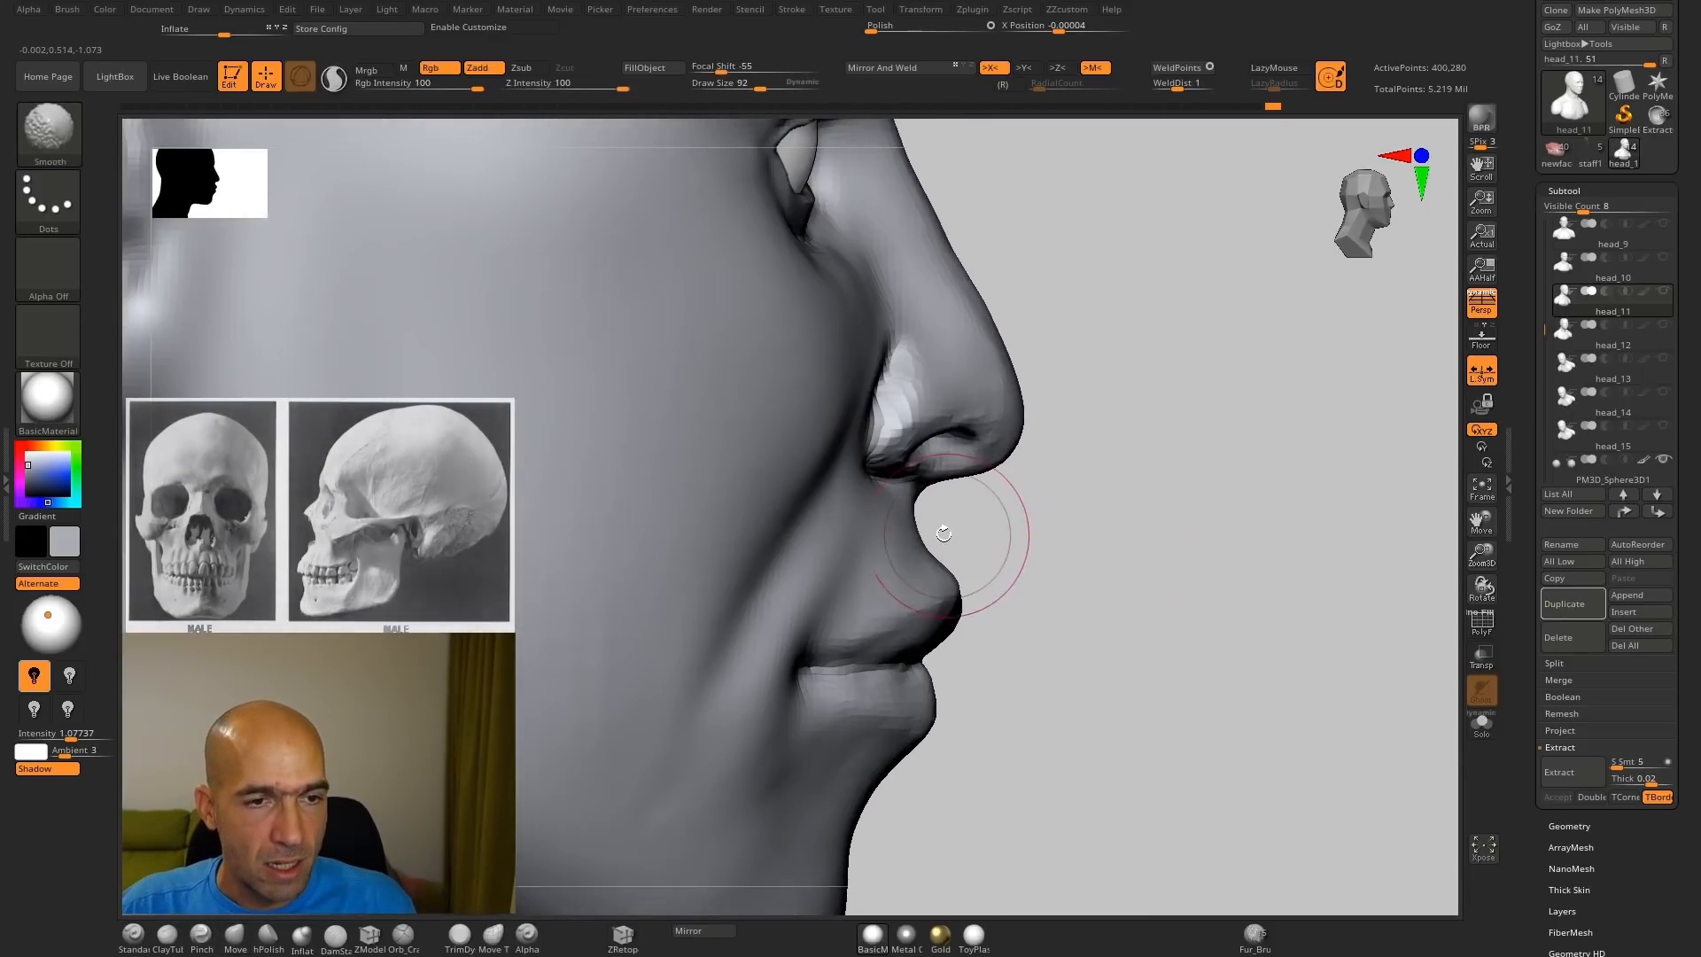
drag(948, 537, 934, 531)
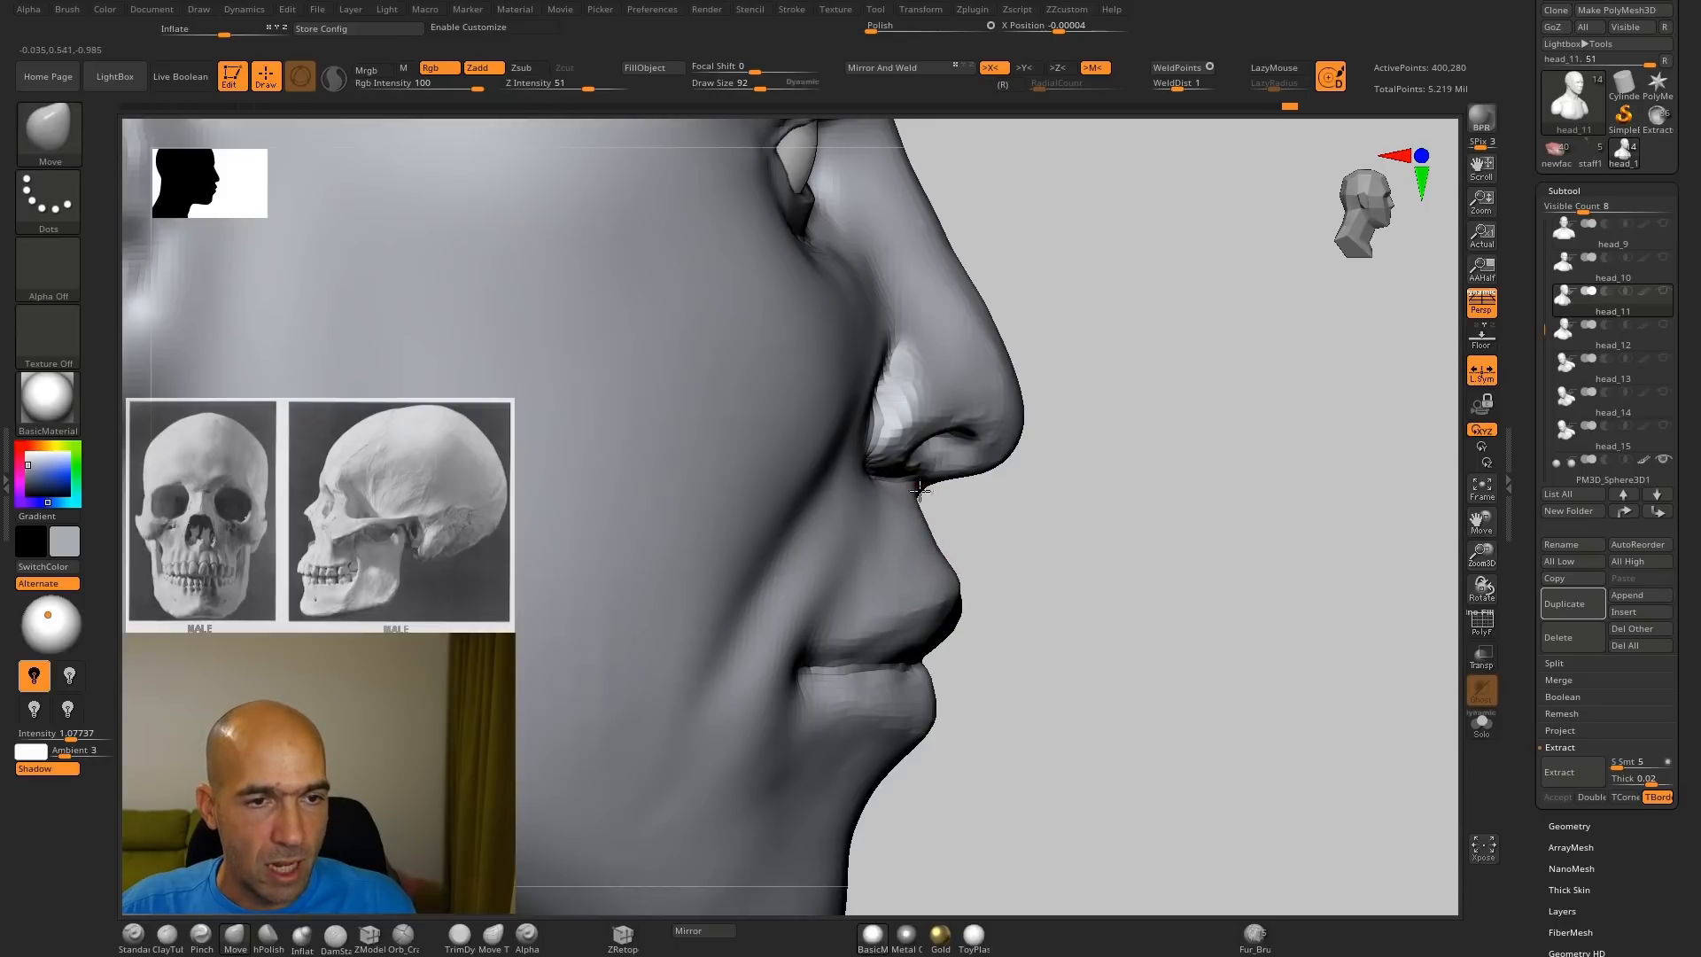
ctrl+right_drag(1027, 518, 1000, 496)
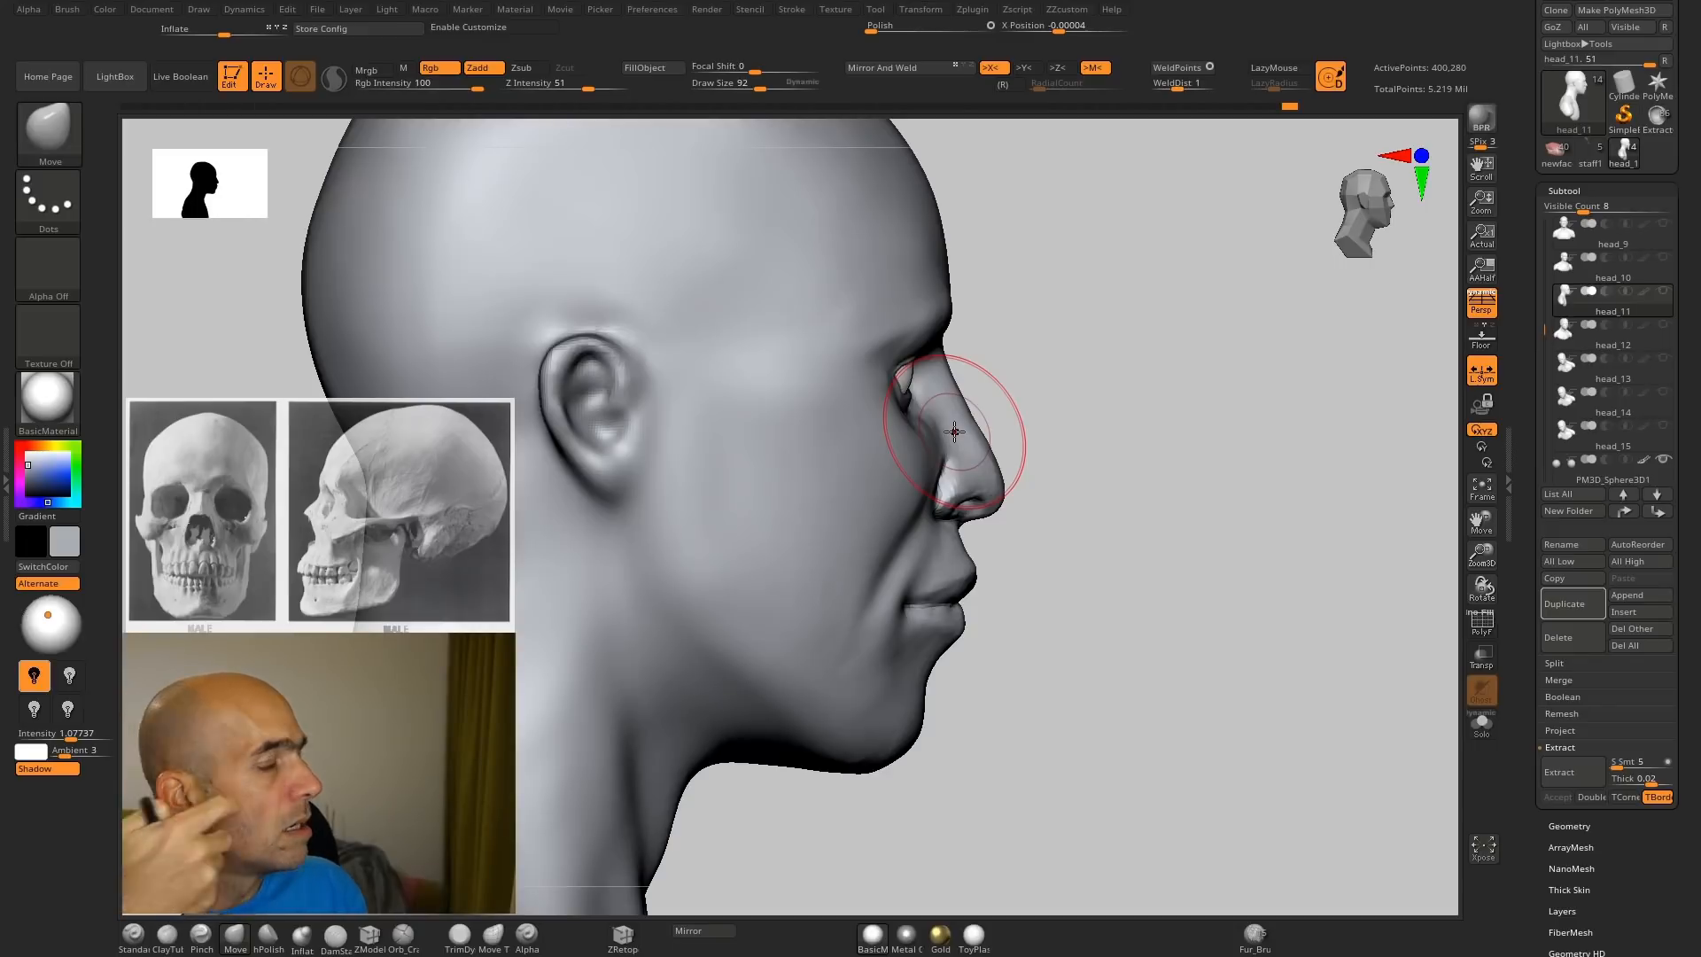
Step: Adjust the nose bridge and tip in side view with the Move brush, enlarging the draw size to 124
mouse_move(1232, 551)
alt+mouse_down()
mouse_move(1098, 562)
mouse_move(995, 554)
mouse_move(1017, 543)
mouse_move(992, 538)
mouse_move(1078, 529)
alt+mouse_up()
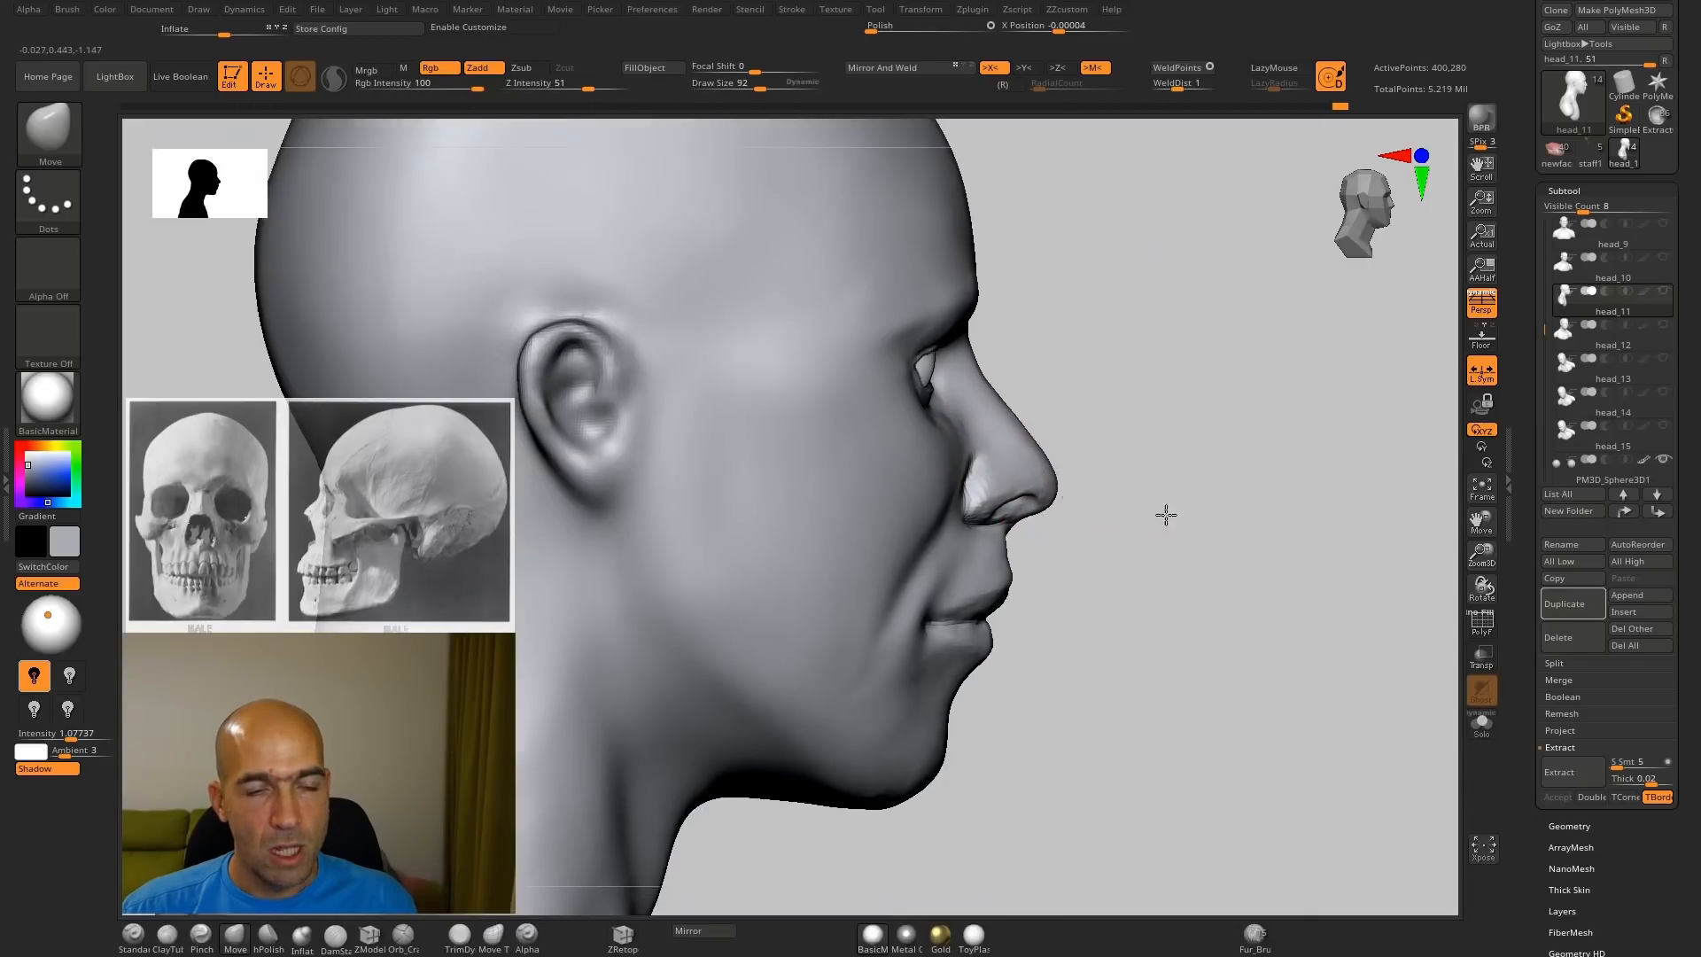
alt+drag(1166, 514, 1143, 523)
alt+drag(1445, 464, 972, 543)
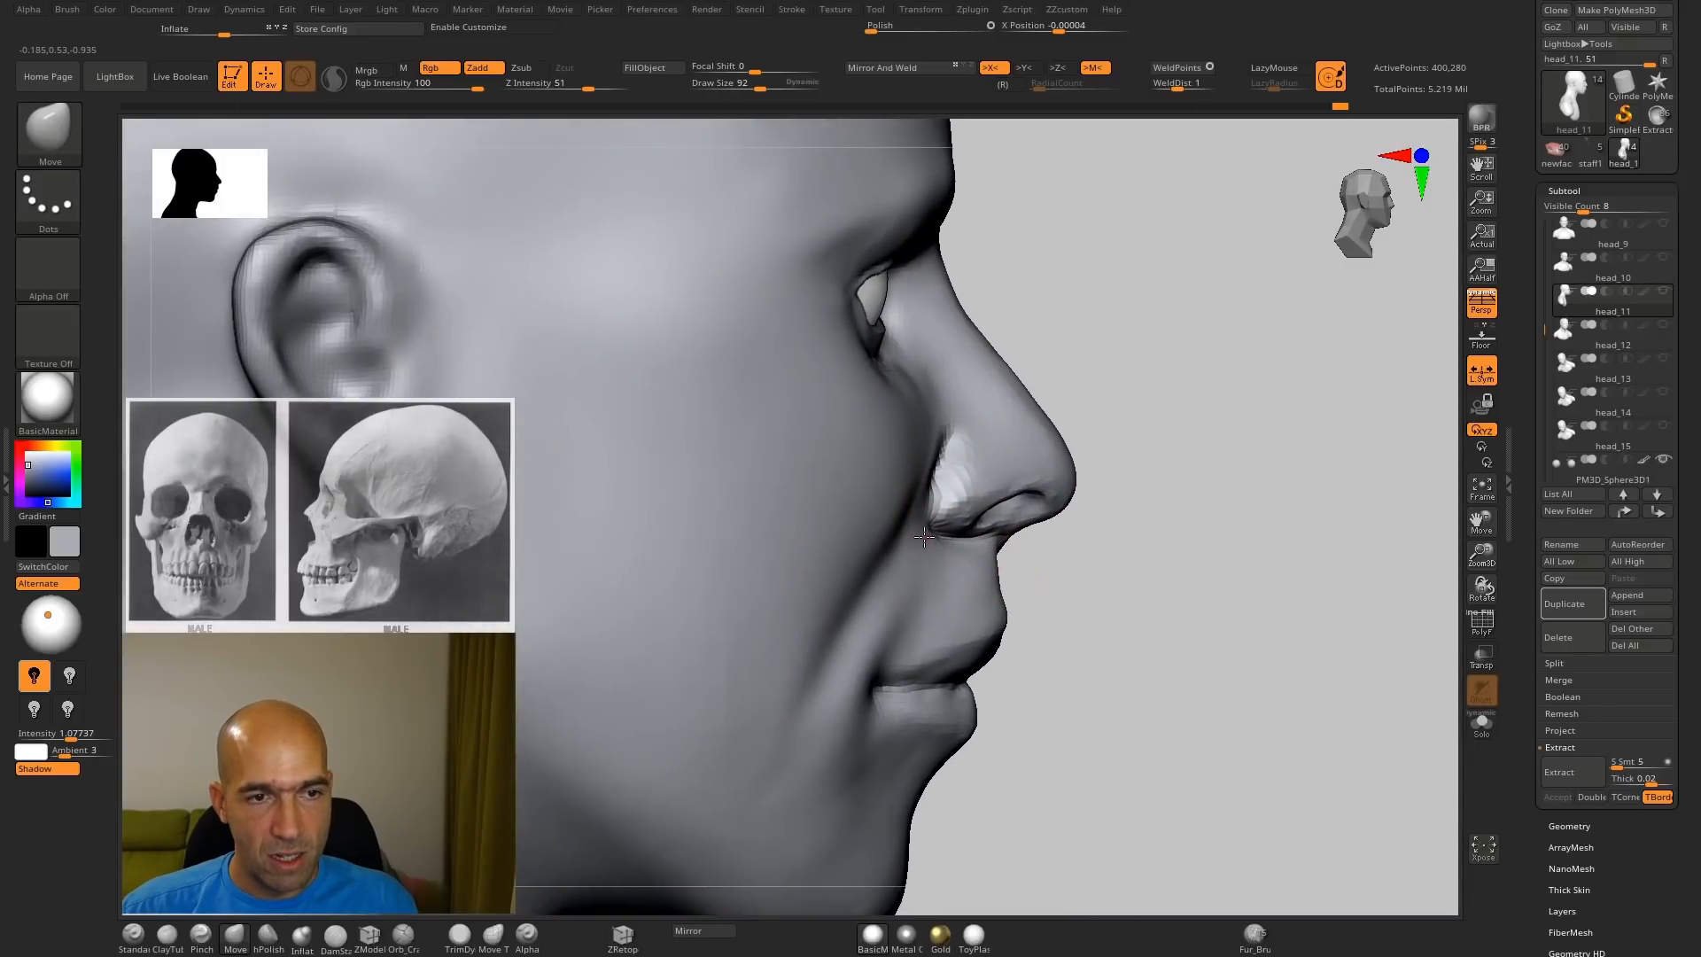
alt+drag(1087, 426, 996, 458)
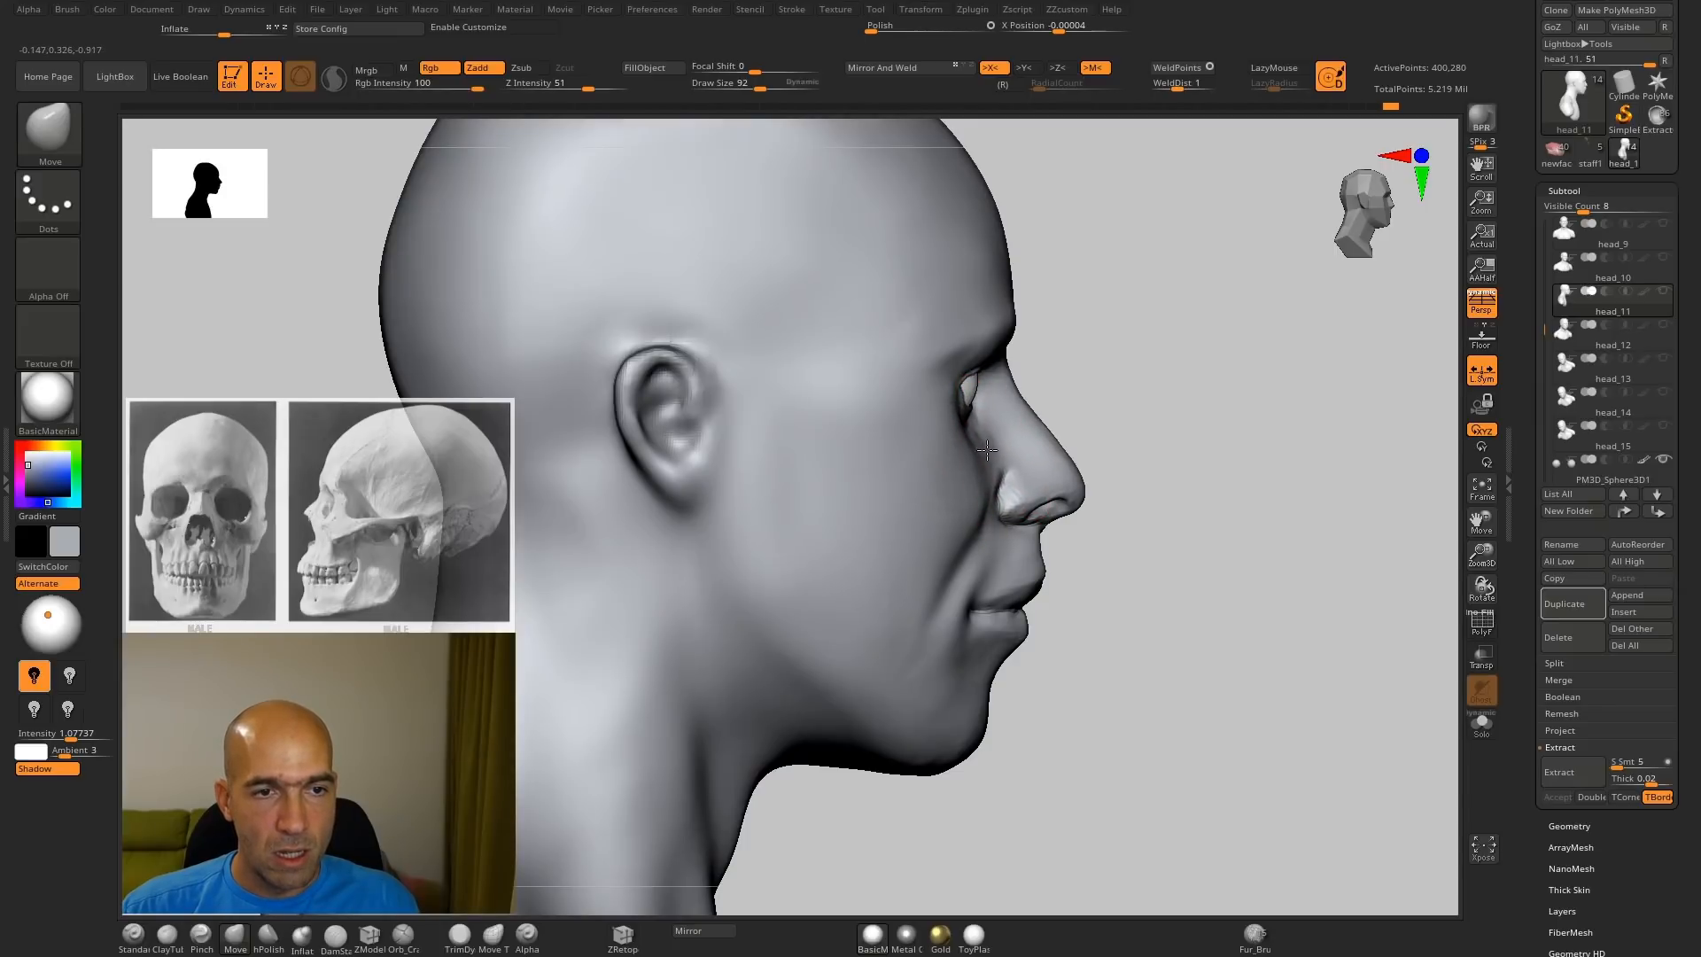
mouse_move(1085, 378)
mouse_down()
mouse_move(1071, 369)
mouse_move(1143, 387)
mouse_up()
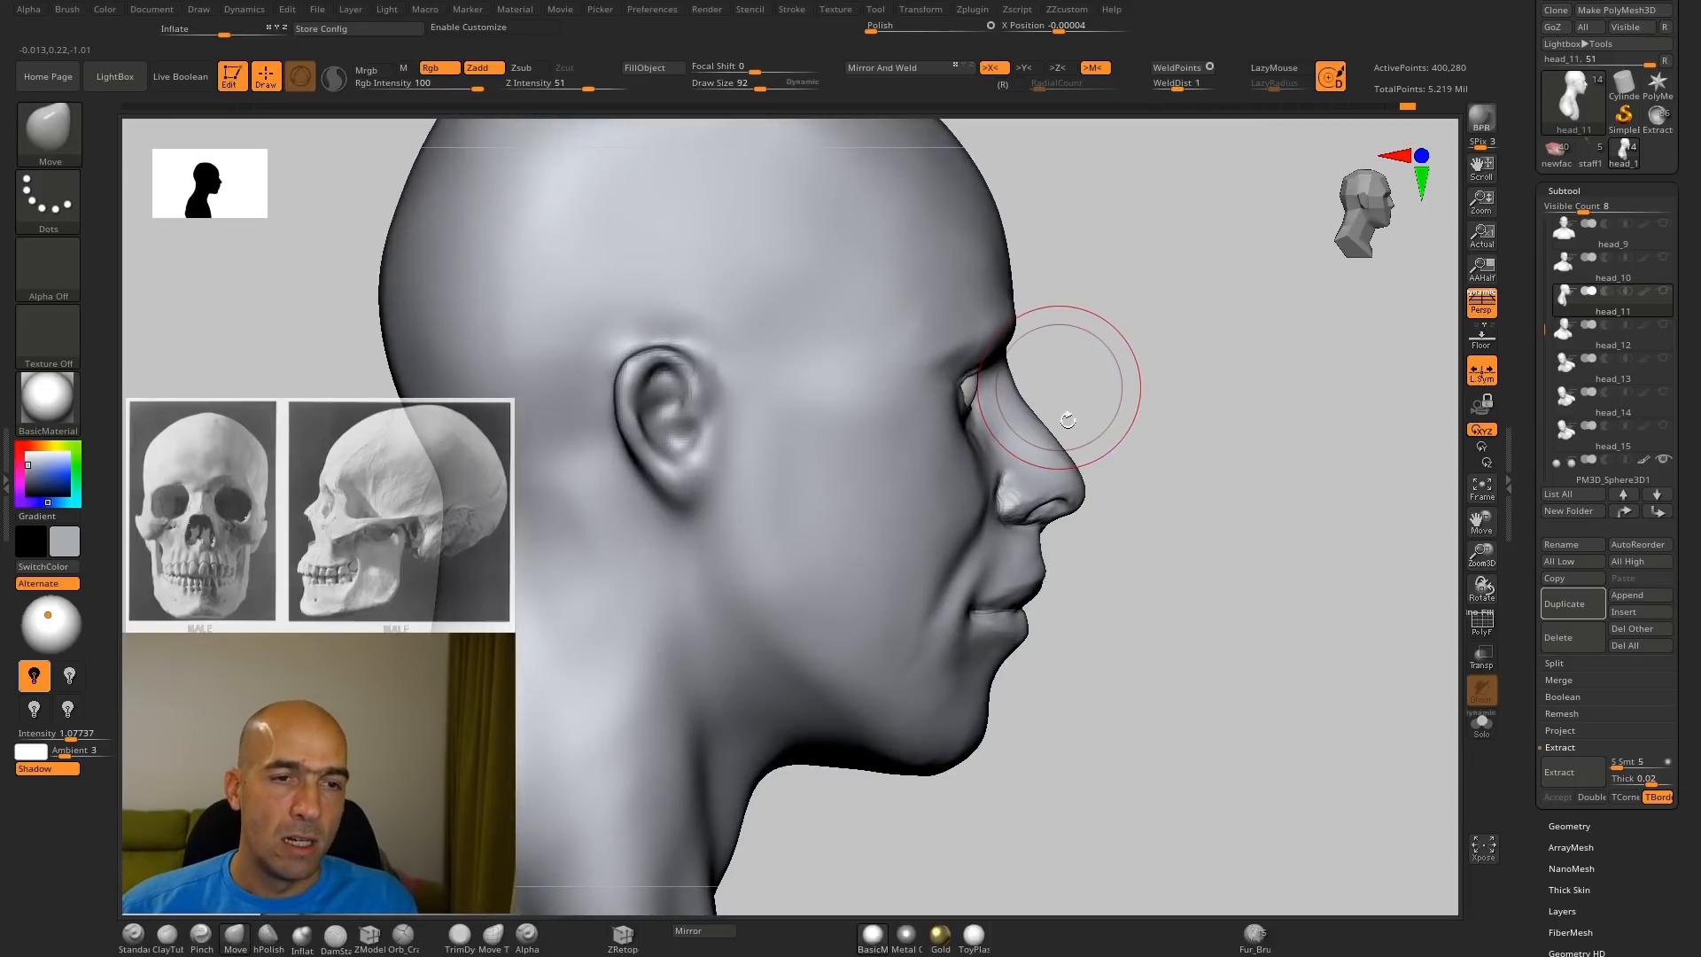
mouse_move(1107, 417)
mouse_down()
mouse_move(1139, 405)
mouse_move(1118, 441)
mouse_move(1006, 511)
mouse_up()
key(ctrl)
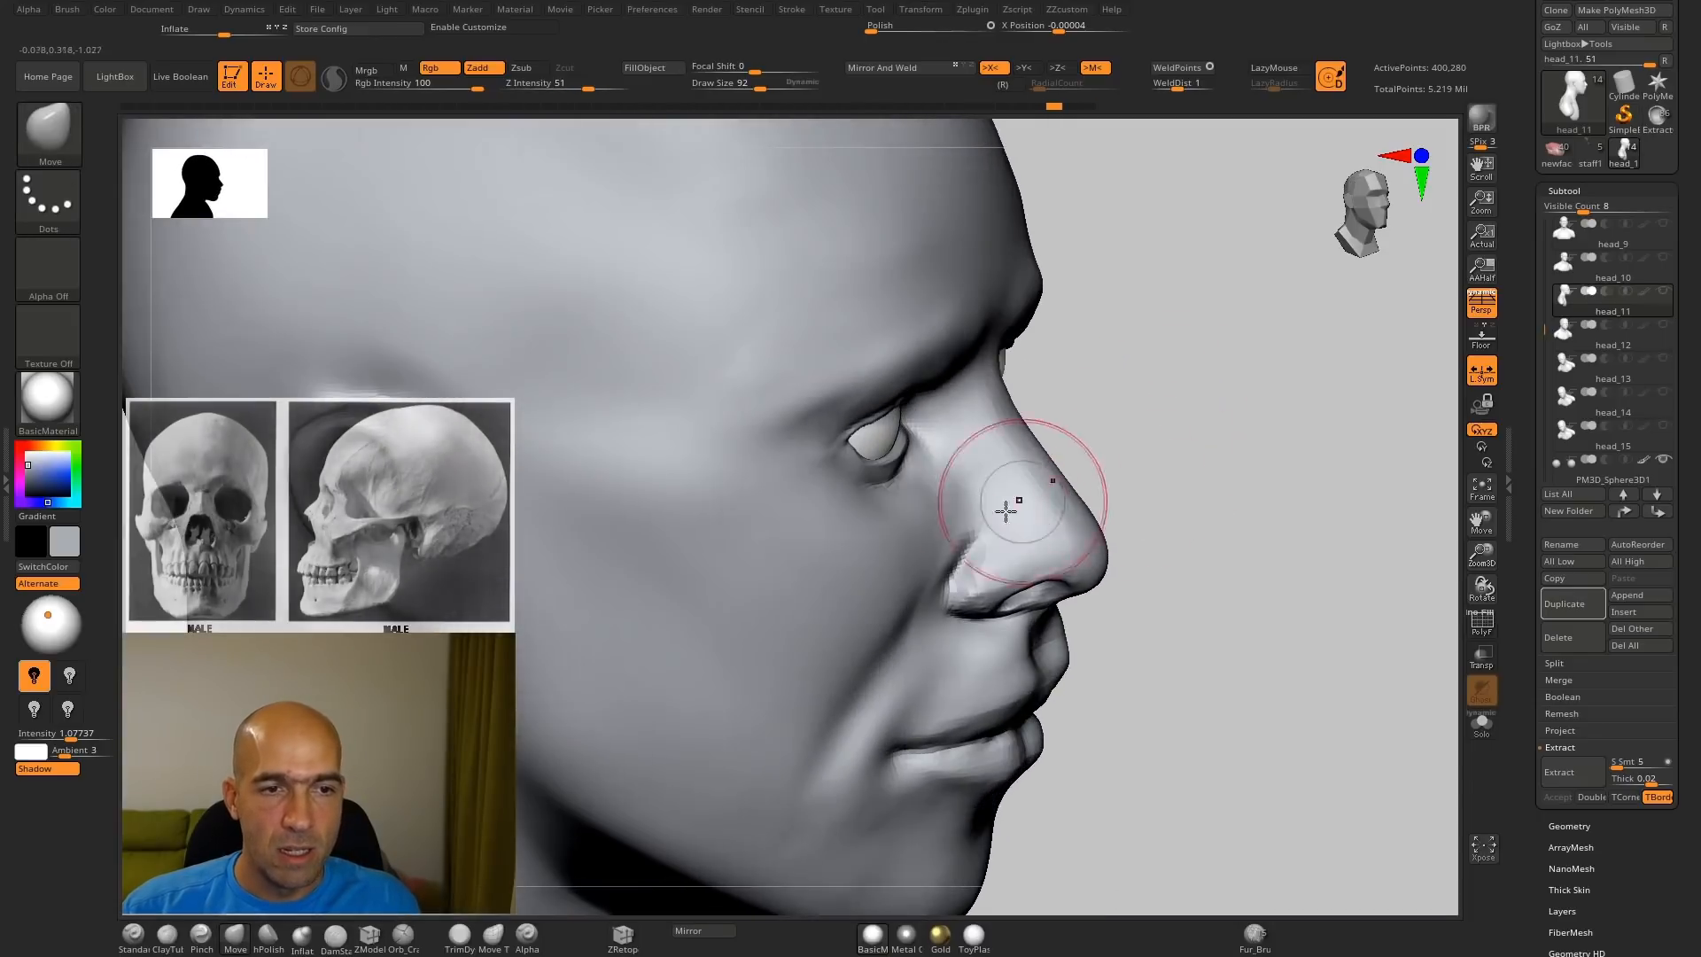
shift+drag(1098, 437, 1124, 437)
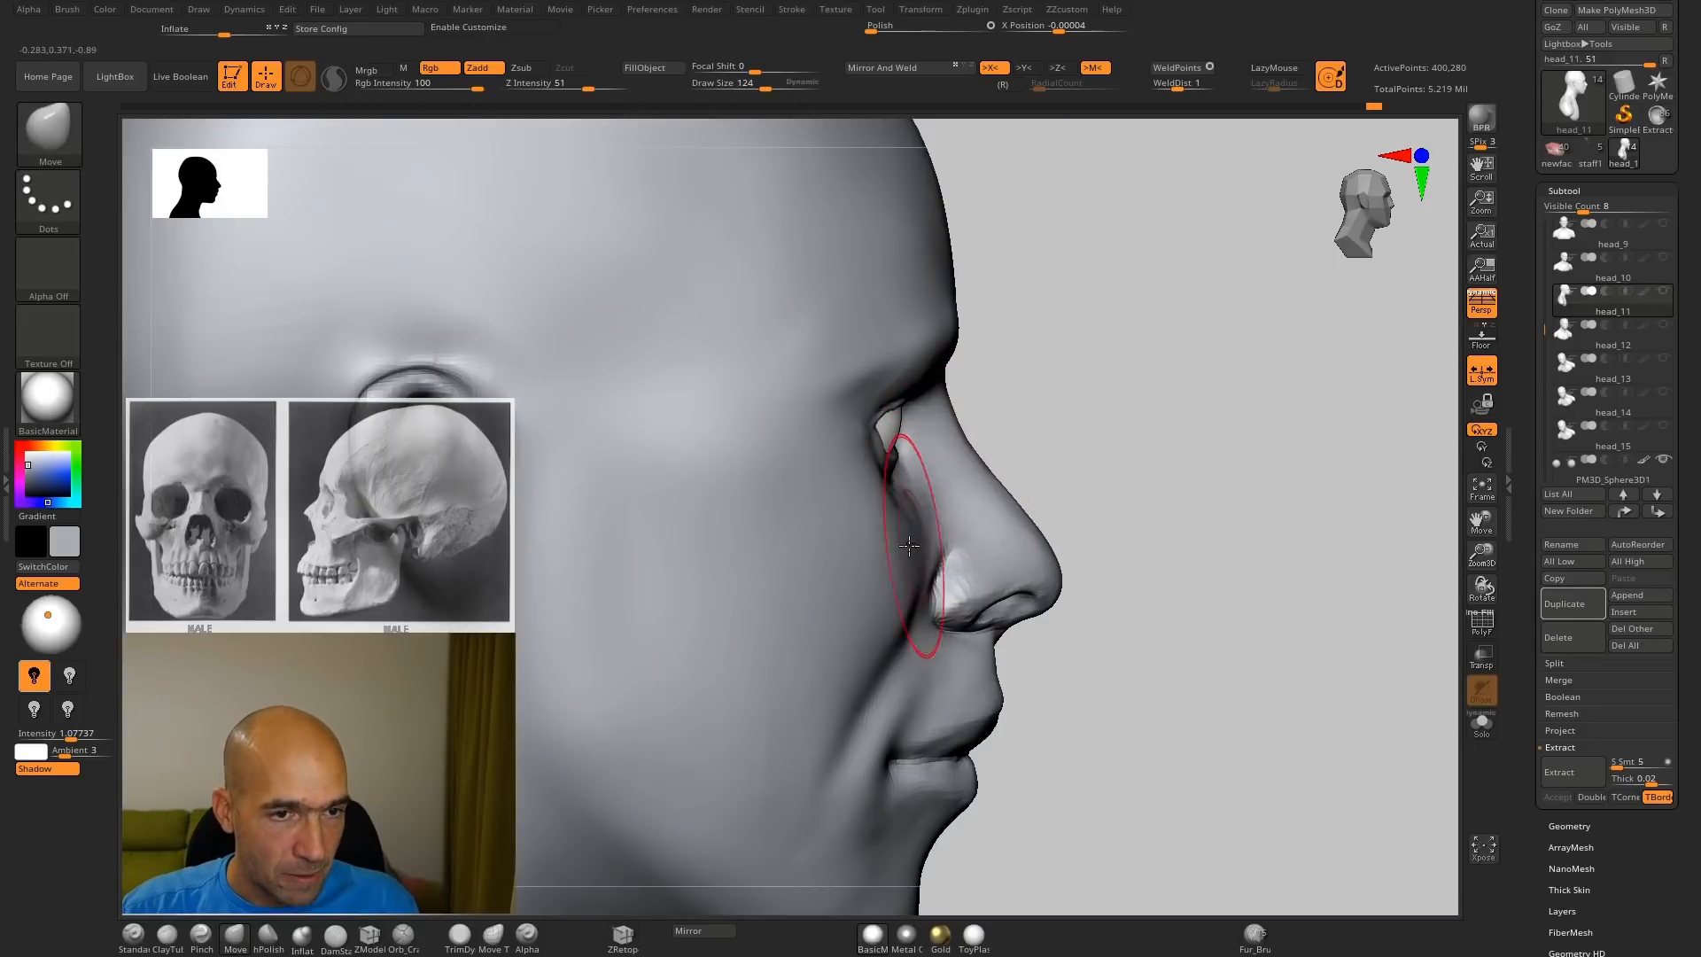
mouse_move(1188, 562)
alt+mouse_down()
mouse_move(1101, 522)
mouse_move(1010, 541)
mouse_move(1149, 581)
mouse_move(1108, 487)
mouse_move(1329, 530)
mouse_move(1232, 580)
mouse_move(1232, 611)
alt+mouse_up()
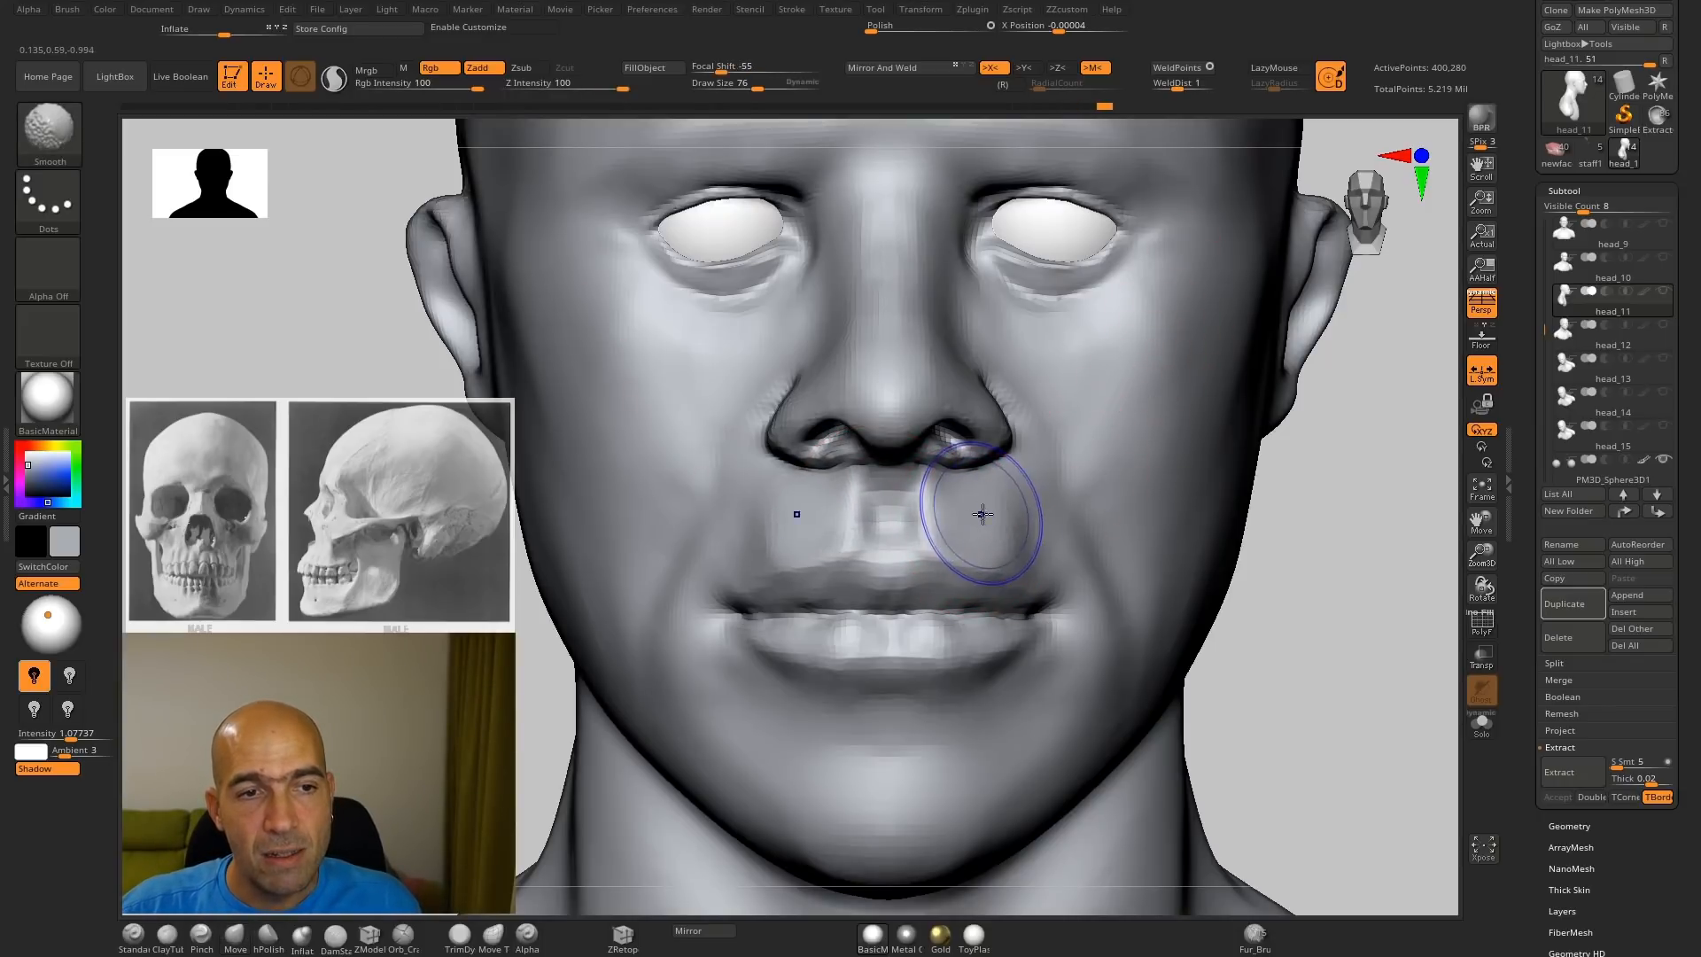
Step: Adjust the nostril wings and nose width with the Move brush at draw size 76
mouse_move(1314, 580)
alt+mouse_down()
mouse_move(1220, 555)
mouse_move(1253, 588)
mouse_move(1253, 620)
alt+mouse_up()
mouse_move(1076, 496)
mouse_down()
mouse_move(1116, 478)
mouse_move(1067, 490)
mouse_move(963, 437)
mouse_up()
mouse_move(1152, 412)
mouse_down()
mouse_move(1162, 381)
mouse_move(1052, 384)
mouse_up()
key(b)
key(m)
key(v)
drag(931, 427, 892, 383)
shift+drag(1131, 317, 1183, 346)
Step: Add volume to the nostril wing and rim with the Standard brush at draw size 76
key(b)
key(s)
key(t)
mouse_move(771, 387)
mouse_down()
mouse_move(932, 329)
mouse_move(1177, 390)
mouse_move(1045, 398)
mouse_up()
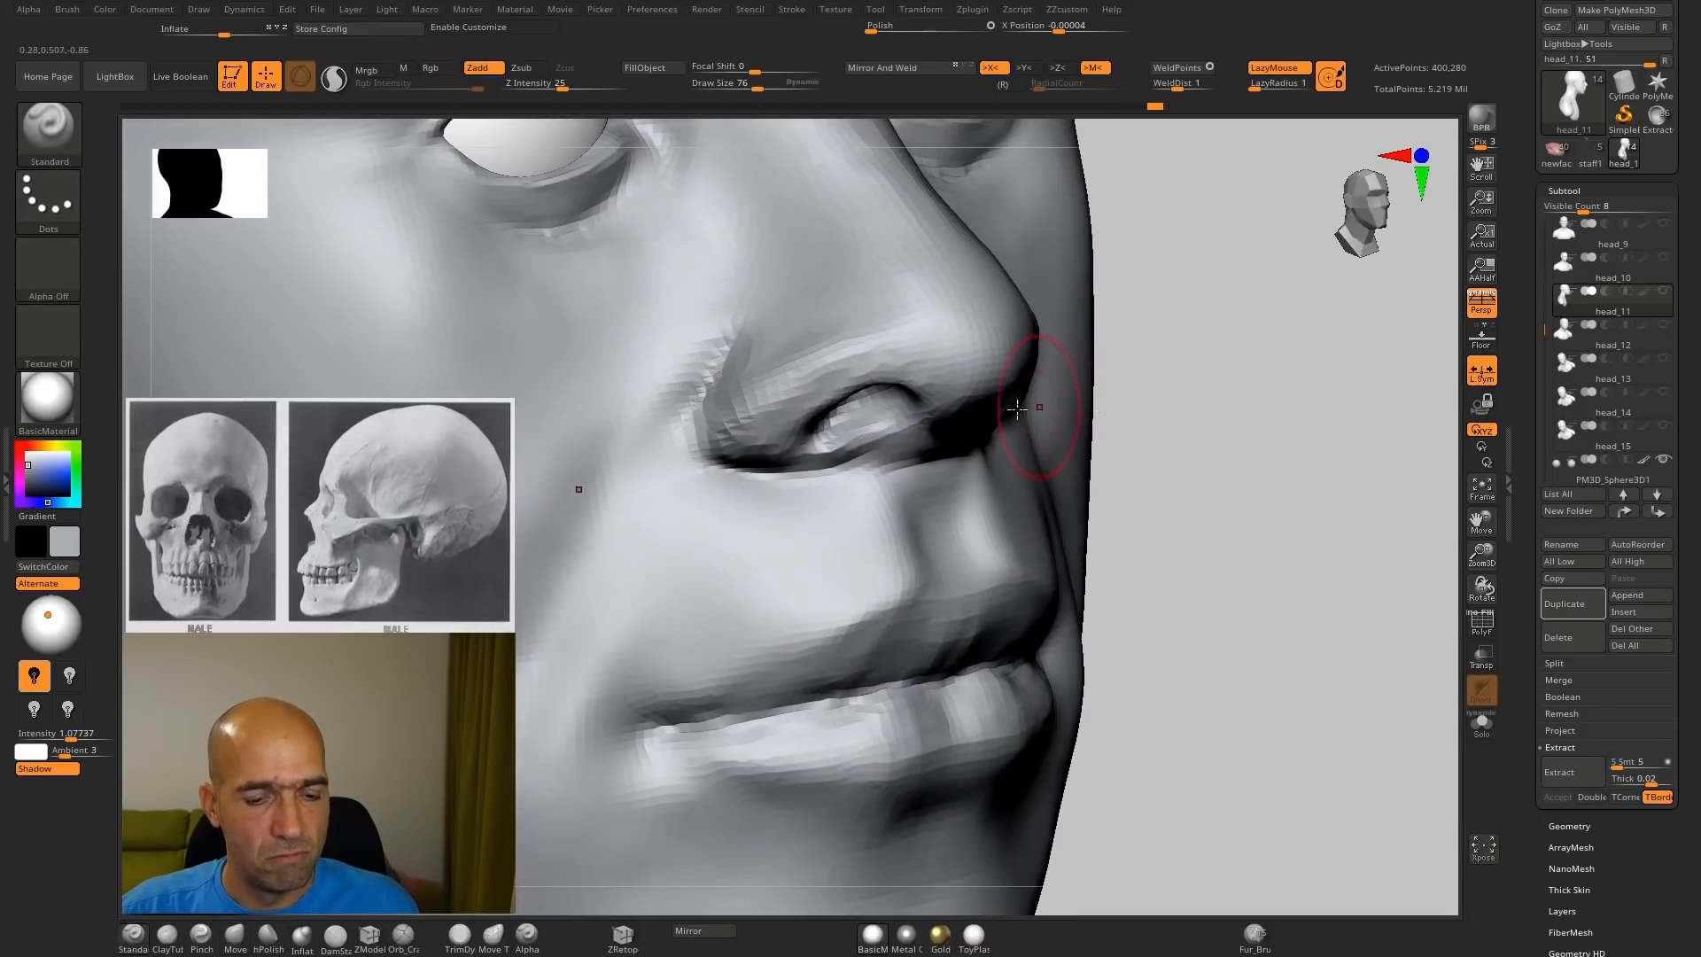
Step: Carve the upper crease of the nostril wing into the side of the nose with the DamStandard brush
key(b)
key(d)
key(s)
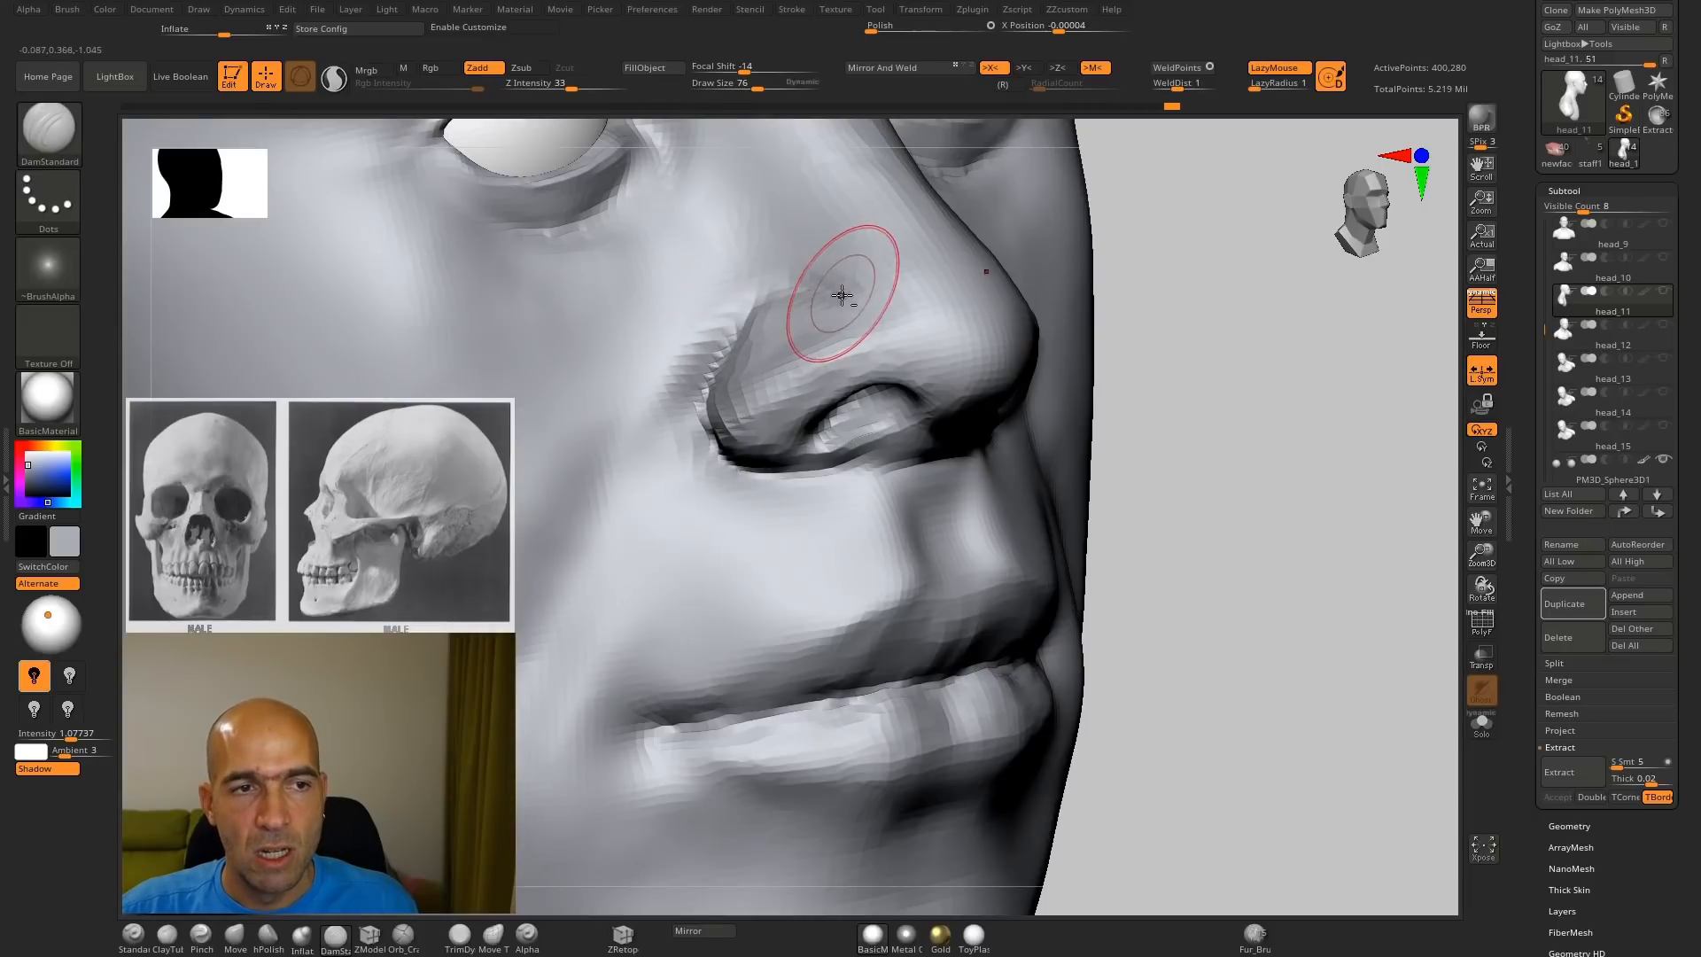
drag(843, 296, 773, 302)
alt+drag(1152, 372, 1099, 293)
Step: Carve the nasolabial fold from the nostril wing toward the mouth corner and smooth it
drag(713, 342, 621, 514)
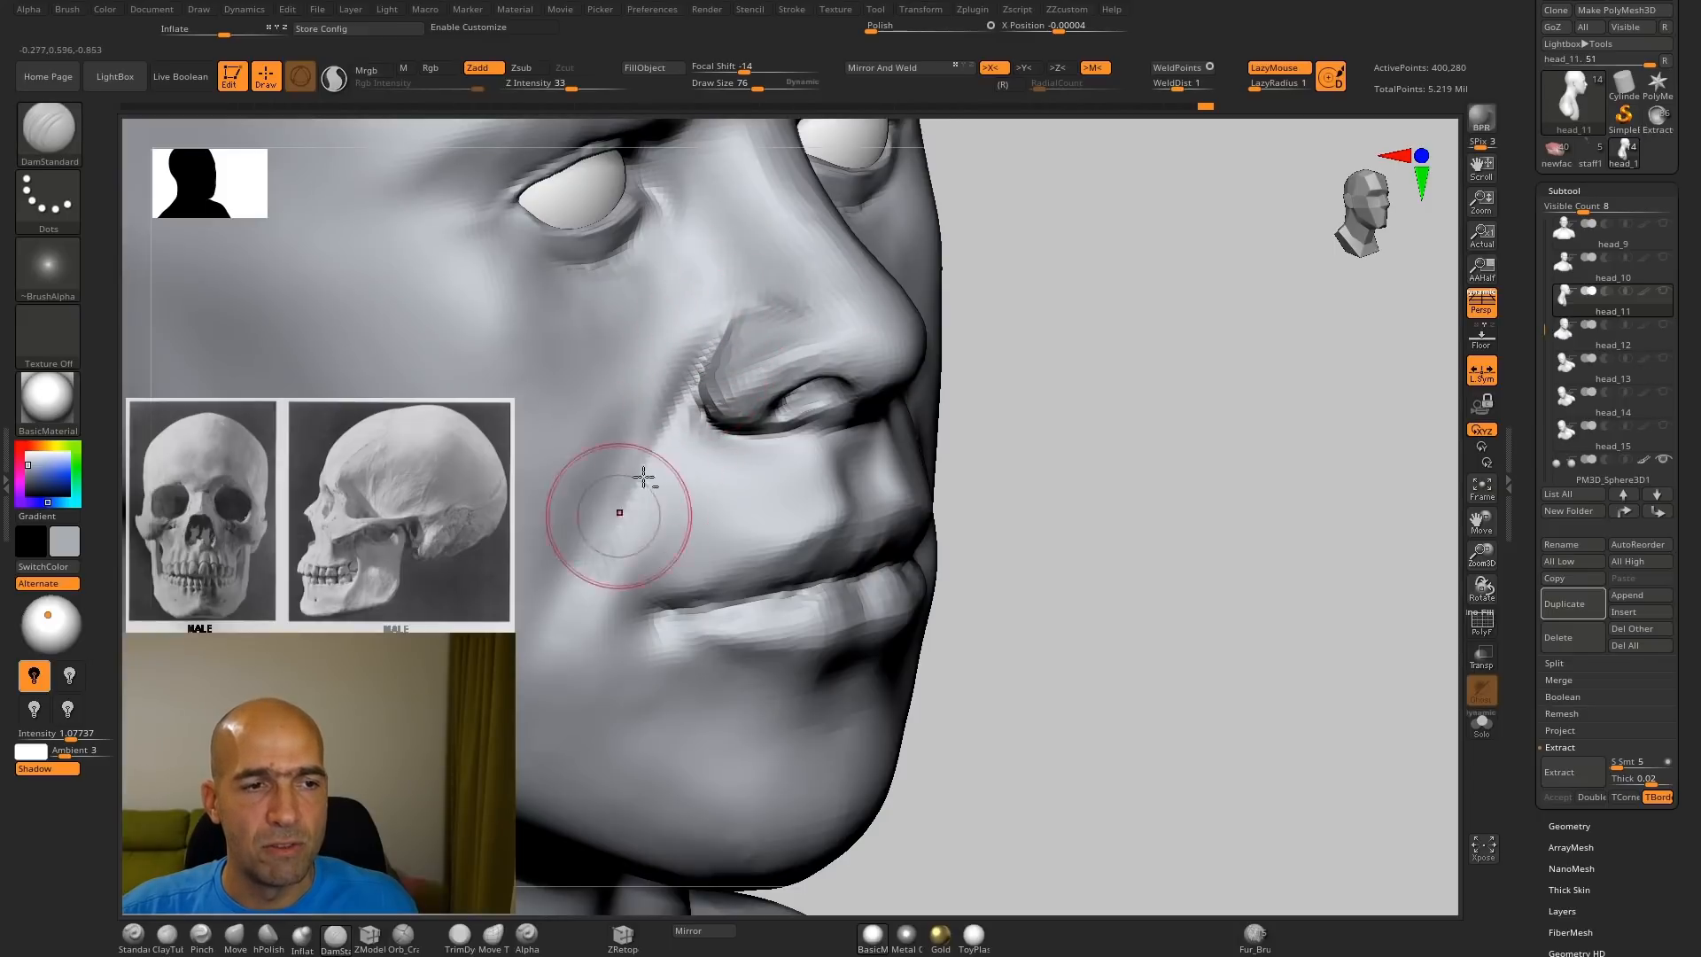
drag(687, 367, 621, 532)
shift+drag(668, 460, 635, 516)
mouse_move(1002, 483)
alt+mouse_down()
mouse_move(991, 437)
mouse_move(1085, 423)
mouse_move(979, 345)
alt+mouse_up()
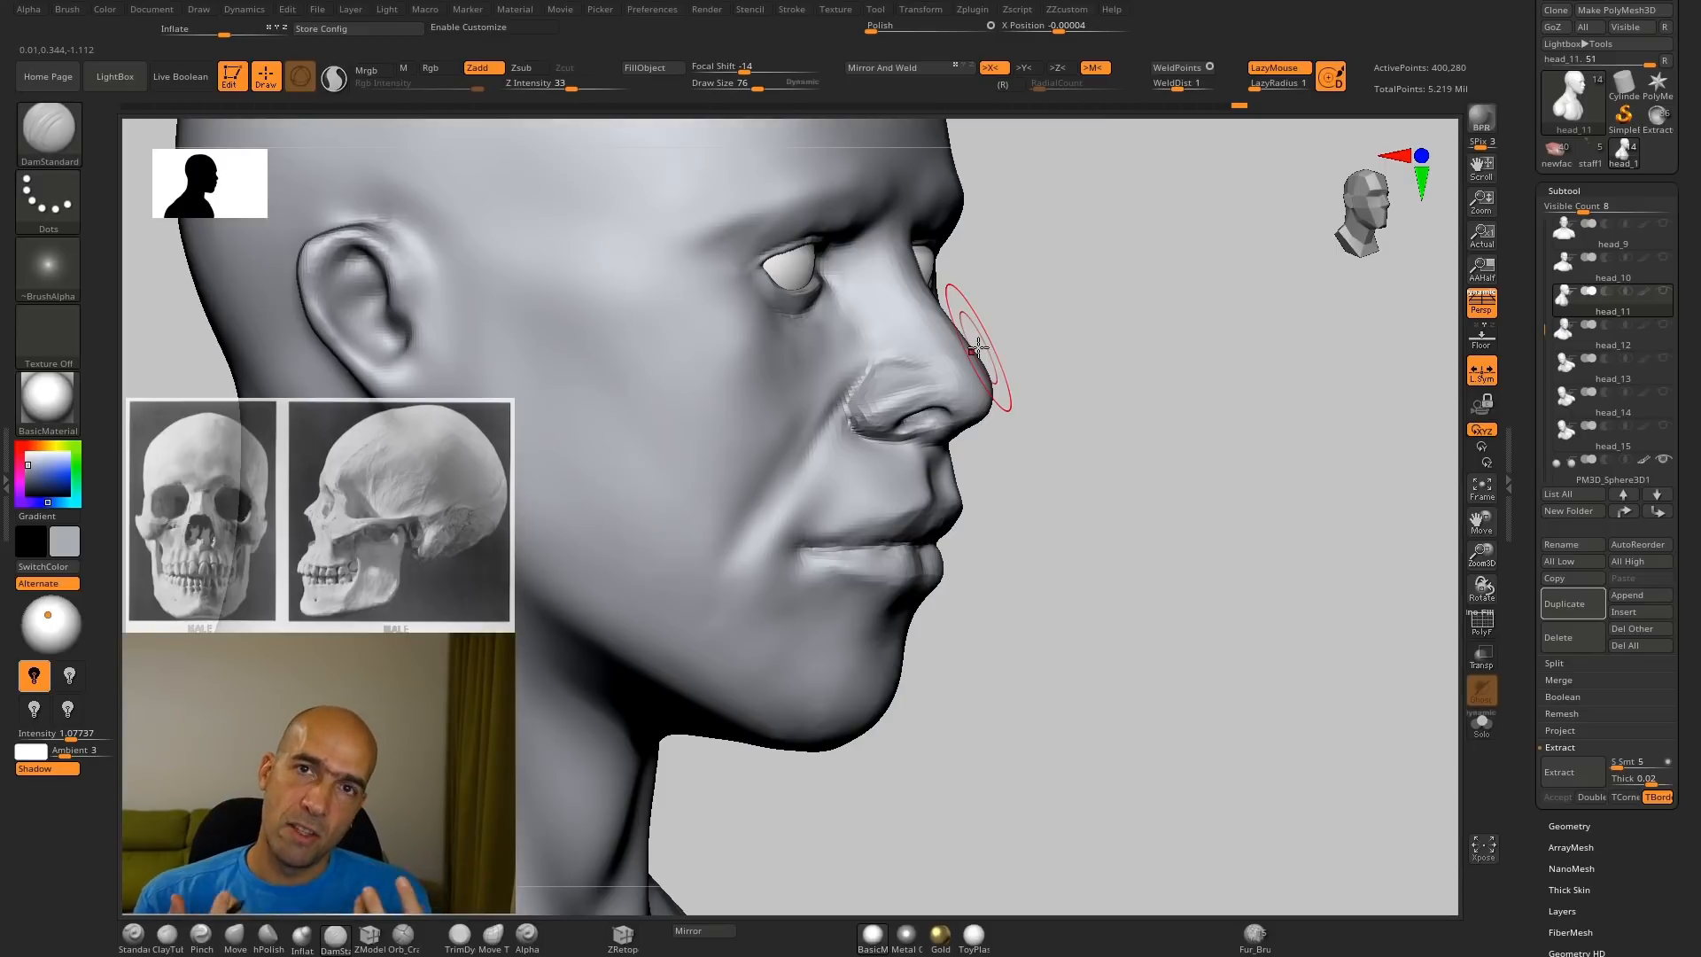
Step: Adjust the nose tip and nostril base in front view with the Move brush
drag(1113, 360, 1228, 505)
key(b)
key(m)
key(v)
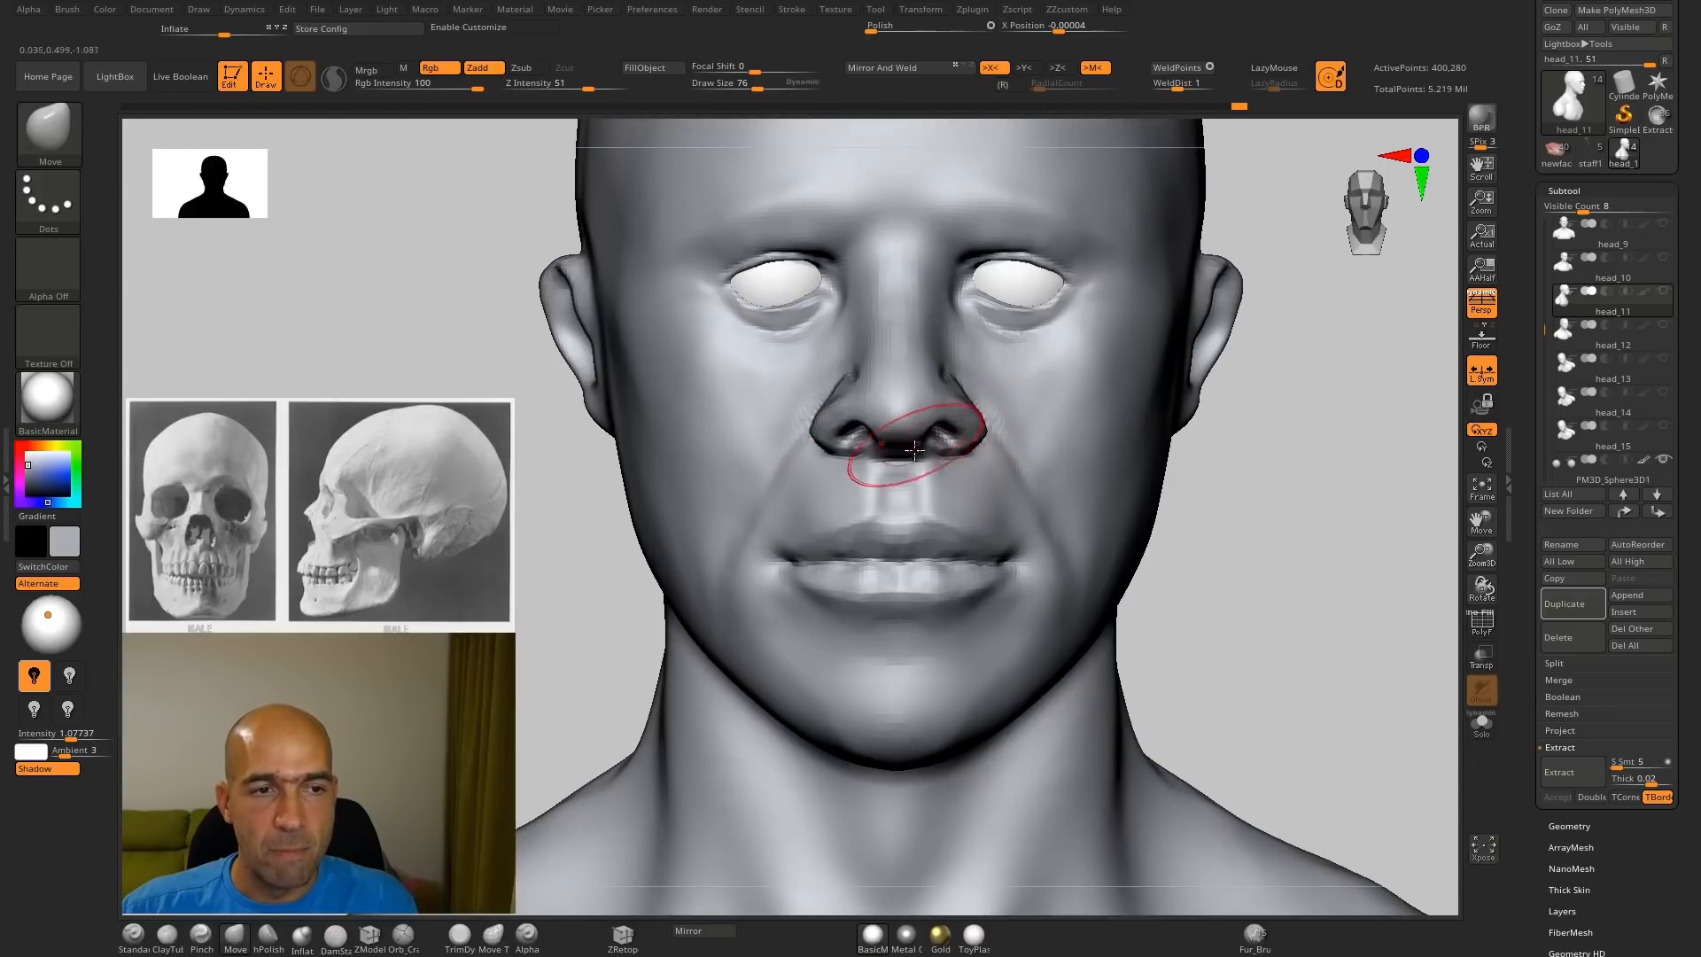
mouse_move(1222, 492)
mouse_down()
mouse_move(1318, 486)
mouse_move(1100, 496)
mouse_move(1188, 520)
mouse_up()
Step: Smooth the cheek and nasolabial fold beside the nostril wing and check the face from the front
key(b)
key(h)
key(p)
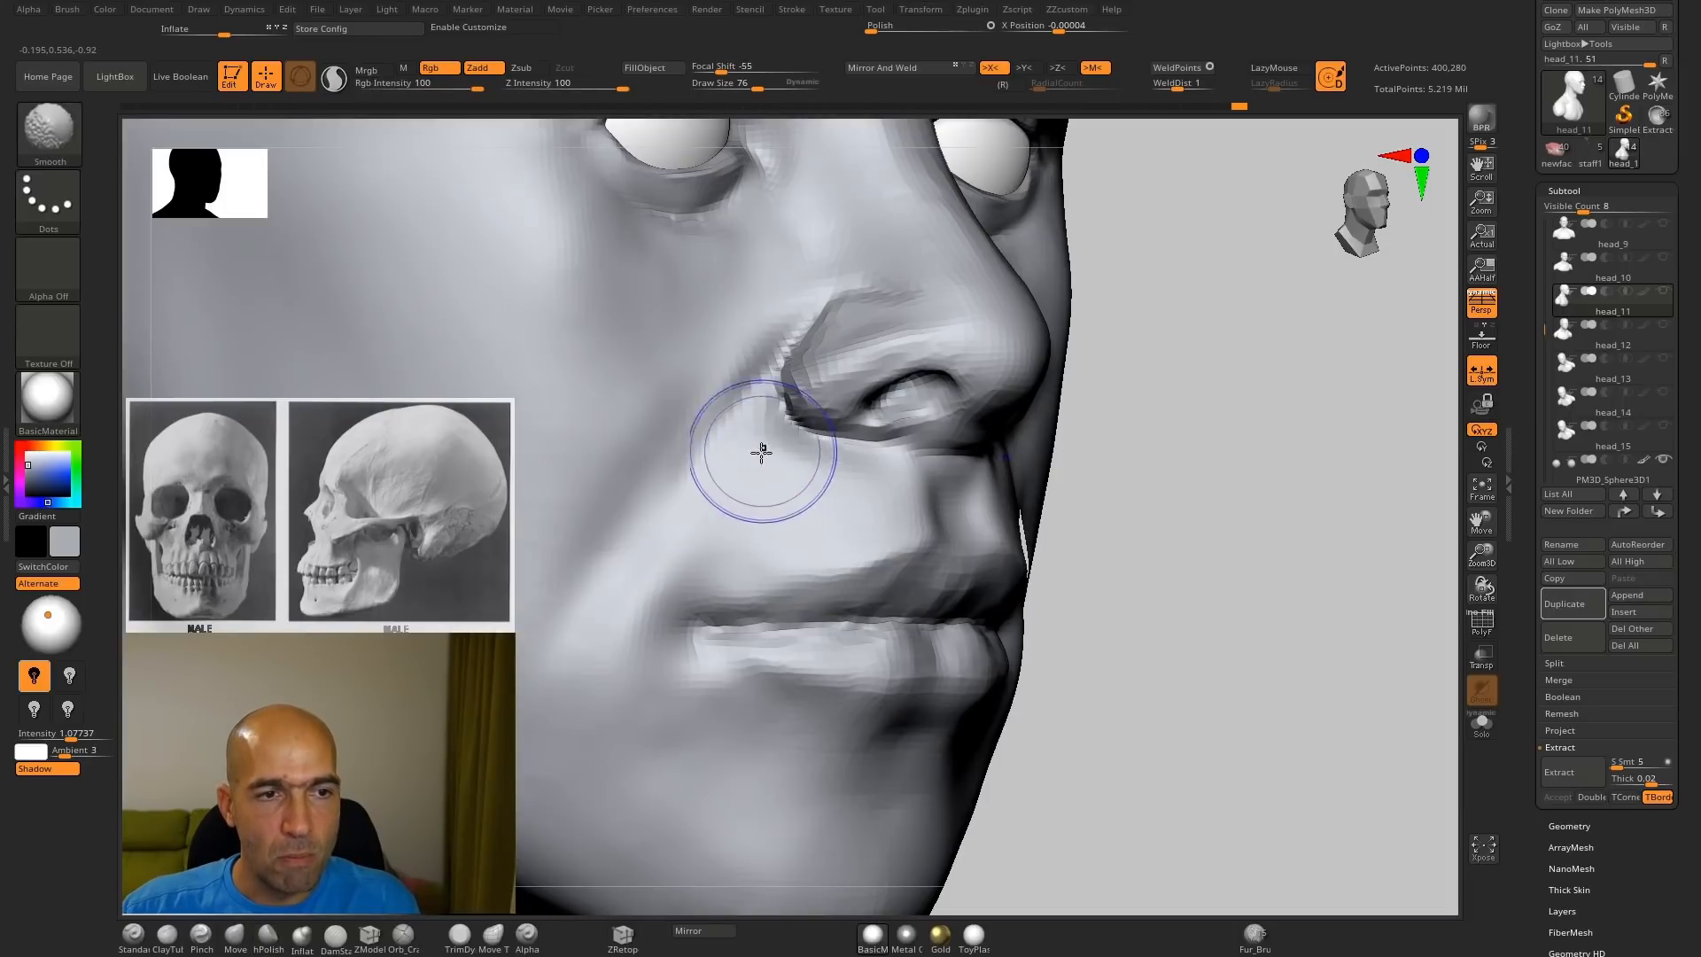
mouse_move(761, 452)
shift+mouse_down()
mouse_move(794, 482)
mouse_move(725, 414)
shift+mouse_up()
shift+drag(759, 344, 754, 430)
alt+drag(1131, 429, 1148, 478)
mouse_move(1101, 364)
mouse_down()
mouse_move(1122, 387)
mouse_move(1189, 380)
mouse_move(1168, 379)
mouse_up()
key(b)
key(d)
key(s)
alt+drag(1372, 521, 1301, 602)
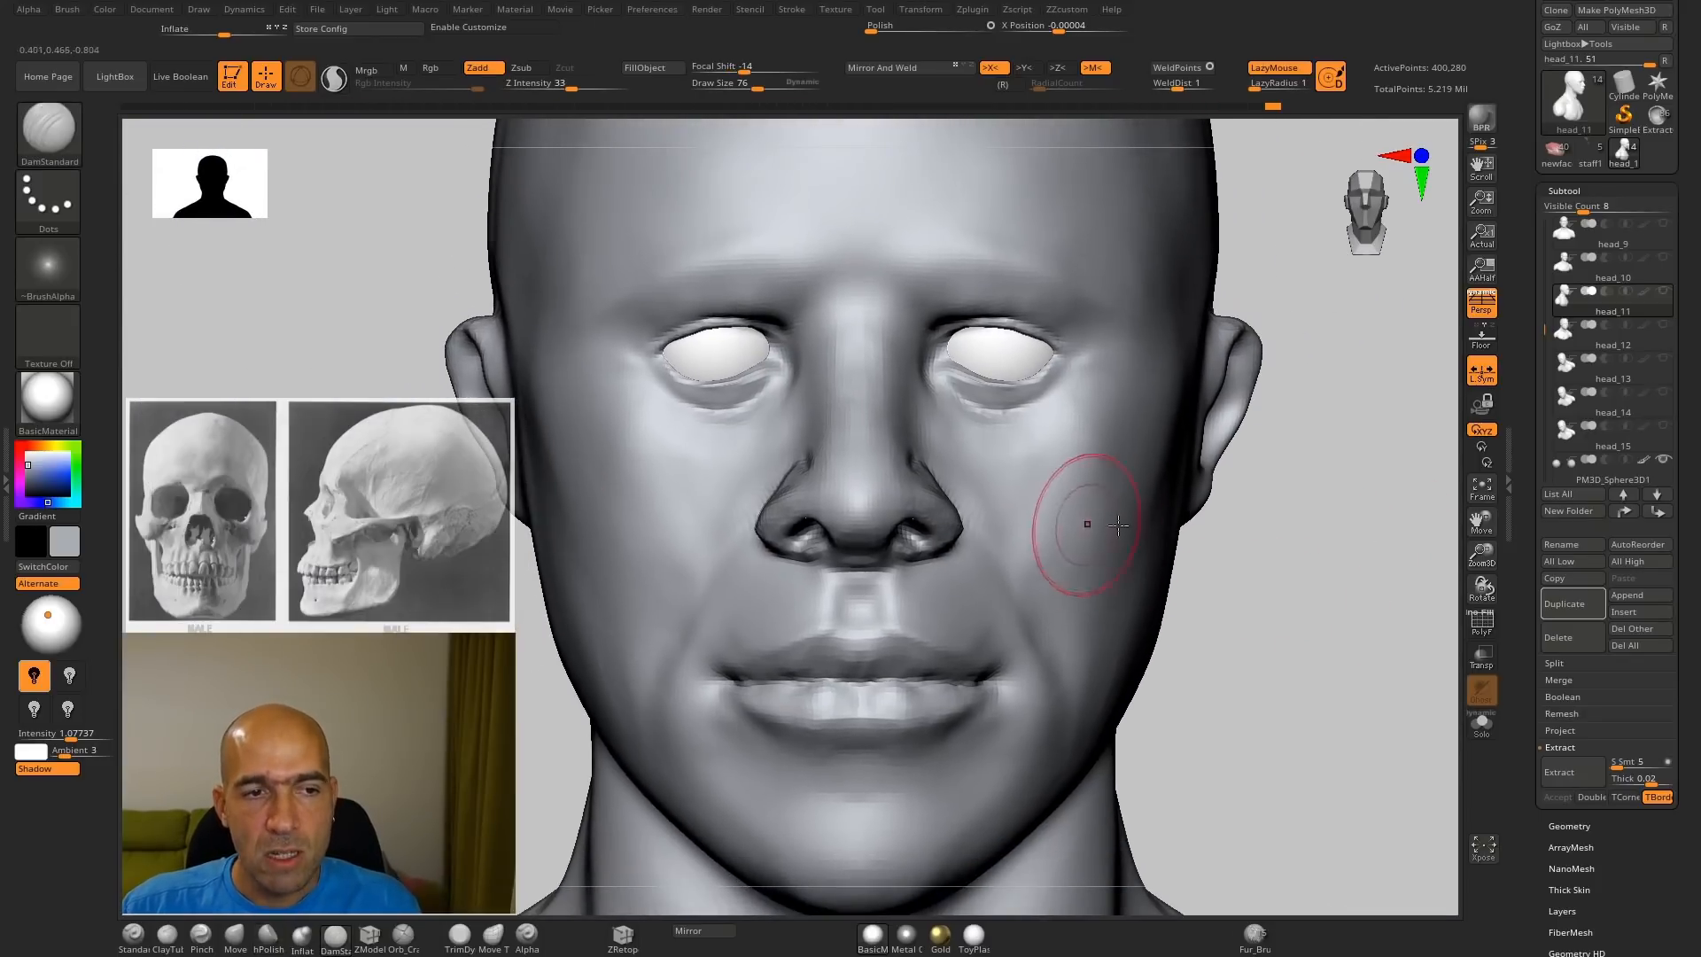
mouse_move(1291, 676)
mouse_down()
mouse_move(1253, 638)
mouse_move(1223, 649)
mouse_move(1212, 681)
mouse_move(1105, 623)
mouse_move(1122, 614)
mouse_up()
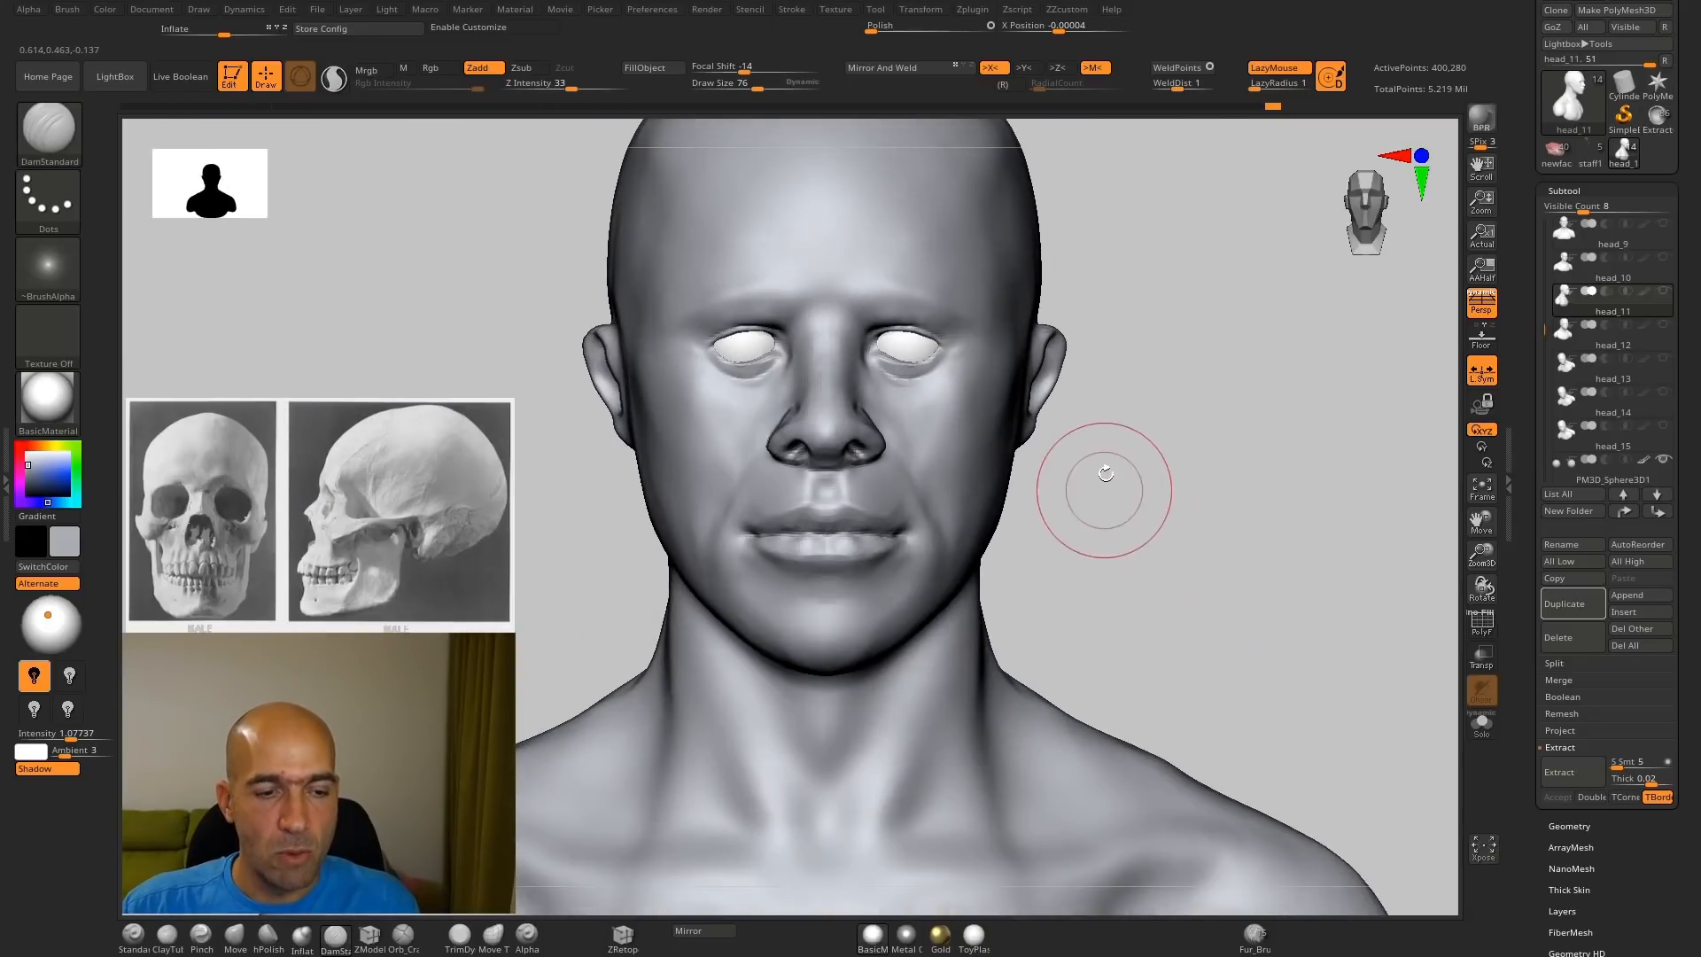
Step: Sculpt the brow area above the eyes with the Standard brush at draw size 76
mouse_move(1204, 440)
mouse_down()
mouse_move(1256, 487)
mouse_move(1129, 576)
mouse_move(1268, 520)
mouse_move(1271, 495)
mouse_move(1242, 505)
mouse_move(1226, 520)
mouse_move(1293, 521)
mouse_move(1052, 532)
mouse_move(1120, 550)
mouse_move(1021, 549)
mouse_move(1071, 520)
mouse_move(957, 482)
mouse_move(1079, 513)
mouse_move(1190, 570)
mouse_up()
key(b)
key(s)
key(t)
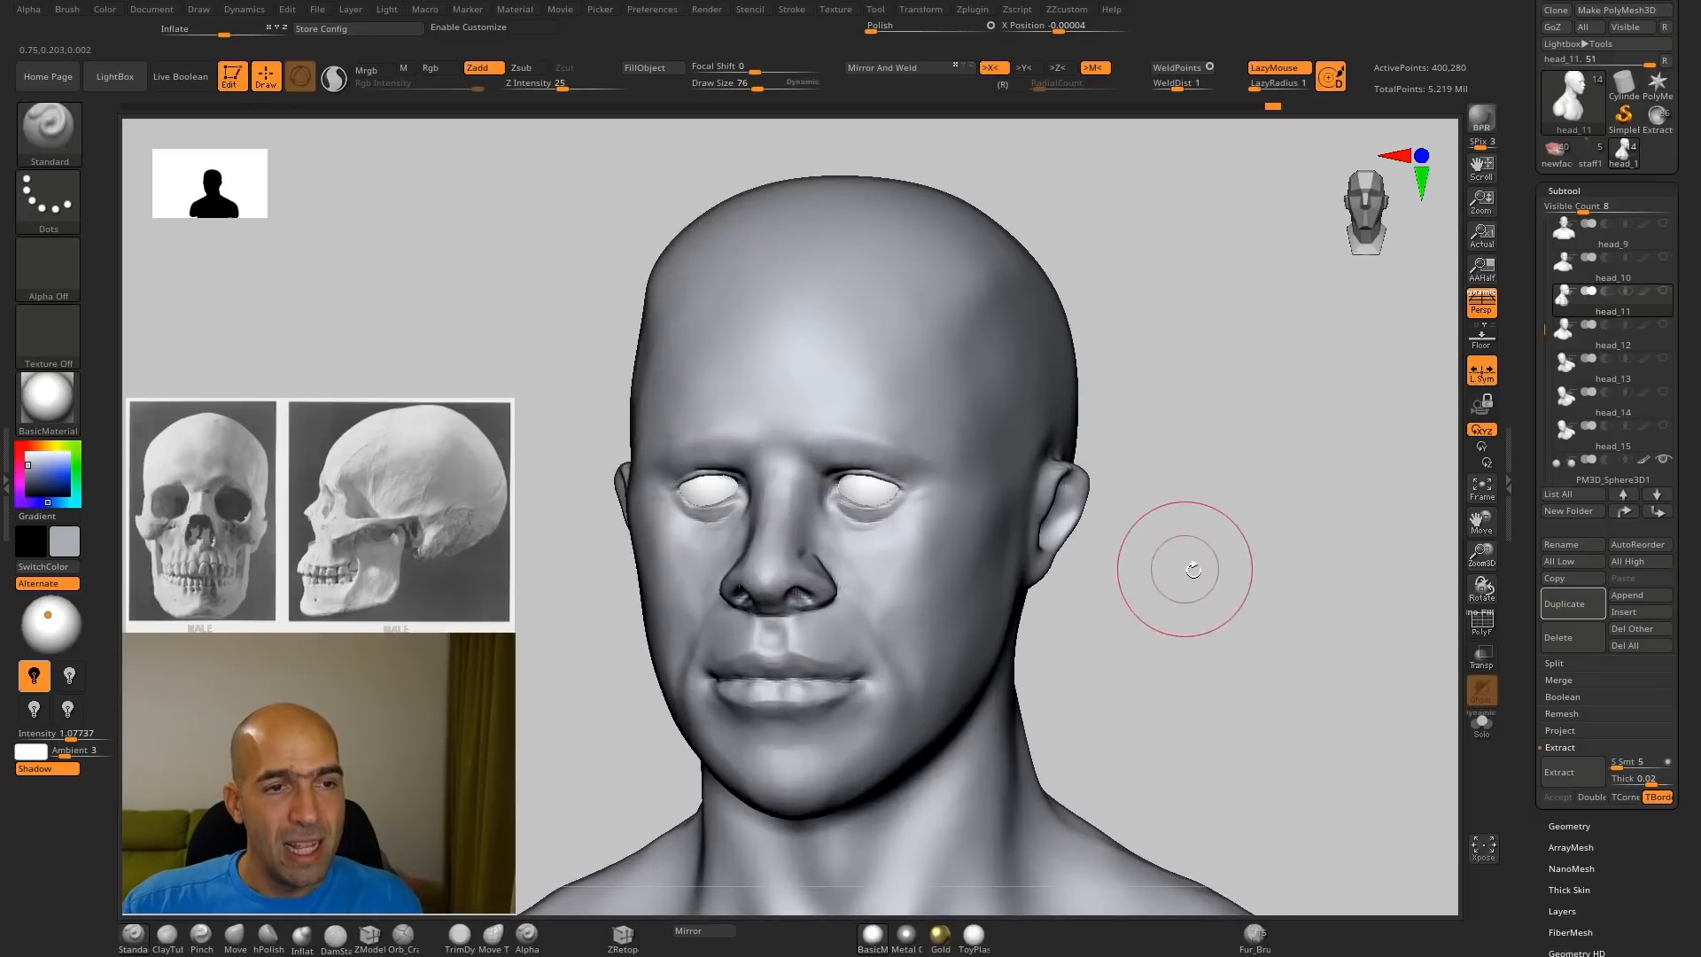
drag(928, 449, 867, 445)
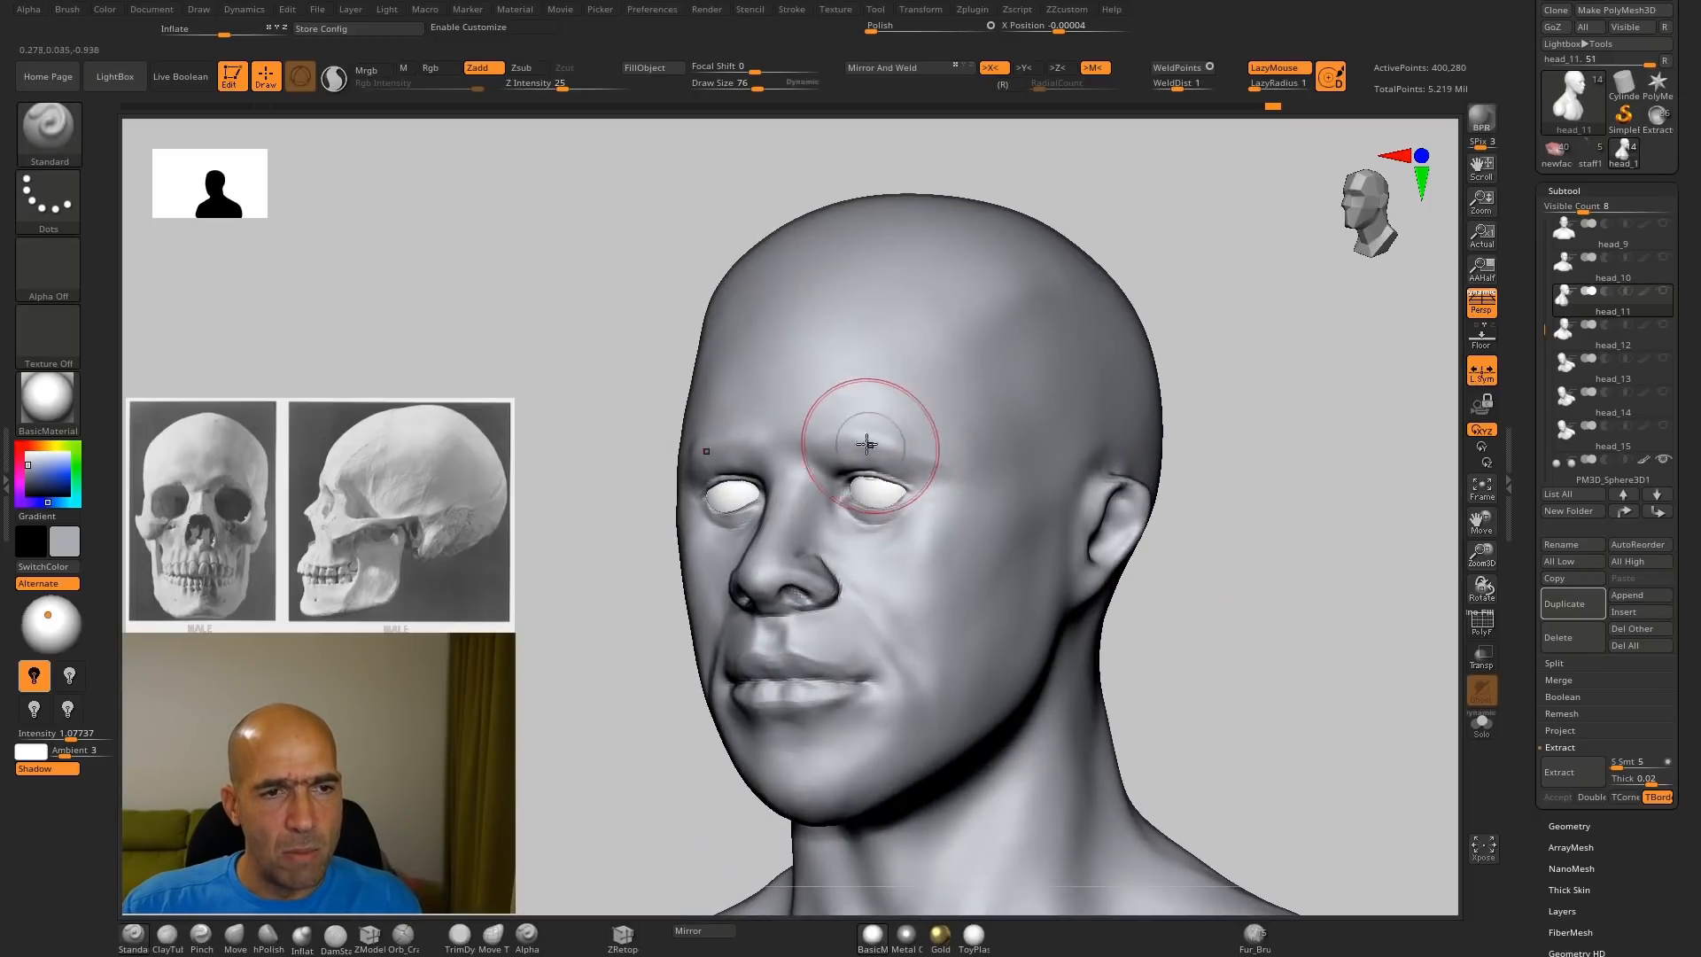
drag(1214, 368, 930, 437)
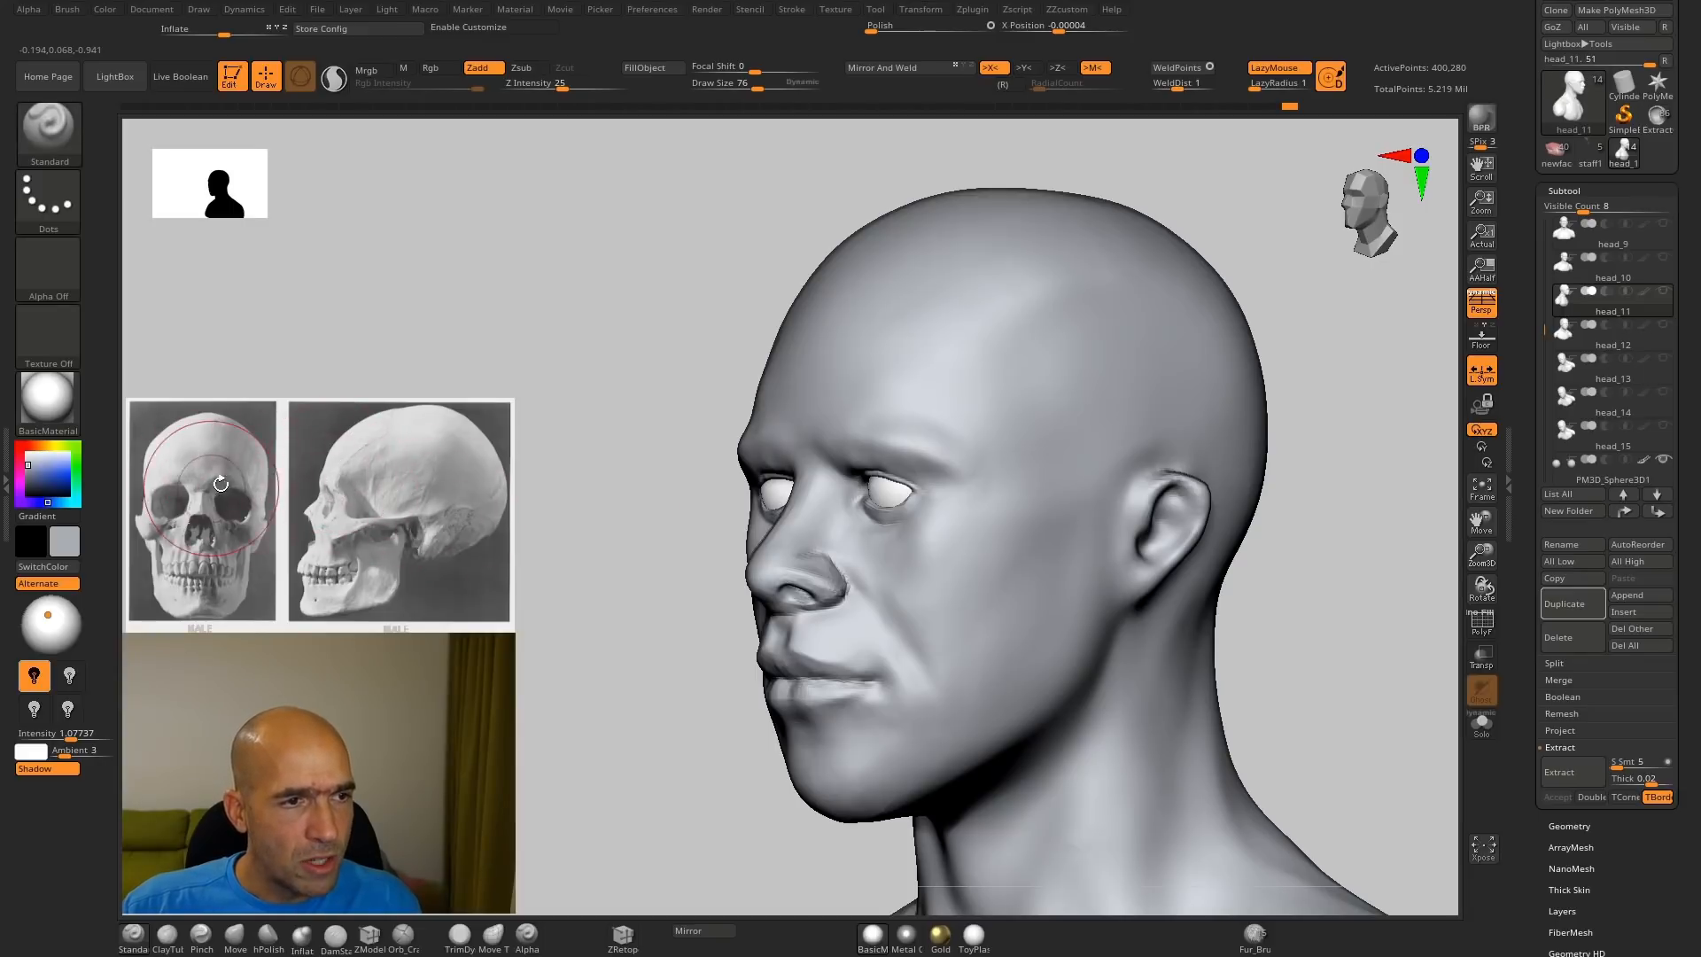
Step: Build up the inner brow ridges on the lower forehead with the ClayTubes brush at draw size 76
drag(659, 404, 824, 412)
key(b)
key(c)
key(t)
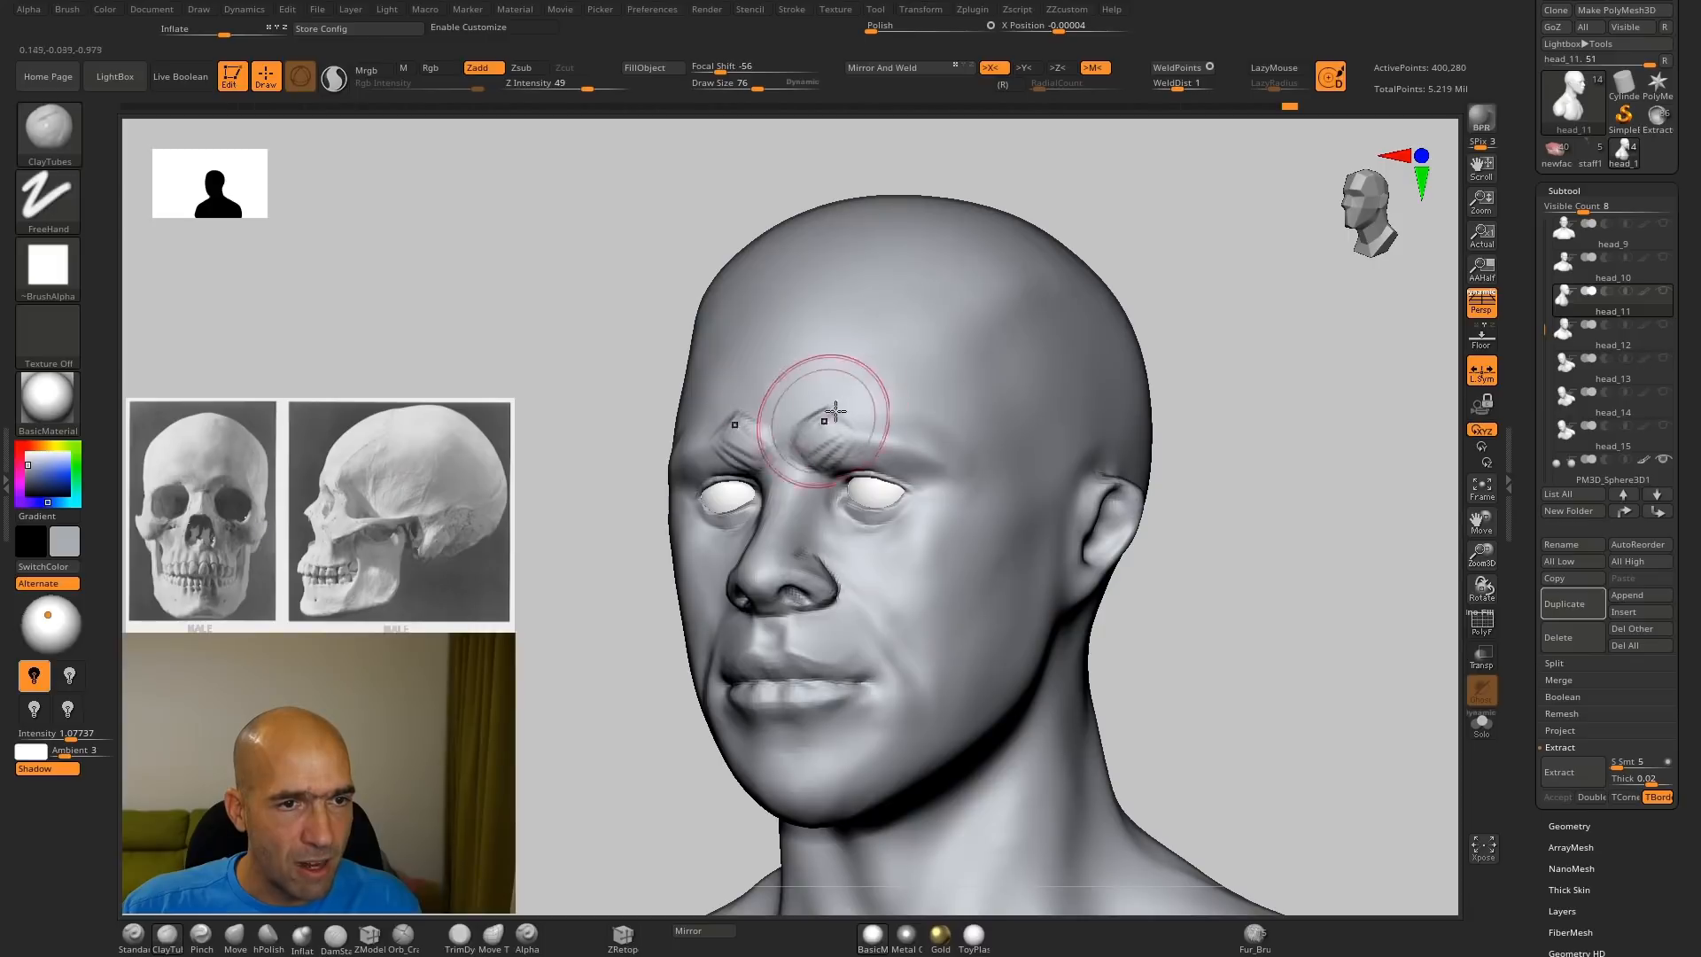
shift+drag(1199, 346, 1276, 338)
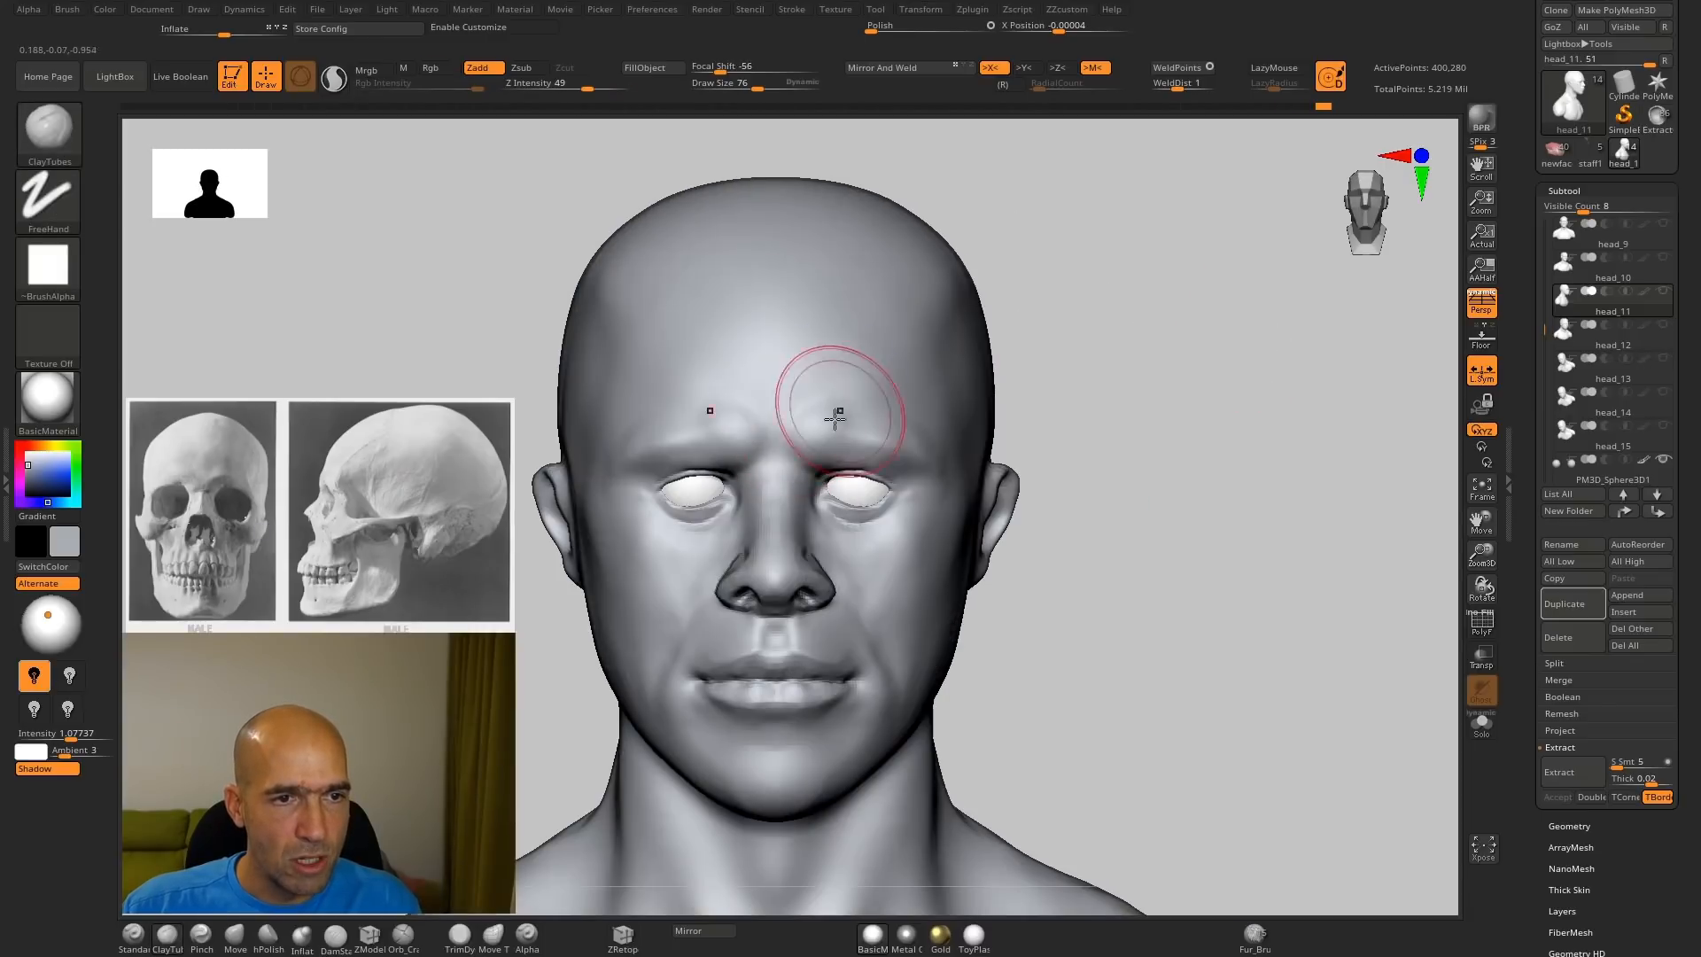
mouse_move(1067, 342)
alt+mouse_down()
mouse_move(1211, 402)
mouse_move(1230, 380)
mouse_move(1214, 412)
alt+mouse_up()
Step: Refine the inner brow ridges and the transition into the nose bridge with the Standard brush
key(b)
key(s)
key(t)
mouse_move(820, 443)
alt+mouse_down()
mouse_move(784, 483)
mouse_move(789, 500)
mouse_move(796, 447)
mouse_move(813, 520)
mouse_move(823, 503)
mouse_move(816, 543)
alt+mouse_up()
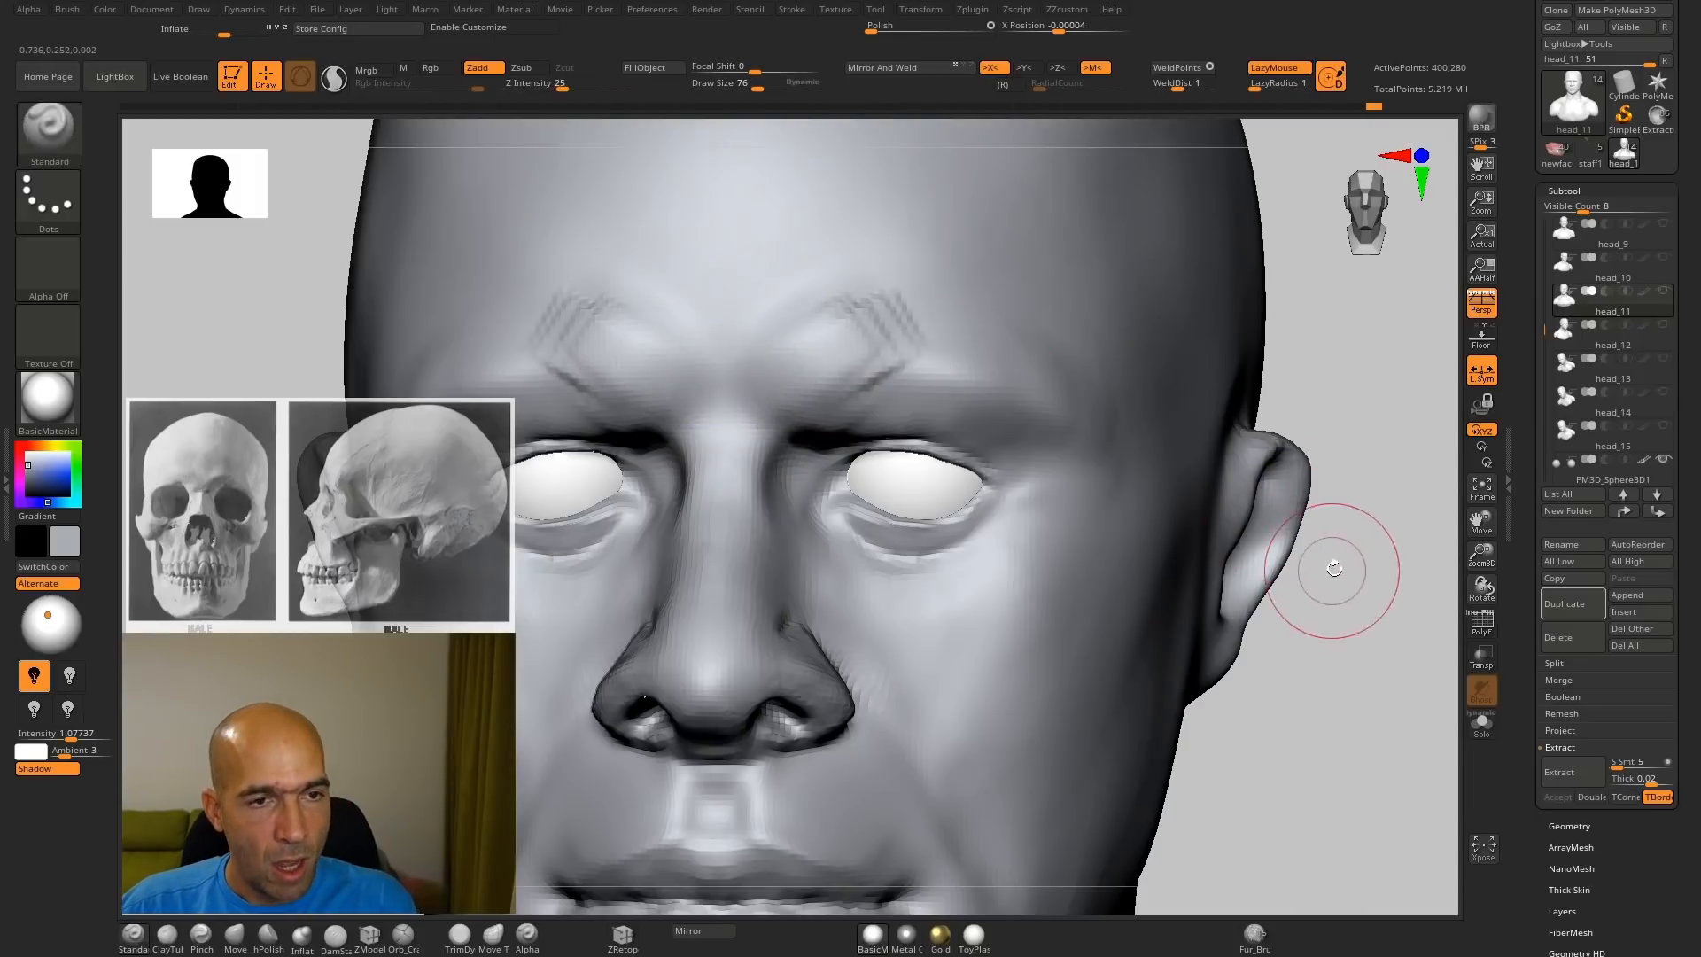
Step: Define the root of the nose between the brows with the DamStandard brush
shift+drag(1334, 568, 1262, 557)
key(b)
key(d)
key(s)
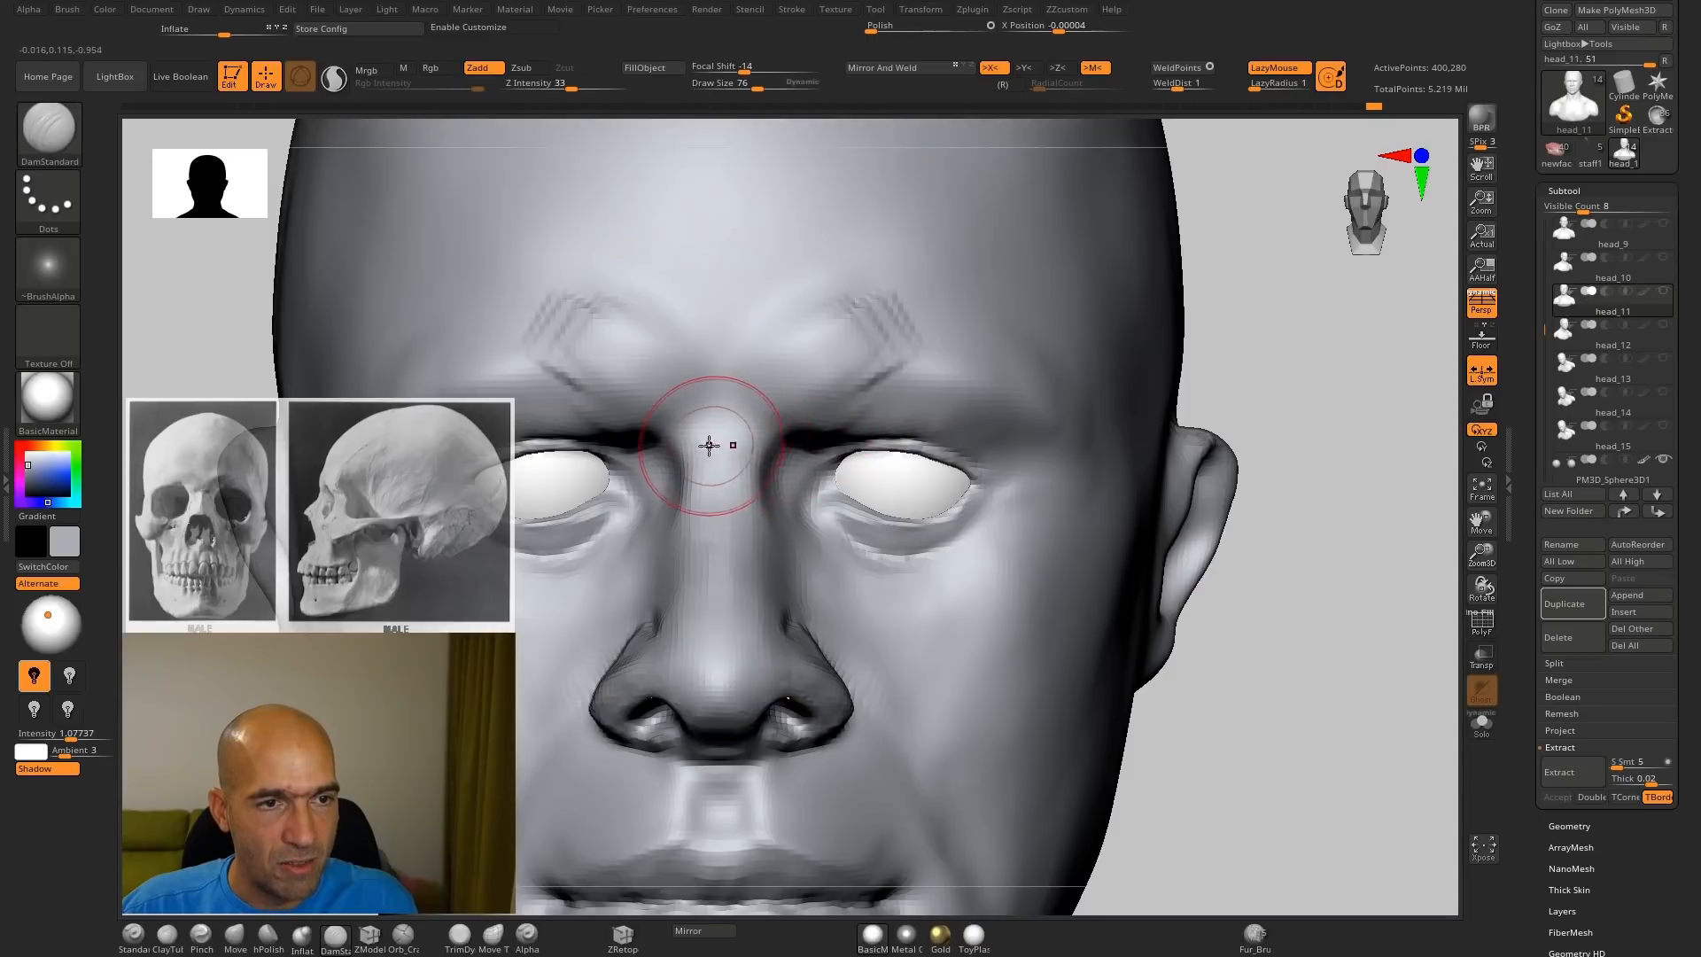
mouse_move(1234, 384)
alt+mouse_down()
mouse_move(585, 501)
mouse_move(721, 449)
alt+mouse_up()
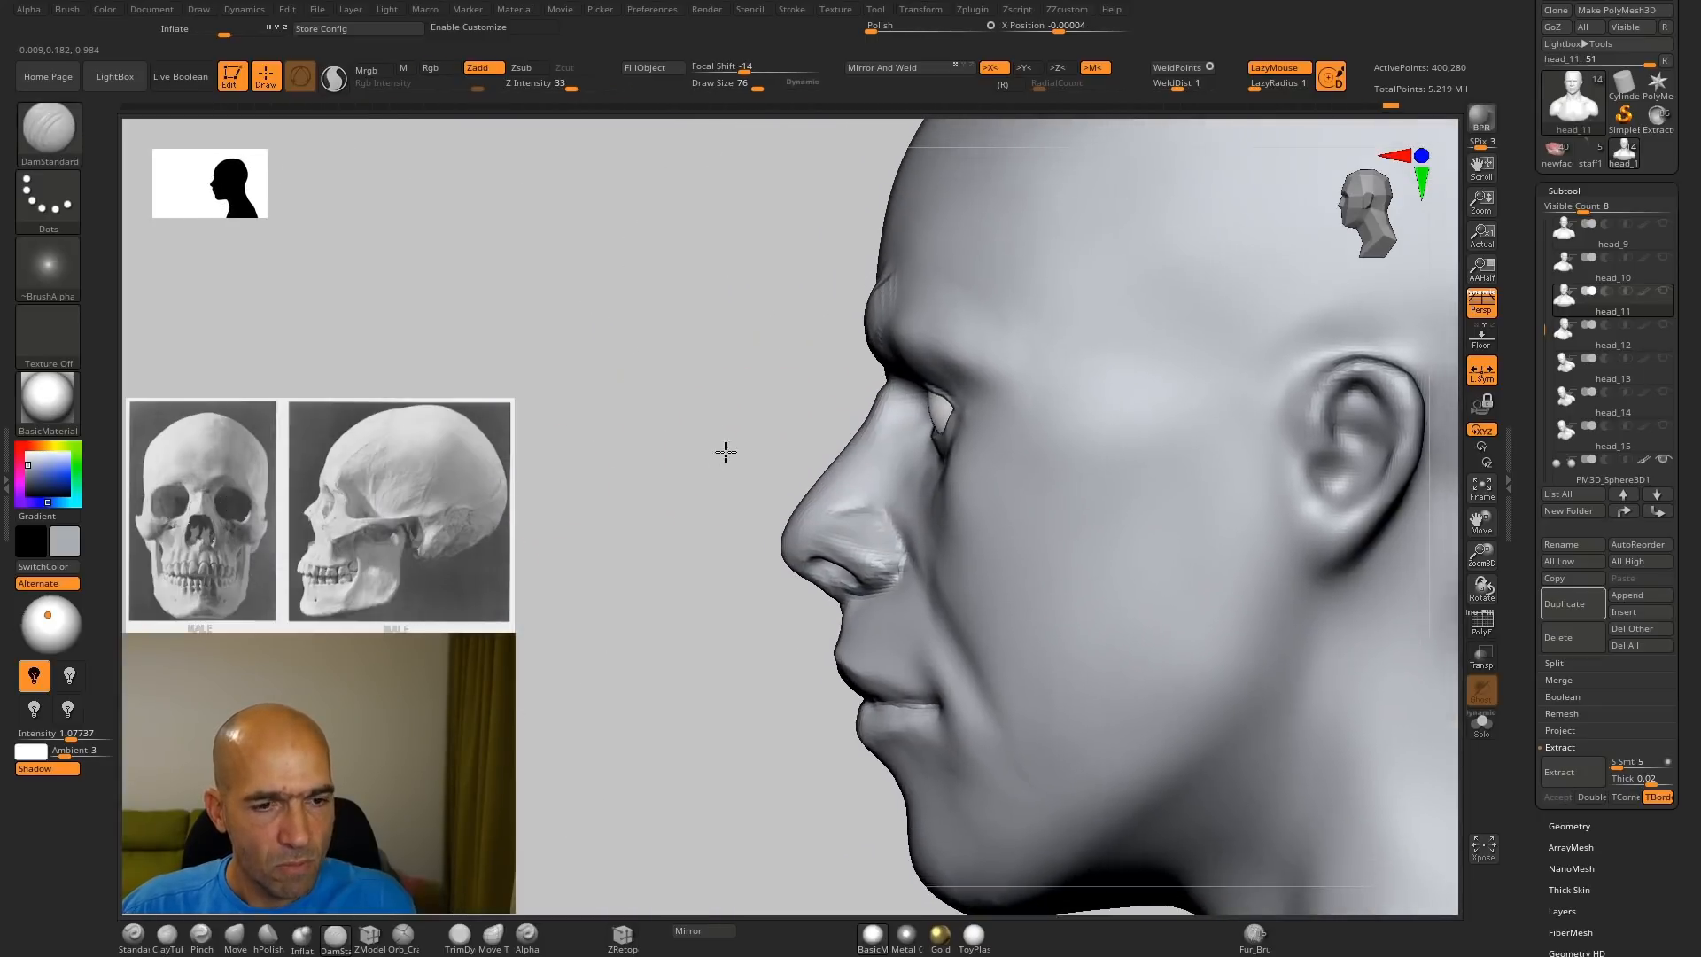
Step: Adjust the nose and mouth profile in side view with the Move brush at draw size 88
key(b)
key(m)
key(v)
mouse_move(816, 531)
mouse_down()
mouse_move(809, 596)
mouse_move(786, 532)
mouse_move(809, 588)
mouse_up()
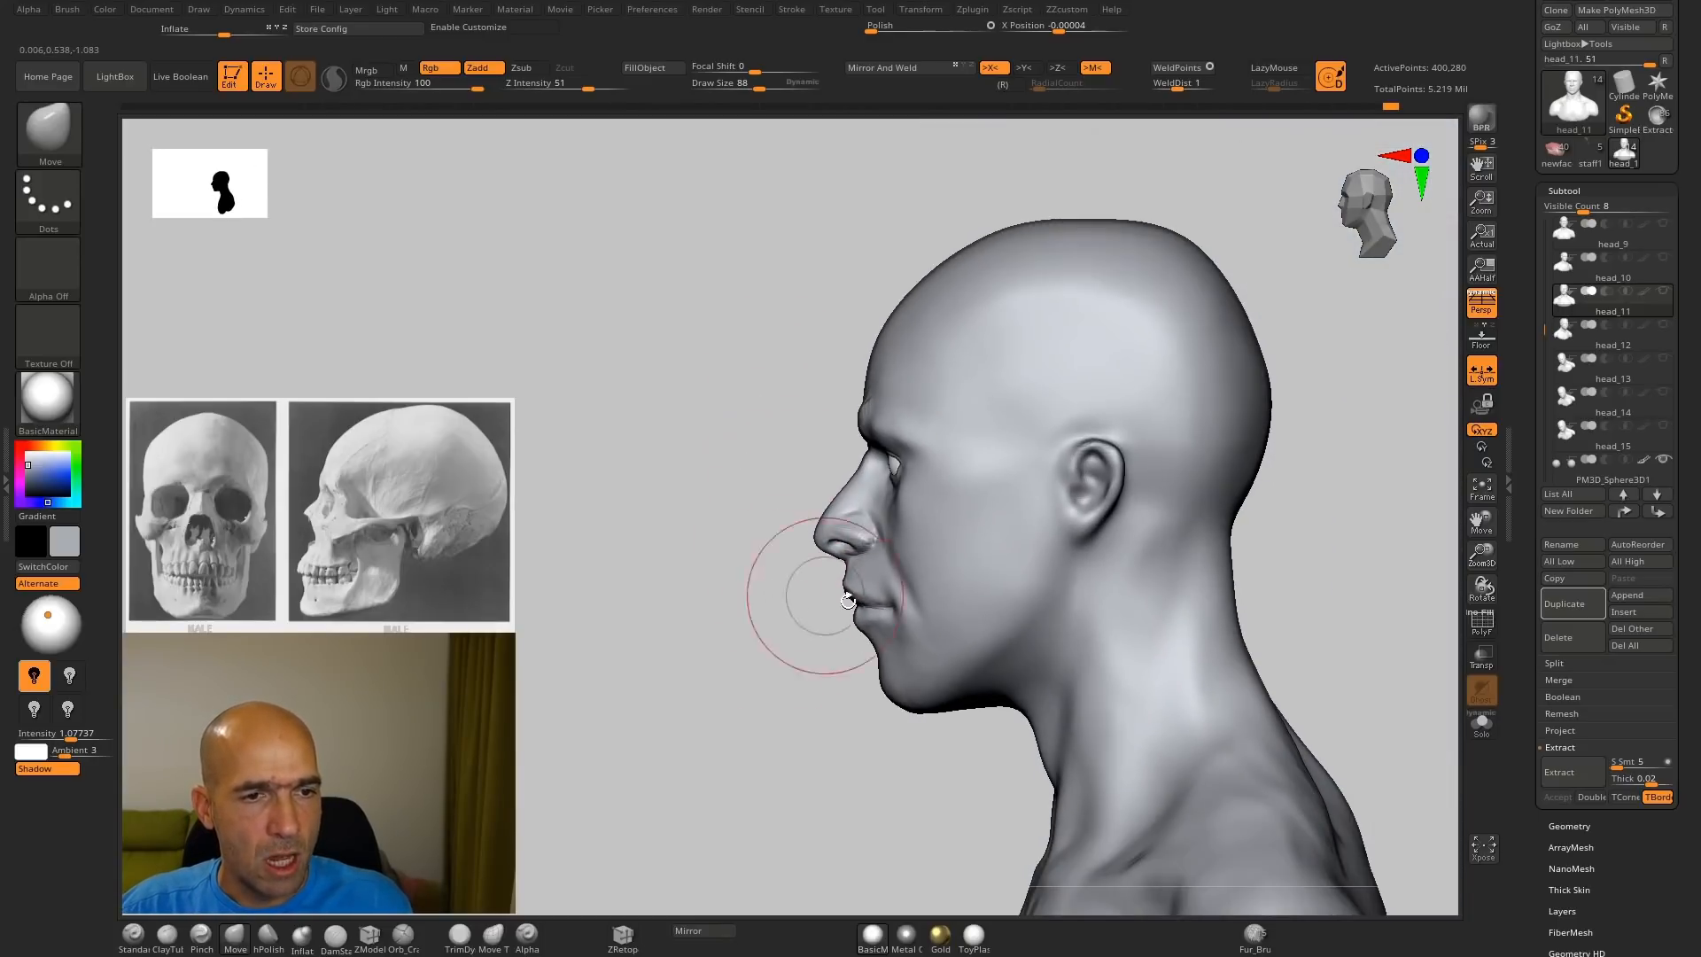
alt+drag(880, 666, 778, 600)
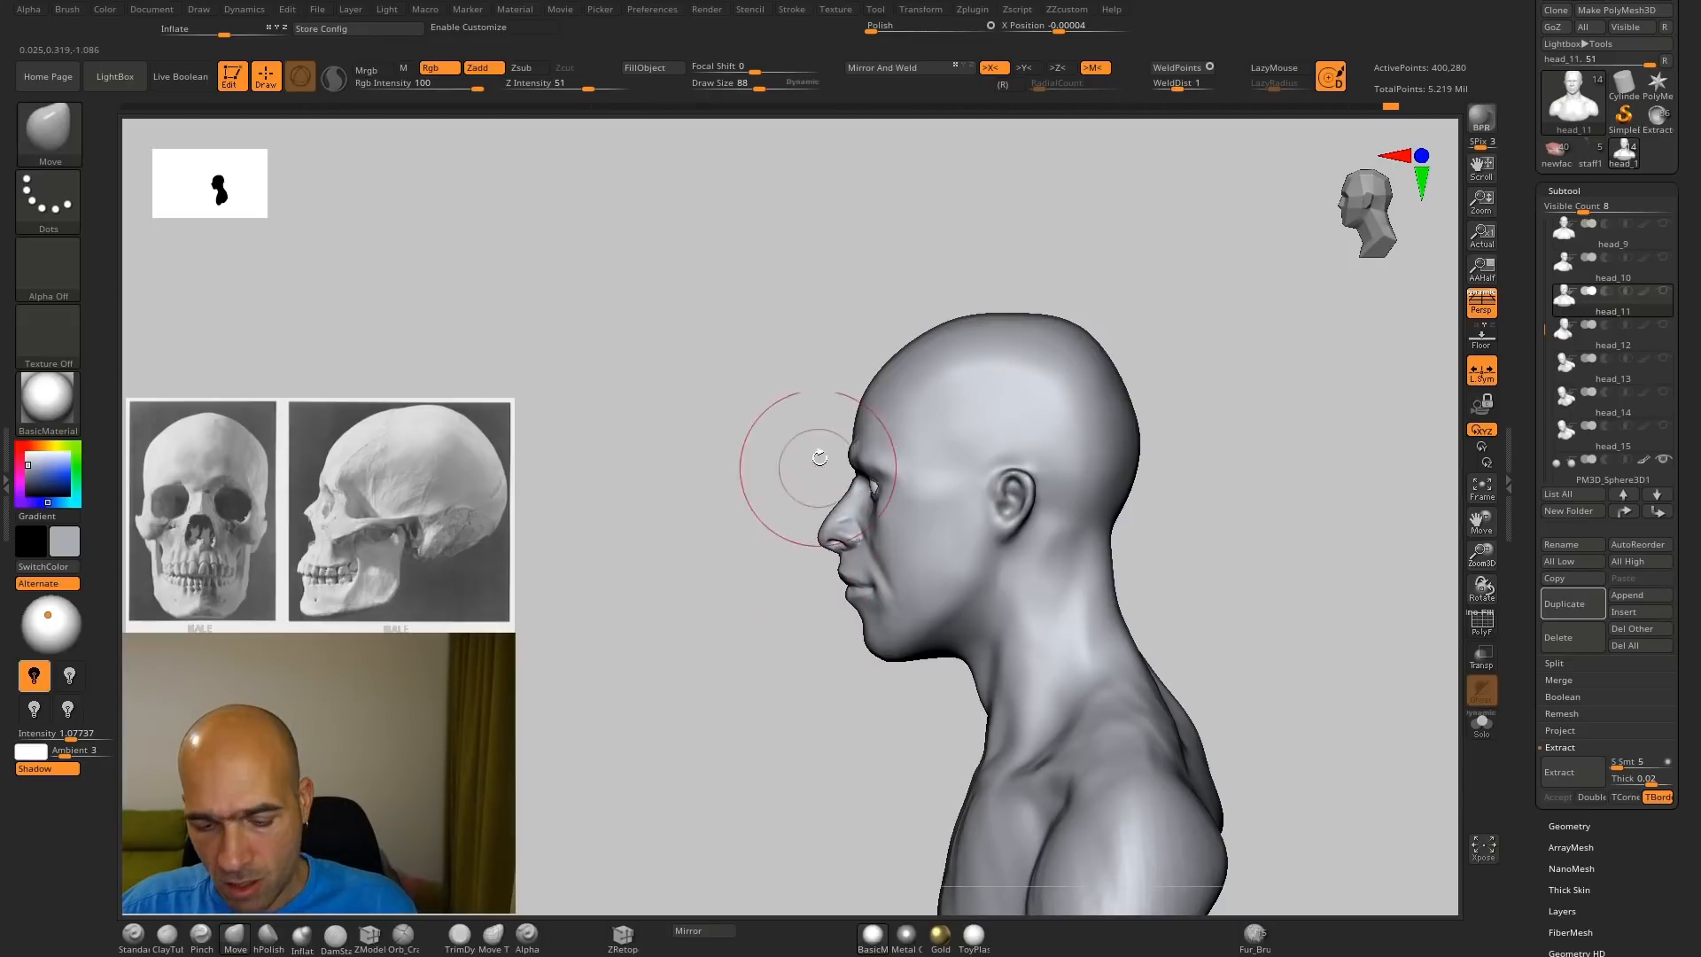
Step: Reshape the lower face and jaw profile with the Move brush at draw size 120
key(bracketright)
key(bracketright)
key(bracketright)
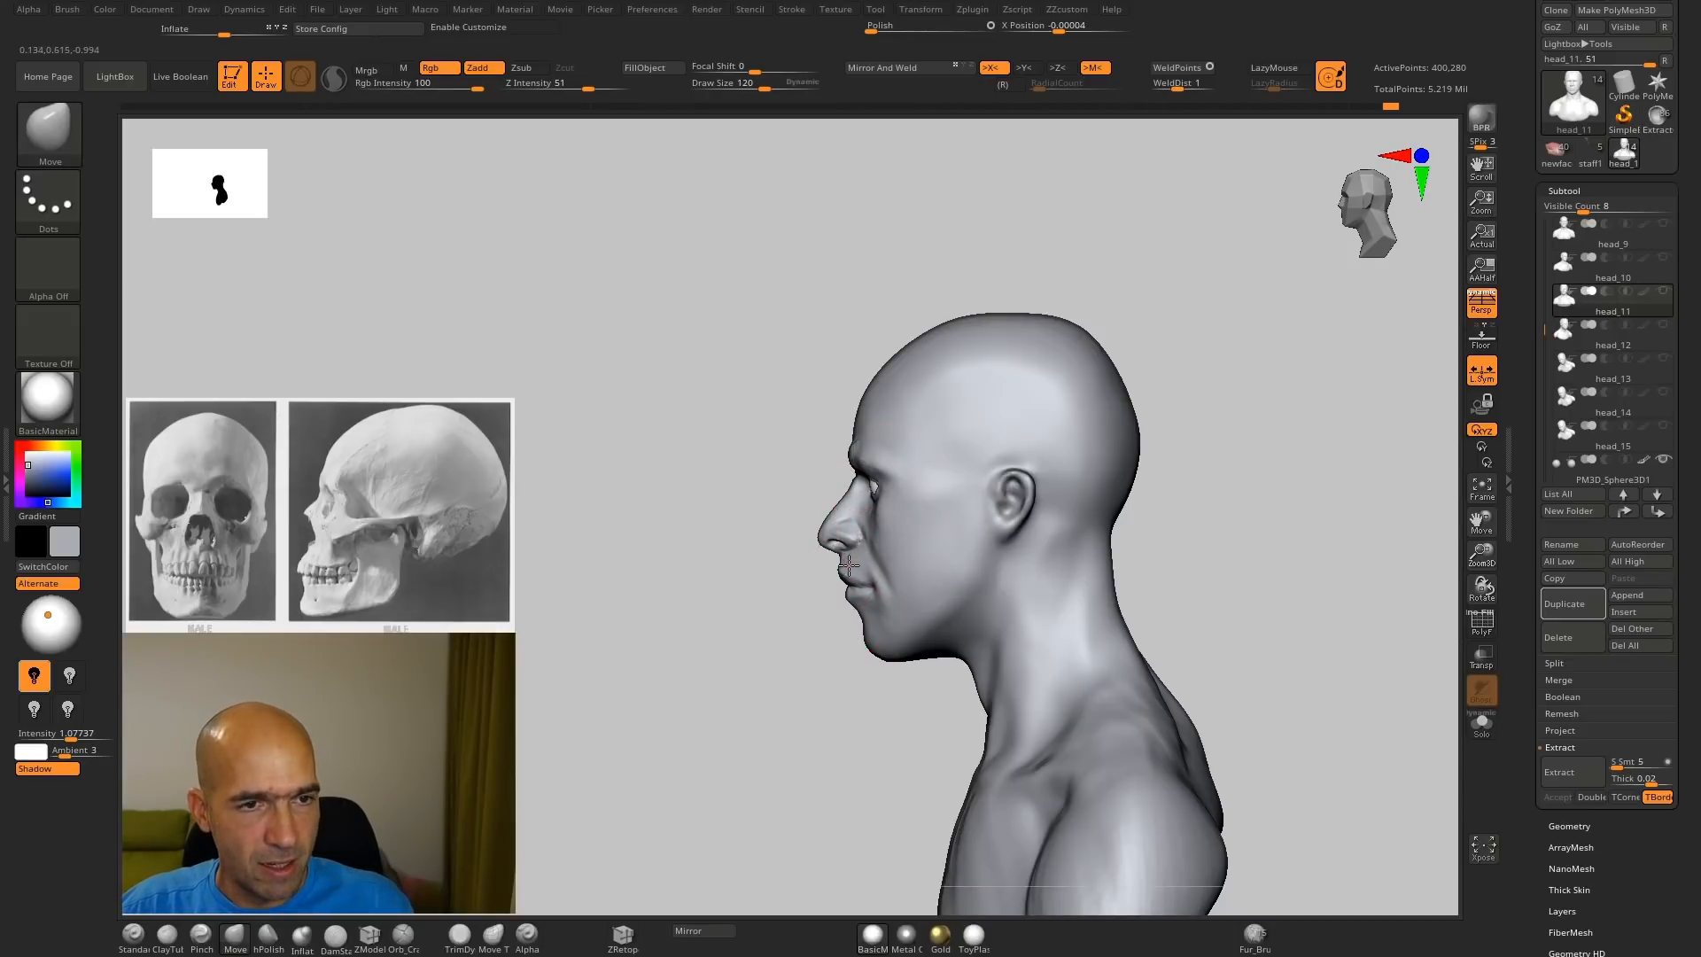
alt+drag(838, 652, 910, 685)
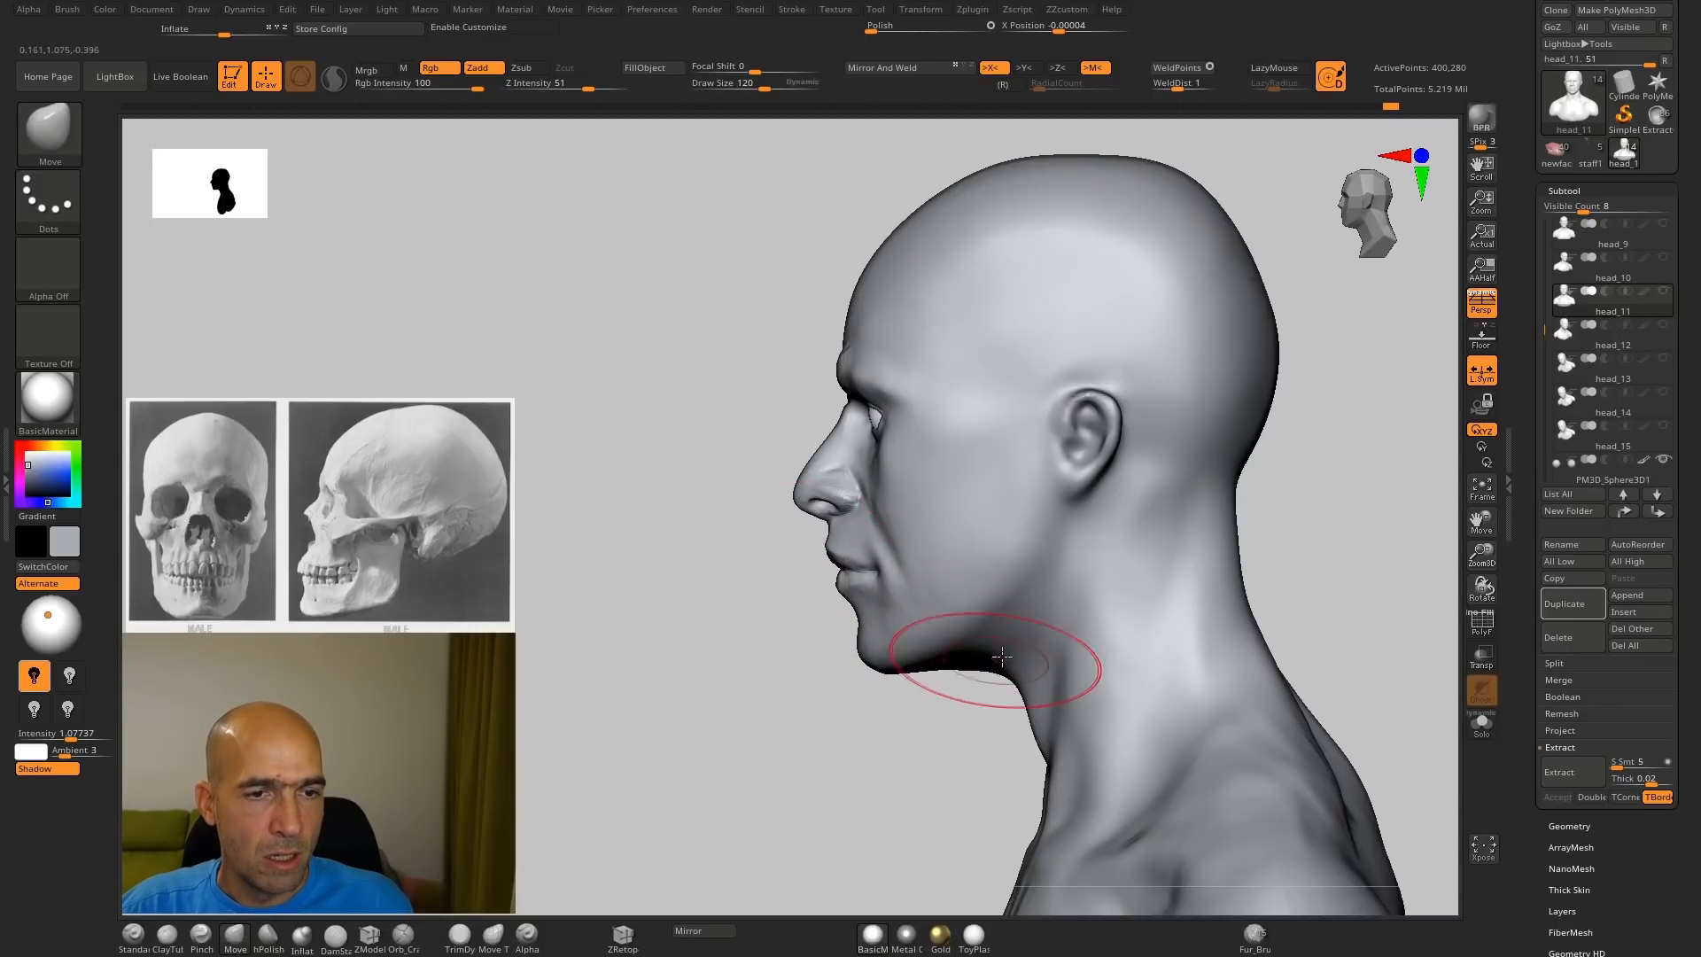
mouse_move(891, 714)
mouse_down()
mouse_move(1143, 595)
mouse_move(1128, 581)
mouse_move(1173, 597)
mouse_up()
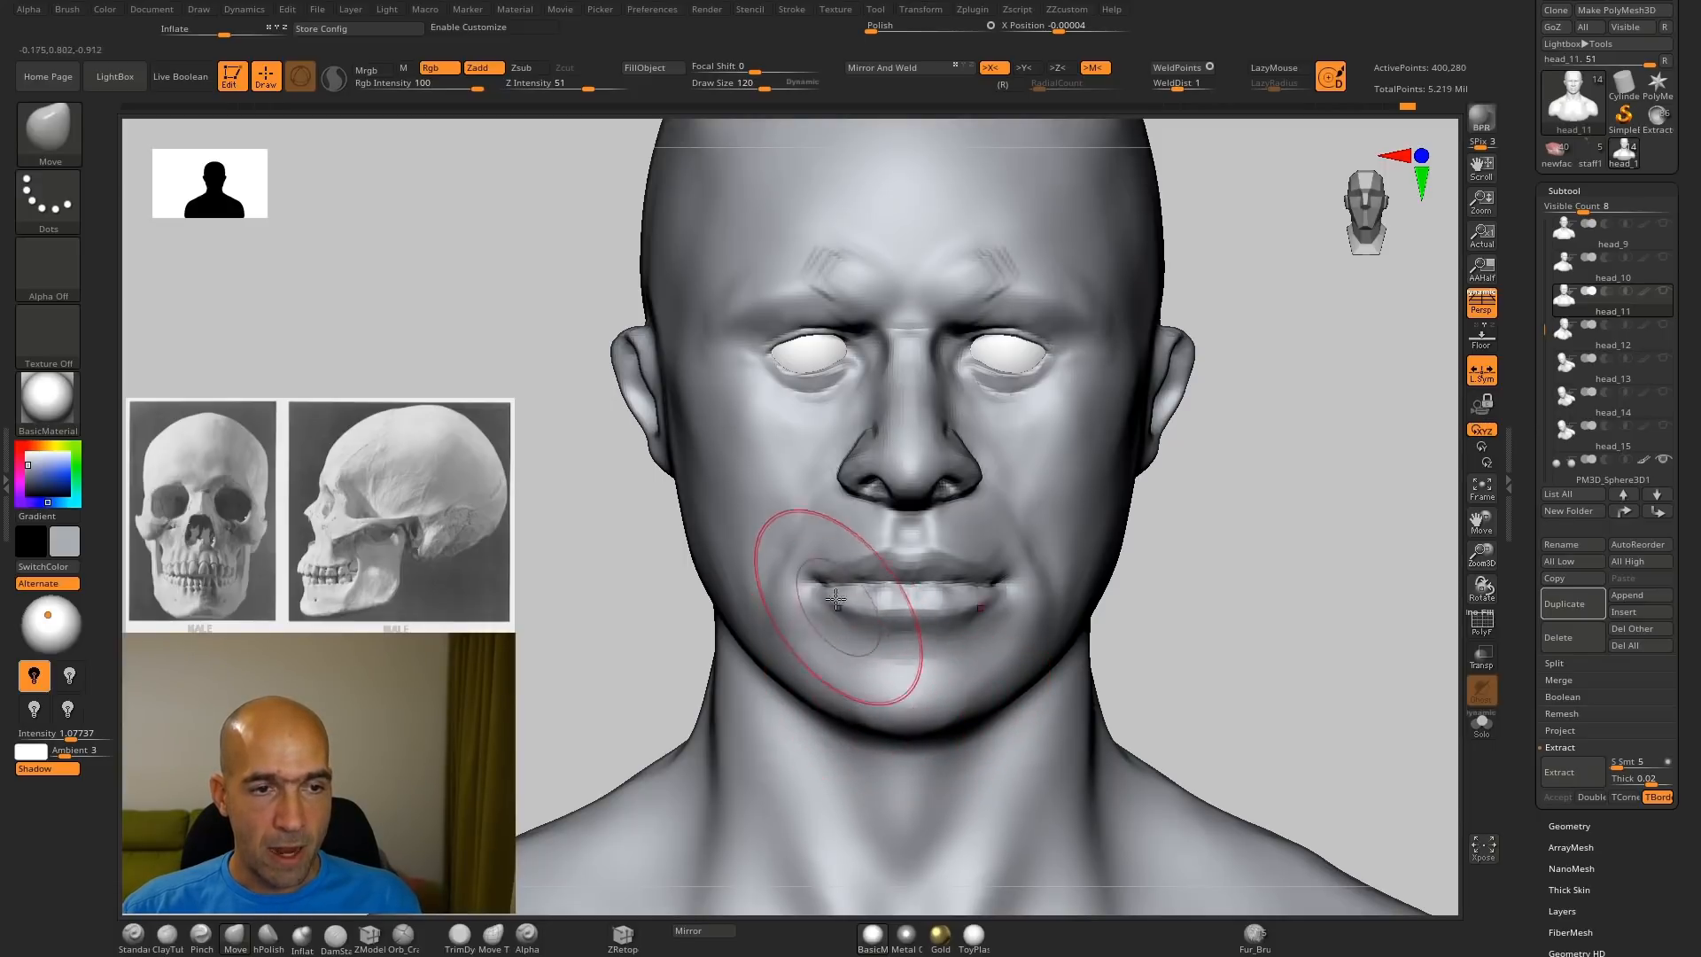
Step: Refine the jaw and lower-face contour in front and three-quarter views with the Move brush at draw size 104
mouse_move(1178, 532)
mouse_down()
mouse_move(1194, 551)
mouse_move(1152, 562)
mouse_up()
drag(1267, 584, 1143, 581)
shift+drag(658, 668, 744, 668)
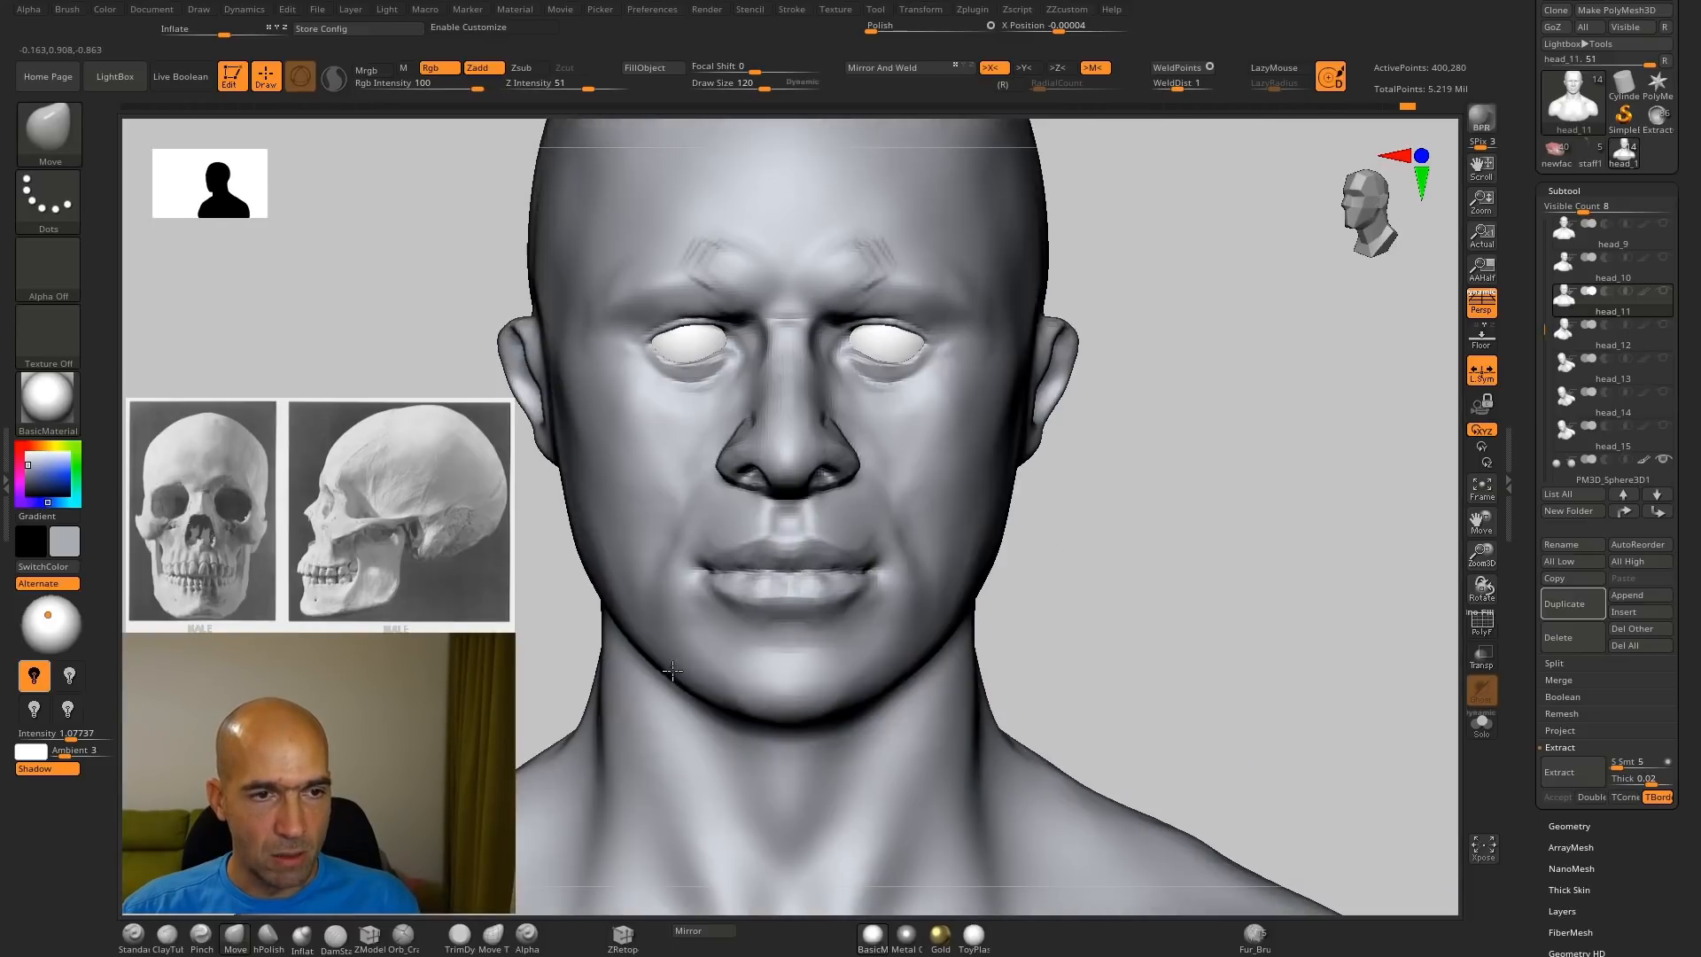
mouse_move(1146, 556)
alt+mouse_down()
mouse_move(1163, 540)
mouse_move(1235, 562)
mouse_move(1226, 612)
mouse_move(1267, 567)
mouse_move(1152, 606)
alt+mouse_up()
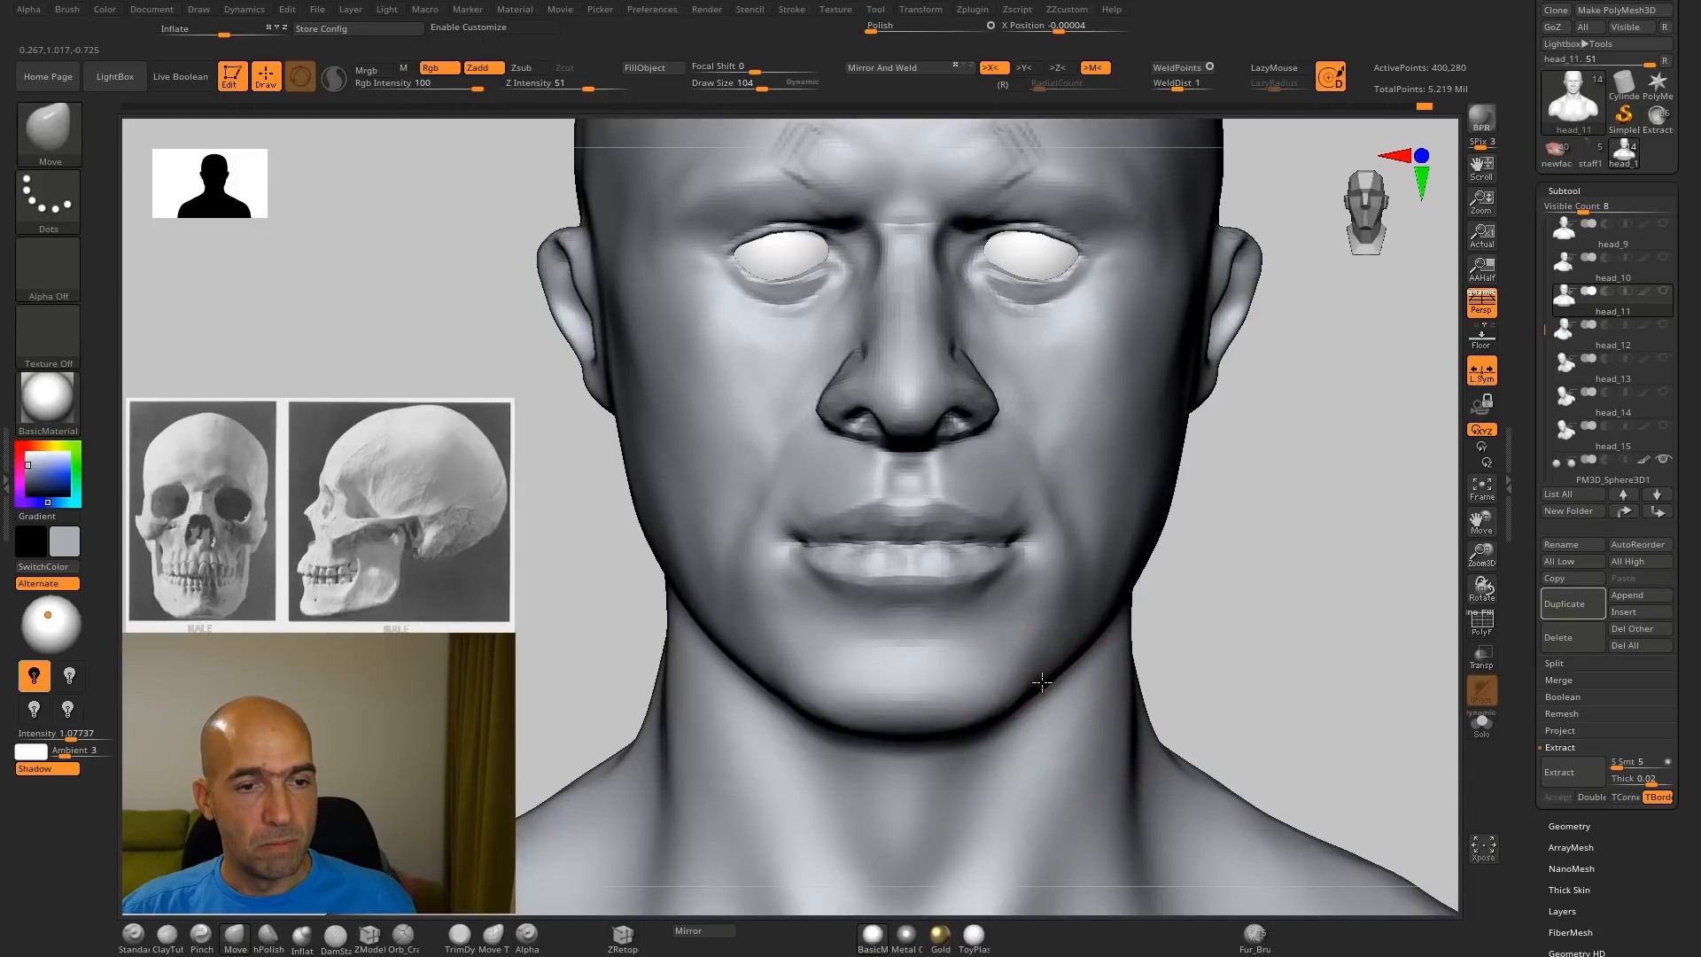
key(f)
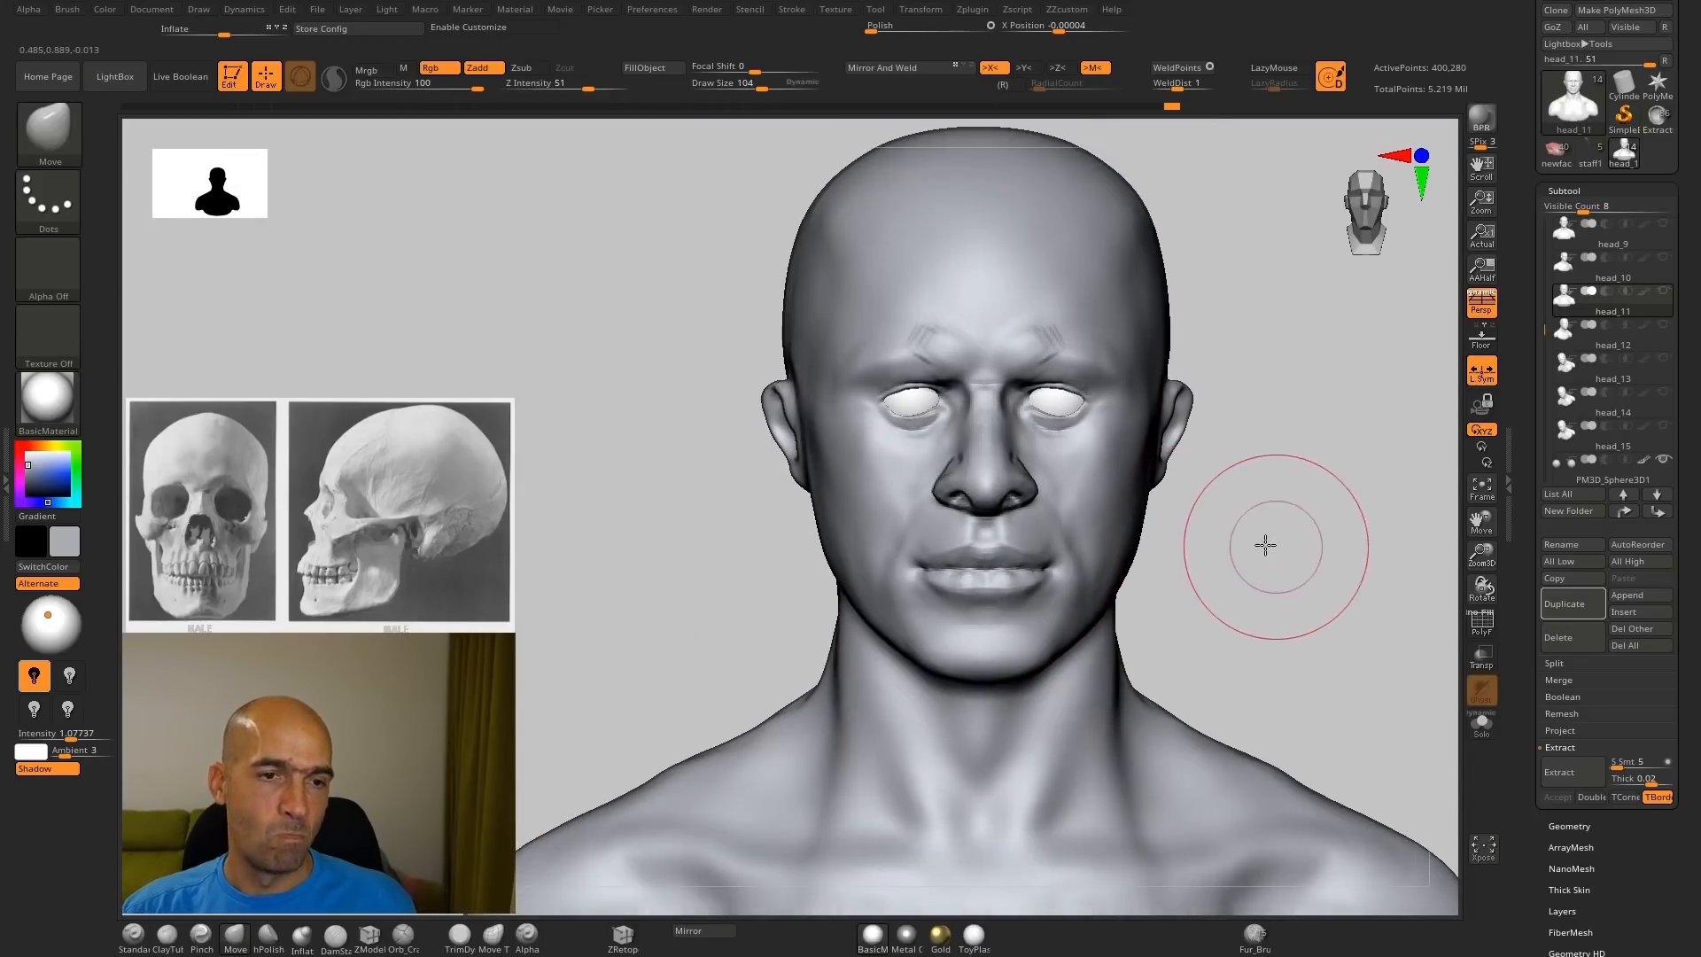
mouse_move(1264, 544)
mouse_down()
mouse_move(1203, 543)
mouse_move(1224, 523)
mouse_up()
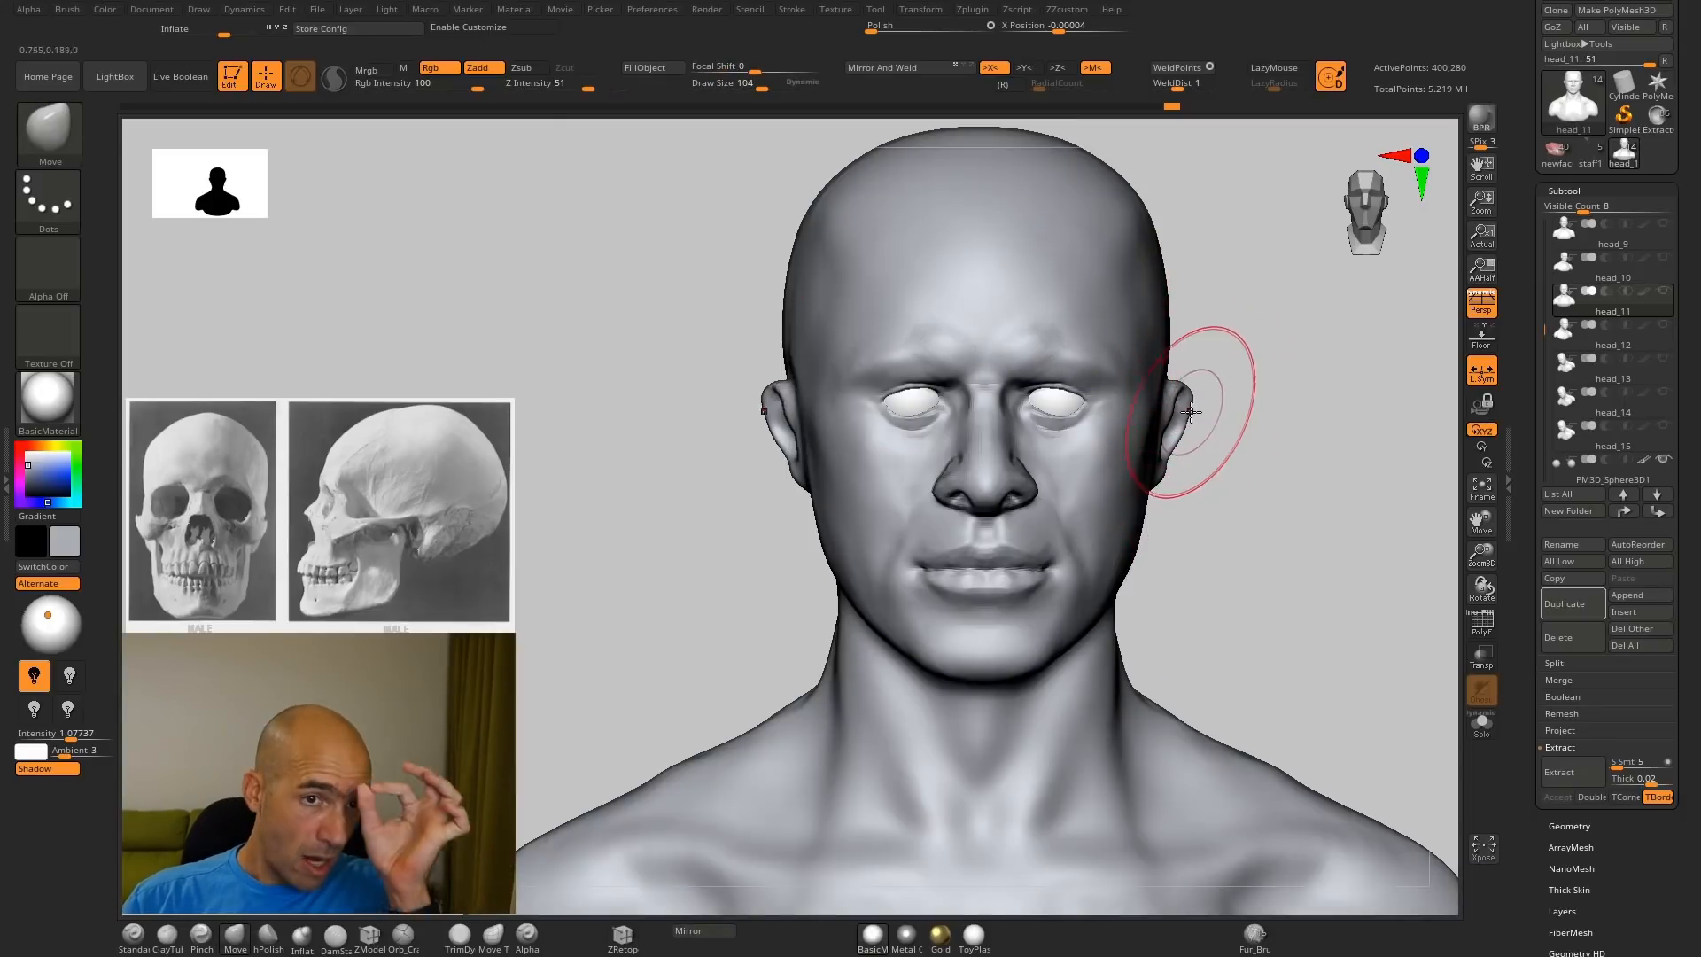
Step: Try to pull the middle of the lips downward with the Move brush at draw size 104
mouse_move(1326, 468)
mouse_down()
mouse_move(1284, 460)
mouse_move(1314, 444)
mouse_up()
mouse_move(1215, 521)
alt+mouse_down()
mouse_move(1206, 336)
mouse_move(1280, 486)
mouse_move(1231, 627)
mouse_move(1198, 552)
alt+mouse_up()
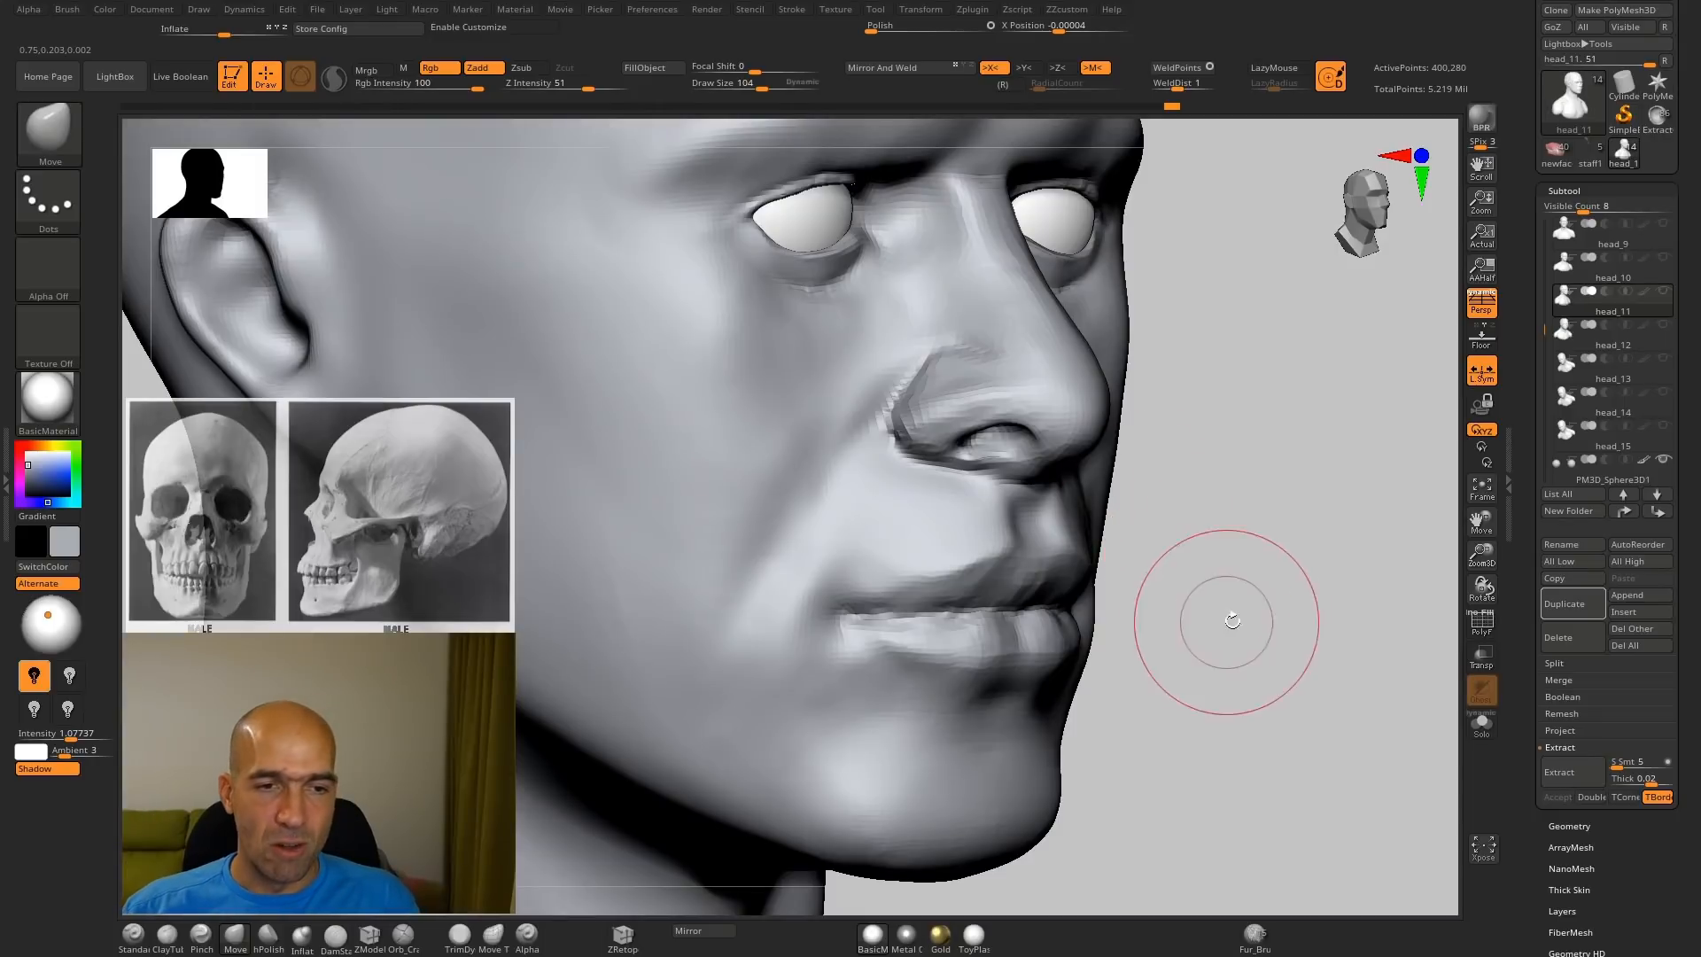
drag(1231, 611, 1231, 554)
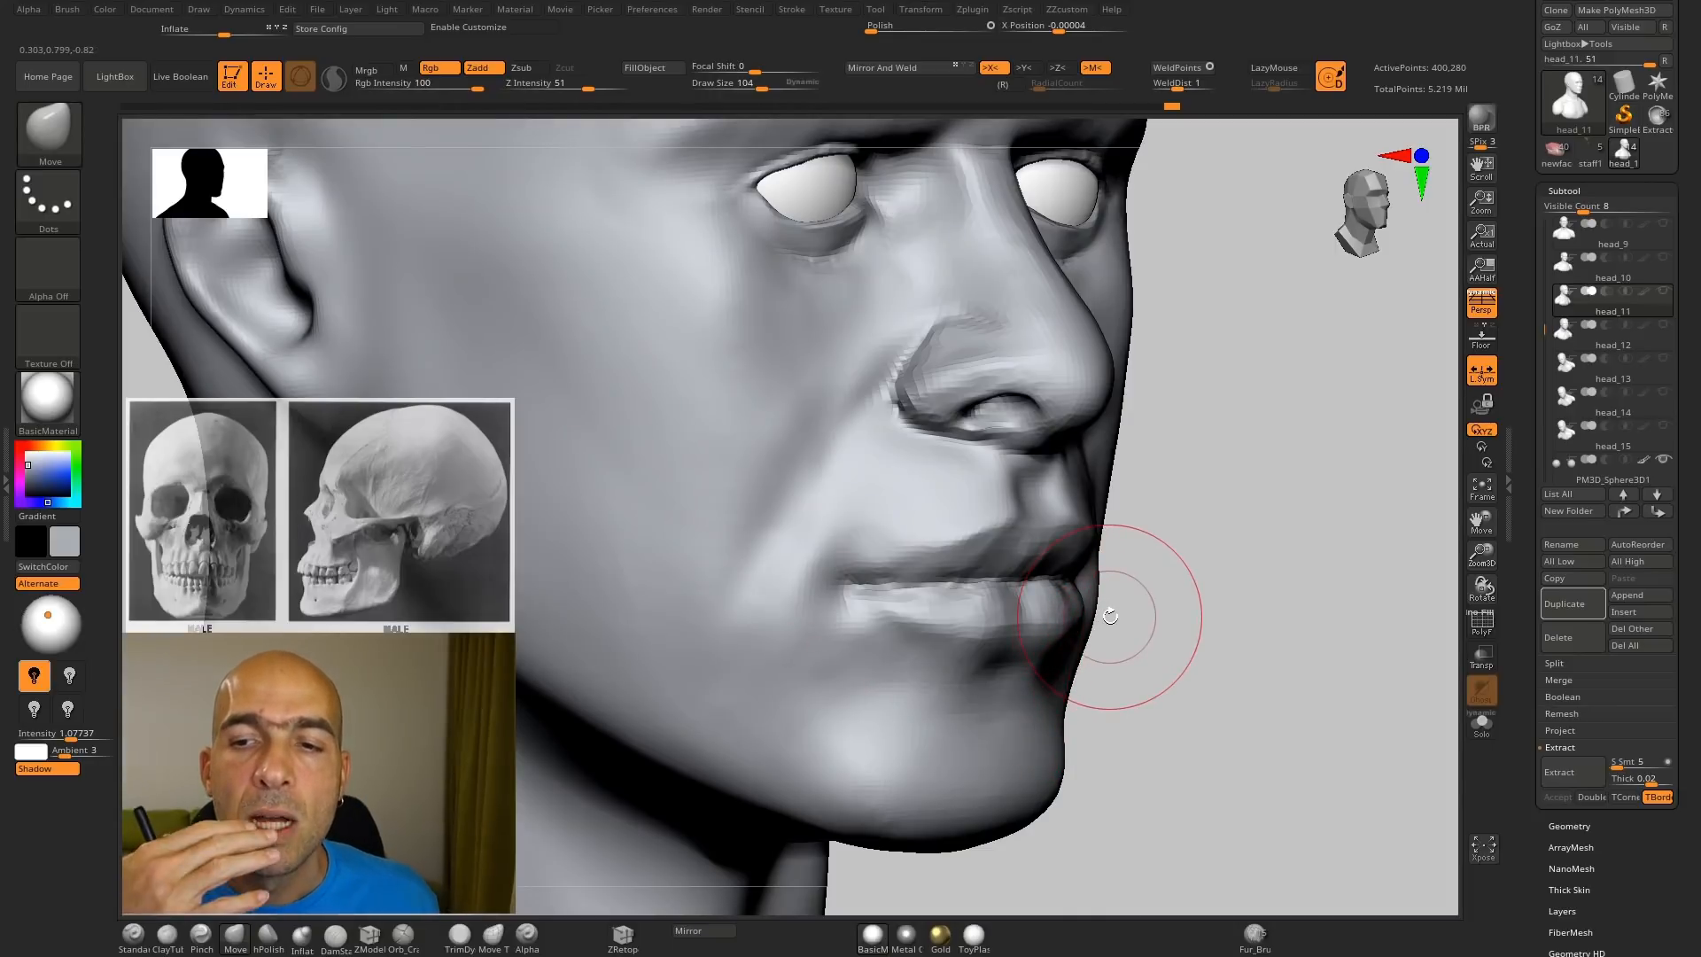
drag(1107, 617, 1235, 617)
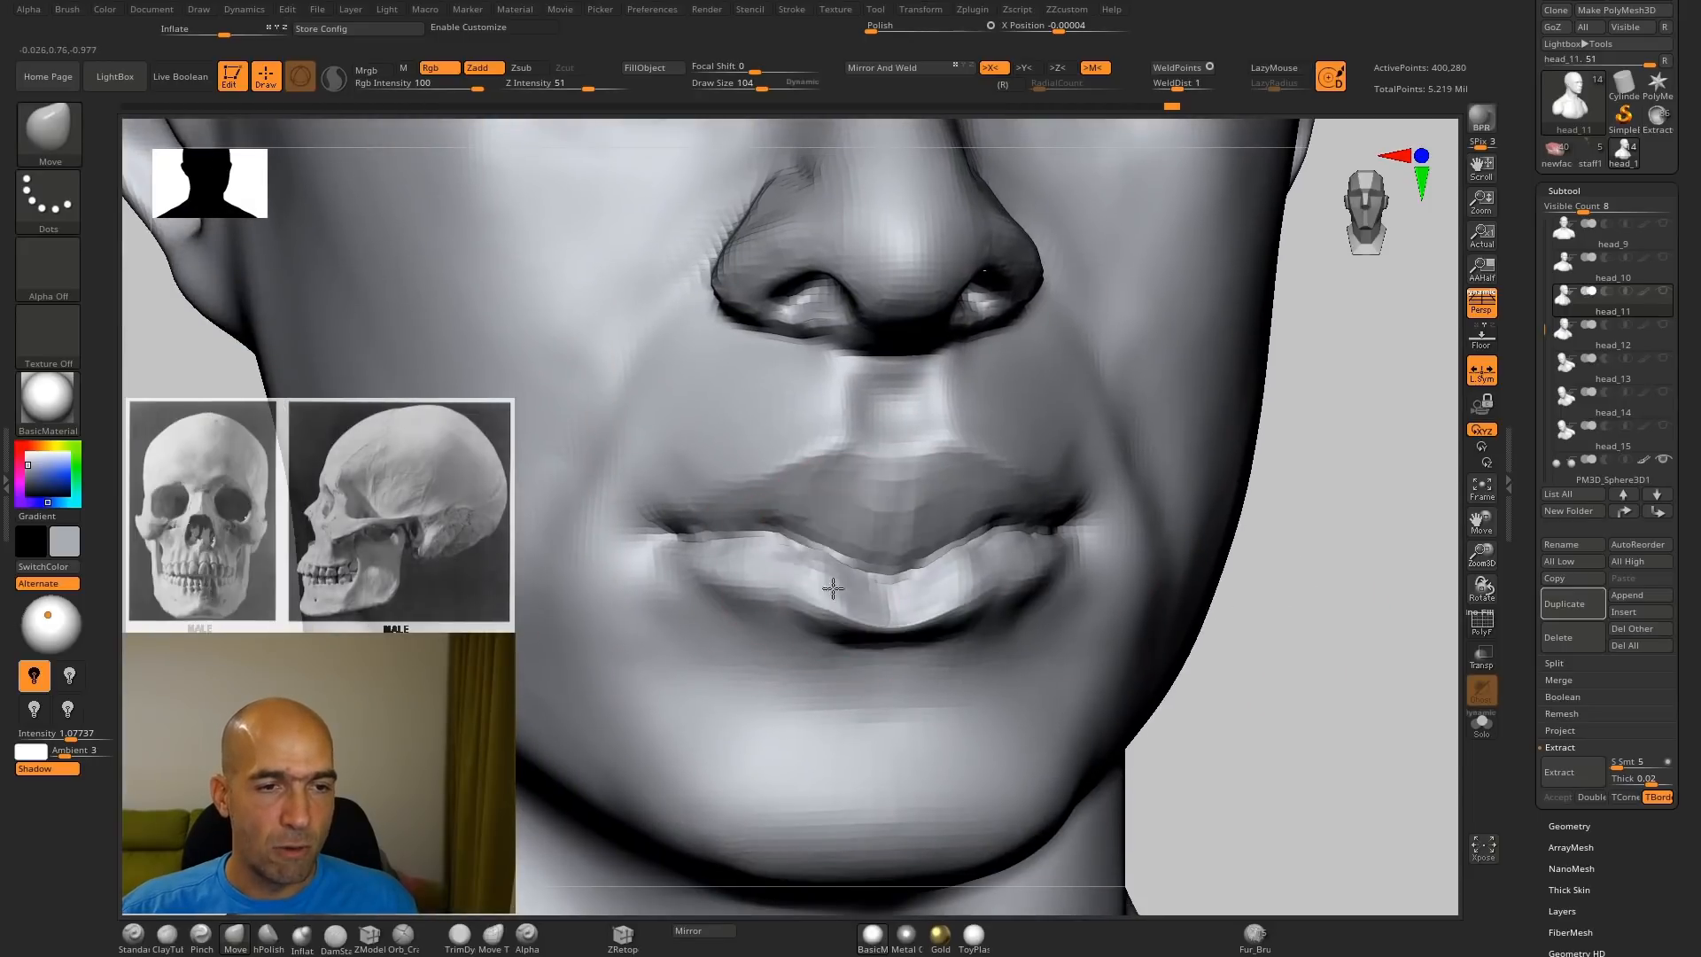
key(ctrl+z)
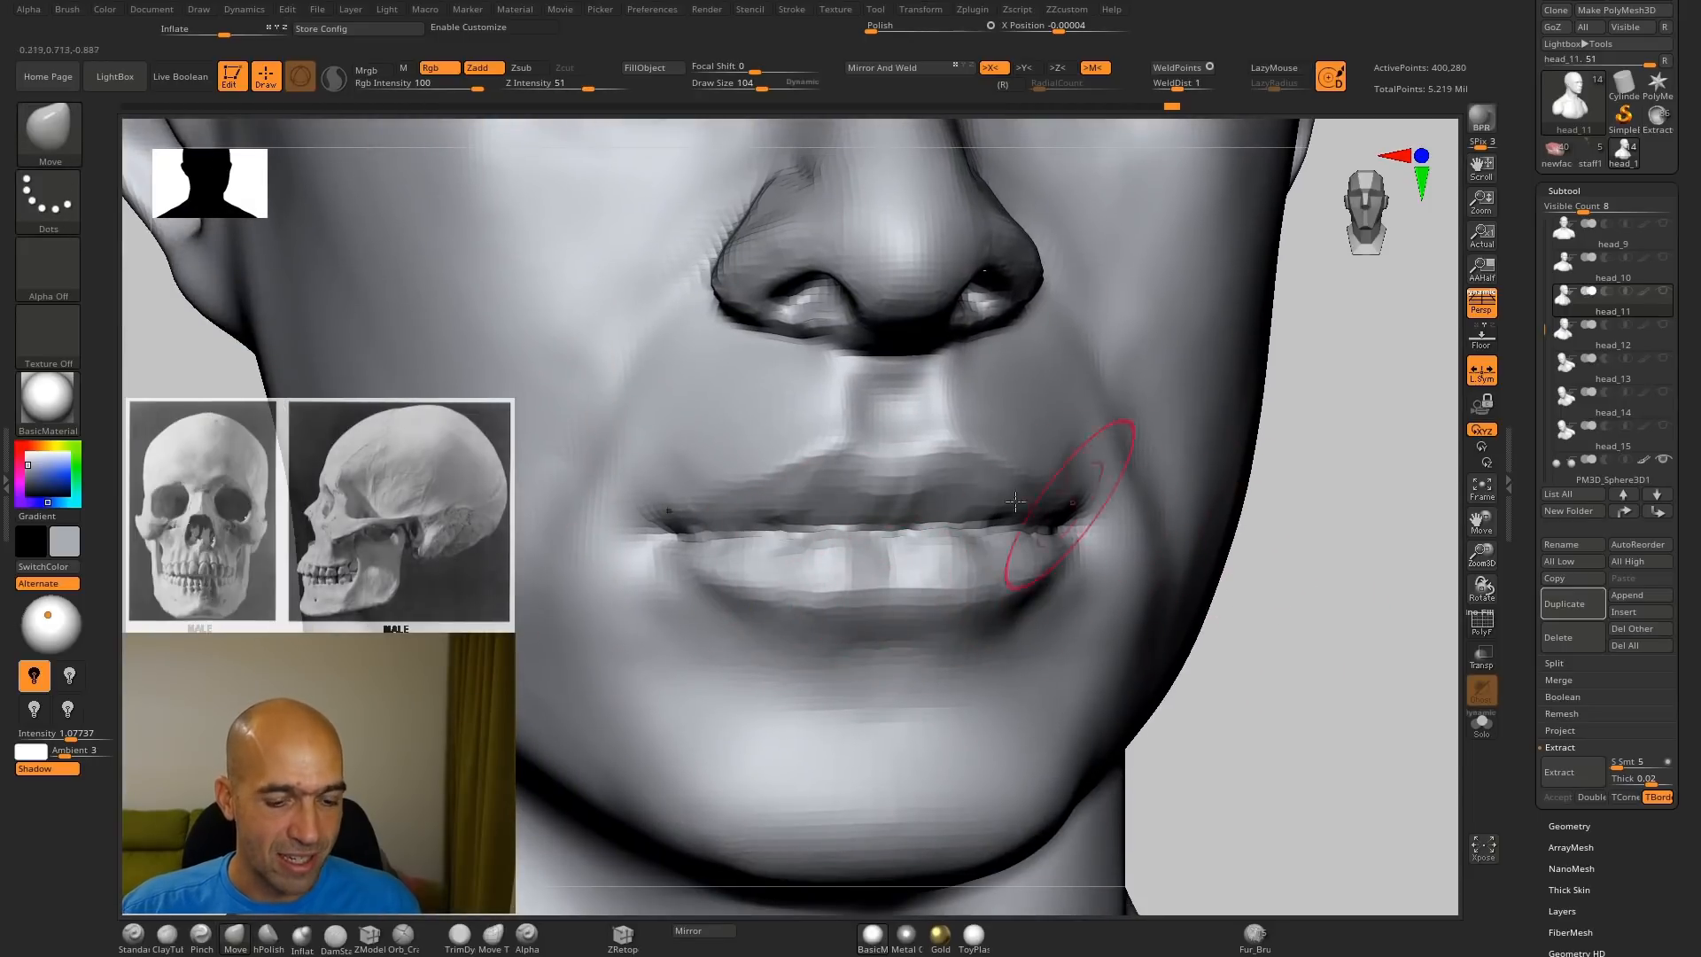
Step: Try shaping two lobes in the middle of the lower lip with the ClayTubes and DamStandard brushes
key(b)
key(c)
key(t)
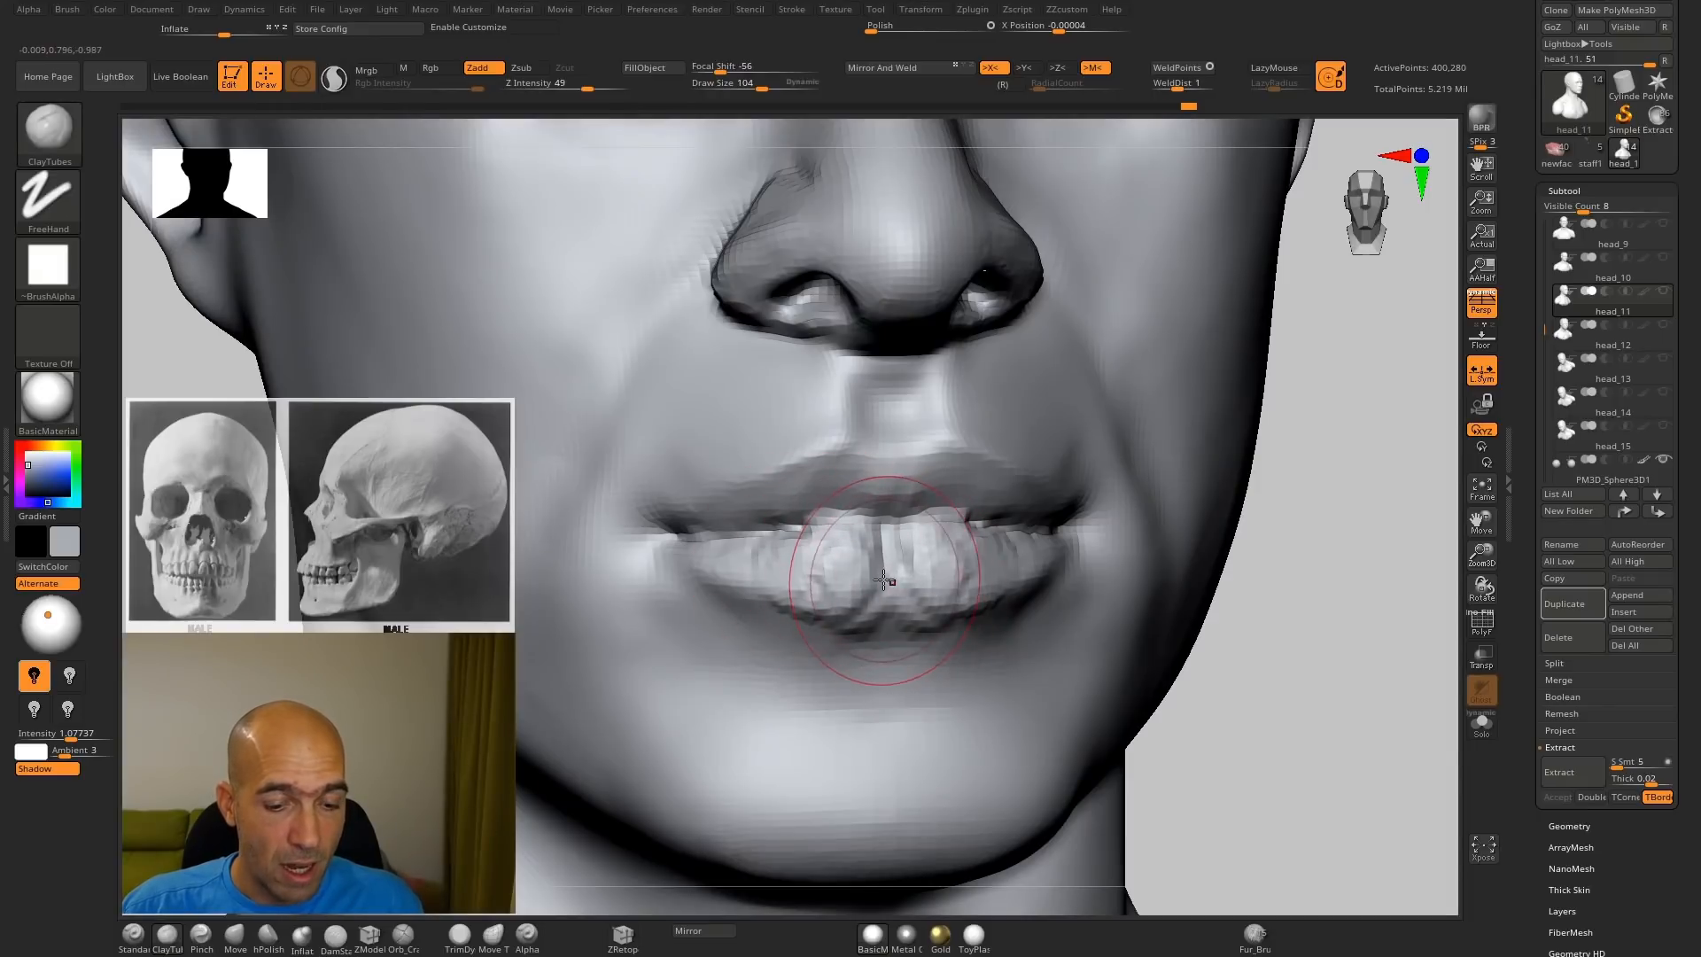
key(b)
key(d)
key(s)
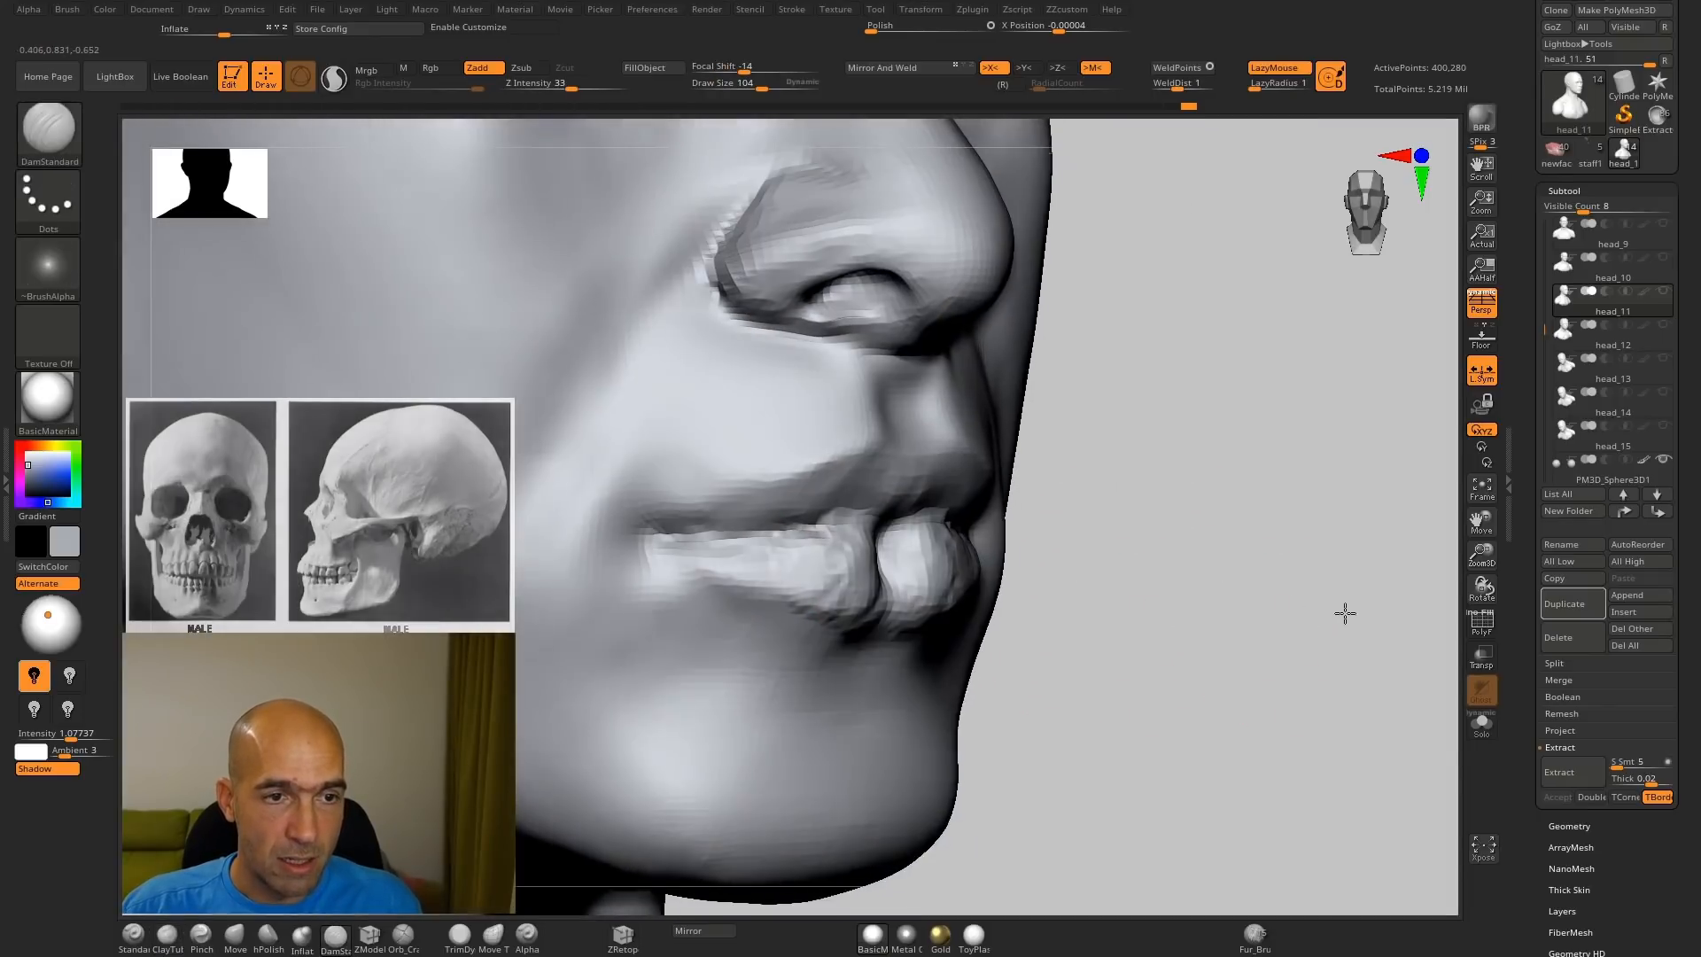
key(ctrl)
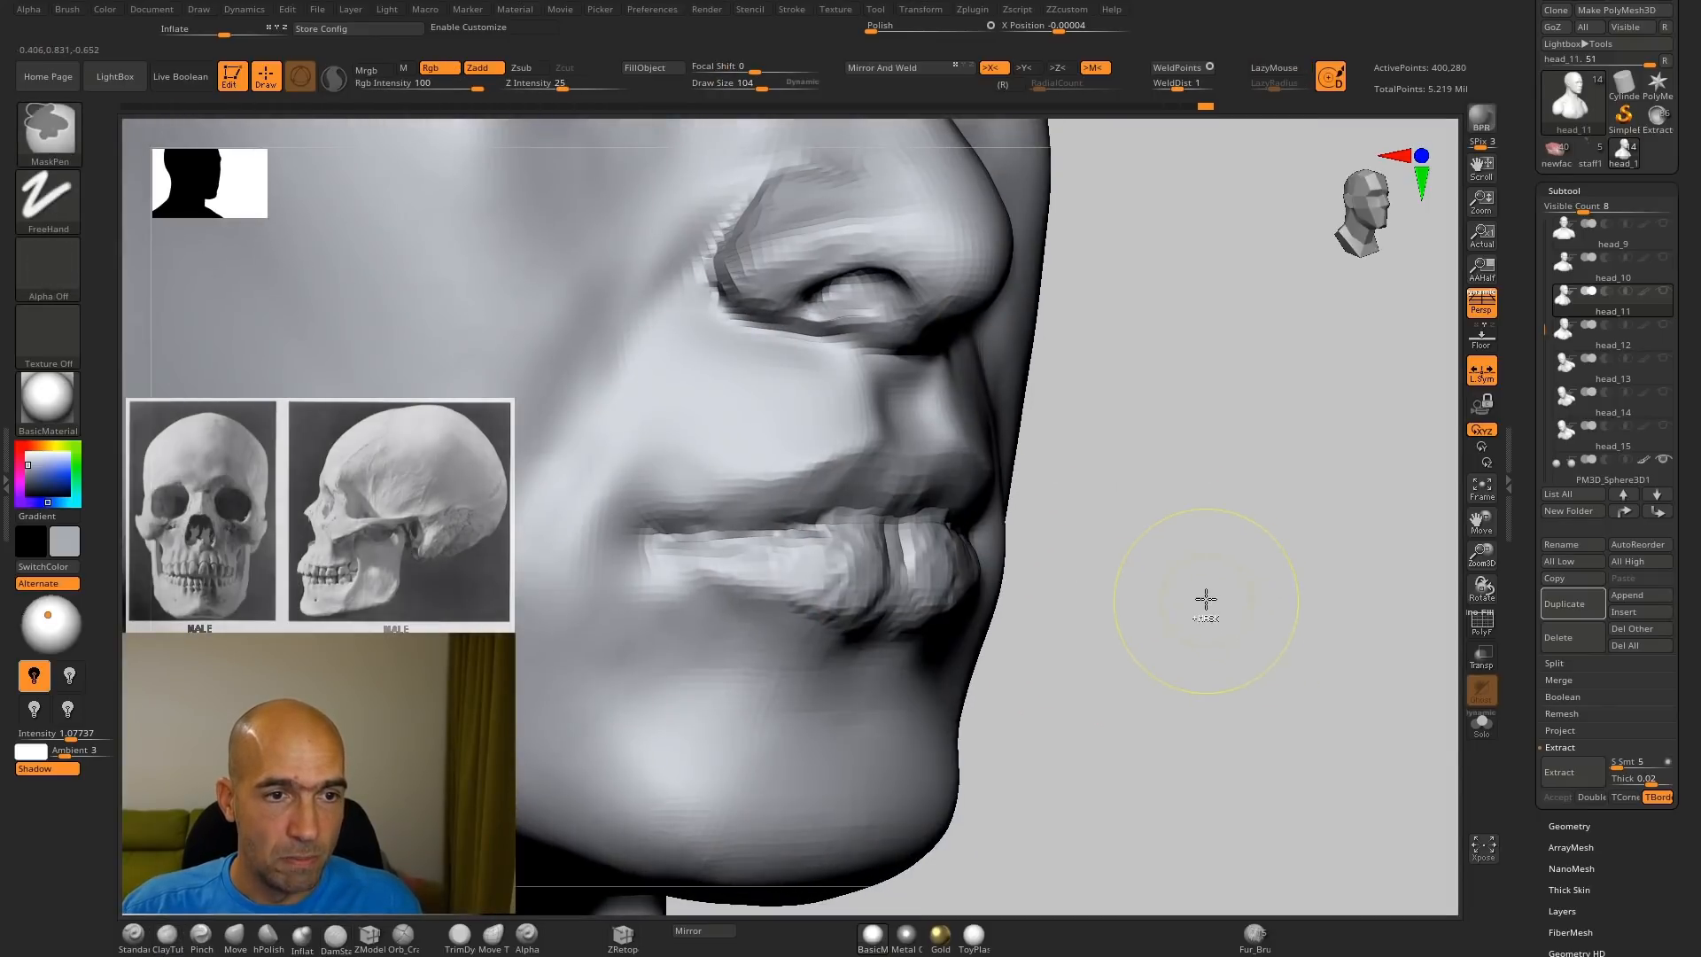
drag(1159, 592, 1205, 588)
Step: Build up an even, full lower lip with the ClayTubes brush at draw size 104 and smooth its surface
key(b)
key(c)
key(t)
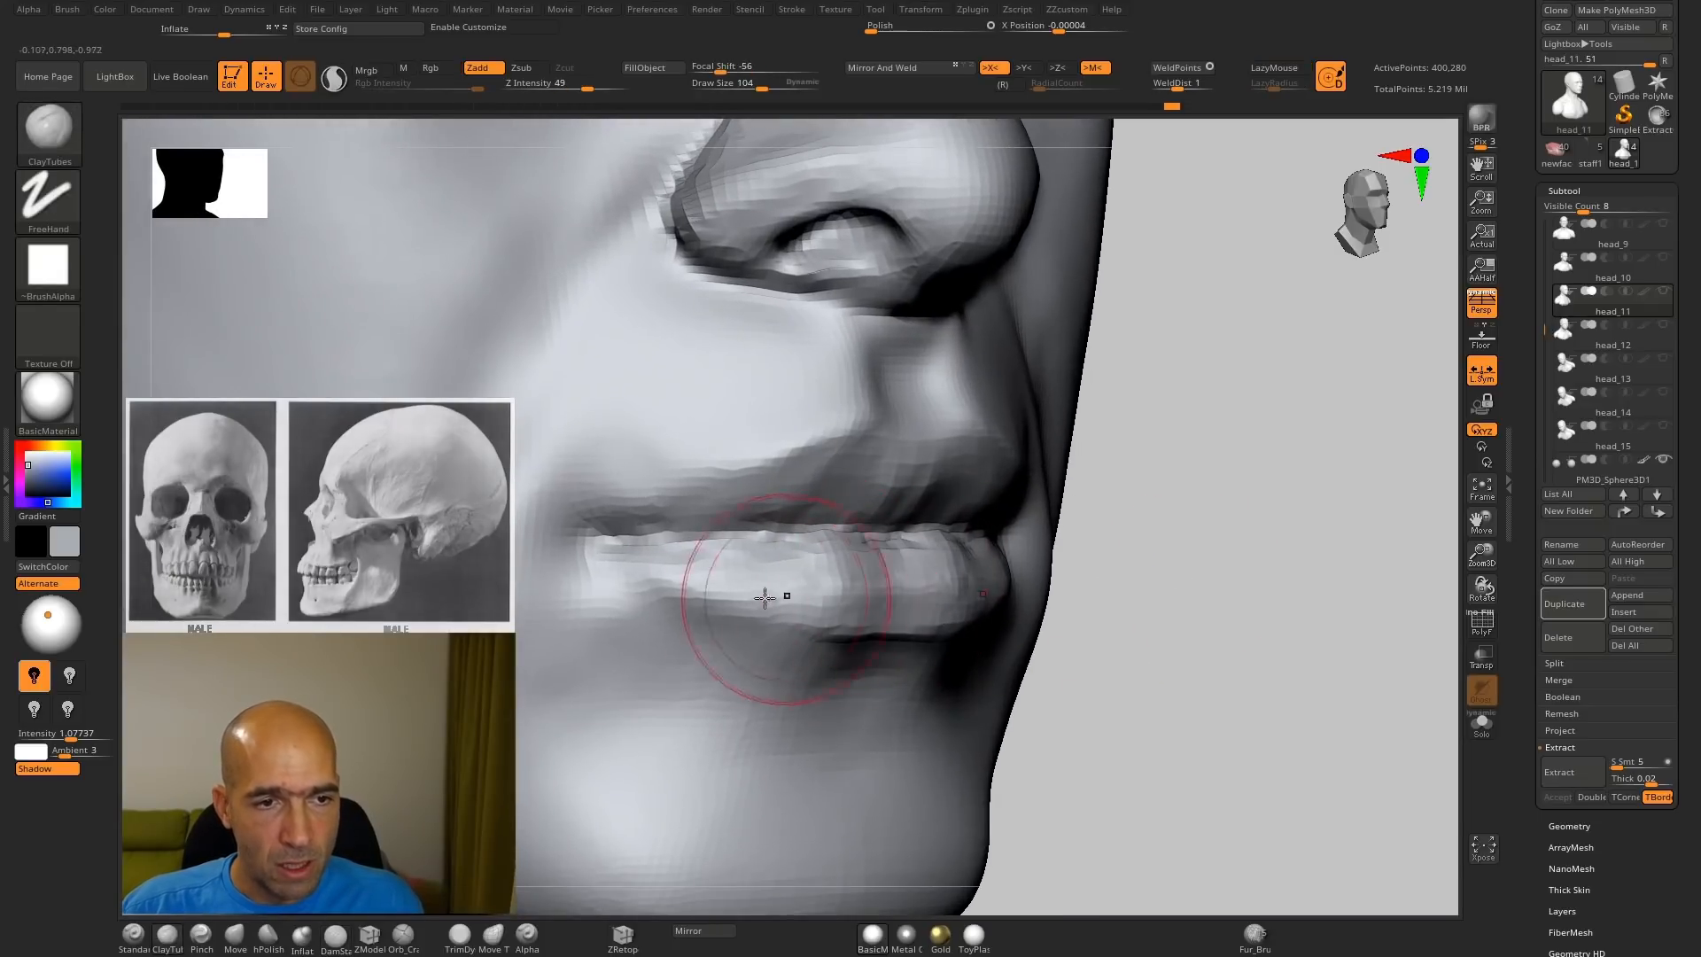
mouse_move(824, 576)
shift+mouse_down()
mouse_move(931, 558)
mouse_move(762, 566)
shift+mouse_up()
drag(1250, 589, 1227, 592)
mouse_move(900, 603)
mouse_down()
mouse_move(951, 604)
mouse_move(835, 577)
mouse_up()
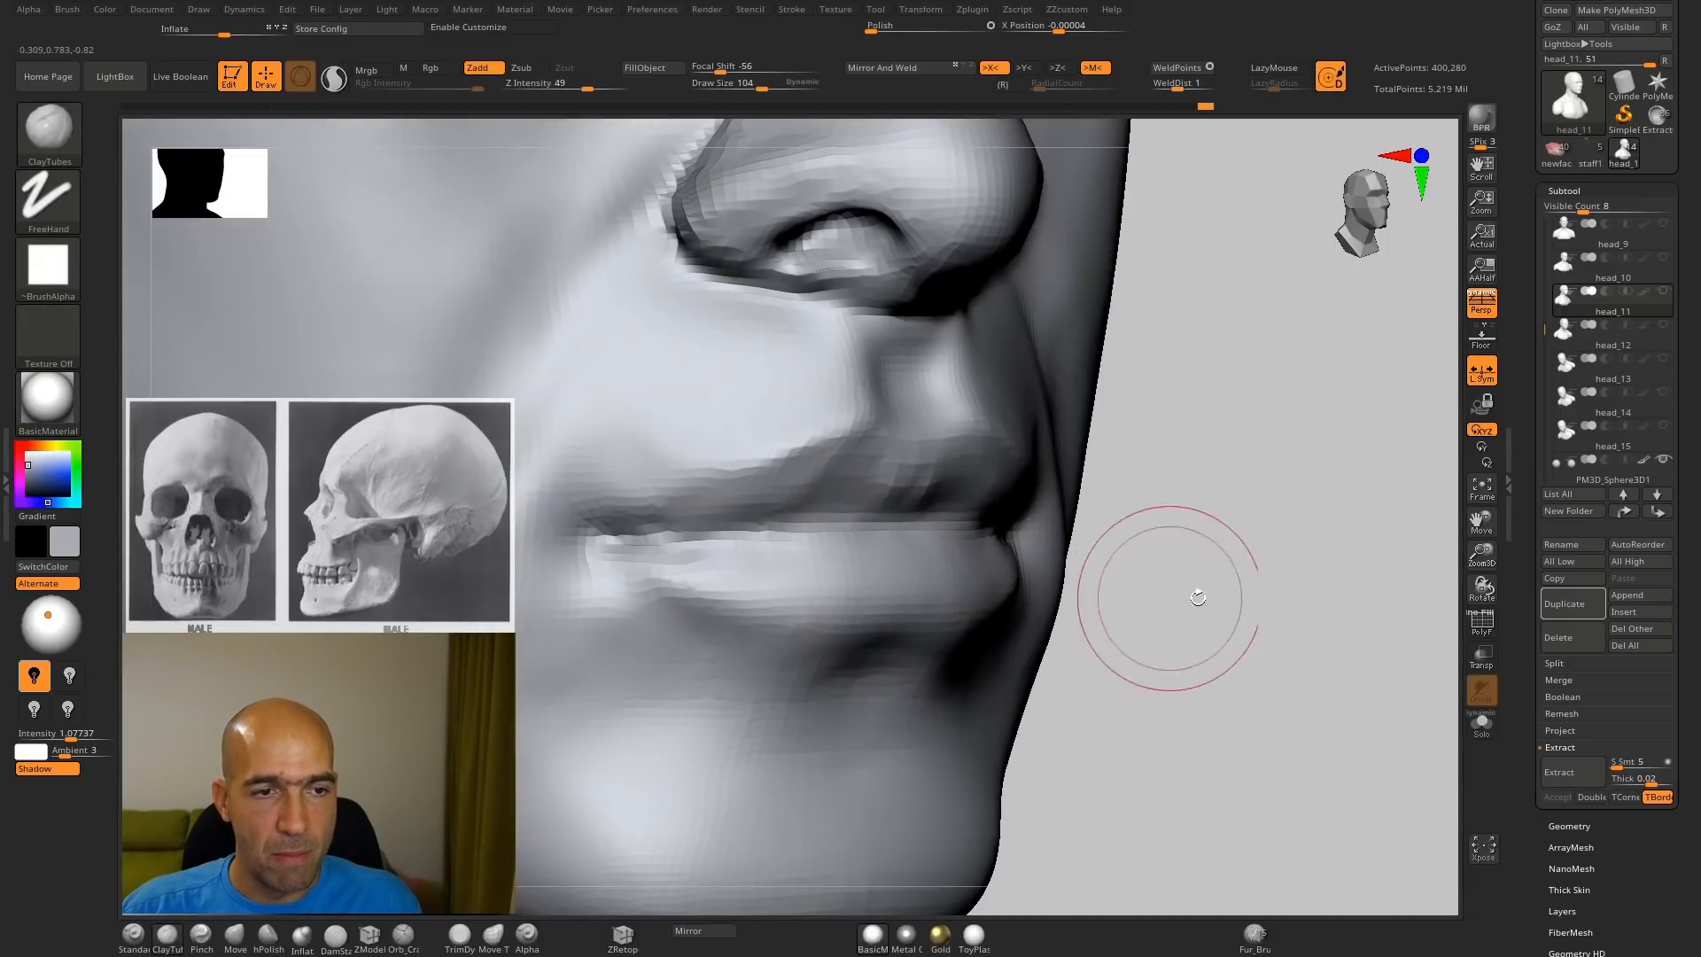
Step: Carve the hollow beneath the middle of the lower lip with the DamStandard and ClayTubes brushes
mouse_move(1196, 588)
mouse_down()
mouse_move(1219, 593)
mouse_move(1152, 580)
mouse_up()
key(b)
key(d)
key(s)
alt+drag(1282, 579, 1202, 574)
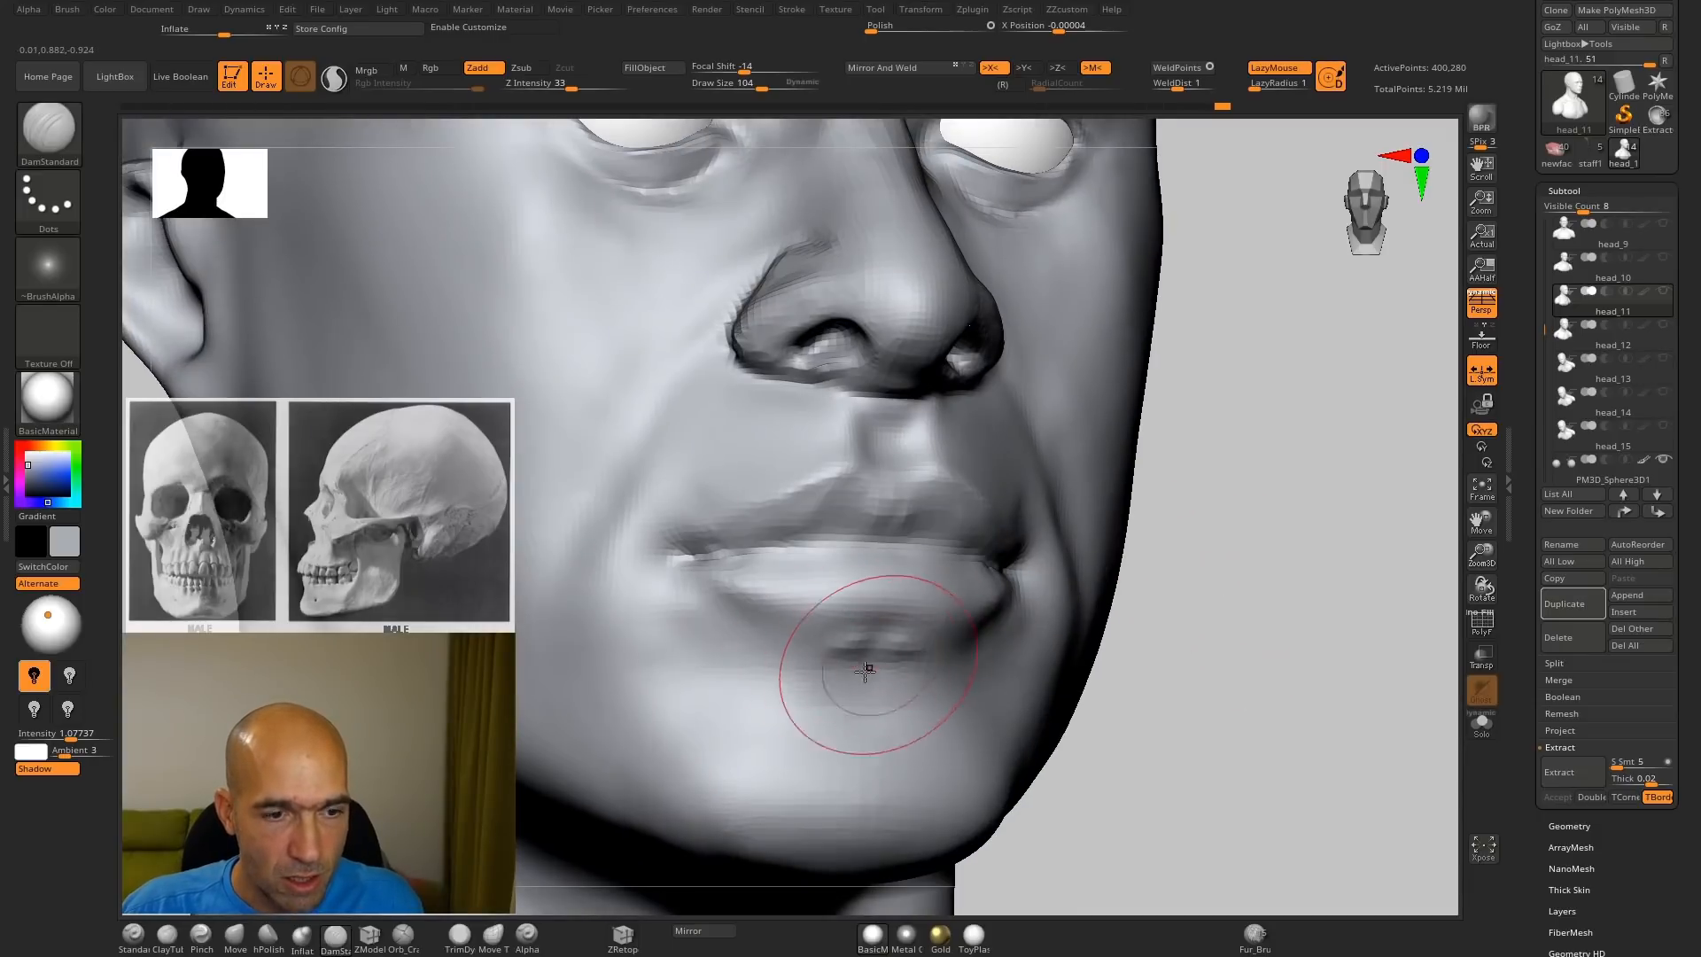
key(b)
key(c)
key(t)
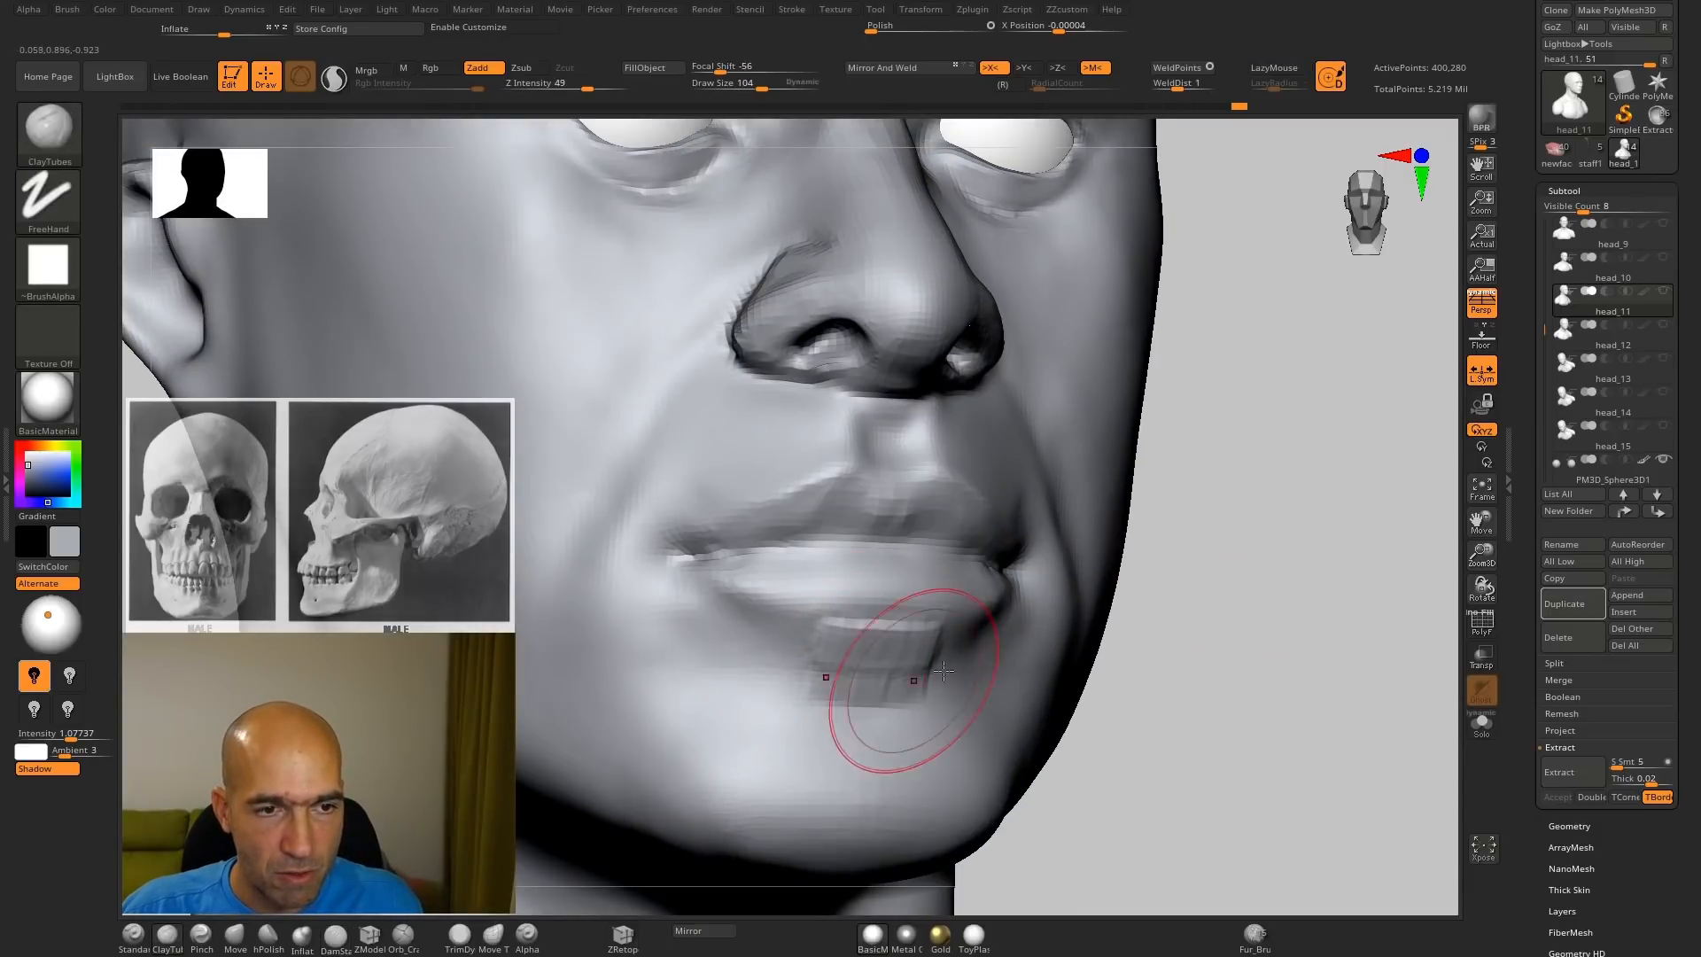
Step: Flatten the area beneath the lower lip with the hPolish brush and smooth its edges
key(b)
key(m)
key(v)
key(b)
key(h)
key(p)
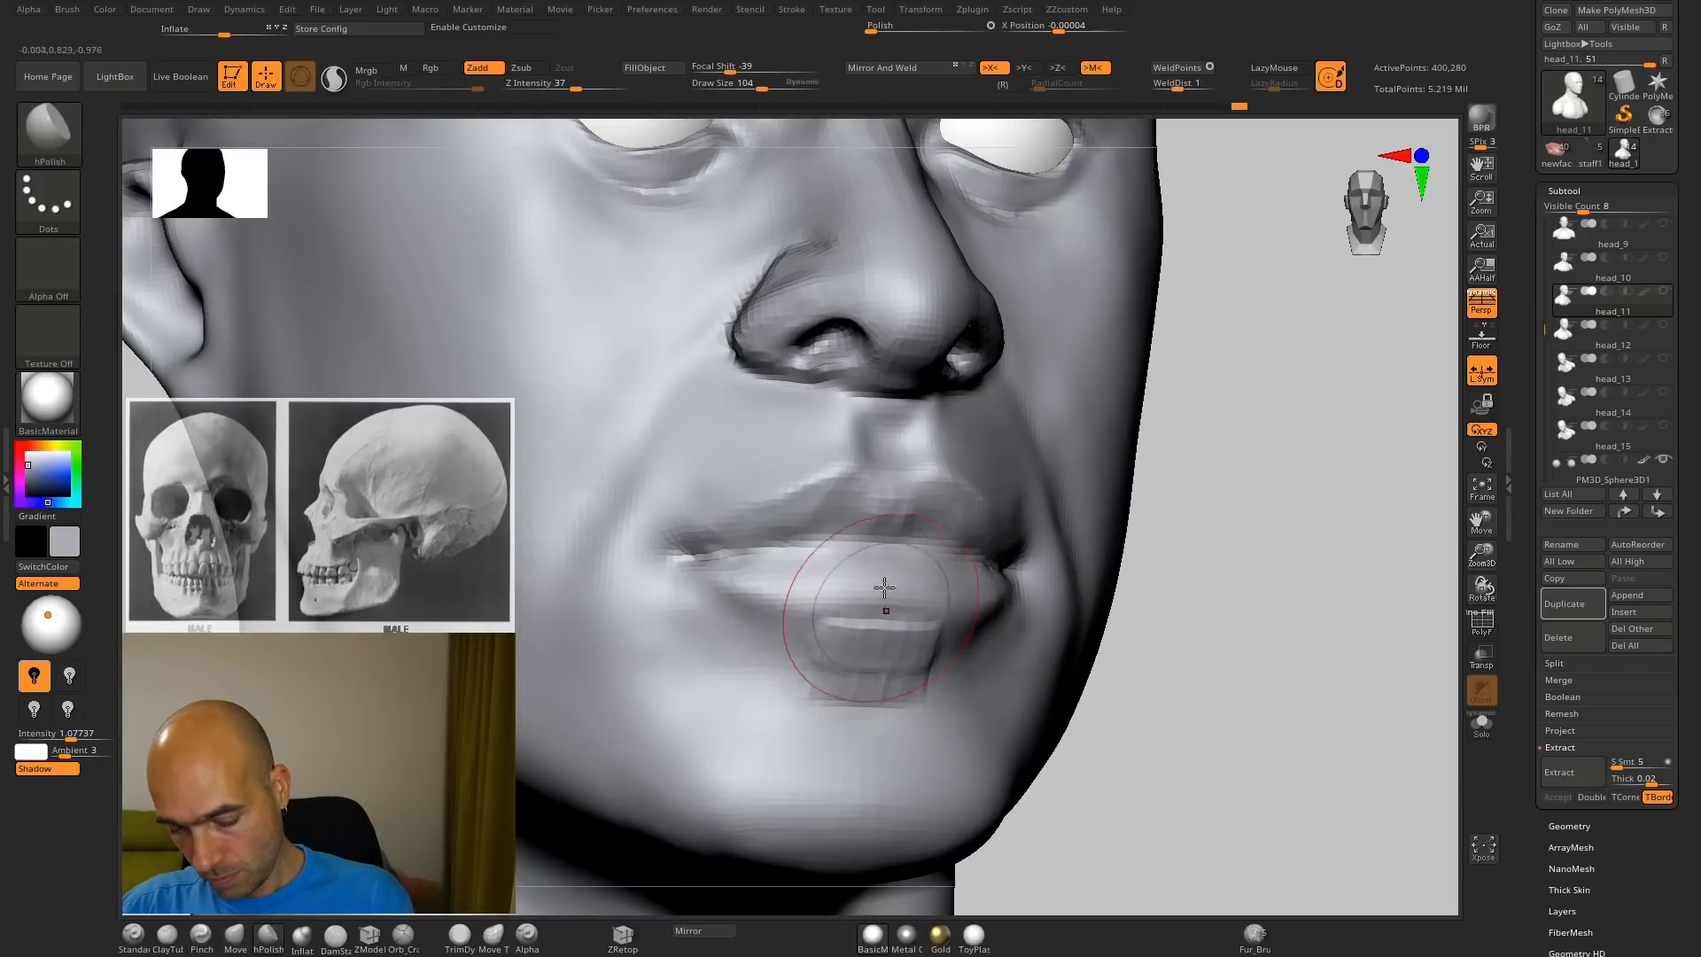
drag(868, 654, 894, 648)
key(shift)
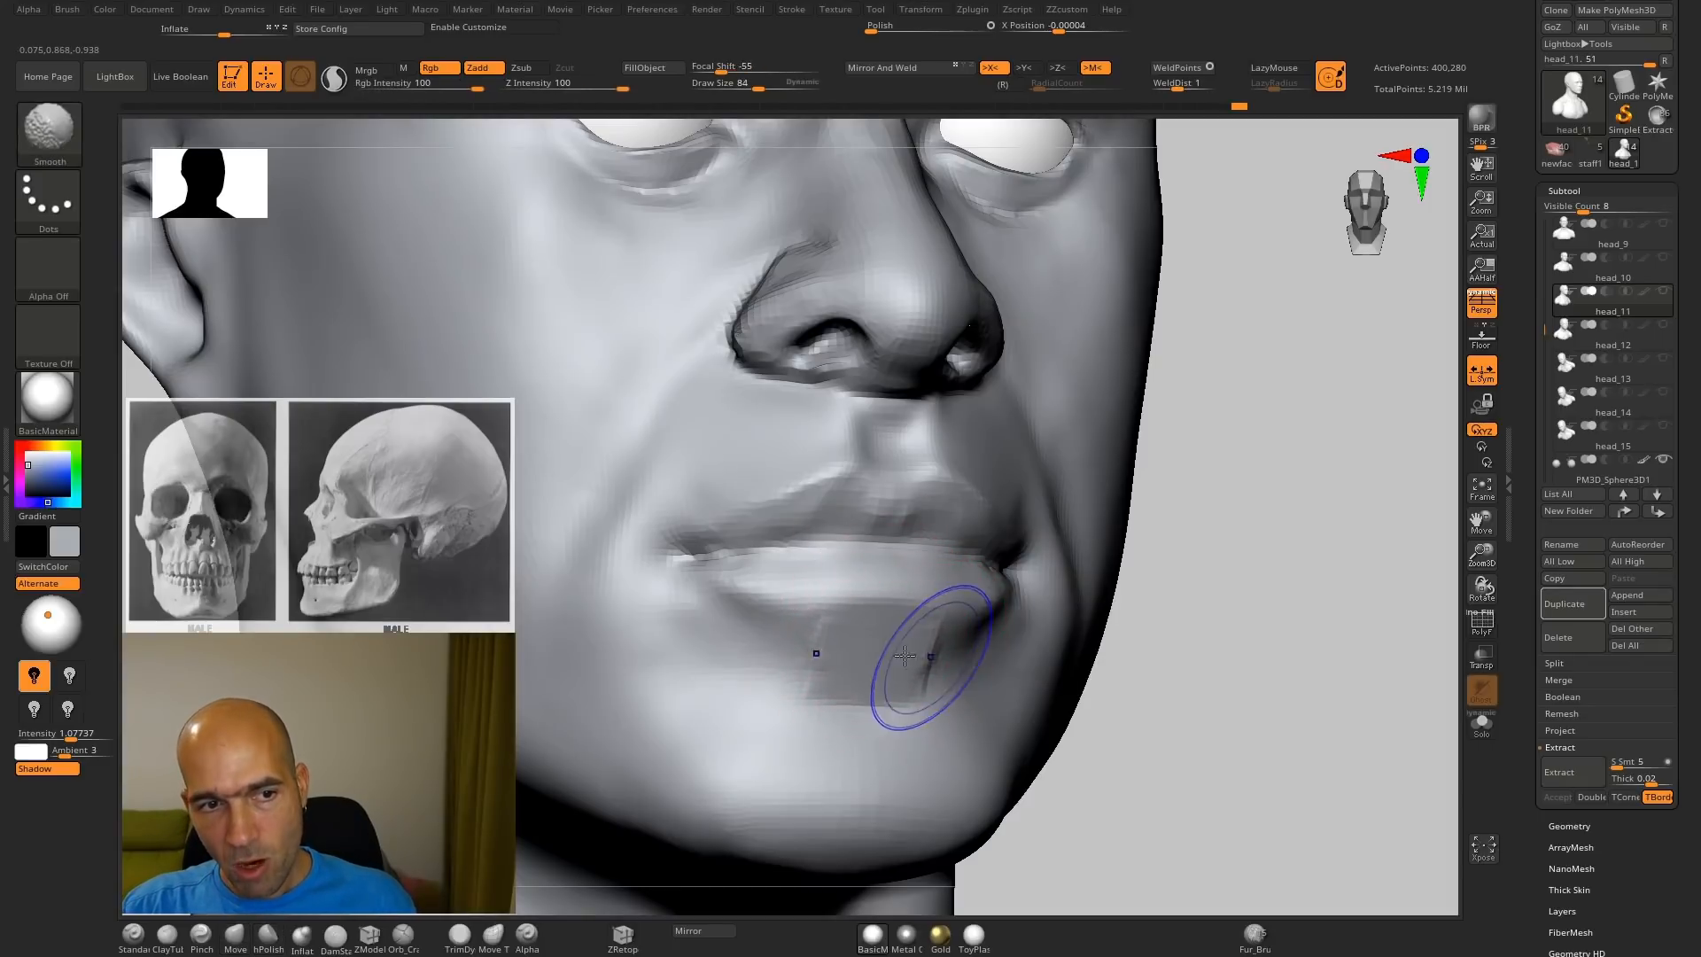
Step: Shape the transition from the lower lip into the chin with the Standard brush at draw size 84
key(b)
key(s)
key(t)
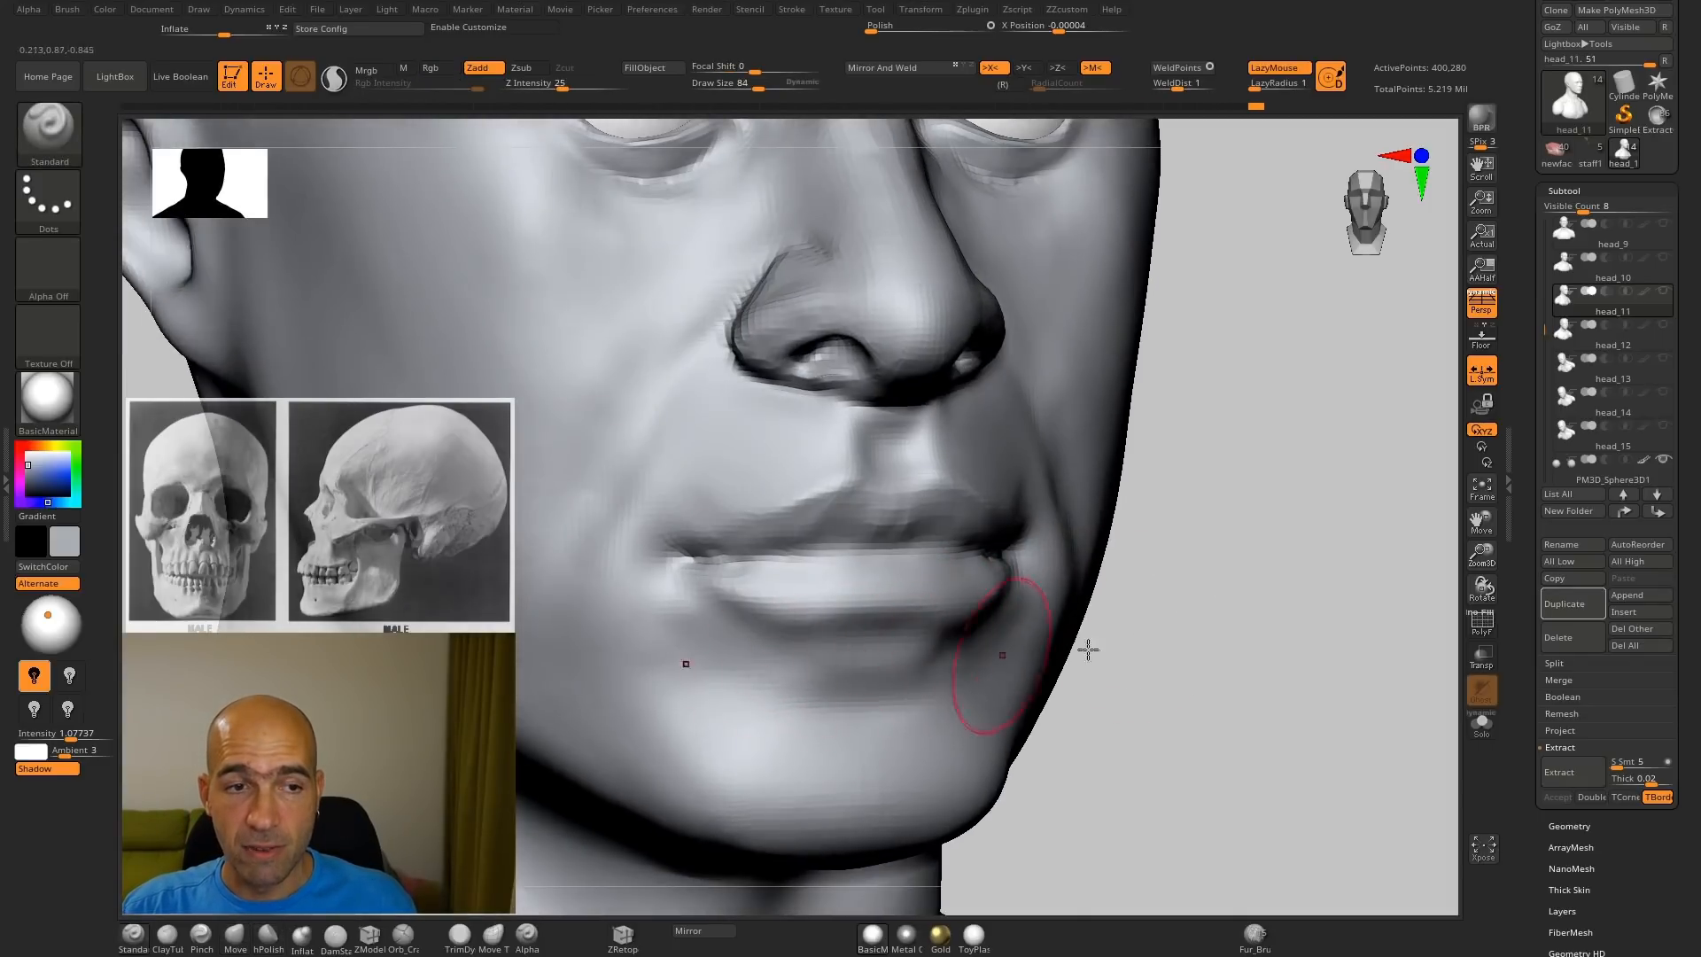
mouse_move(1088, 650)
mouse_down()
mouse_move(1193, 641)
mouse_move(1102, 650)
mouse_up()
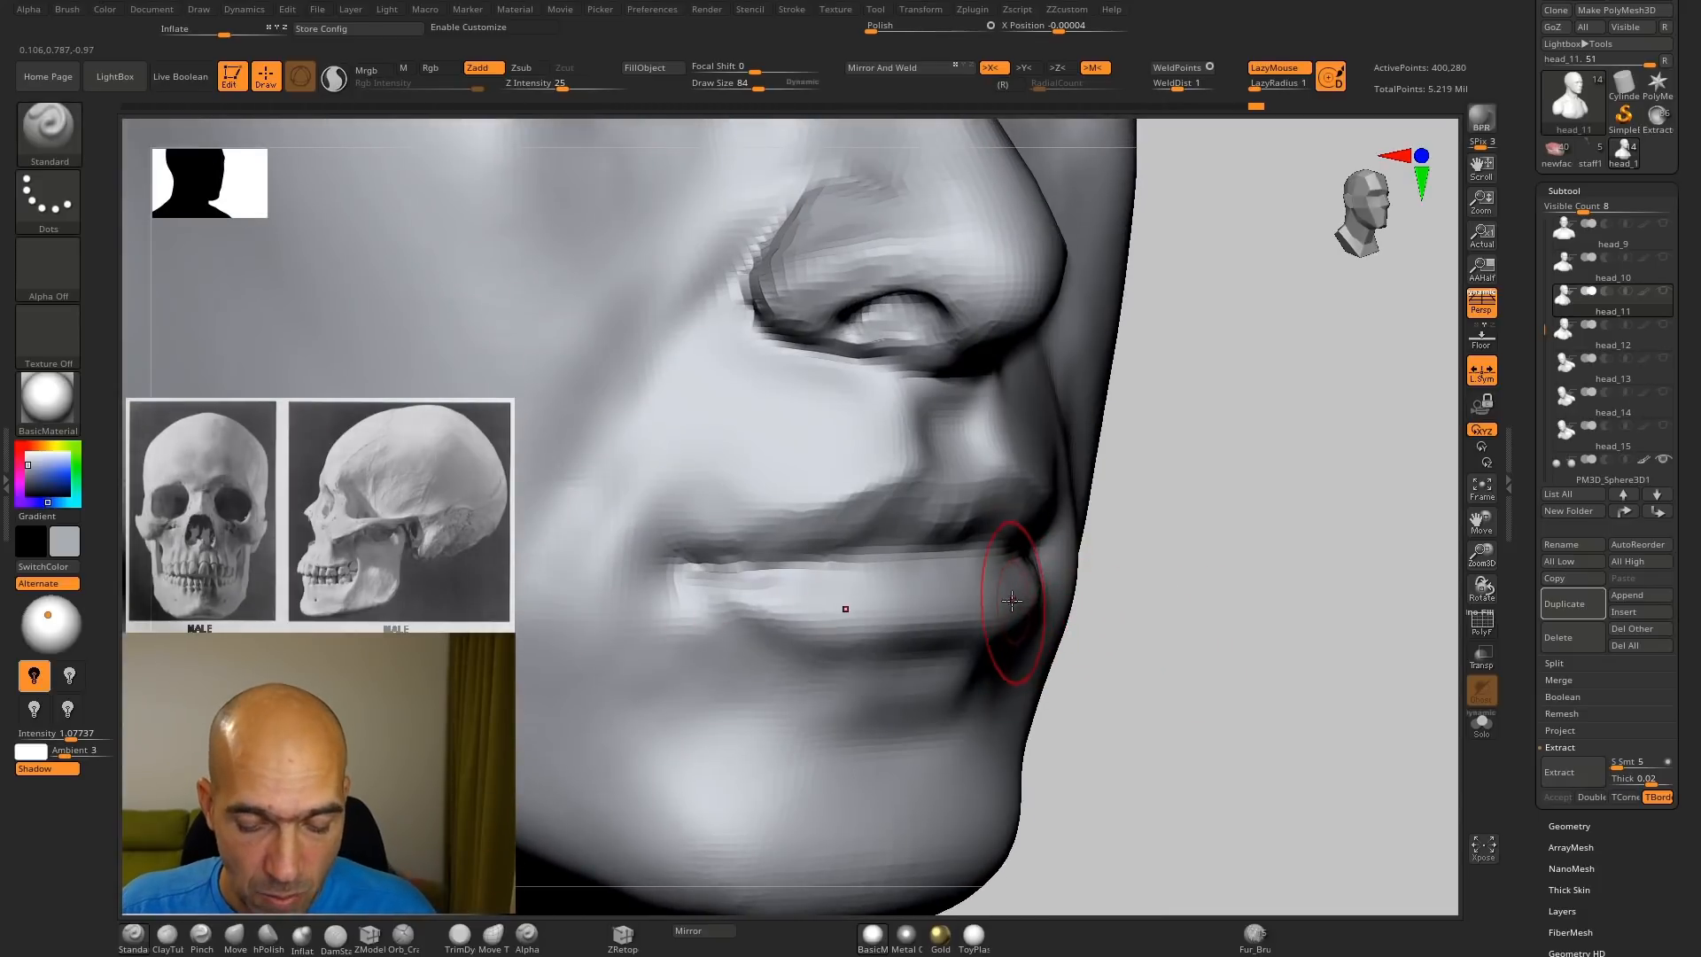
Step: Deepen the philtrum and the mouth corners with the Standard brush at draw size 60
alt+drag(1202, 529, 1197, 565)
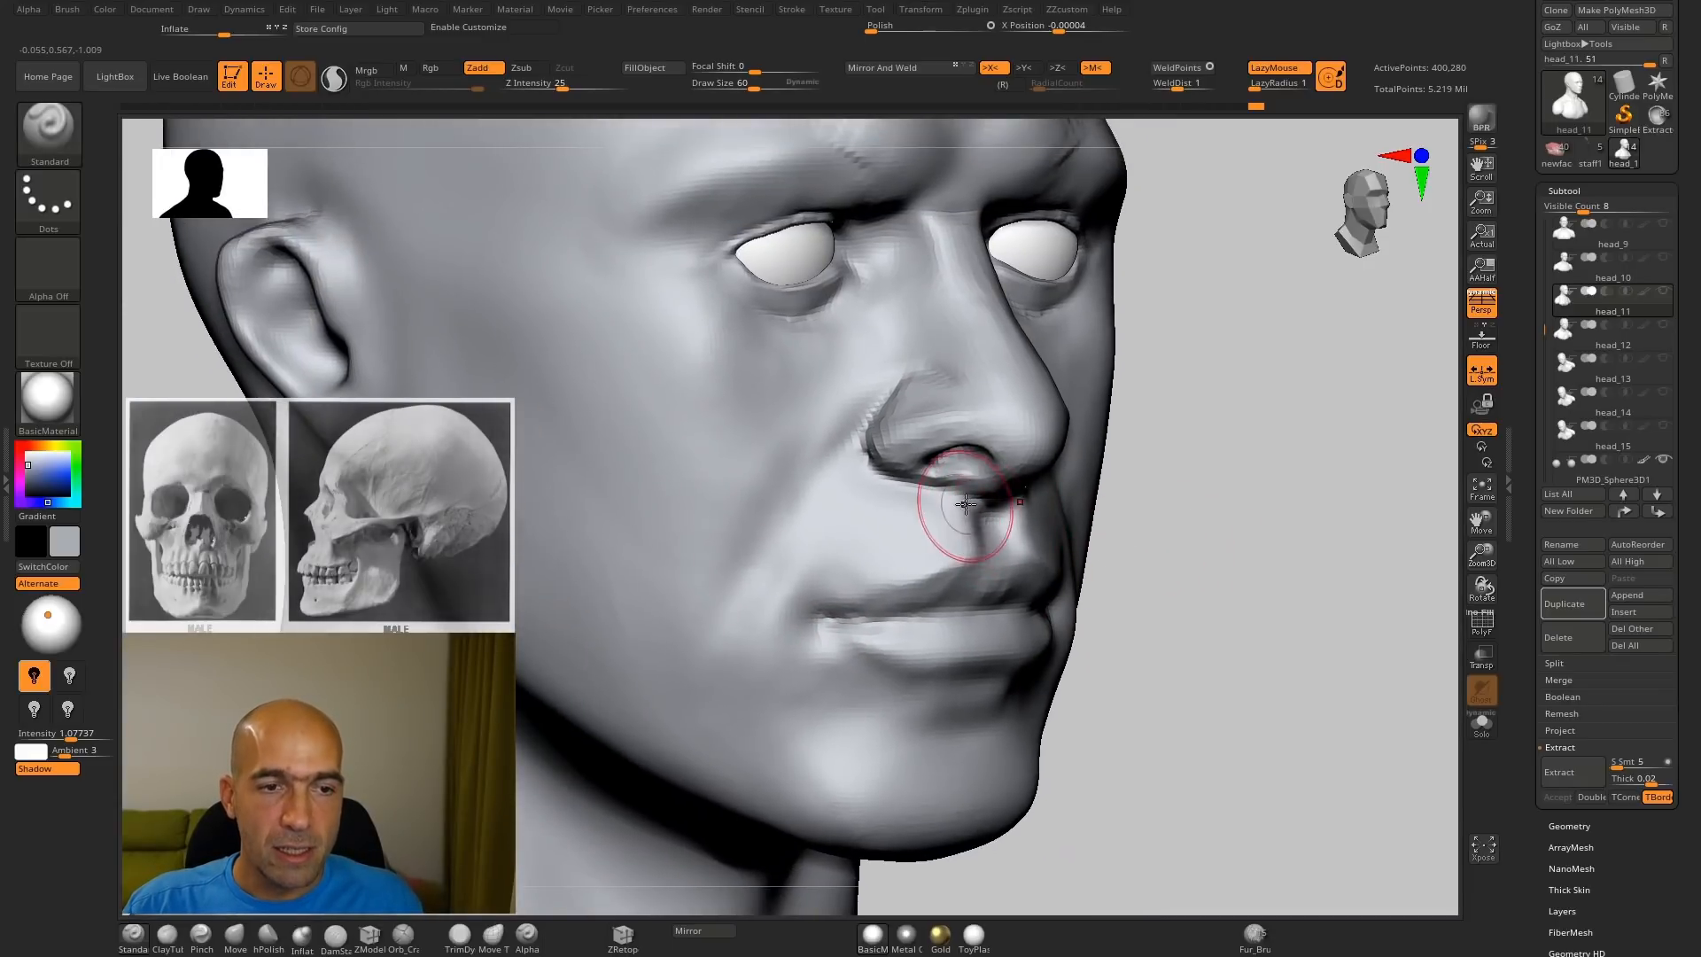
drag(1098, 524, 1143, 525)
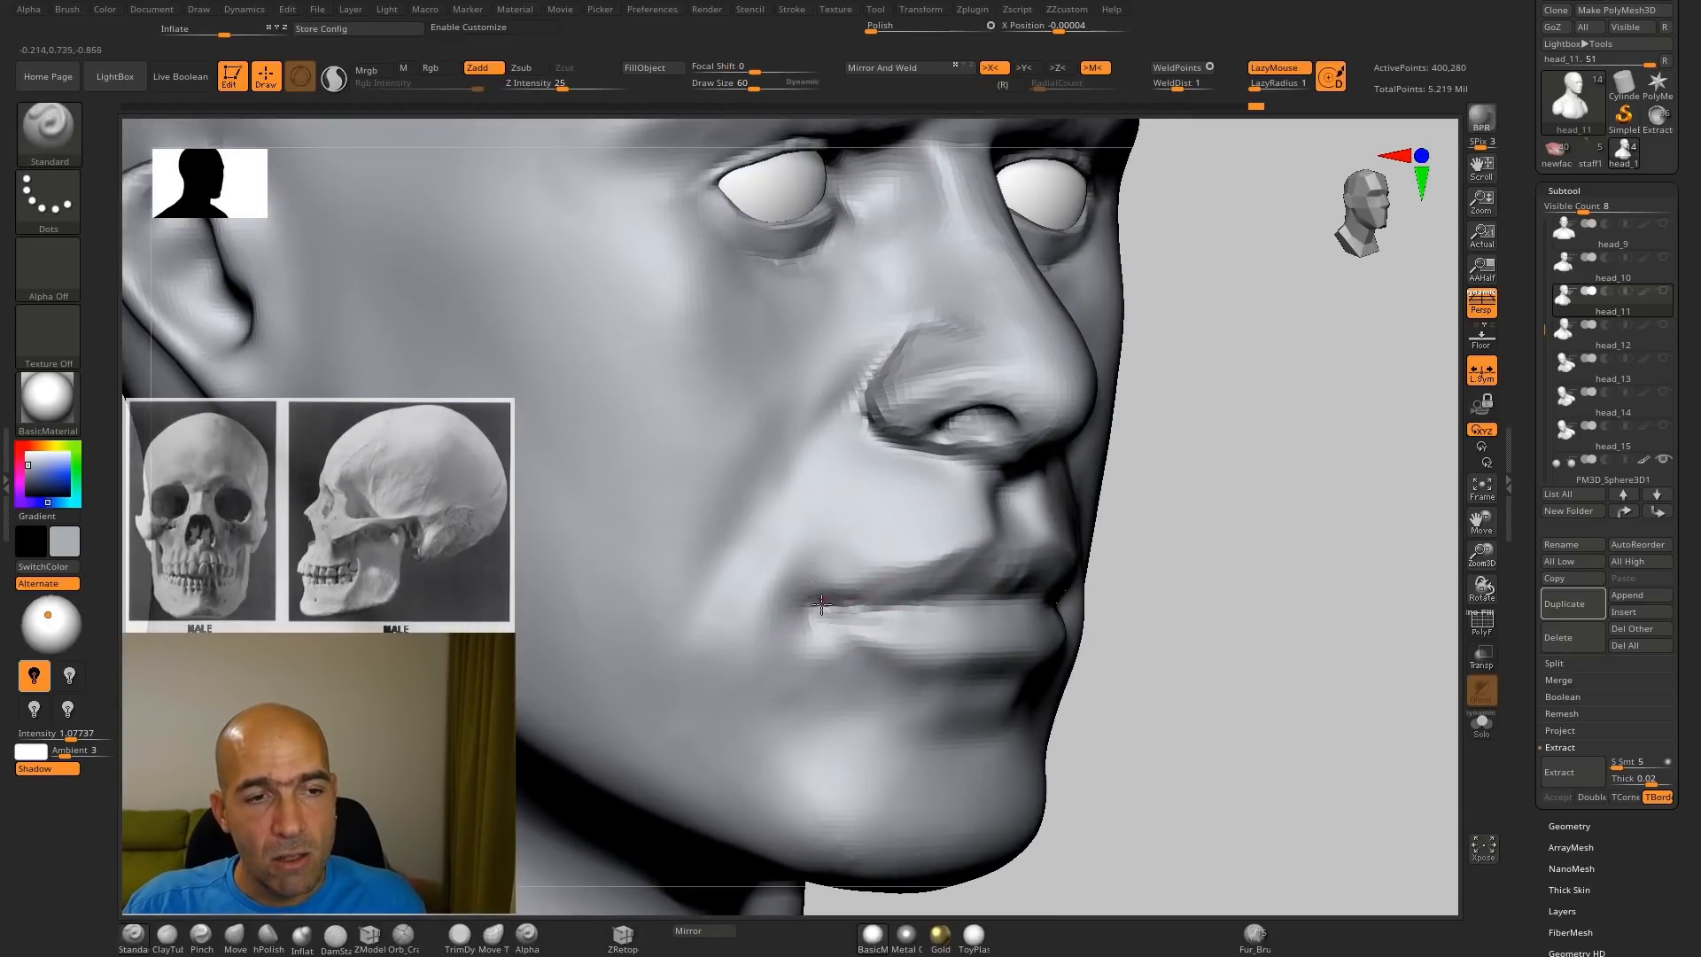
drag(826, 612, 912, 608)
Step: Carve a sharp parting line between the lips, starting at the mouth corner, with the DamStandard brush at draw size 60
mouse_move(1231, 597)
alt+mouse_down()
mouse_move(1162, 600)
mouse_move(1143, 640)
alt+mouse_up()
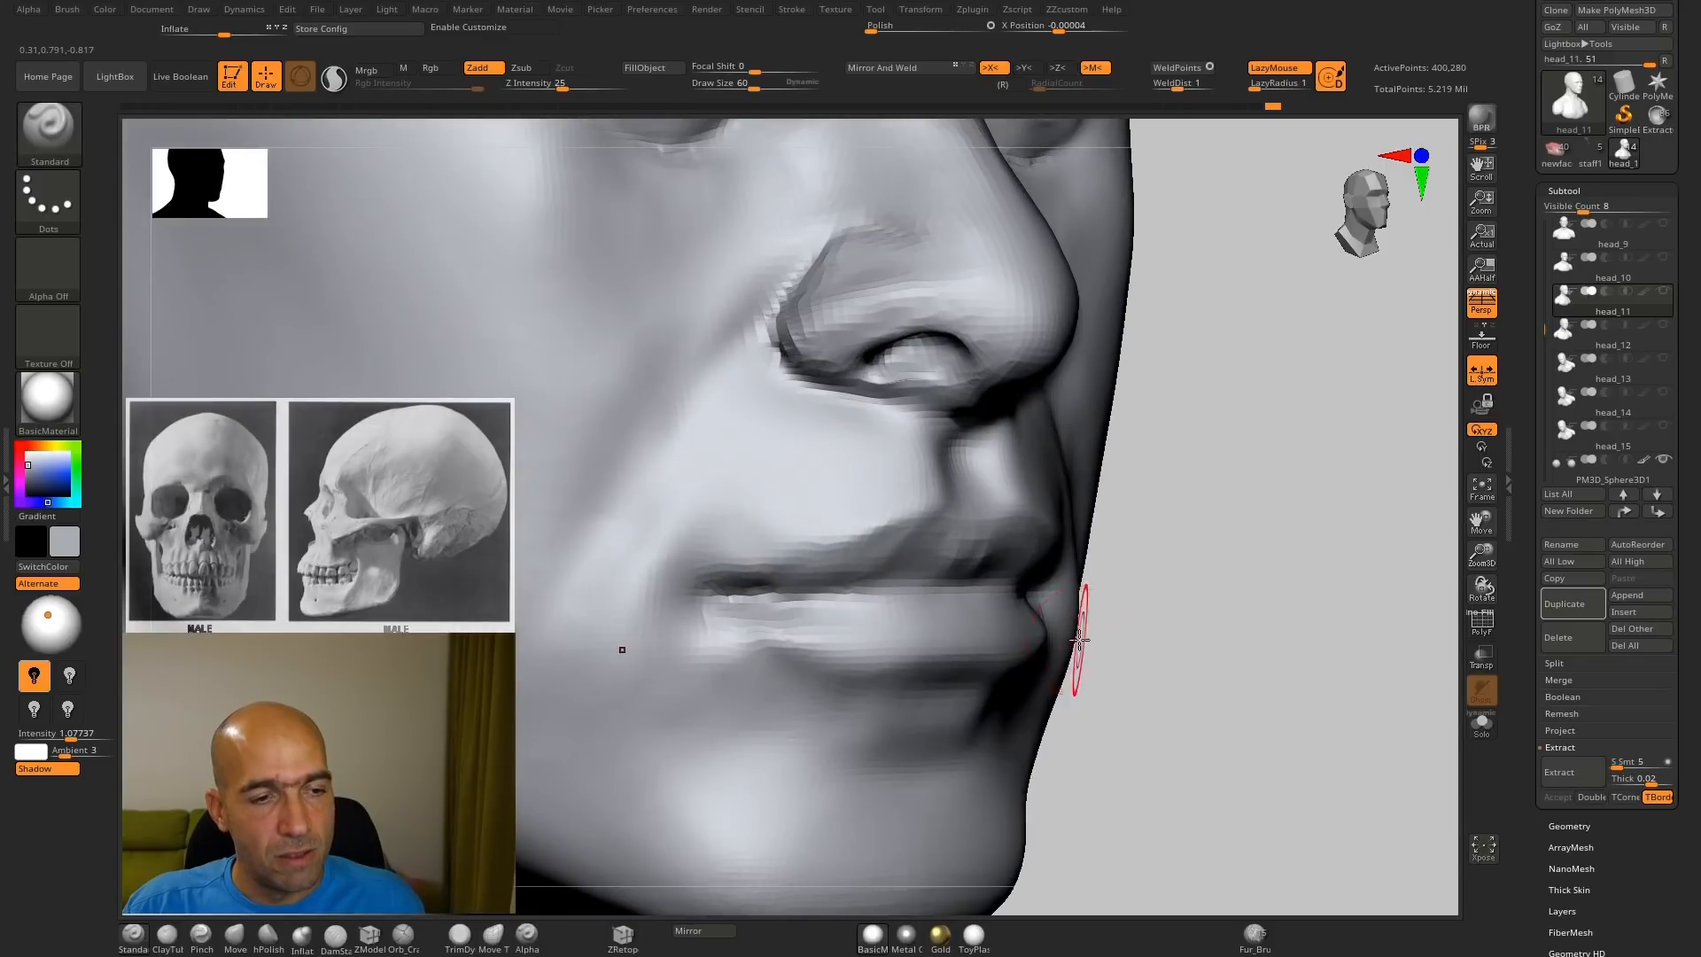
key(b)
key(d)
key(s)
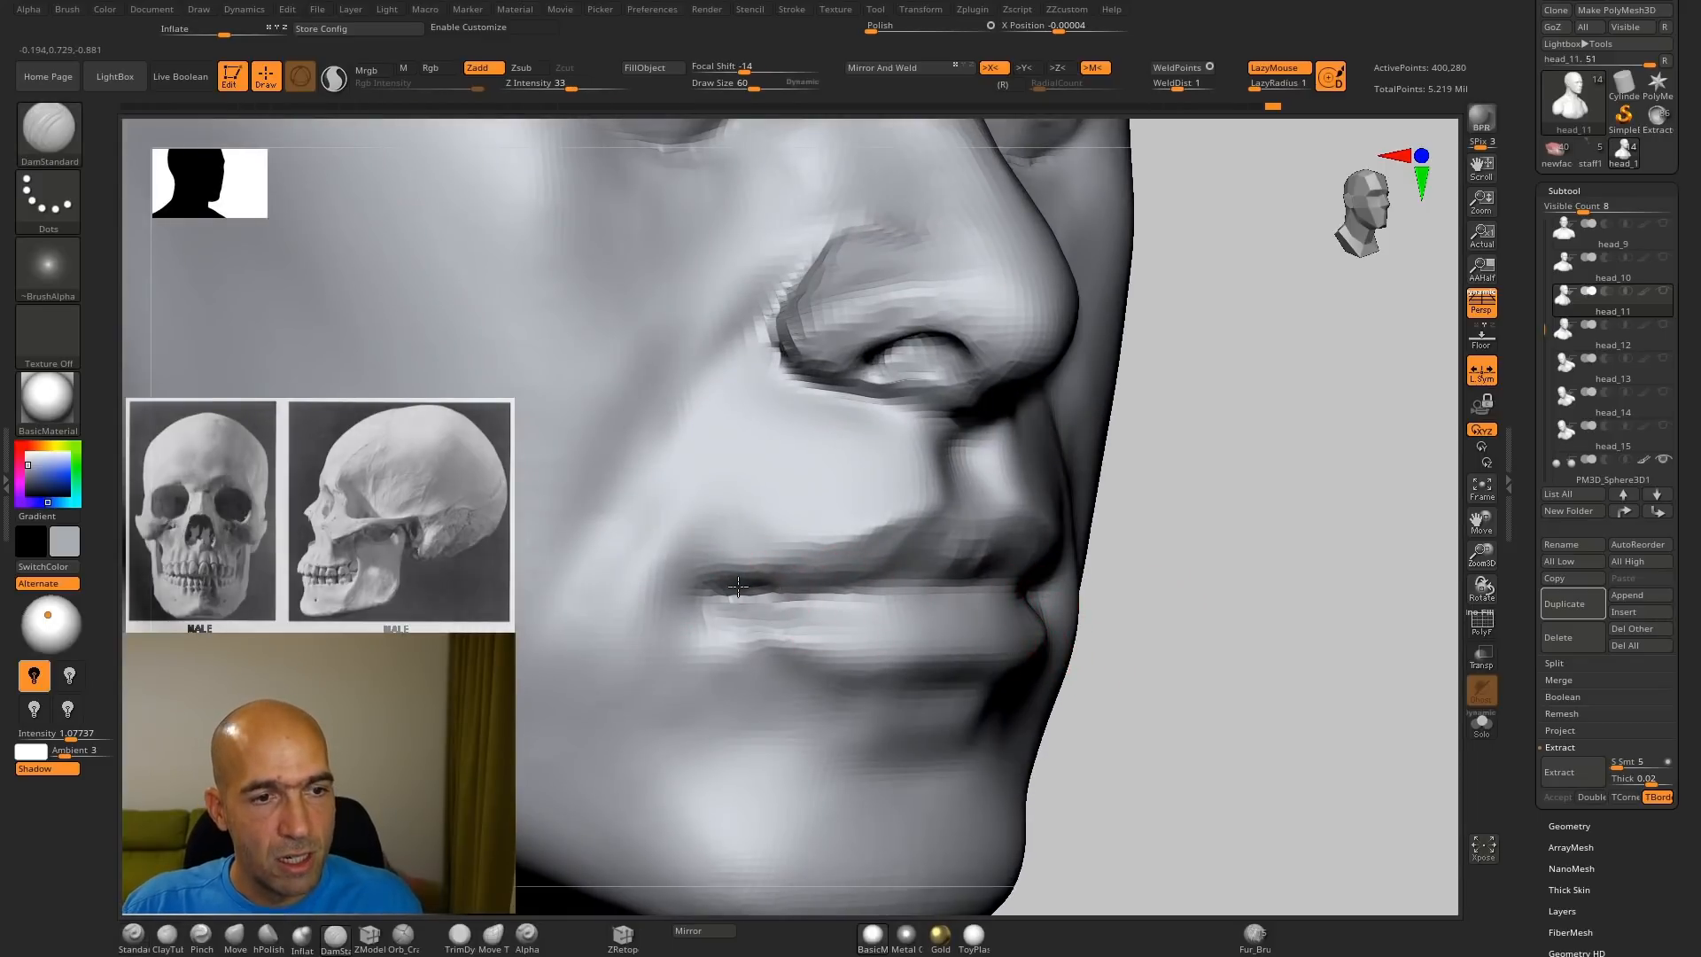
drag(747, 596, 952, 583)
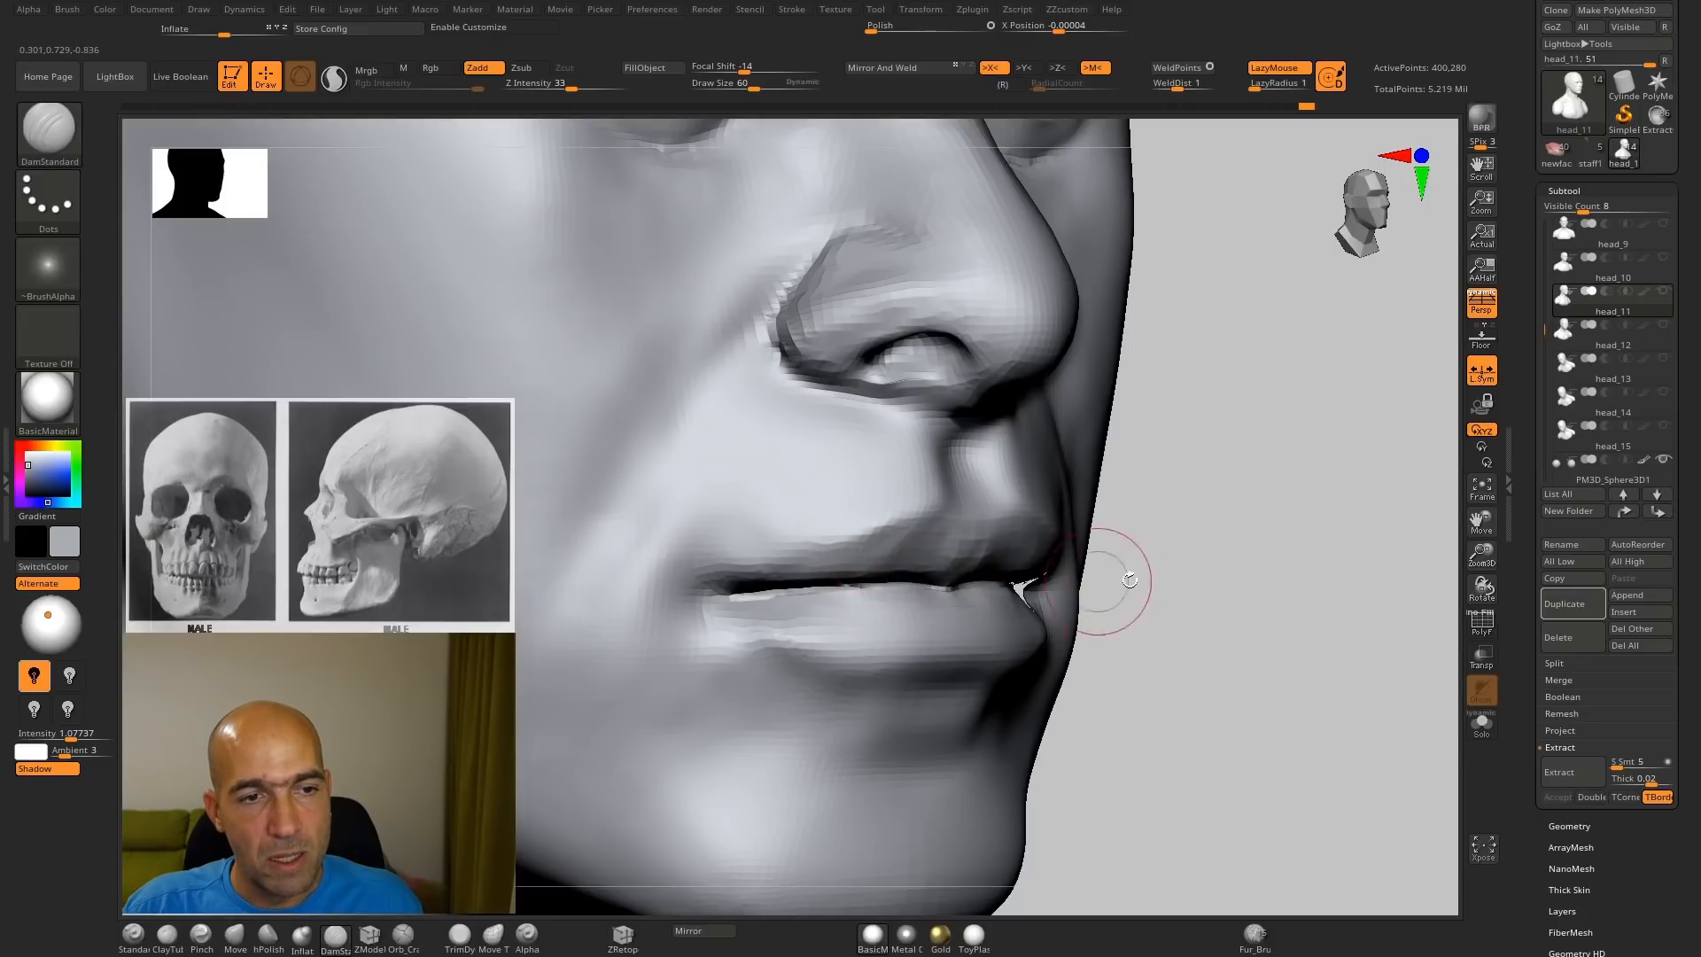
Step: Smooth the skin and fold beside the mouth corner at draw size 60
alt+drag(1130, 580, 1169, 497)
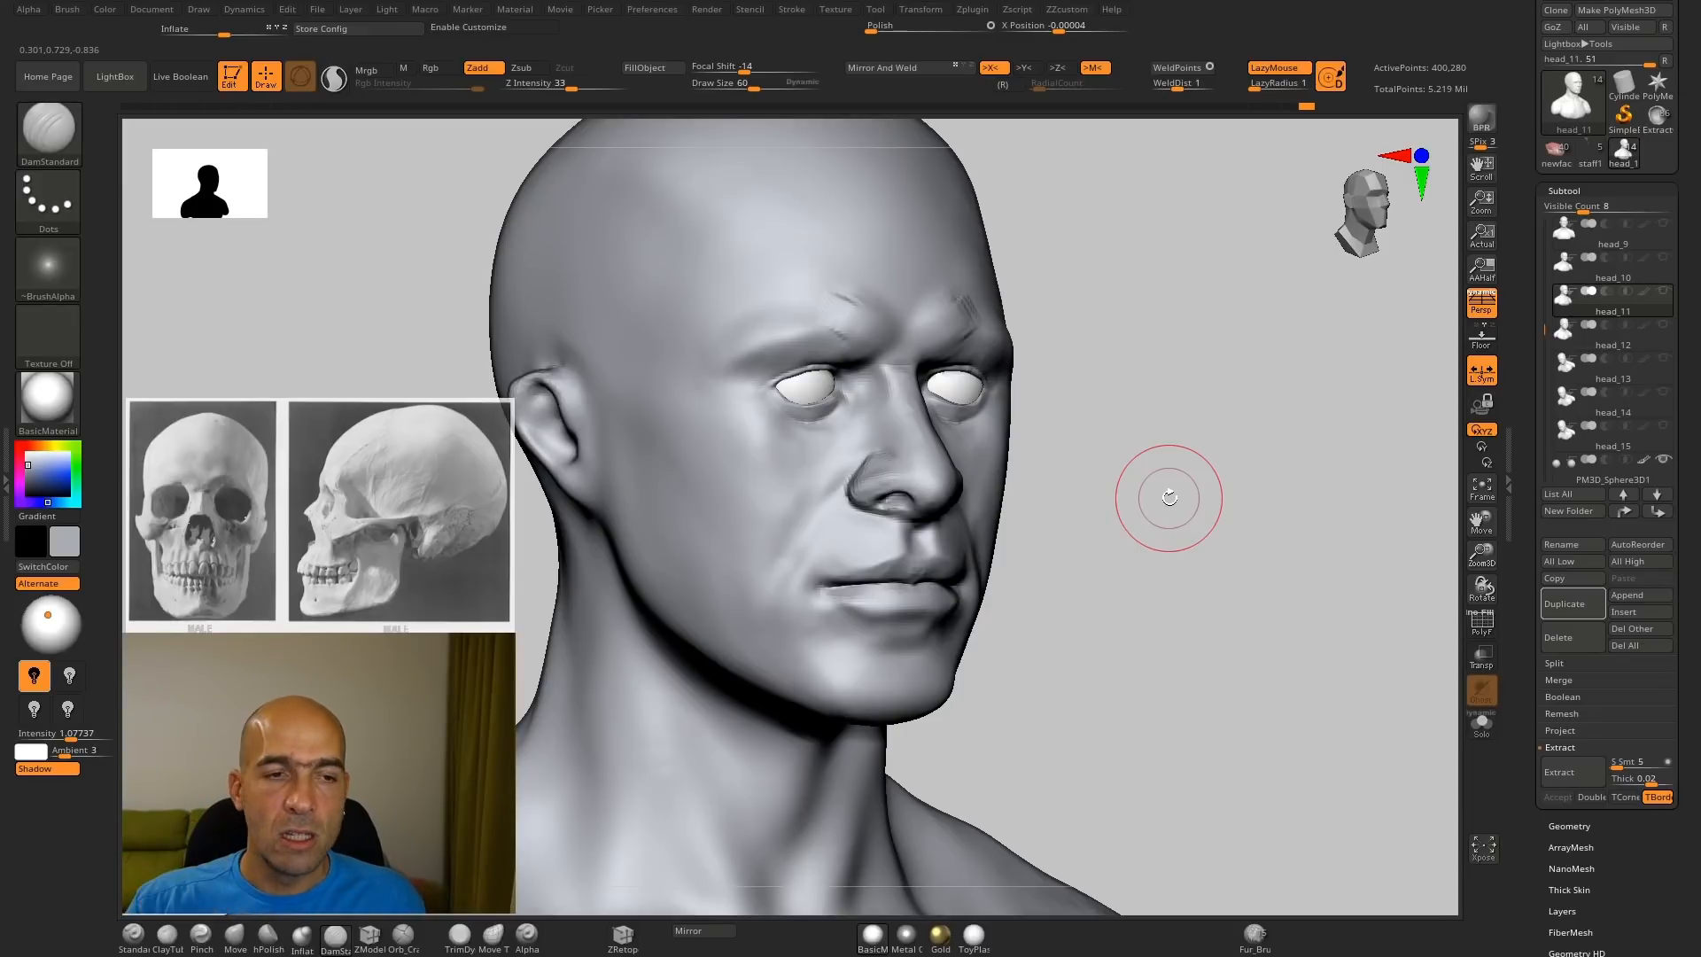
alt+drag(1095, 529, 1174, 594)
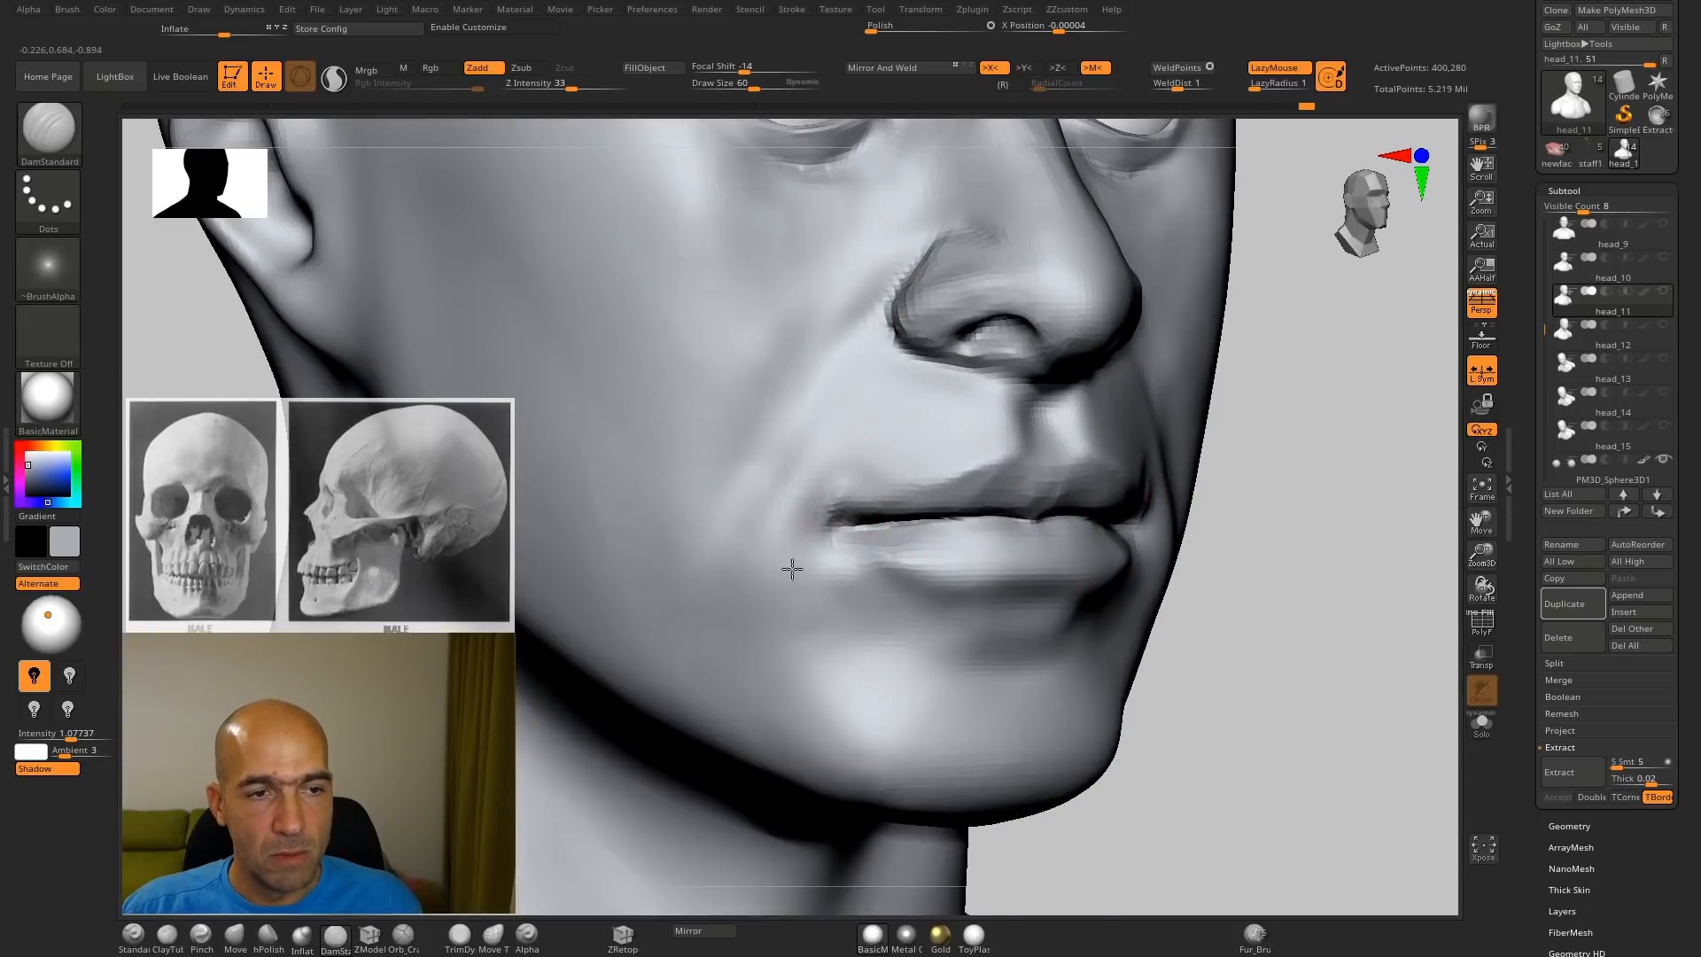
key(shift)
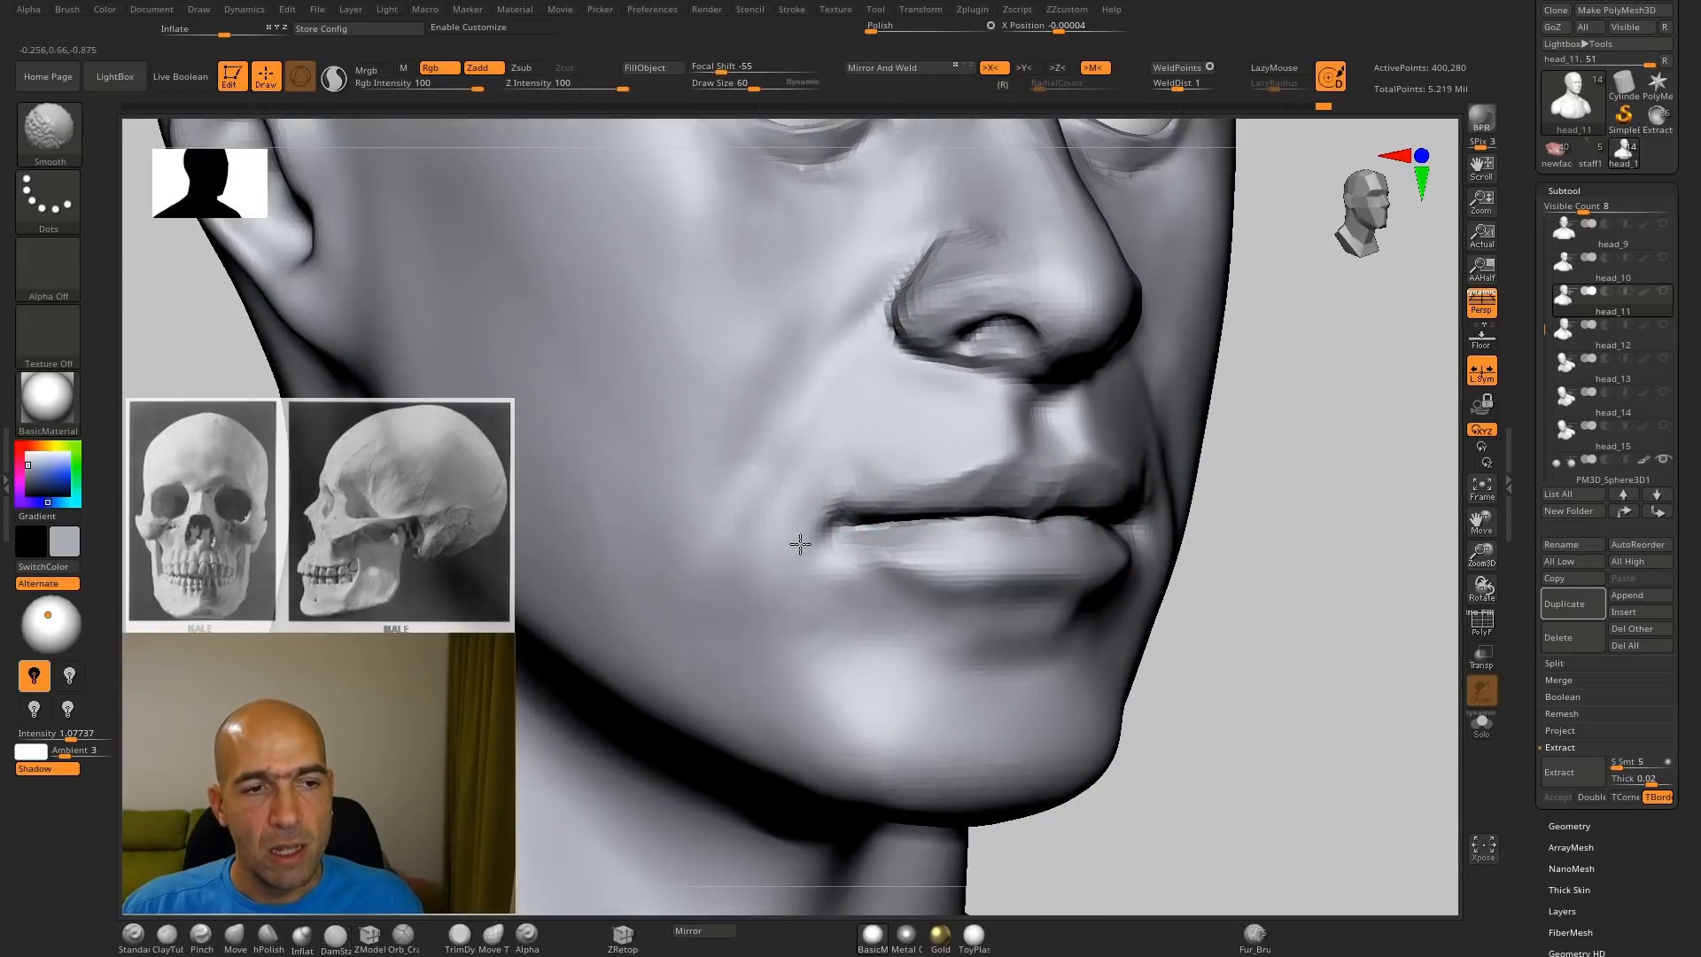
Step: Add volume at and below the mouth corner with the ClayTubes brush at draw size 60
mouse_move(1295, 614)
mouse_down()
mouse_move(1244, 585)
mouse_move(1284, 562)
mouse_move(1188, 594)
mouse_up()
key(b)
key(s)
key(t)
key(b)
key(c)
key(t)
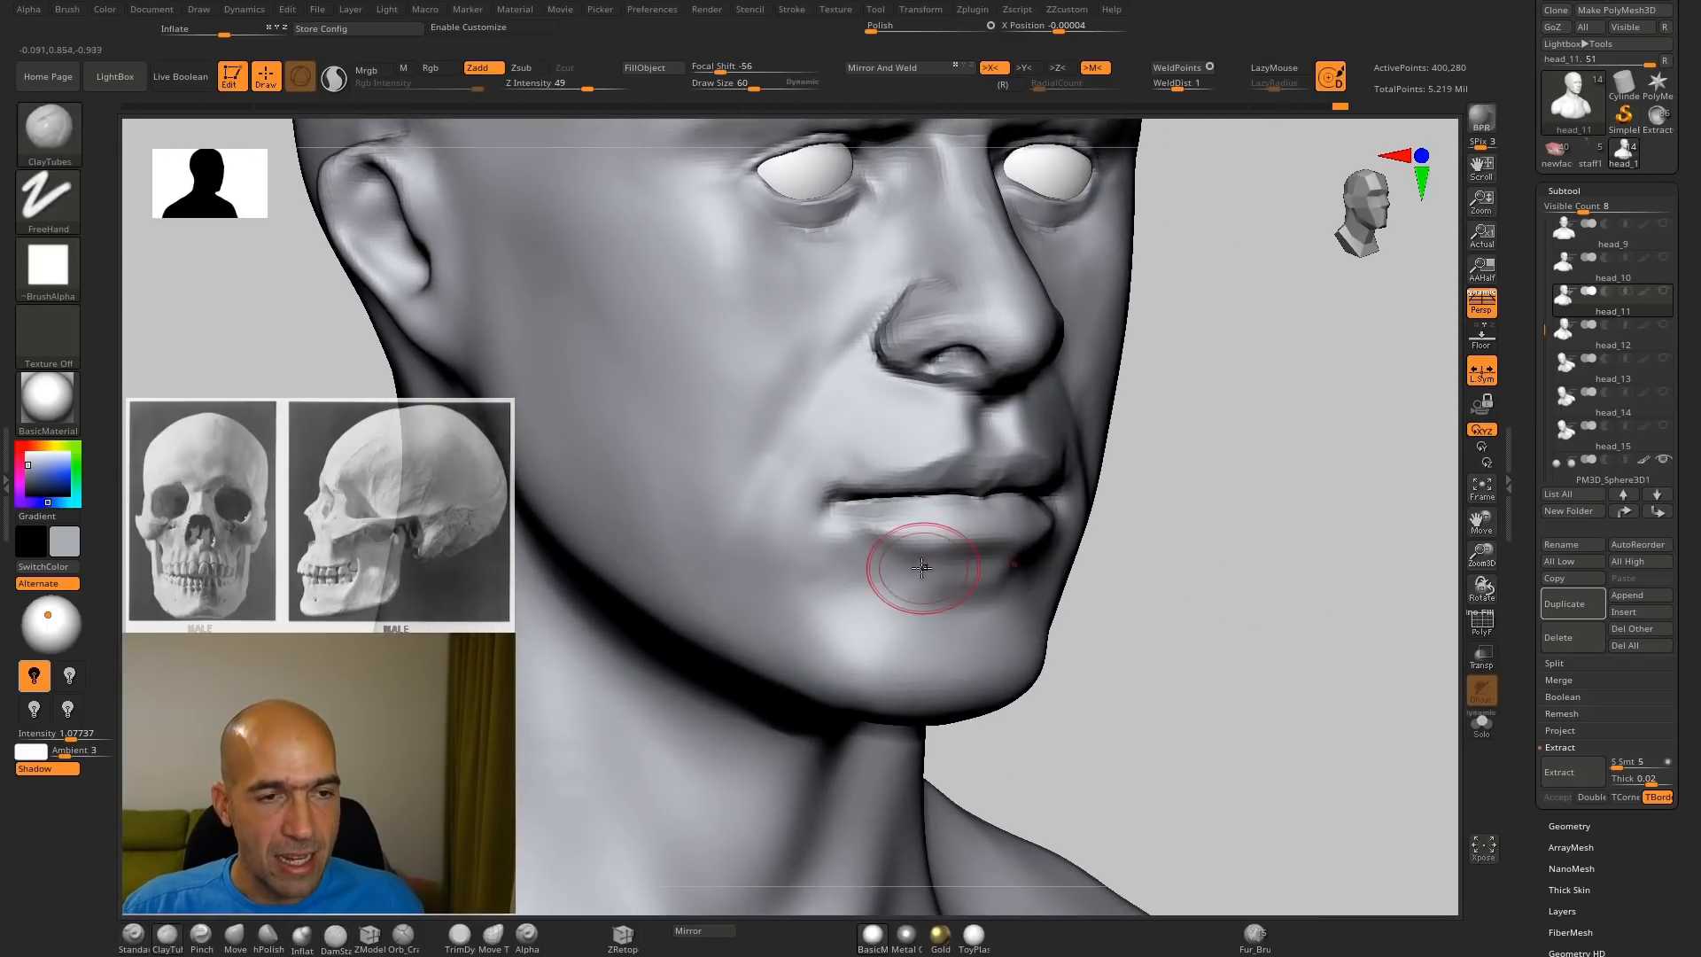
mouse_move(844, 513)
mouse_down()
mouse_move(817, 564)
mouse_move(865, 529)
mouse_move(809, 528)
mouse_move(809, 544)
mouse_move(865, 538)
mouse_up()
Step: Flatten and blend the area just below the mouth corner and outer lower lip with the hPolish brush
mouse_move(1170, 535)
alt+mouse_down()
mouse_move(1010, 514)
mouse_move(1103, 515)
alt+mouse_up()
key(ctrl)
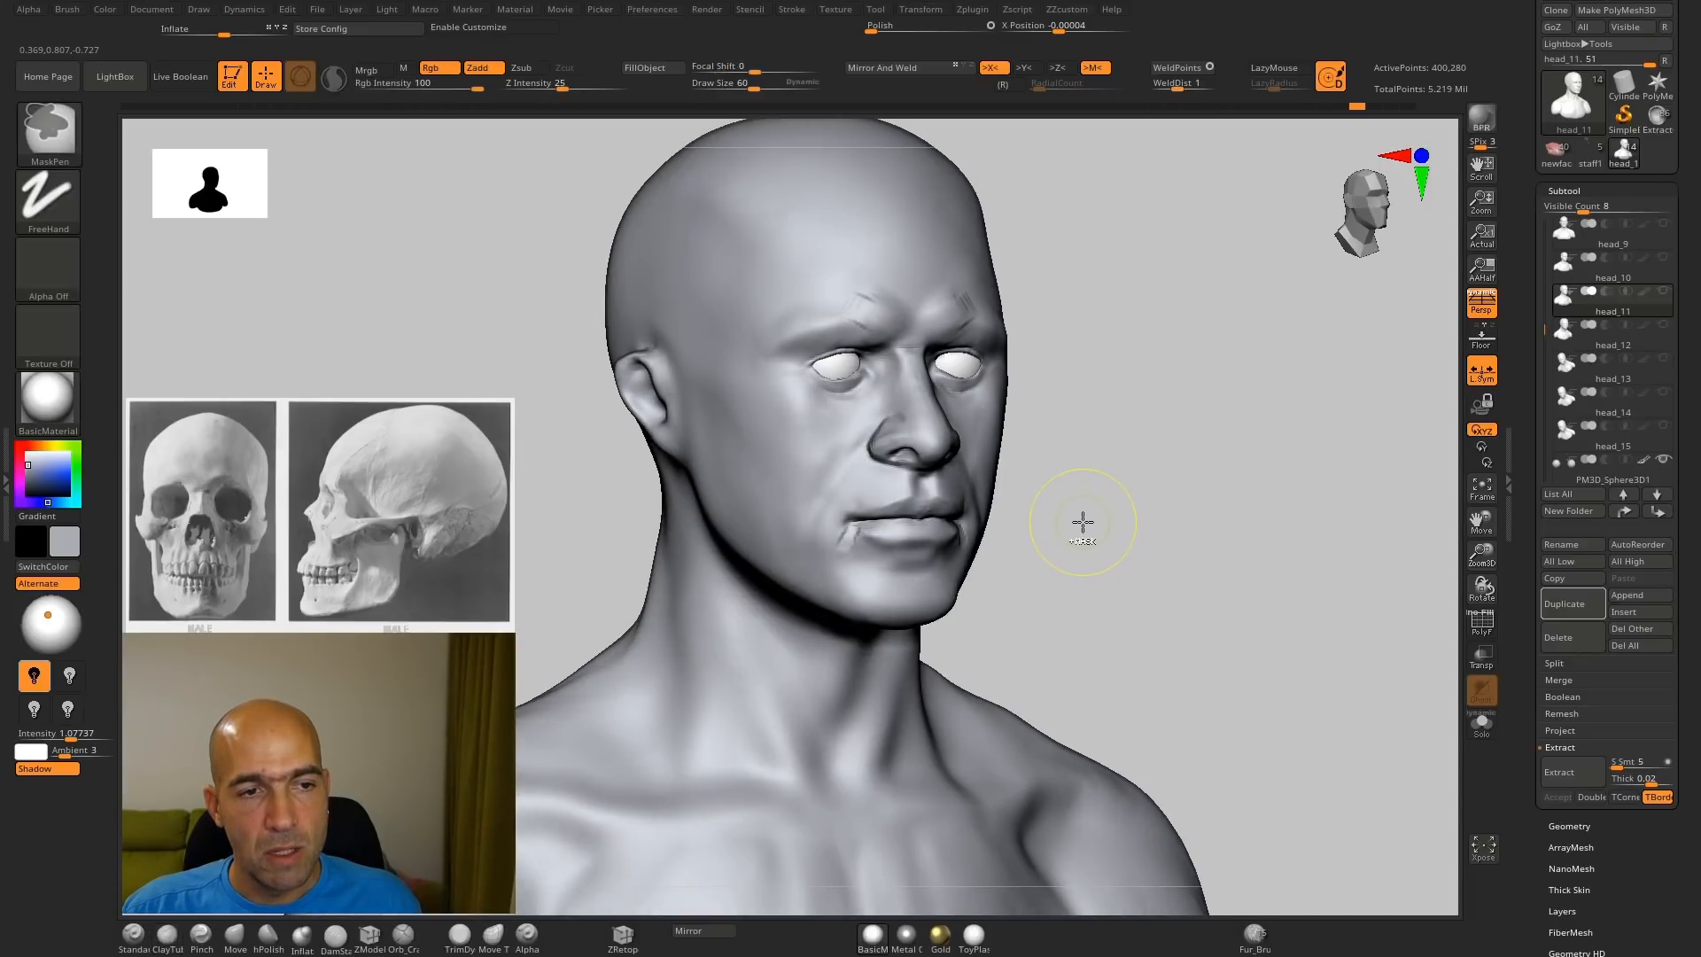
drag(1089, 527, 1078, 535)
key(ctrl+shift)
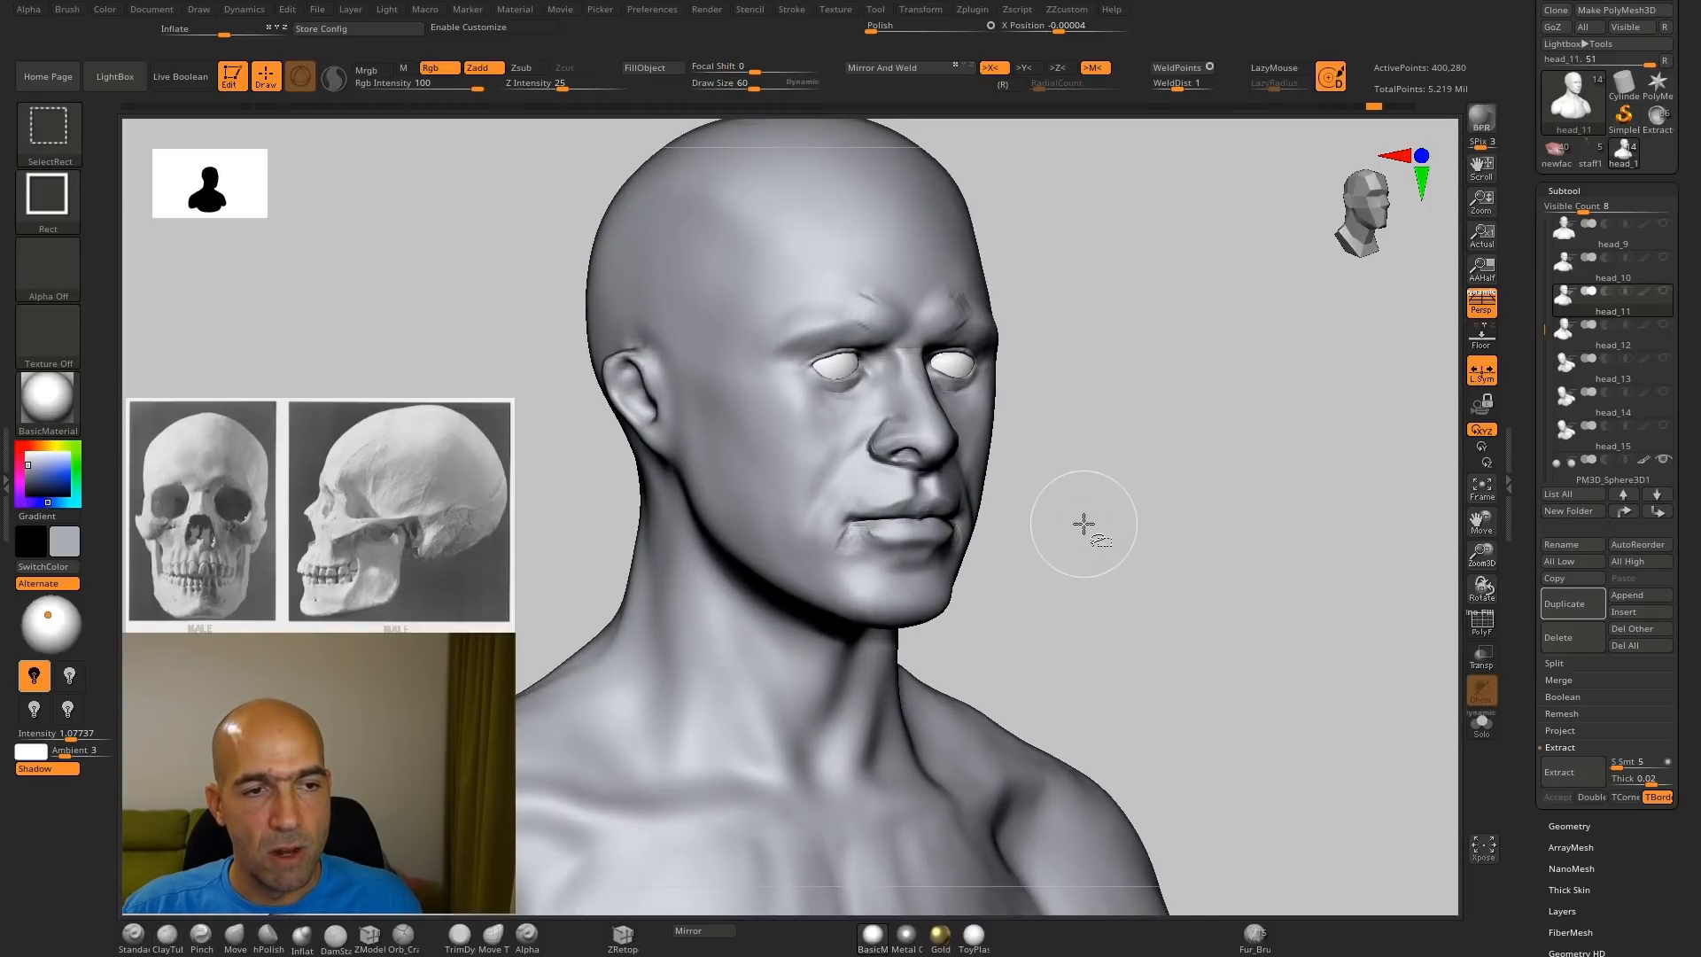
ctrl+right_drag(1081, 523, 1196, 633)
drag(870, 528, 914, 523)
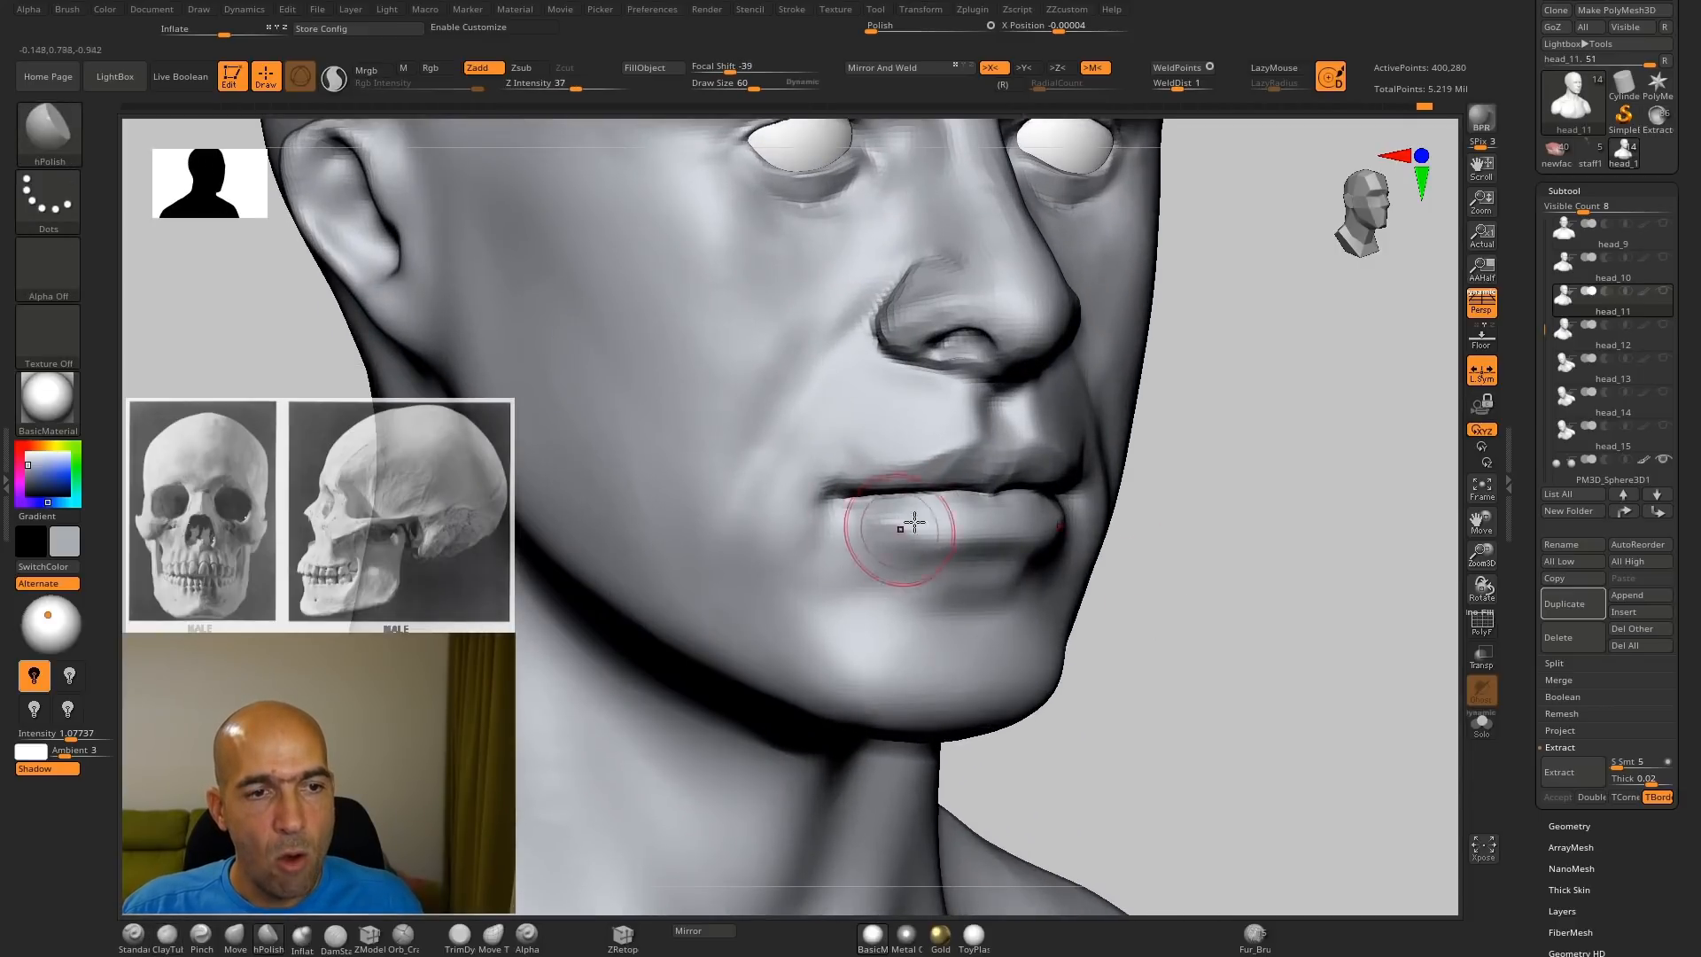
ctrl+right_drag(1169, 542, 1055, 558)
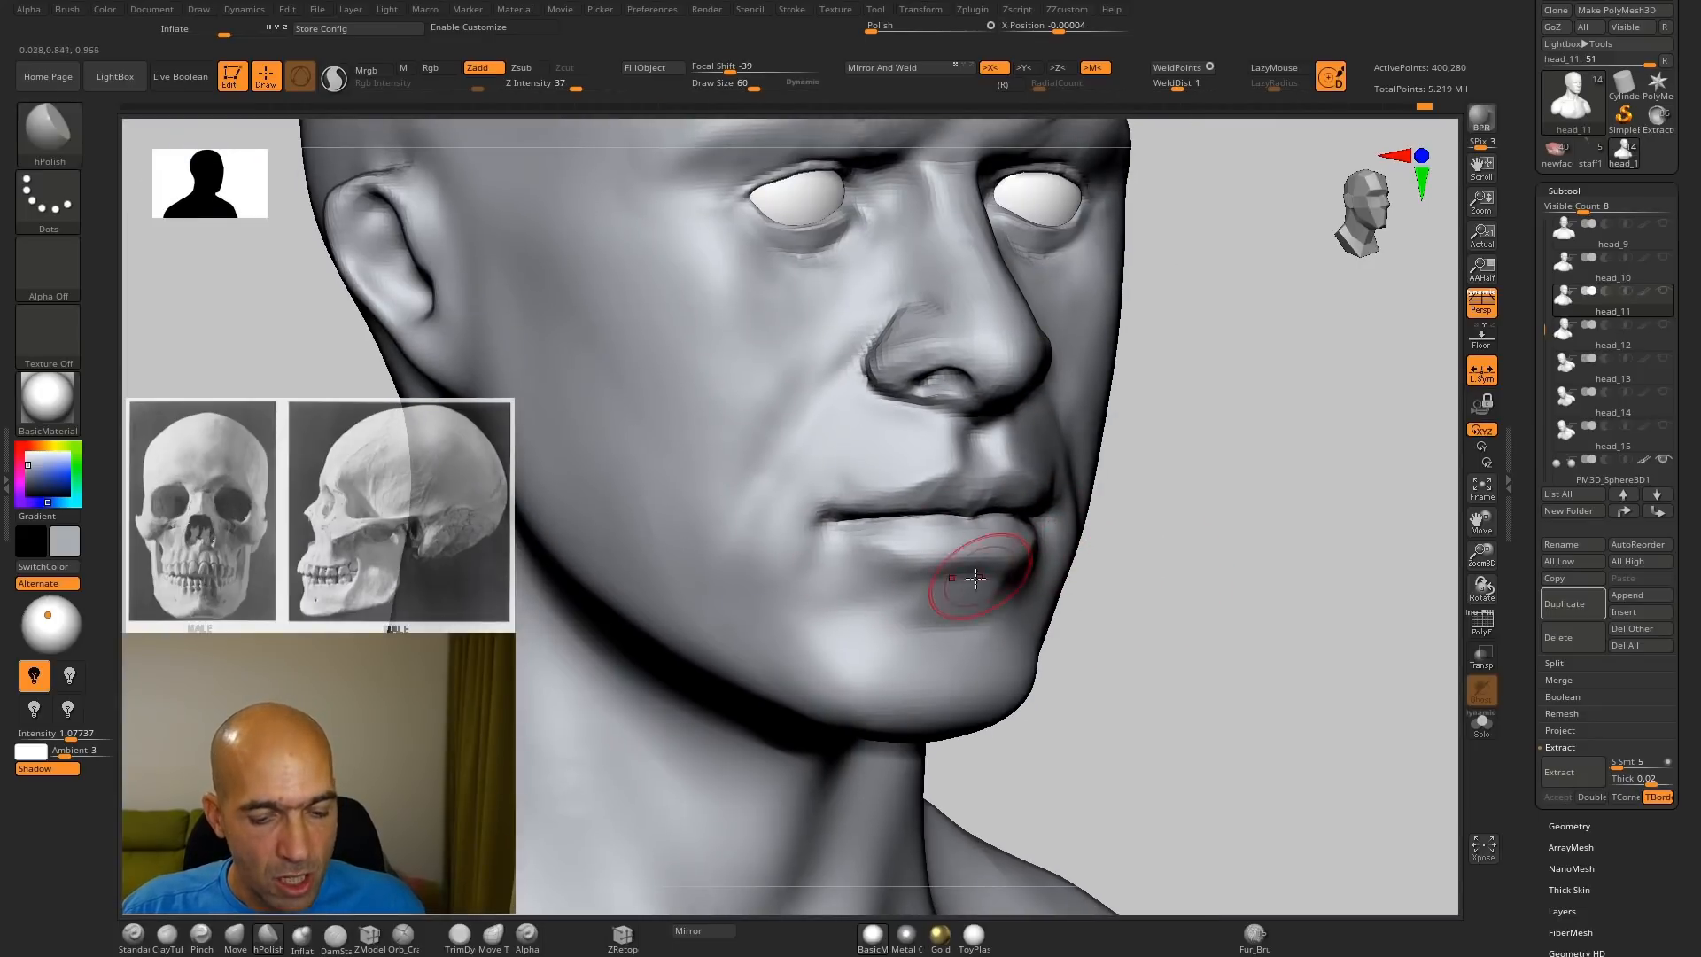
Step: Tighten the crease beneath the lower lip with the Pinch brush at draw size 60
key(b)
key(p)
key(i)
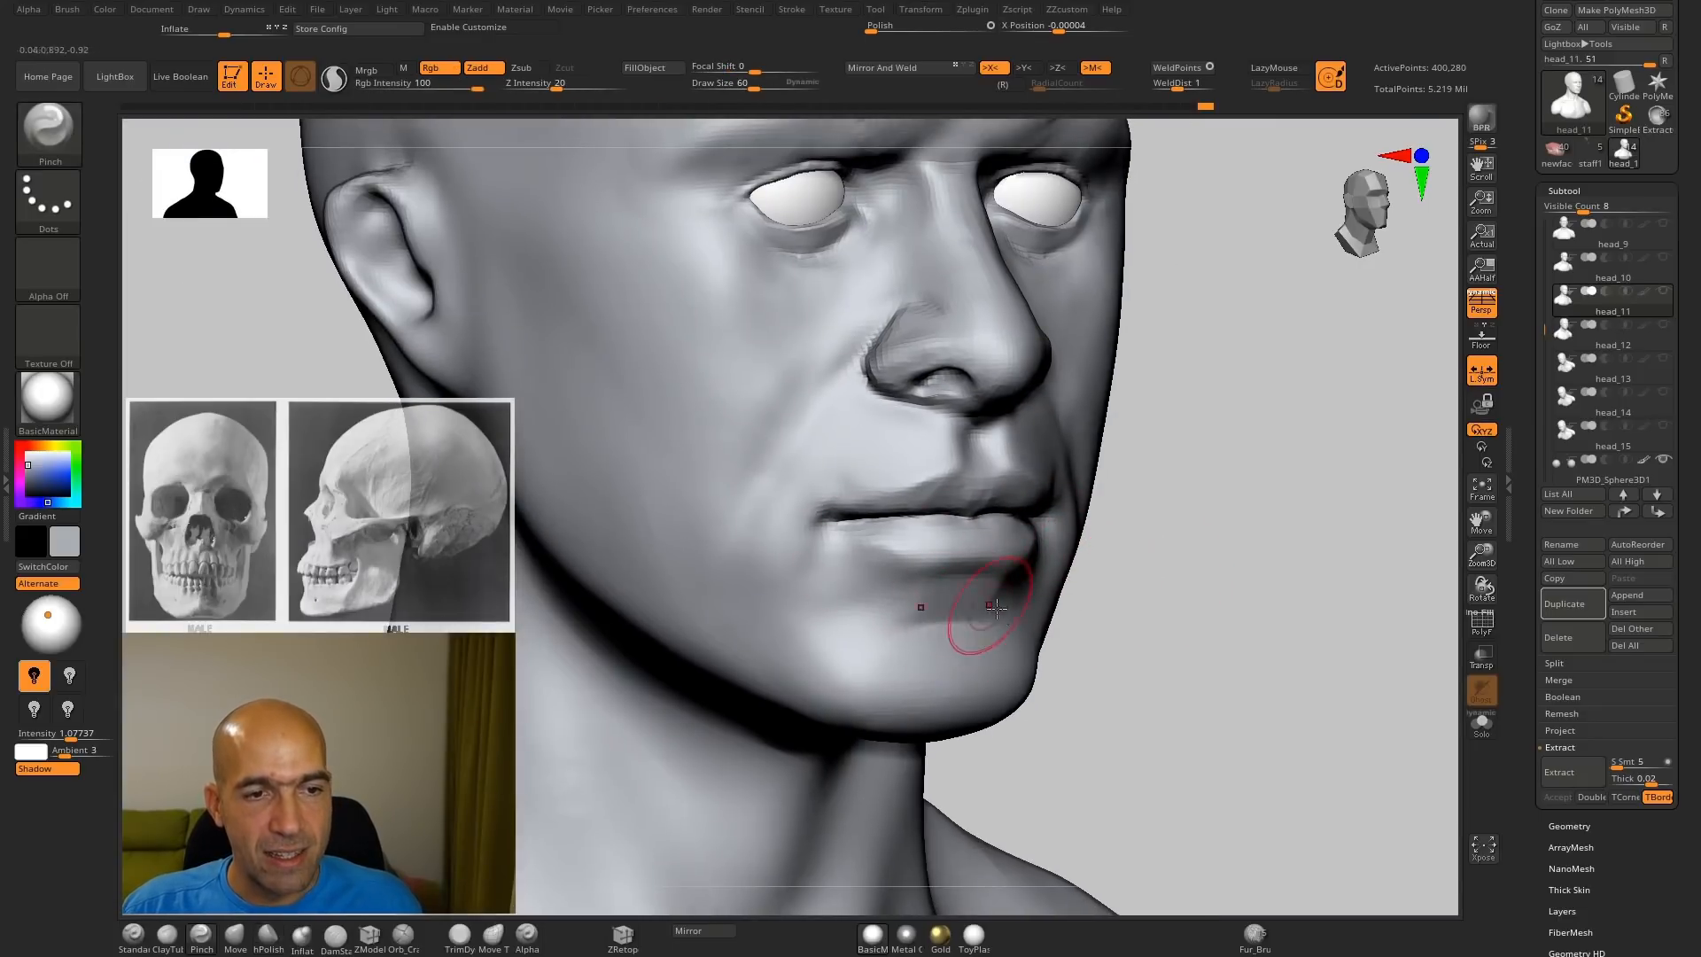
drag(1141, 594, 1112, 598)
Step: Refine the hollow between the lower lip and chin with the Standard brush and smooth it
key(b)
key(s)
key(t)
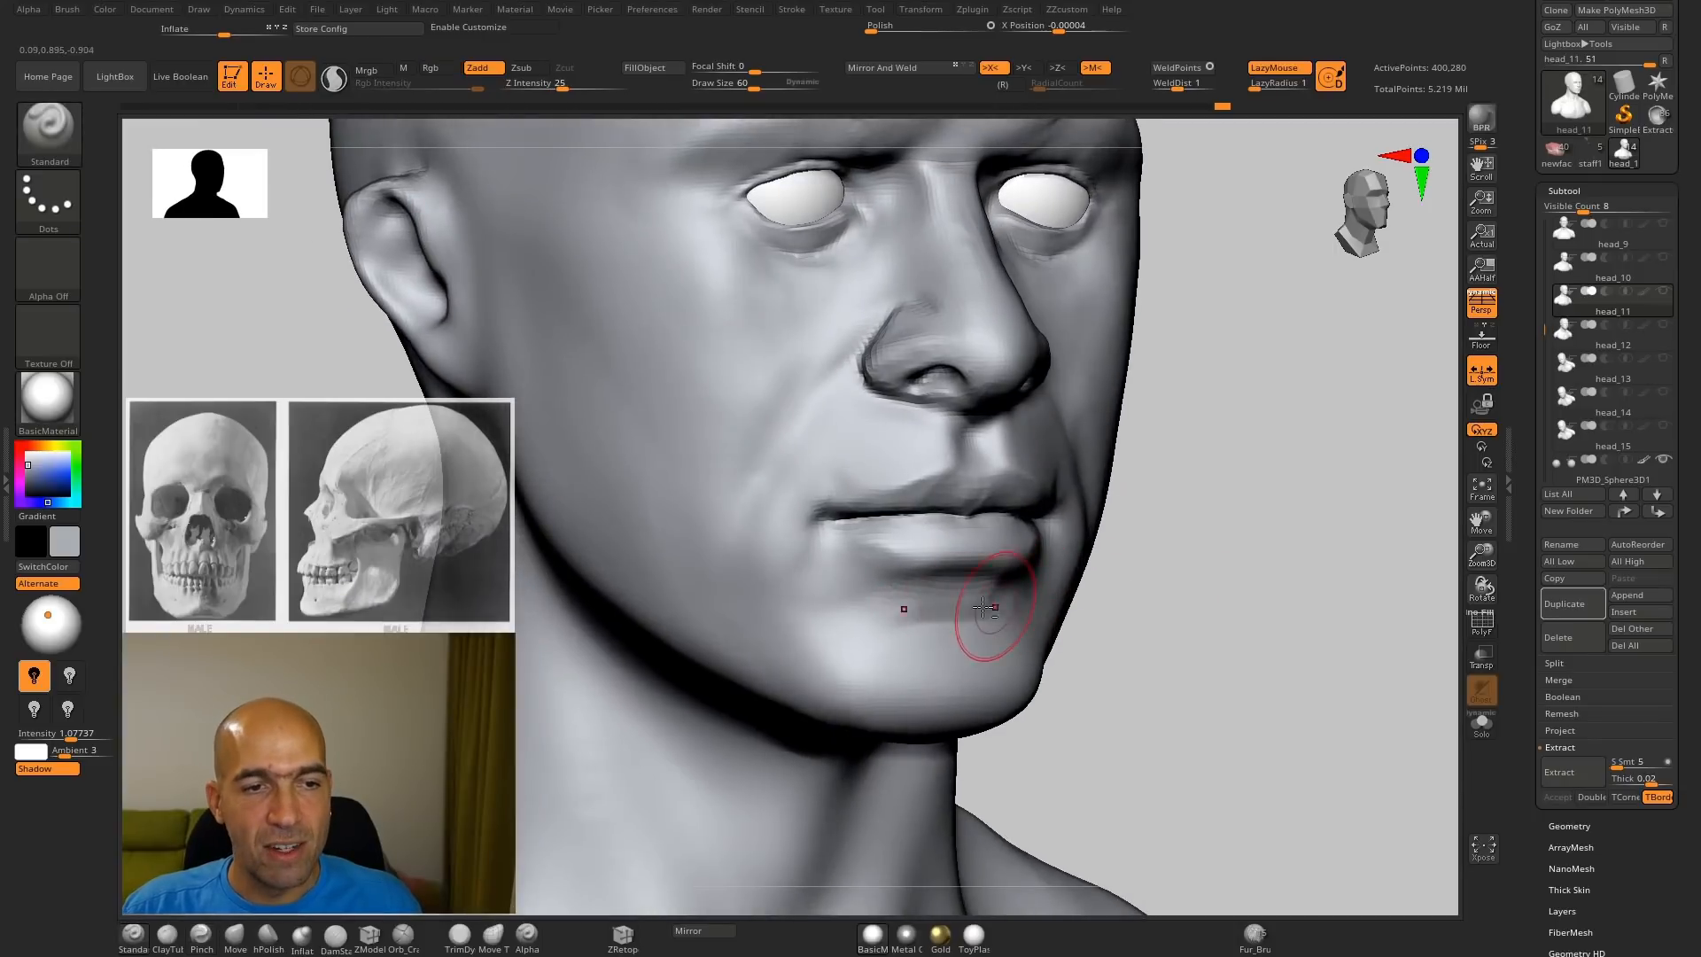
shift+drag(983, 608, 902, 600)
Step: Adjust the shape of the lower lip and mouth area with the Move brush at draw size 60
ctrl+right_drag(1108, 595, 1193, 593)
drag(1193, 593, 1241, 591)
key(b)
key(m)
key(v)
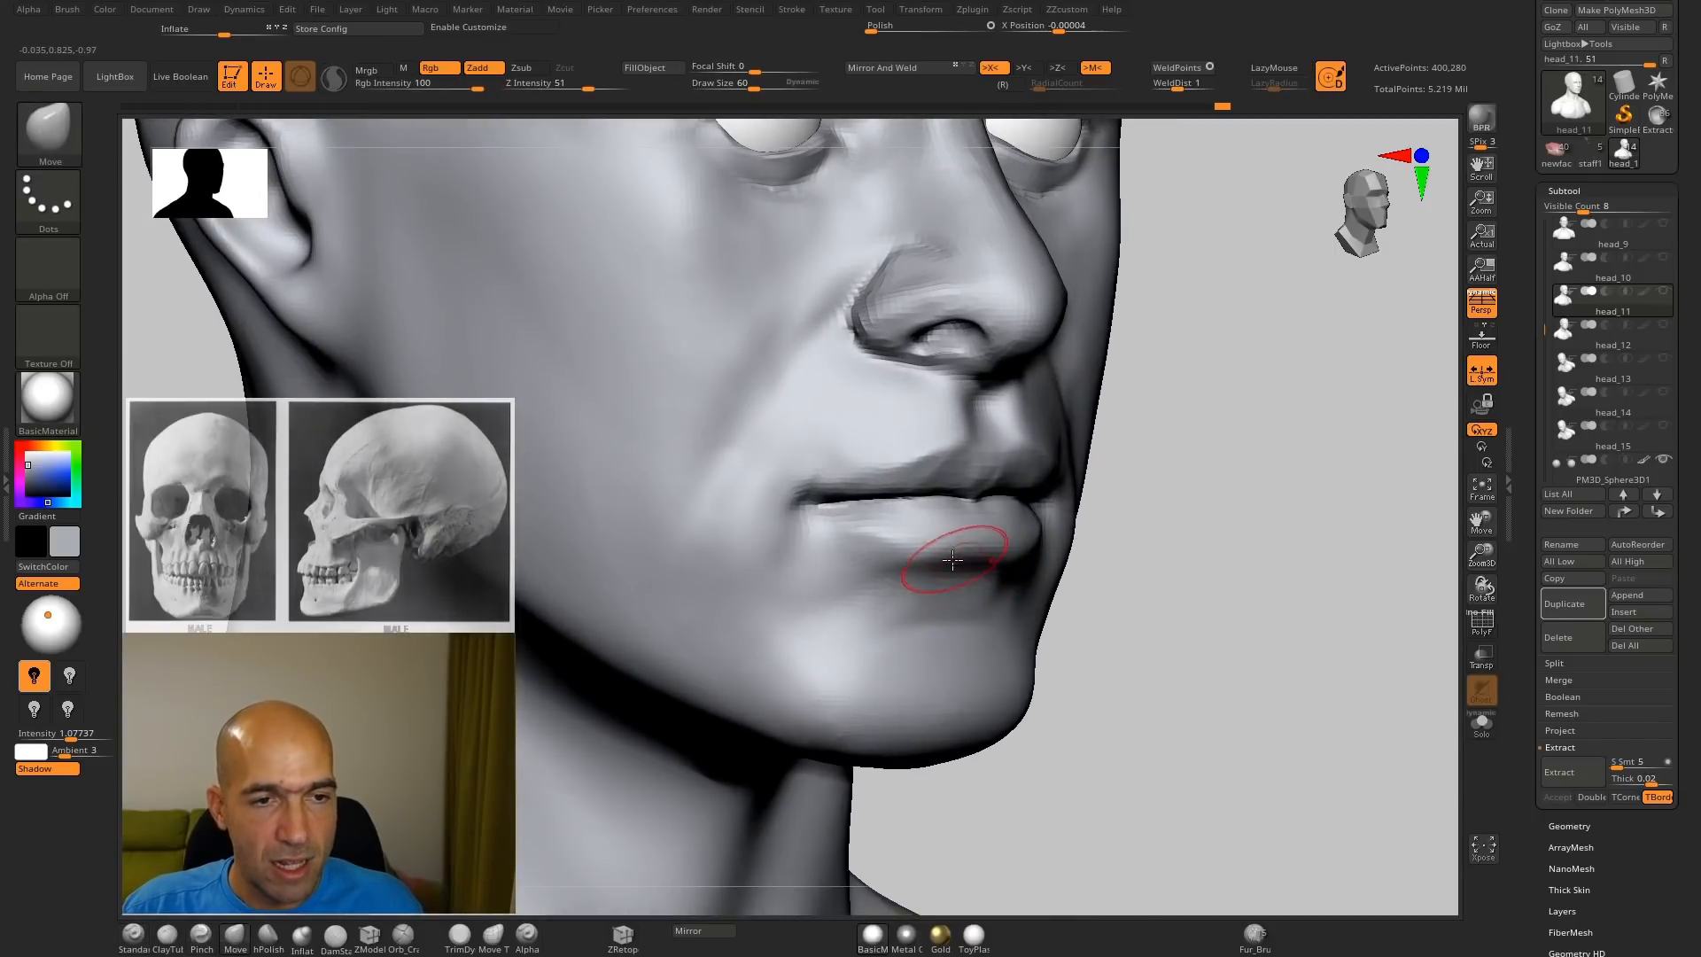
drag(1152, 543, 1112, 542)
ctrl+right_drag(1154, 540, 1090, 509)
drag(1215, 507, 1152, 487)
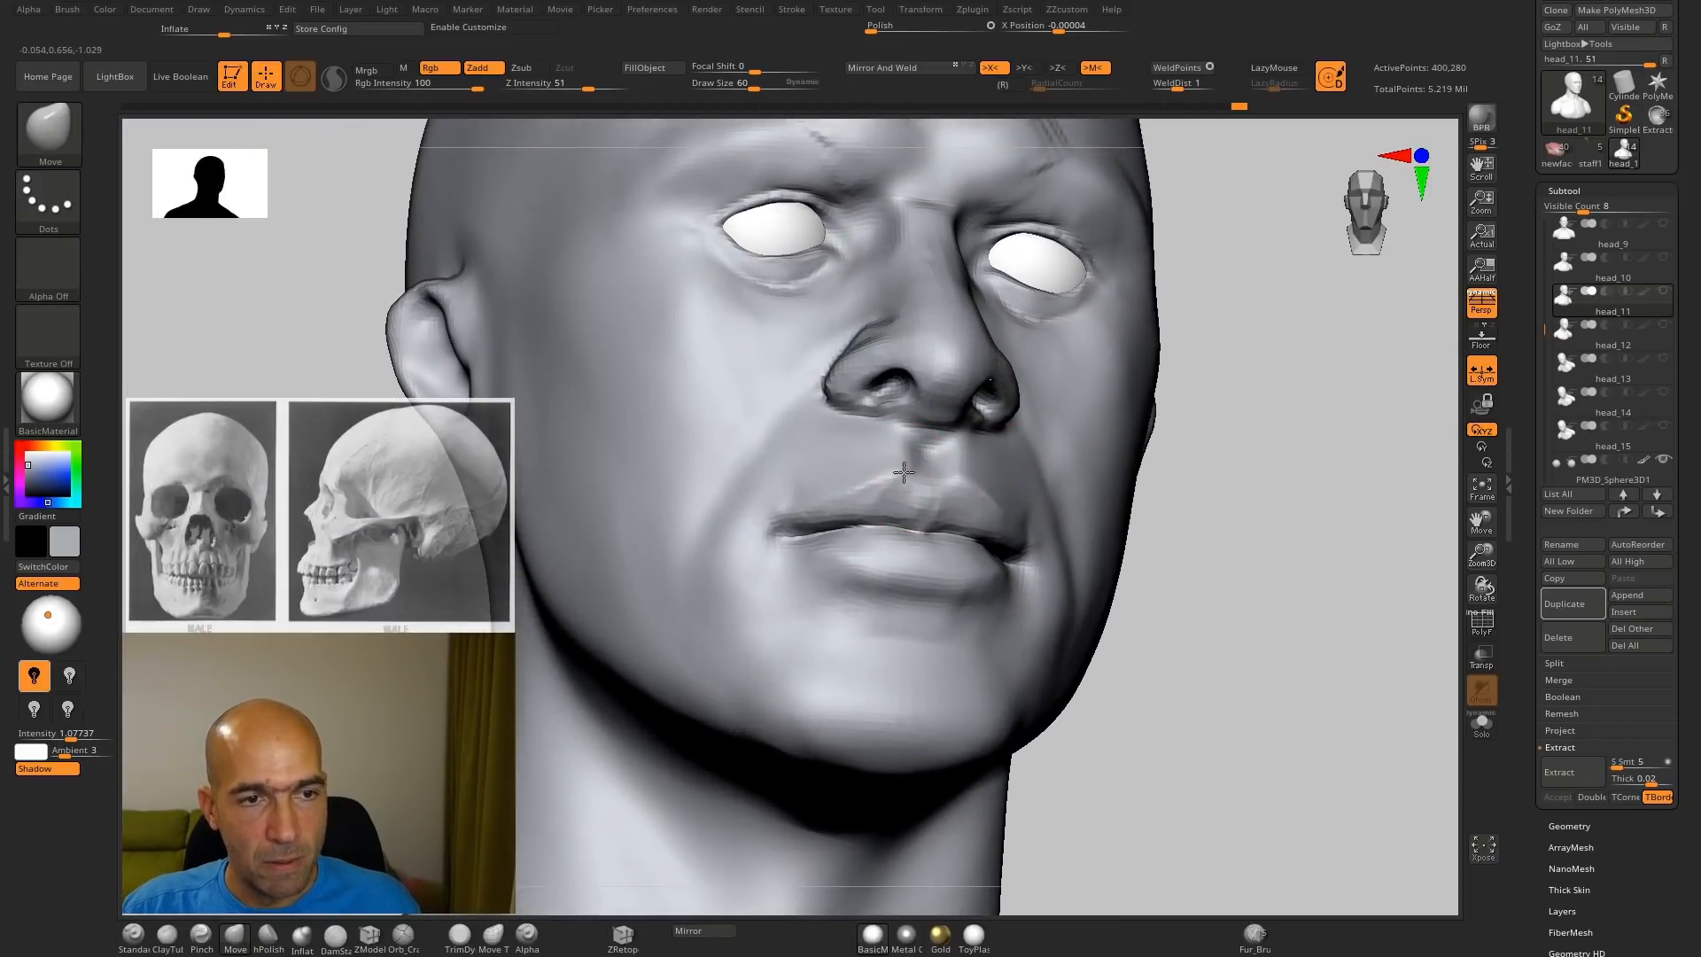
Step: Refine the shape of the nose tip and its side with the Move brush at draw size 72
ctrl+right_drag(983, 452, 1033, 414)
shift+drag(1033, 413, 1137, 539)
shift+drag(1124, 401, 1166, 448)
ctrl+right_drag(1166, 448, 1231, 620)
drag(1267, 608, 1182, 596)
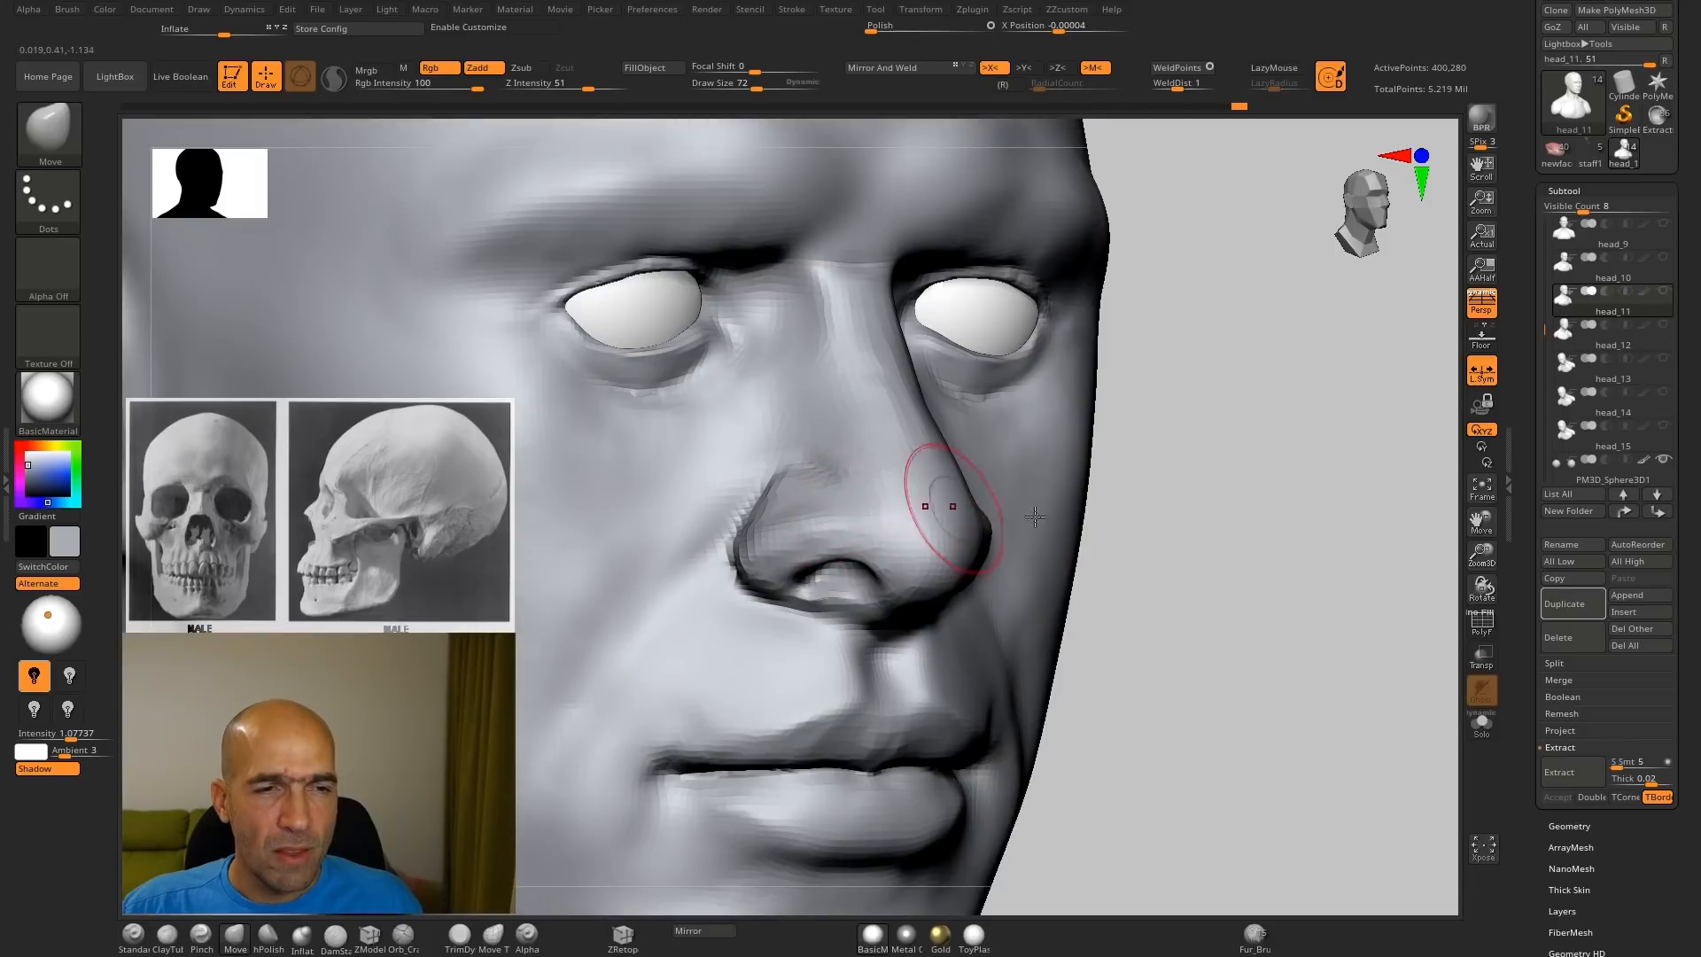
drag(1188, 519, 1095, 523)
mouse_move(631, 610)
mouse_down()
mouse_move(730, 612)
mouse_move(790, 395)
mouse_move(854, 365)
mouse_up()
Step: Adjust the nose profile in side view with the Move brush at draw size 88
key(b)
key(p)
key(i)
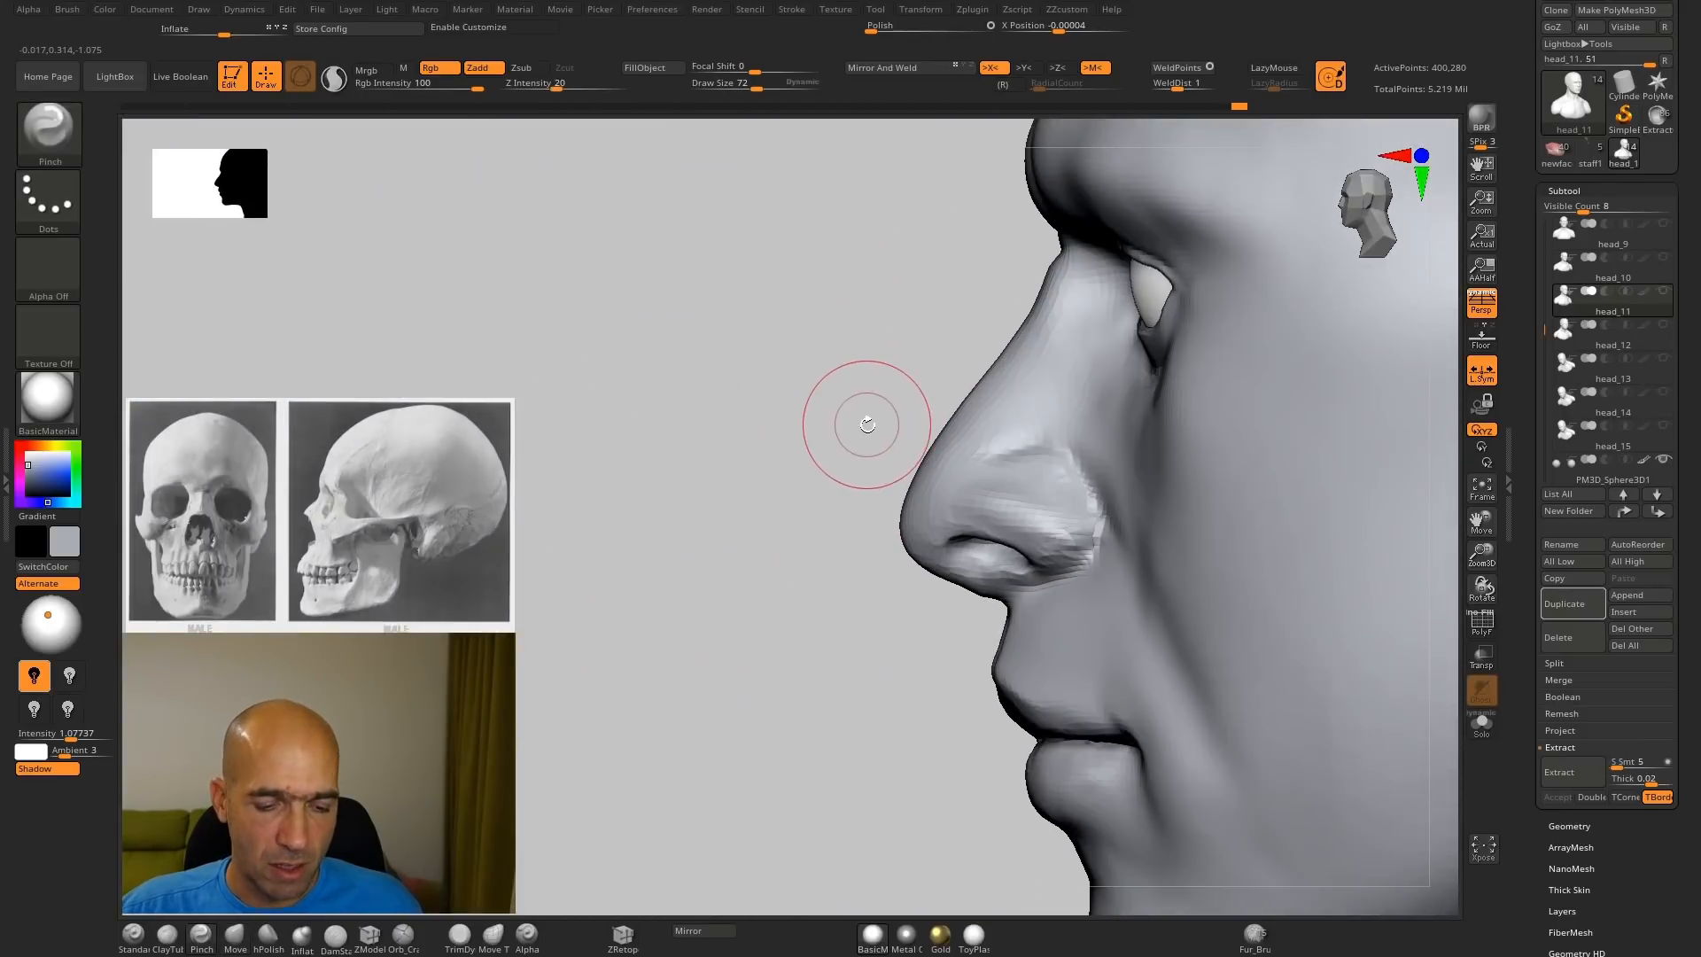
key(b)
key(m)
key(v)
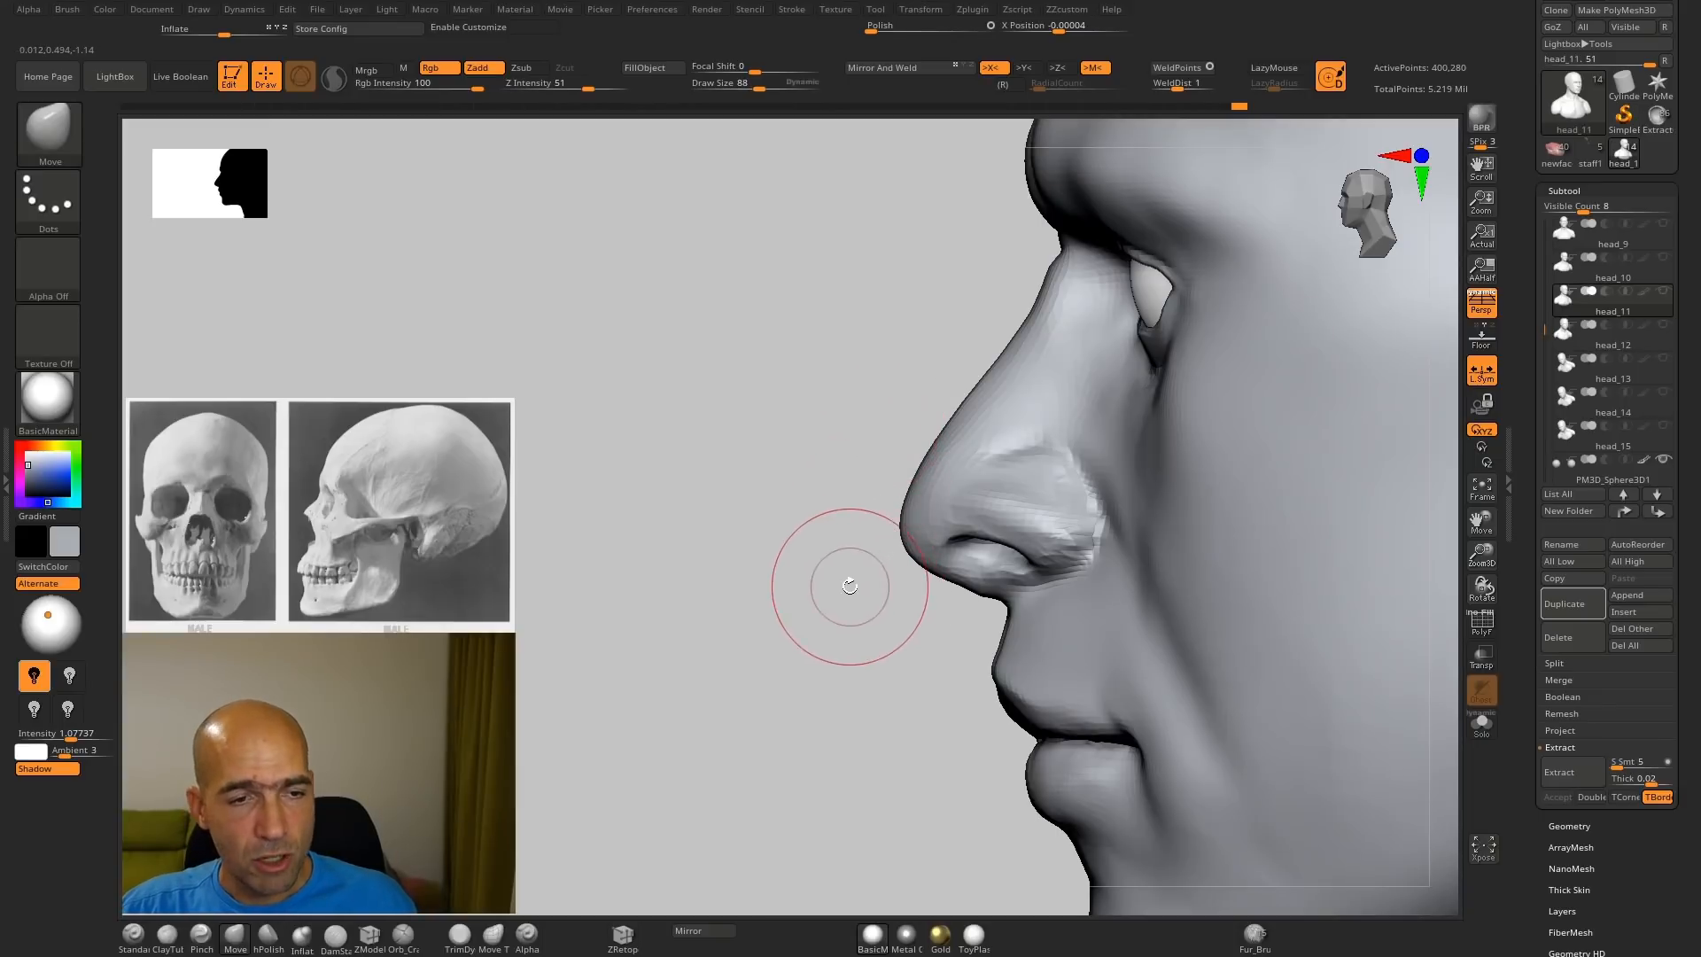
mouse_move(850, 585)
mouse_down()
mouse_move(821, 619)
mouse_move(855, 562)
mouse_up()
Step: Flatten the planes of the nose tip, wings and bridge with the hPolish brush at draw size 64
key(b)
key(h)
key(p)
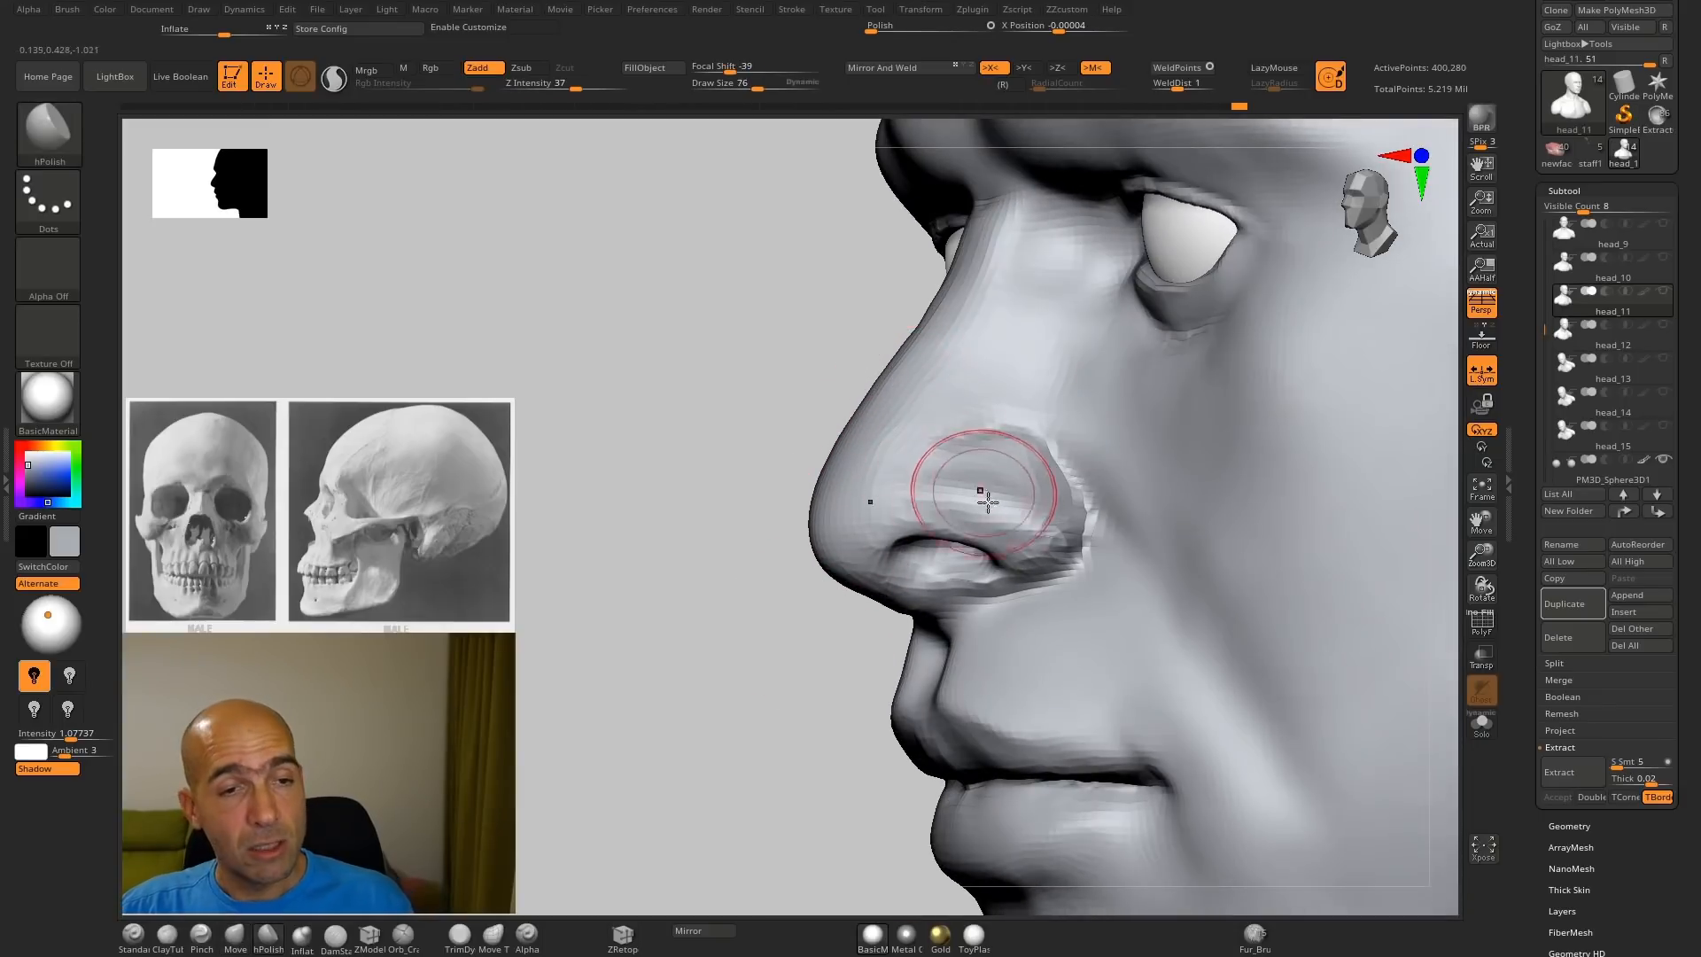
key([)
drag(693, 609, 851, 540)
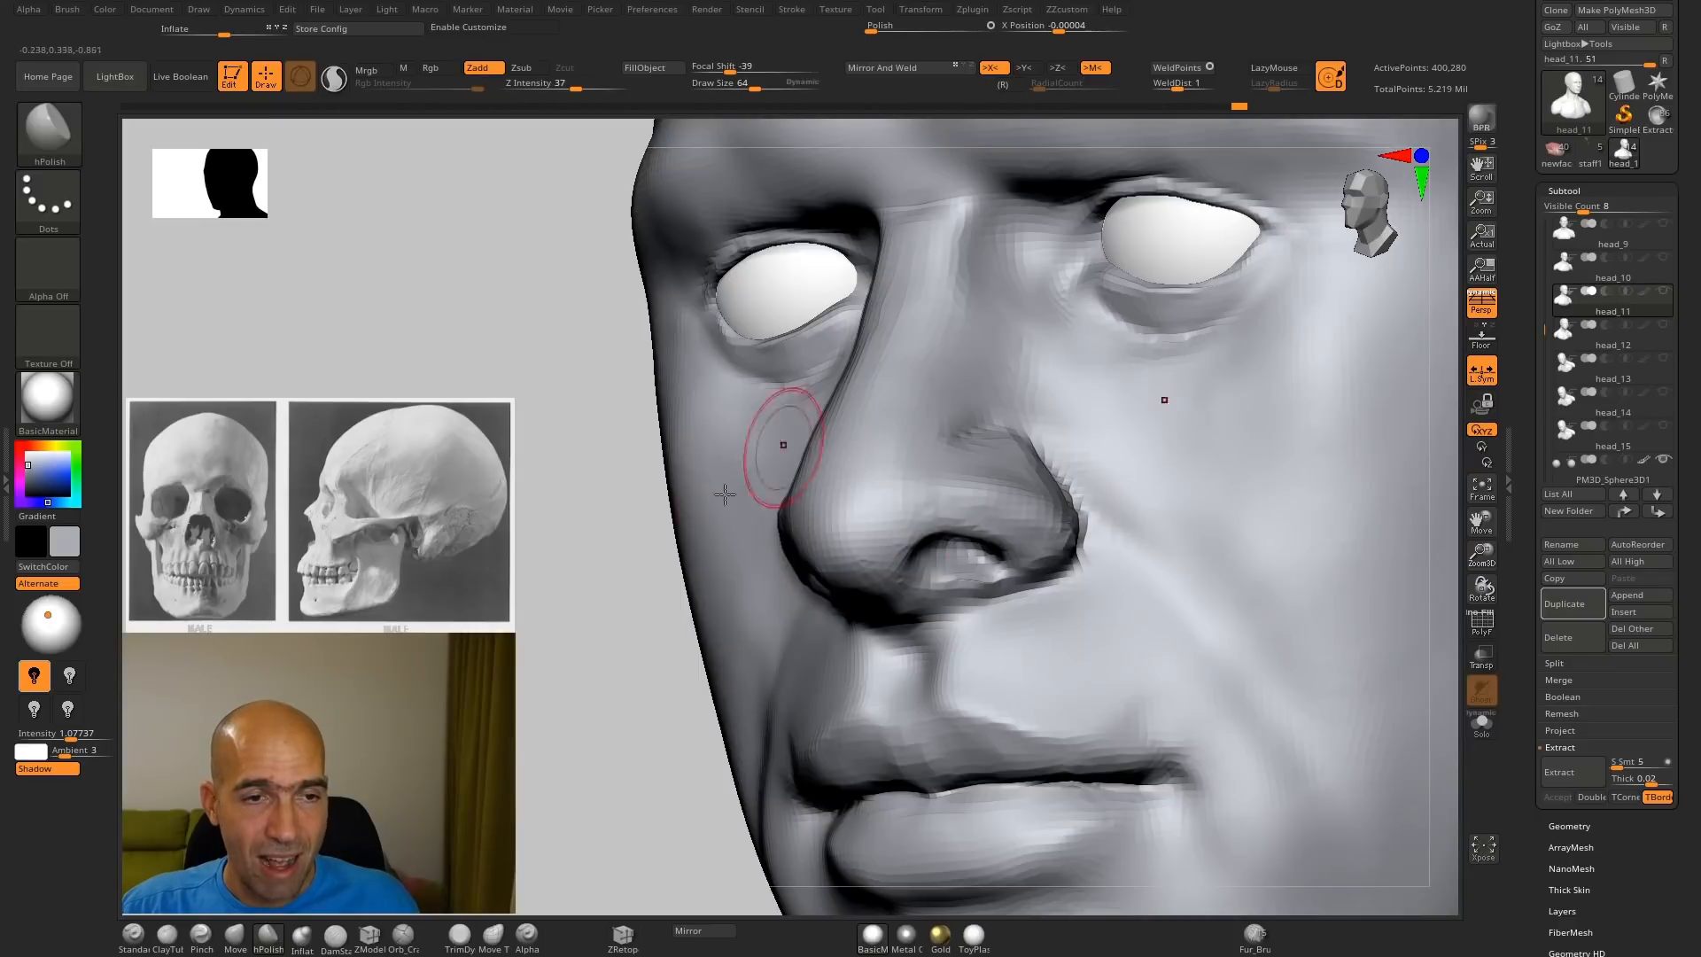
drag(588, 721, 1064, 532)
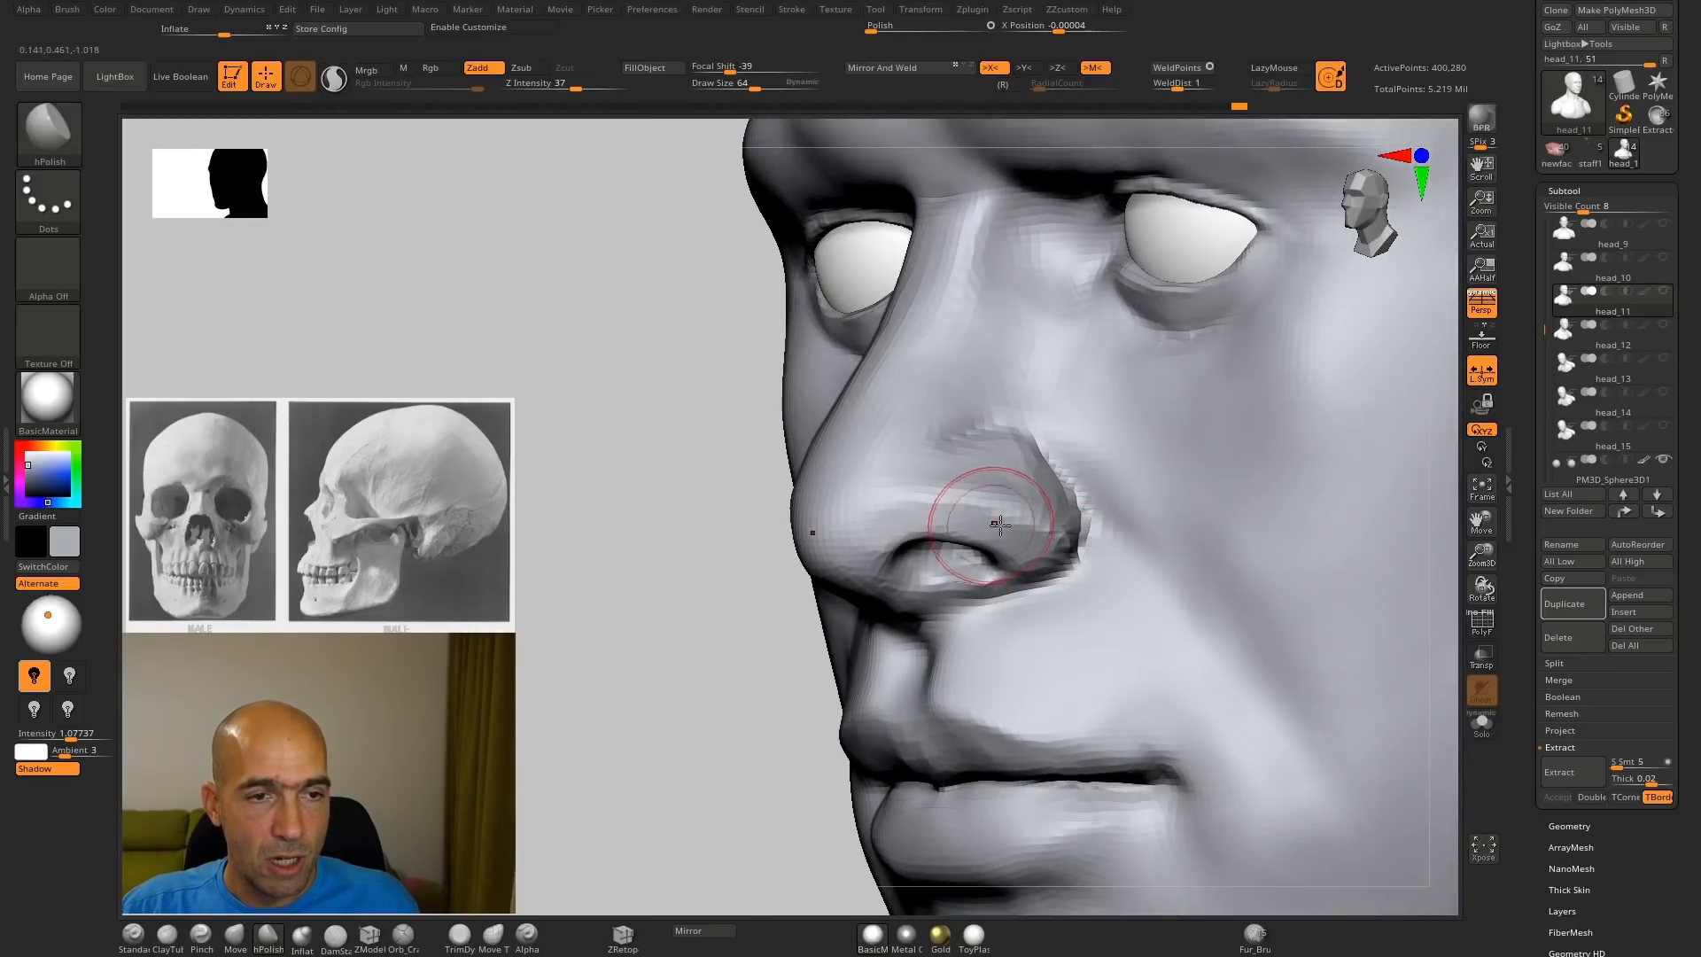
drag(683, 626, 837, 579)
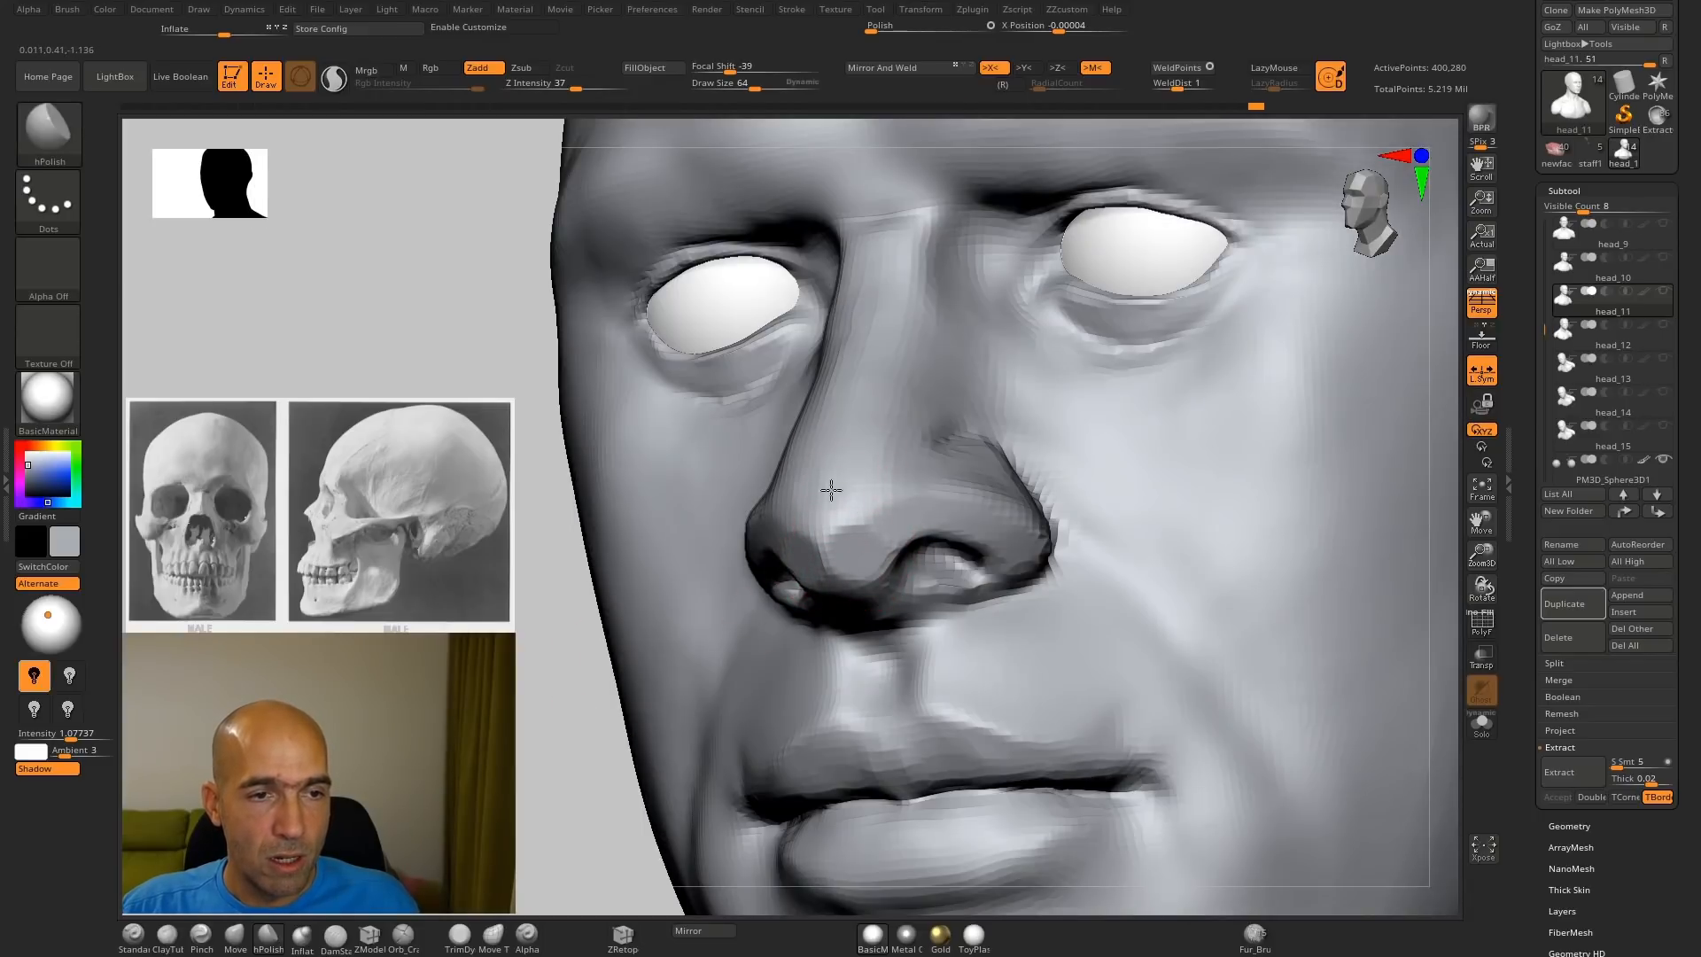
drag(554, 702, 886, 448)
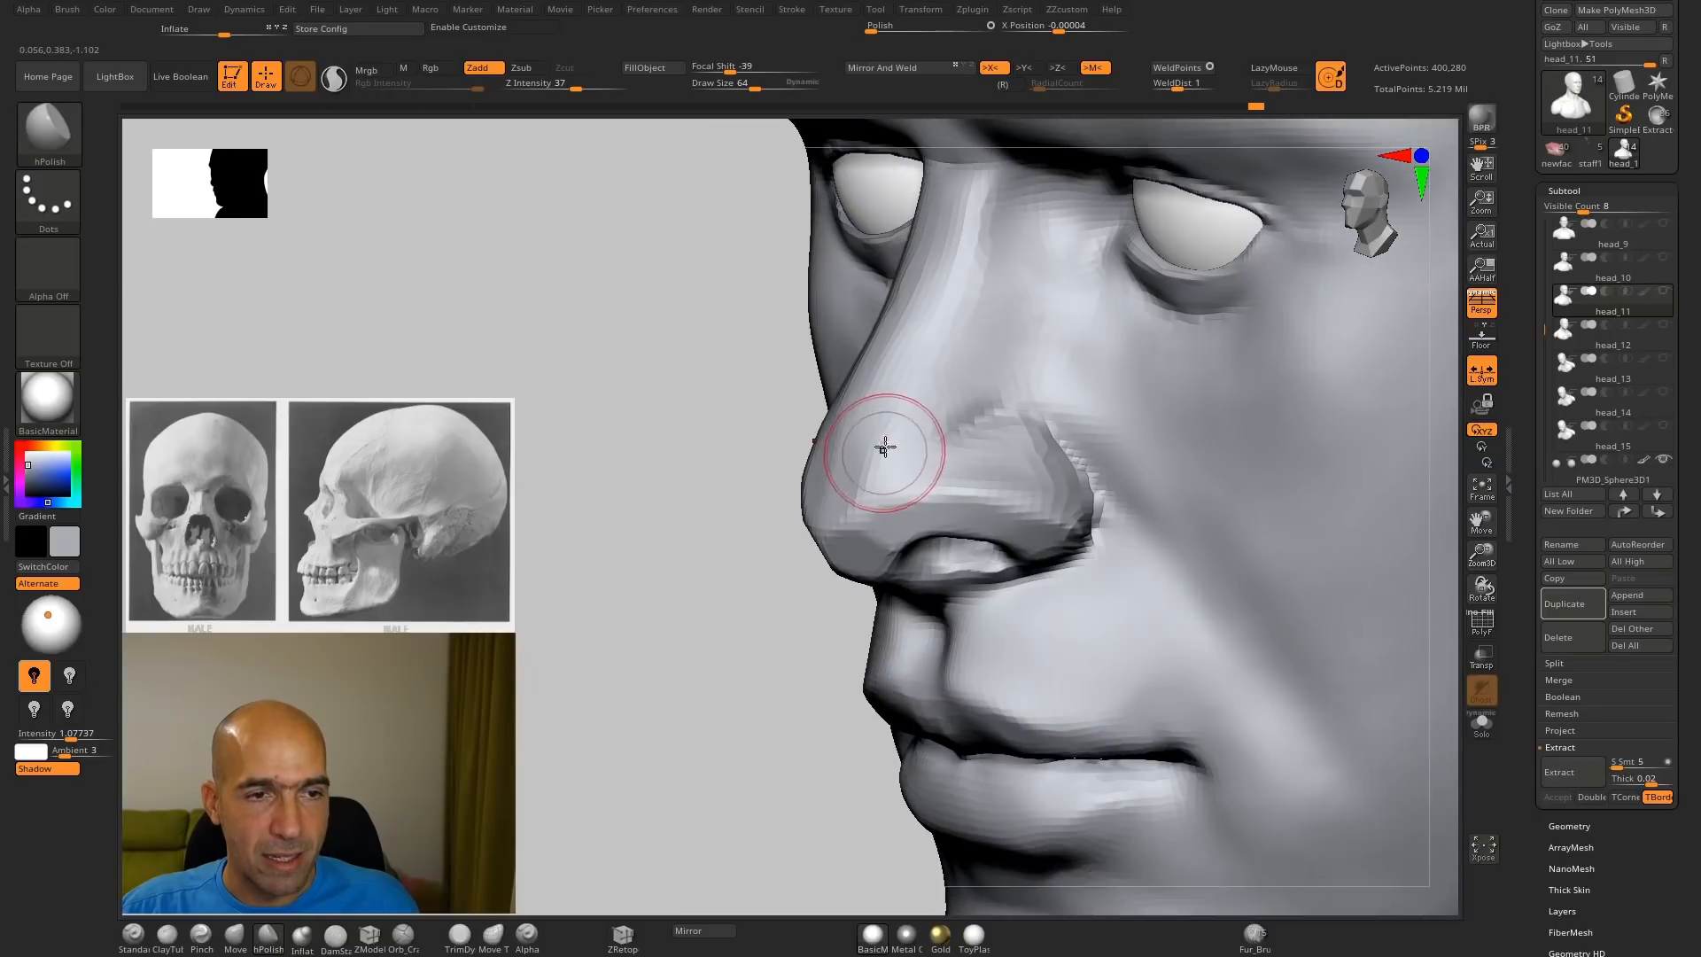
drag(703, 493, 930, 228)
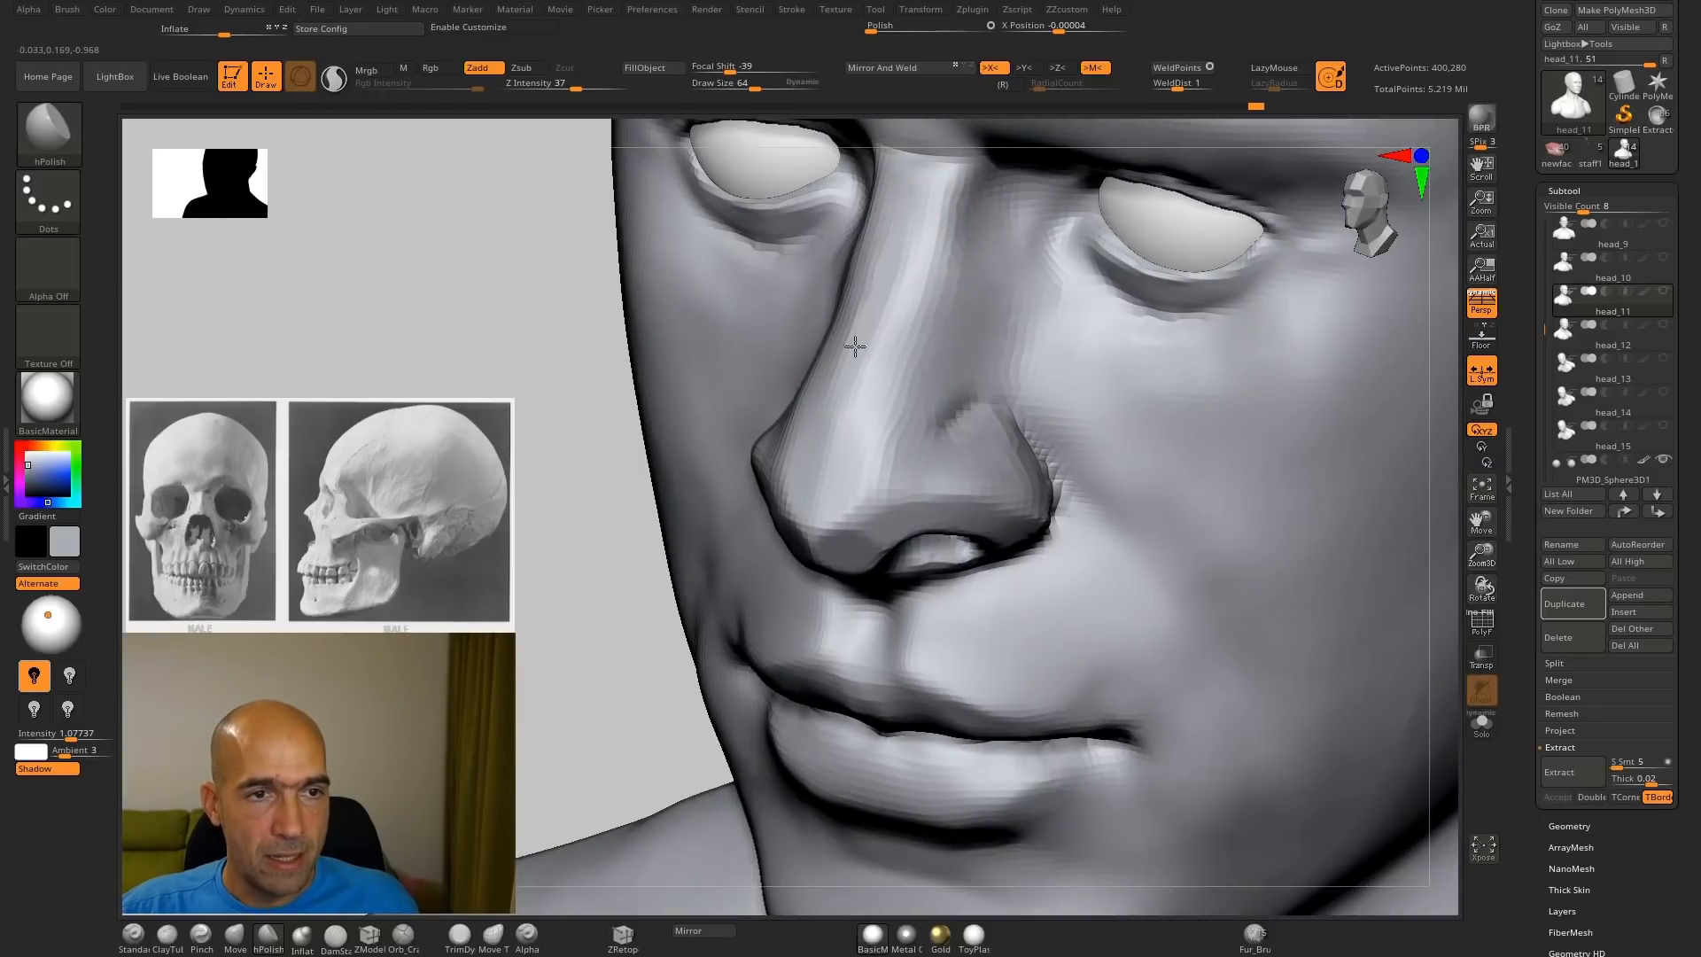
shift+drag(638, 581, 949, 335)
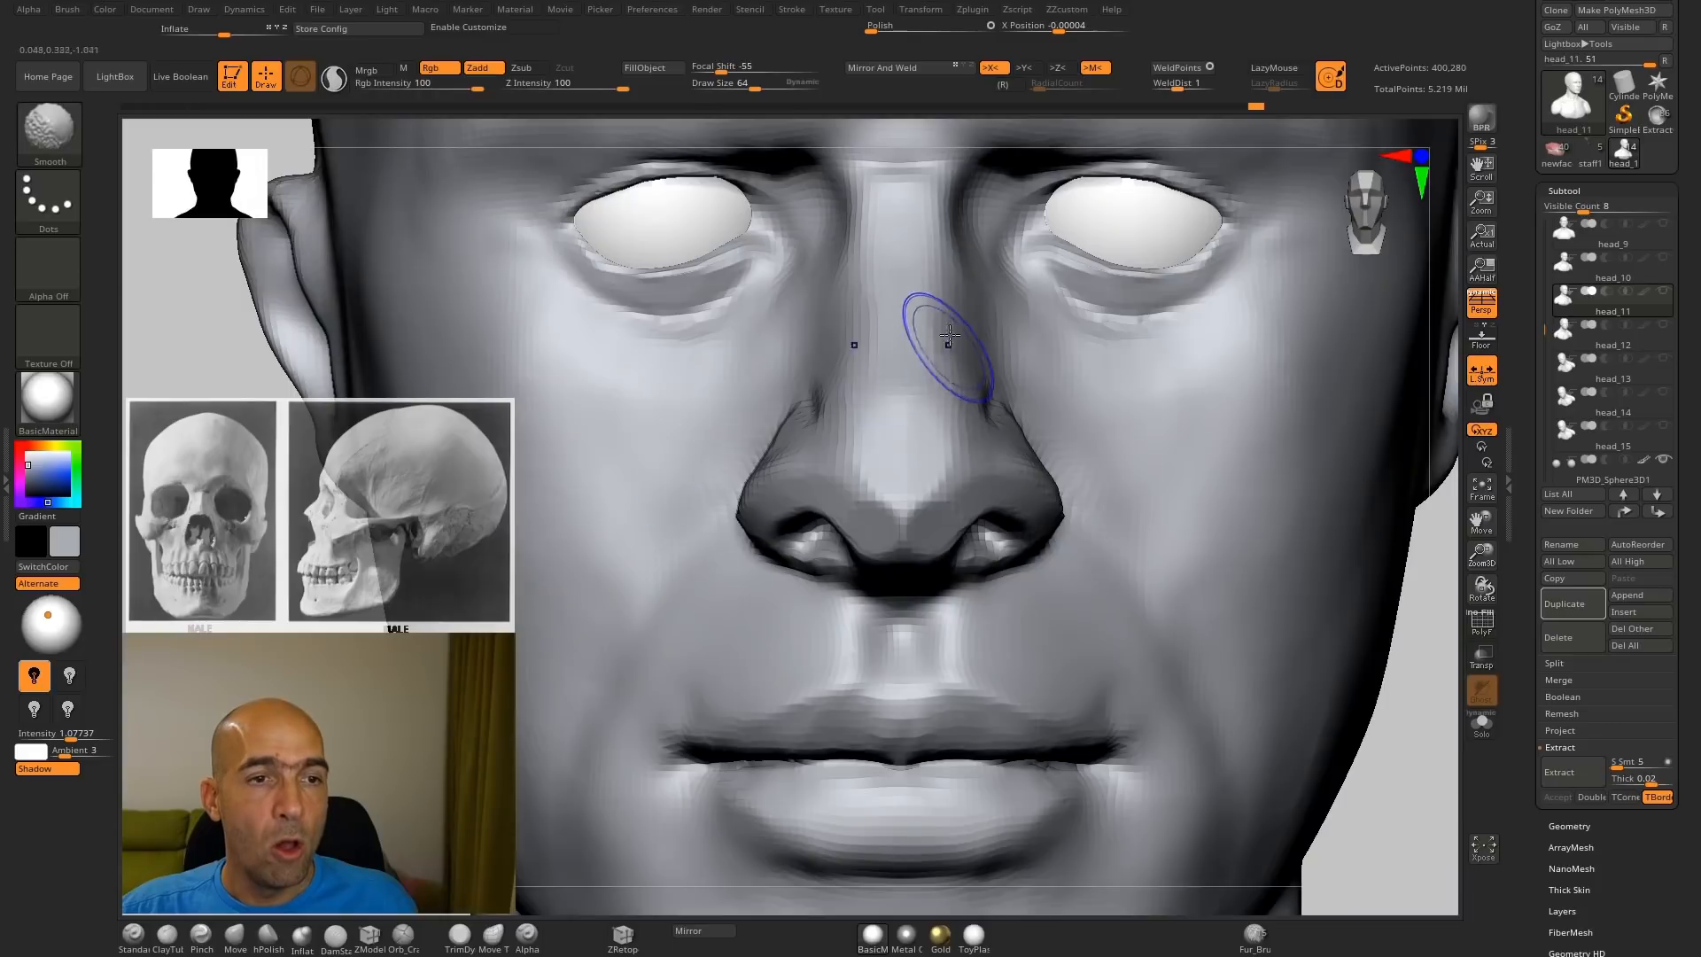
mouse_move(1419, 621)
alt+mouse_down()
mouse_move(1409, 677)
mouse_move(1356, 638)
alt+mouse_up()
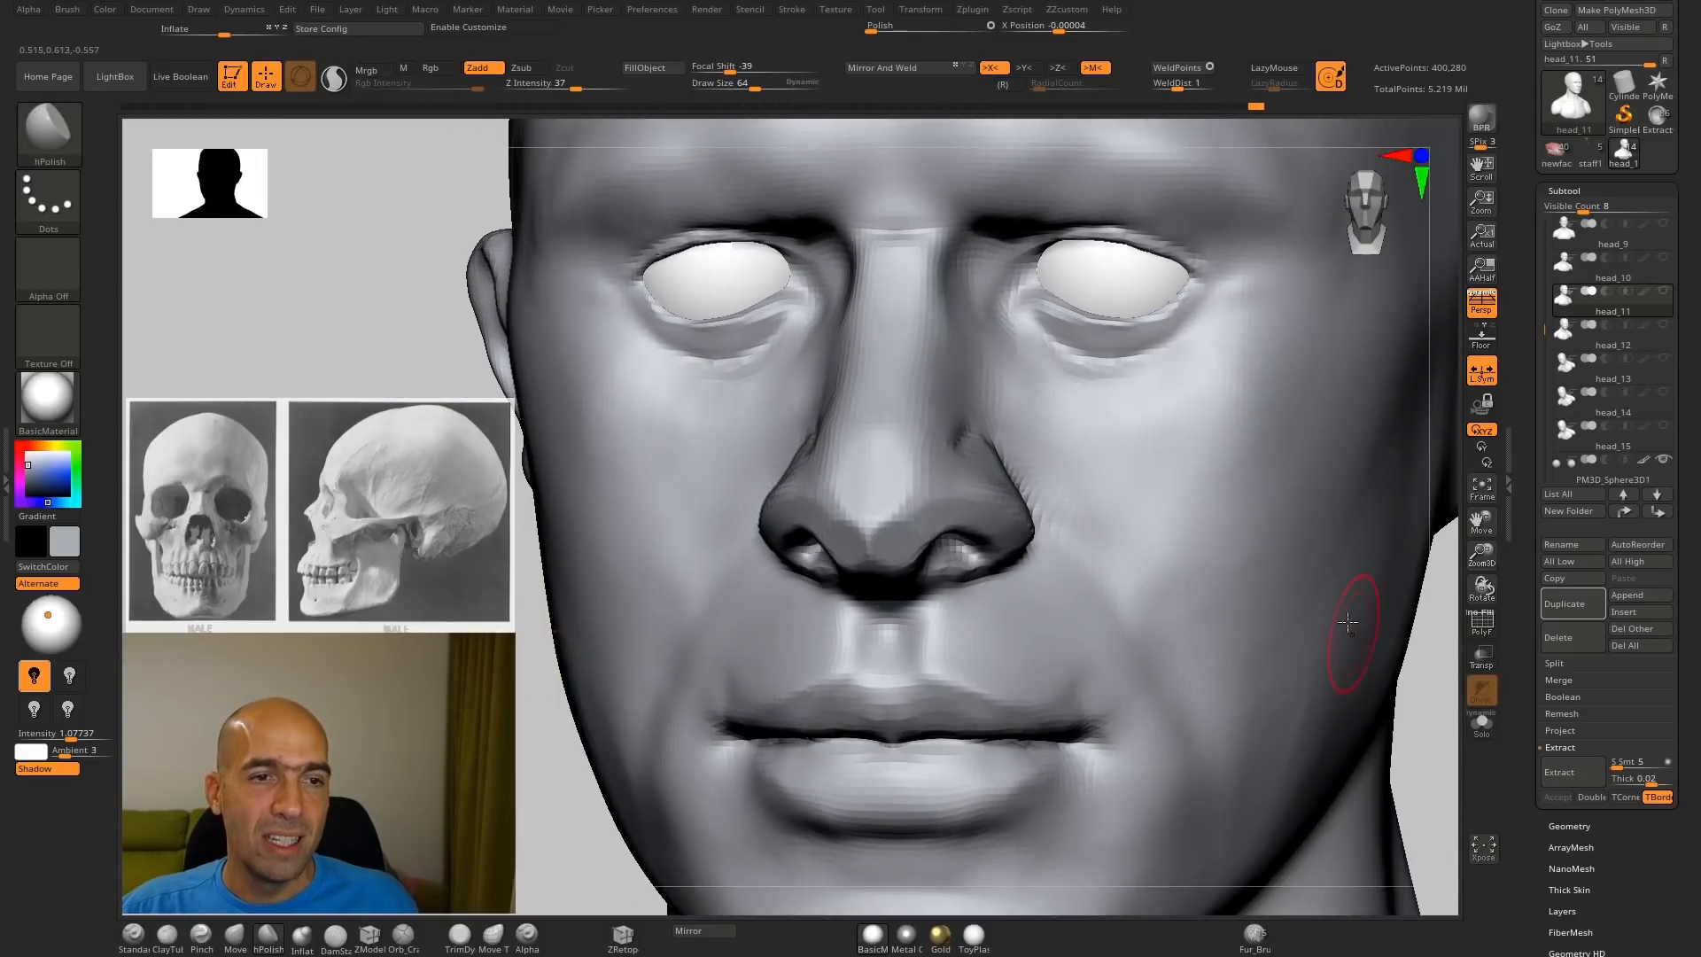
Step: Refine the sides of the nose above the wings with the Standard brush at draw size 64 and smooth them
key(b)
key(s)
key(t)
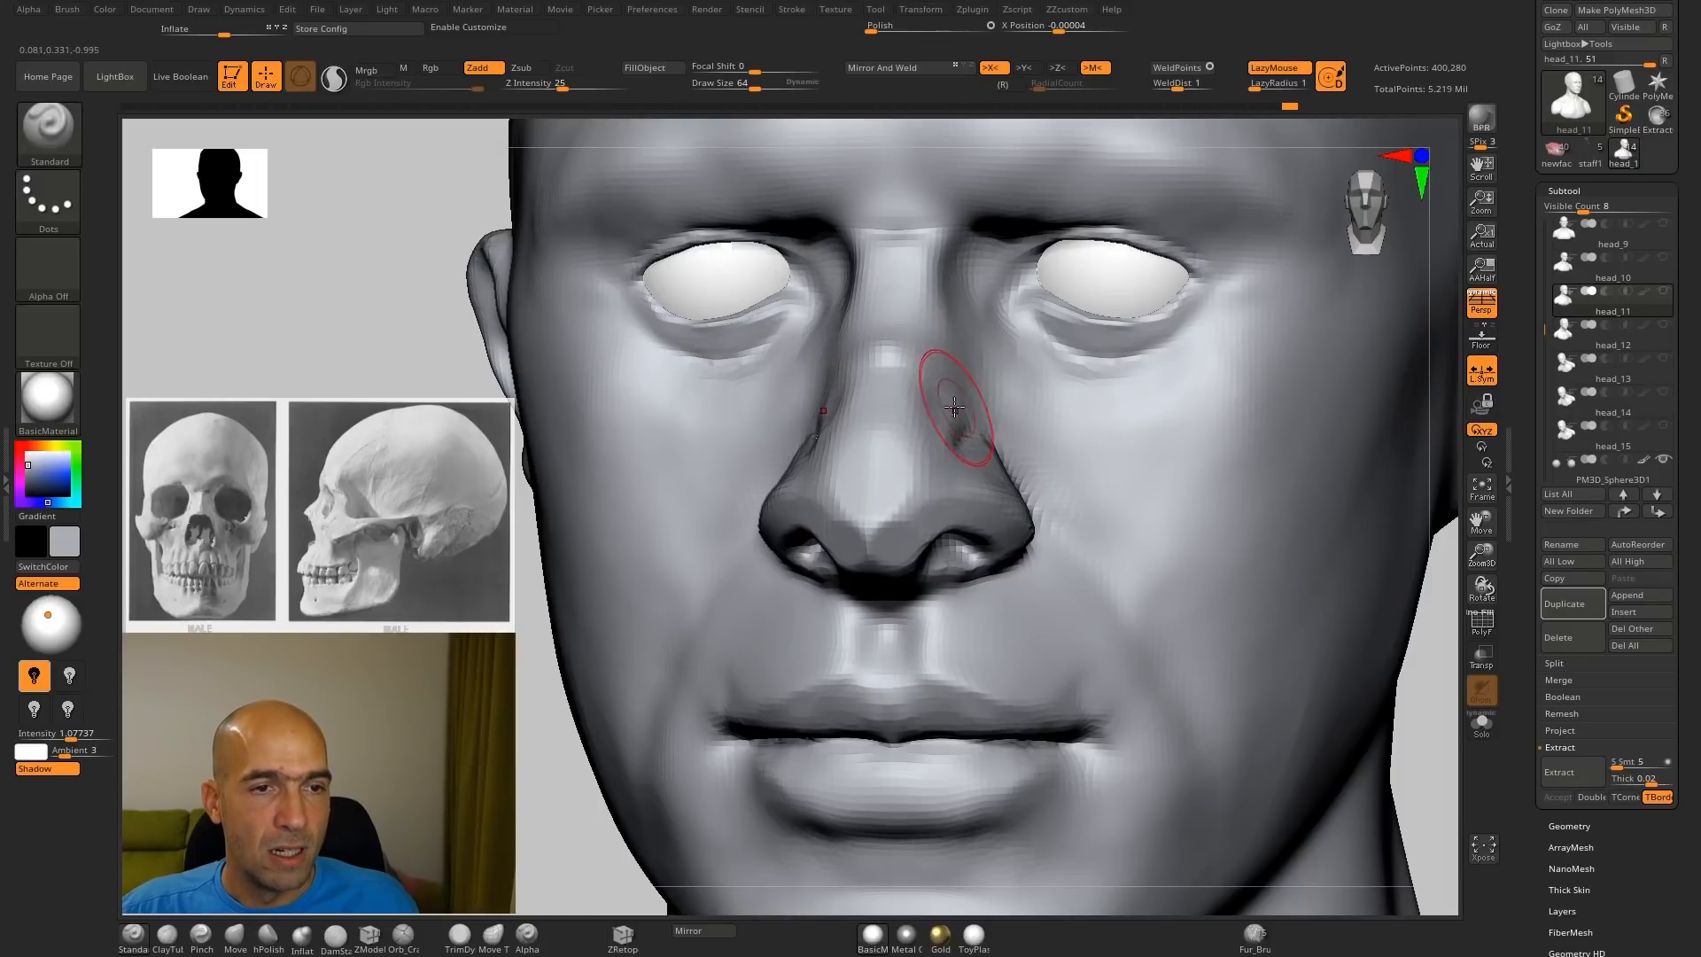
key(shift)
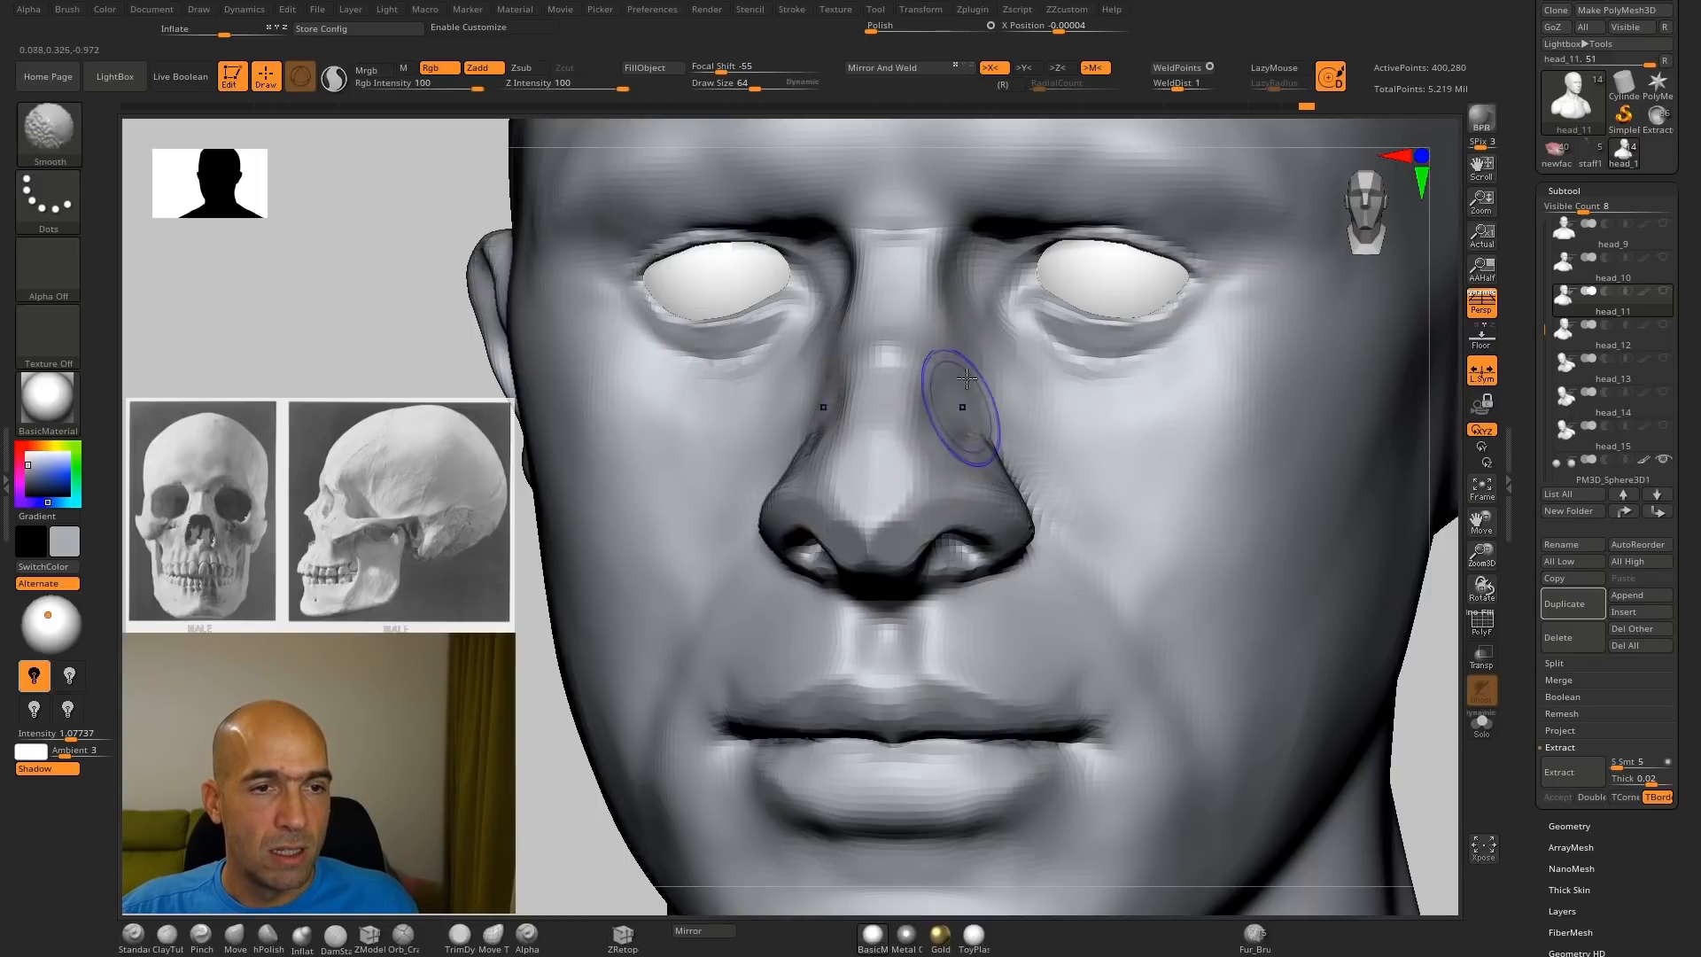
drag(540, 753, 523, 673)
Step: Flatten the front plane of the nose bridge with the hPolish brush at draw size 64
key(b)
key(h)
key(p)
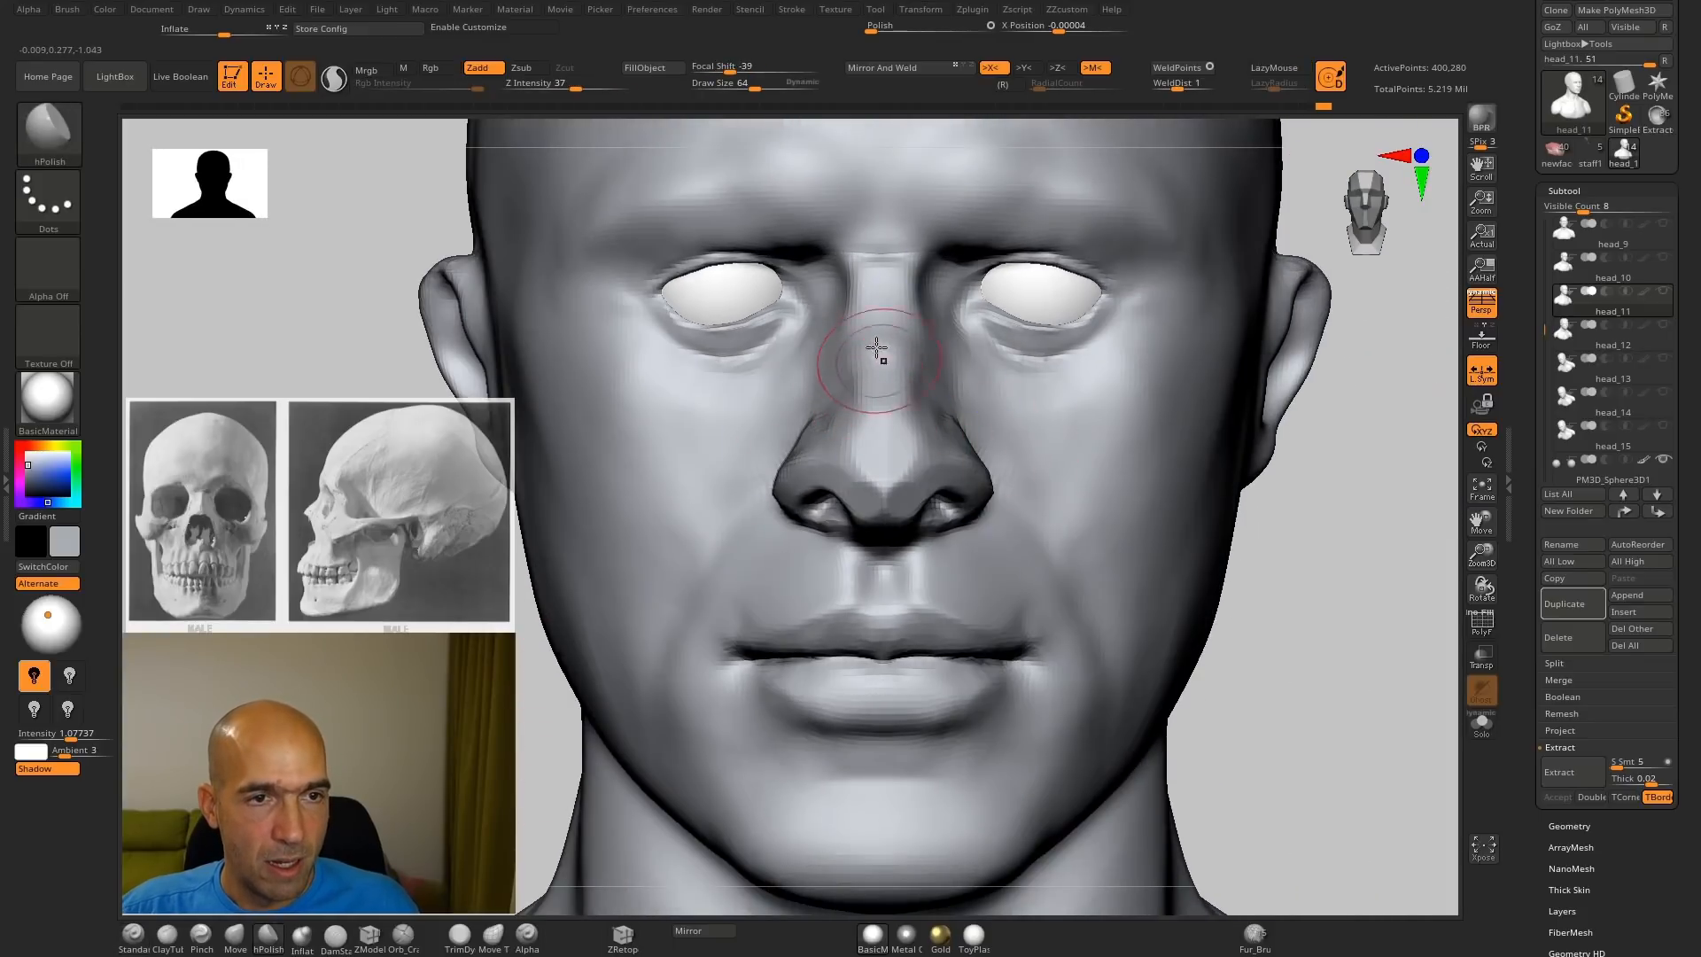
mouse_move(1276, 549)
mouse_down()
mouse_move(1246, 567)
mouse_move(1227, 549)
mouse_up()
Step: Soften the transition from the side of the nose into the cheek below the inner eye with the Standard brush
key(b)
key(s)
key(t)
drag(997, 305, 979, 380)
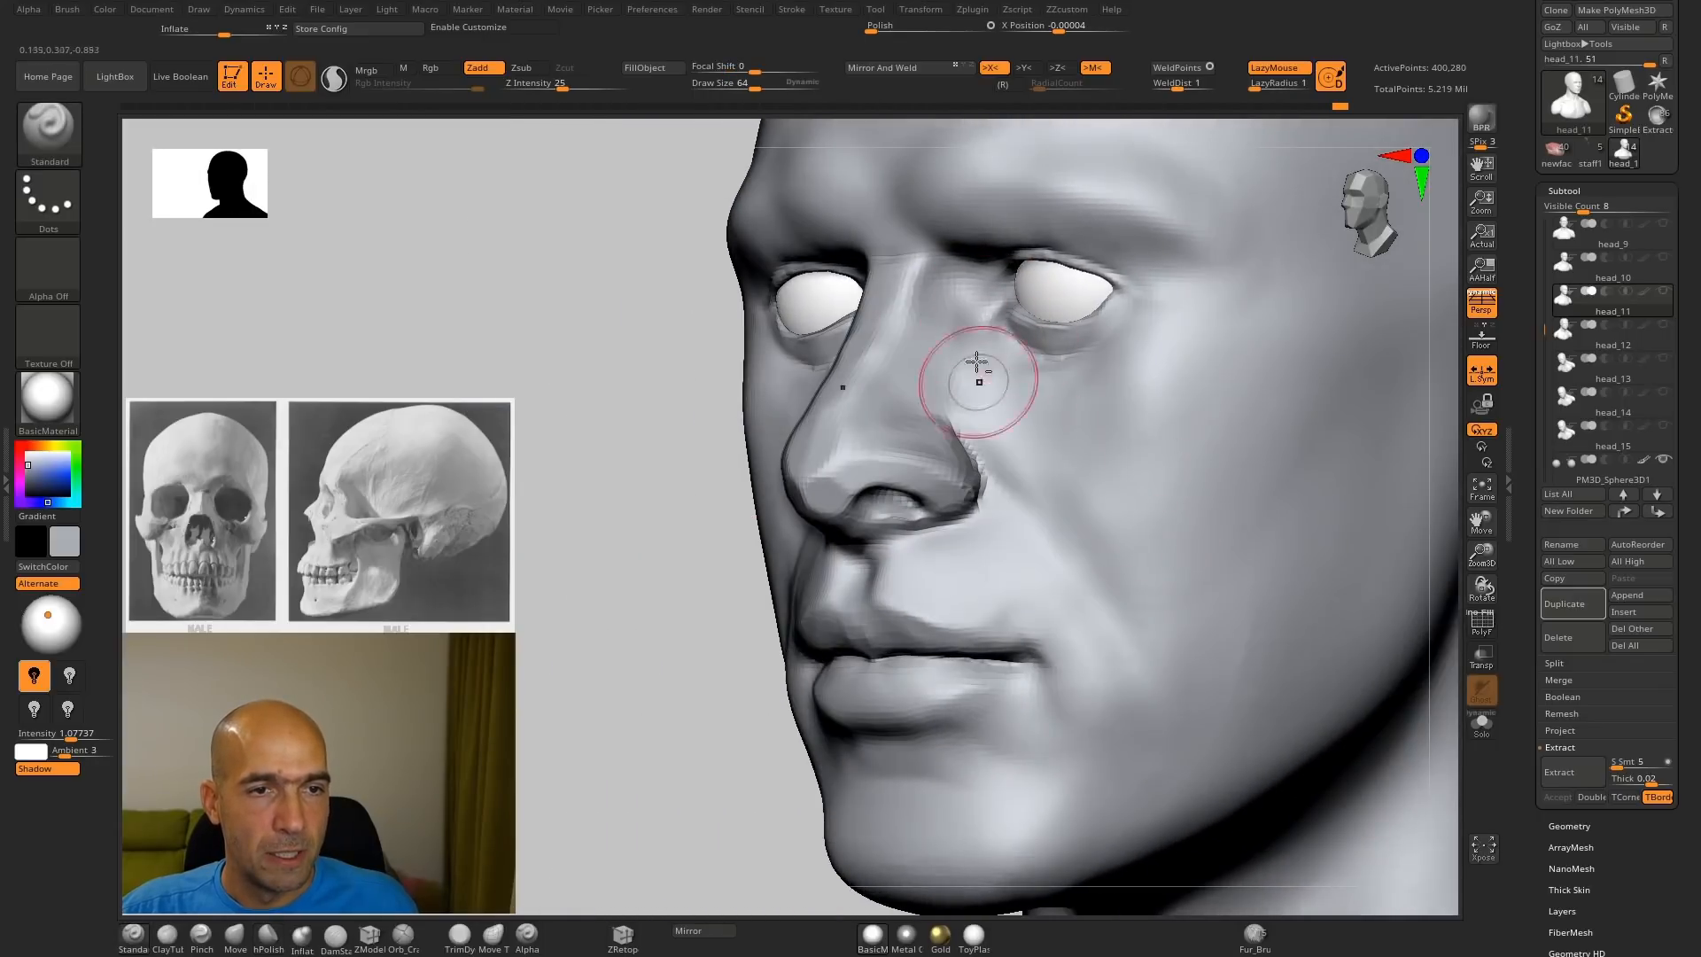
shift+drag(704, 556, 771, 556)
alt+drag(1361, 475, 1343, 537)
key([)
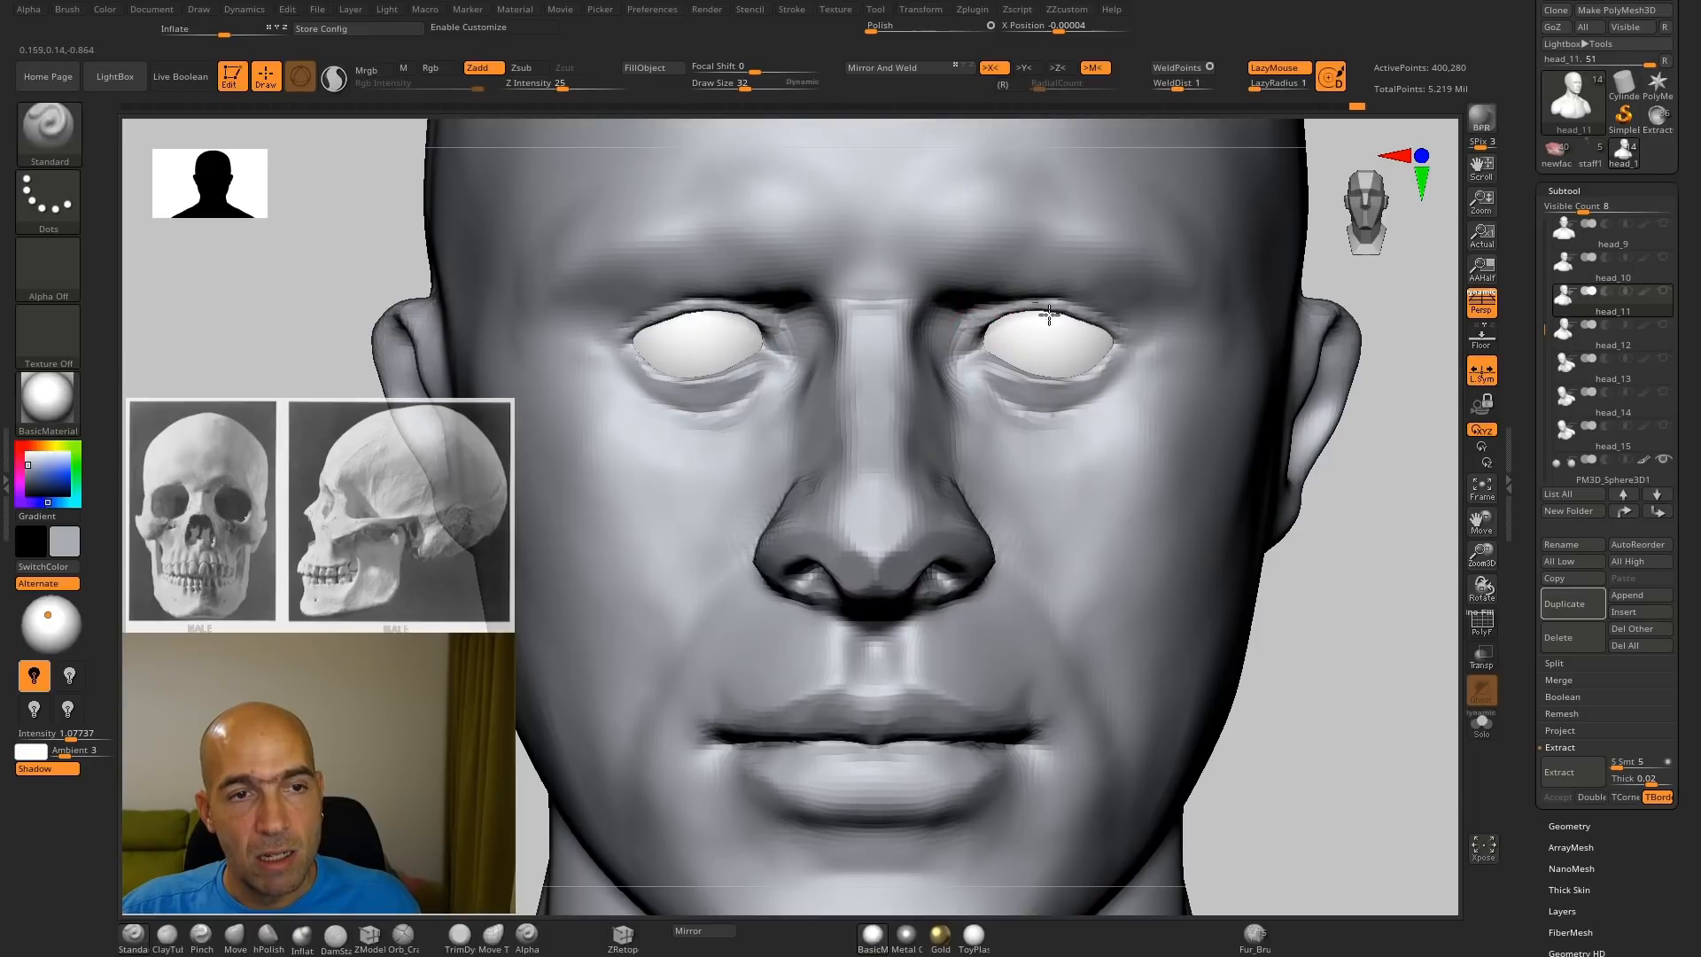
mouse_move(1404, 585)
alt+mouse_down()
mouse_move(1276, 517)
mouse_move(1268, 478)
alt+mouse_up()
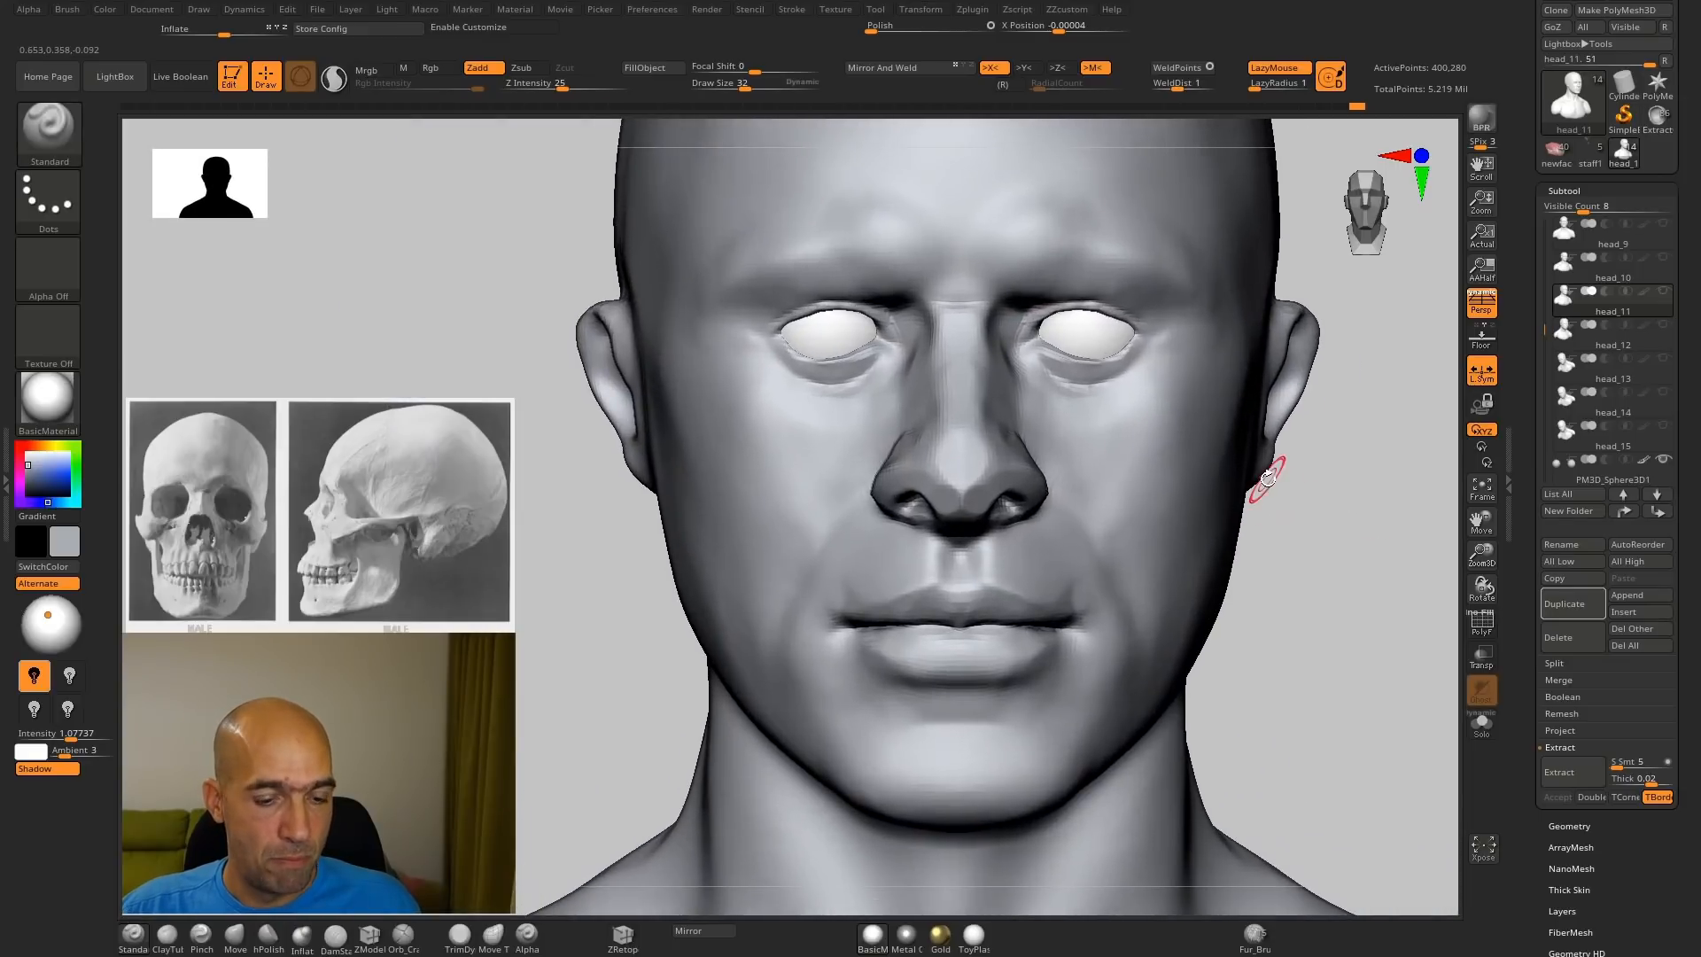
Step: Adjust the eyelid contours around the eyeballs with the Move brush, enlarging the draw size to 96
key(b)
key(m)
key(v)
key(])
key(])
key(])
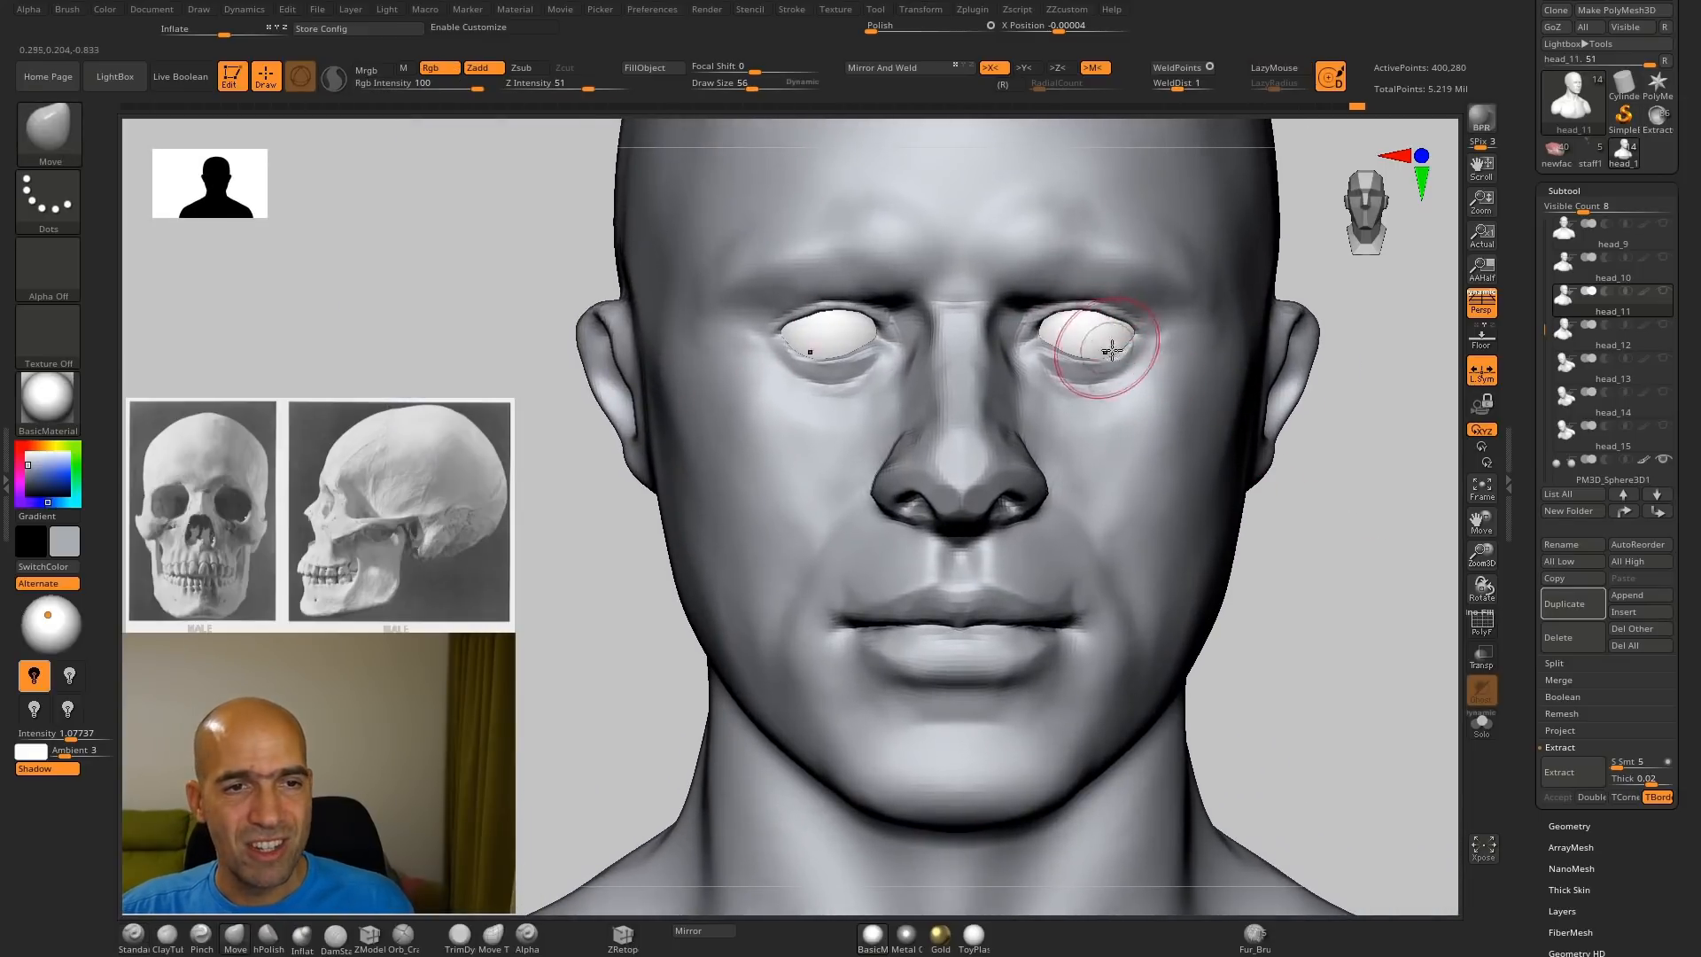
mouse_move(1315, 404)
mouse_down()
mouse_move(1359, 444)
mouse_move(1350, 320)
mouse_up()
drag(1317, 344, 1129, 401)
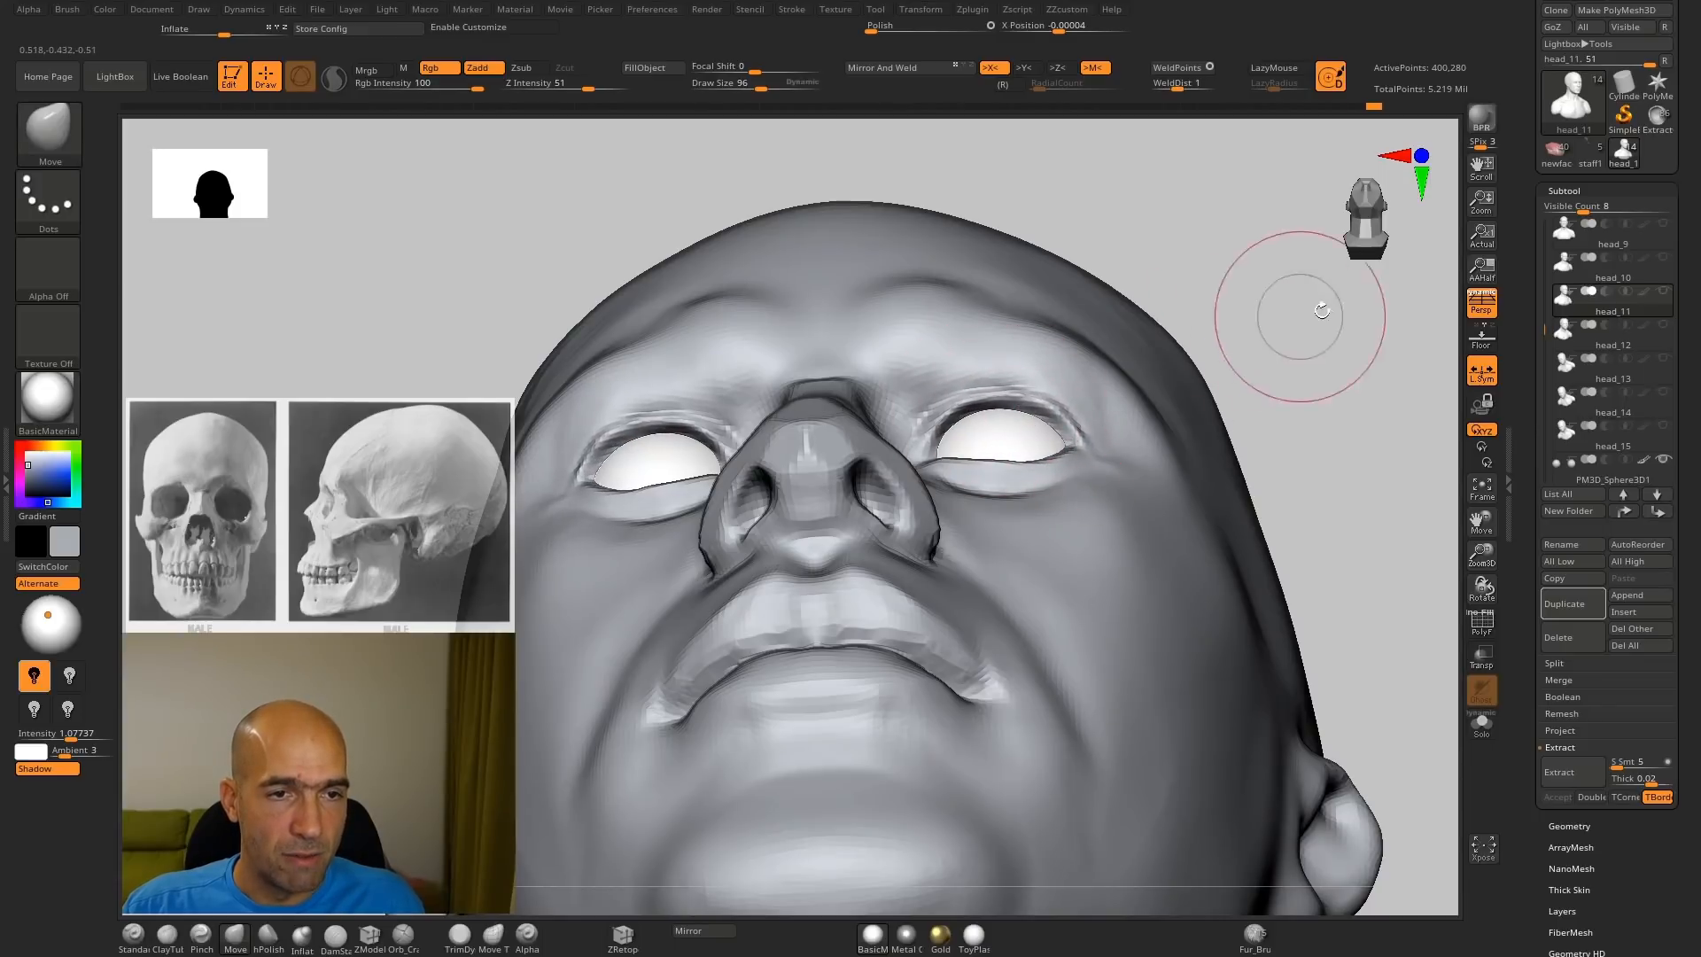
Step: Isolate the head subtool and build up the underside of the upper eyelid with the ClayTubes brush
alt+drag(1321, 316, 1323, 434)
click(1481, 724)
key(b)
key(s)
key(t)
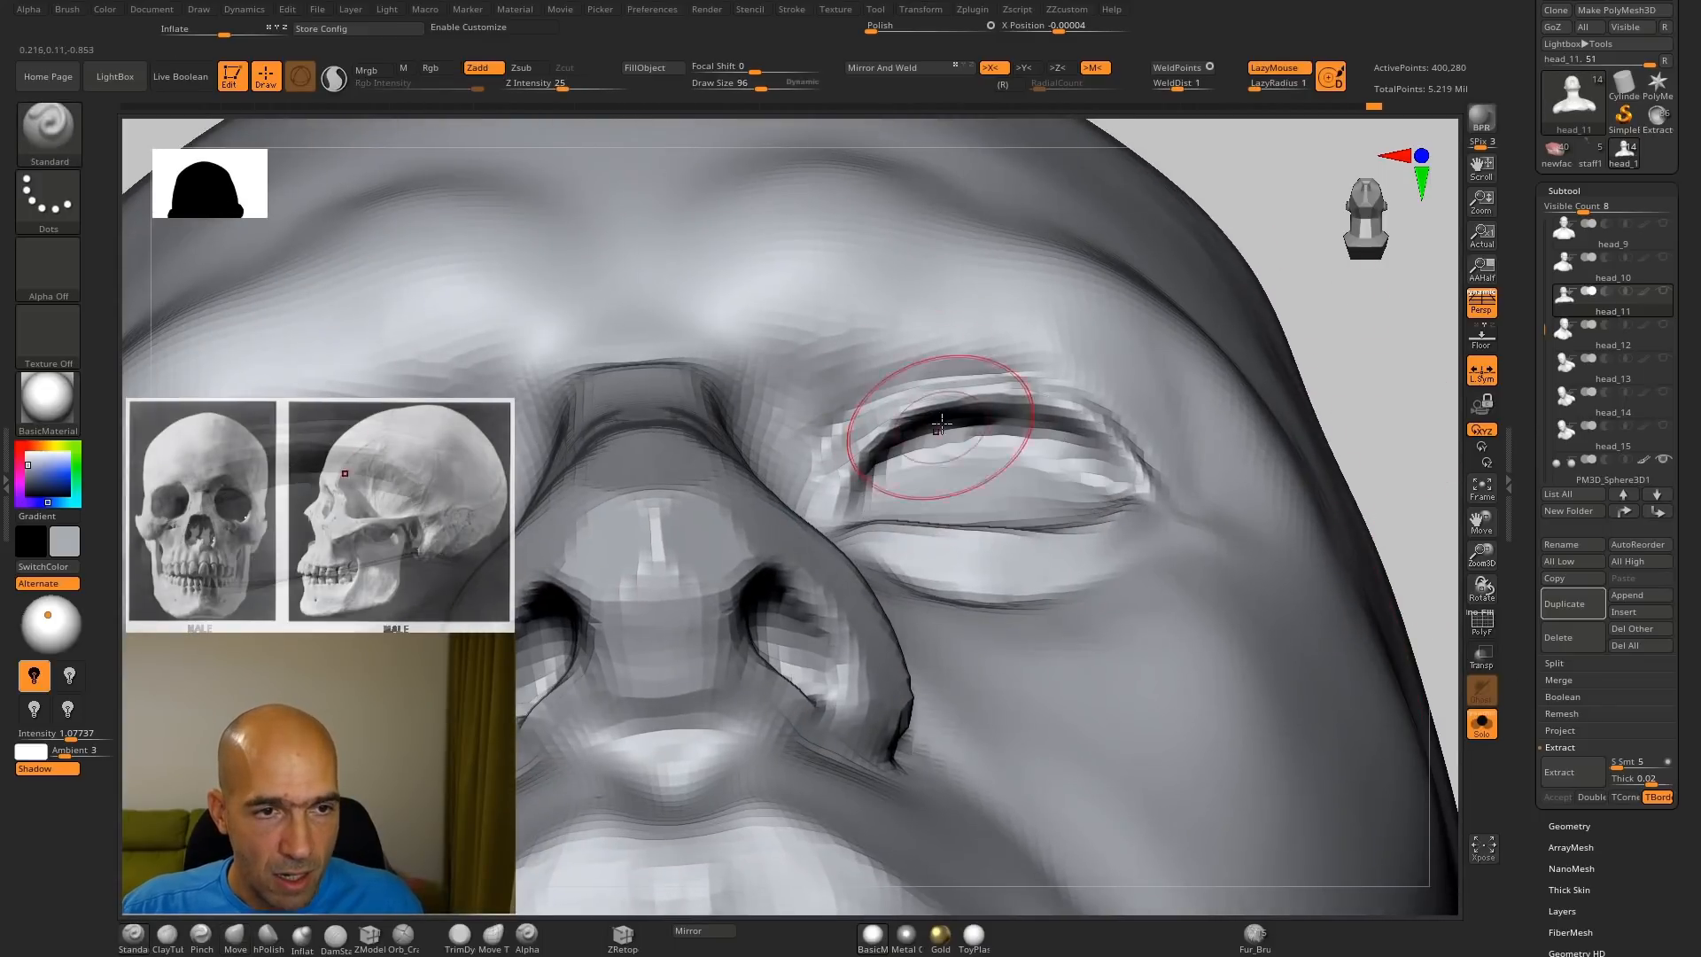
key(b)
key(c)
key(t)
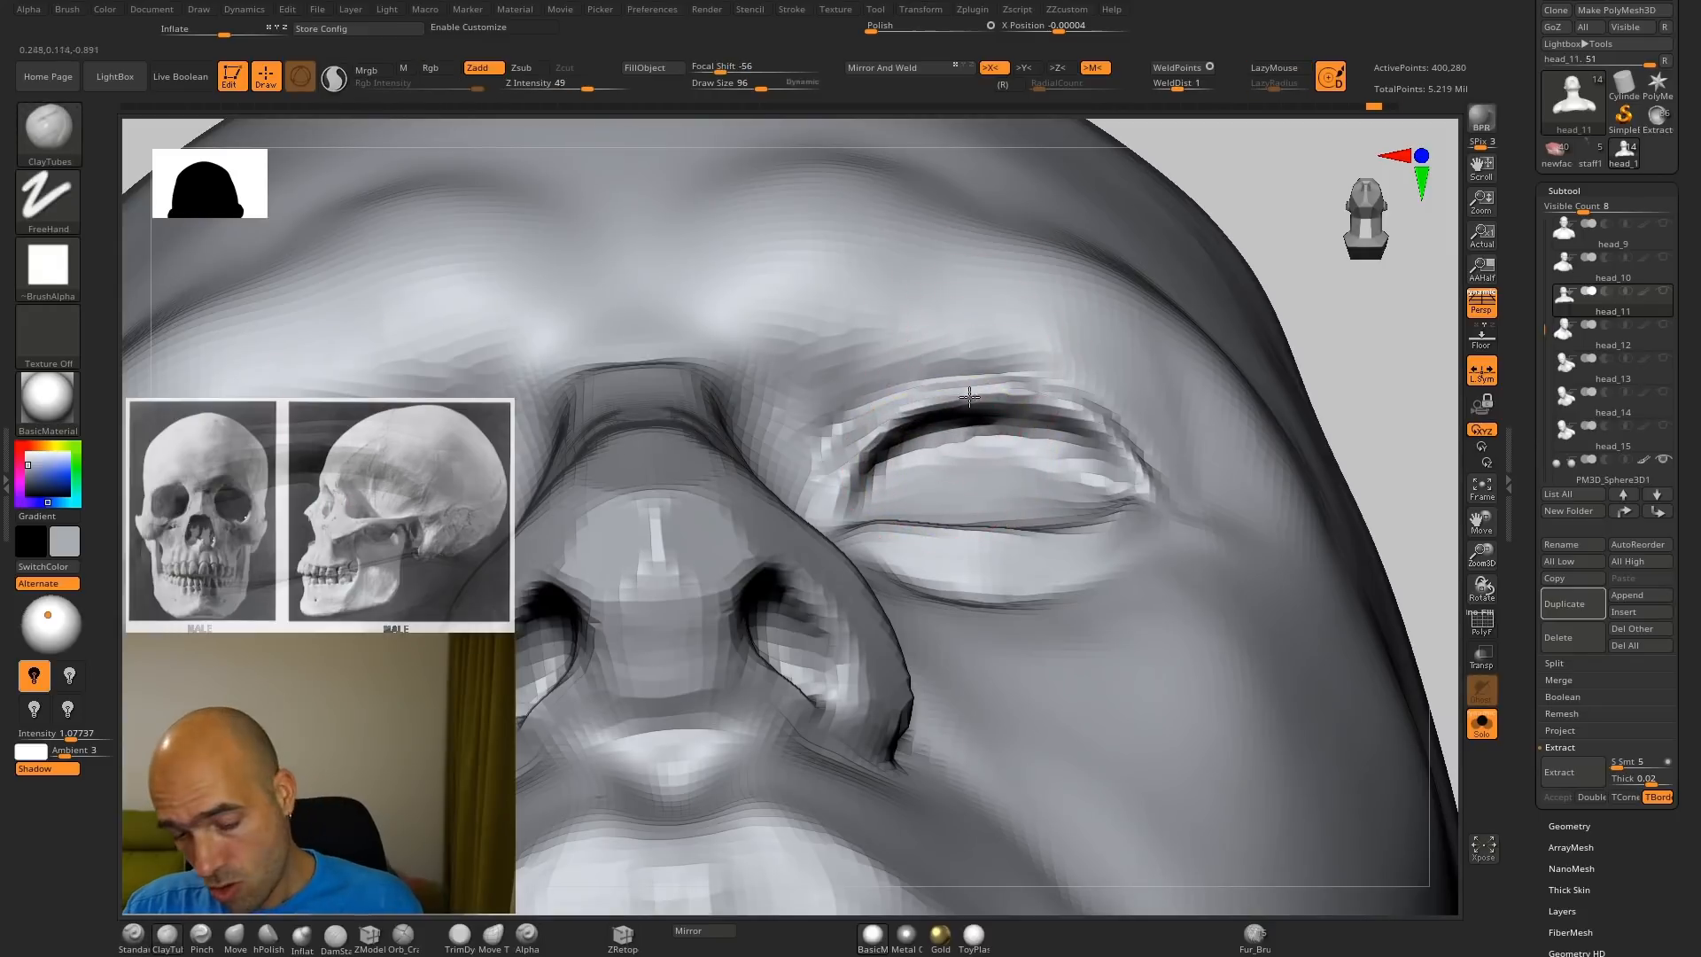
mouse_move(890, 456)
mouse_down()
mouse_move(925, 432)
mouse_move(886, 470)
mouse_move(988, 426)
mouse_move(1099, 457)
mouse_move(973, 437)
mouse_move(873, 492)
mouse_up()
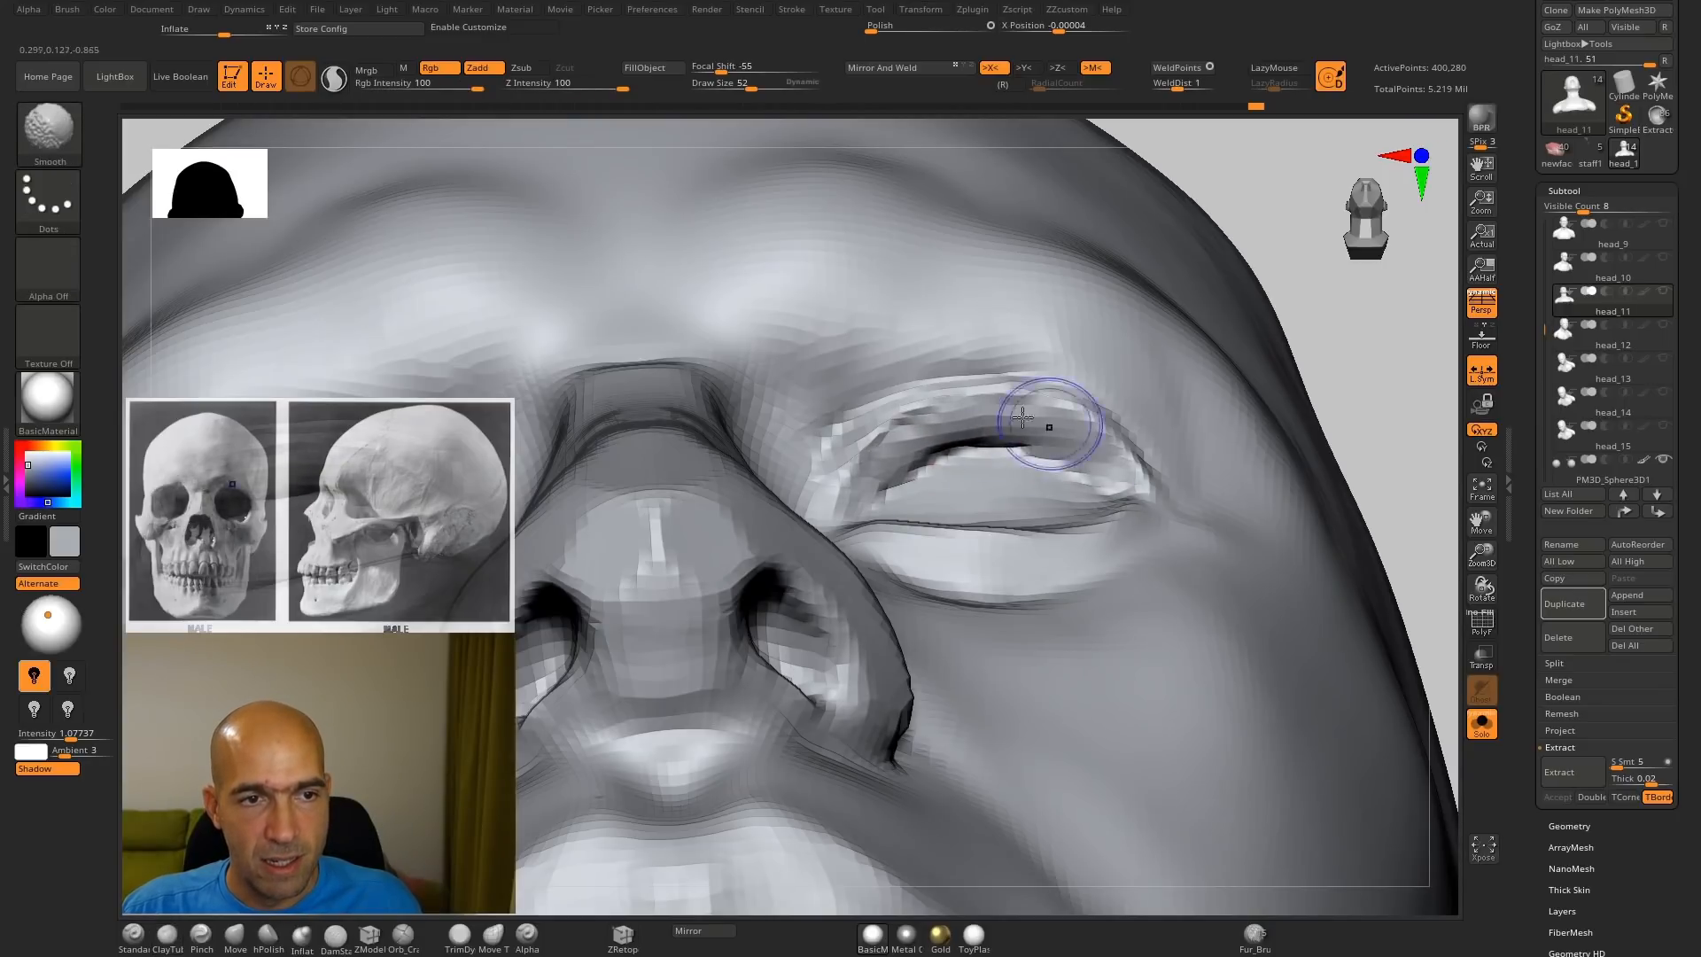
Step: Smooth the underside of the upper eyelid and flatten it with the hPolish brush at draw size 52
shift+drag(1022, 417, 921, 470)
key(b)
key(h)
key(p)
drag(1111, 459, 1066, 425)
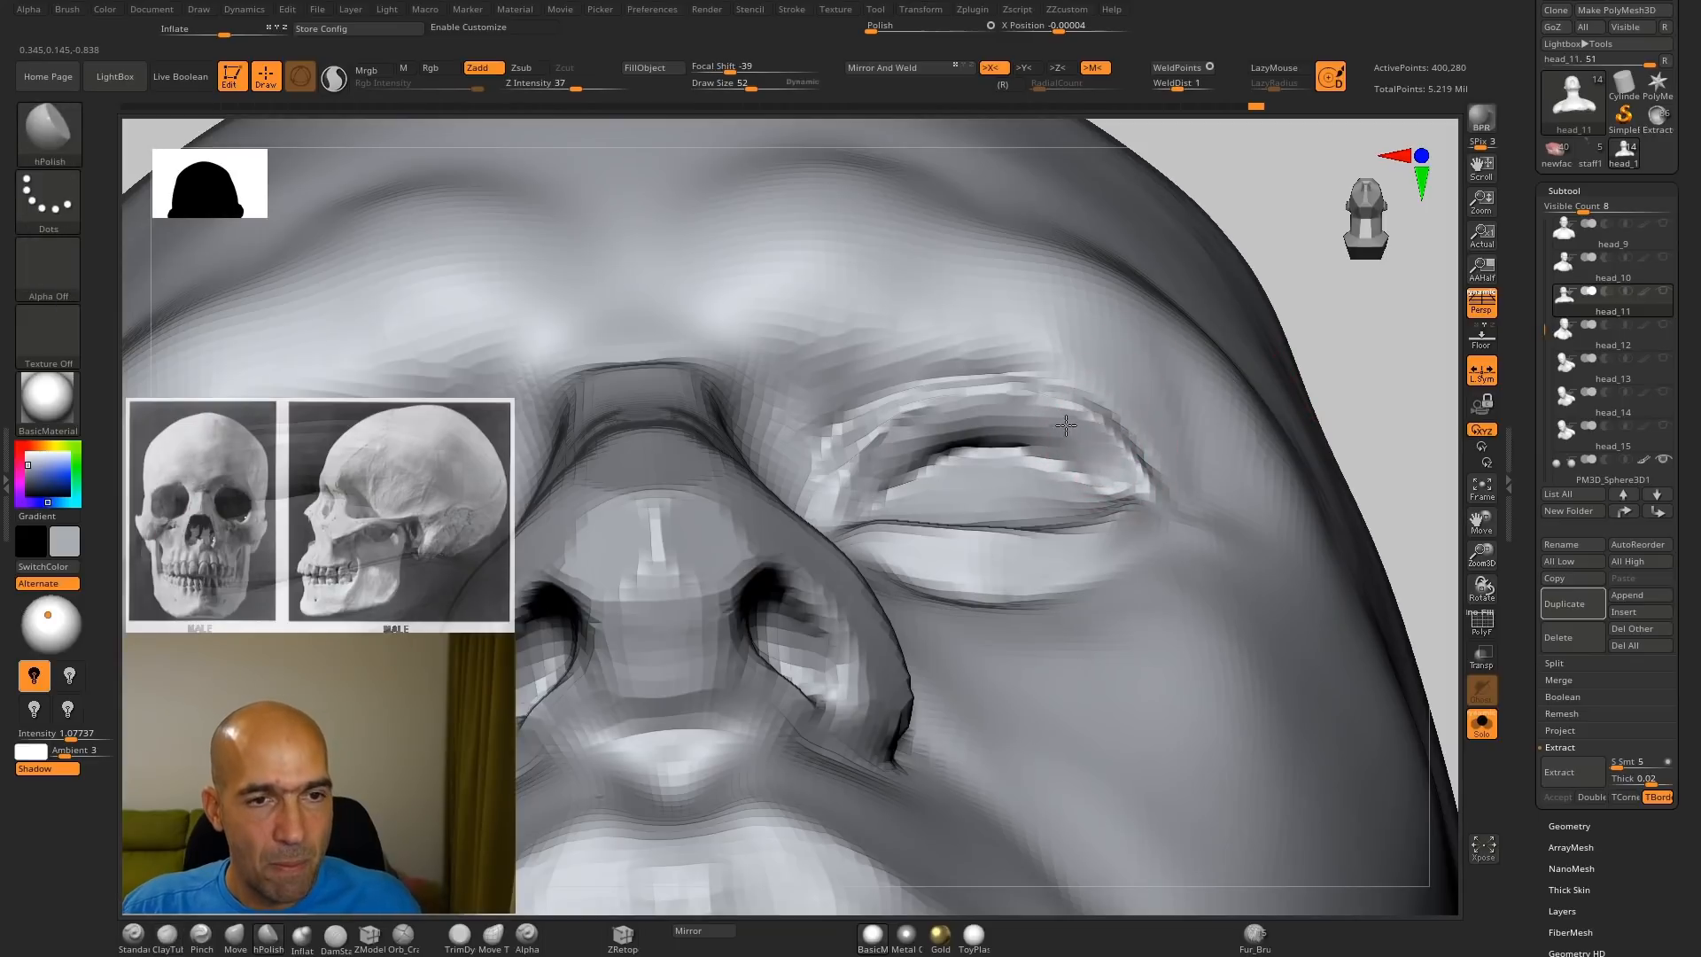
Step: Carve the upper eyelid crease past the outer eye corner with the DamStandard brush at draw size 52, and turn off isolation
drag(1412, 336, 1411, 465)
key(b)
key(d)
key(s)
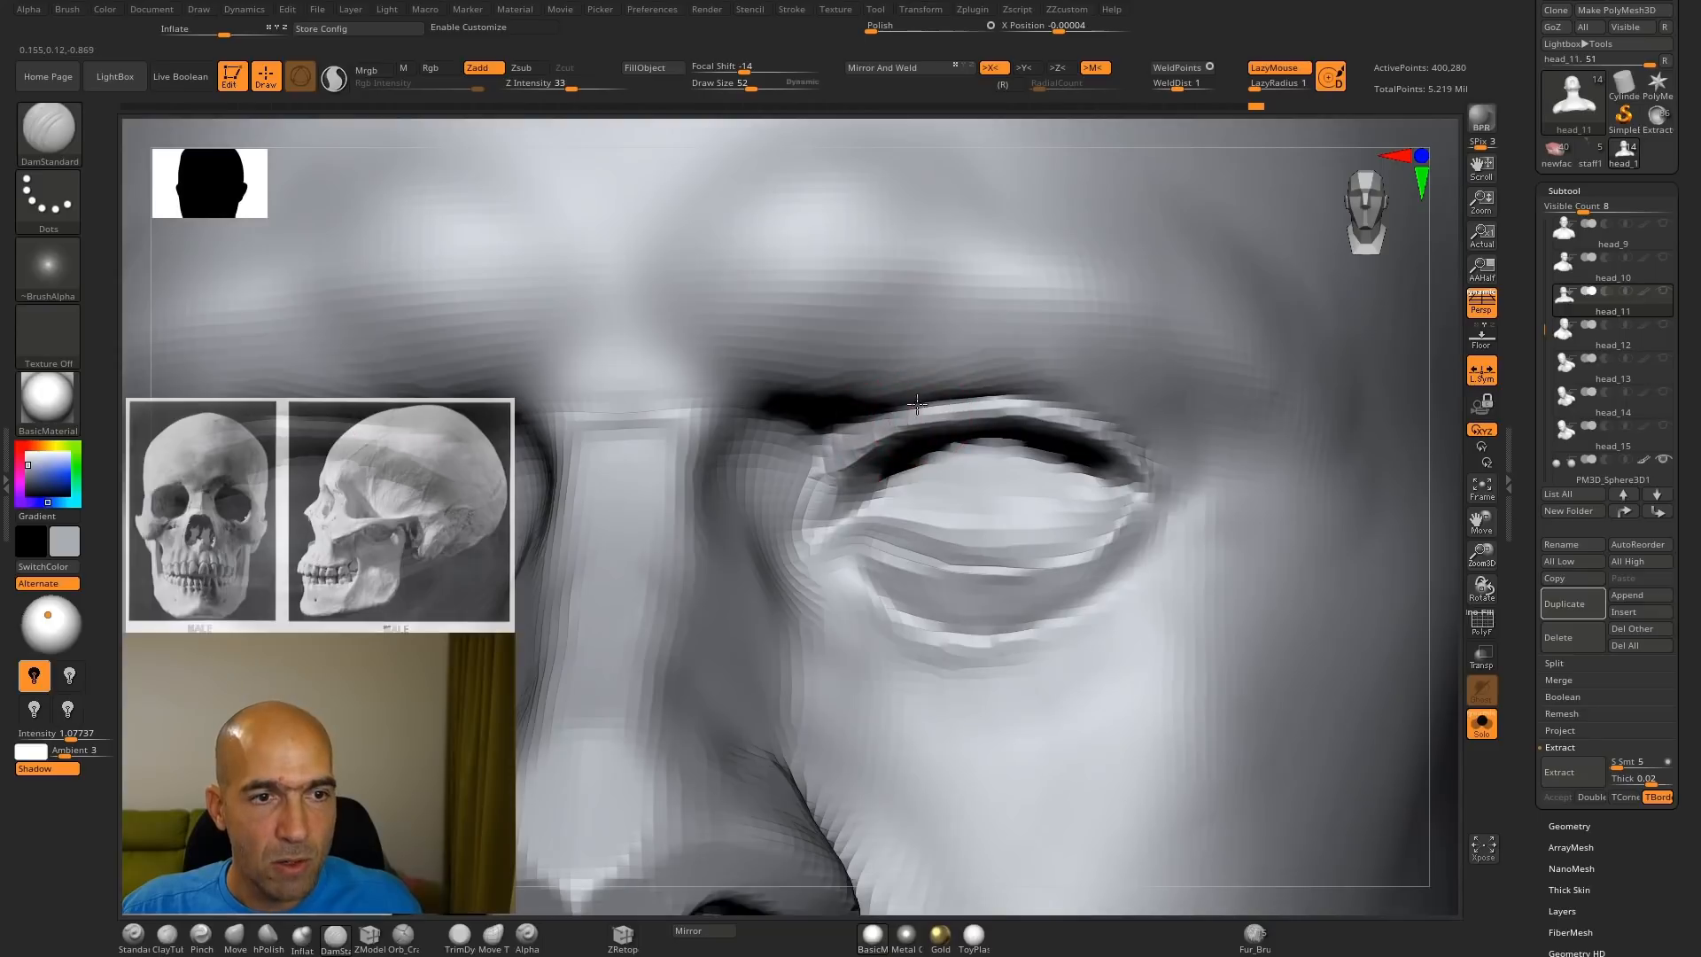
drag(918, 404, 1140, 441)
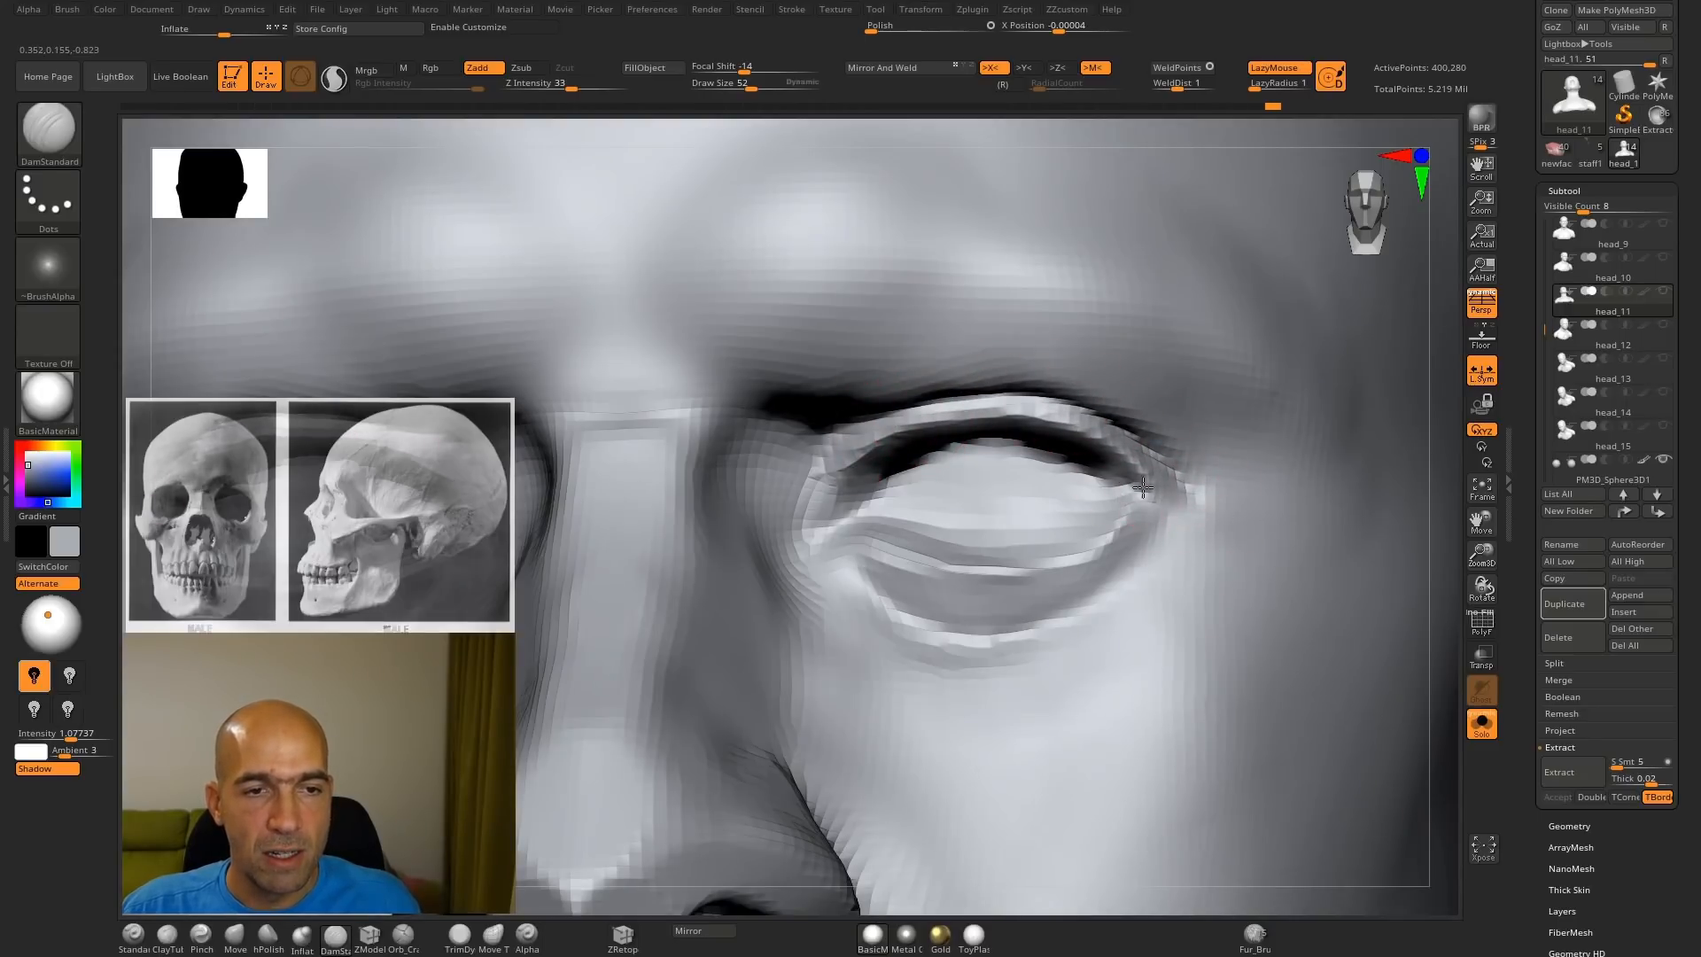
click(1484, 728)
alt+drag(1434, 668, 1124, 540)
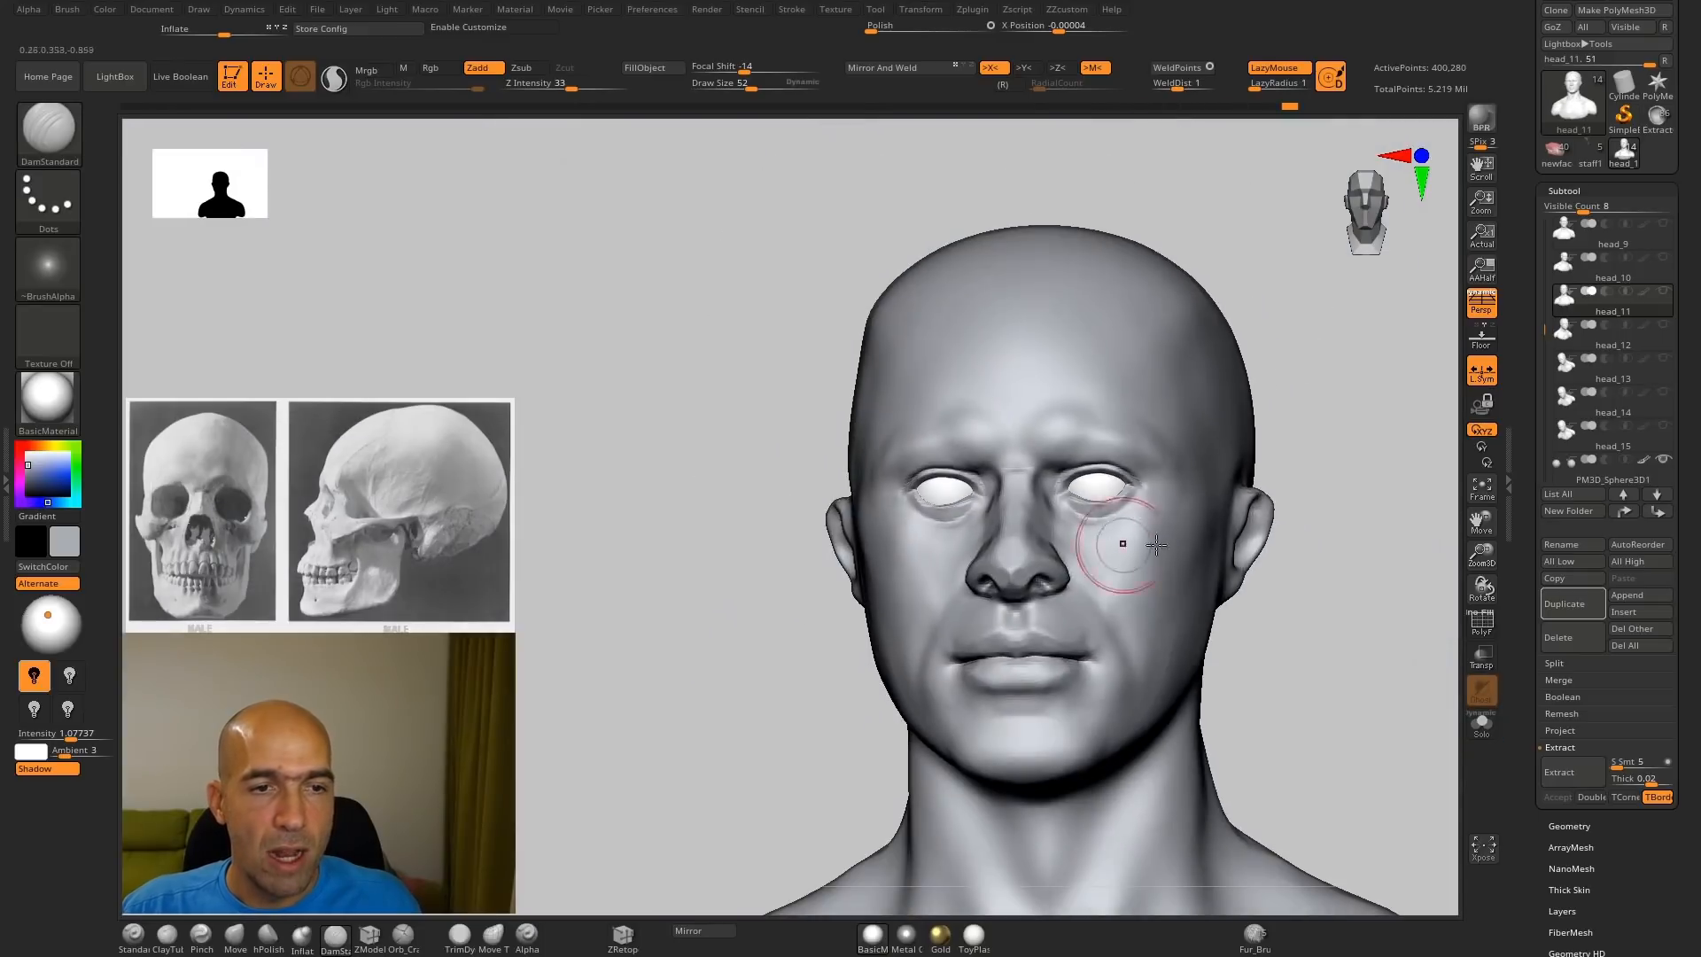
drag(1315, 522, 912, 588)
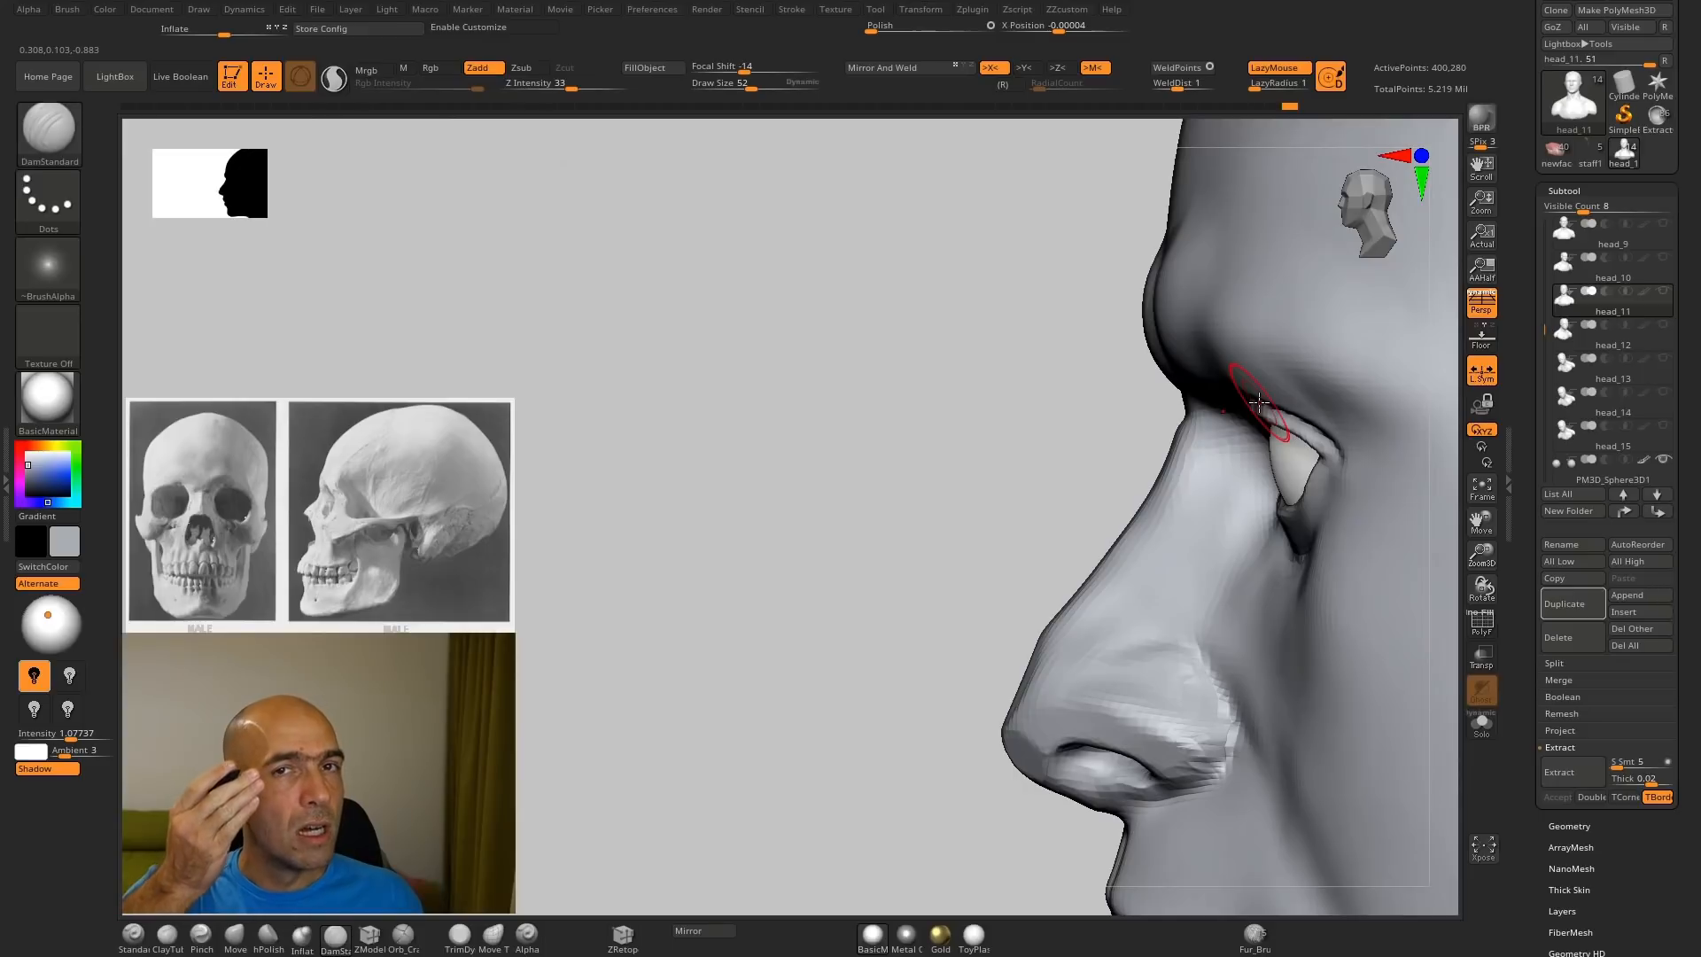
Step: Reposition the outer eye corner in side view with the Move brush at draw size 104
drag(995, 501, 892, 508)
key(b)
key(m)
key(v)
key(bracketright)
key(bracketright)
key(bracketright)
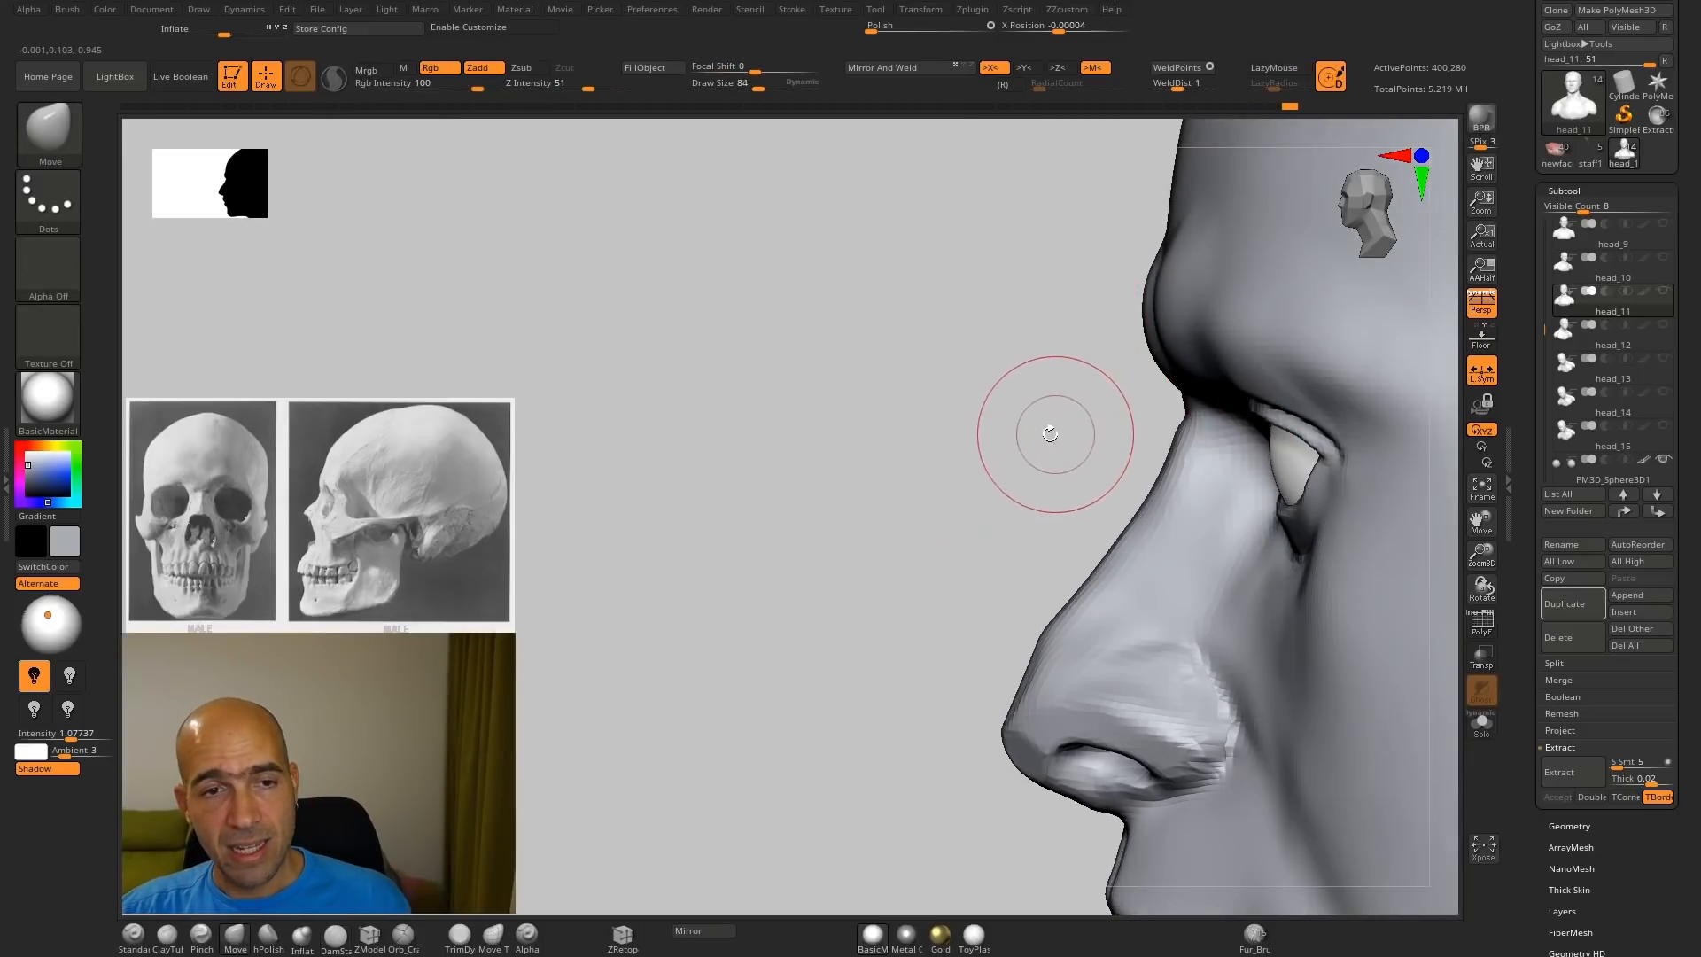
mouse_move(994, 517)
alt+mouse_down()
mouse_move(905, 521)
mouse_move(903, 480)
mouse_move(1019, 481)
alt+mouse_up()
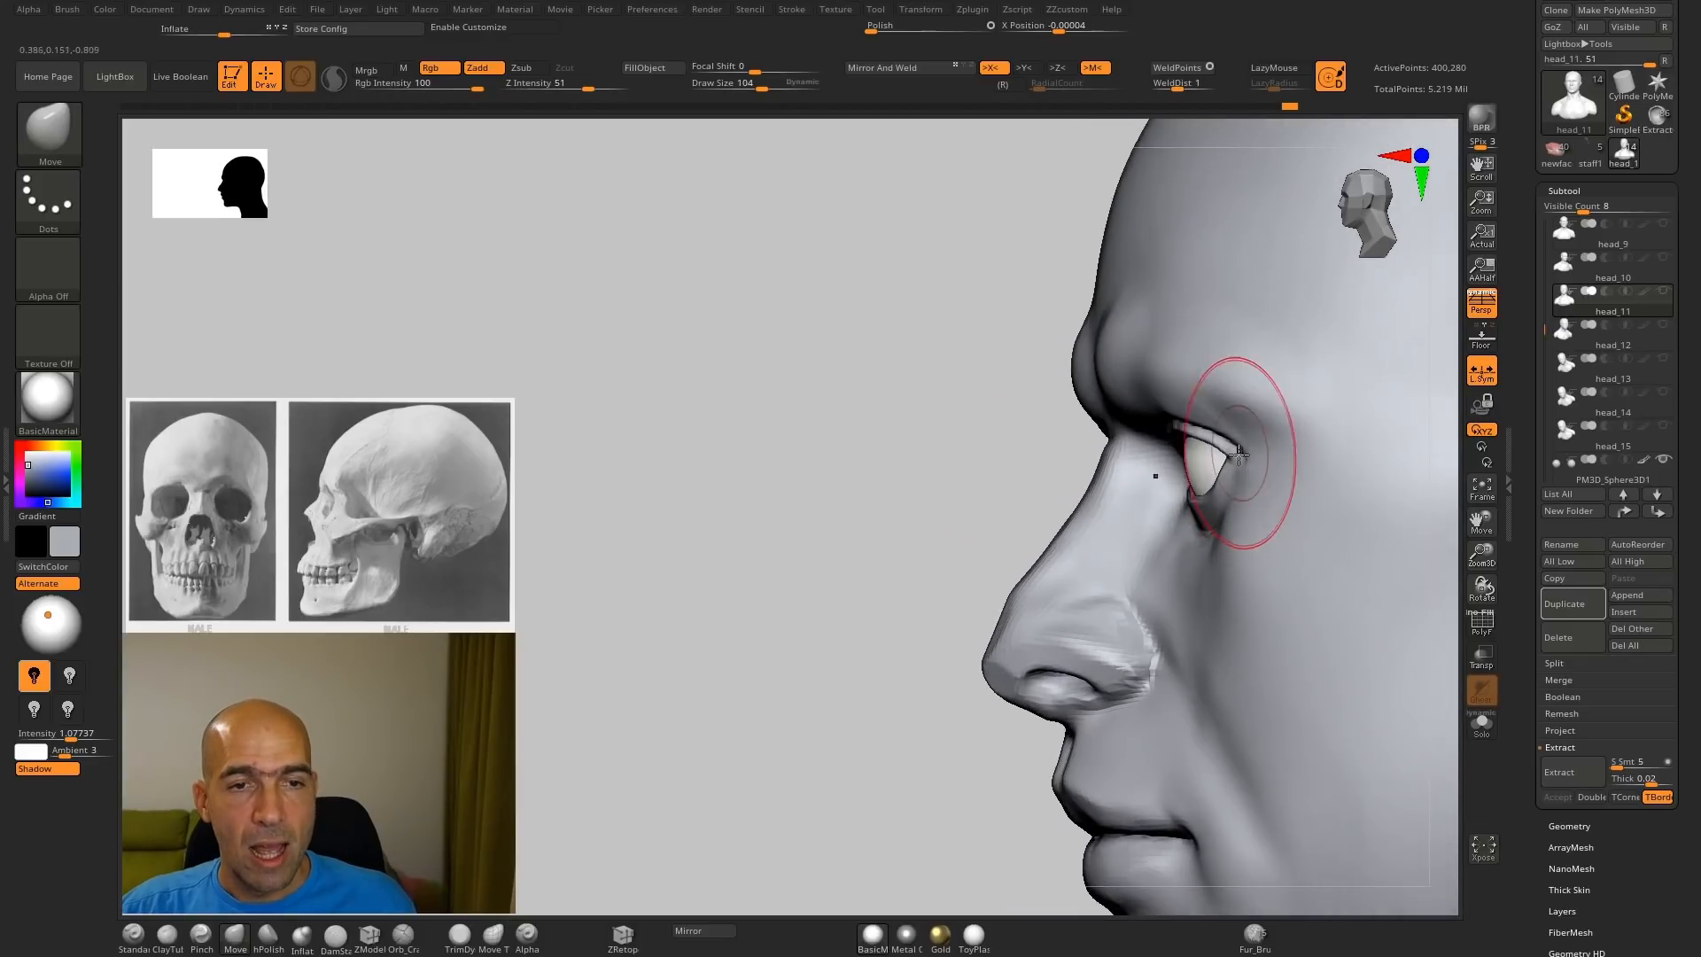
drag(1235, 457, 1233, 472)
Step: Adjust the brow ridge and eyelids in side view with the Move brush at draw size 104
drag(912, 471, 1178, 450)
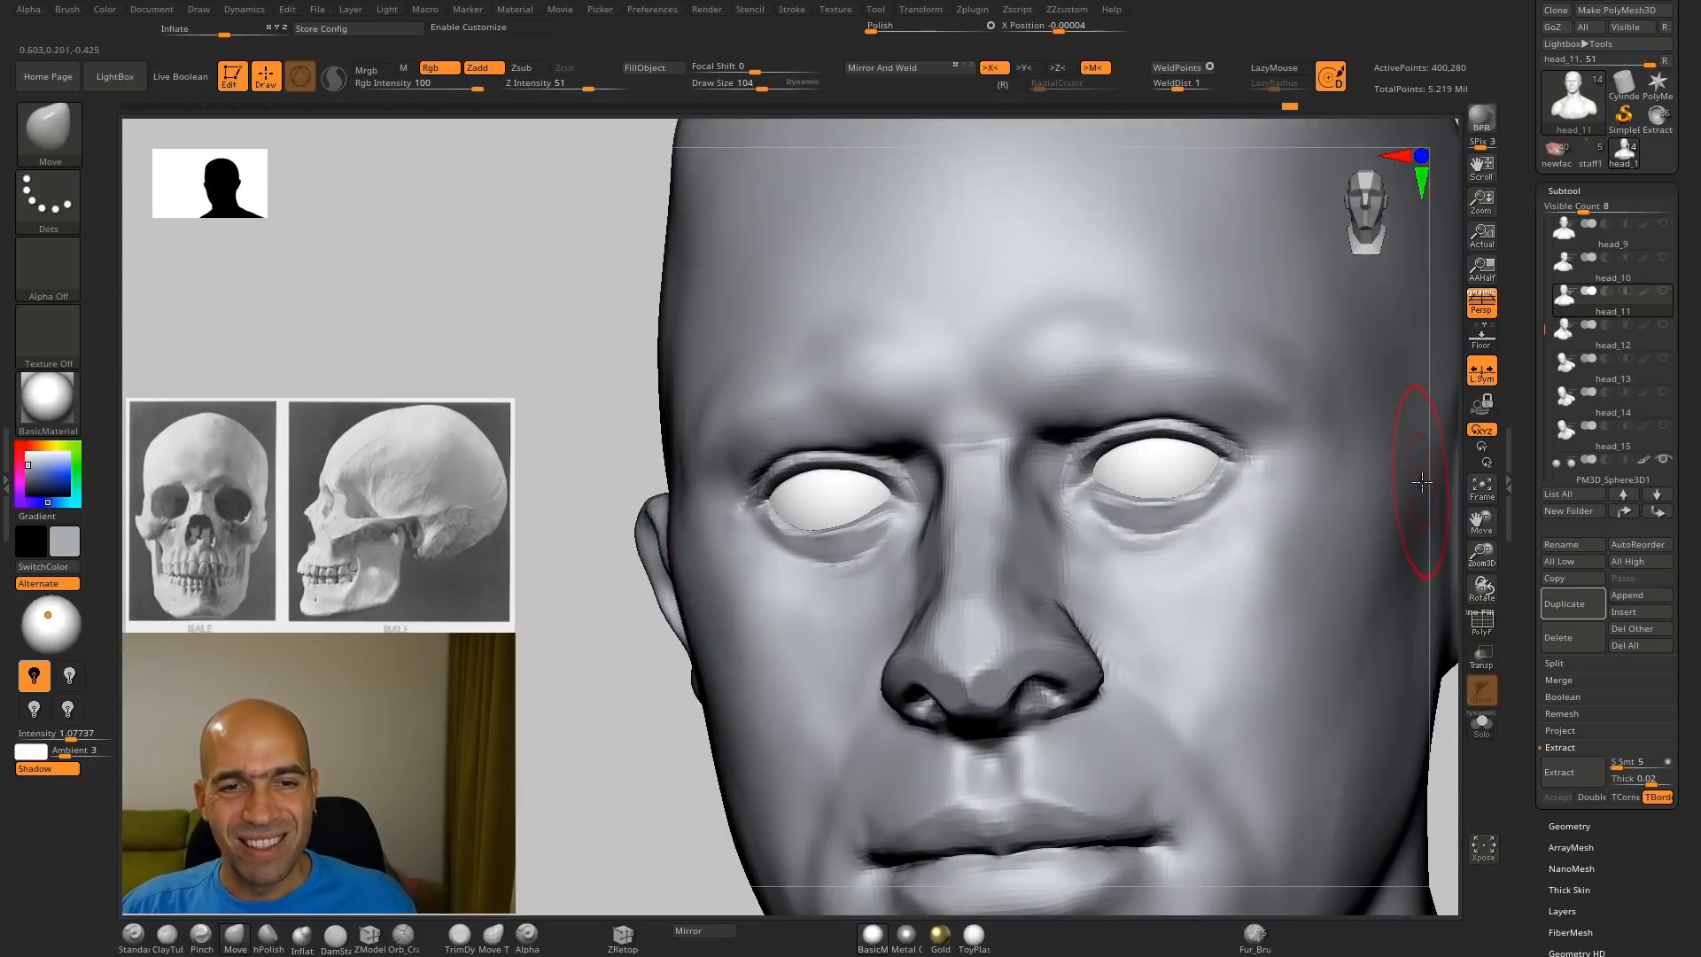
drag(1445, 474, 1308, 525)
mouse_move(1418, 530)
mouse_down()
mouse_move(1146, 524)
mouse_move(1183, 529)
mouse_up()
drag(585, 342, 622, 336)
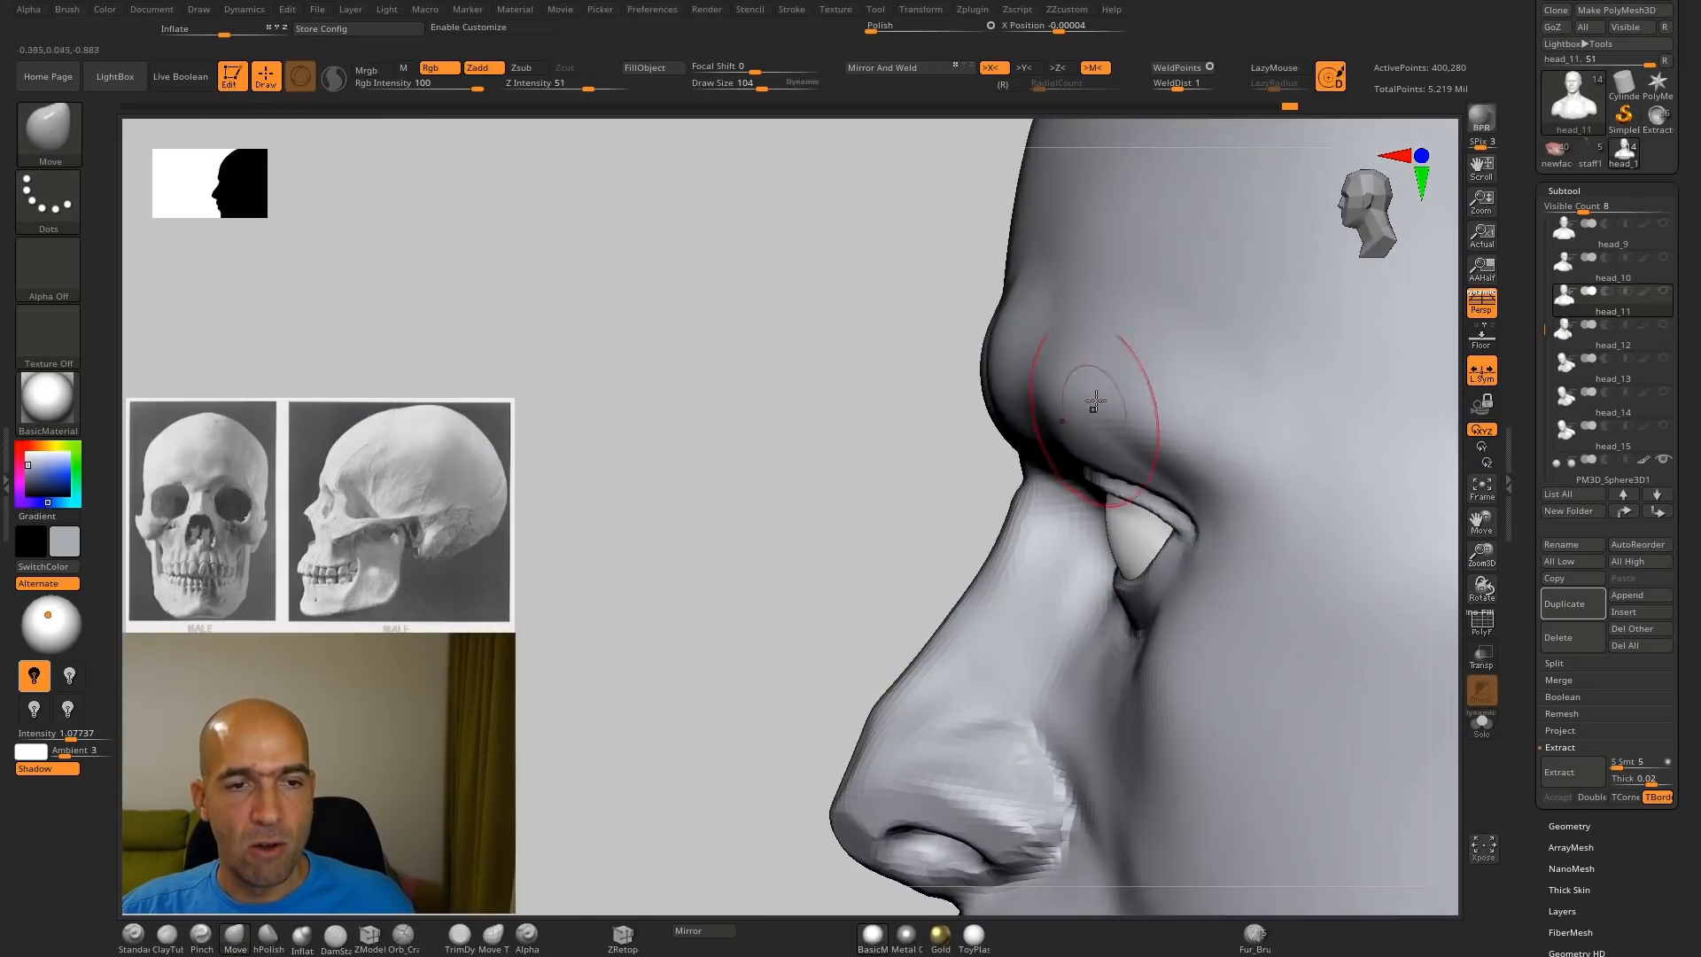
alt+drag(929, 499, 878, 512)
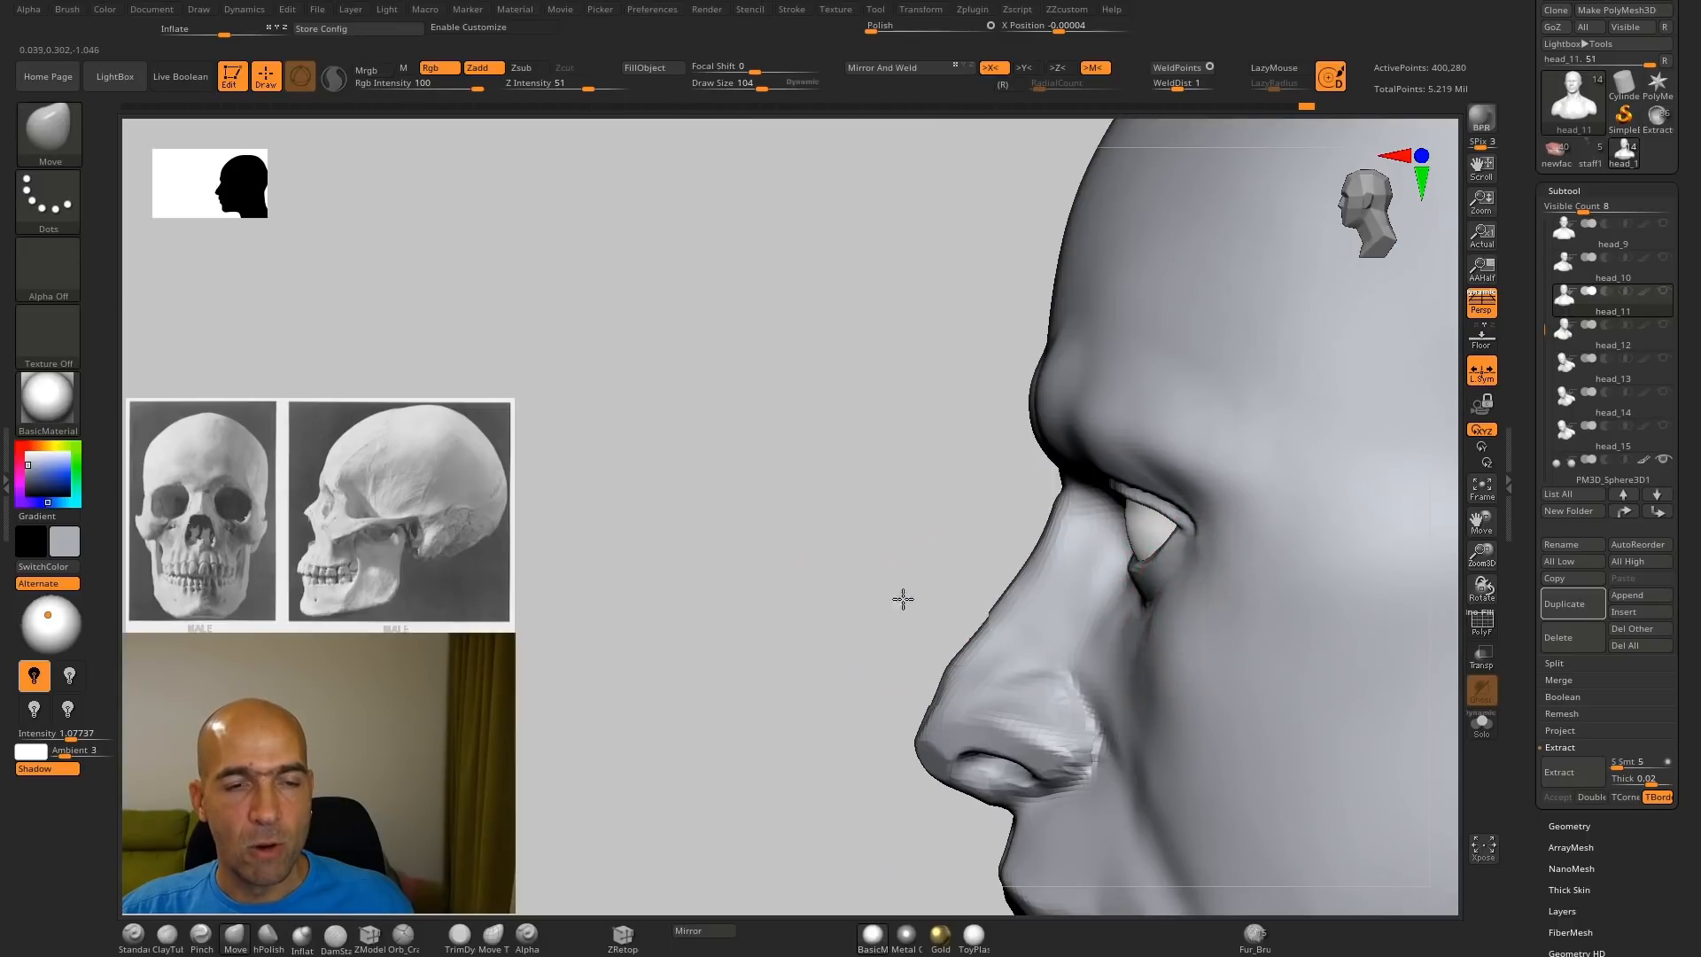
drag(903, 596, 865, 520)
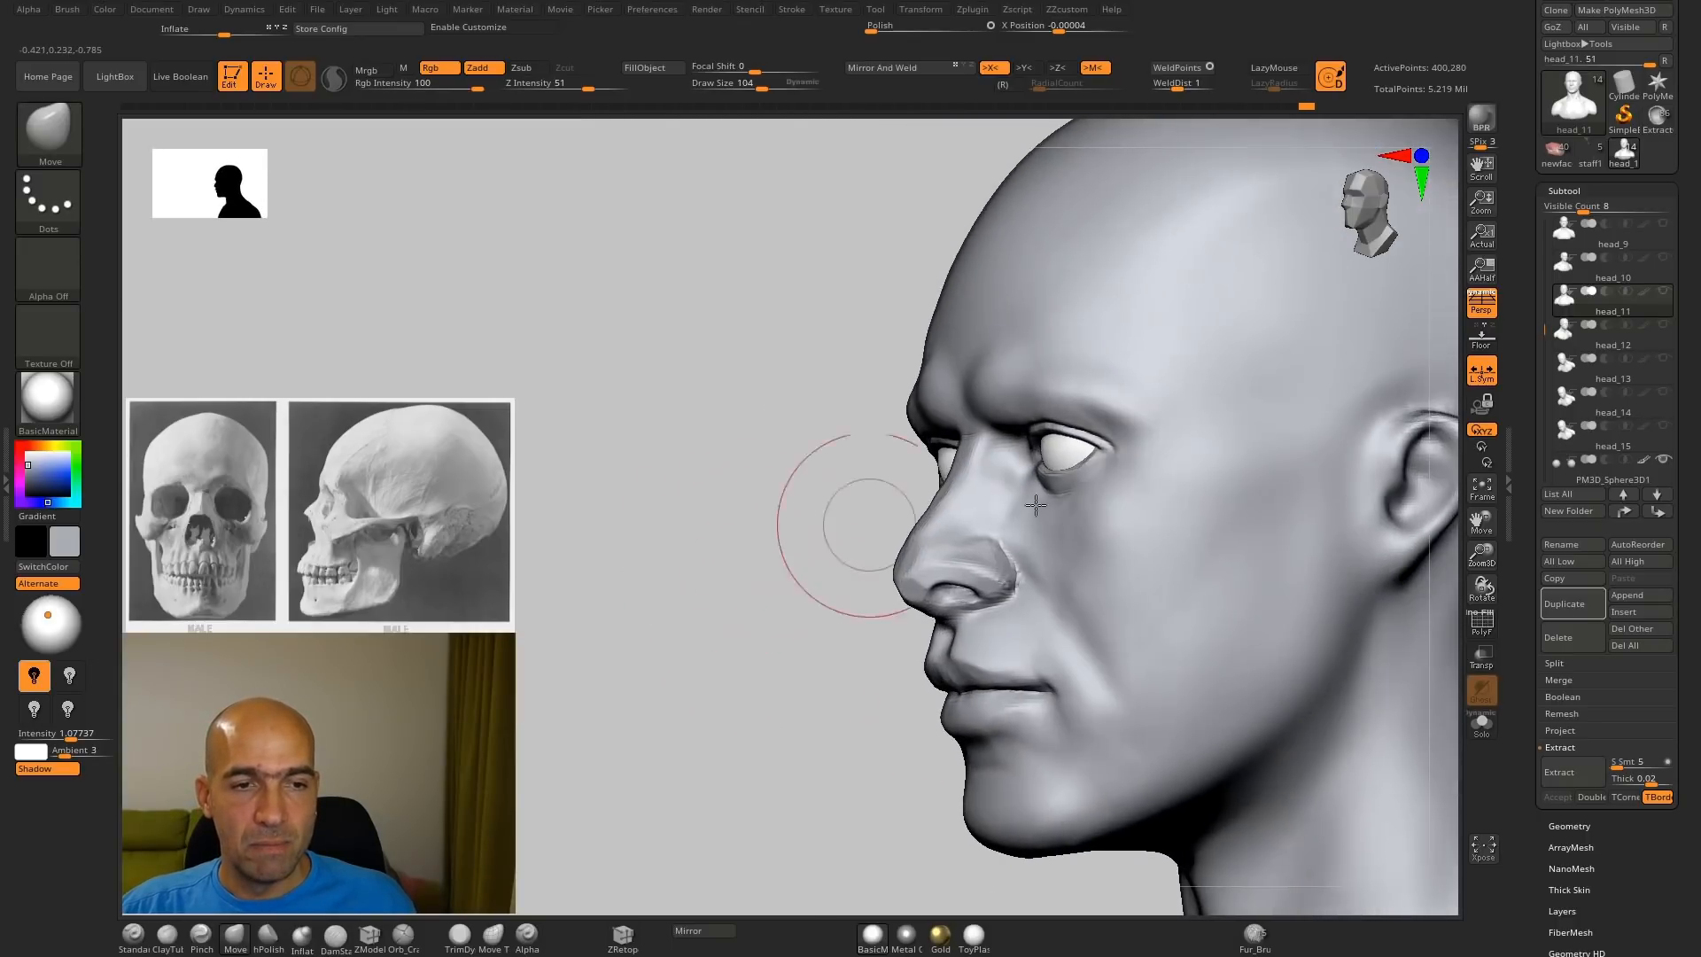
Step: Shape the area below the outer eye corner with the Standard brush at draw size 104, and smooth it into the cheekbone
mouse_move(767, 570)
mouse_down()
mouse_move(700, 576)
mouse_move(687, 539)
mouse_move(651, 564)
mouse_move(969, 513)
mouse_up()
key(b)
key(s)
key(t)
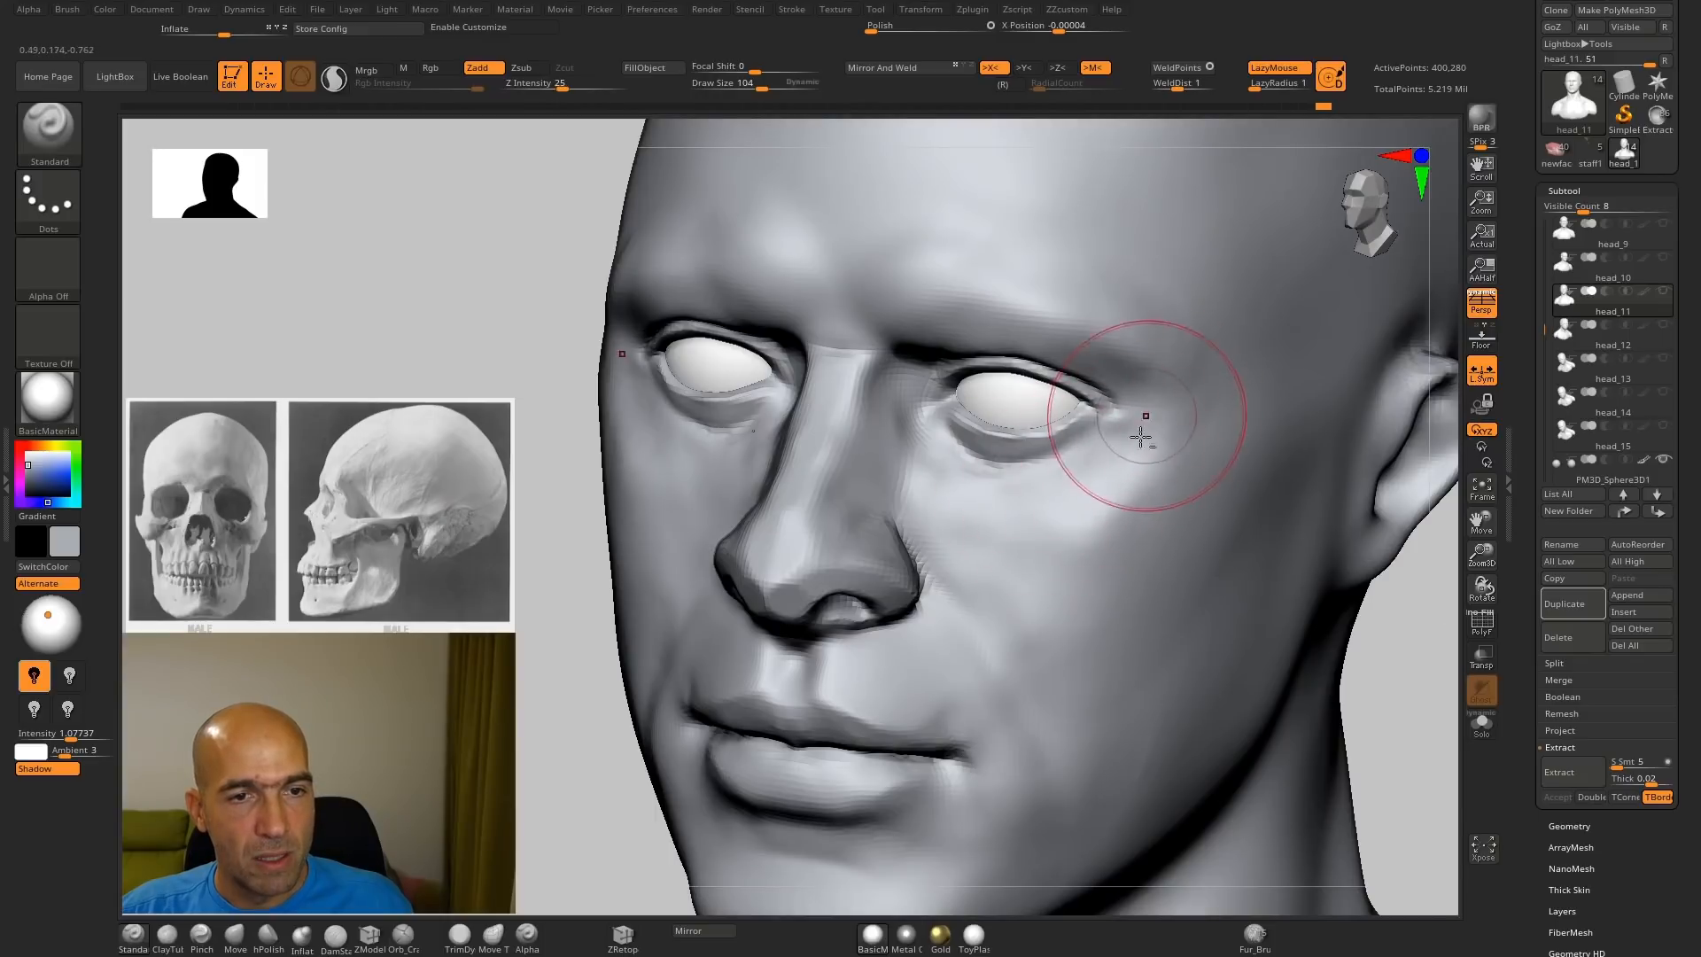
drag(562, 517, 520, 516)
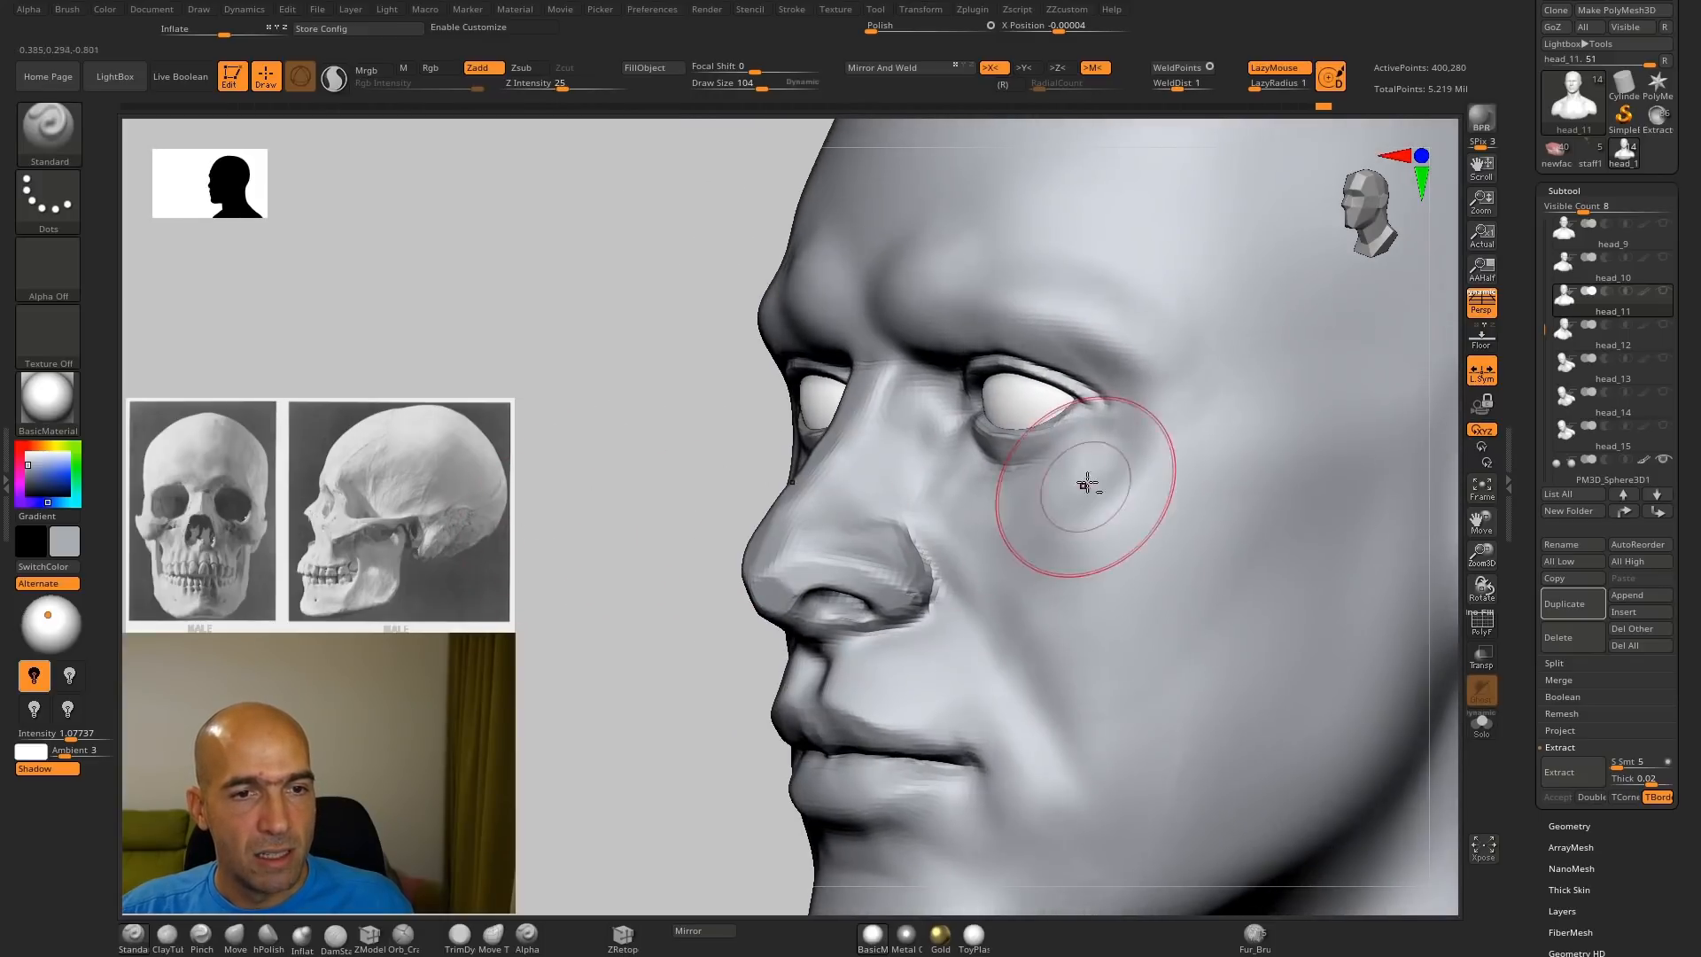
key(shift)
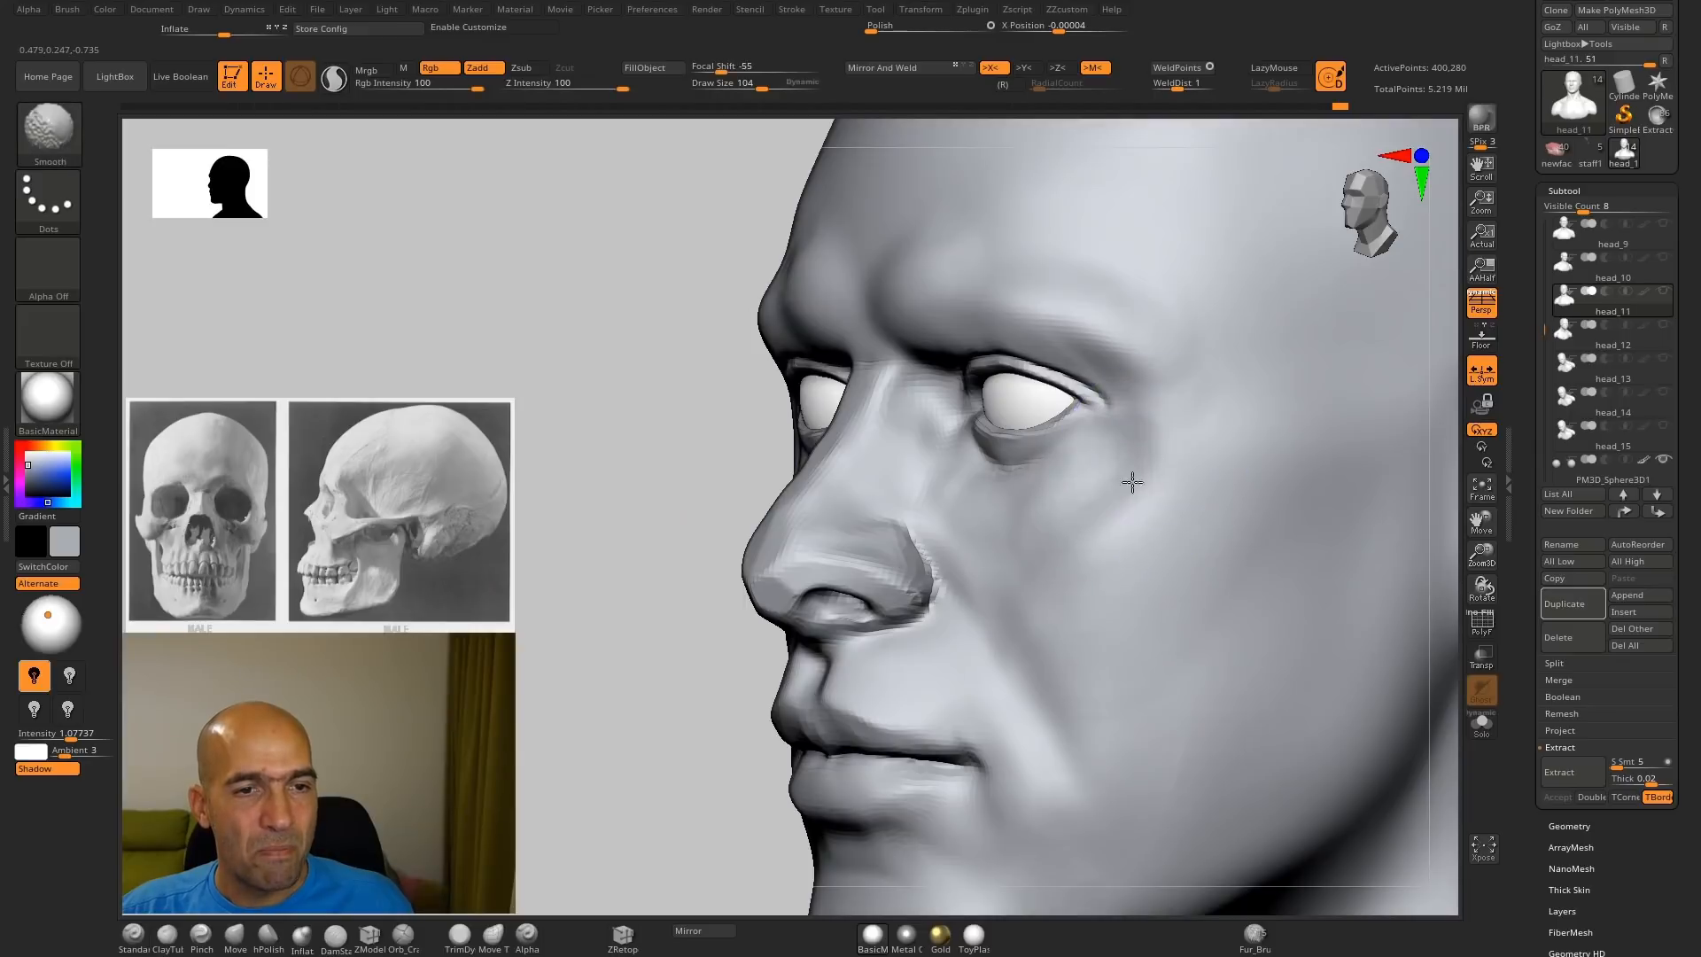
shift+drag(1133, 482, 1105, 437)
drag(646, 513, 721, 524)
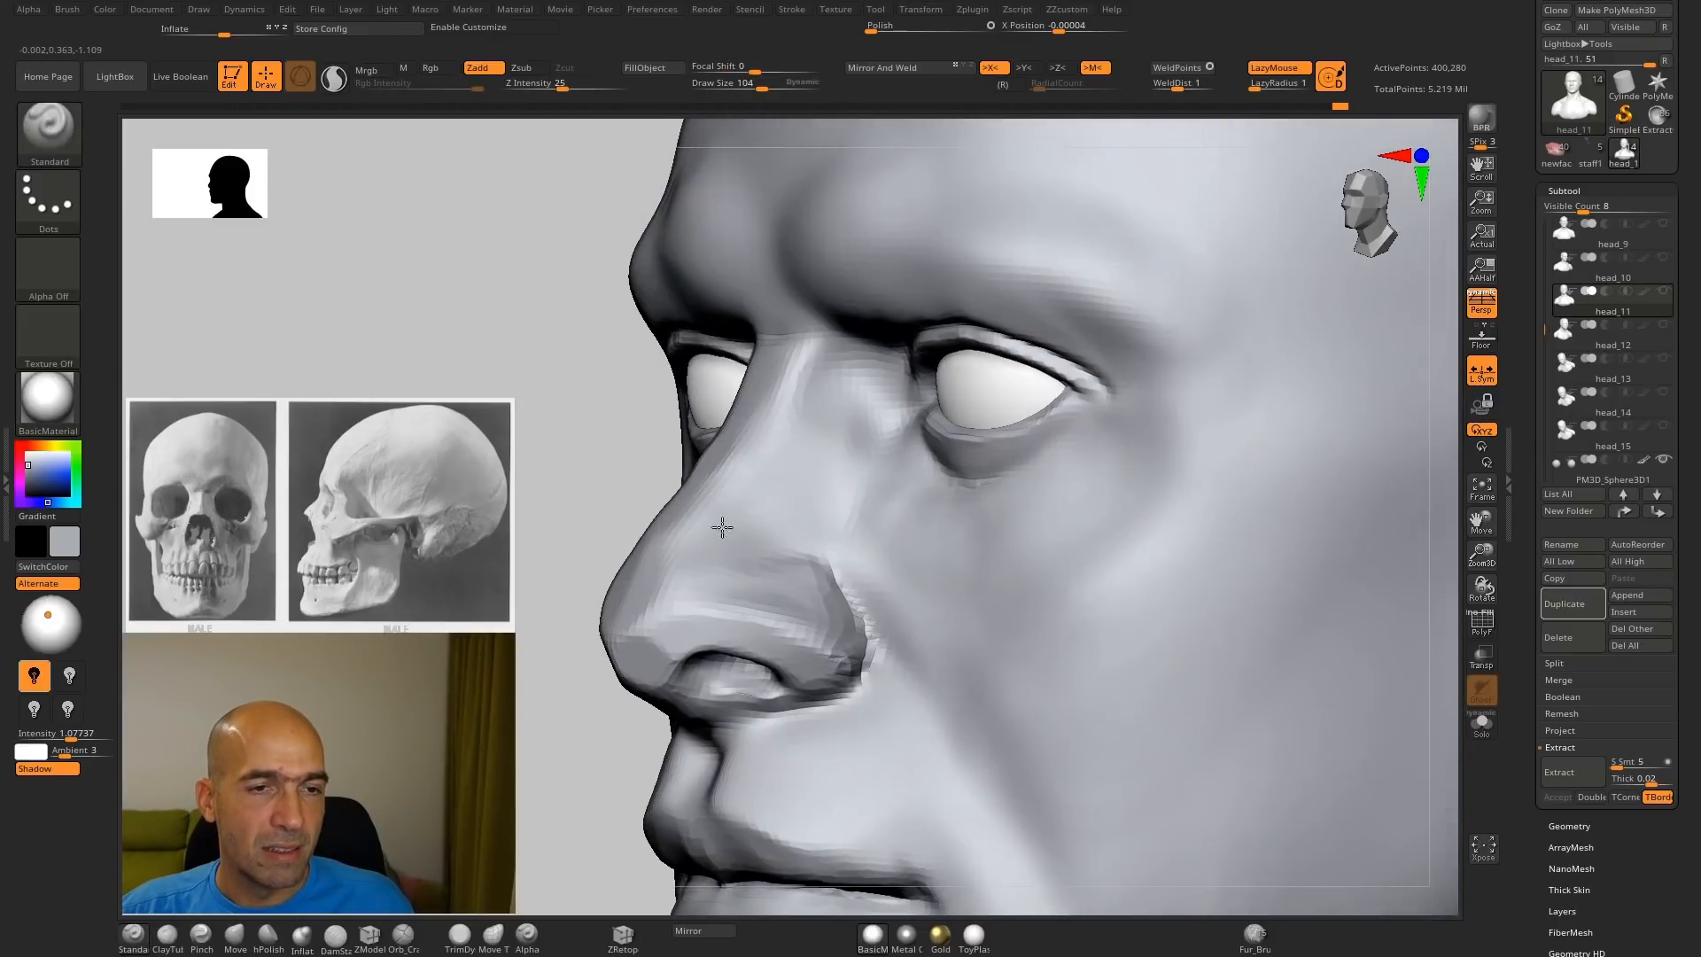
Step: Carve the outer eye corner with DamStandard, and shape the area between it and the outer brow with the Standard brush at draw size 104
key(b)
key(d)
key(s)
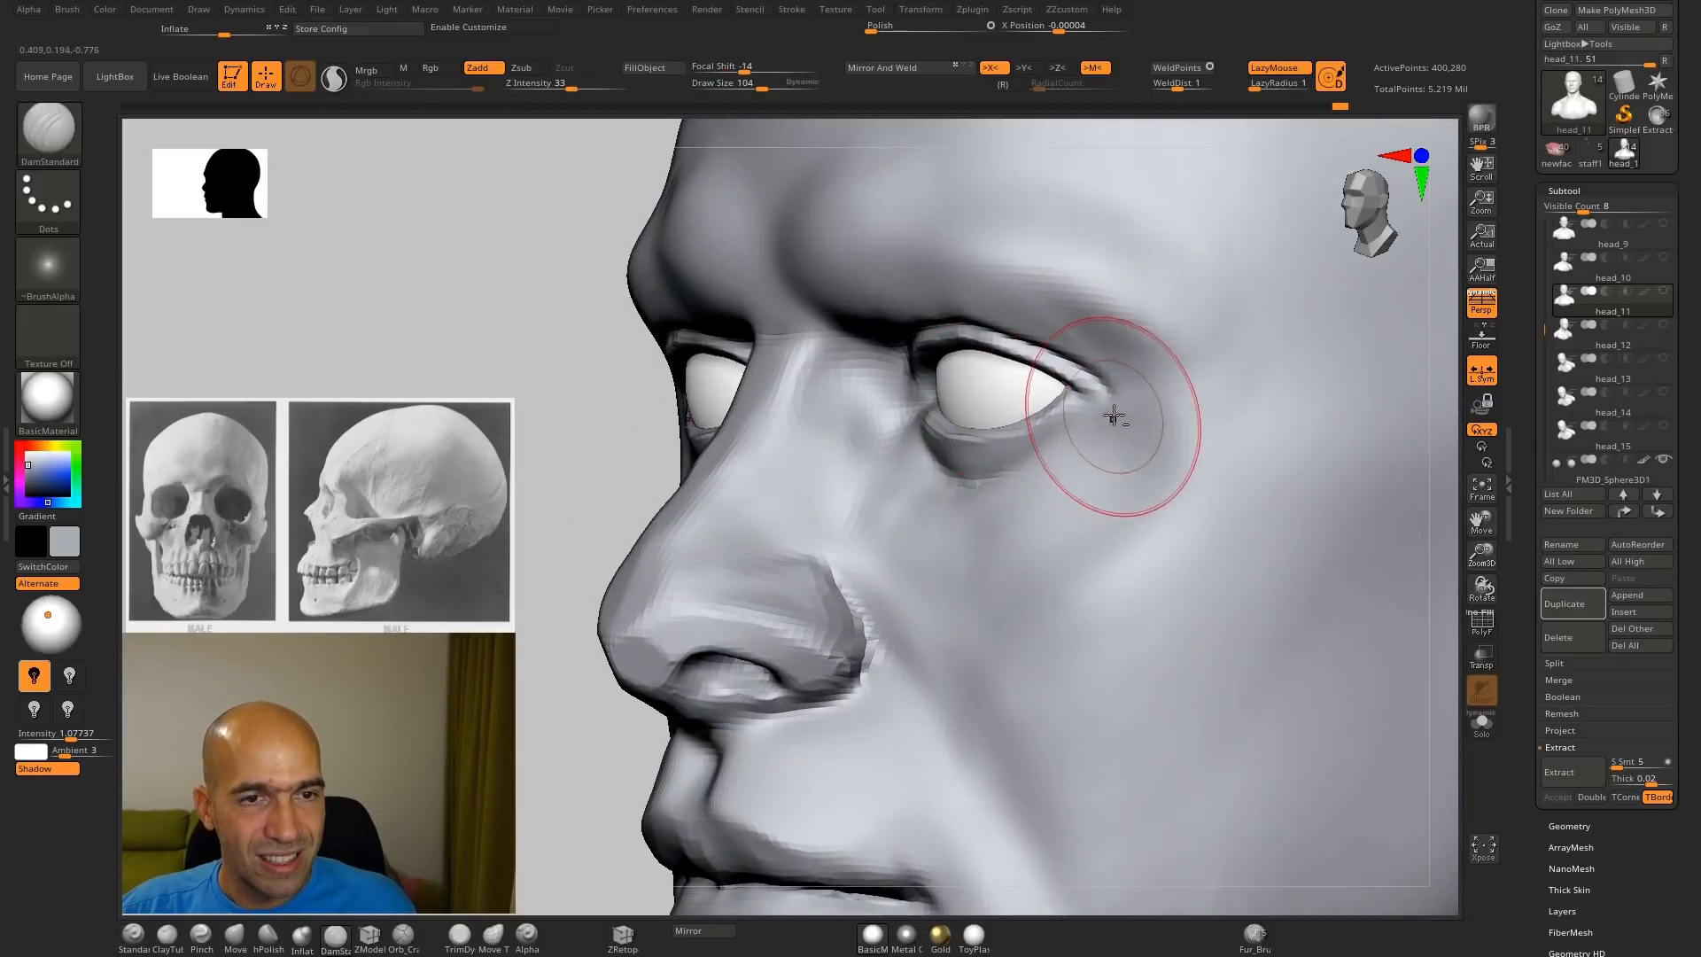
key(b)
key(s)
key(t)
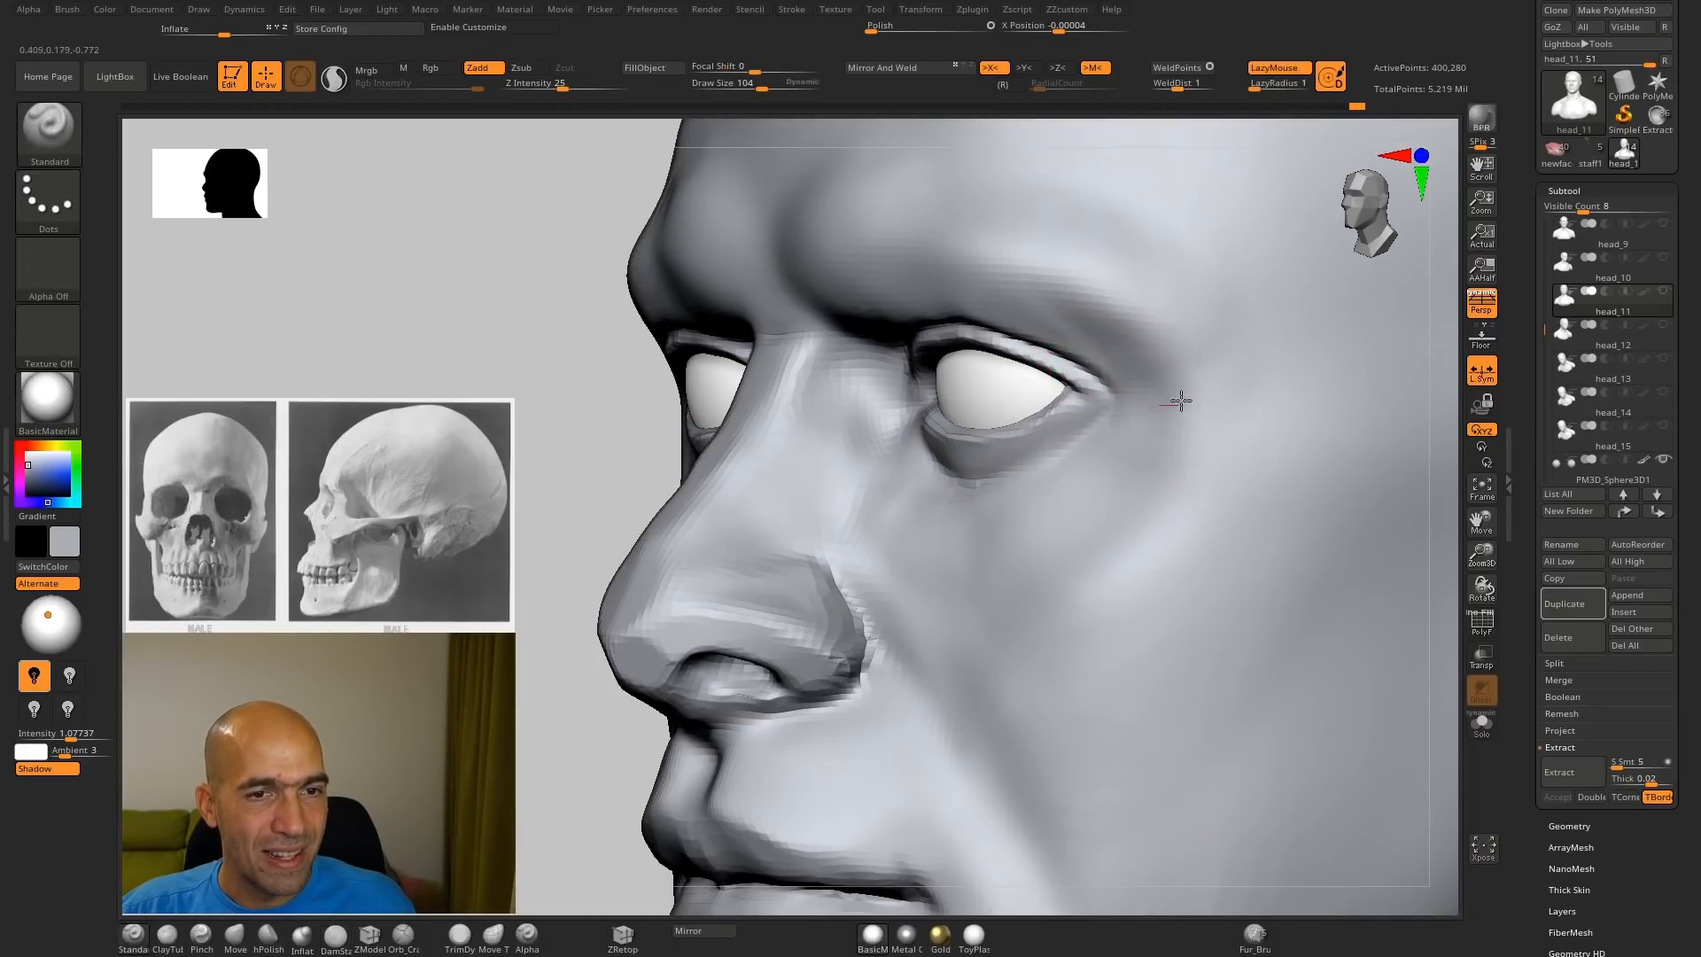
mouse_move(1211, 434)
mouse_down()
mouse_move(1193, 340)
mouse_move(1119, 297)
mouse_up()
mouse_move(634, 421)
ctrl+right_down()
mouse_move(634, 373)
mouse_move(874, 355)
ctrl+right_up()
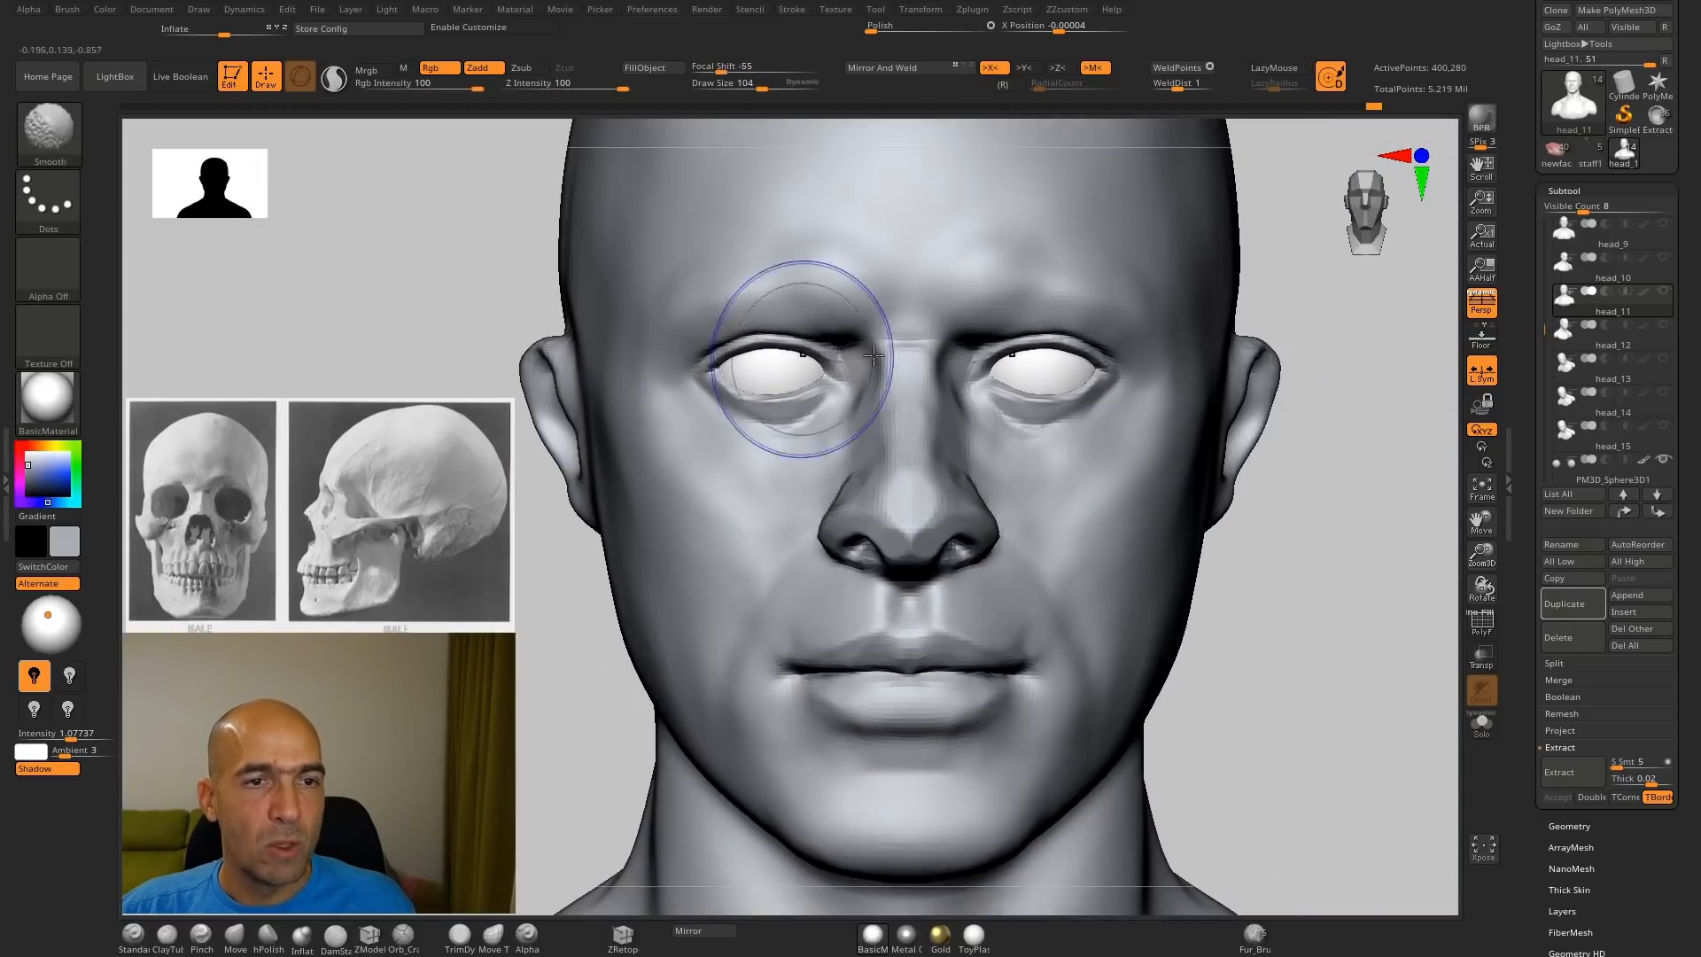
mouse_move(1318, 577)
ctrl+right_down()
mouse_move(1326, 555)
mouse_move(1249, 531)
mouse_move(1193, 330)
ctrl+right_up()
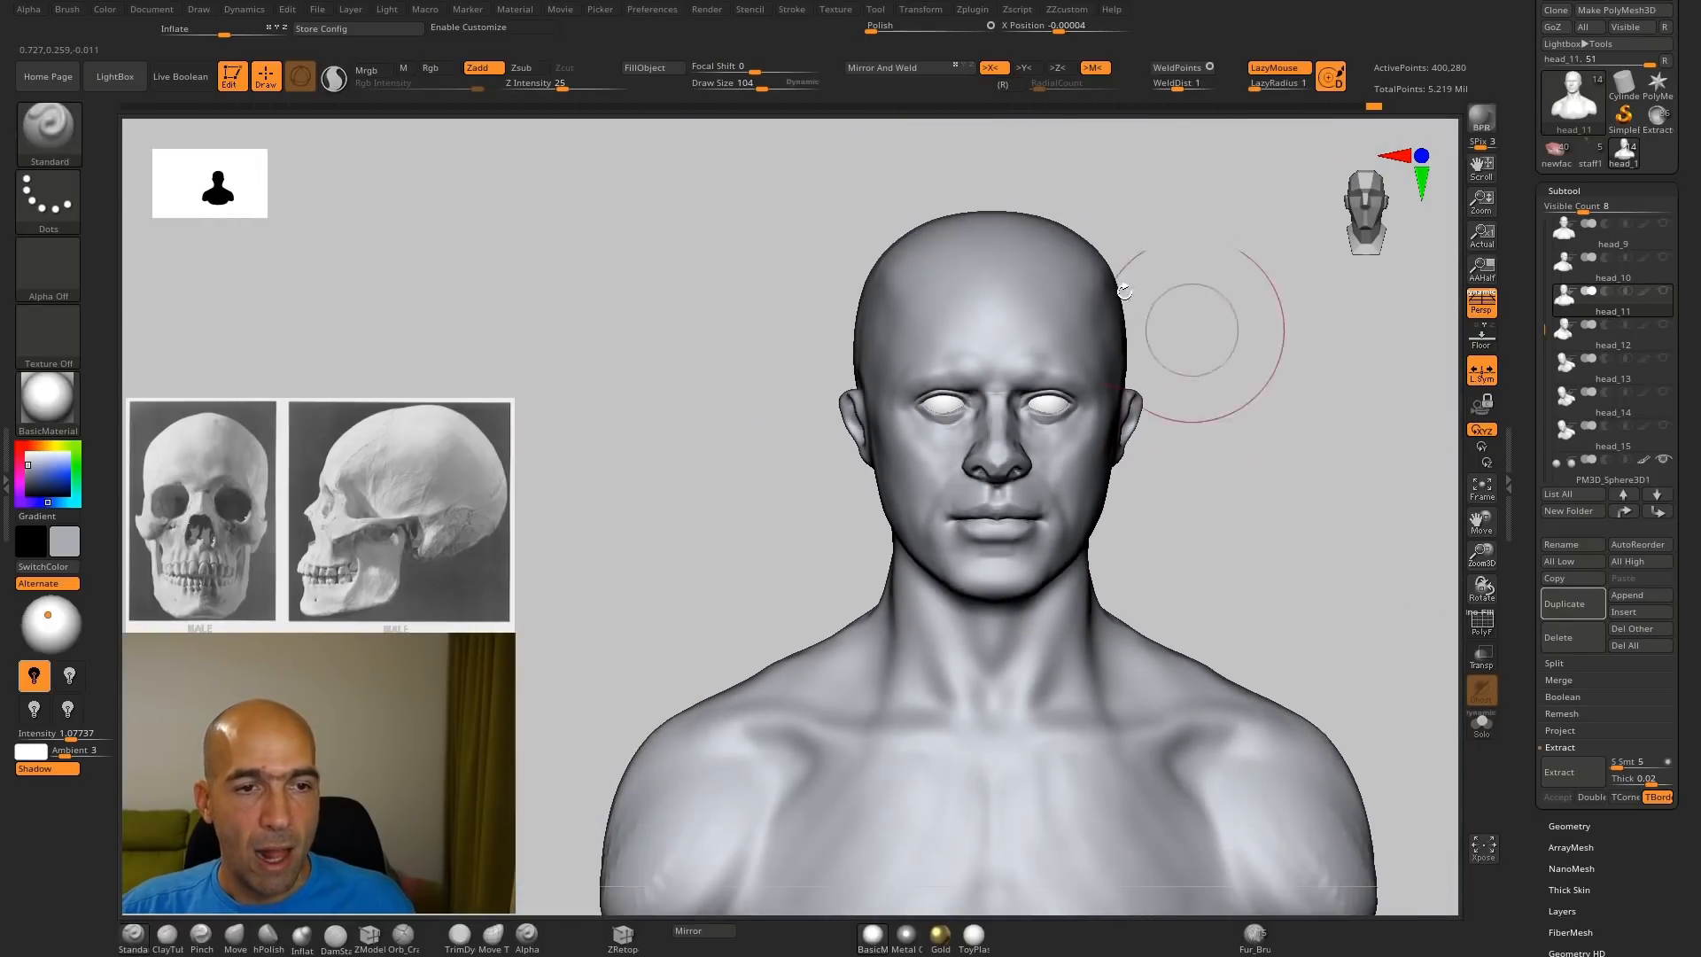
Step: Adjust the outline of the cranium with the Move brush at draw size 120
key(b)
key(m)
key(v)
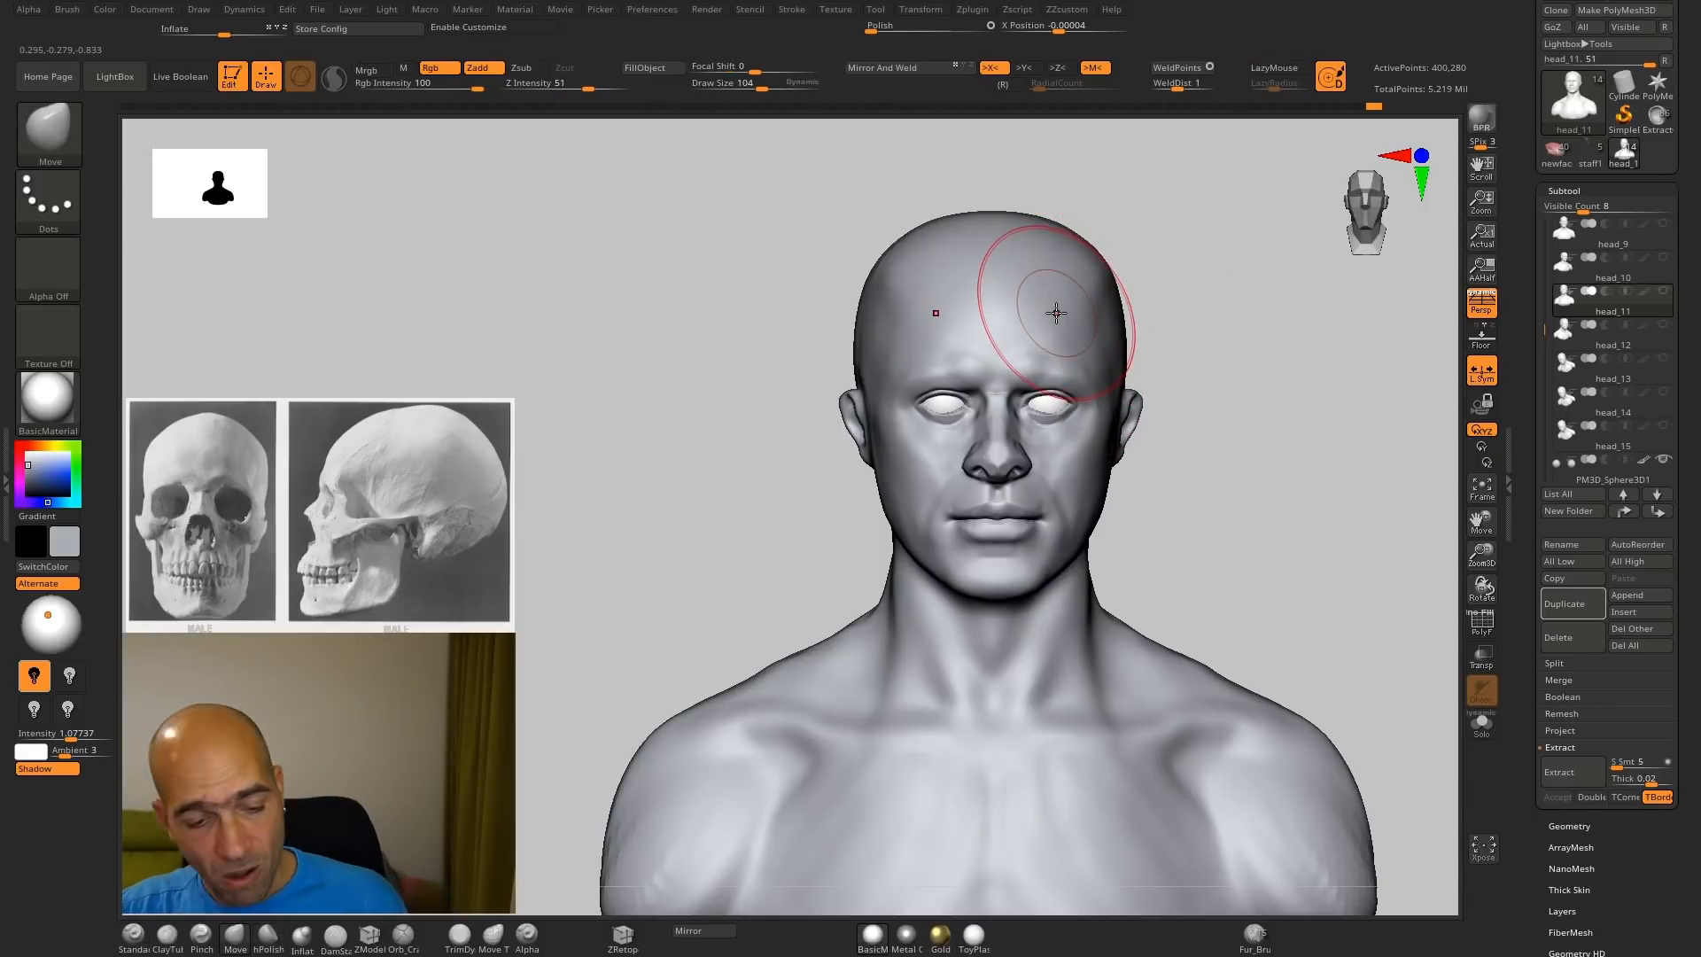
key(bracketright)
mouse_move(1223, 349)
mouse_down()
mouse_move(1182, 349)
mouse_move(1249, 339)
mouse_move(1185, 364)
mouse_up()
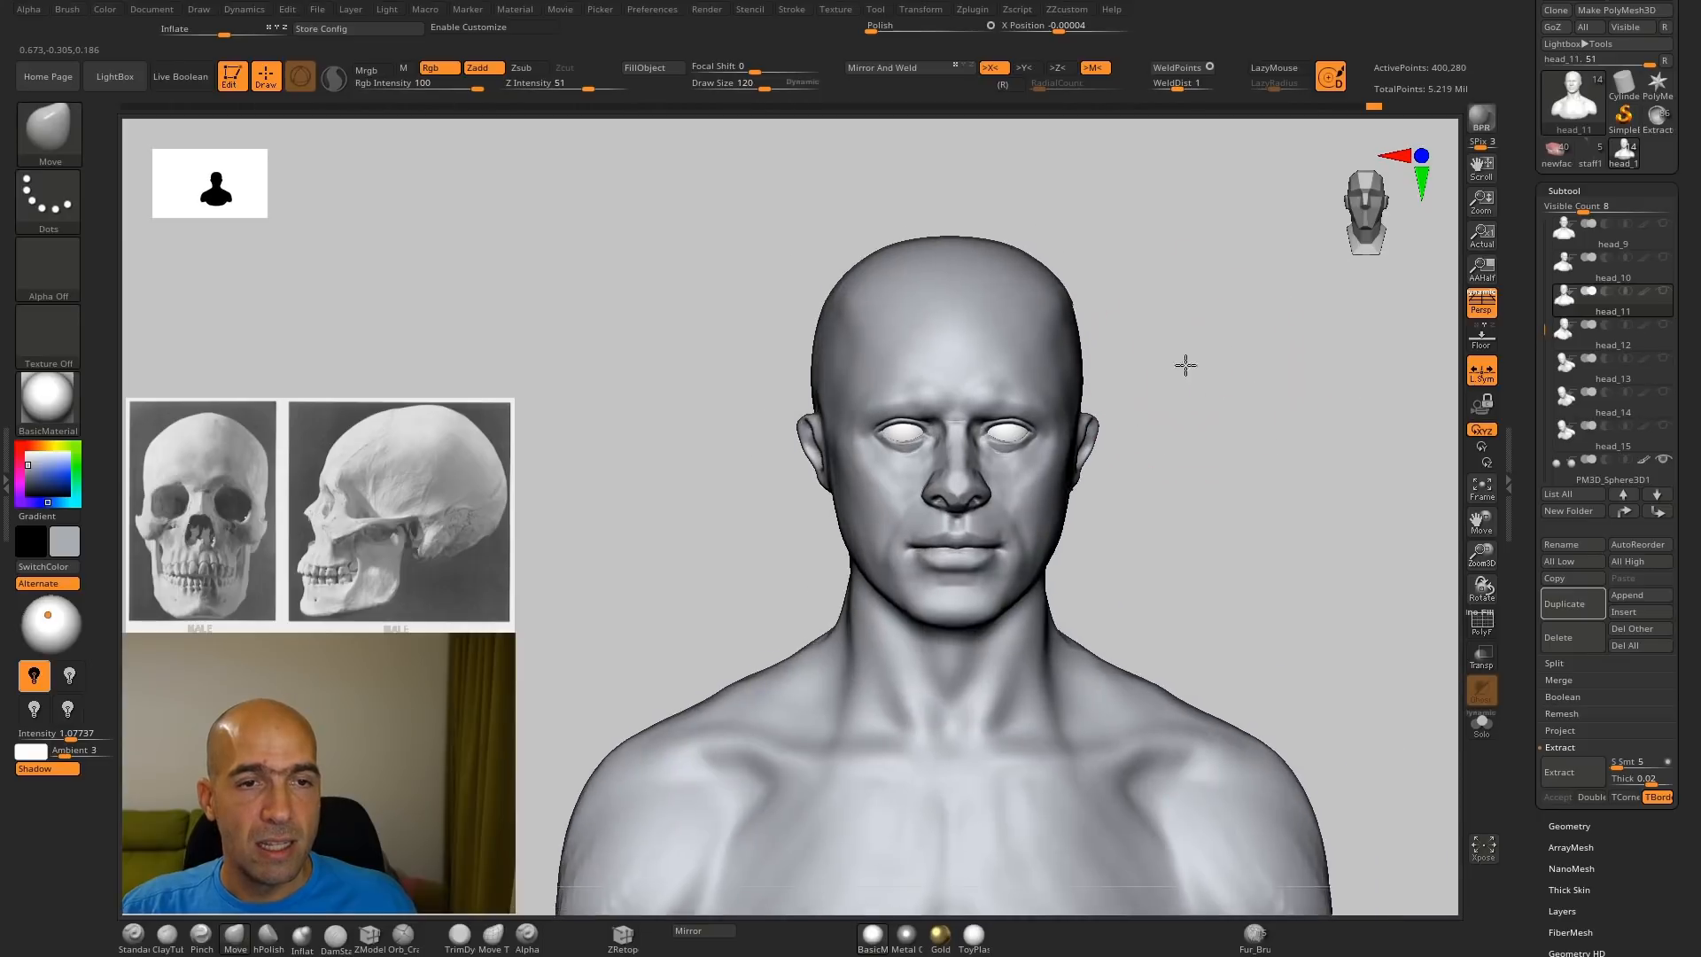
ctrl+right_drag(1184, 364, 1096, 367)
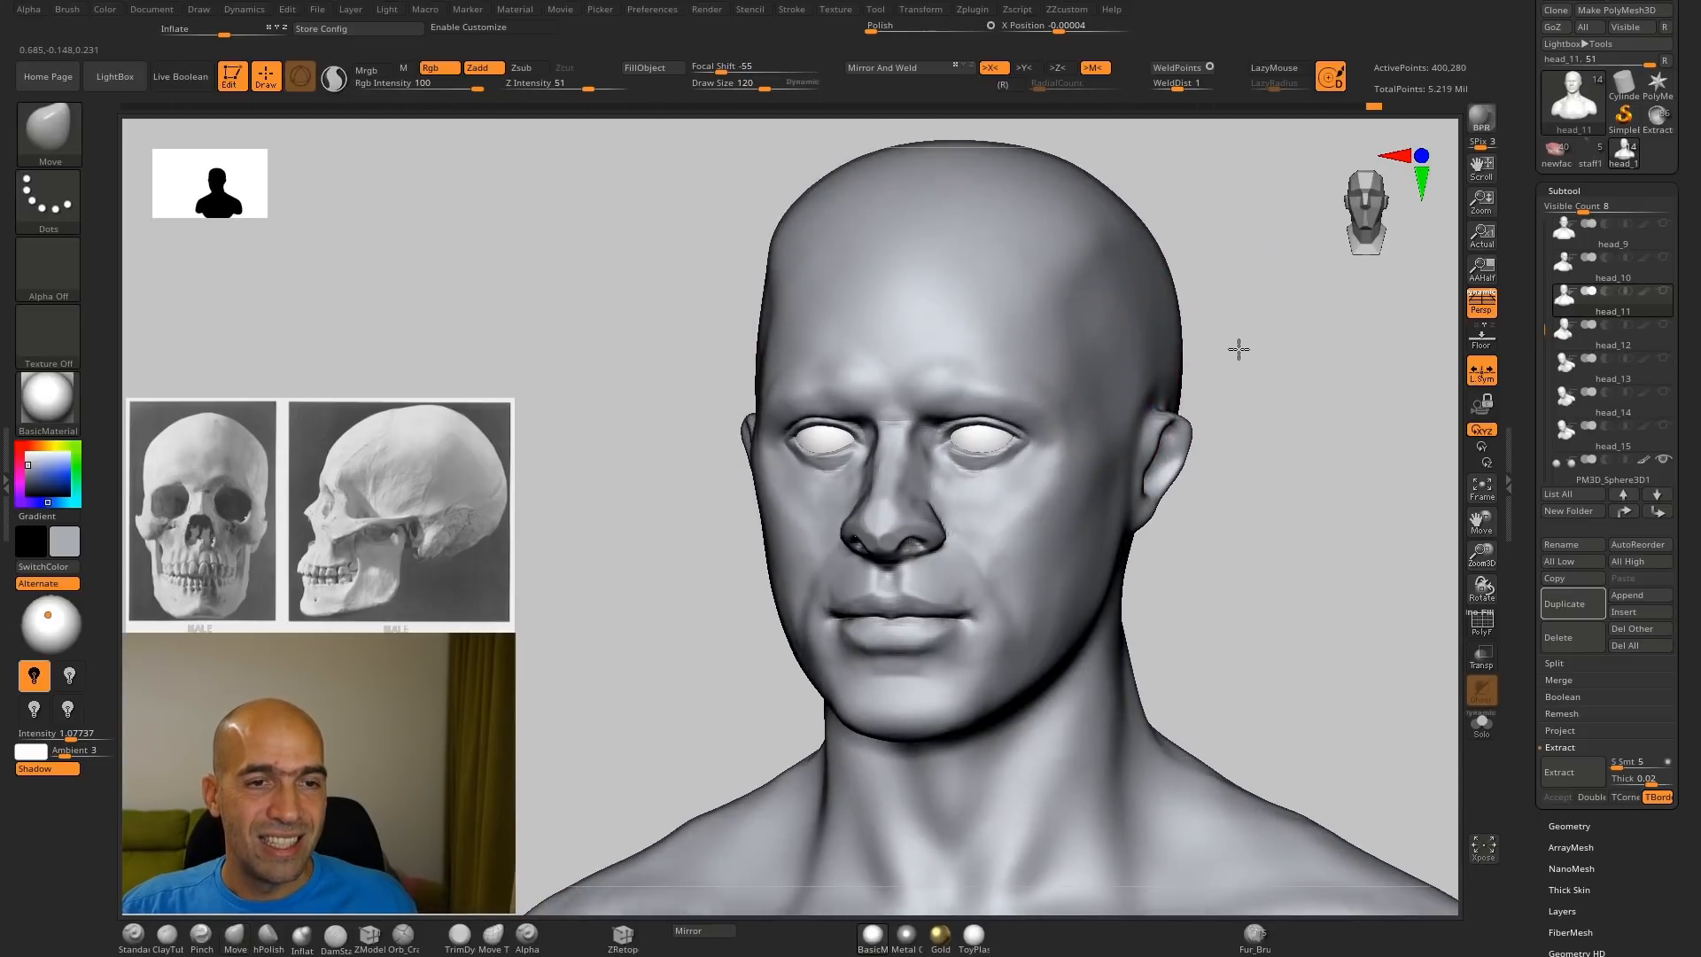
shift+drag(1238, 345, 1178, 361)
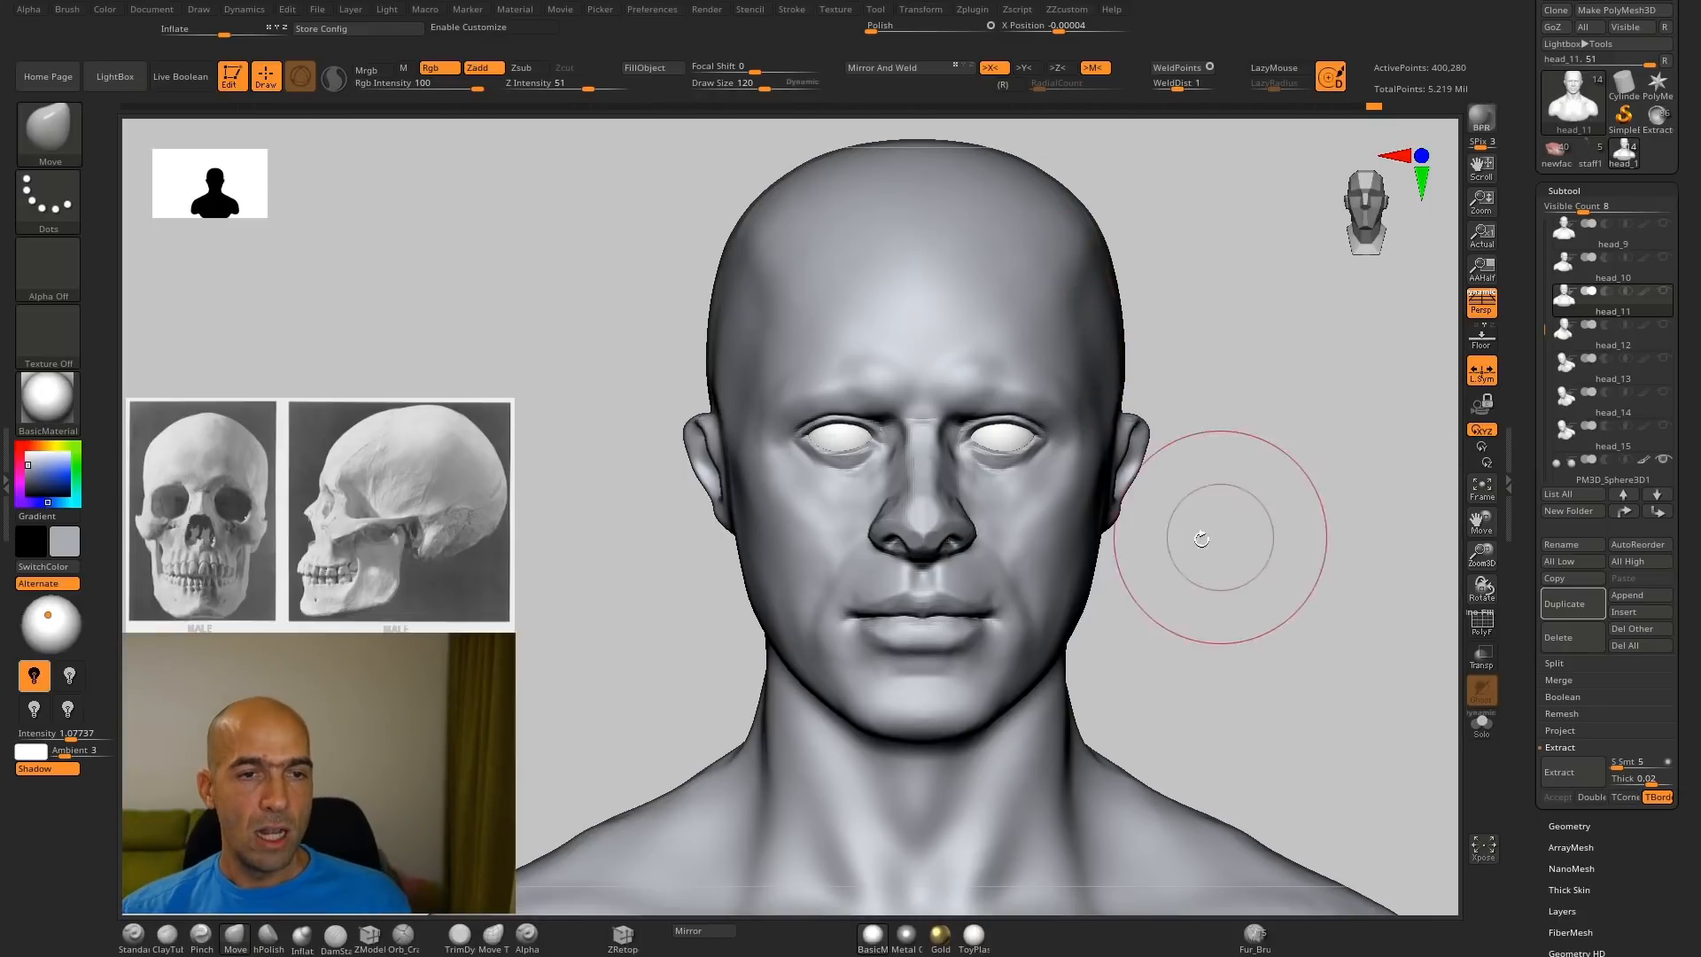
Step: Carve the temporal line along the side of the forehead with the DamStandard brush at draw size 76
mouse_move(1200, 539)
mouse_down()
mouse_move(1268, 467)
mouse_move(1291, 475)
mouse_move(1252, 487)
mouse_up()
key(b)
key(d)
key(s)
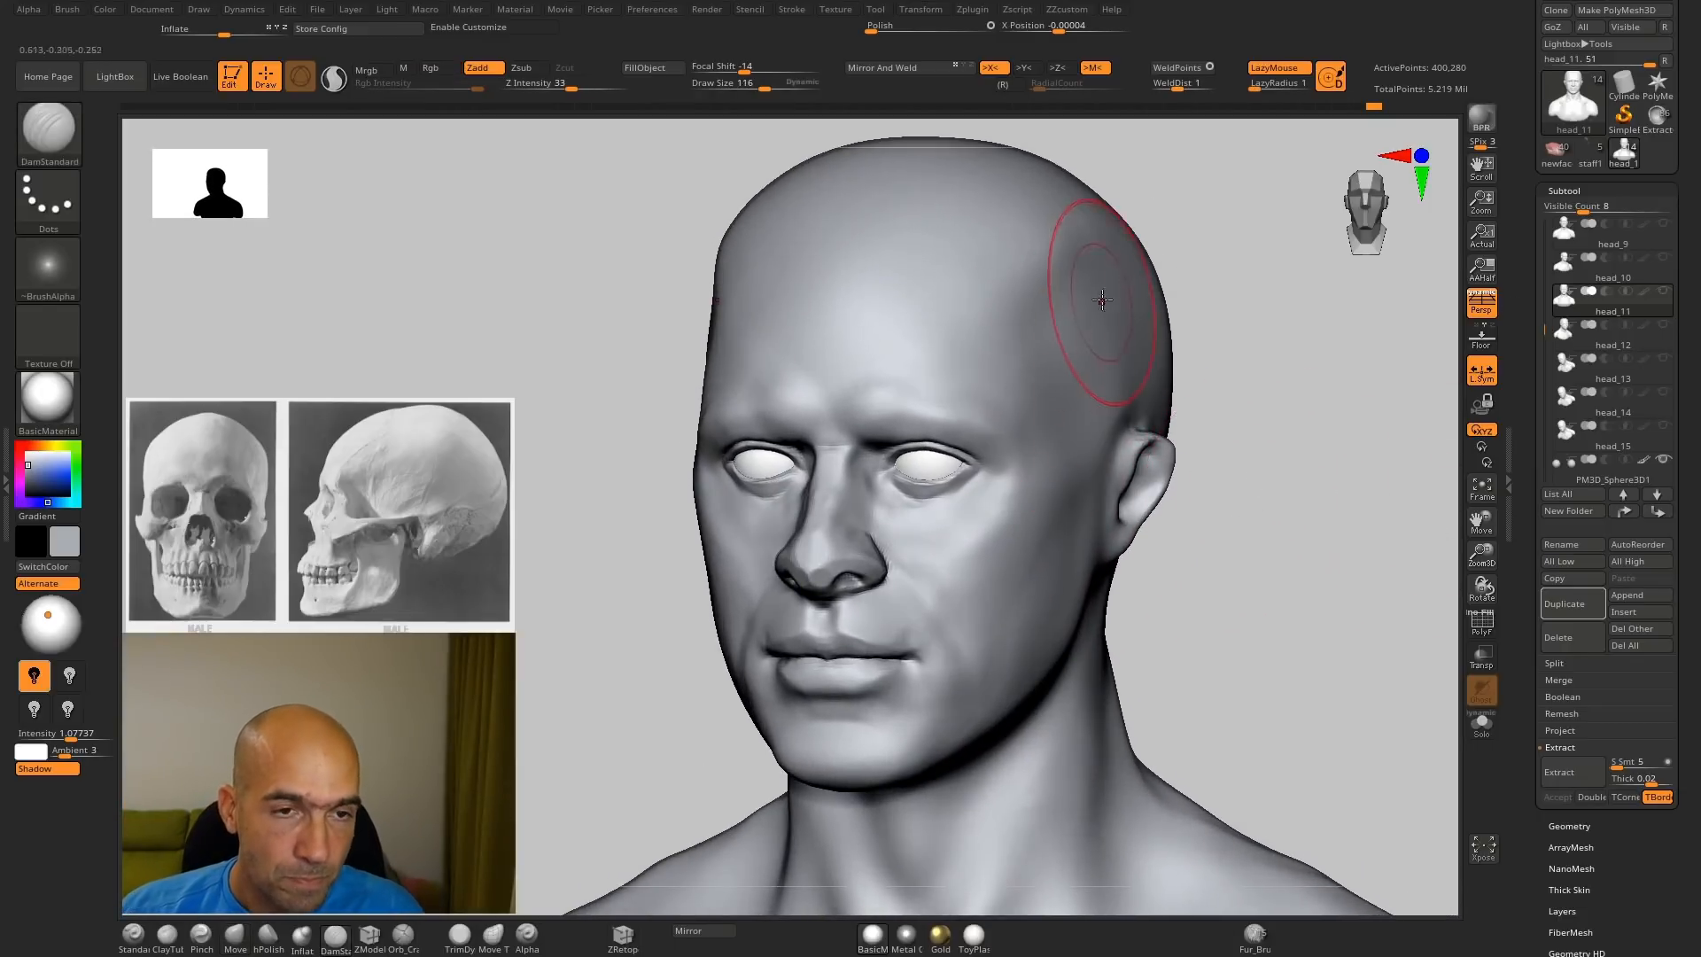
key(bracketleft)
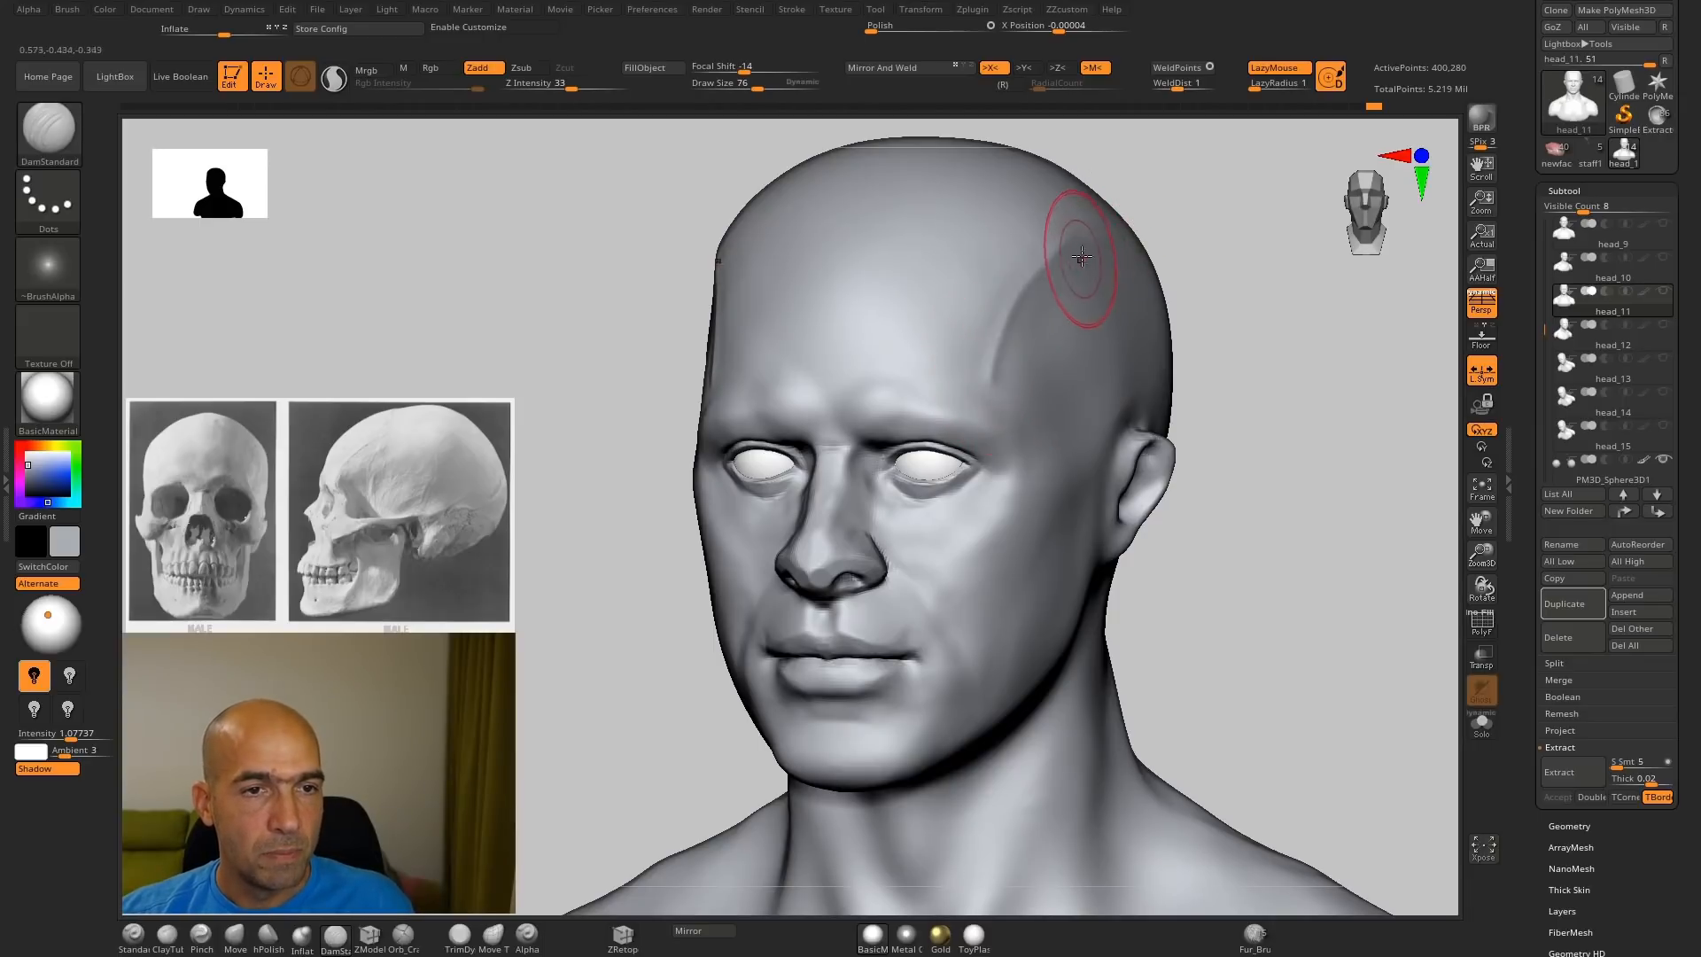
Step: Hollow out the temple behind the temporal line with the Standard brush subtracting at draw size 76, and smooth the strokes
key(b)
key(s)
key(t)
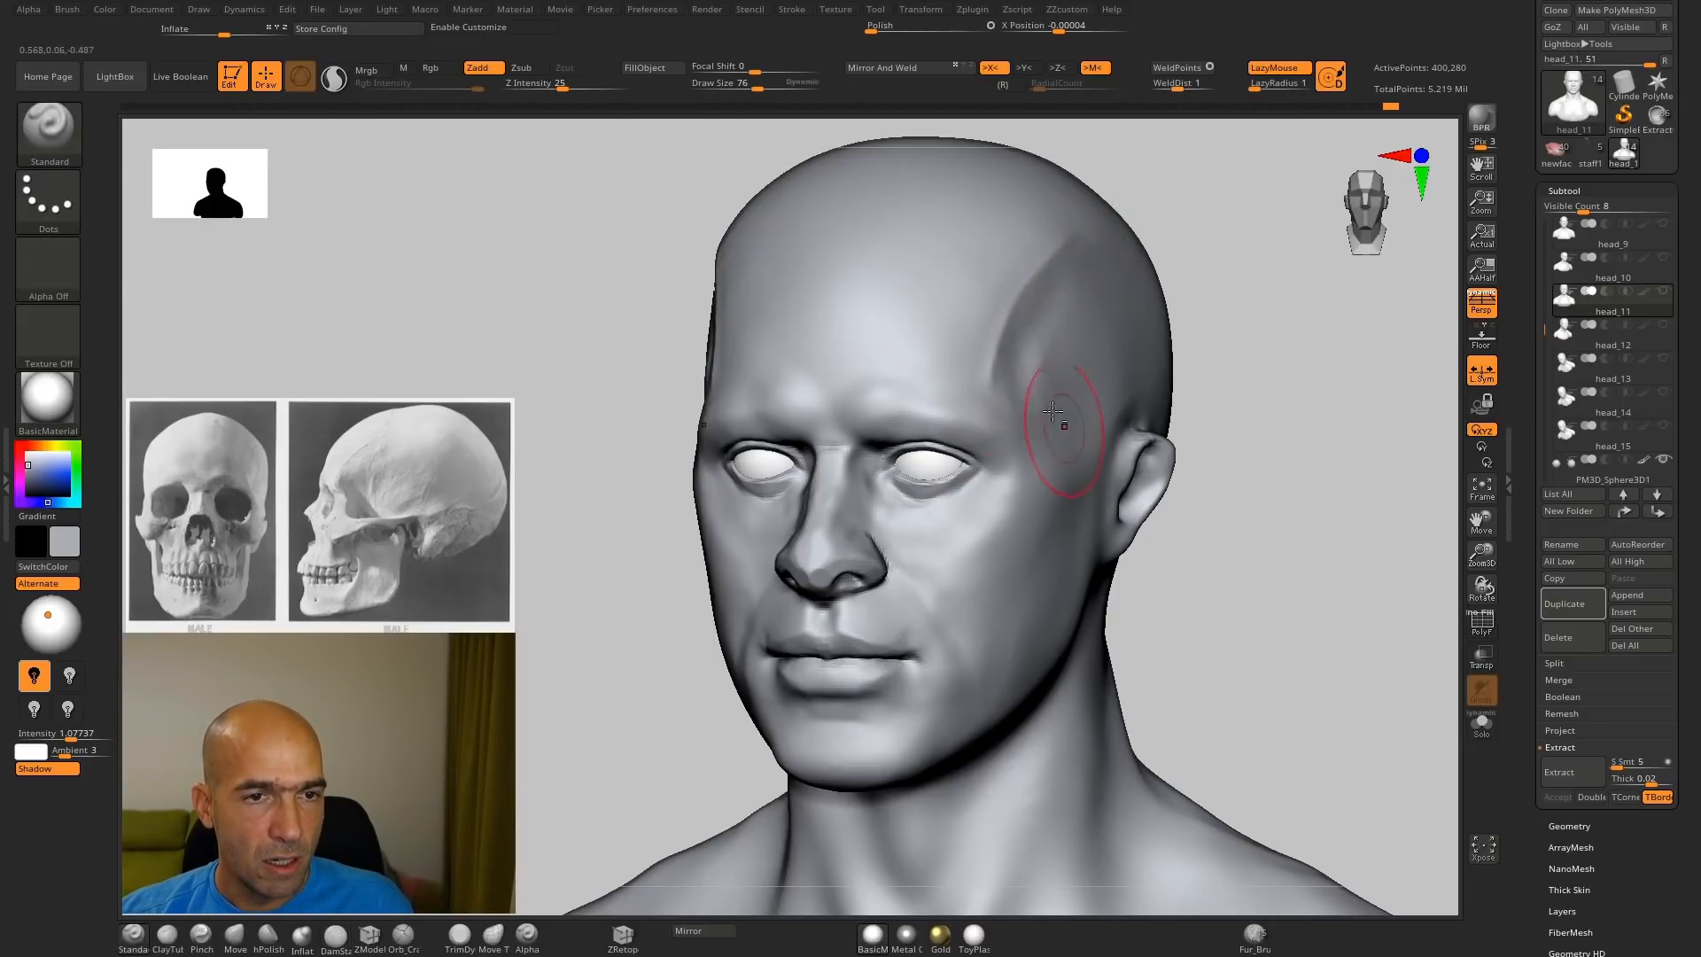
alt+drag(1011, 381, 1051, 487)
alt+drag(1021, 351, 1059, 438)
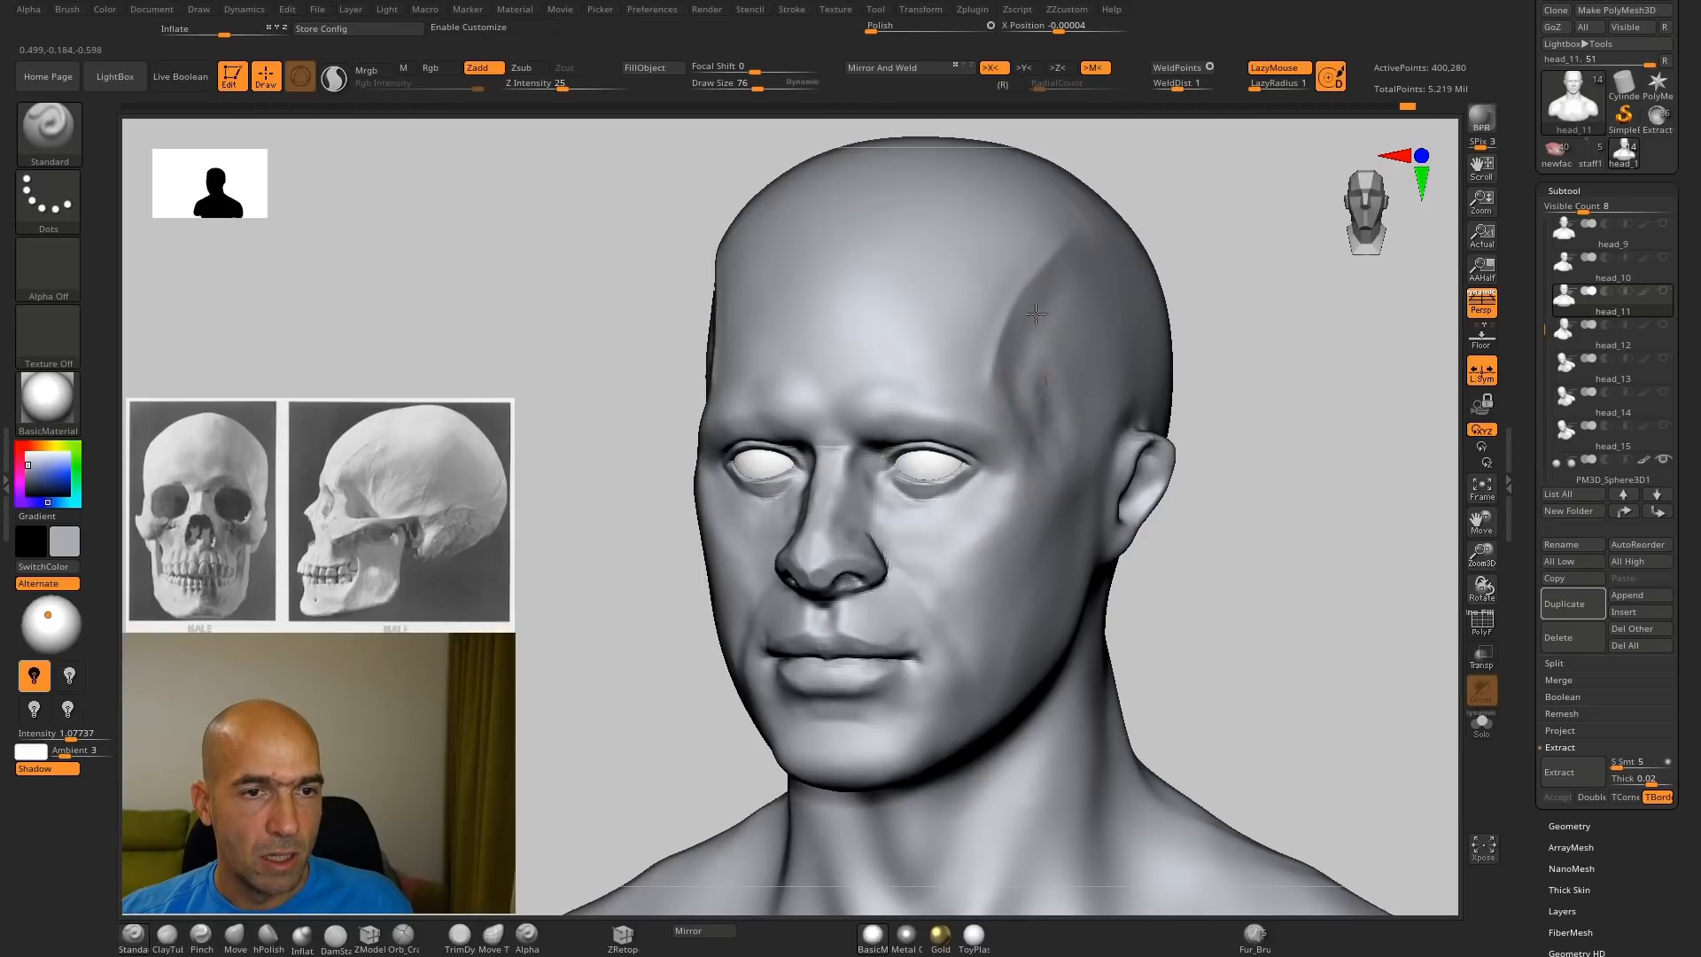
alt+drag(1076, 257, 1081, 457)
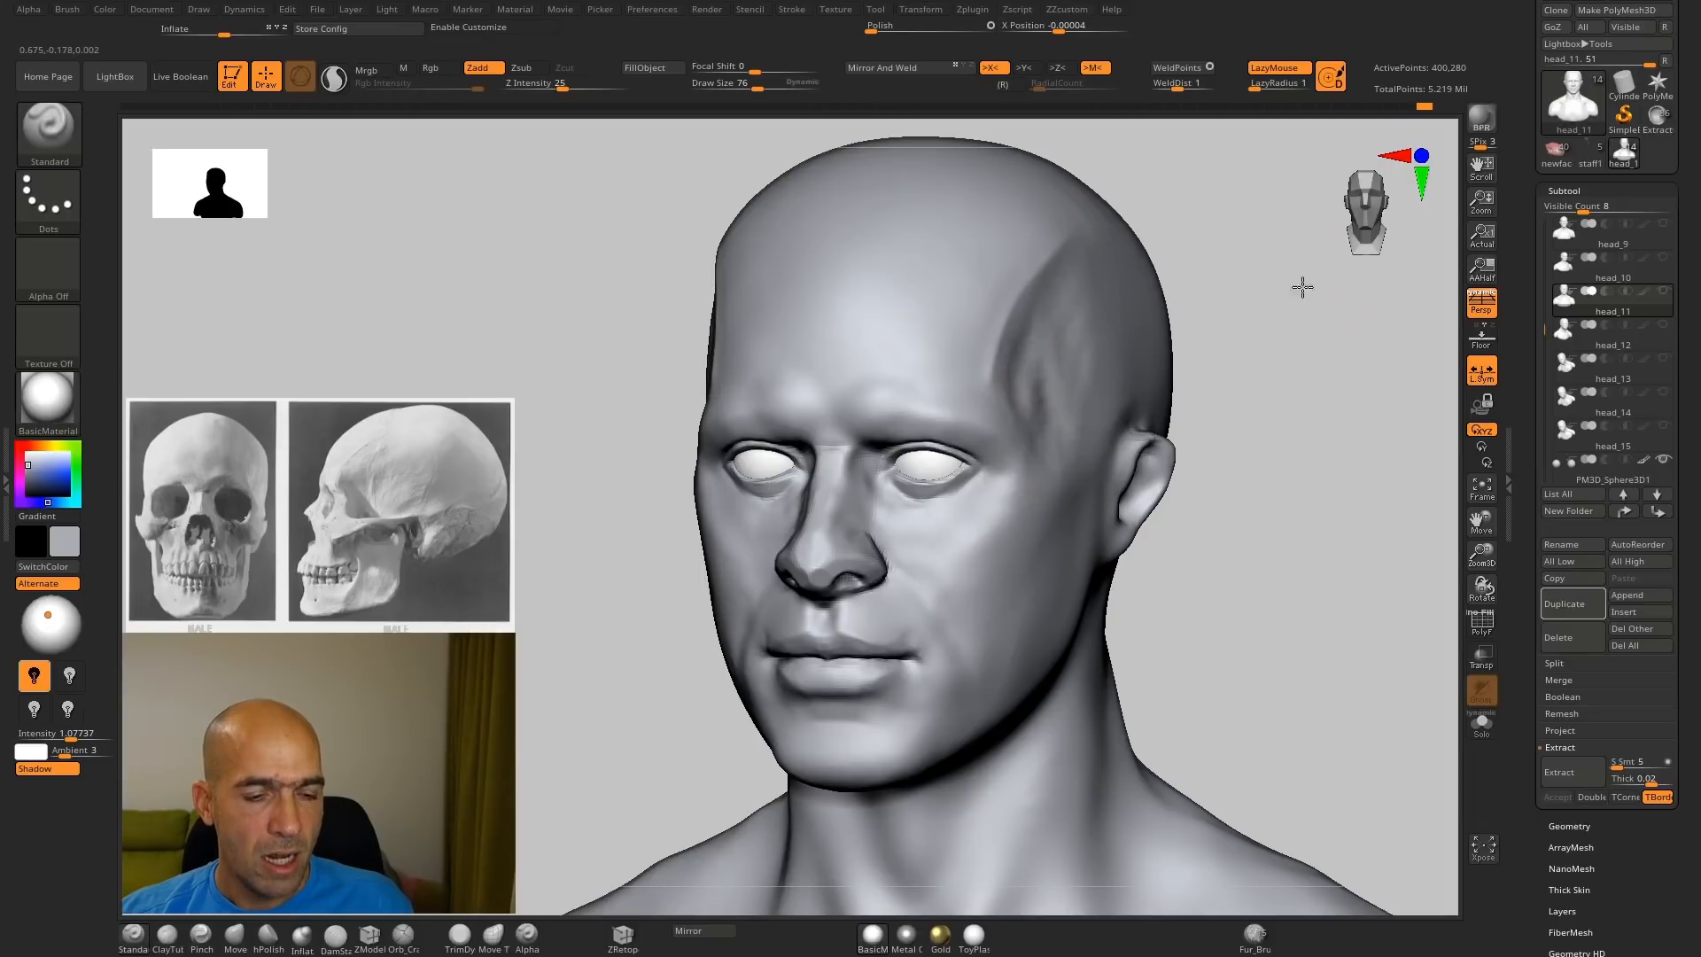
alt+drag(1303, 284, 1303, 328)
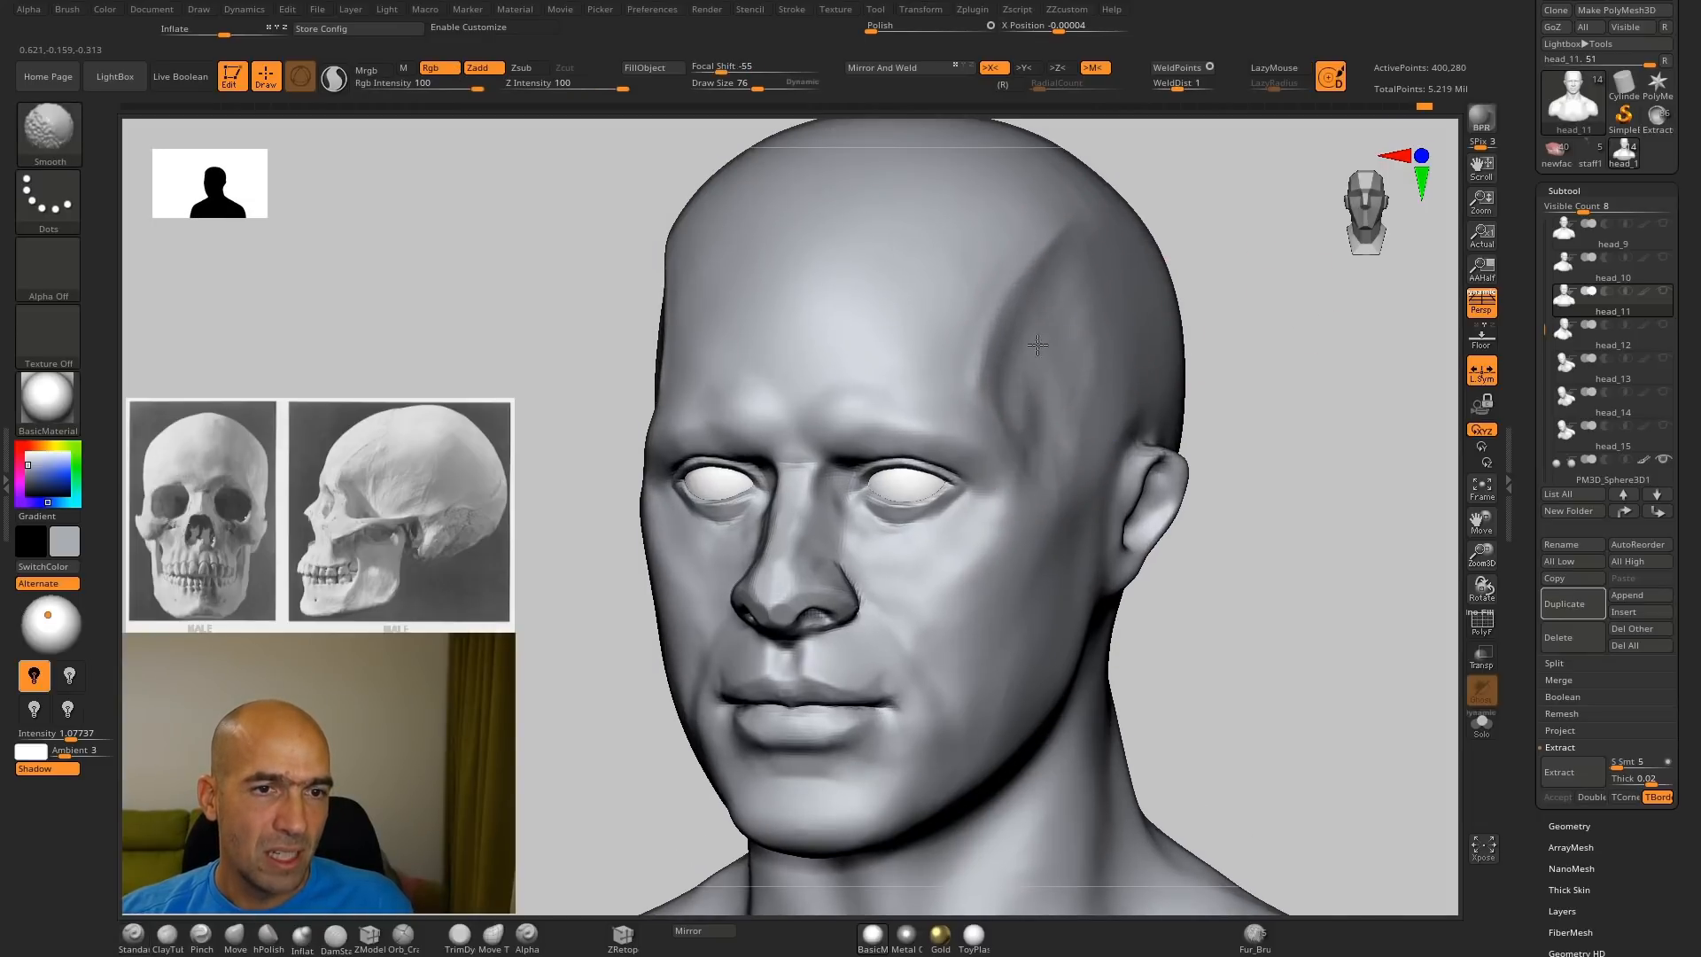
alt+drag(1253, 346, 1240, 346)
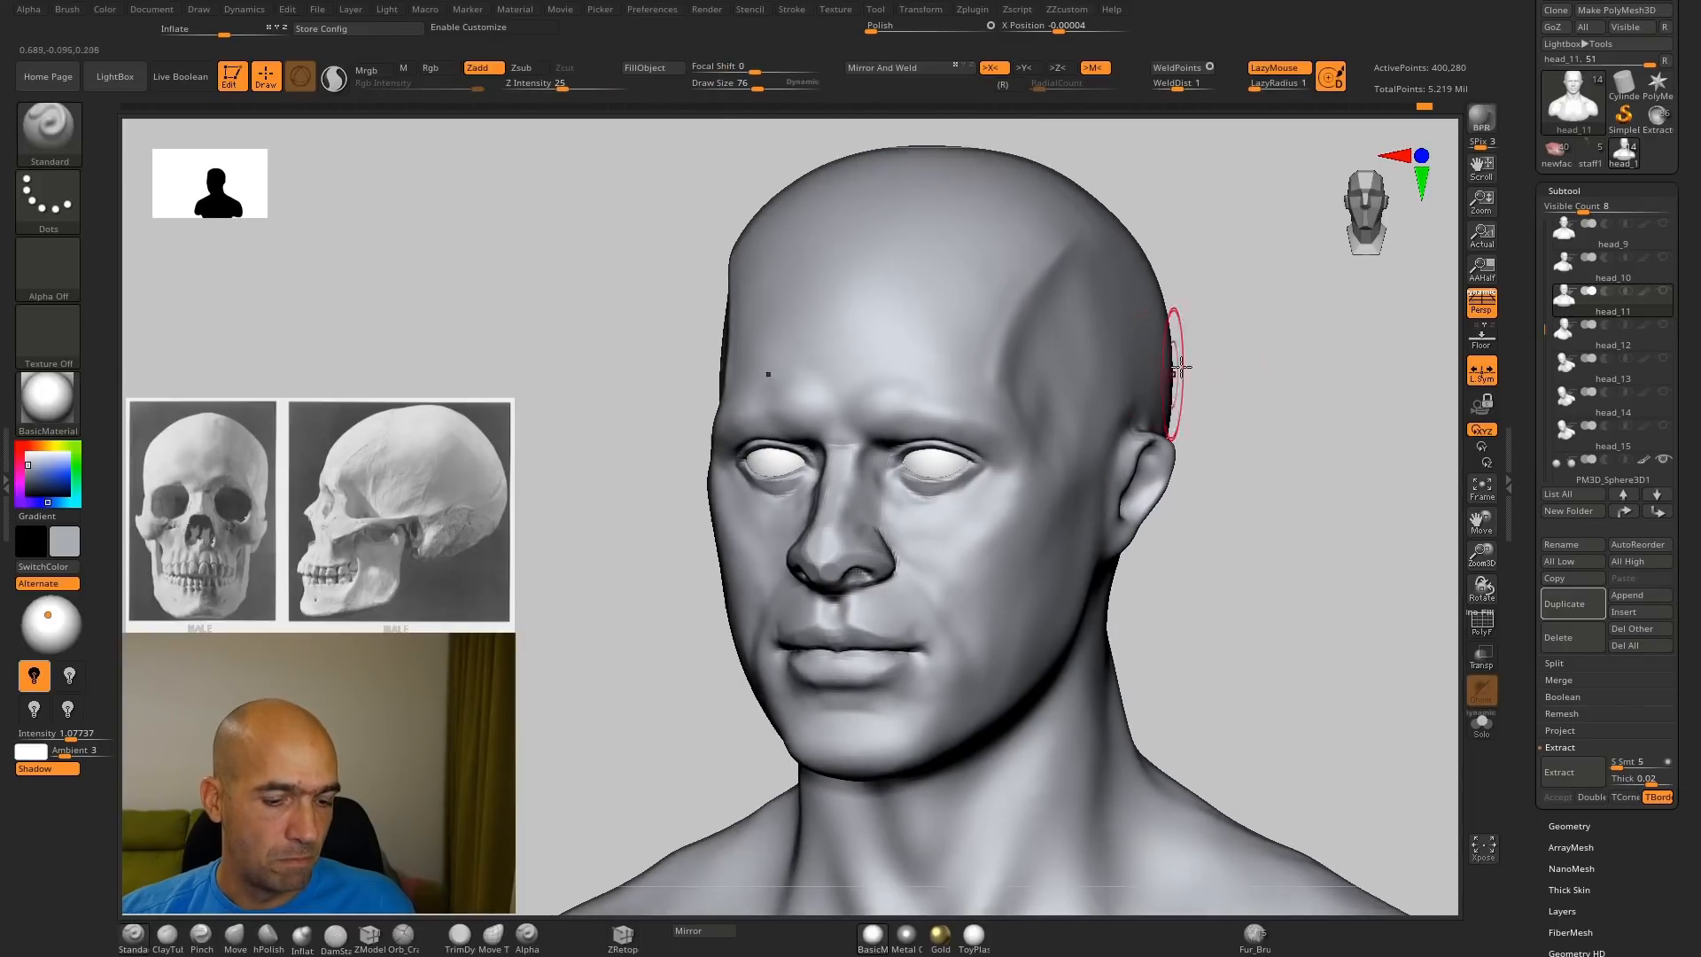
drag(1188, 398, 1099, 502)
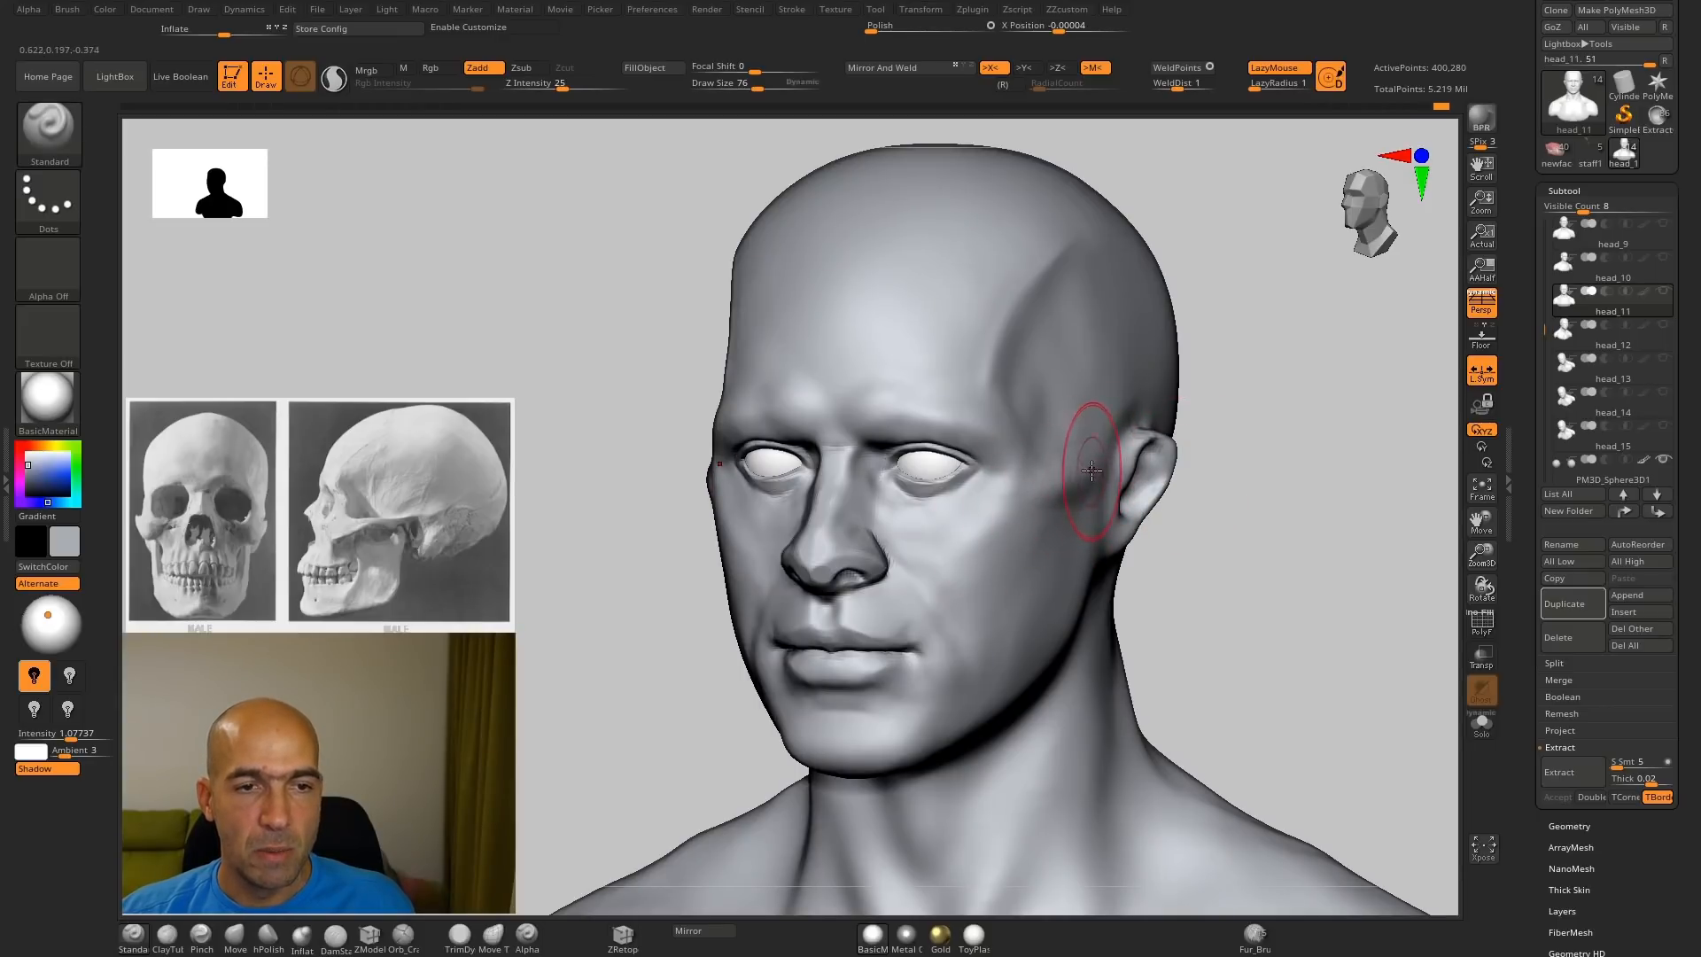
mouse_move(1192, 461)
mouse_down()
mouse_move(1210, 433)
mouse_move(1120, 493)
mouse_move(1261, 497)
mouse_move(1184, 503)
mouse_move(1241, 505)
mouse_move(1227, 532)
mouse_move(1207, 490)
mouse_move(1314, 493)
mouse_move(1219, 540)
mouse_move(1179, 537)
mouse_up()
Step: Adjust the sides of the head in front view with the Move brush at draw size 128
key(b)
key(m)
key(v)
mouse_move(1302, 599)
shift+mouse_down()
mouse_move(1291, 623)
mouse_move(1177, 627)
mouse_move(1151, 576)
mouse_move(1152, 599)
mouse_move(1227, 610)
mouse_move(1102, 626)
mouse_move(1095, 586)
mouse_move(1199, 549)
mouse_move(1181, 535)
shift+mouse_up()
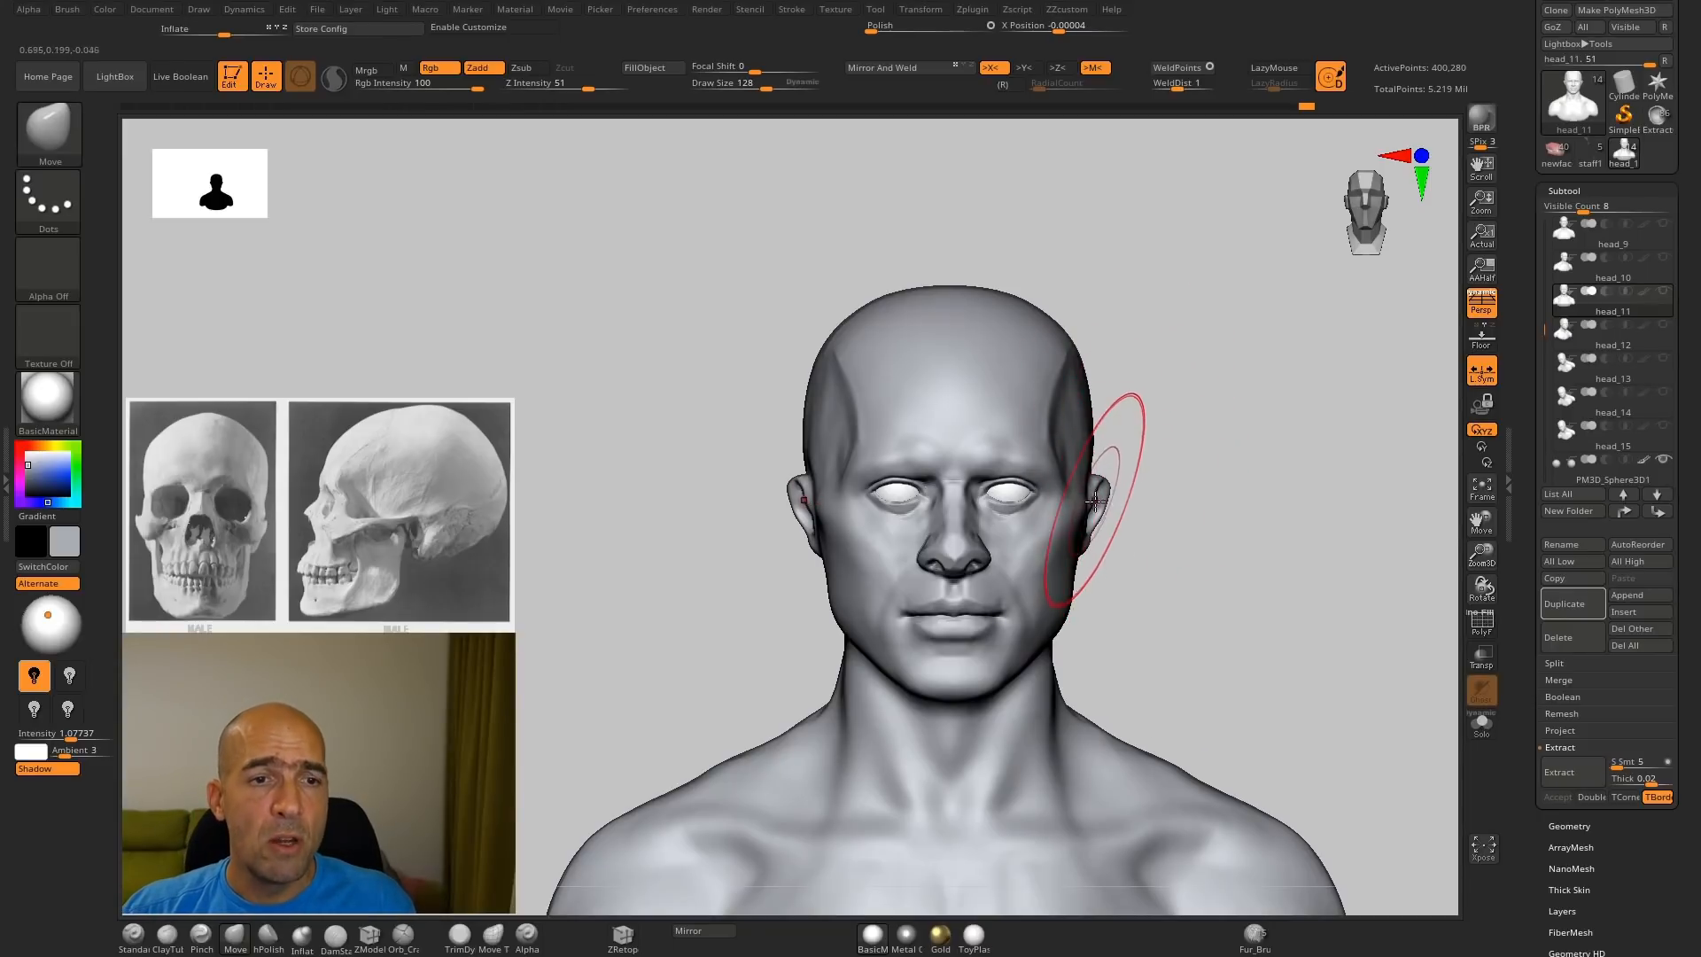
mouse_move(1221, 468)
alt+mouse_down()
mouse_move(1280, 532)
mouse_move(1154, 404)
alt+mouse_up()
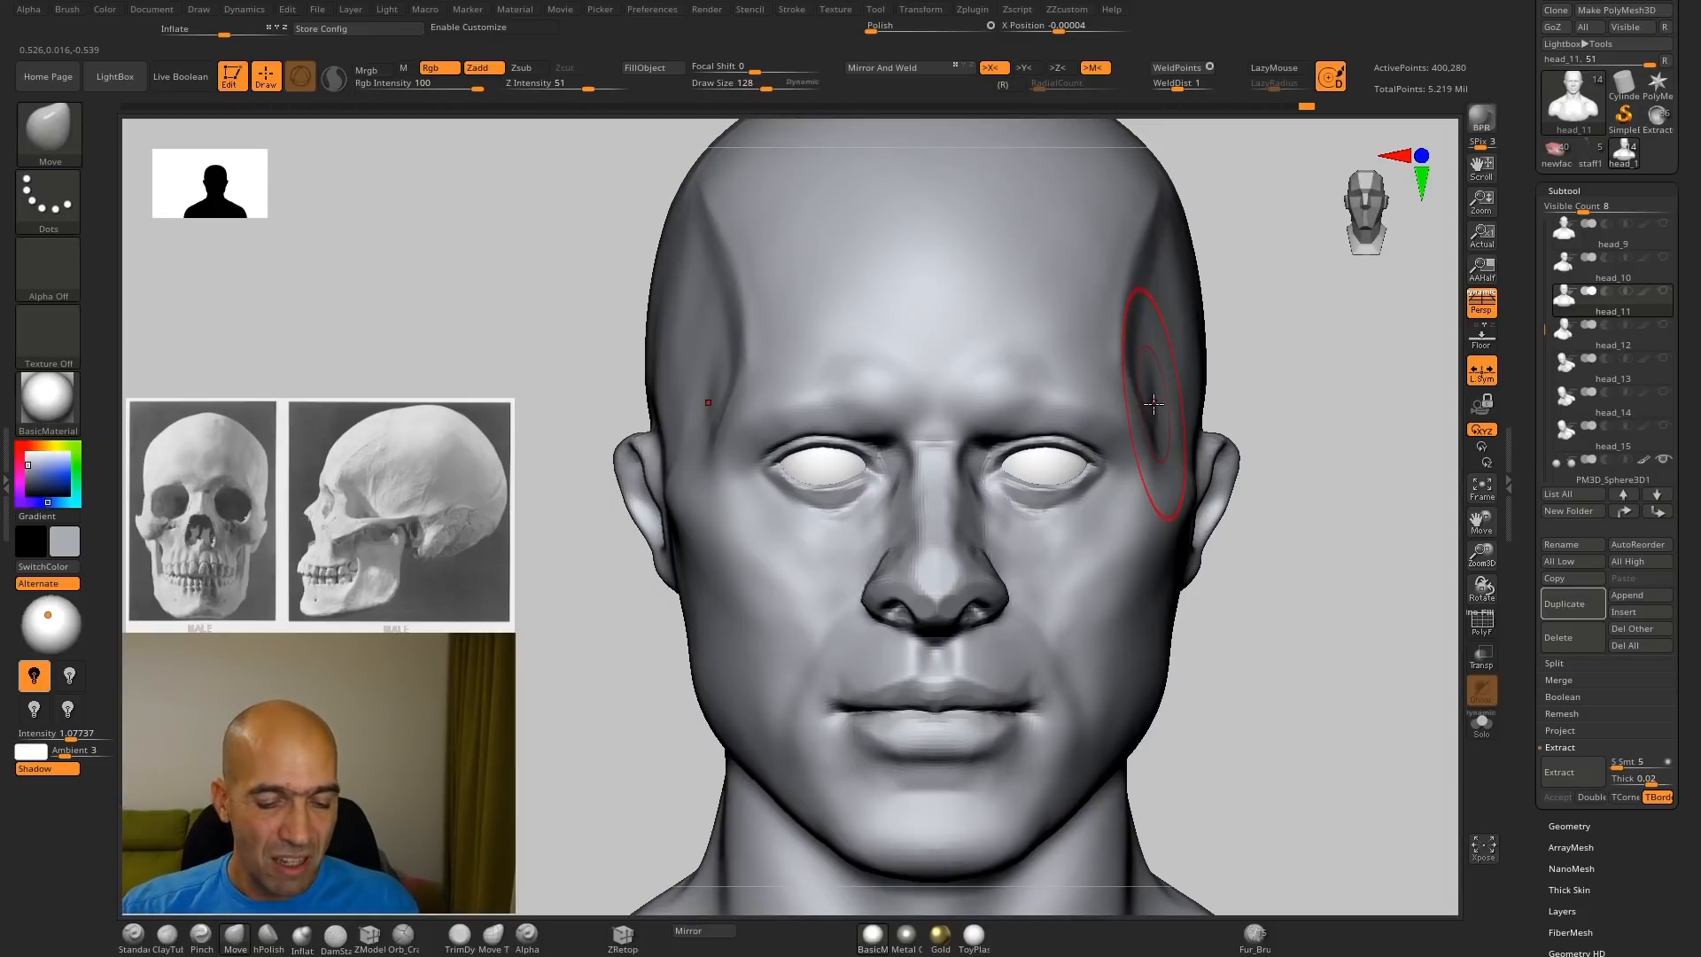
Step: Refine the upper and lower eyelid contours in front view with the Move brush at draw size 52
key([)
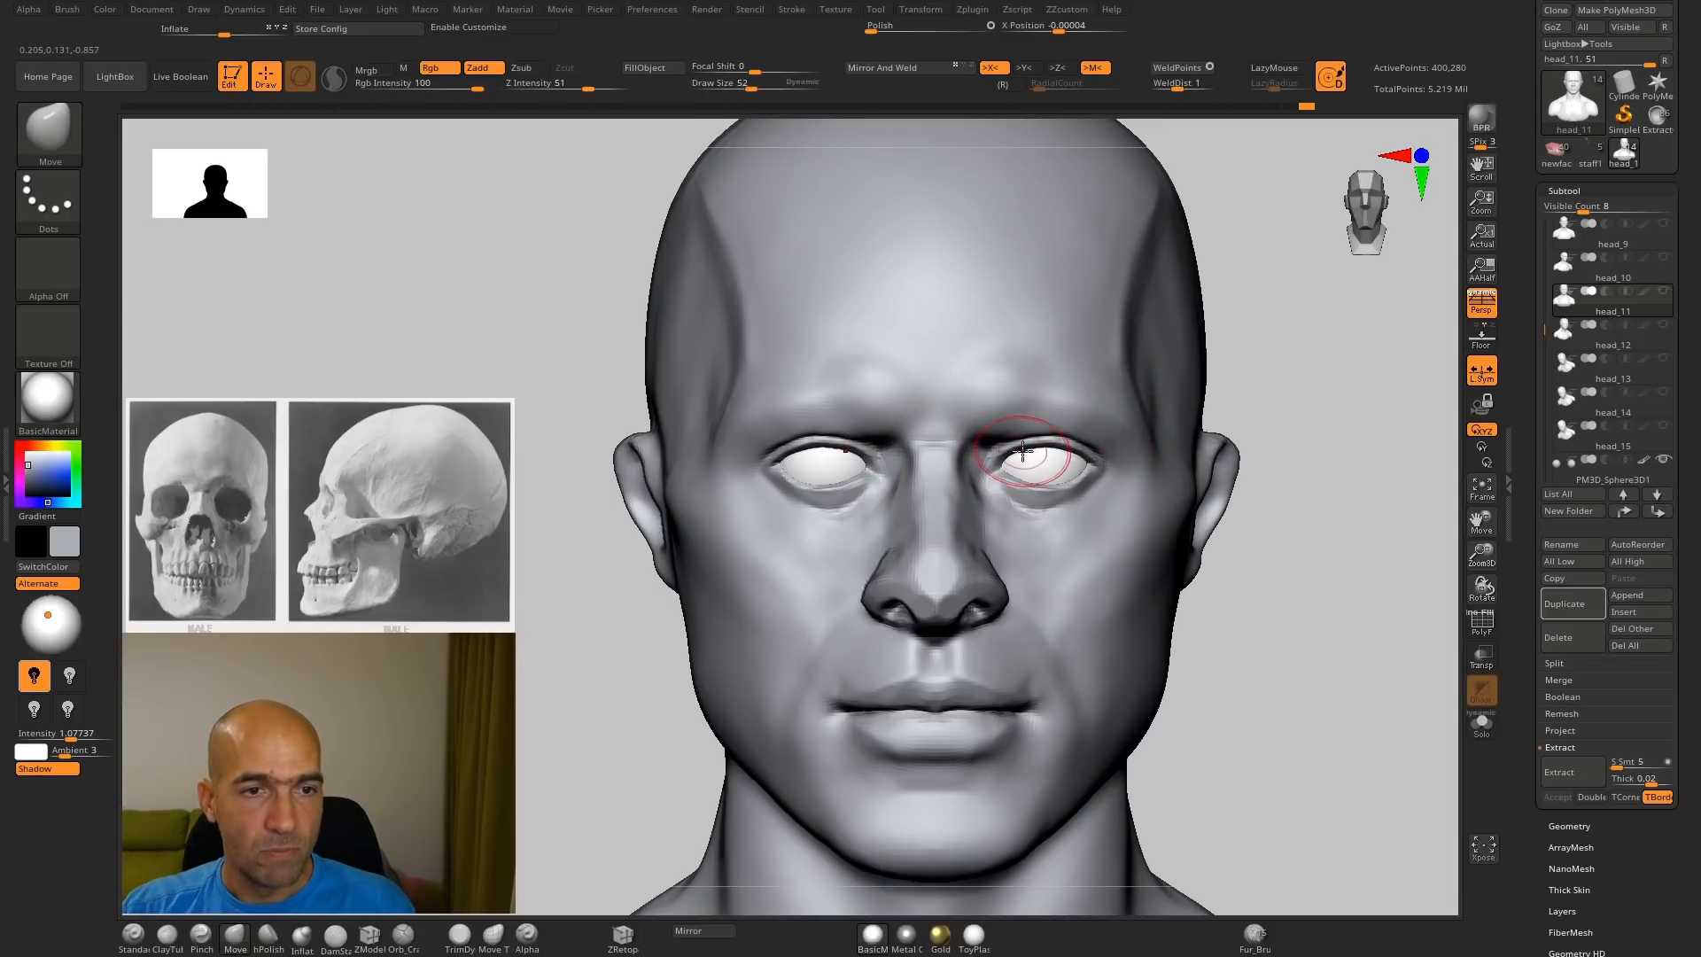
drag(1024, 450, 1021, 443)
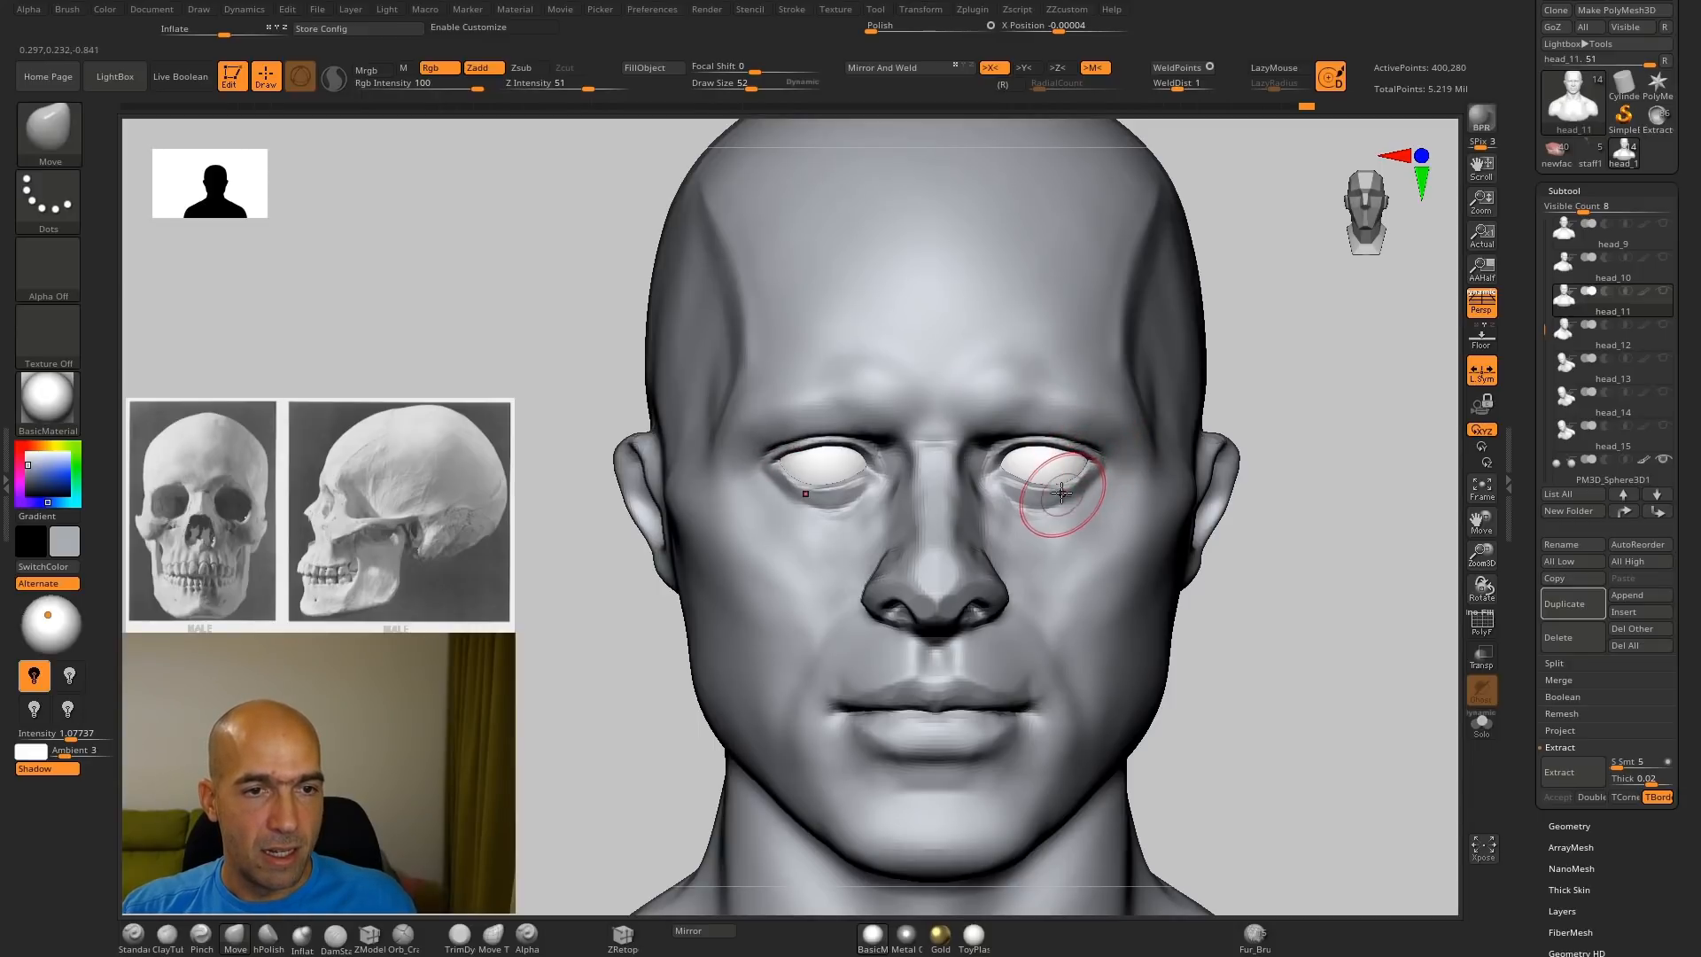
alt+drag(1328, 373, 1333, 496)
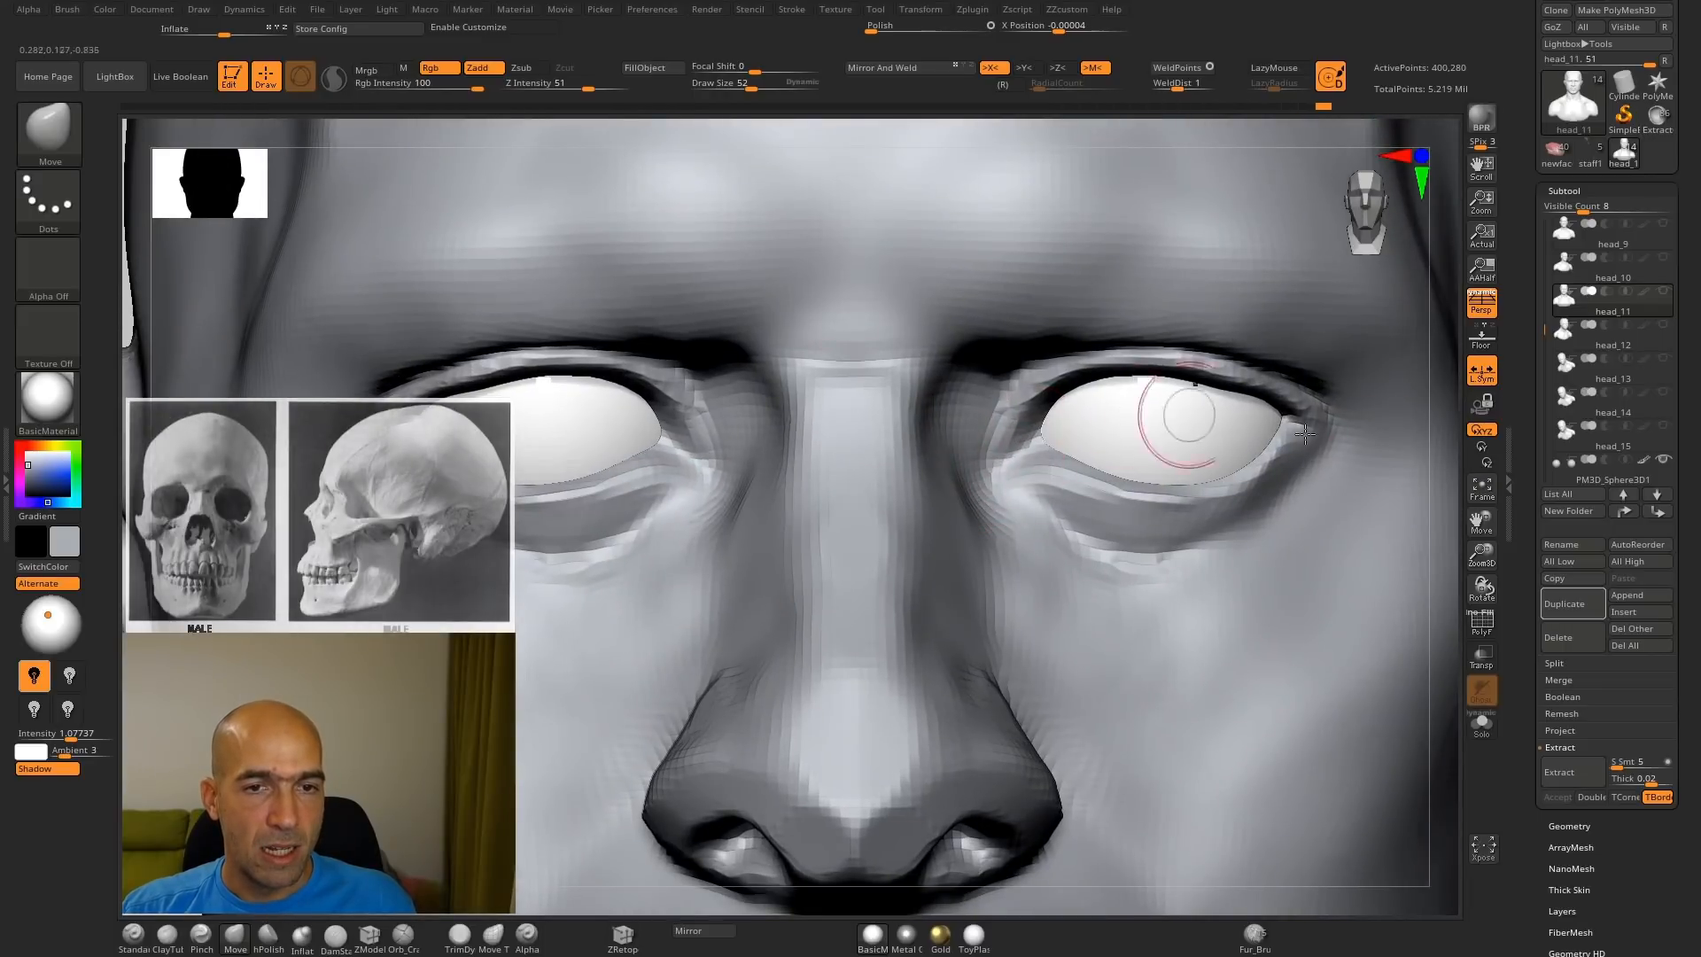
alt+drag(1446, 451, 1435, 354)
mouse_move(1344, 441)
alt+mouse_down()
mouse_move(1311, 345)
mouse_move(1346, 427)
alt+mouse_up()
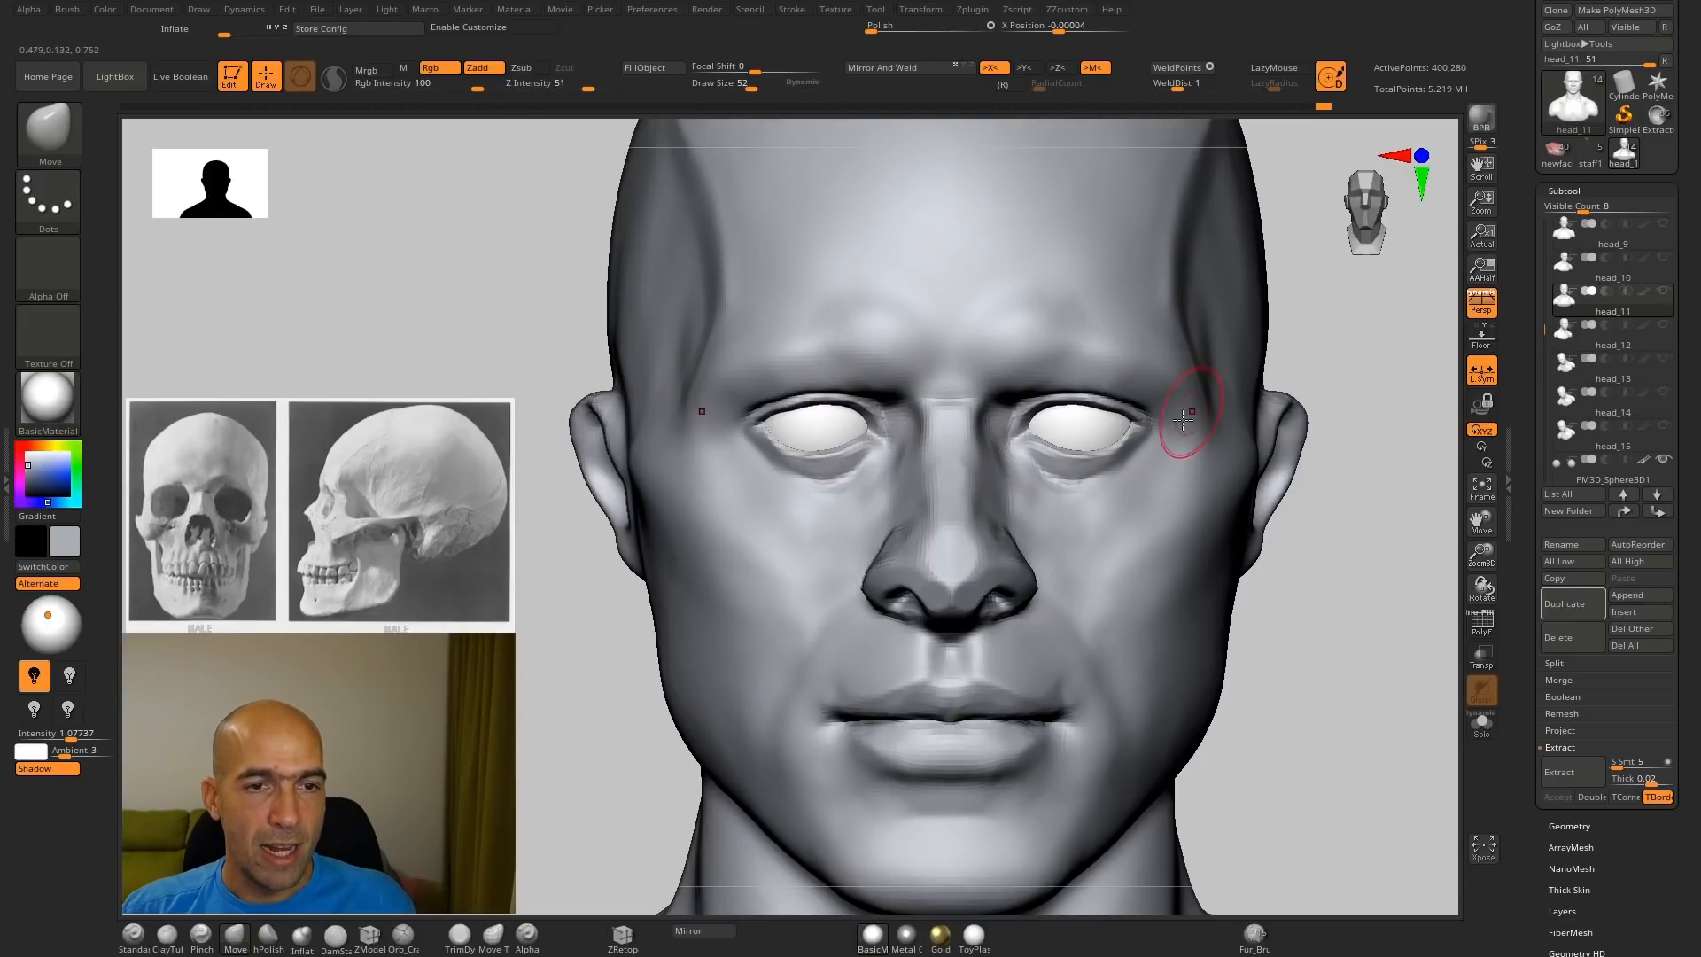
alt+drag(1348, 285, 1257, 270)
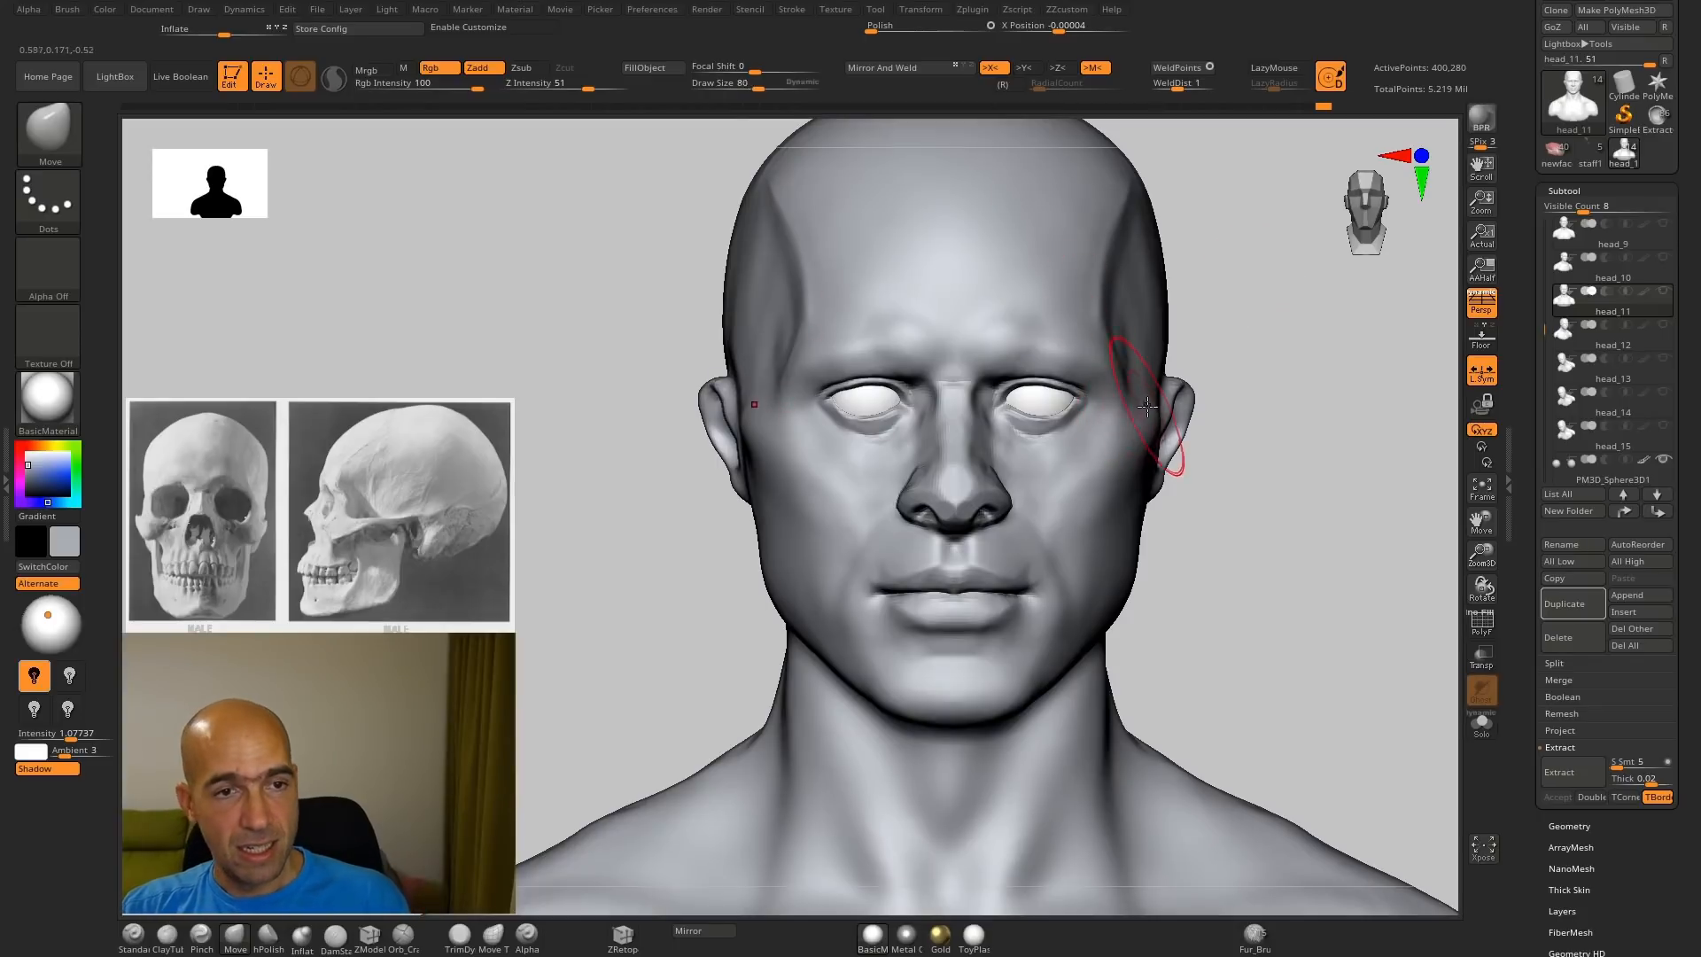
Step: Reshape the sides of the face and skull with the Move brush, enlarging the draw size to 176
mouse_move(1223, 445)
mouse_down()
mouse_move(1158, 449)
mouse_move(1140, 477)
mouse_move(1102, 468)
mouse_up()
drag(1135, 373, 1110, 369)
mouse_move(1124, 503)
mouse_down()
mouse_move(1114, 487)
mouse_move(1114, 528)
mouse_up()
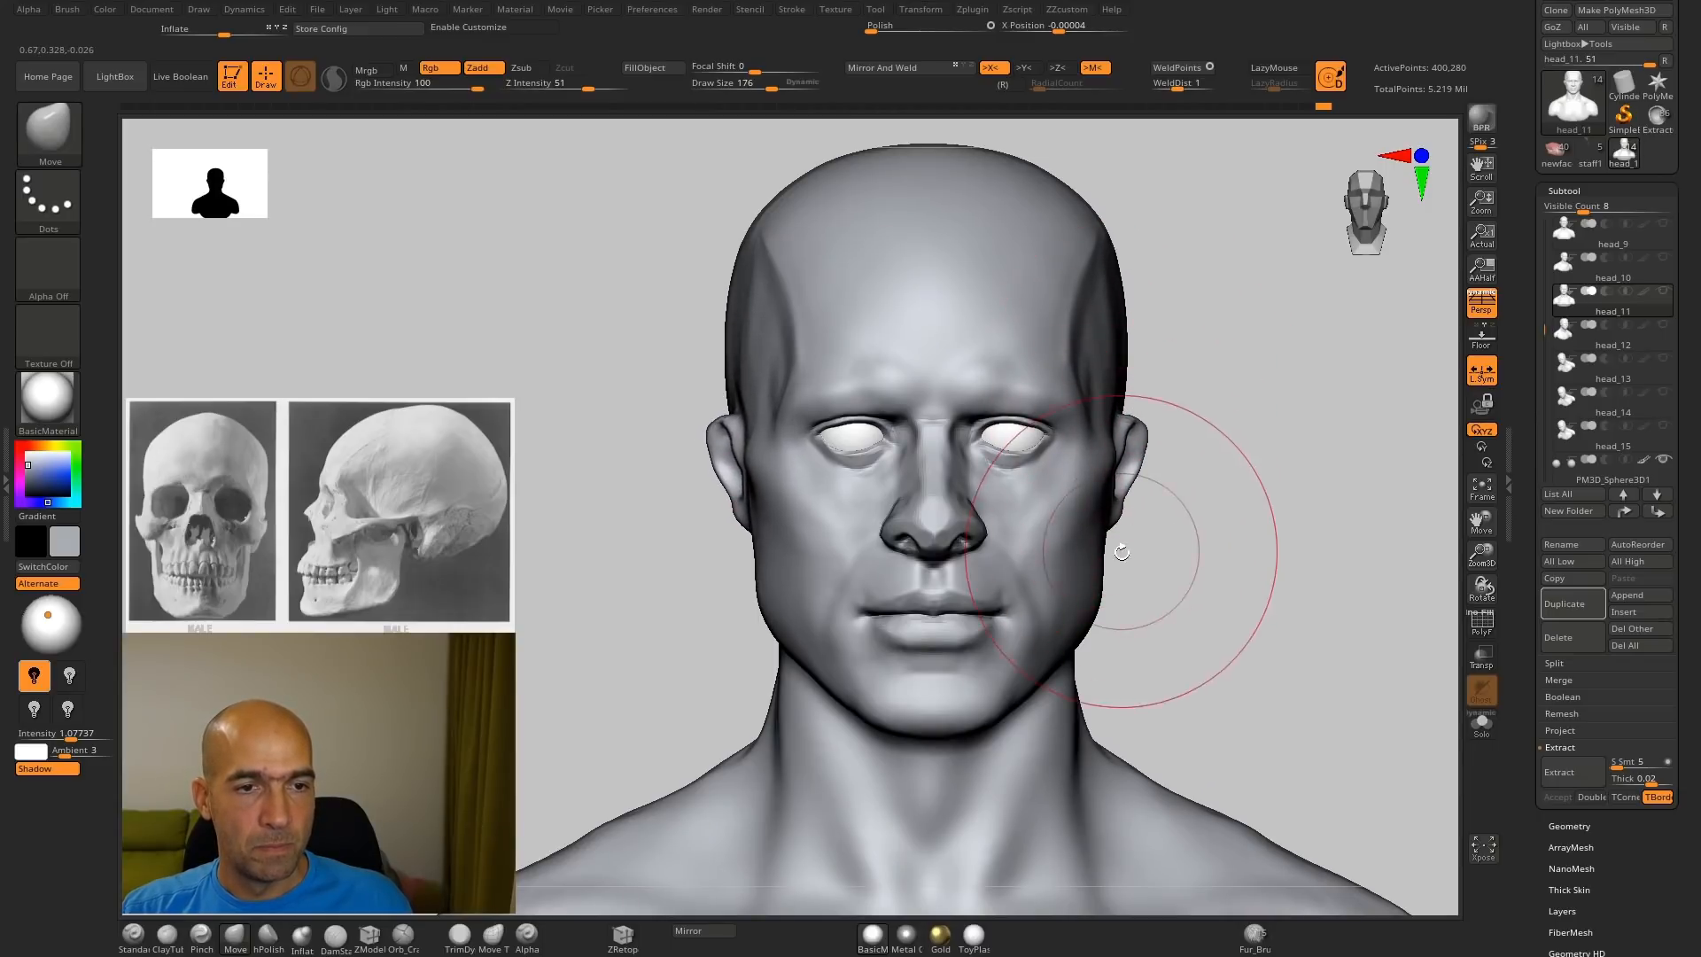
drag(1134, 365, 1122, 363)
ctrl+right_drag(1182, 346, 1152, 301)
mouse_move(1116, 281)
mouse_down()
mouse_move(1104, 295)
mouse_move(1226, 337)
mouse_move(1191, 362)
mouse_up()
mouse_move(1227, 440)
shift+mouse_down()
mouse_move(1261, 437)
mouse_move(1177, 303)
shift+mouse_up()
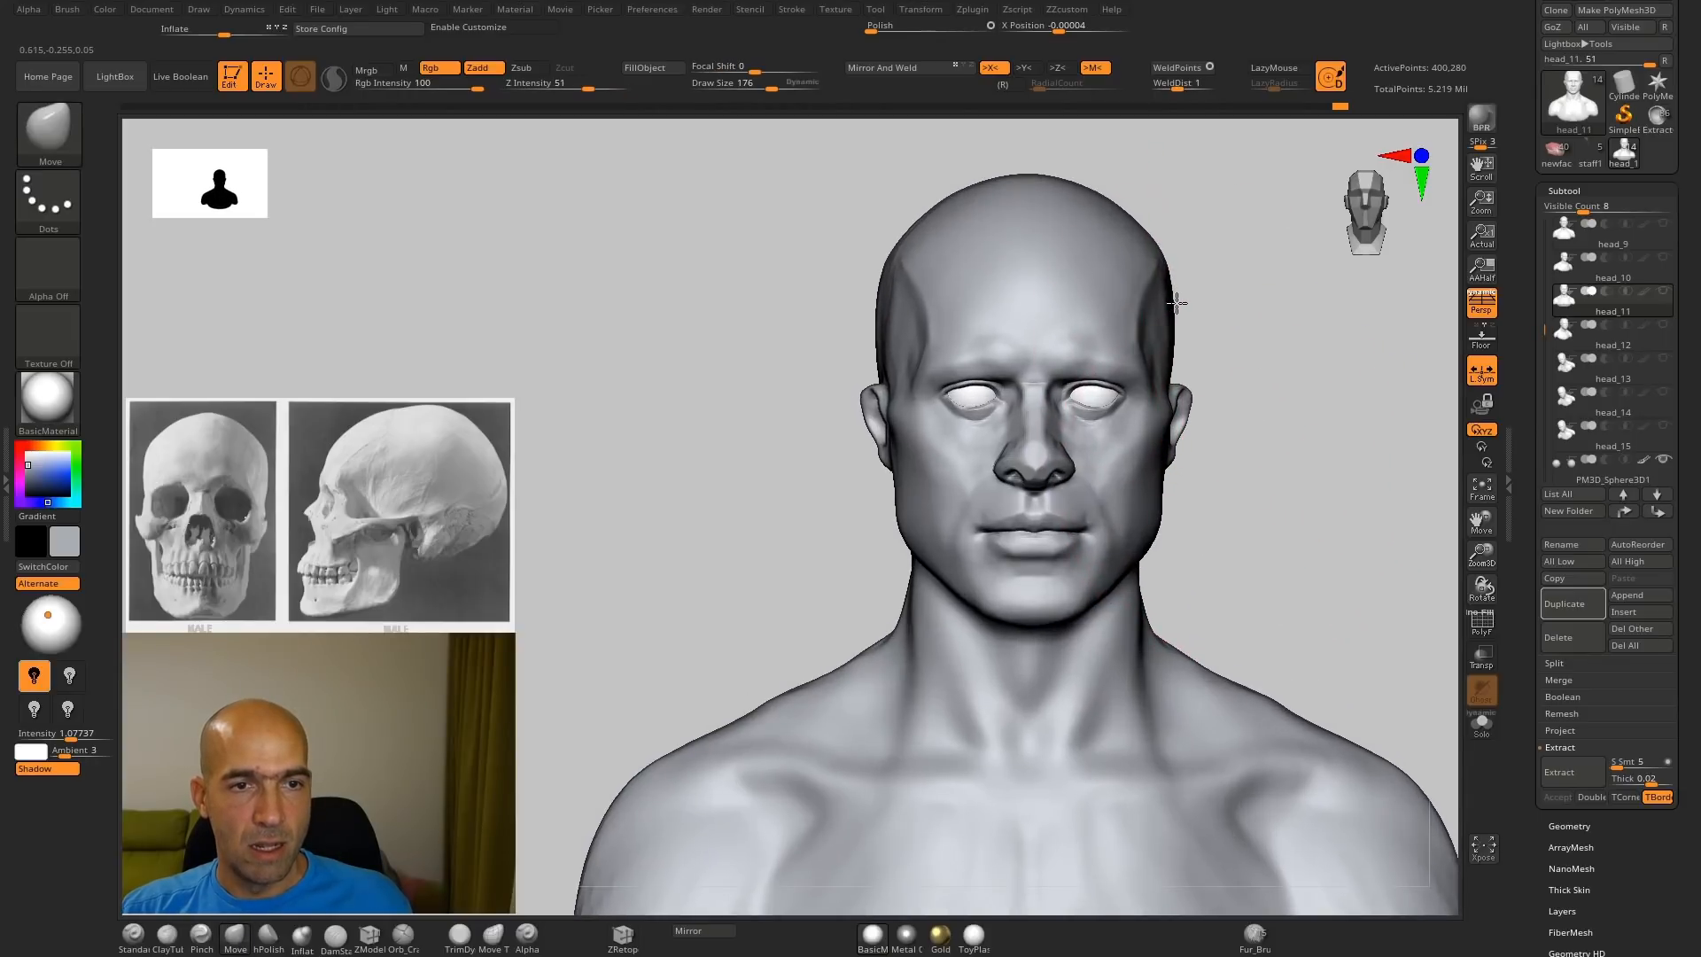
Step: Smooth the temple hollow and its upper edge in three-quarter view at draw size 176
mouse_move(1263, 378)
mouse_down()
mouse_move(1223, 357)
mouse_move(1220, 416)
mouse_up()
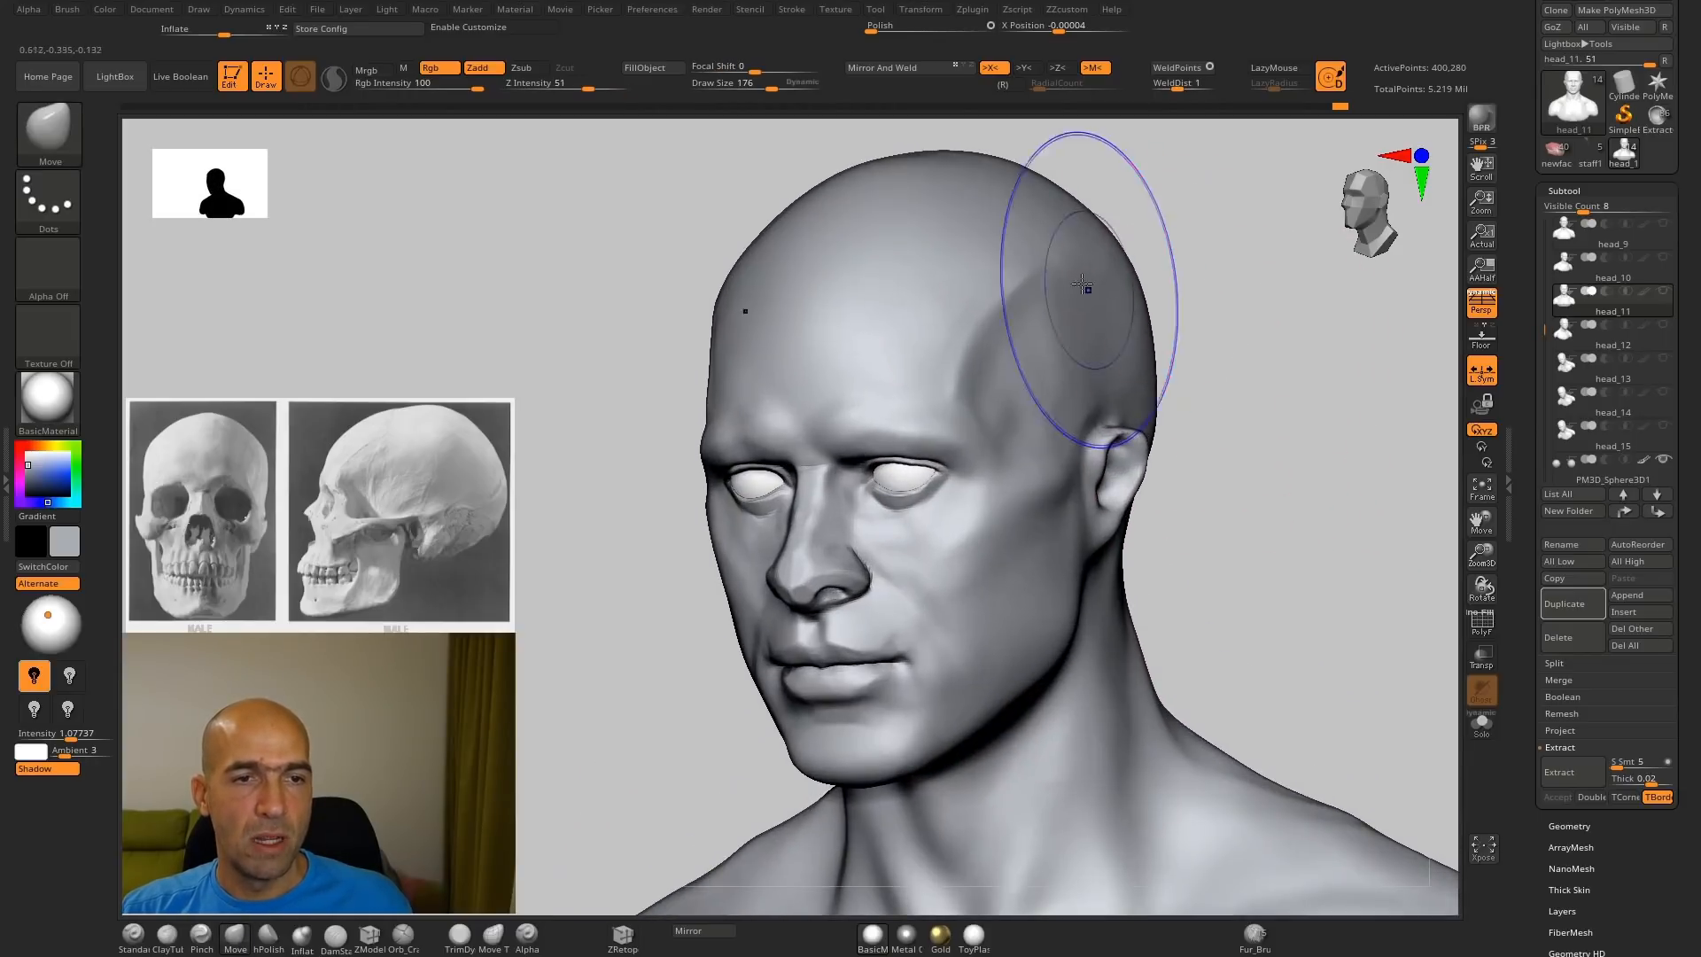
mouse_move(1086, 284)
shift+mouse_down()
mouse_move(1052, 278)
mouse_move(1019, 325)
shift+mouse_up()
drag(1187, 311, 1239, 296)
alt+drag(1197, 478, 1117, 372)
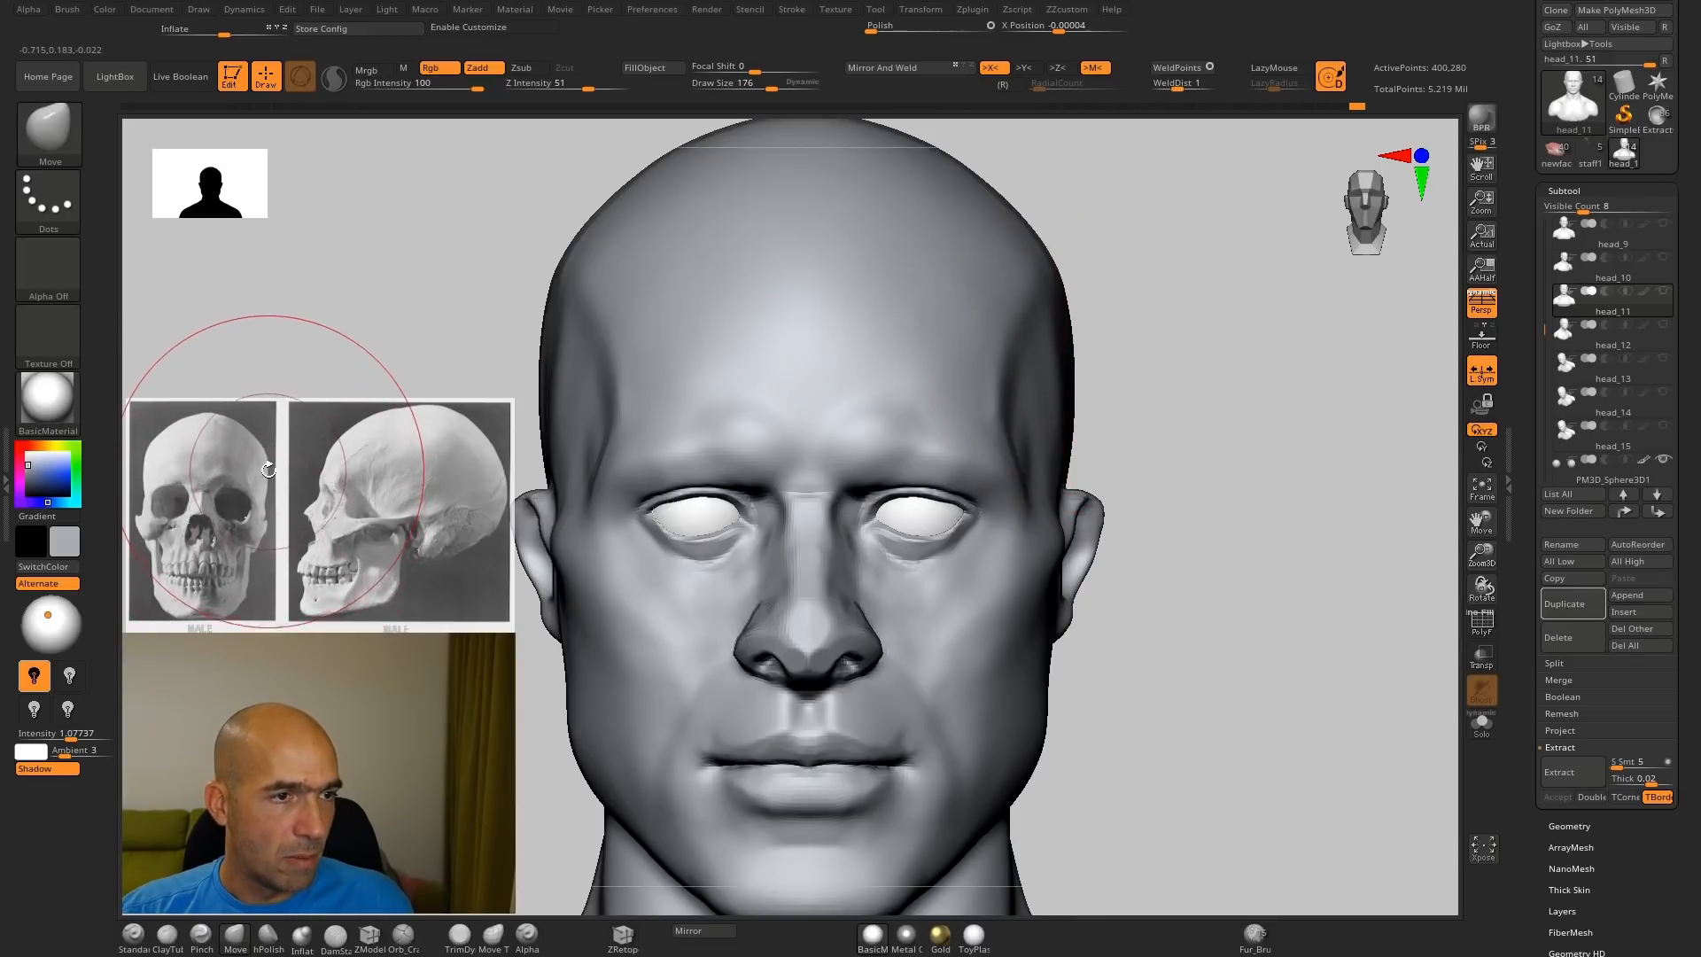
Step: Blend the temporal ridge into the side of the skull with the Standard brush and smoothing at draw size 176
drag(1170, 345, 1109, 324)
key(b)
key(s)
key(t)
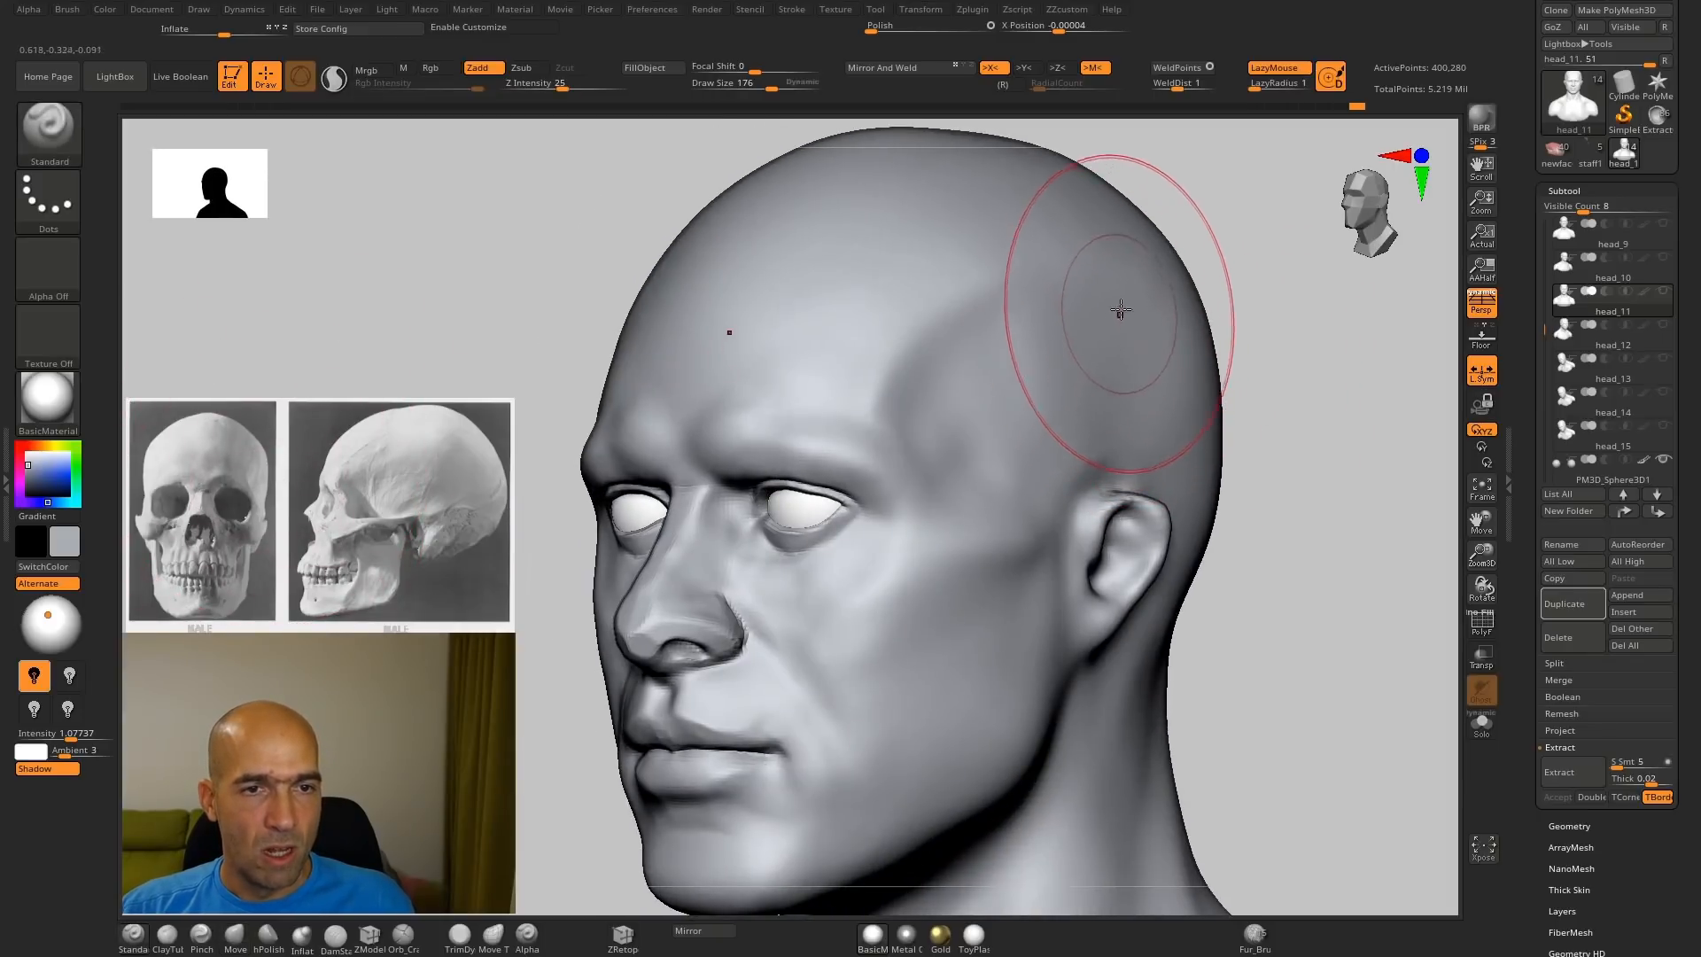
key(shift)
ctrl+right_drag(1276, 390, 1220, 400)
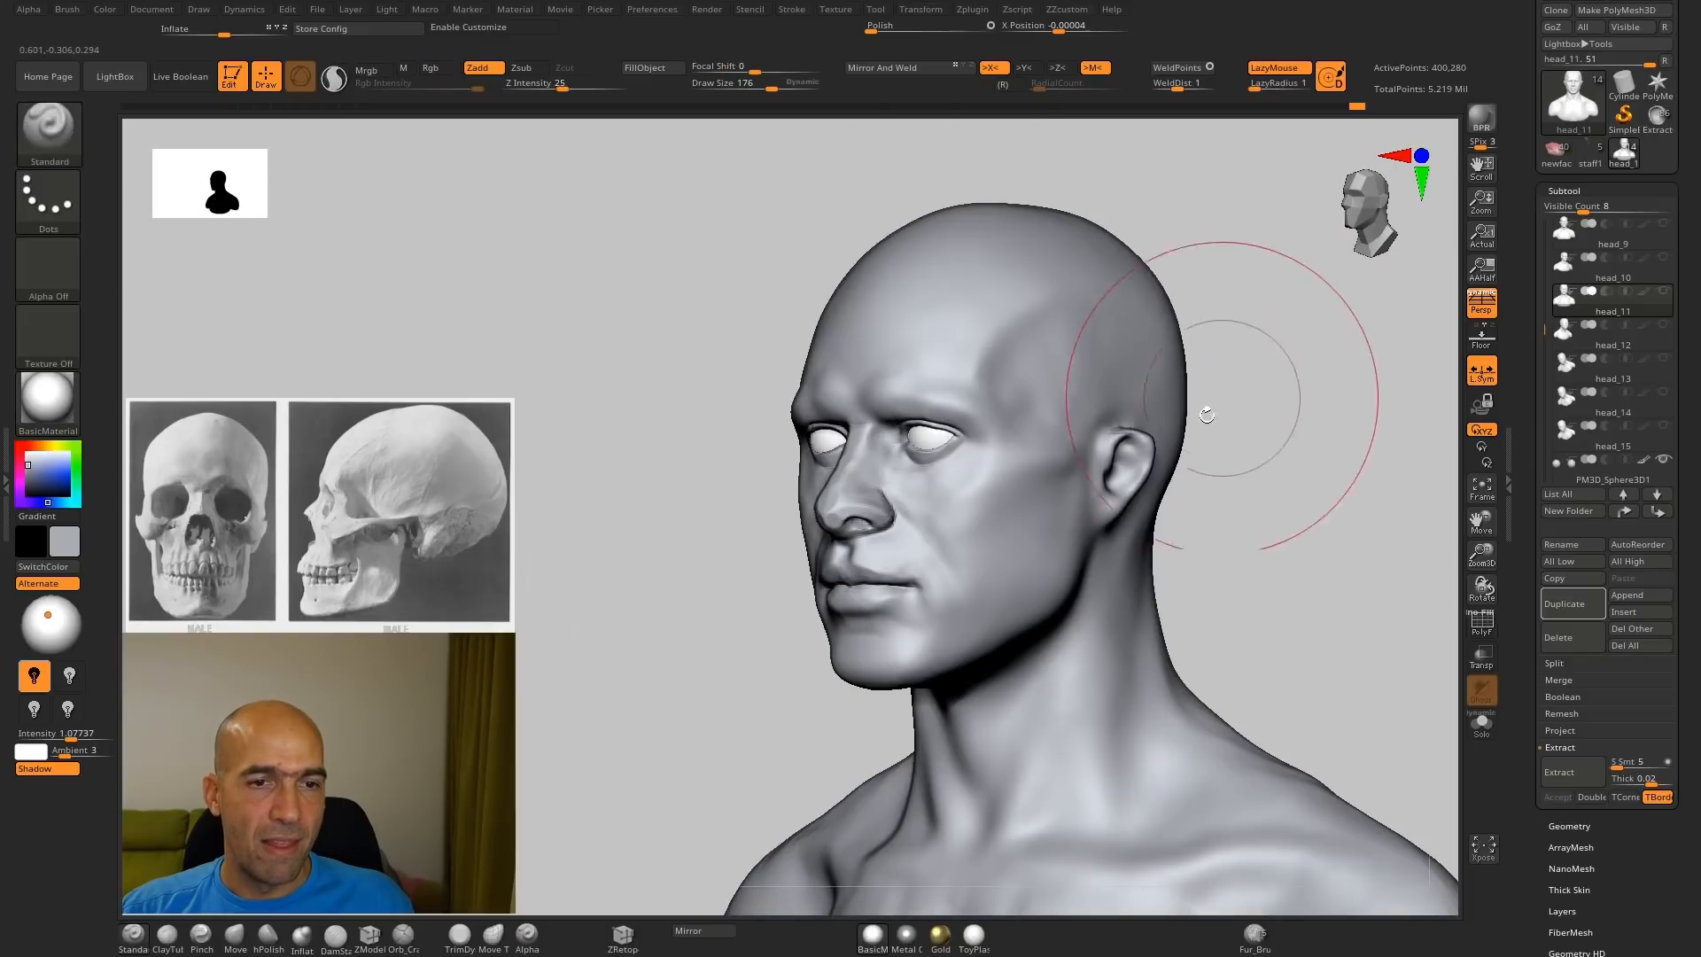
Step: Mask the ears with the MaskPen brush at draw size 88 and invert the mask to protect the rest of the head
mouse_move(1192, 476)
ctrl+right_down()
mouse_move(1185, 448)
mouse_move(1226, 490)
mouse_move(1226, 517)
mouse_move(1180, 387)
ctrl+right_up()
key(b)
key(m)
key(v)
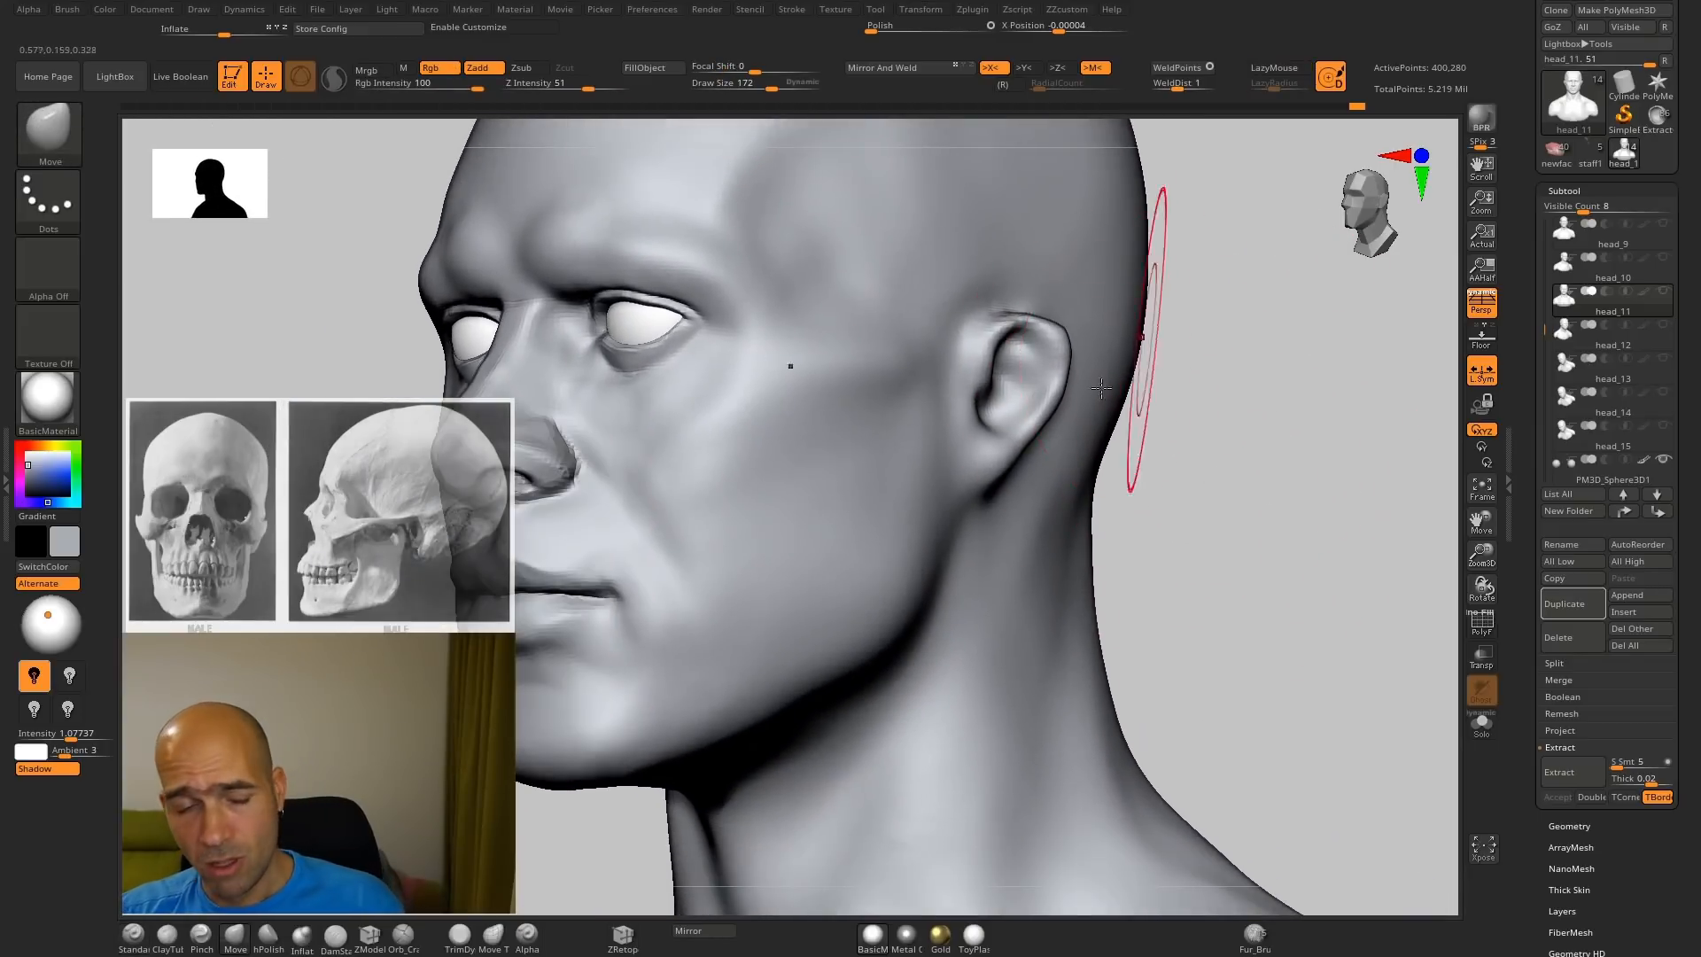
key(bracketleft)
key(ctrl)
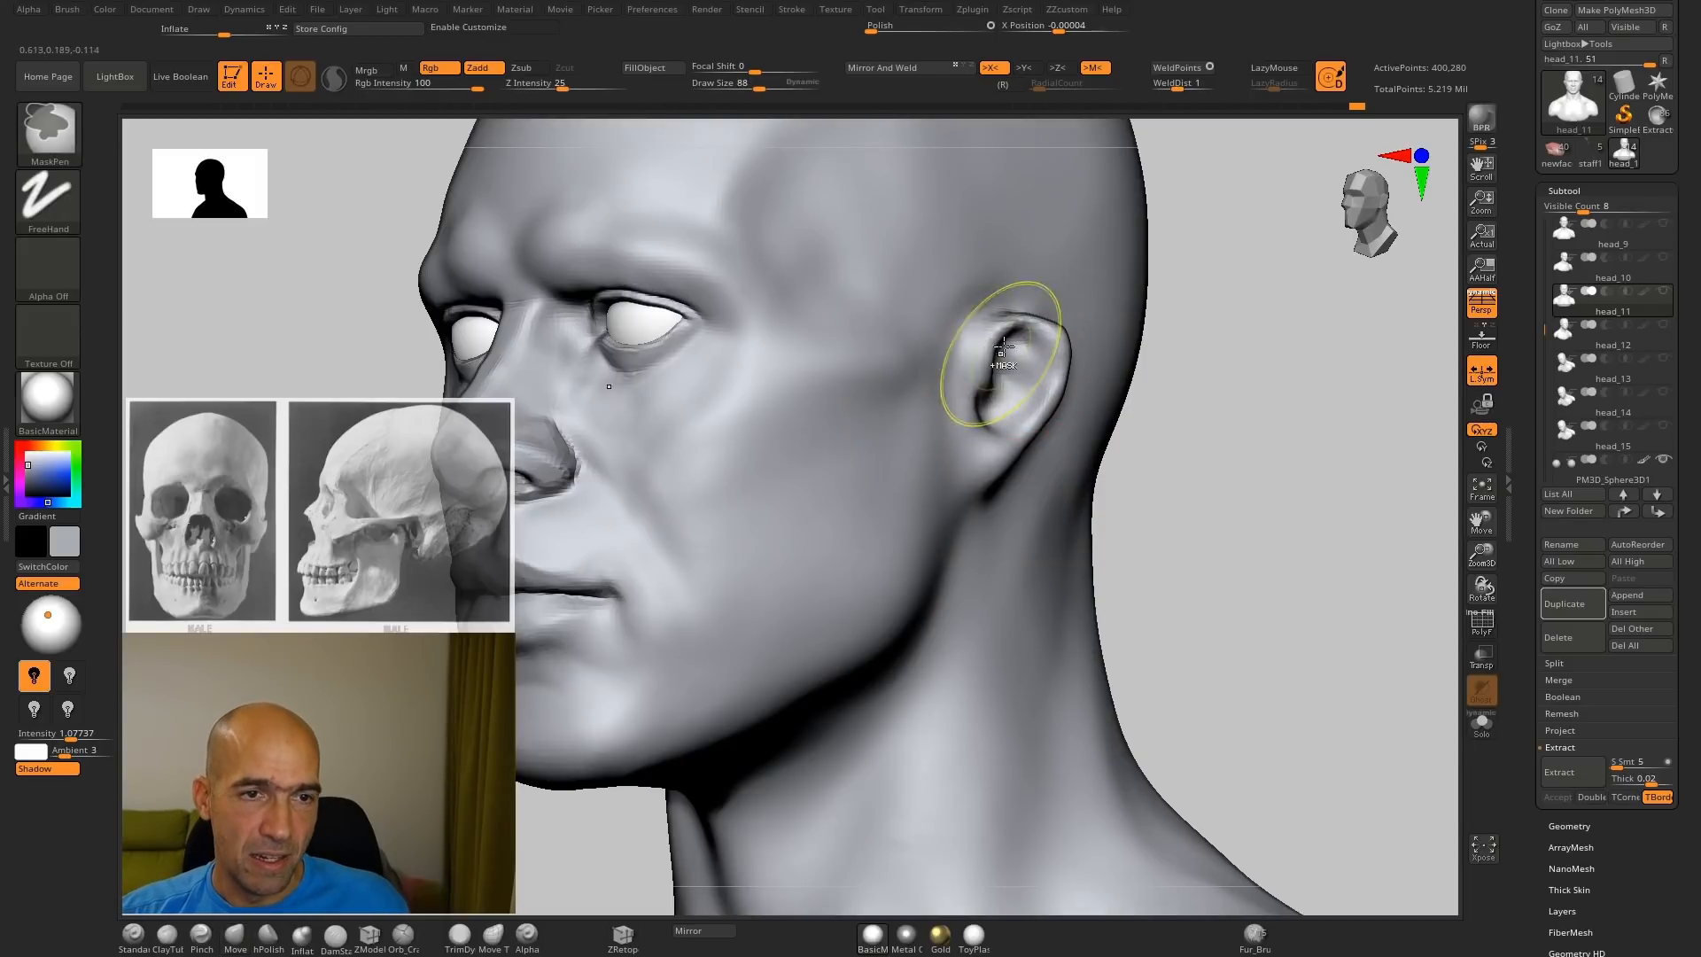
right_drag(1299, 330, 1025, 345)
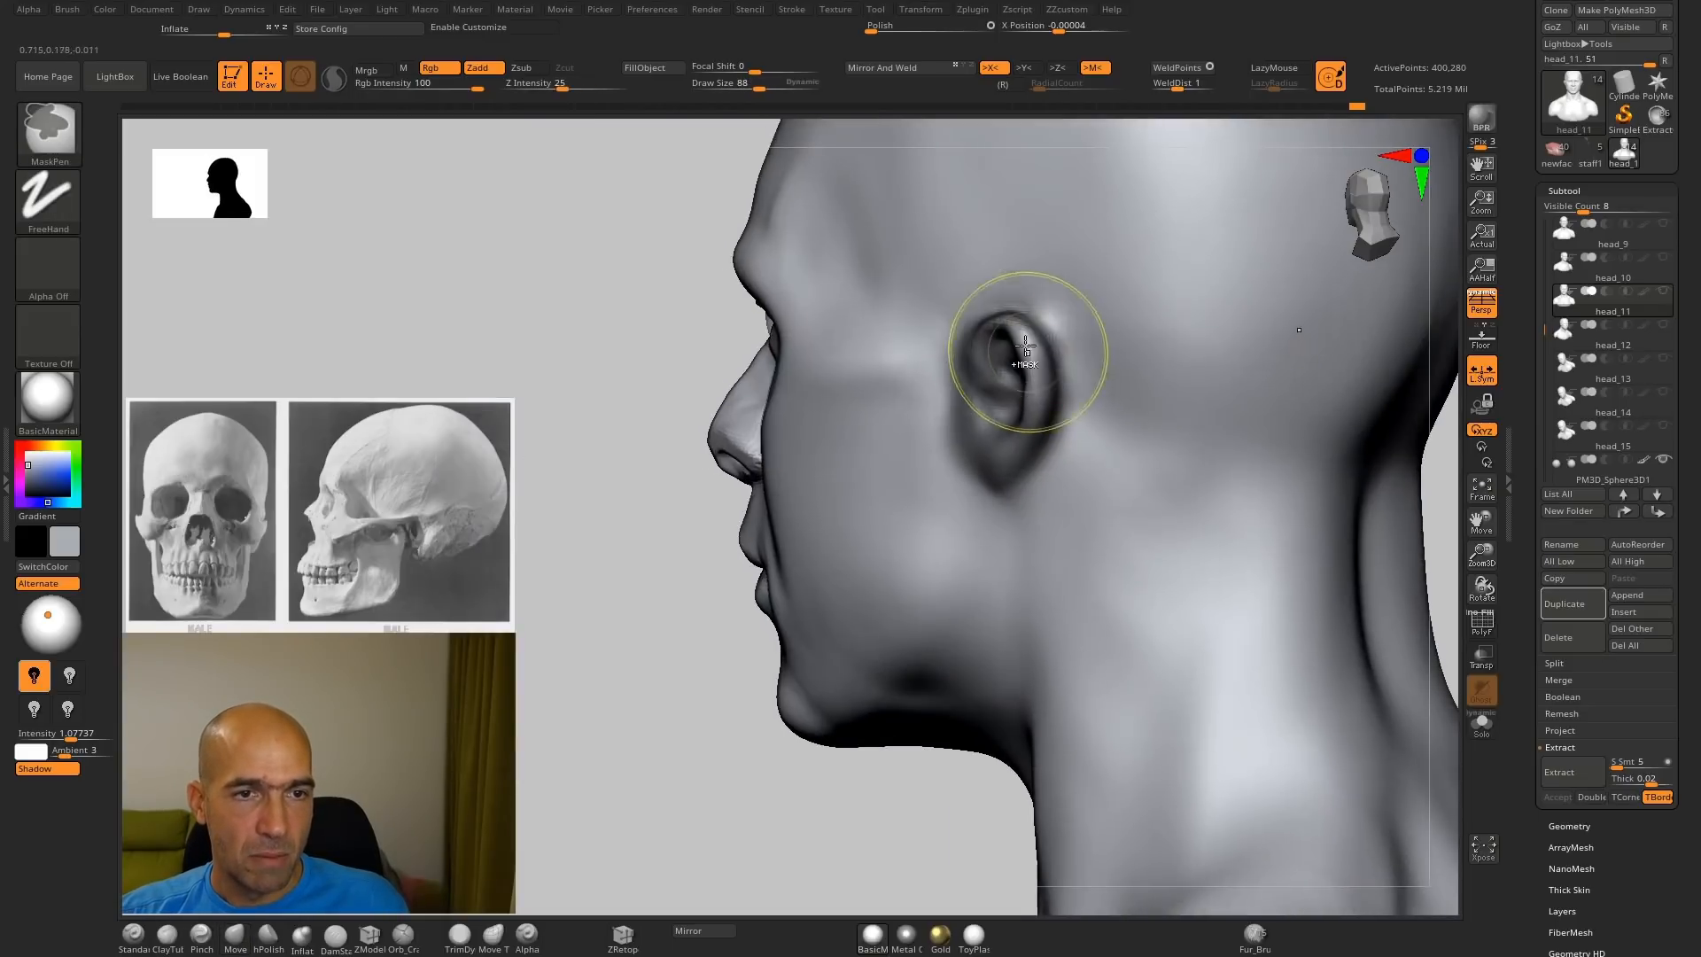
mouse_move(684, 570)
right_down()
mouse_move(911, 475)
mouse_move(1207, 448)
mouse_move(1223, 421)
mouse_move(1182, 399)
right_up()
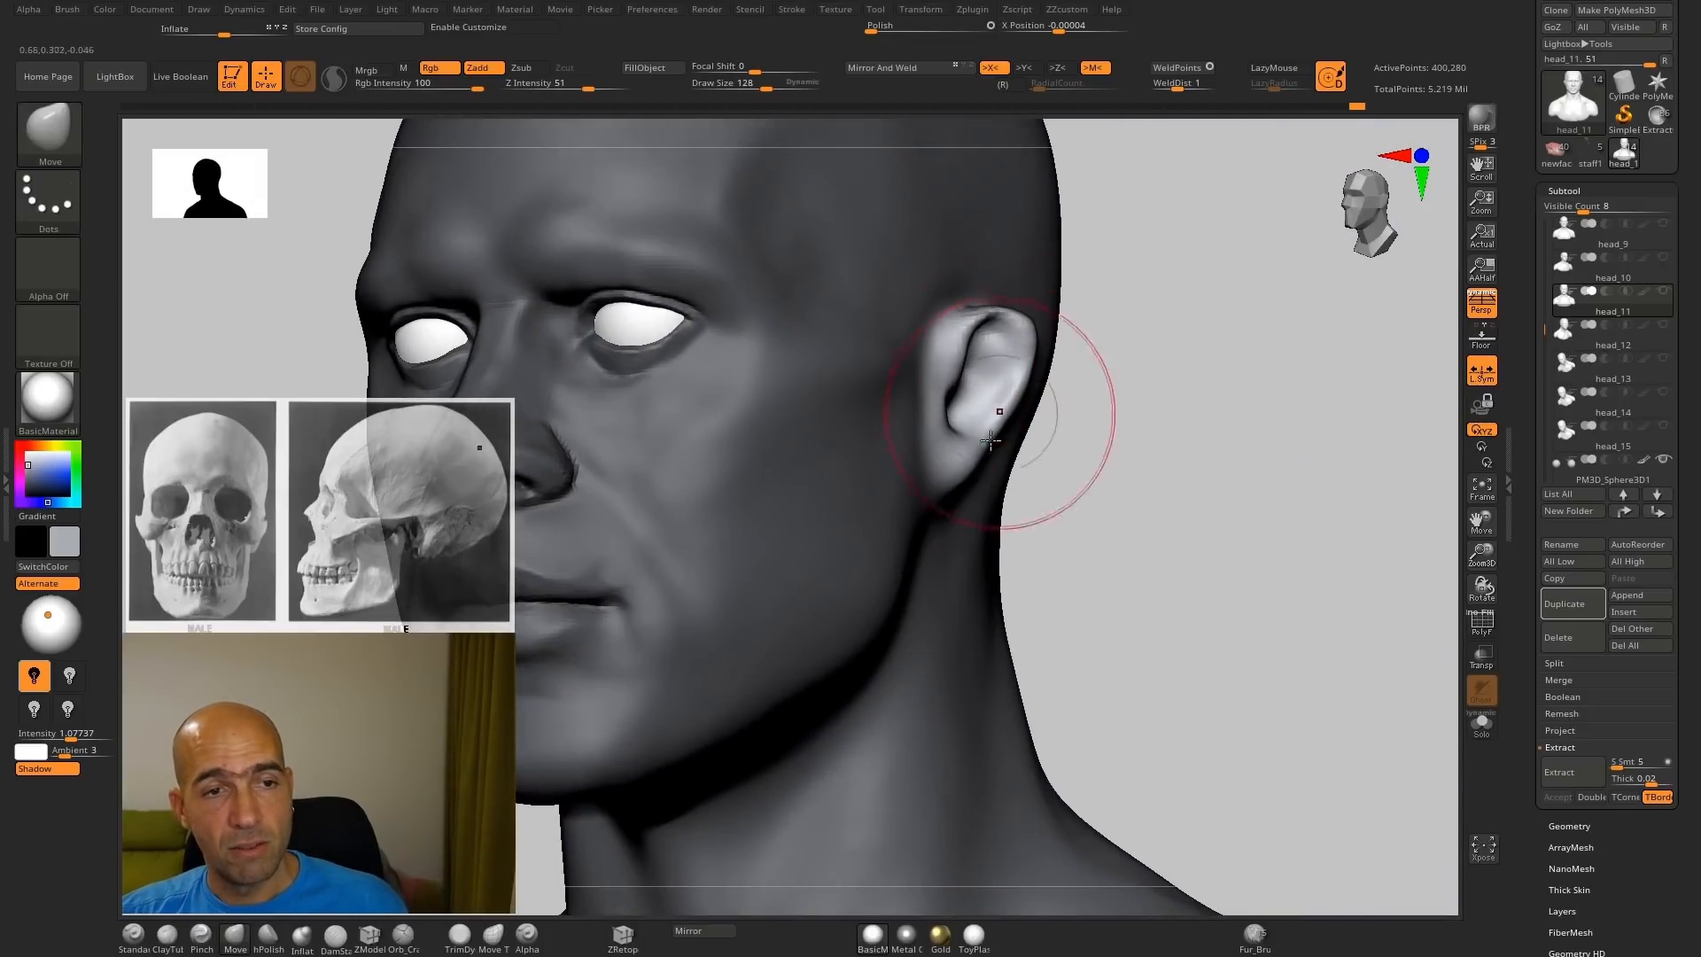
Step: Pull out and reshape the unmasked ear's outline and lobe with the Move brush at draw size 128
drag(1007, 398, 968, 507)
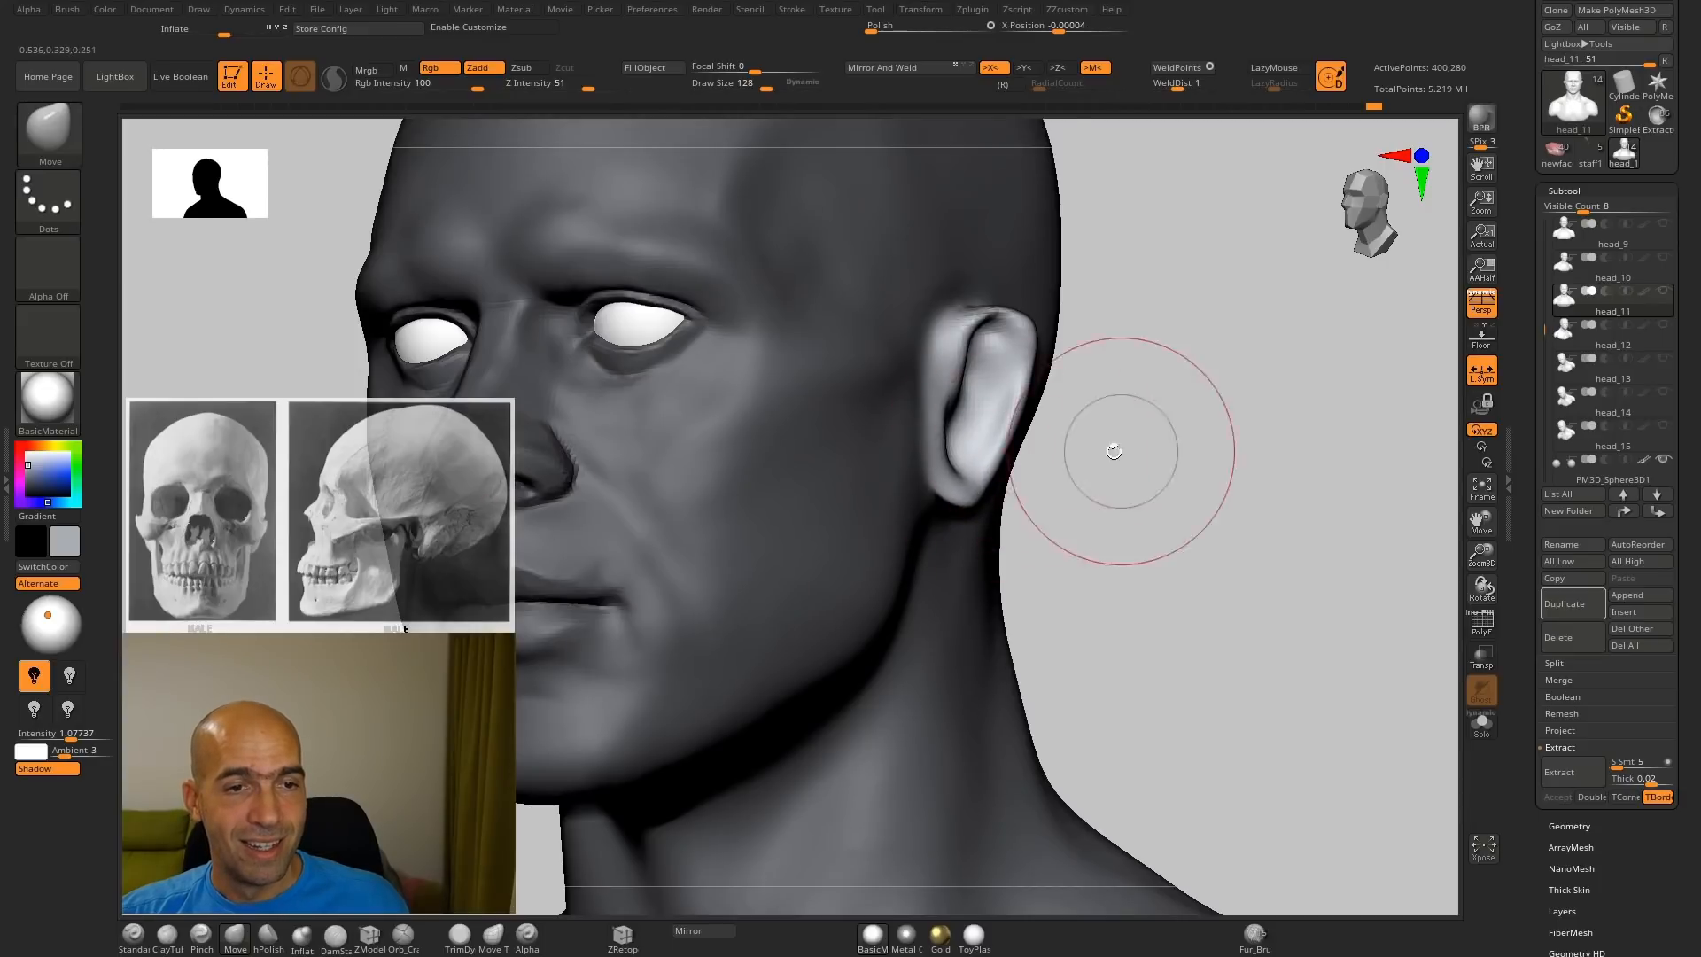
right_drag(1118, 452, 1001, 450)
drag(932, 443, 982, 297)
mouse_move(1188, 368)
right_down()
mouse_move(1288, 369)
mouse_move(1101, 372)
mouse_move(1178, 429)
mouse_move(1166, 409)
mouse_move(1139, 422)
mouse_move(1186, 428)
mouse_move(1189, 407)
right_up()
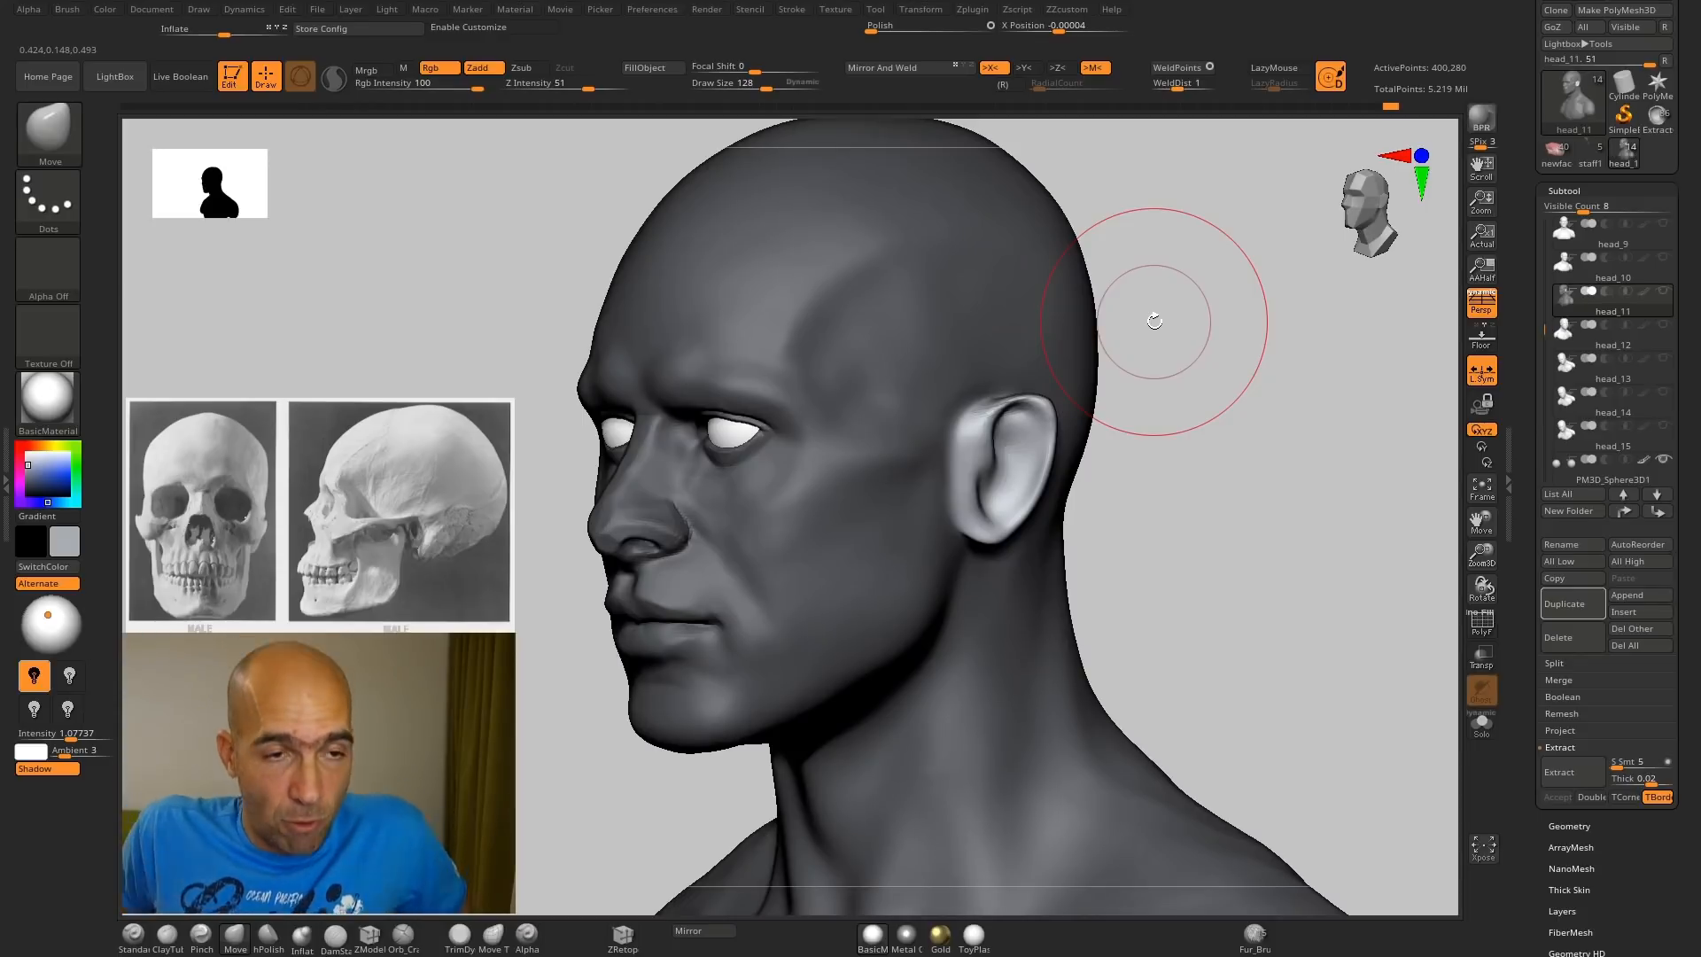
alt+right_drag(1217, 365, 1143, 395)
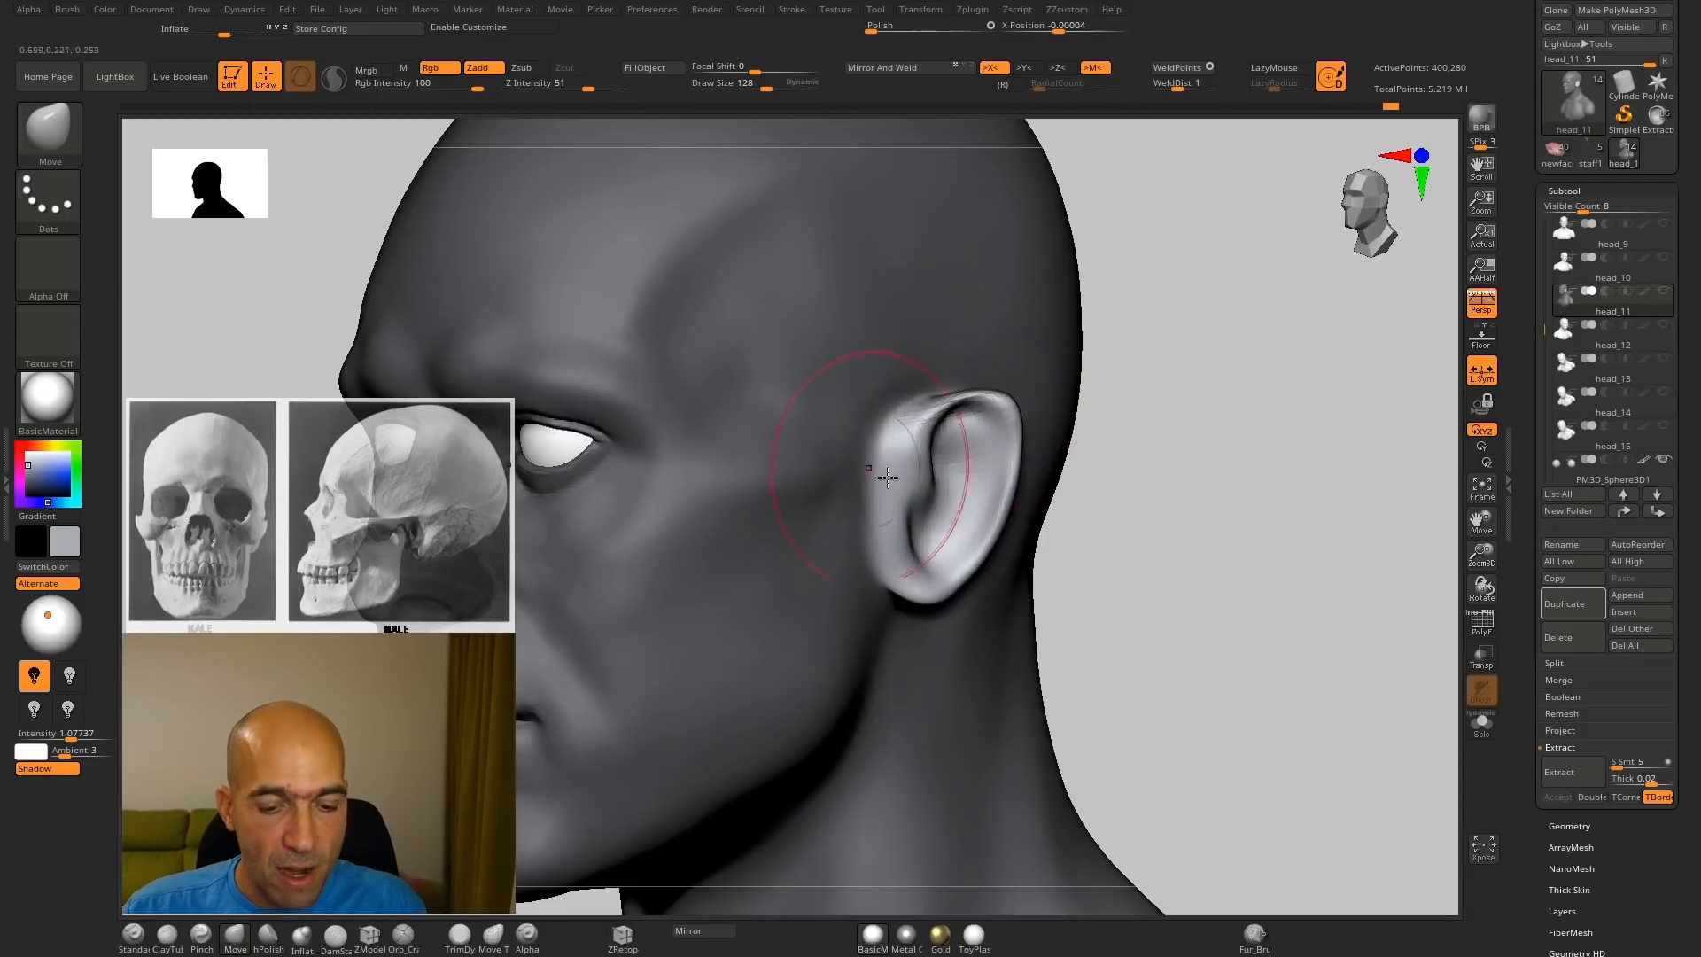
Step: Thicken the ear's outer rim with the Inflat brush at draw size 64
key(b)
key(i)
key(n)
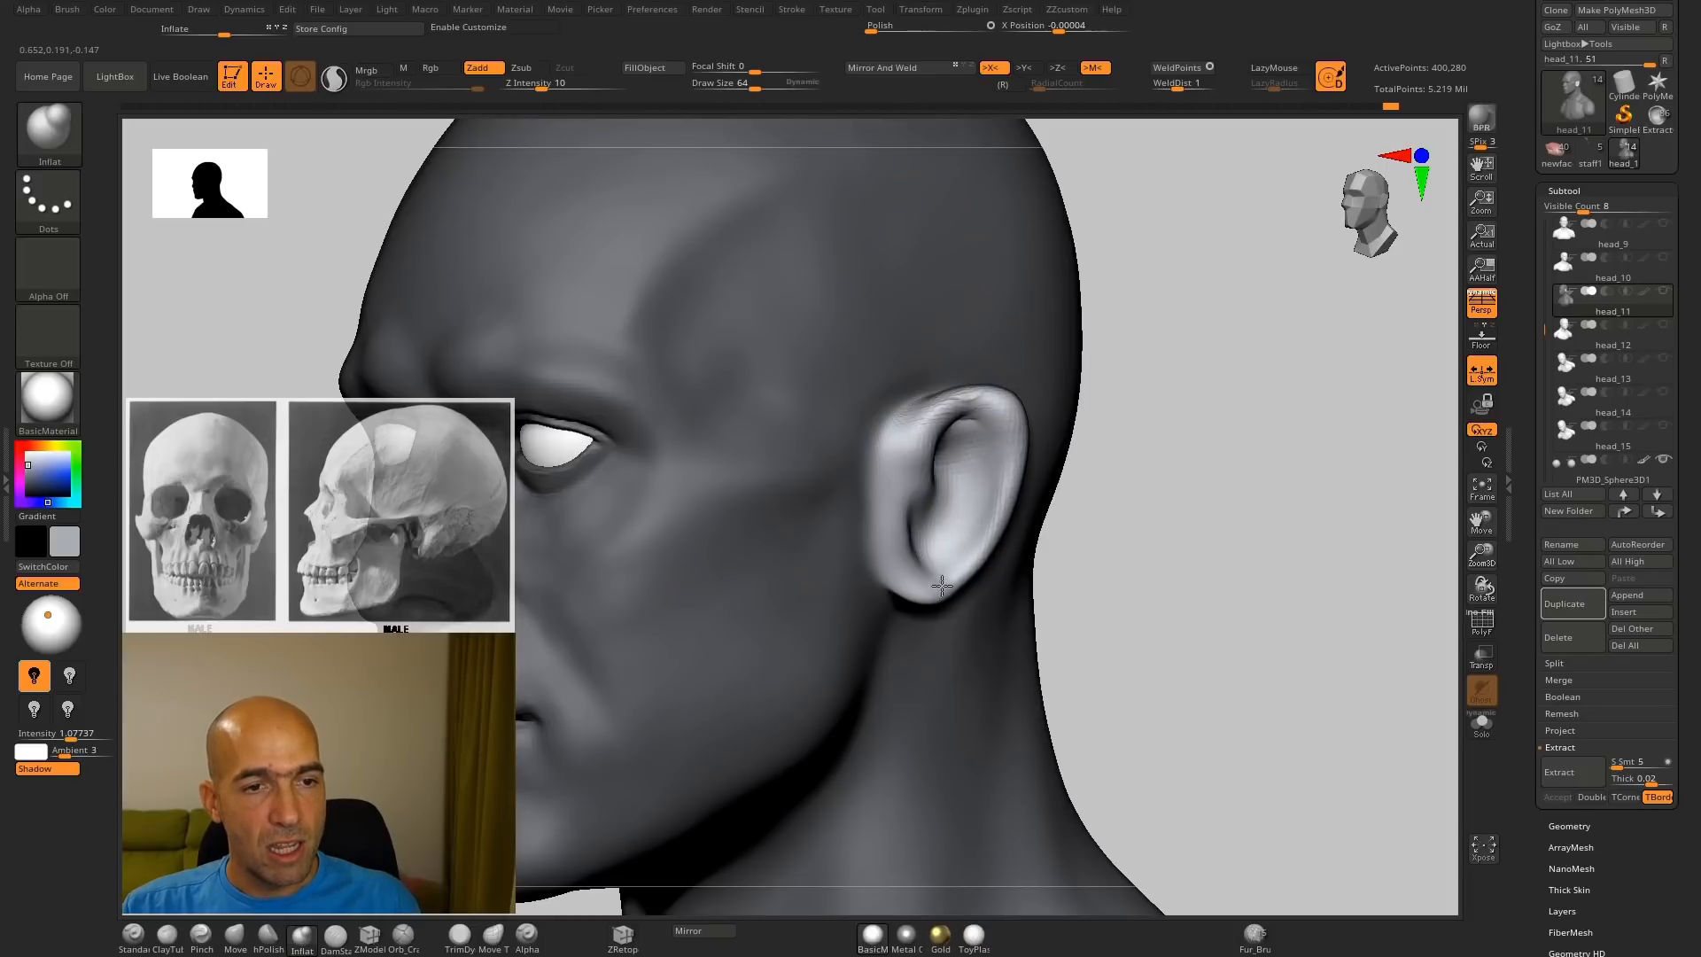
drag(1017, 439, 927, 438)
mouse_move(1188, 411)
mouse_down()
mouse_move(1280, 417)
mouse_move(1214, 426)
mouse_move(1197, 486)
mouse_move(1098, 470)
mouse_up()
Step: Define the front of the ear where the helix meets the head, using the Standard and DamStandard brushes at draw size 64
key(b)
key(s)
key(t)
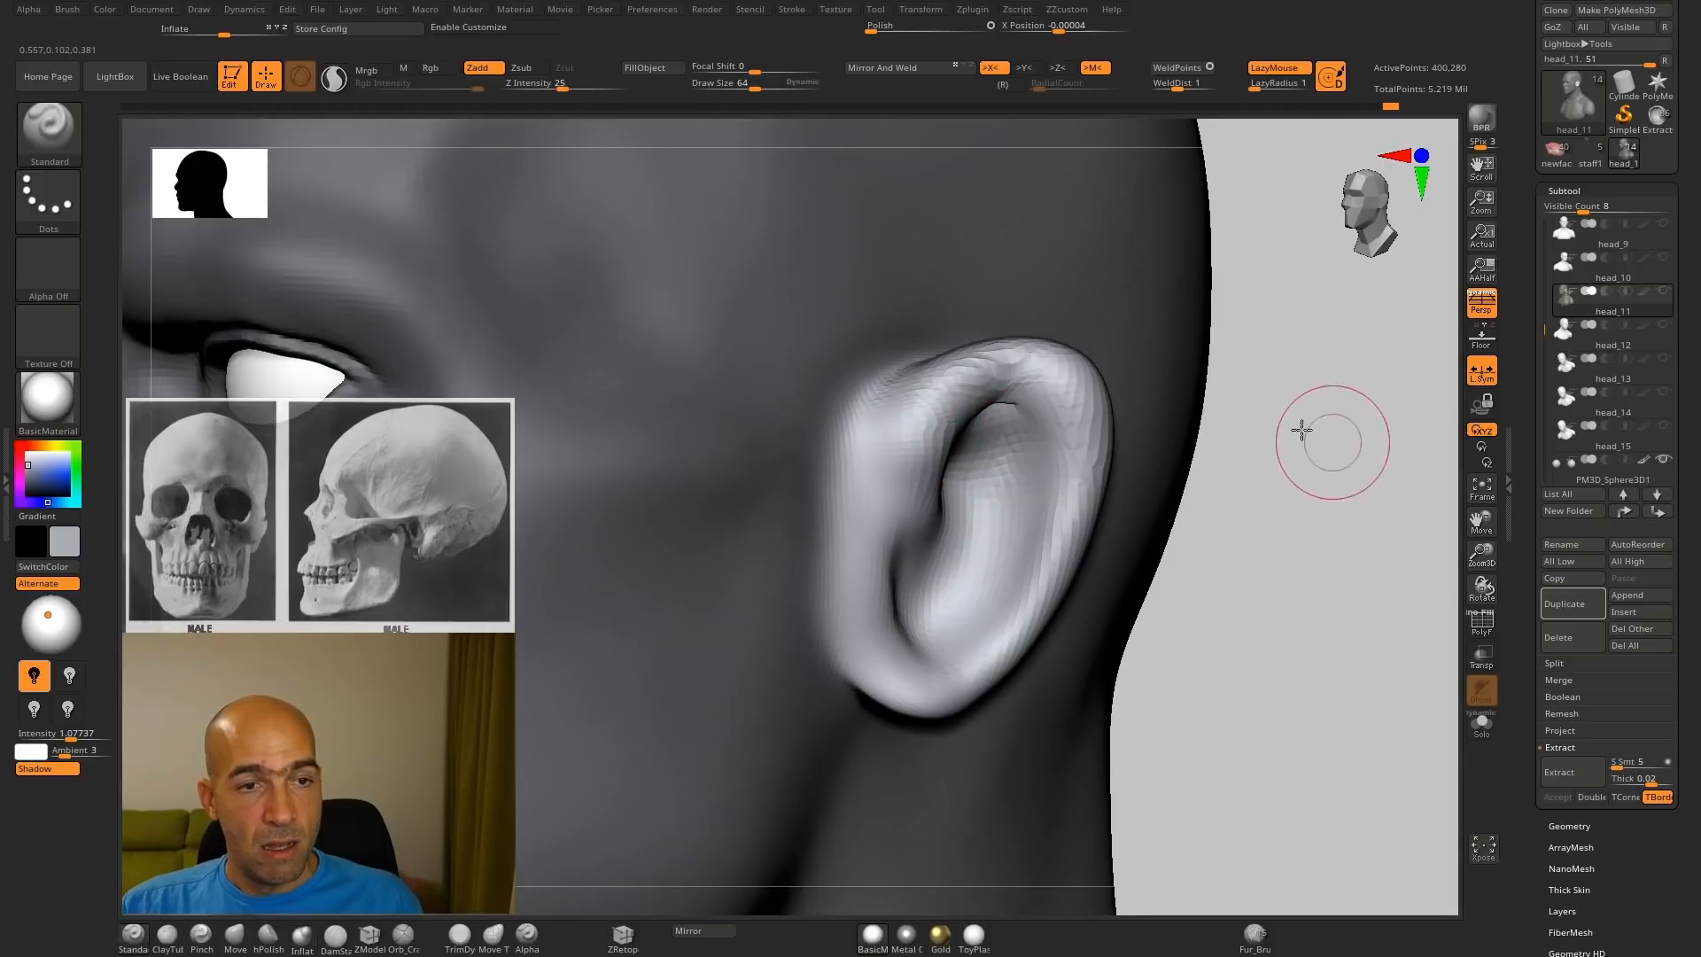
drag(1302, 431, 1192, 487)
mouse_move(877, 409)
mouse_down()
mouse_move(846, 483)
mouse_move(831, 449)
mouse_move(858, 425)
mouse_move(858, 528)
mouse_move(846, 487)
mouse_move(842, 505)
mouse_move(877, 372)
mouse_move(854, 426)
mouse_move(861, 492)
mouse_move(921, 497)
mouse_up()
key(b)
key(d)
key(s)
drag(1311, 497, 1309, 456)
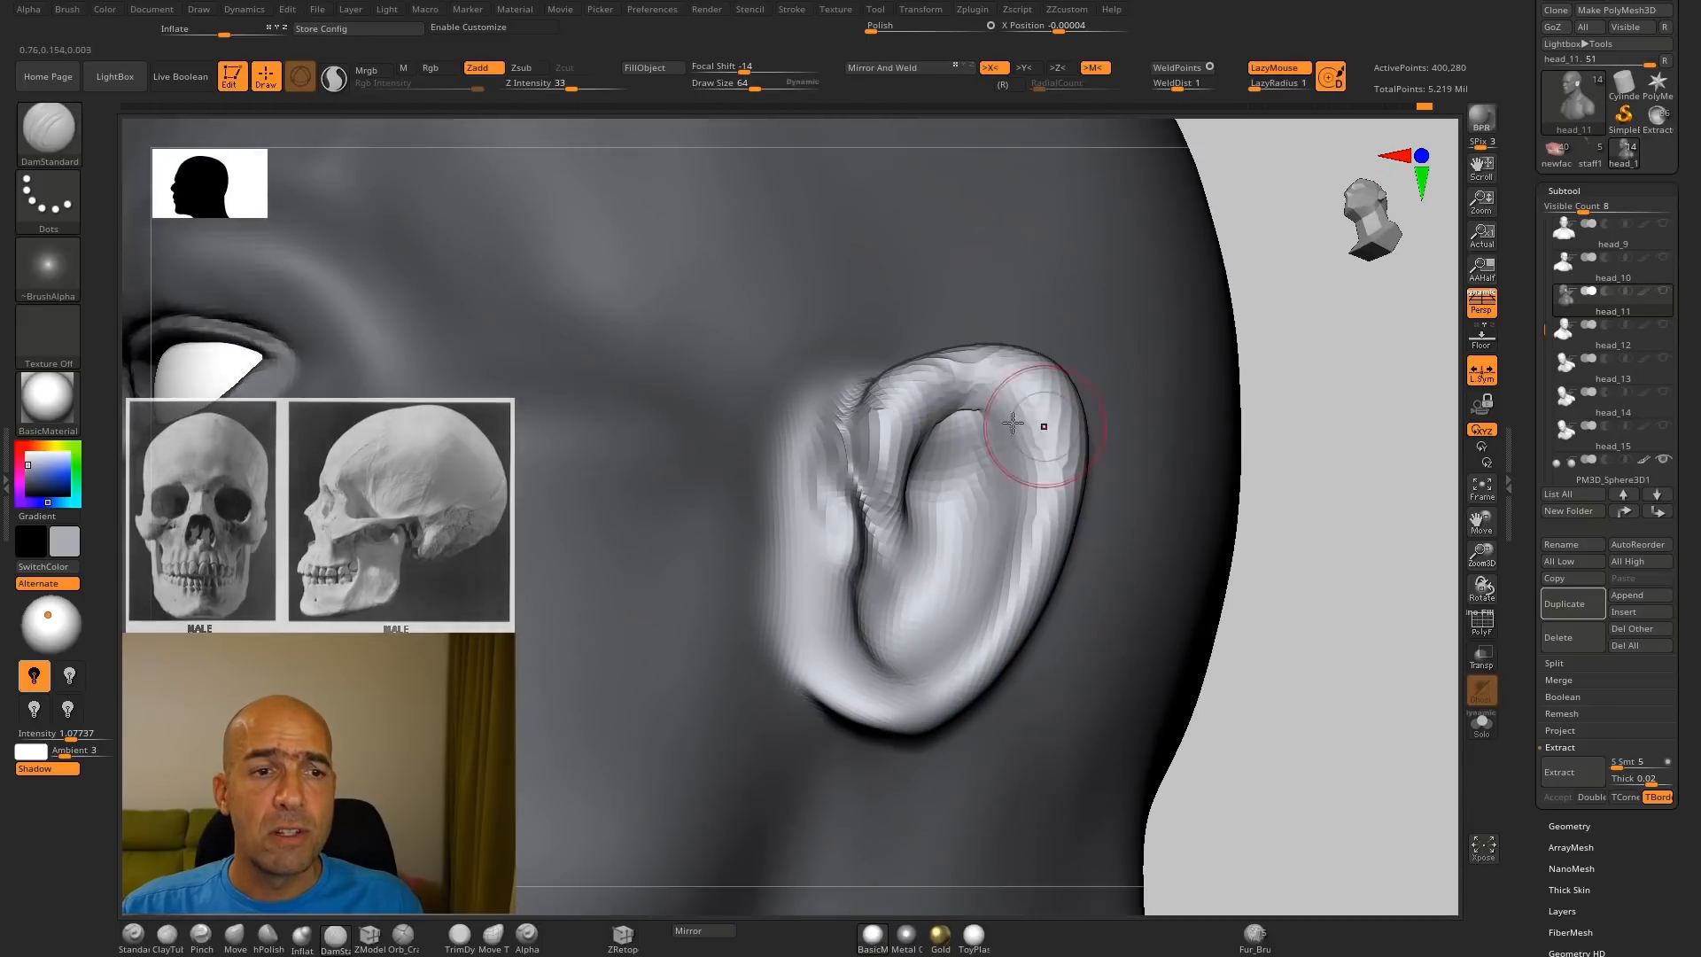
Step: Carve the hollow beneath the helix and shape the inner ear surface with the Standard brush at draw size 64
key(b)
key(s)
key(t)
mouse_move(932, 419)
mouse_down()
mouse_move(933, 443)
mouse_move(990, 422)
mouse_up()
mouse_move(1294, 417)
mouse_down()
mouse_move(1315, 369)
mouse_move(1314, 443)
mouse_up()
mouse_move(987, 399)
mouse_down()
mouse_move(1009, 403)
mouse_move(1056, 487)
mouse_up()
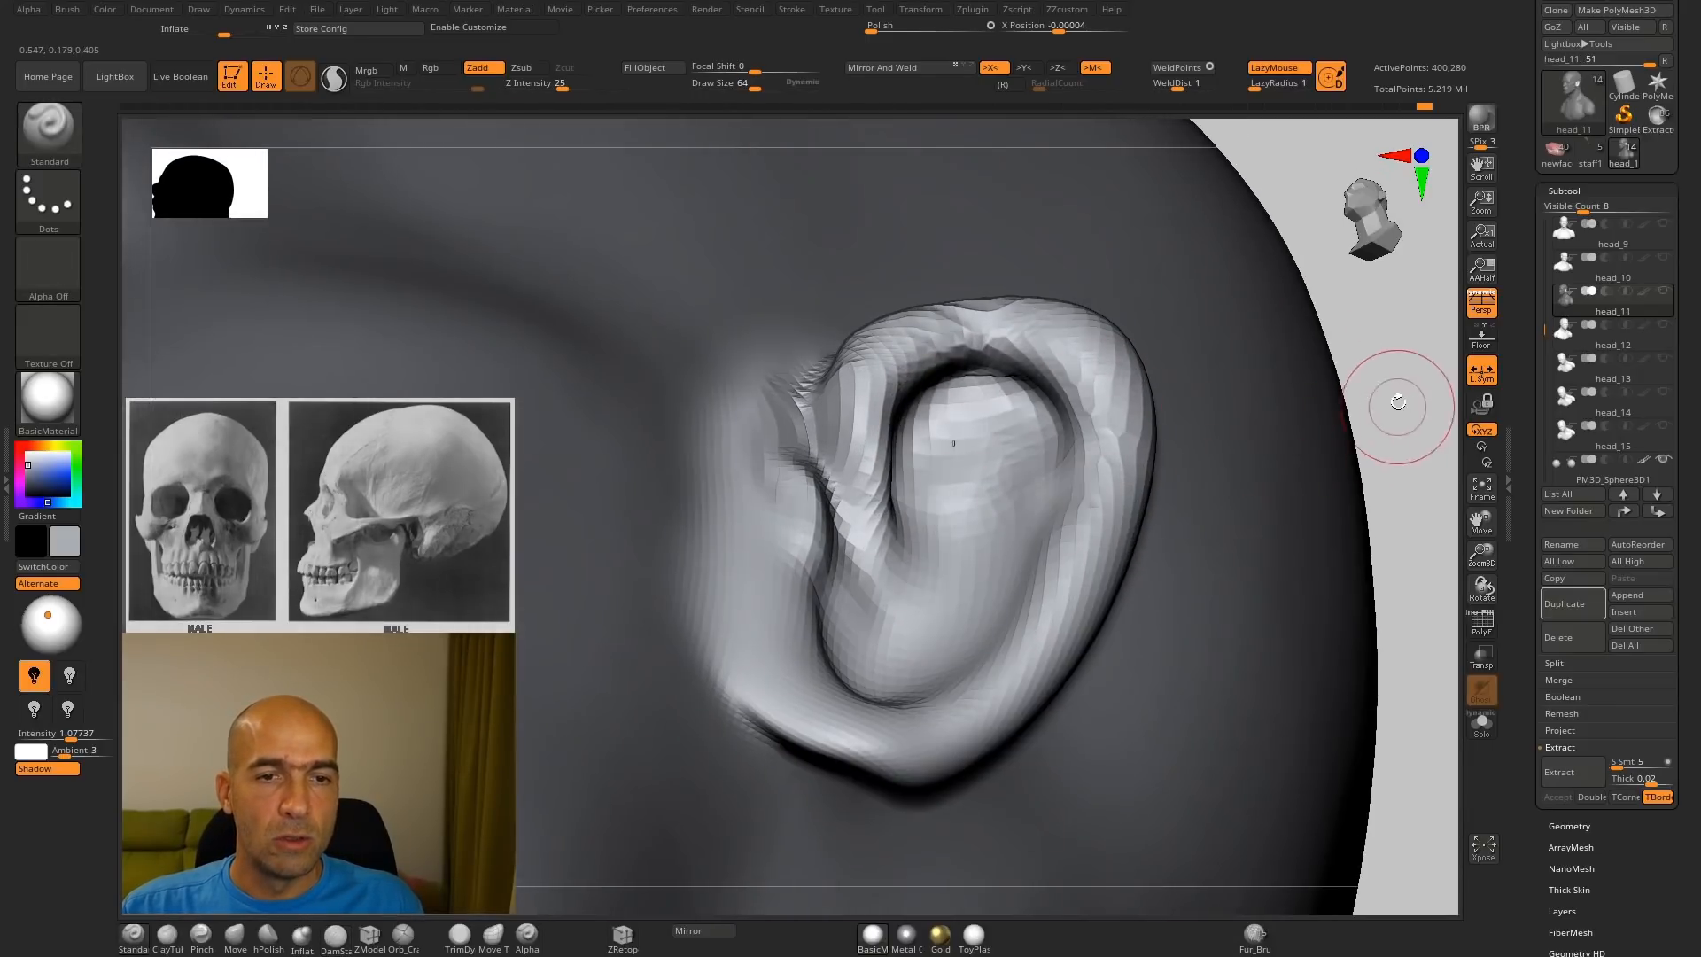
drag(1396, 407, 1453, 412)
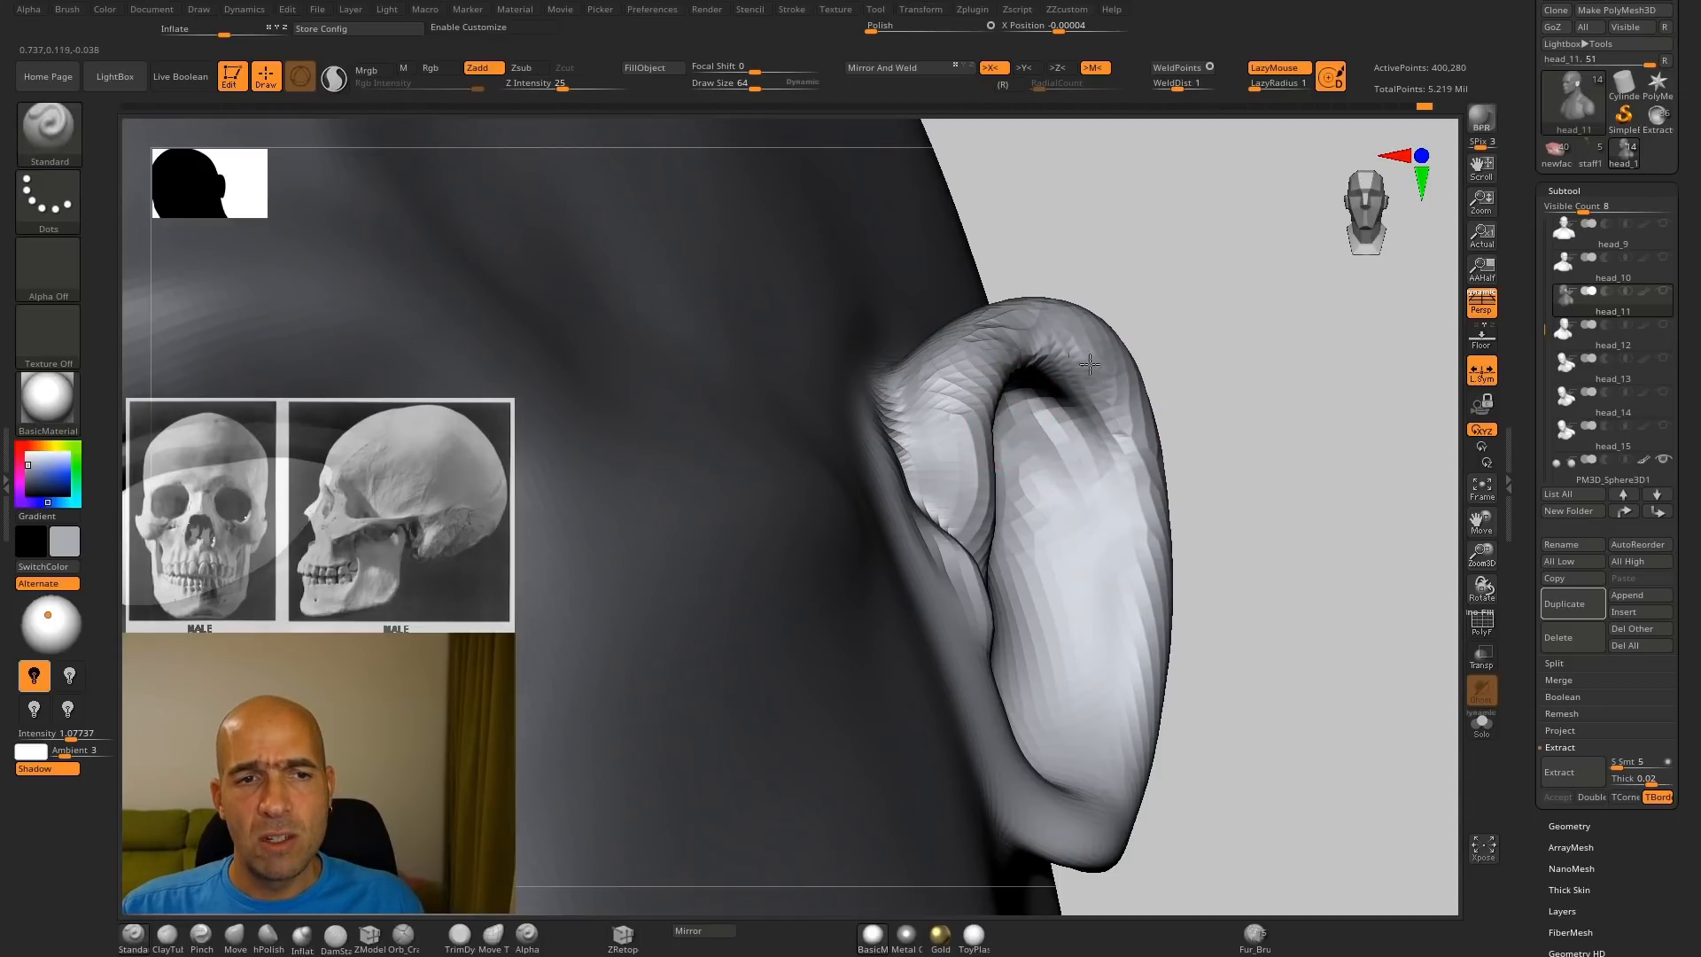
drag(1090, 365, 1105, 505)
mouse_move(1064, 401)
mouse_down()
mouse_move(1102, 458)
mouse_move(1122, 656)
mouse_up()
mouse_move(1276, 493)
mouse_down()
mouse_move(1295, 490)
mouse_move(1303, 523)
mouse_move(1250, 407)
mouse_move(1261, 441)
mouse_move(1208, 425)
mouse_up()
Step: Adjust the ear's shape in front view with the Move brush at draw size 88
key(b)
key(m)
key(v)
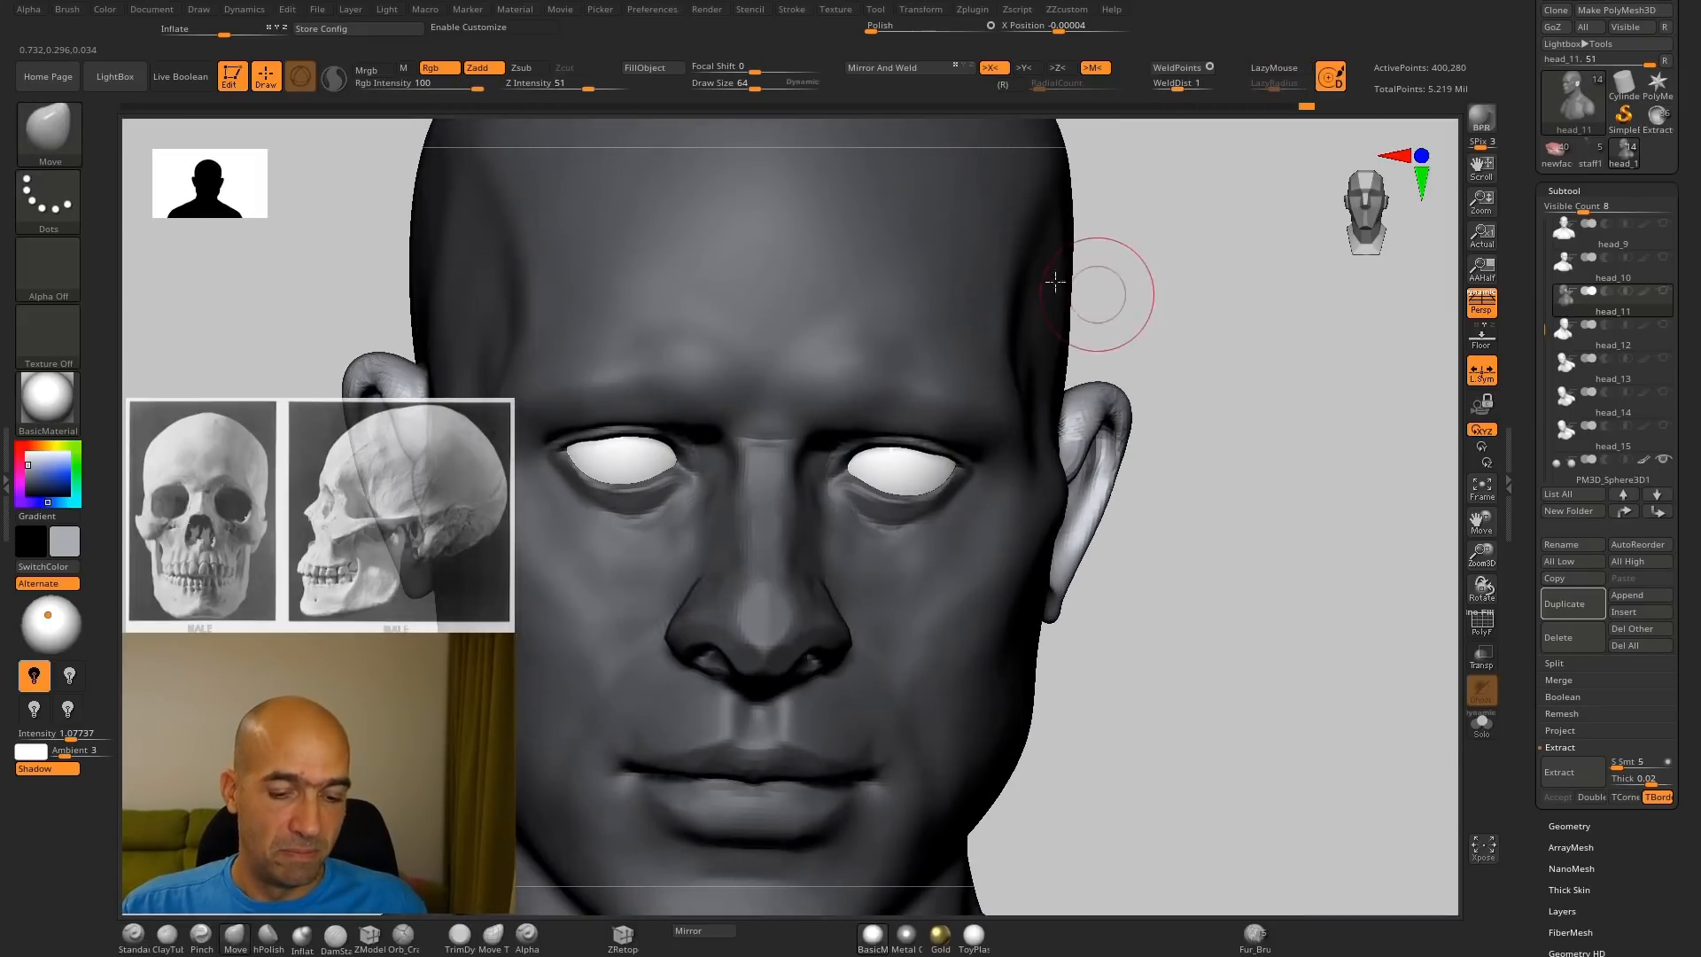
key(bracketright)
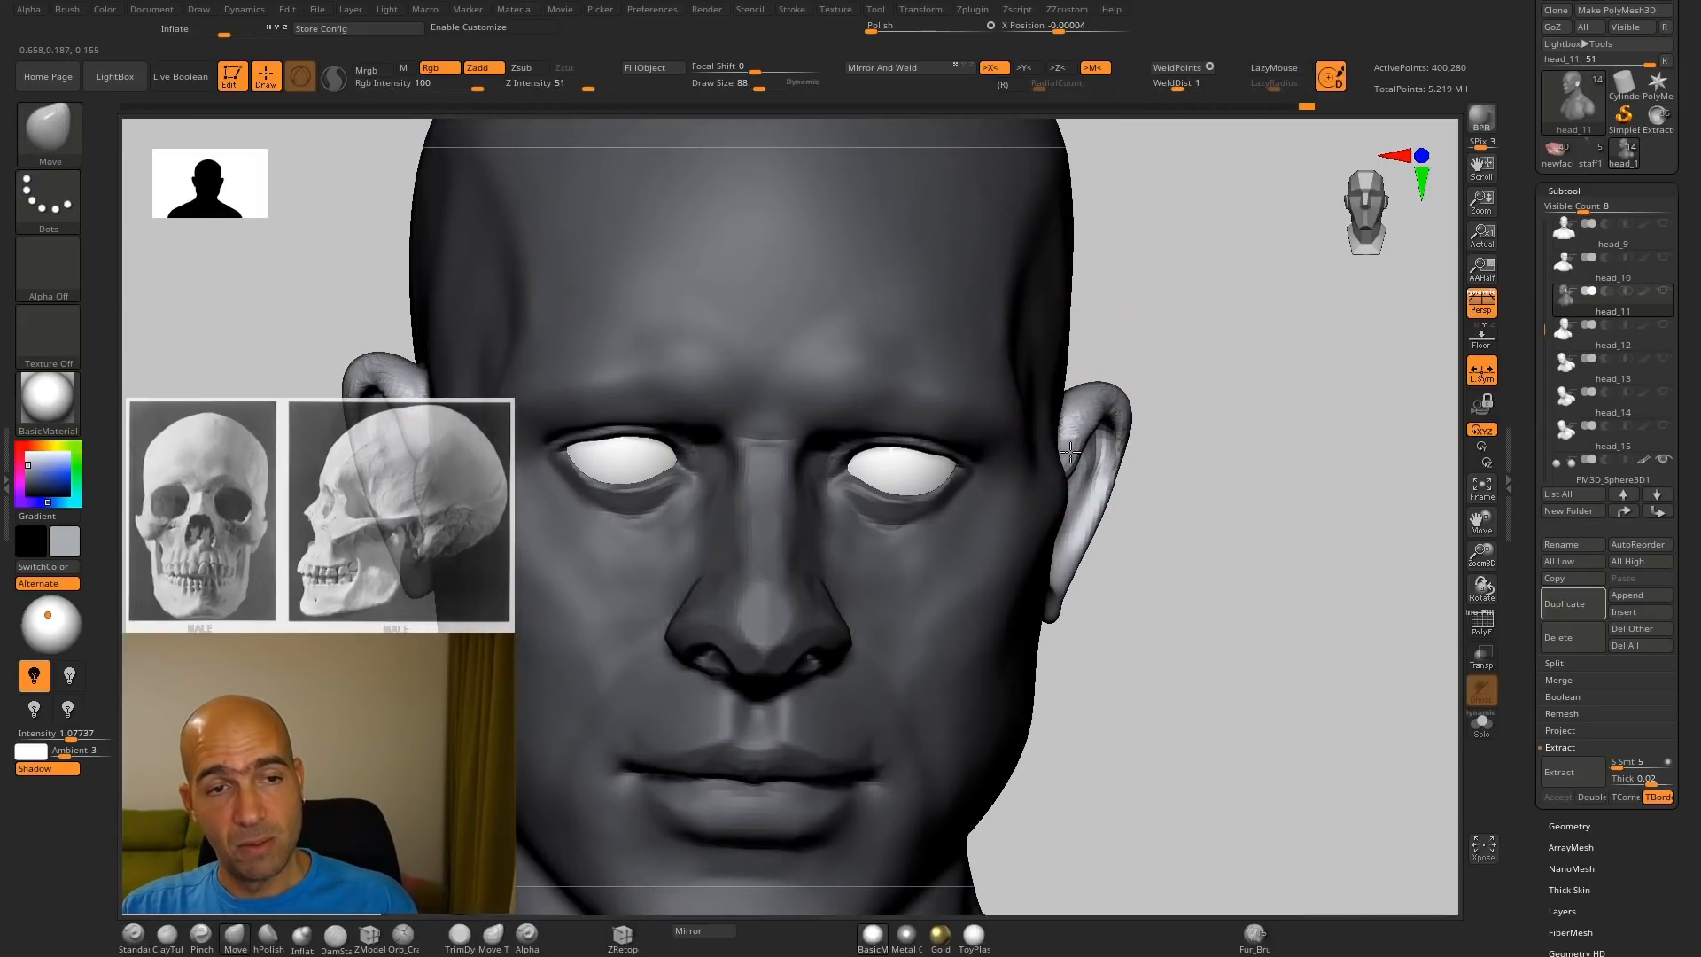
mouse_move(1070, 452)
mouse_down()
mouse_move(1207, 444)
mouse_move(1211, 380)
mouse_move(1283, 468)
mouse_move(1240, 465)
mouse_up()
Step: Carve the inner ear folds and the area above the lobe with the Standard brush at draw size 88
key(b)
key(s)
key(t)
mouse_move(1129, 396)
alt+mouse_down()
mouse_move(1090, 554)
mouse_move(1086, 490)
mouse_move(1099, 415)
mouse_move(1109, 577)
mouse_move(1115, 558)
alt+mouse_up()
drag(1318, 566, 1365, 567)
alt+drag(1067, 627, 1095, 643)
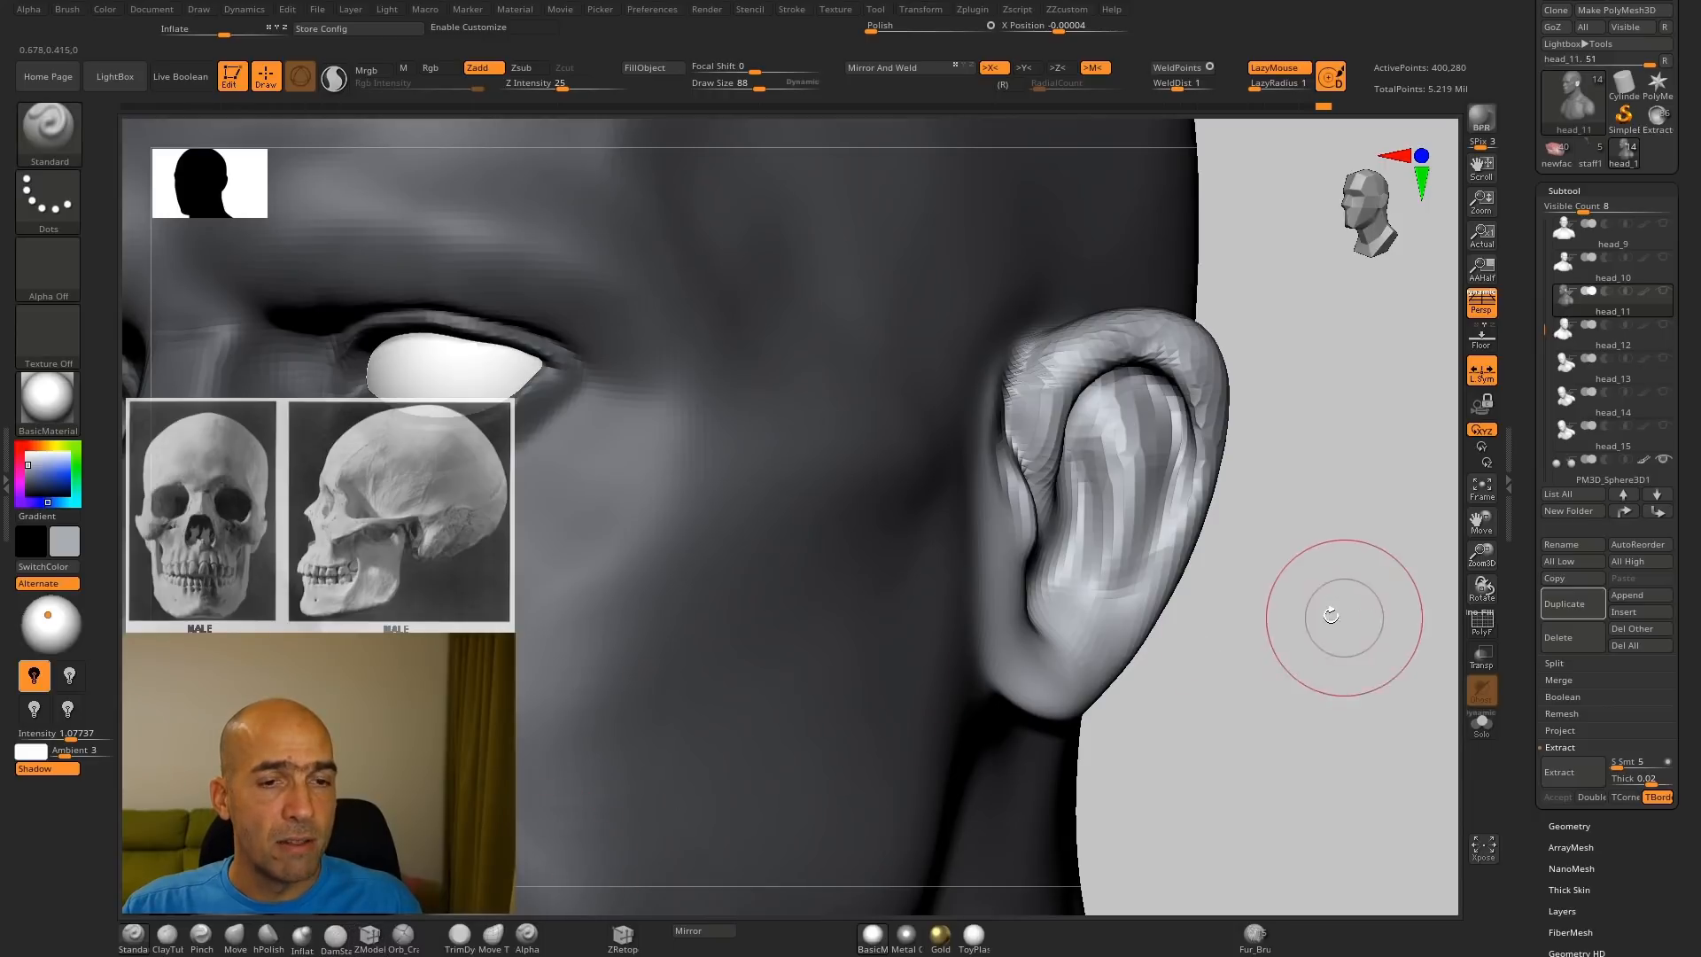
drag(1331, 615, 1234, 633)
Step: Shape the lower edge of the concha and the earlobe with the Move brush at draw size 88
key(b)
key(m)
key(v)
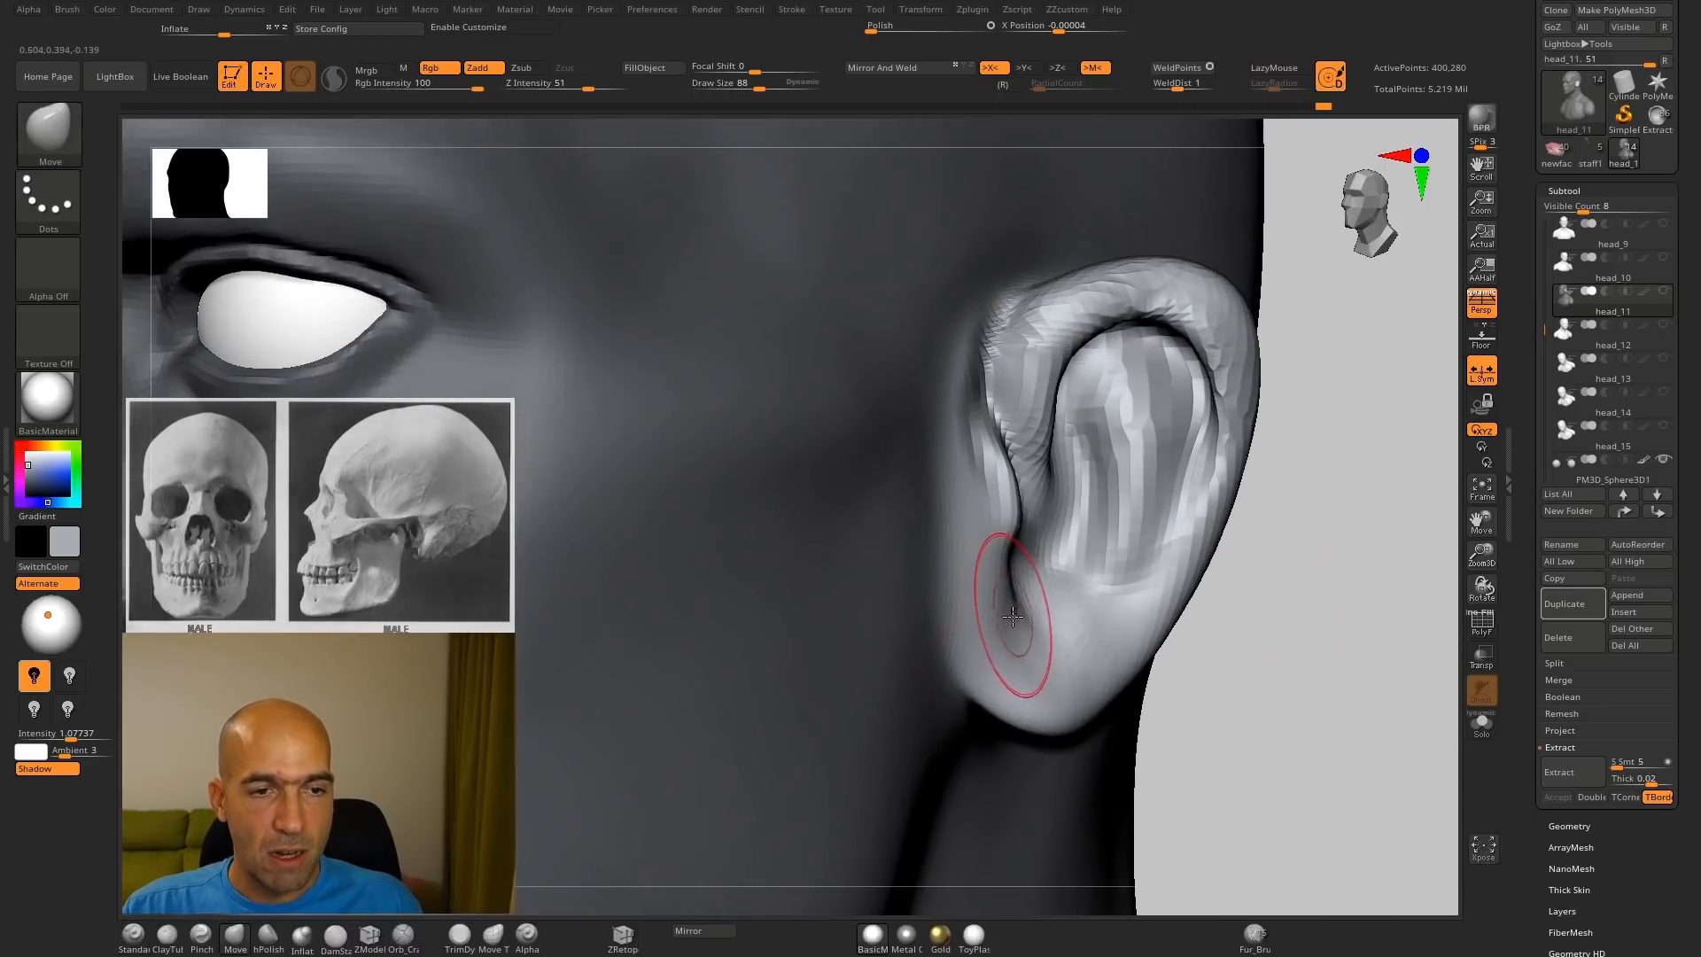
drag(1013, 616, 1088, 612)
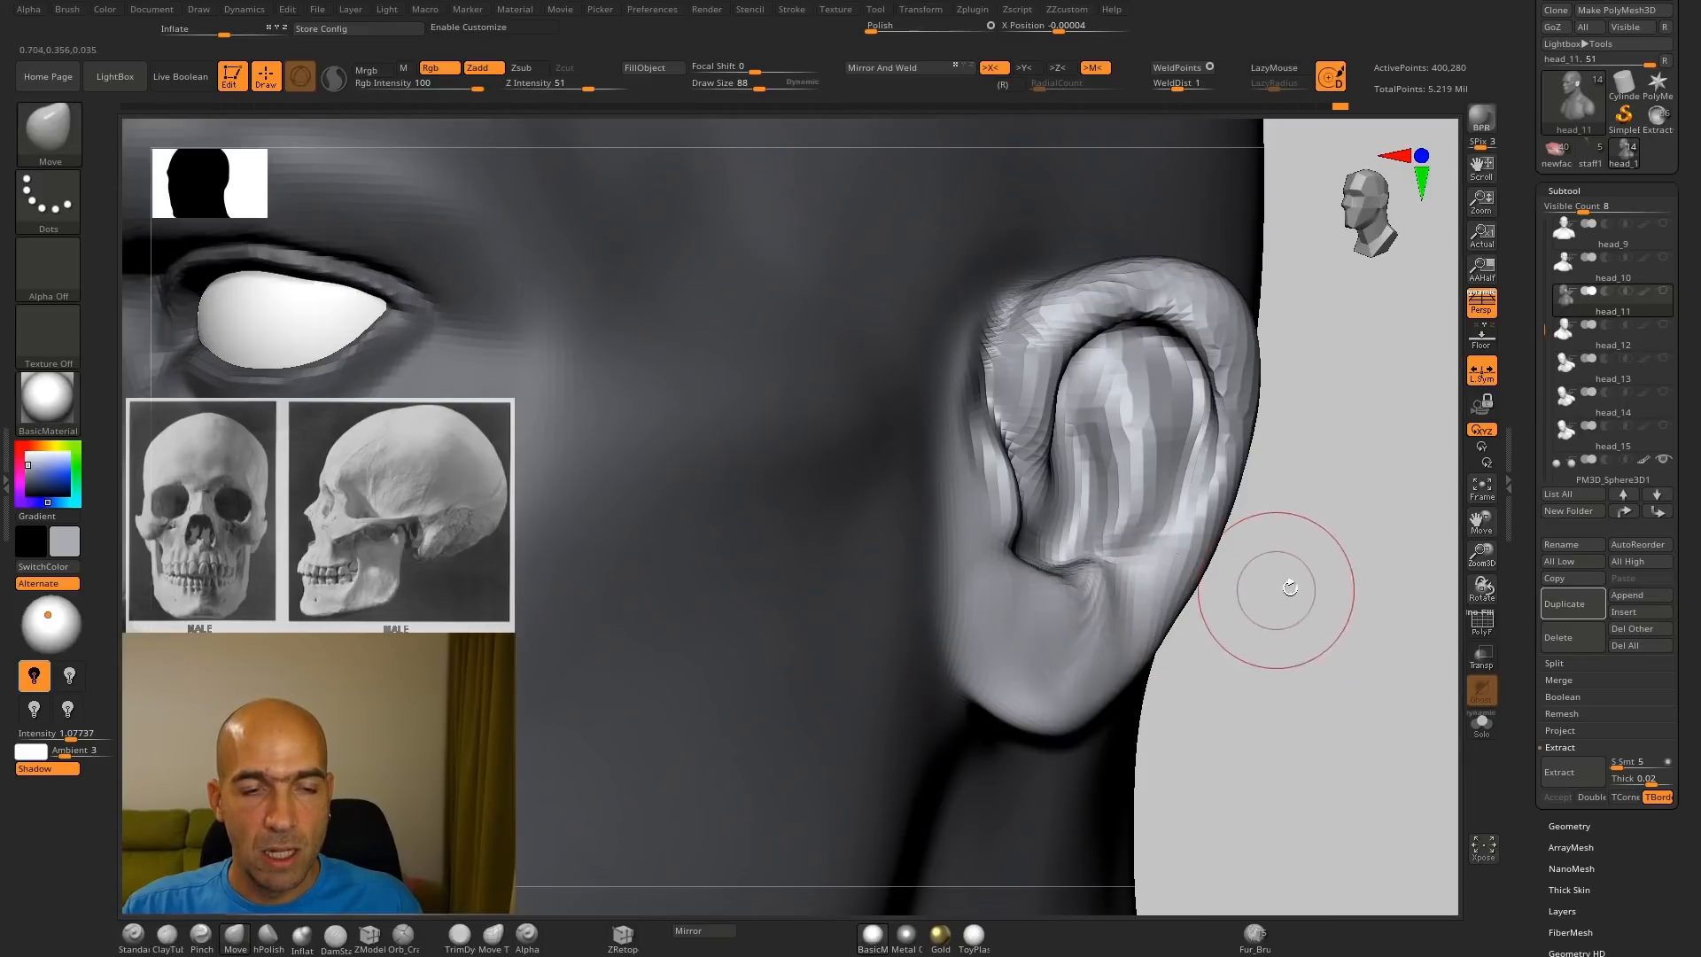
drag(1290, 588, 1079, 598)
mouse_move(1276, 616)
mouse_down()
mouse_move(1299, 620)
mouse_move(1258, 613)
mouse_up()
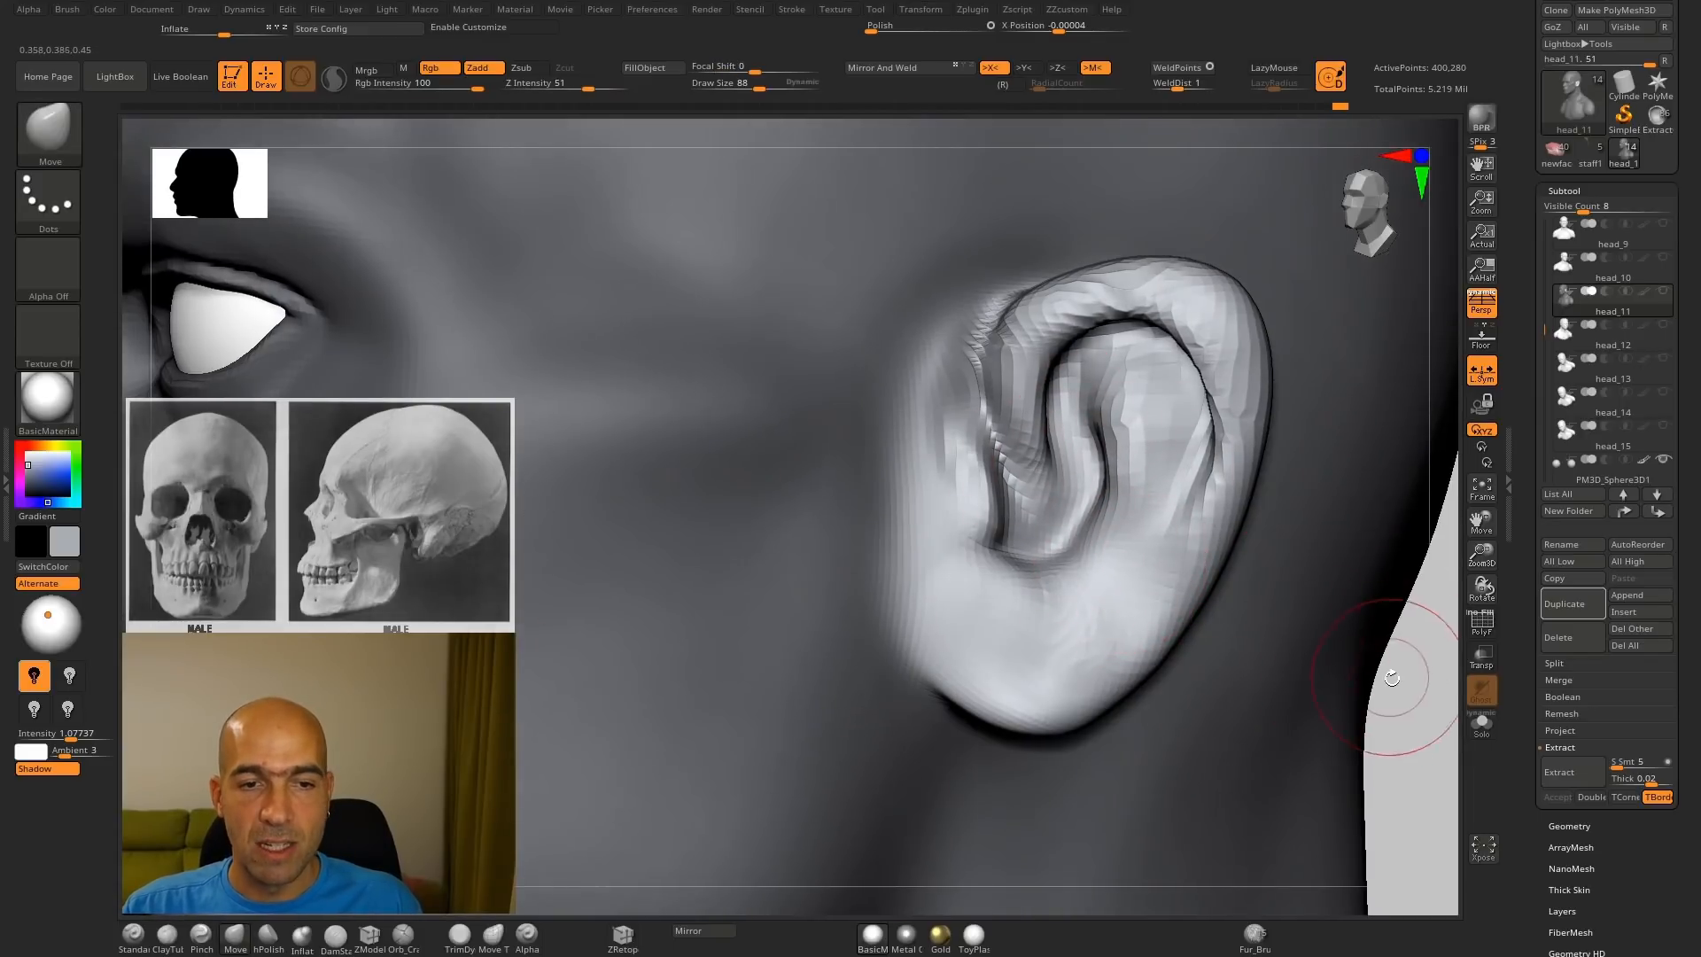
alt+drag(1398, 683, 1092, 638)
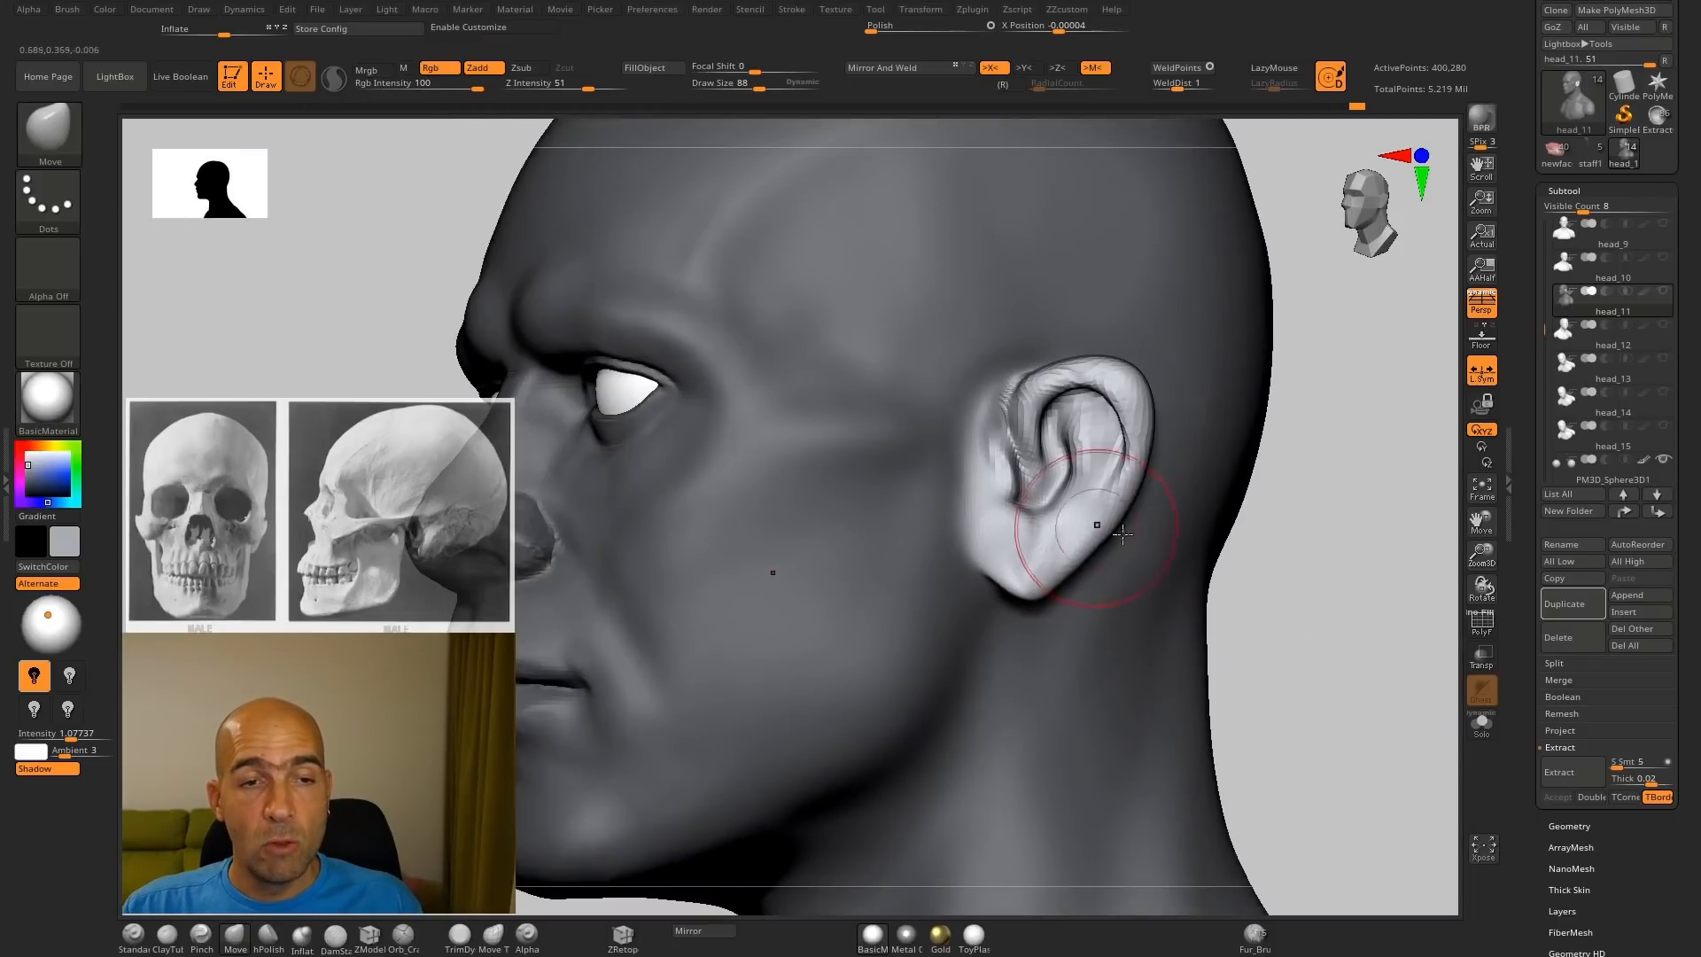
mouse_move(1258, 546)
mouse_down()
mouse_move(1294, 562)
mouse_move(1312, 487)
mouse_up()
Step: Add volume to the earlobe with the Inflat brush at draw size 88
key(b)
key(i)
key(n)
drag(1249, 575, 1178, 585)
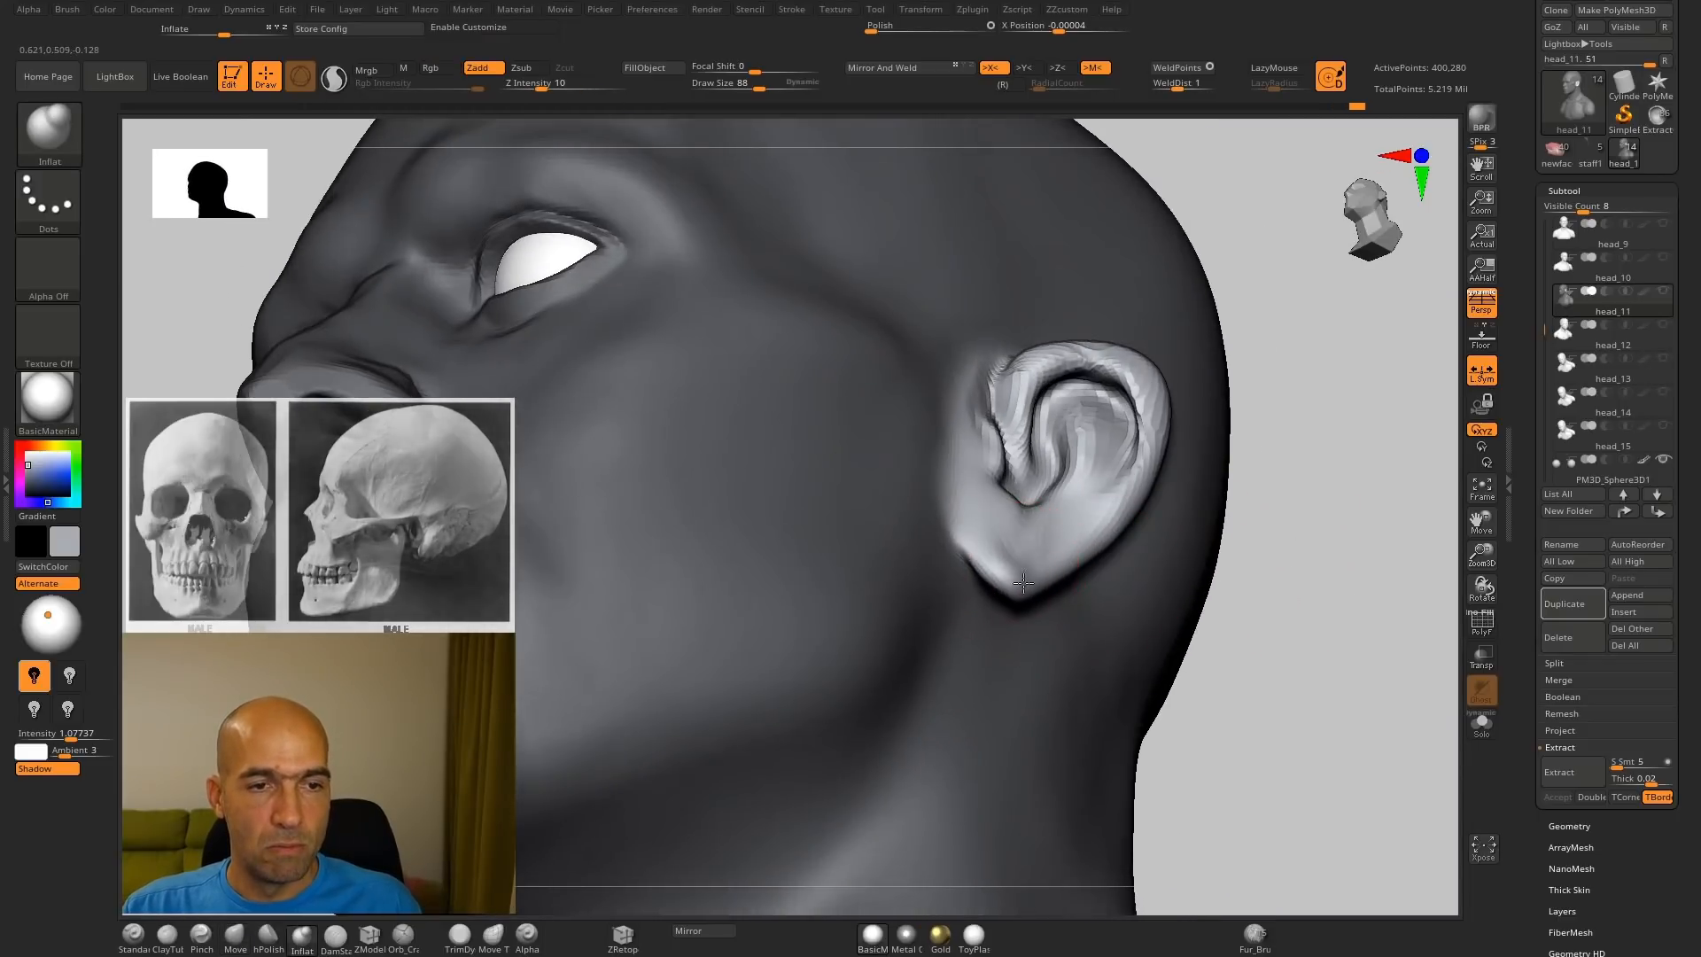
mouse_move(1276, 568)
mouse_down()
mouse_move(1353, 585)
mouse_move(1274, 603)
mouse_move(1059, 567)
mouse_move(1059, 342)
mouse_move(1082, 349)
mouse_move(1208, 570)
mouse_up()
Step: Refine the ear's outer contour, lobe and tragus from front and side with the Move brush at draw size 88
key(b)
key(m)
key(v)
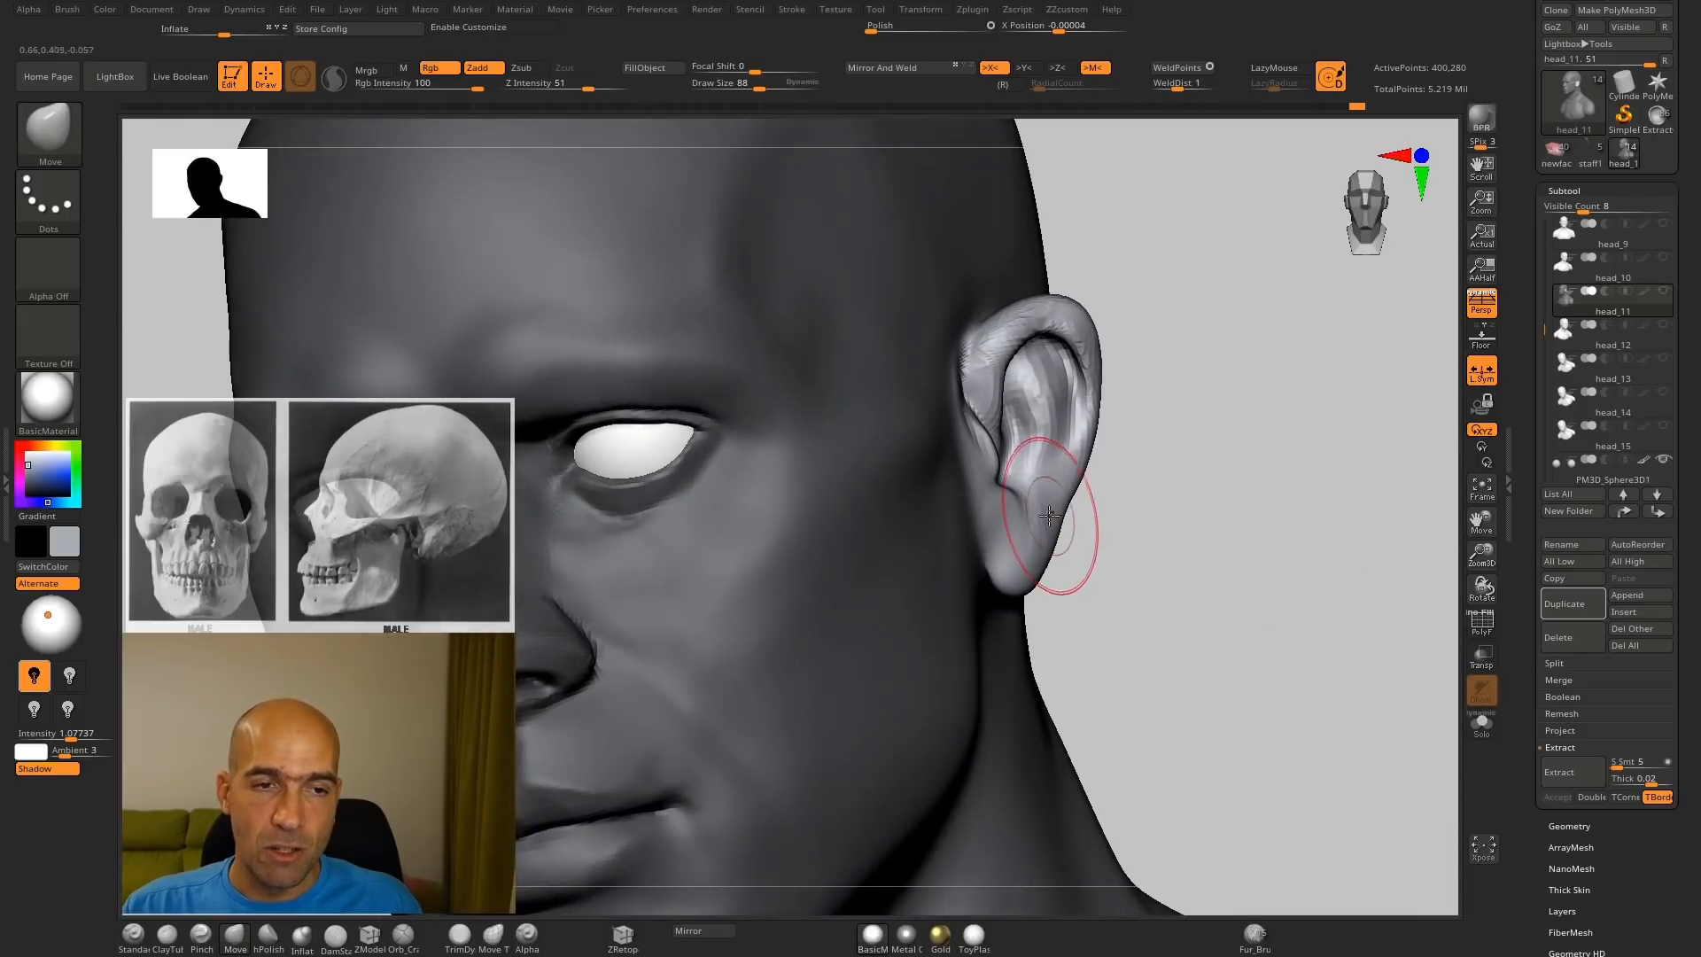
mouse_move(1125, 473)
mouse_down()
mouse_move(1185, 449)
mouse_move(1166, 421)
mouse_move(1118, 443)
mouse_up()
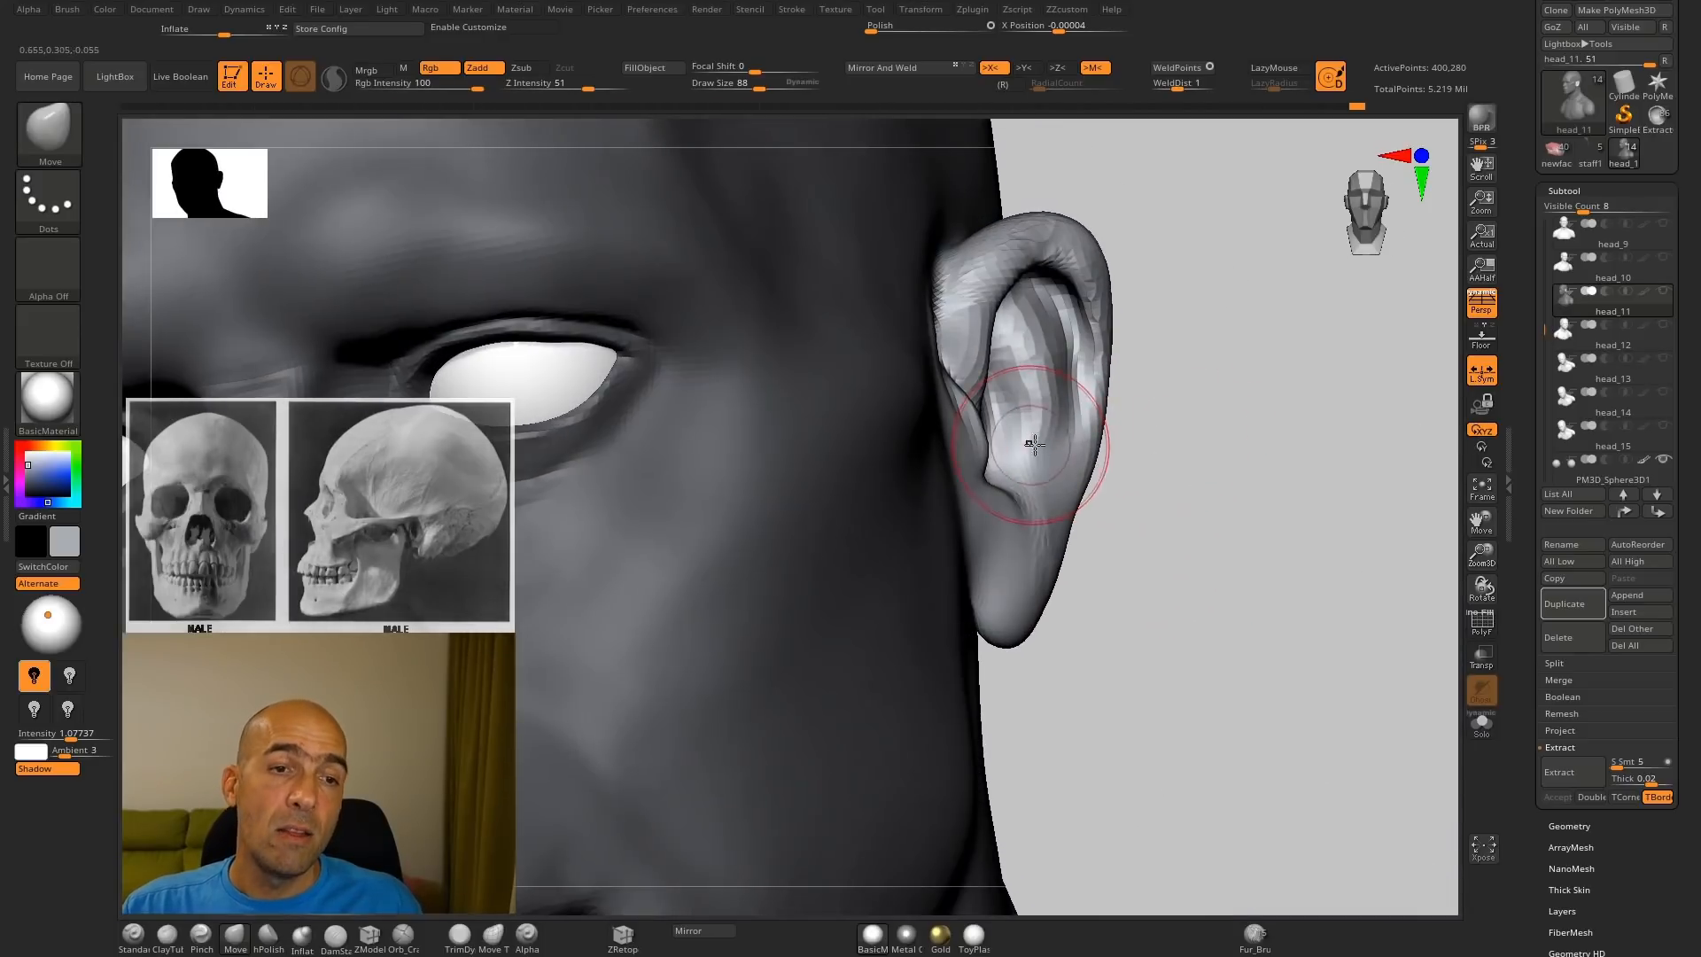
drag(1143, 353, 1289, 426)
alt+drag(1289, 426, 1125, 409)
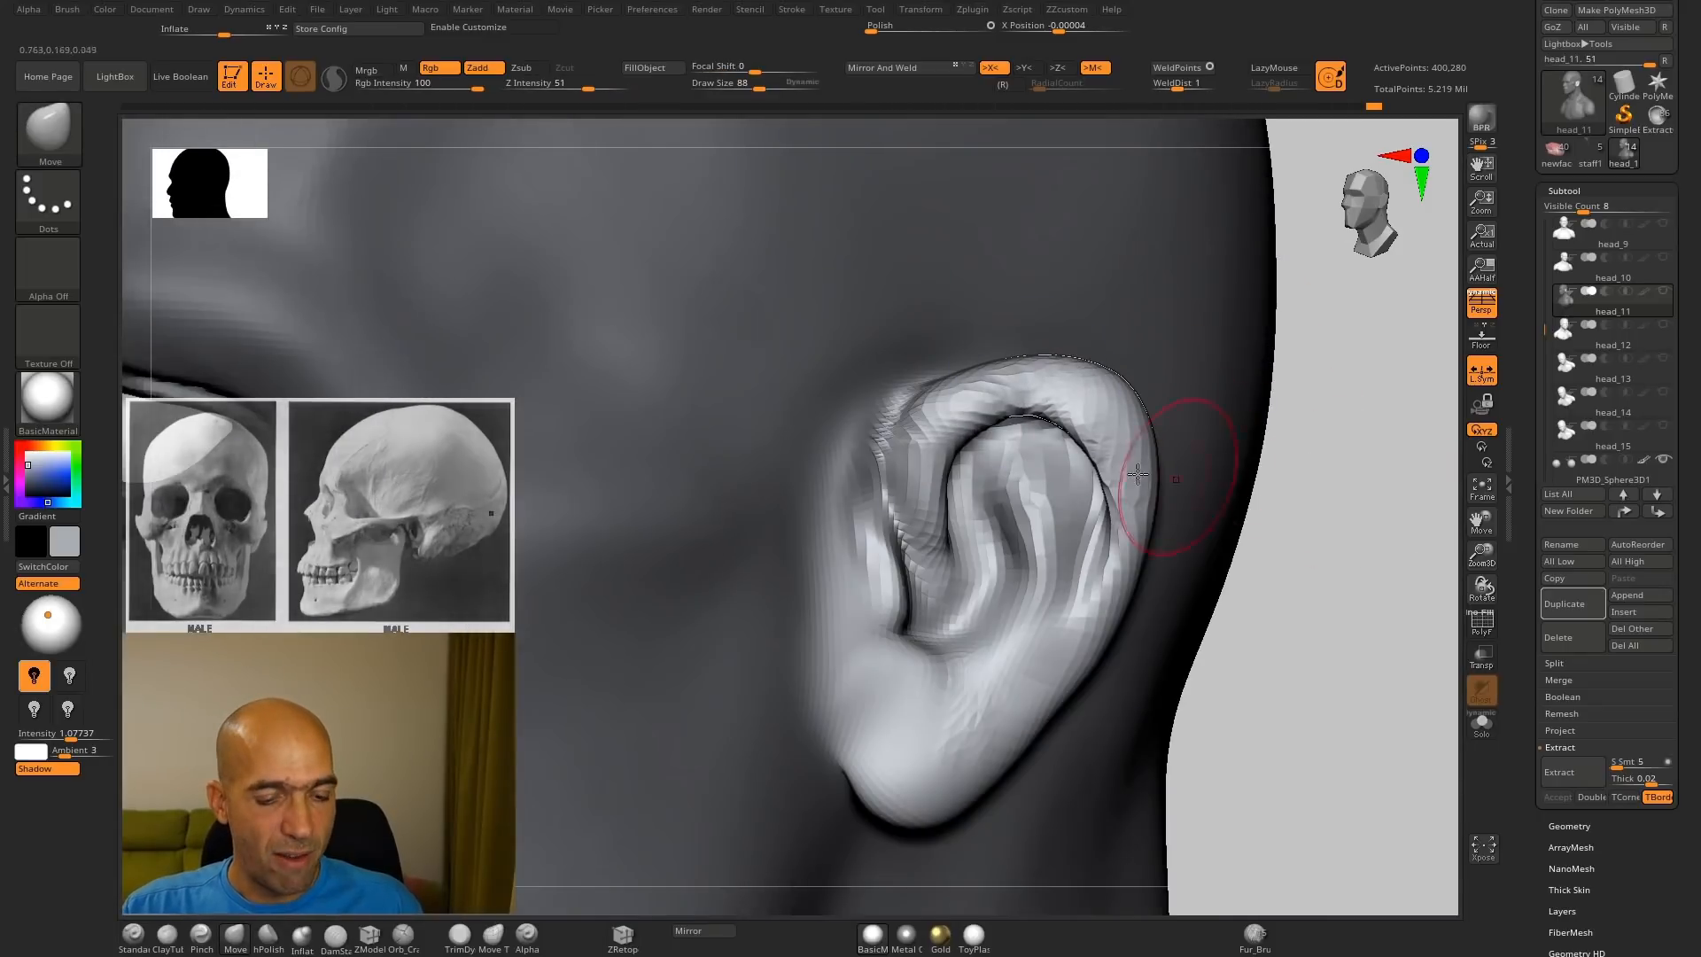
alt+drag(1344, 500, 1076, 523)
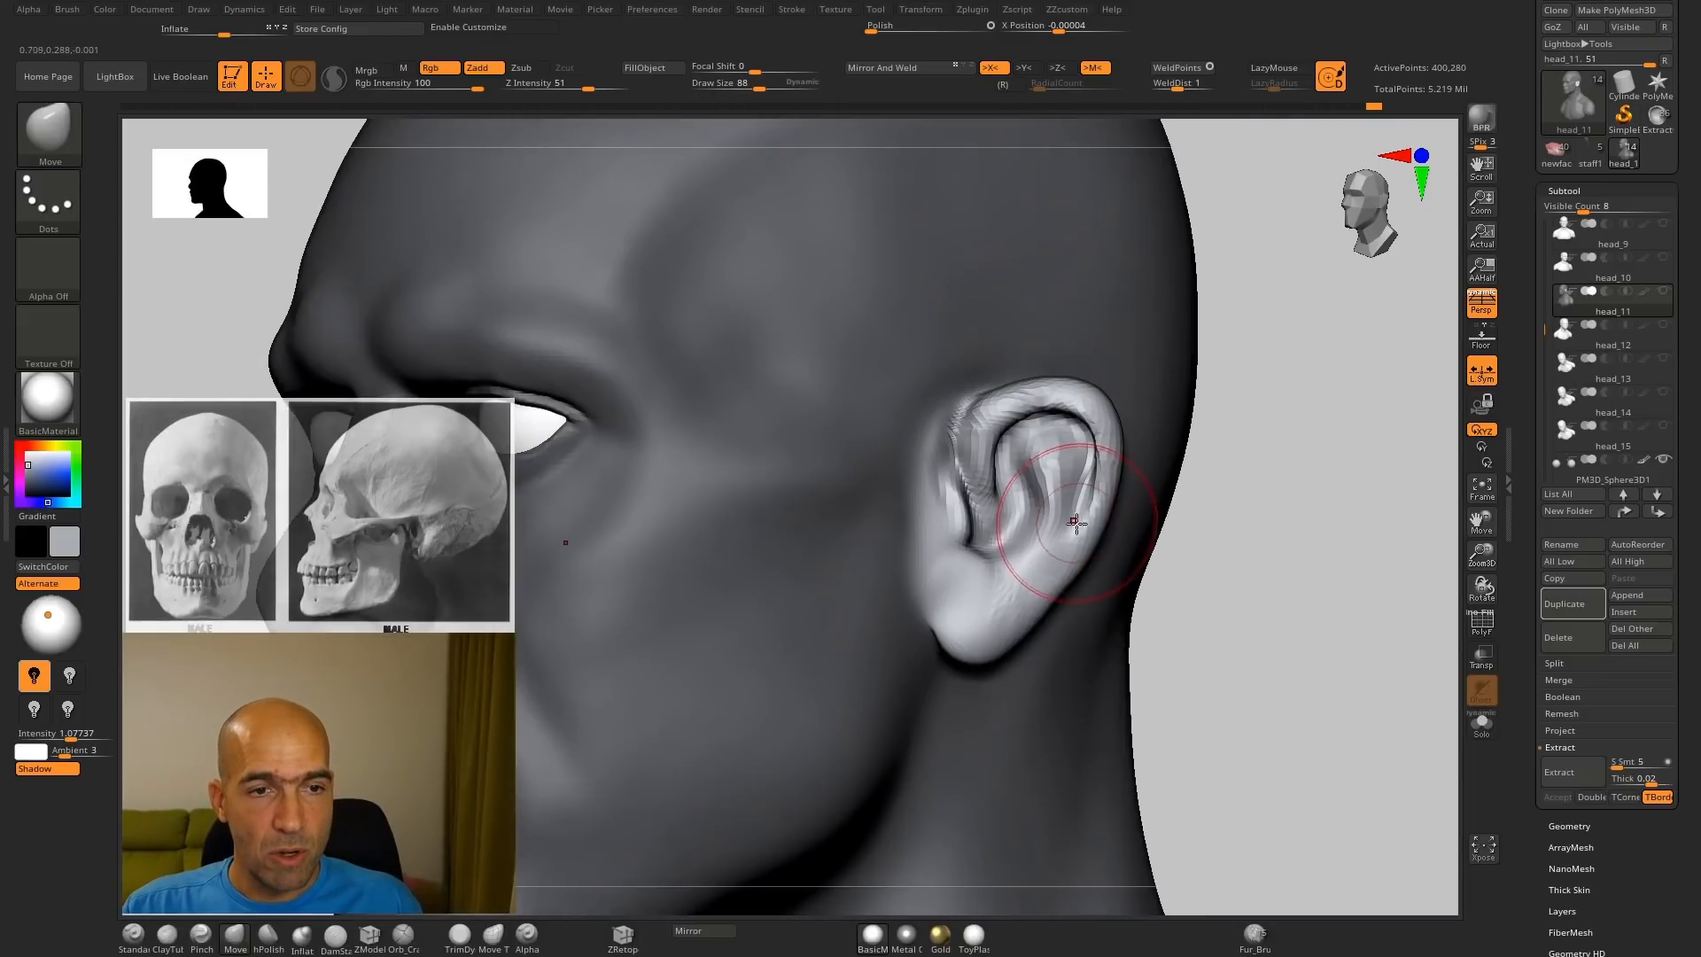
mouse_move(1209, 574)
mouse_down()
mouse_move(1242, 573)
mouse_move(1215, 604)
mouse_move(1125, 567)
mouse_up()
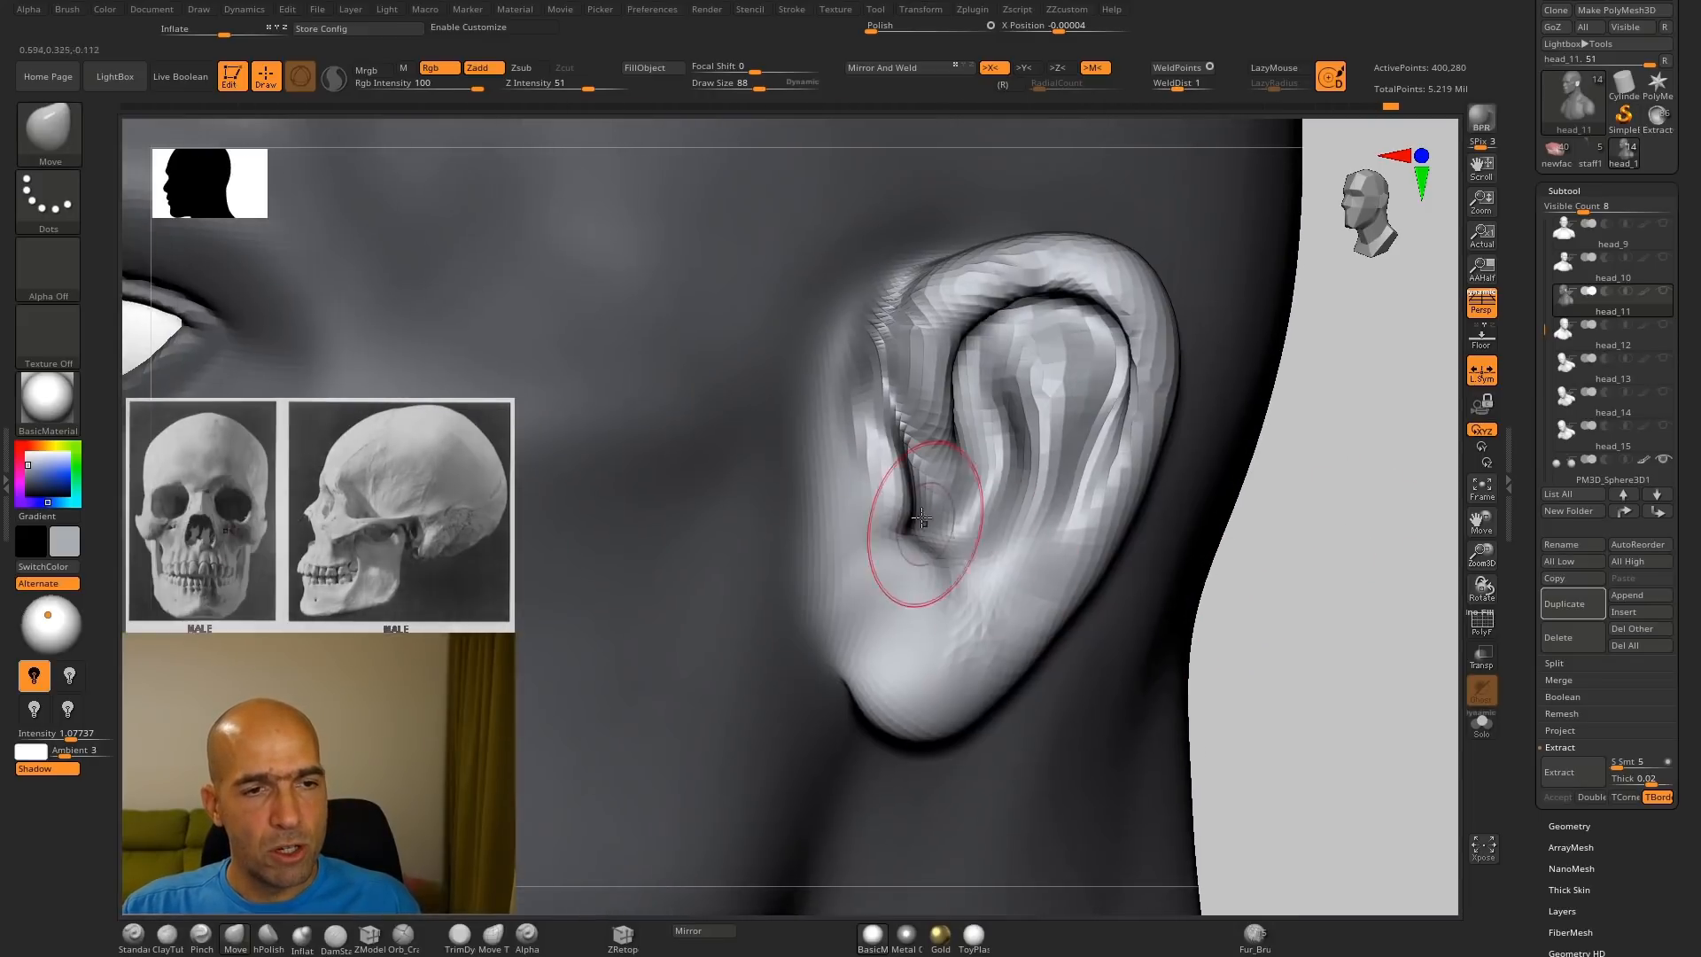
mouse_move(919, 522)
mouse_down()
mouse_move(932, 484)
mouse_move(931, 550)
mouse_up()
Step: Build up the upper part of the antihelix inside the ear with the Standard brush at draw size 88
key(b)
key(s)
key(t)
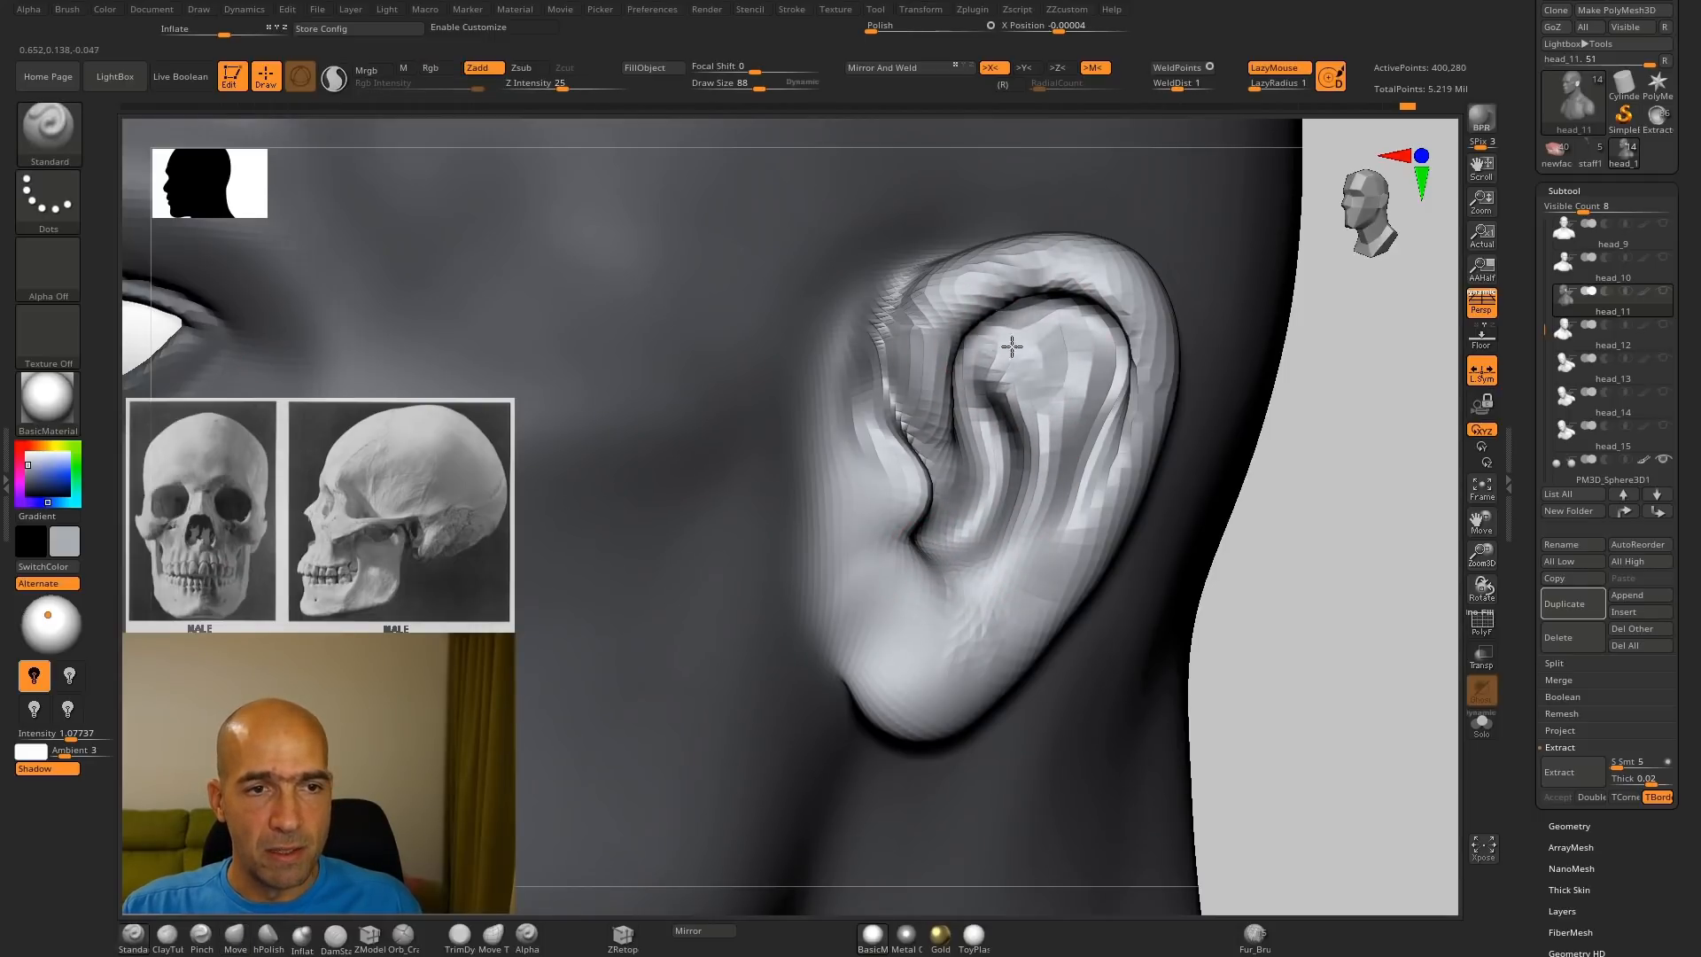
mouse_move(1346, 495)
mouse_down()
mouse_move(1208, 422)
mouse_move(1174, 451)
mouse_up()
Step: Adjust the back edge of the ear in front view with the Move brush at draw size 88
key(b)
key(m)
key(v)
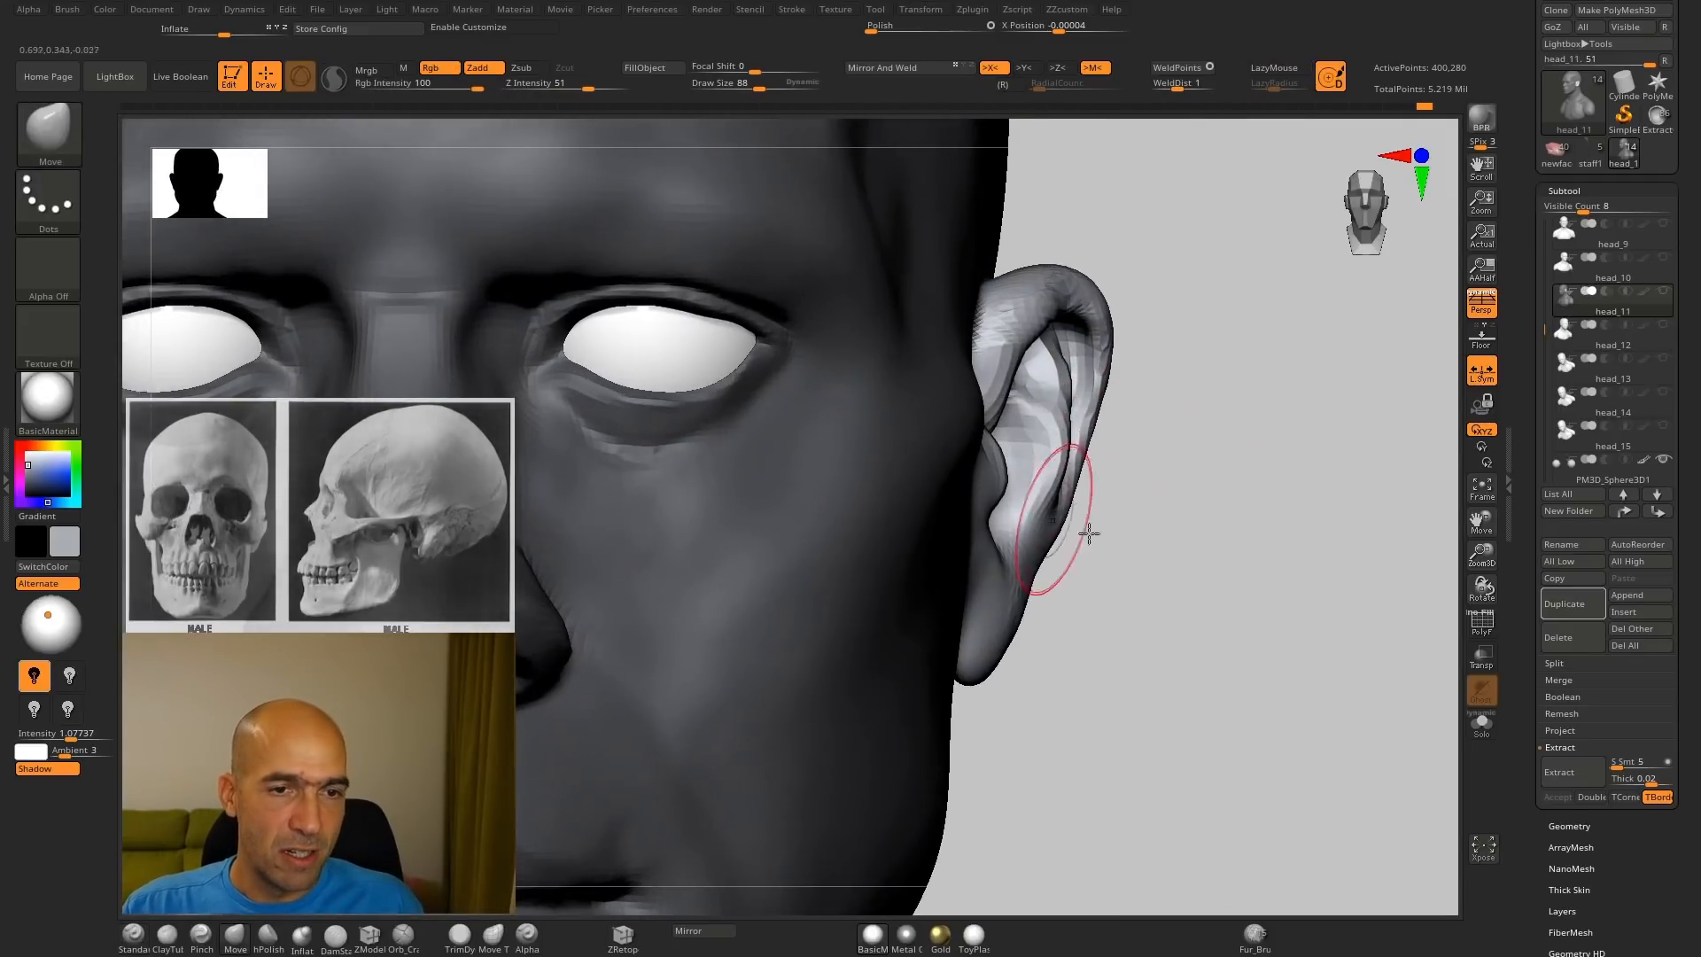
mouse_move(1089, 534)
alt+mouse_down()
mouse_move(1060, 545)
mouse_move(1083, 413)
mouse_move(1140, 372)
mouse_move(1204, 402)
mouse_move(1208, 494)
mouse_move(1226, 462)
mouse_move(1178, 452)
mouse_move(1192, 474)
mouse_move(1138, 539)
mouse_move(1200, 520)
mouse_move(1200, 543)
mouse_move(1173, 540)
mouse_move(1261, 425)
mouse_move(1240, 531)
alt+mouse_up()
Step: Clear the mask and work over the cheeks with the ClayTubes brush at draw size 116, smoothing the surface
key(2)
mouse_move(723, 509)
shift+mouse_down()
mouse_move(712, 487)
mouse_move(736, 496)
shift+mouse_up()
mouse_move(1306, 562)
alt+mouse_down()
mouse_move(1236, 488)
mouse_move(1227, 523)
mouse_move(1253, 521)
mouse_move(1208, 513)
mouse_move(1231, 505)
mouse_move(1261, 401)
alt+mouse_up()
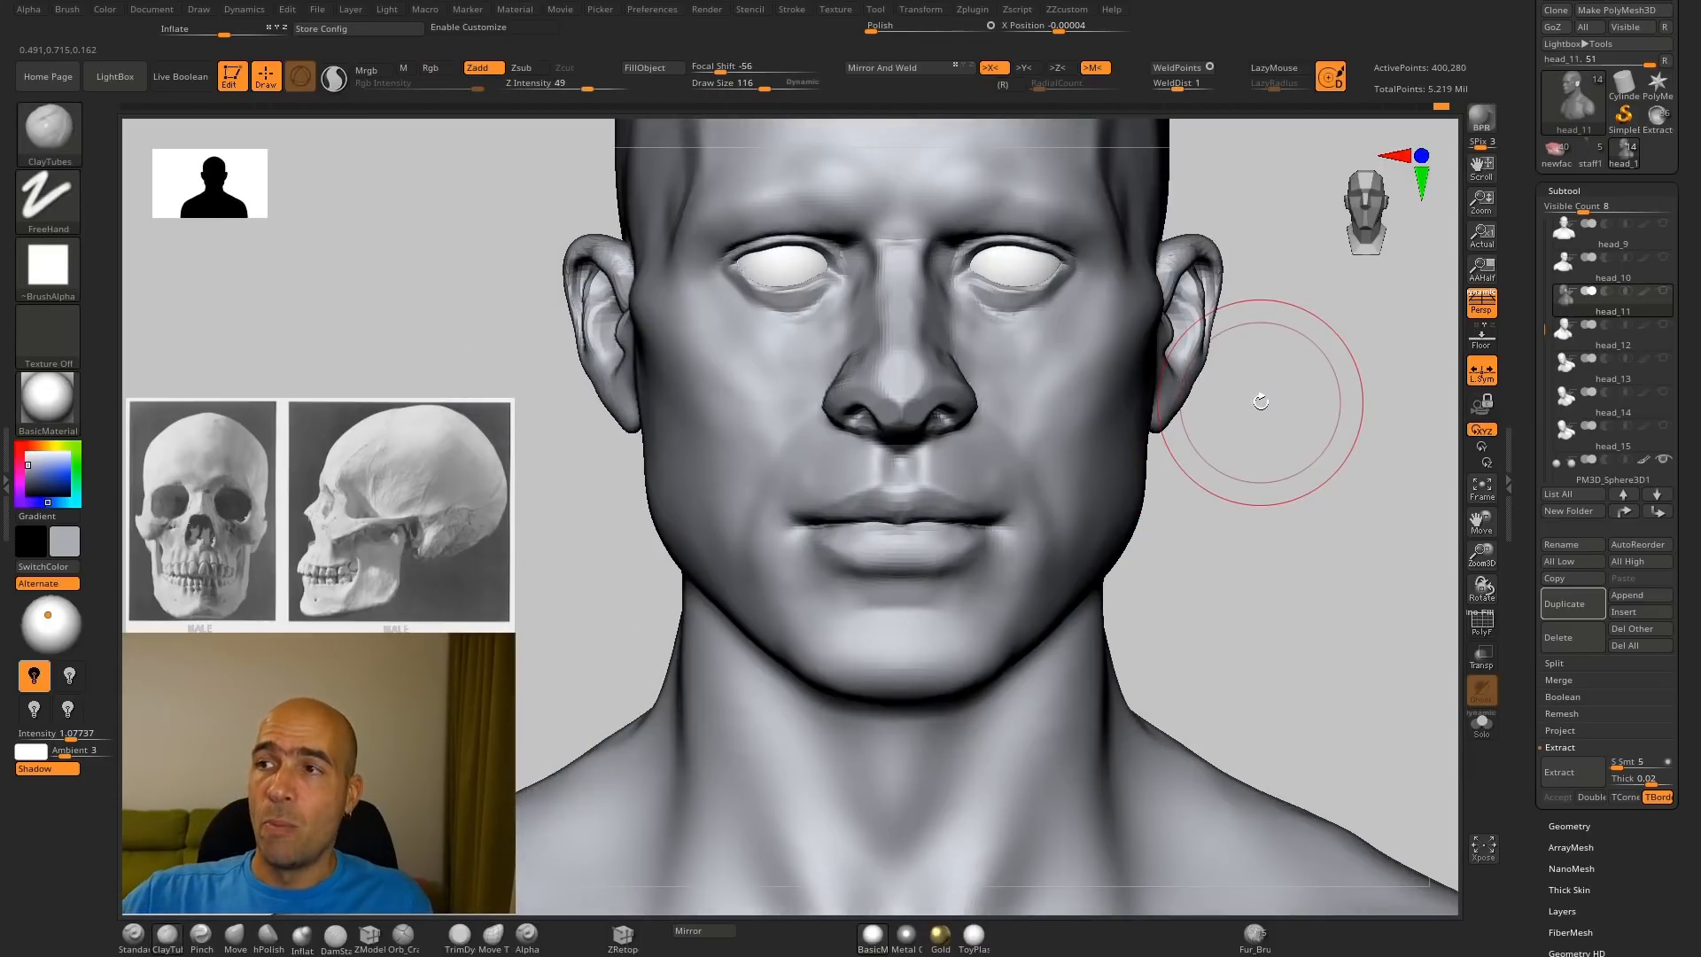
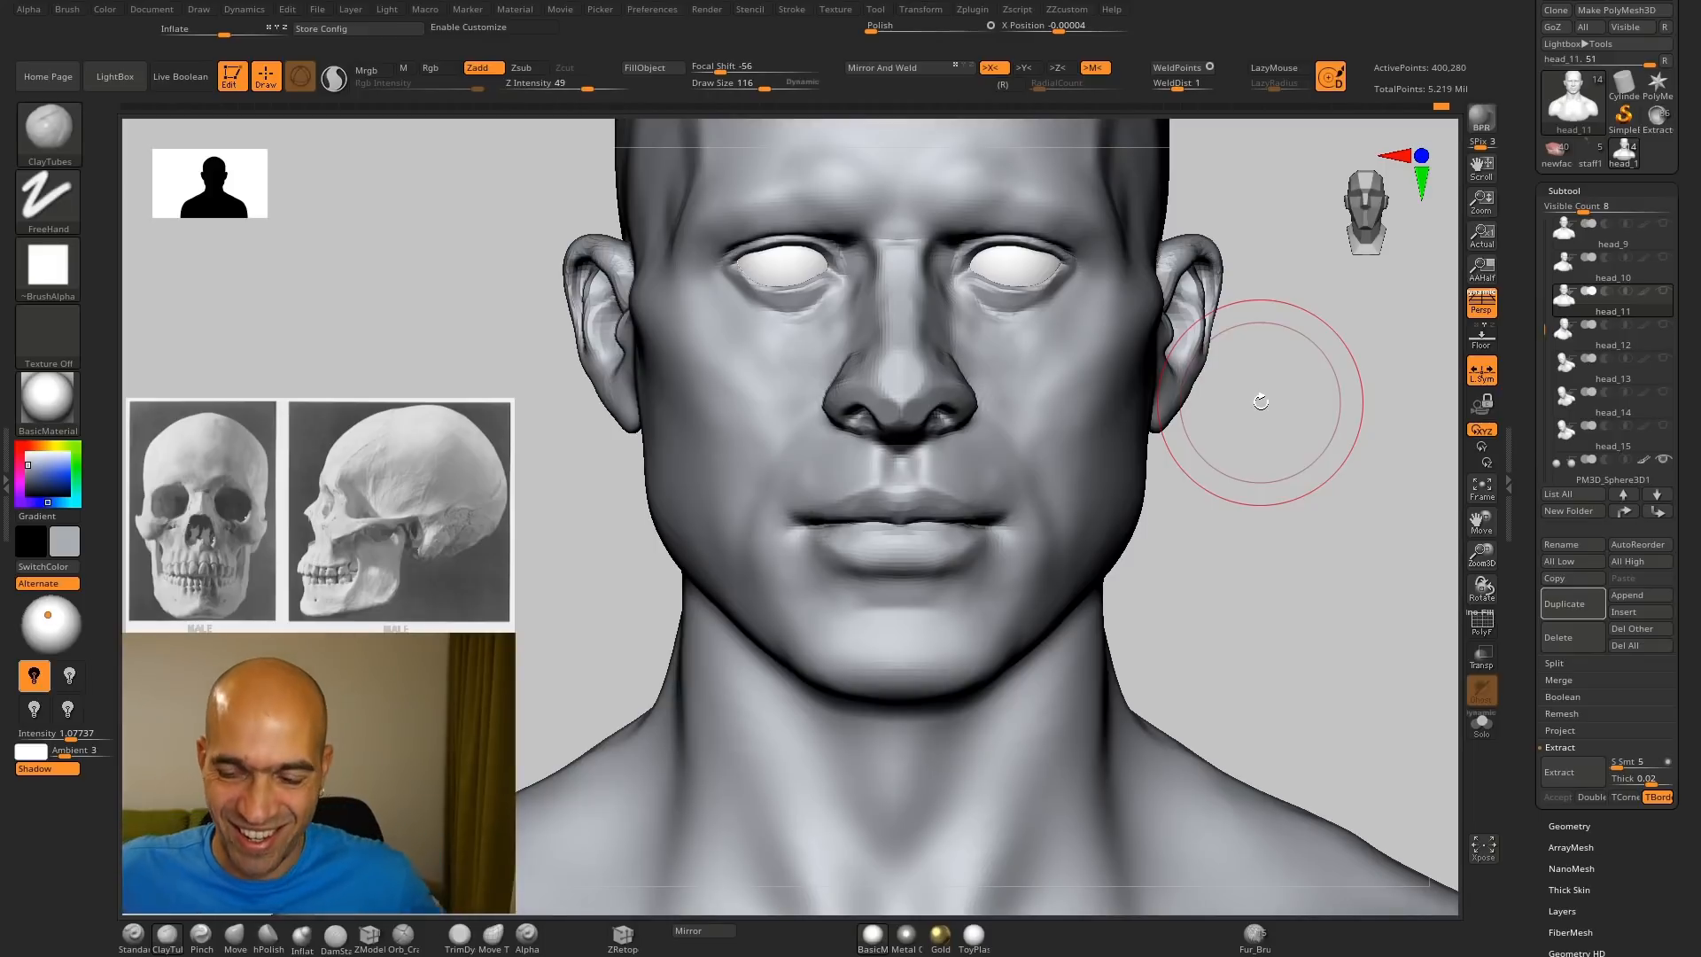
mouse_move(1236, 615)
mouse_down()
mouse_move(1261, 636)
mouse_move(1240, 638)
mouse_move(1268, 645)
mouse_move(1207, 601)
mouse_up()
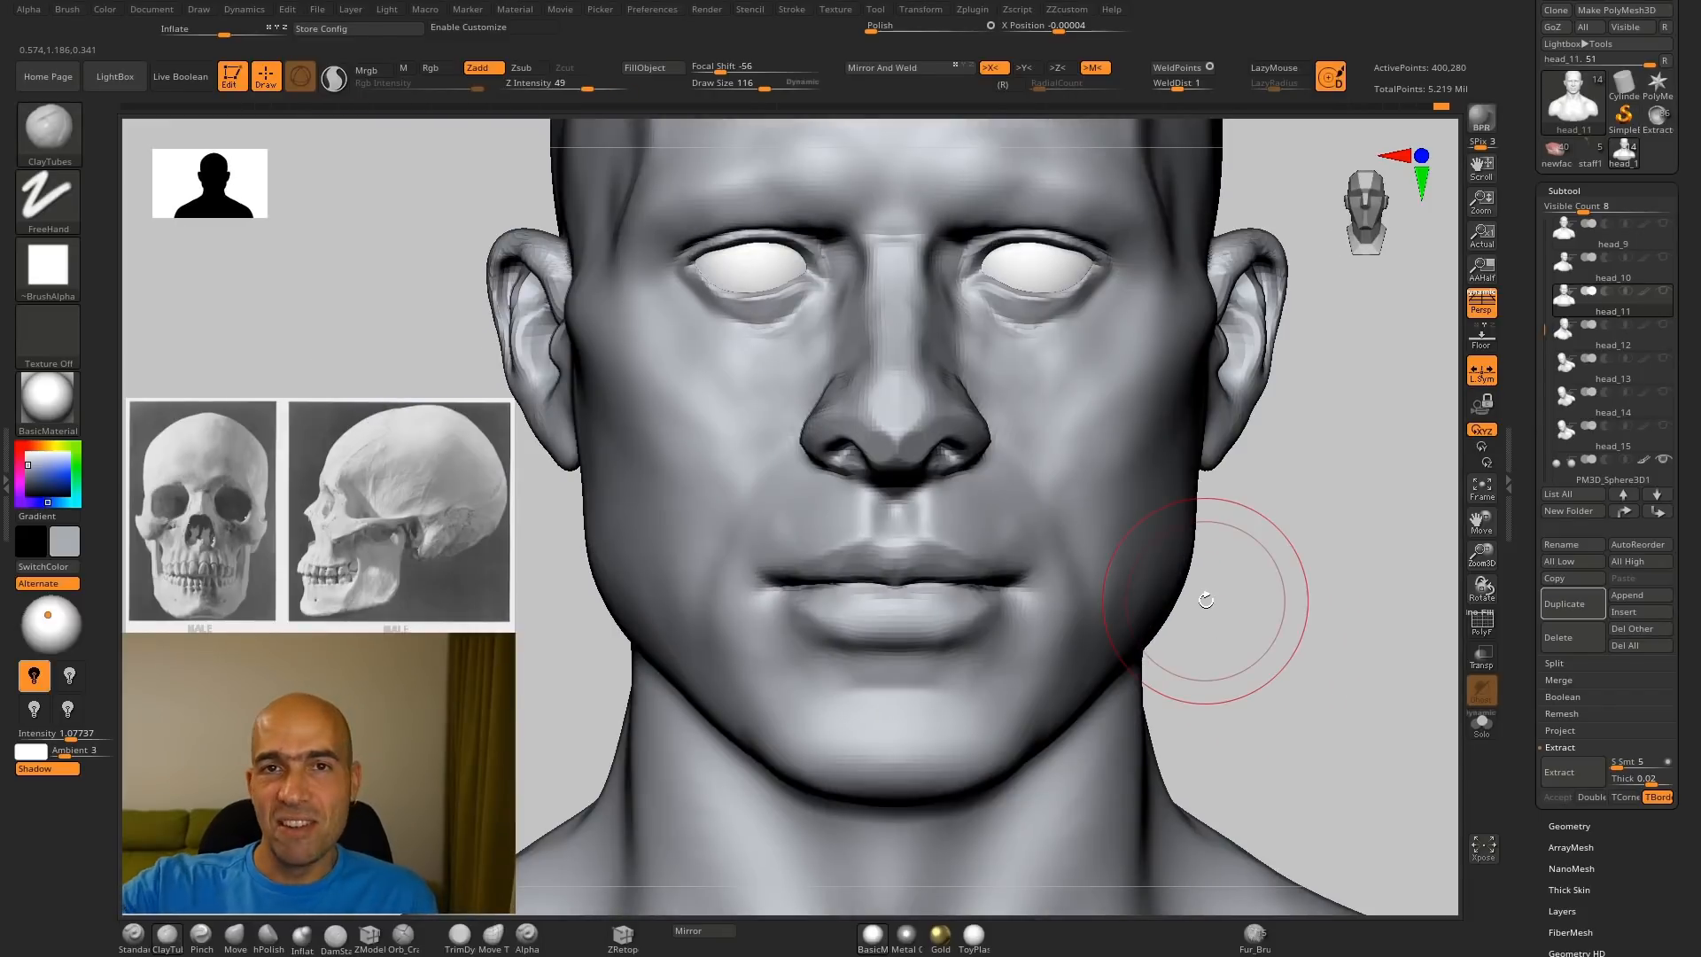
Step: Adjust the side of the skull above the ears with the Move brush at draw size 76
mouse_move(1272, 655)
alt+mouse_down()
mouse_move(1261, 638)
mouse_move(1284, 699)
mouse_move(1303, 680)
alt+mouse_up()
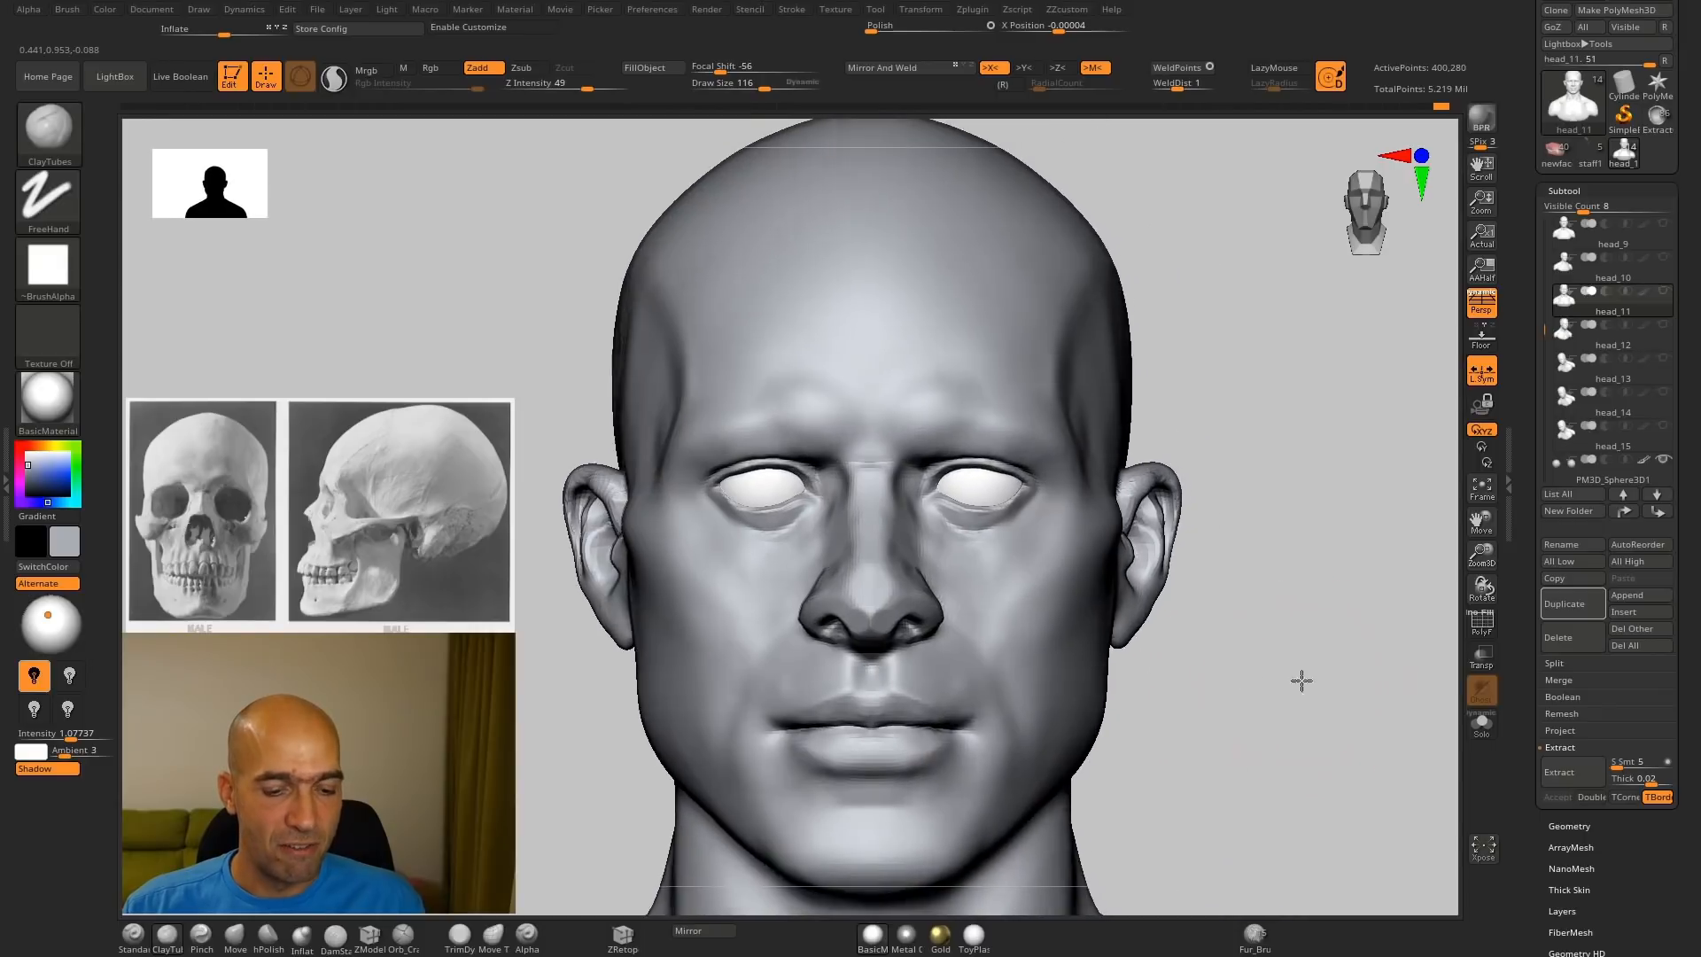
key(b)
key(m)
key(v)
key(bracketleft)
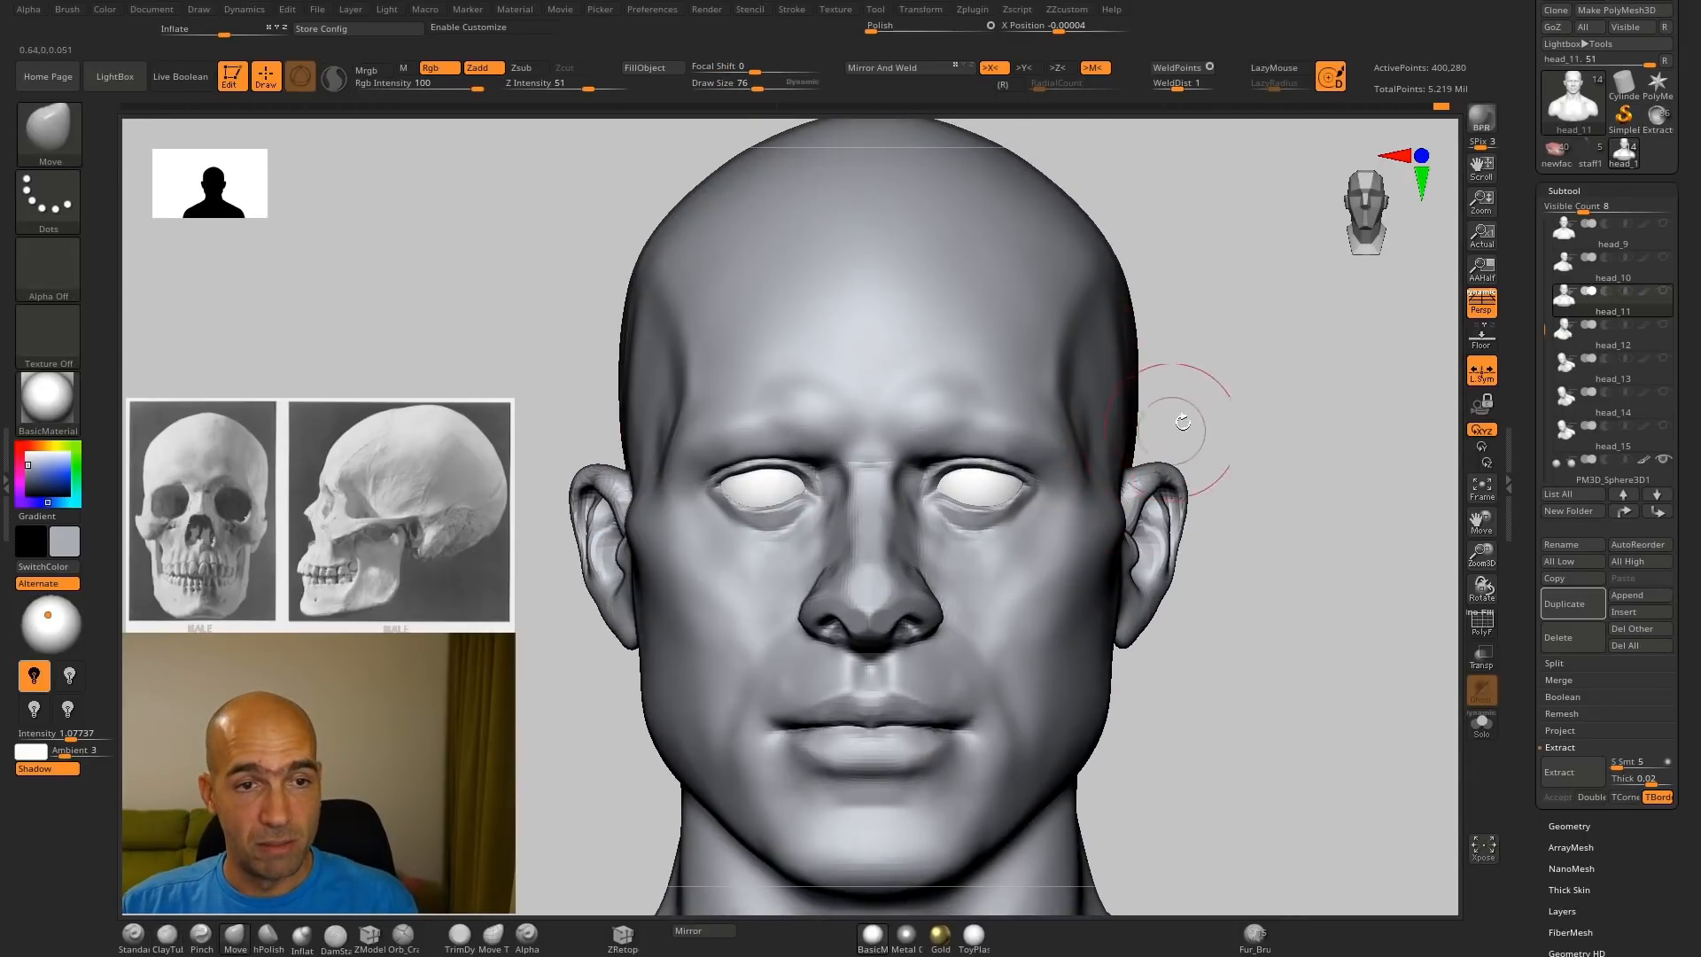
drag(1183, 421, 1097, 372)
drag(1264, 356, 1225, 362)
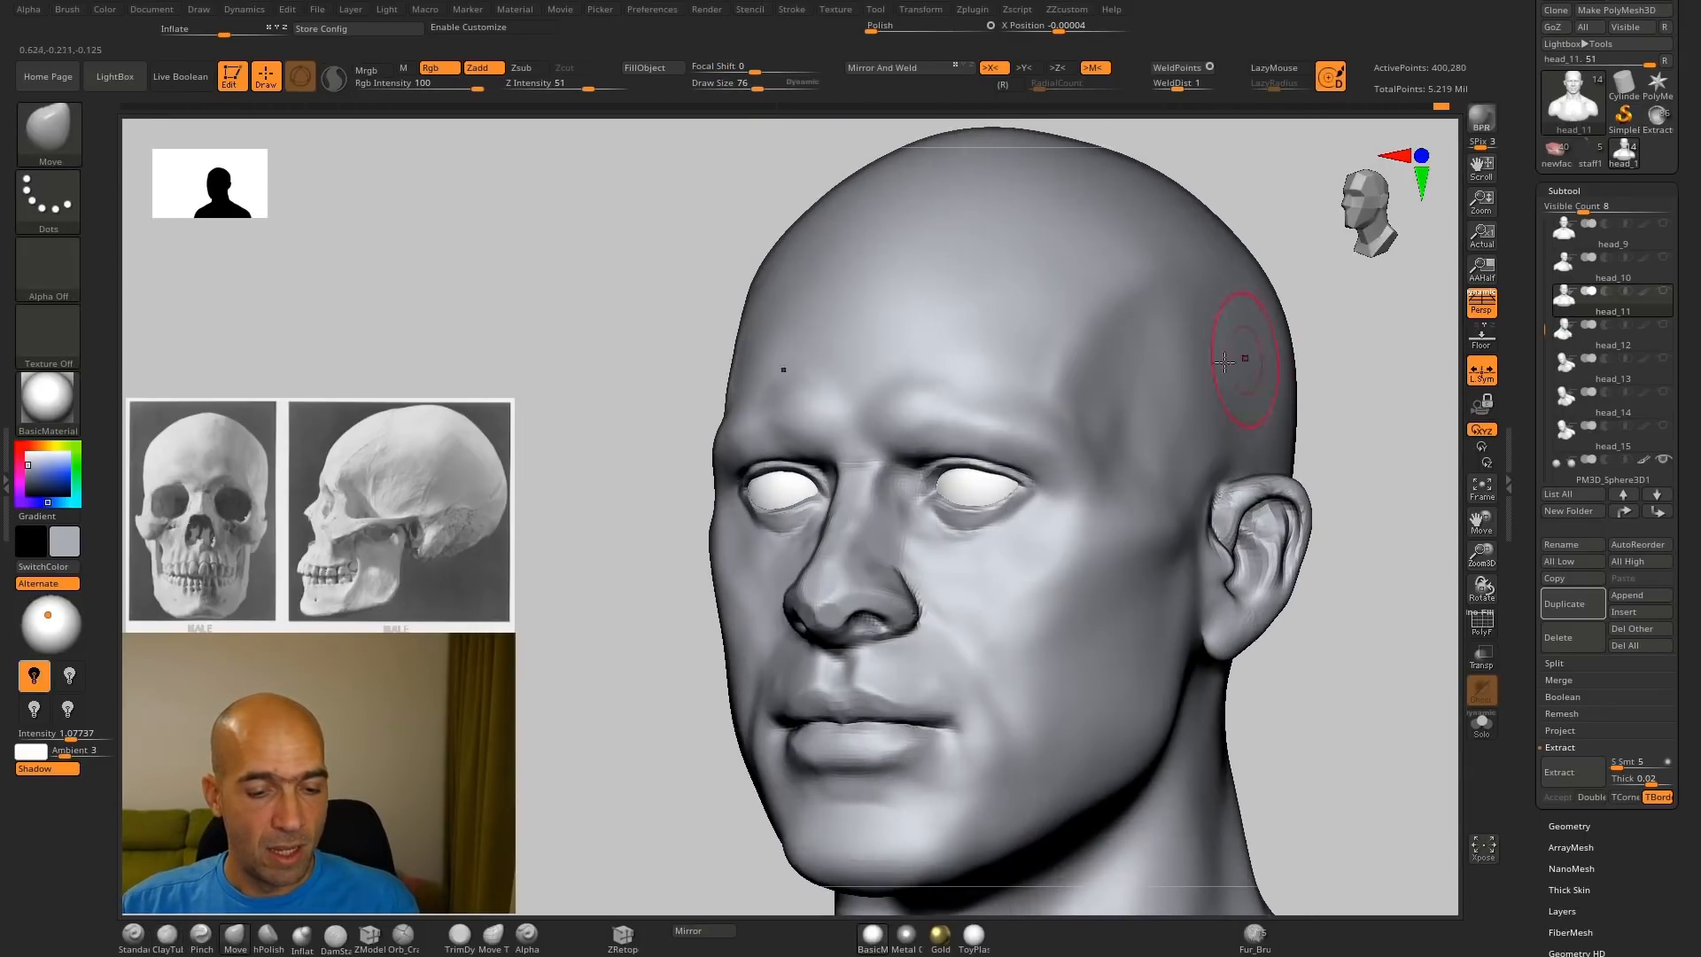
Step: Flatten the temple and side plane of the skull with the hPolish brush at draw size 76, comparing before and after
key(b)
key(h)
key(p)
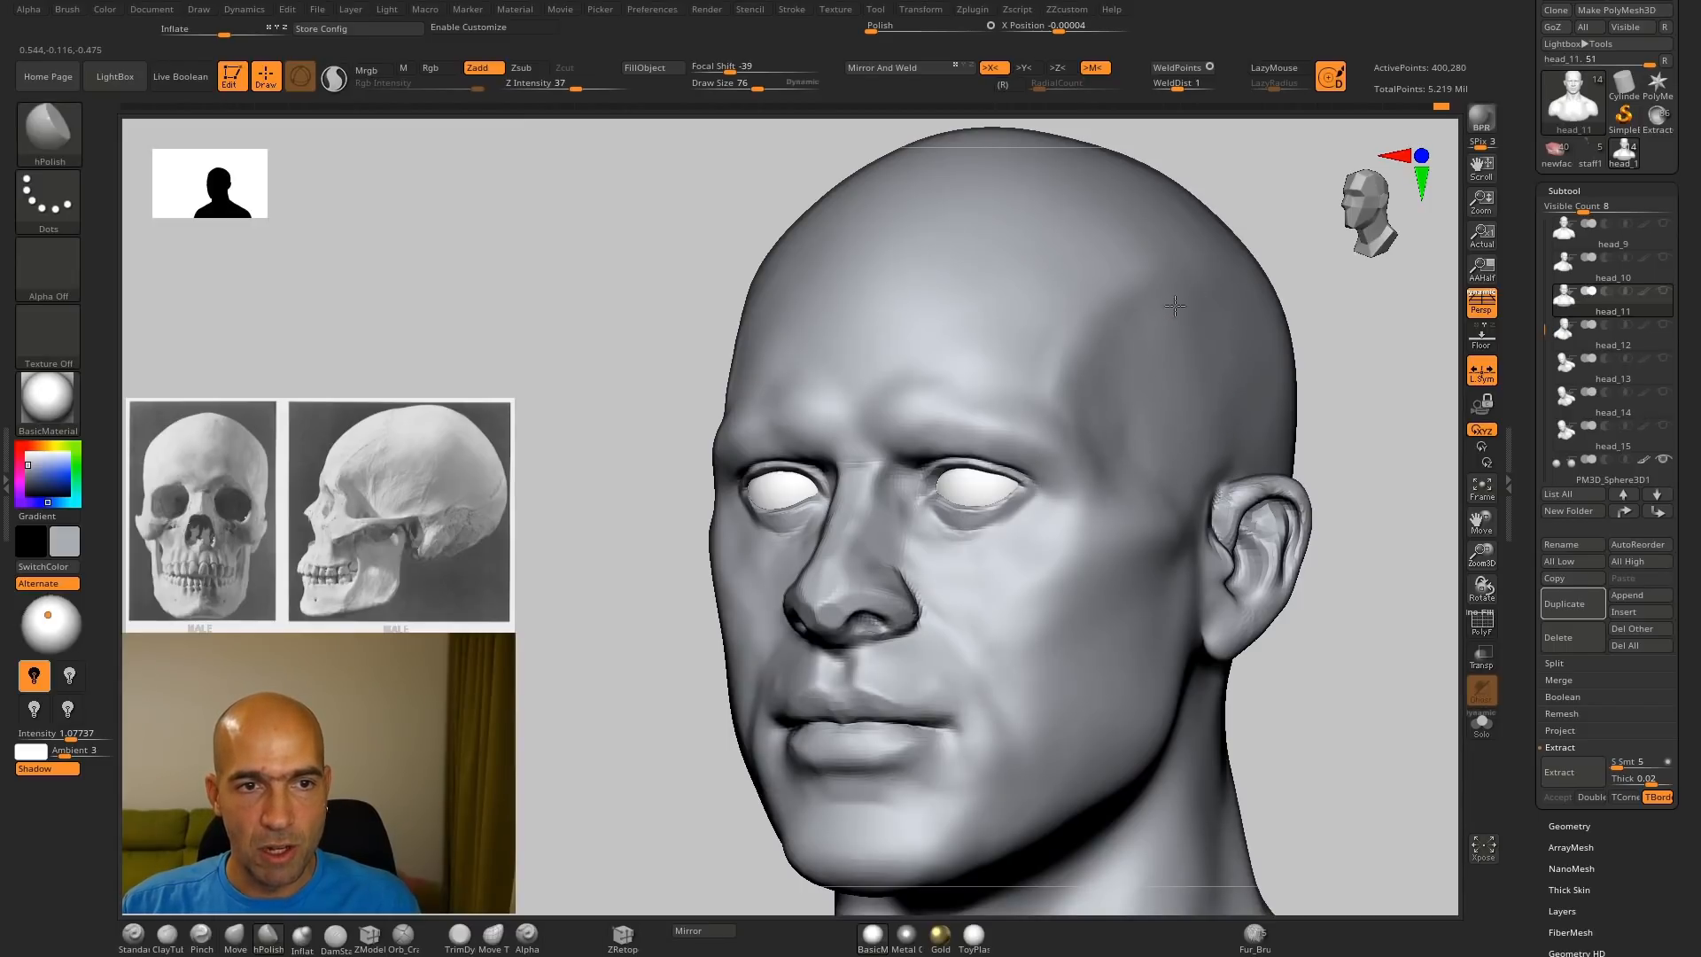
key(ctrl+z)
key(ctrl+shift+z)
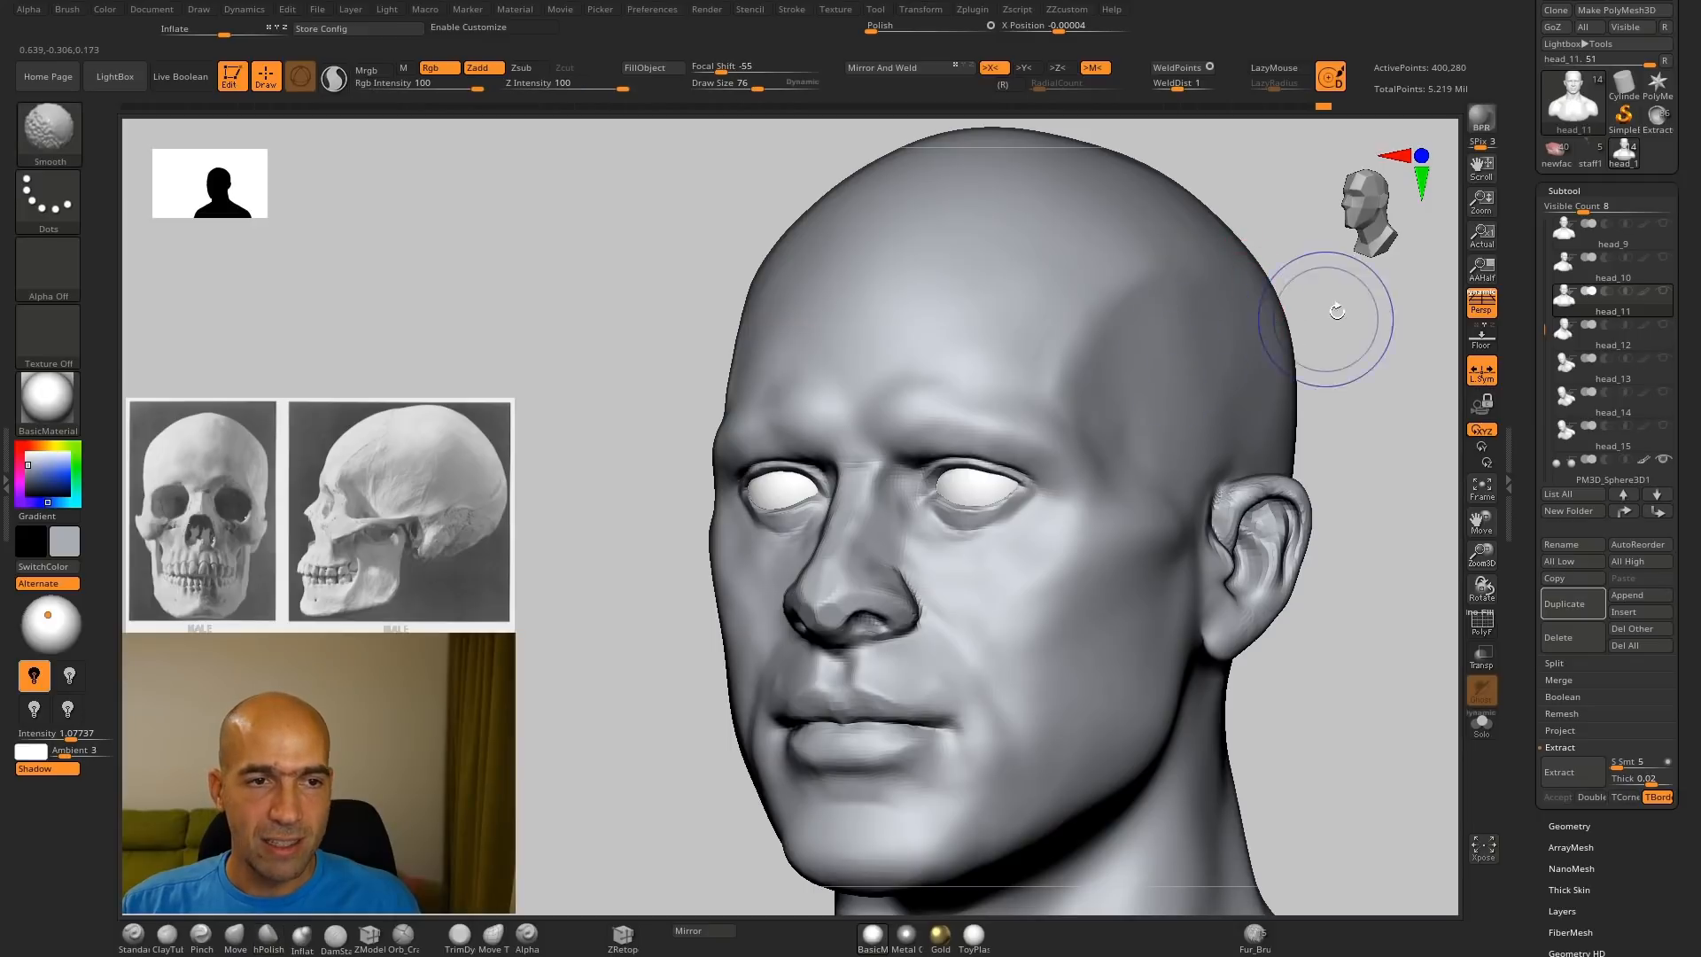
Step: Define the inner brow ridge above the eyes in front view with the DamStandard brush at draw size 76
mouse_move(1335, 316)
shift+mouse_down()
mouse_move(1275, 350)
mouse_move(1279, 366)
mouse_move(1195, 378)
shift+mouse_up()
key(b)
key(d)
key(s)
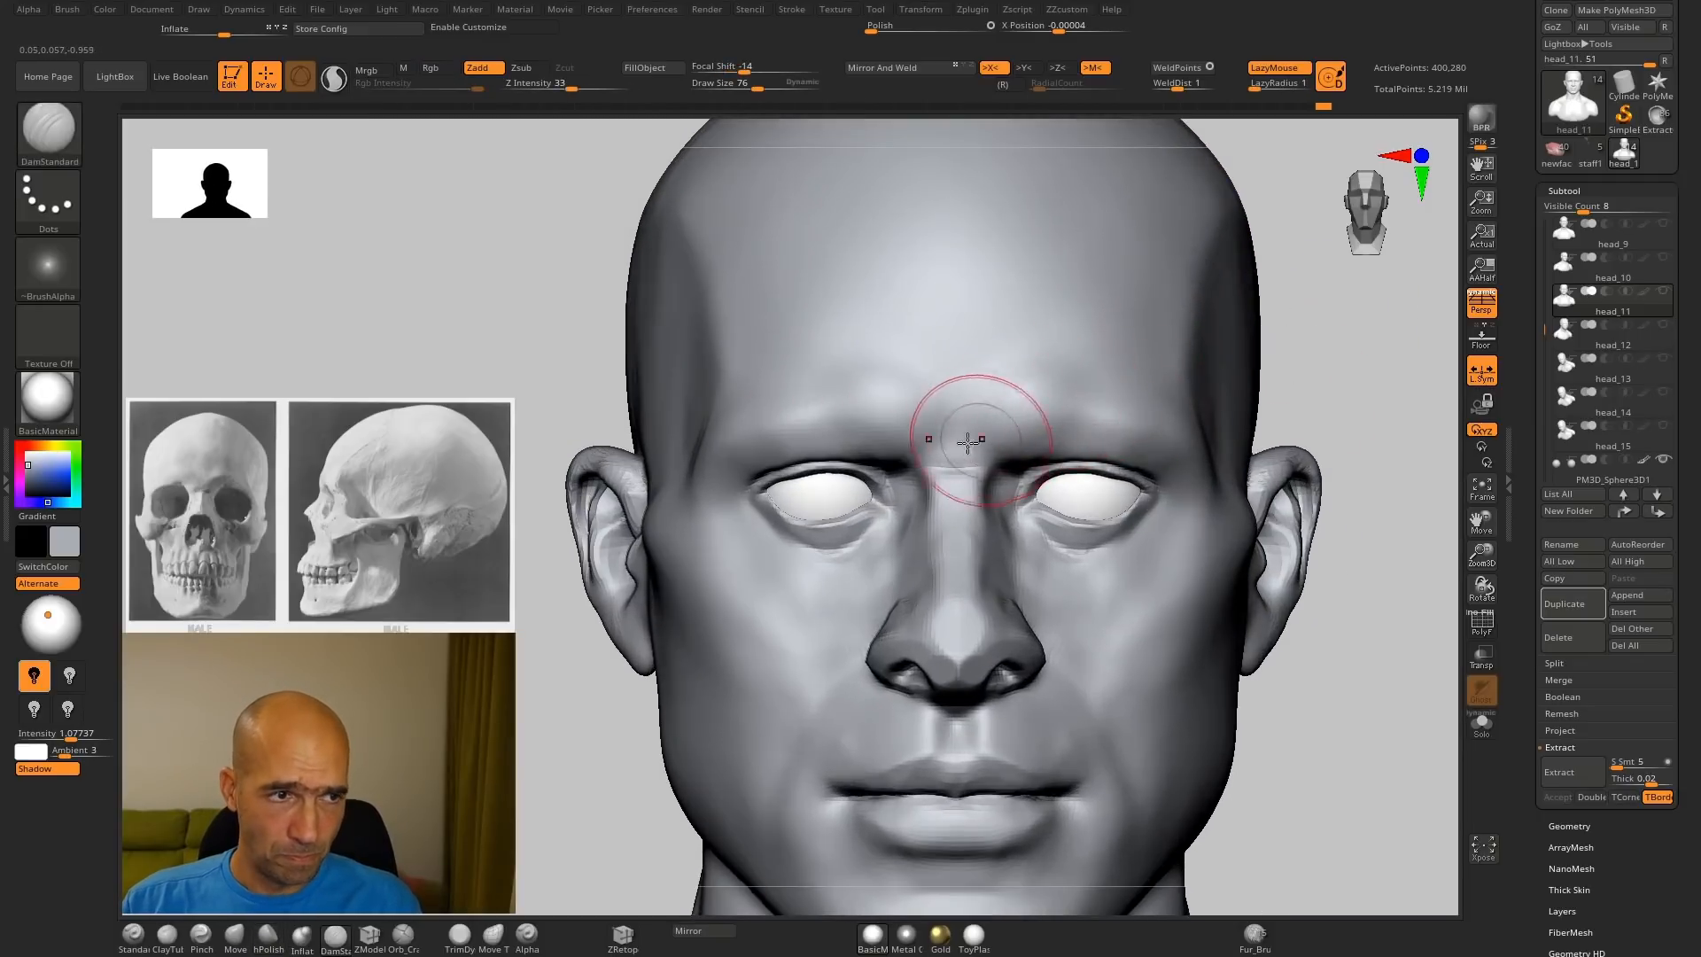
drag(999, 442, 1070, 403)
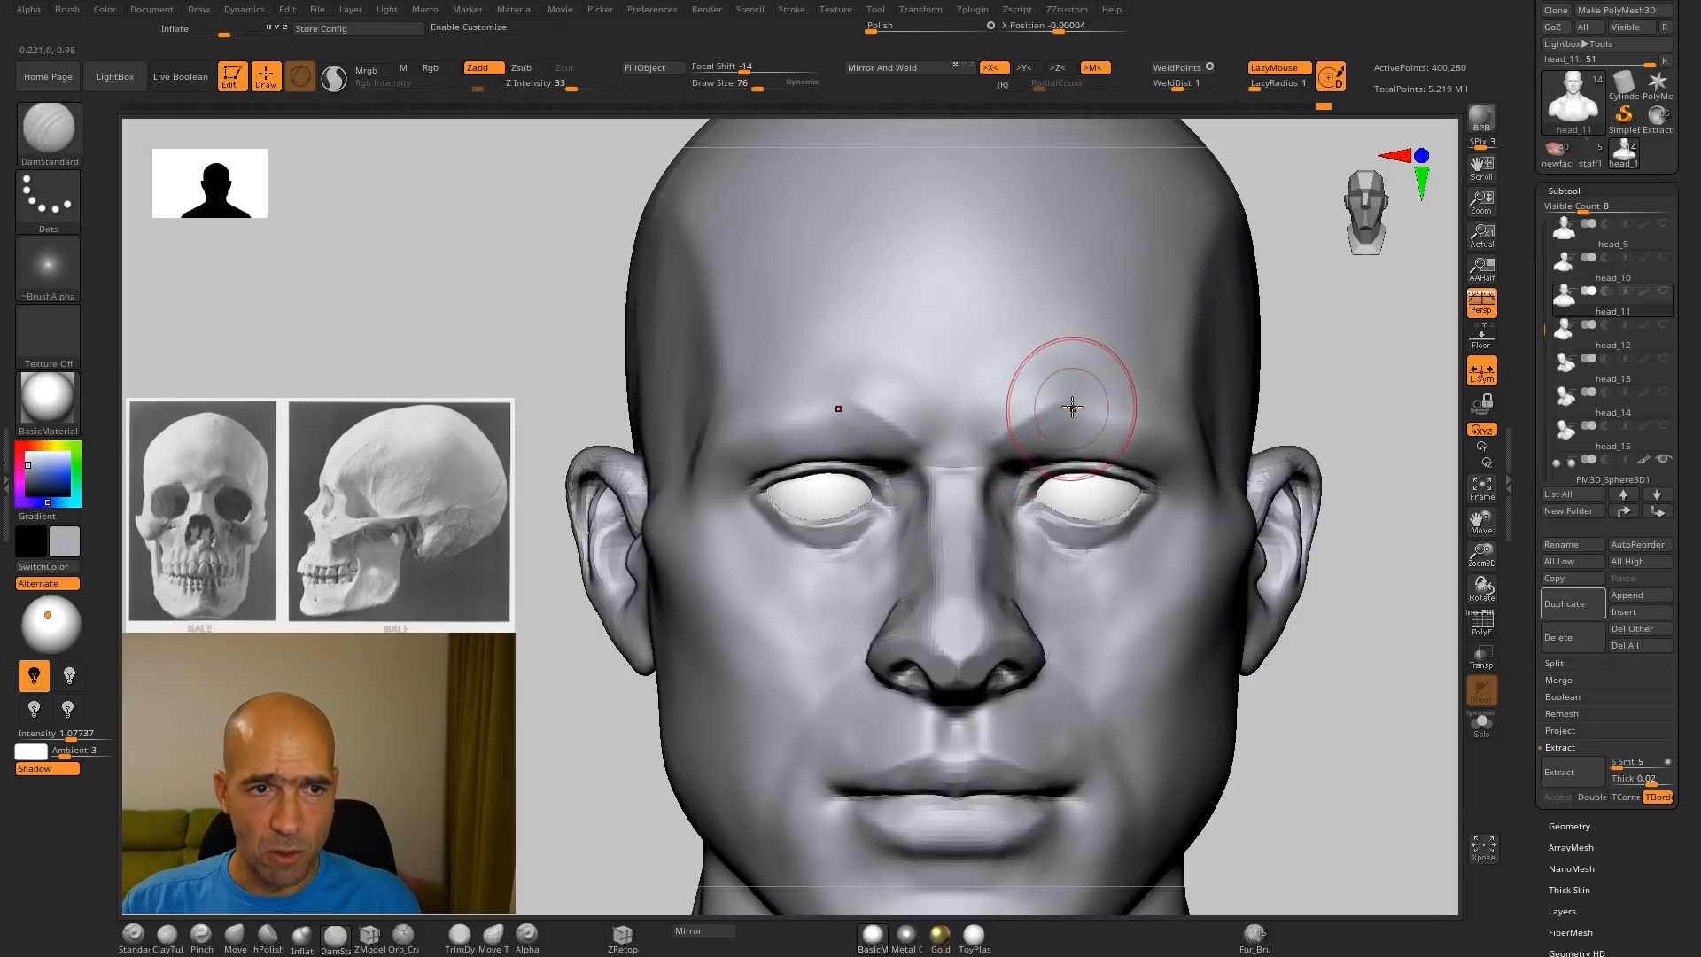
mouse_move(1274, 391)
alt+mouse_down()
mouse_move(1249, 373)
mouse_move(1201, 386)
alt+mouse_up()
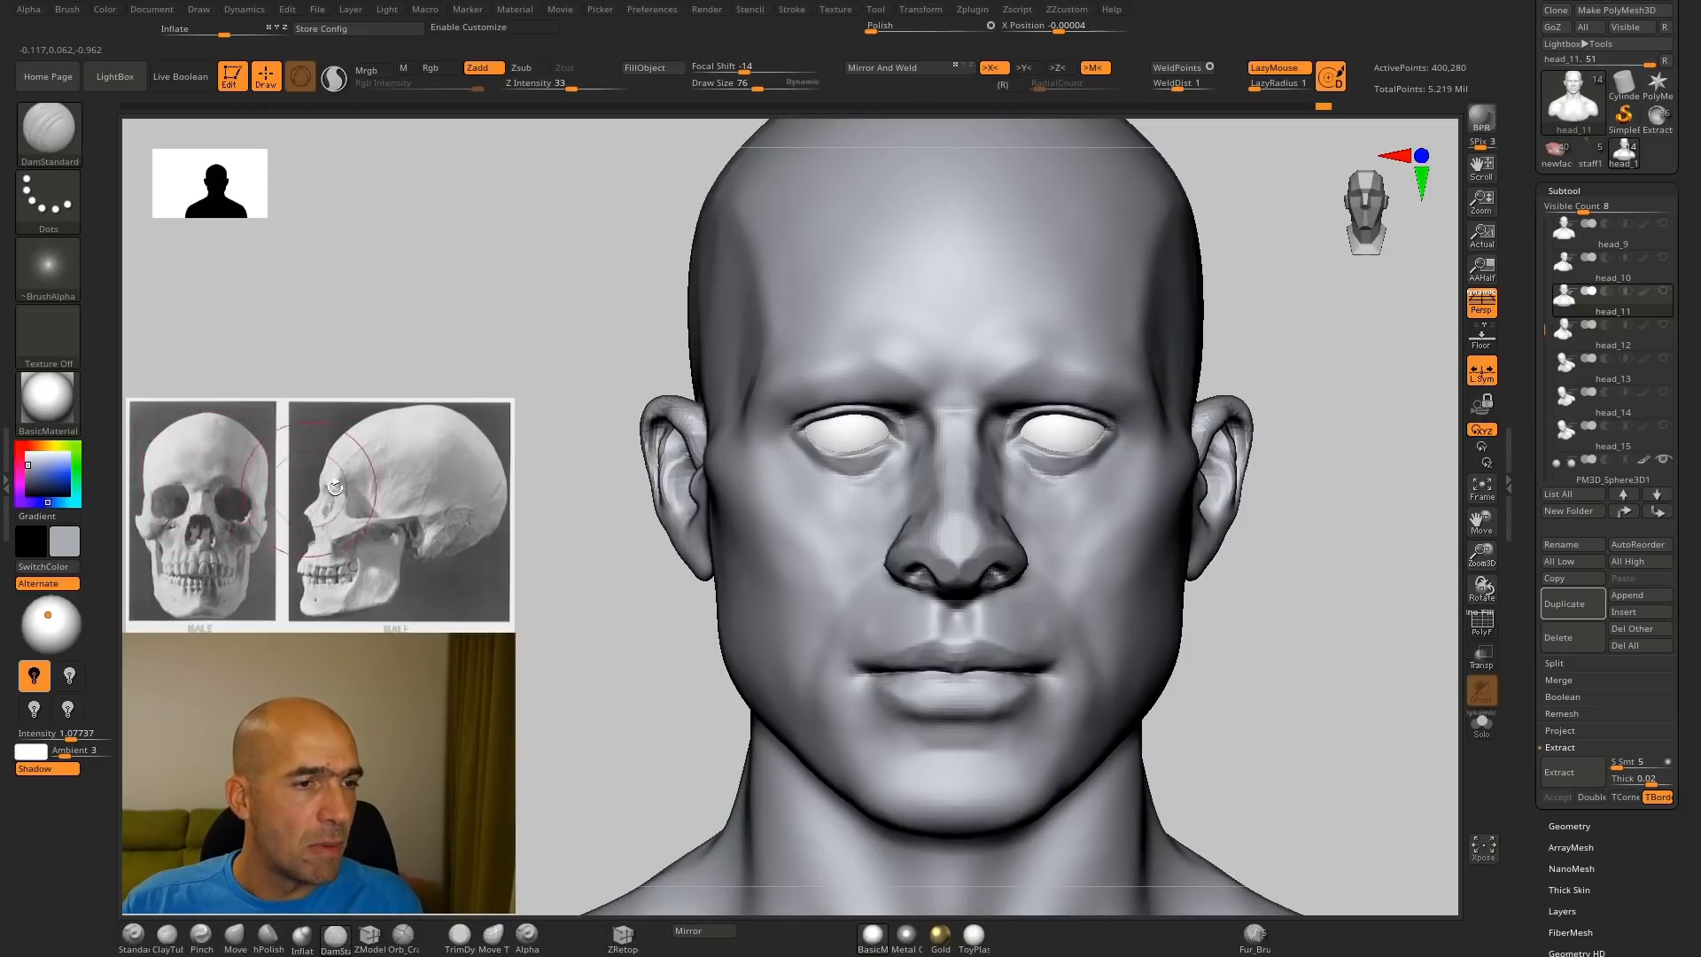
Step: Adjust the eyelid area in profile with the Move brush at draw size 84
drag(1304, 487, 1254, 489)
mouse_move(948, 500)
mouse_down()
mouse_move(866, 531)
mouse_move(858, 509)
mouse_up()
key(b)
key(m)
key(v)
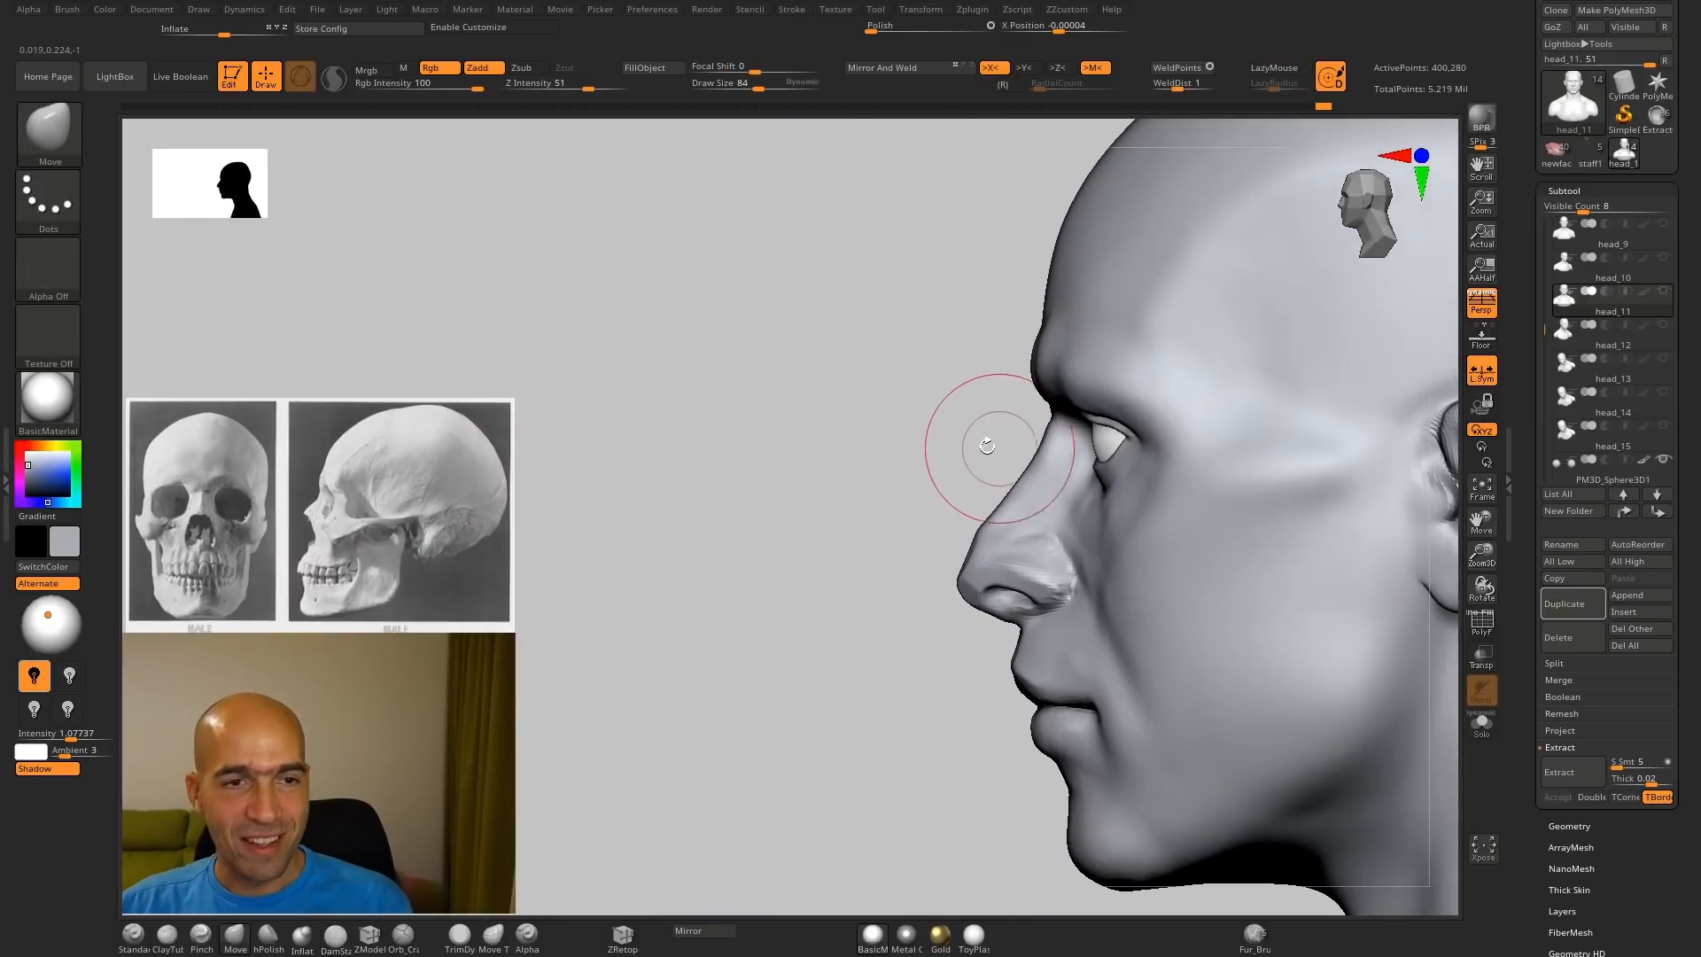
key(bracketright)
alt+drag(981, 340, 1018, 471)
drag(1170, 496, 1183, 512)
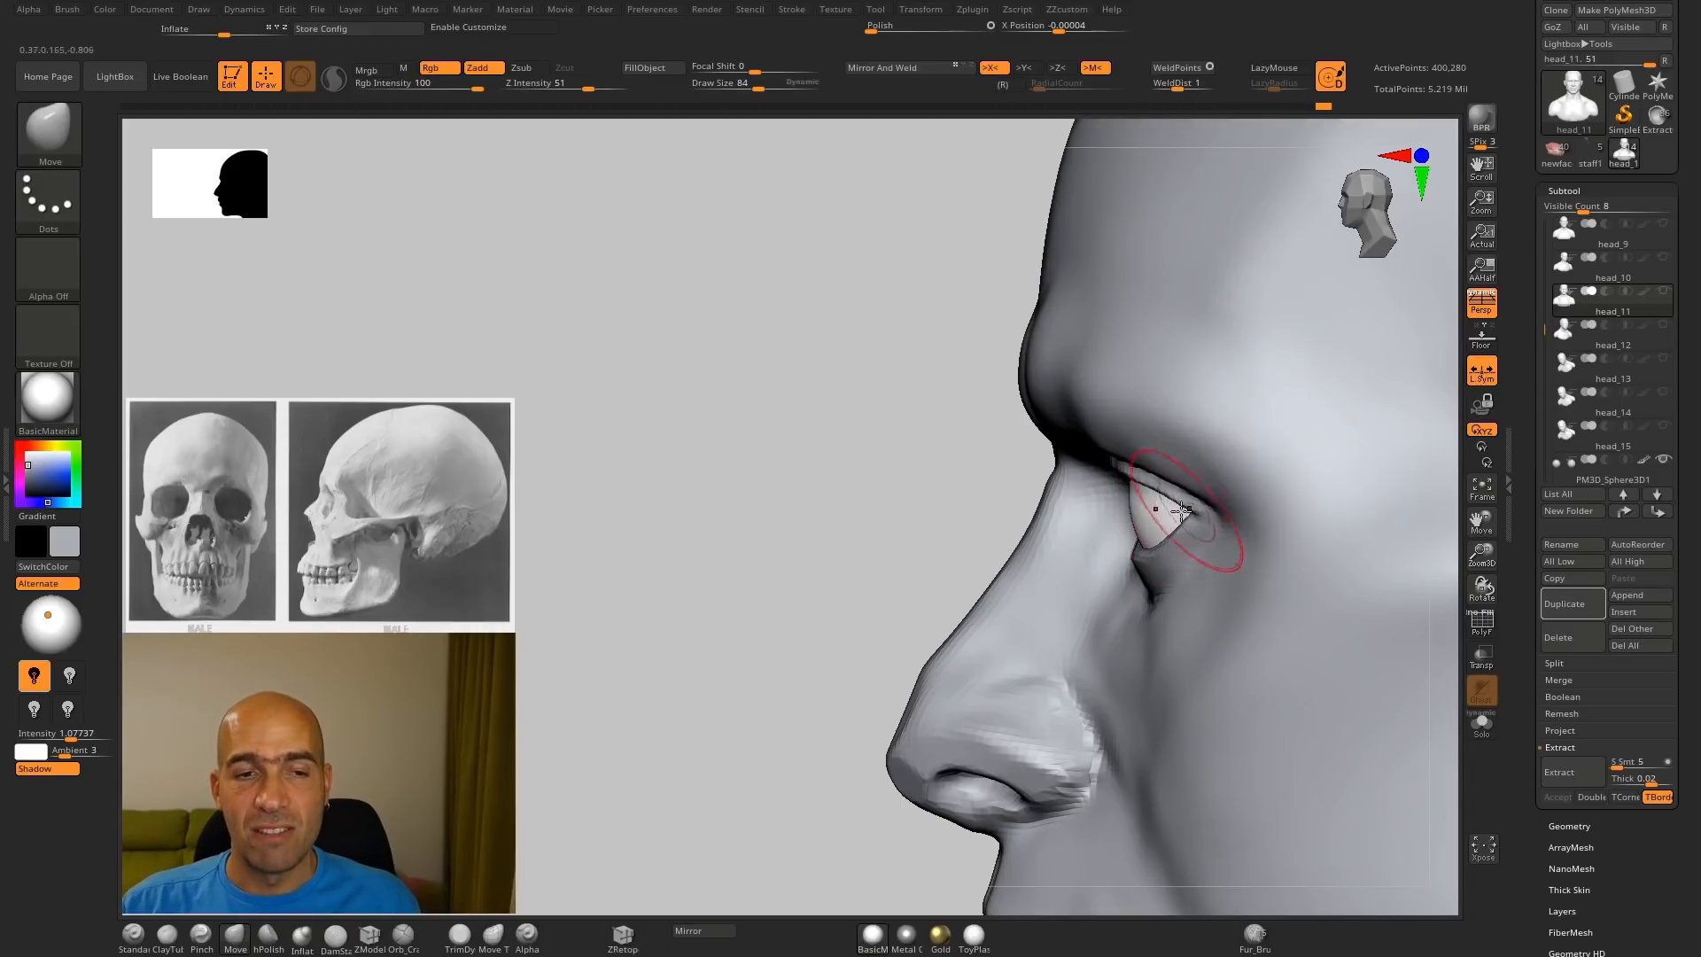
mouse_move(854, 509)
mouse_down()
mouse_move(811, 571)
mouse_move(832, 517)
mouse_up()
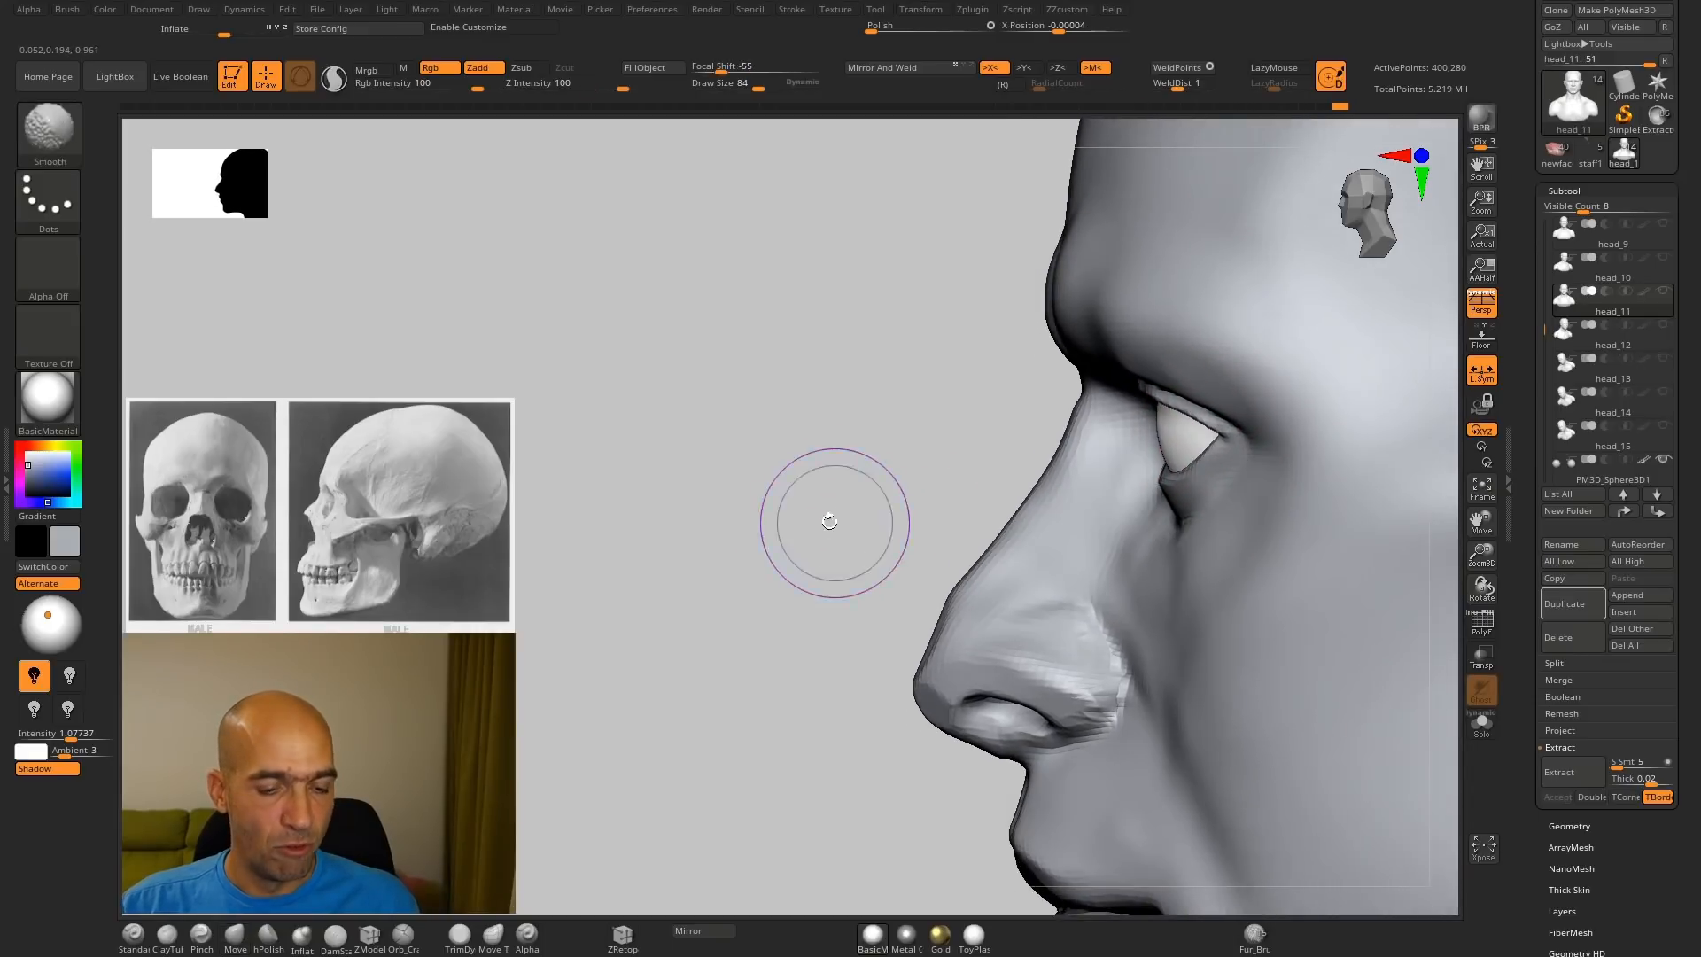
Step: Reshape the nose bridge, wings and tip in profile and front view with the Move brush at draw size 84
drag(986, 589, 928, 635)
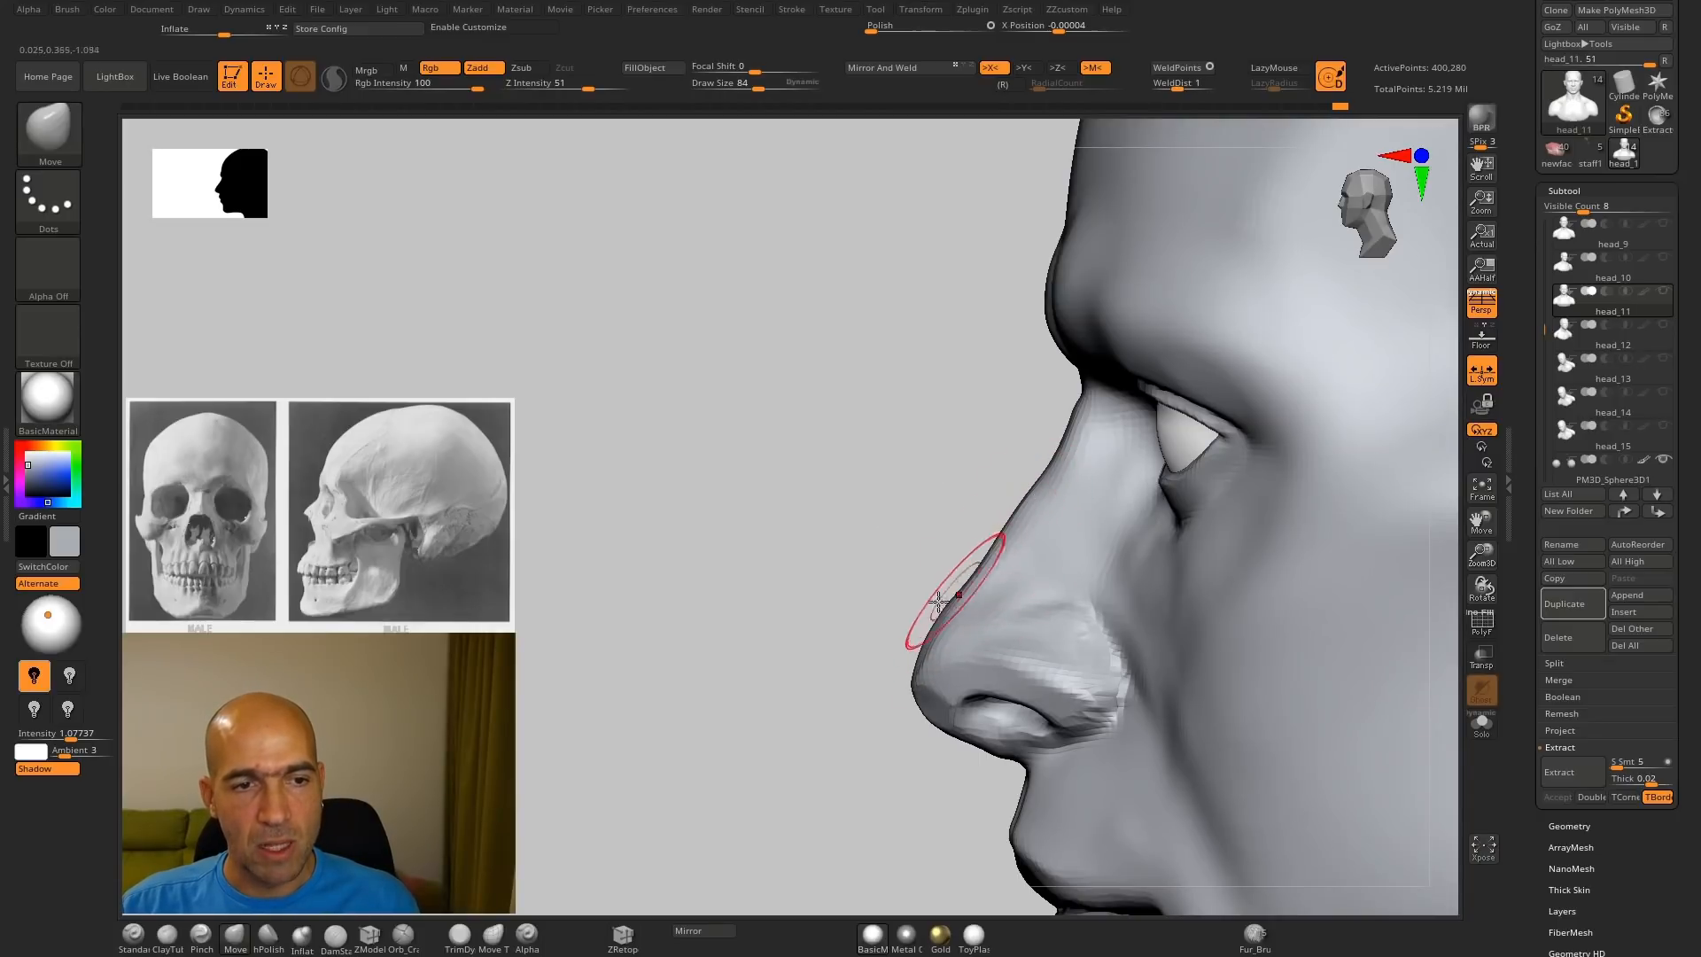
mouse_move(866, 615)
mouse_down()
mouse_move(798, 665)
mouse_move(1142, 641)
mouse_up()
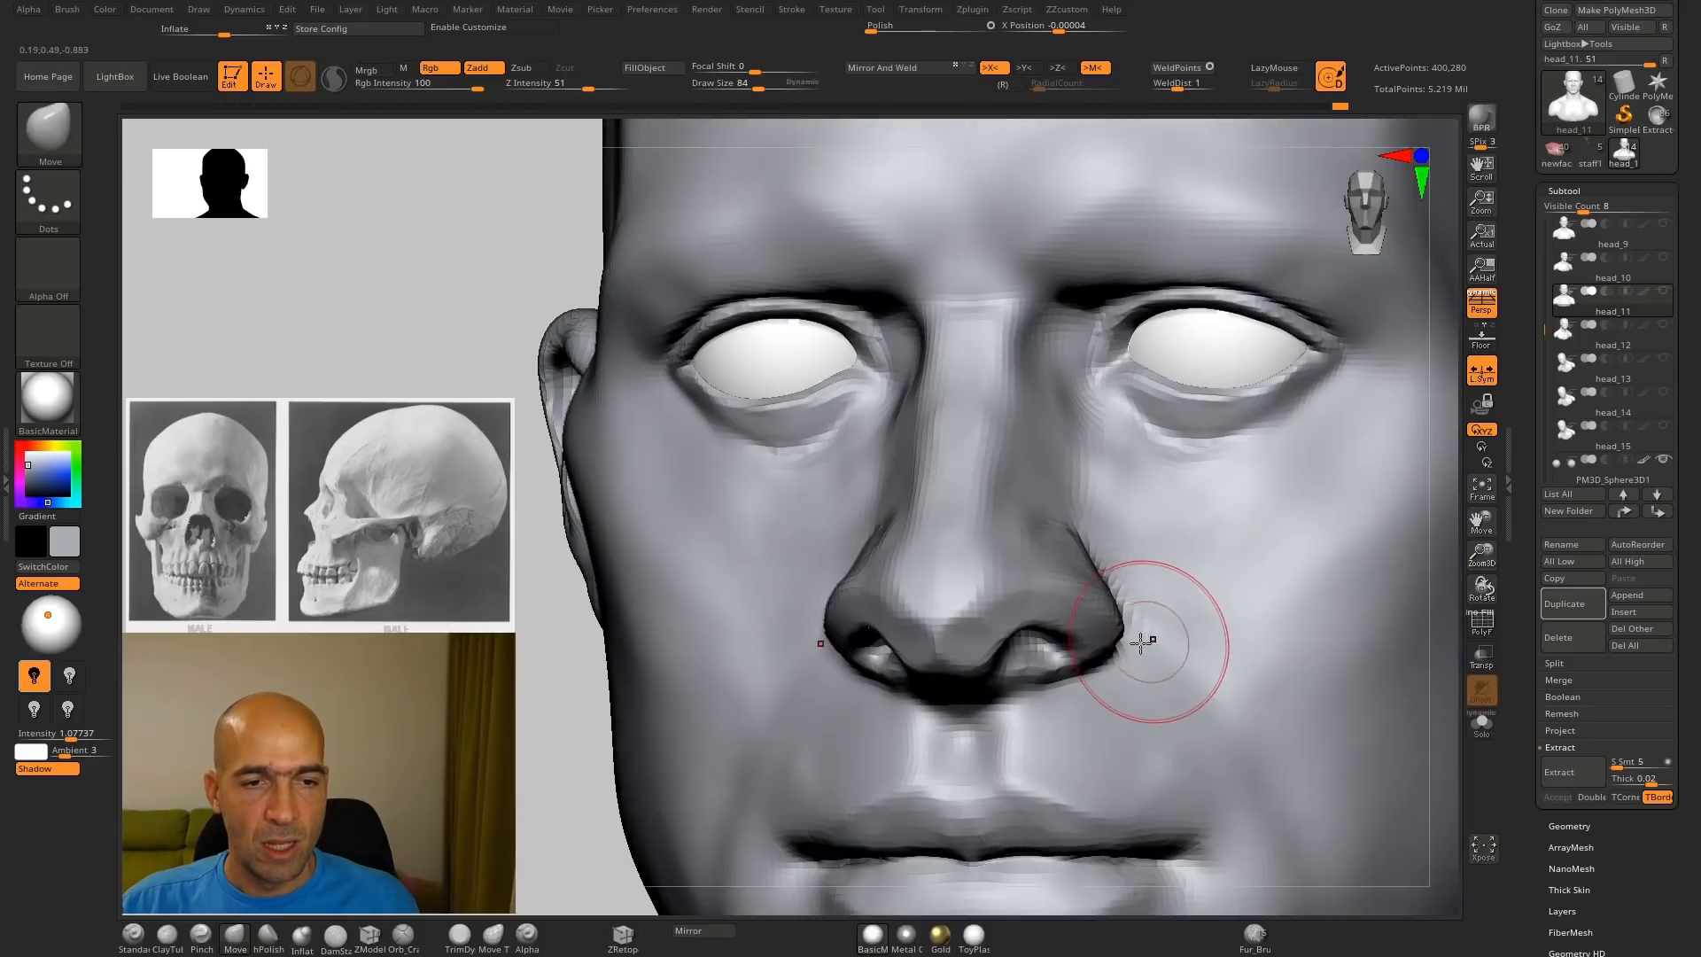
drag(1057, 576, 1027, 586)
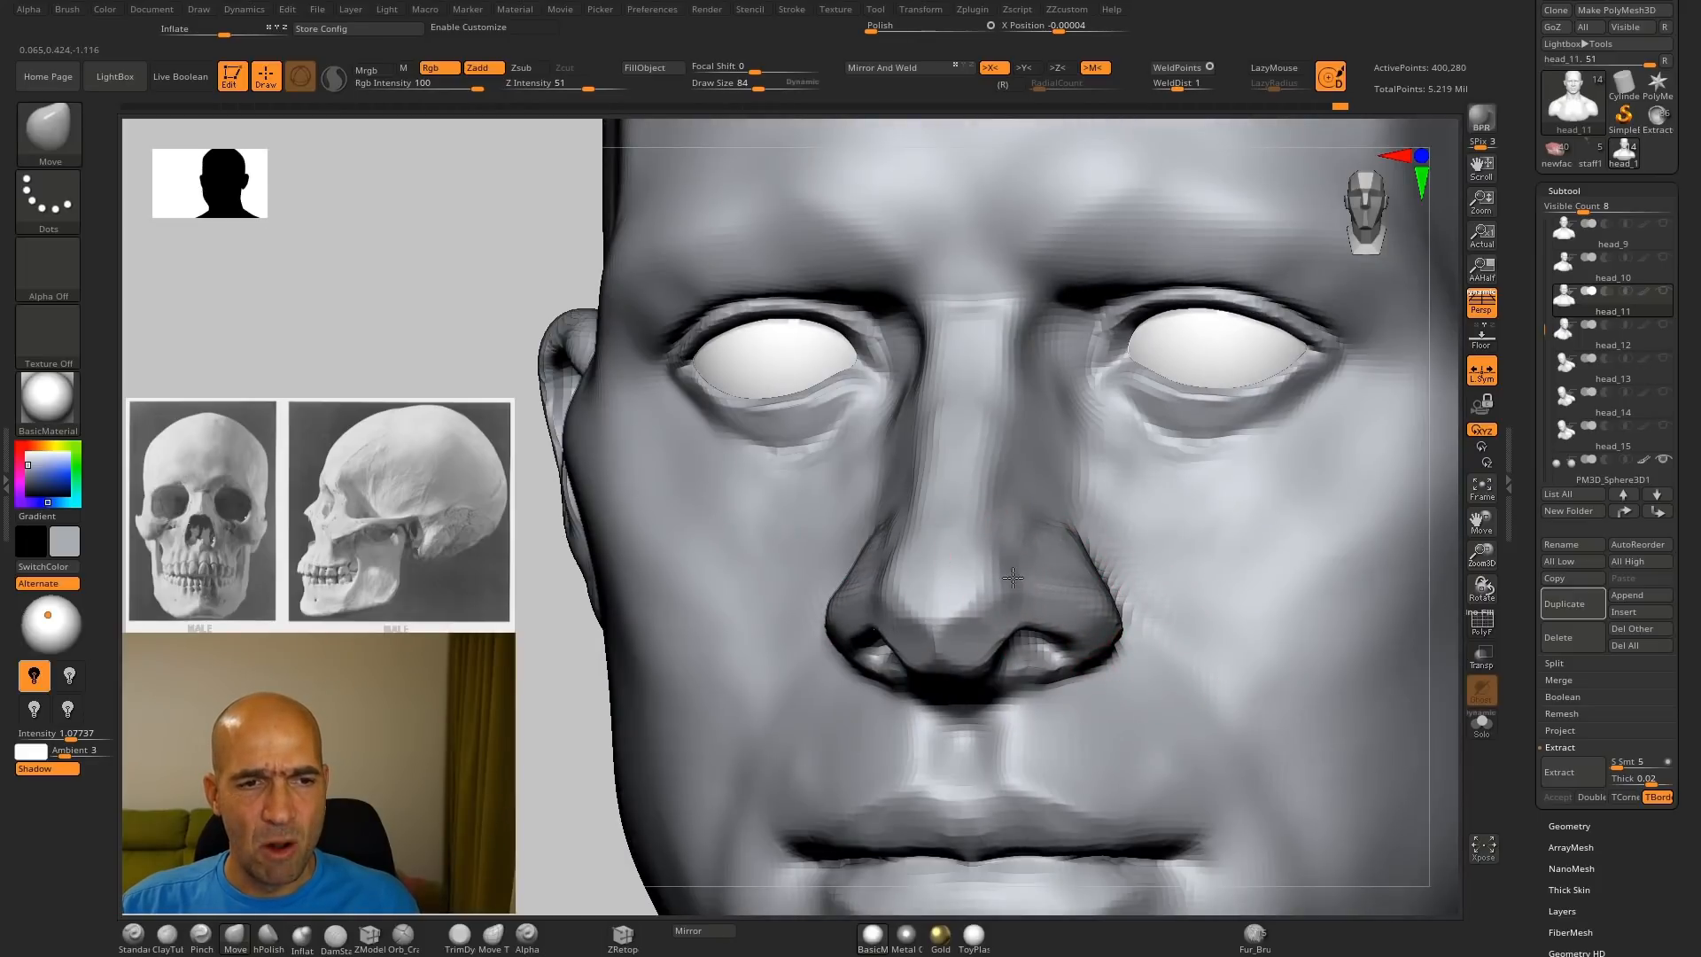
drag(599, 730, 748, 665)
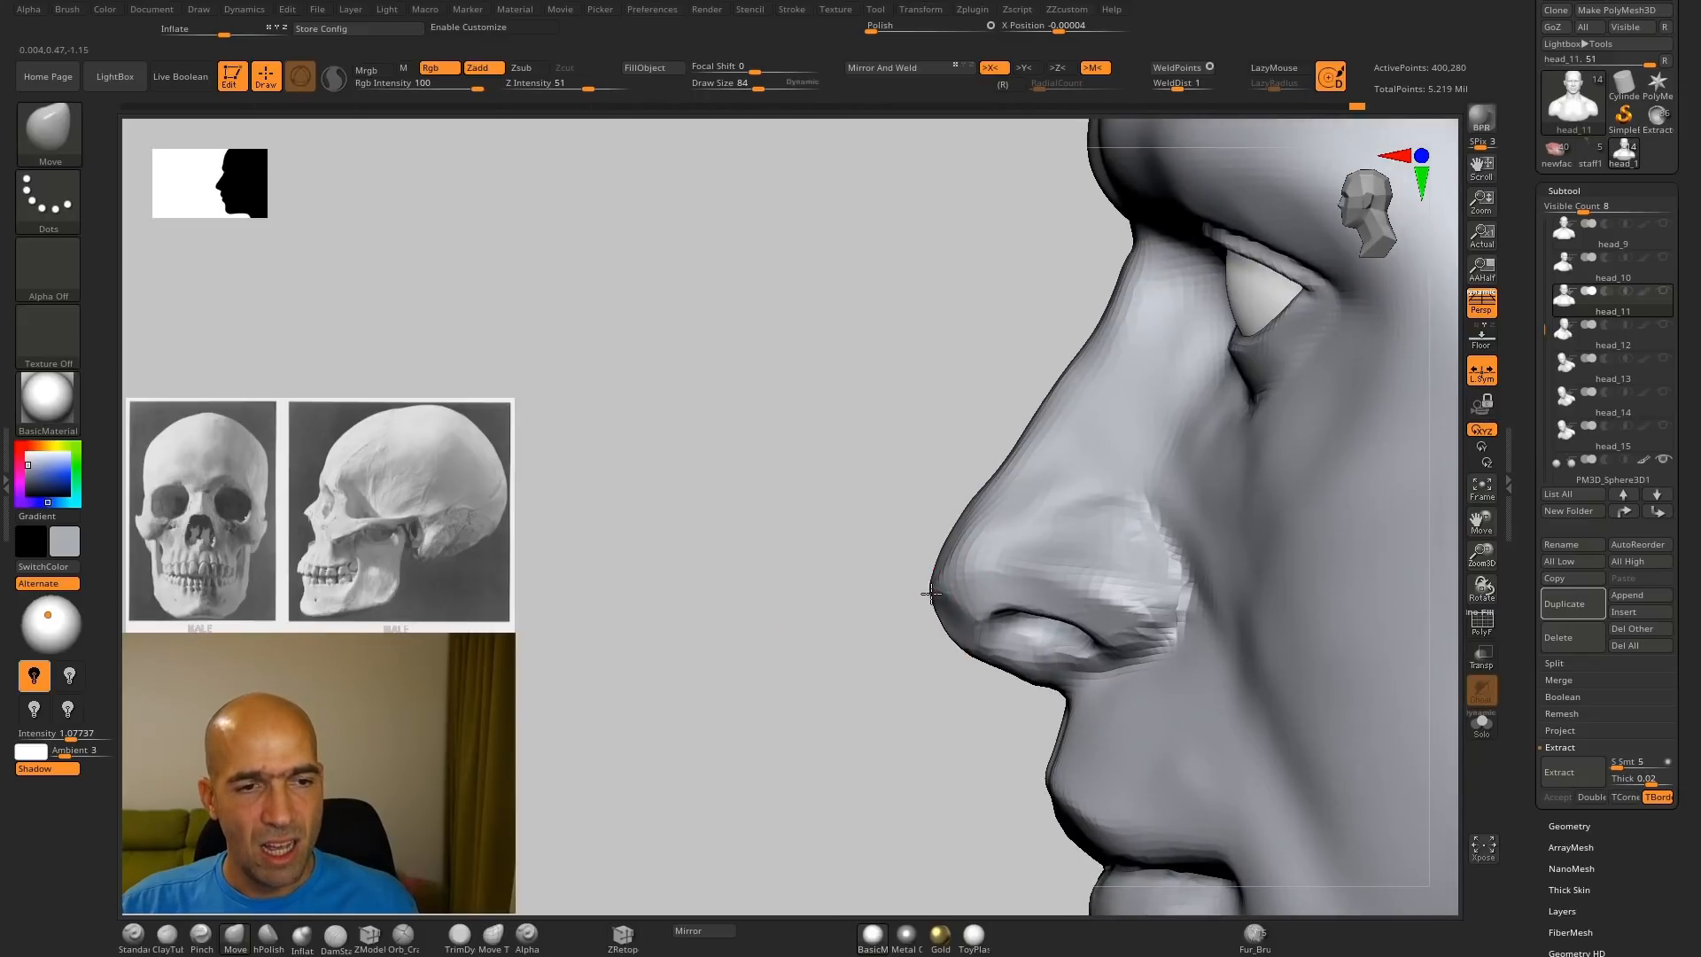
mouse_move(954, 755)
mouse_down()
mouse_move(865, 672)
mouse_move(818, 695)
mouse_move(916, 696)
mouse_up()
Step: Flatten the underside of the nose tip with the hPolish brush at draw size 84 and smooth the tip
key(b)
key(h)
key(p)
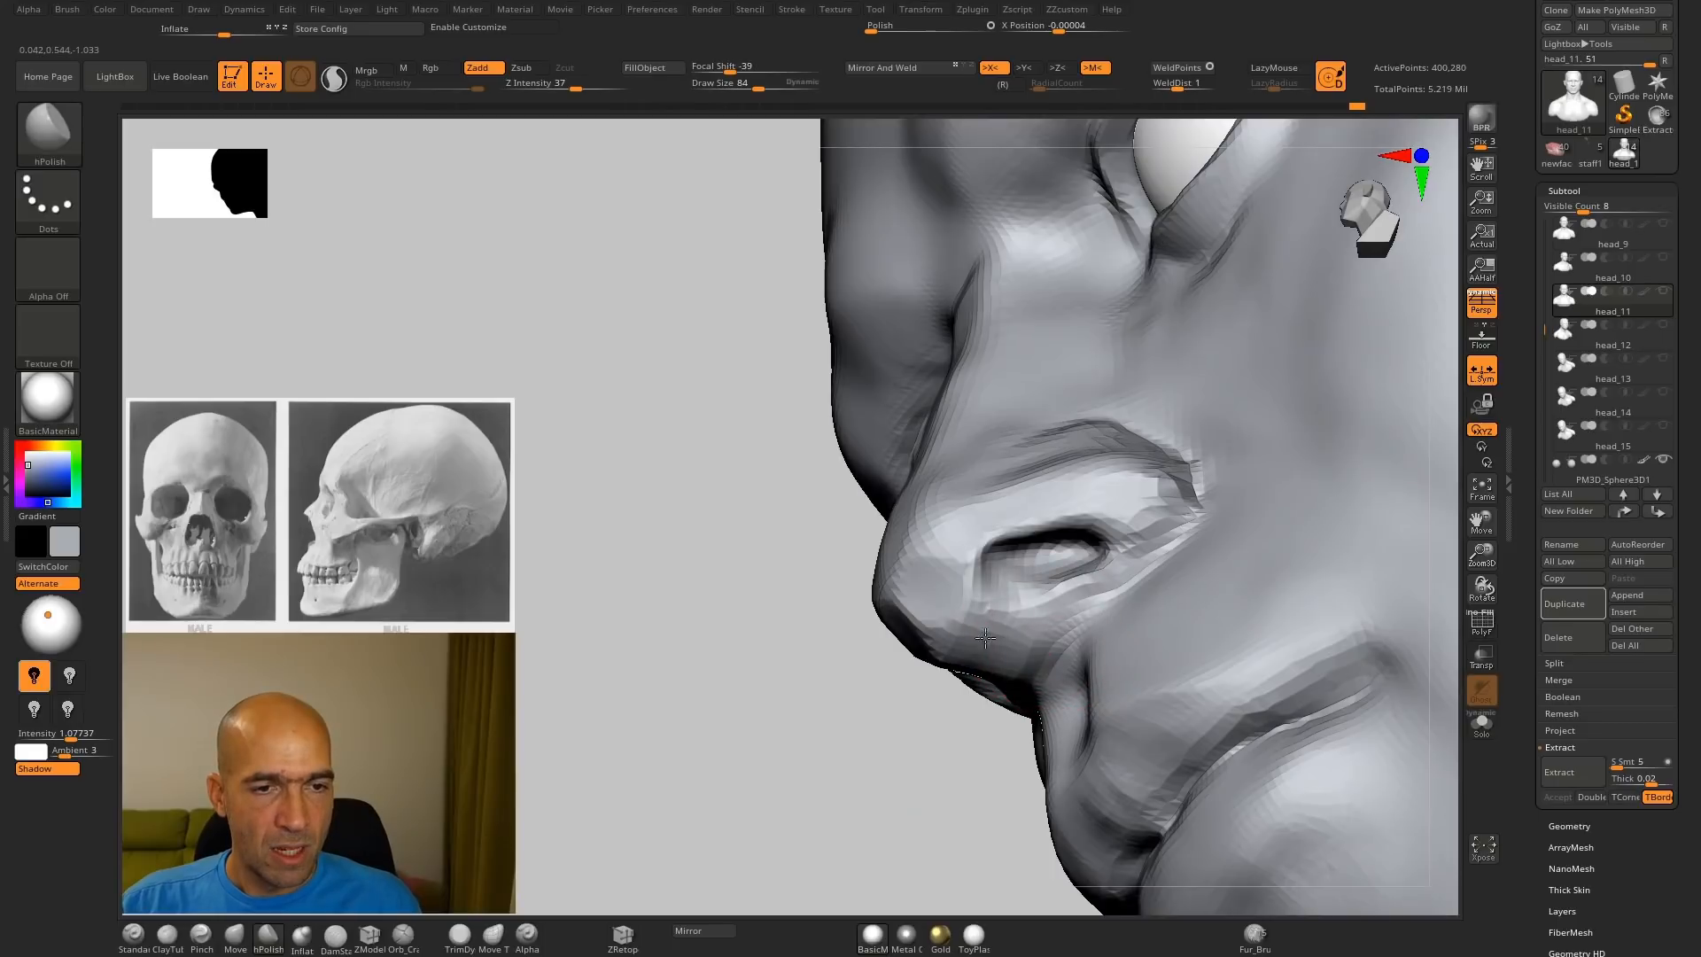
shift+drag(915, 604, 922, 573)
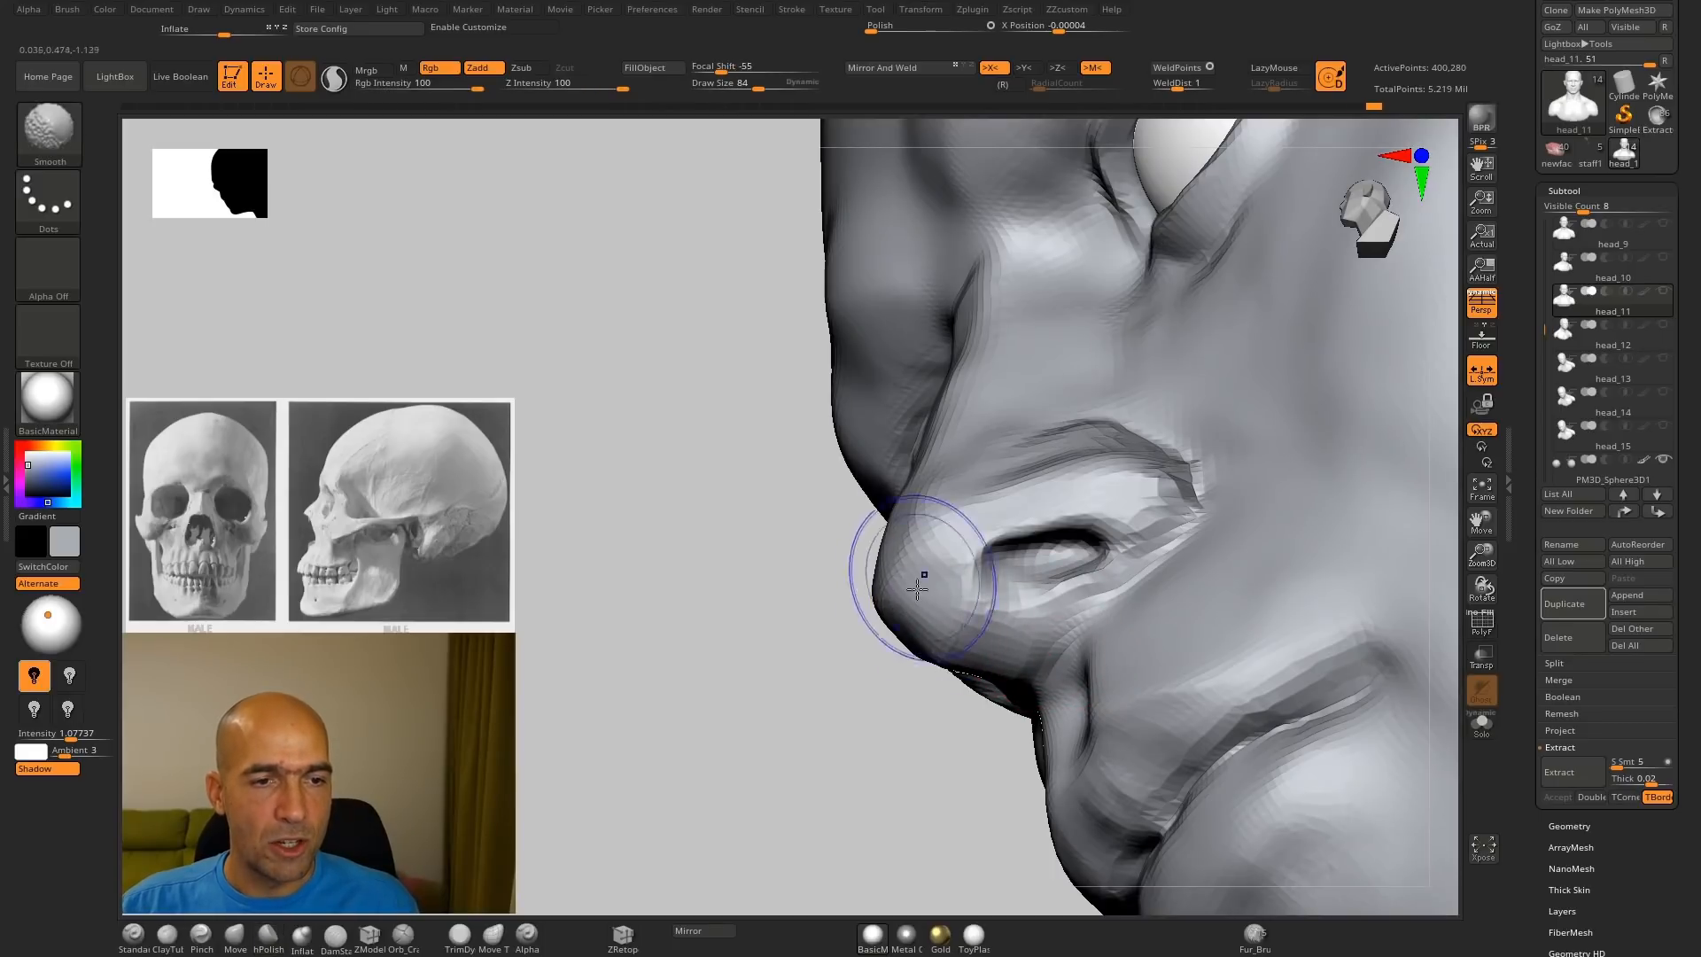
mouse_move(822, 670)
mouse_down()
mouse_move(815, 658)
mouse_move(820, 727)
mouse_move(797, 634)
mouse_up()
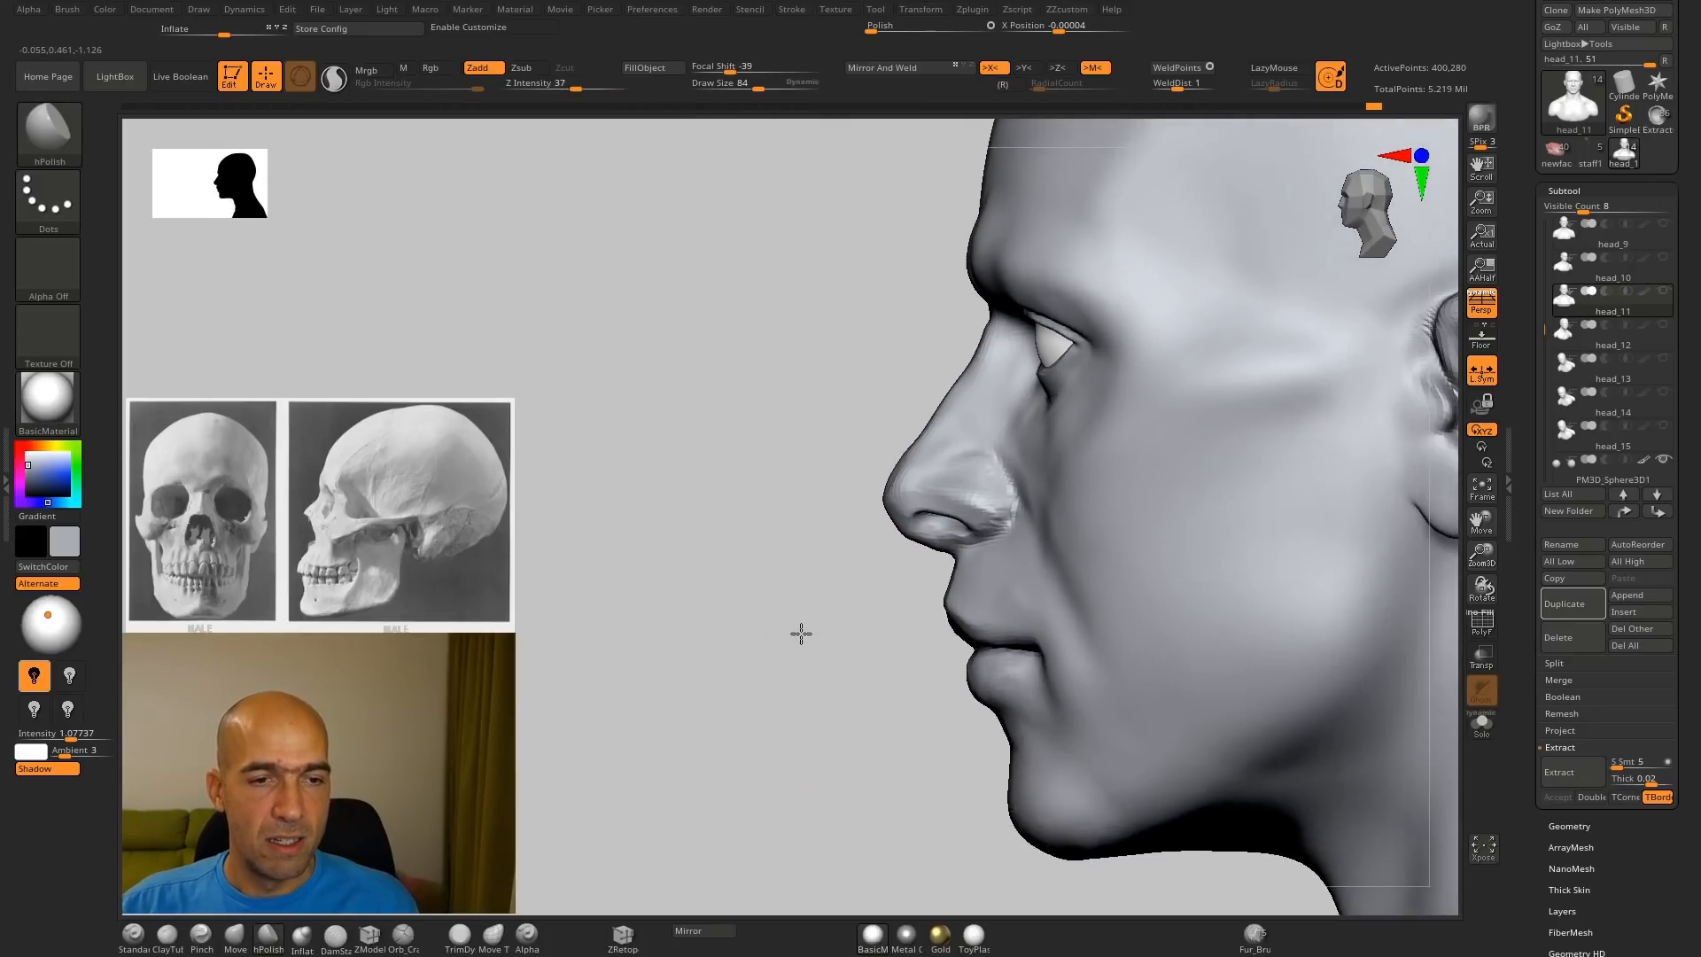
Step: Adjust the nose profile and the base of the nose with the Move brush at draw sizes 128 and 156
key(b)
key(m)
key(v)
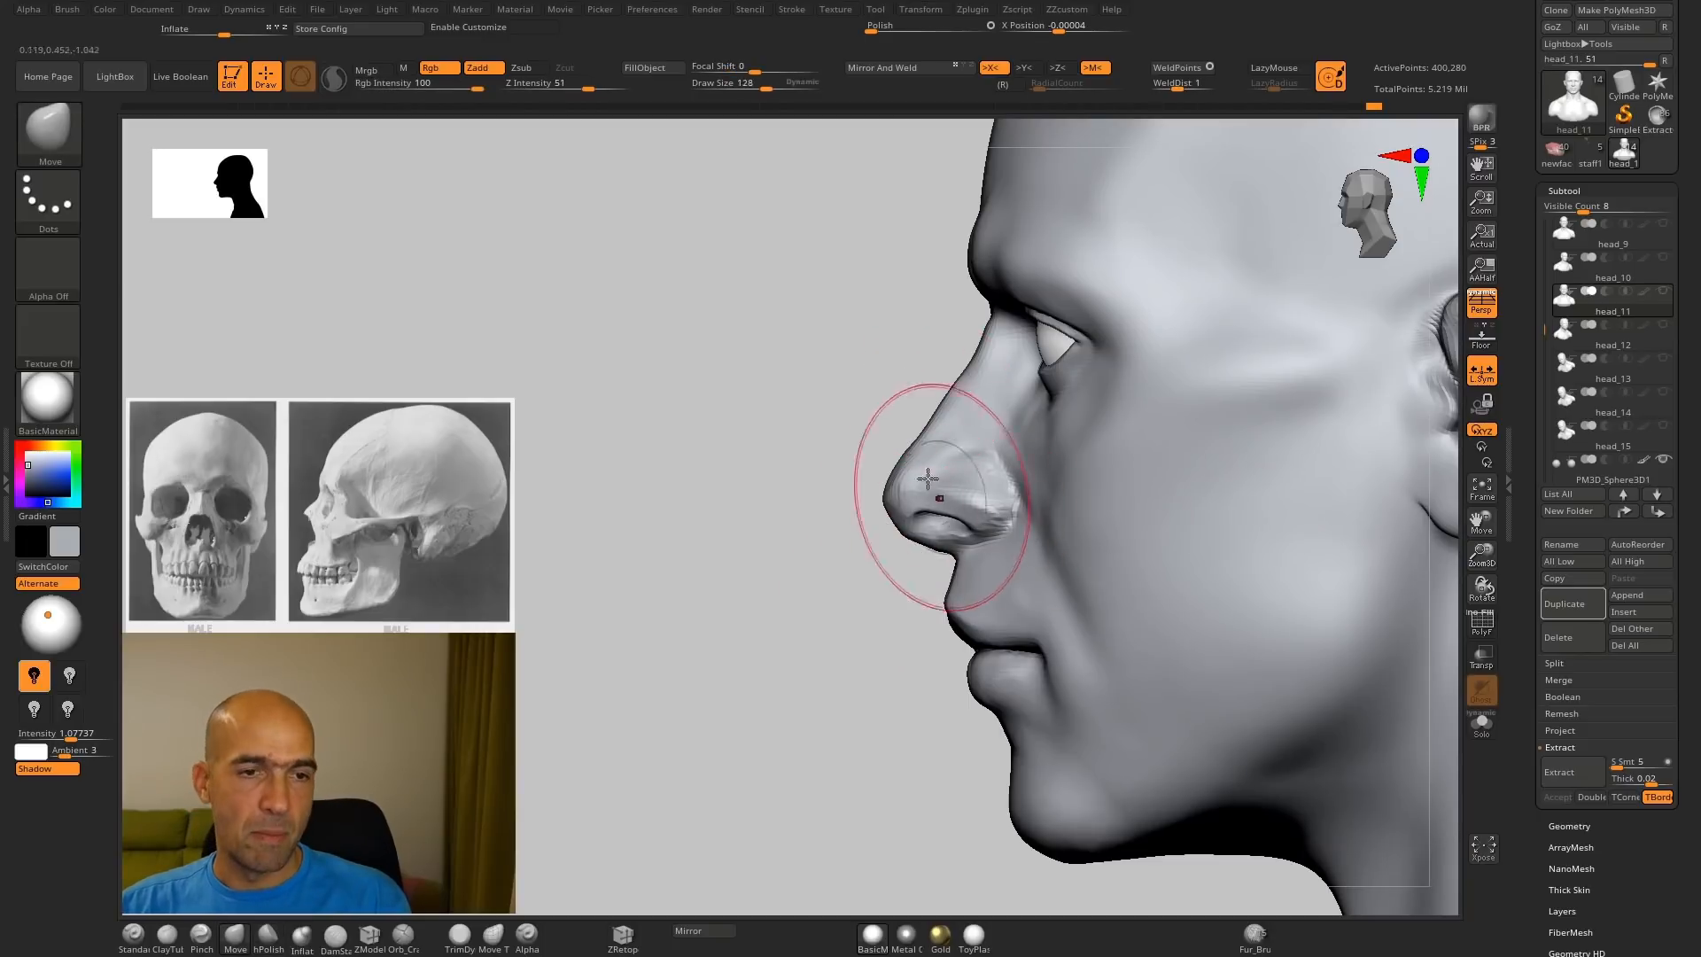
mouse_move(873, 609)
alt+mouse_down()
mouse_move(809, 634)
mouse_move(752, 543)
mouse_move(858, 575)
mouse_move(885, 633)
alt+mouse_up()
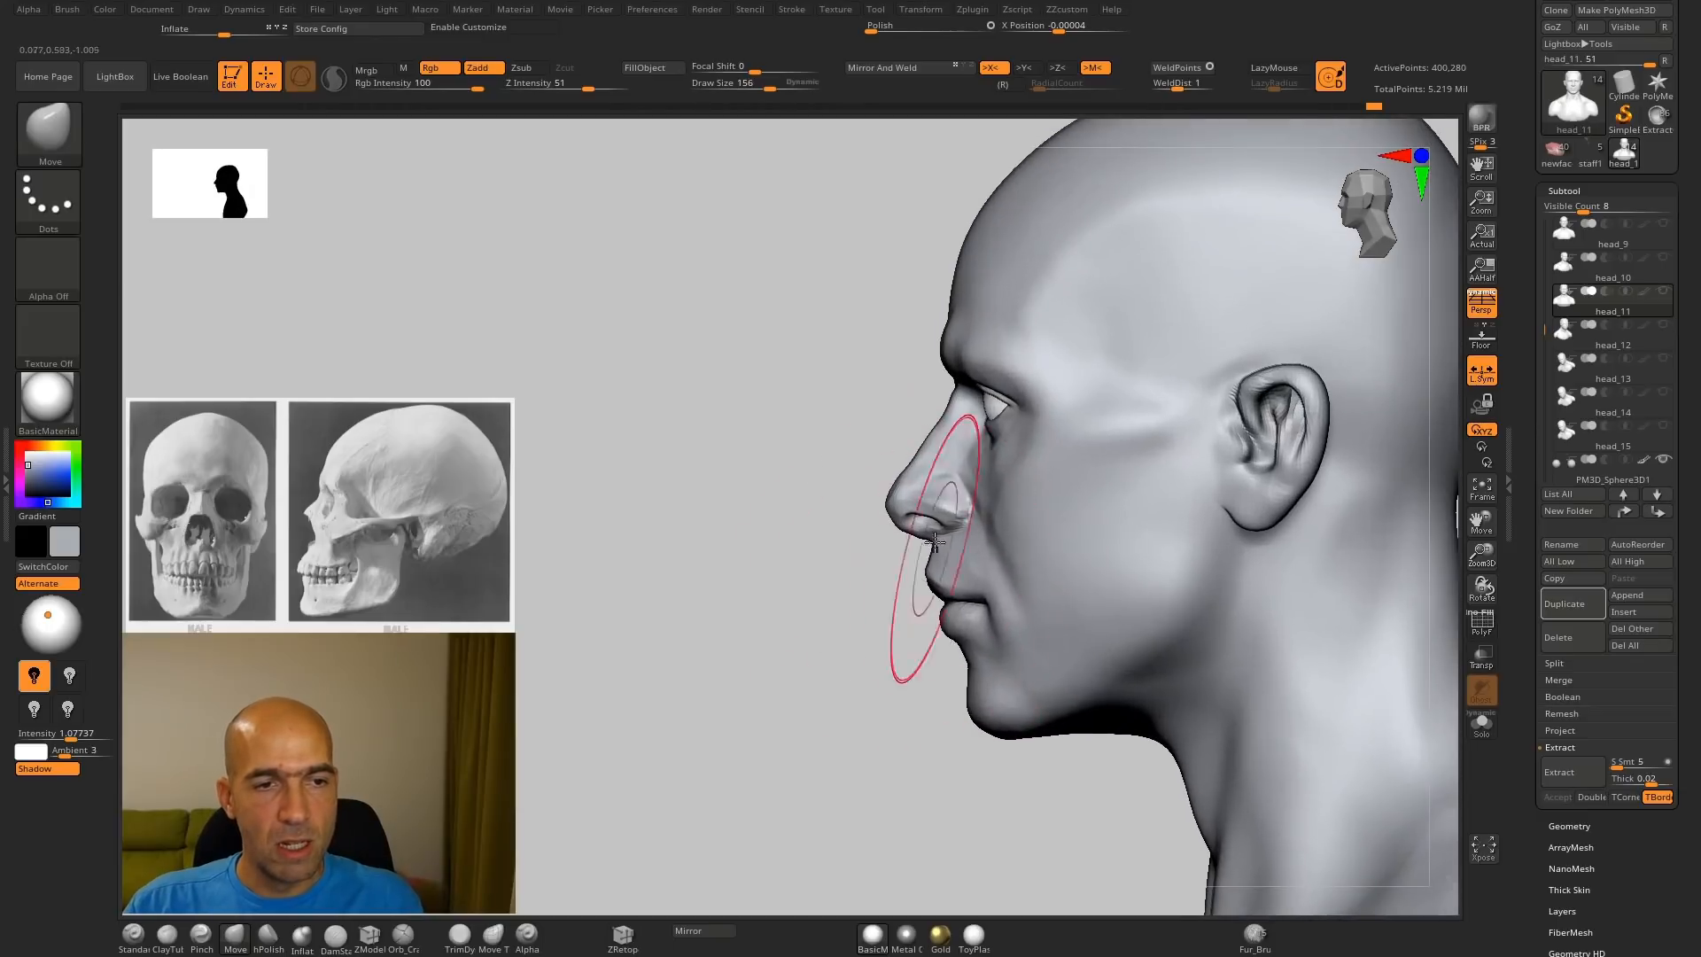
mouse_move(930, 513)
alt+mouse_down()
mouse_move(874, 543)
mouse_move(948, 487)
alt+mouse_up()
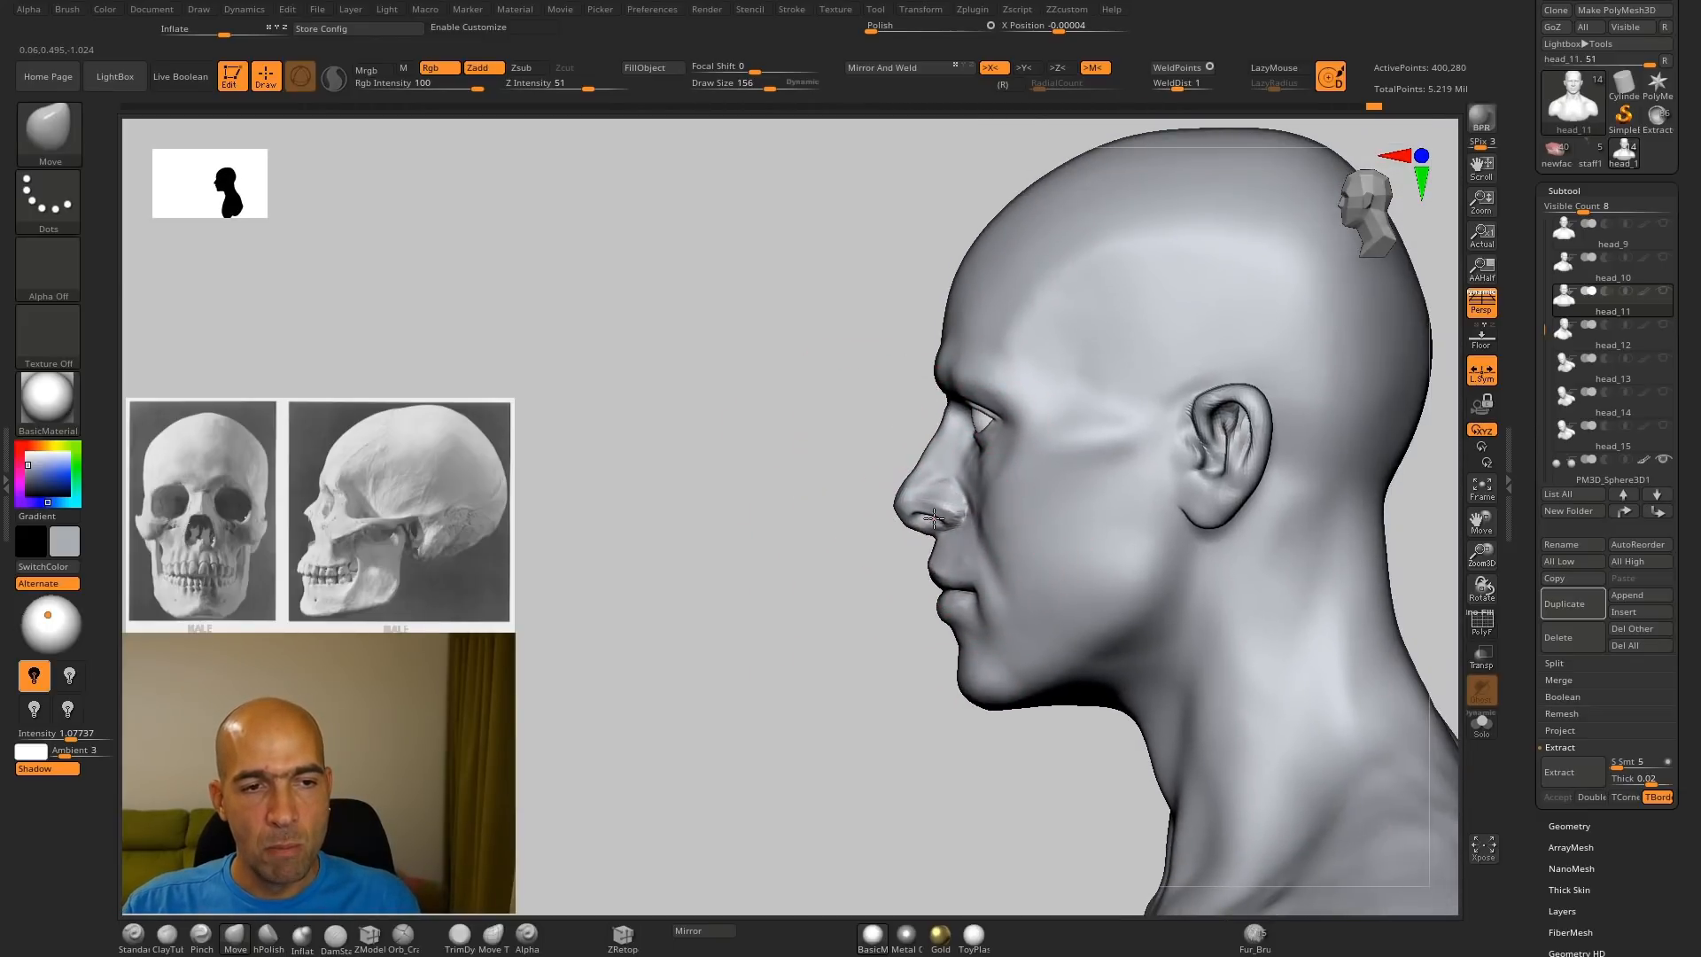
Step: Adjust the mouth and chin area in profile with the Move brush at draw size 156
mouse_move(824, 638)
mouse_down()
mouse_move(866, 656)
mouse_move(849, 653)
mouse_move(866, 608)
mouse_move(921, 526)
mouse_move(866, 638)
mouse_move(1012, 628)
mouse_up()
ctrl+right_drag(1013, 628, 999, 660)
mouse_move(1021, 623)
mouse_down()
mouse_move(965, 619)
mouse_move(1014, 604)
mouse_up()
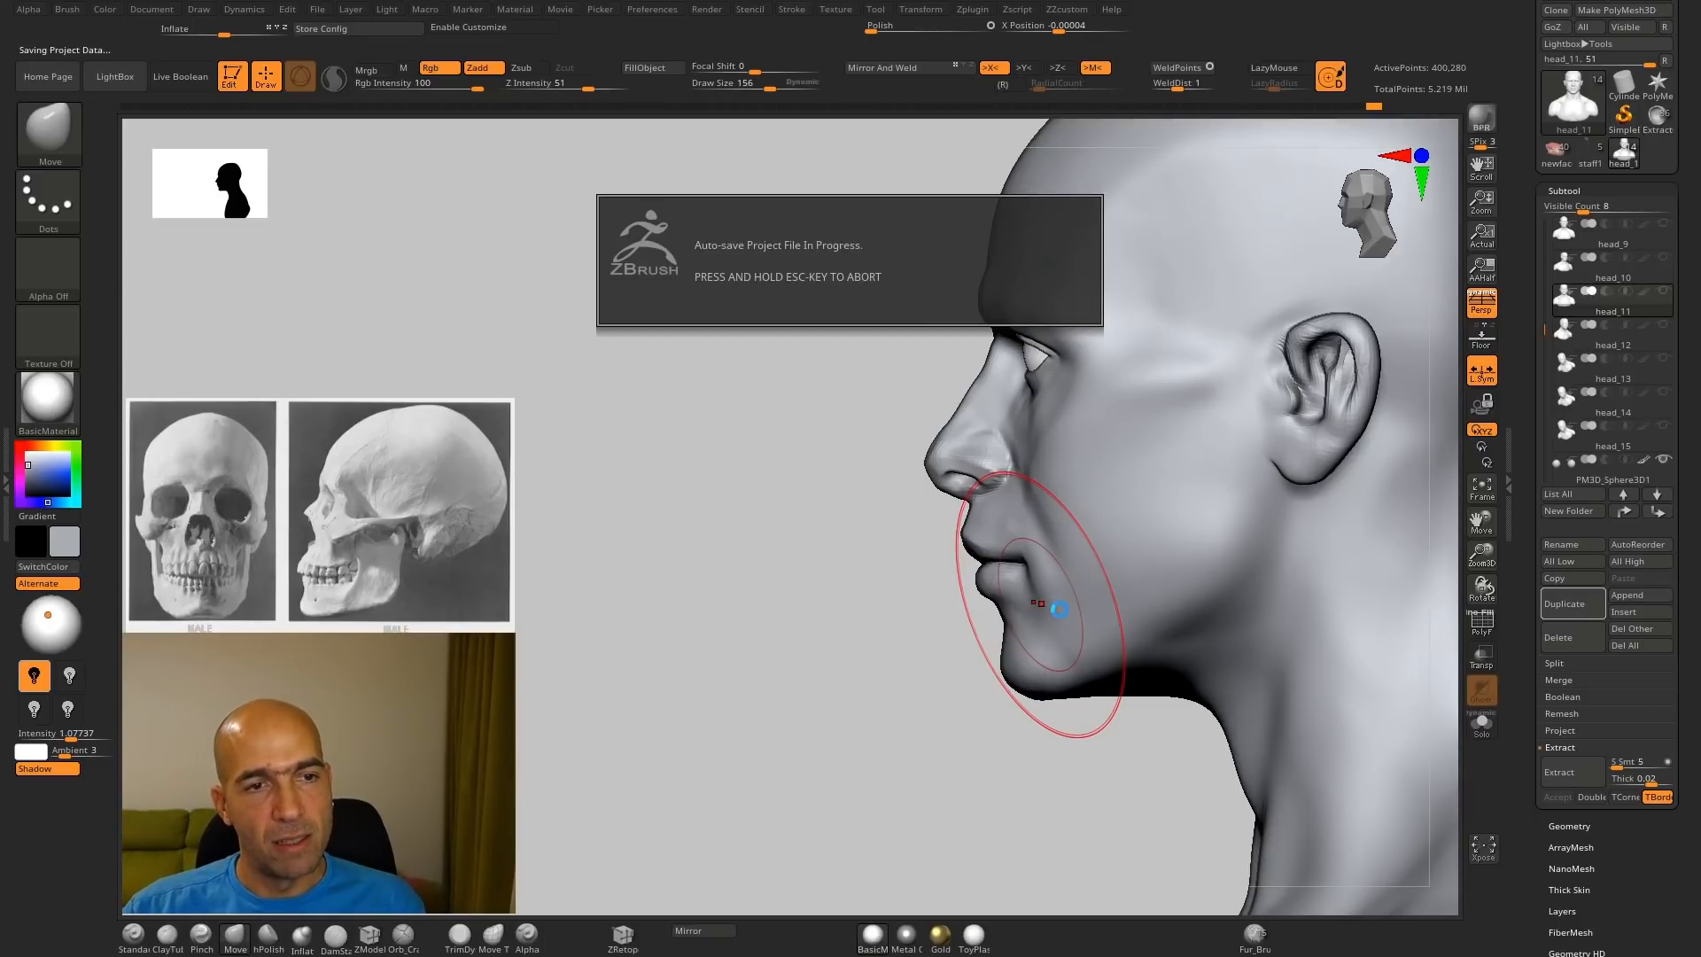
drag(858, 623, 1199, 612)
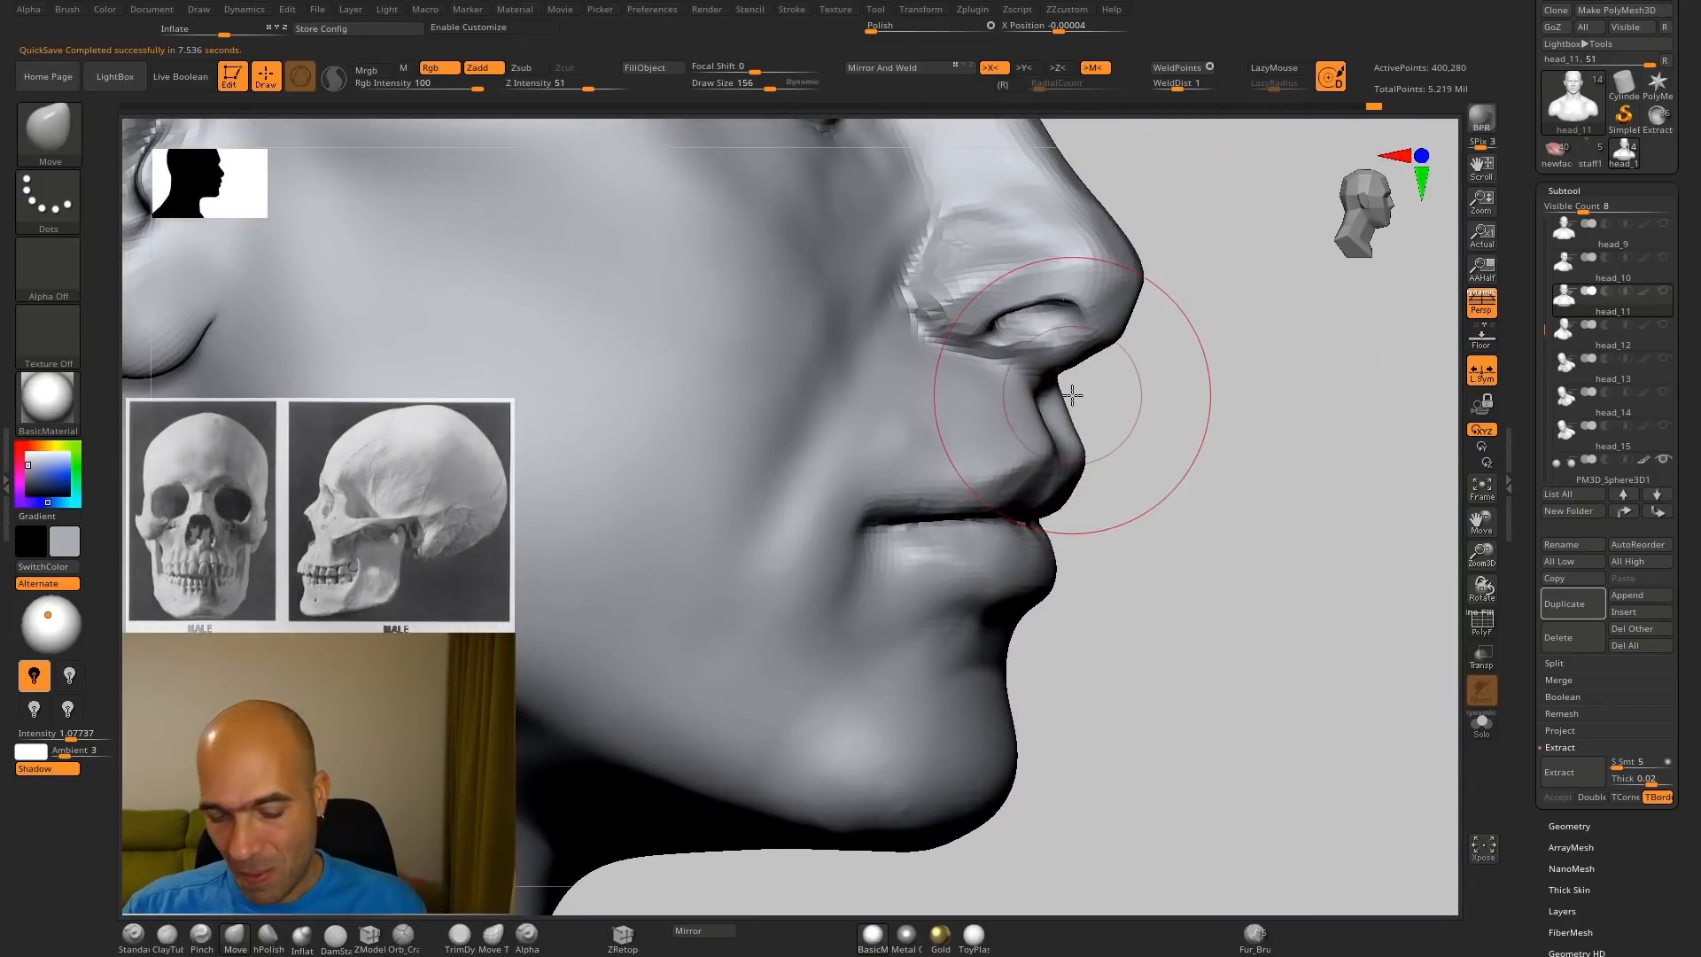
Step: Reshape the upper lip and the area beneath the nose with the Move brush at draw size 108
mouse_move(1139, 459)
mouse_down()
mouse_move(1132, 390)
mouse_move(1208, 372)
mouse_move(1215, 471)
mouse_move(1178, 448)
mouse_move(1199, 497)
mouse_move(984, 445)
mouse_up()
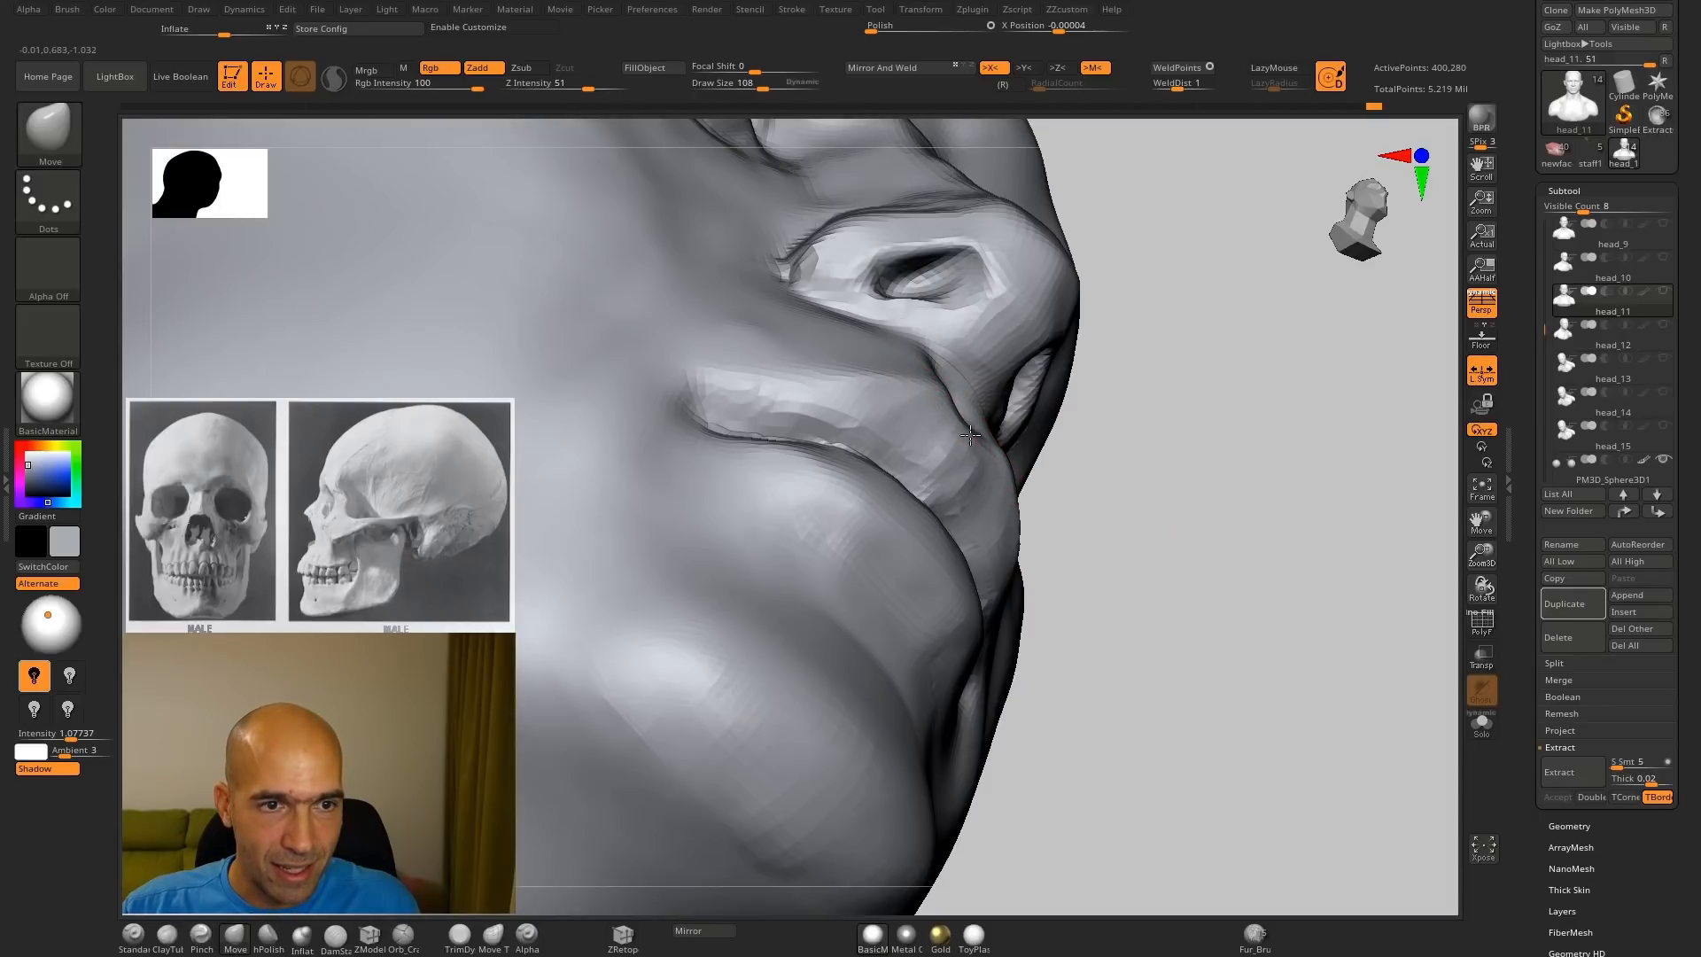
ctrl+right_drag(970, 435, 996, 443)
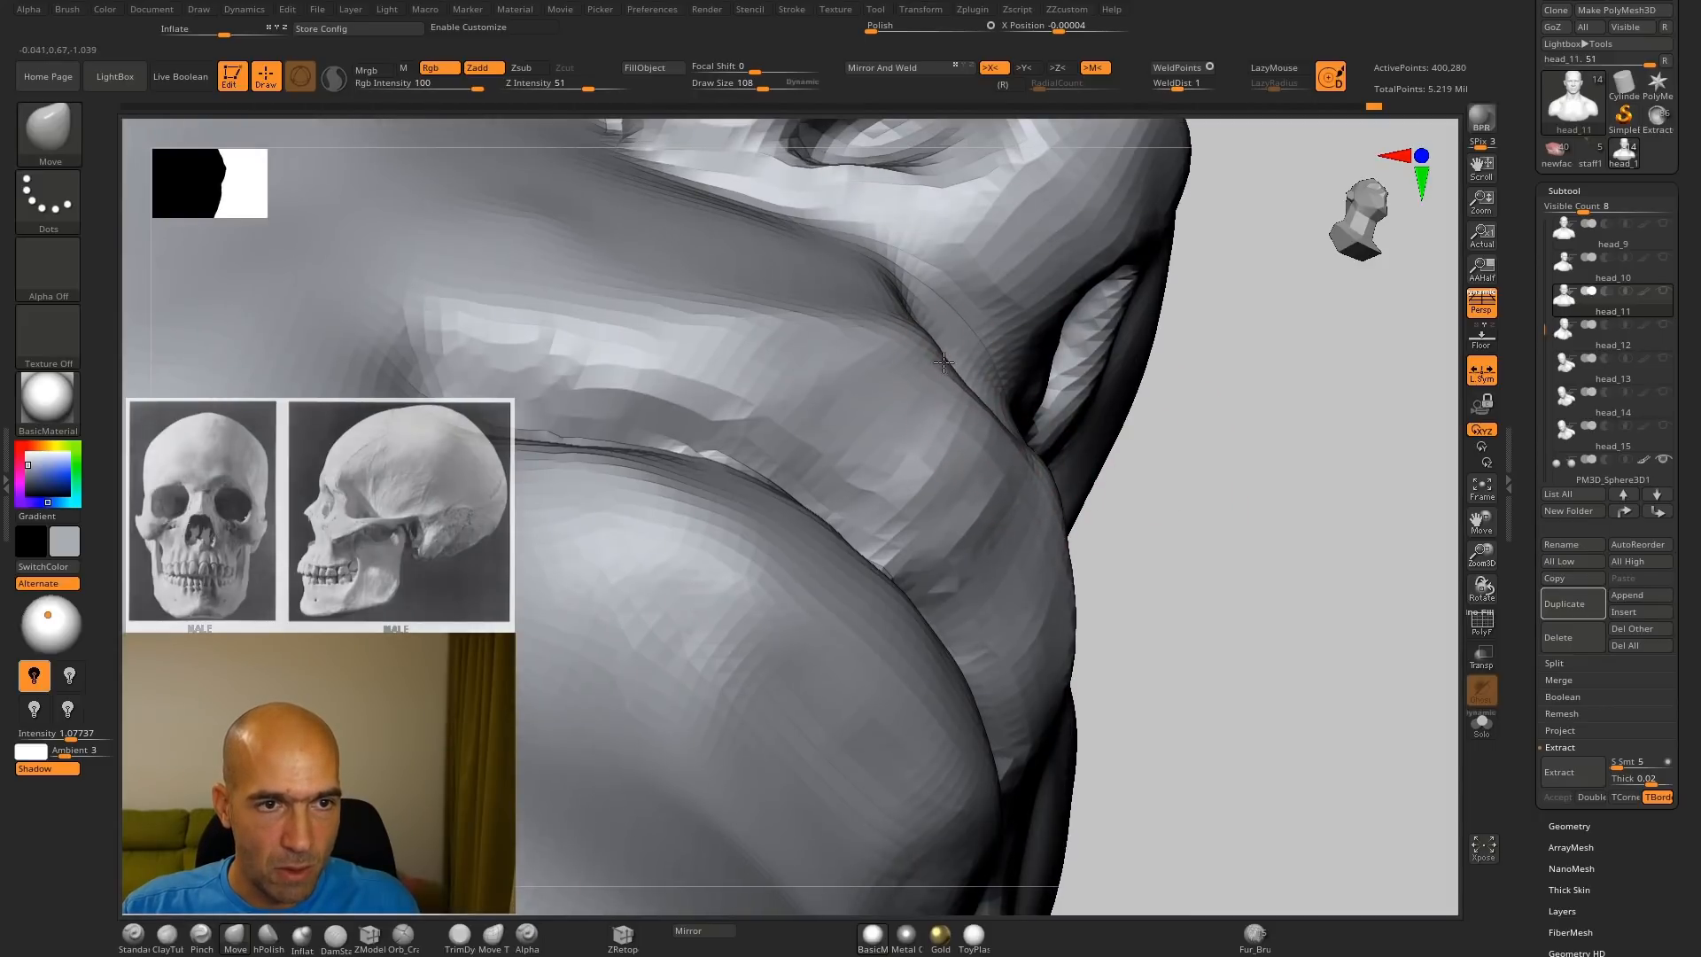
drag(1162, 443, 1253, 570)
ctrl+right_drag(1253, 569, 1128, 483)
drag(1128, 483, 997, 398)
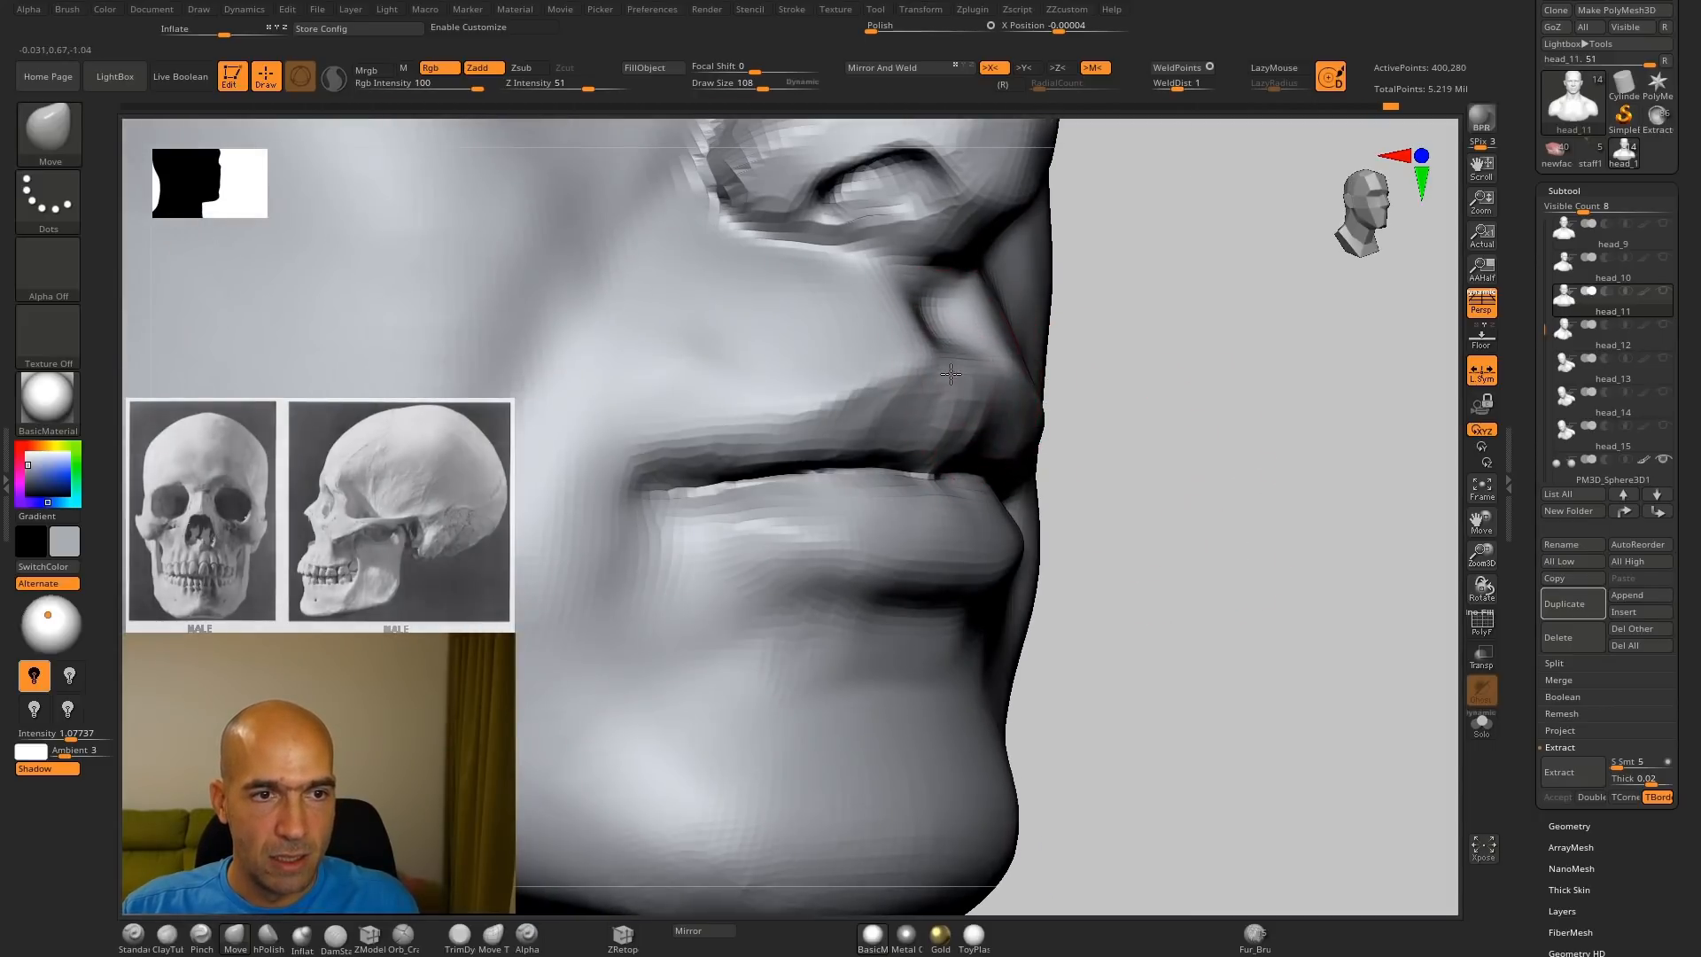
mouse_move(1095, 403)
ctrl+right_down()
mouse_move(1022, 452)
mouse_move(1037, 395)
ctrl+right_up()
Step: Work over the upper lip area with the Standard brush at draw size 108 and smooth beside the mouth
key(1)
drag(1047, 419, 1130, 452)
shift+drag(780, 414, 782, 456)
drag(1060, 499, 1119, 501)
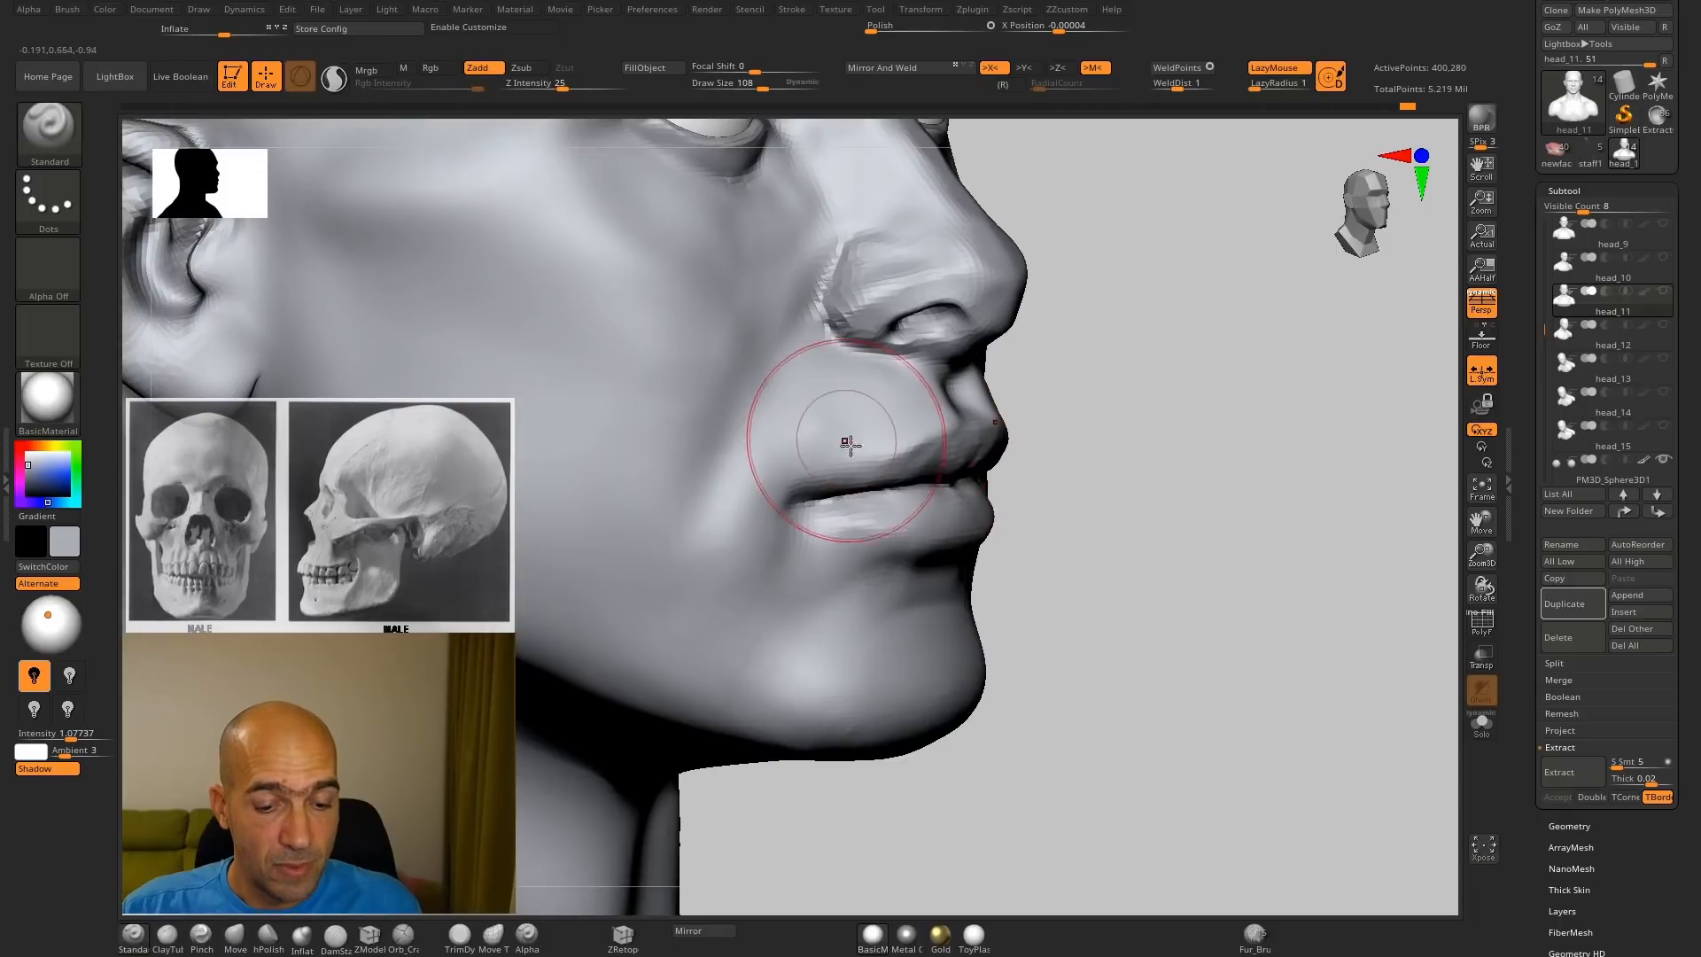
Step: Carve a crease down from the mouth corner with the DamStandard brush at draw size 88
key(3)
key(bracketleft)
key(bracketleft)
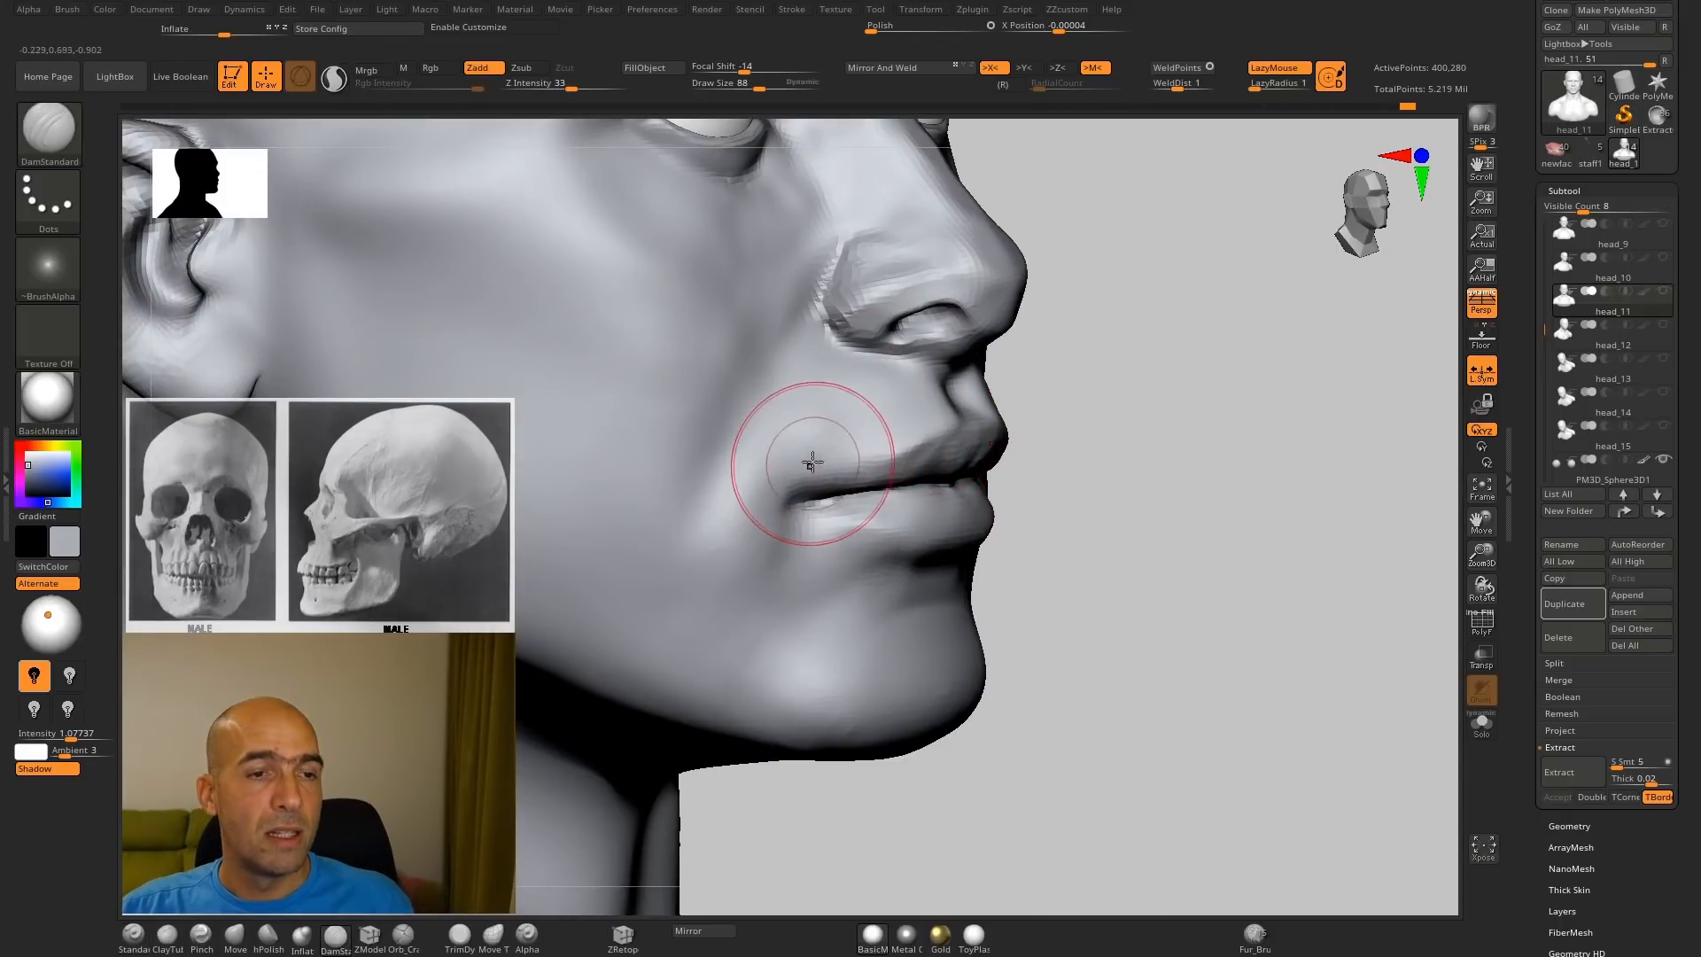
mouse_move(805, 498)
mouse_down()
mouse_move(824, 459)
mouse_move(745, 600)
mouse_up()
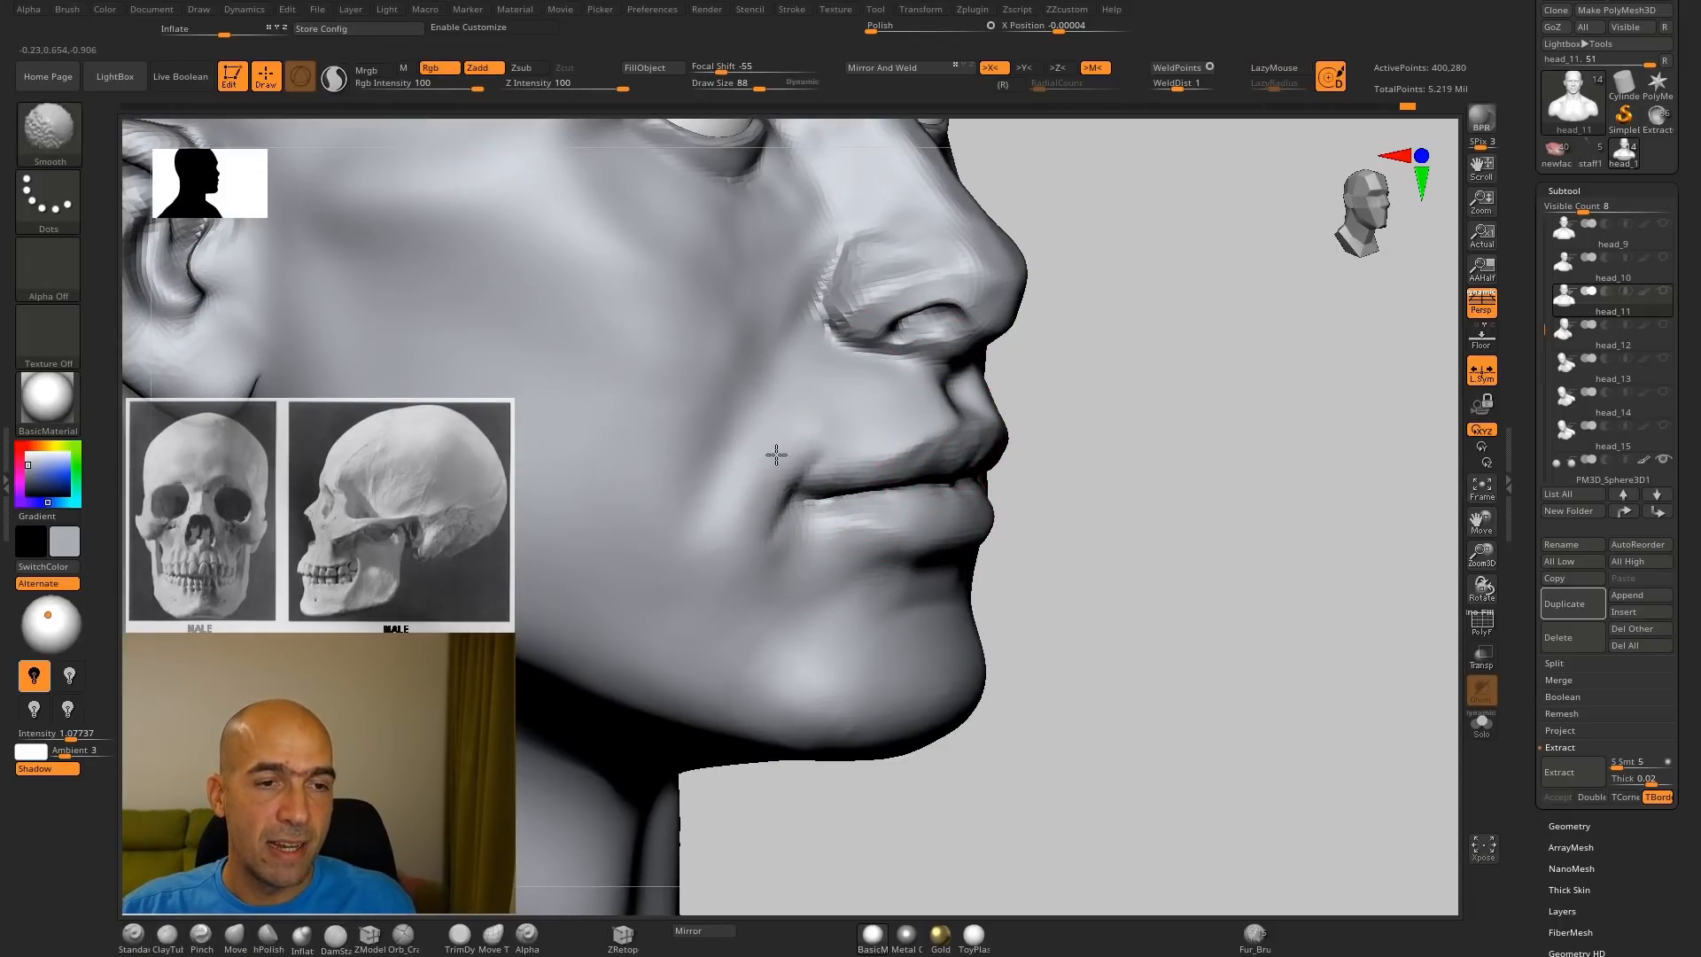
drag(1103, 504, 741, 502)
Step: Build up volume around the mouth corners with the ClayTubes brush at draw size 88 and smooth it
key(b)
key(c)
key(t)
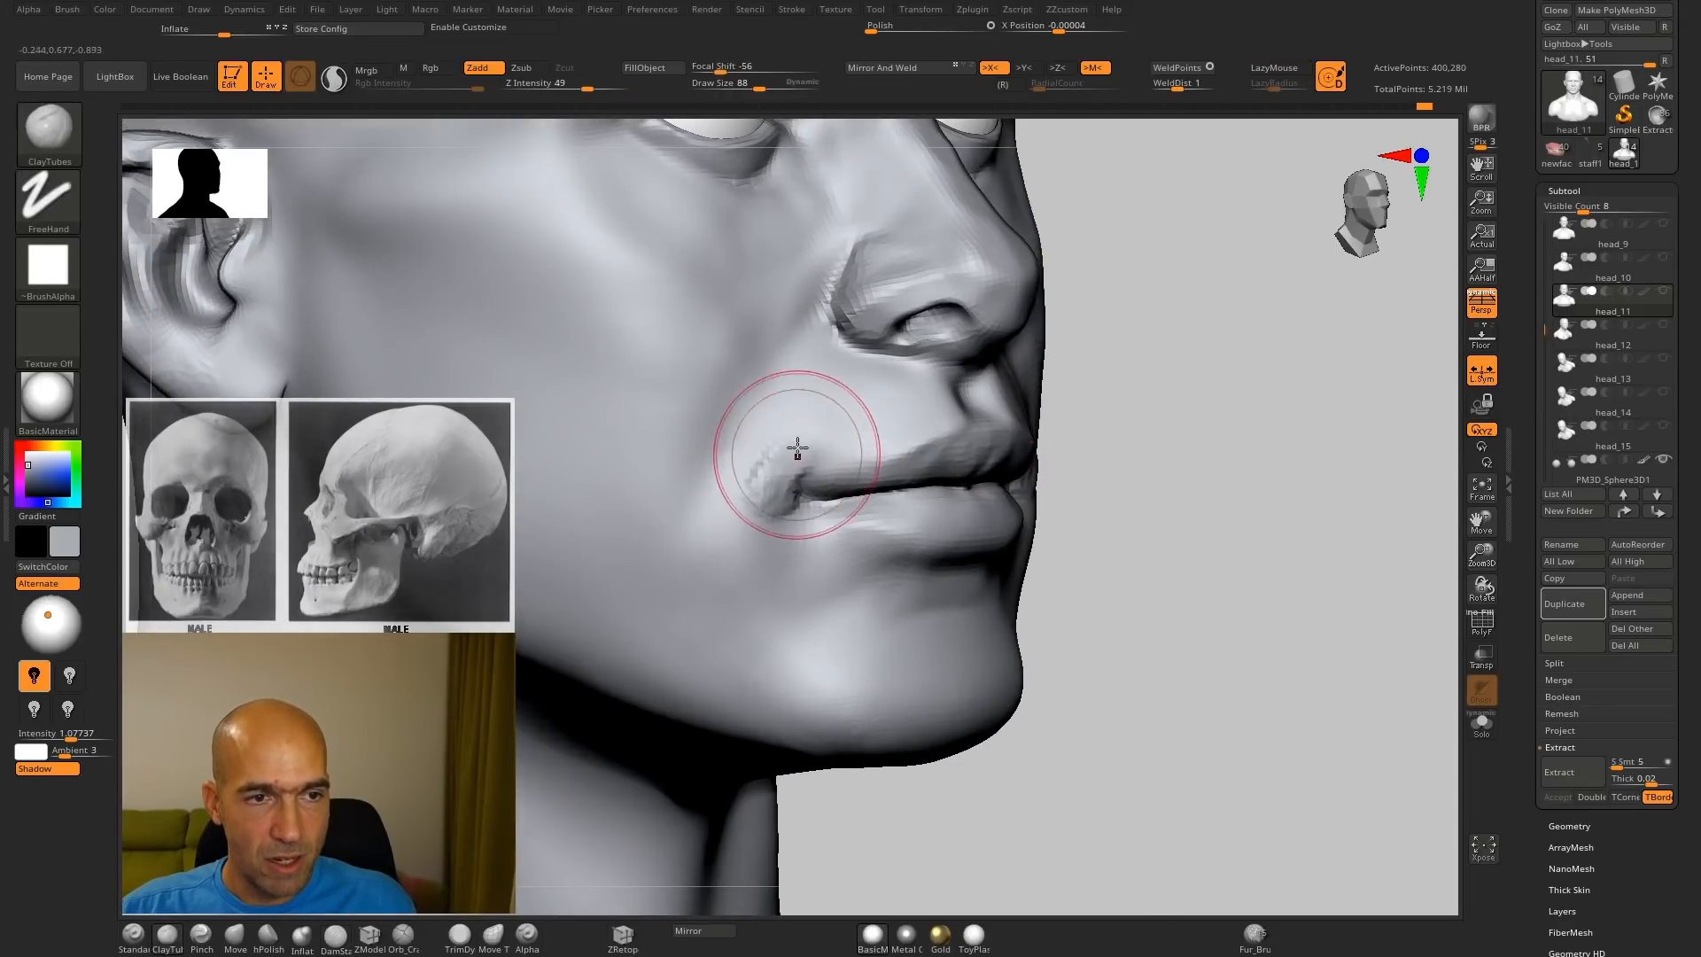
key(shift)
shift+drag(1152, 492, 833, 491)
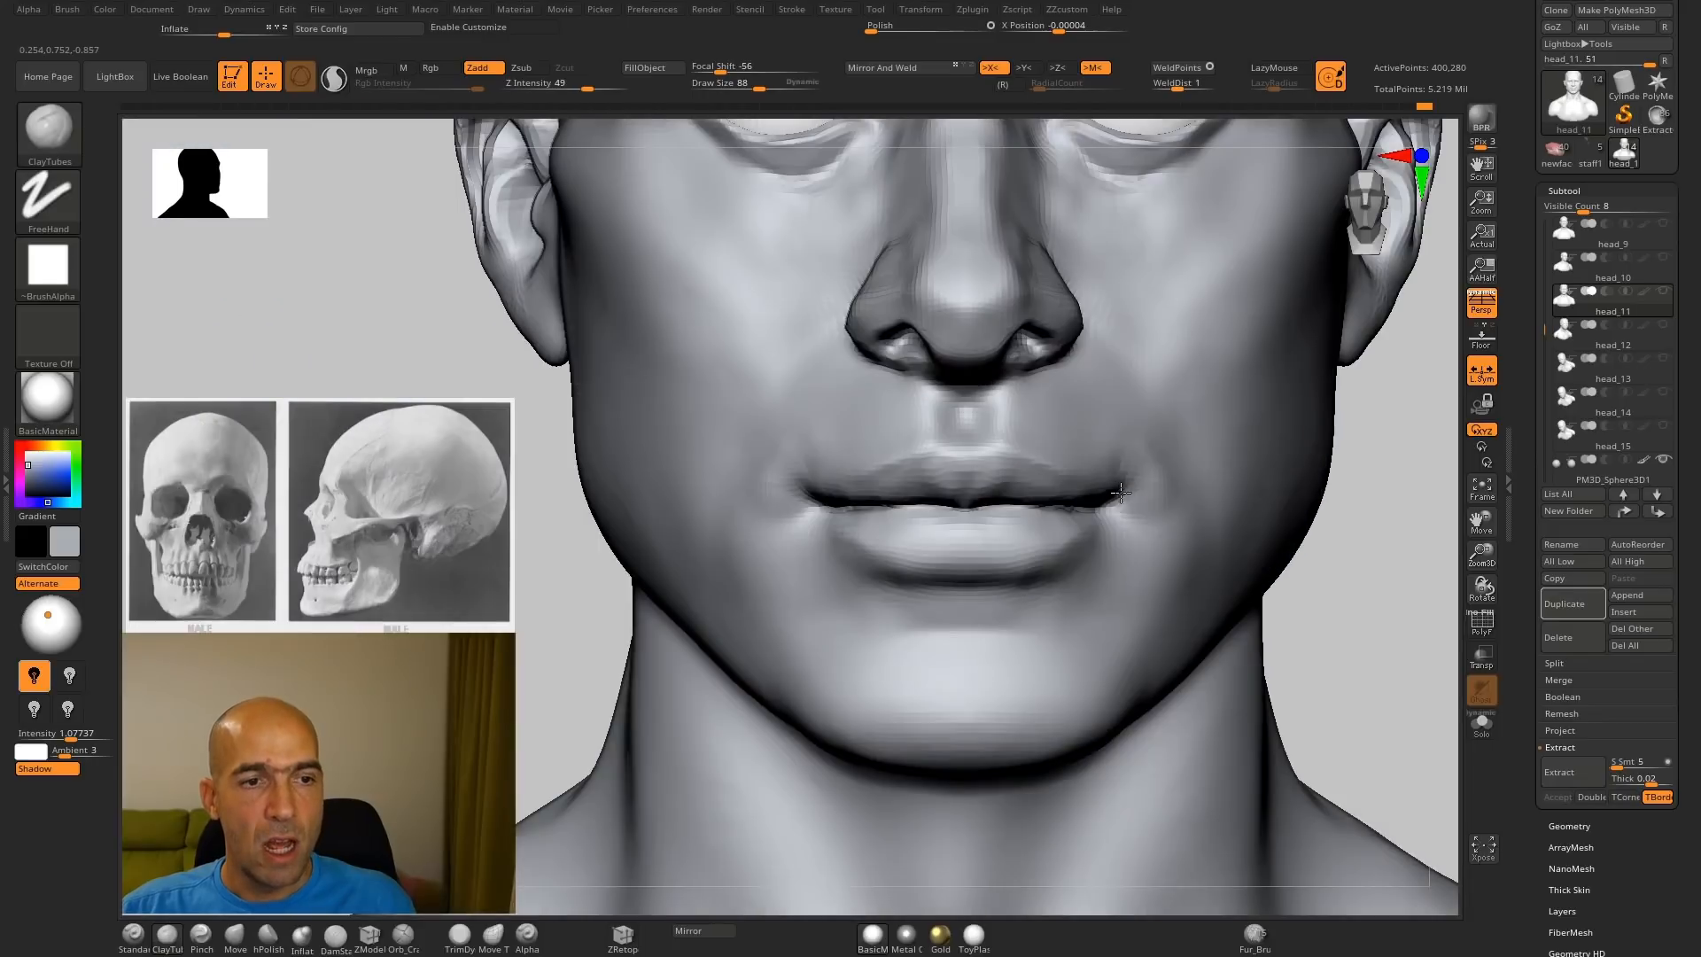
mouse_move(1158, 456)
mouse_down()
mouse_move(1142, 486)
mouse_move(1140, 437)
mouse_move(1133, 452)
mouse_up()
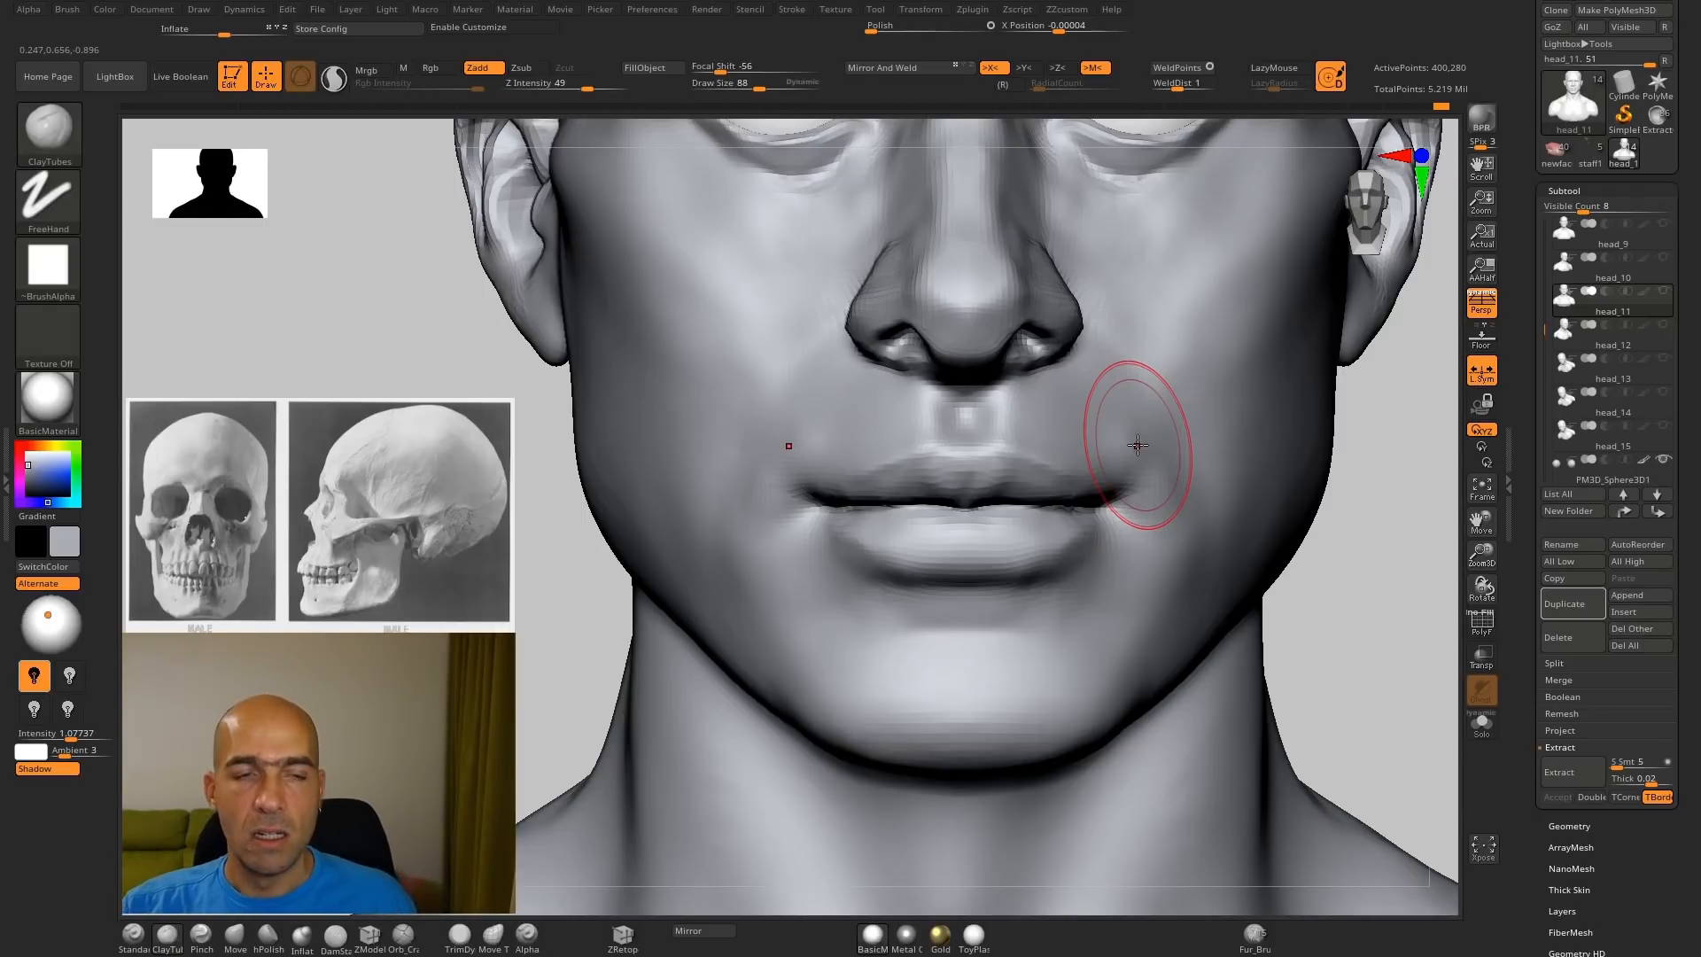
Step: Adjust the mouth corner with the Move brush at draw size 88 and undo the last change
drag(1375, 520, 1289, 532)
key(b)
key(m)
key(v)
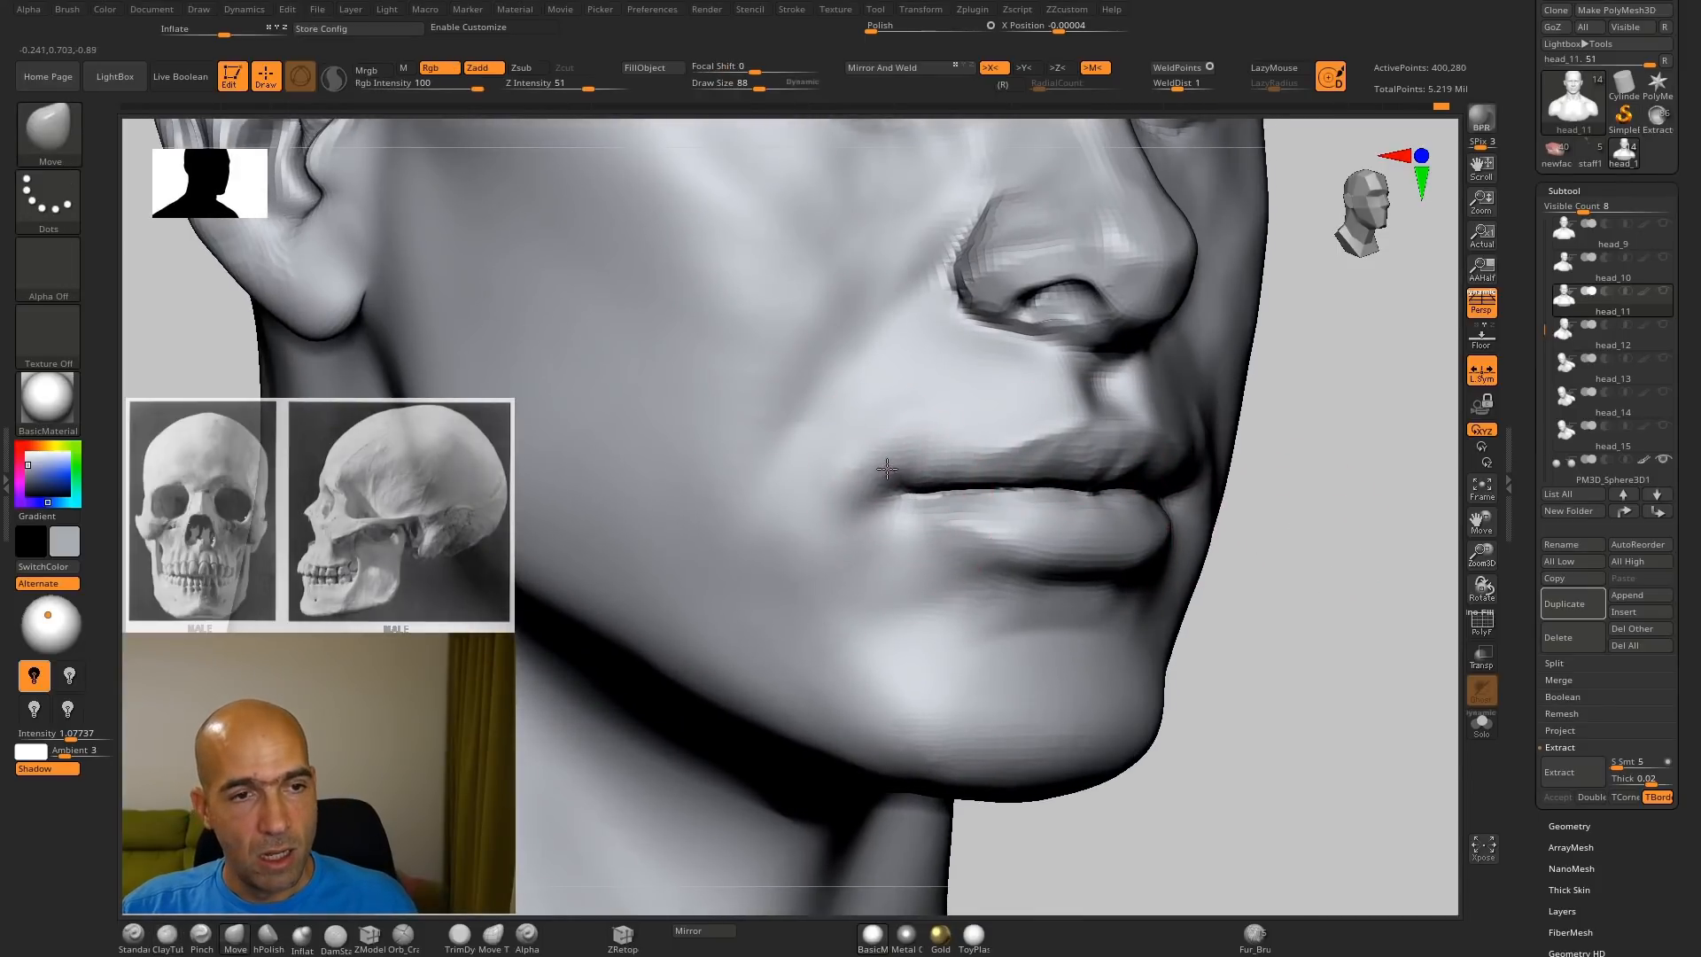
drag(1260, 491, 1265, 543)
key(ctrl+z)
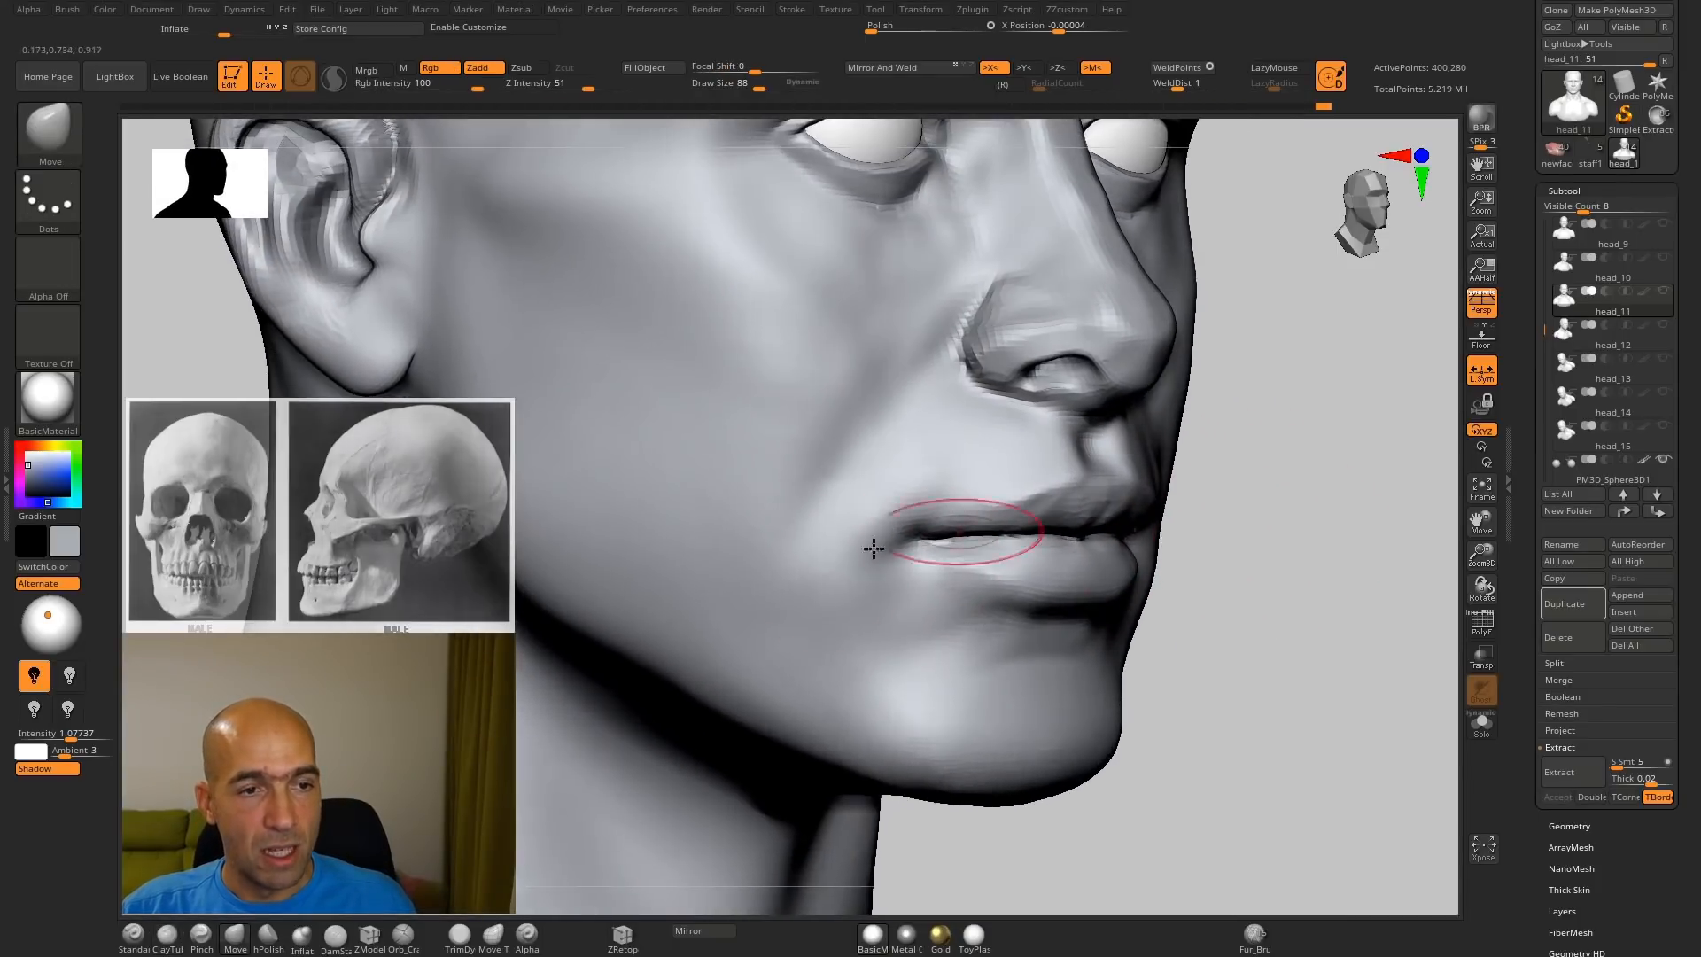
Step: Add volume beside and below the mouth corner with the ClayTubes brush at draw size 88
key(b)
key(c)
key(t)
mouse_move(824, 550)
mouse_down()
mouse_move(809, 543)
mouse_move(835, 570)
mouse_move(797, 594)
mouse_up()
key(shift)
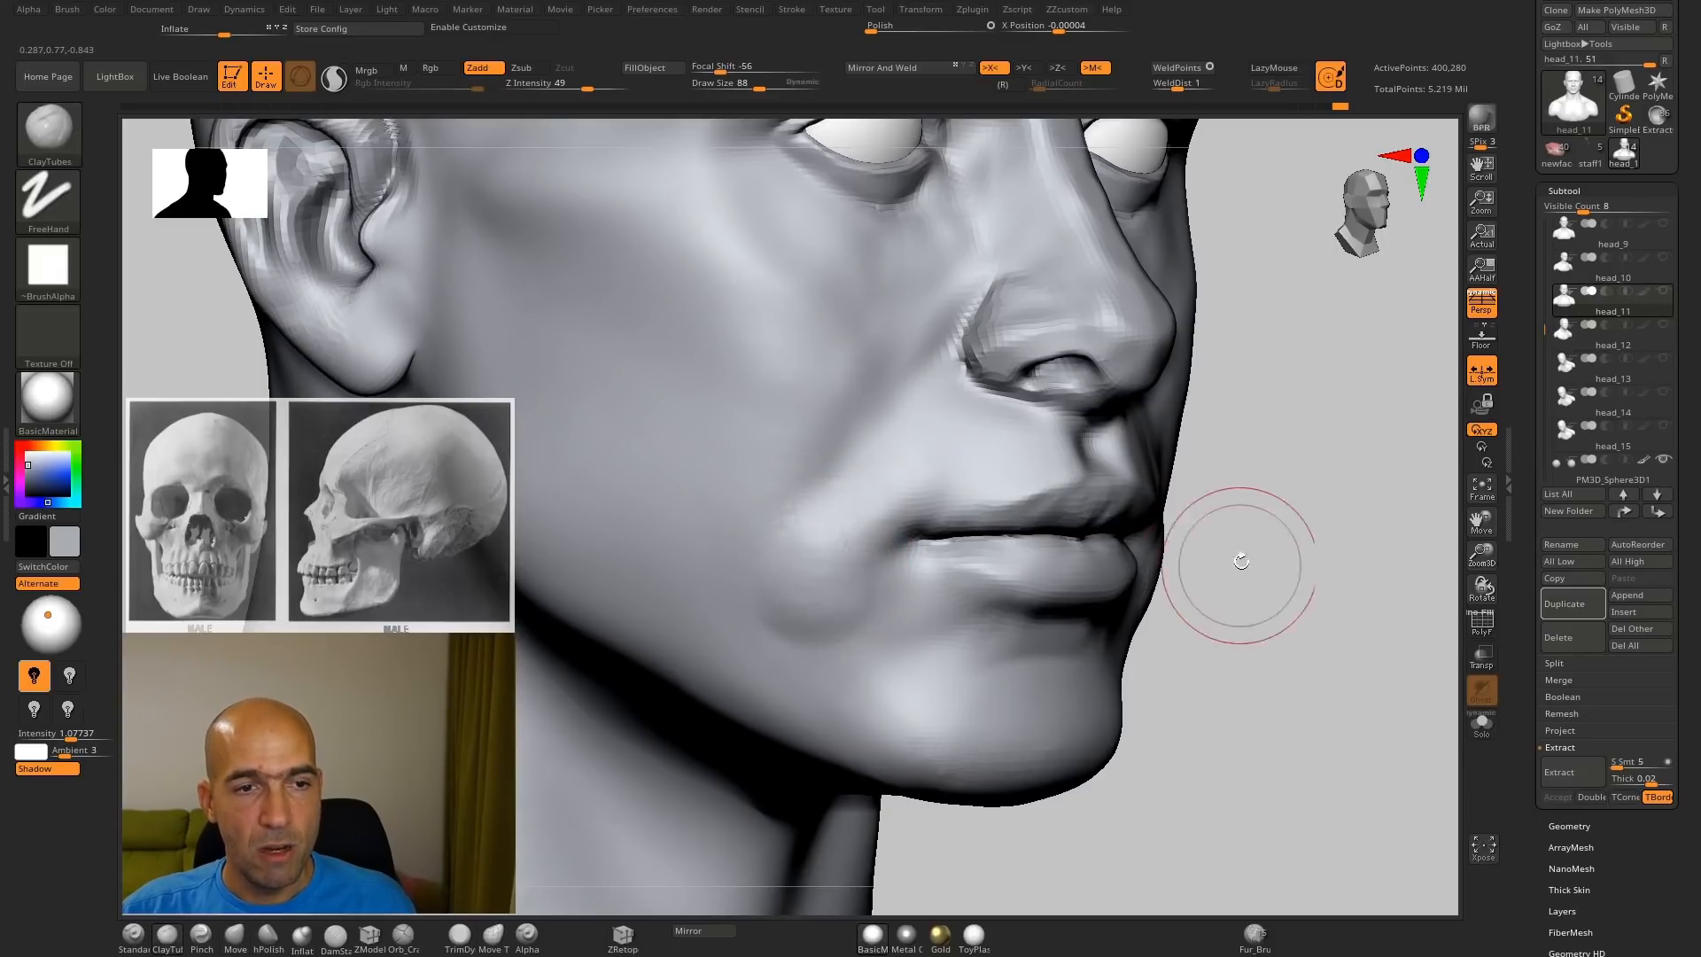
shift+drag(1238, 562, 1140, 554)
Step: Carve back the area below the mouth corner with the ClayTubes brush and smooth the surrounding cheek
drag(1351, 550, 1269, 544)
mouse_move(773, 584)
alt+mouse_down()
mouse_move(752, 585)
mouse_move(752, 673)
alt+mouse_up()
shift+drag(1131, 528, 1132, 555)
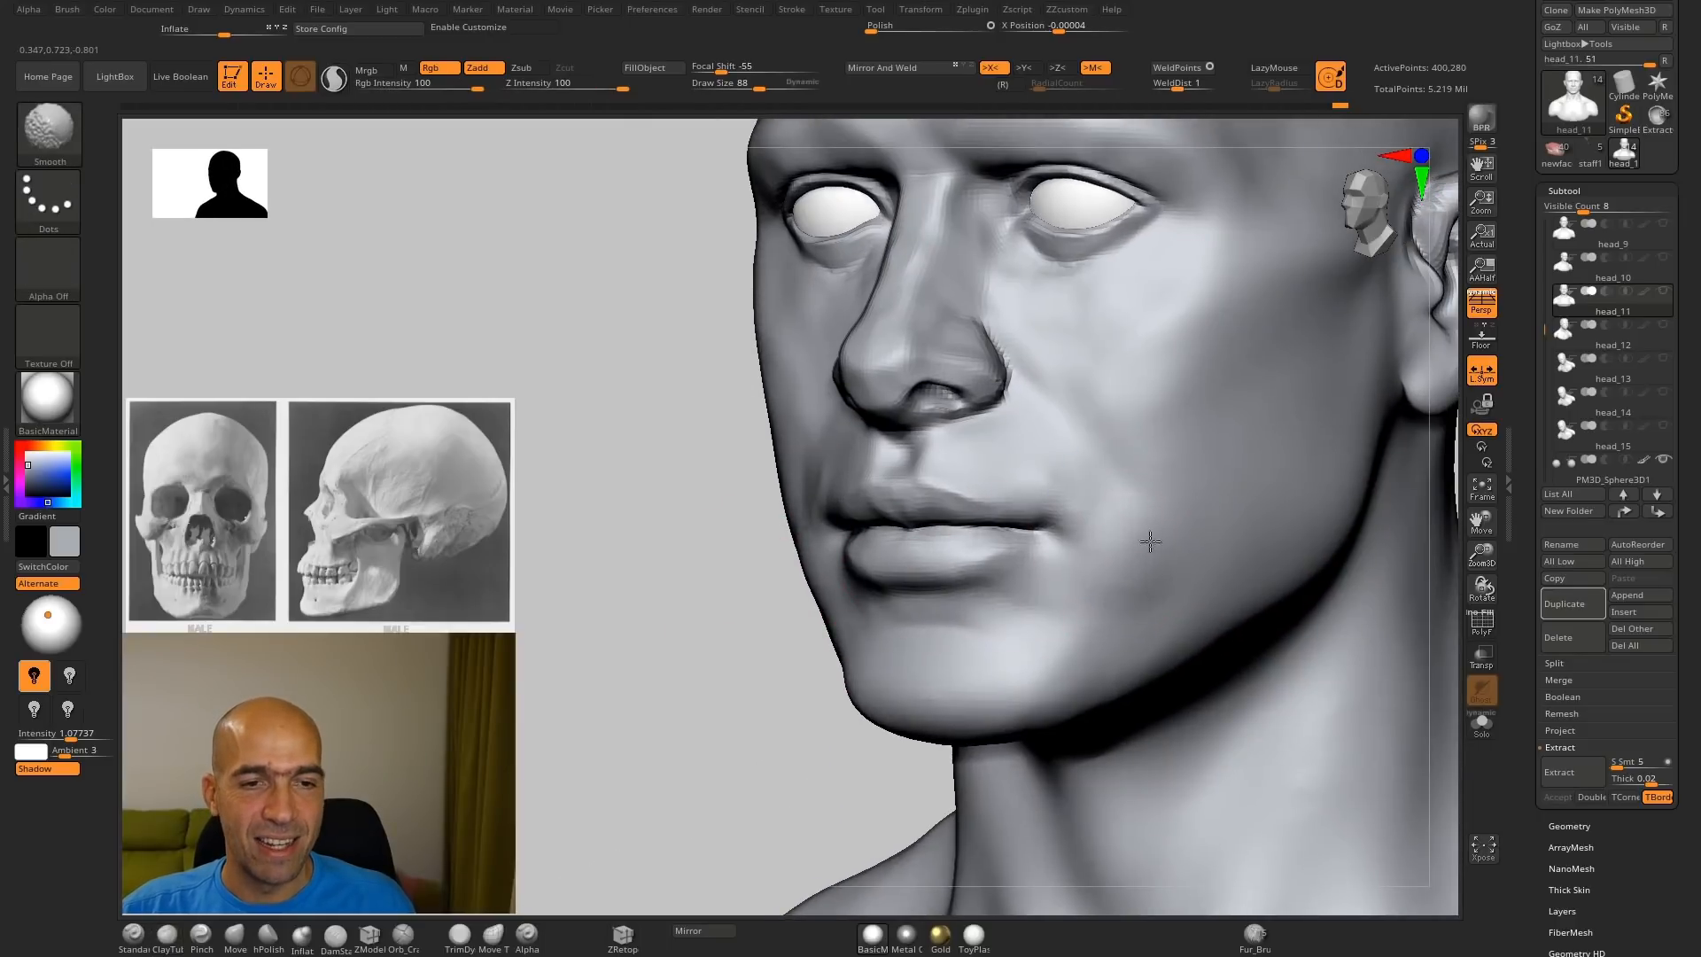
drag(768, 631, 779, 628)
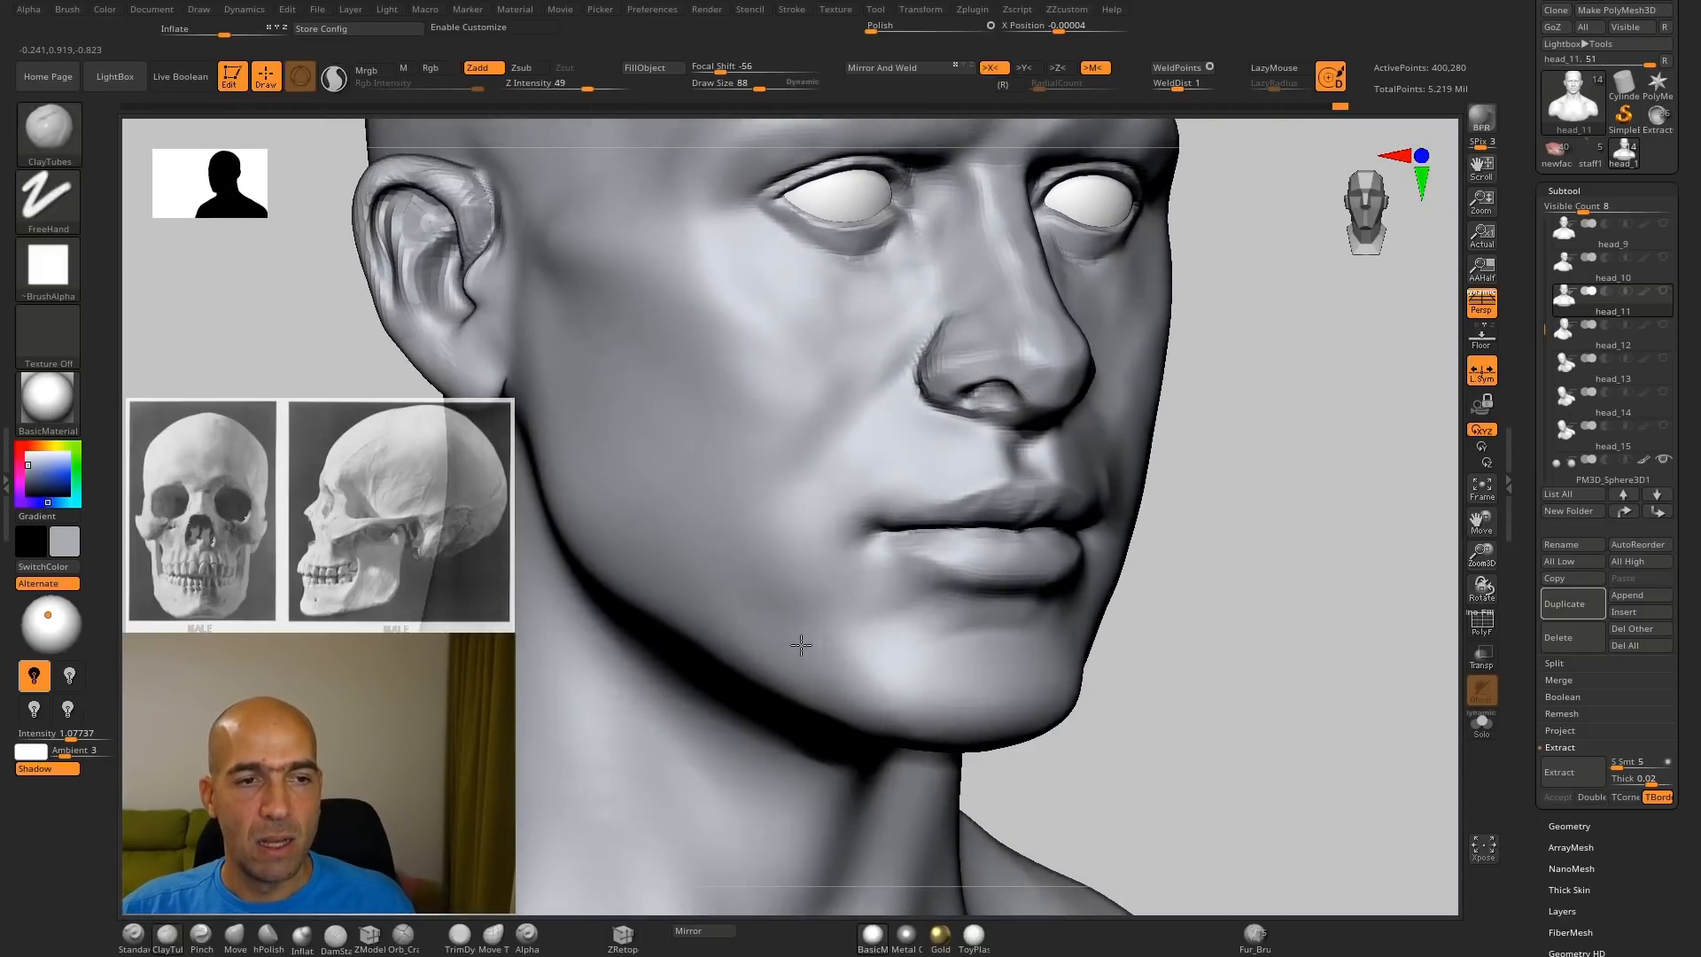
shift+drag(866, 462, 893, 454)
alt+drag(1218, 494, 1204, 532)
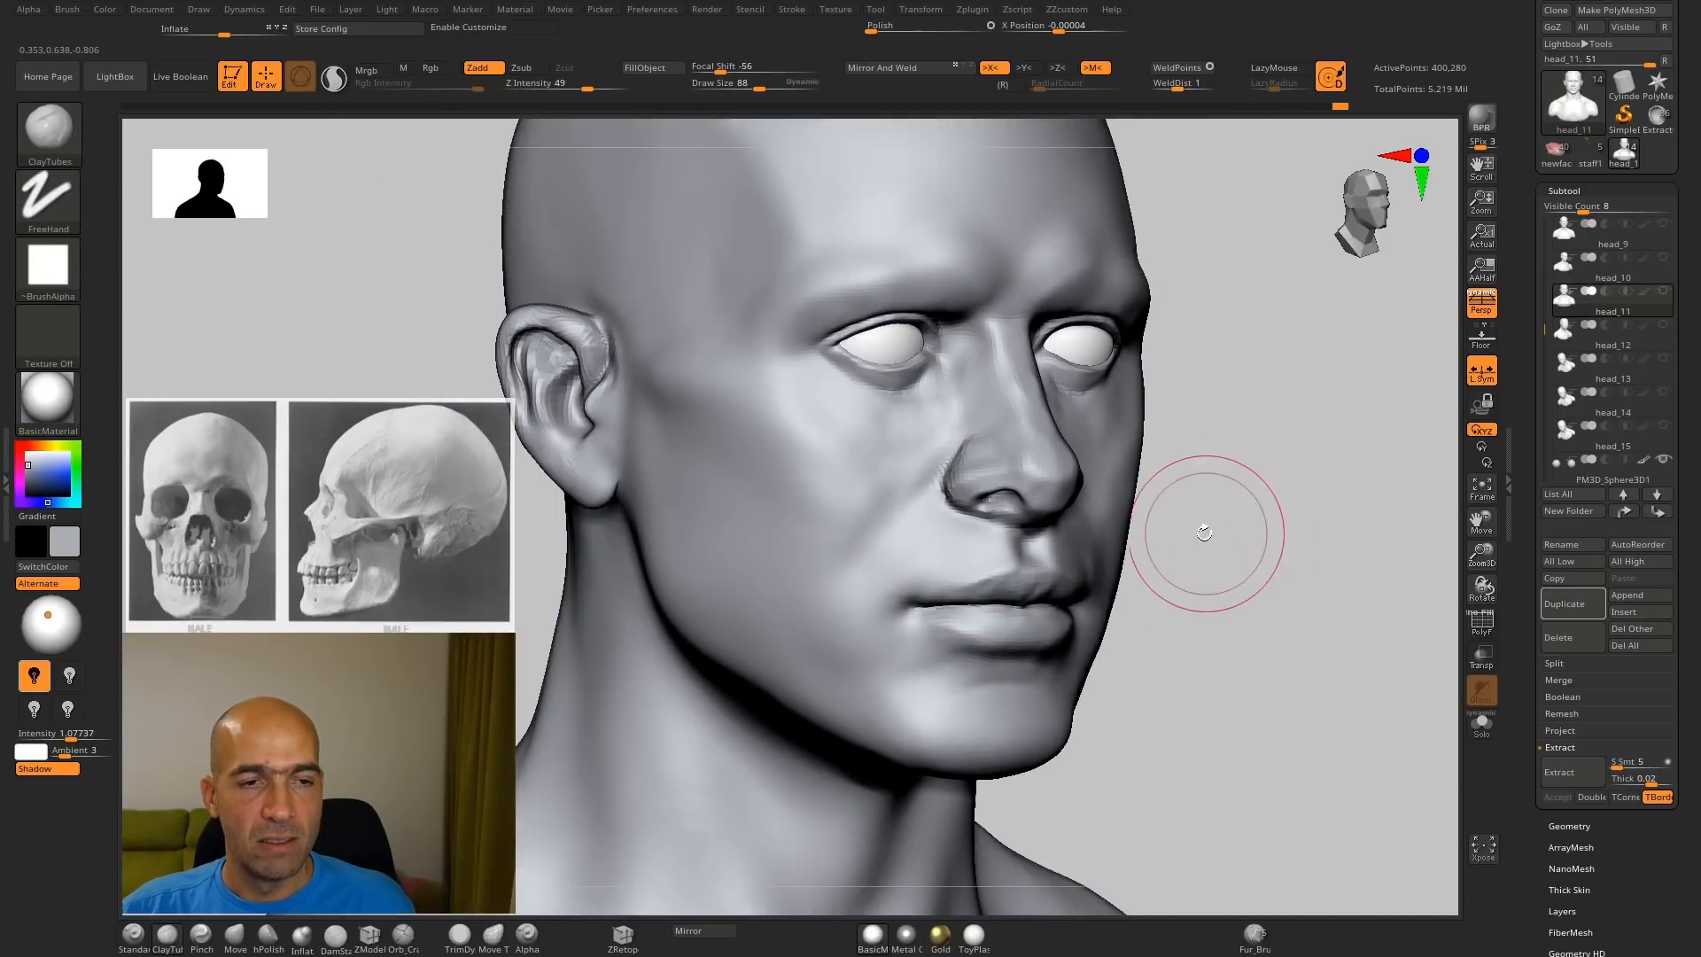
shift+drag(1197, 618, 1123, 638)
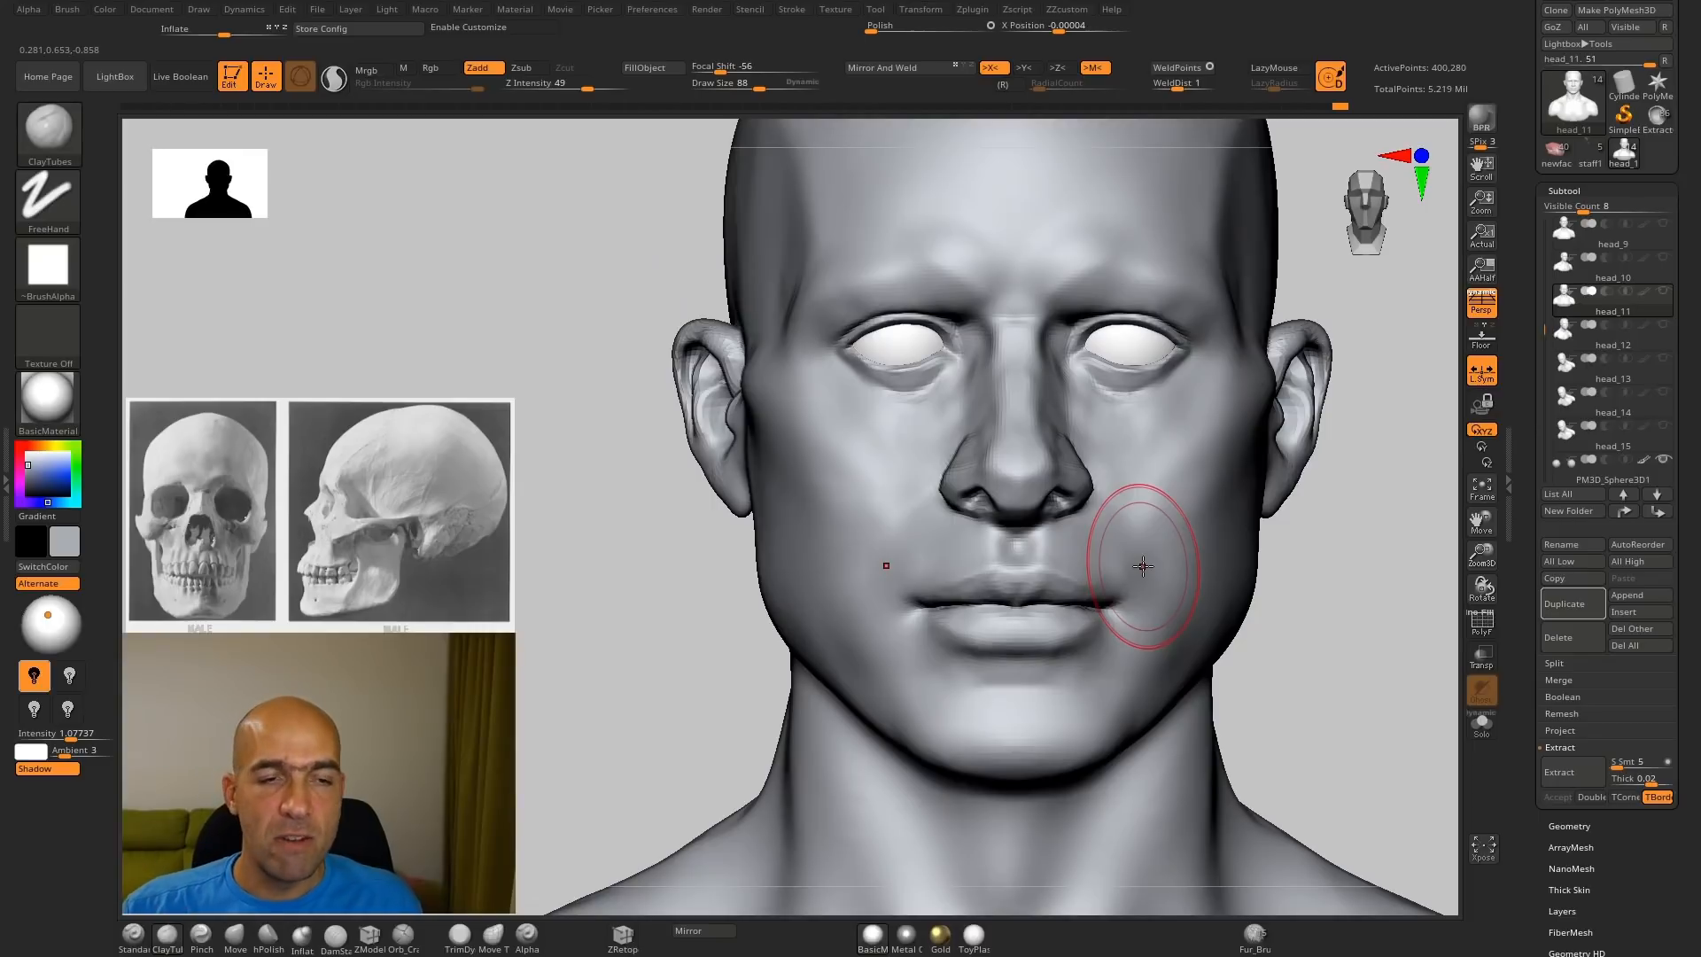
mouse_move(1309, 619)
alt+mouse_down()
mouse_move(1291, 577)
mouse_move(1329, 550)
mouse_move(992, 577)
alt+mouse_up()
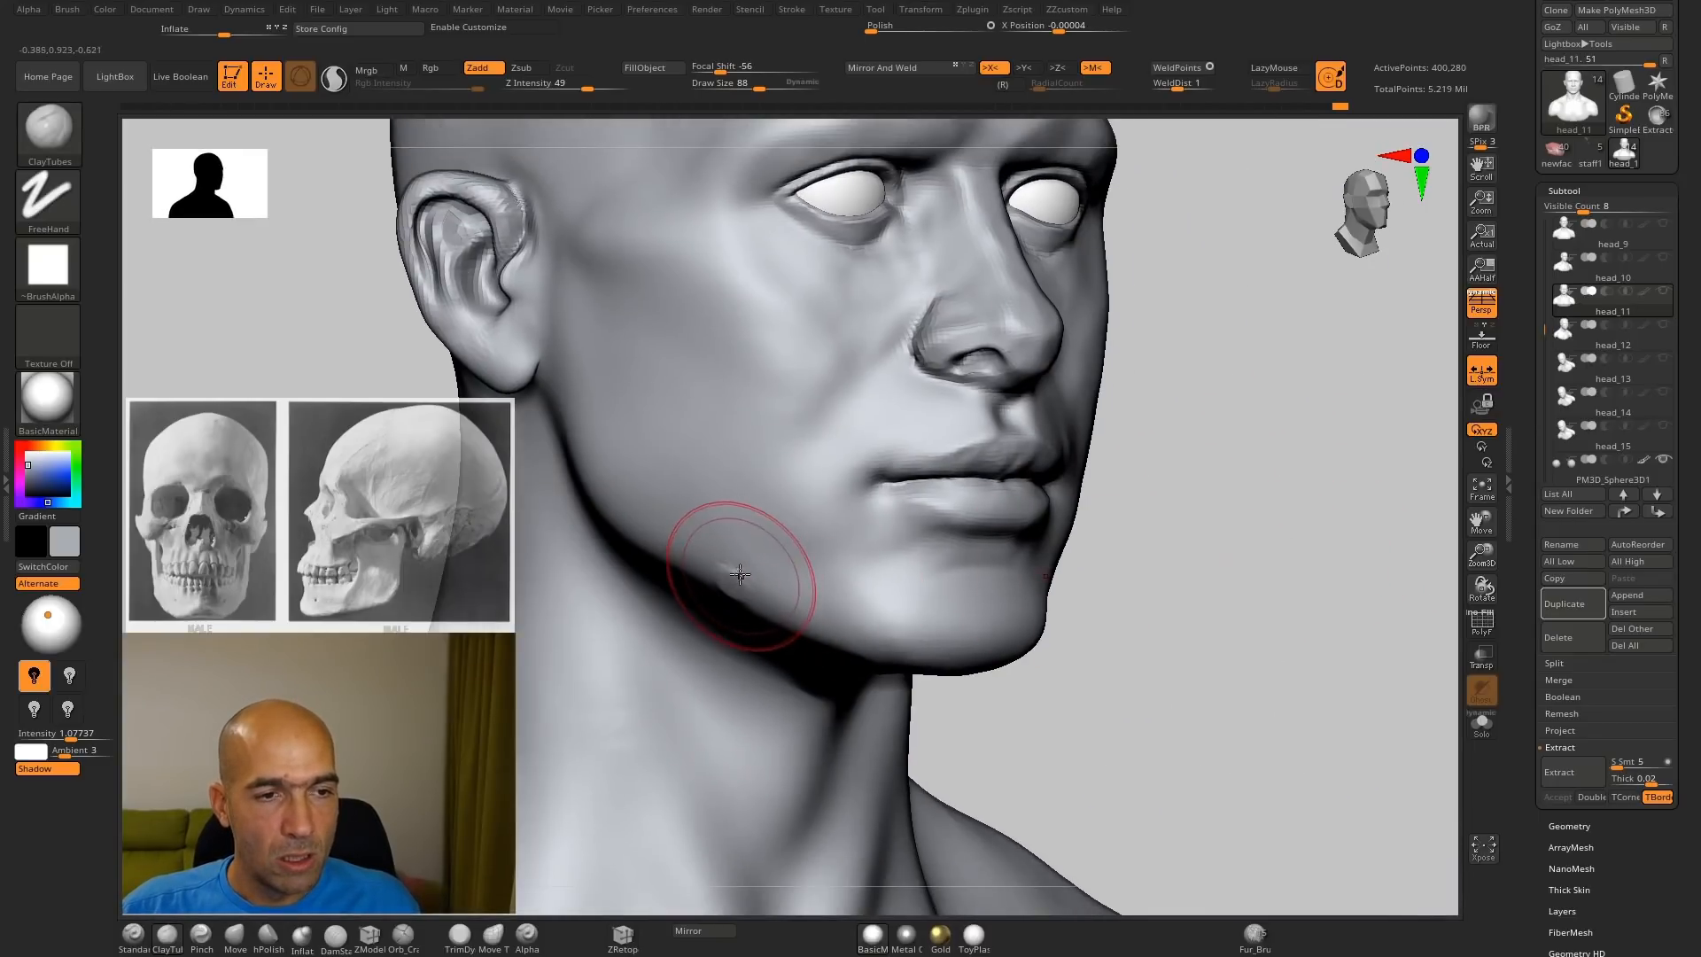
Step: Try building up the lower cheek beside the jaw with the ClayTubes brush at draw size 88 and smoothing it
mouse_move(740, 574)
mouse_down()
mouse_move(771, 520)
mouse_move(794, 528)
mouse_move(748, 455)
mouse_move(754, 549)
mouse_move(748, 449)
mouse_move(721, 493)
mouse_move(734, 583)
mouse_move(722, 532)
mouse_move(748, 487)
mouse_move(733, 489)
mouse_up()
mouse_move(1152, 534)
alt+mouse_down()
mouse_move(1041, 496)
mouse_move(953, 428)
mouse_move(993, 469)
alt+mouse_up()
mouse_move(984, 444)
shift+mouse_down()
mouse_move(1001, 484)
mouse_move(980, 460)
shift+mouse_up()
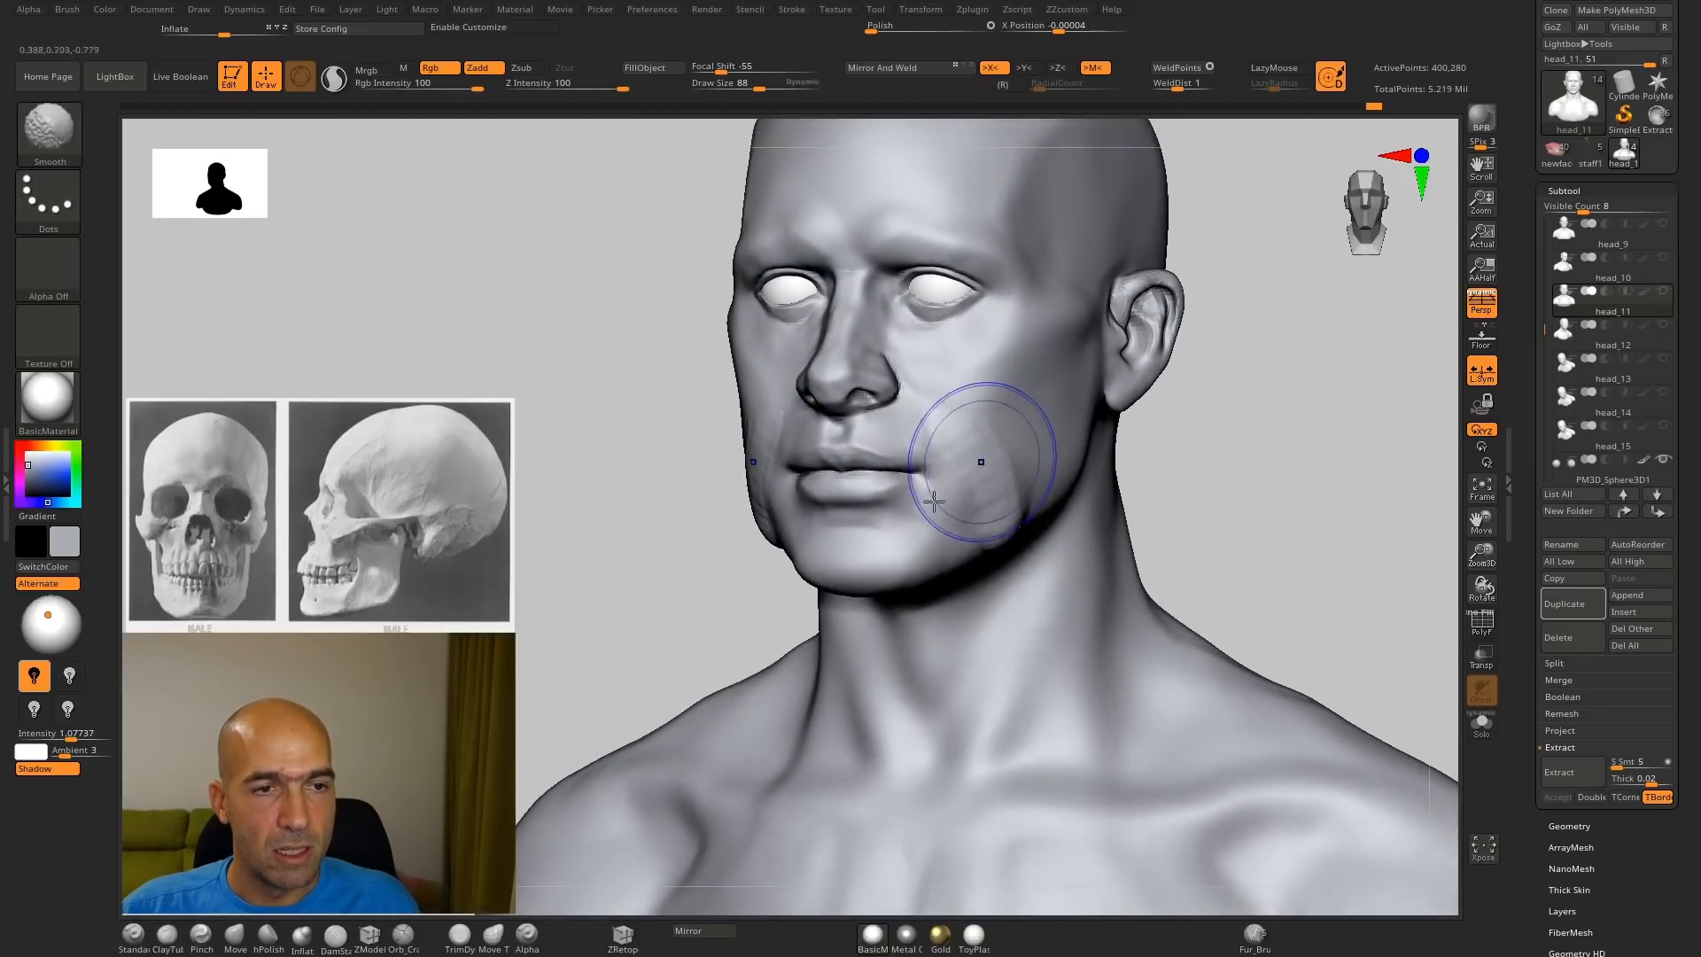
Step: Try adding ClayTubes volume from beside the nose down the cheek and below the eyes, smoothing the strokes
alt+drag(665, 459, 709, 647)
drag(891, 412, 957, 520)
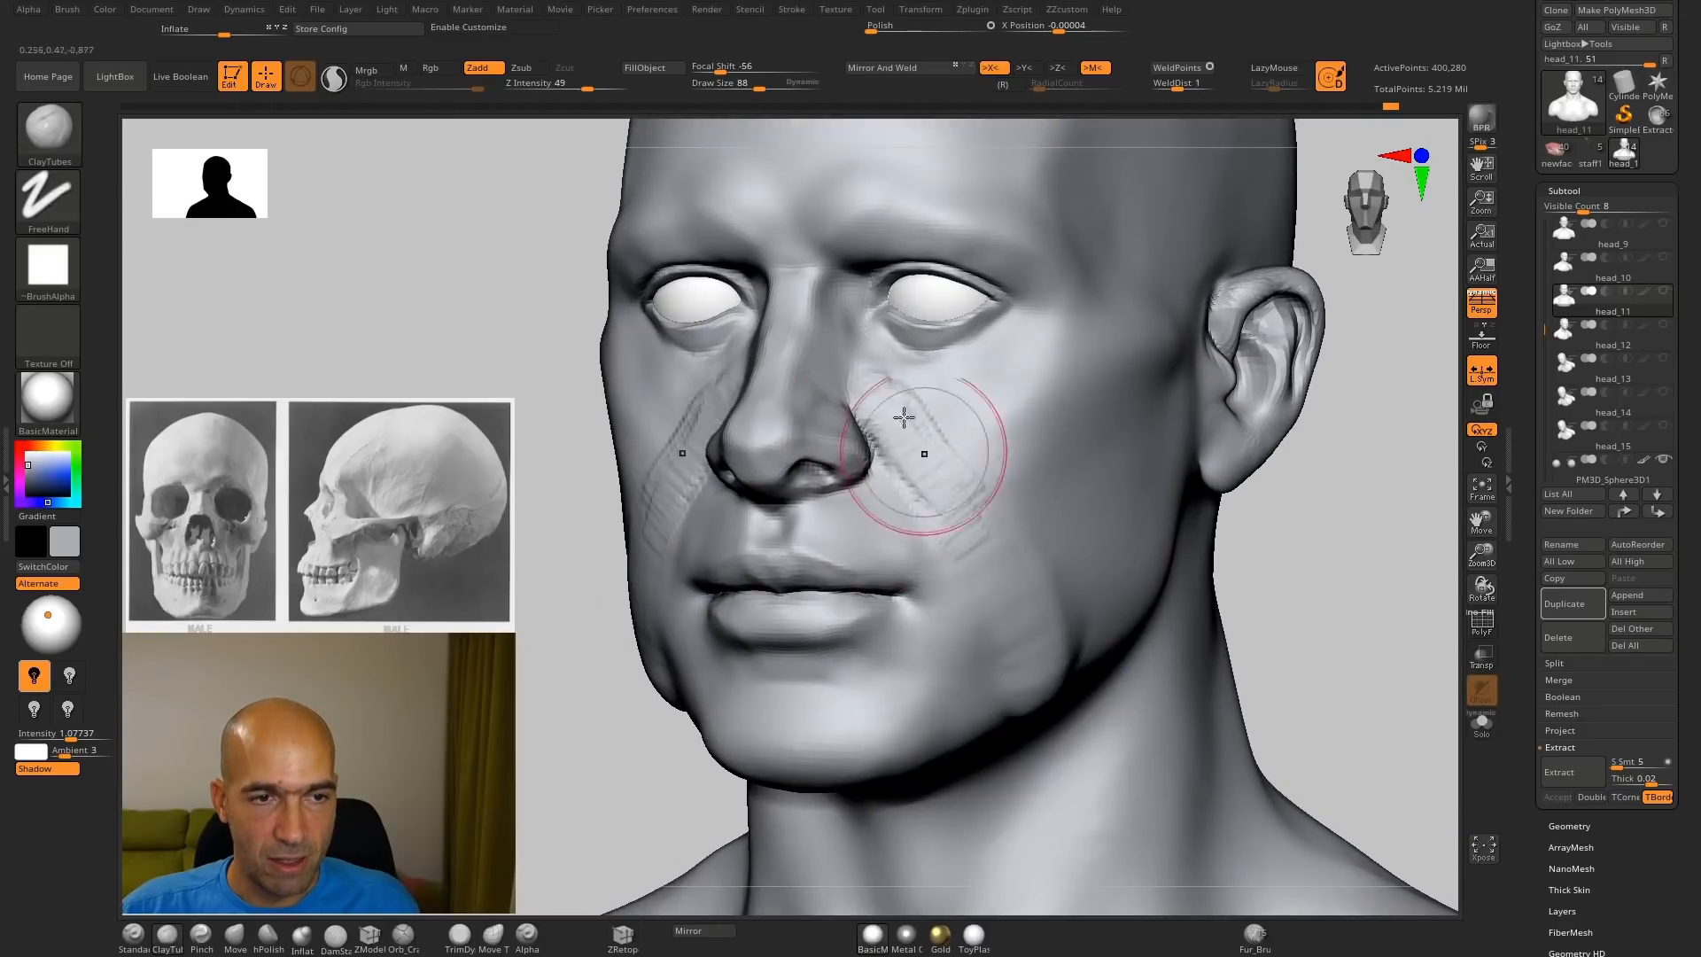
mouse_move(906, 420)
mouse_down()
mouse_move(973, 534)
mouse_move(924, 498)
mouse_move(973, 547)
mouse_up()
mouse_move(975, 537)
shift+mouse_down()
mouse_move(947, 490)
mouse_move(969, 528)
shift+mouse_up()
mouse_move(1248, 602)
alt+mouse_down()
mouse_move(1143, 525)
mouse_move(1128, 577)
mouse_move(922, 346)
mouse_move(881, 406)
mouse_move(938, 407)
mouse_move(917, 435)
mouse_move(998, 419)
mouse_move(952, 451)
alt+mouse_up()
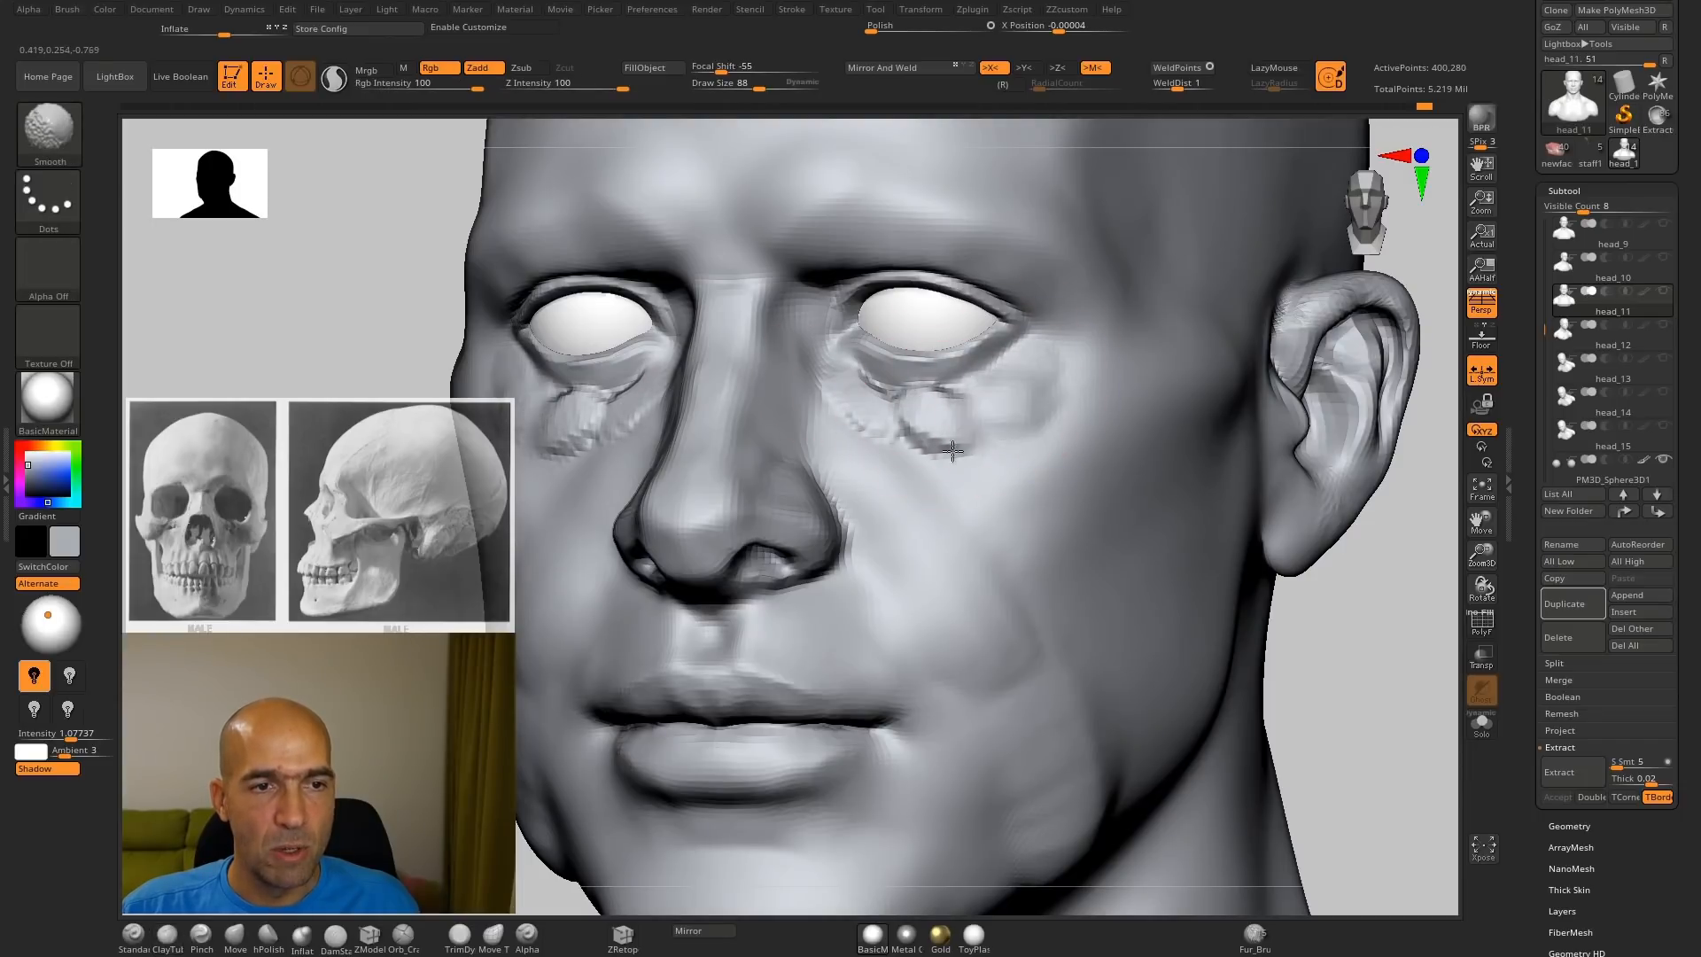
key(f)
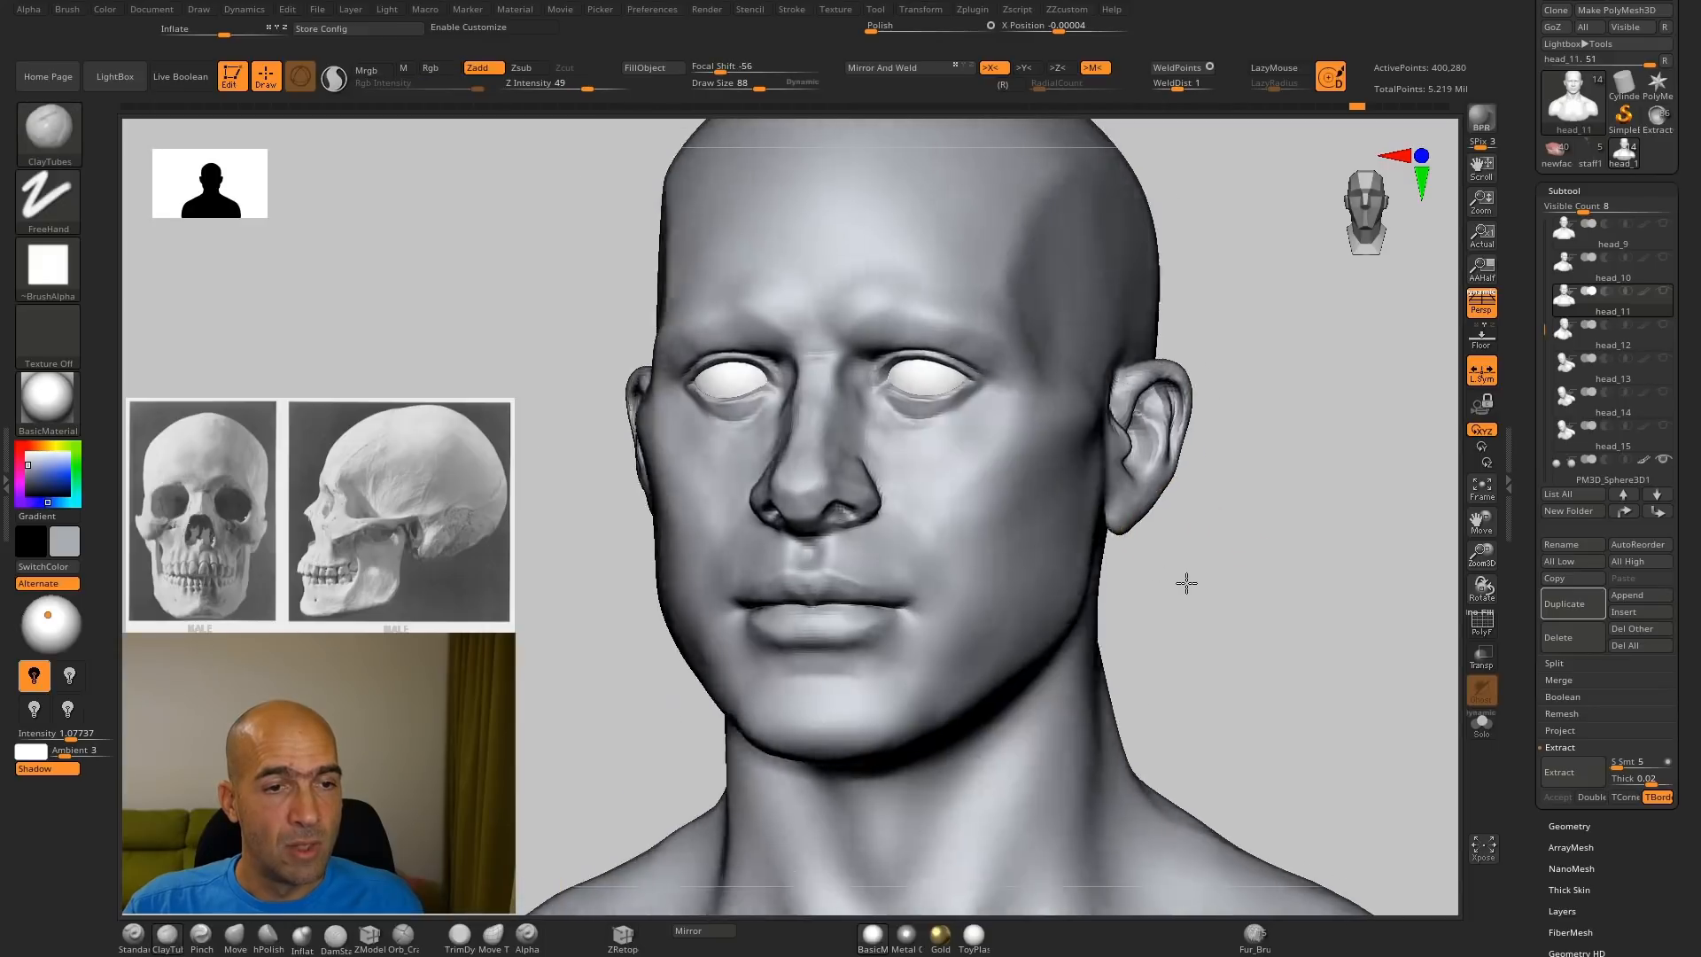
Step: Sculpt the area below the inner eye corner with the Standard brush at draw size 48, discarding the newer undo history entries
drag(1186, 581, 1091, 582)
alt+drag(674, 675, 710, 619)
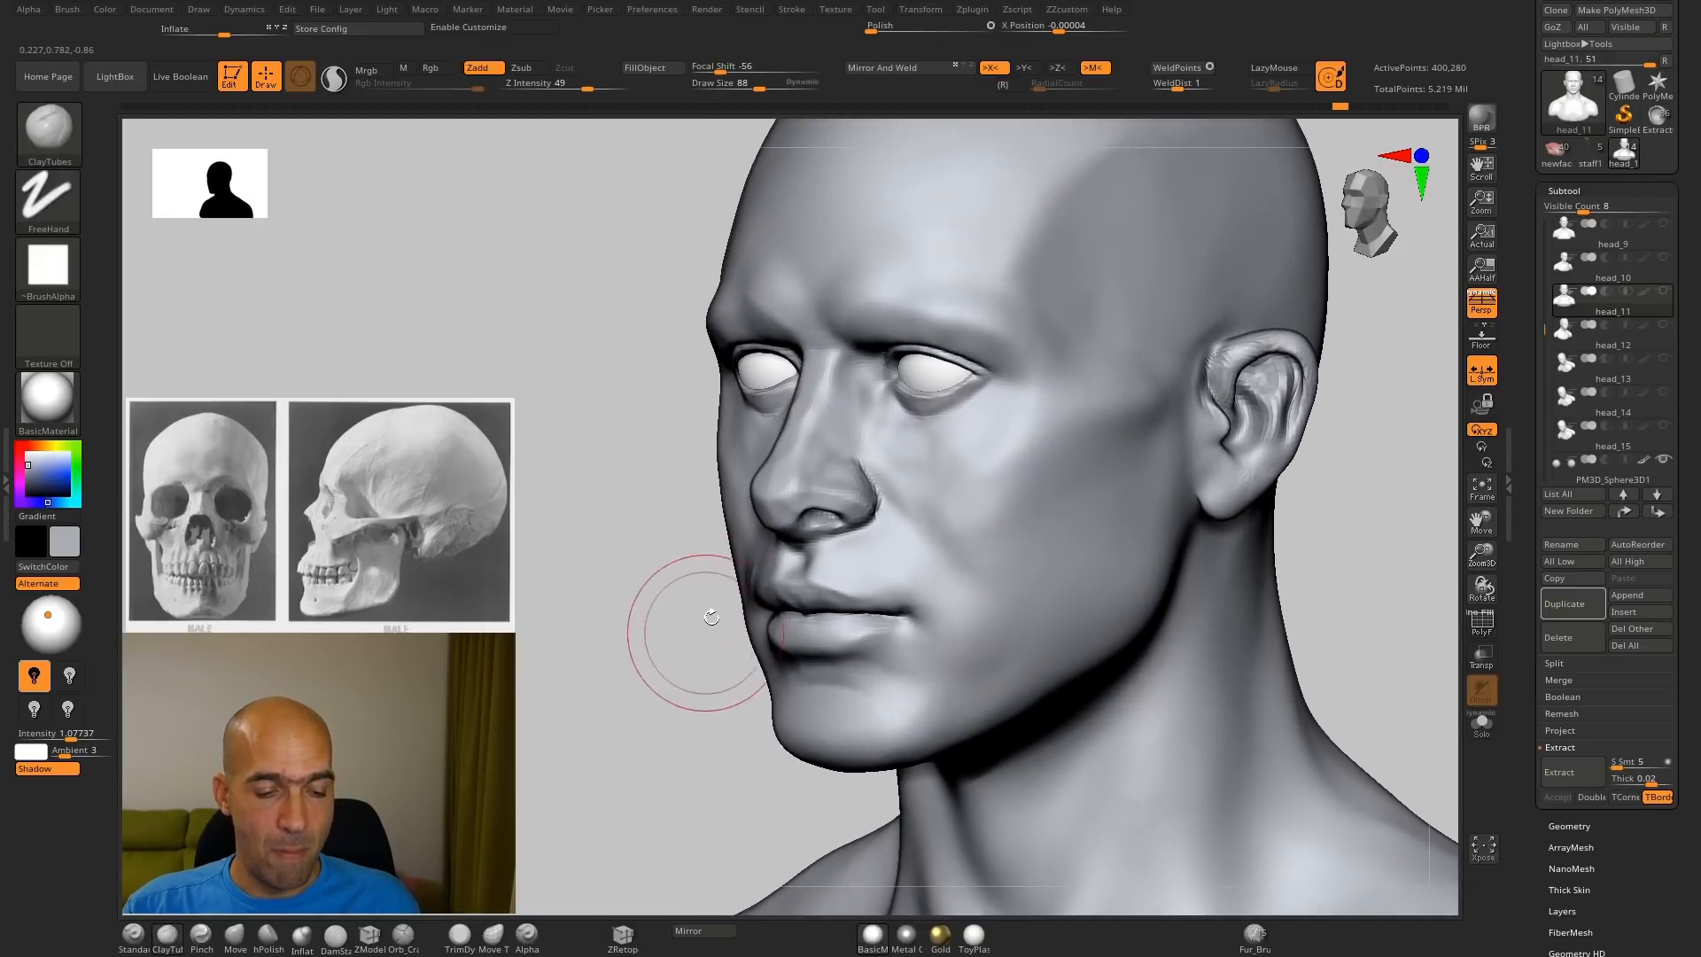
key(b)
key(s)
key(t)
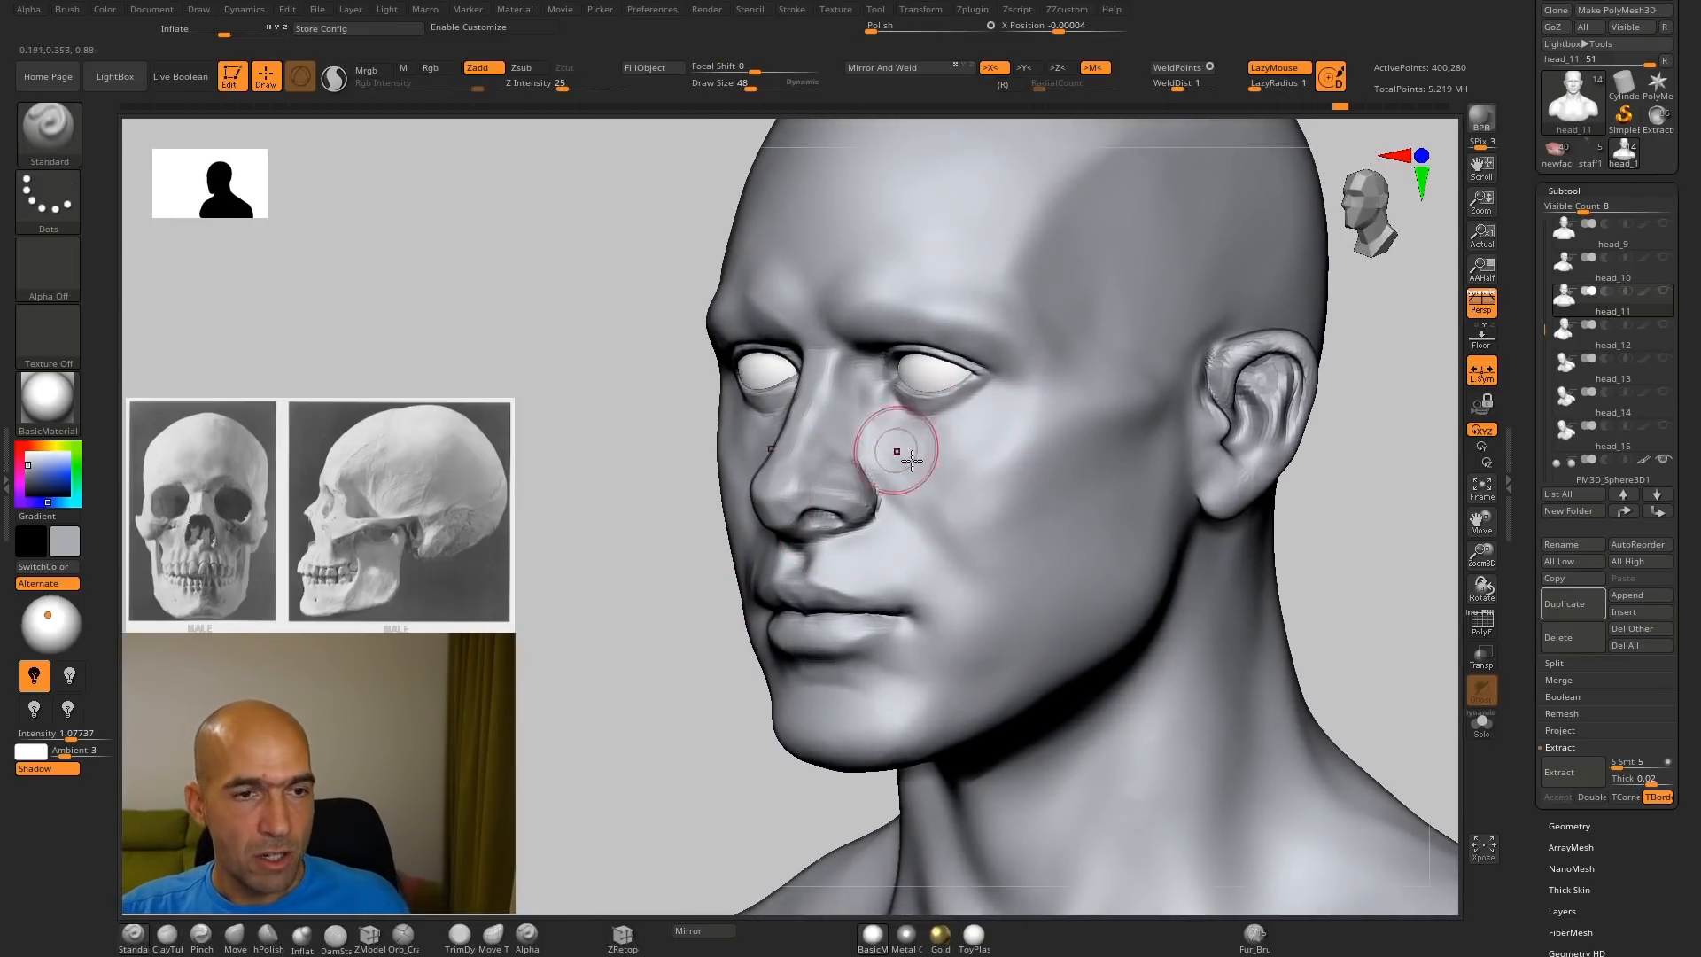
click(875, 398)
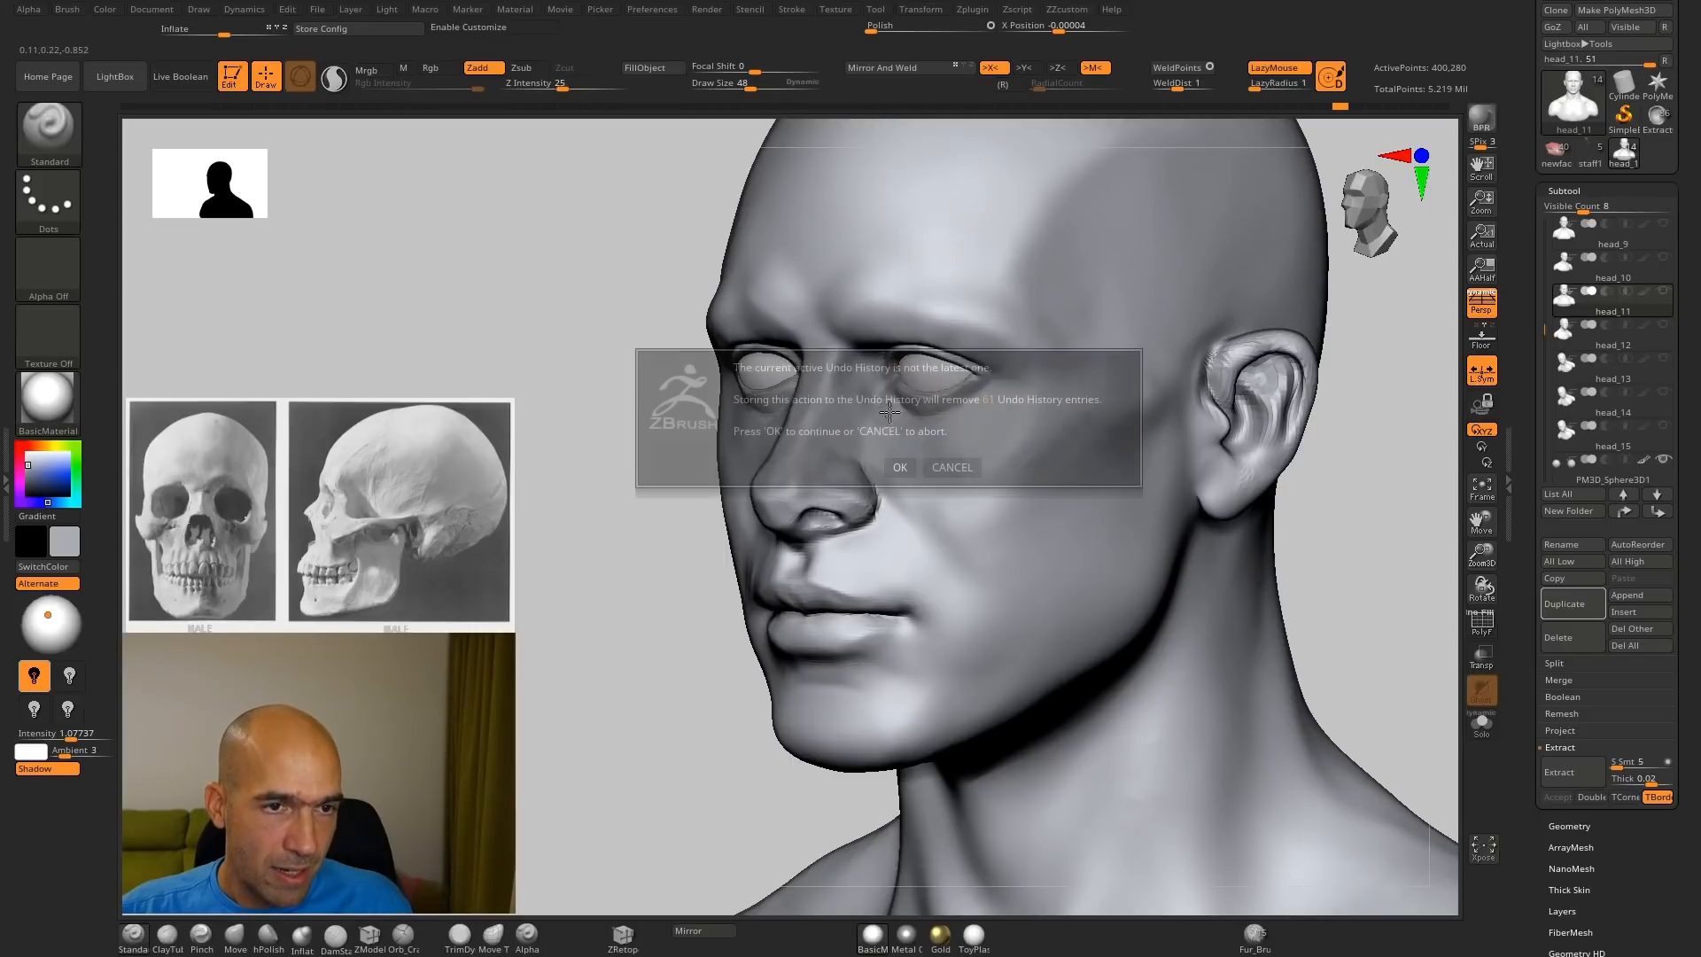
click(900, 465)
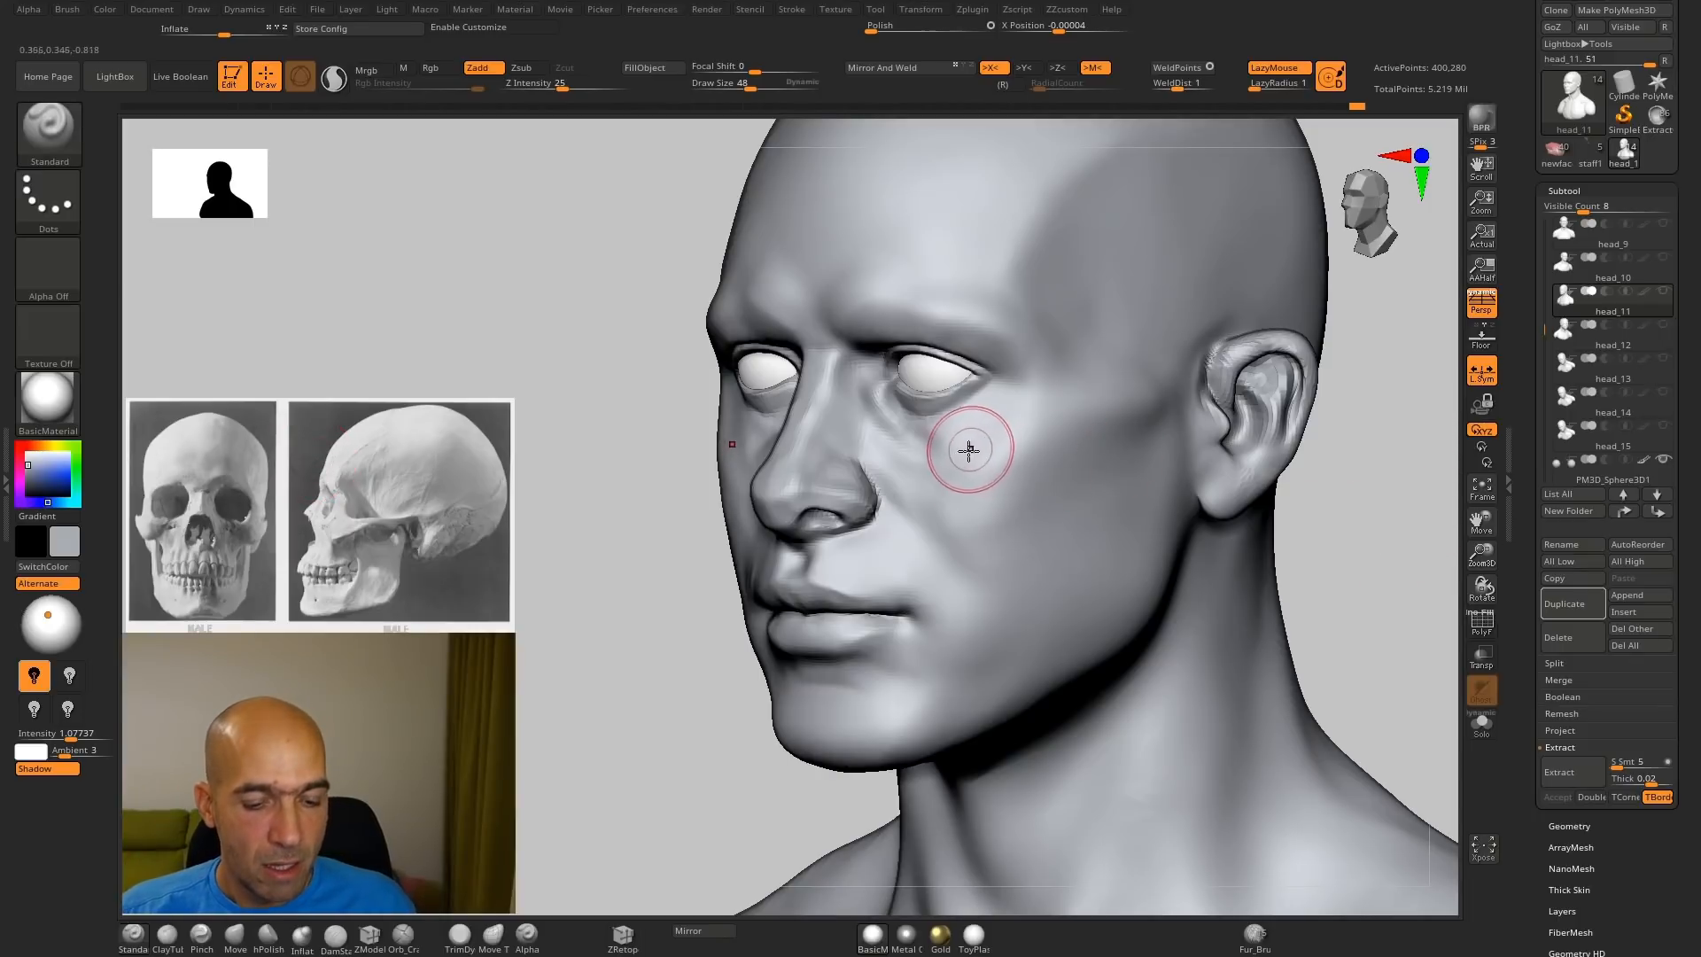
Step: Carve a crease from below the inner eye corner diagonally down the cheek with the DamStandard brush at draw size 48
key(b)
key(d)
key(s)
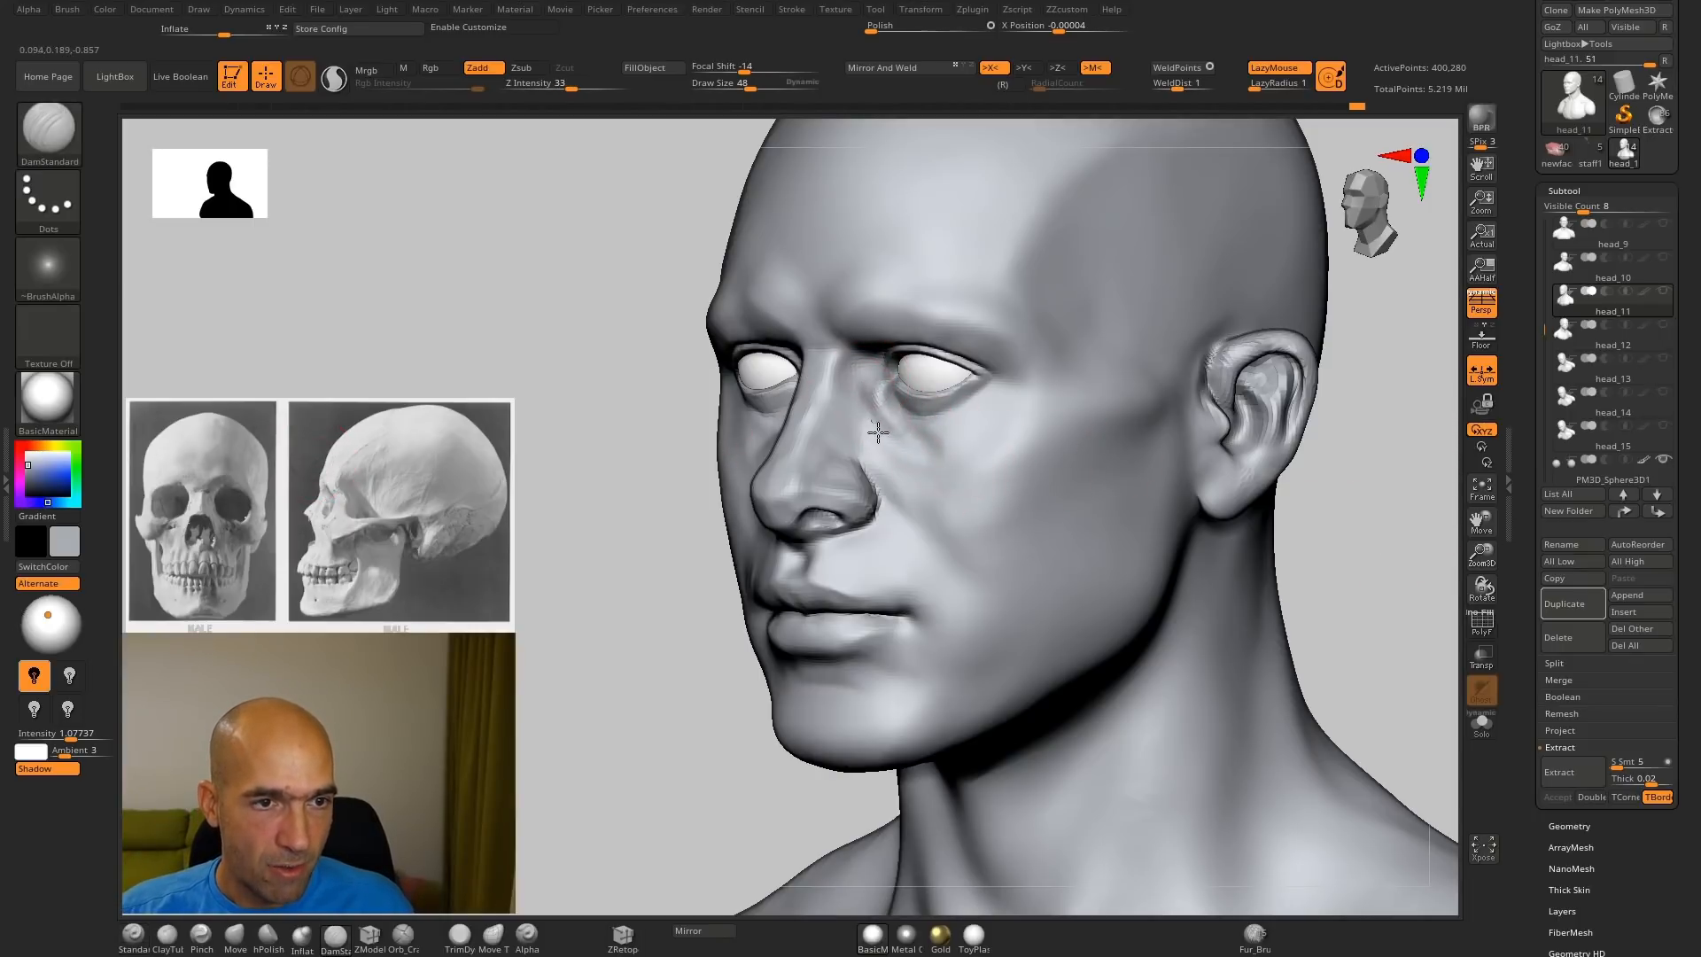
drag(876, 427, 976, 537)
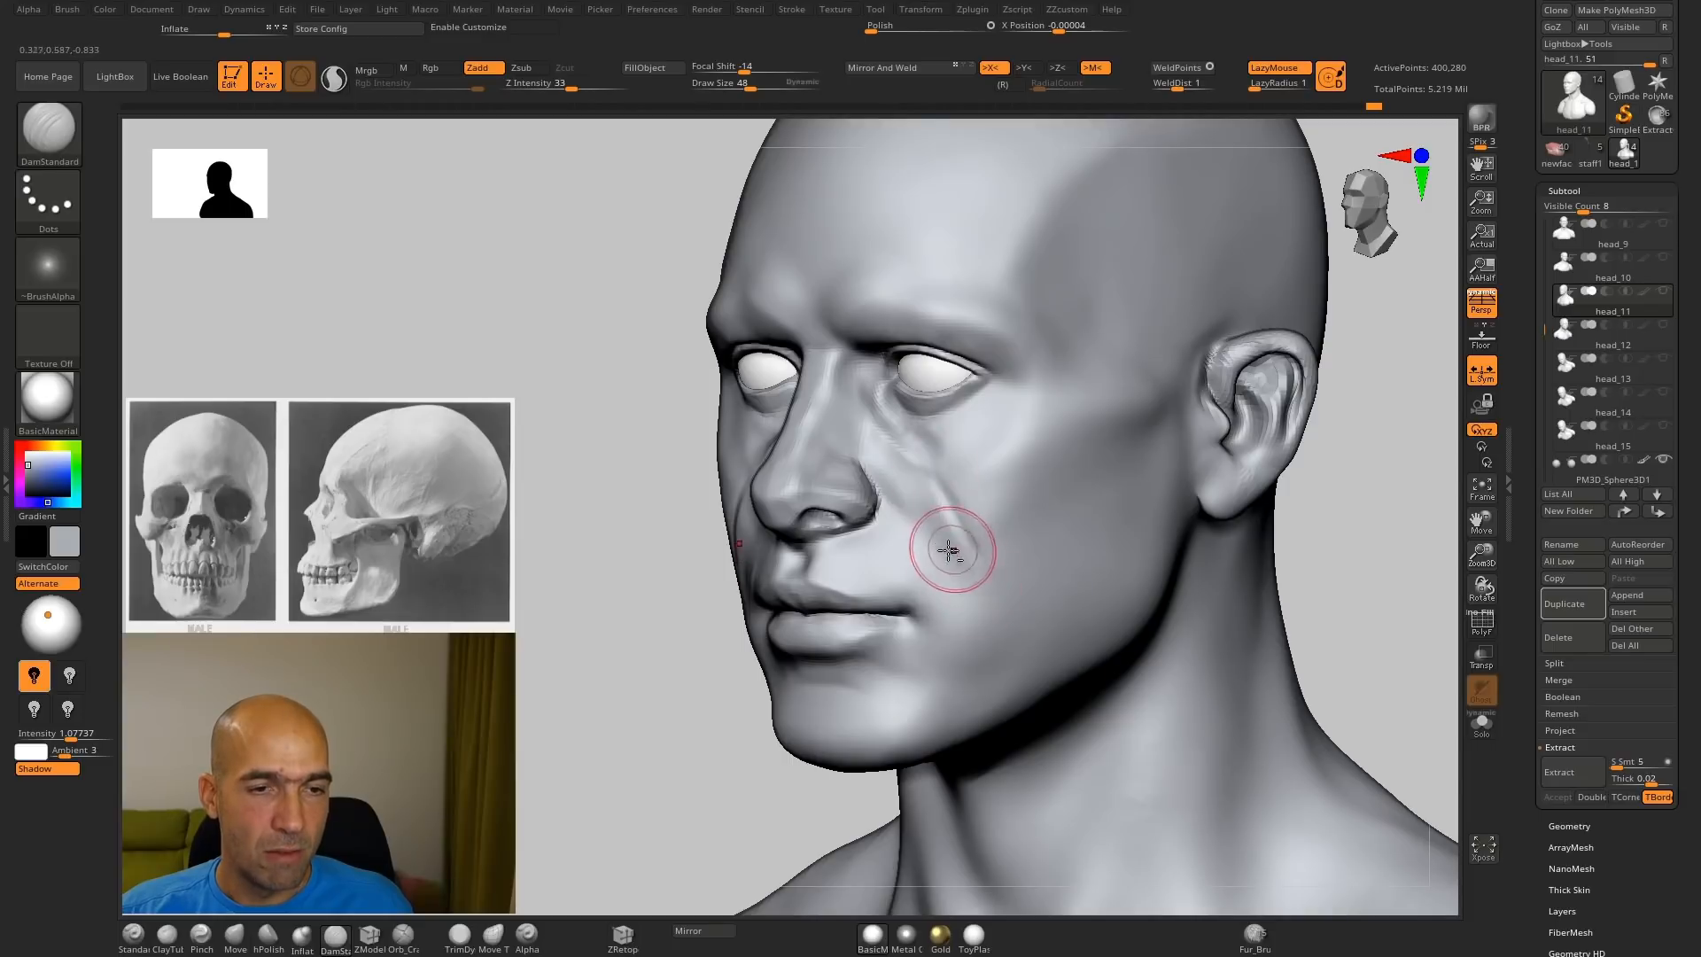
drag(626, 653, 710, 615)
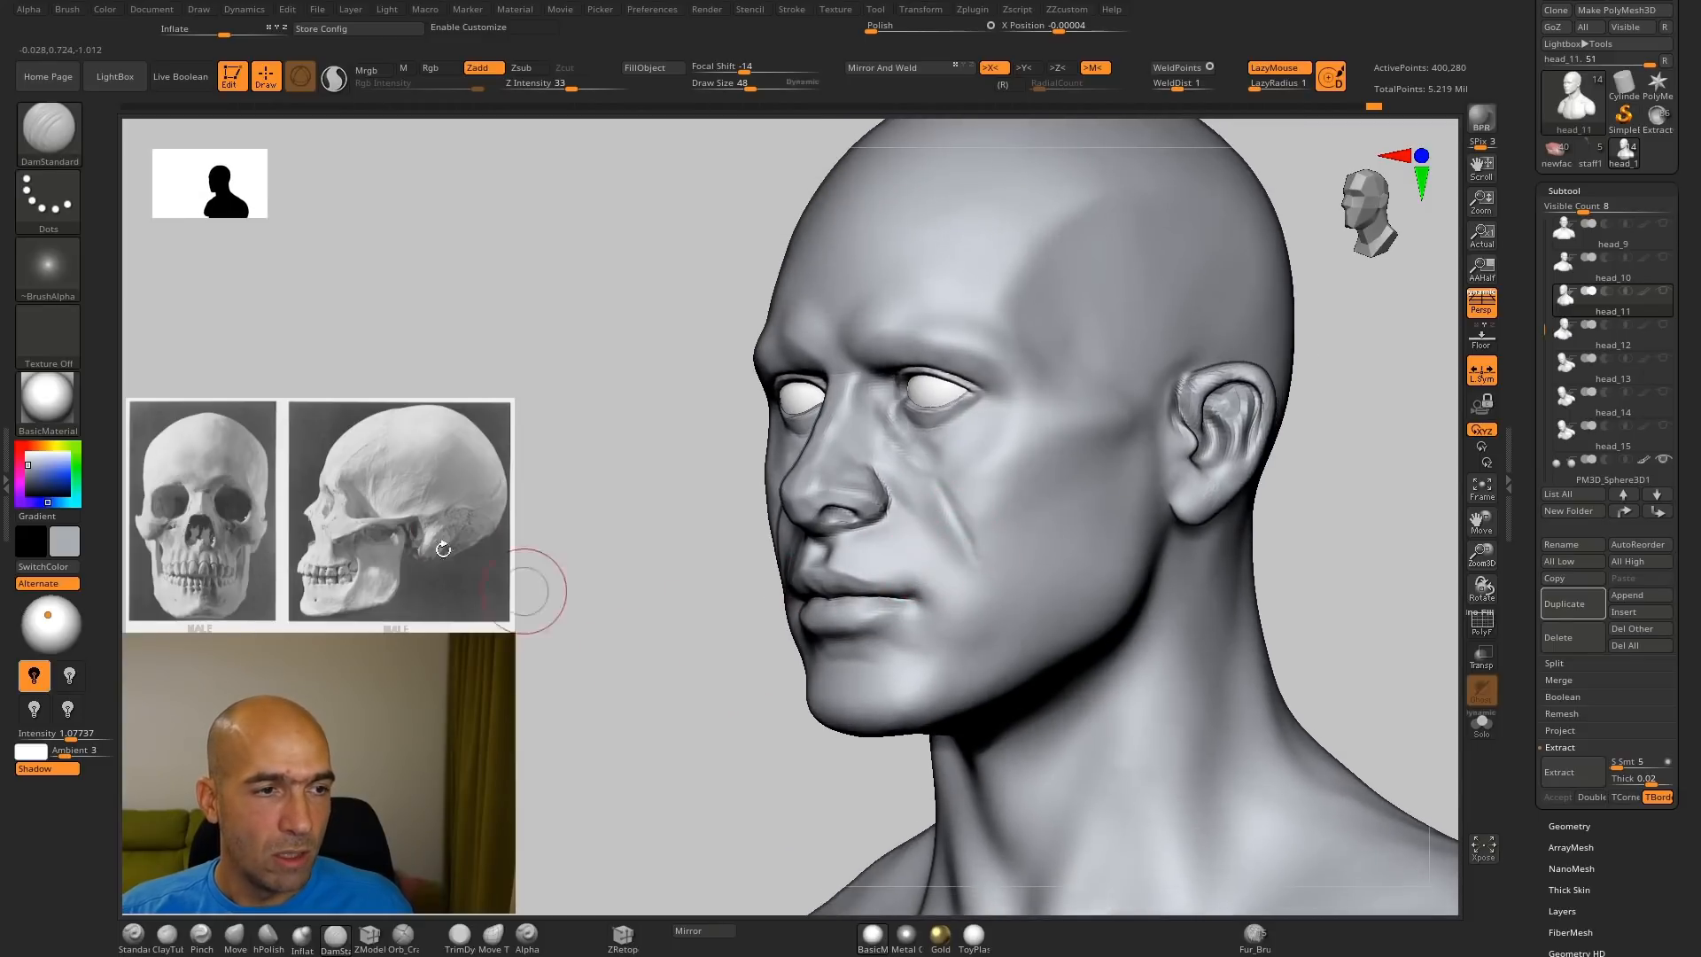
Step: Extend and deepen the DamStandard cheek crease past the mouth corner down to the jawline
drag(897, 532, 954, 527)
drag(976, 602, 976, 615)
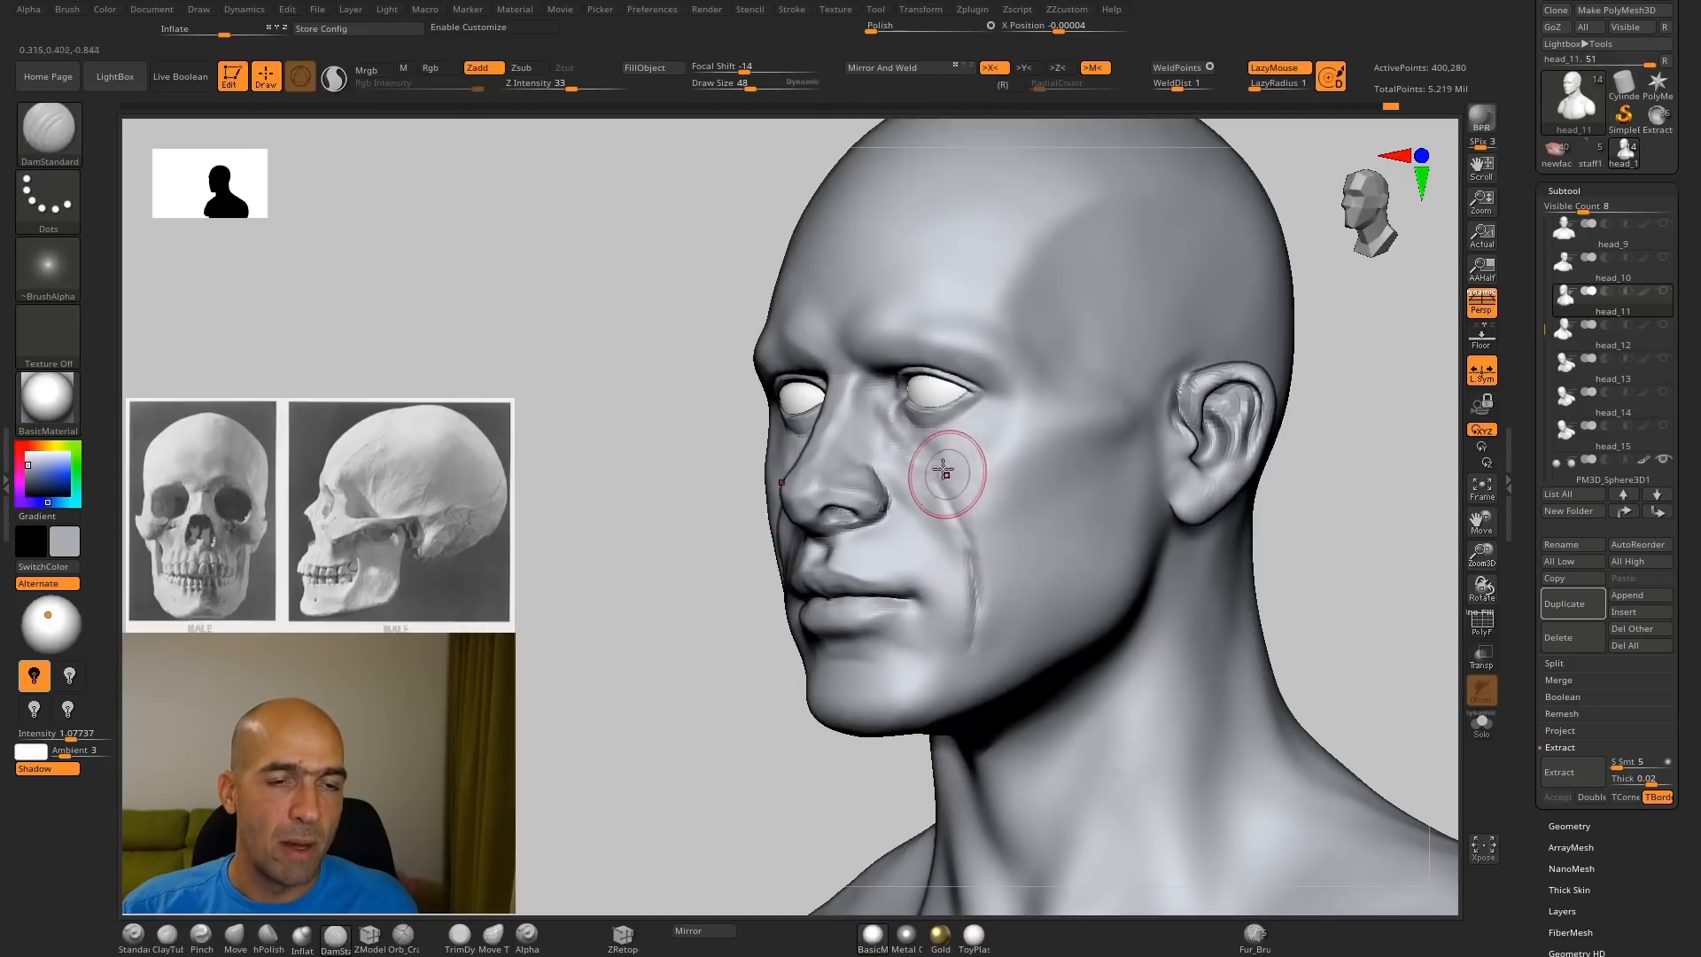
drag(660, 539, 683, 543)
drag(956, 523, 977, 565)
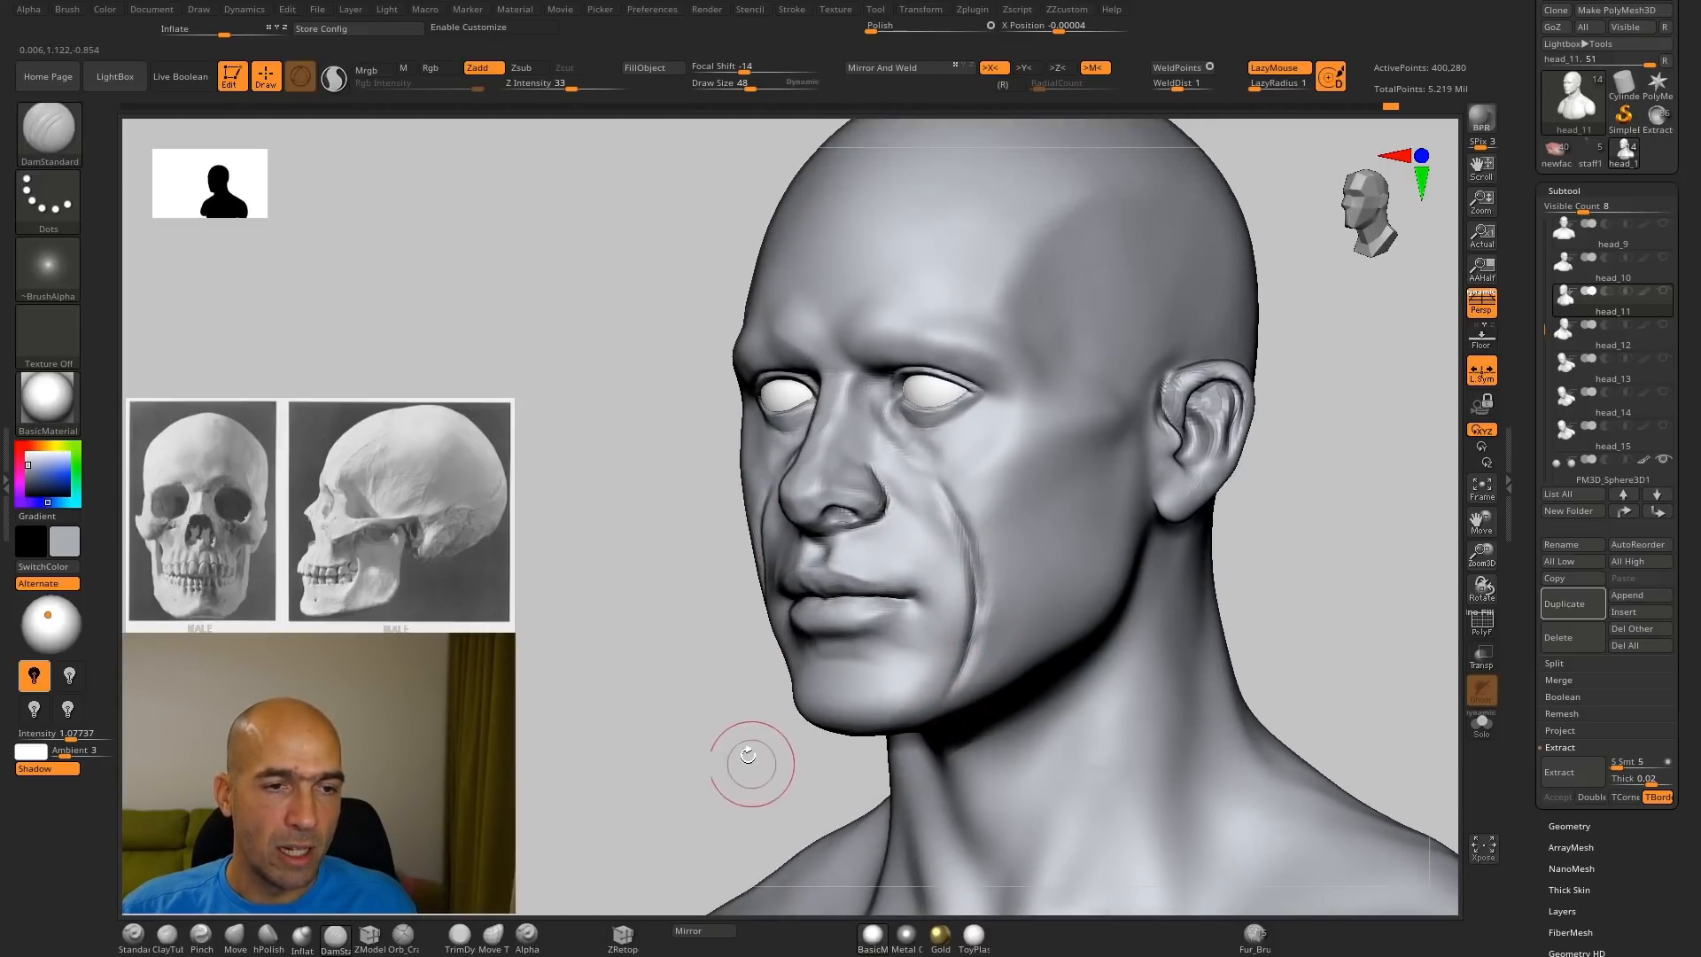
Step: Shape the edges of the cheek crease with the Standard brush at draw size 48 and smooth it from jaw to cheekbone
drag(748, 755, 787, 754)
key(b)
key(s)
key(t)
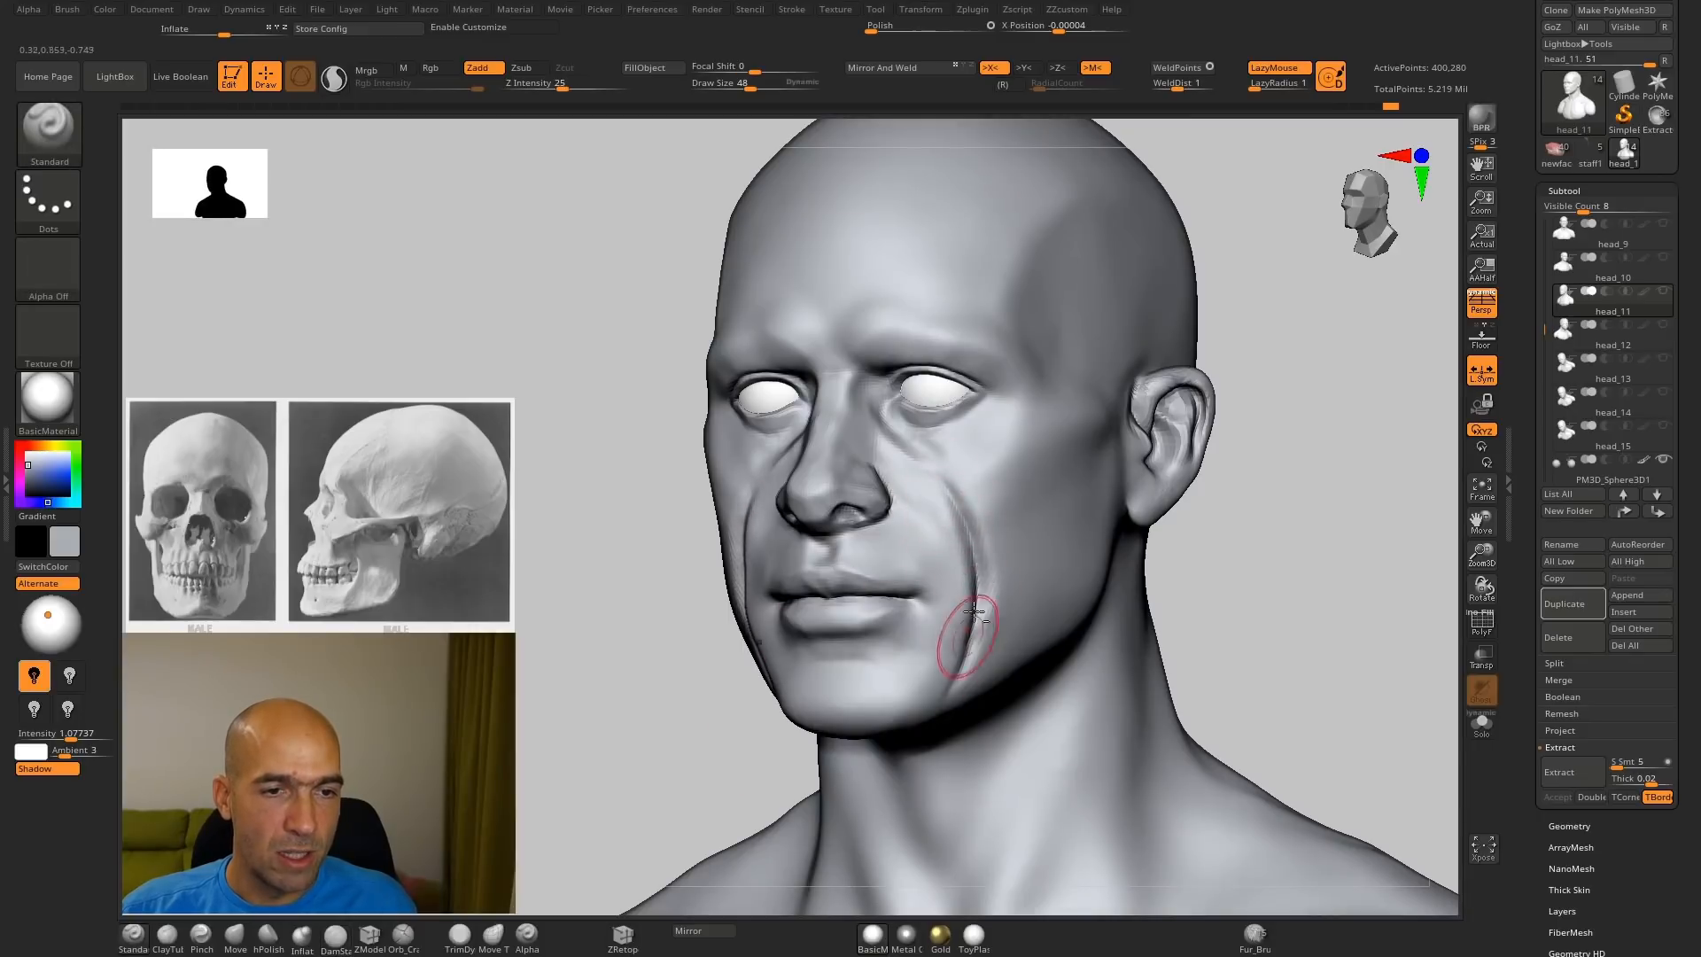
shift+drag(978, 638, 970, 663)
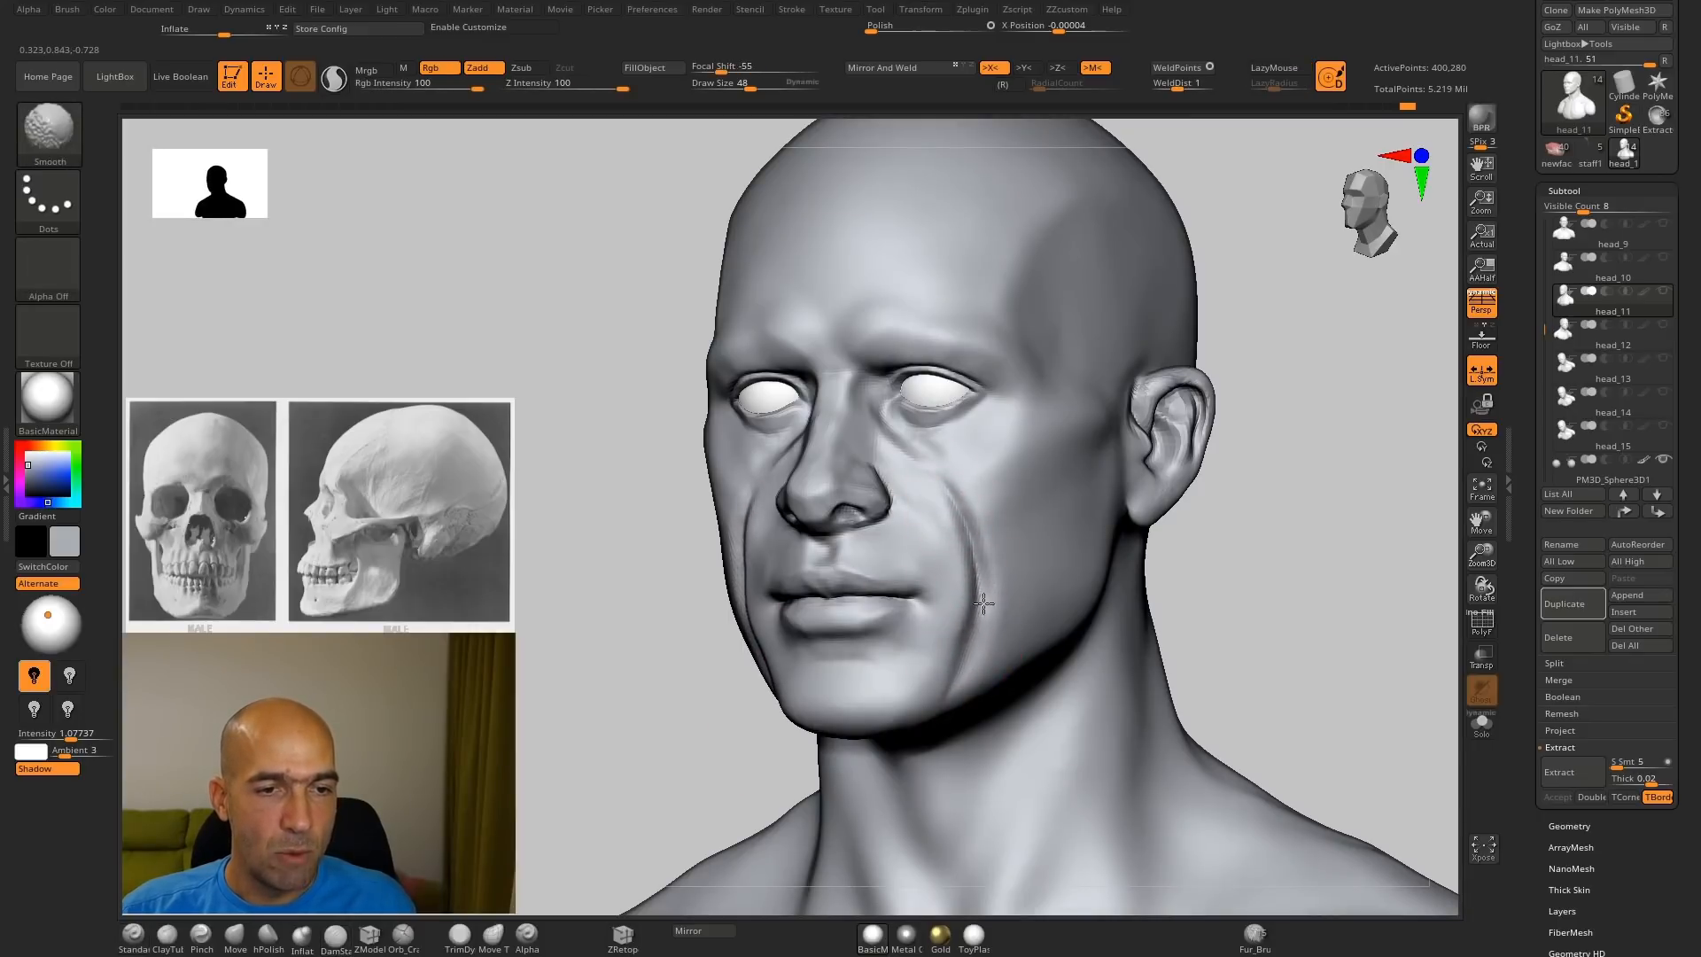
alt+drag(1241, 510, 1258, 585)
shift+drag(962, 520, 966, 428)
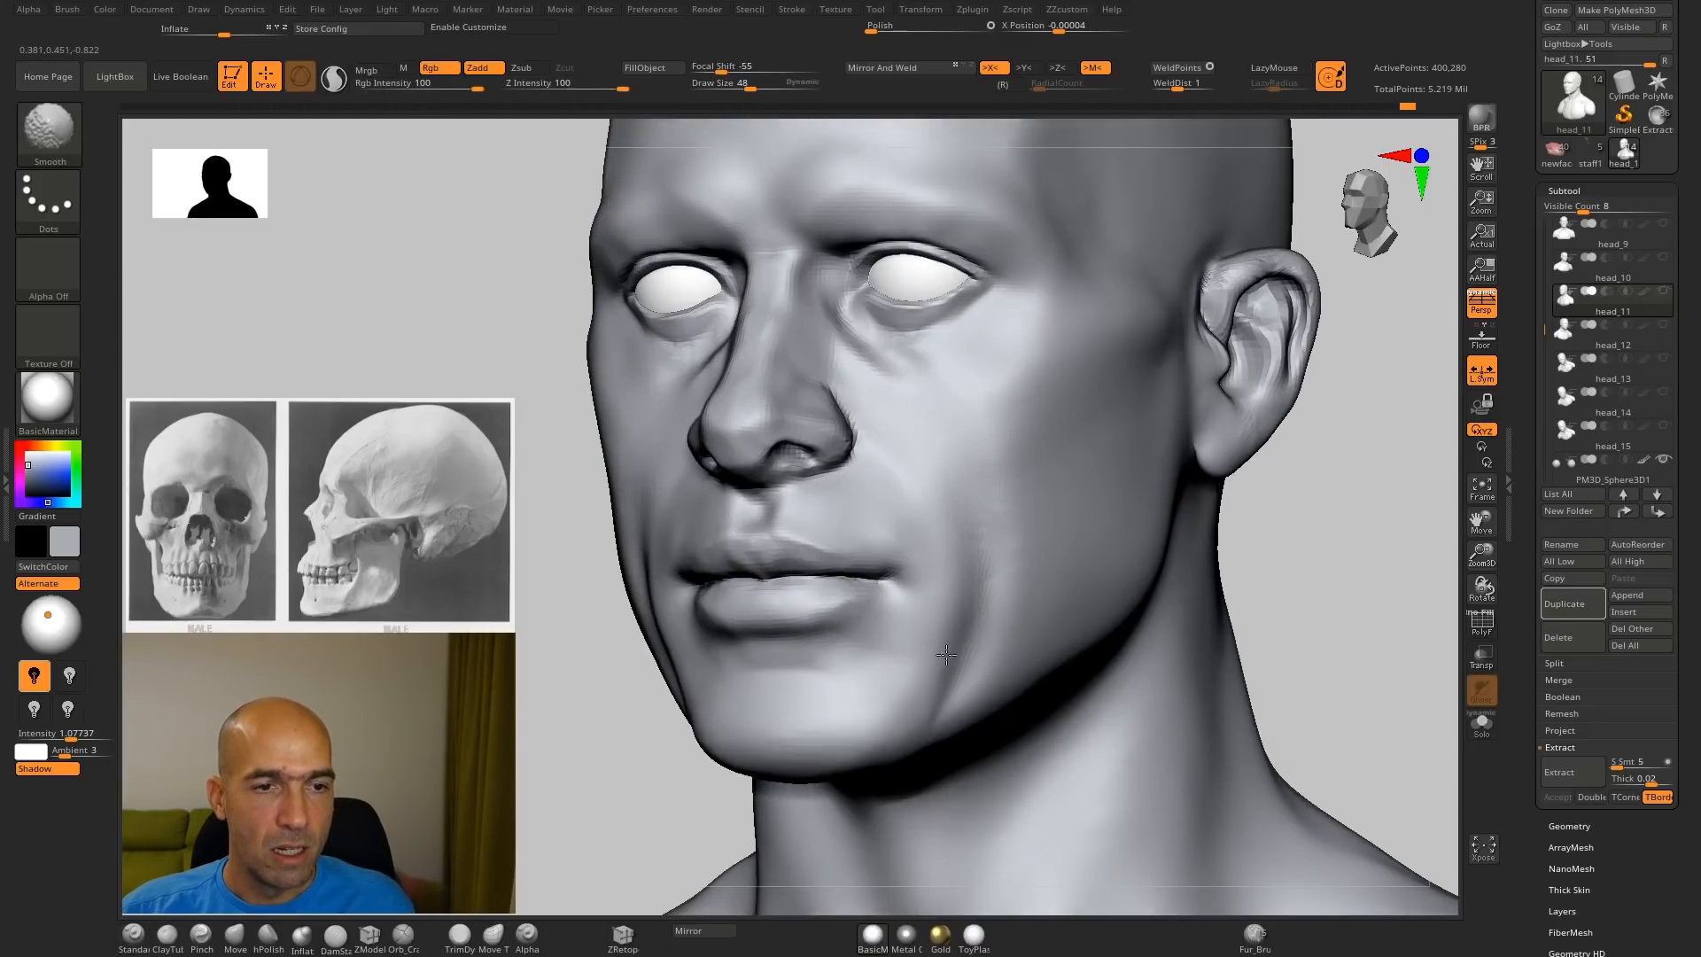
Step: Soften the lower cheek and define the diagonal hollow beneath the cheekbone with the Standard brush at draw size 48
alt+drag(1241, 567, 1258, 509)
mouse_move(1258, 509)
shift+mouse_down()
mouse_move(1273, 497)
mouse_move(1175, 483)
mouse_move(1250, 547)
mouse_move(1249, 589)
shift+mouse_up()
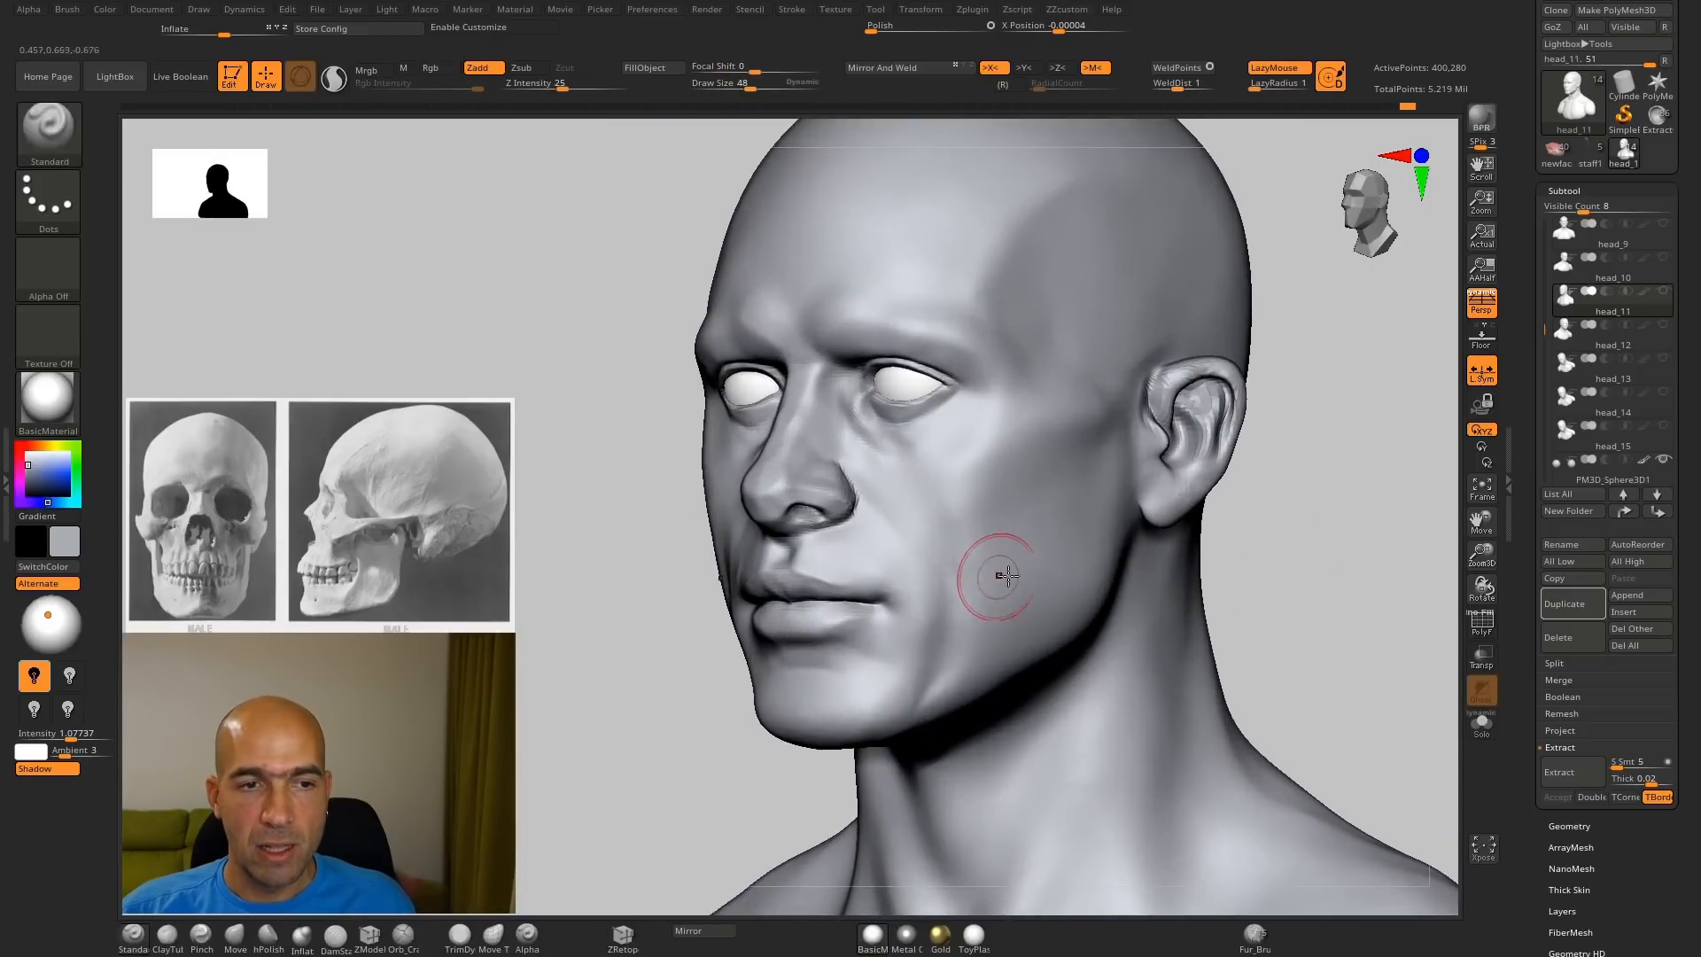
drag(1367, 471, 1427, 475)
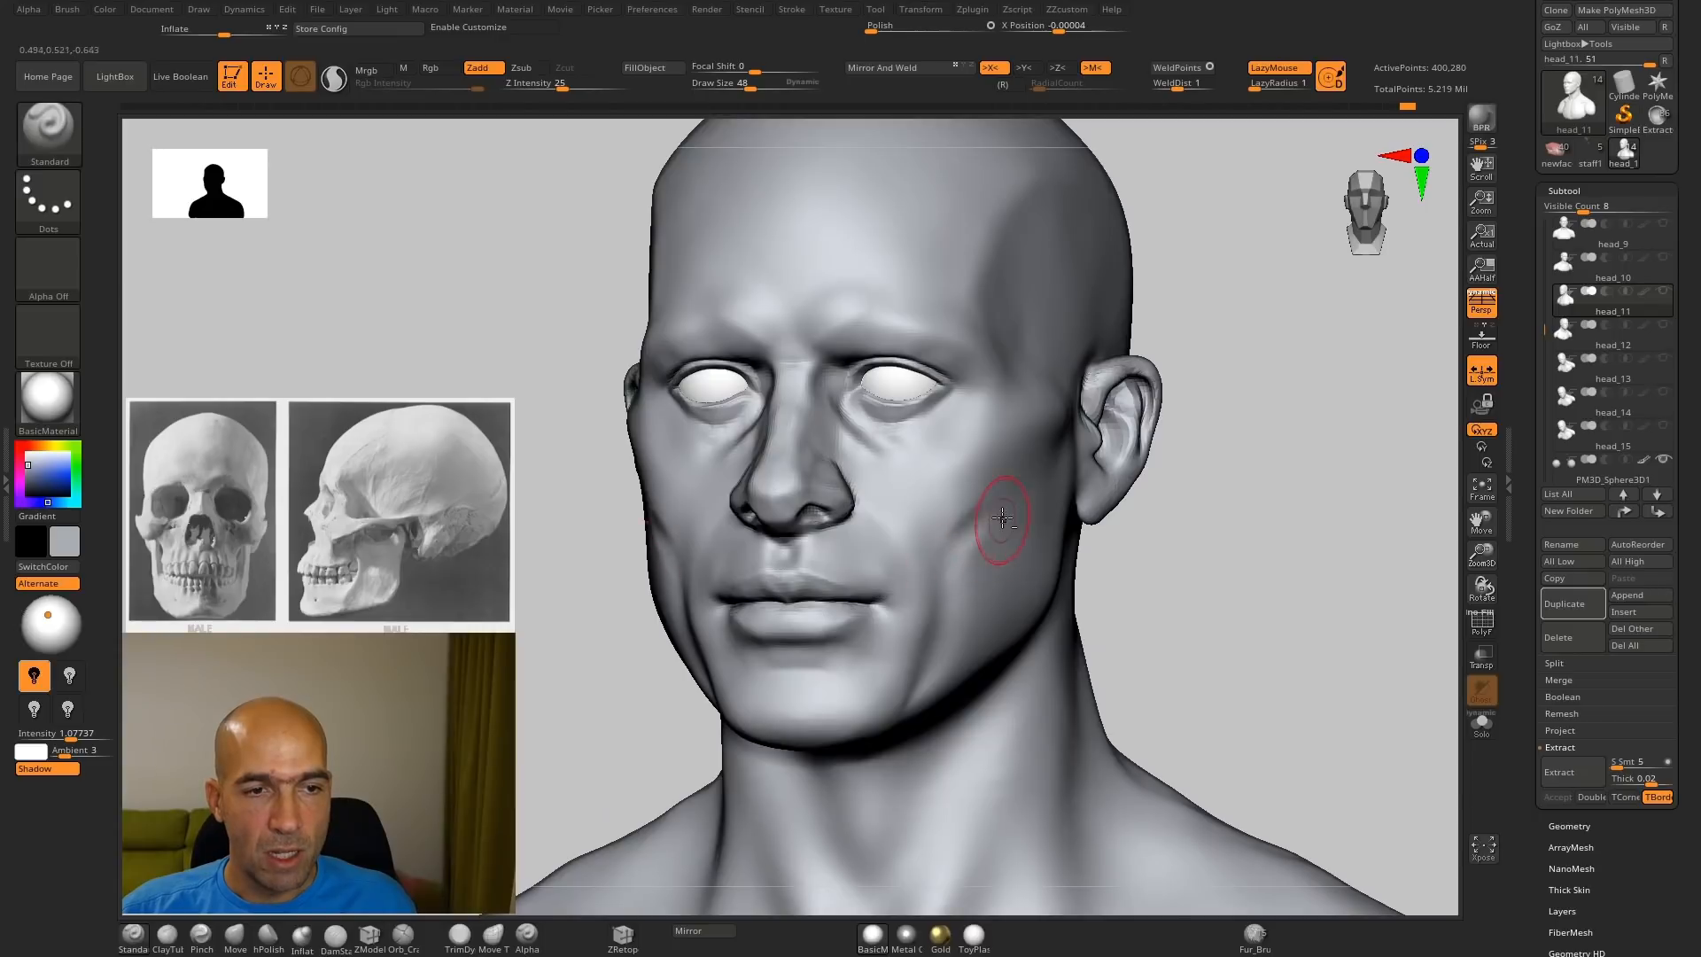
drag(1203, 502, 1168, 501)
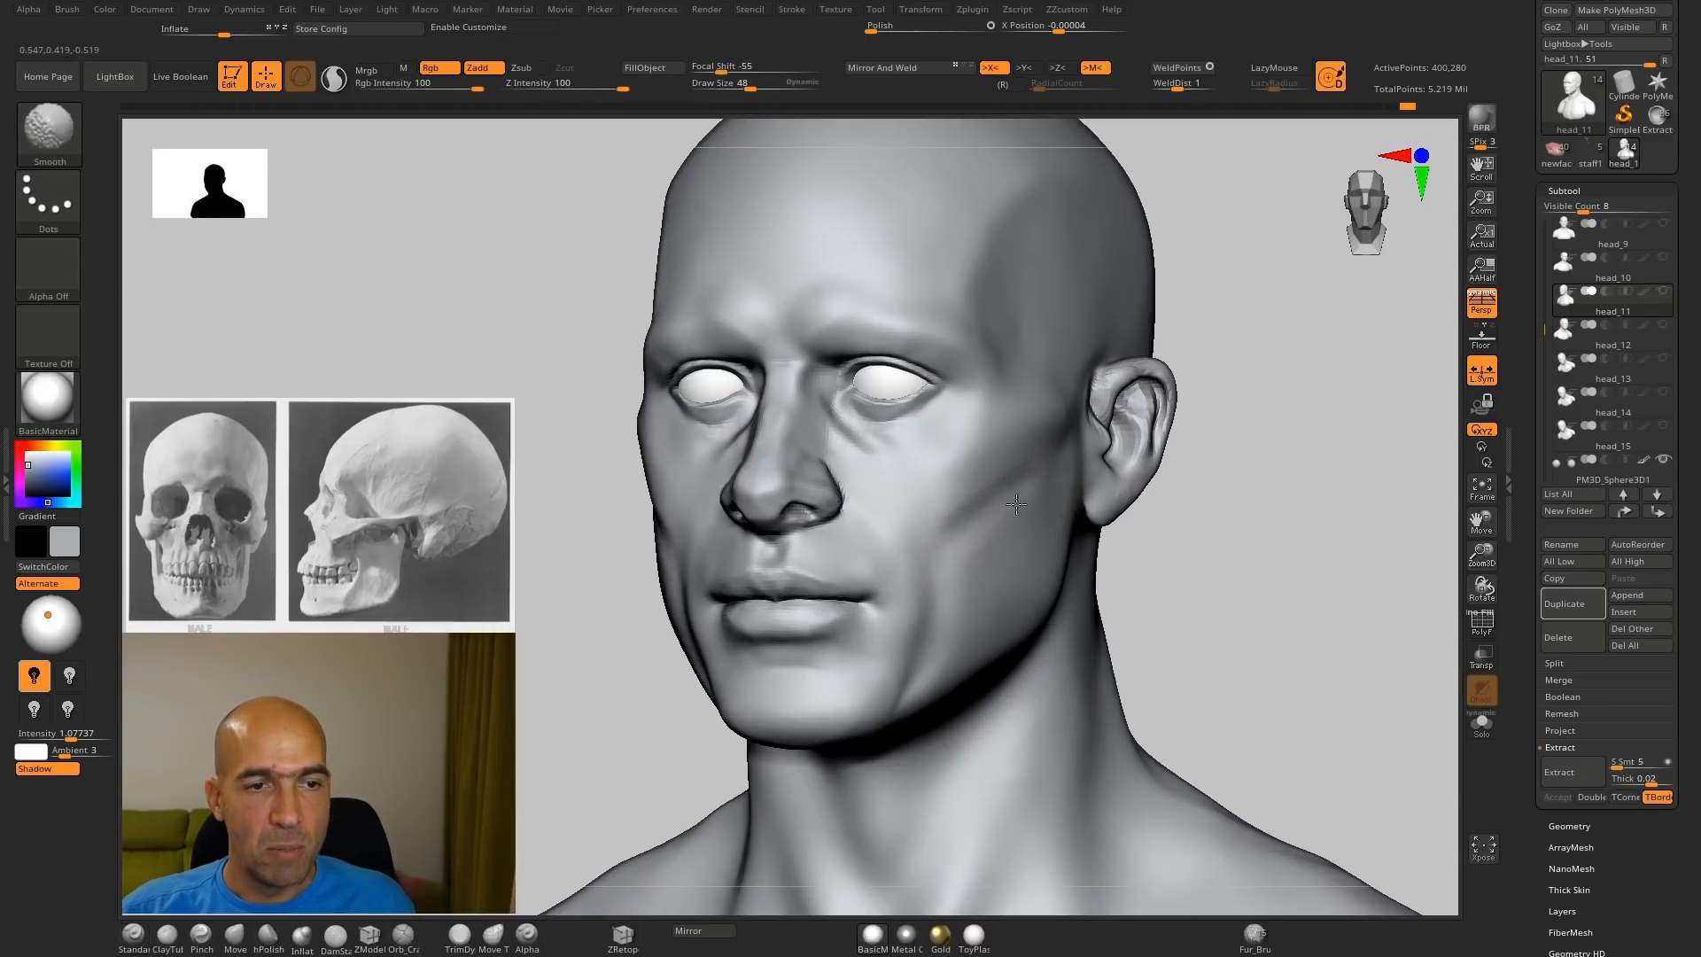
drag(1235, 540, 1126, 545)
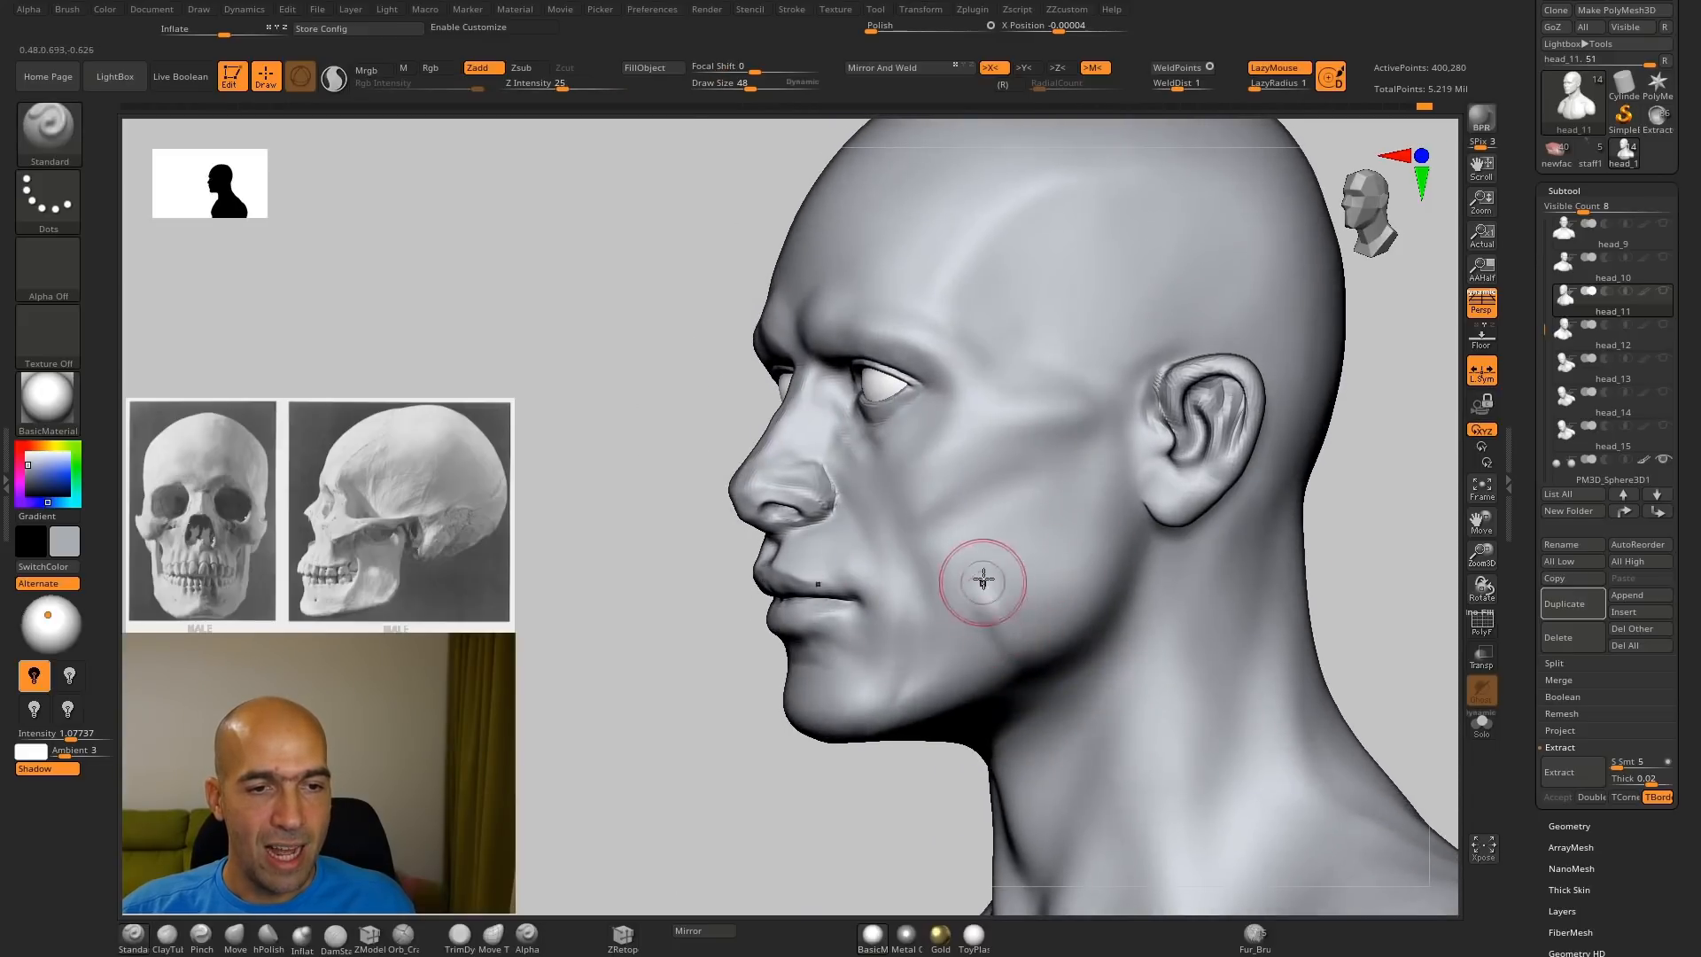
Step: Carve beside the nose and build up the cheek down to the jaw with the ClayTubes brush at draw size 68, smoothing the strokes
key(b)
key(c)
key(t)
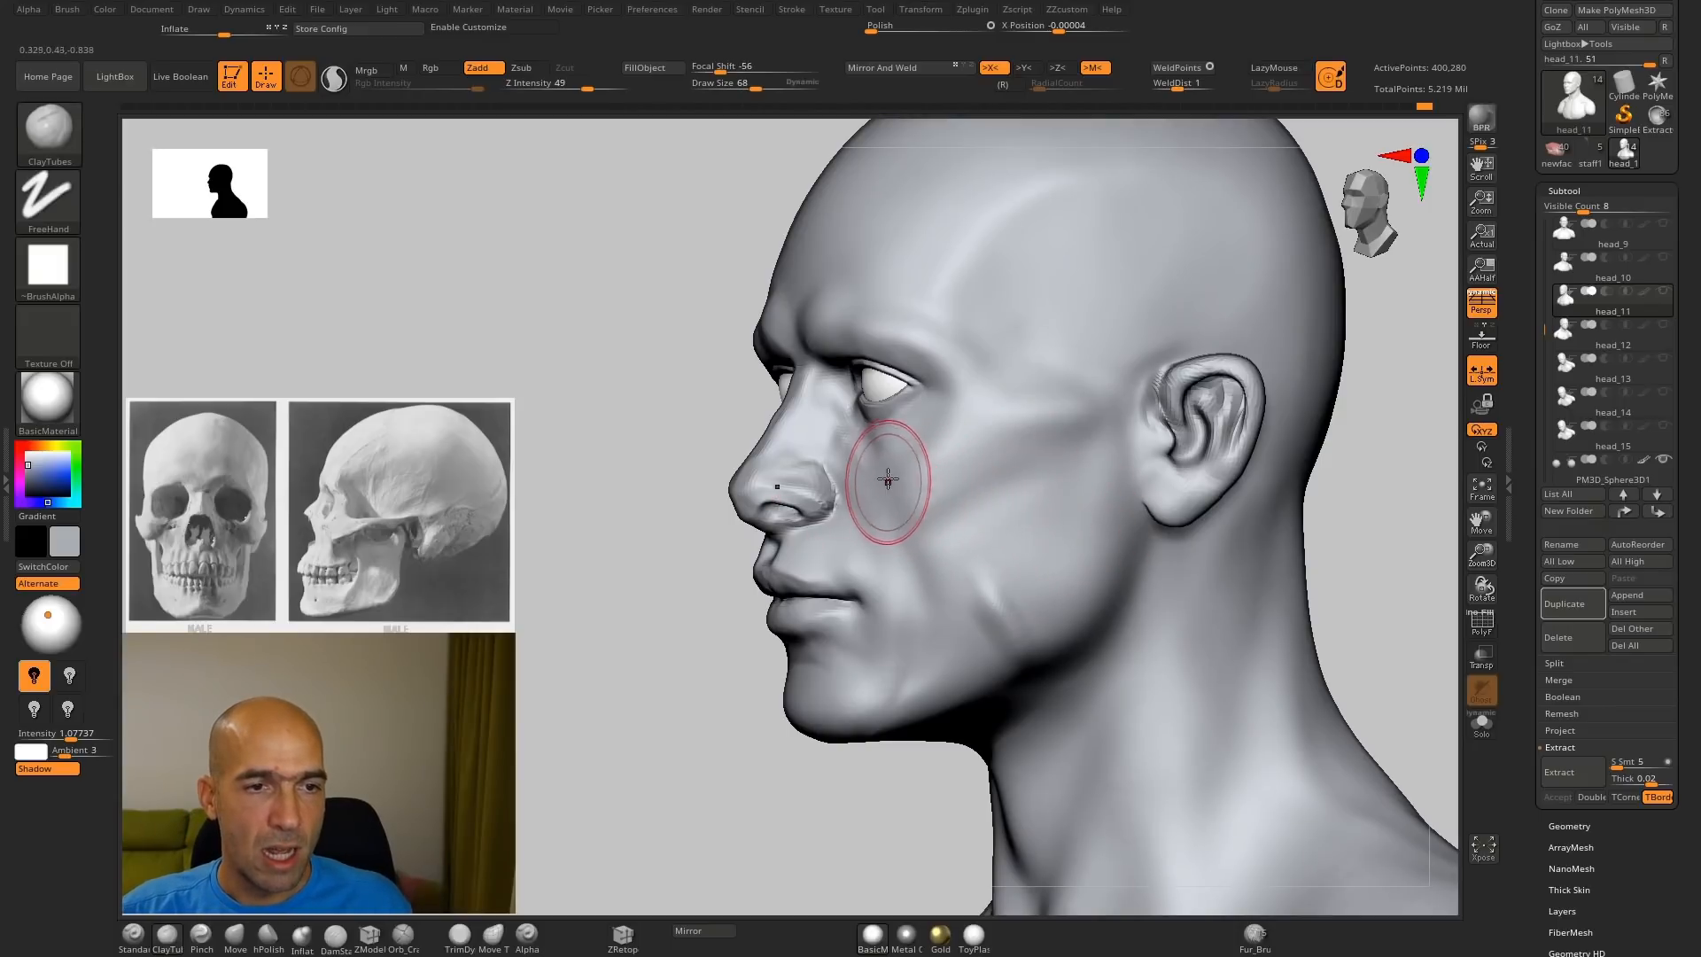
mouse_move(891, 476)
alt+mouse_down()
mouse_move(909, 507)
mouse_move(887, 483)
mouse_move(908, 478)
mouse_move(904, 524)
alt+mouse_up()
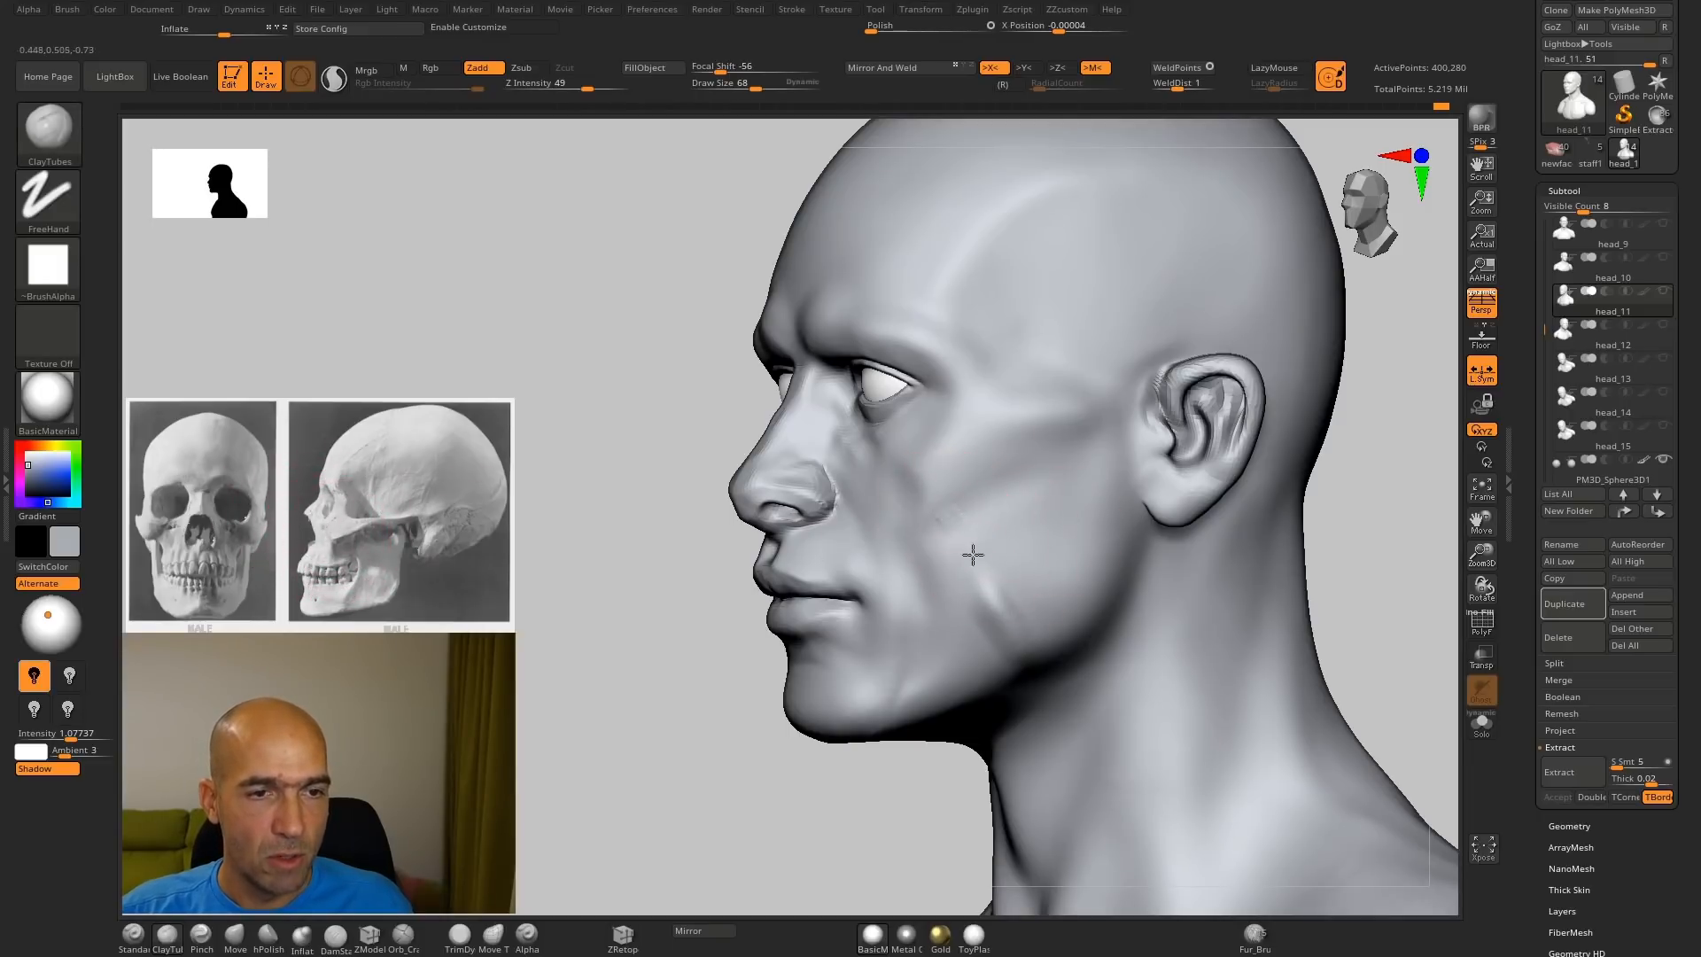
drag(1010, 606, 1014, 615)
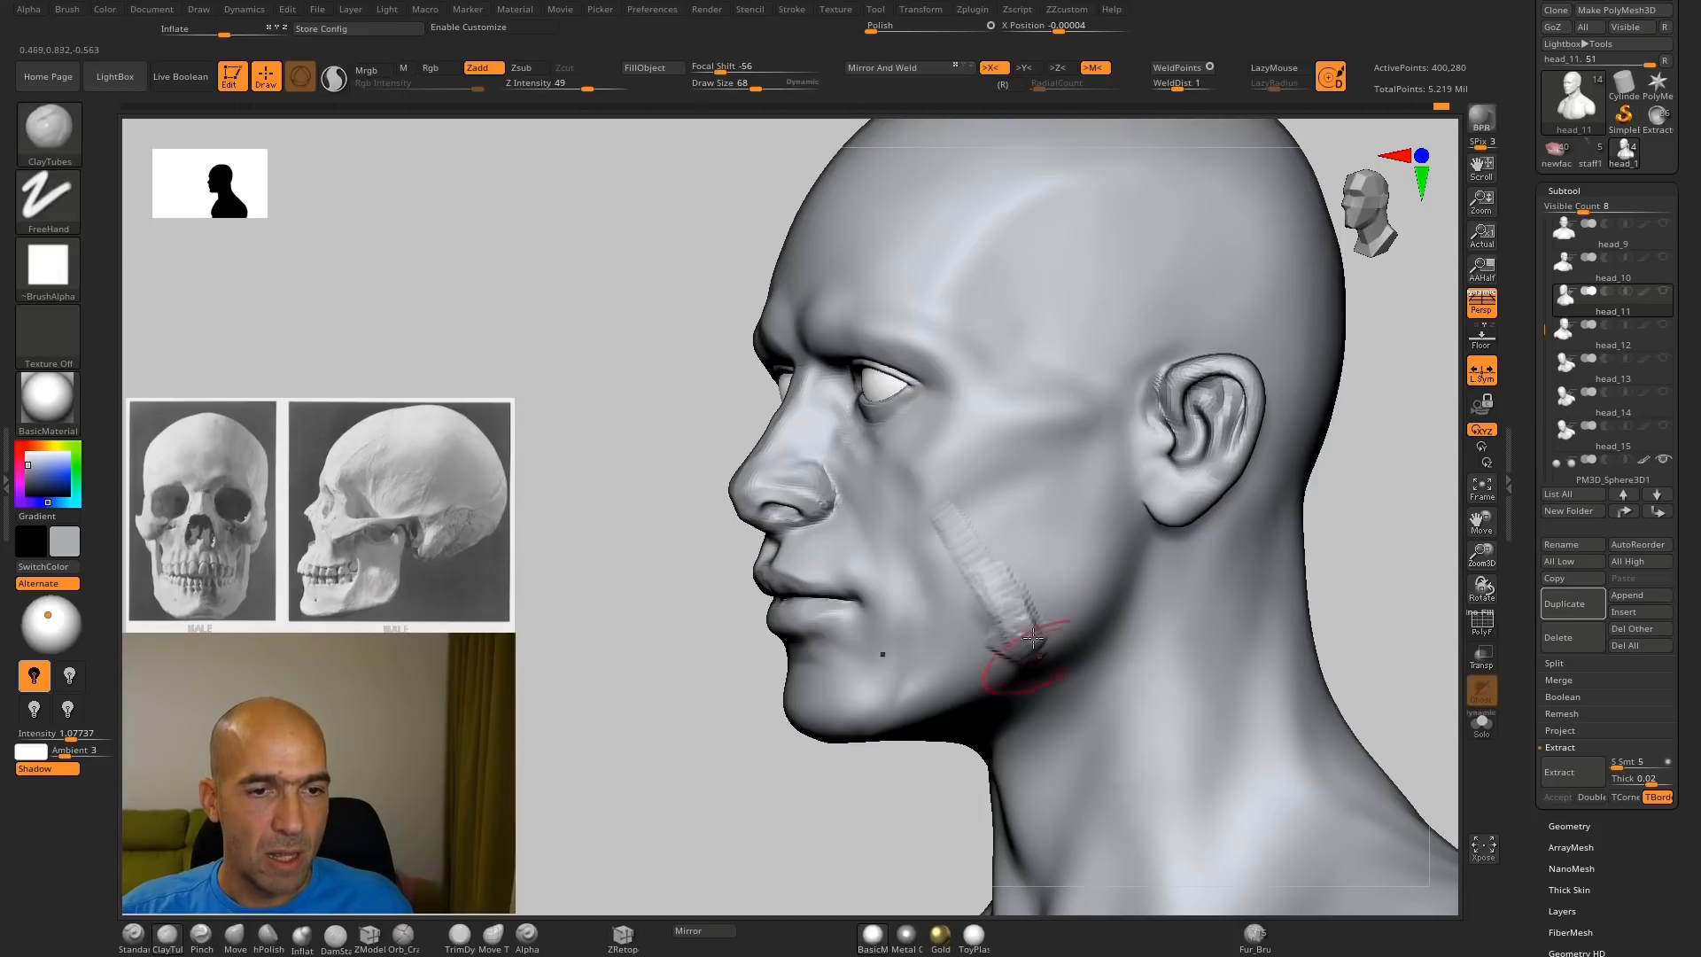
drag(998, 540, 1040, 619)
shift+drag(980, 544, 952, 543)
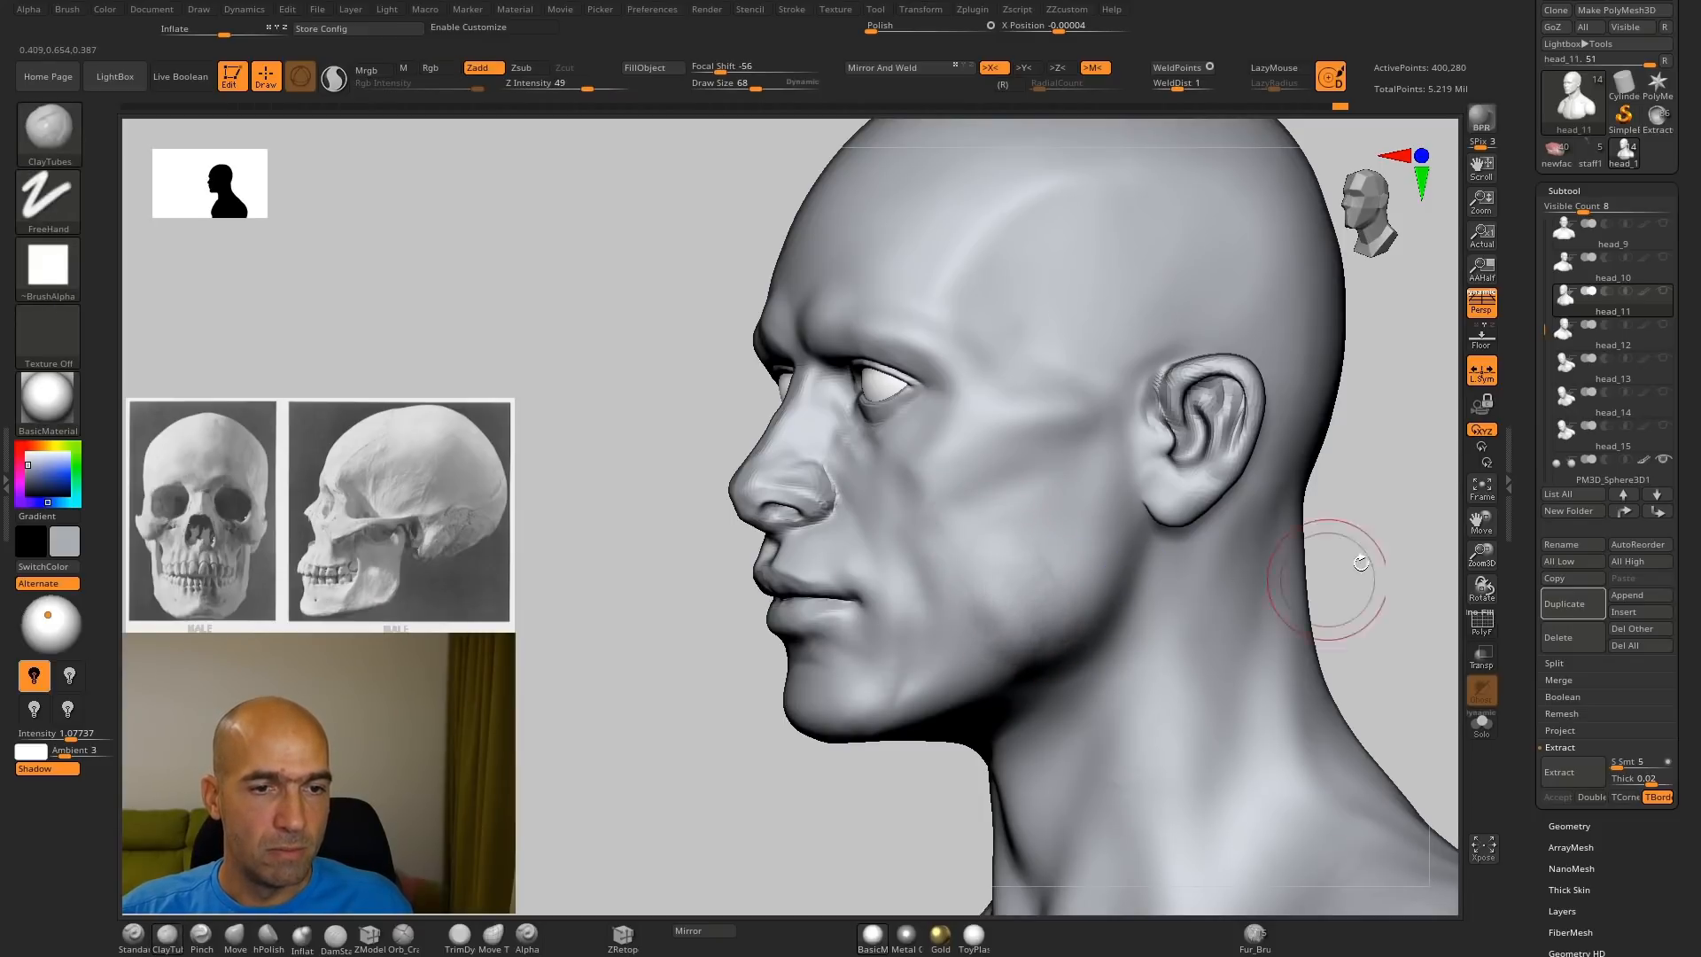
shift+drag(1329, 569, 1416, 543)
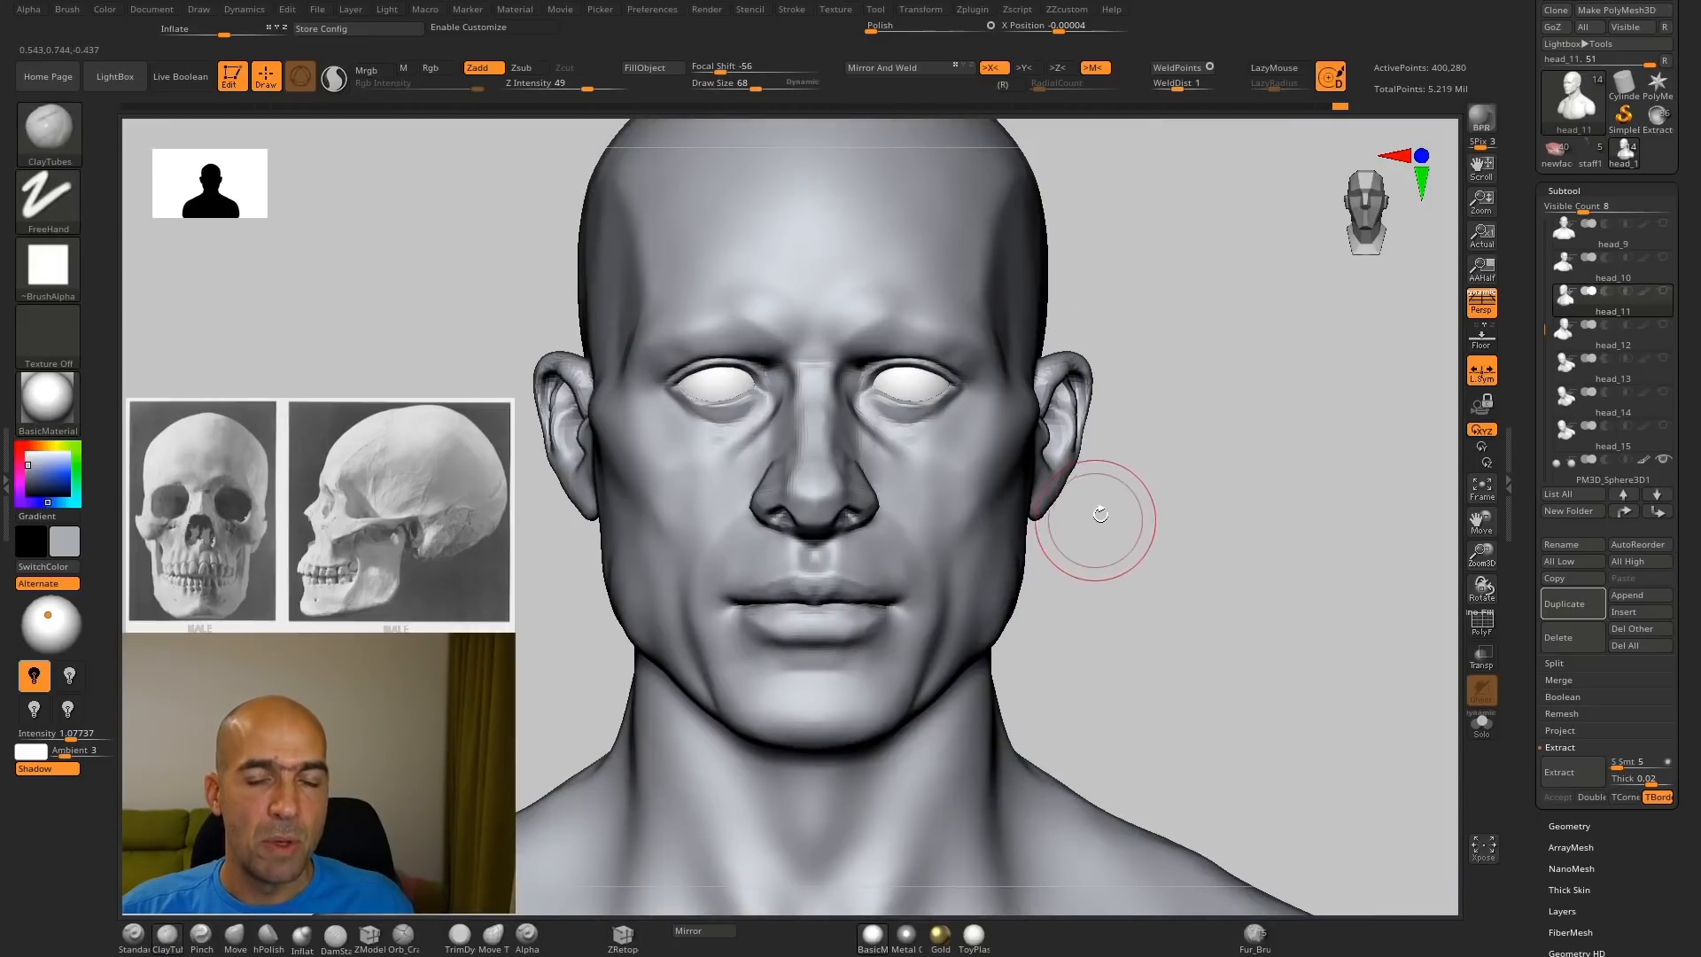
Step: Adjust the jawline below the mouth corners with the Move brush at draw size 68
mouse_move(1077, 604)
mouse_down()
mouse_move(1189, 598)
mouse_move(1127, 606)
mouse_up()
key(b)
key(m)
key(v)
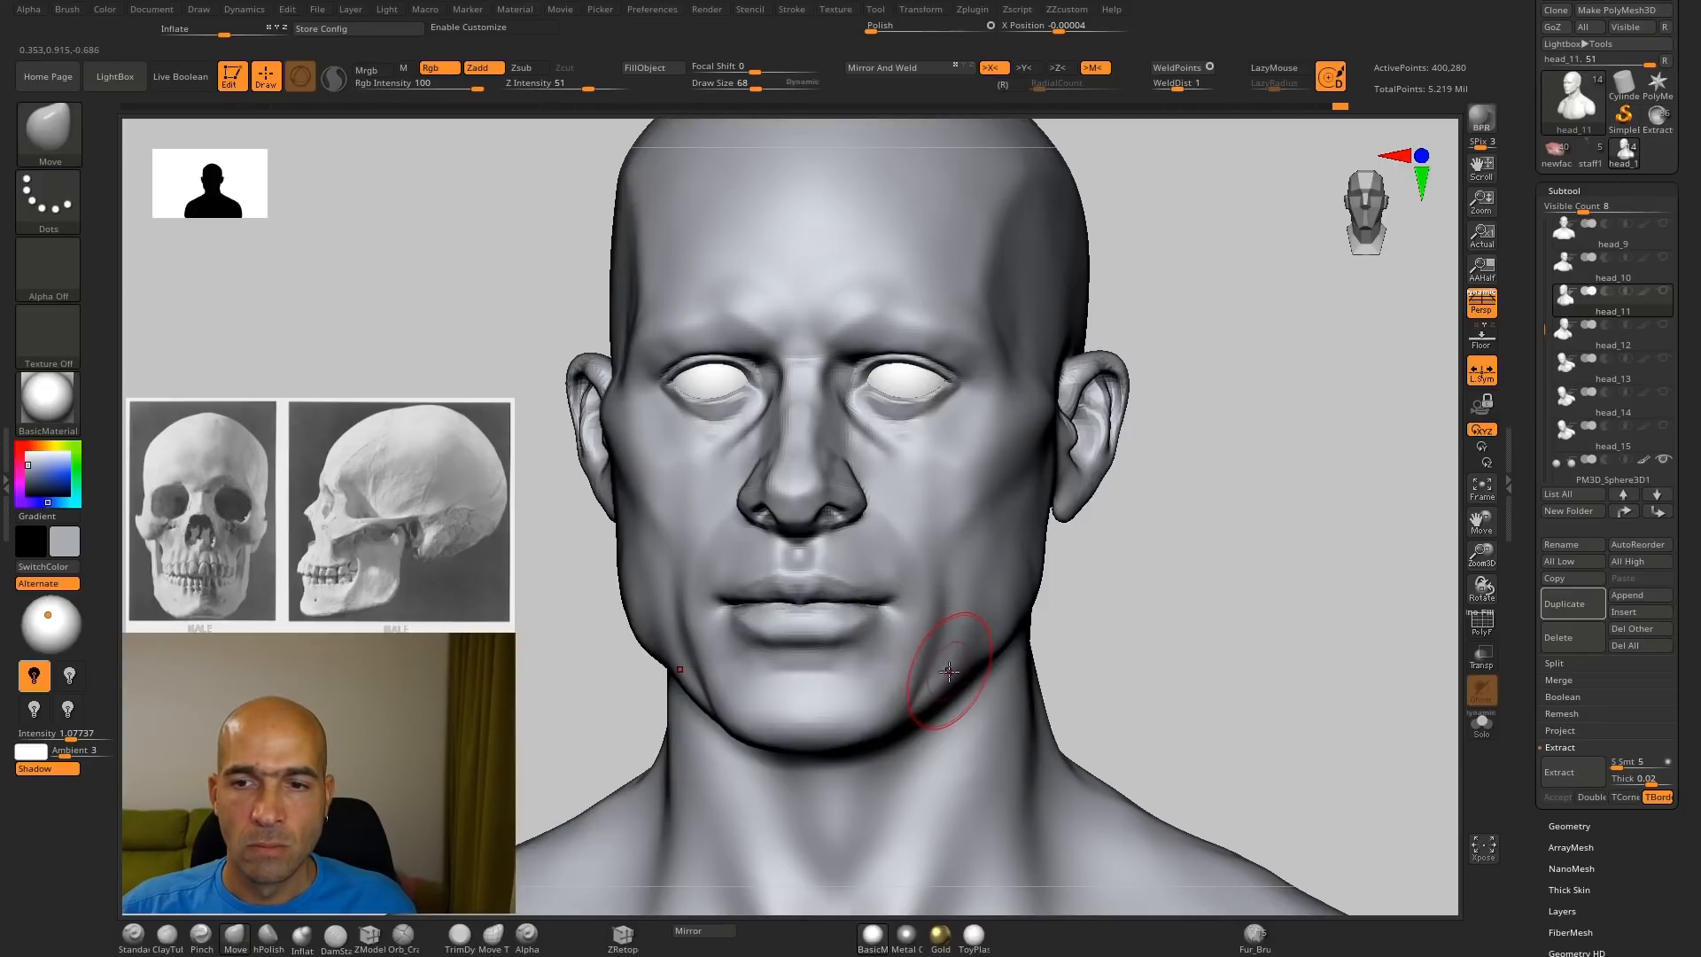
Step: Refine the cheek fold with the Standard brush at draw size 68 and smooth it down to the jawline
drag(1167, 613, 968, 562)
key(b)
key(s)
key(t)
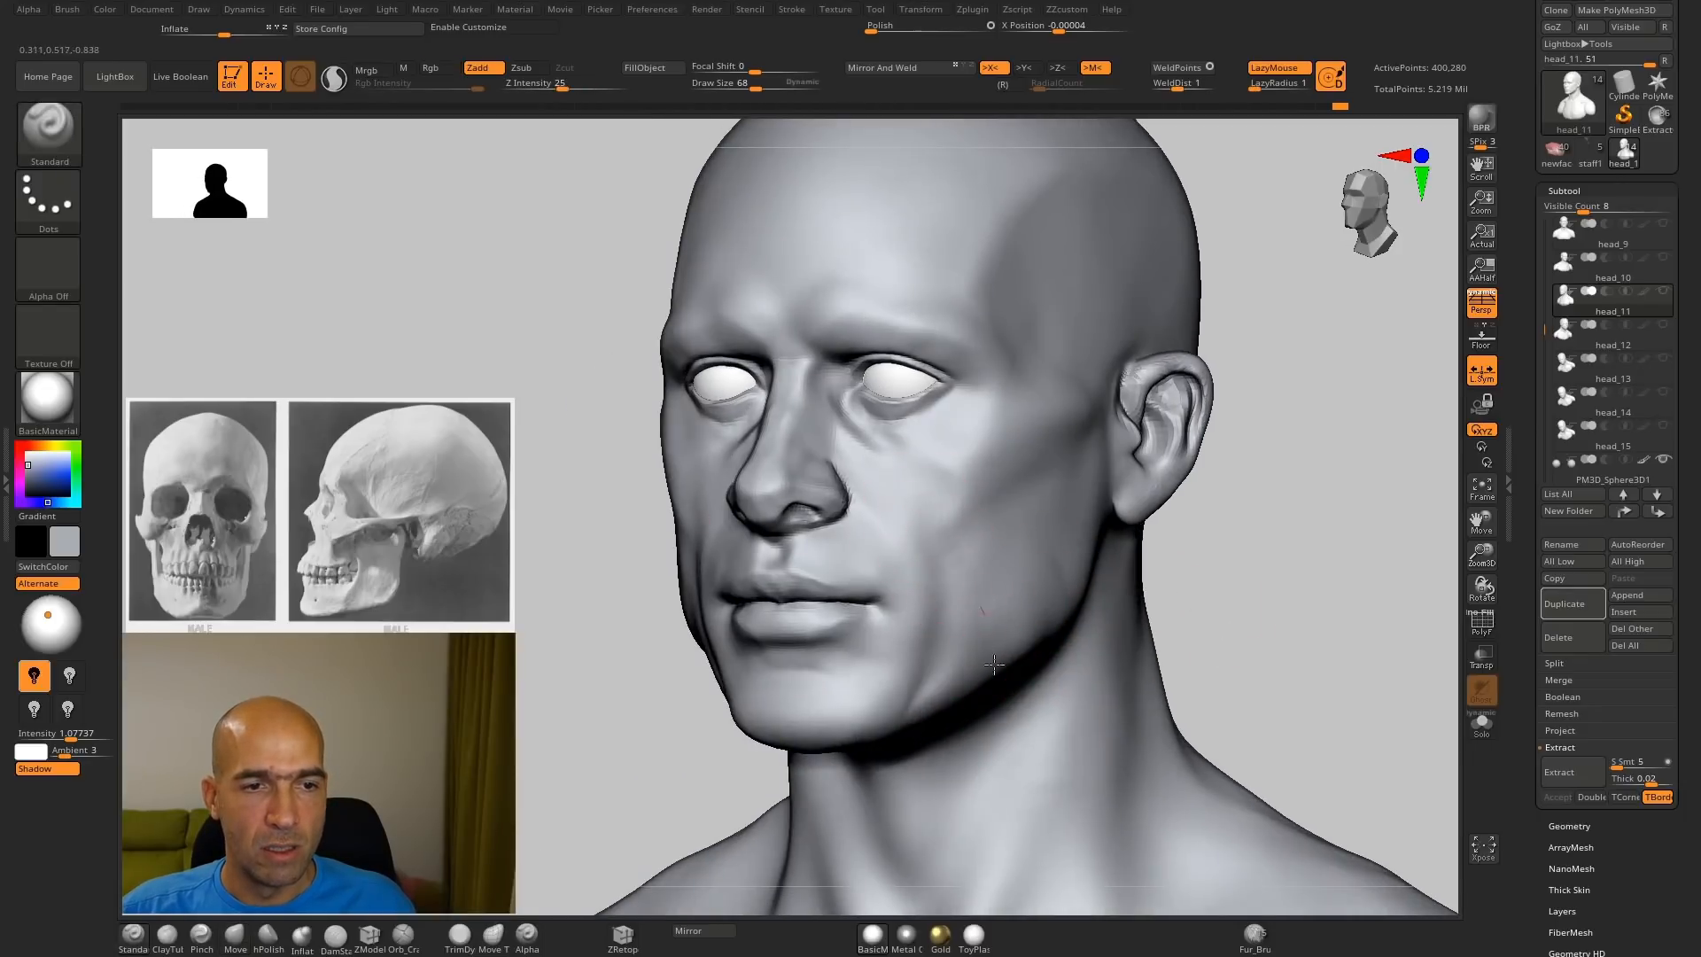
key(shift)
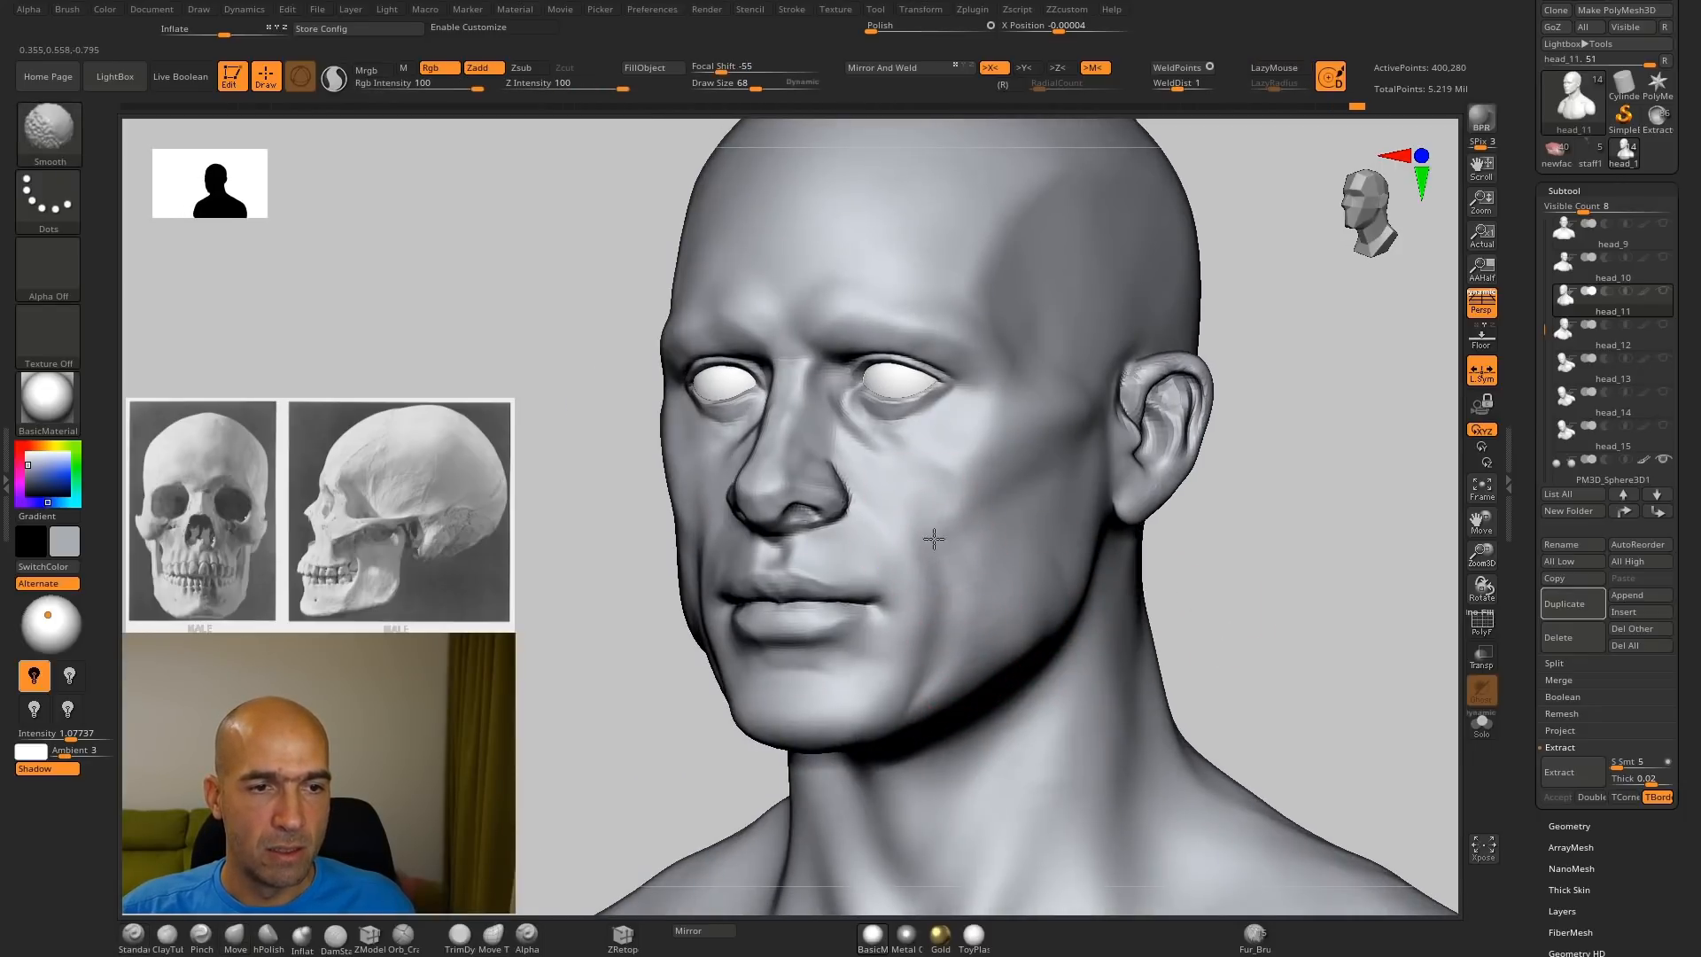
shift+drag(1209, 559, 932, 673)
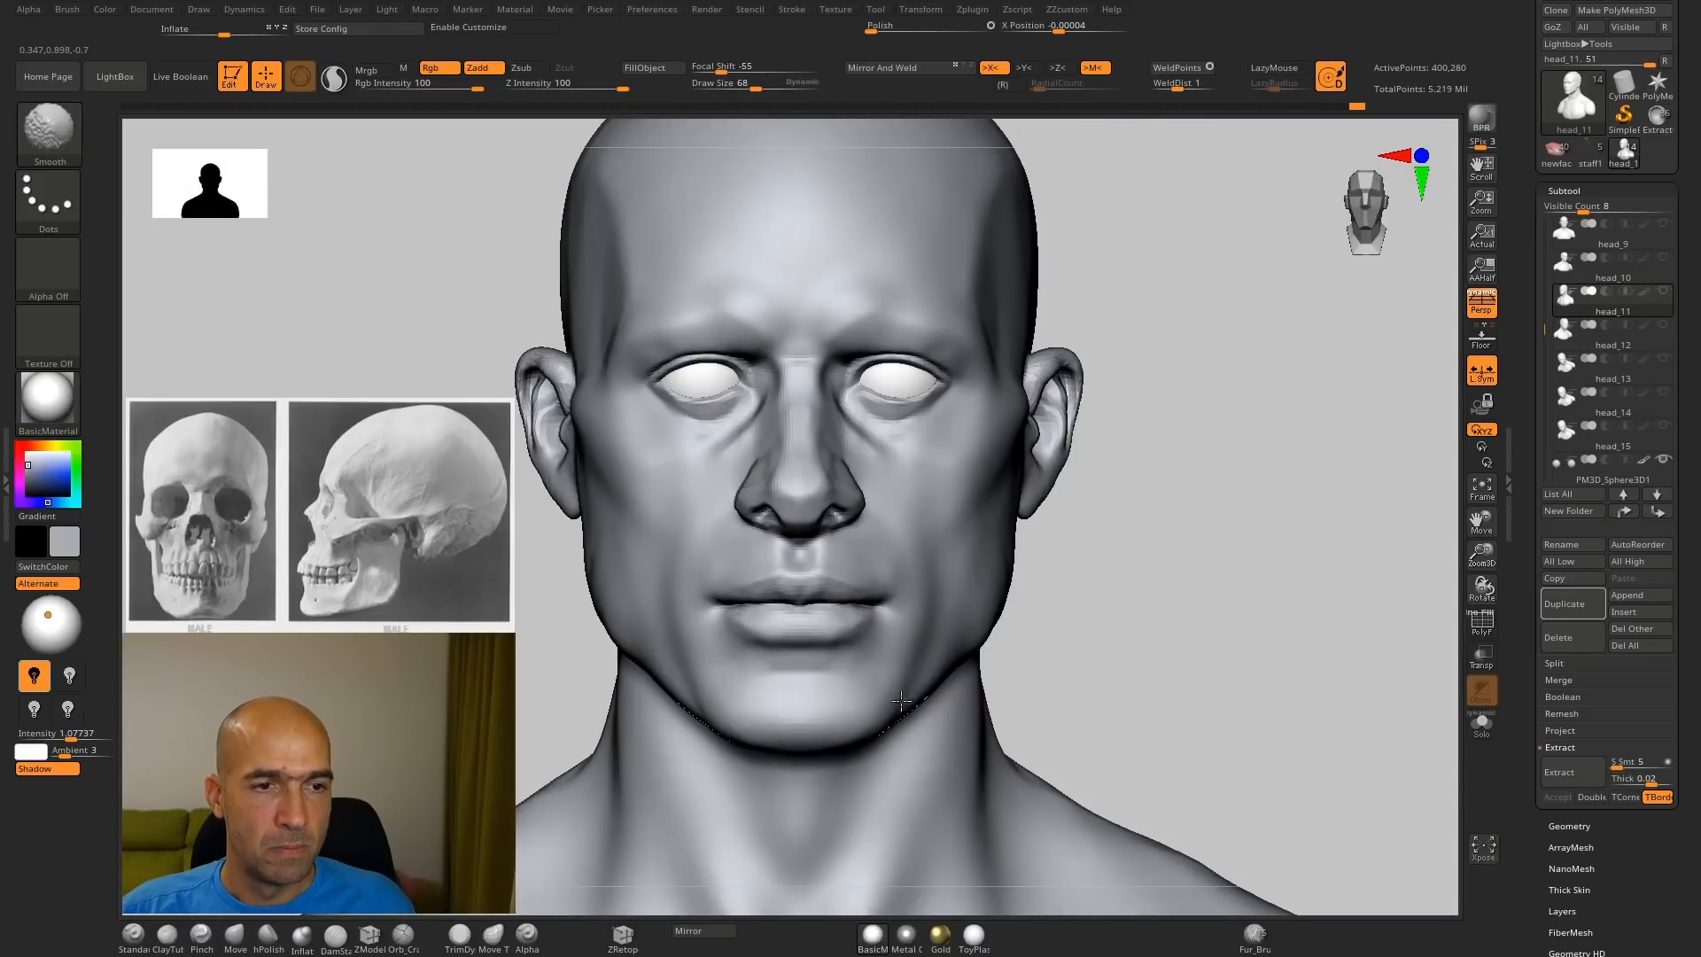
Step: Adjust the angle of the jaw with the Move brush at draw size 88
alt+drag(1143, 618, 1216, 587)
drag(1329, 581, 1196, 581)
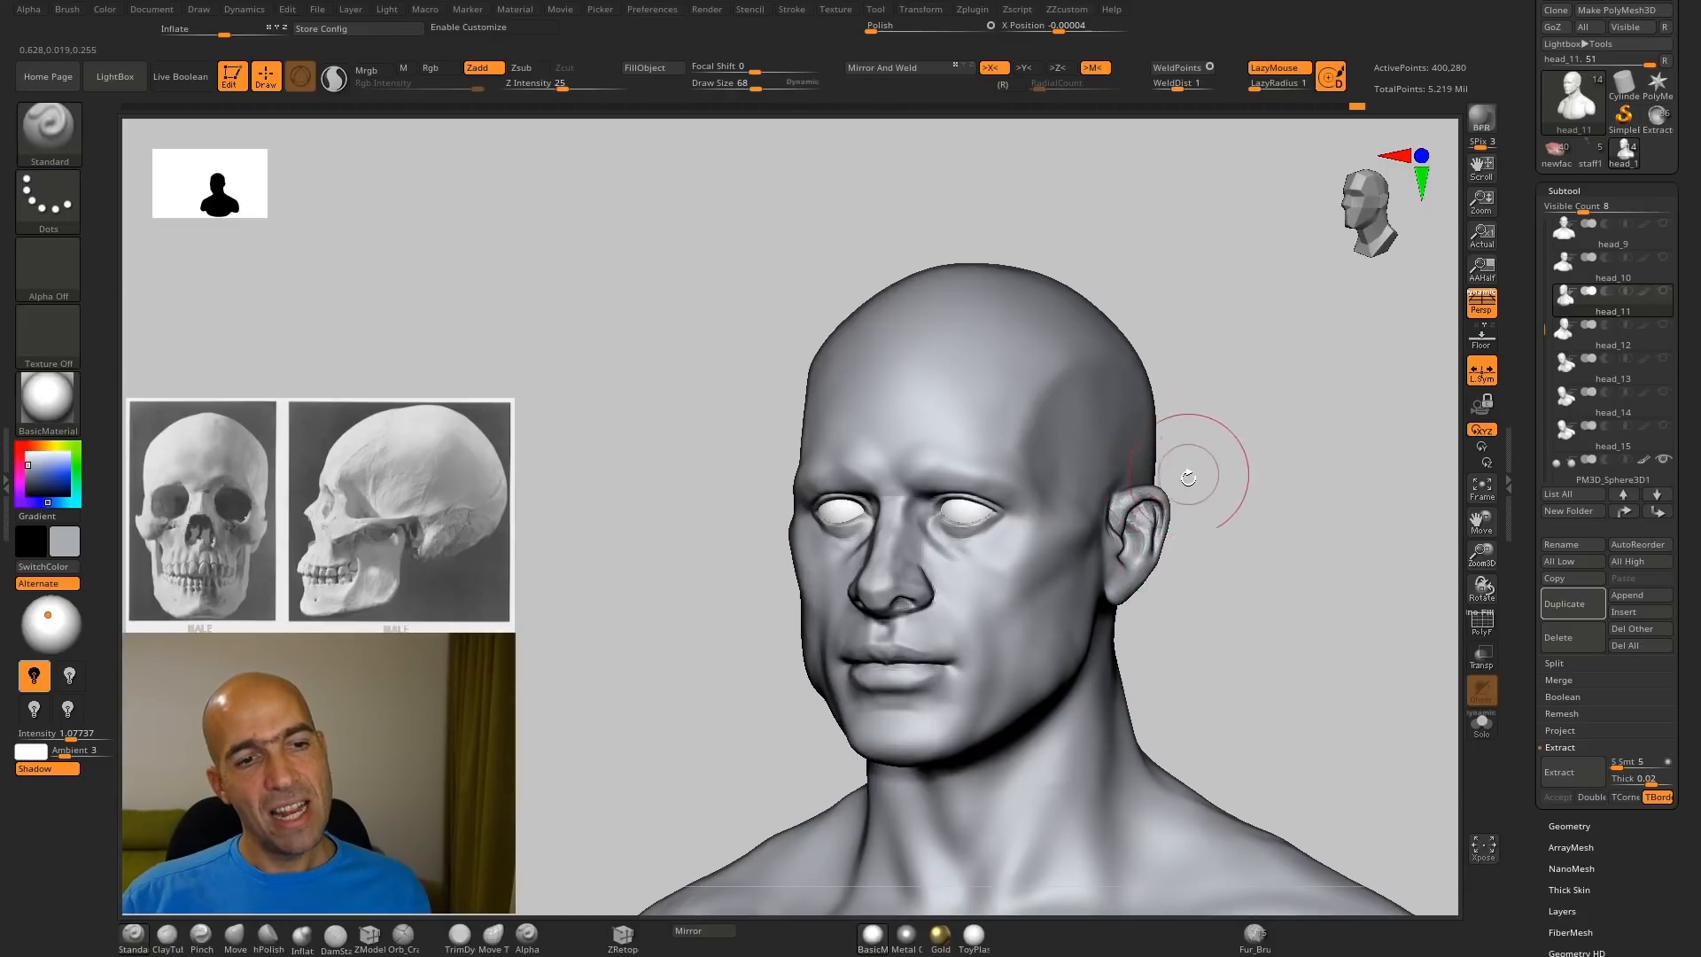
key(b)
key(m)
key(v)
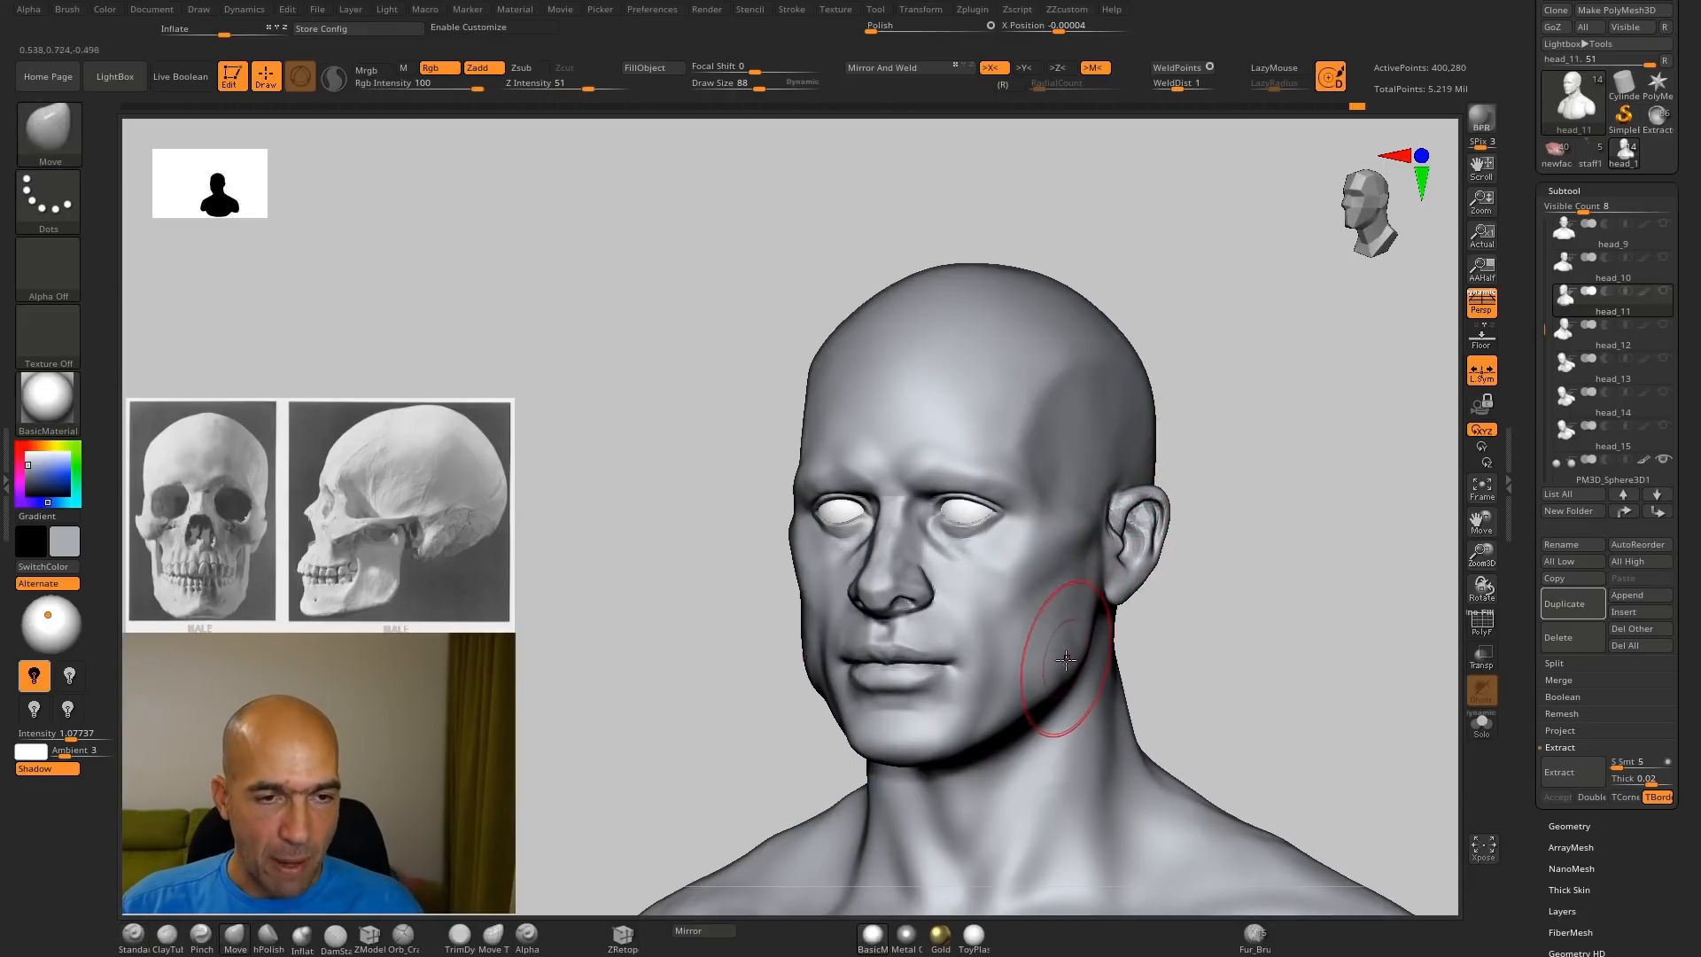
mouse_move(1172, 642)
shift+mouse_down()
mouse_move(1207, 623)
mouse_move(1155, 520)
mouse_move(1172, 526)
mouse_move(995, 570)
mouse_move(853, 650)
shift+mouse_up()
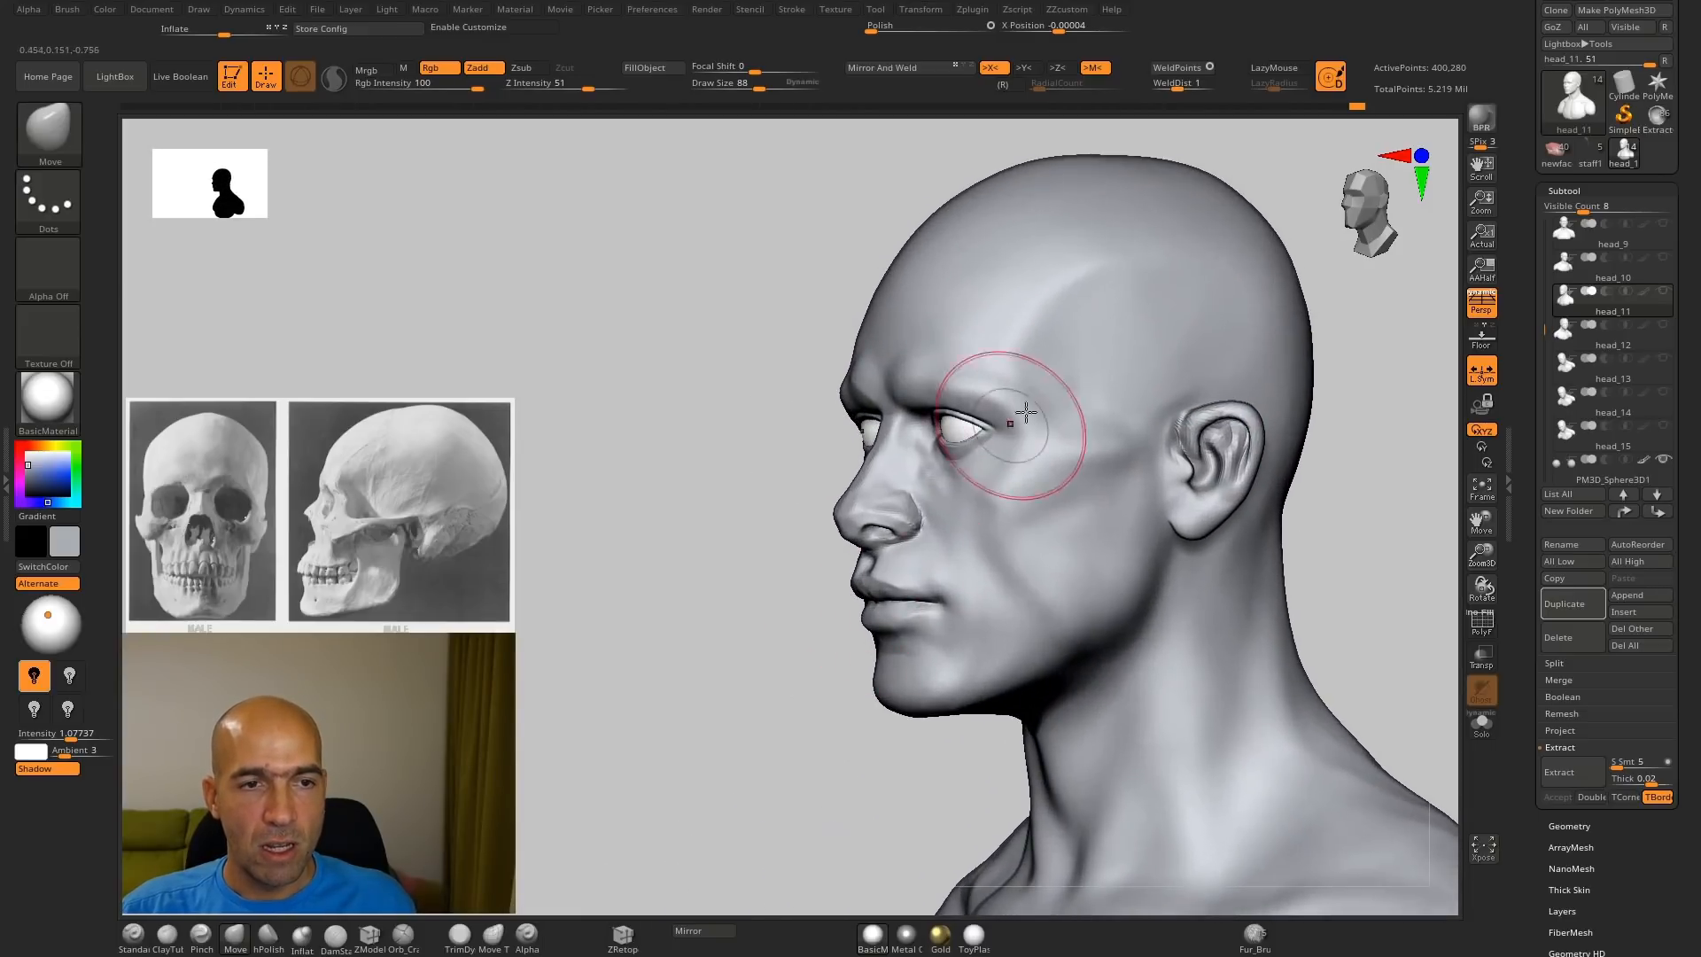
Step: Flatten the side plane of the skull with the hPolish brush at draw size 88
key(b)
key(h)
key(p)
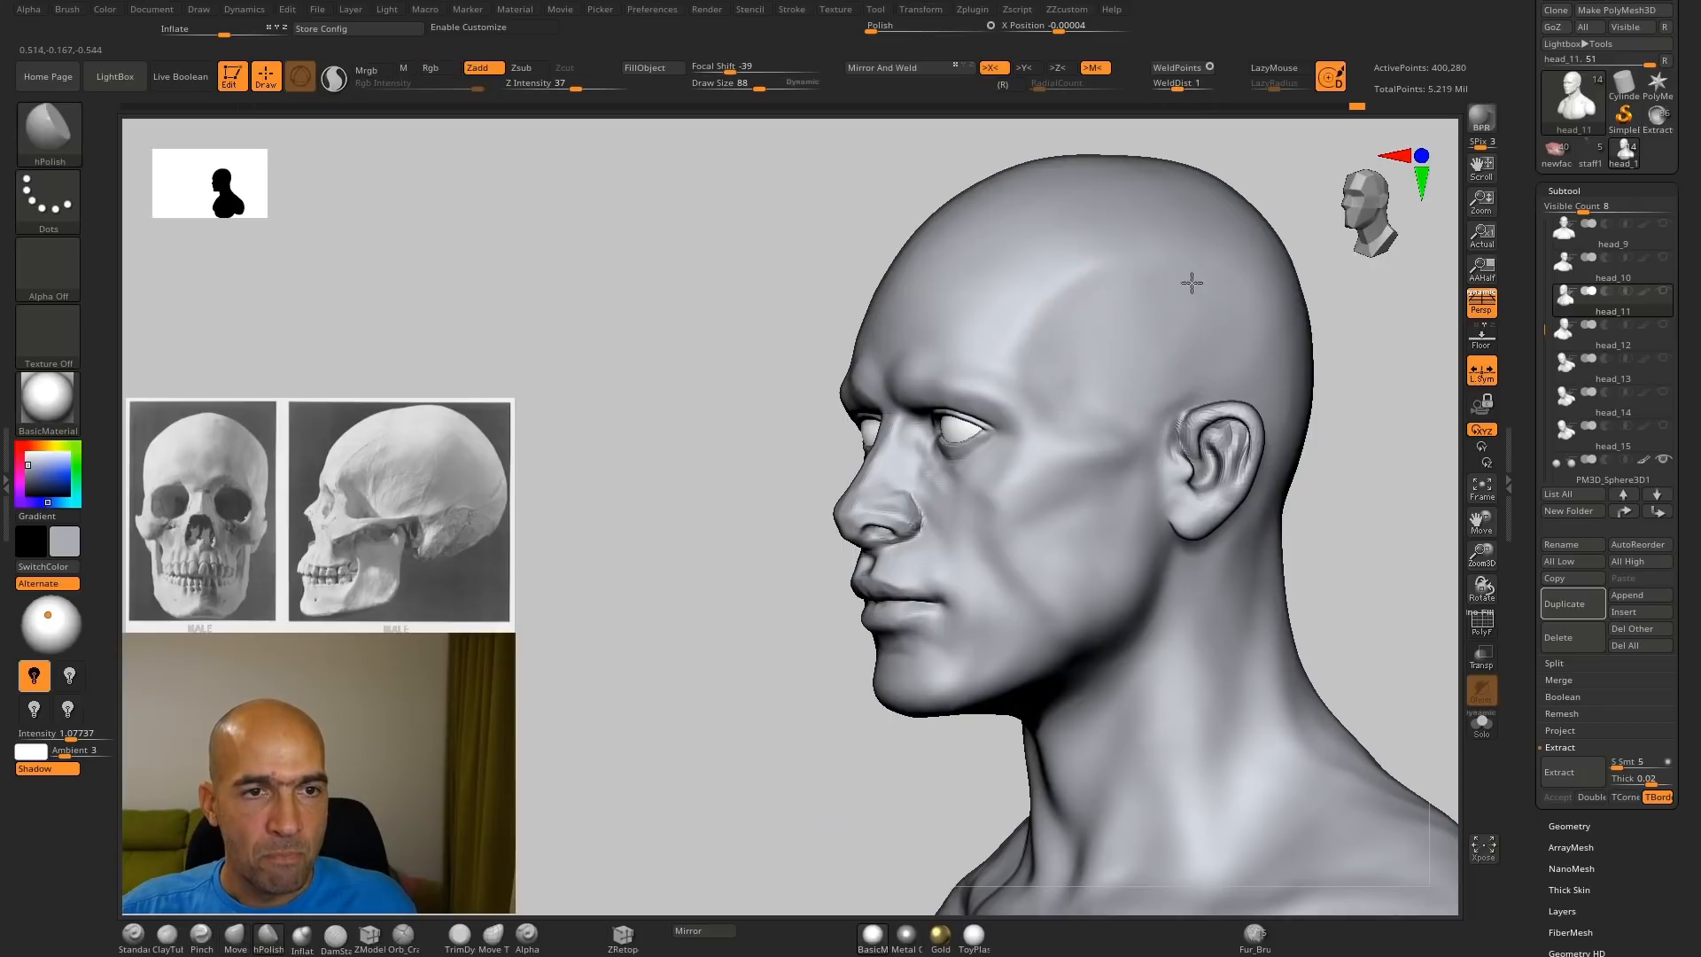
mouse_move(1357, 370)
mouse_down()
mouse_move(1291, 413)
mouse_move(1308, 399)
mouse_move(1330, 423)
mouse_up()
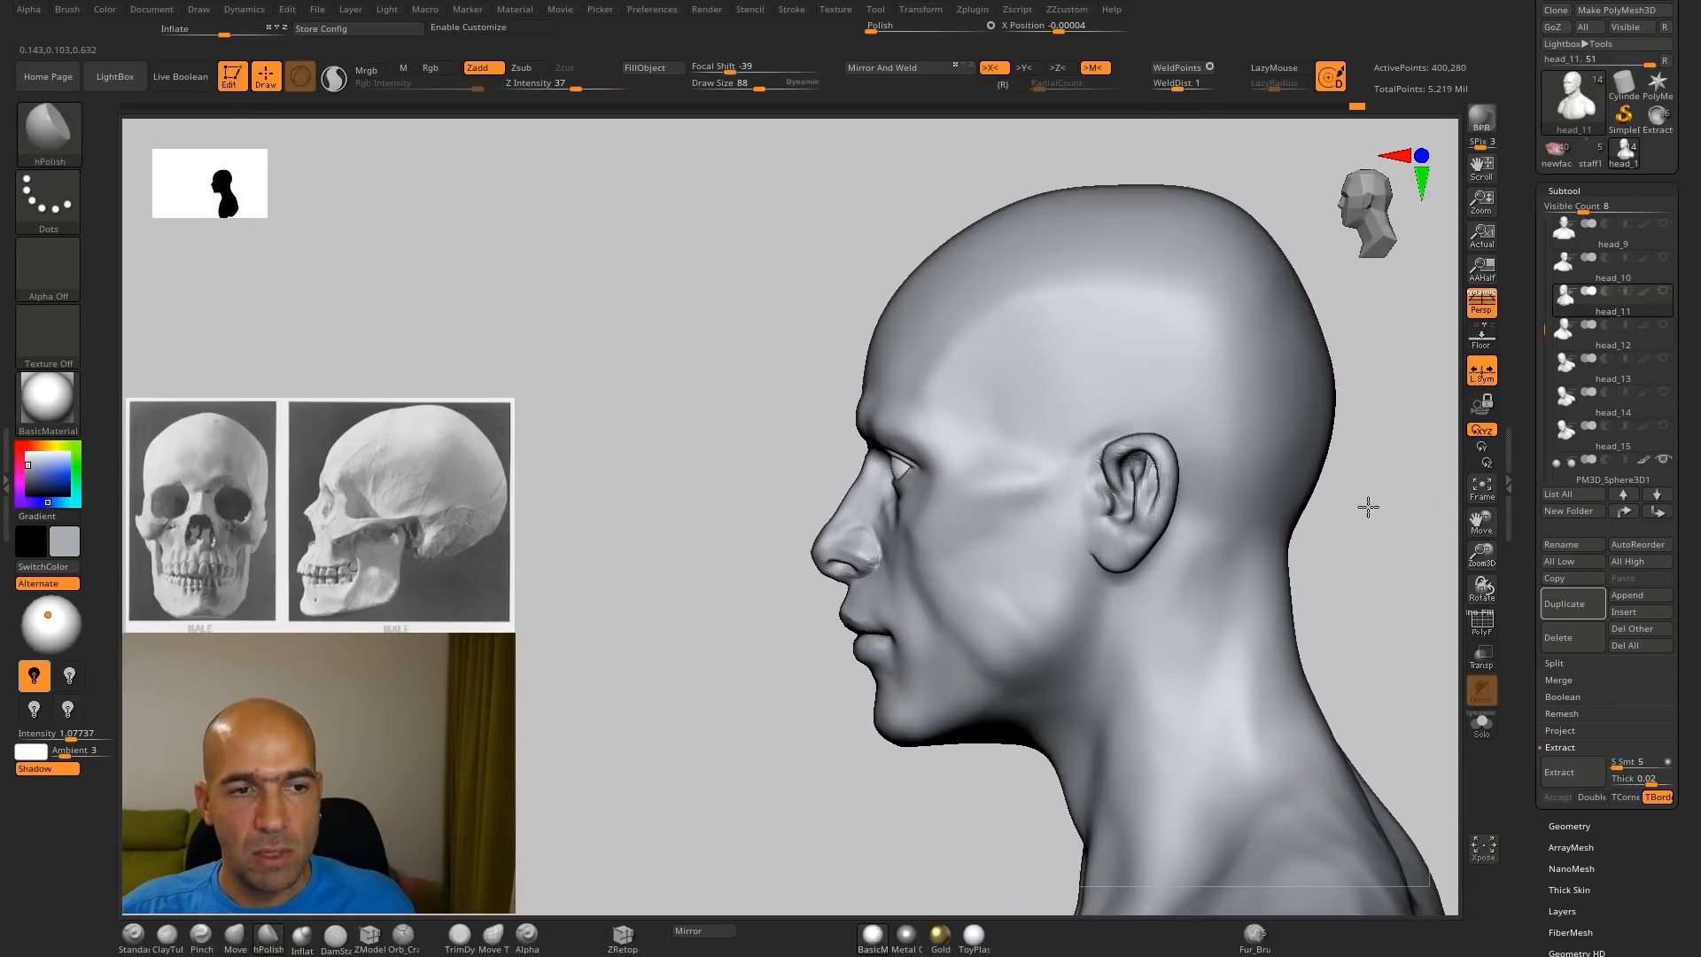
Step: Reshape the back of the skull and the nape in profile with the Move brush at draw size 136
mouse_move(1368, 505)
alt+mouse_down()
mouse_move(1383, 497)
mouse_move(1294, 398)
alt+mouse_up()
key(b)
key(m)
key(v)
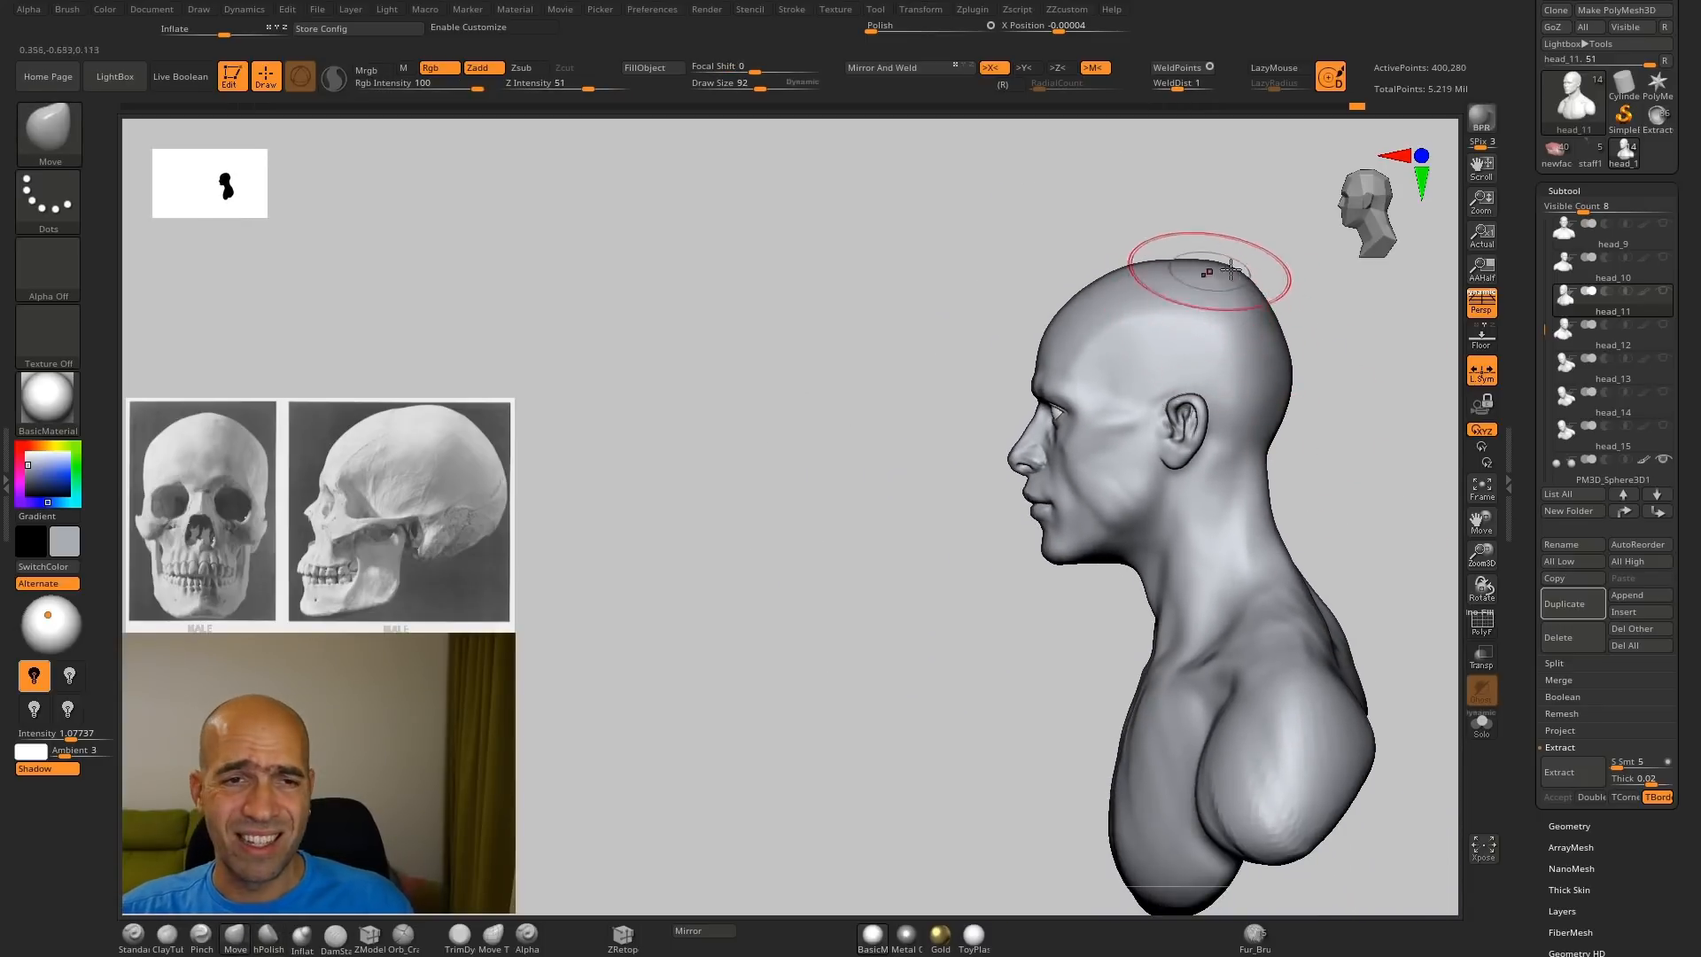
key(])
key(])
key(])
drag(1234, 274, 1247, 303)
drag(1292, 409, 1263, 459)
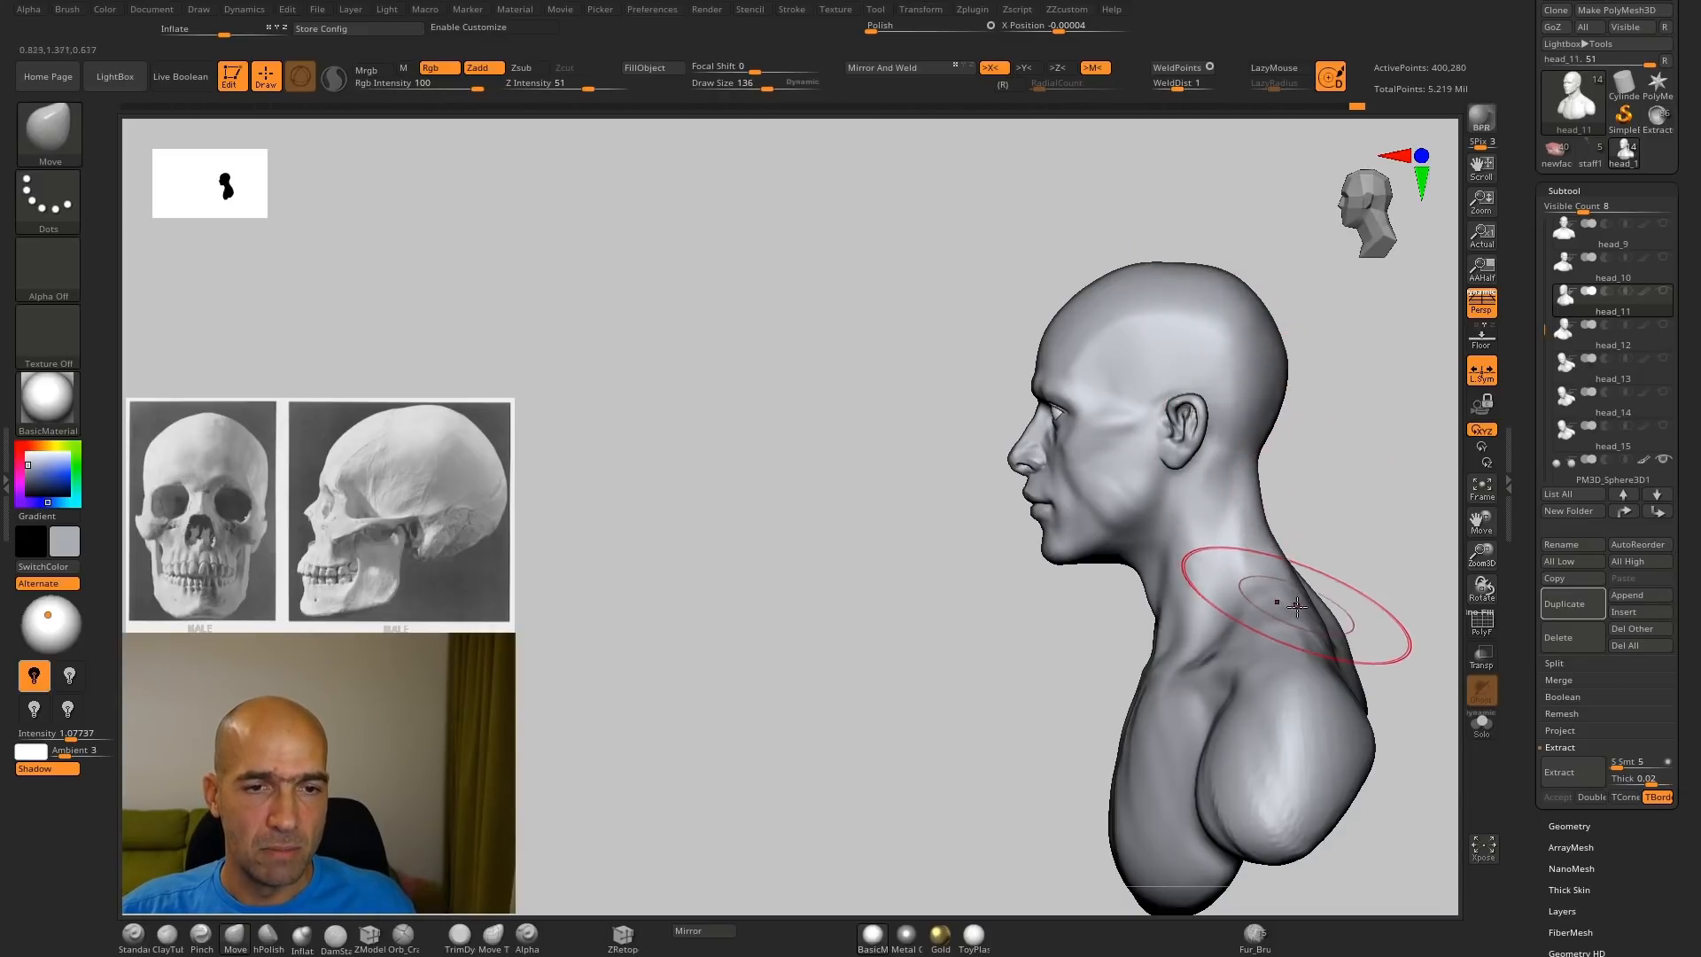
Step: Tighten the form above the nostril wing with the Pinch brush at draw size 96
drag(1328, 555, 1398, 553)
alt+drag(1329, 526, 1306, 608)
mouse_move(1236, 533)
mouse_down()
mouse_move(1321, 543)
mouse_move(1298, 539)
mouse_up()
key(b)
key(d)
key(s)
key(bracketleft)
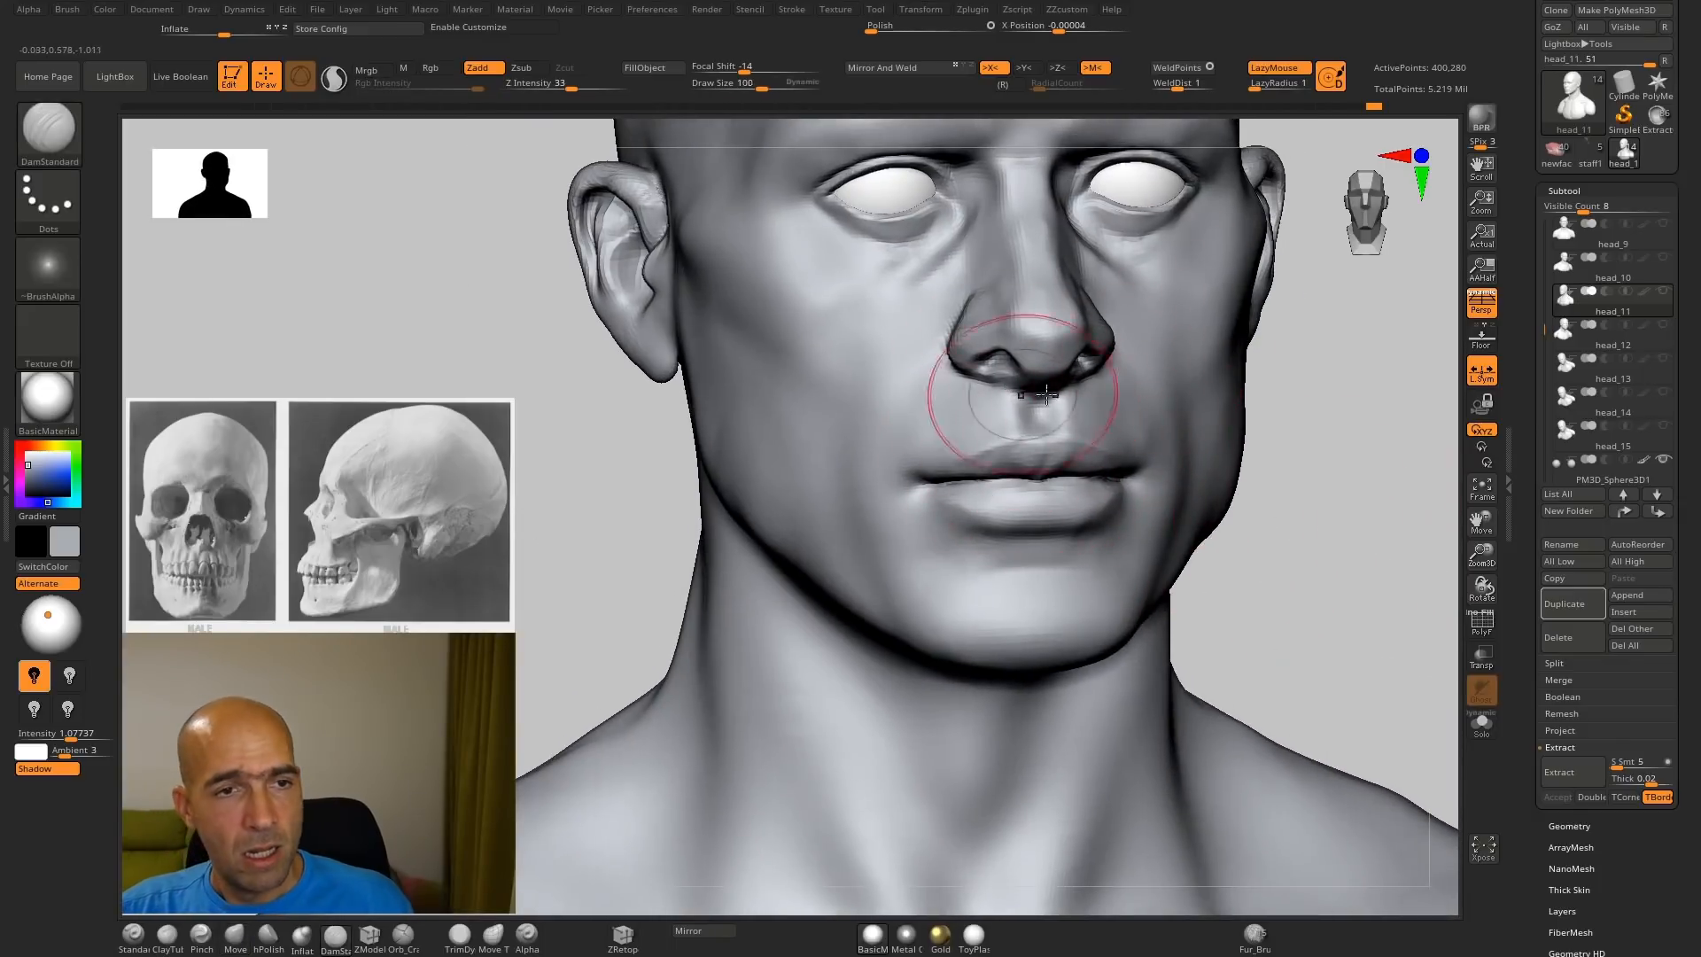
alt+drag(1326, 507, 1279, 683)
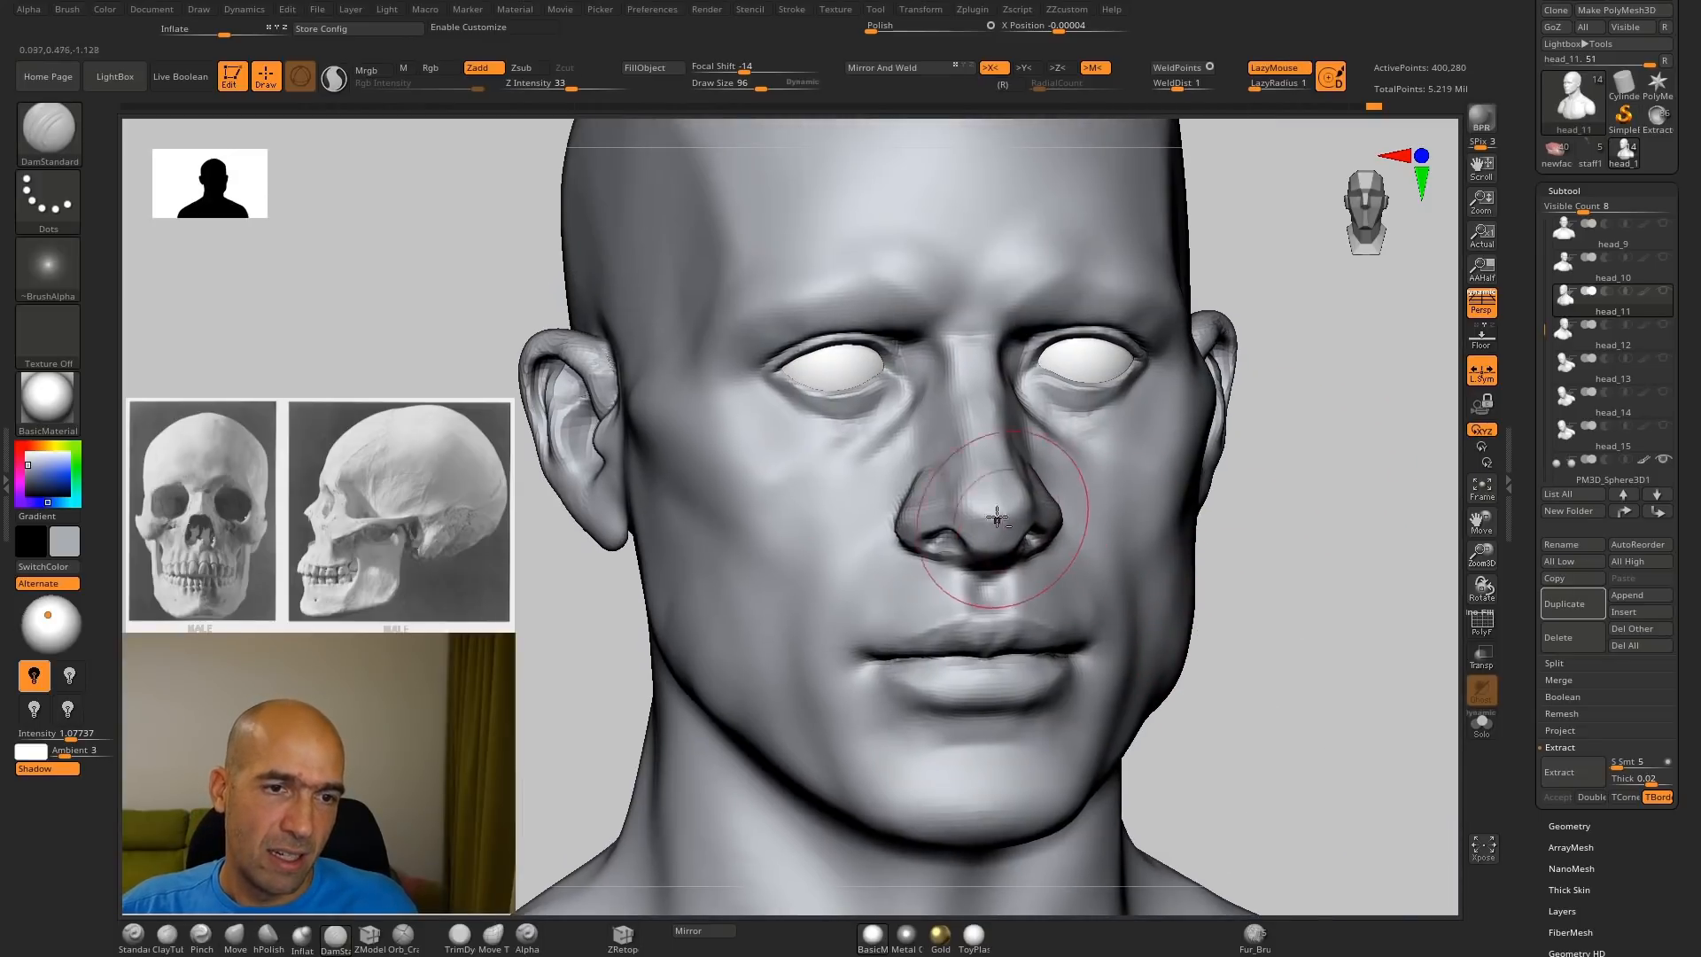
mouse_move(1288, 528)
mouse_down()
mouse_move(1364, 566)
mouse_move(1314, 615)
mouse_move(1233, 645)
mouse_up()
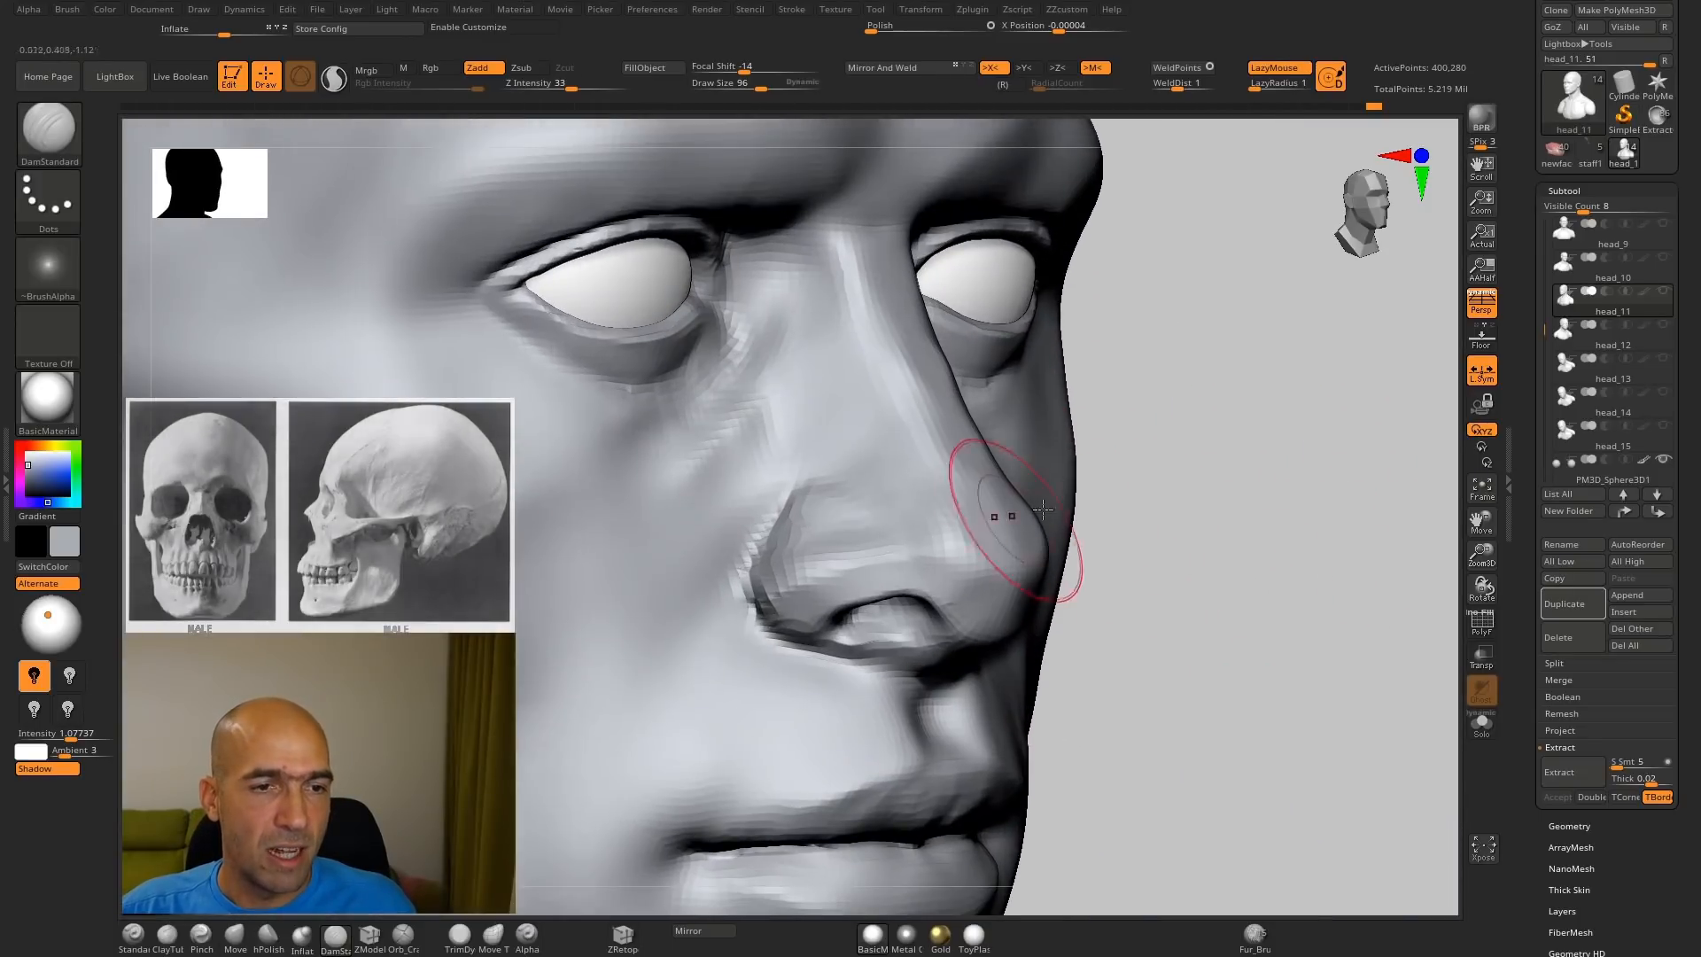
key(b)
key(p)
key(i)
drag(895, 503, 846, 485)
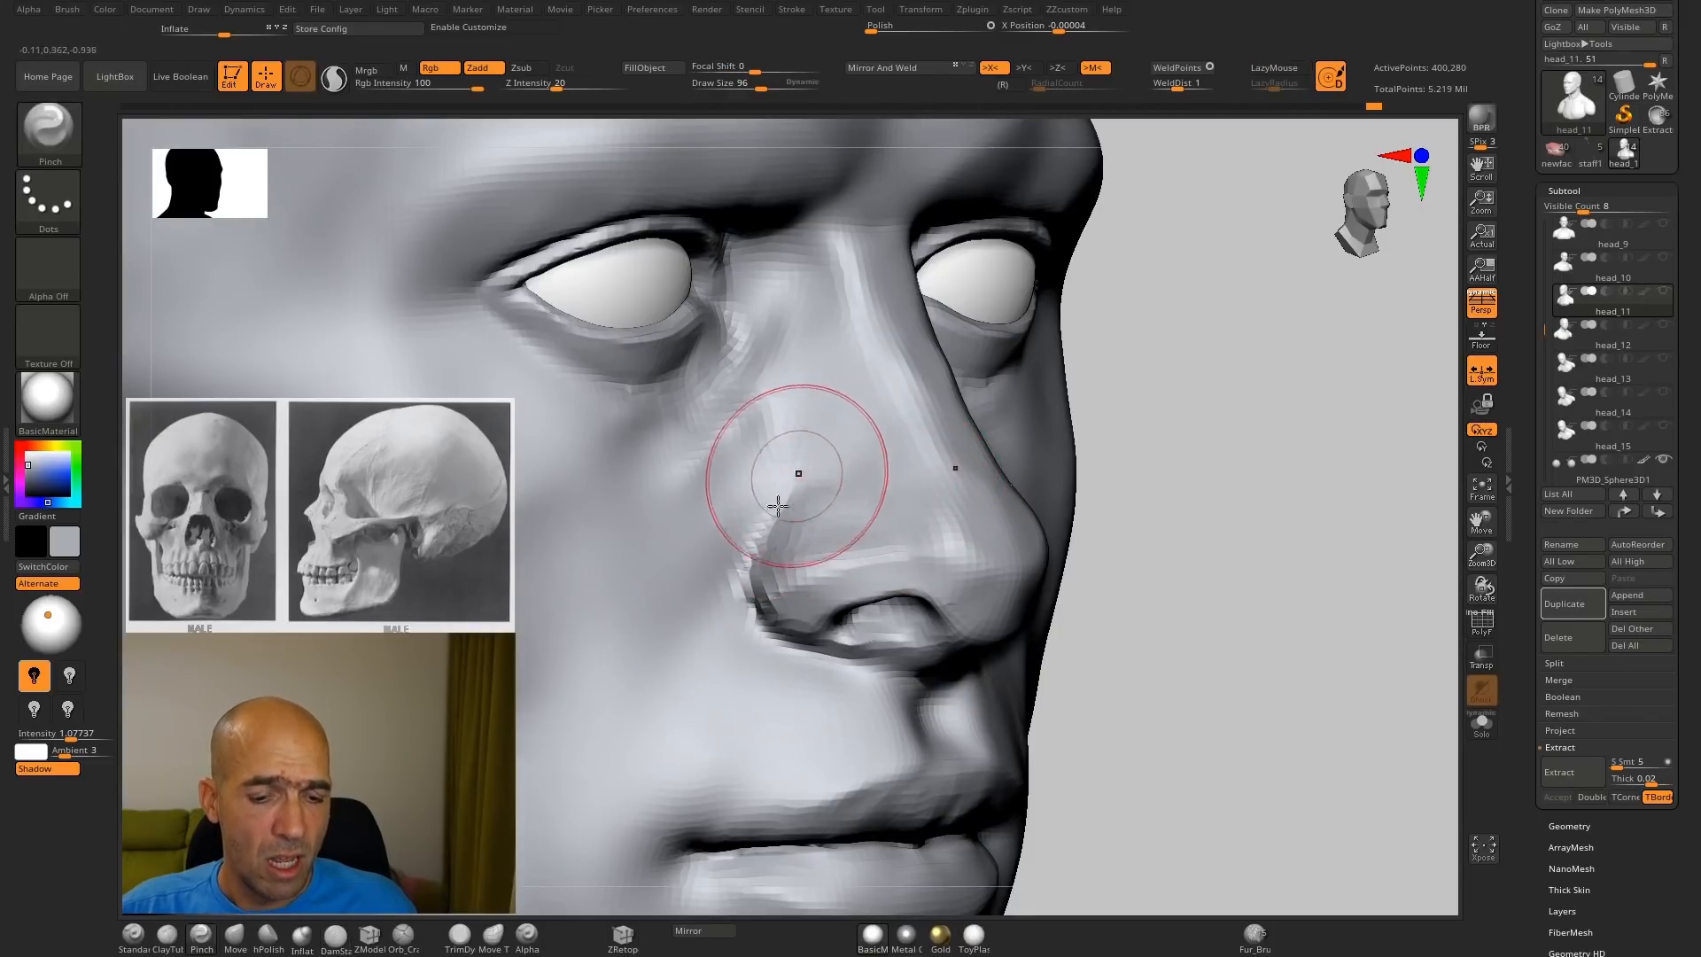
Step: Carve the nasolabial crease from the nostril wing into the cheek with the DamStandard brush at draw size 72 and smooth it
key(b)
key(z)
key(m)
key(b)
key(d)
key(s)
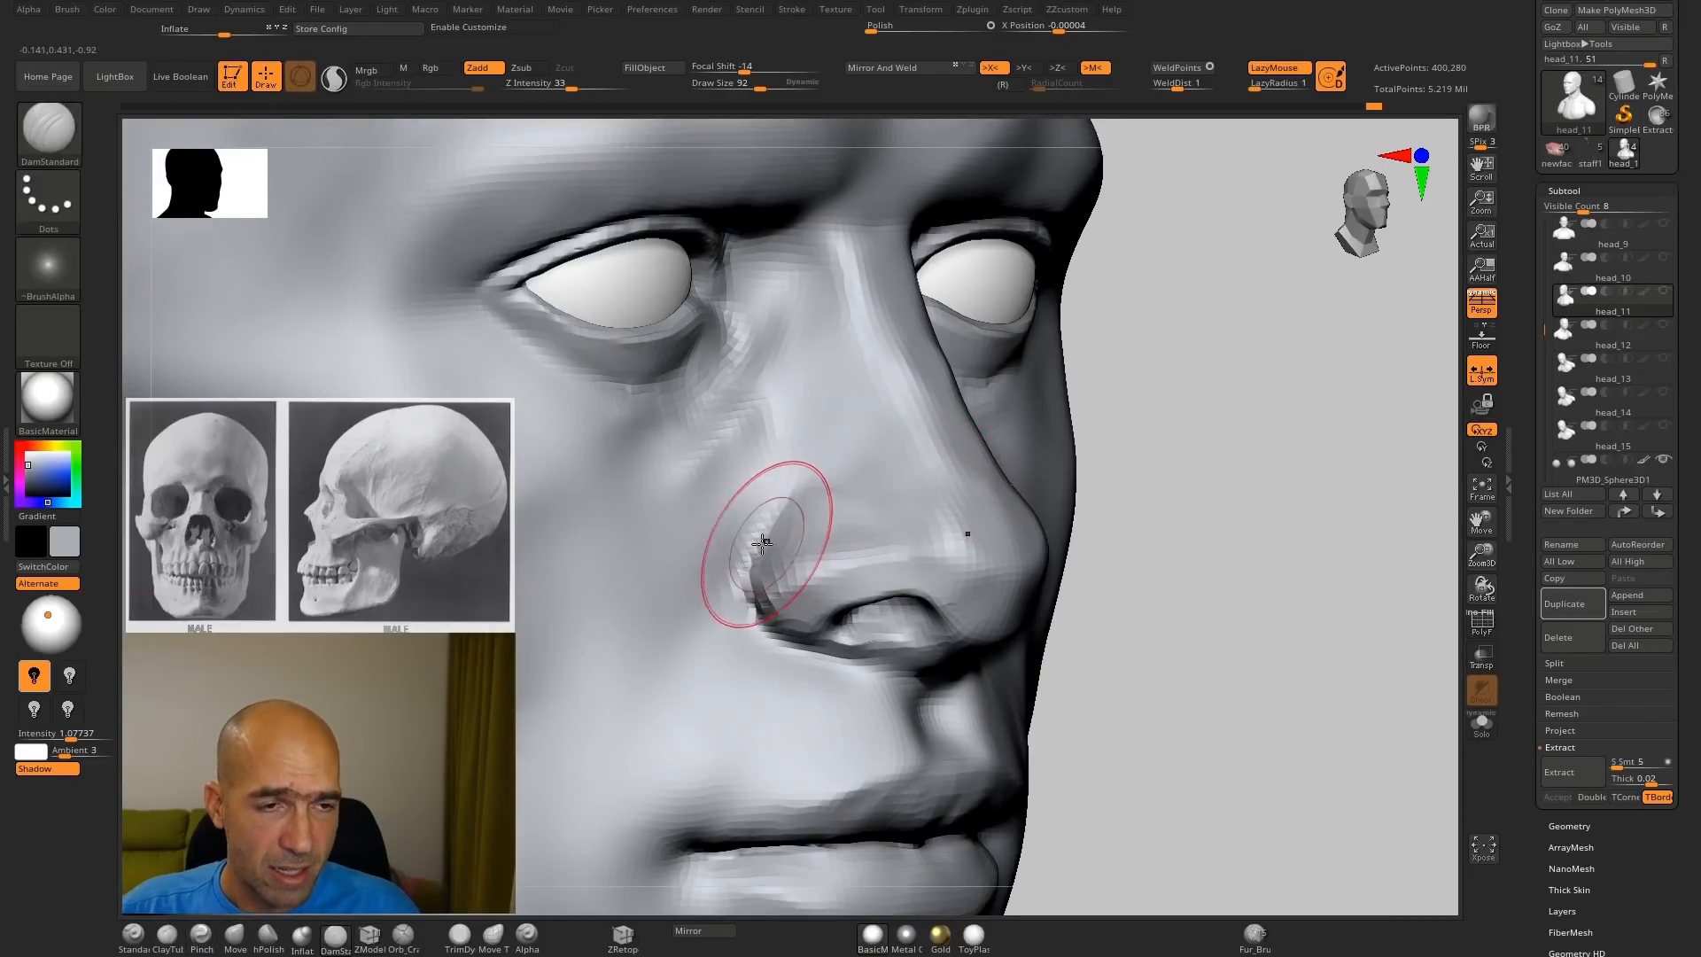
alt+drag(1281, 485, 1371, 435)
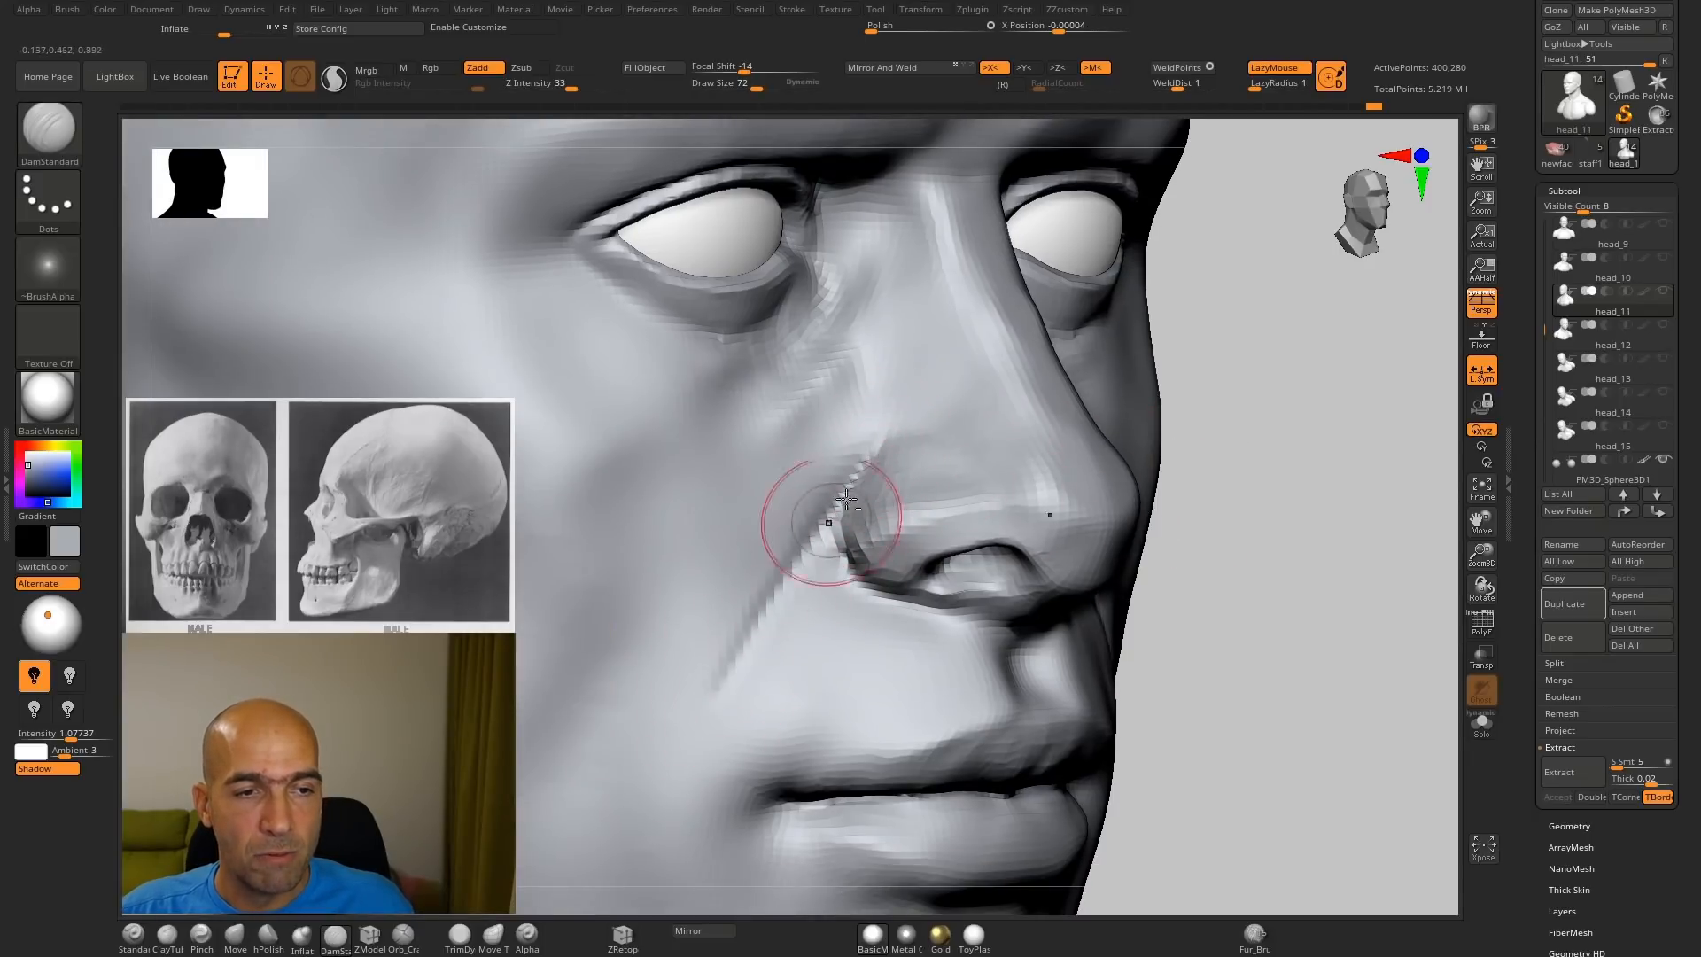
key(shift)
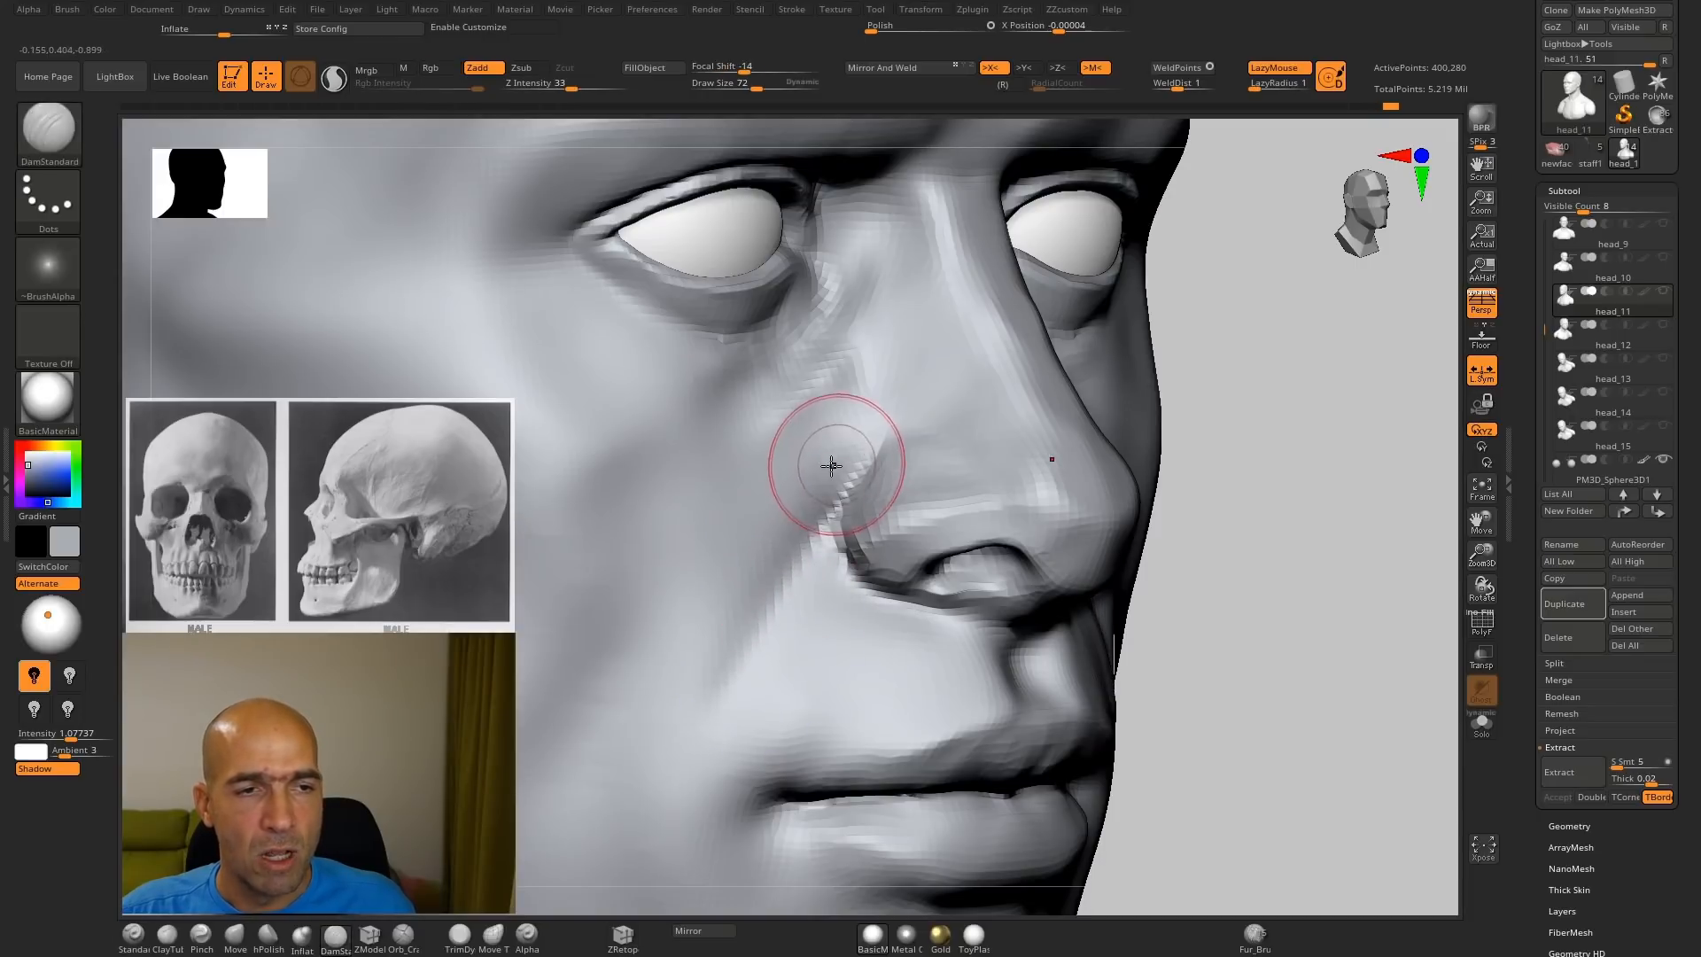
Step: Build up the cheek along the nasolabial fold with the Standard brush at draw size 72 and smooth the result
key(b)
key(s)
key(t)
drag(852, 432, 718, 631)
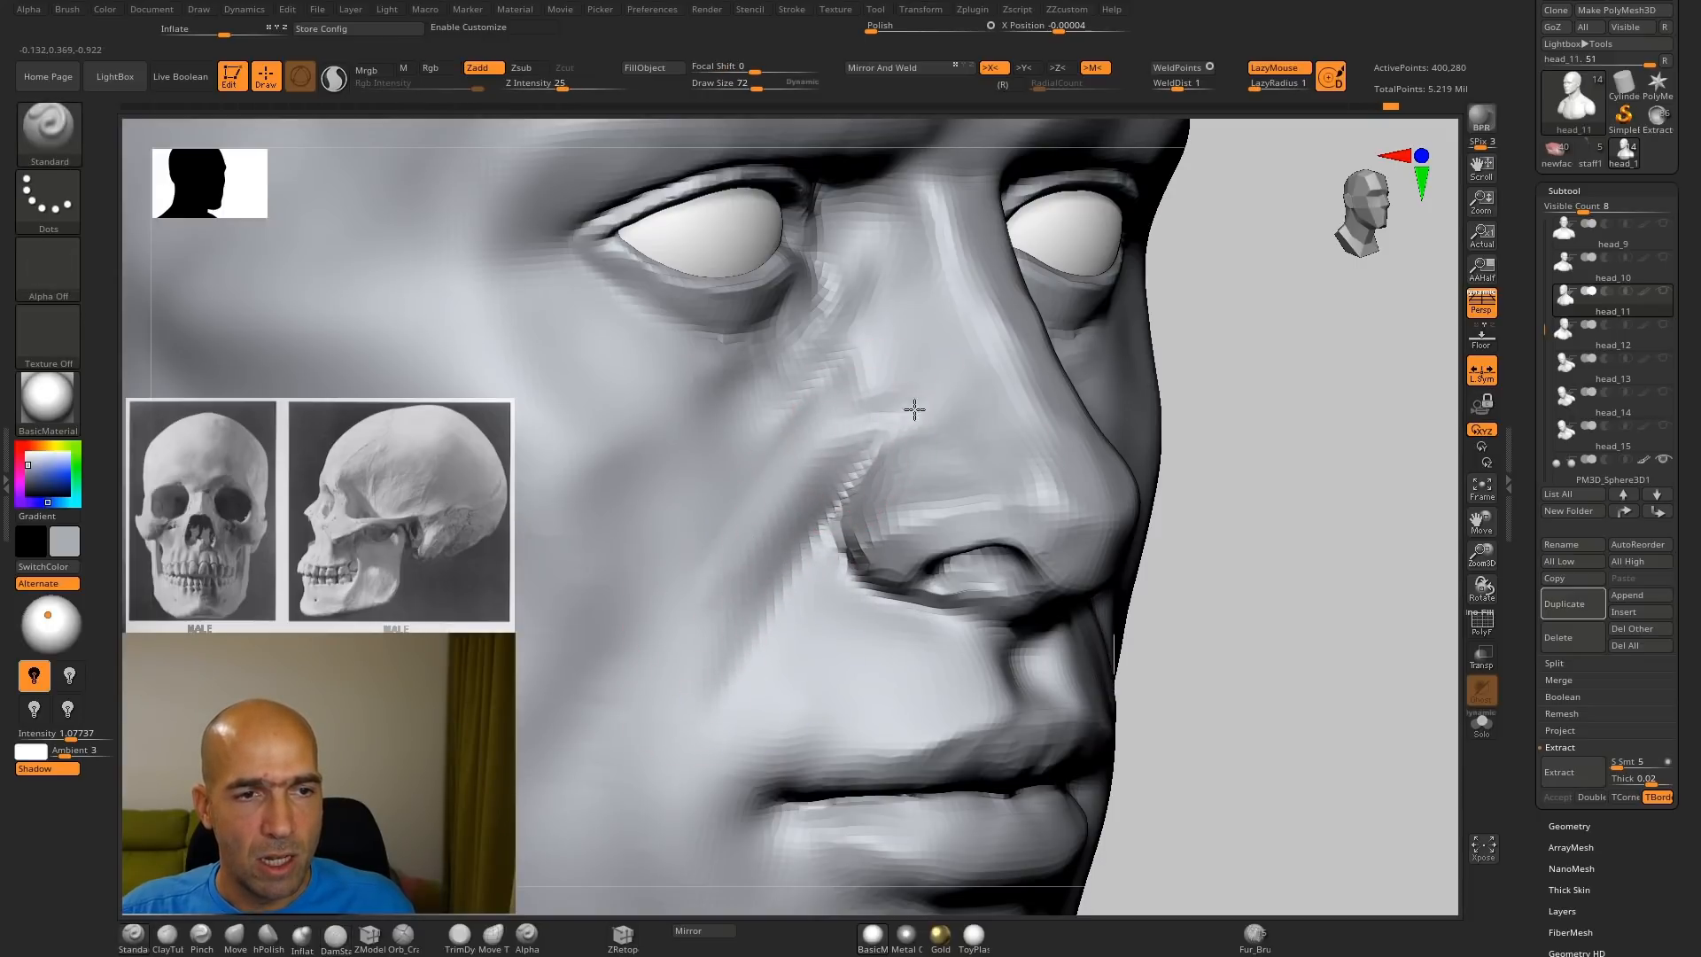
key(shift)
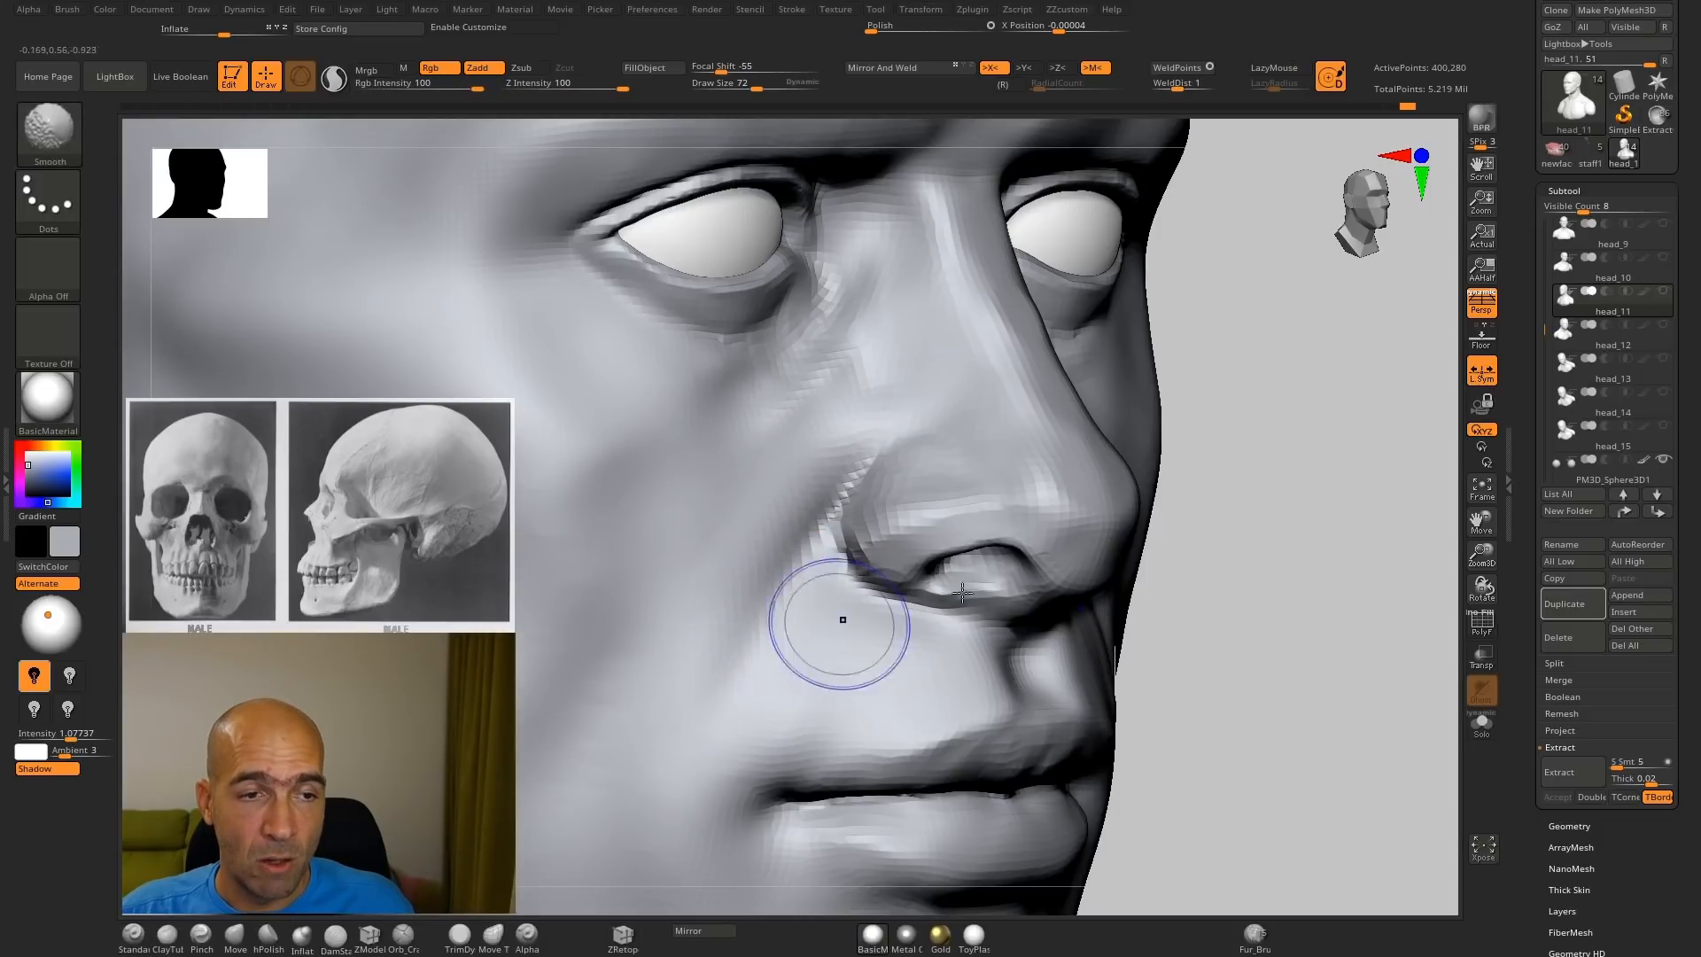
ctrl+right_drag(843, 619, 1110, 563)
mouse_move(1110, 562)
mouse_down()
mouse_move(1089, 565)
mouse_move(1230, 601)
mouse_move(1242, 646)
mouse_up()
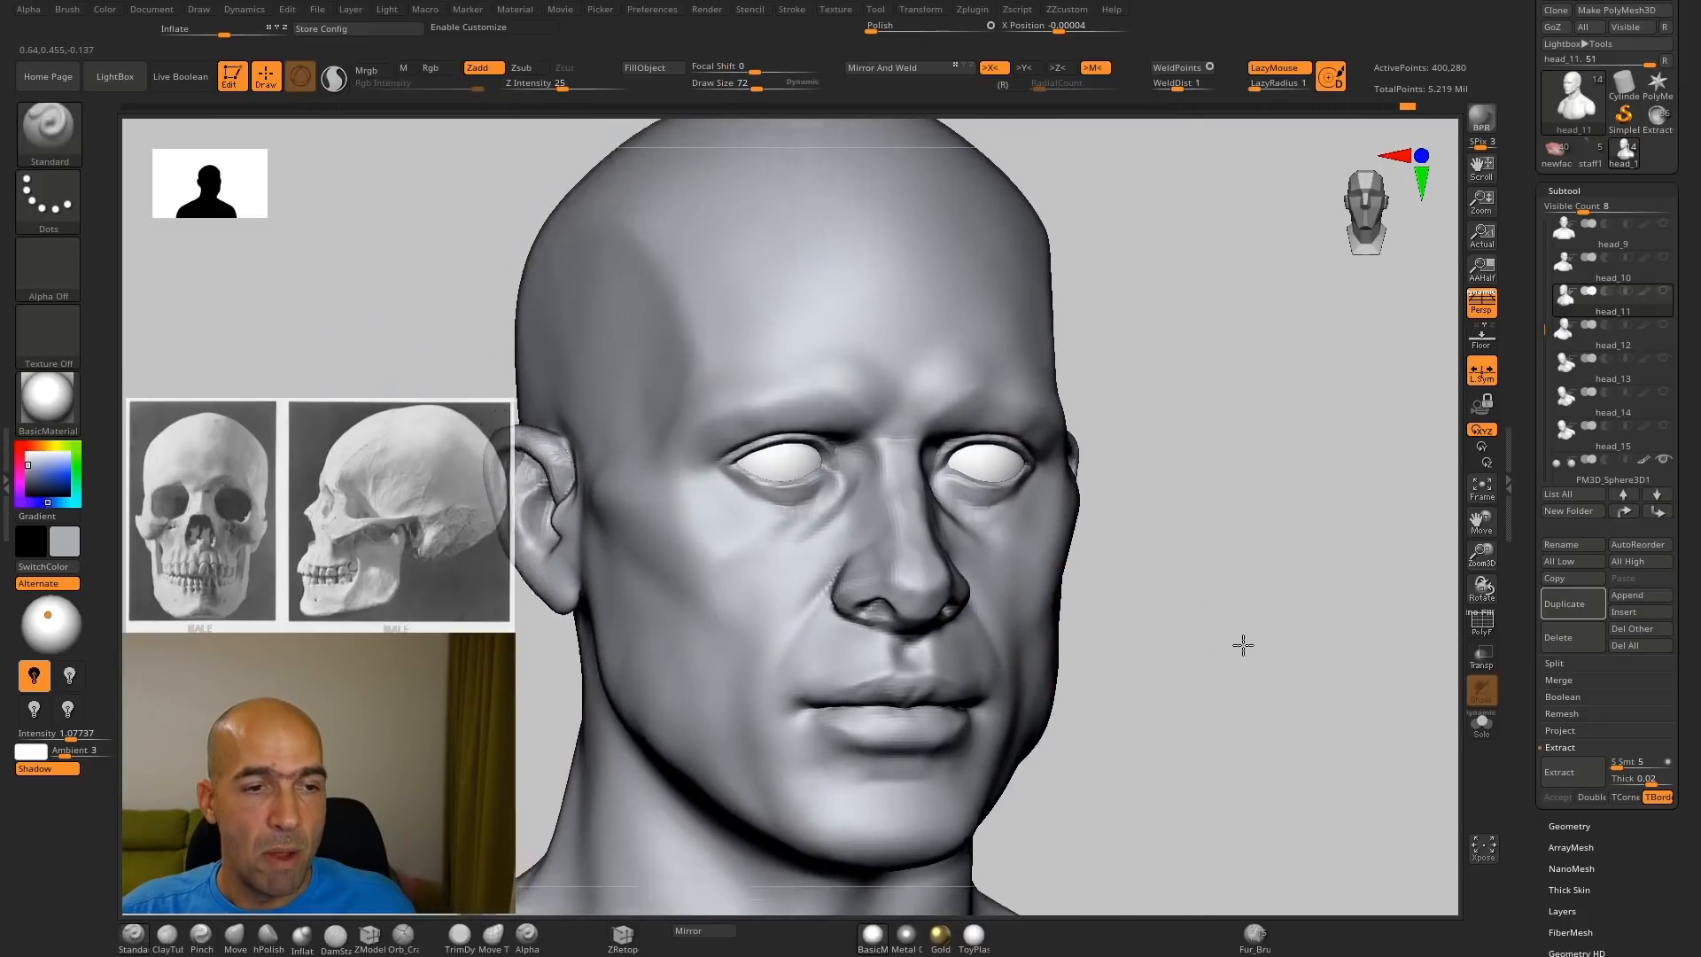
ctrl+right_drag(1241, 646, 805, 654)
mouse_move(1304, 591)
mouse_down()
mouse_move(1340, 588)
mouse_move(1323, 560)
mouse_move(1101, 567)
mouse_up()
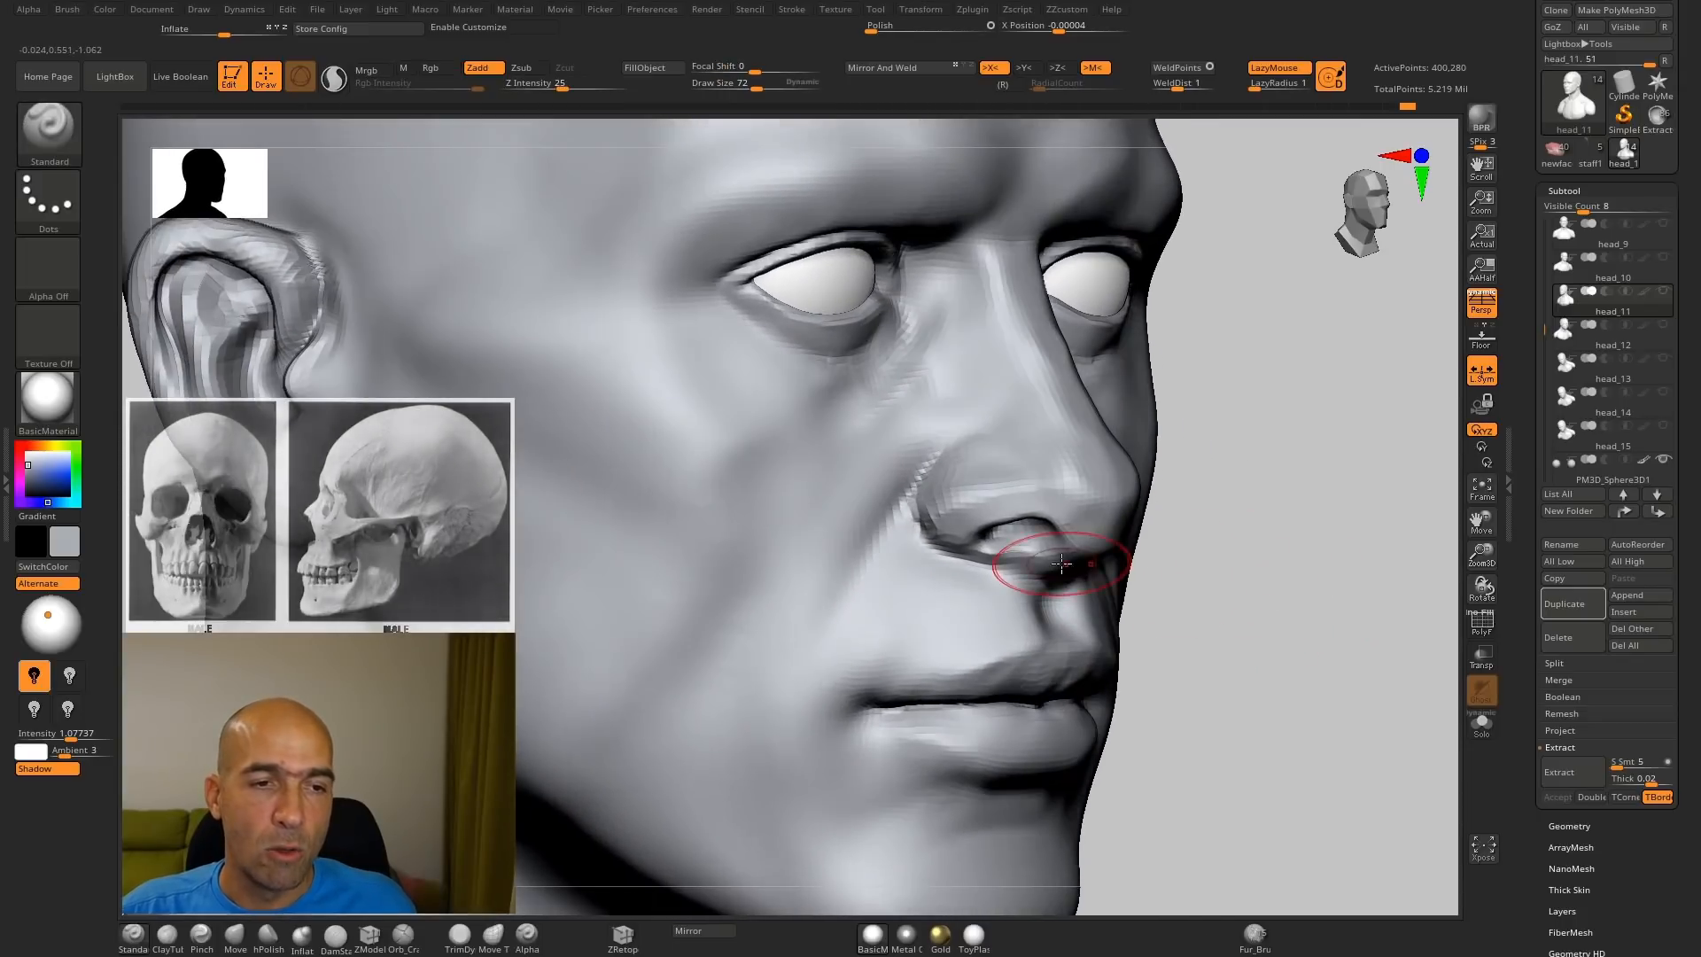
Step: Try to carve a nasolabial fold from the nostril wing down past the mouth corner with the DamStandard brush at draw size 72
key(b)
key(d)
key(s)
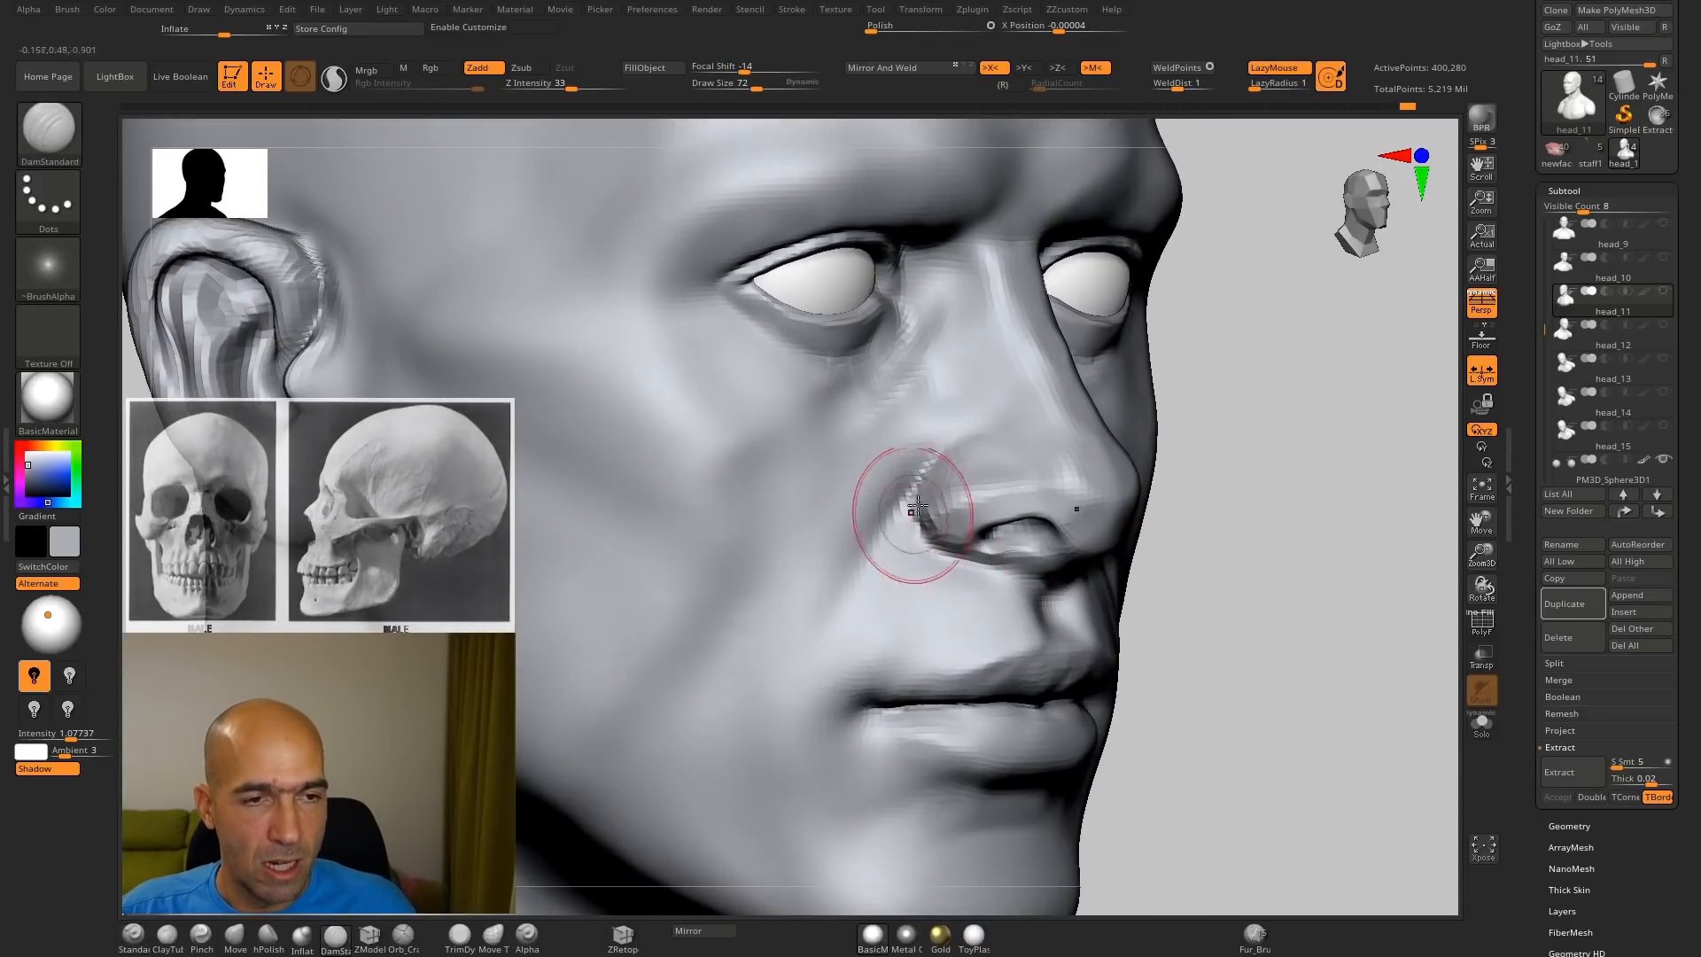
alt+drag(790, 703, 787, 723)
drag(1253, 601, 1198, 602)
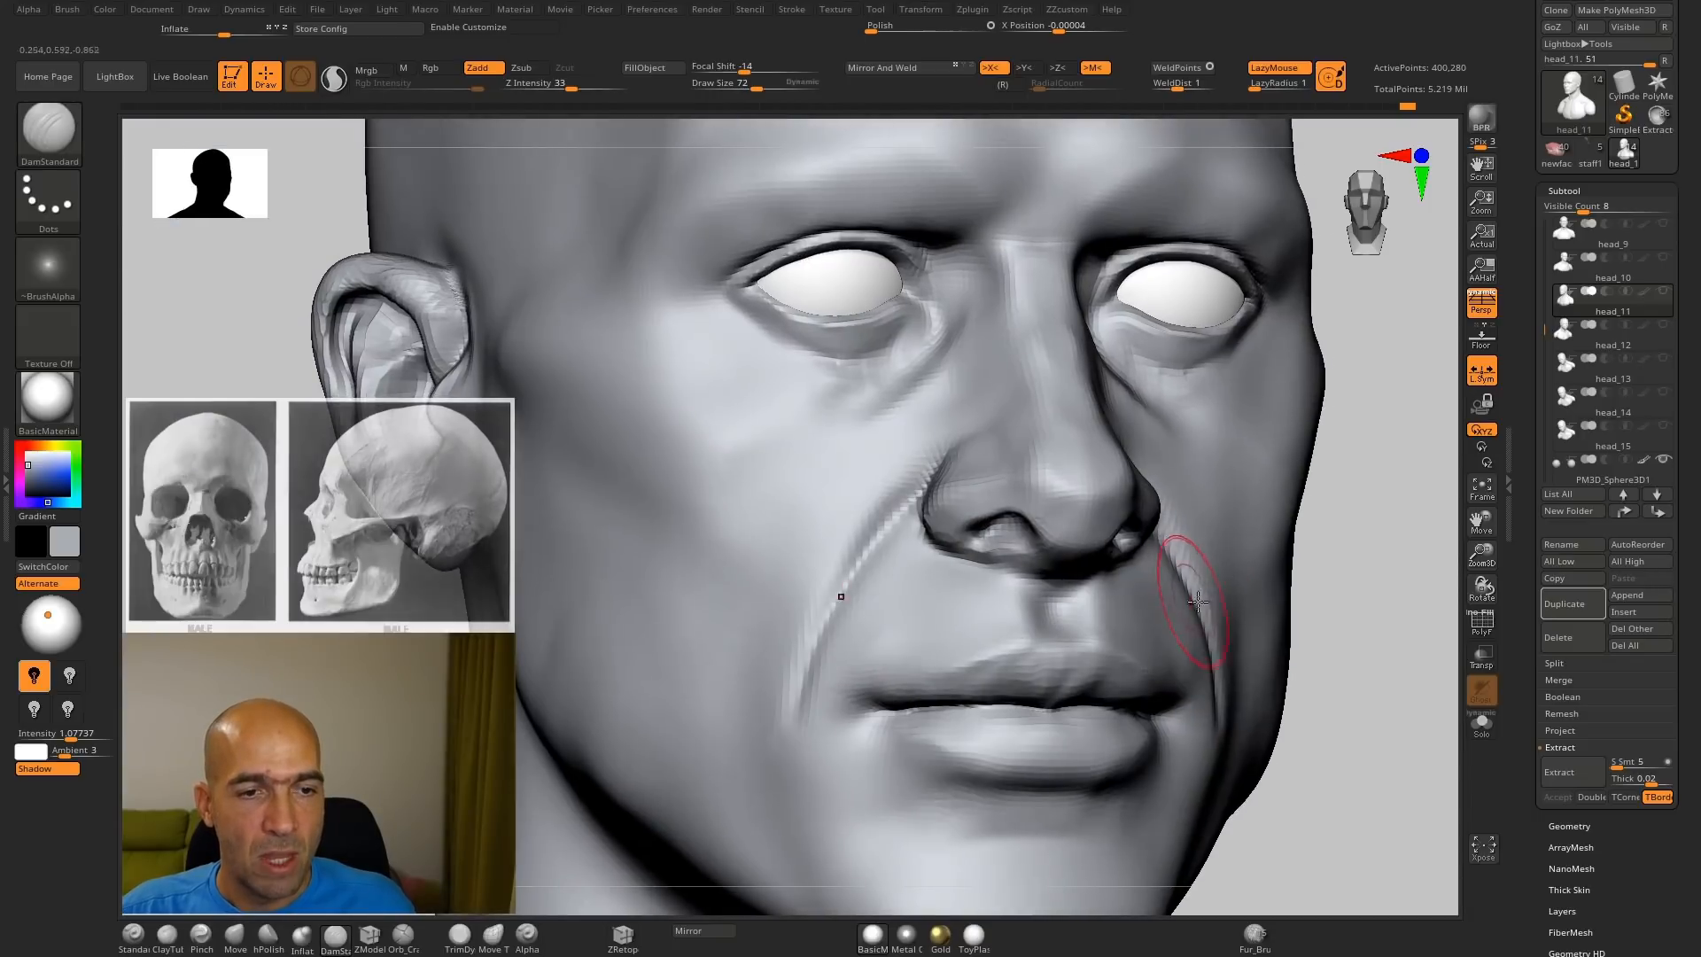
key(ctrl+z)
key(ctrl+z)
Step: Deepen the short crease beside the nostril wing with the DamStandard brush at draw size 72 and smooth it into the cheek
shift+drag(788, 628, 824, 612)
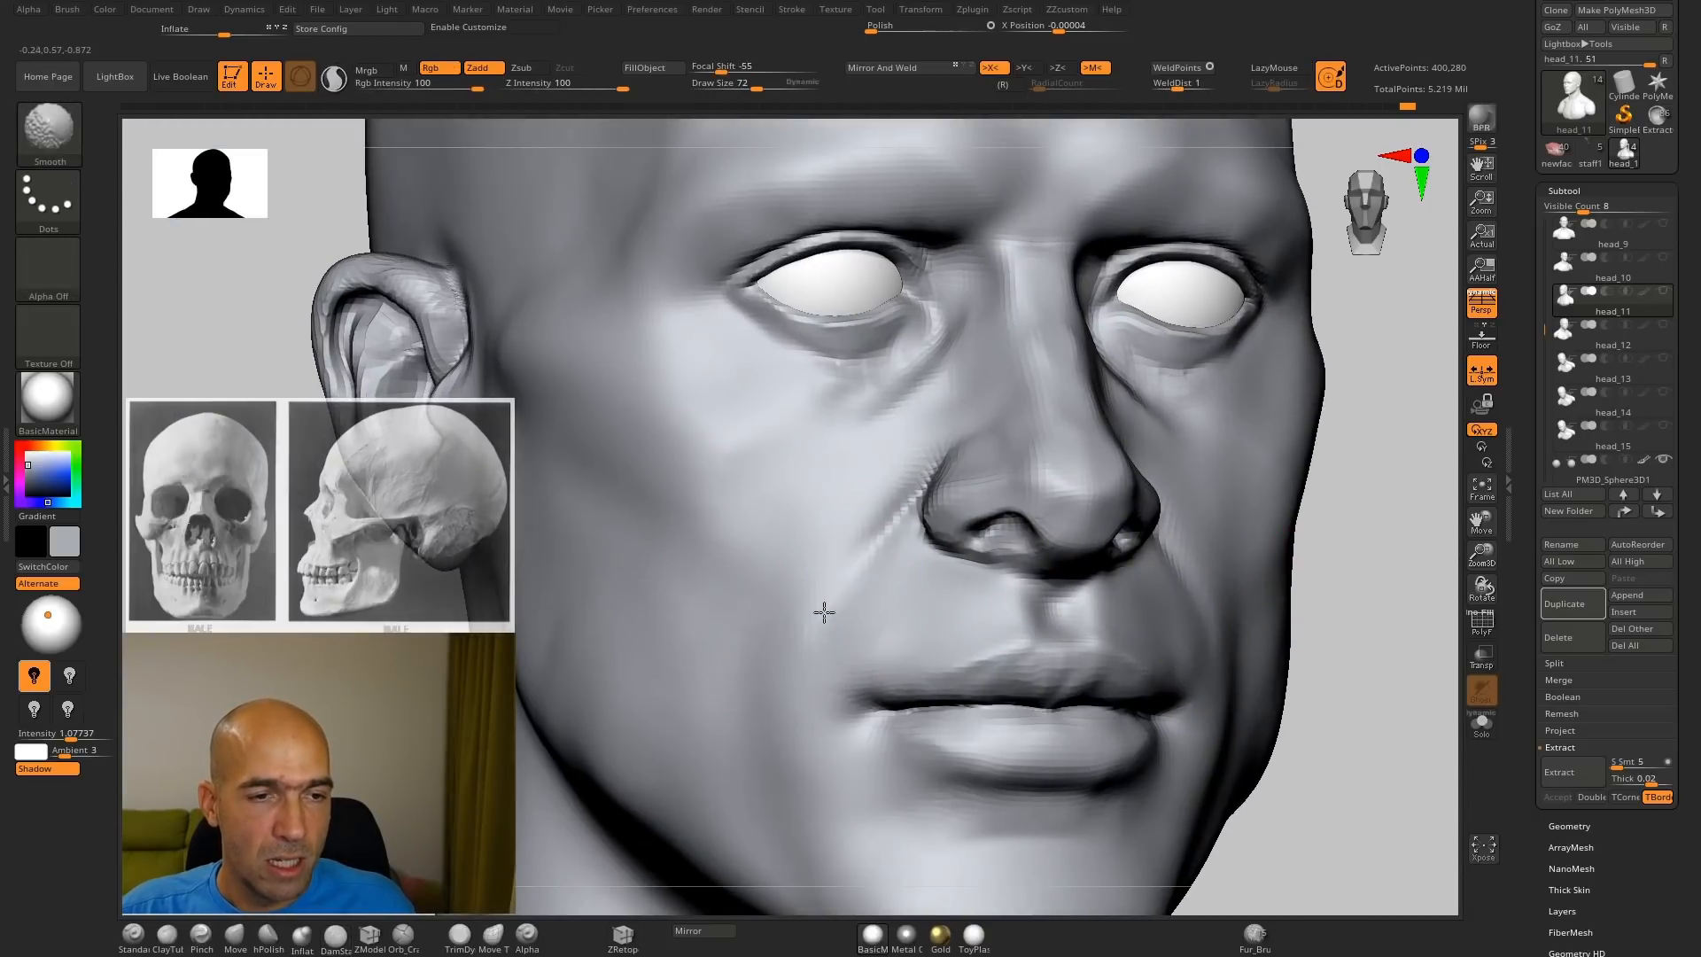
drag(1309, 554, 1345, 546)
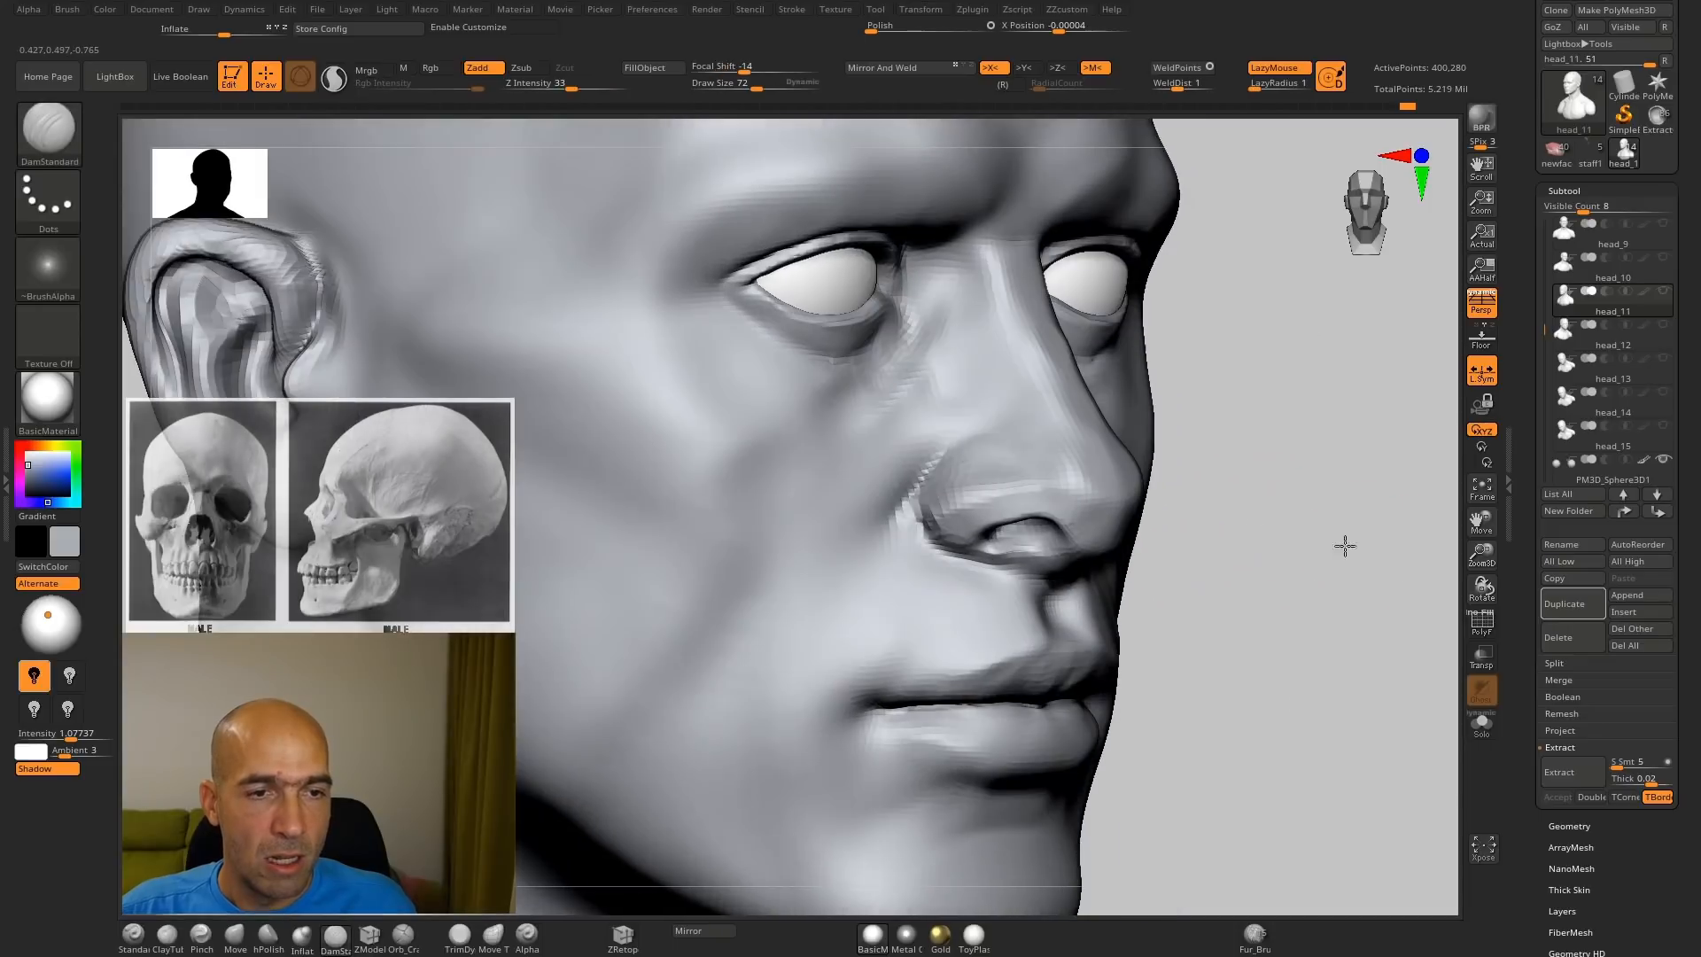
alt+drag(1292, 441, 1291, 497)
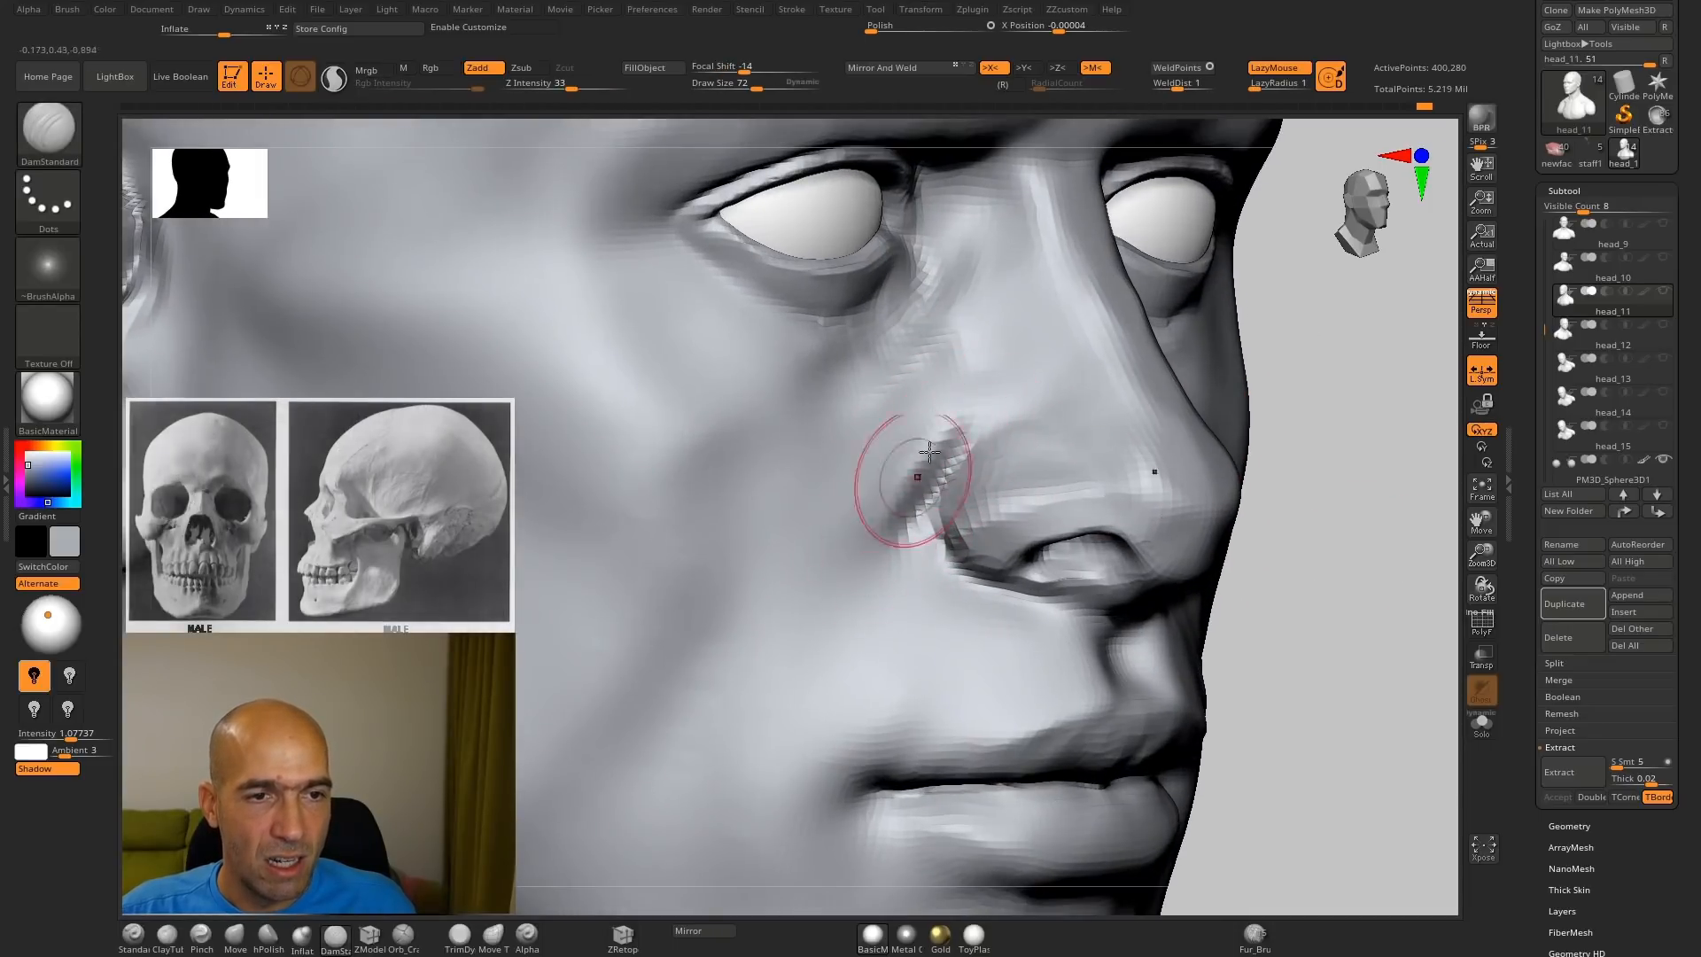
shift+drag(930, 452, 919, 432)
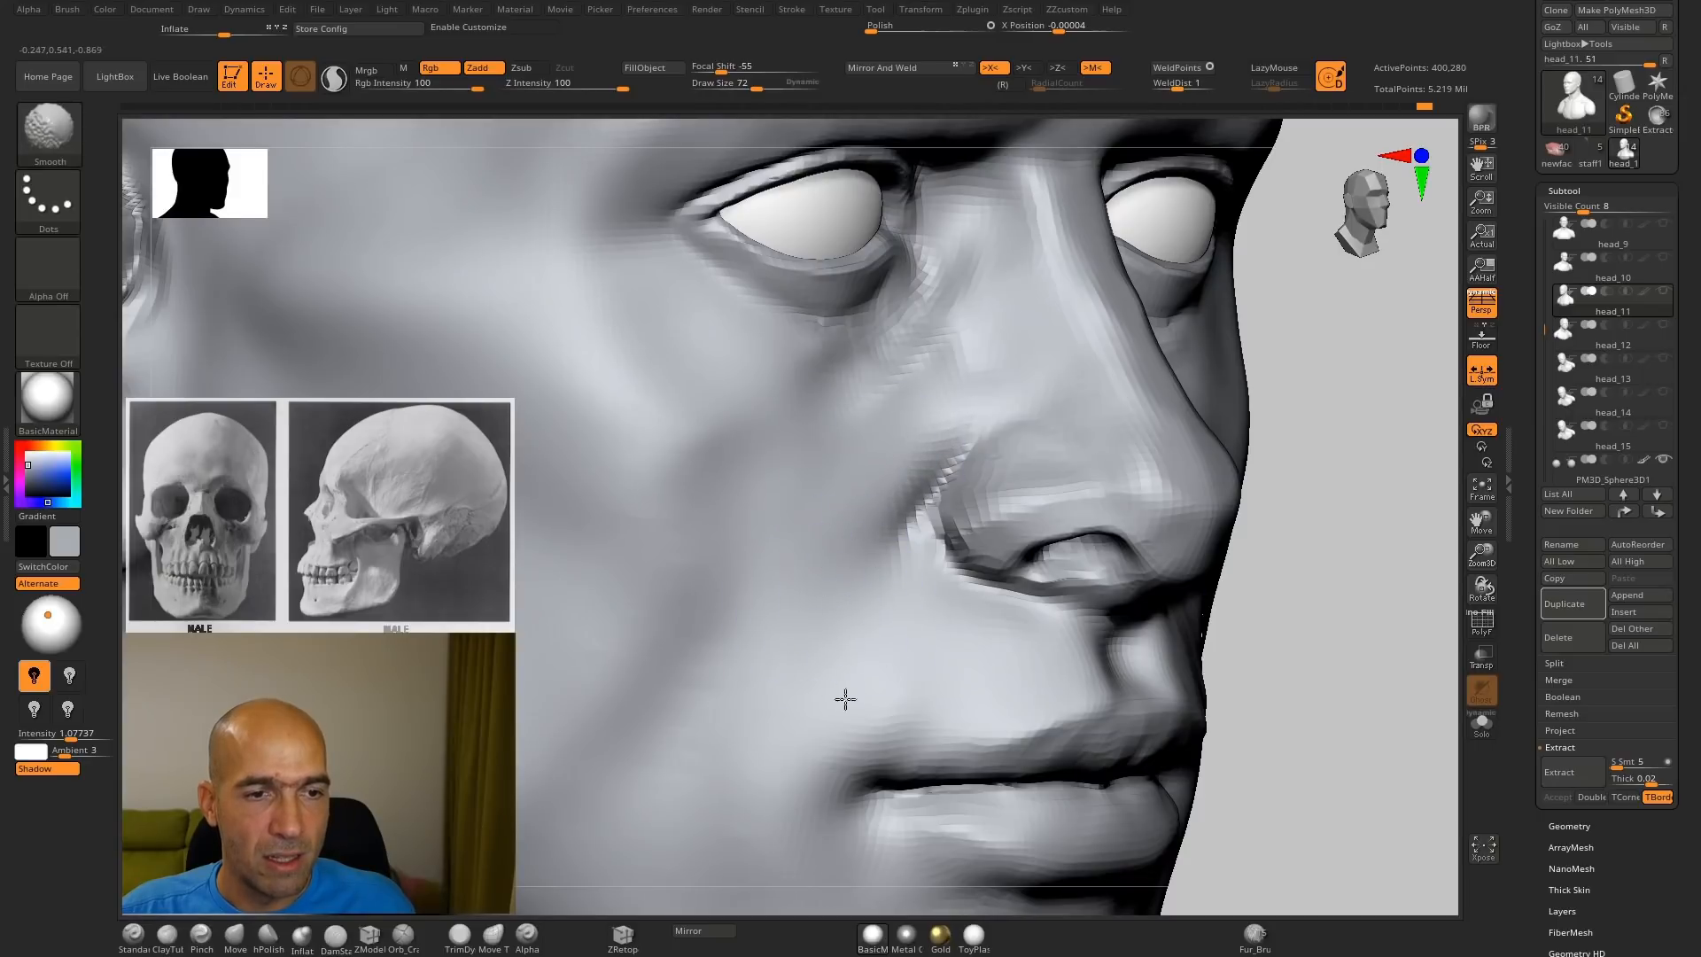
Step: Adjust the upper lip and nose base in profile with the Move brush at draw size 100
mouse_move(1306, 676)
alt+mouse_down()
mouse_move(1333, 634)
mouse_move(1188, 532)
mouse_move(1033, 569)
mouse_move(1188, 559)
mouse_move(1098, 607)
alt+mouse_up()
key(b)
key(m)
key(v)
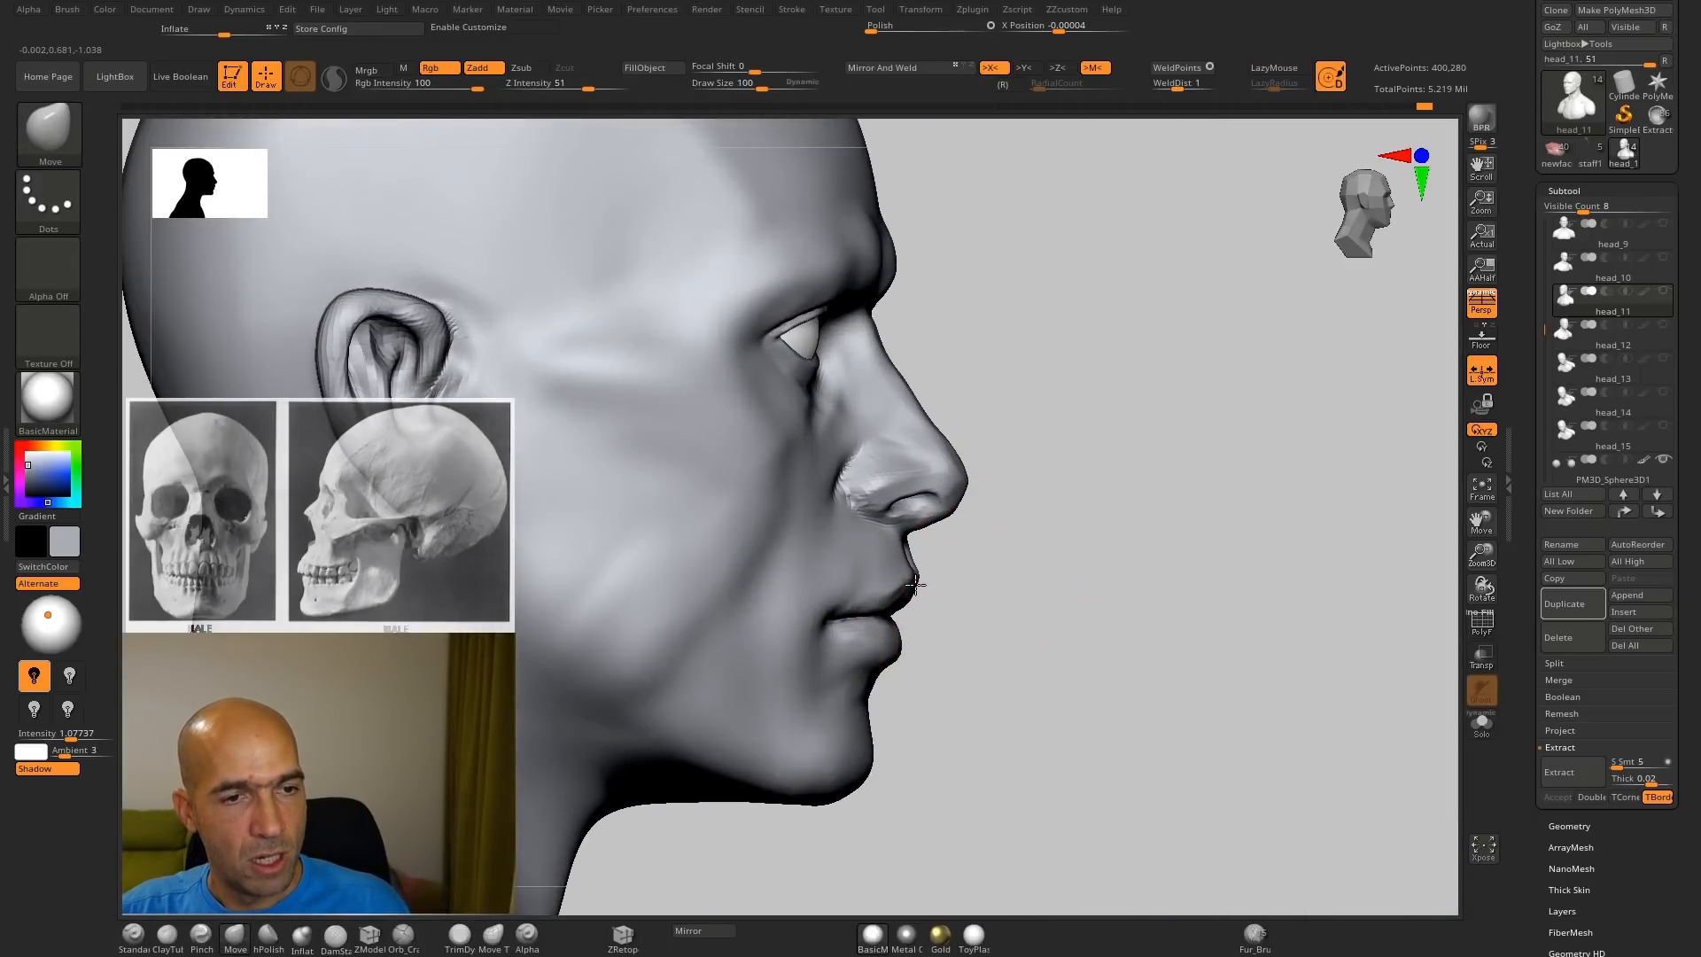
mouse_move(940, 581)
mouse_down()
mouse_move(1022, 513)
mouse_move(1090, 524)
mouse_move(1120, 508)
mouse_move(1018, 438)
mouse_move(1102, 429)
mouse_move(1105, 402)
mouse_move(959, 433)
mouse_up()
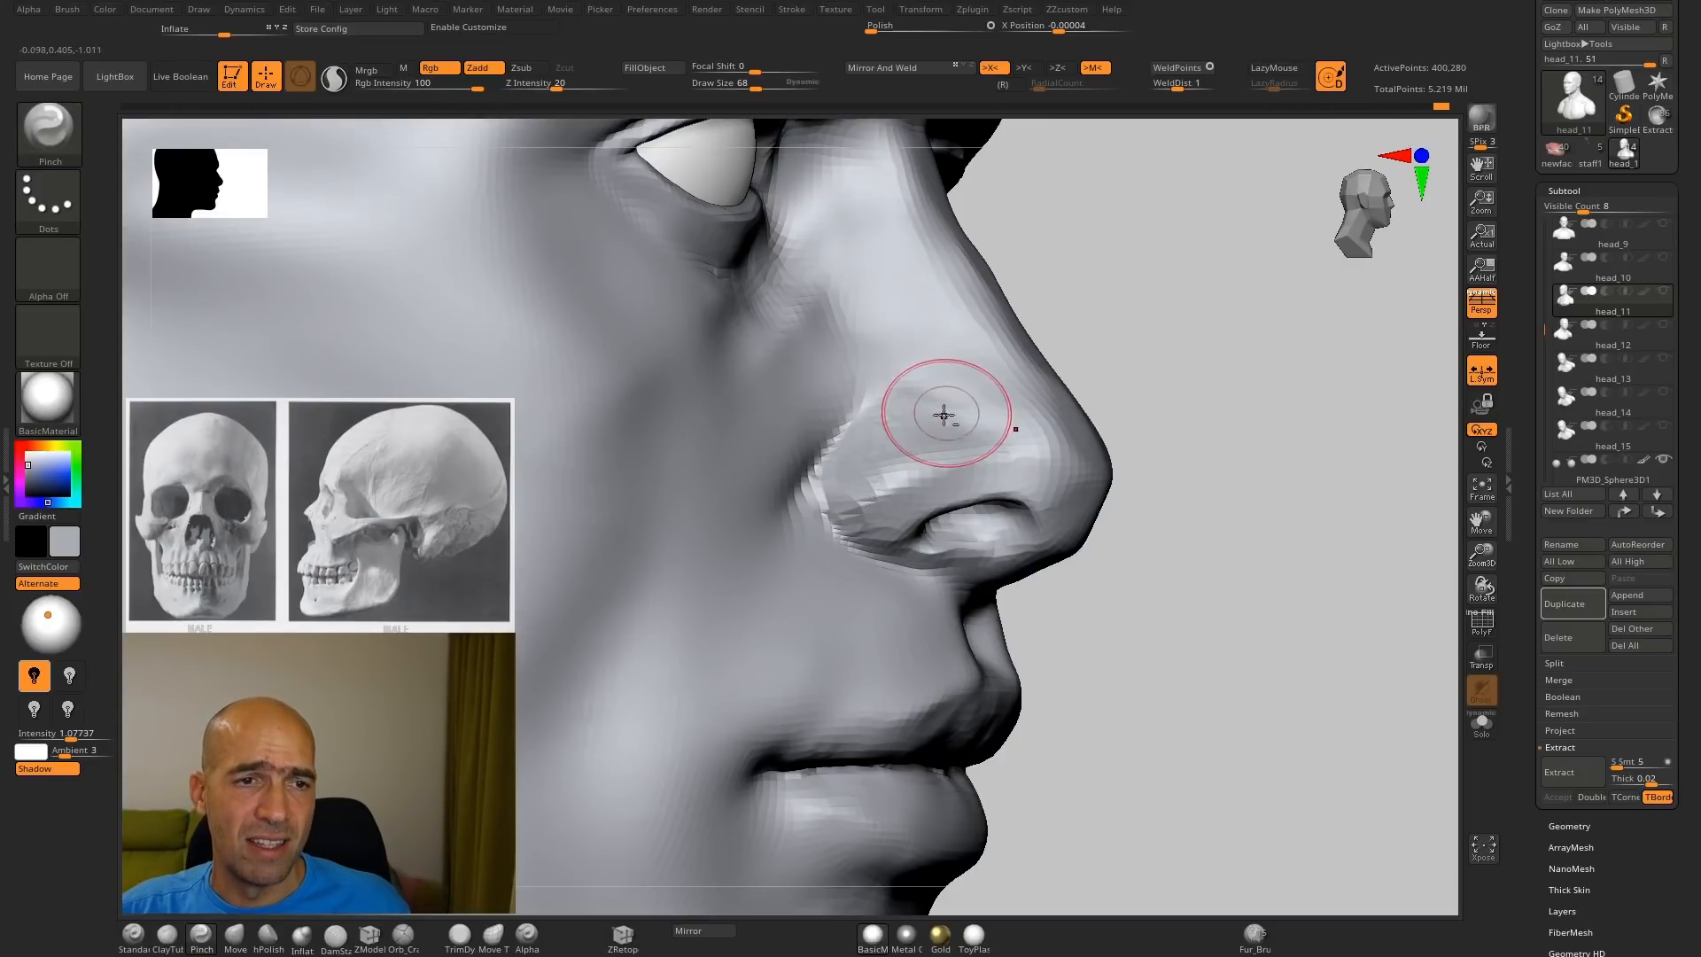
Step: Smooth the trapezius, the shoulder and the adjoining chest with the Smooth brush at draw size 84
mouse_move(1139, 399)
alt+mouse_down()
mouse_move(1120, 414)
mouse_move(1003, 372)
mouse_move(1075, 417)
mouse_move(949, 577)
mouse_move(987, 580)
alt+mouse_up()
mouse_move(1162, 502)
alt+mouse_down()
mouse_move(1102, 459)
mouse_move(1116, 482)
mouse_move(1137, 464)
mouse_move(1117, 536)
mouse_move(1135, 517)
mouse_move(1276, 508)
mouse_move(1217, 494)
mouse_move(1166, 528)
mouse_move(1200, 480)
alt+mouse_up()
mouse_move(1084, 485)
mouse_down()
mouse_move(1143, 518)
mouse_move(1081, 488)
mouse_up()
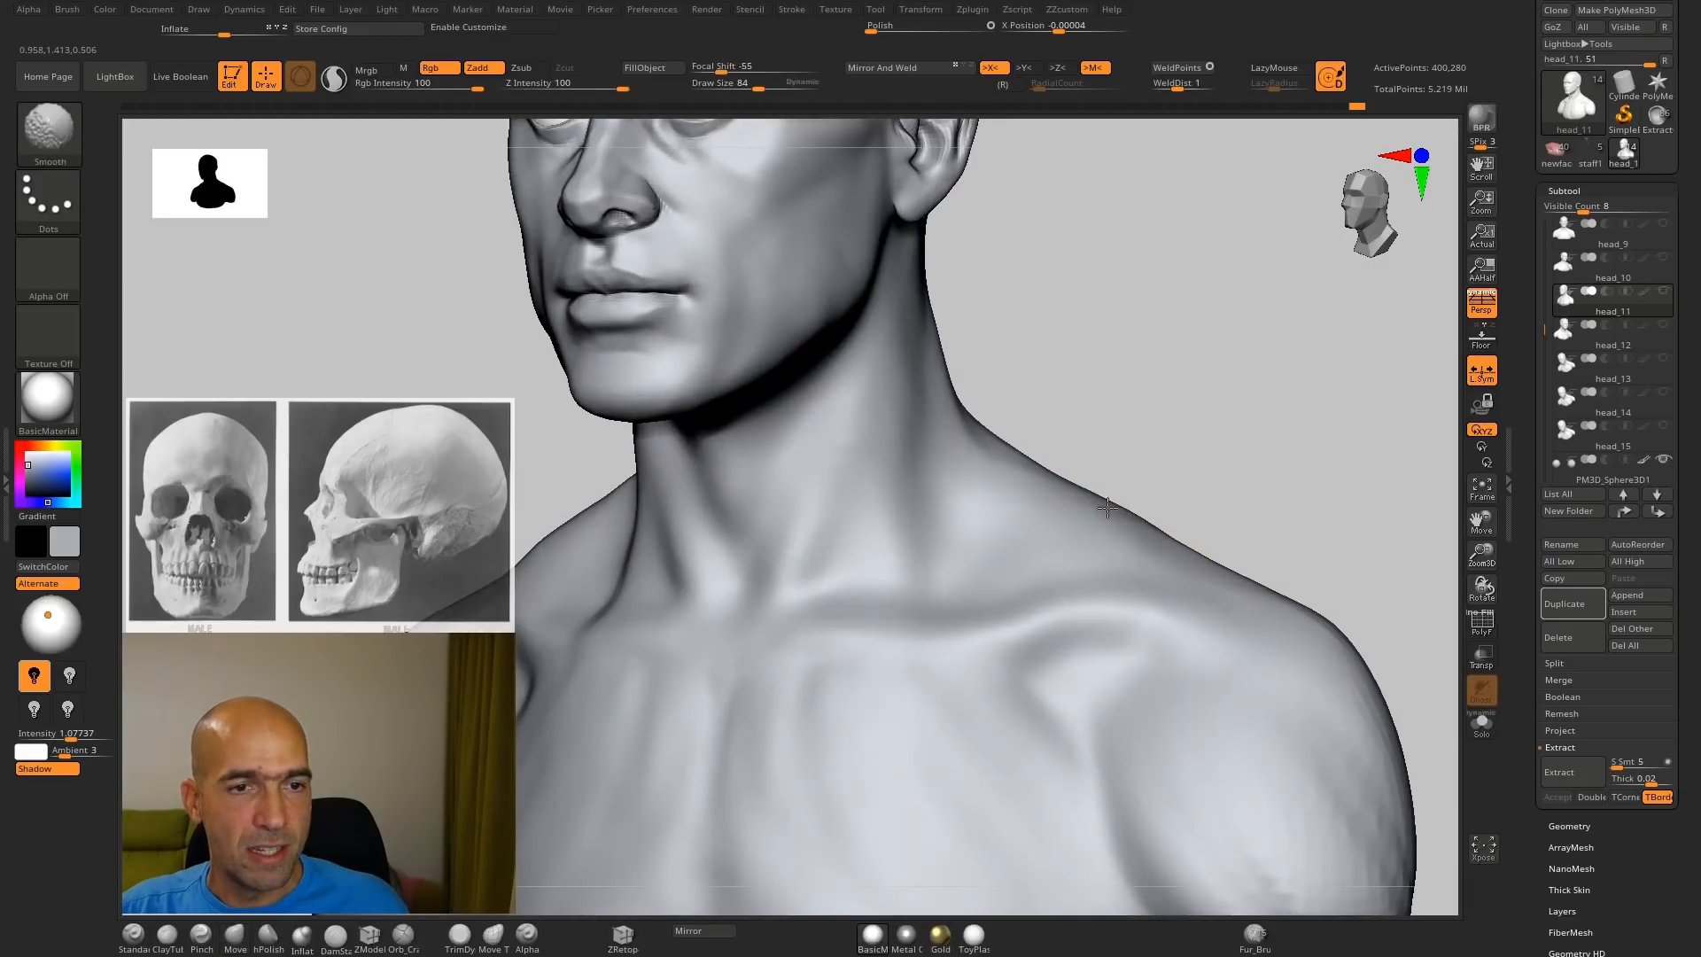
mouse_move(1221, 469)
alt+mouse_down()
mouse_move(1208, 446)
mouse_move(1196, 467)
mouse_move(1239, 461)
alt+mouse_up()
mouse_move(1239, 460)
mouse_down()
mouse_move(1169, 436)
mouse_move(1211, 424)
mouse_up()
drag(1211, 424, 1221, 498)
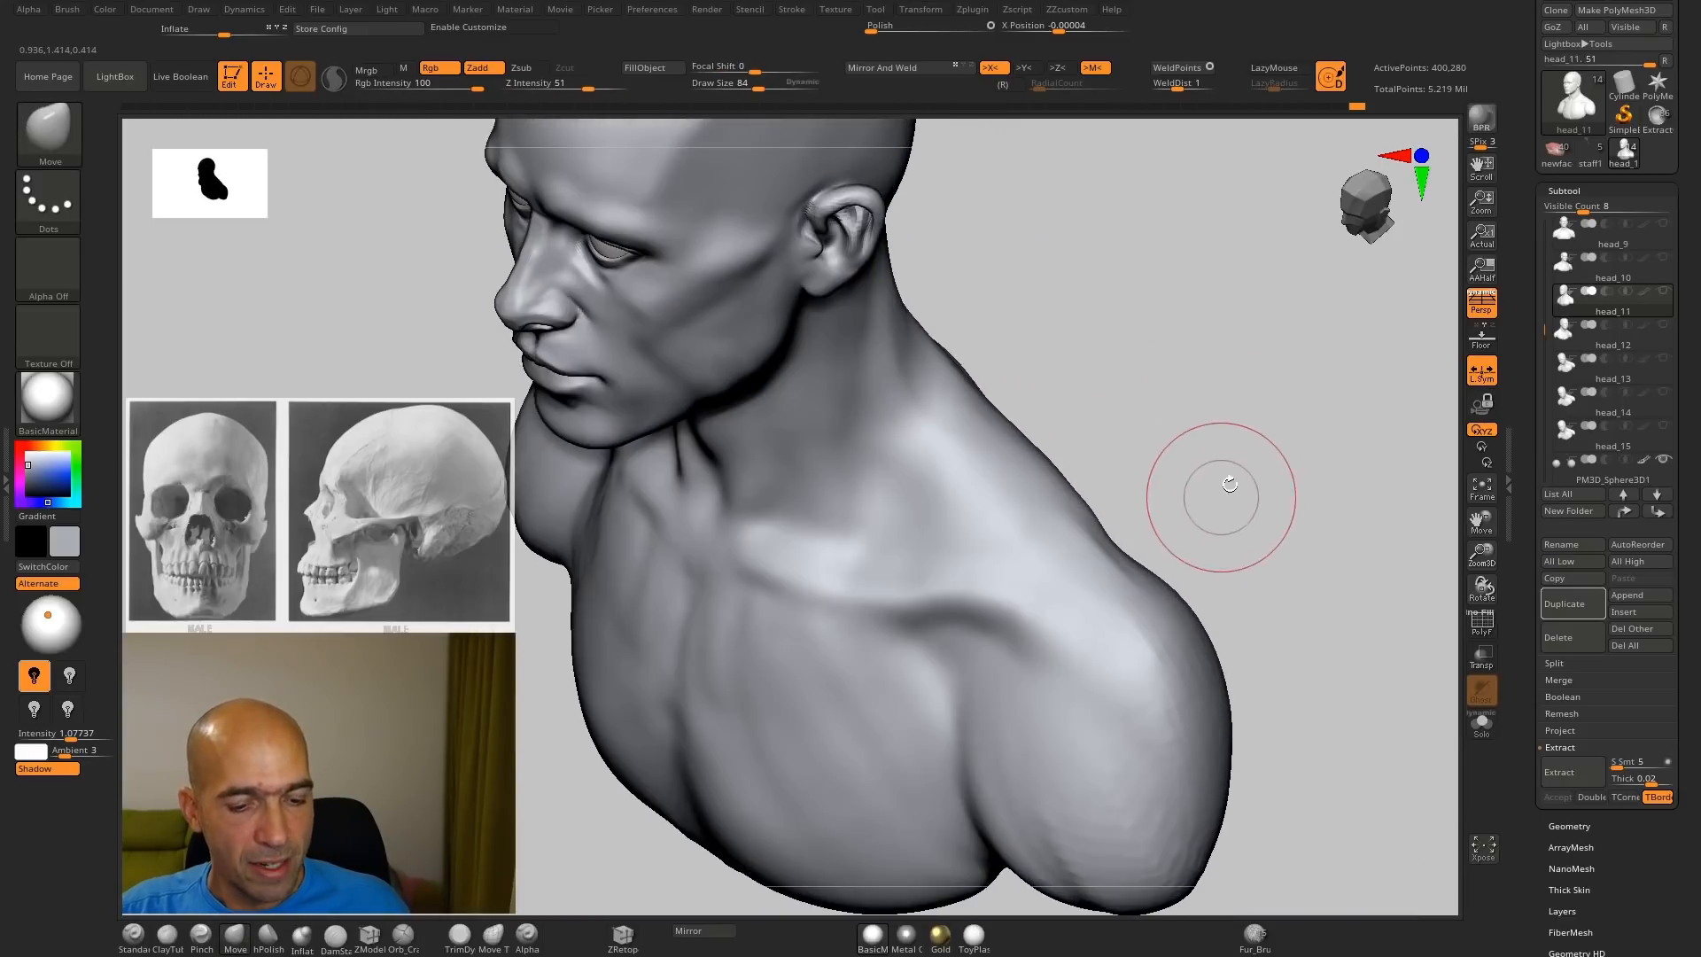
key(b)
key(d)
key(s)
shift+drag(1158, 671, 1181, 766)
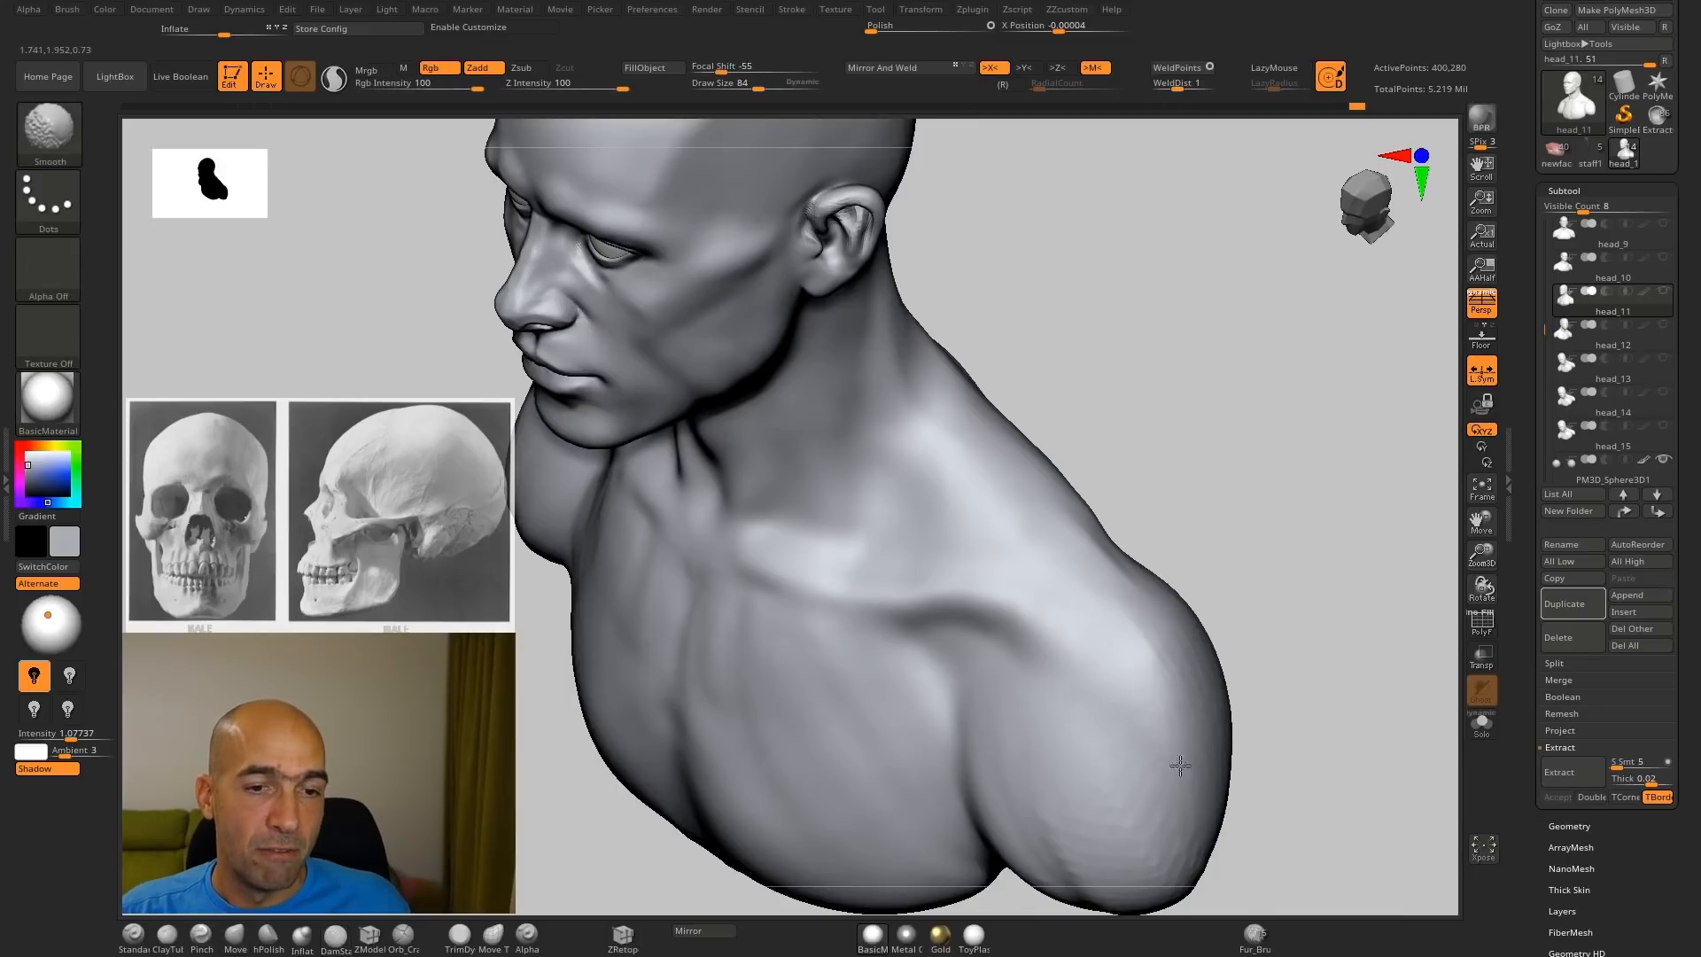
shift+drag(1000, 743, 979, 661)
Step: Adjust the crease between the chest and the shoulder with the Move brush at draw size 84 and smooth it
mouse_move(1234, 514)
alt+mouse_down()
mouse_move(1219, 494)
mouse_move(1152, 505)
alt+mouse_up()
key(b)
key(m)
key(v)
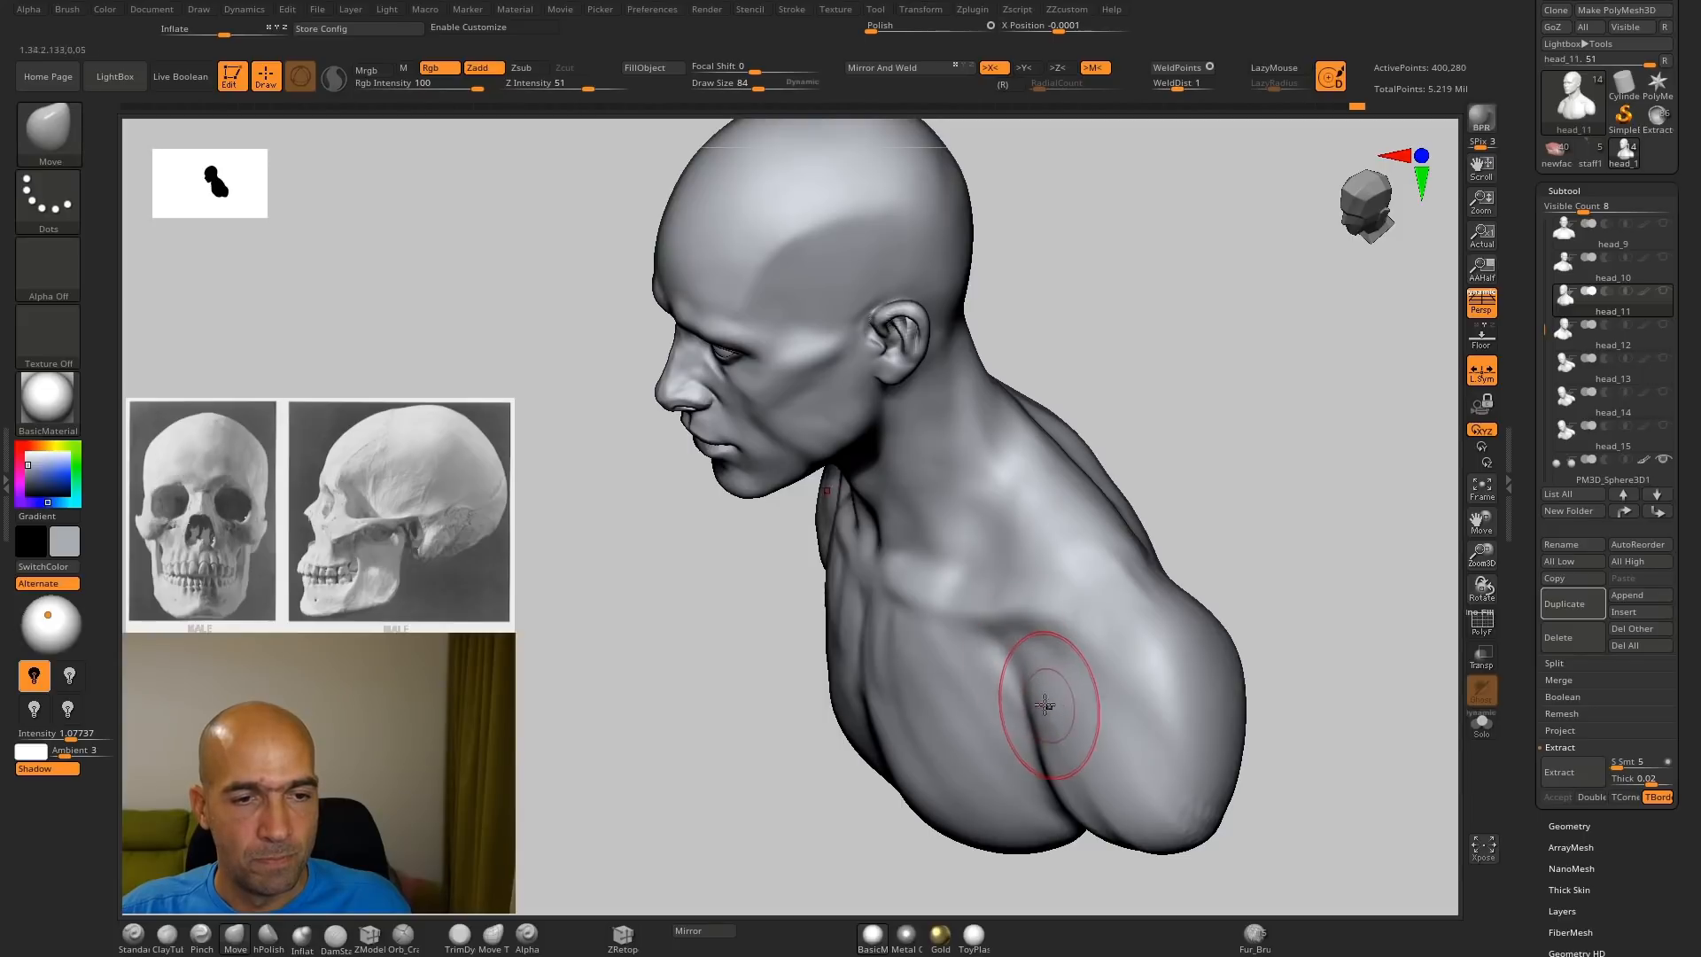
key(shift)
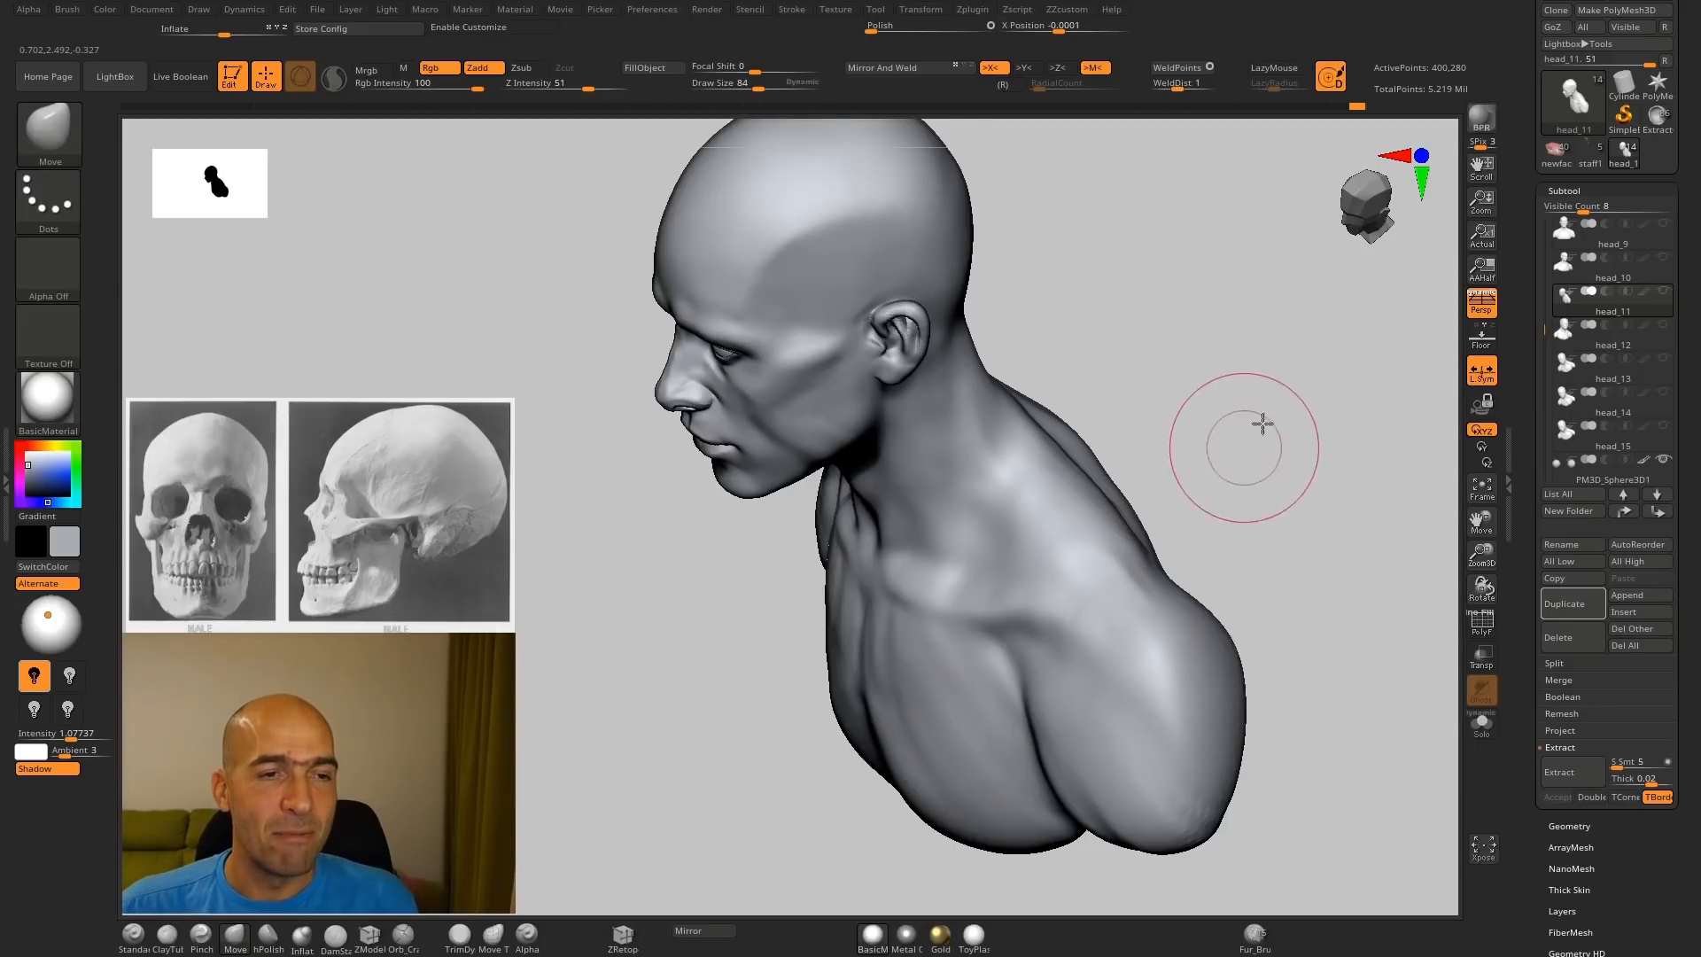
Step: Flatten the cheekbone plane in front of the ear with the hPolish brush at draw size 84
drag(1242, 437, 912, 550)
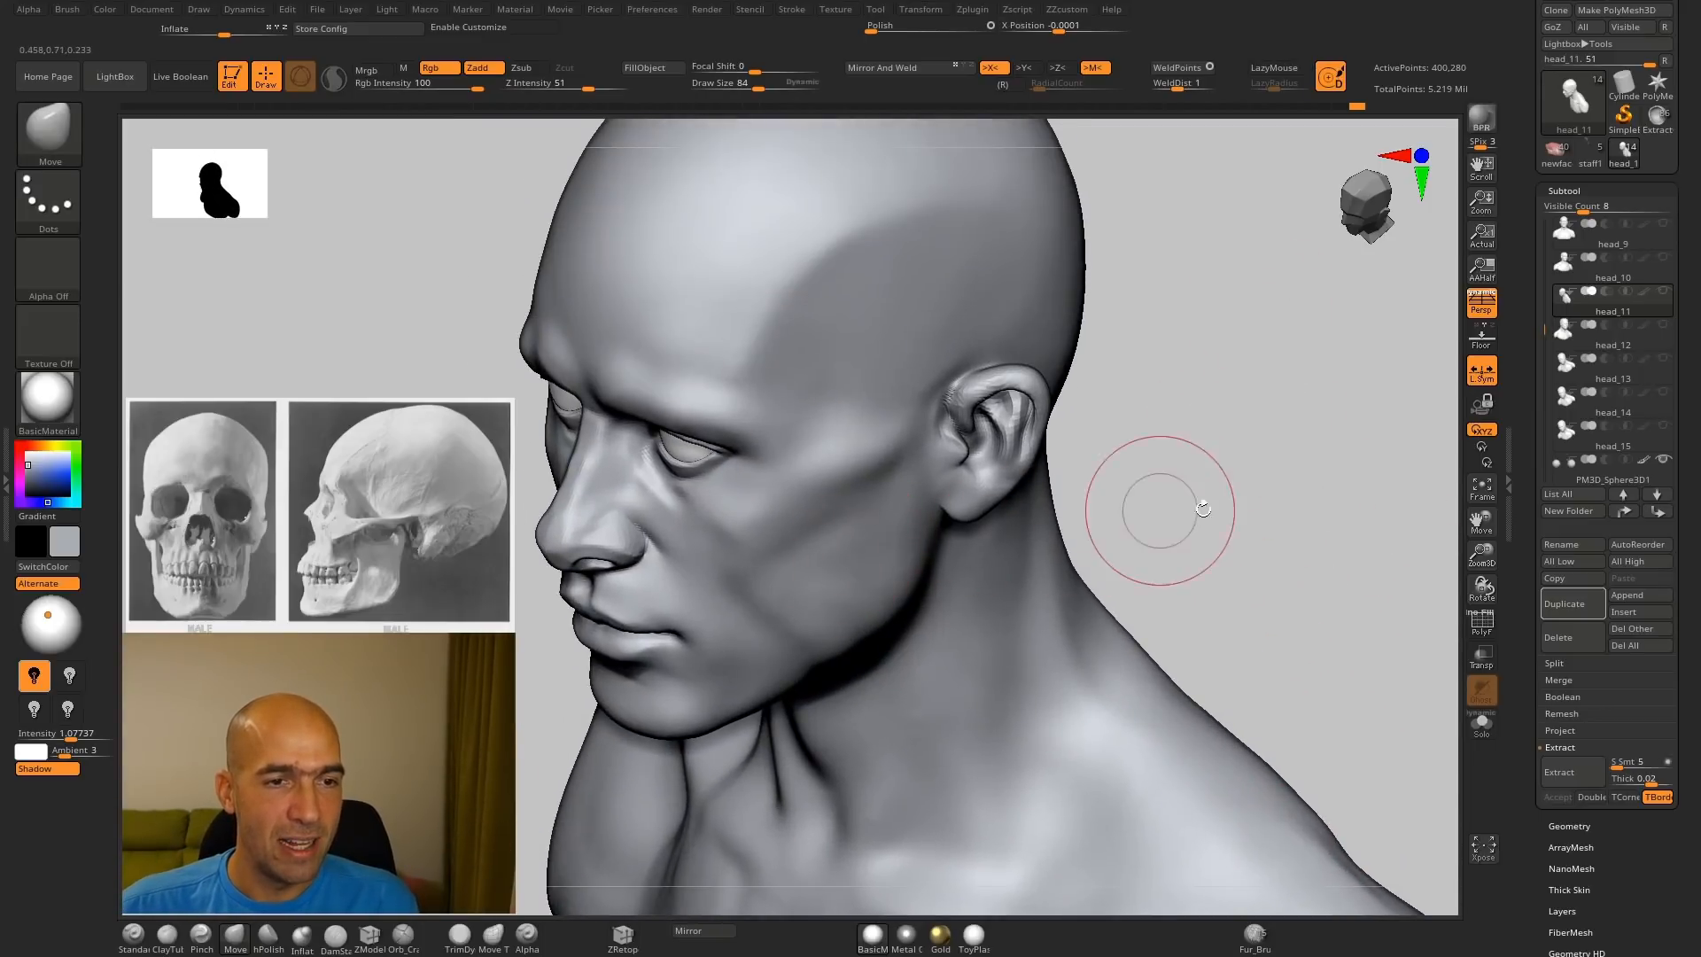
mouse_move(1197, 490)
alt+mouse_down()
mouse_move(1235, 536)
mouse_move(1234, 567)
alt+mouse_up()
key(b)
key(h)
key(p)
mouse_move(912, 439)
mouse_down()
mouse_move(901, 513)
mouse_move(926, 452)
mouse_up()
drag(896, 530, 941, 461)
drag(1160, 560, 1258, 501)
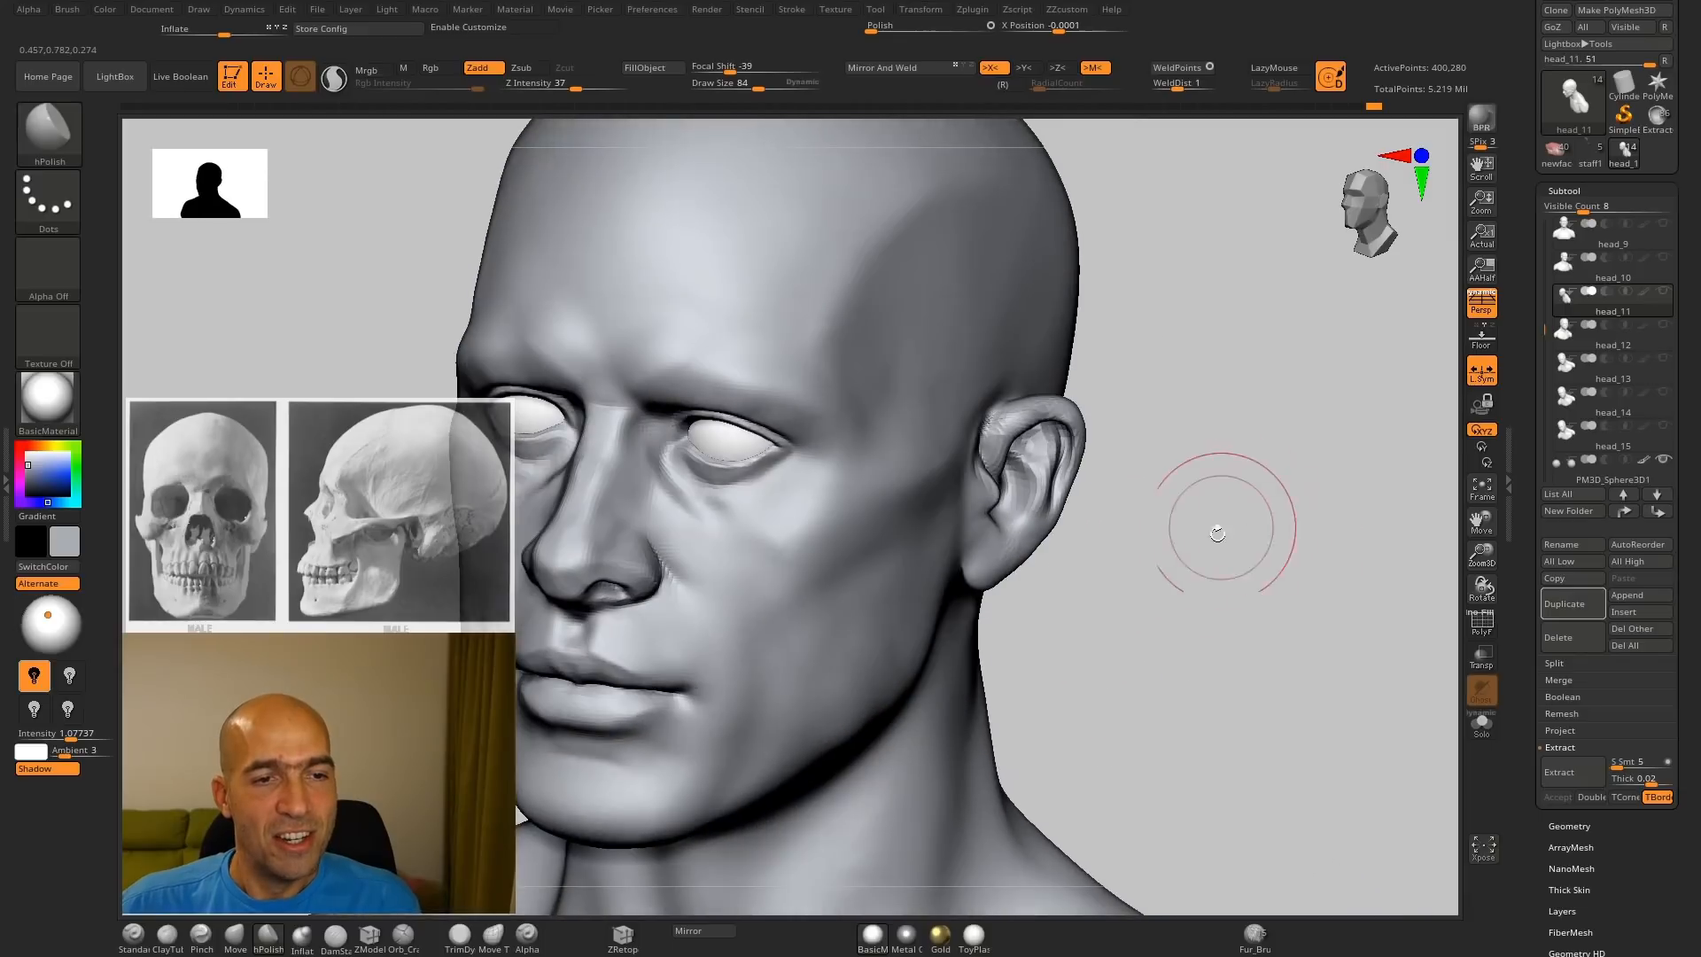
Step: Adjust the side contour of the skull above the ear in front view with the Move brush at draw size 88
mouse_move(1063, 638)
shift+mouse_down()
mouse_move(1193, 551)
mouse_move(1143, 516)
shift+mouse_up()
key(b)
key(m)
key(v)
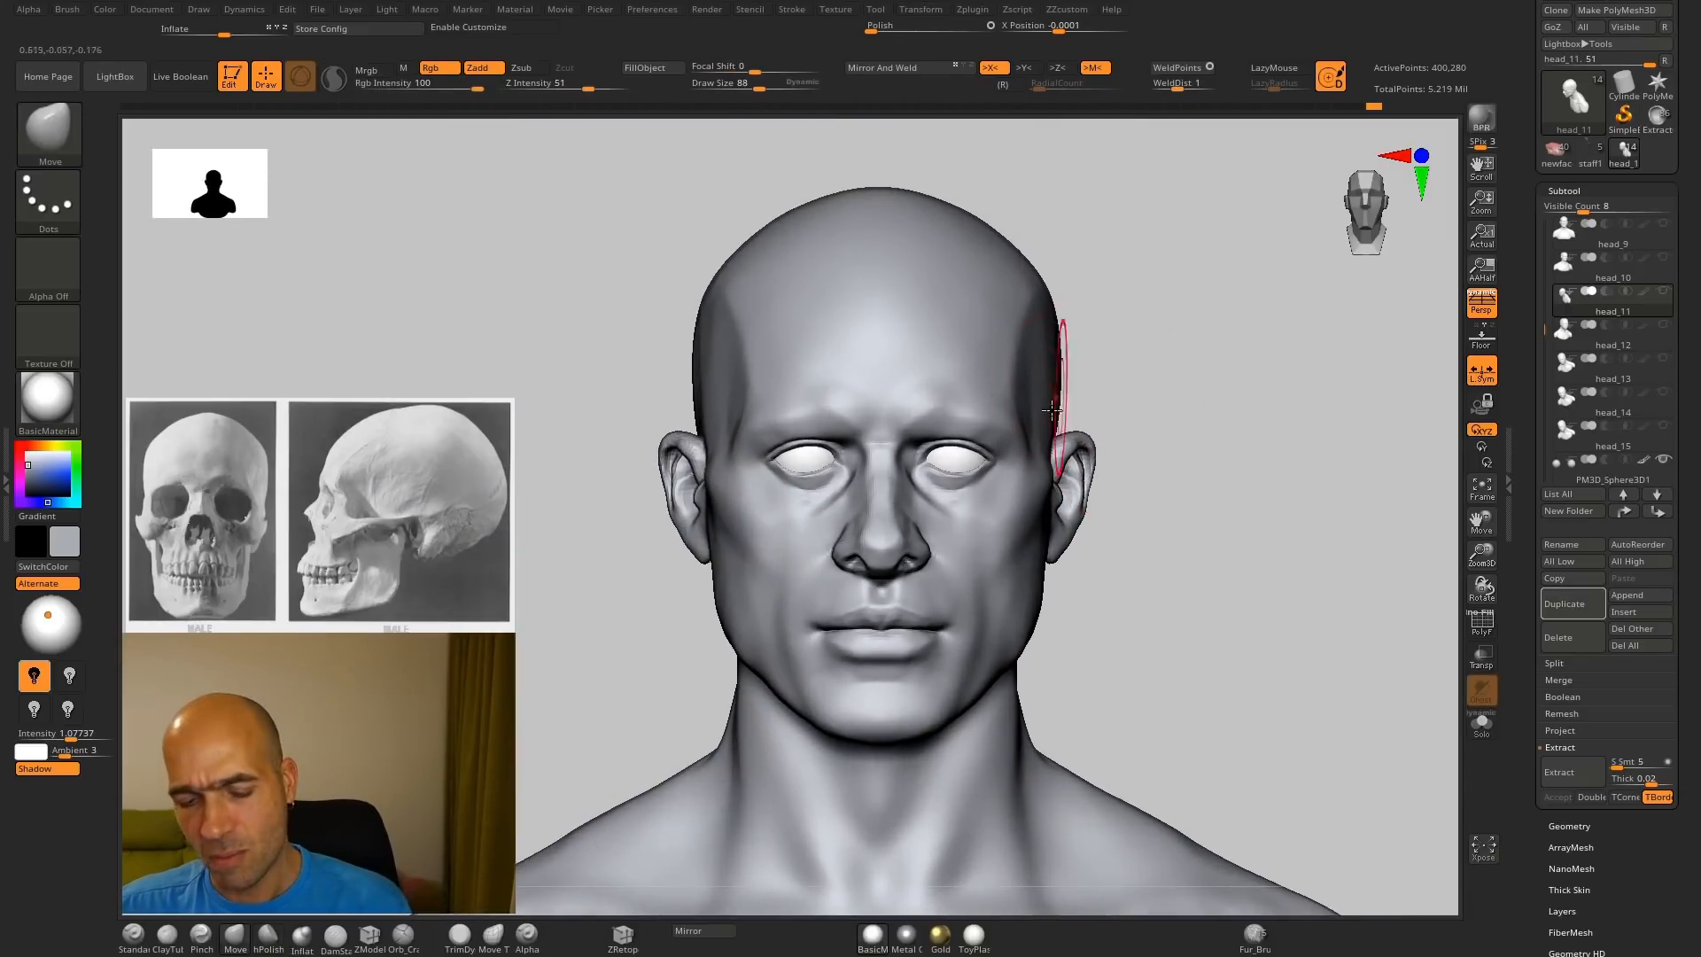
mouse_move(1052, 592)
ctrl+right_down()
mouse_move(1152, 634)
mouse_move(1048, 661)
mouse_move(1135, 592)
ctrl+right_up()
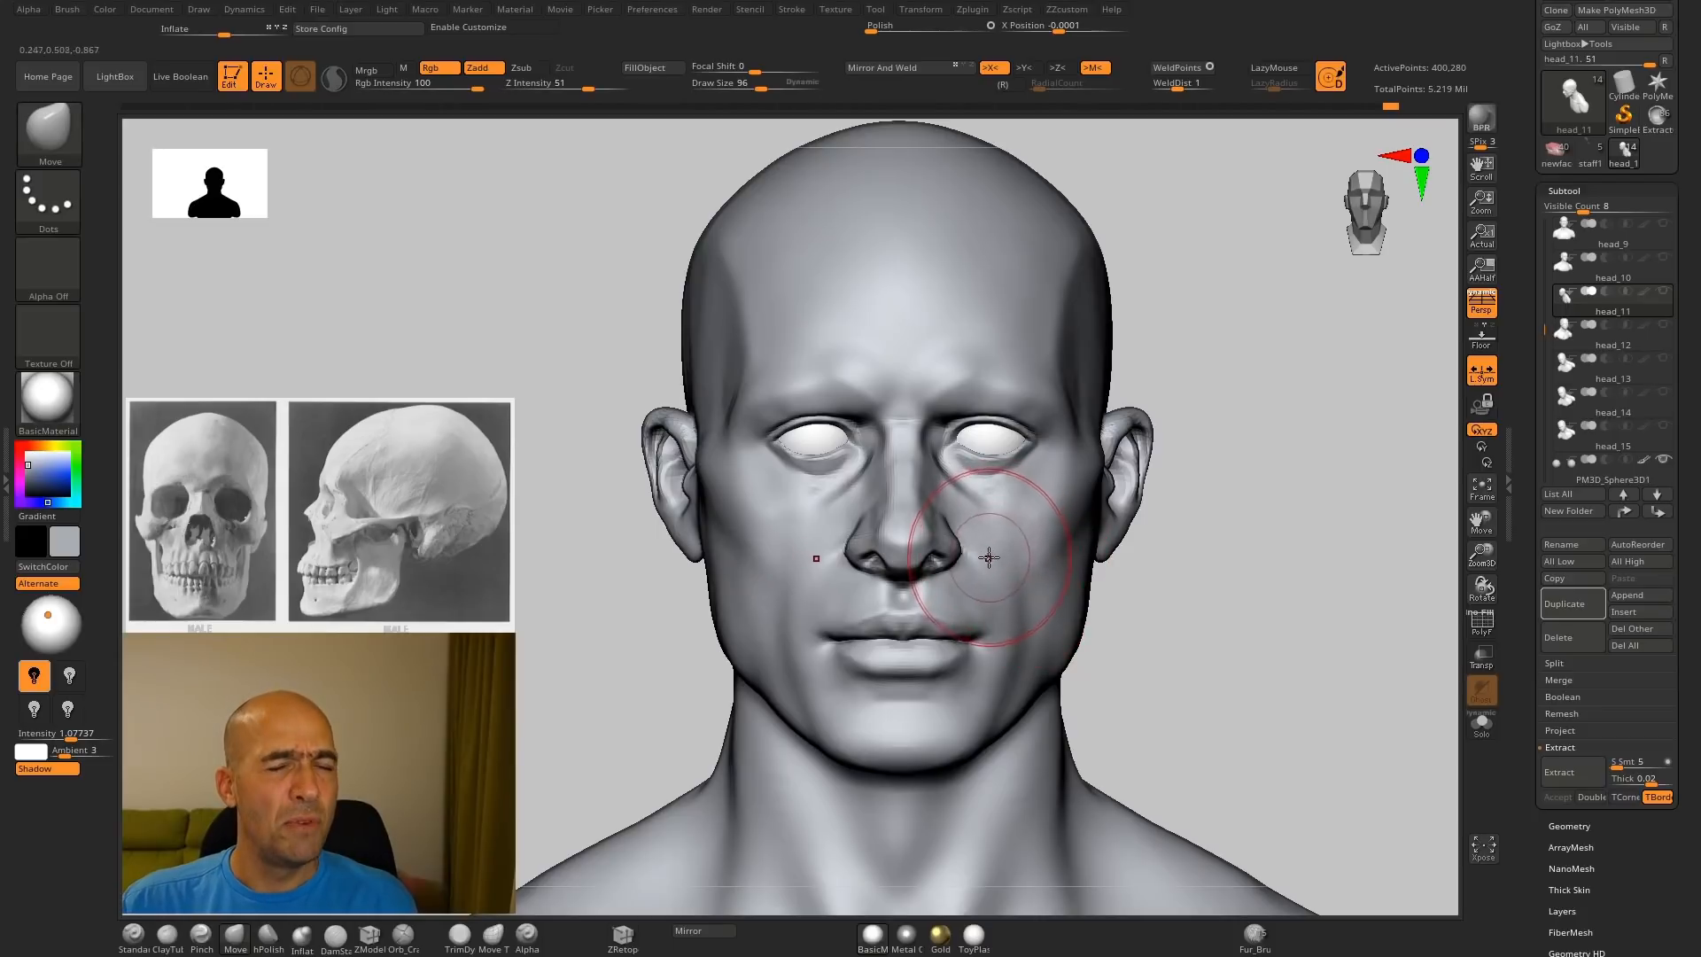
Step: Start refining the eye area in three-quarter view with the DamStandard brush at draw size 96
right_drag(1140, 531, 1097, 470)
key(b)
key(d)
key(s)
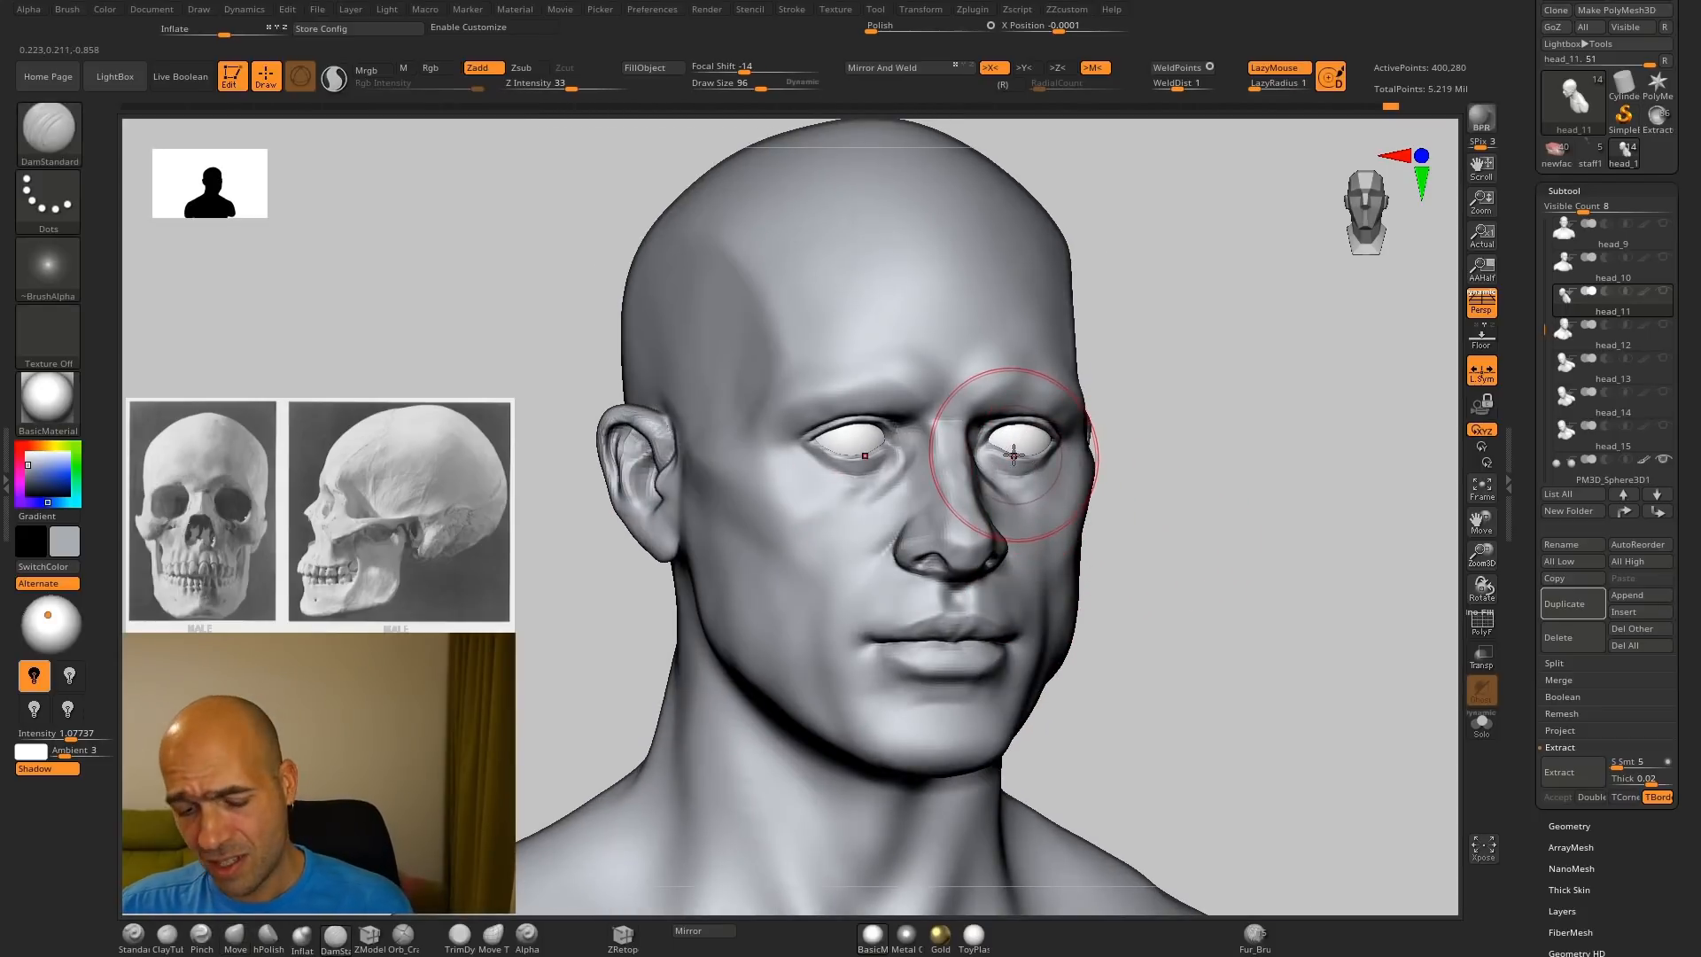
Step: Refine the crease below the outer corner of the eyes with the DamStandard brush and smooth it into the cheek
drag(880, 574, 878, 627)
drag(1124, 580, 1082, 532)
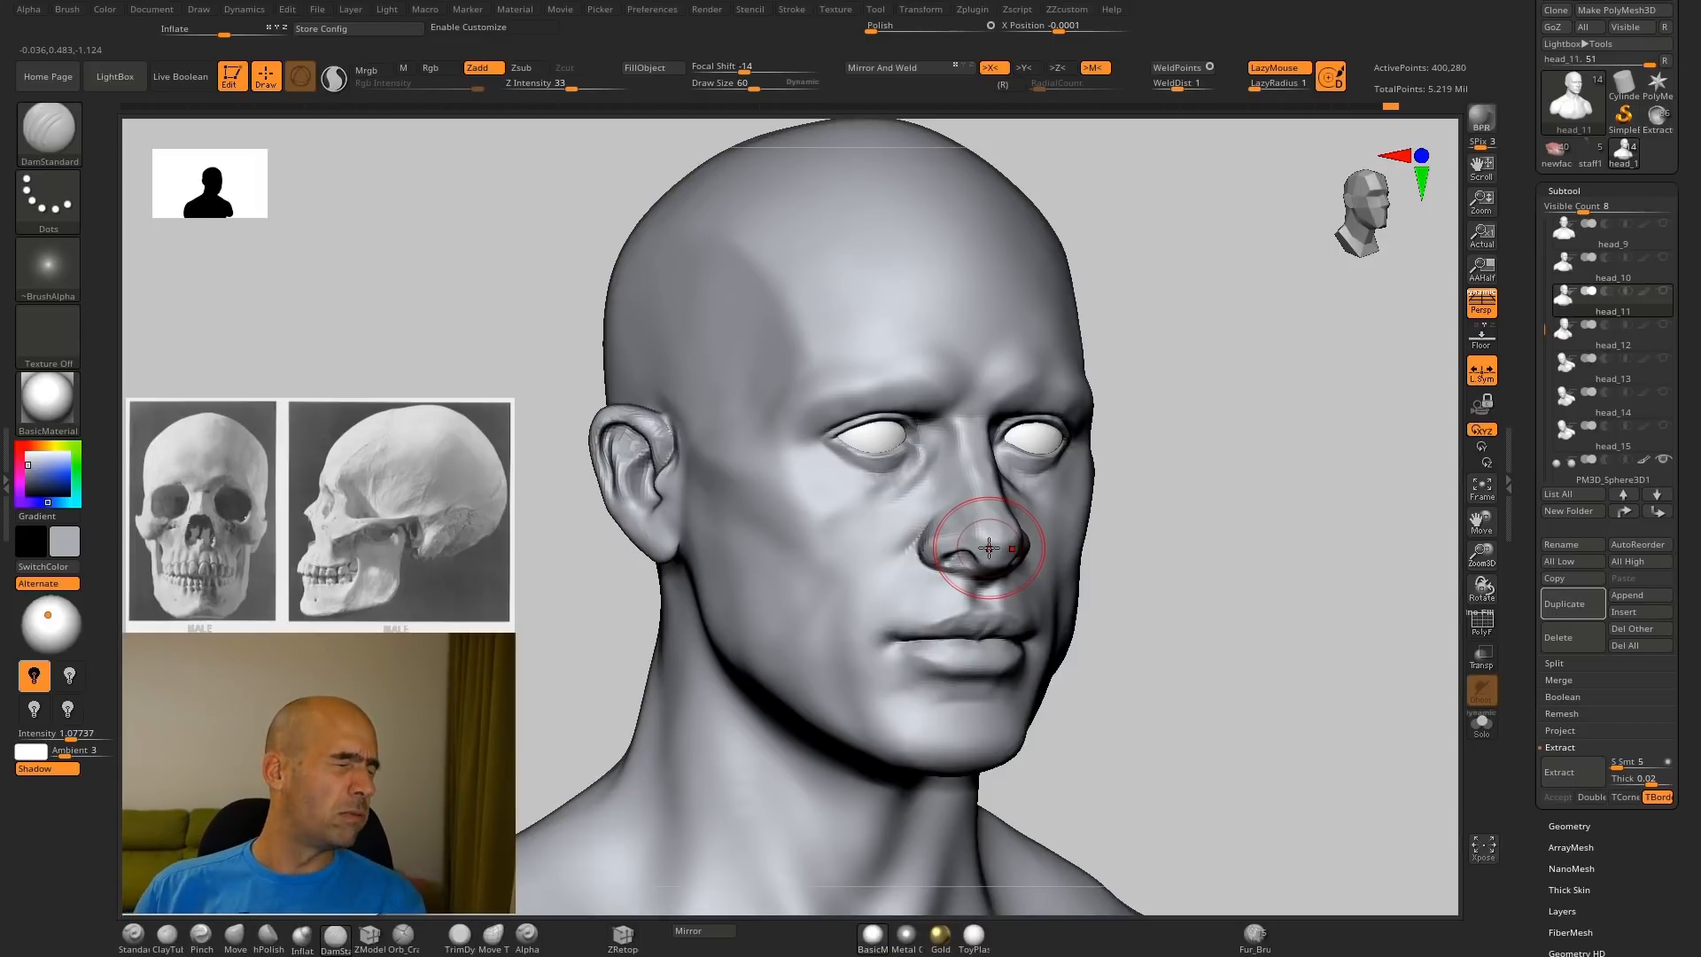
drag(1113, 368, 1274, 490)
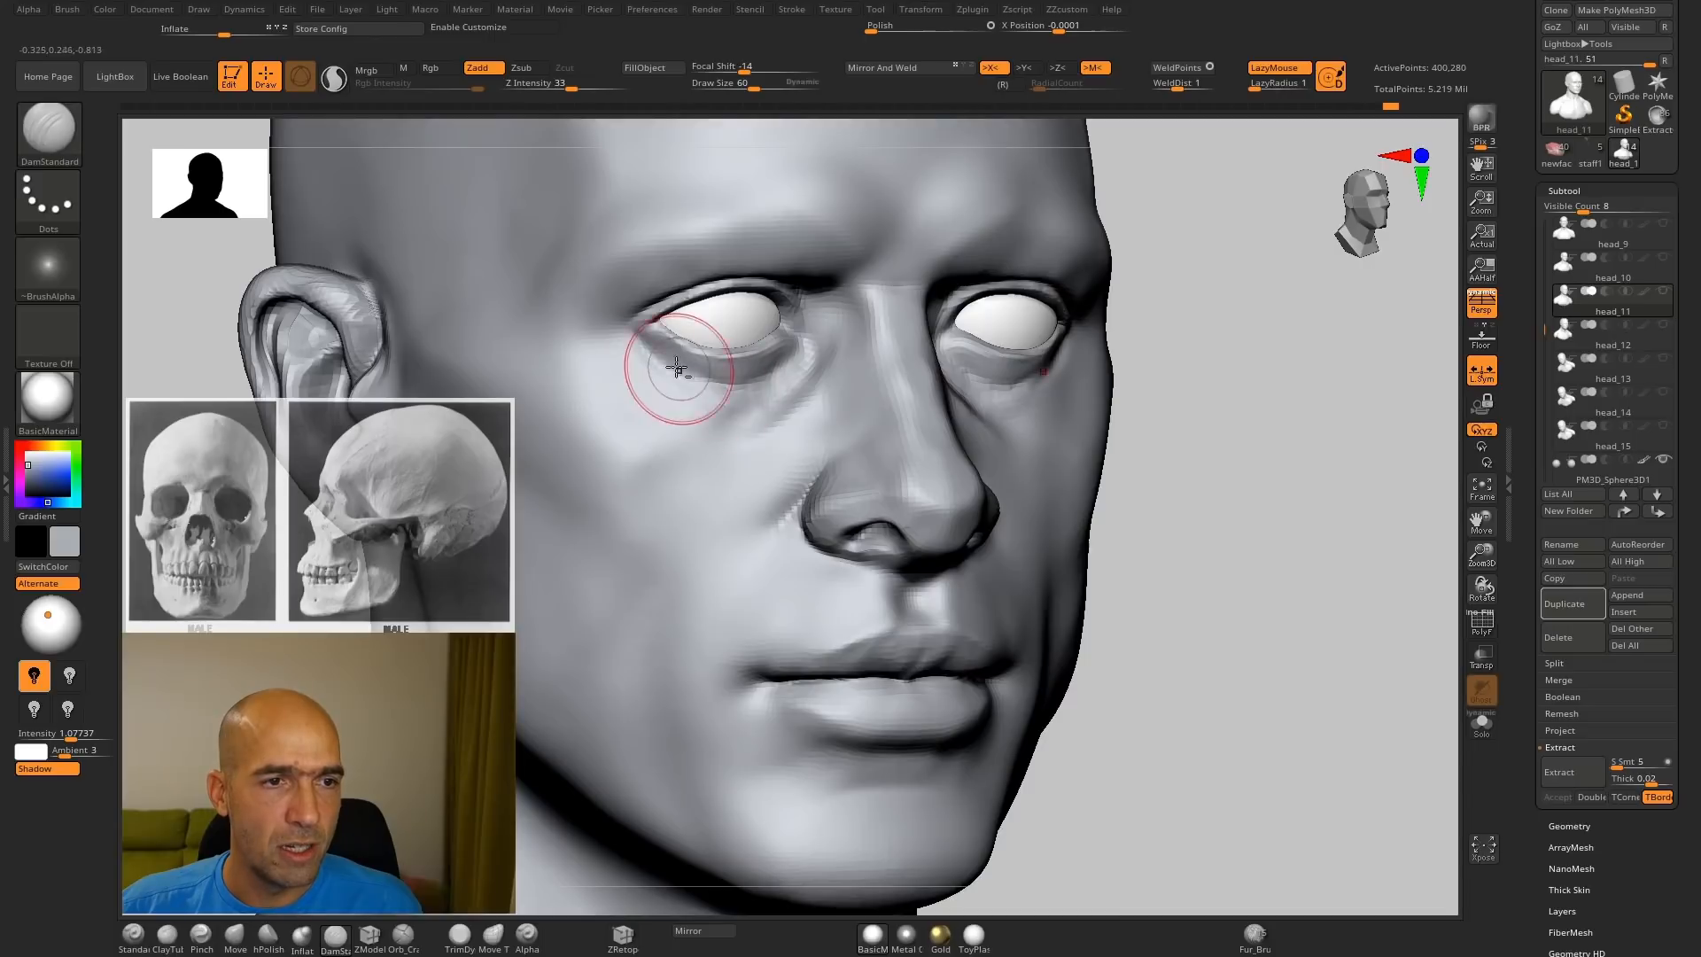
mouse_move(745, 390)
shift+mouse_down()
mouse_move(668, 383)
mouse_move(706, 434)
mouse_move(686, 414)
shift+mouse_up()
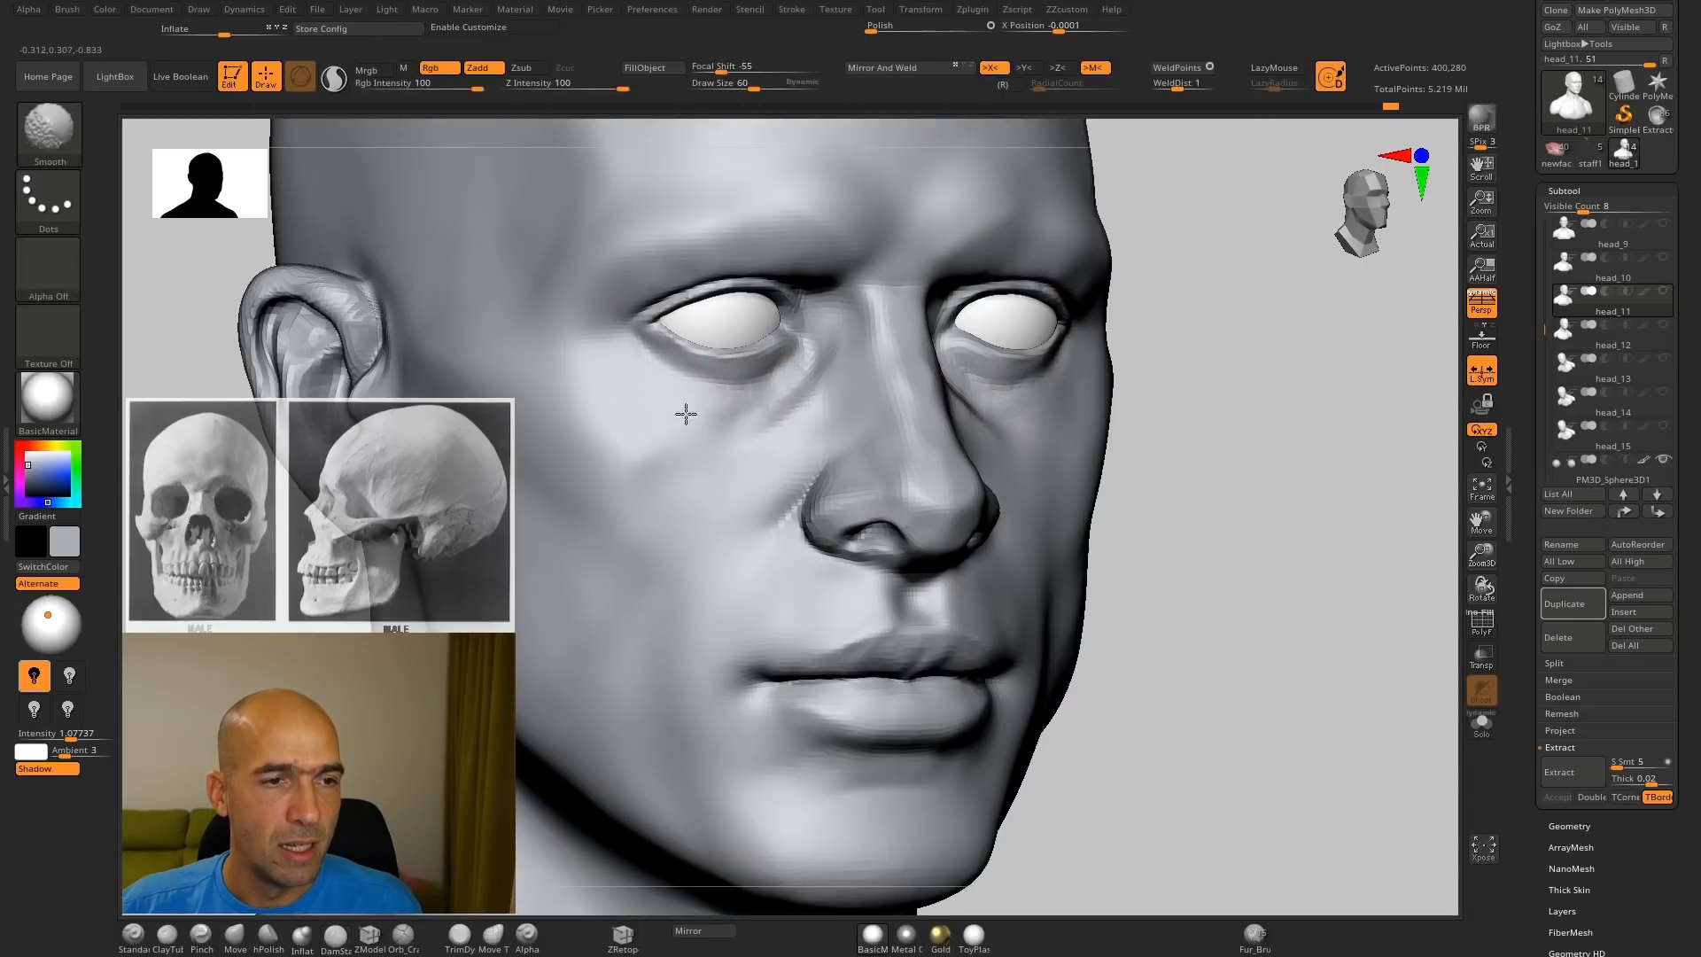
alt+drag(1183, 460, 1060, 433)
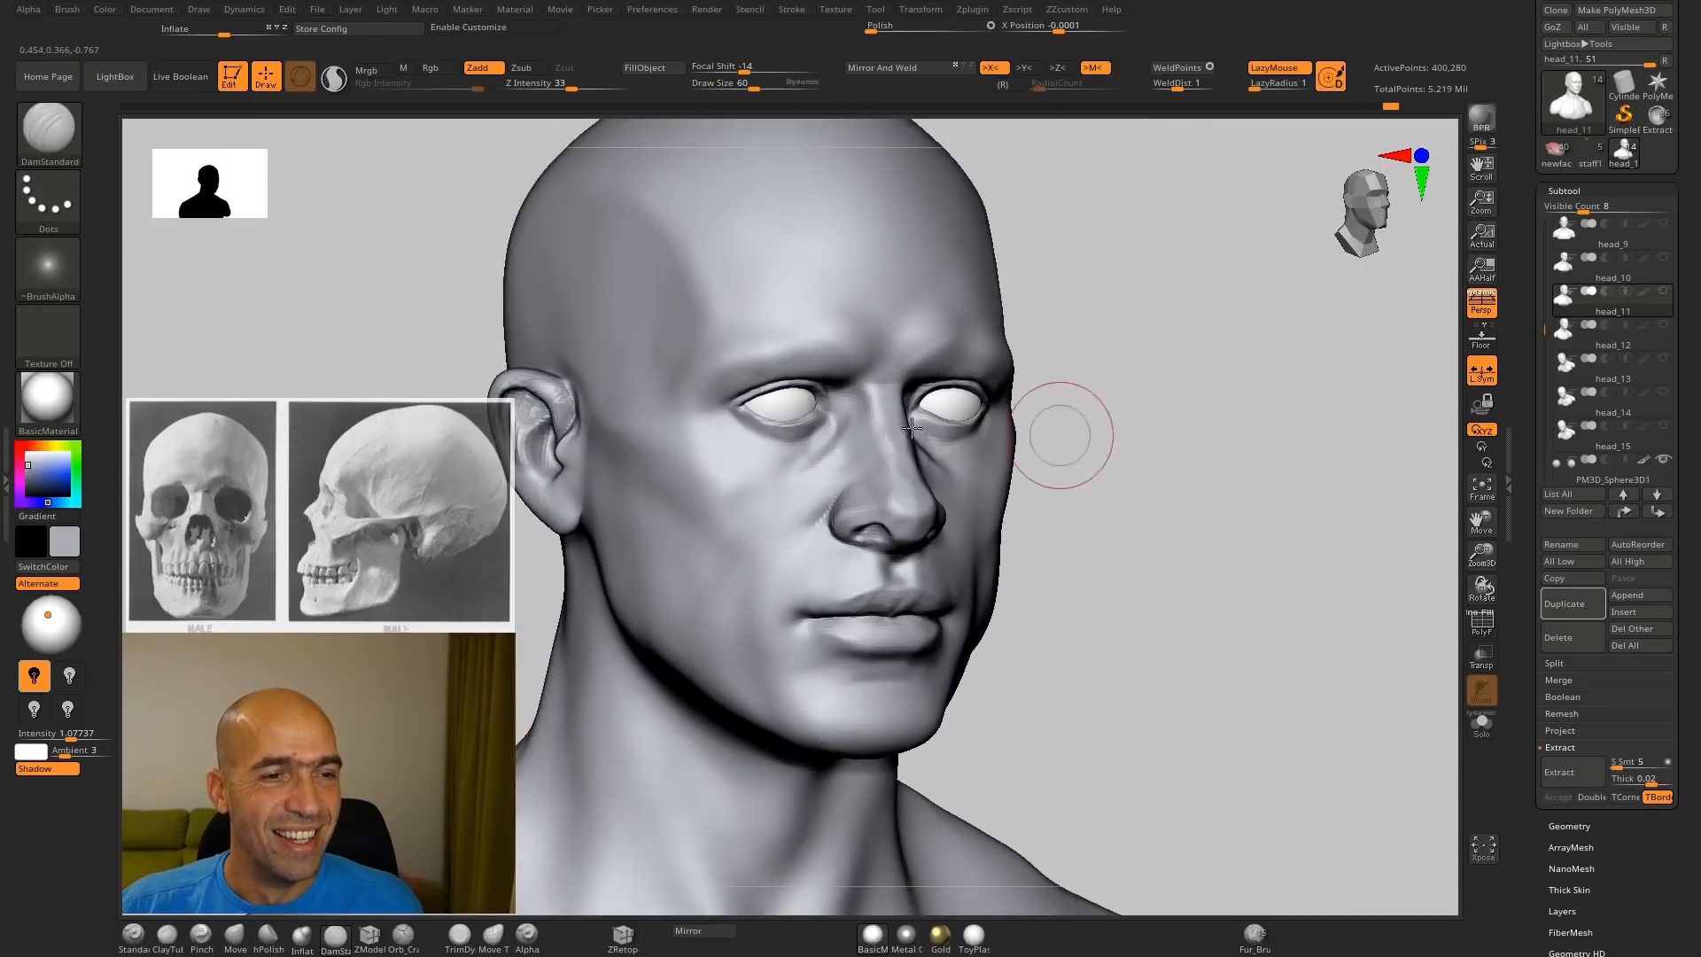
Step: Build up the cheekbone area beneath the eyes with the ClayTubes brush and smooth the added volume
ctrl+right_drag(1145, 485, 1152, 568)
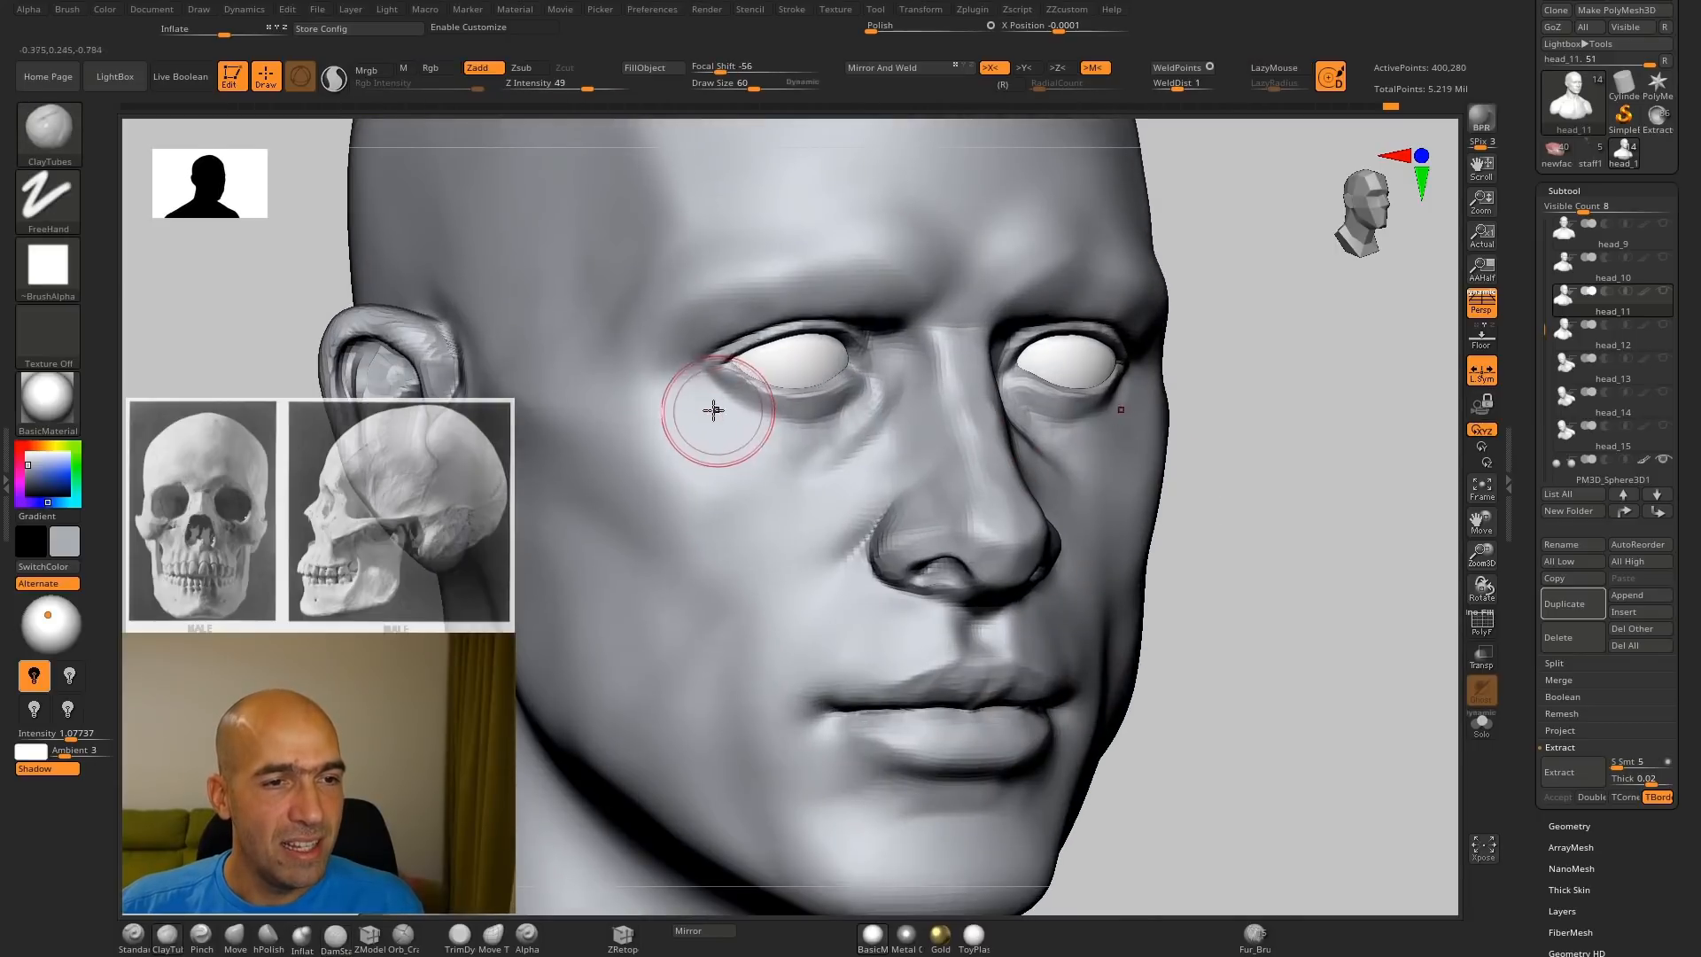
mouse_move(701, 392)
mouse_down()
mouse_move(782, 448)
mouse_move(748, 425)
mouse_move(816, 436)
mouse_move(866, 402)
mouse_move(766, 464)
mouse_move(714, 410)
mouse_move(798, 450)
mouse_move(747, 456)
mouse_move(774, 467)
mouse_up()
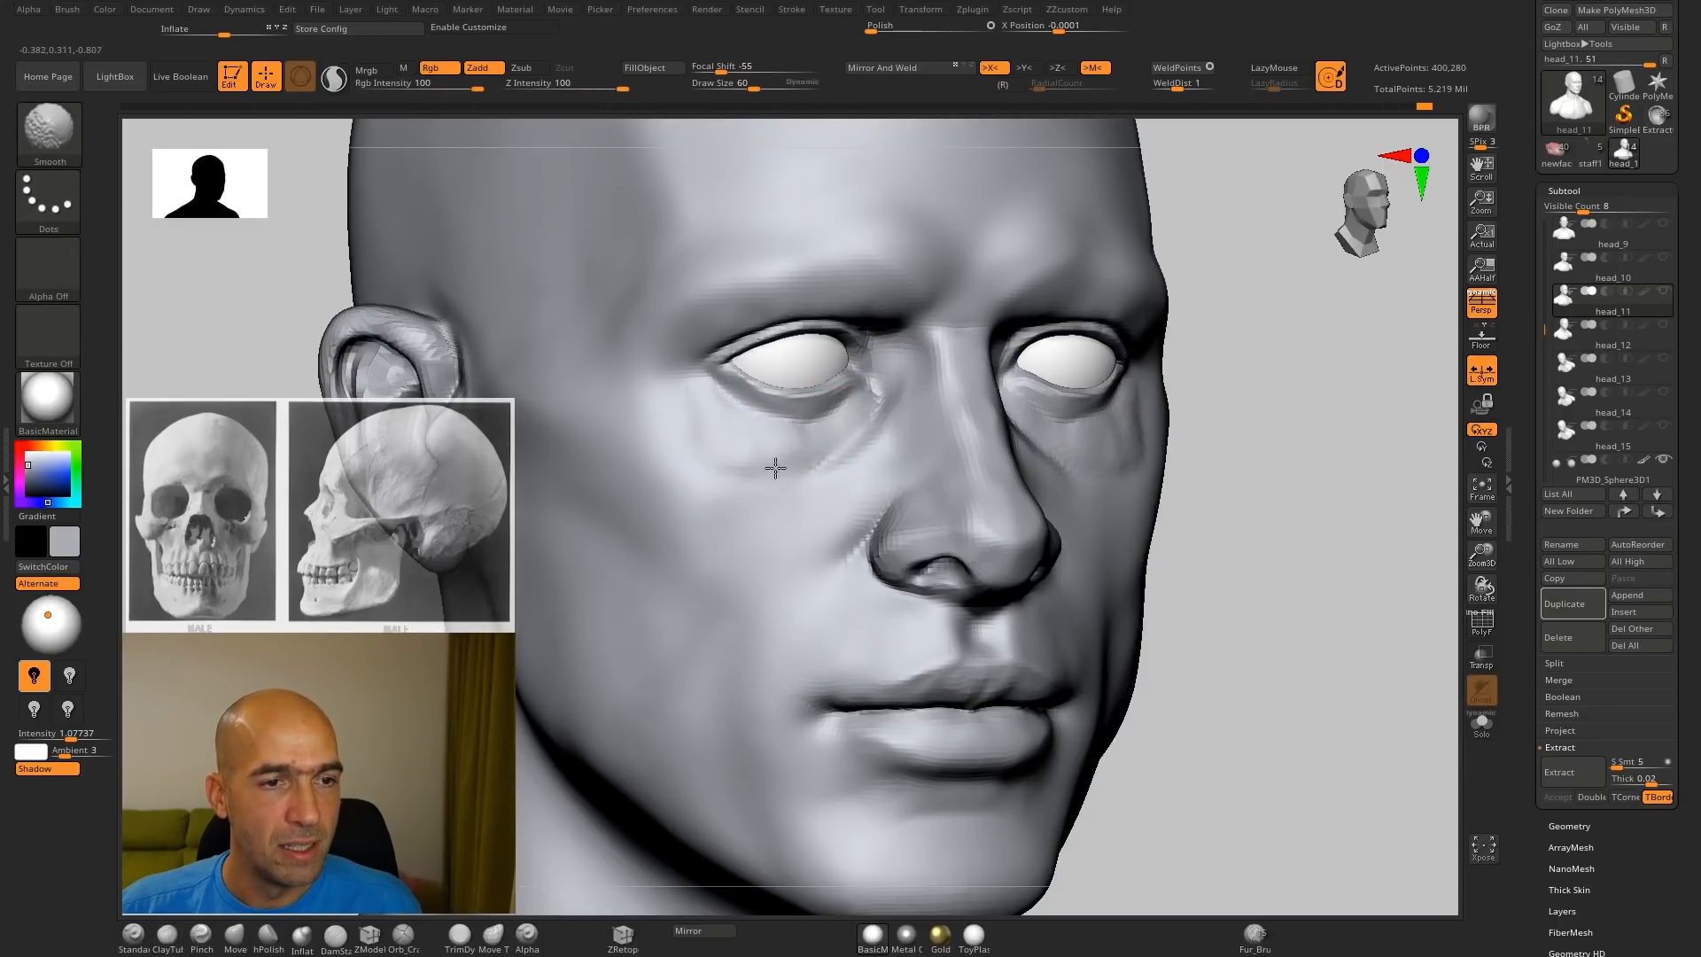
drag(1296, 444, 1196, 447)
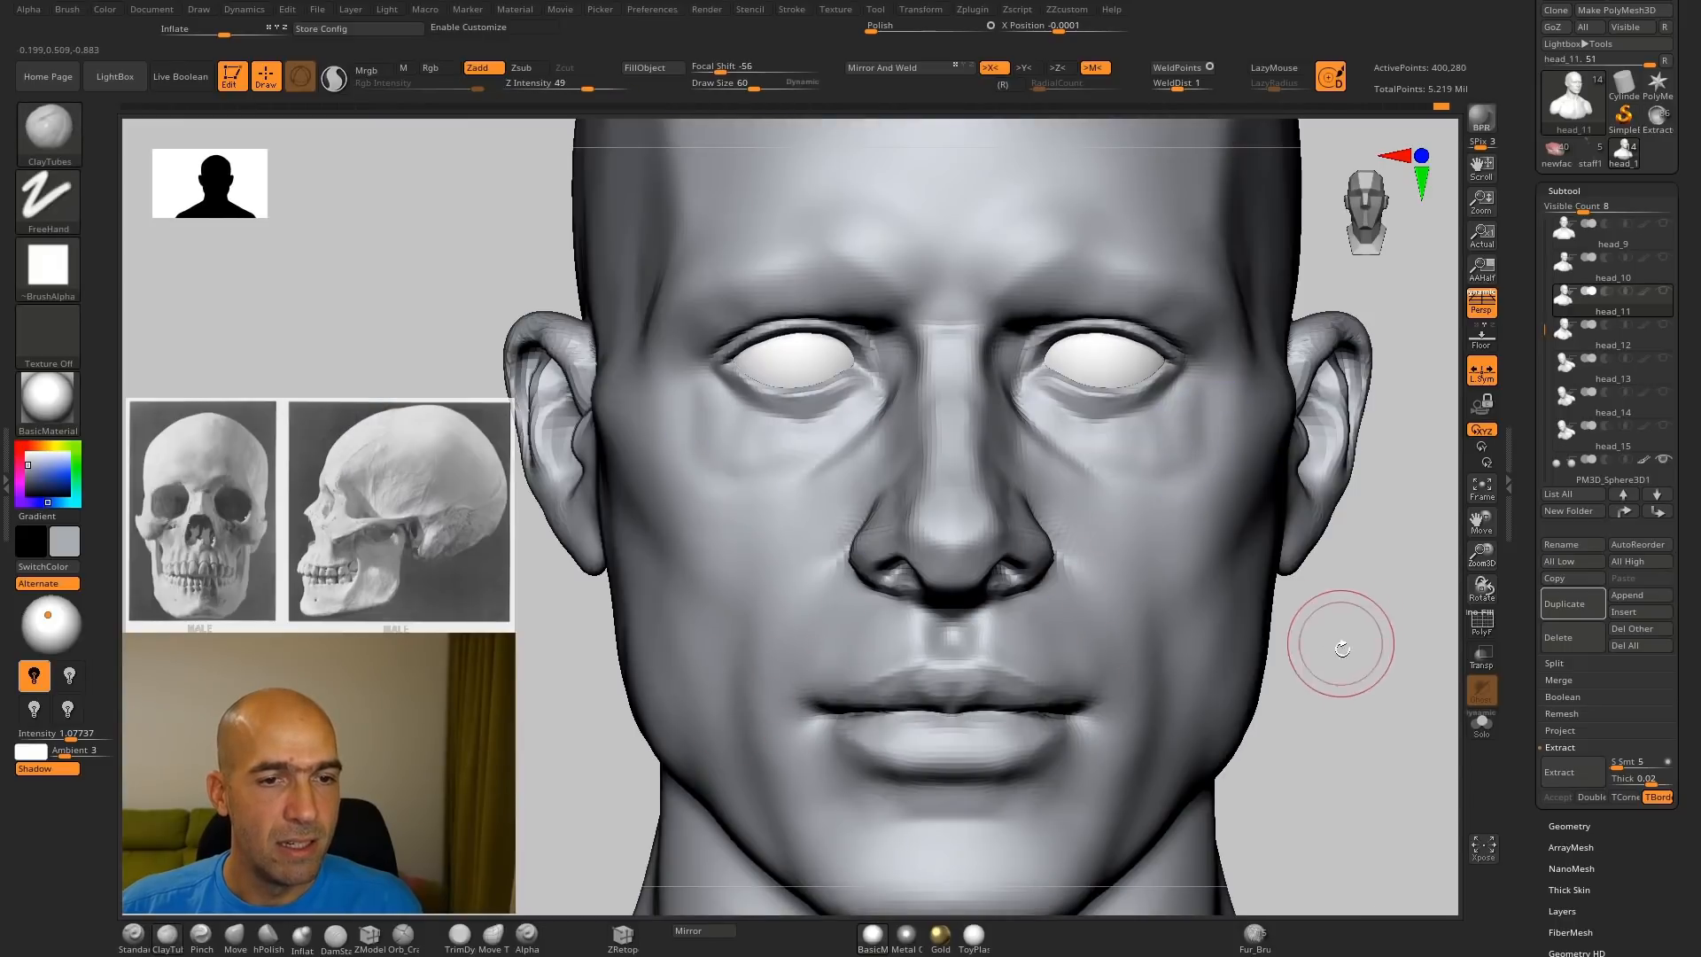
Step: Reshape the sides and crown of the skull with the Move brush at draw size 144
mouse_move(1338, 645)
alt+mouse_down()
mouse_move(1268, 562)
mouse_move(1201, 603)
mouse_move(1202, 562)
alt+mouse_up()
key(b)
key(m)
key(v)
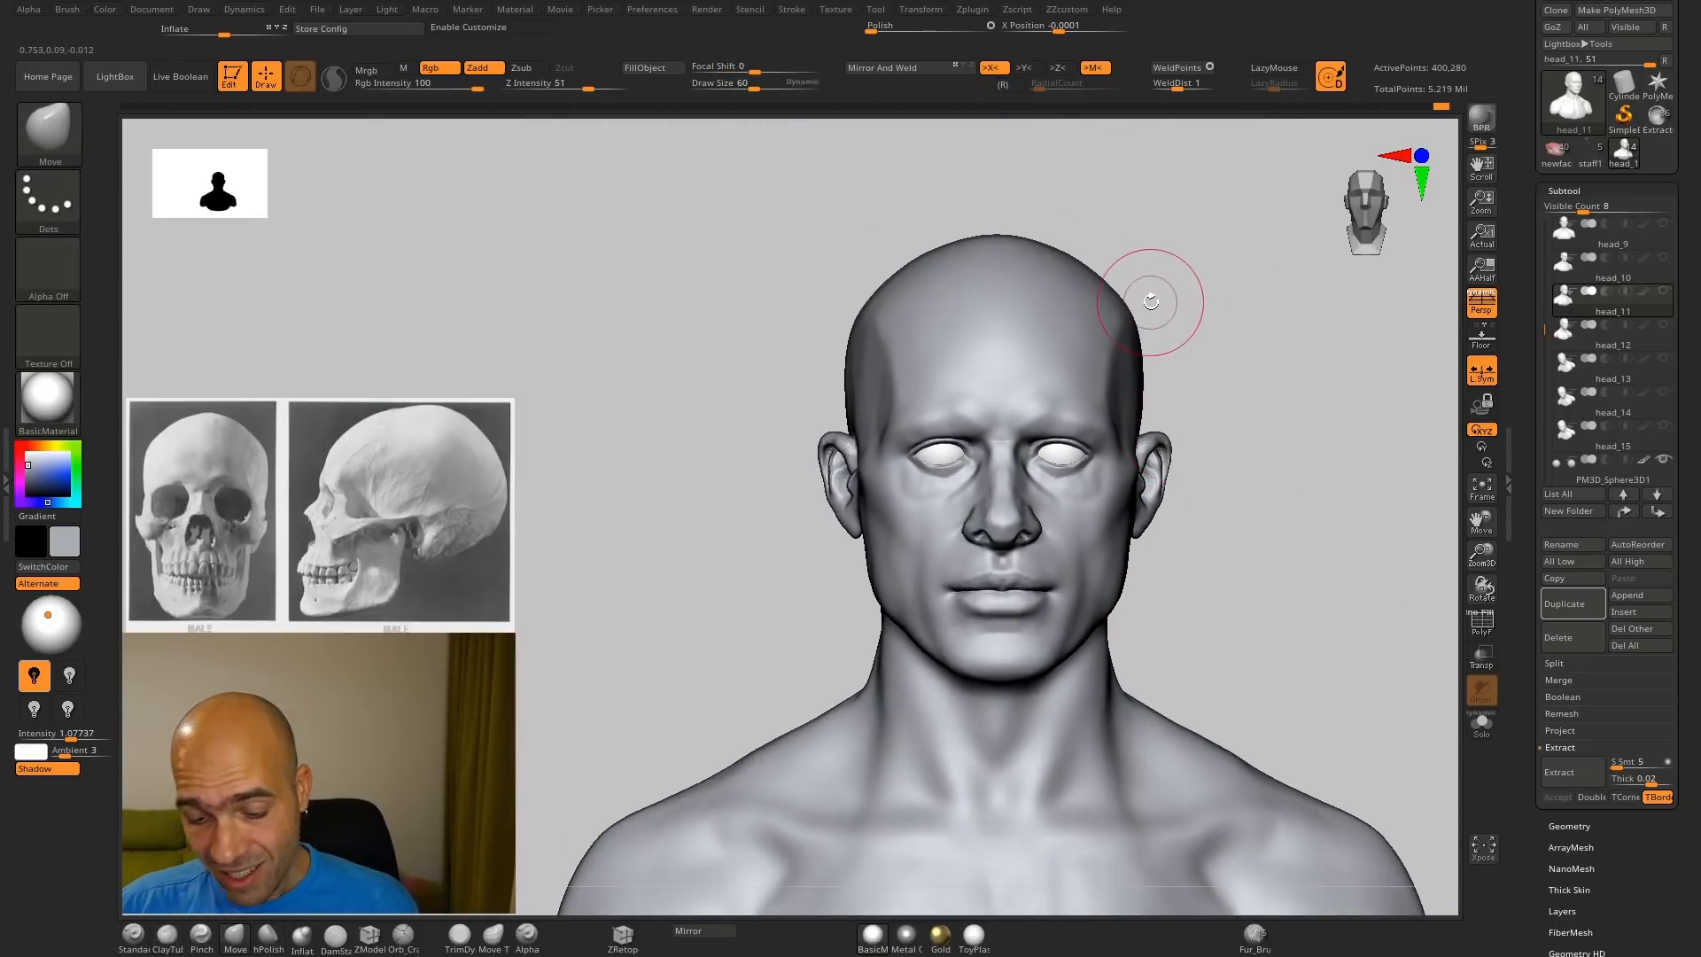
key(])
key(])
key(])
key(])
key(])
key(])
mouse_move(1184, 398)
mouse_down()
mouse_move(1169, 396)
mouse_move(1200, 392)
mouse_move(1227, 416)
mouse_up()
shift+drag(1227, 417, 1249, 372)
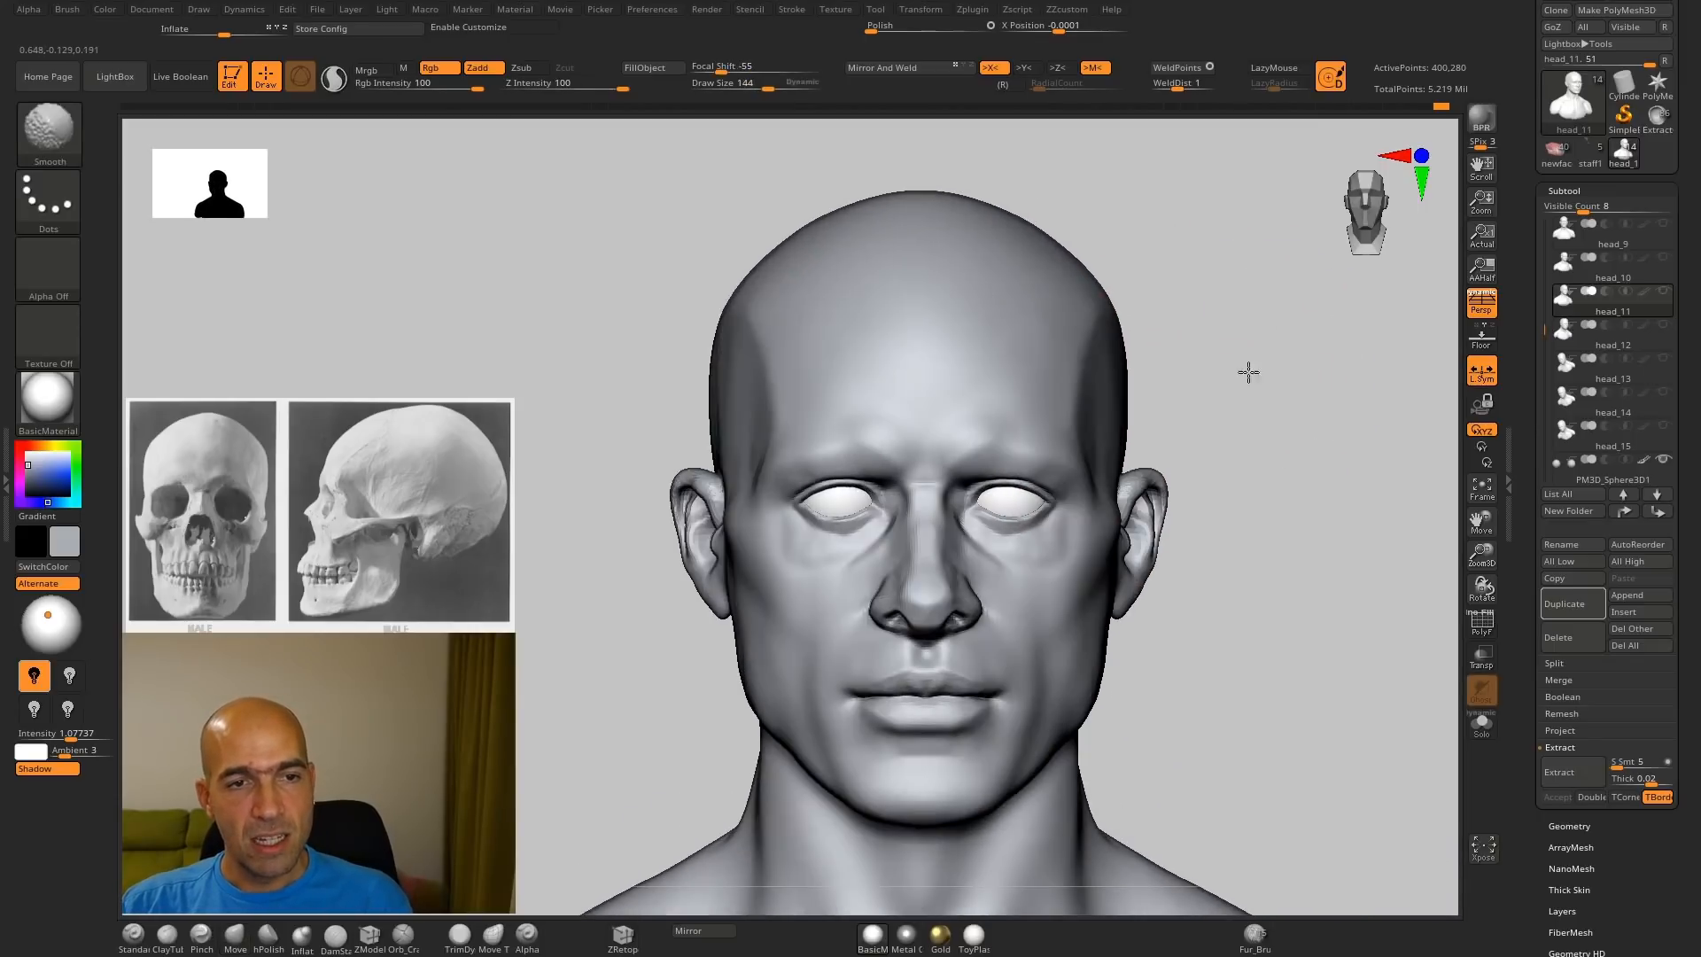
mouse_move(1119, 317)
mouse_down()
mouse_move(1143, 304)
mouse_move(1033, 262)
mouse_up()
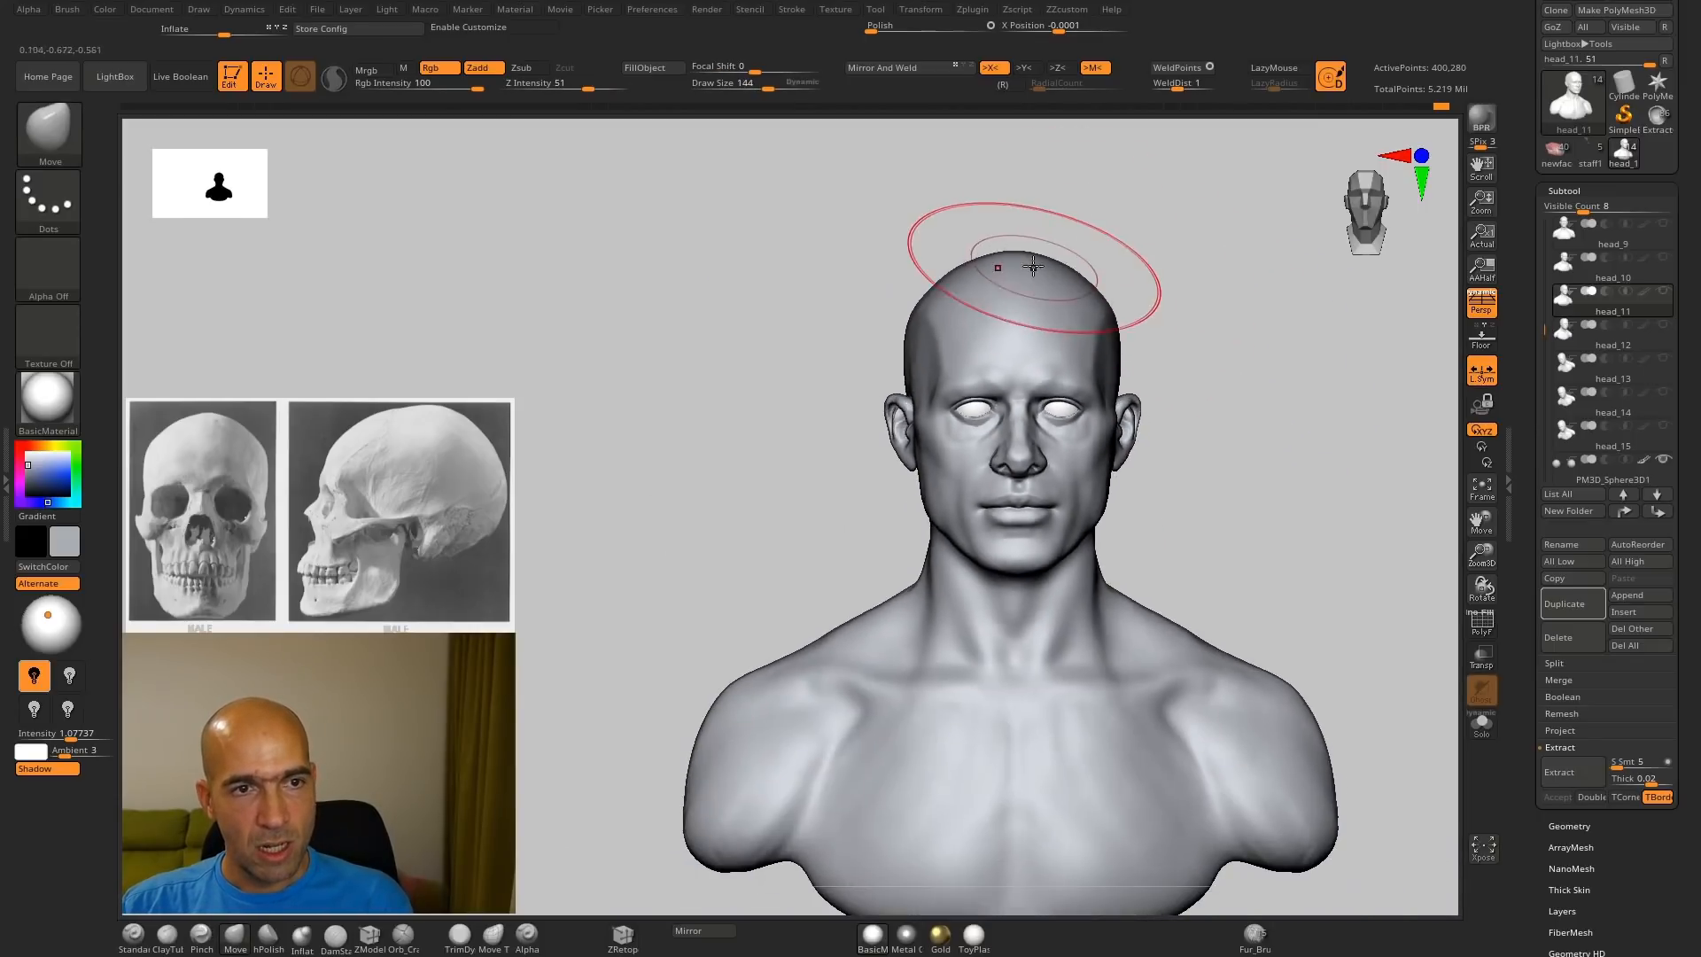
drag(1128, 338, 1119, 338)
mouse_move(1135, 450)
mouse_down()
mouse_move(1123, 457)
mouse_move(1173, 494)
mouse_move(1286, 448)
mouse_move(1183, 413)
mouse_up()
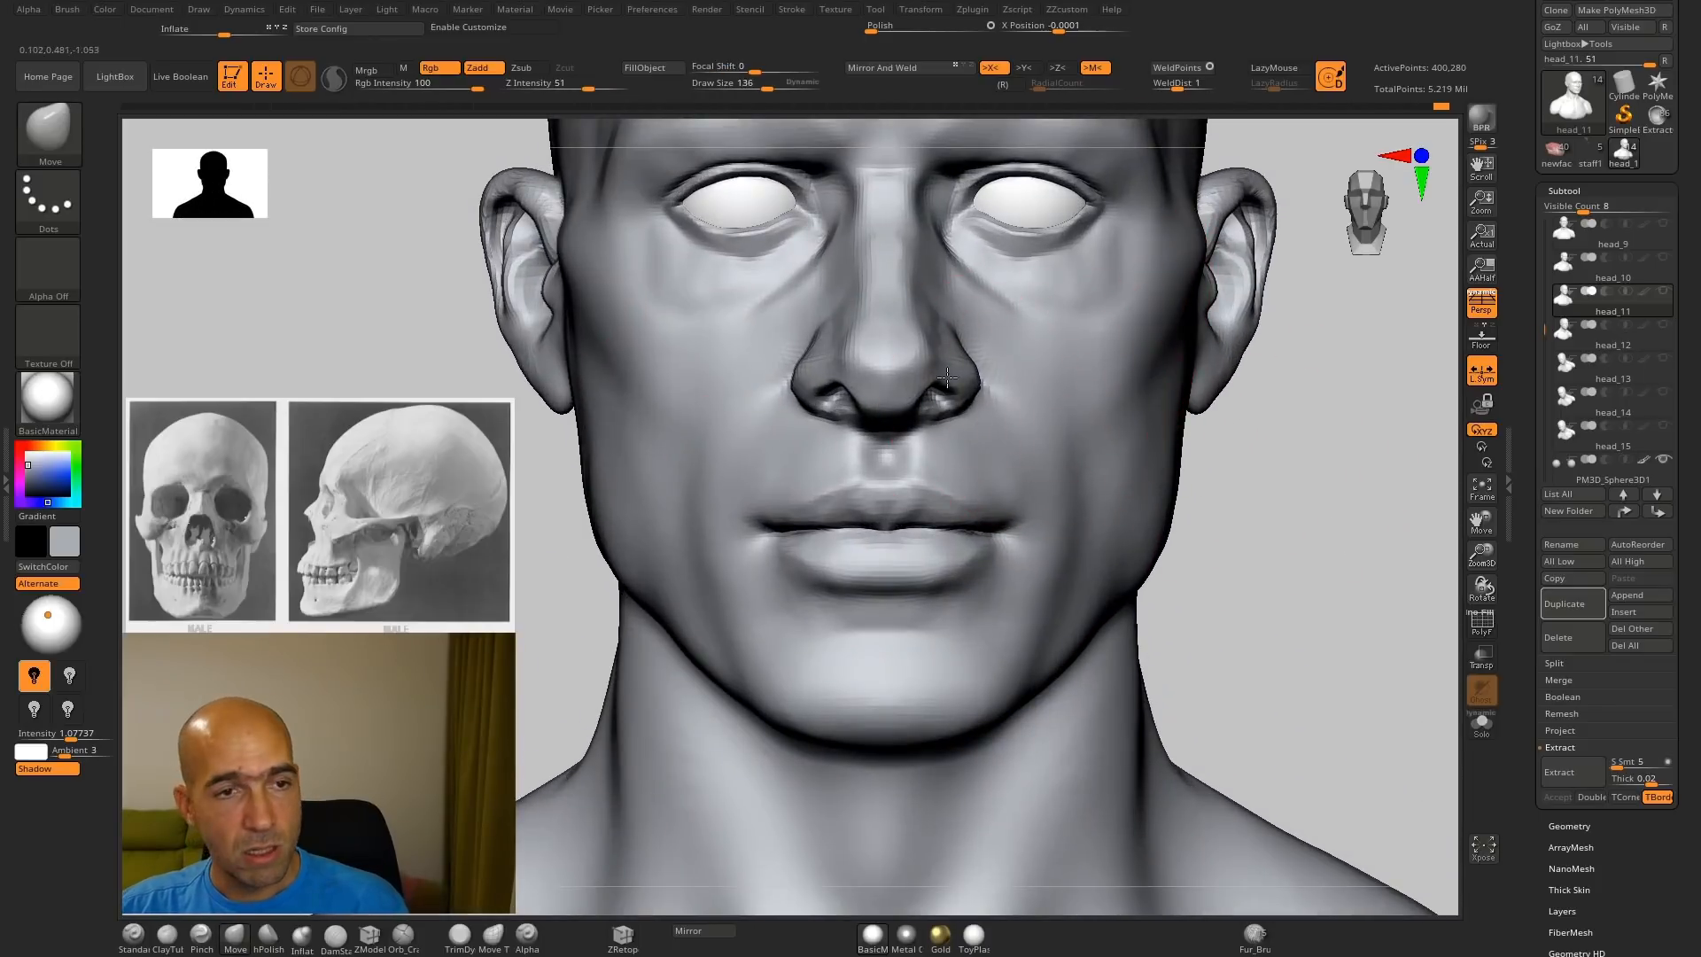
Step: Adjust the width and shape of the nostril wings with a slightly smaller Move brush
key([)
drag(966, 380, 959, 381)
mouse_move(1223, 448)
mouse_down()
mouse_move(1295, 460)
mouse_move(1231, 528)
mouse_up()
drag(741, 376, 728, 364)
Step: Carve the crease around the top of the nostril wing with the DamStandard brush at draw size 56 and soften it
alt+drag(1094, 487, 1071, 518)
key(b)
key(d)
key(s)
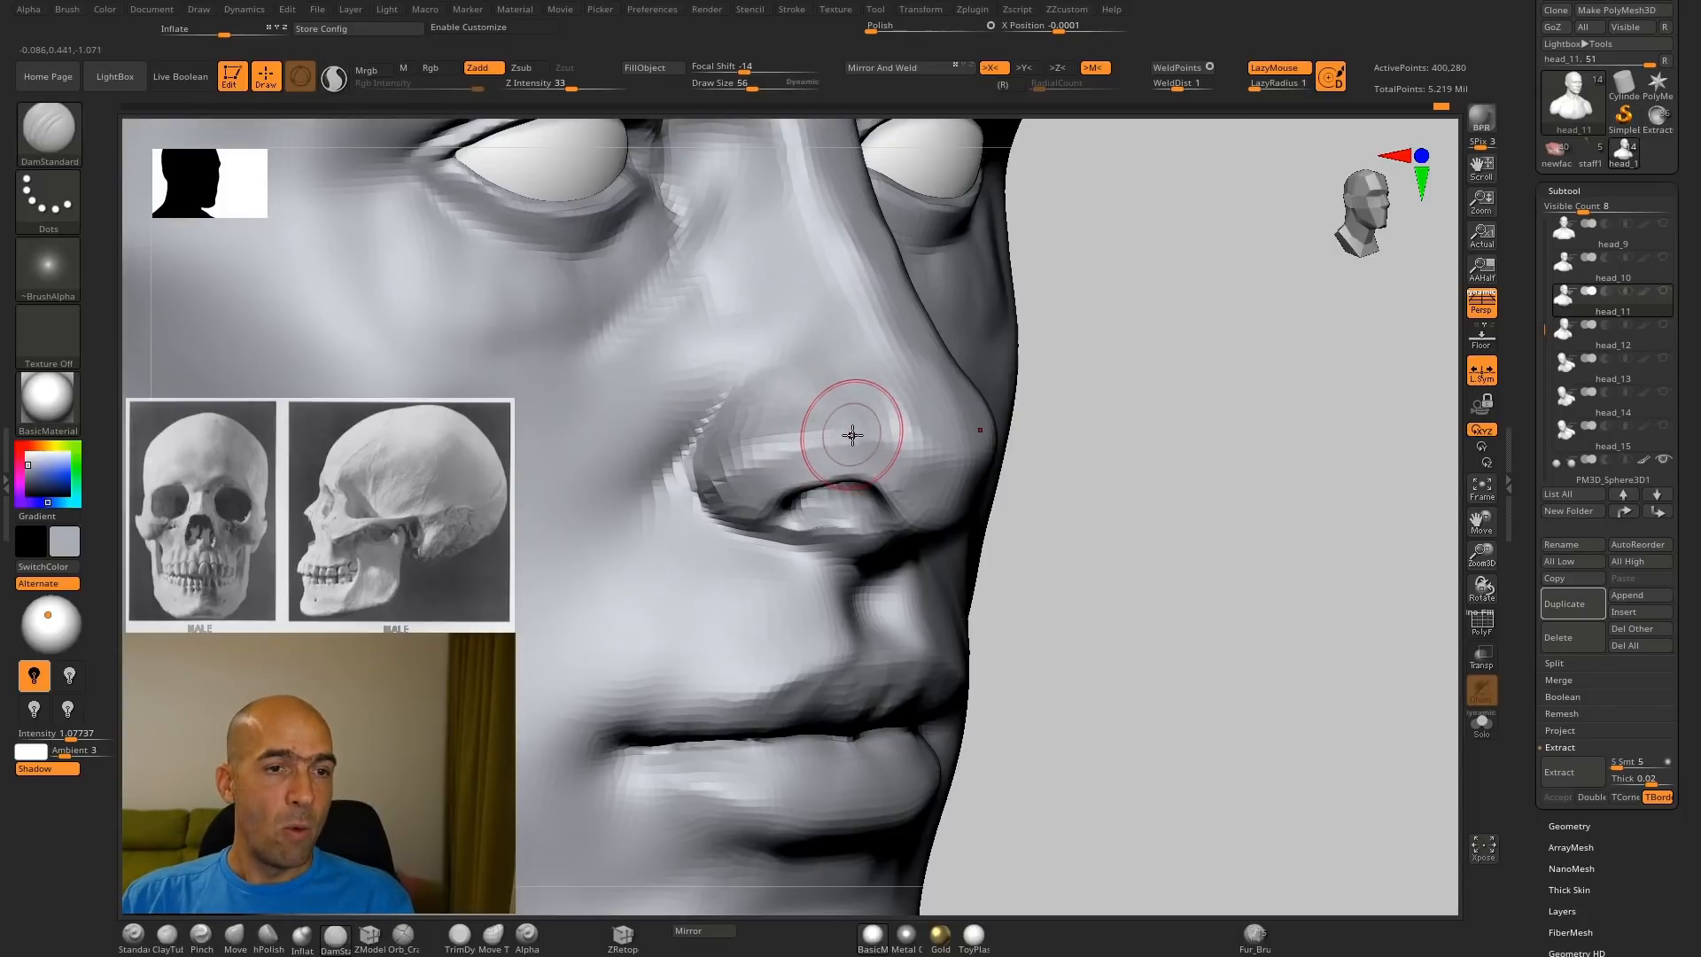
key([)
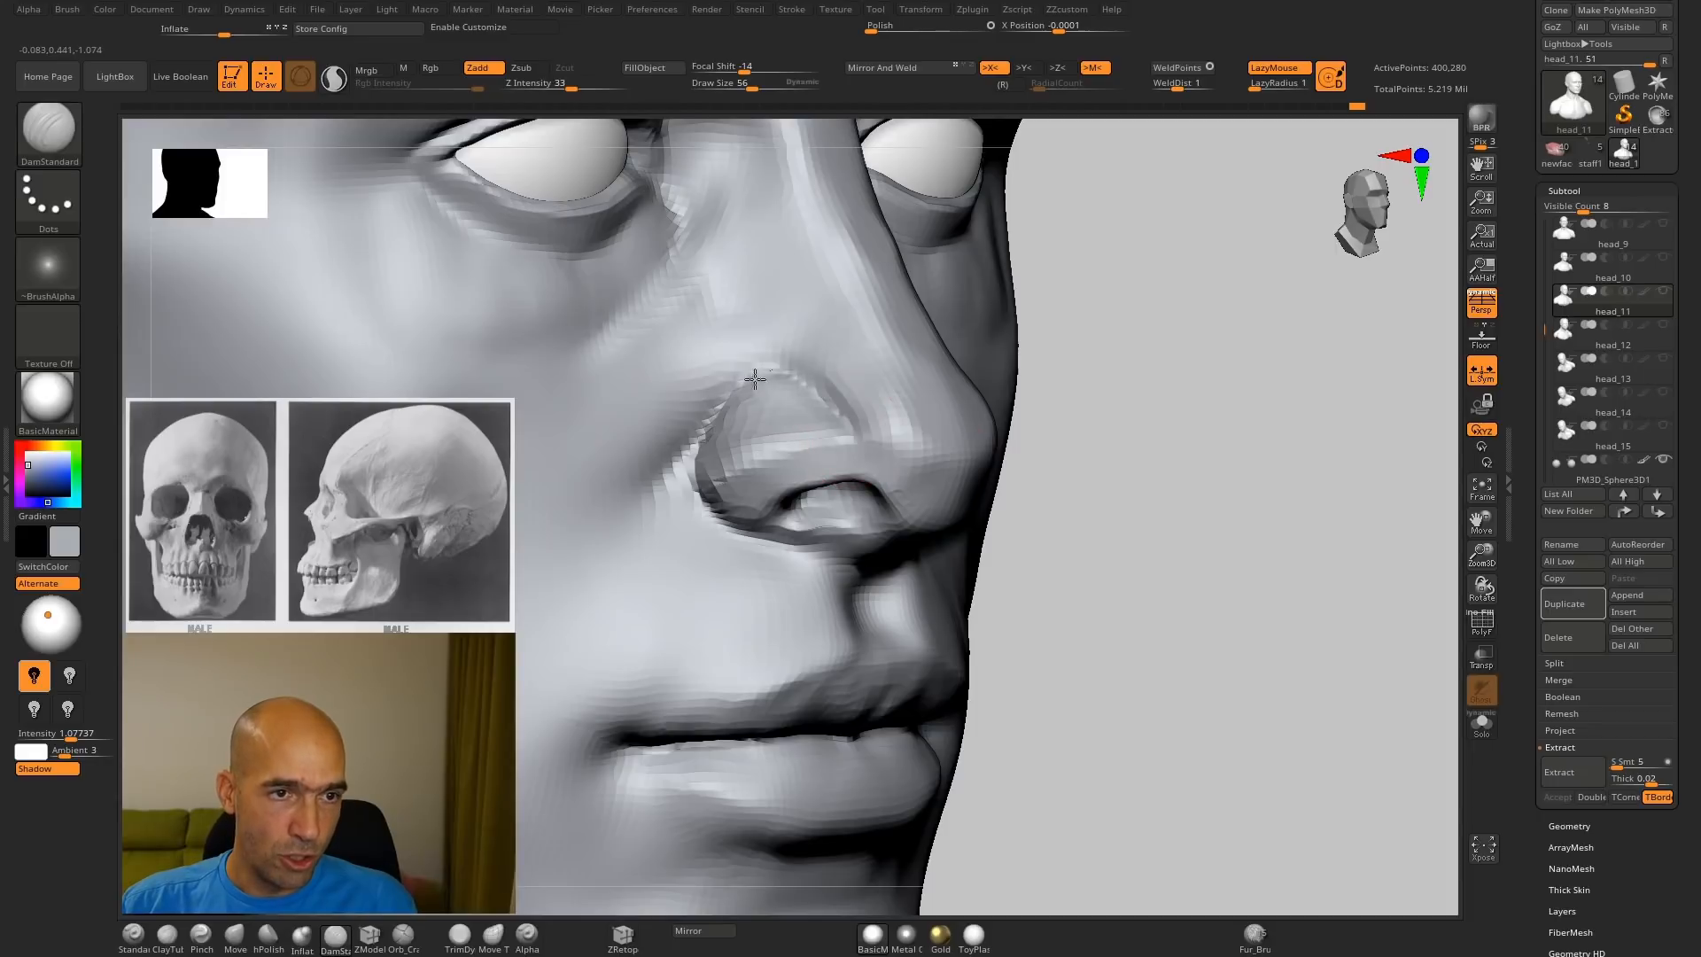
shift+drag(790, 372, 824, 409)
Step: Tighten the crease above the nostril wing with the Pinch brush
key(b)
key(p)
key(i)
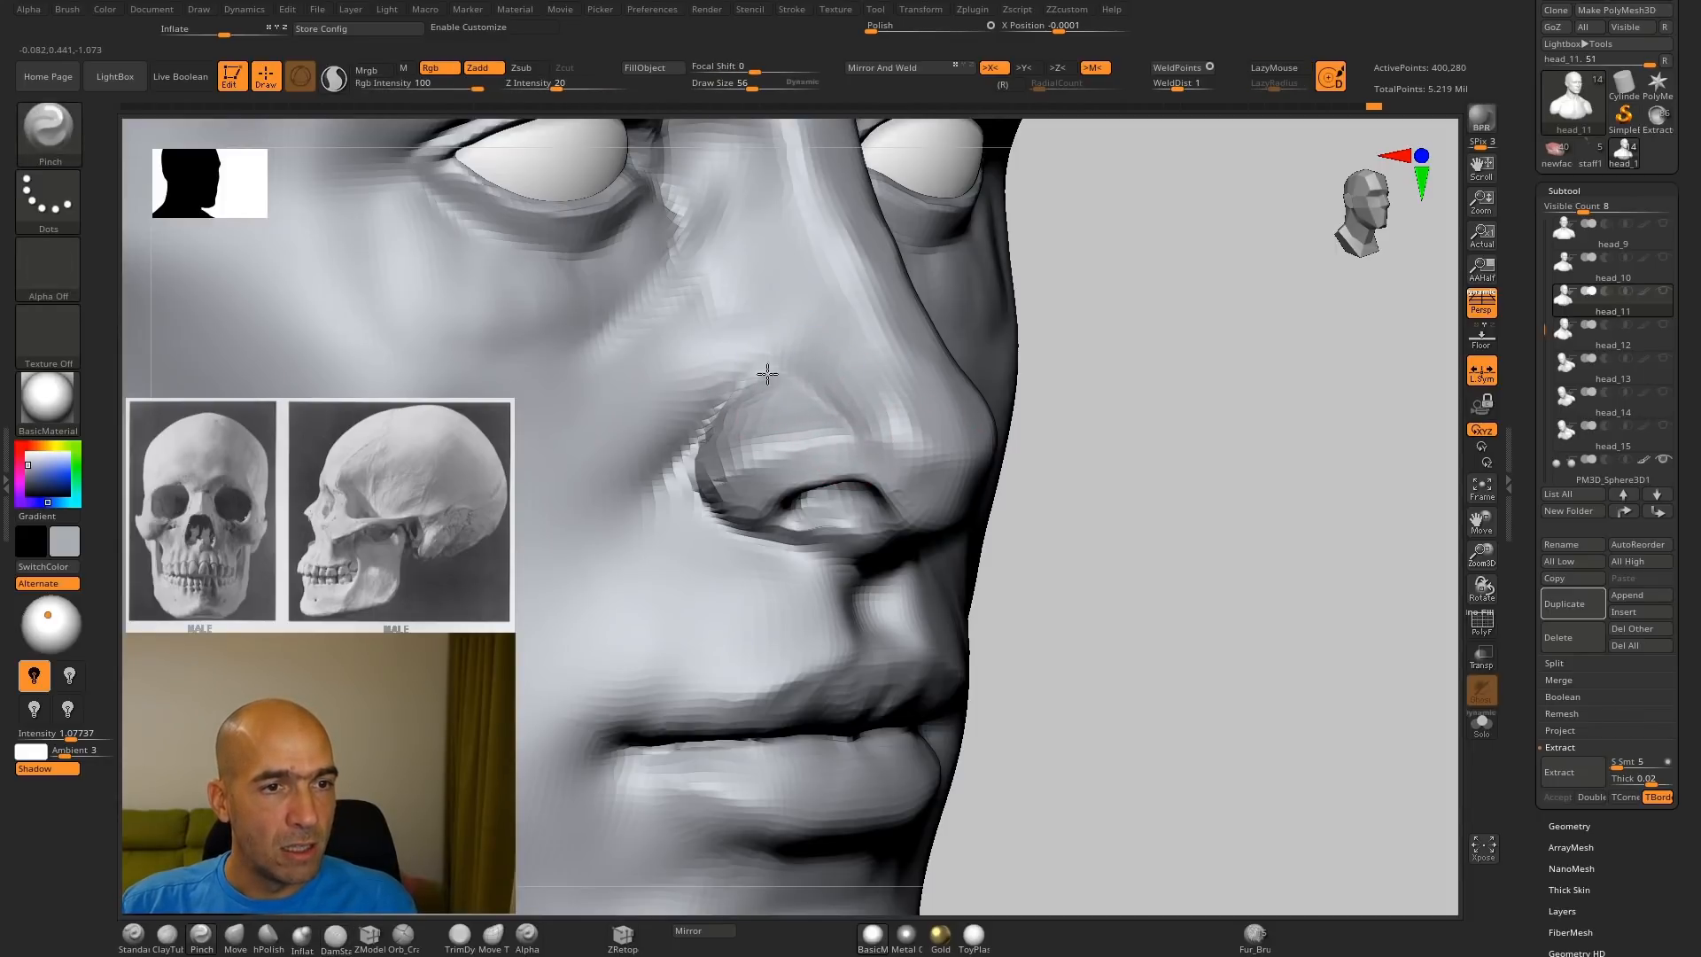
ctrl+right_drag(1018, 459, 1019, 390)
mouse_move(1019, 390)
shift+right_down()
mouse_move(1006, 454)
mouse_move(1227, 486)
mouse_move(1117, 487)
mouse_move(1156, 494)
mouse_move(1063, 462)
mouse_move(1116, 444)
mouse_move(1116, 486)
mouse_move(1237, 486)
mouse_move(1155, 459)
mouse_move(1134, 474)
shift+right_up()
Step: Define the groove between the nostril wing and the nose tip with the DamStandard brush
key(b)
key(d)
key(s)
ctrl+right_drag(1135, 474, 1227, 580)
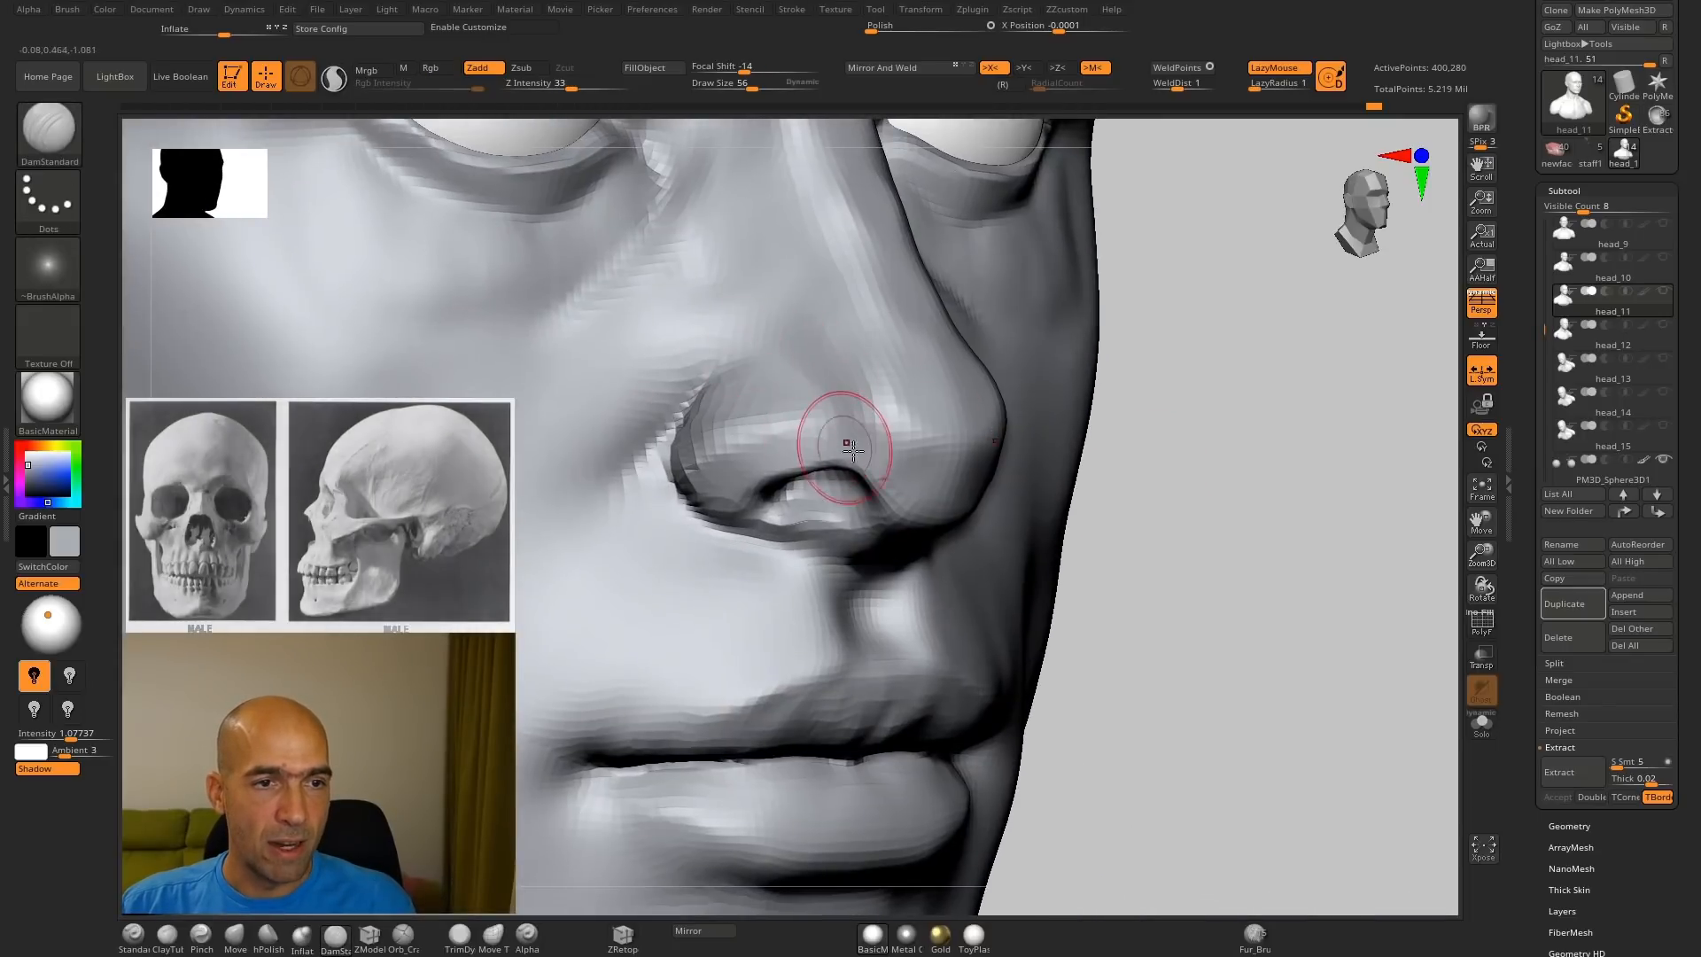
Step: Flatten the side and front planes of the nose tip with the hPolish brush
mouse_move(1180, 472)
right_down()
mouse_move(1120, 475)
mouse_move(843, 403)
mouse_move(1101, 452)
mouse_move(1037, 457)
right_up()
key(b)
key(h)
key(p)
drag(886, 409, 856, 385)
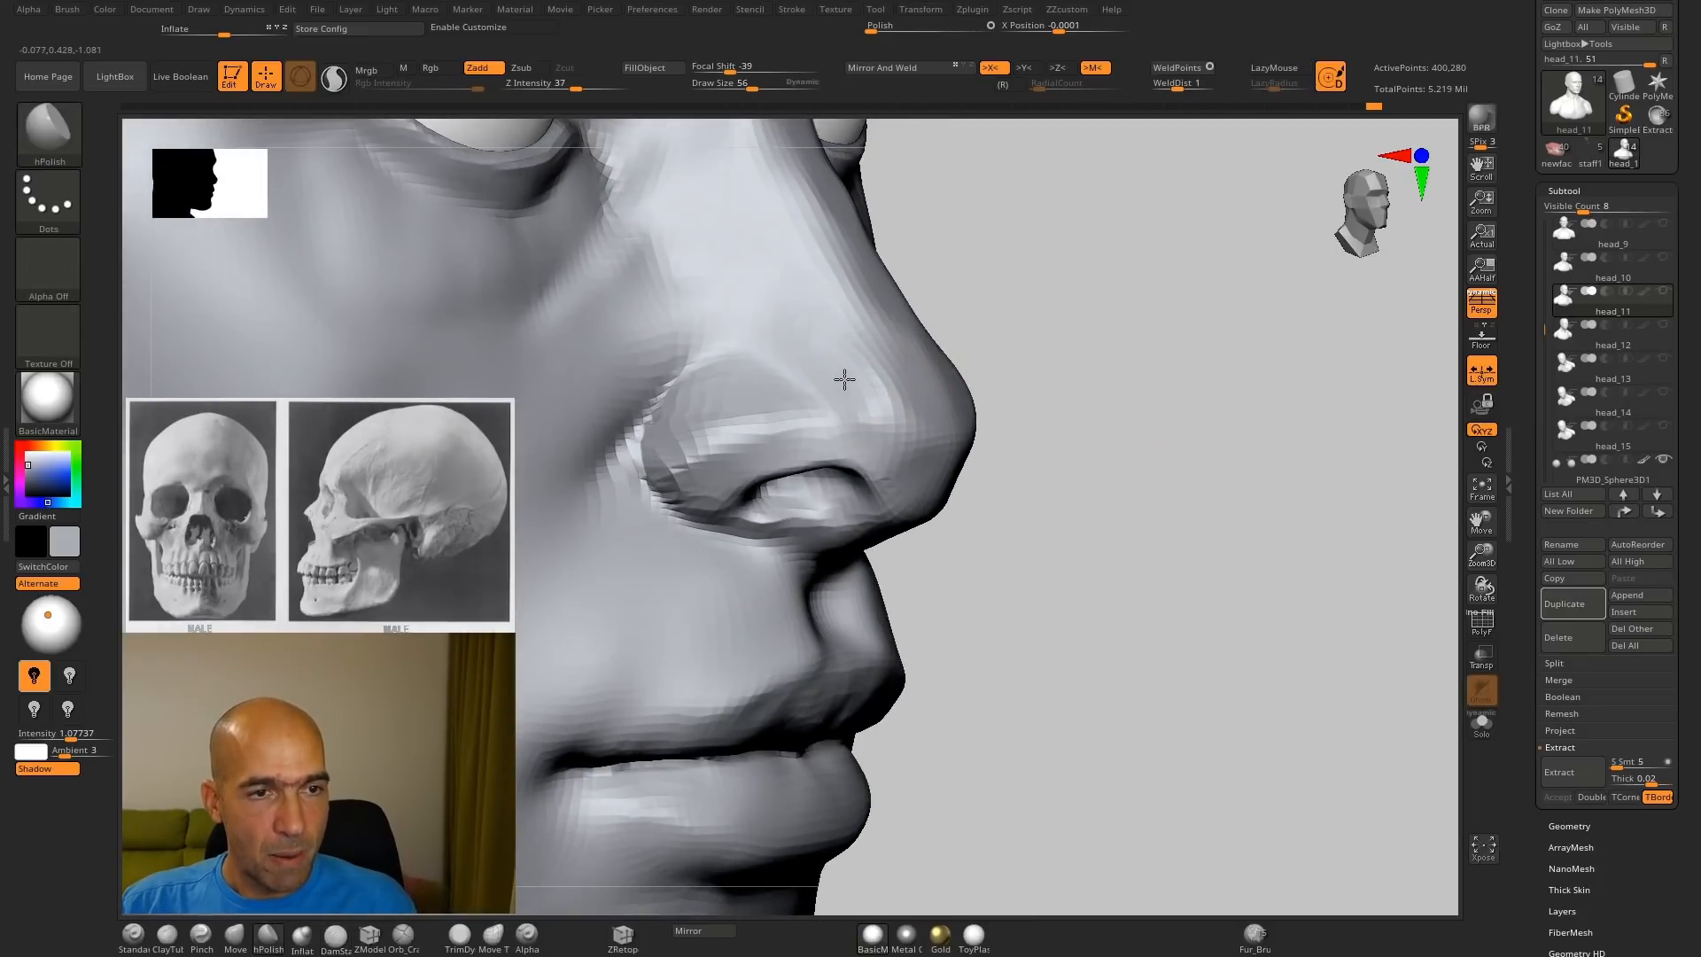
mouse_move(839, 366)
right_down()
mouse_move(945, 359)
mouse_move(909, 450)
right_up()
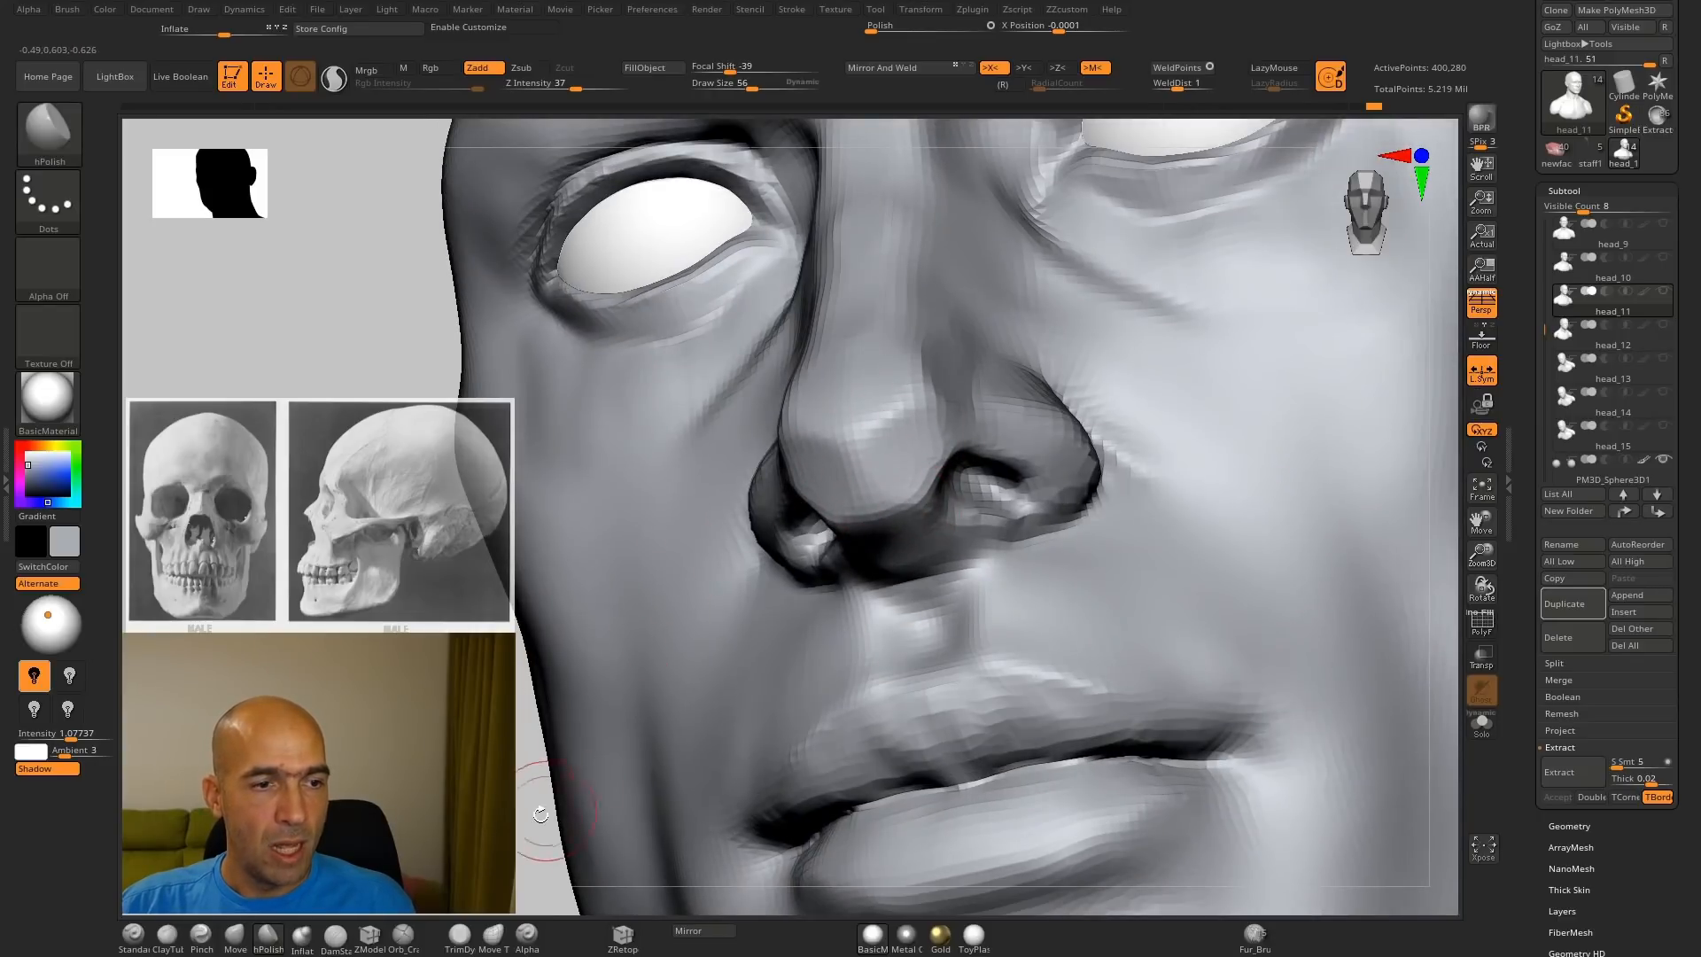
mouse_move(540, 815)
mouse_down()
mouse_move(543, 829)
mouse_move(620, 833)
mouse_up()
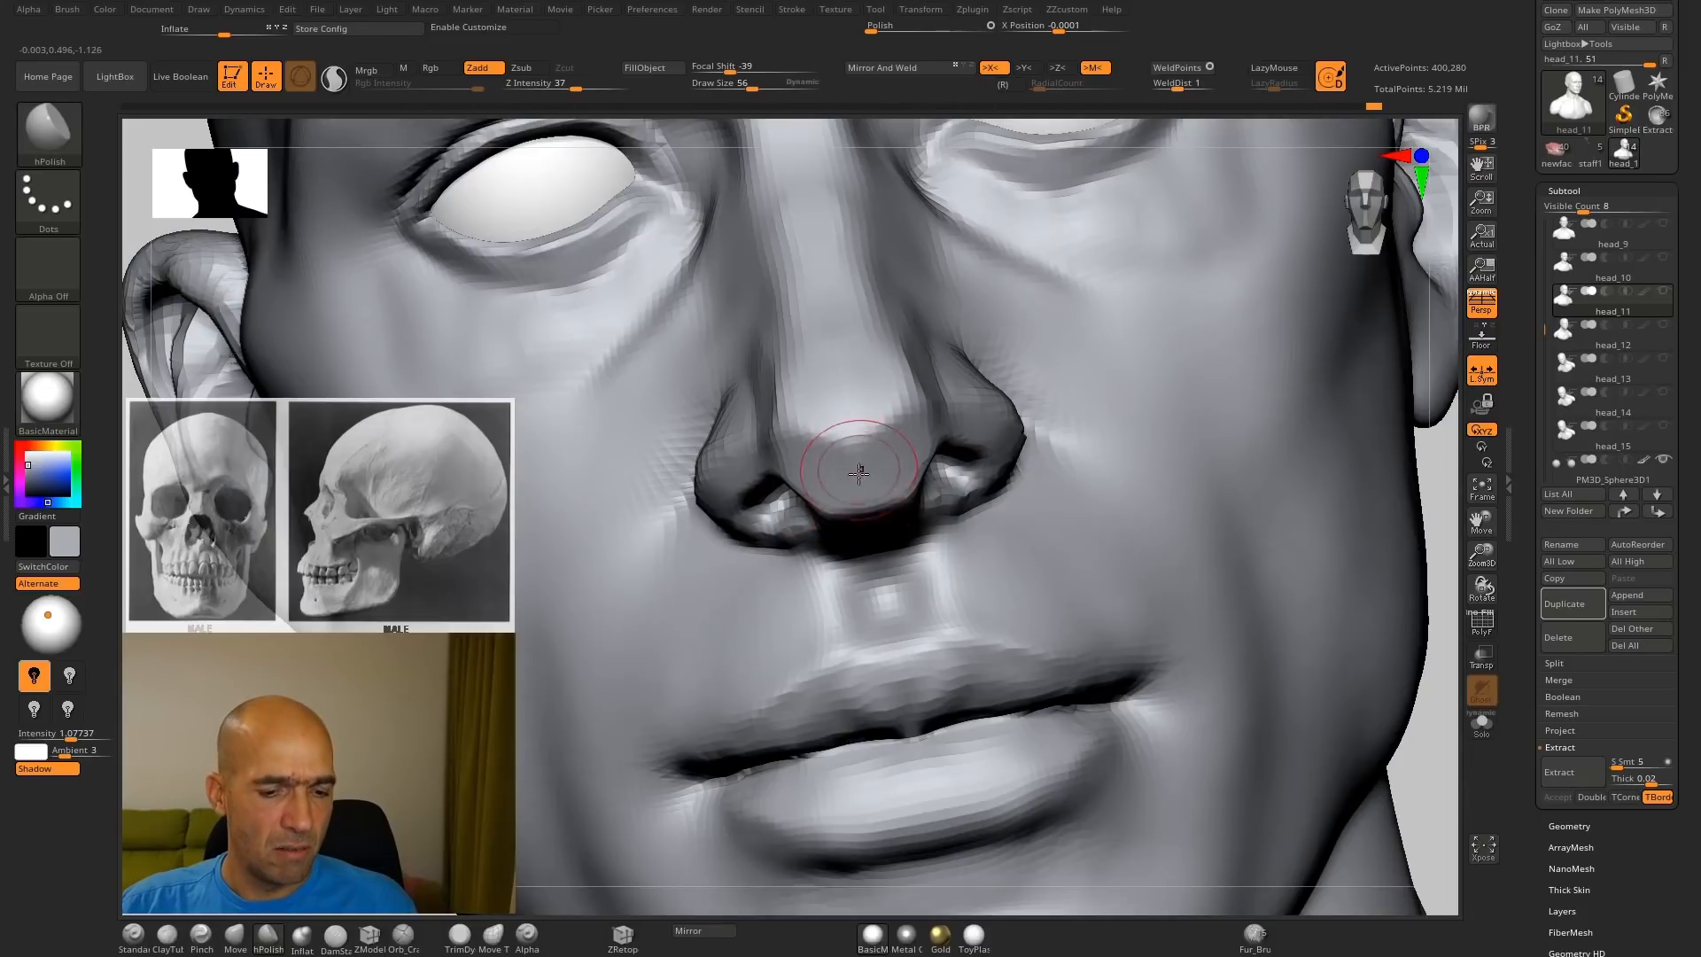
Step: Carve the nose tip's central groove and the cartilage boundaries along the side and bridge with the DamStandard brush
key(b)
key(d)
key(s)
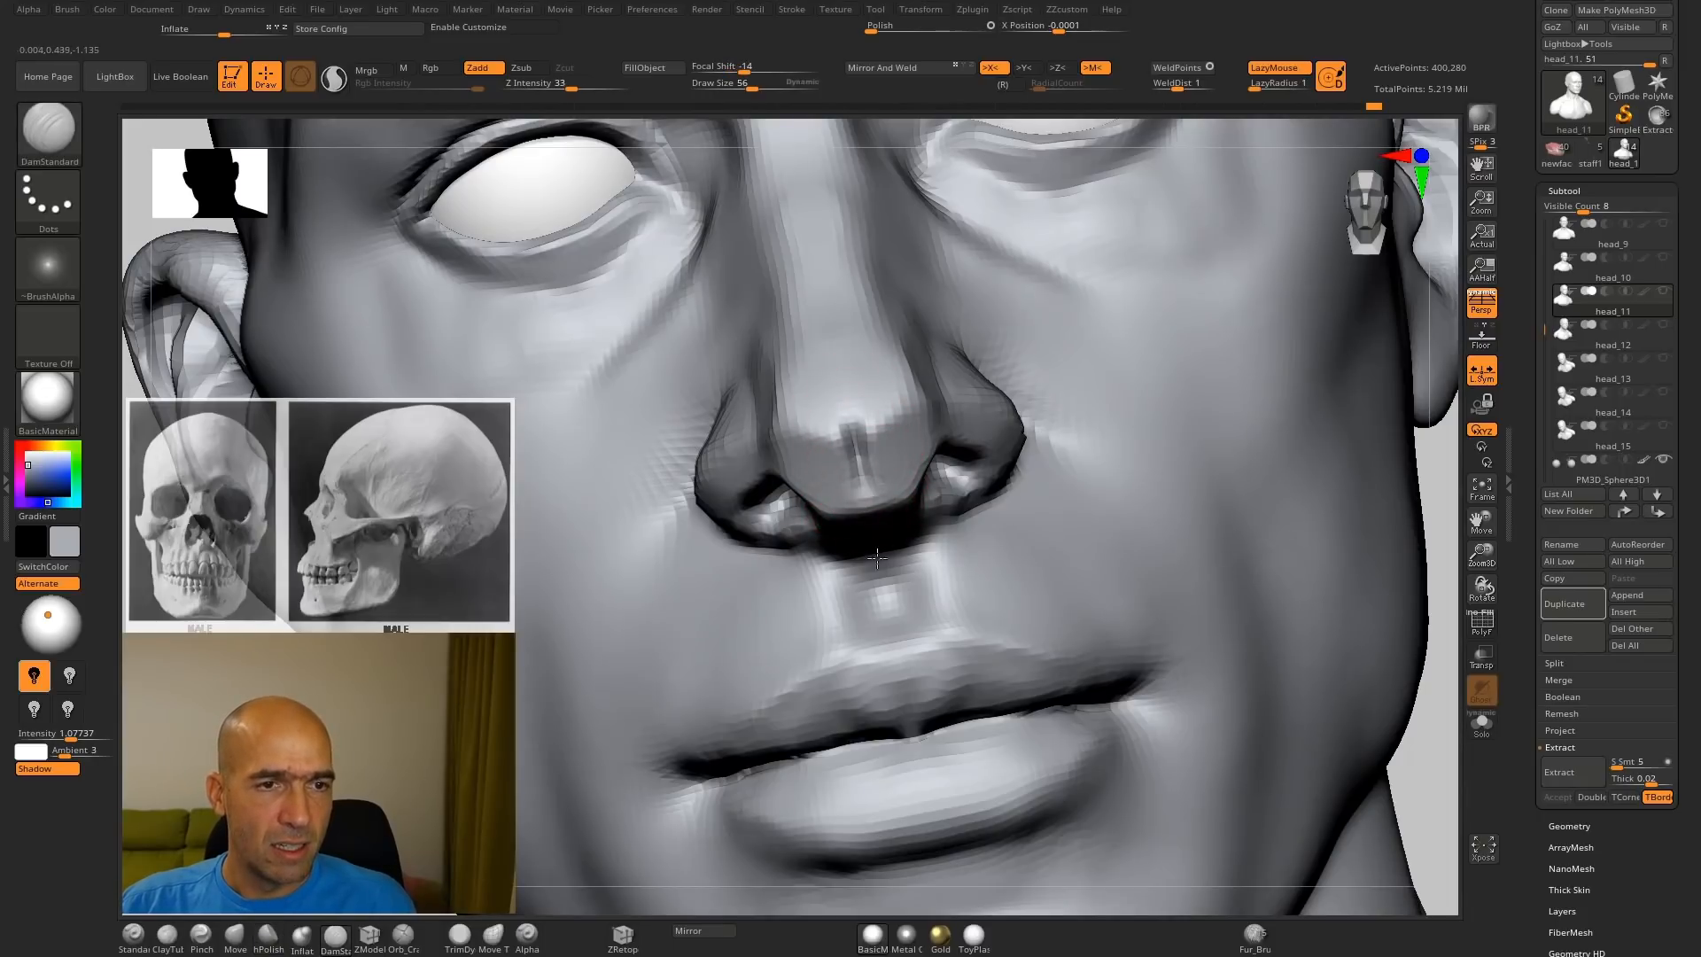
right_drag(1007, 171, 885, 353)
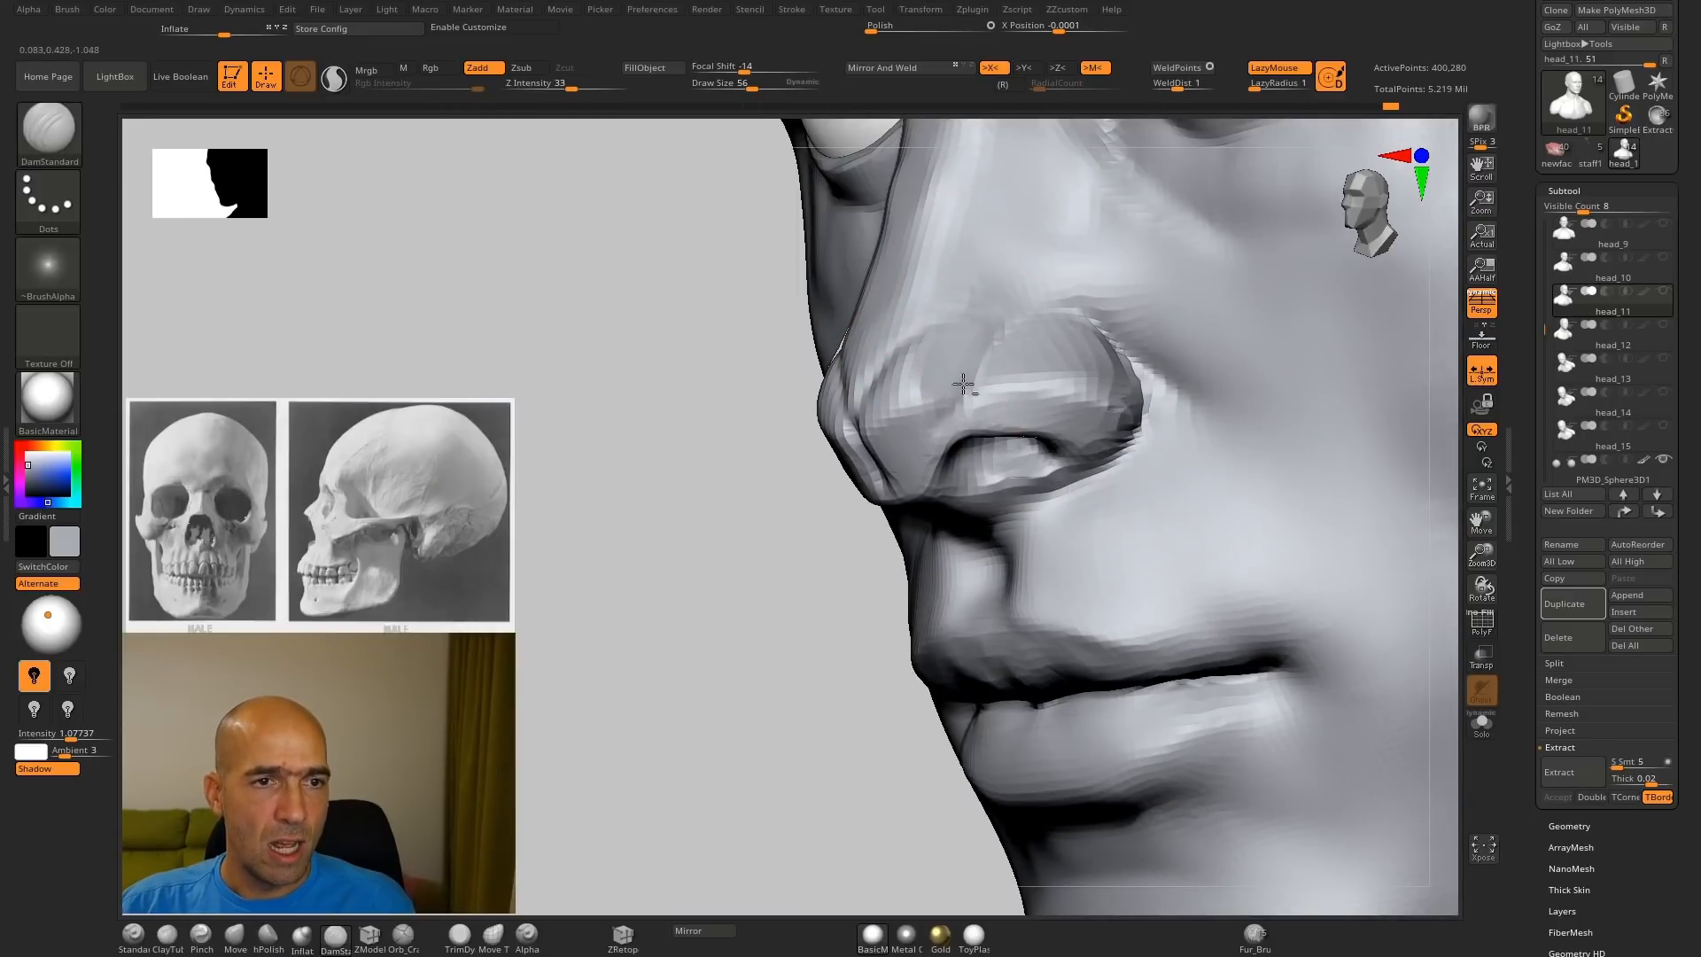
mouse_move(868, 363)
right_down()
mouse_move(688, 524)
mouse_move(904, 380)
right_up()
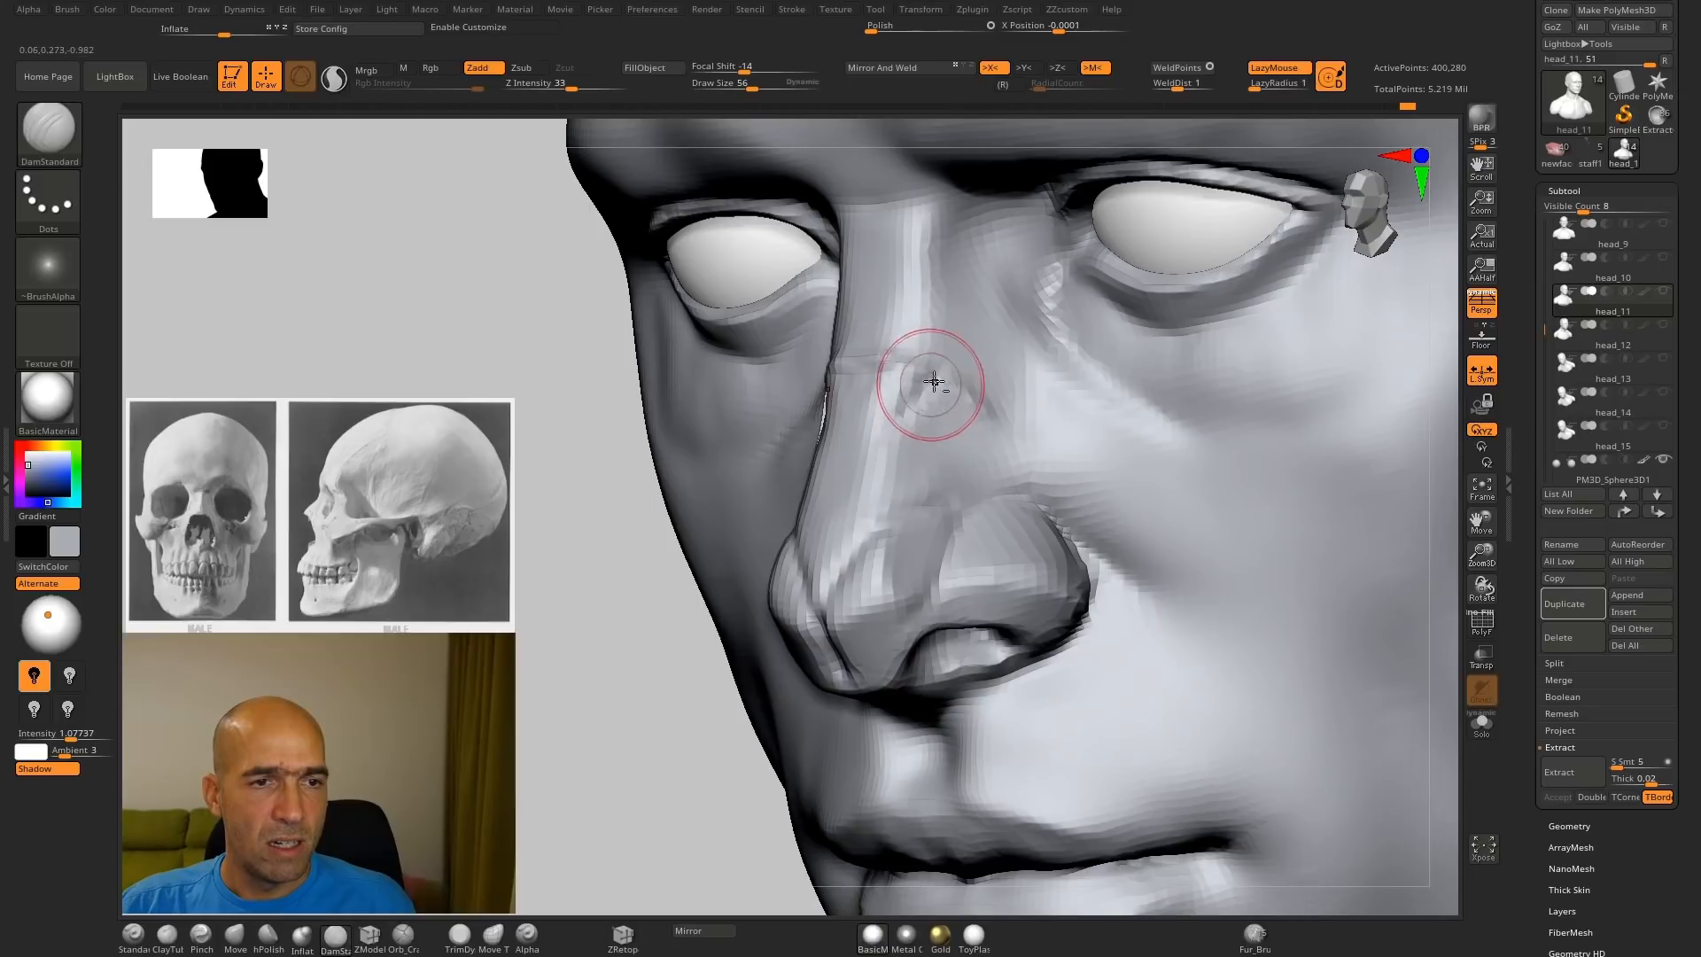
Step: Smooth the carved lines along the nose bridge and side planes into the surrounding surface
shift+drag(942, 411, 947, 403)
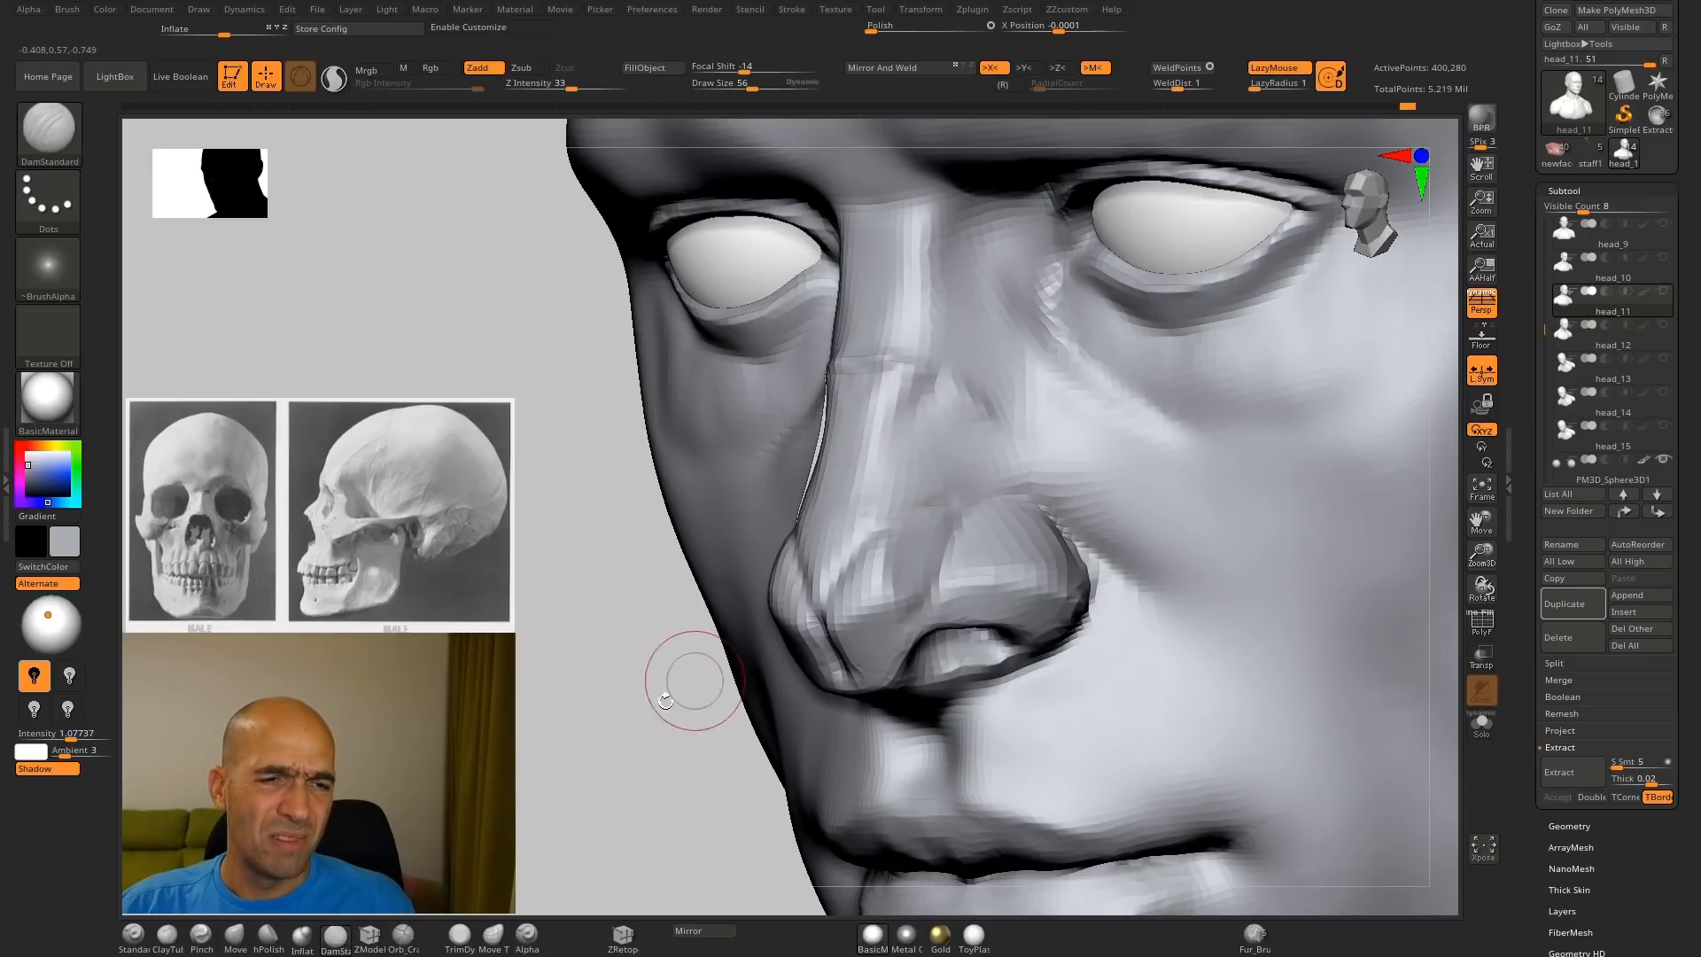
ctrl+right_drag(691, 684, 694, 591)
right_drag(695, 592, 745, 558)
shift+drag(913, 509, 896, 477)
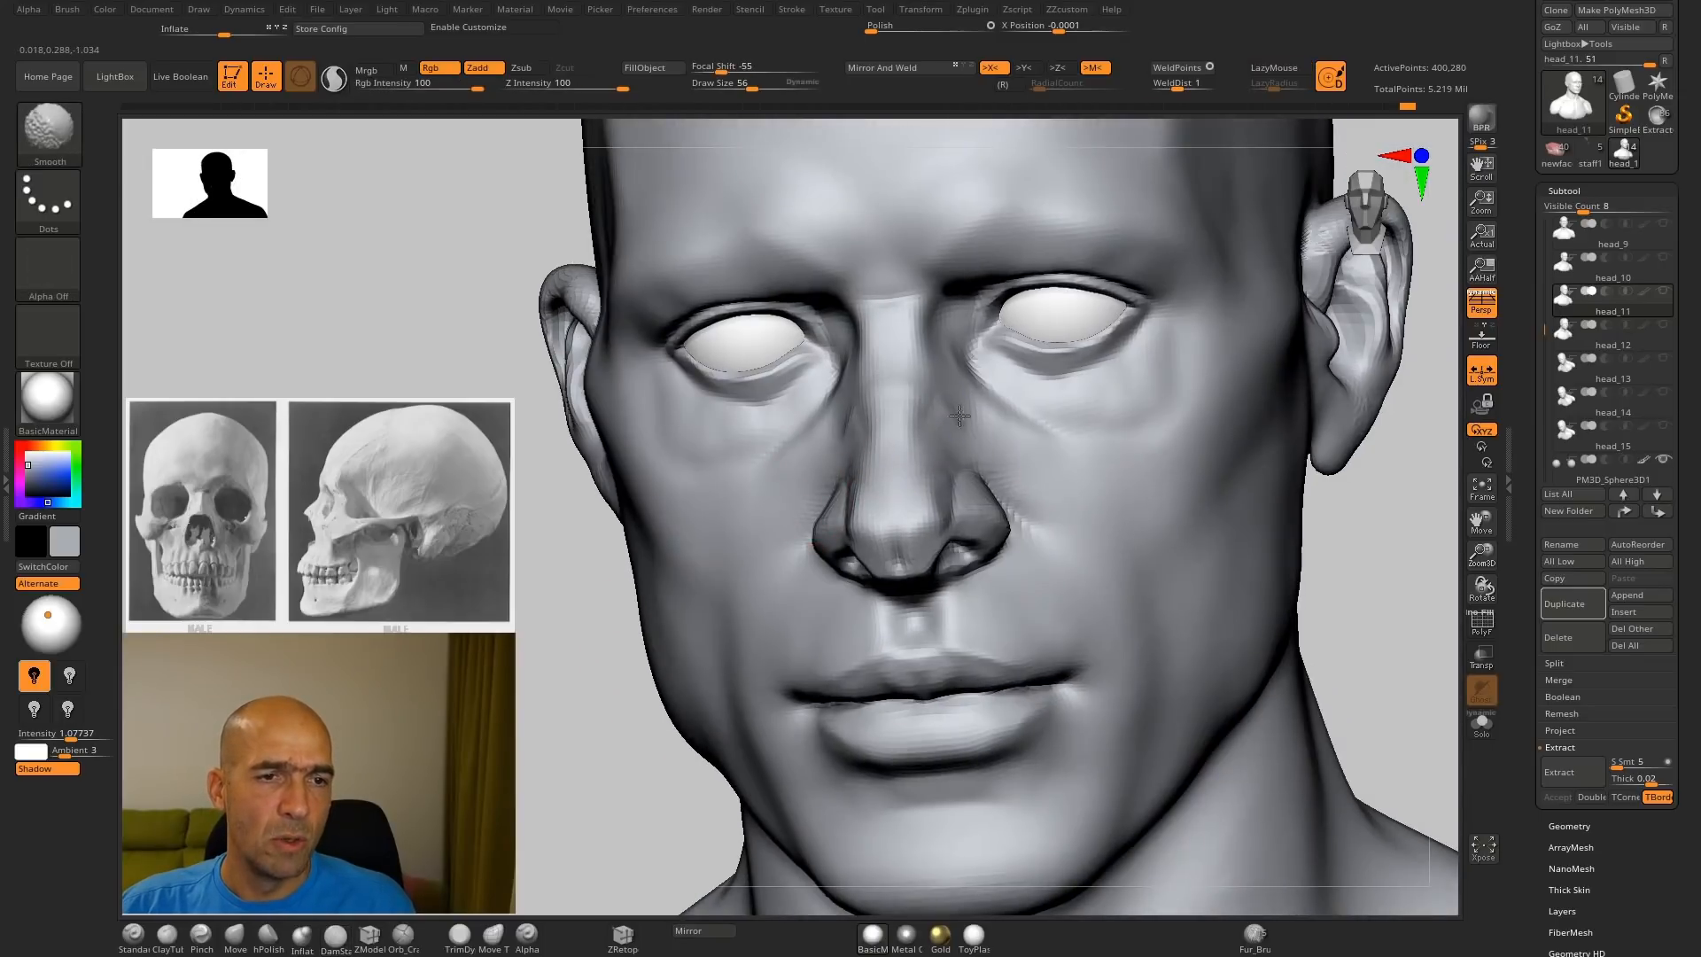
drag(1347, 583, 1440, 580)
shift+drag(853, 517, 940, 545)
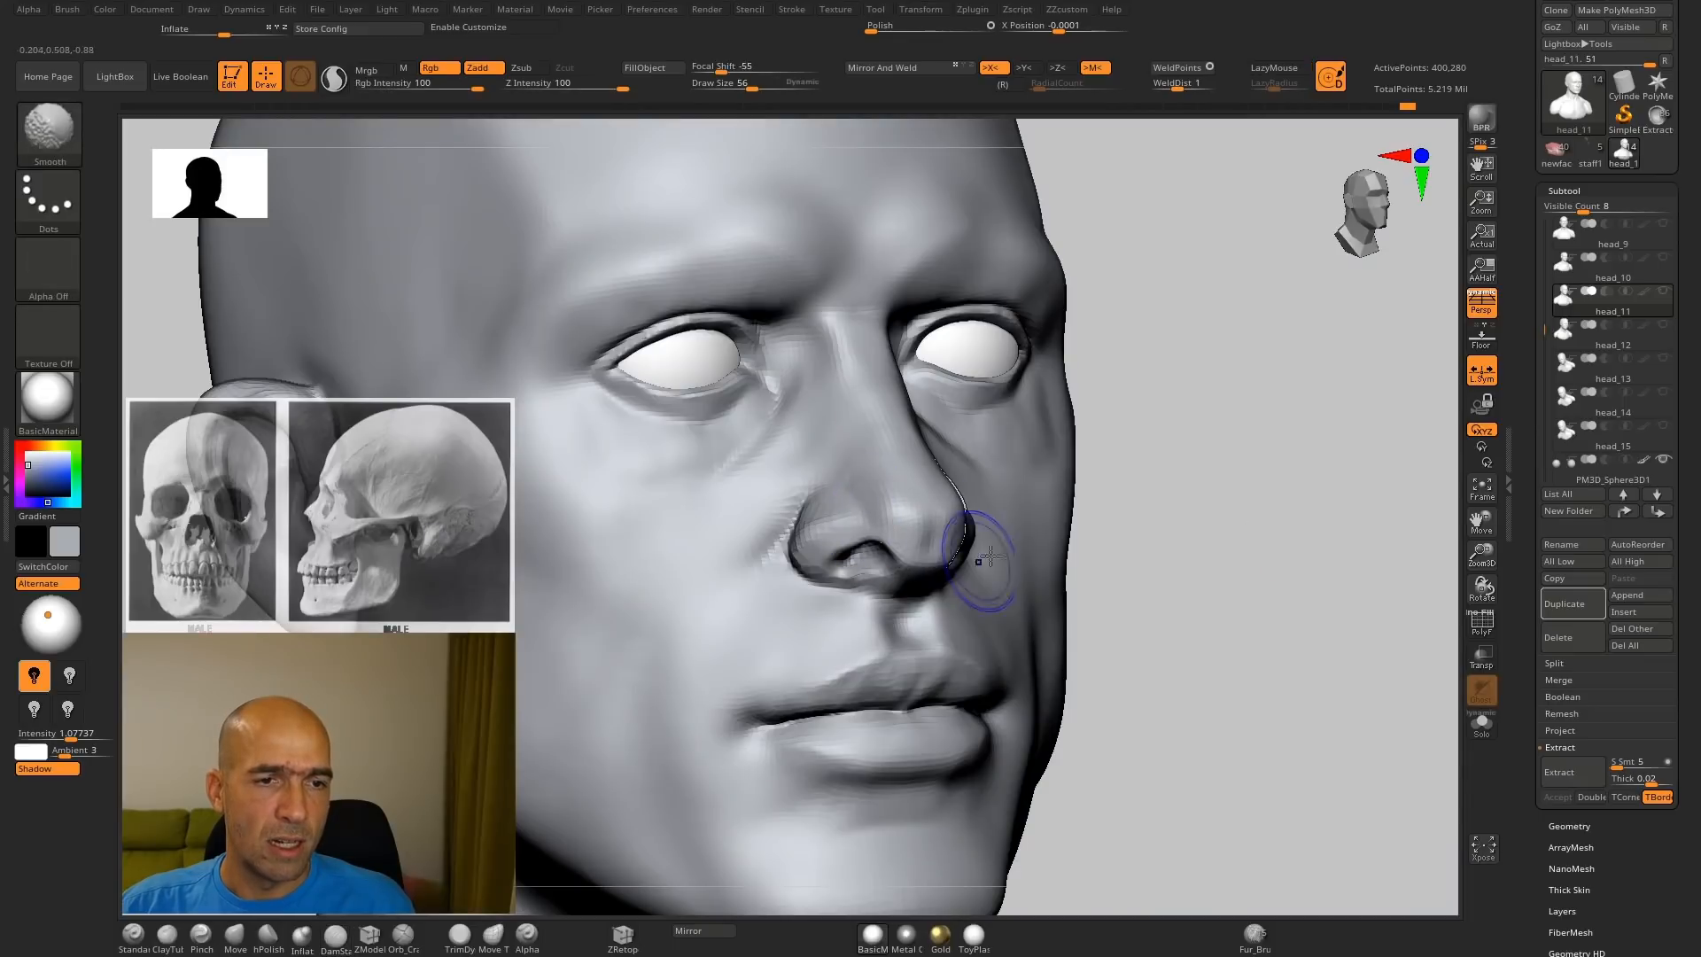
Step: Refine the ball of the nose from below and smooth its tip and underside
mouse_move(1197, 555)
mouse_down()
mouse_move(1246, 459)
mouse_move(1230, 414)
mouse_up()
mouse_move(1119, 451)
mouse_down()
mouse_move(1150, 406)
mouse_move(1155, 497)
mouse_up()
shift+drag(885, 444, 952, 446)
ctrl+right_drag(1145, 413, 1150, 438)
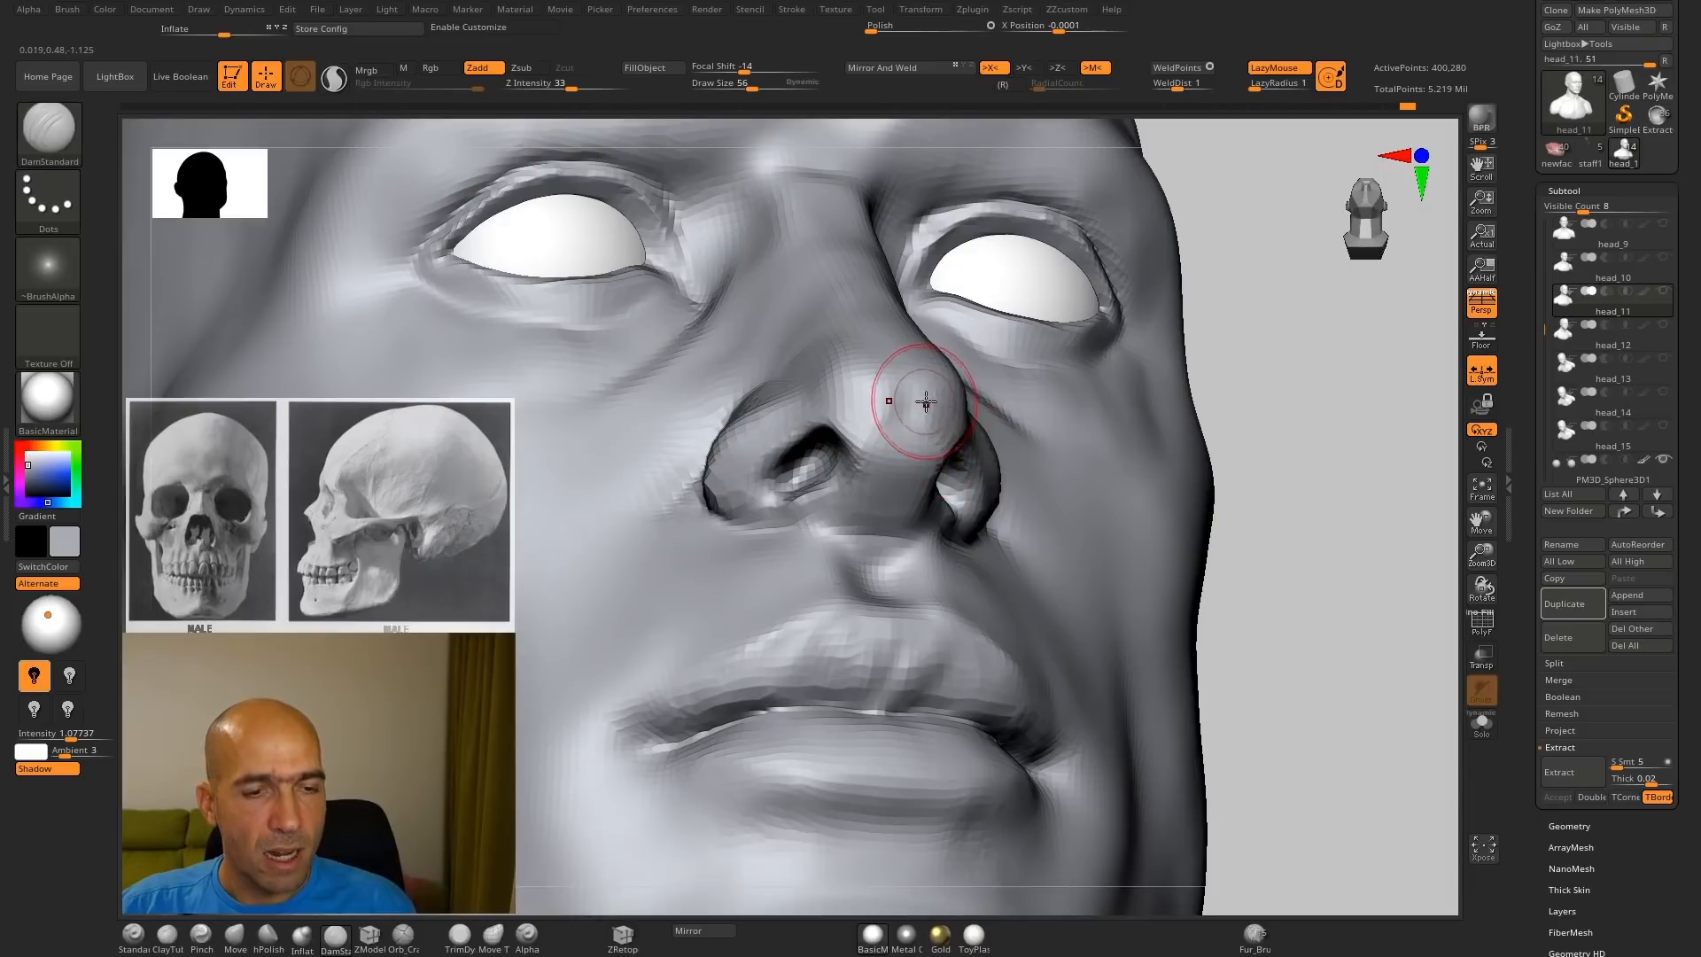
key(shift)
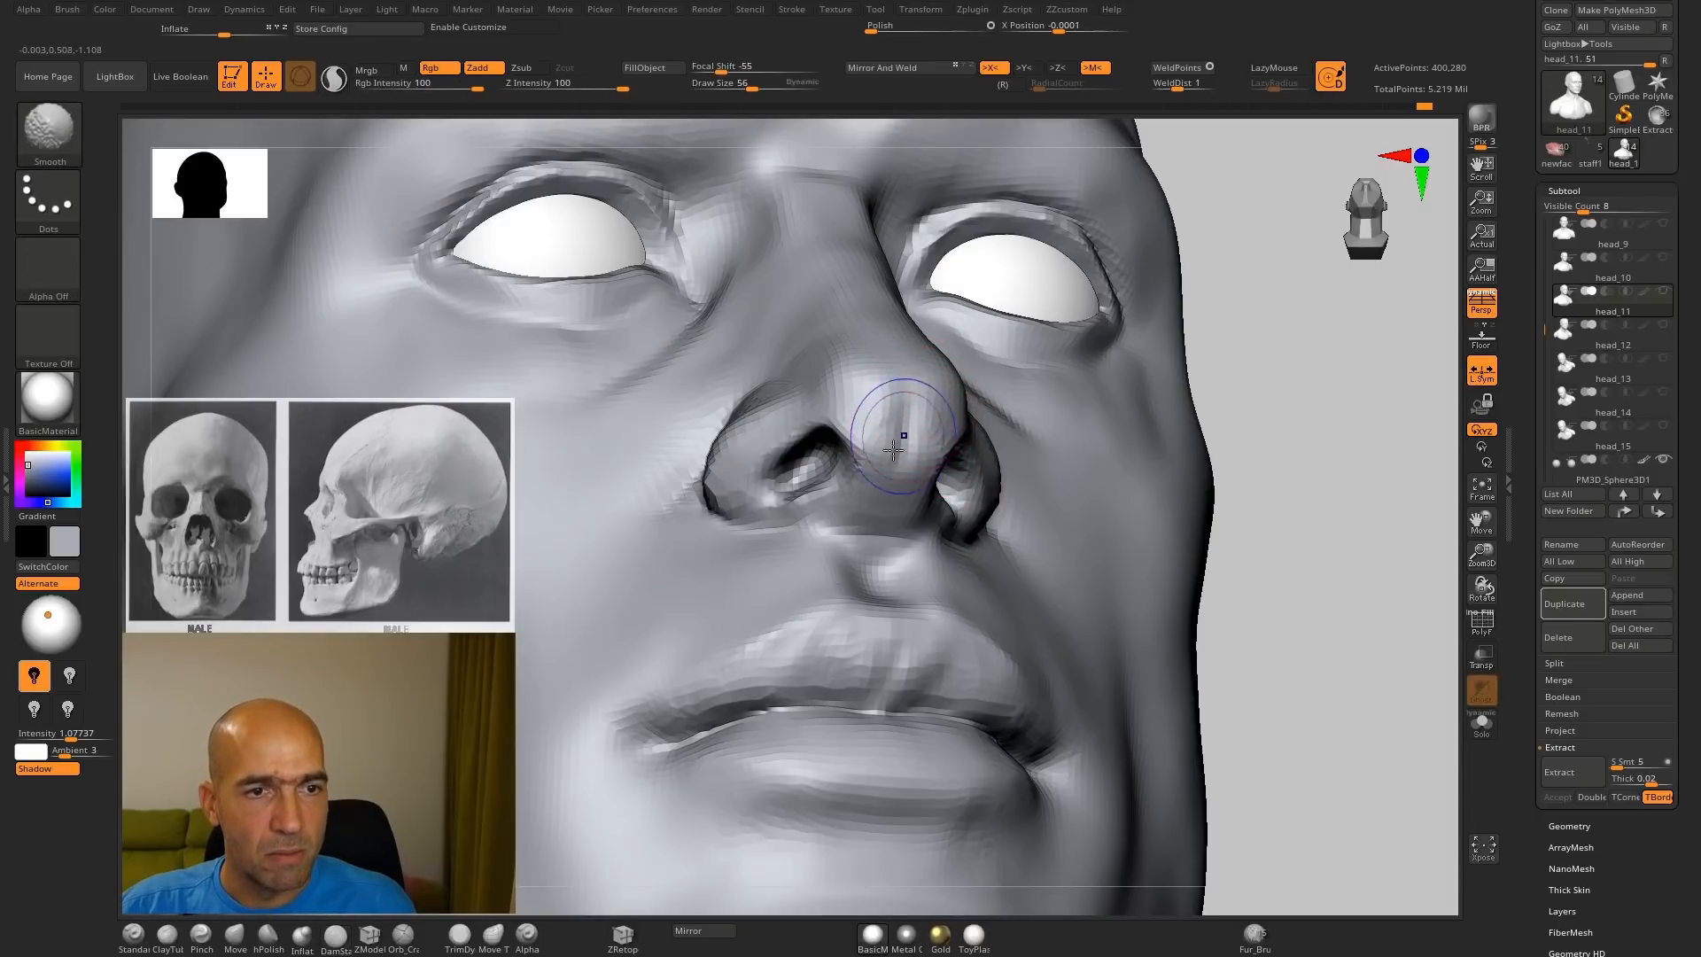
shift+drag(915, 485, 903, 458)
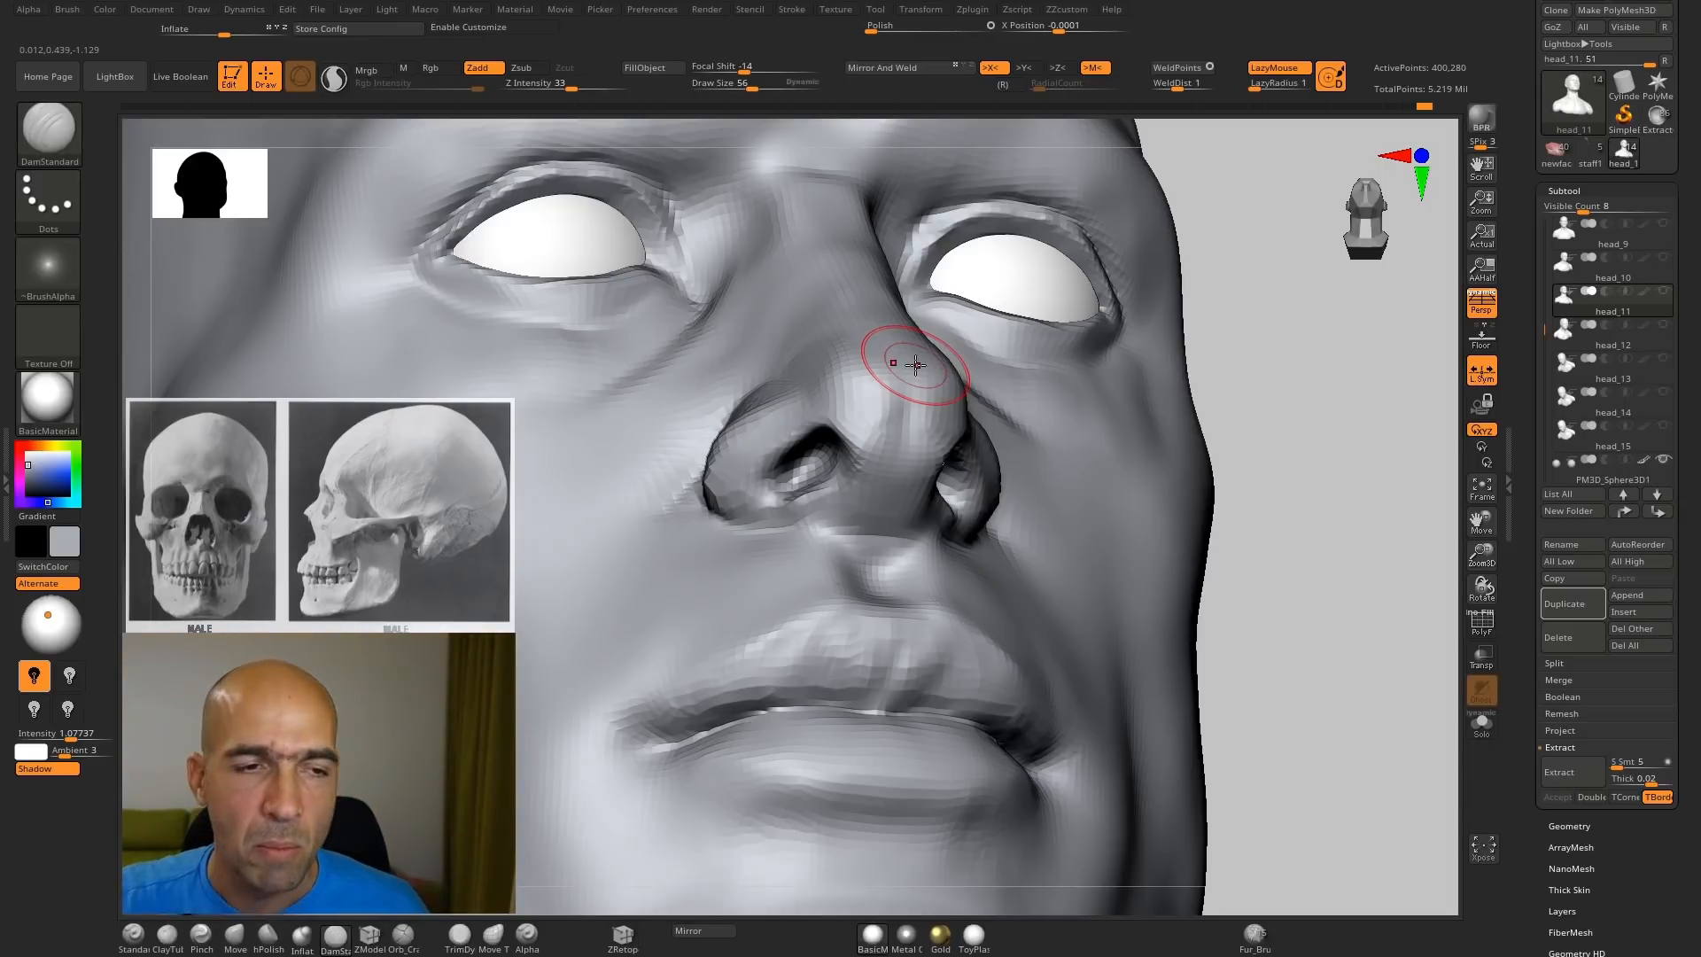
Step: Carve the lower edge of the bottom lip with the DamStandard brush and smooth the transition to the chin
alt+drag(1310, 626, 1264, 517)
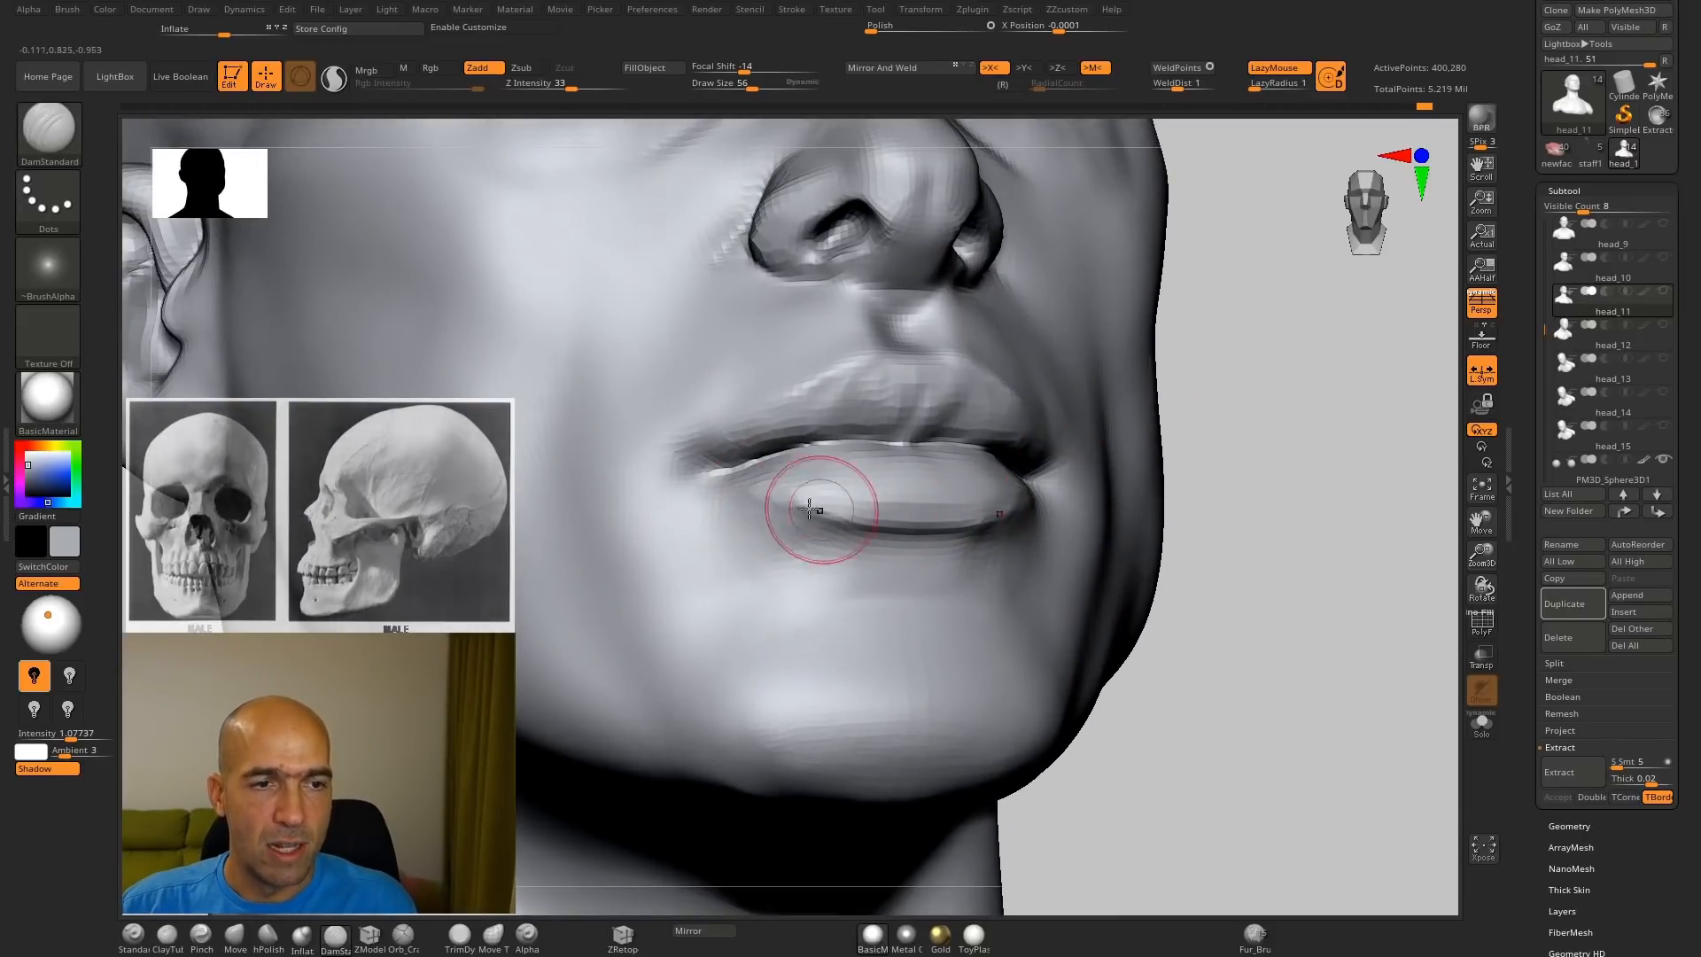
mouse_move(1244, 502)
mouse_down()
mouse_move(1276, 558)
mouse_move(1152, 501)
mouse_move(1188, 470)
mouse_up()
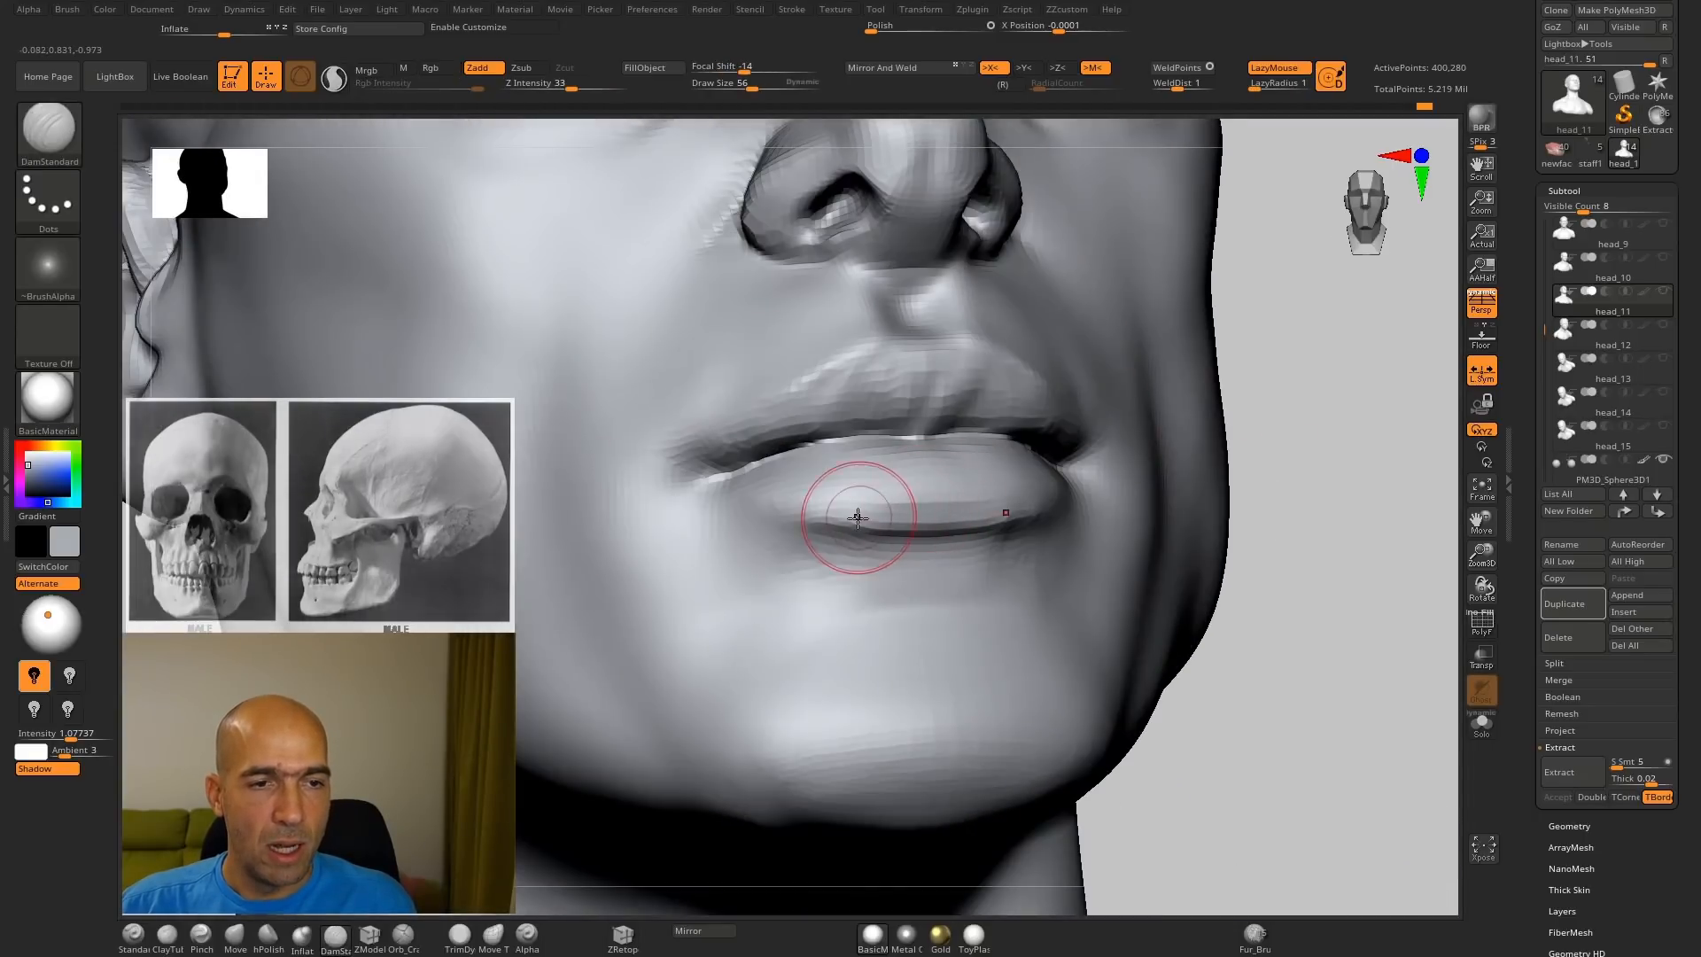
key(shift)
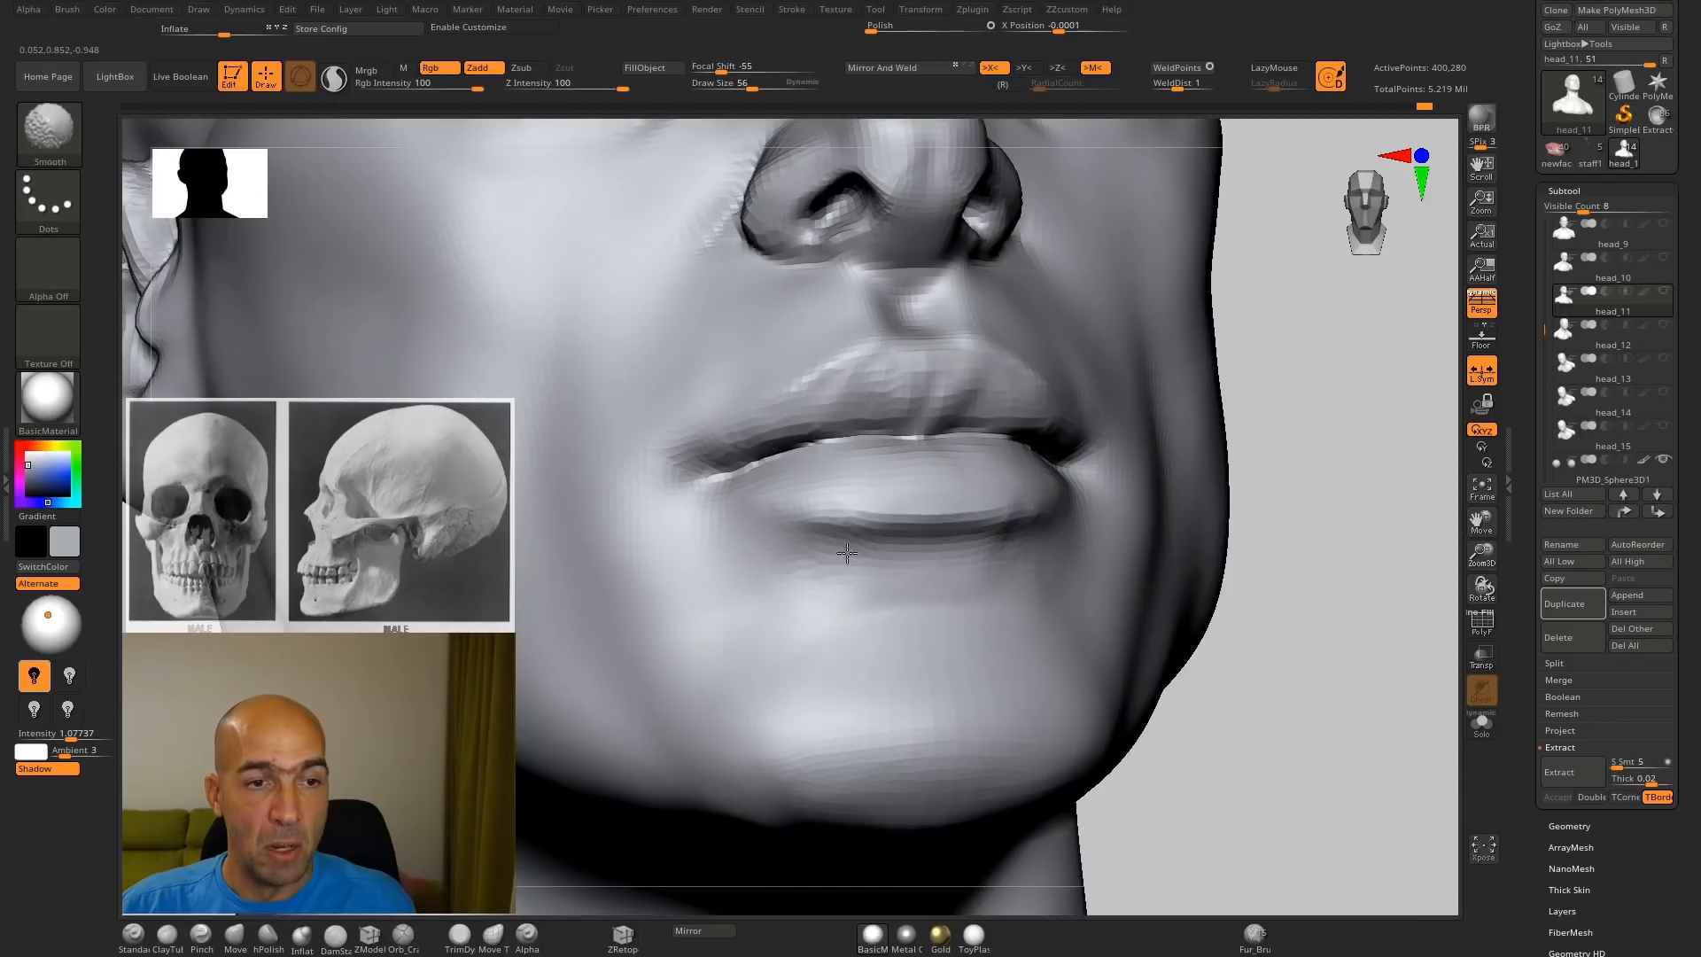
shift+drag(877, 561, 827, 519)
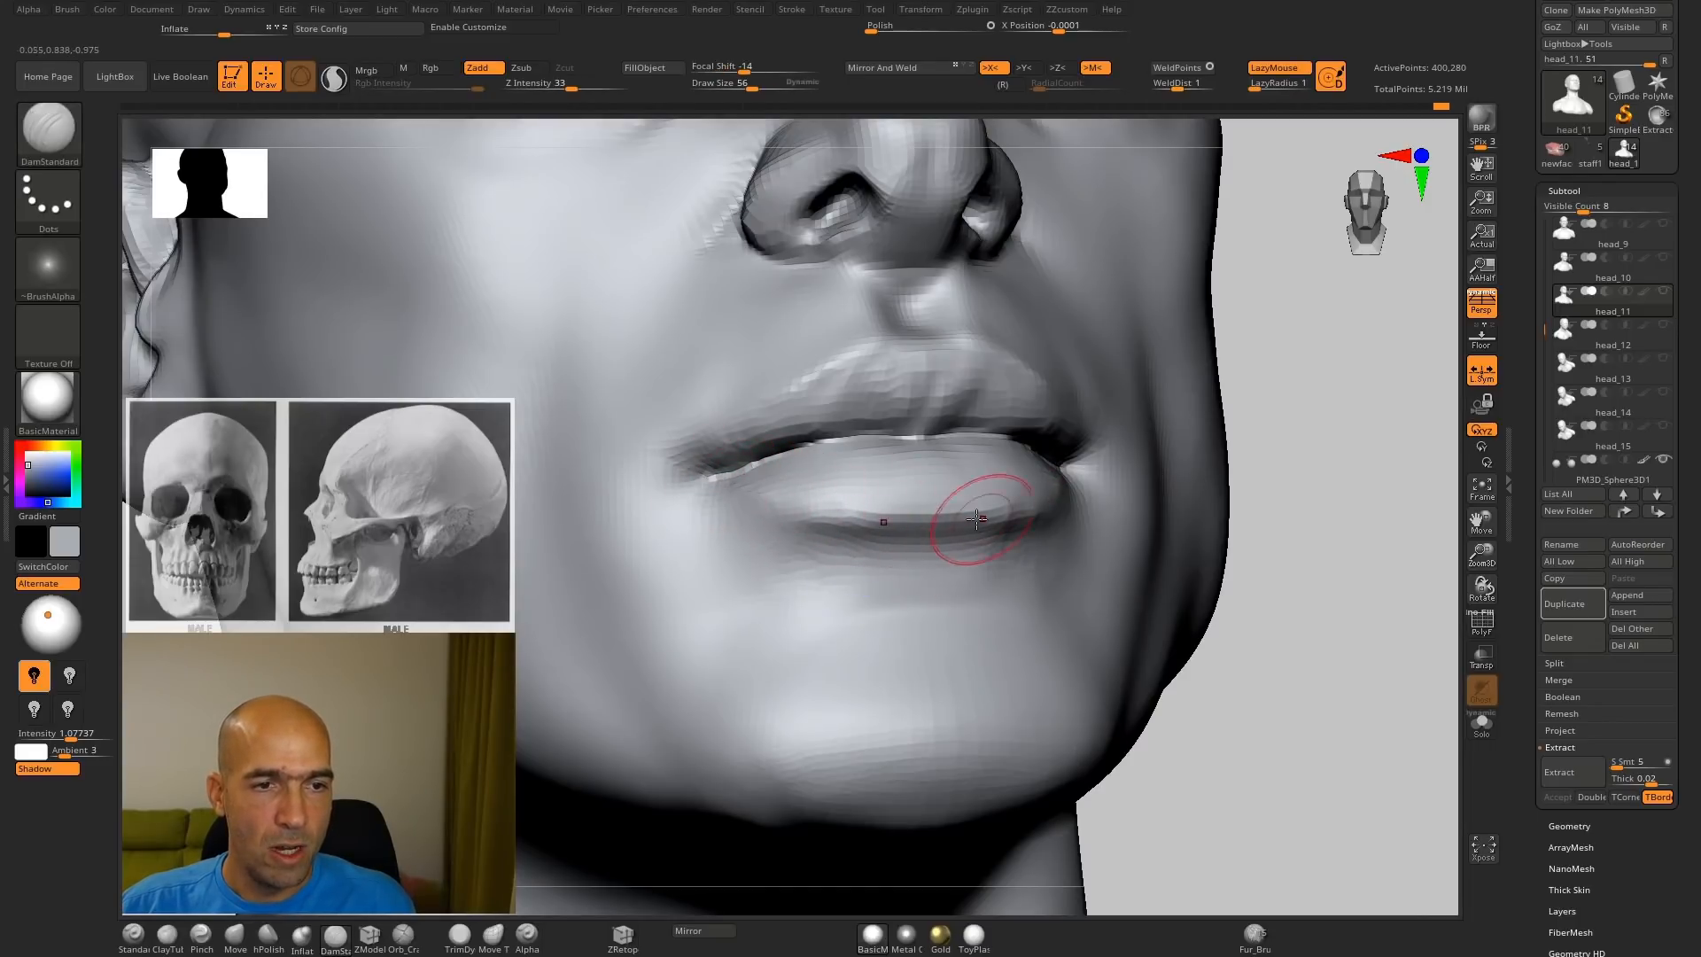
mouse_move(1337, 554)
alt+mouse_down()
mouse_move(1235, 577)
mouse_move(1109, 570)
alt+mouse_up()
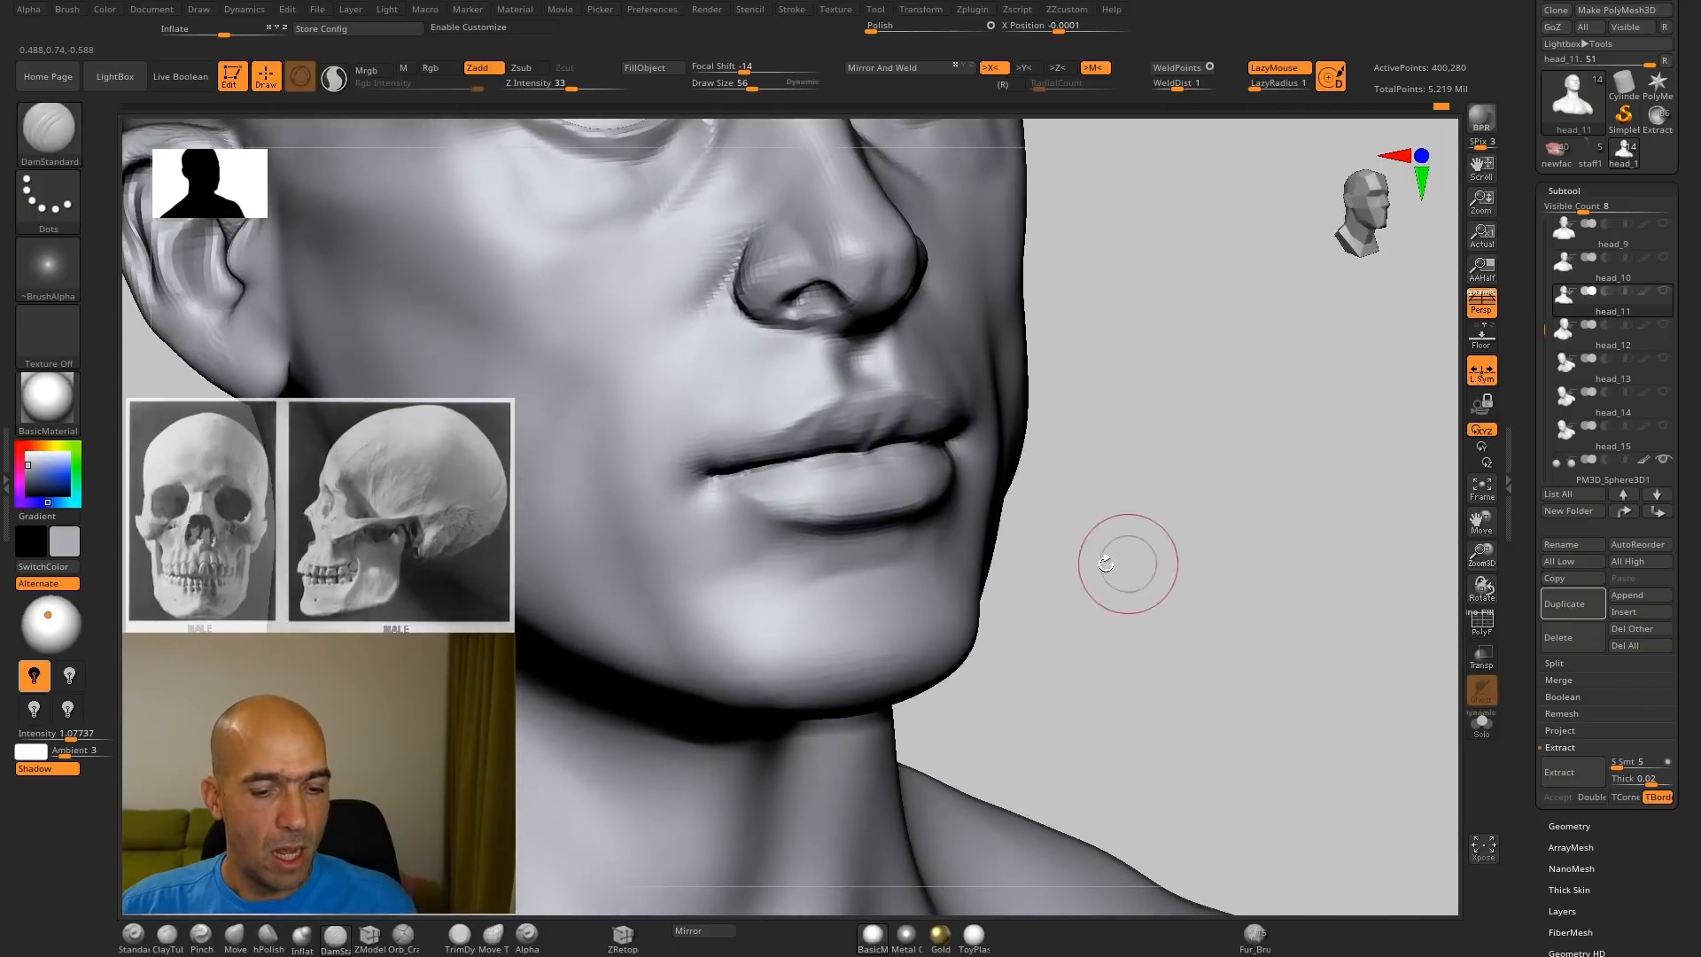
Step: Reshape the lower lip's contour with the Move brush, checking it from the front and three-quarter views
key(b)
key(m)
key(v)
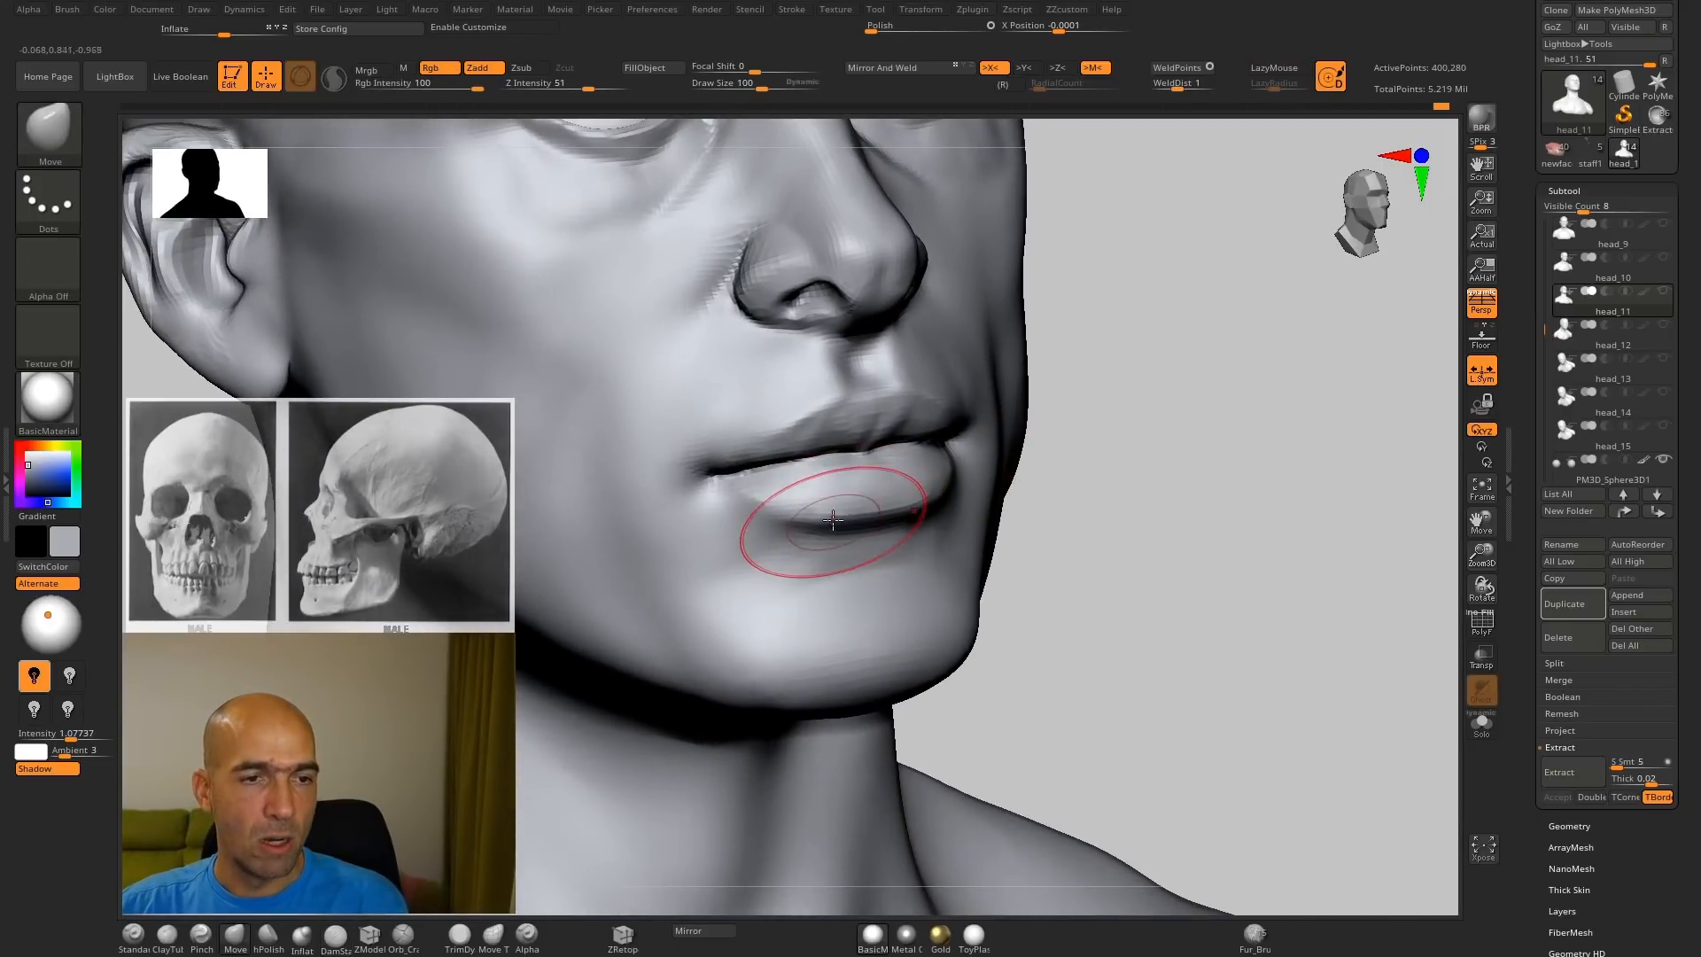
key(])
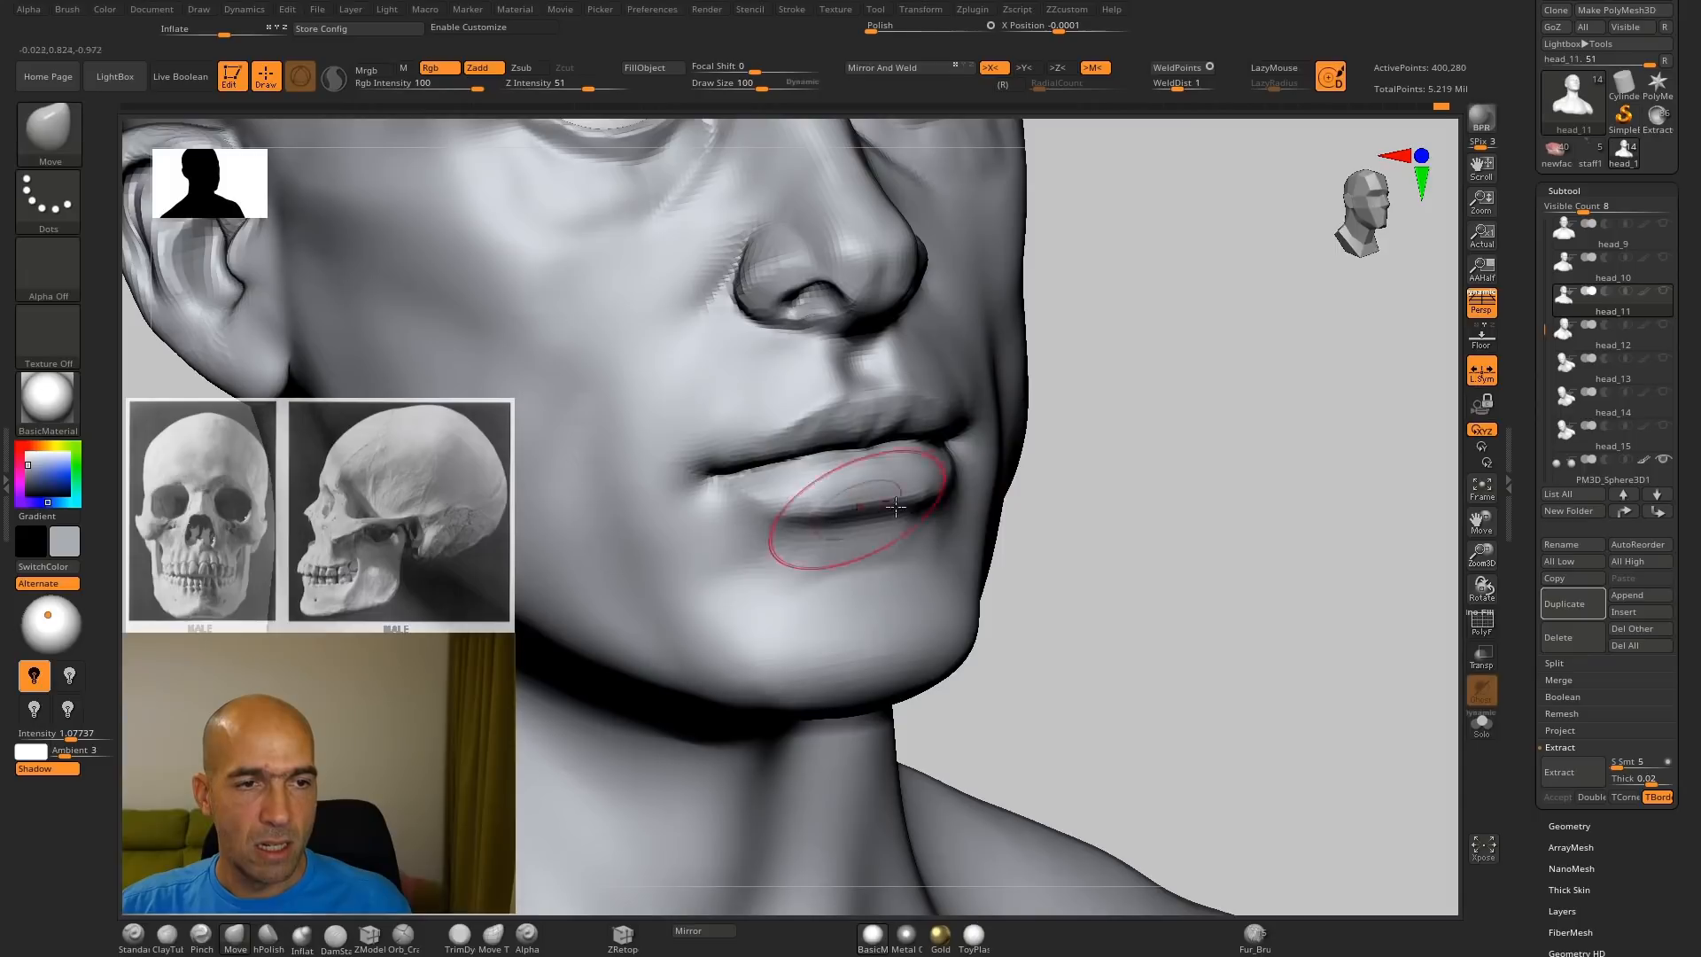
right_drag(817, 521, 957, 463)
right_drag(844, 500, 842, 470)
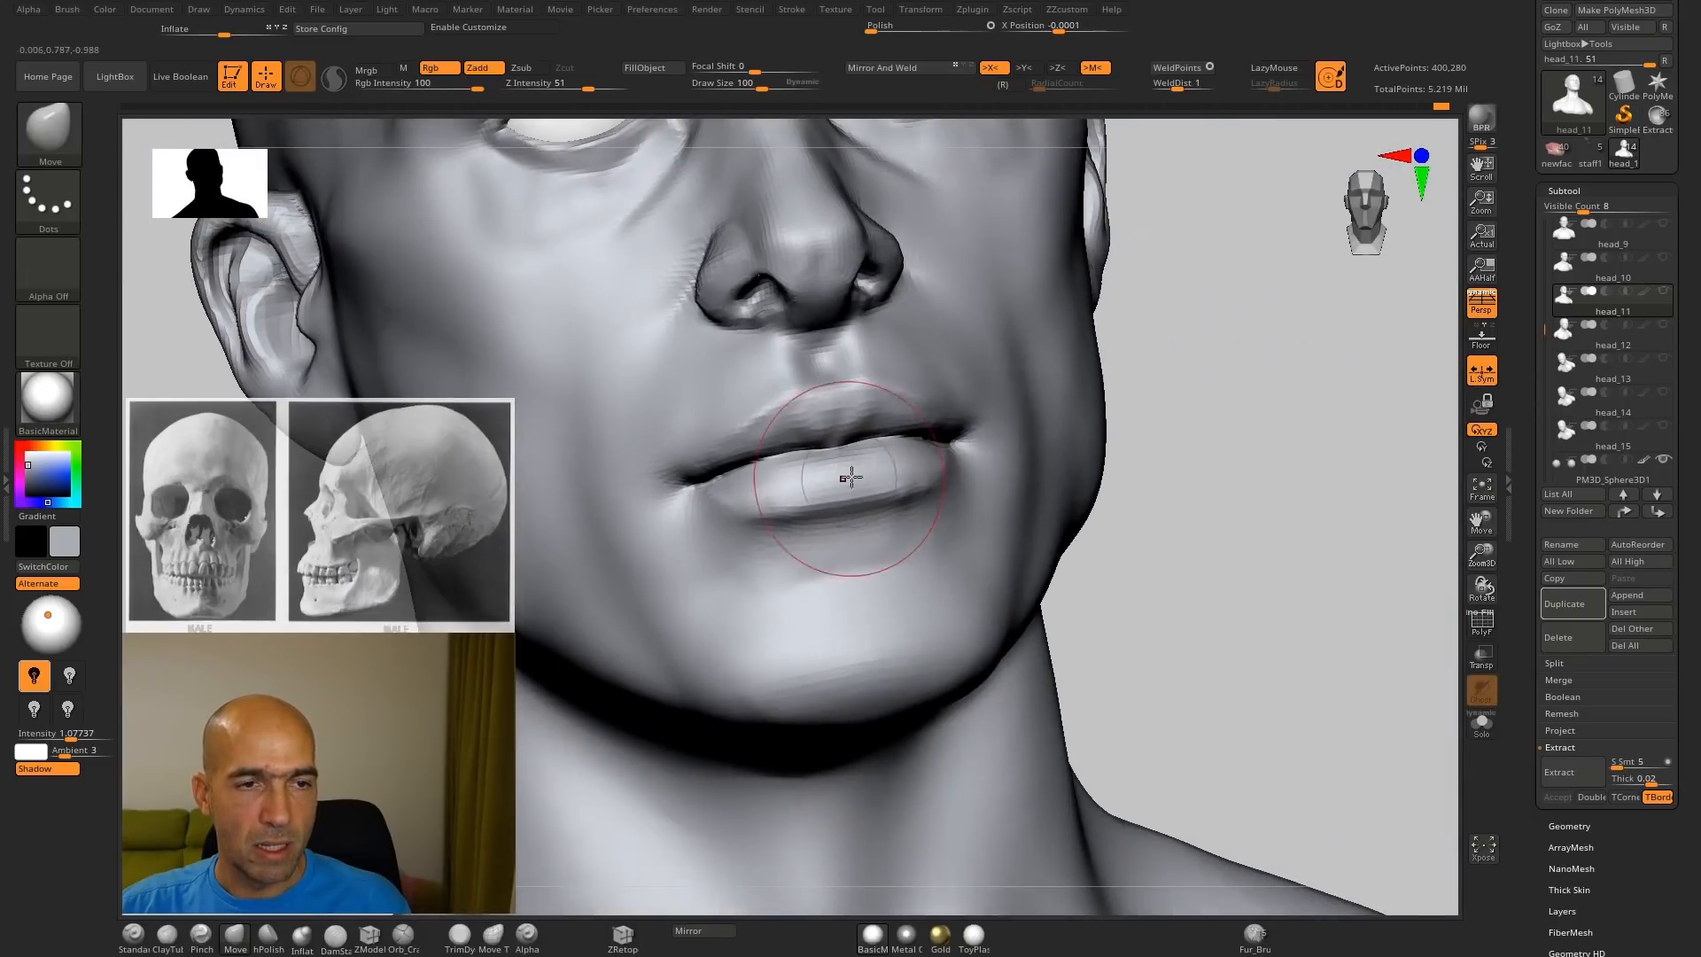
mouse_move(1174, 505)
ctrl+right_down()
mouse_move(1183, 542)
mouse_move(922, 654)
ctrl+right_up()
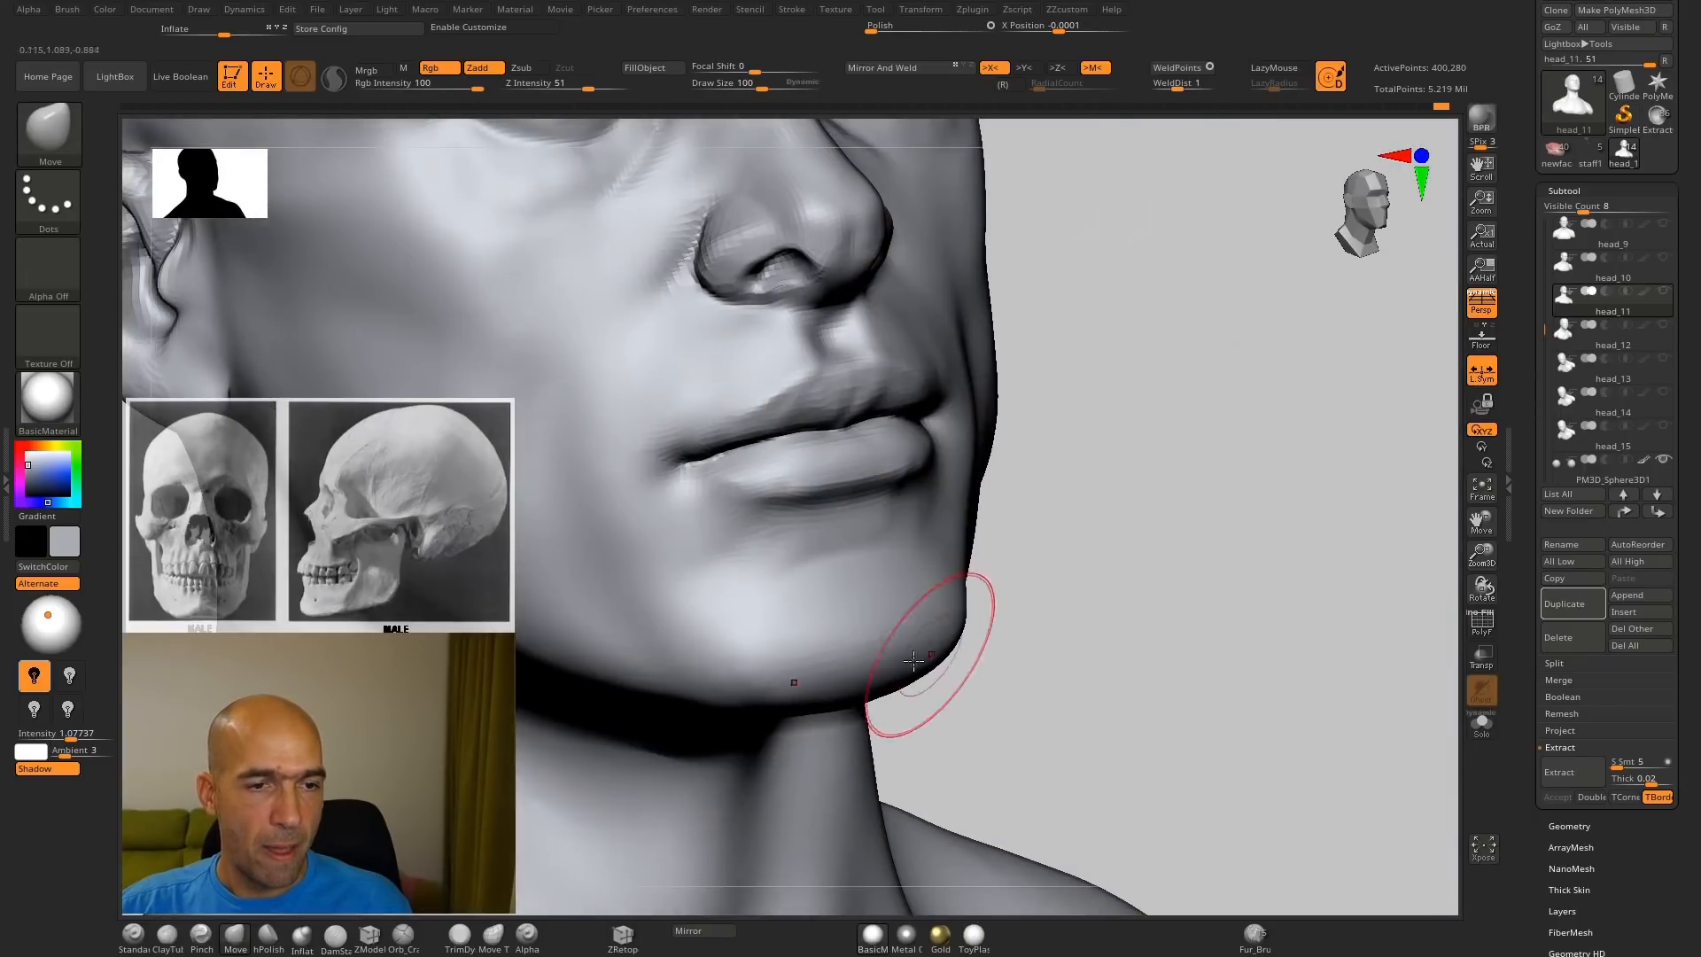
Step: Flatten the planes along the chin and its lower edge with the hPolish brush
key(b)
key(h)
key(p)
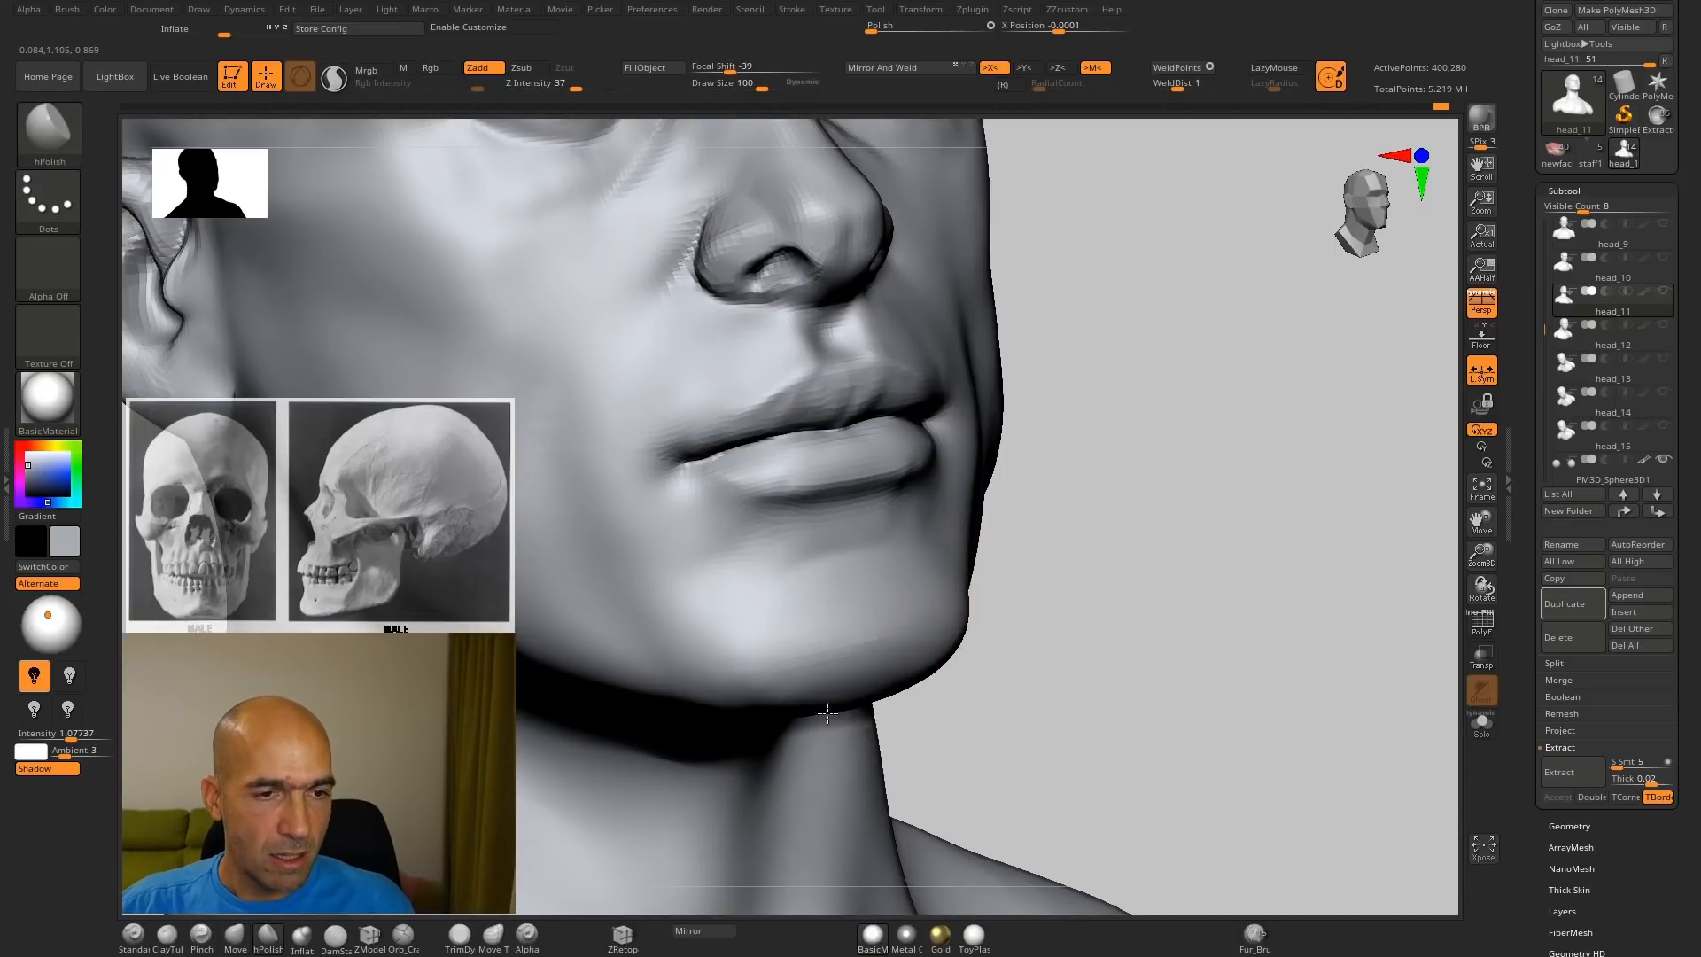
right_drag(828, 713, 913, 708)
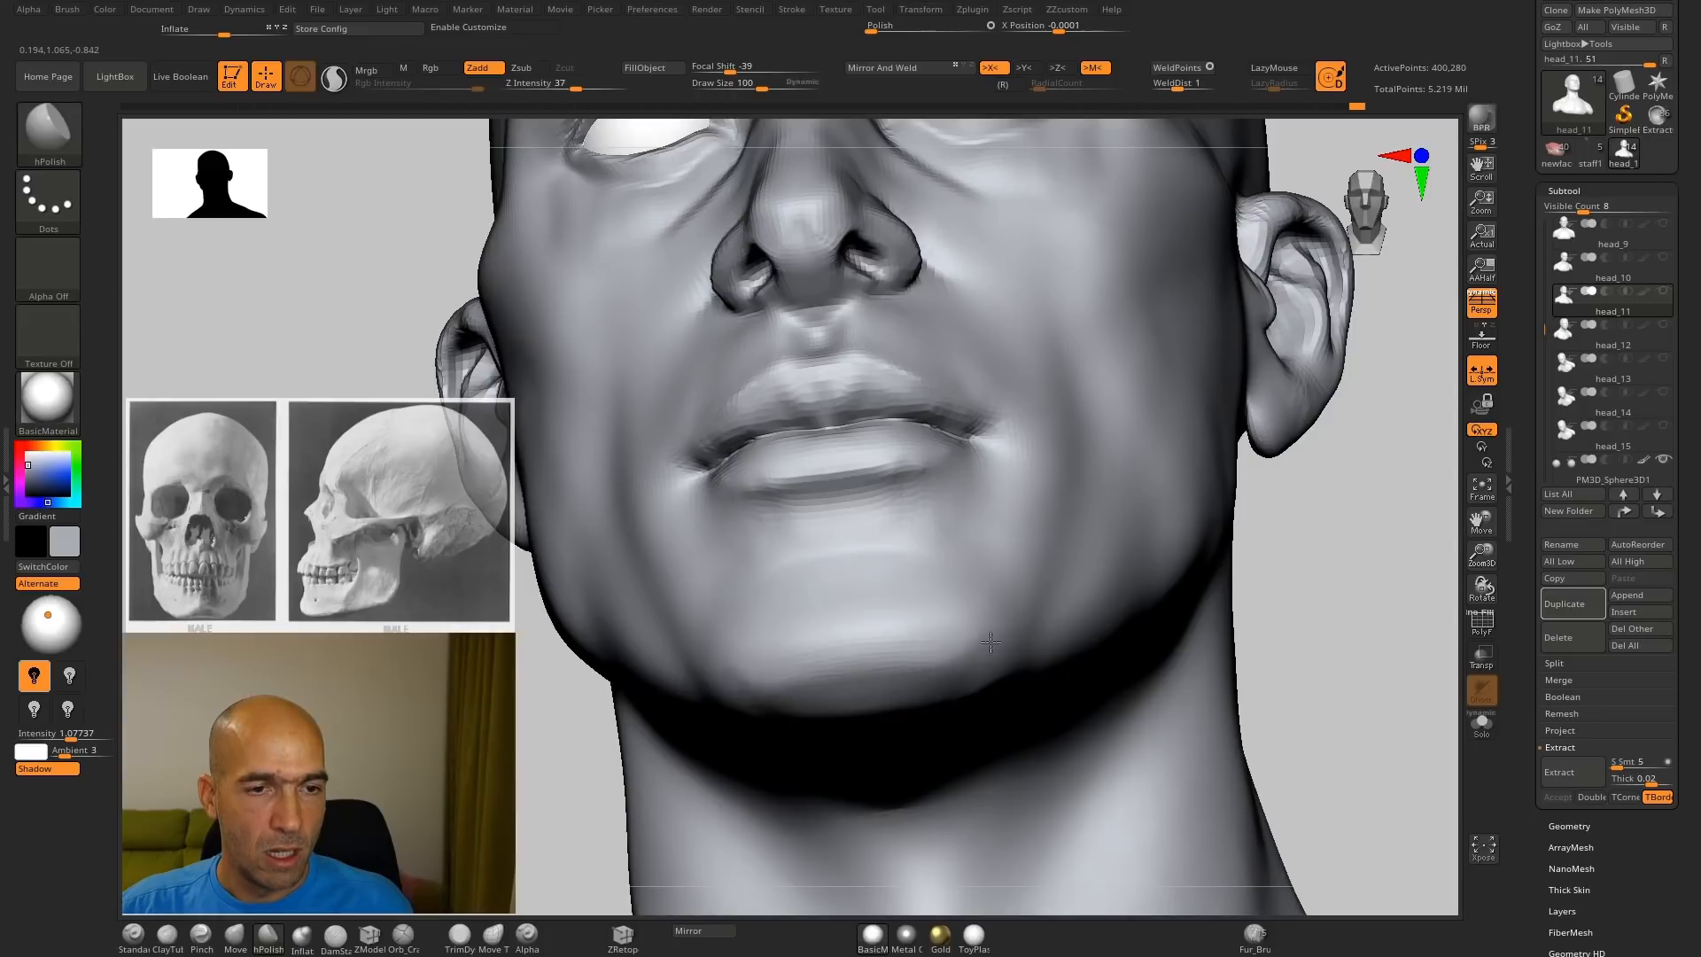
right_drag(1188, 608, 938, 596)
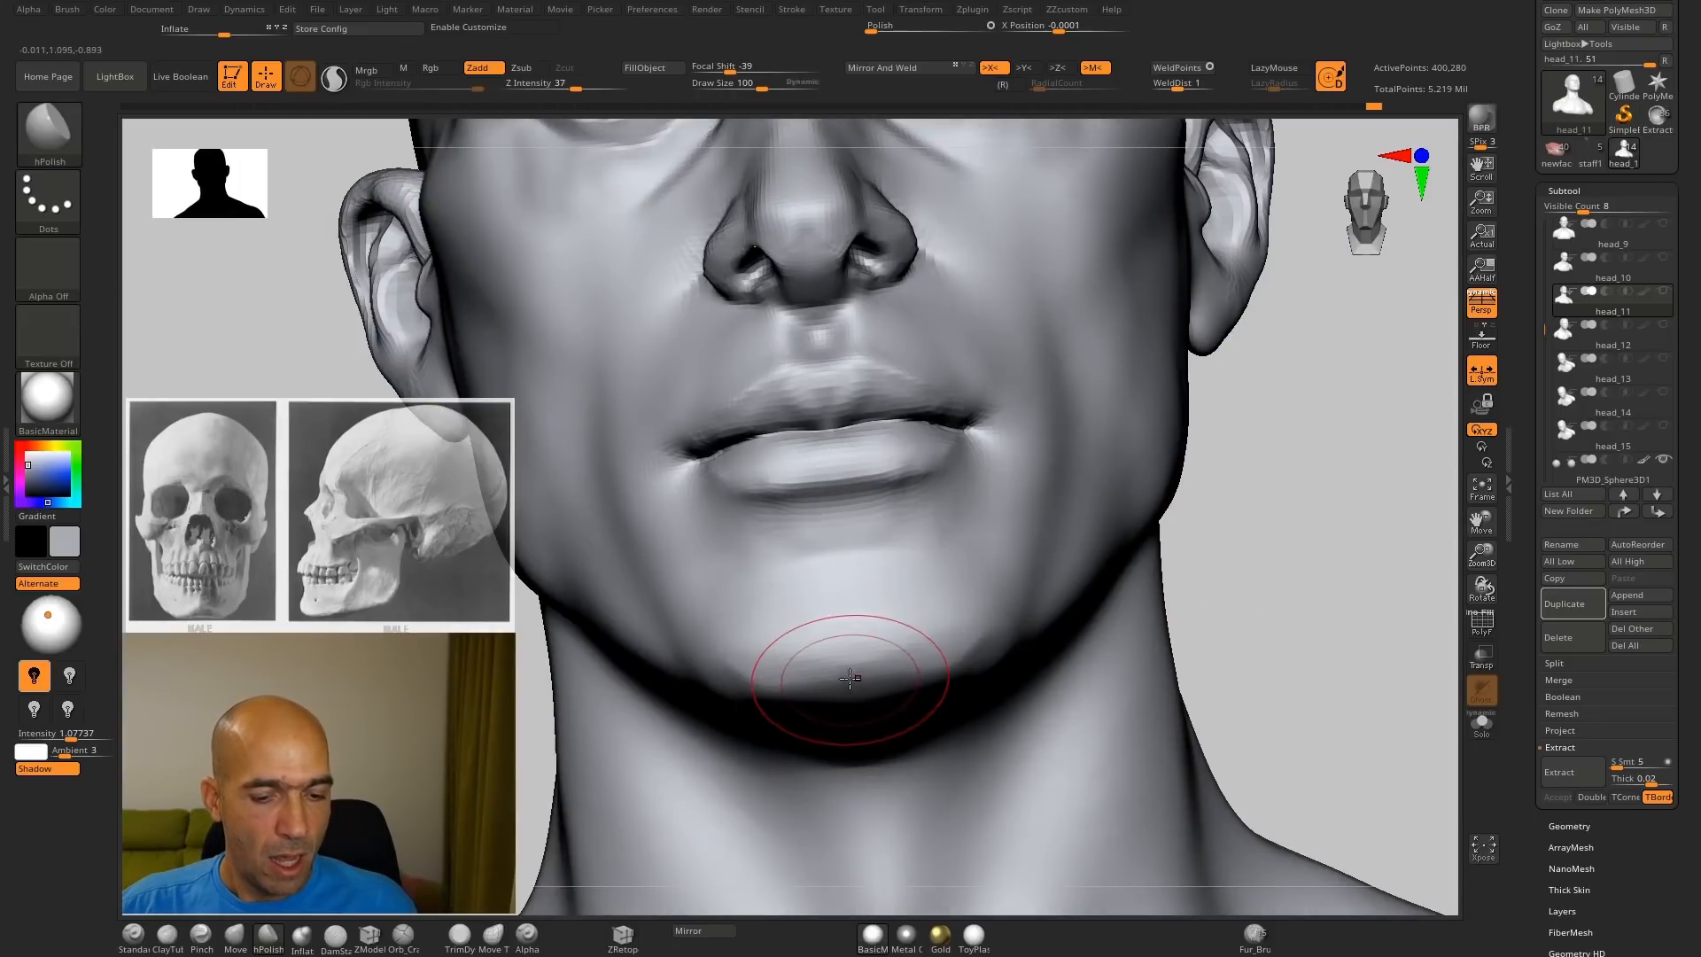
Step: Carve a small dimple in the centre of the chin with the DamStandard brush
key(b)
key(d)
key(s)
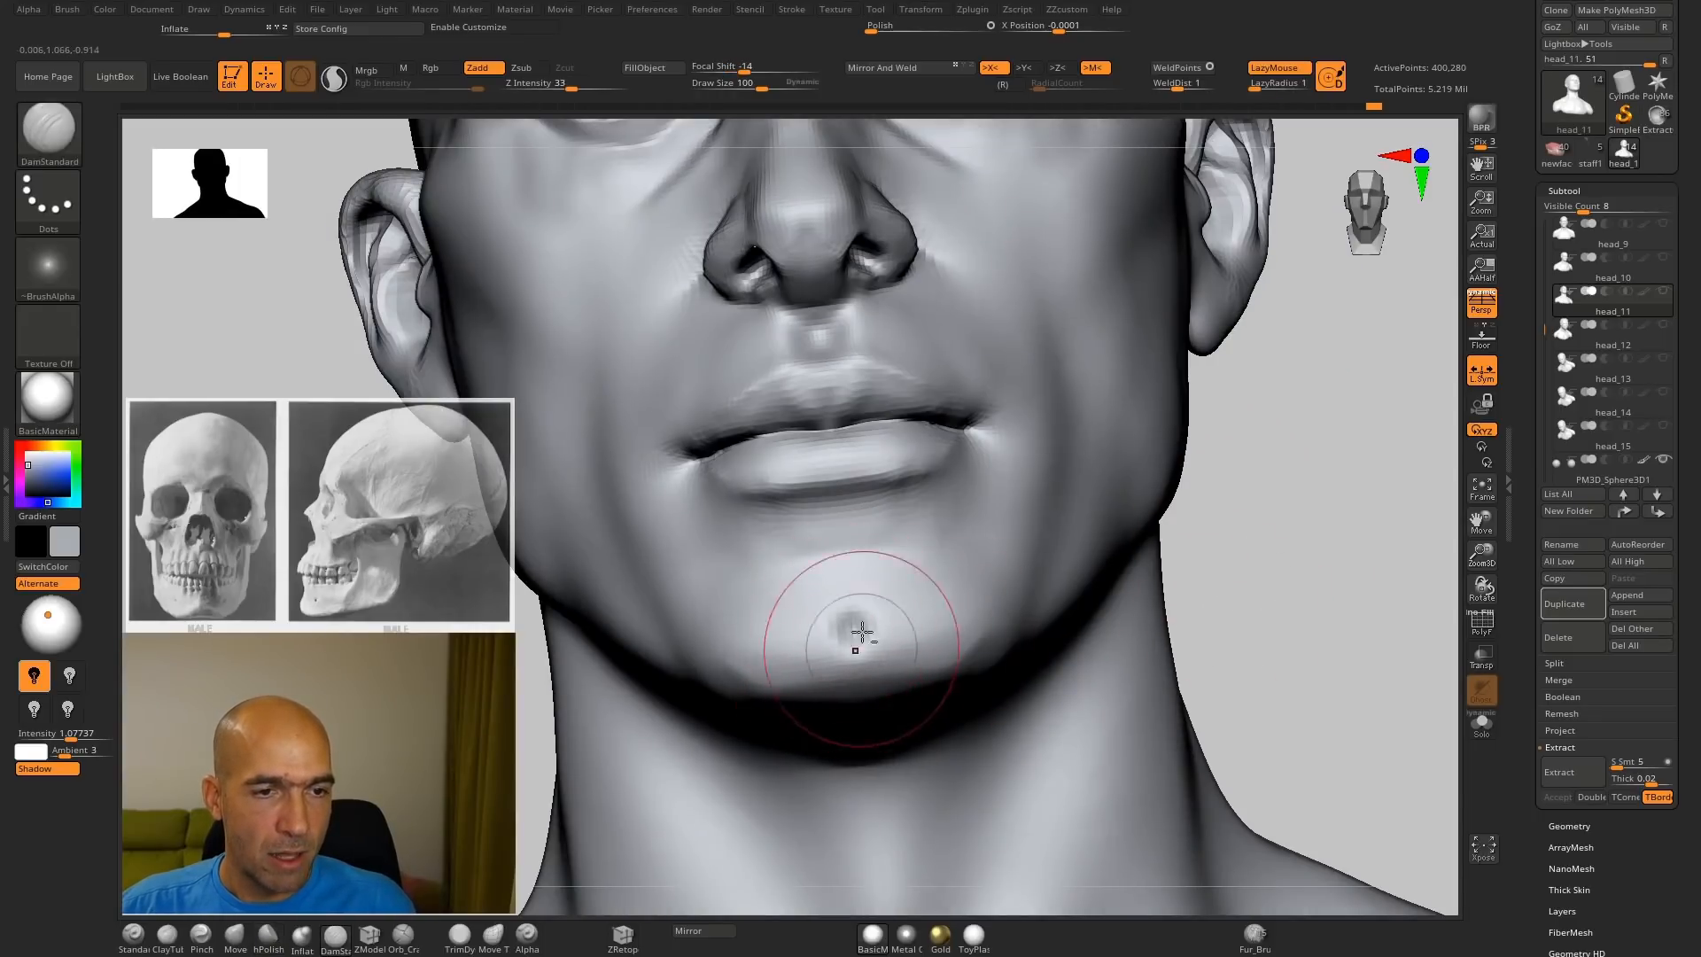
Step: Build up the chin on both sides of the dimple with the ClayTubes brush and smooth the added volume
key(b)
key(c)
key(t)
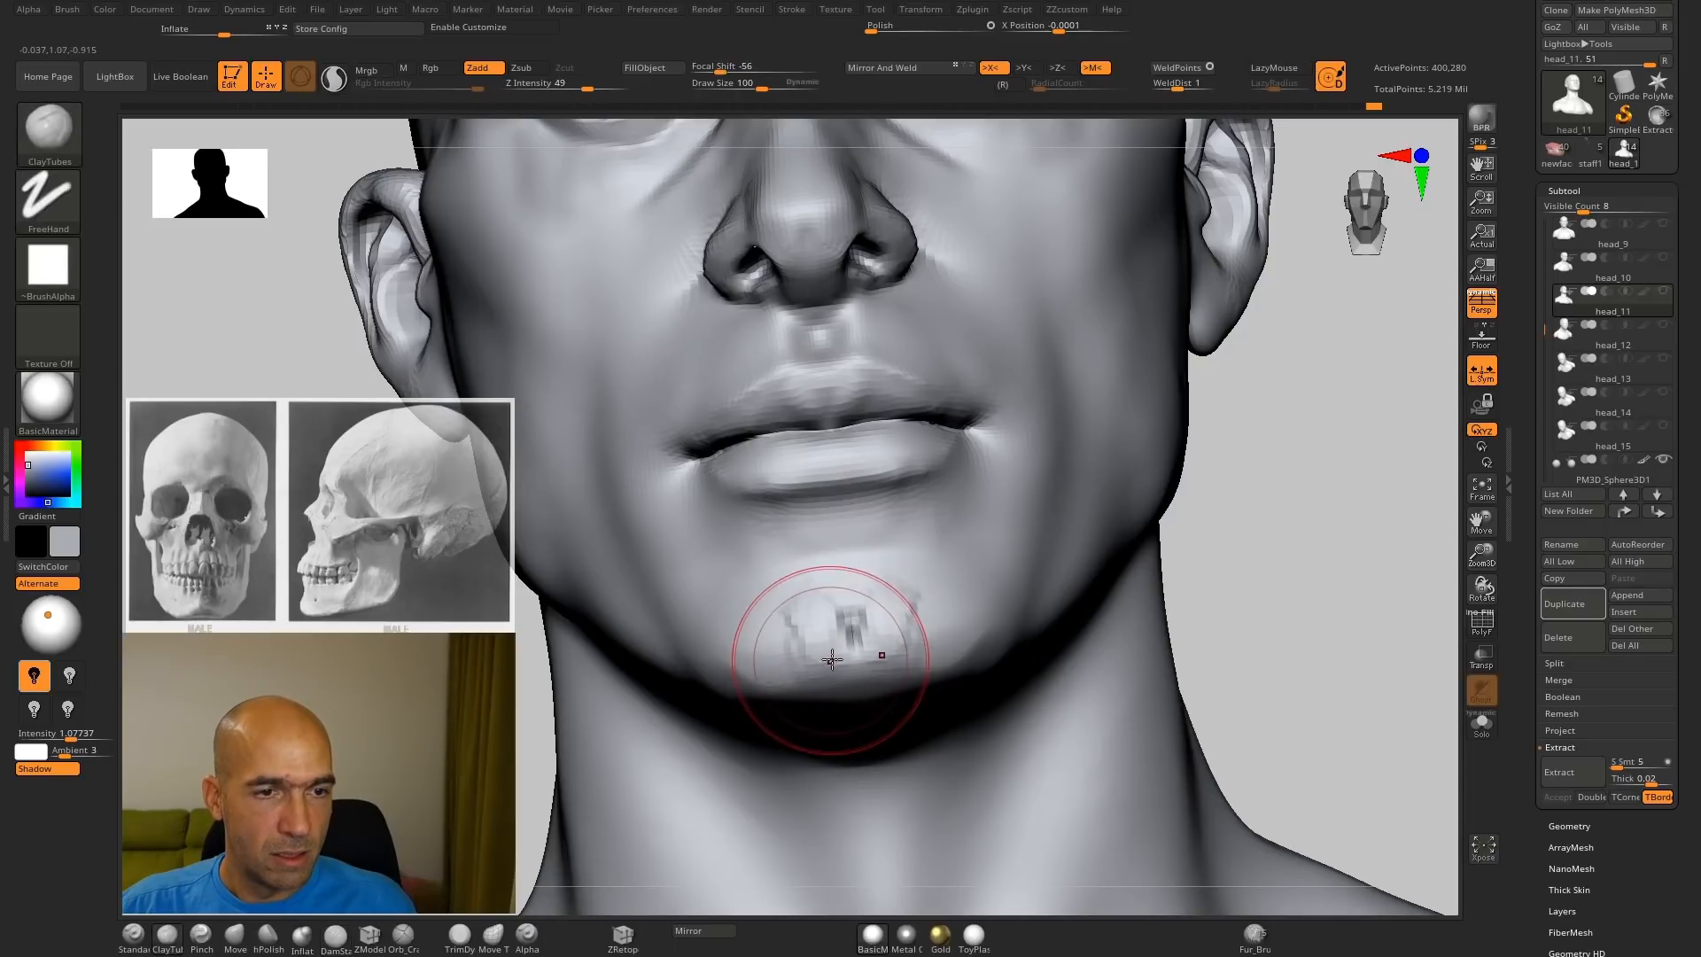
key(b)
key(d)
key(s)
shift+drag(823, 608, 907, 630)
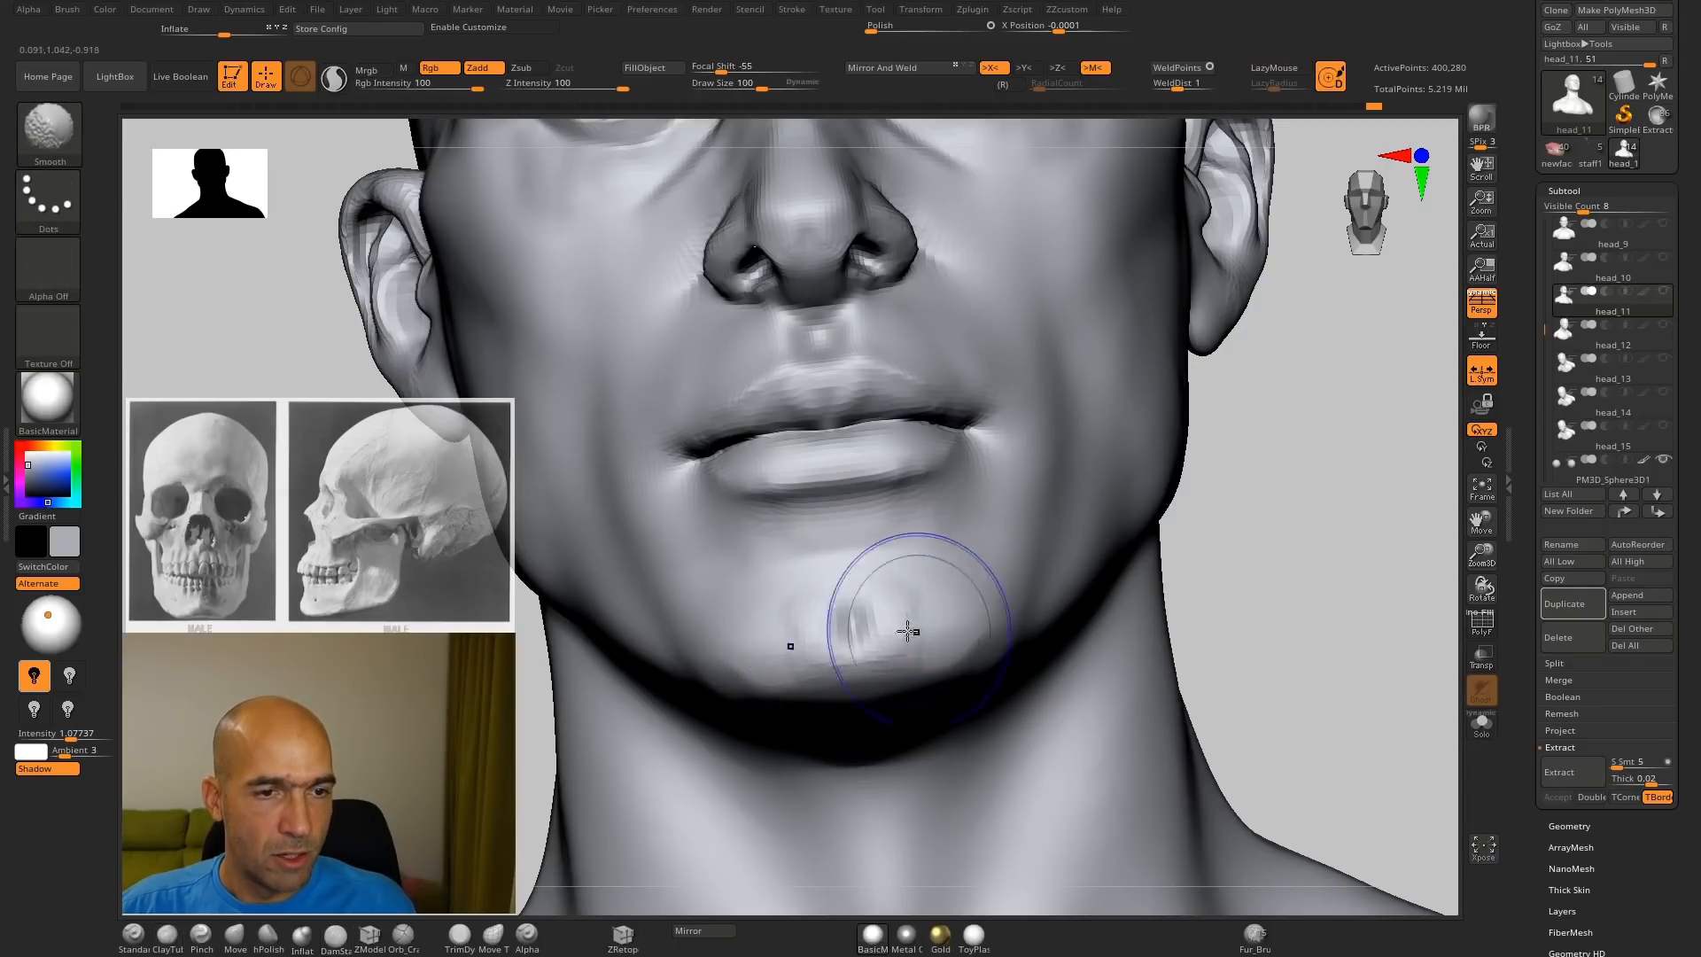
ctrl+right_drag(1235, 615, 1208, 604)
mouse_move(1117, 620)
mouse_down()
mouse_move(1246, 596)
mouse_move(1055, 586)
mouse_move(1219, 561)
mouse_move(1143, 573)
mouse_move(1184, 569)
mouse_up()
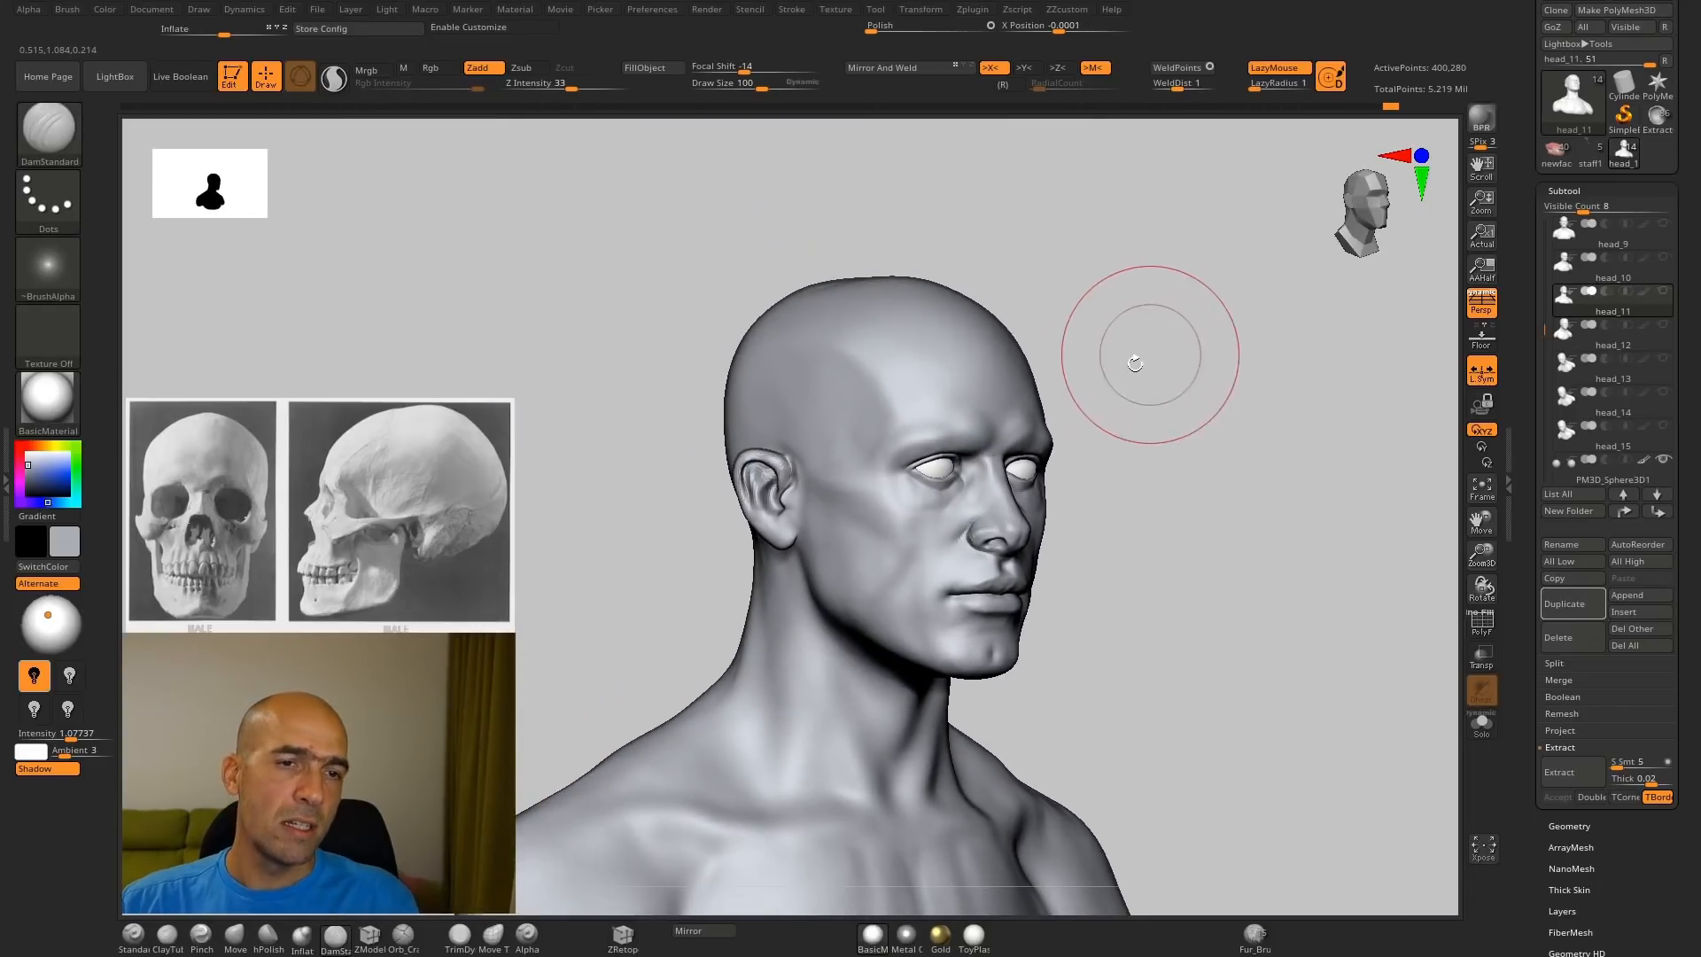
Step: Round the forehead and crown of the skull in profile with the Move brush
key(b)
key(m)
key(v)
mouse_move(1181, 379)
mouse_down()
mouse_move(827, 414)
mouse_move(867, 386)
mouse_move(825, 462)
mouse_up()
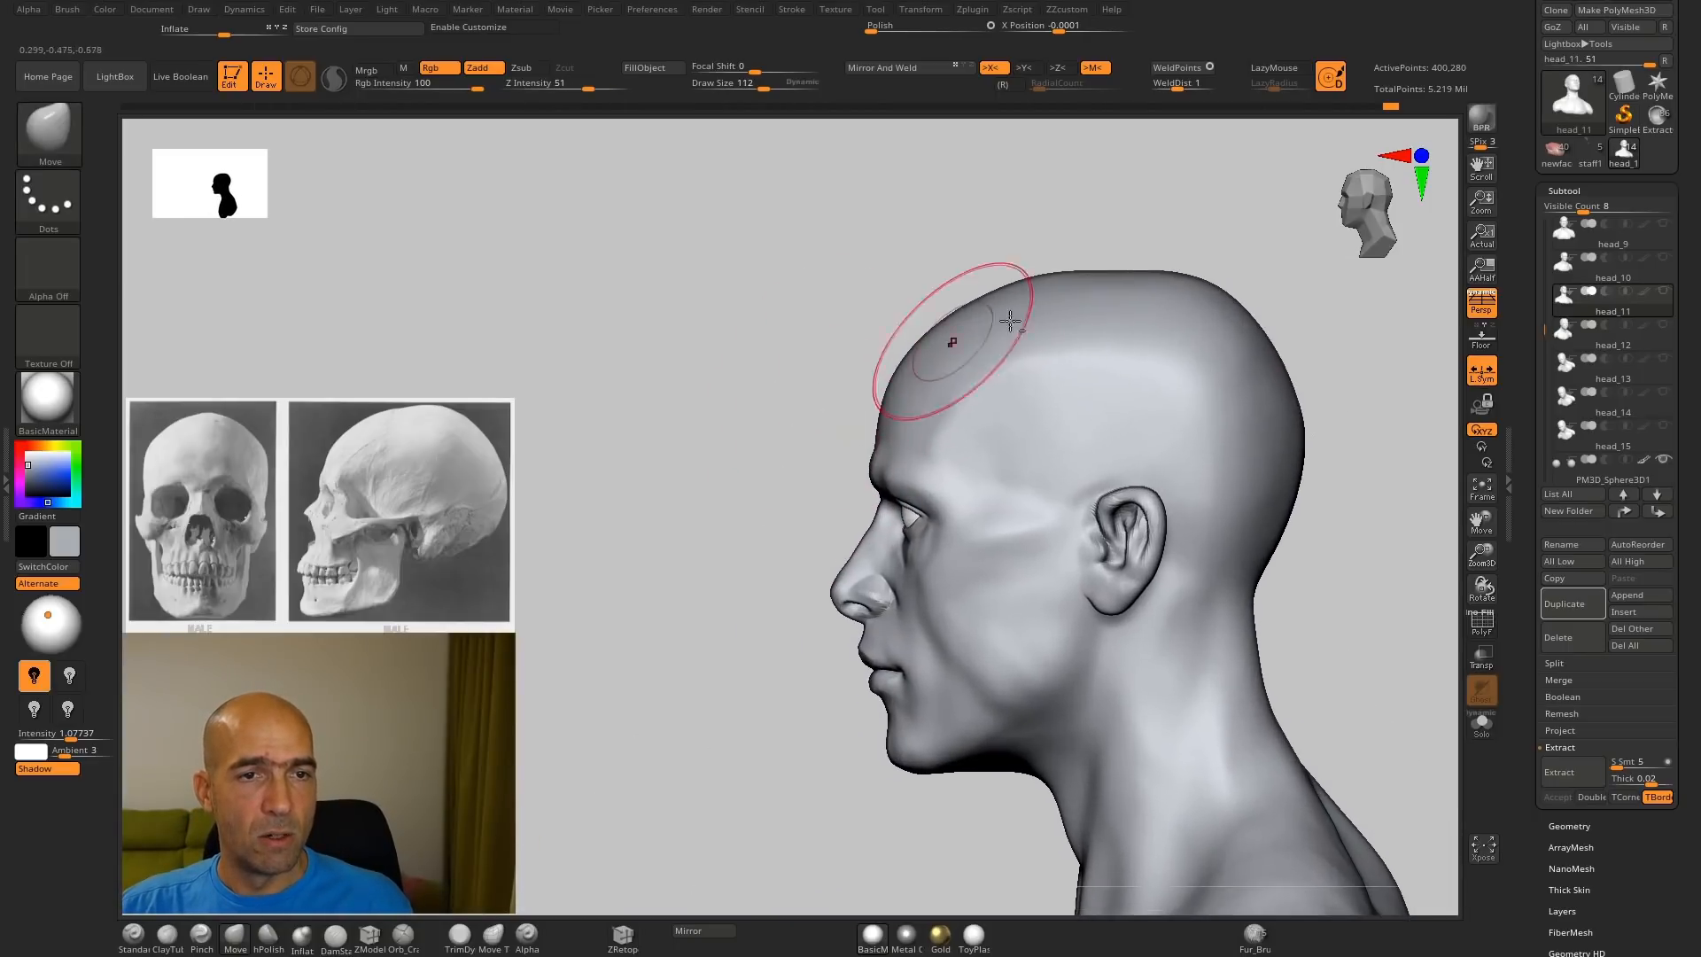
drag(1111, 272, 1202, 290)
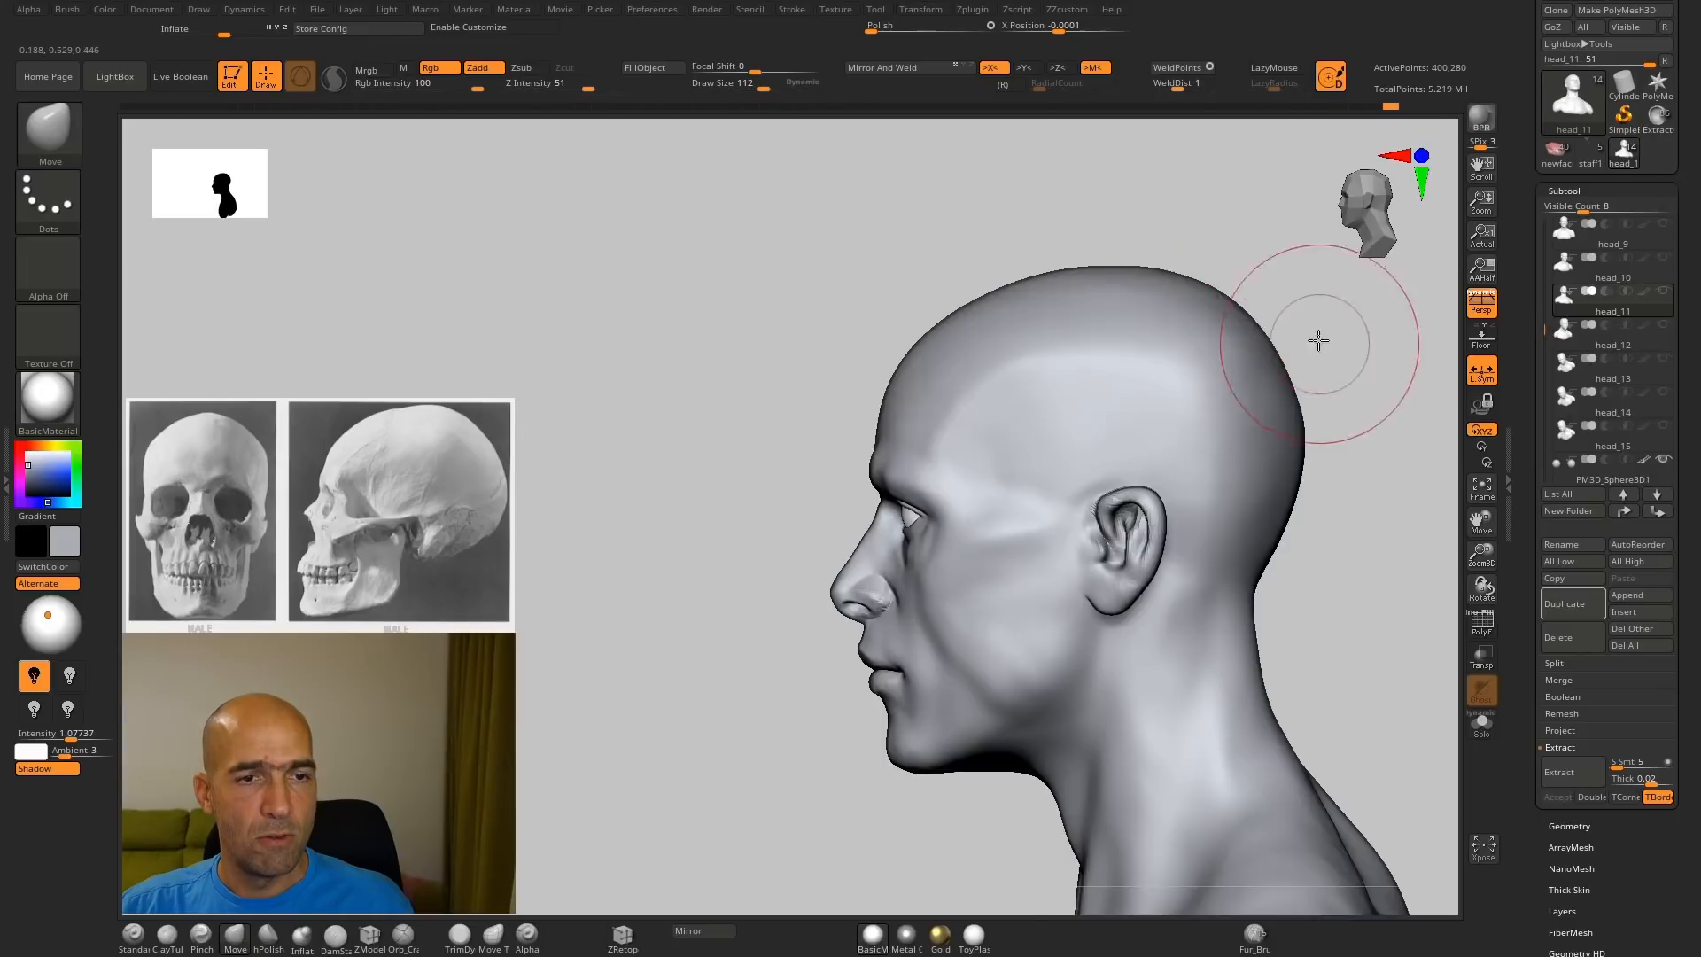
drag(1318, 338, 1205, 479)
Step: Adjust the cheek and jaw contours with the Move brush, comparing front and three-quarter views, and undo the last stroke
alt+drag(657, 771, 710, 656)
drag(987, 562, 1024, 548)
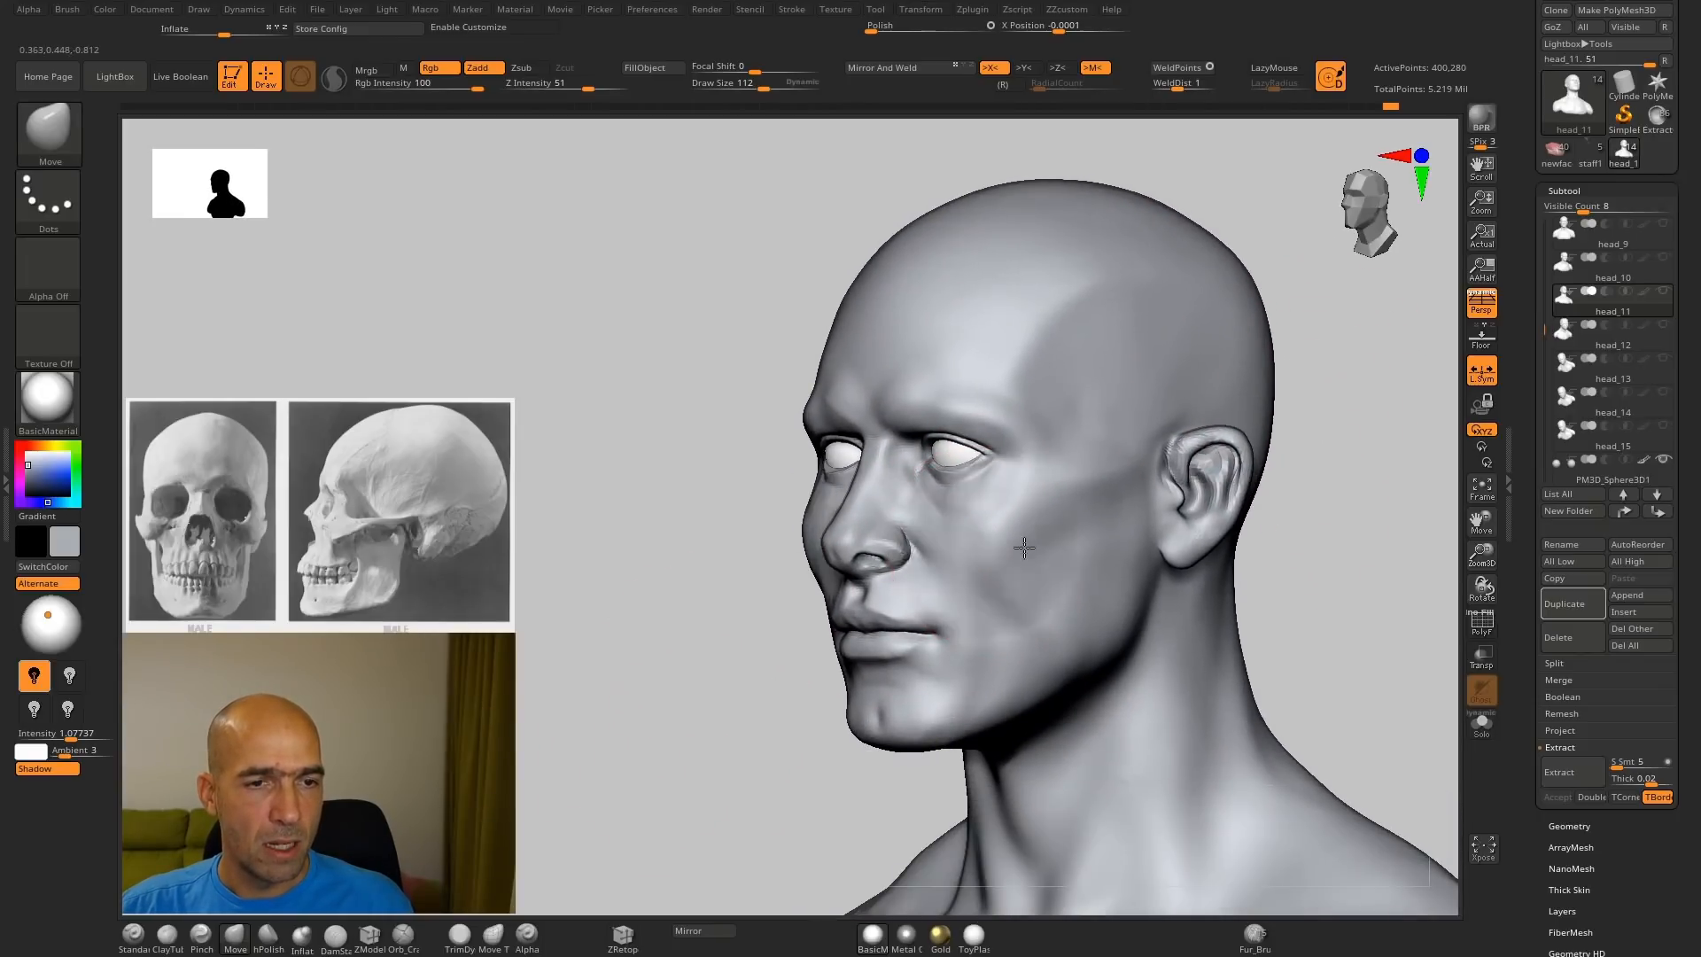
drag(778, 663, 871, 595)
drag(646, 646, 972, 544)
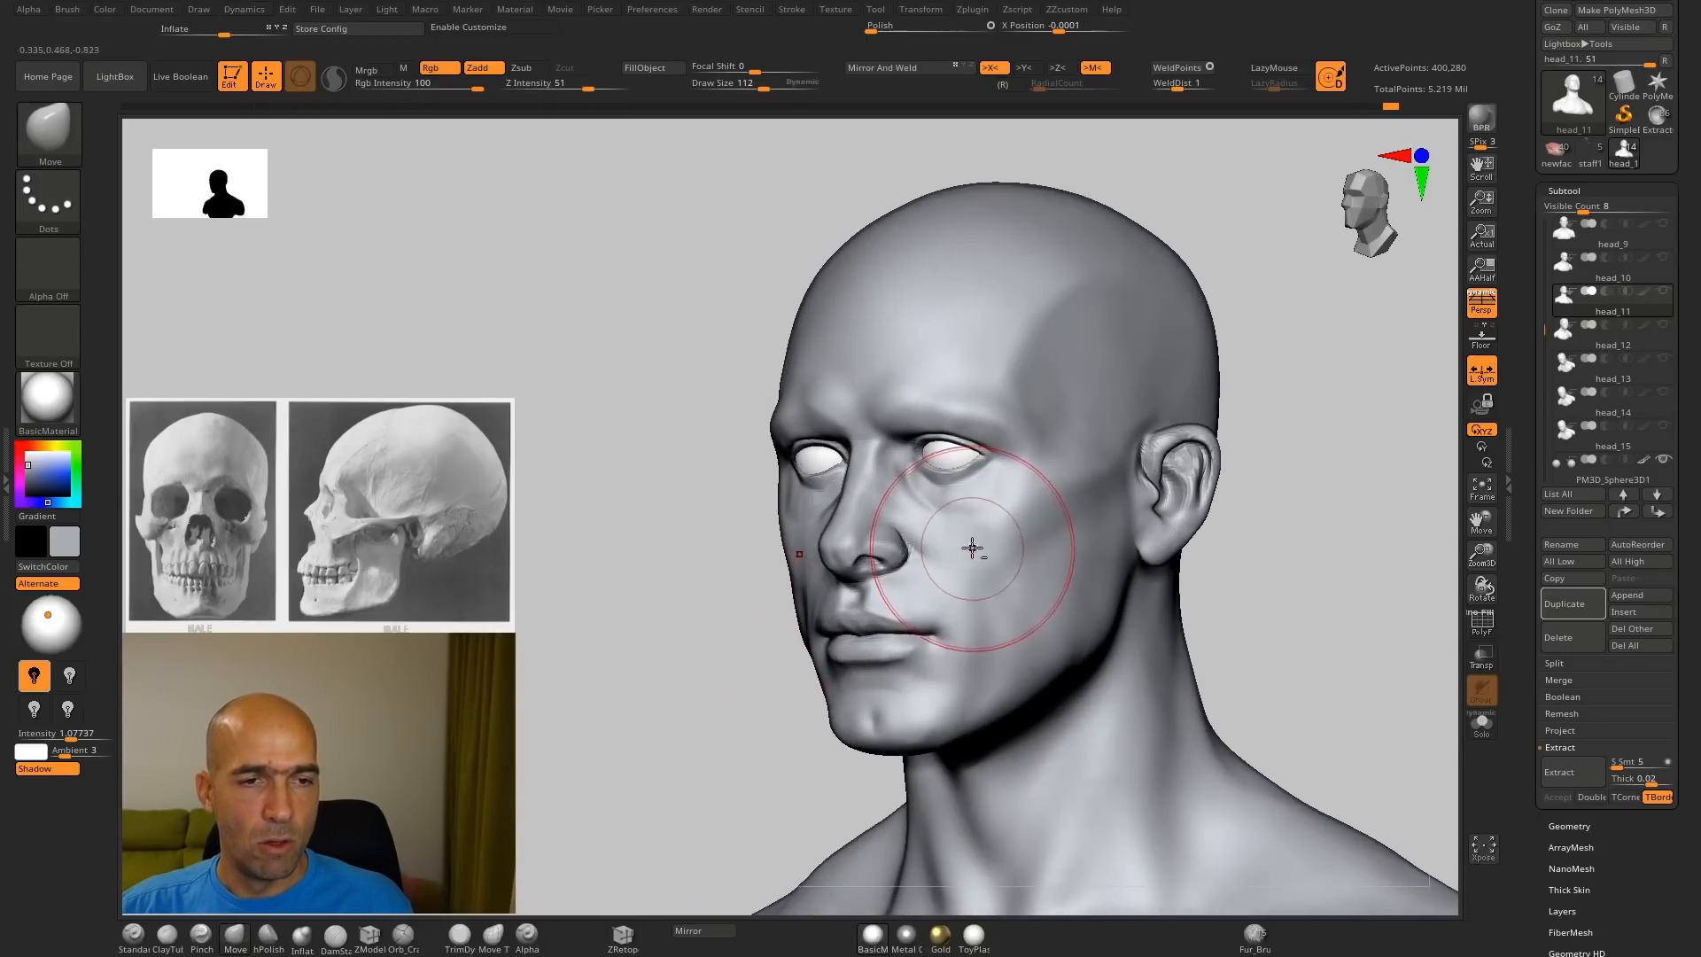
shift+drag(1175, 560, 1234, 561)
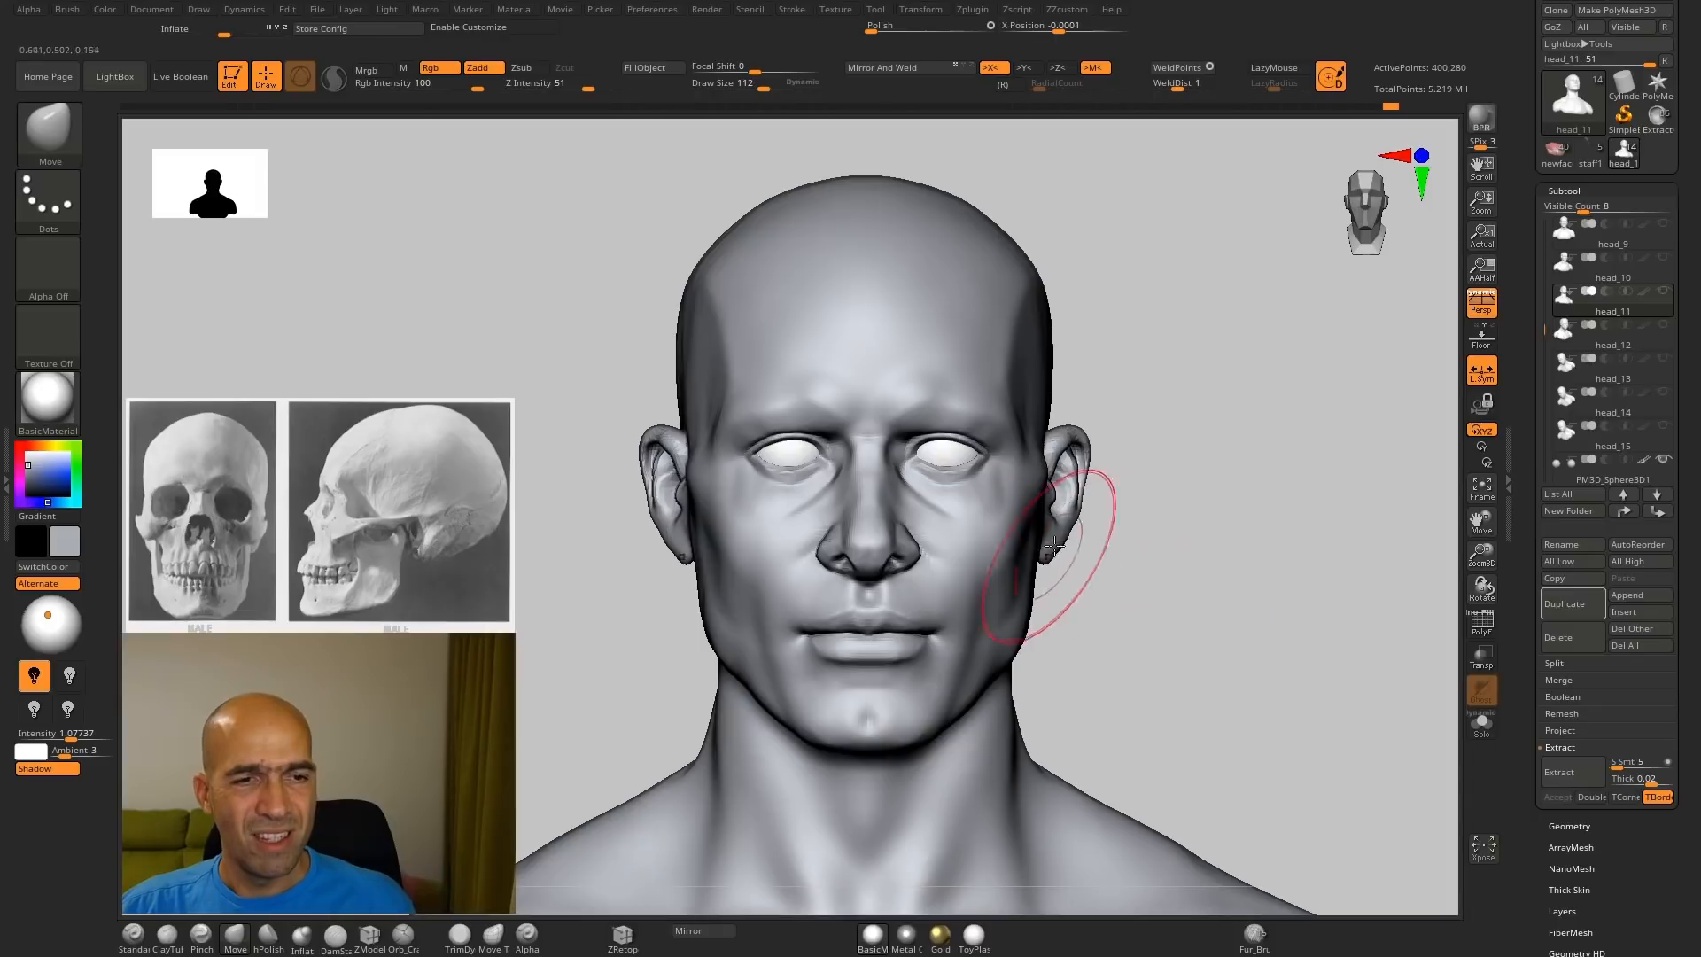
mouse_move(1192, 565)
mouse_down()
mouse_move(1010, 569)
mouse_move(1050, 572)
mouse_up()
key(ctrl+z)
drag(699, 638, 762, 532)
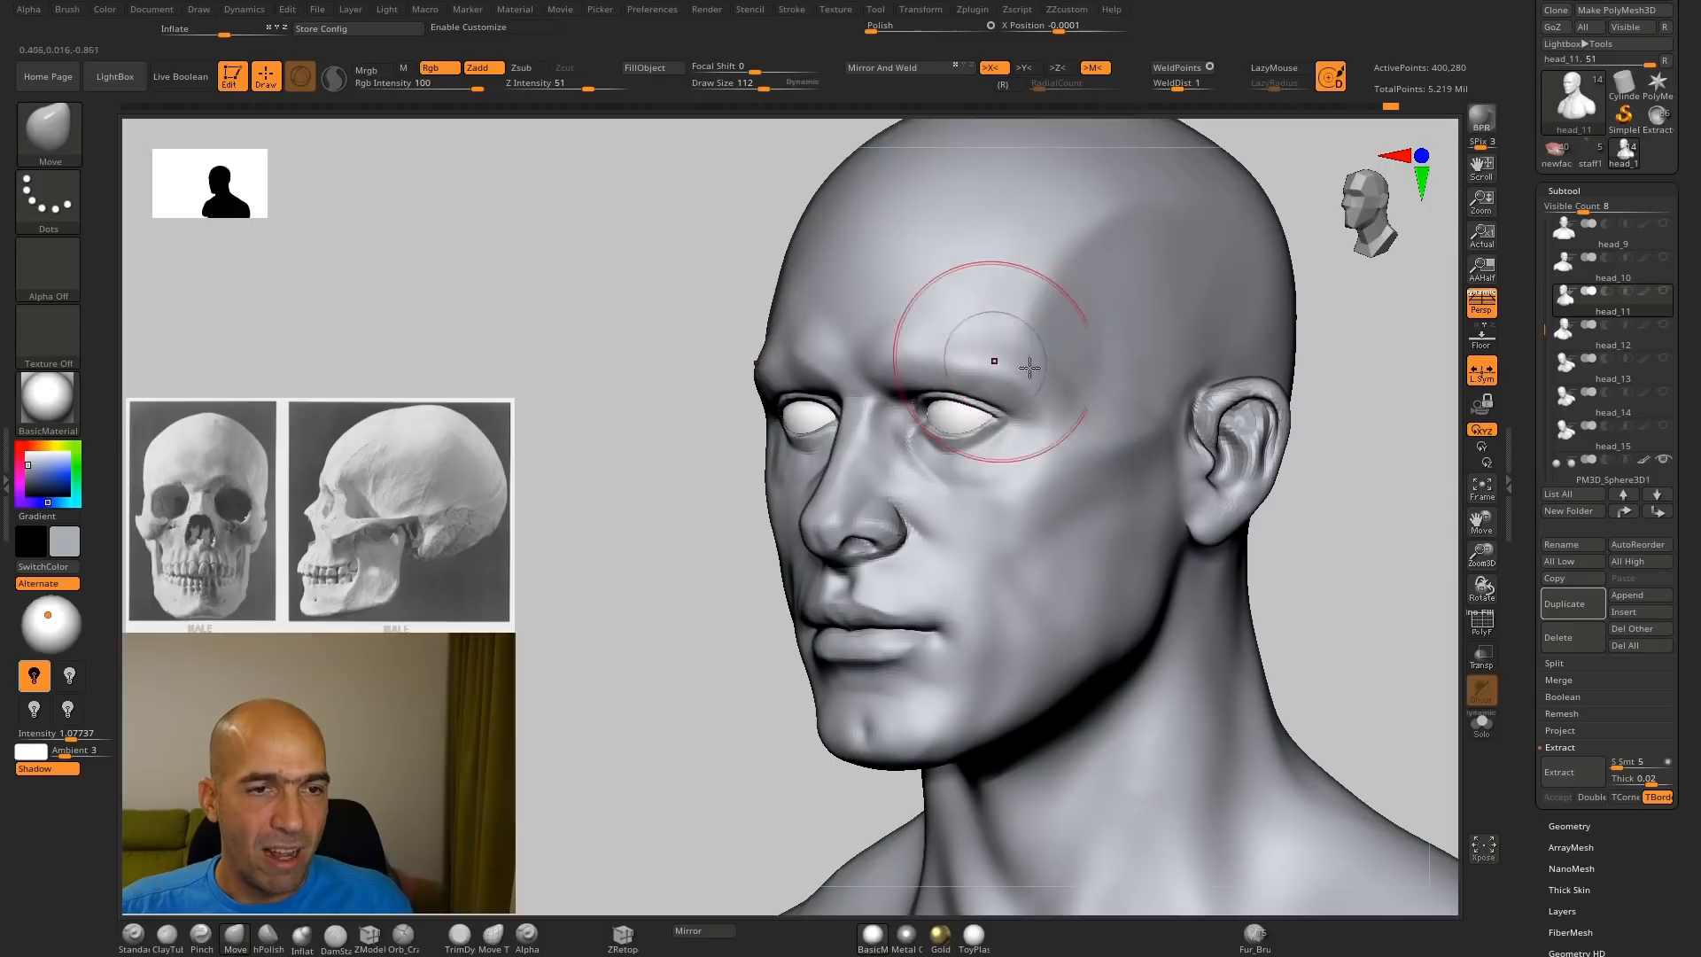
Step: Build up the eyebrows along both brow ridges with a smaller ClayTubes brush
mouse_move(709, 426)
mouse_down()
mouse_move(638, 490)
mouse_move(622, 539)
mouse_move(1370, 482)
mouse_move(1365, 532)
mouse_up()
key(b)
key(c)
key(t)
key(bracketleft)
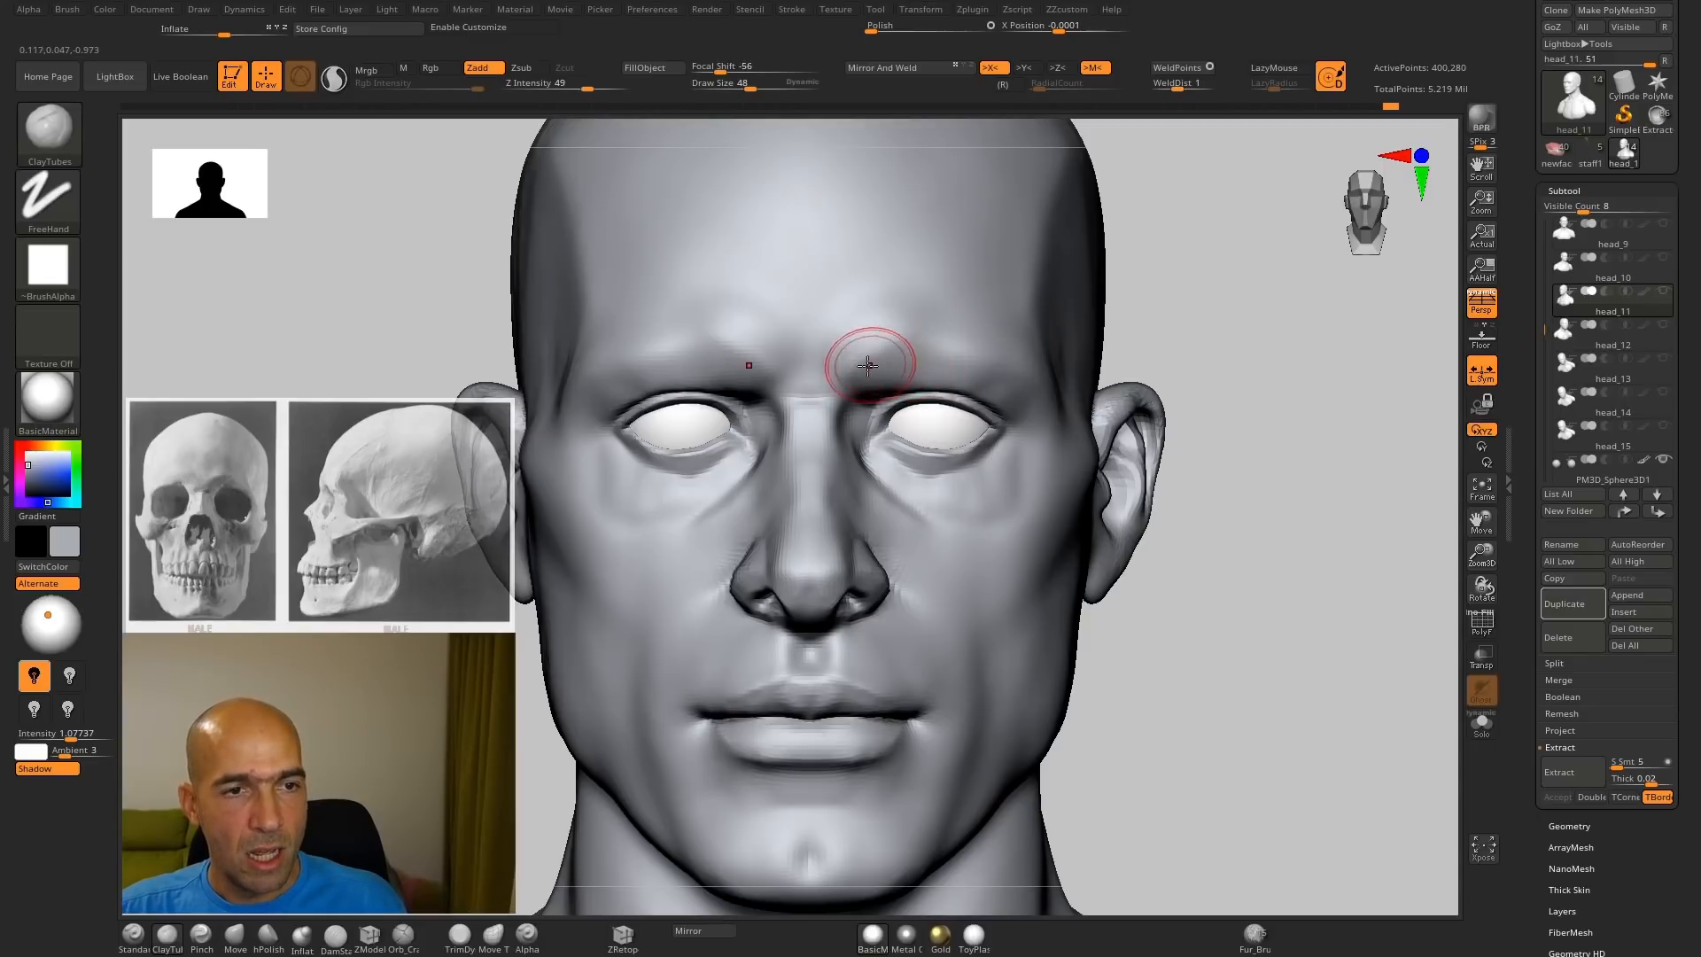
drag(869, 368, 869, 372)
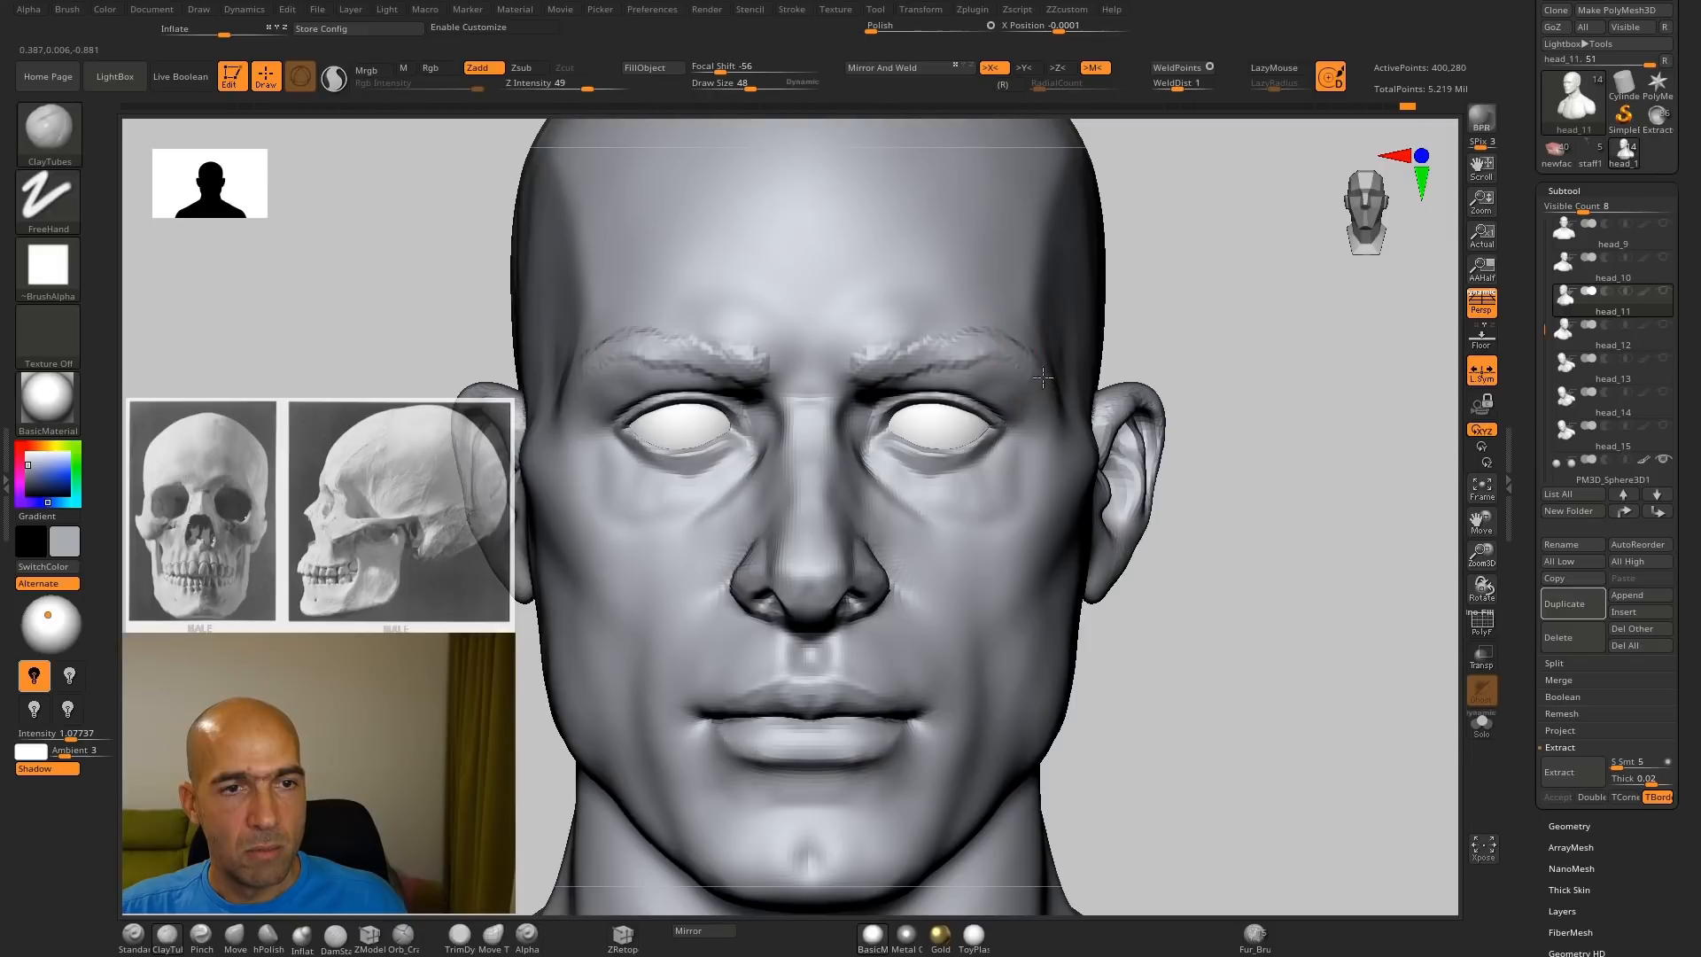
drag(1006, 354, 907, 359)
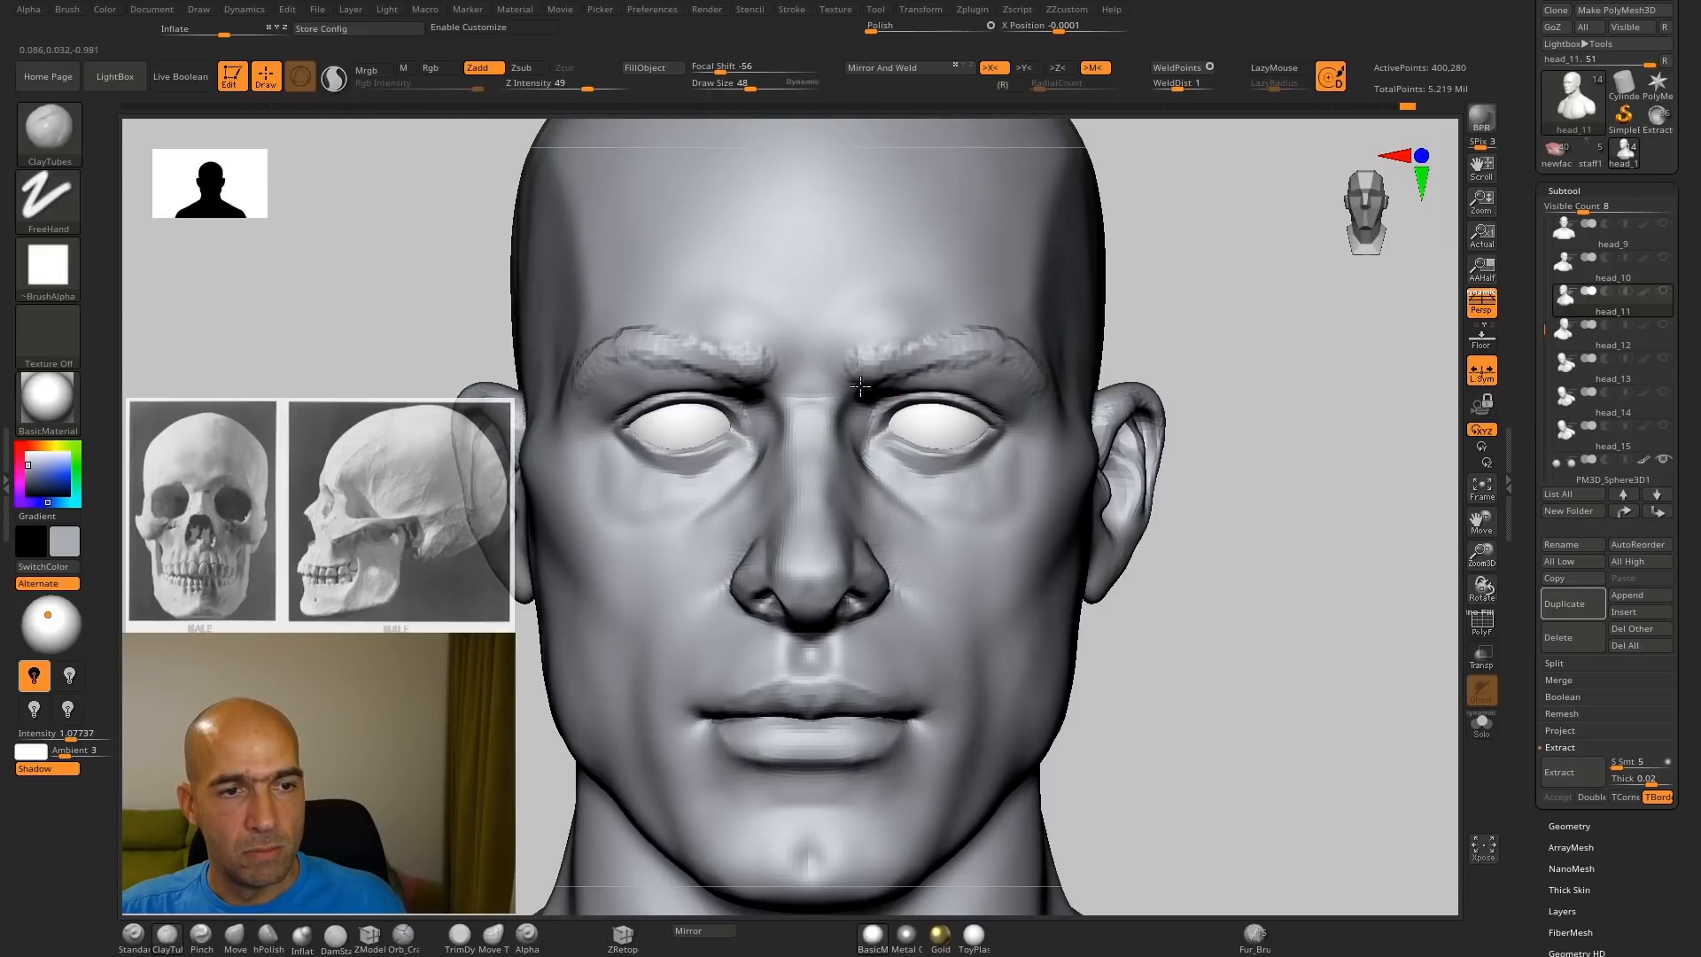
right_drag(889, 367, 1081, 387)
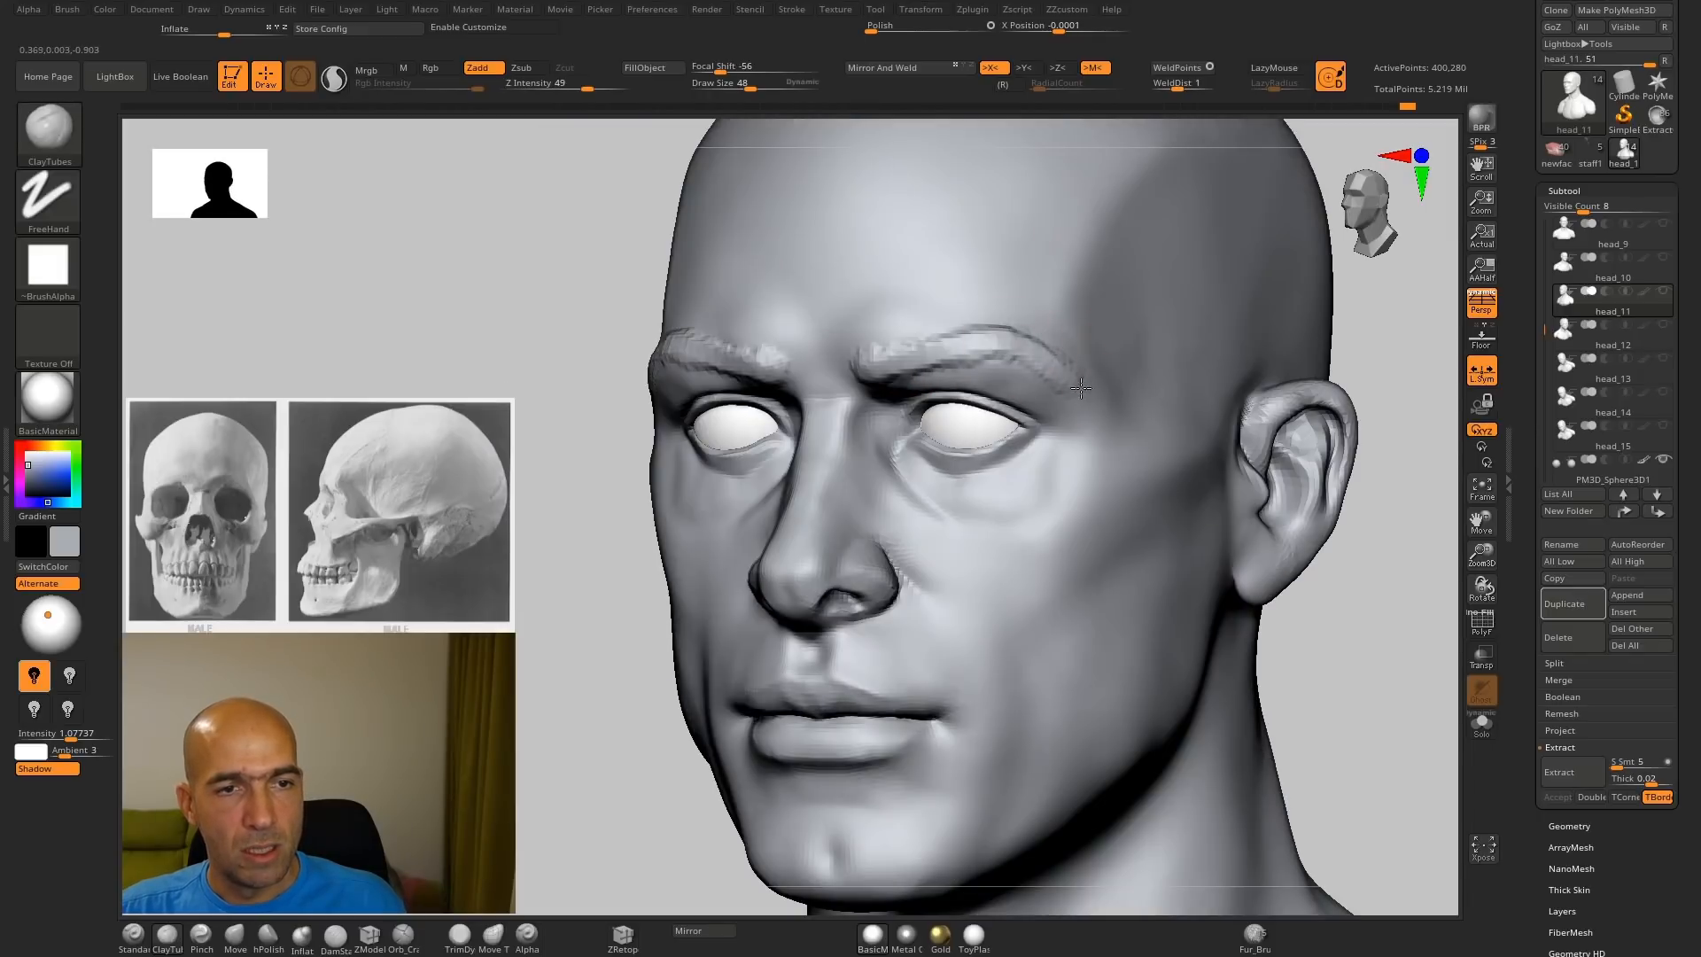
Step: Smooth the eyebrows' outer ends and edges into the brow and refine them with the DamStandard brush
key(shift)
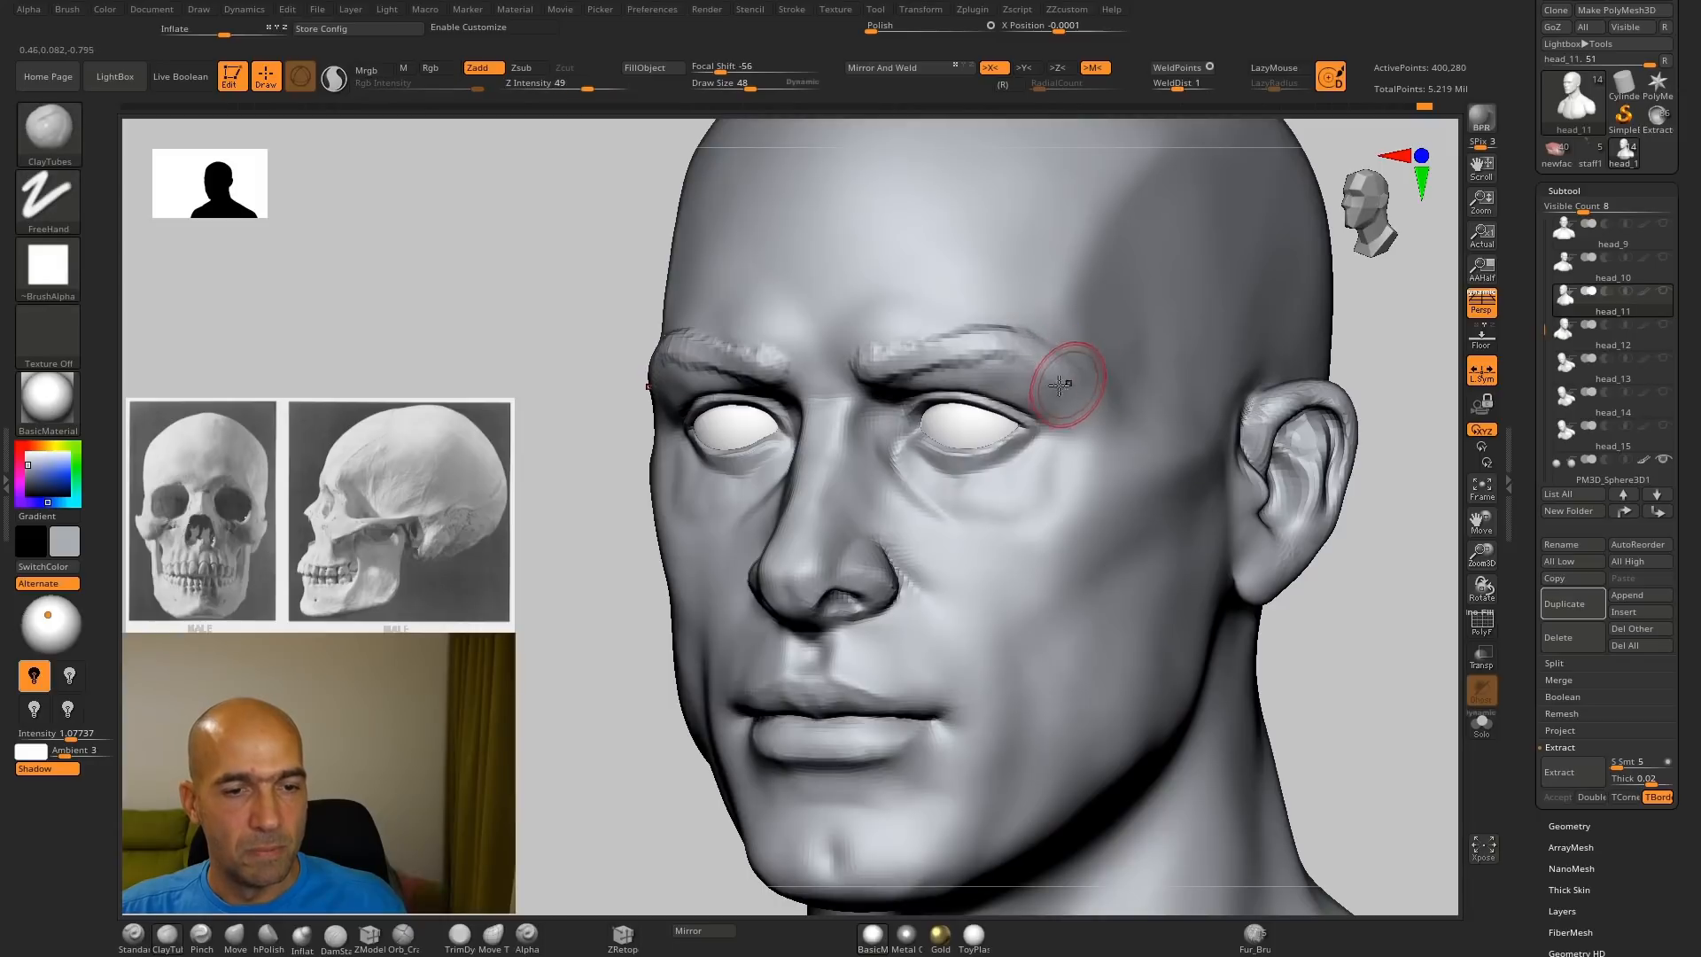
key(b)
key(d)
key(s)
mouse_move(889, 363)
mouse_down()
mouse_move(1077, 362)
mouse_move(999, 376)
mouse_up()
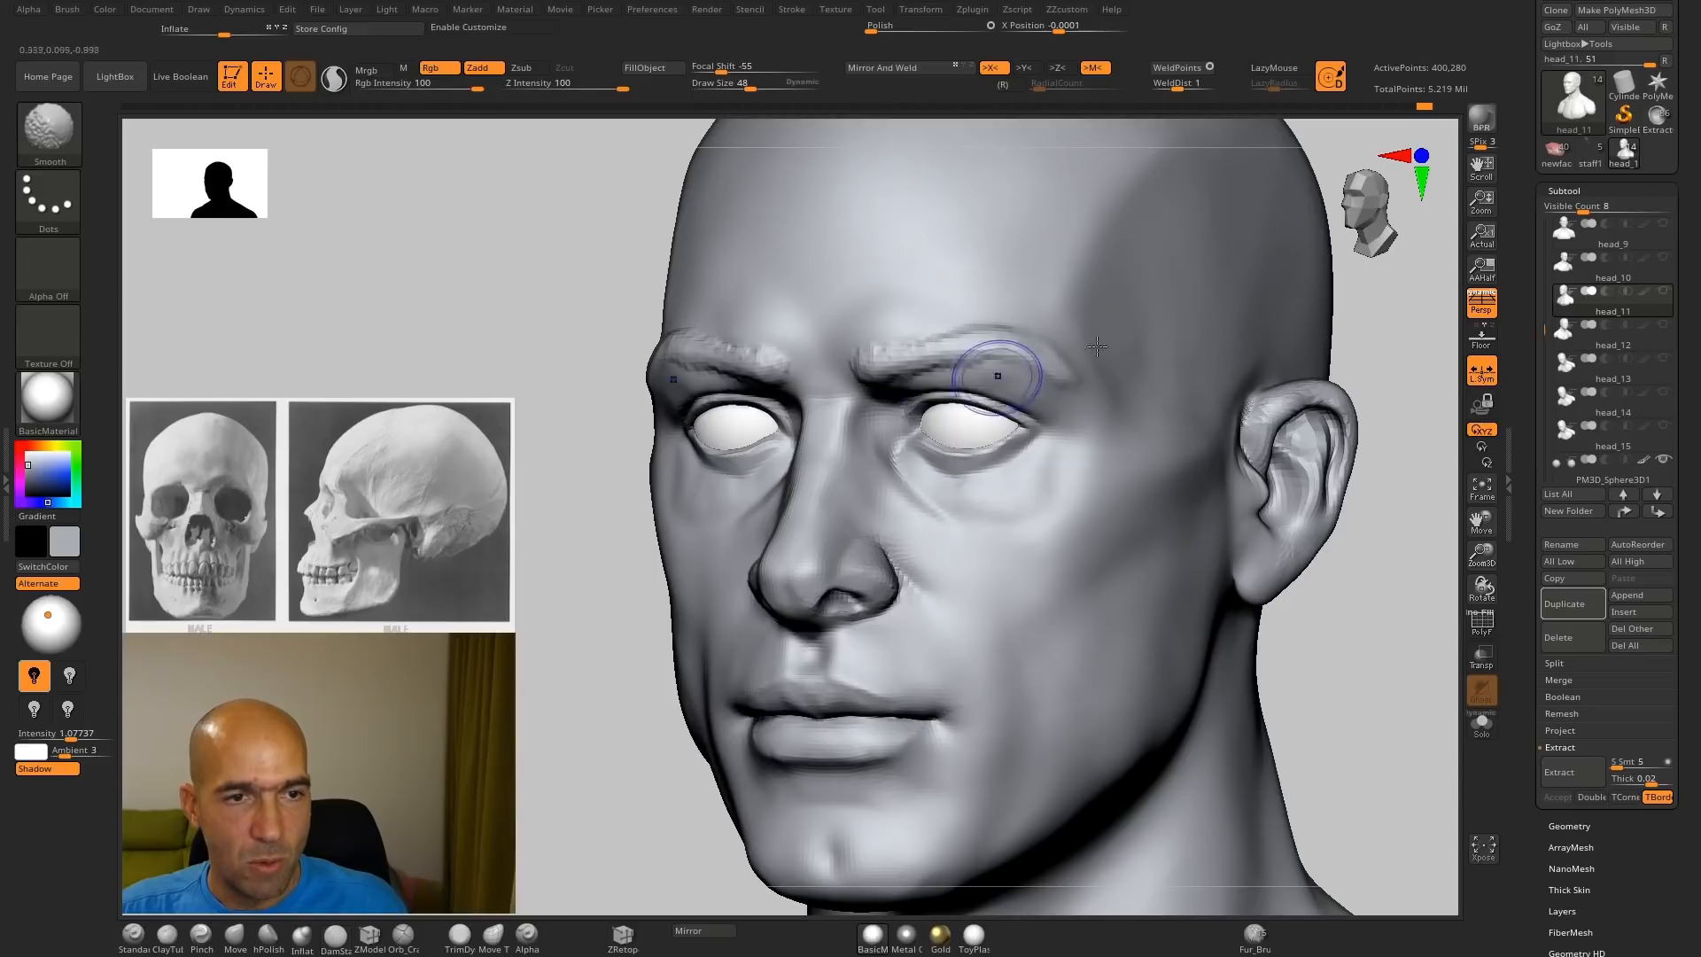
mouse_move(1232, 376)
ctrl+right_down()
mouse_move(1234, 277)
mouse_move(1236, 358)
ctrl+right_up()
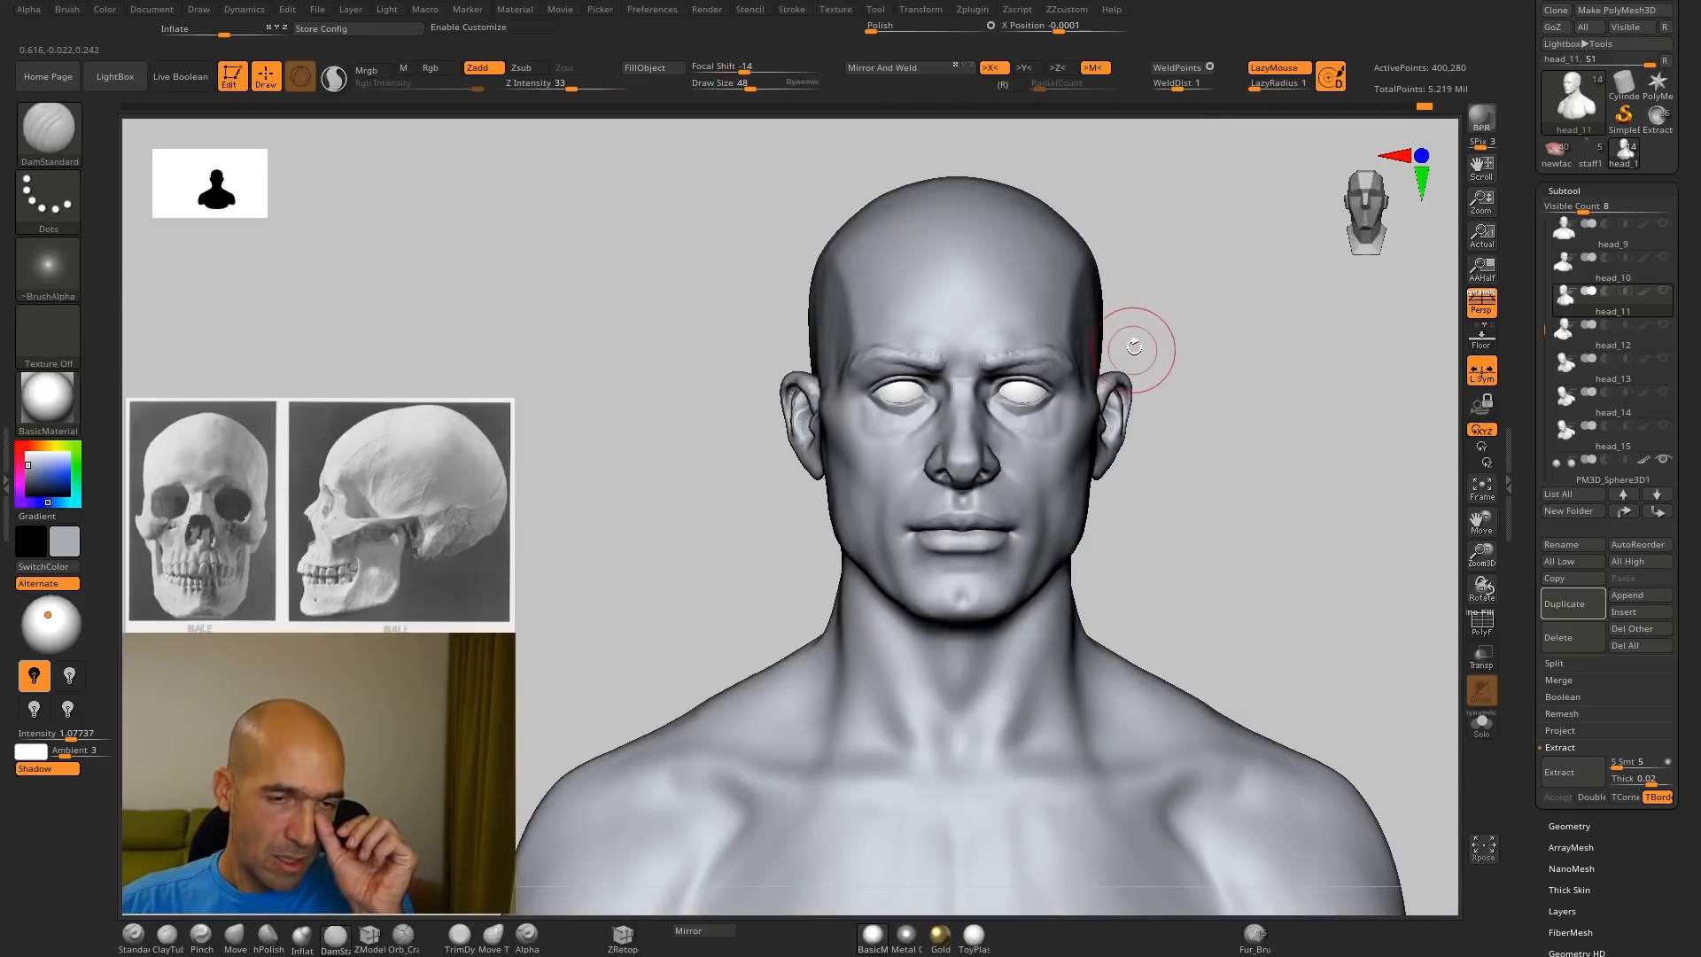
Step: Adjust the eyelids around the outer eye corners with the Move brush, checking the shape from above
key(b)
key(m)
key(v)
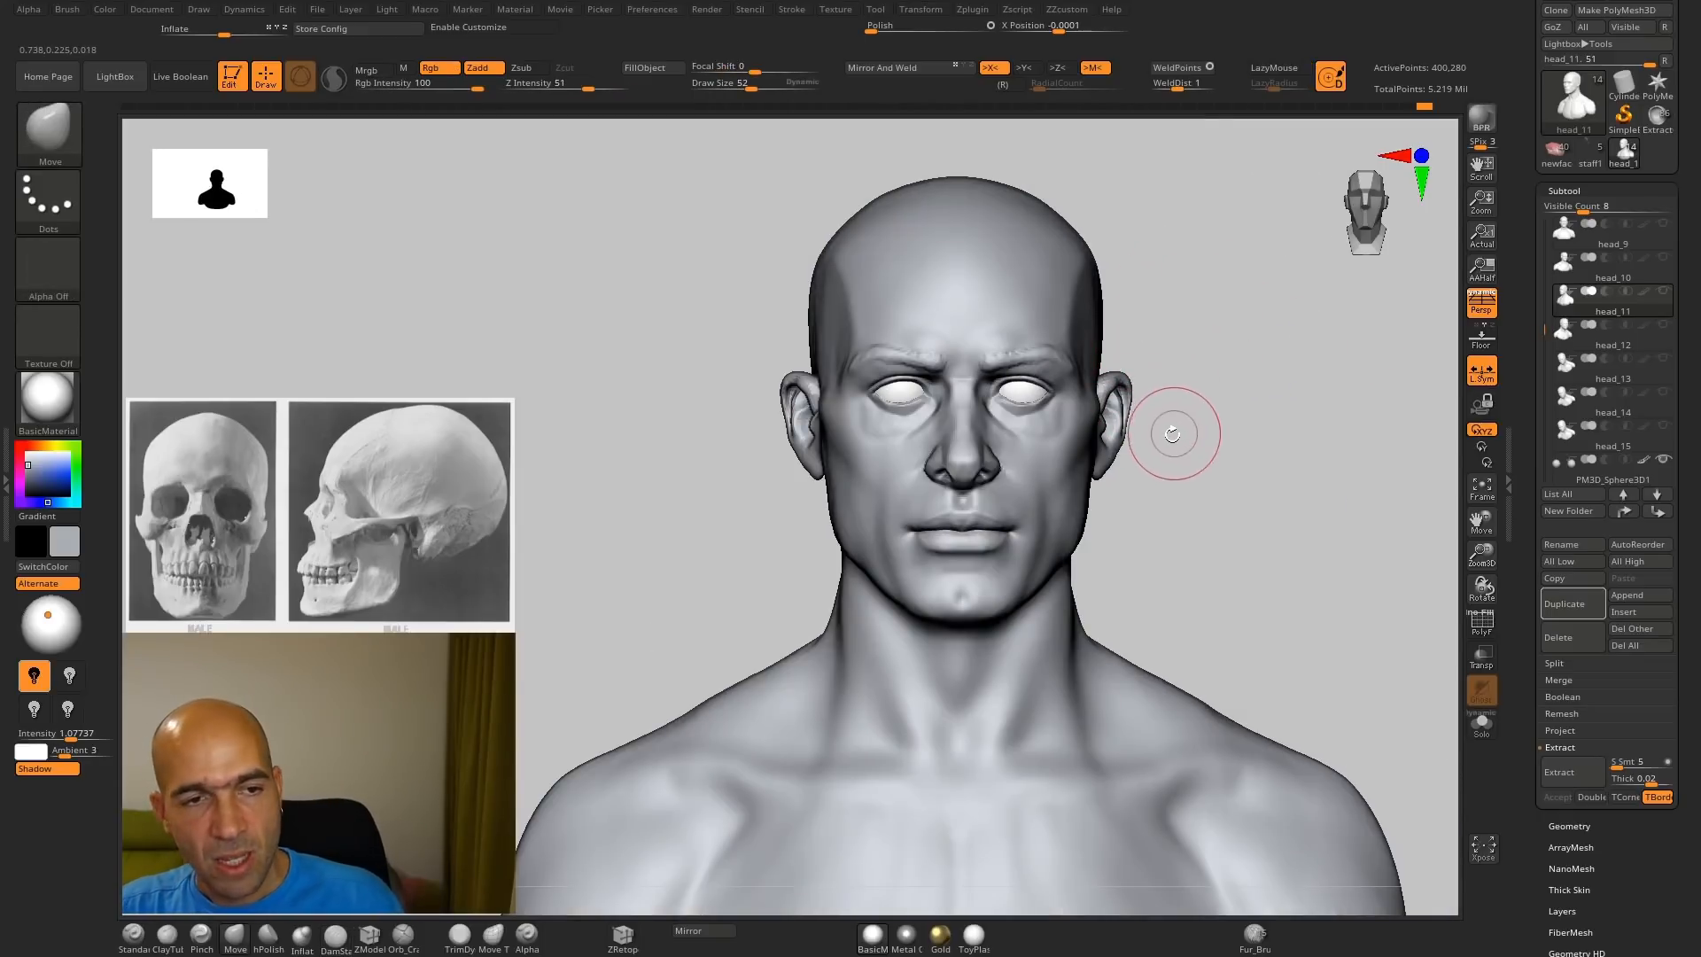
ctrl+right_drag(1212, 443, 1280, 496)
drag(1235, 381, 1250, 467)
ctrl+right_drag(1249, 467, 1225, 556)
drag(1175, 511, 1150, 508)
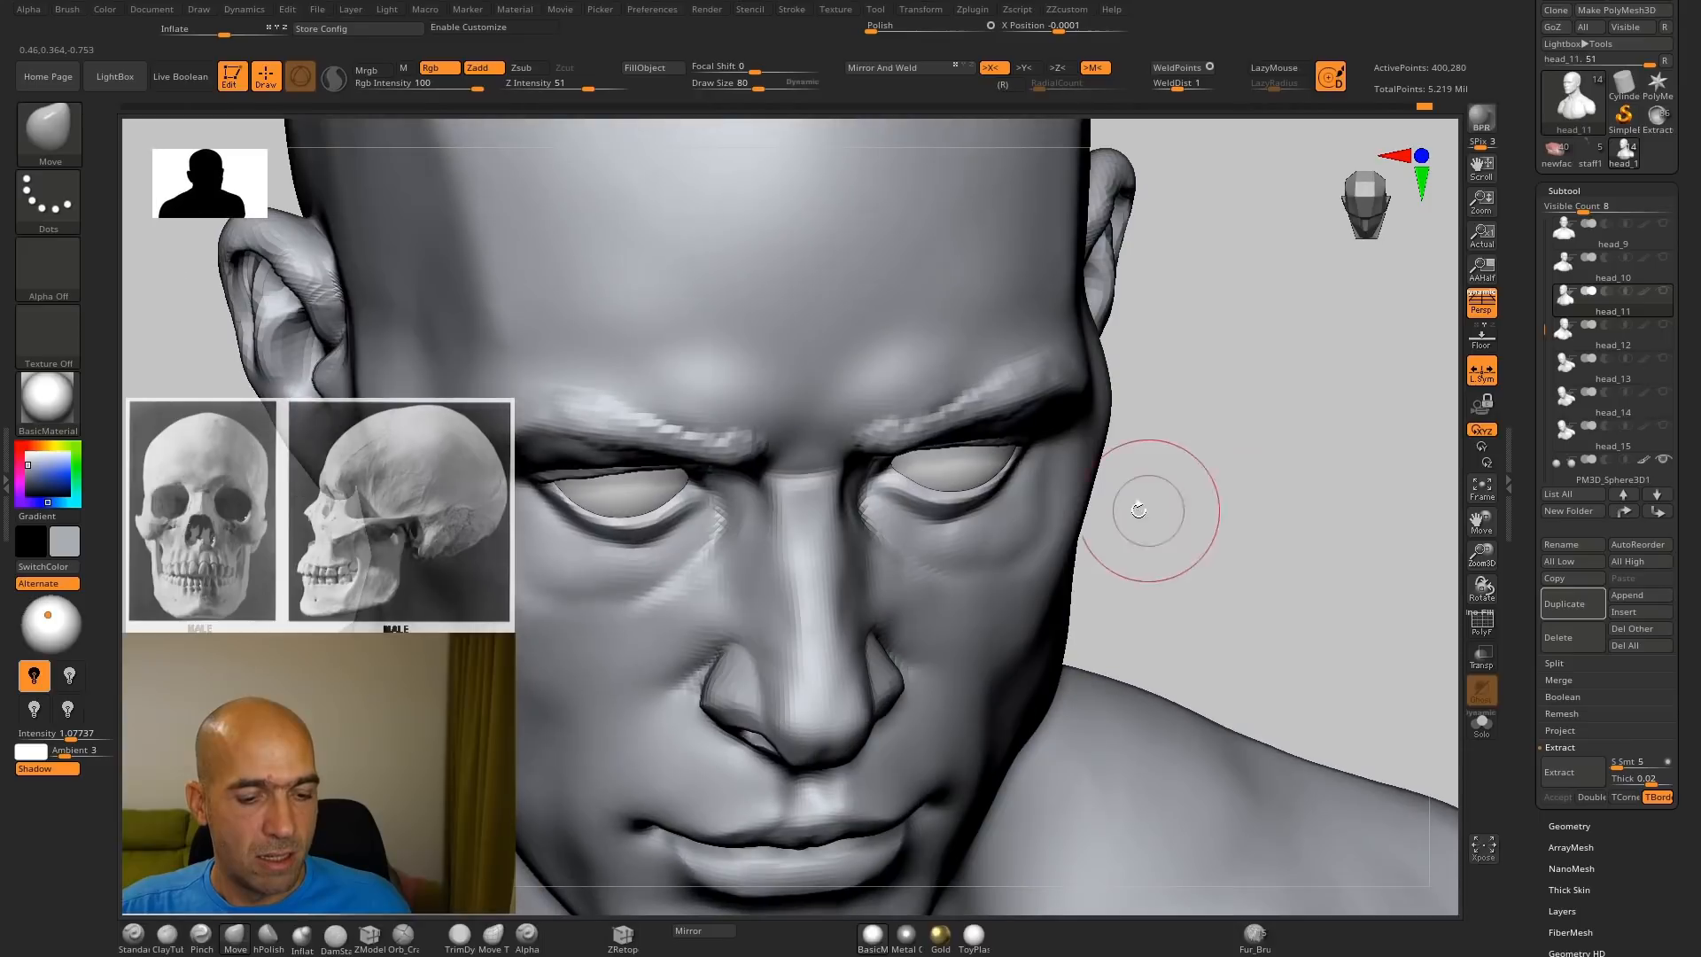
drag(1011, 473, 1001, 479)
mouse_move(1232, 466)
mouse_down()
mouse_move(1189, 416)
mouse_move(1212, 415)
mouse_up()
alt+click(966, 454)
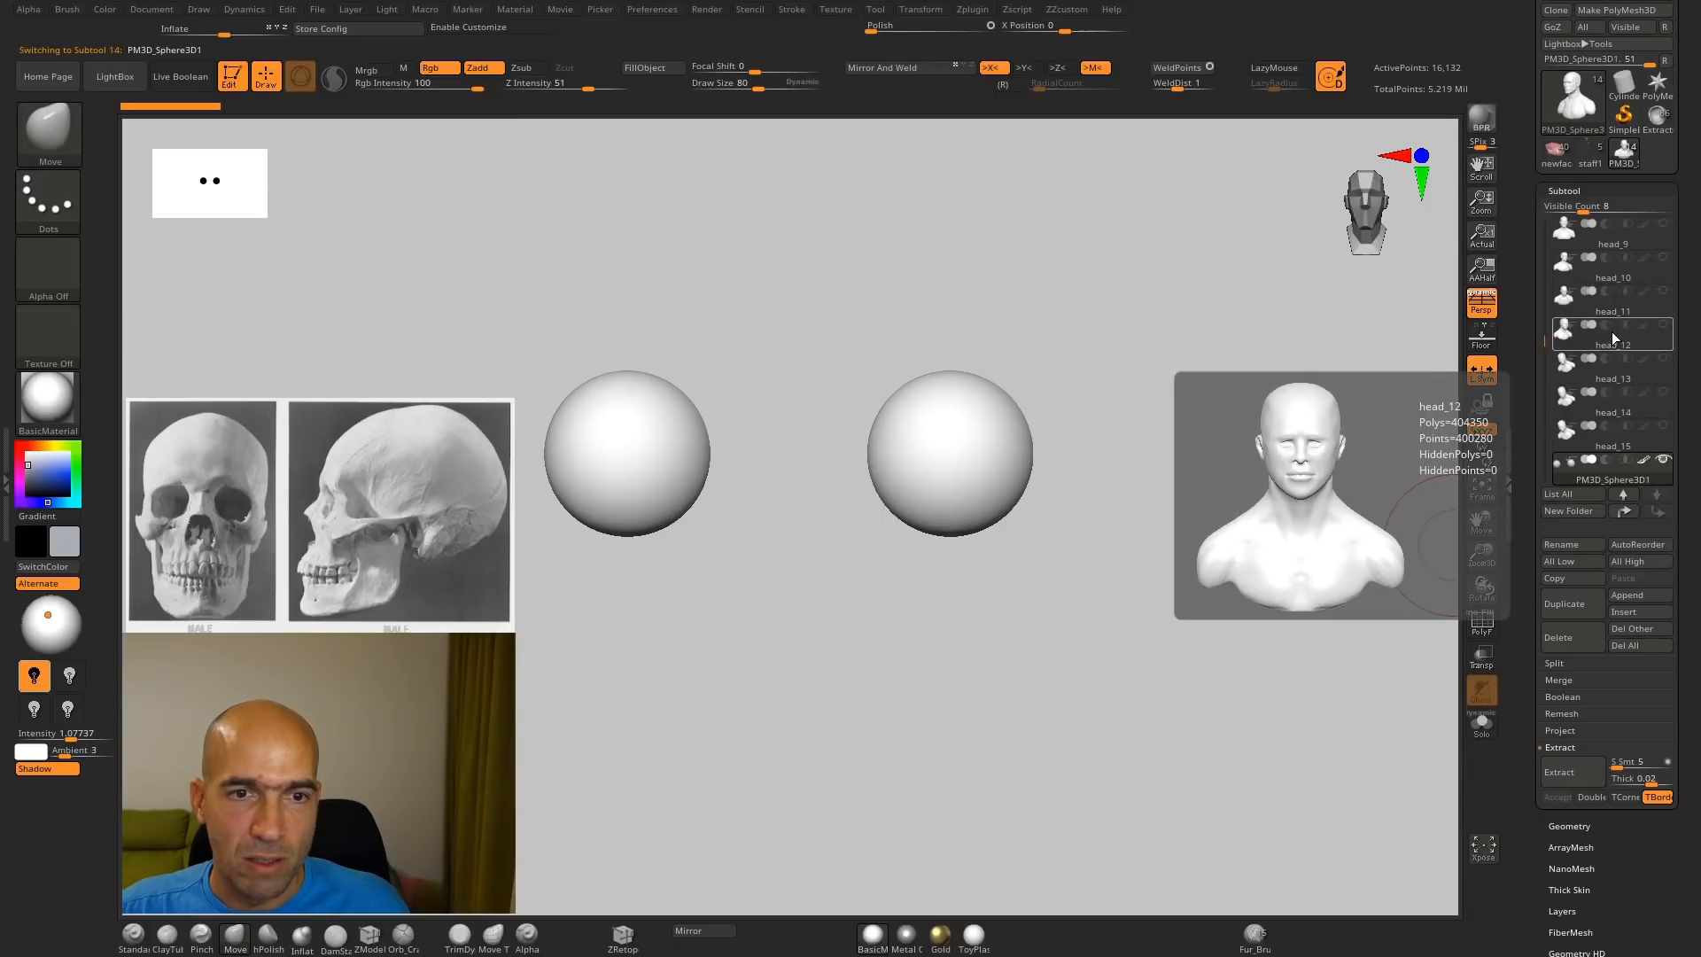
click(1639, 308)
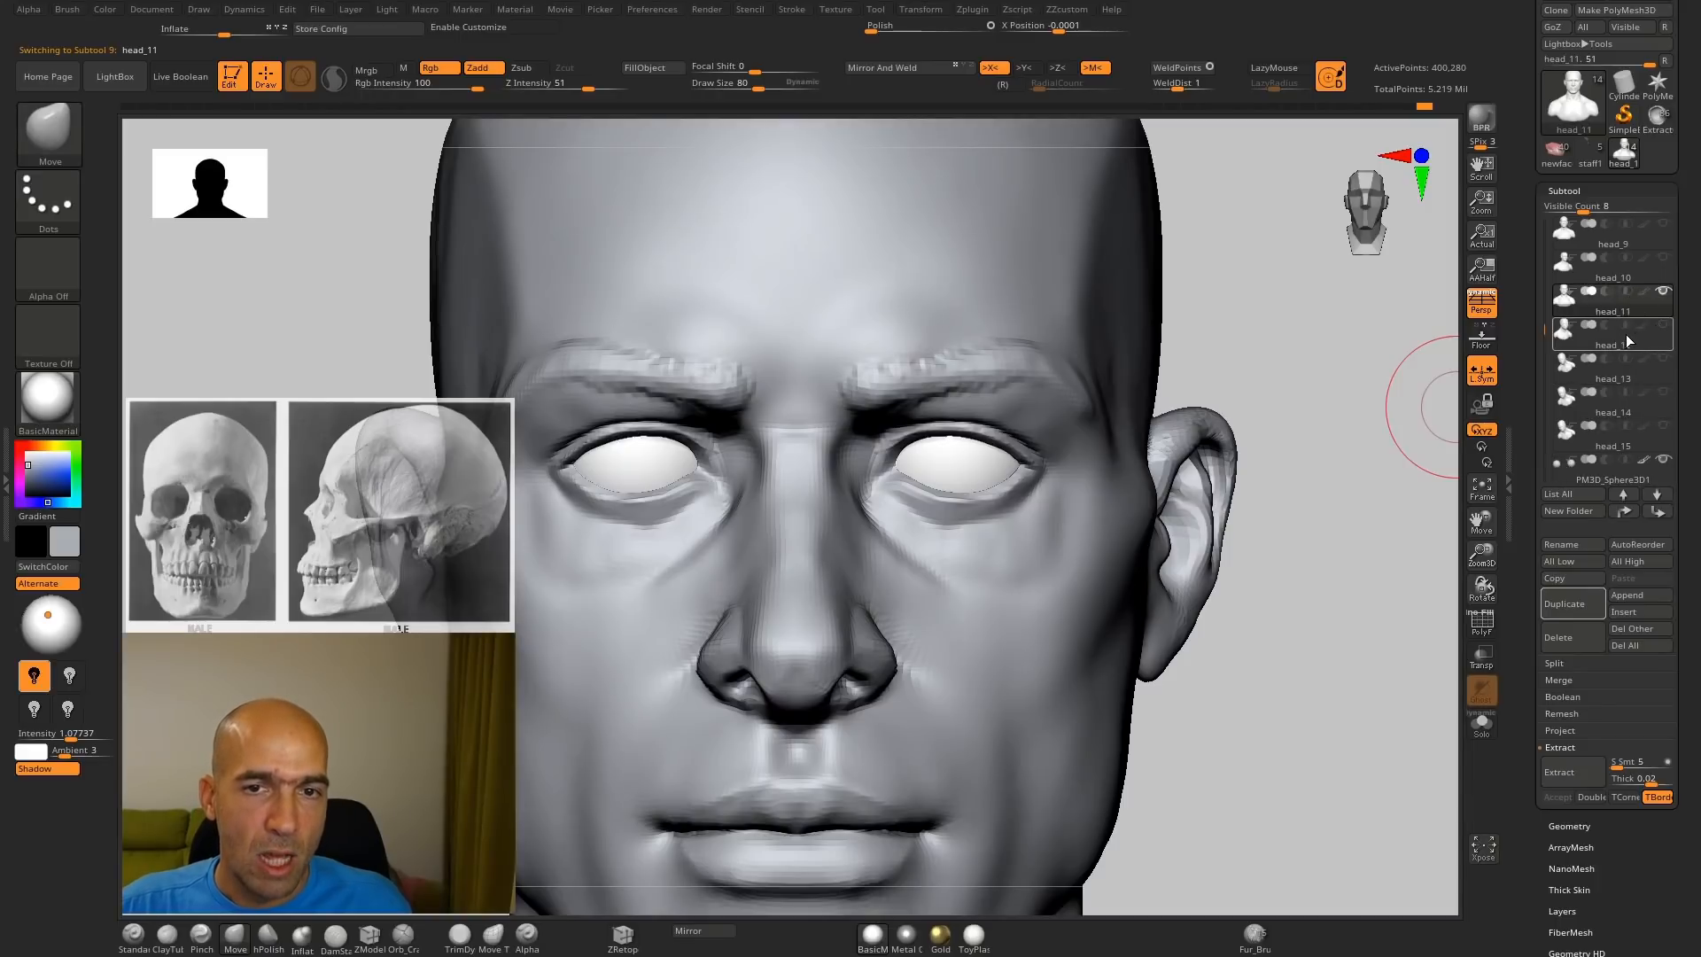
mouse_move(1625, 338)
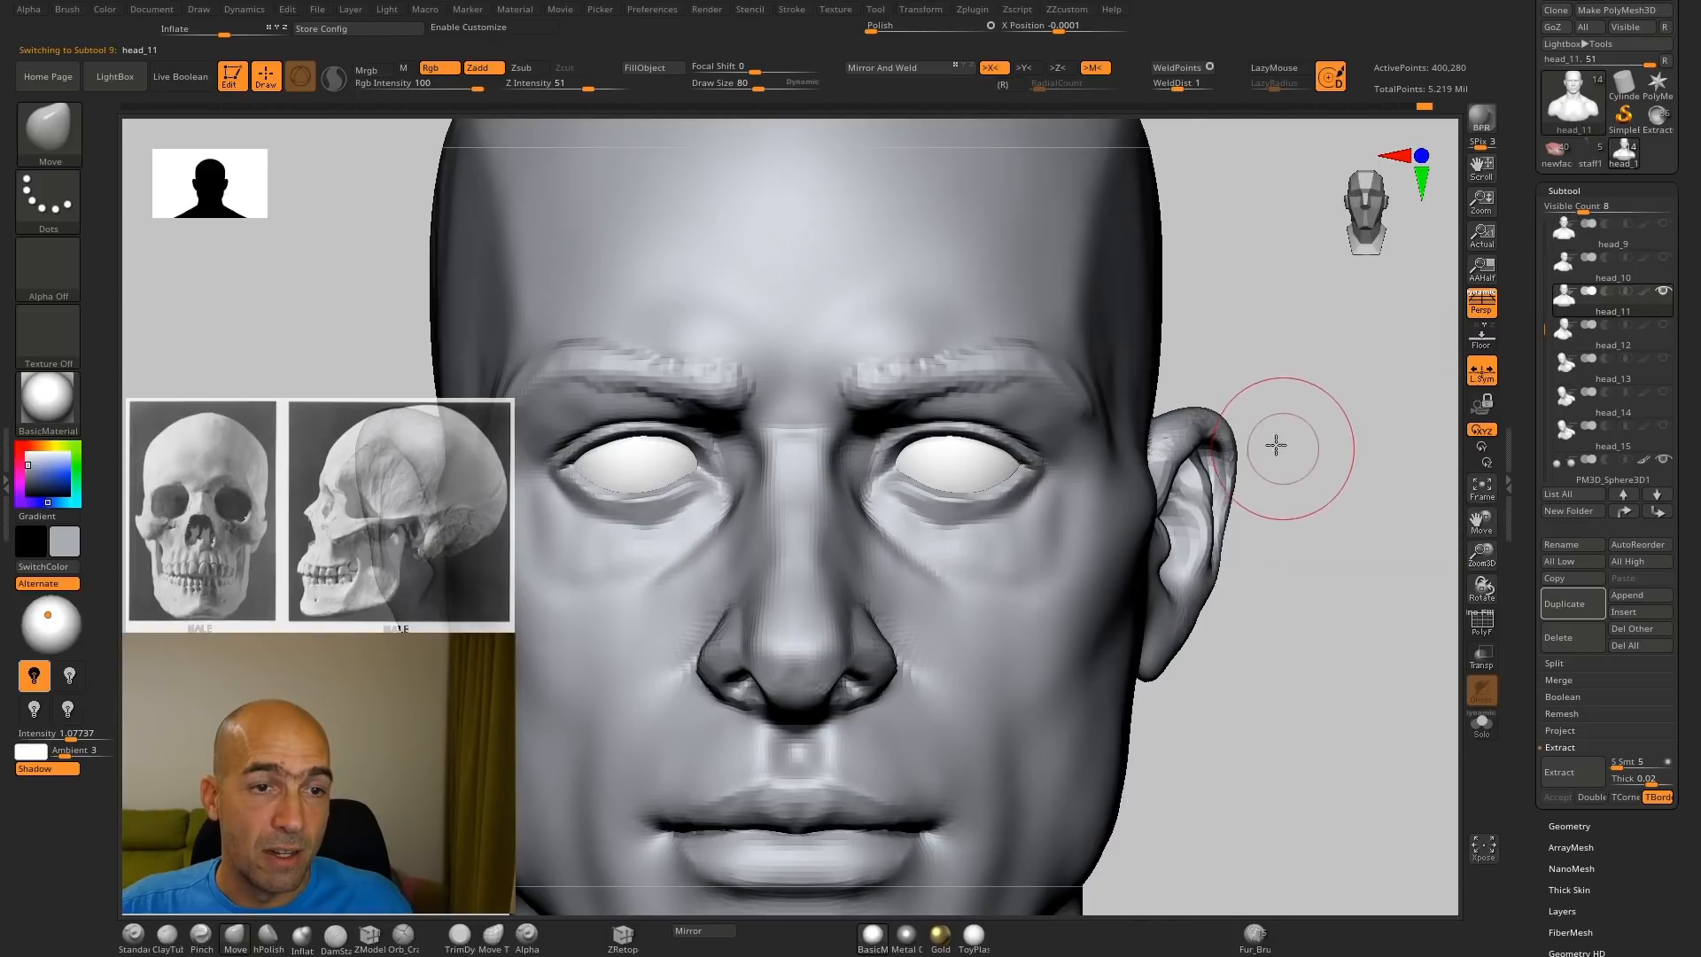
Step: Refine the profile of the brow and nose bridge from the side with the Move brush
drag(1276, 445, 875, 356)
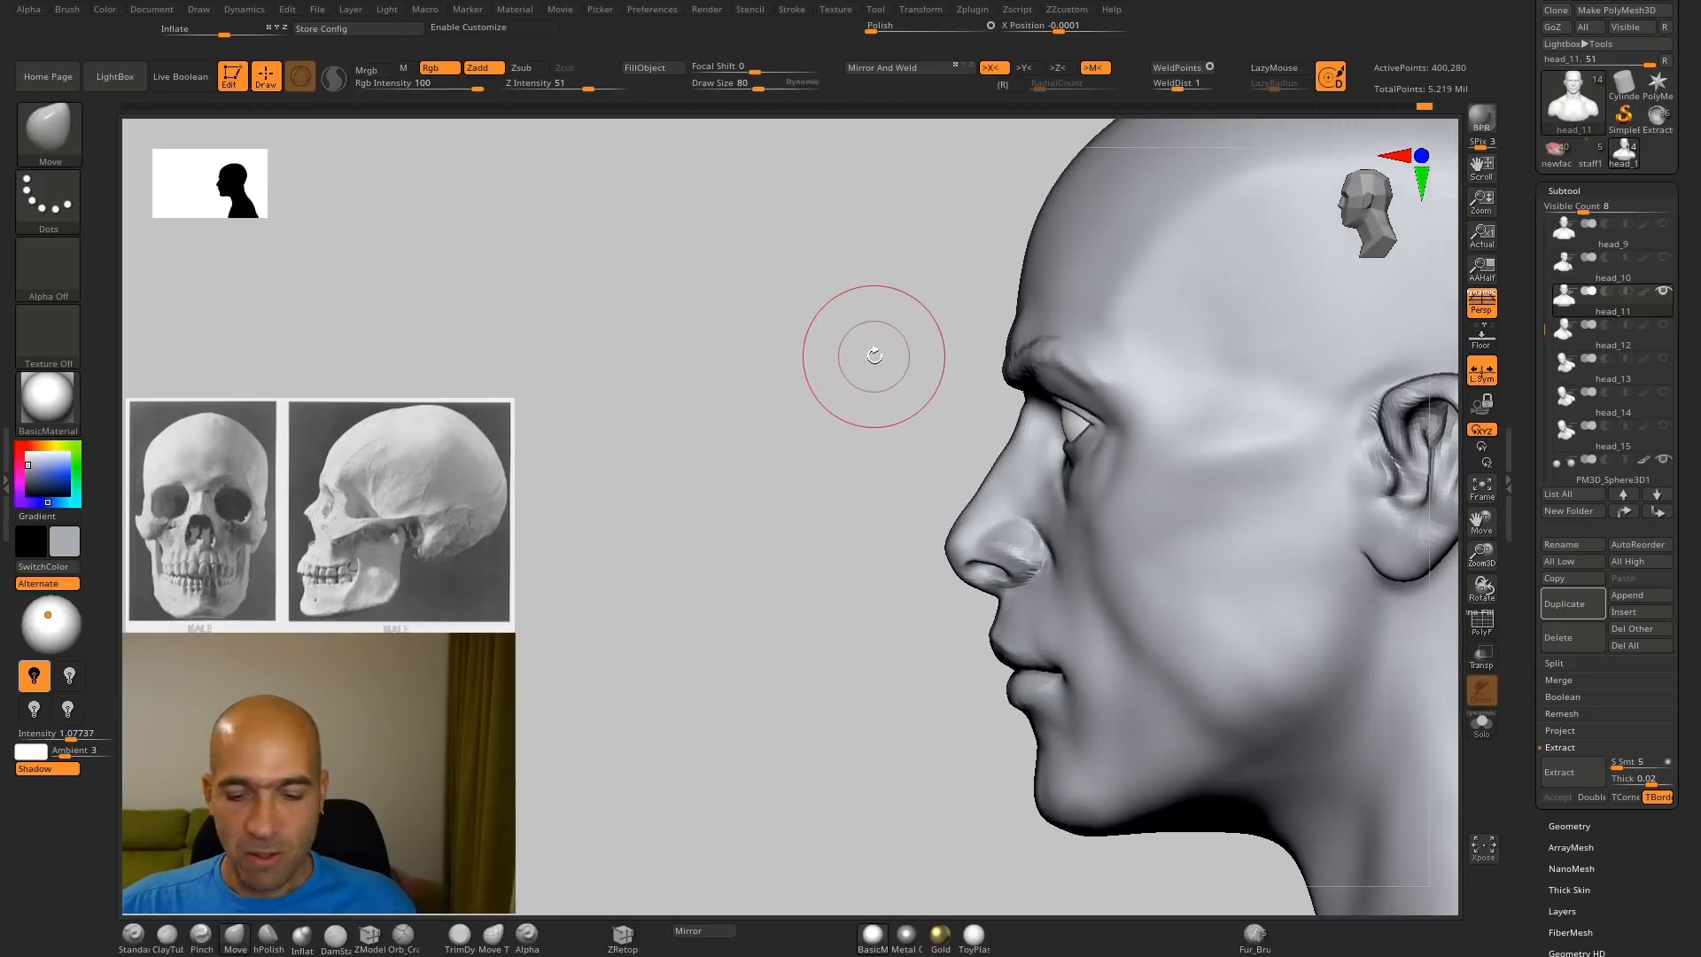
drag(963, 402, 982, 405)
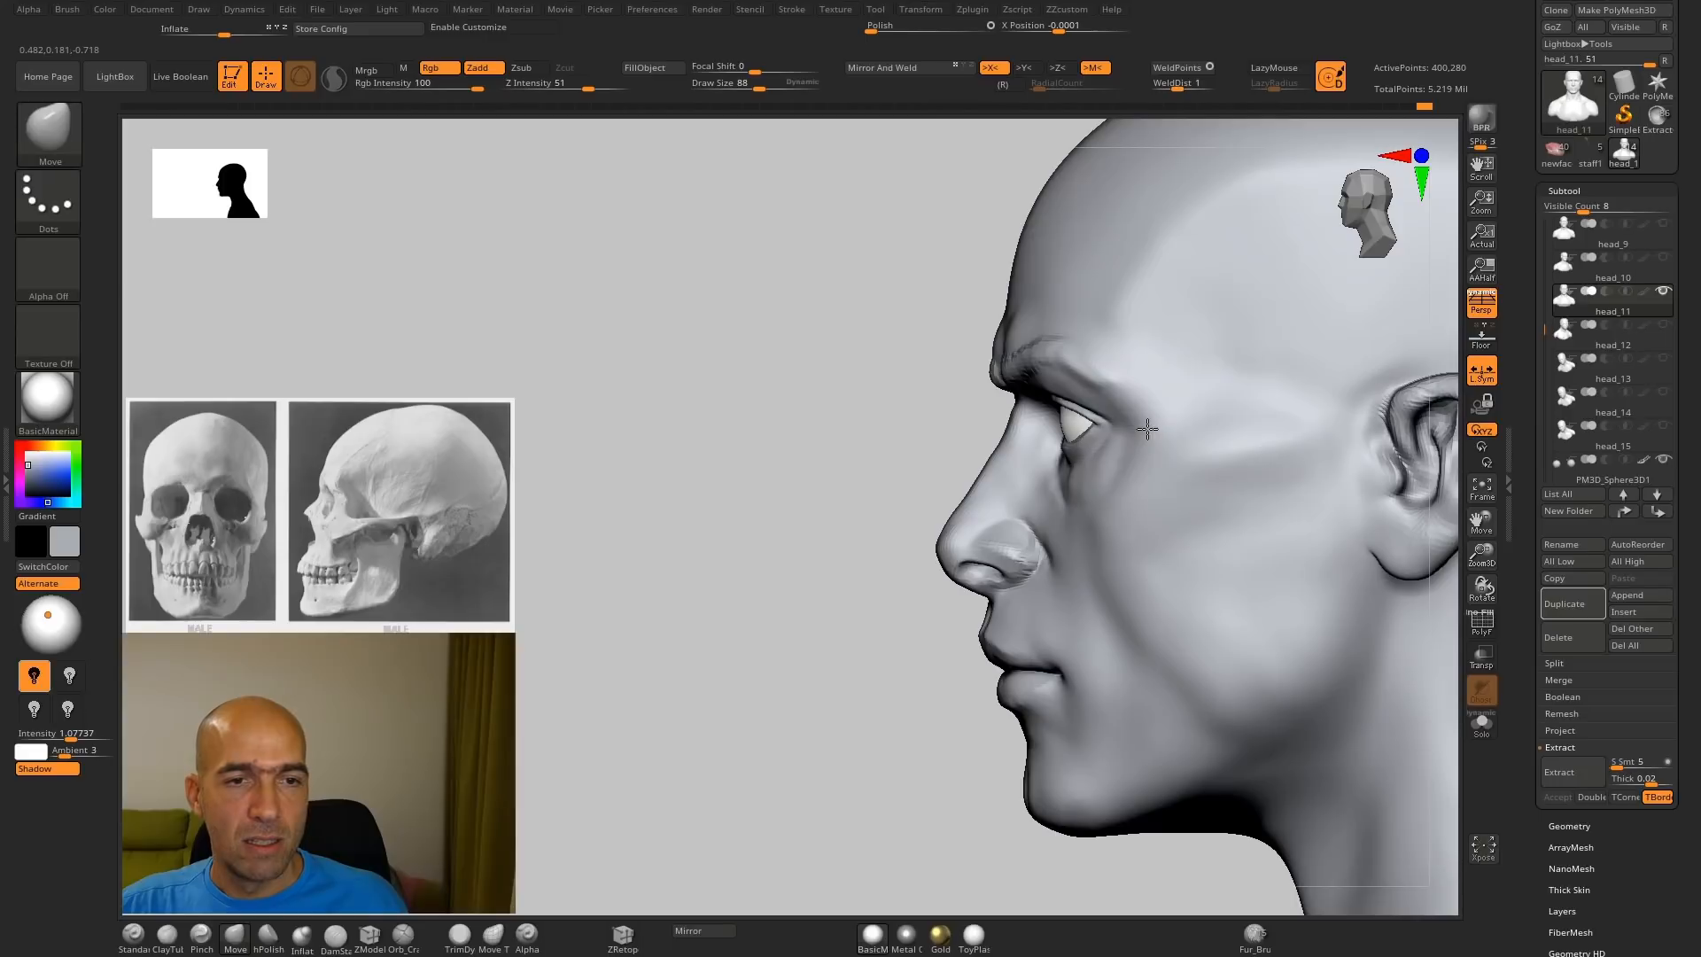
shift+drag(873, 523, 992, 517)
alt+drag(889, 491, 974, 502)
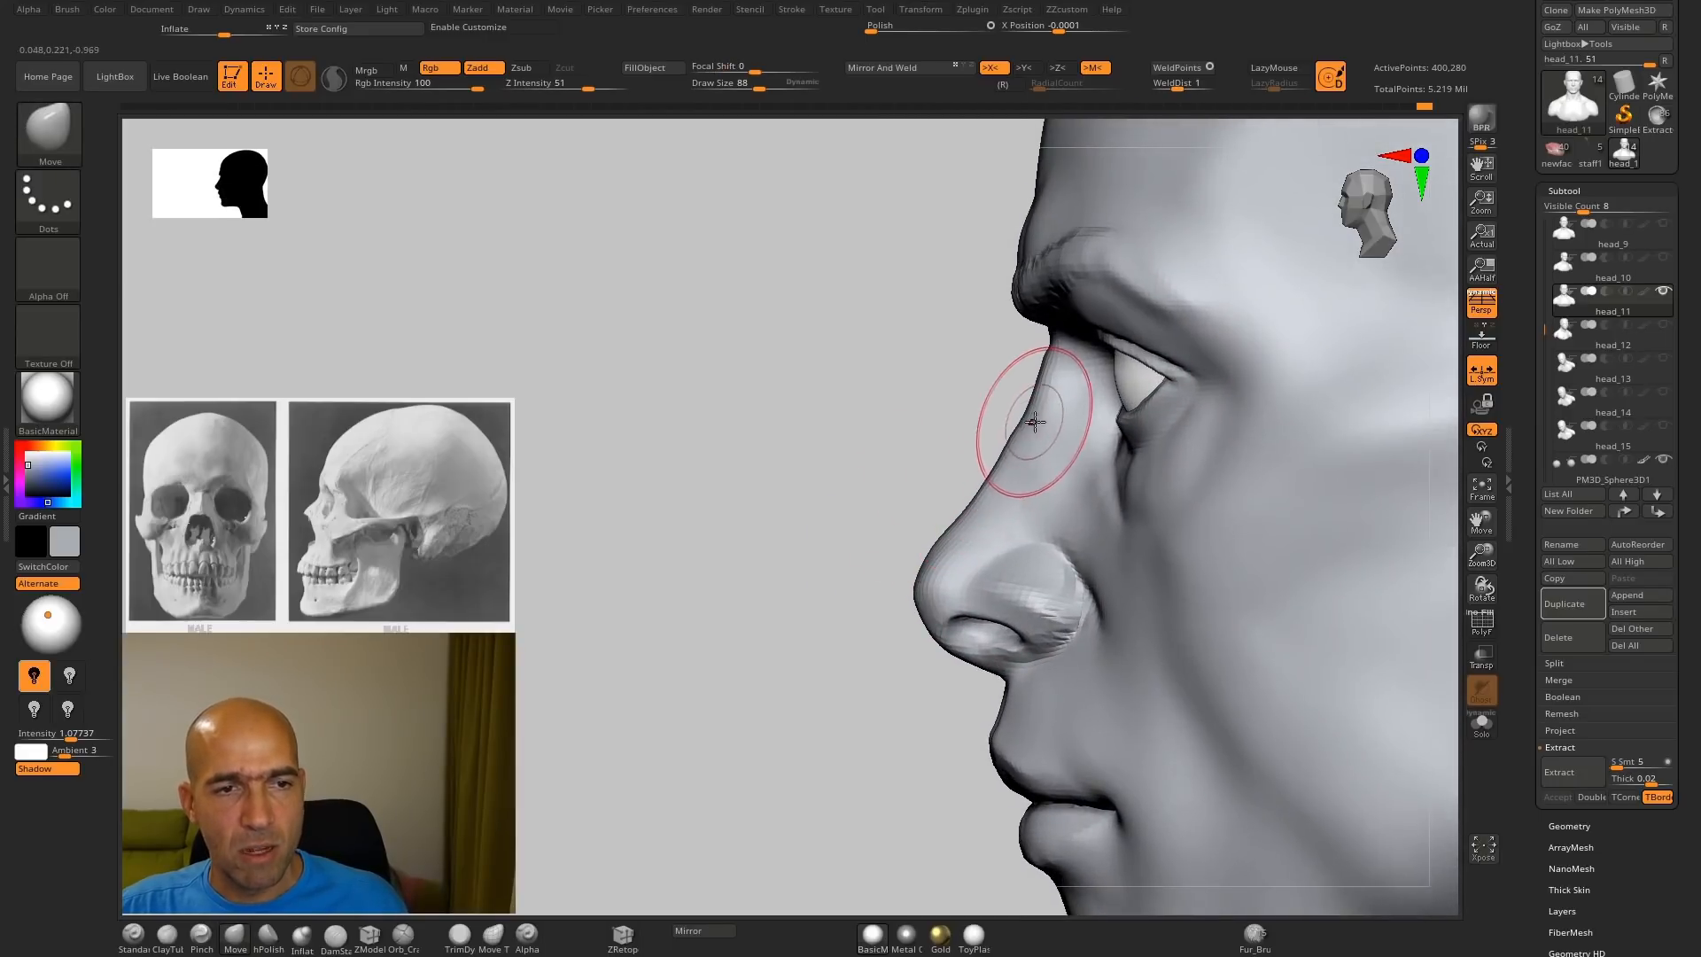
drag(1044, 395, 1053, 377)
alt+drag(927, 513, 925, 486)
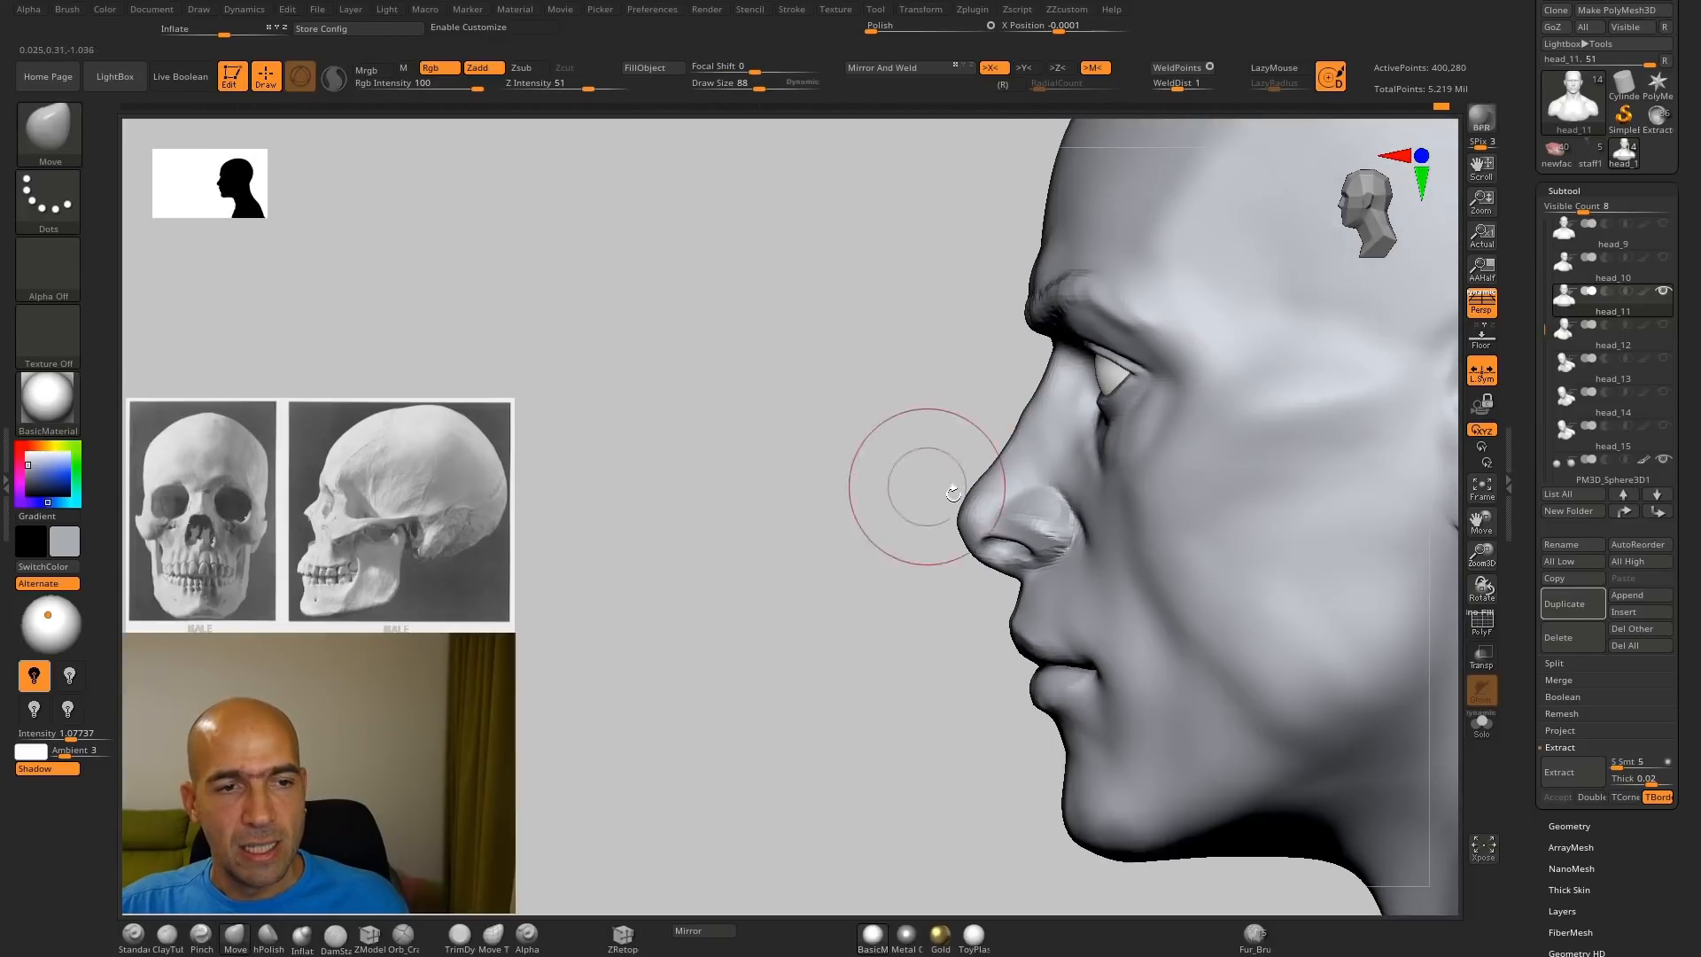
ctrl+right_drag(994, 483, 991, 602)
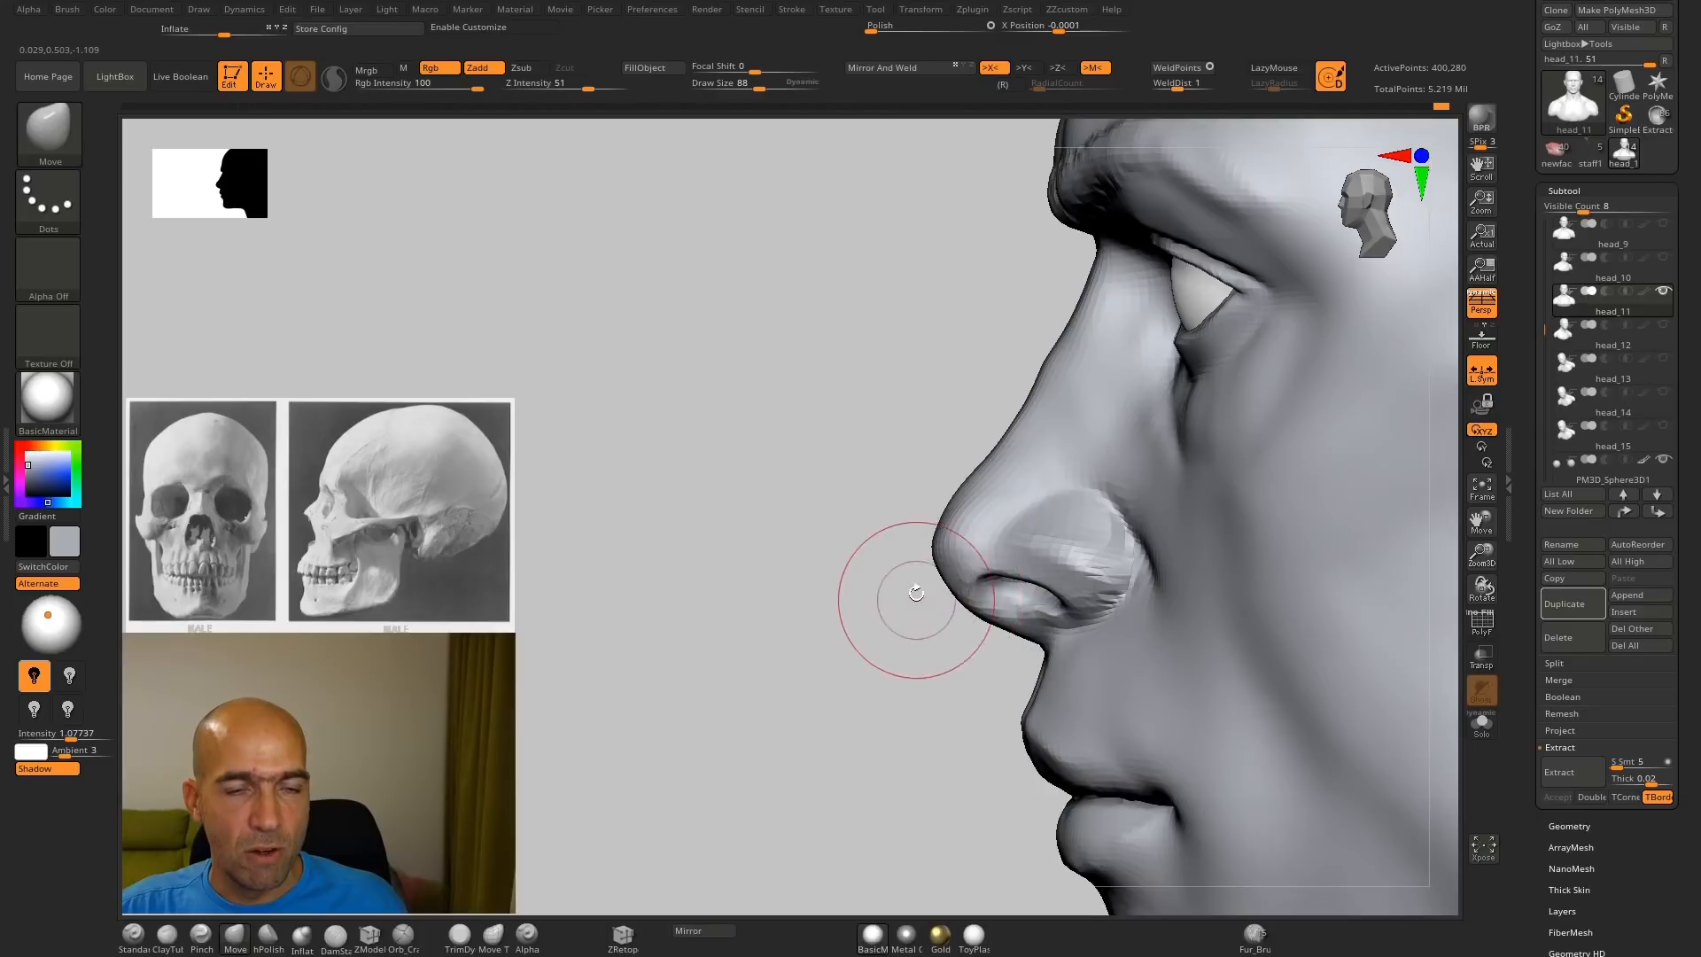
drag(916, 593, 928, 537)
ctrl+right_drag(881, 530, 866, 423)
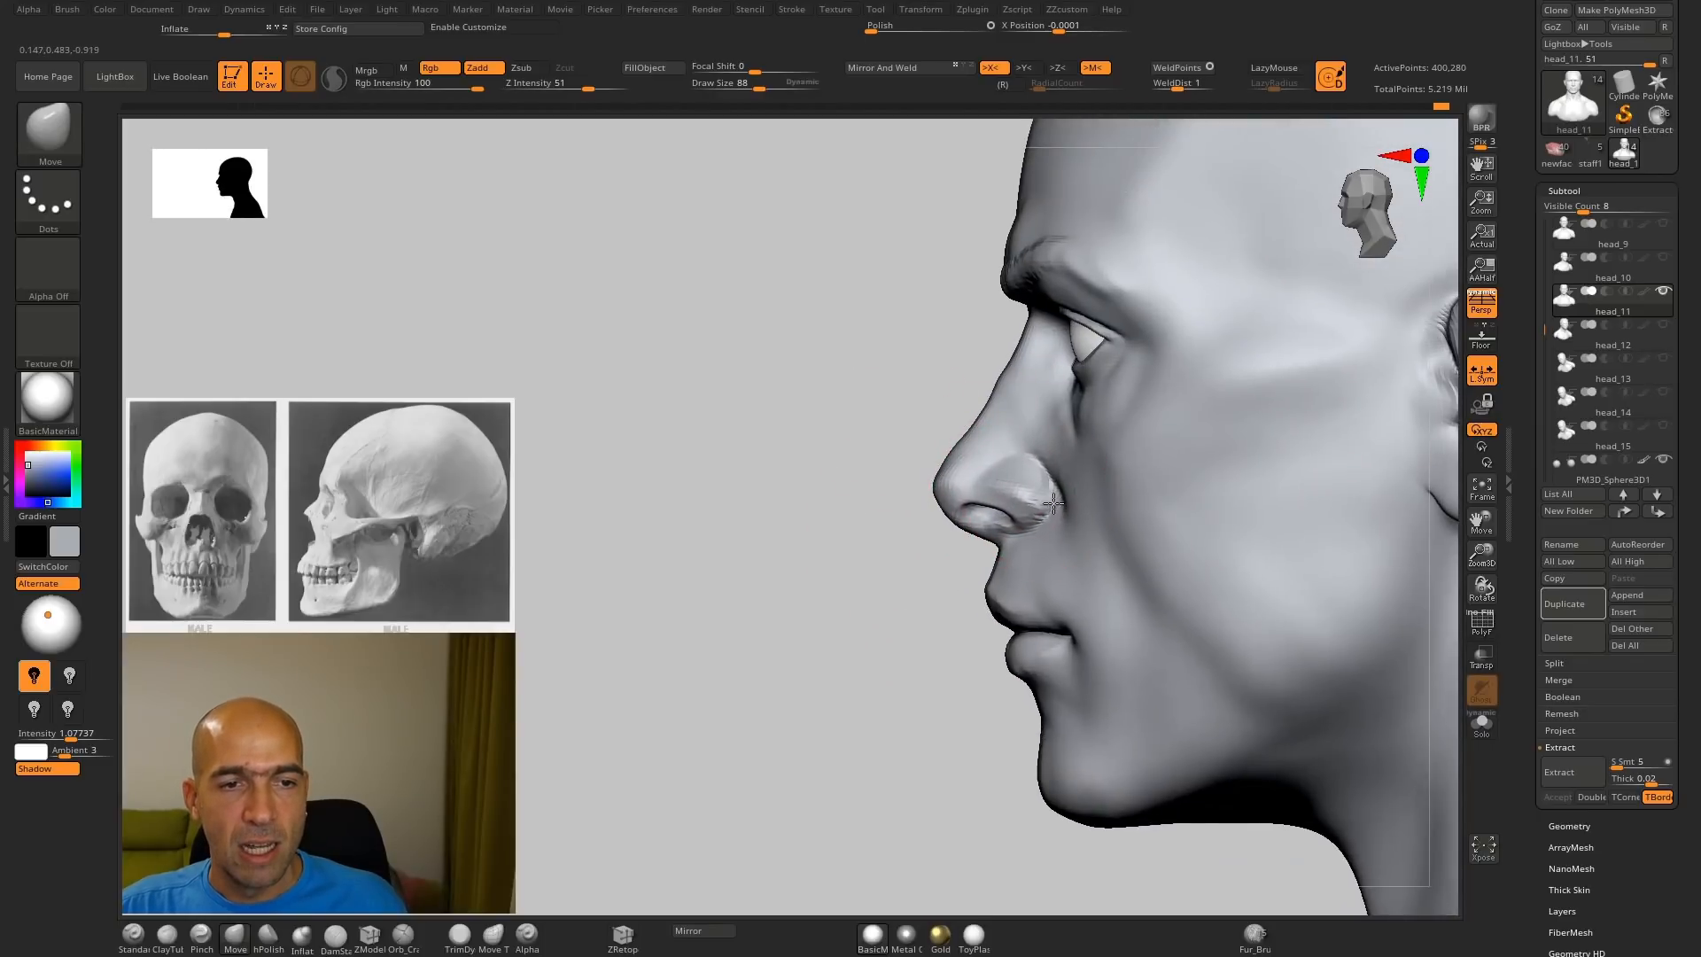
Step: Refine the nostril wing and underside of the nose from below with the Standard brush and smoothing
ctrl+right_drag(911, 569, 987, 627)
drag(988, 627, 854, 558)
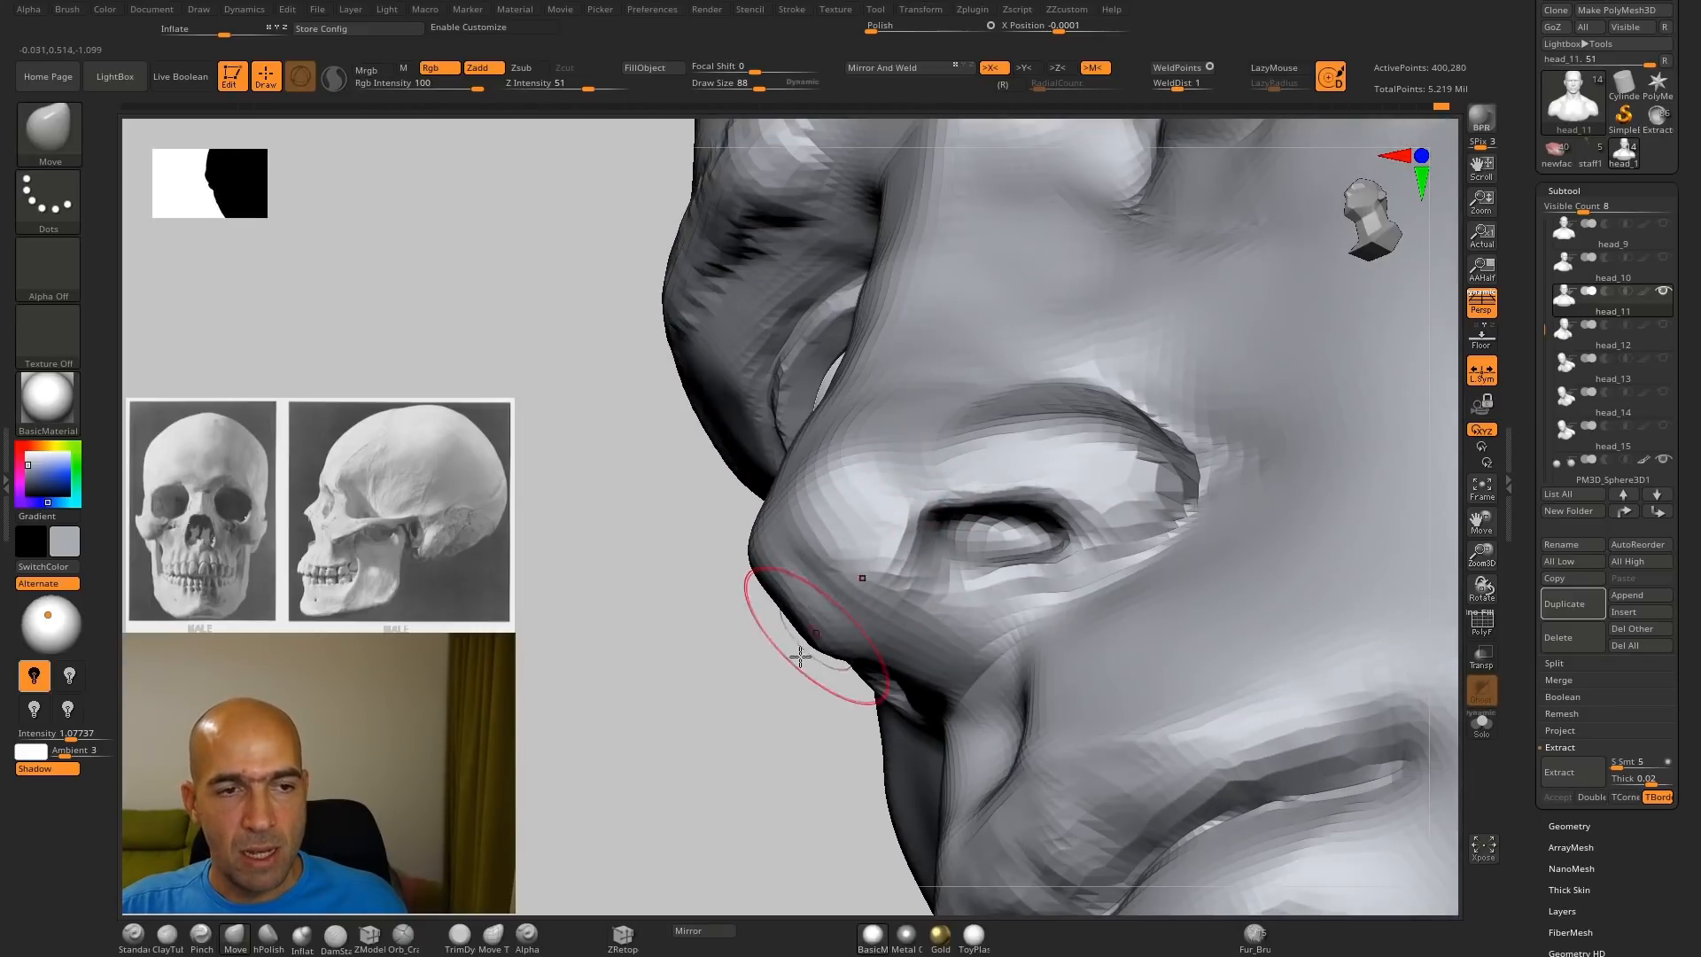
ctrl+right_drag(721, 720, 695, 710)
drag(695, 710, 688, 673)
key(1)
drag(586, 379, 576, 423)
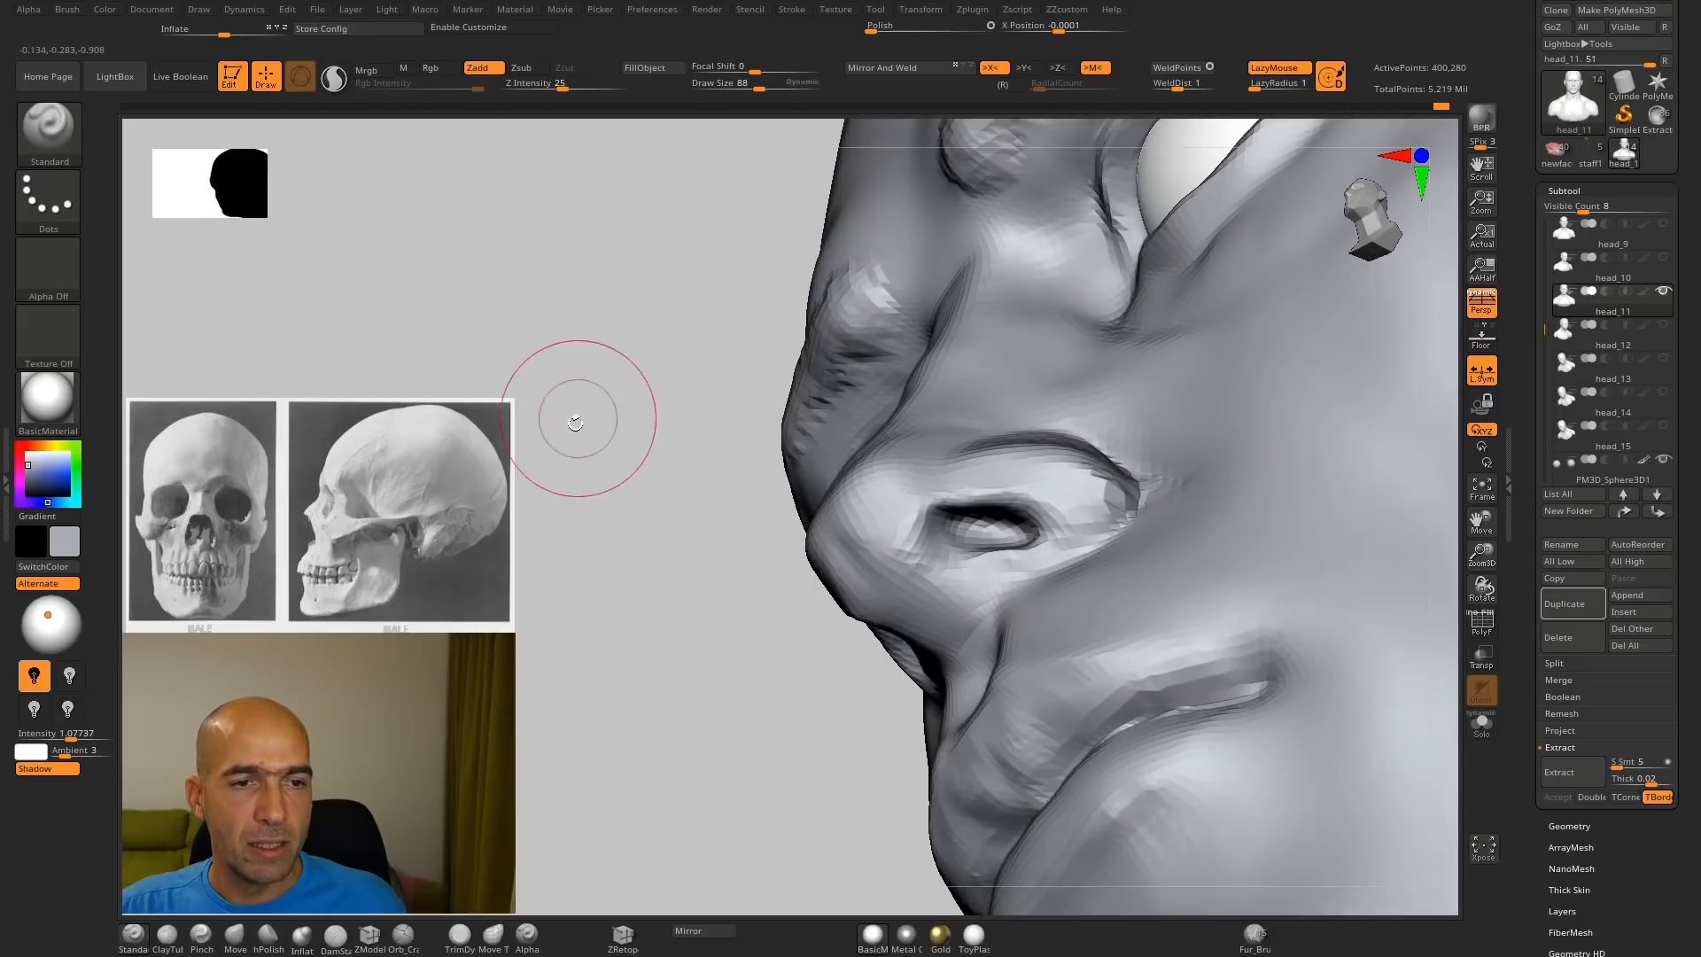
ctrl+right_drag(947, 514, 1041, 572)
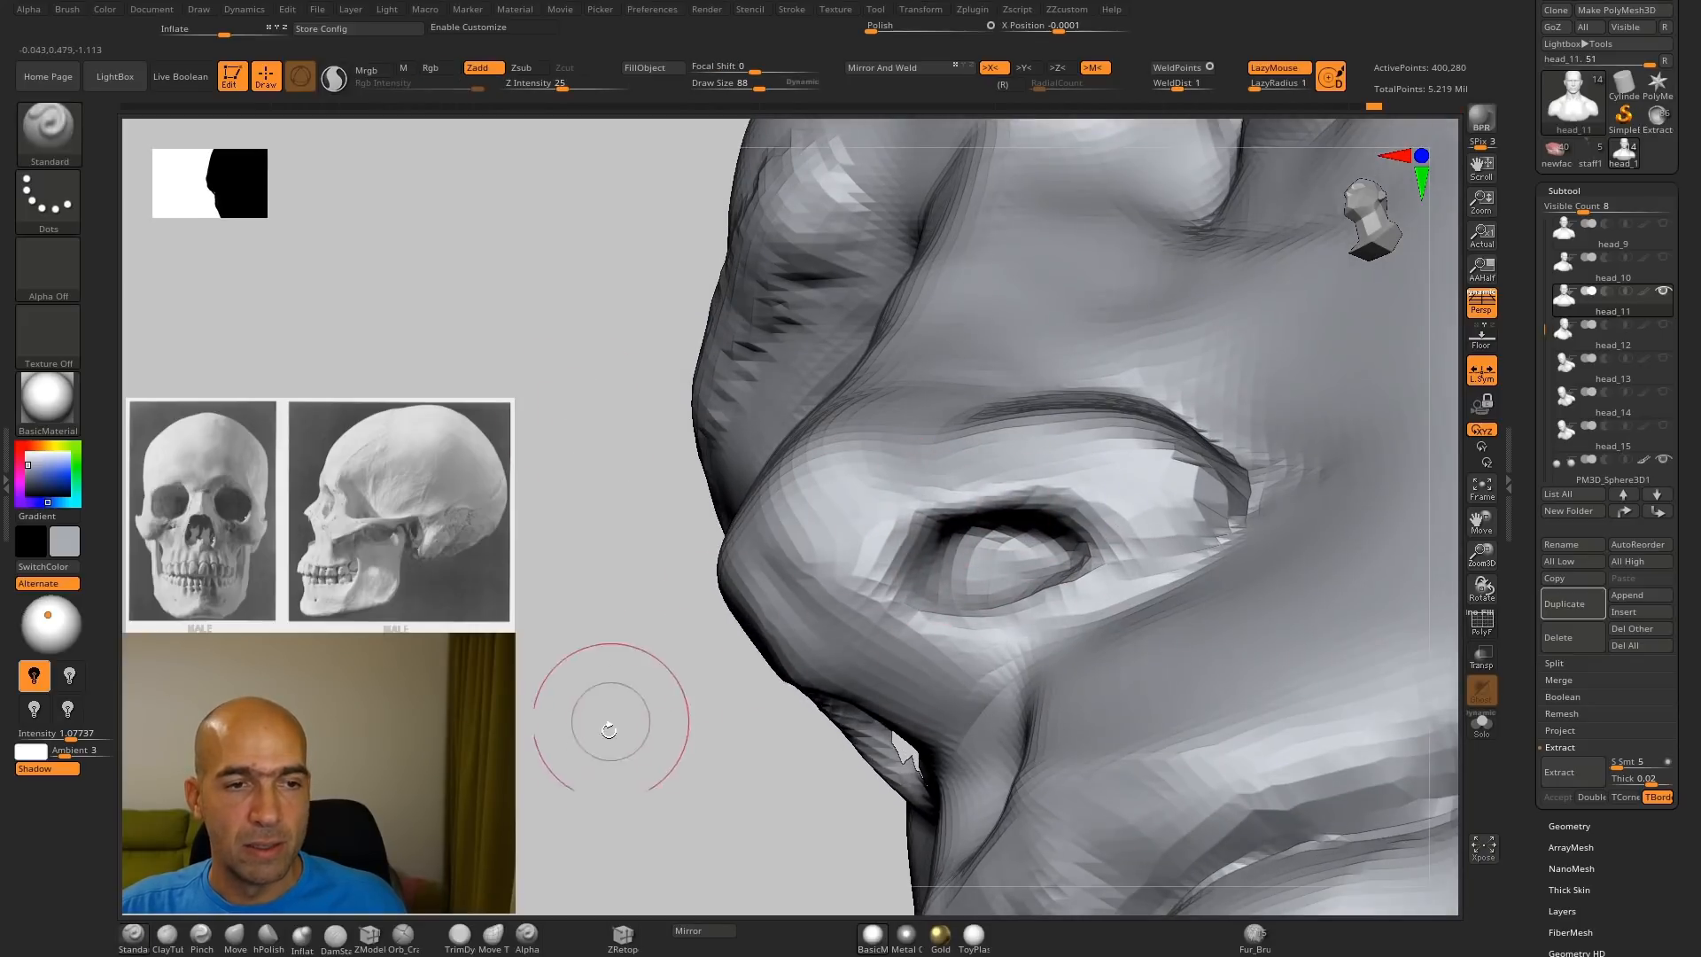
drag(608, 703, 824, 505)
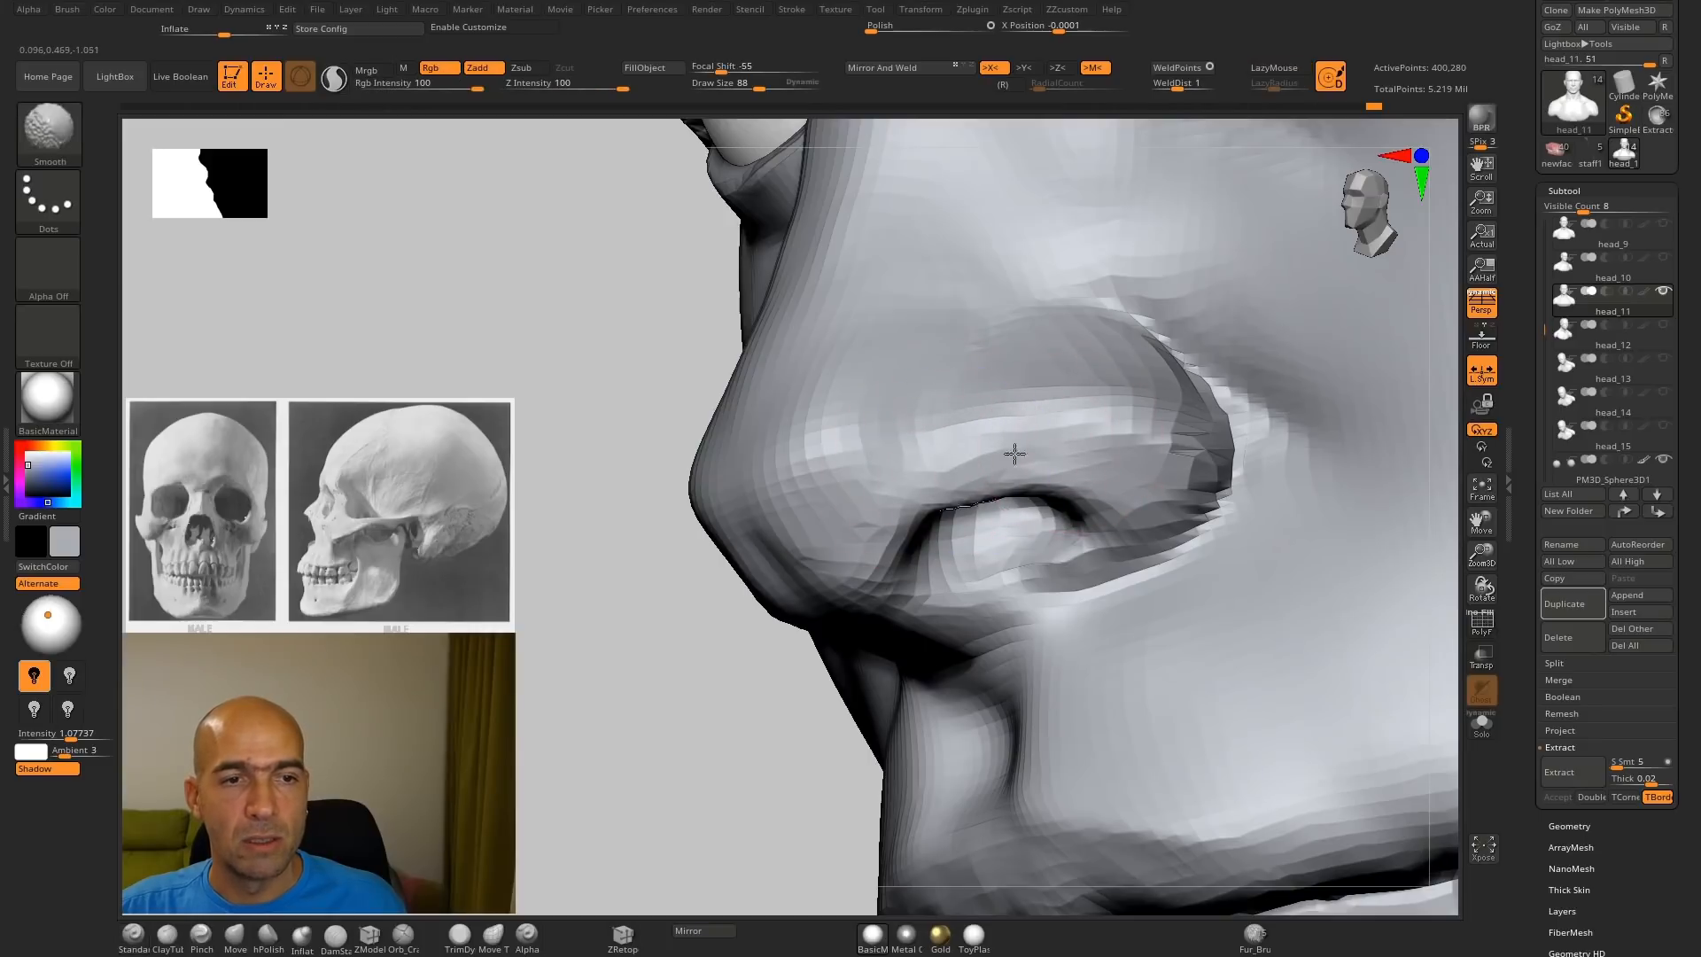
mouse_move(646, 683)
ctrl+right_down()
mouse_move(783, 619)
mouse_move(765, 611)
mouse_move(802, 611)
ctrl+right_up()
Step: Shift the cheek and upper-lip area beside the nostril in side view with the Move brush
key(b)
key(m)
key(v)
mouse_move(908, 541)
alt+right_down()
mouse_move(813, 619)
mouse_move(829, 607)
alt+right_up()
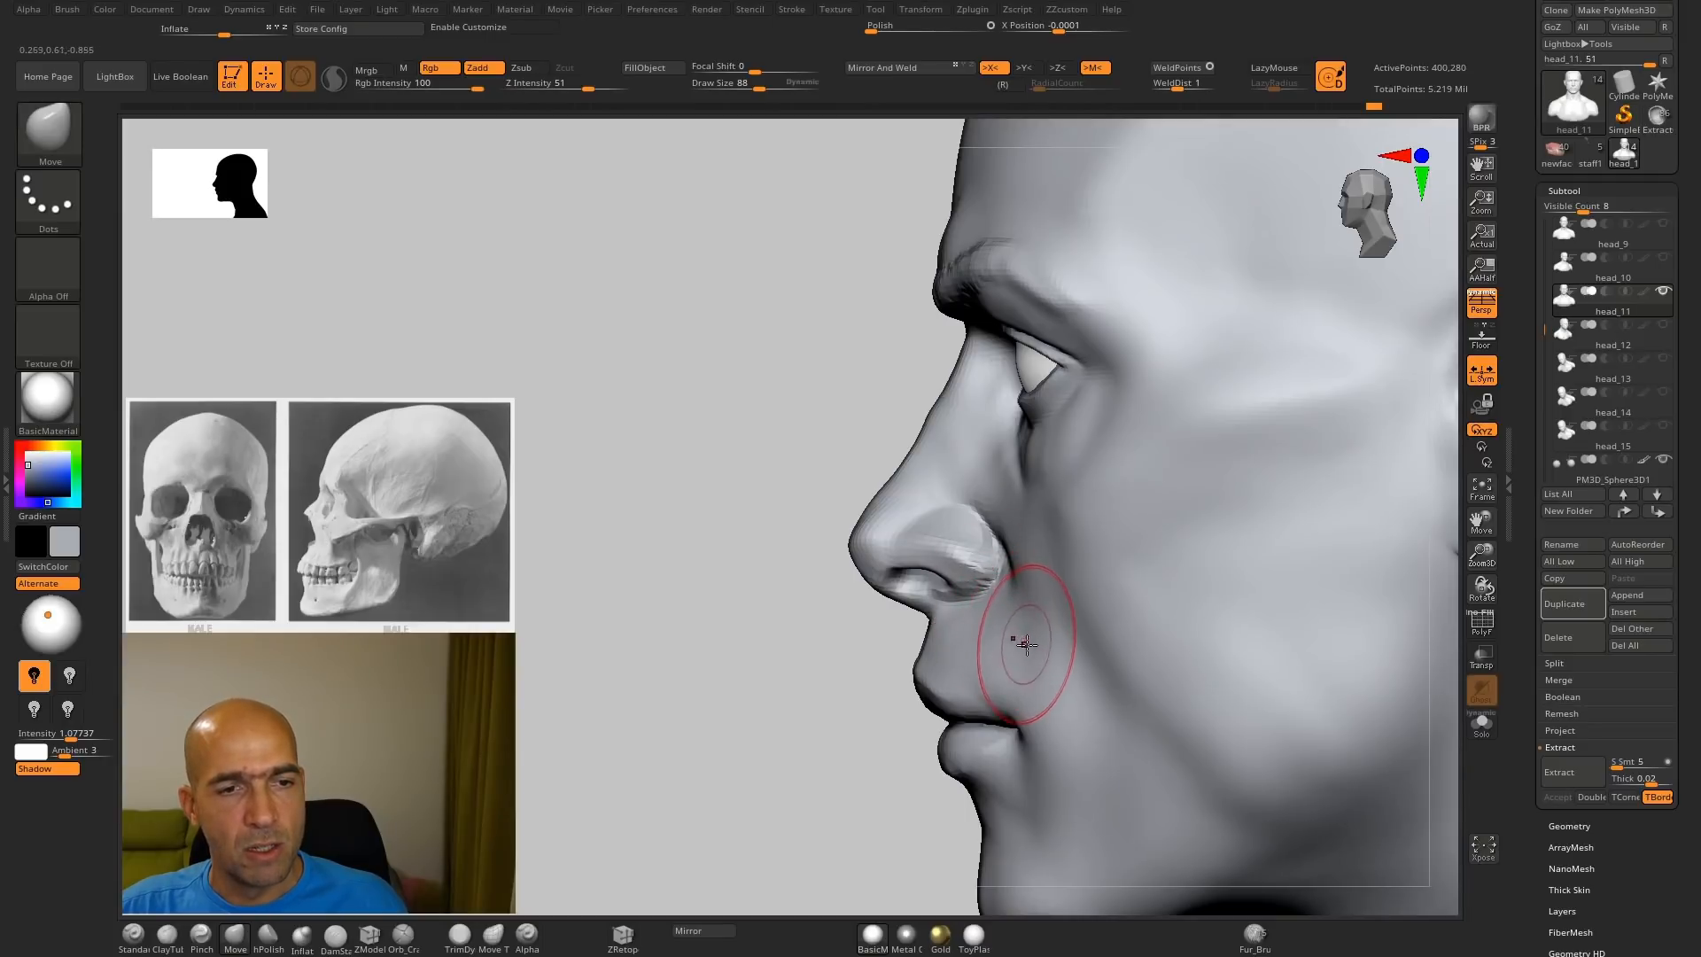
mouse_move(1031, 656)
mouse_down()
mouse_move(1048, 674)
mouse_move(1000, 618)
mouse_move(1007, 654)
mouse_up()
mouse_move(1007, 654)
mouse_down()
mouse_move(1038, 645)
mouse_move(1012, 608)
mouse_up()
right_drag(784, 664, 900, 646)
mouse_move(1291, 676)
right_down()
mouse_move(1232, 625)
mouse_move(1222, 532)
right_up()
Step: Carve the nasolabial fold from the nostril toward the mouth corner with the DamStandard brush at draw size 64, and soften it
key(b)
key(d)
key(s)
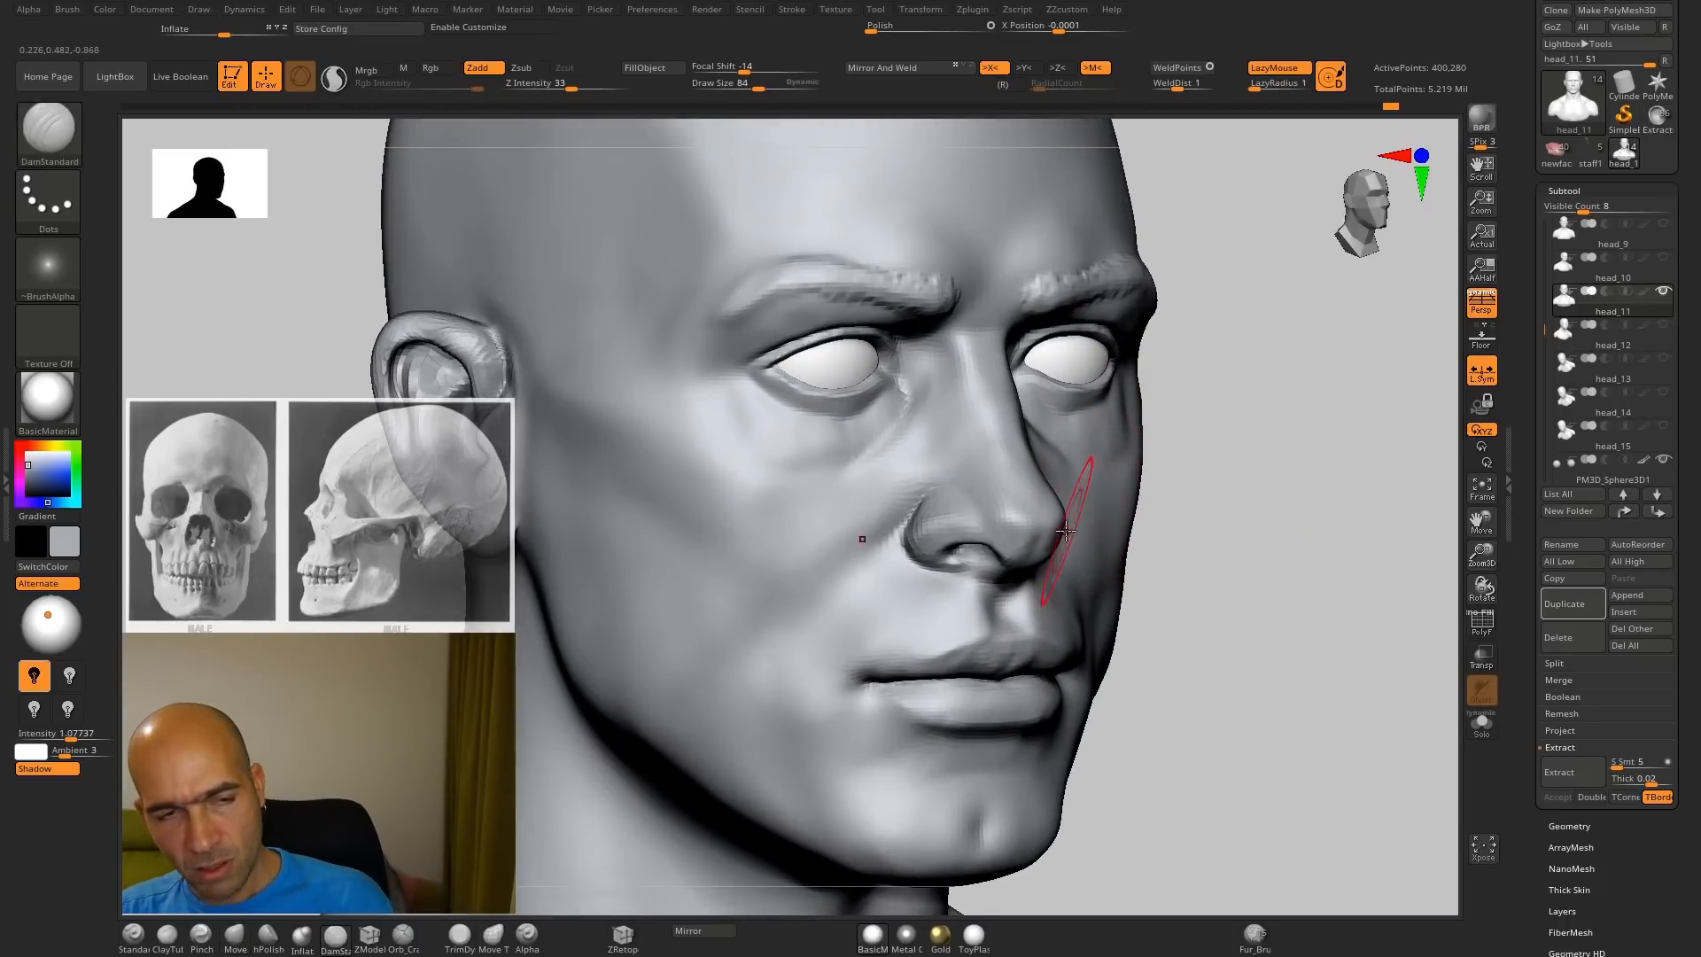
key(bracketleft)
key(bracketleft)
alt+drag(922, 502, 816, 619)
alt+drag(872, 567, 826, 620)
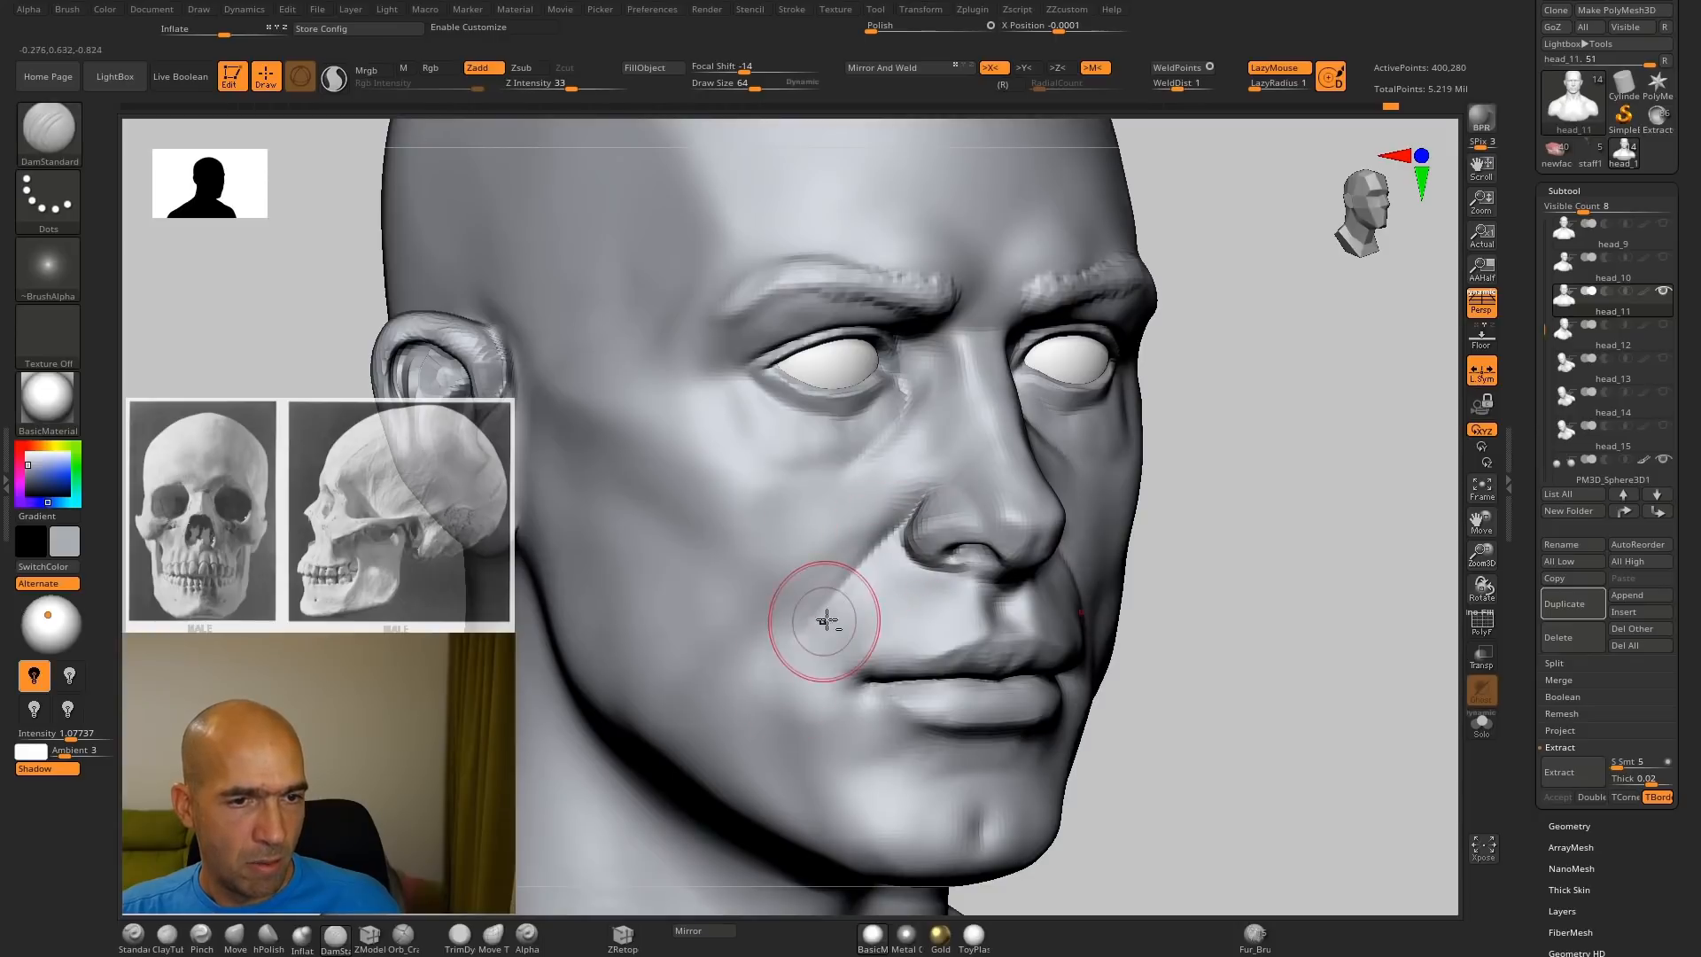
key(shift)
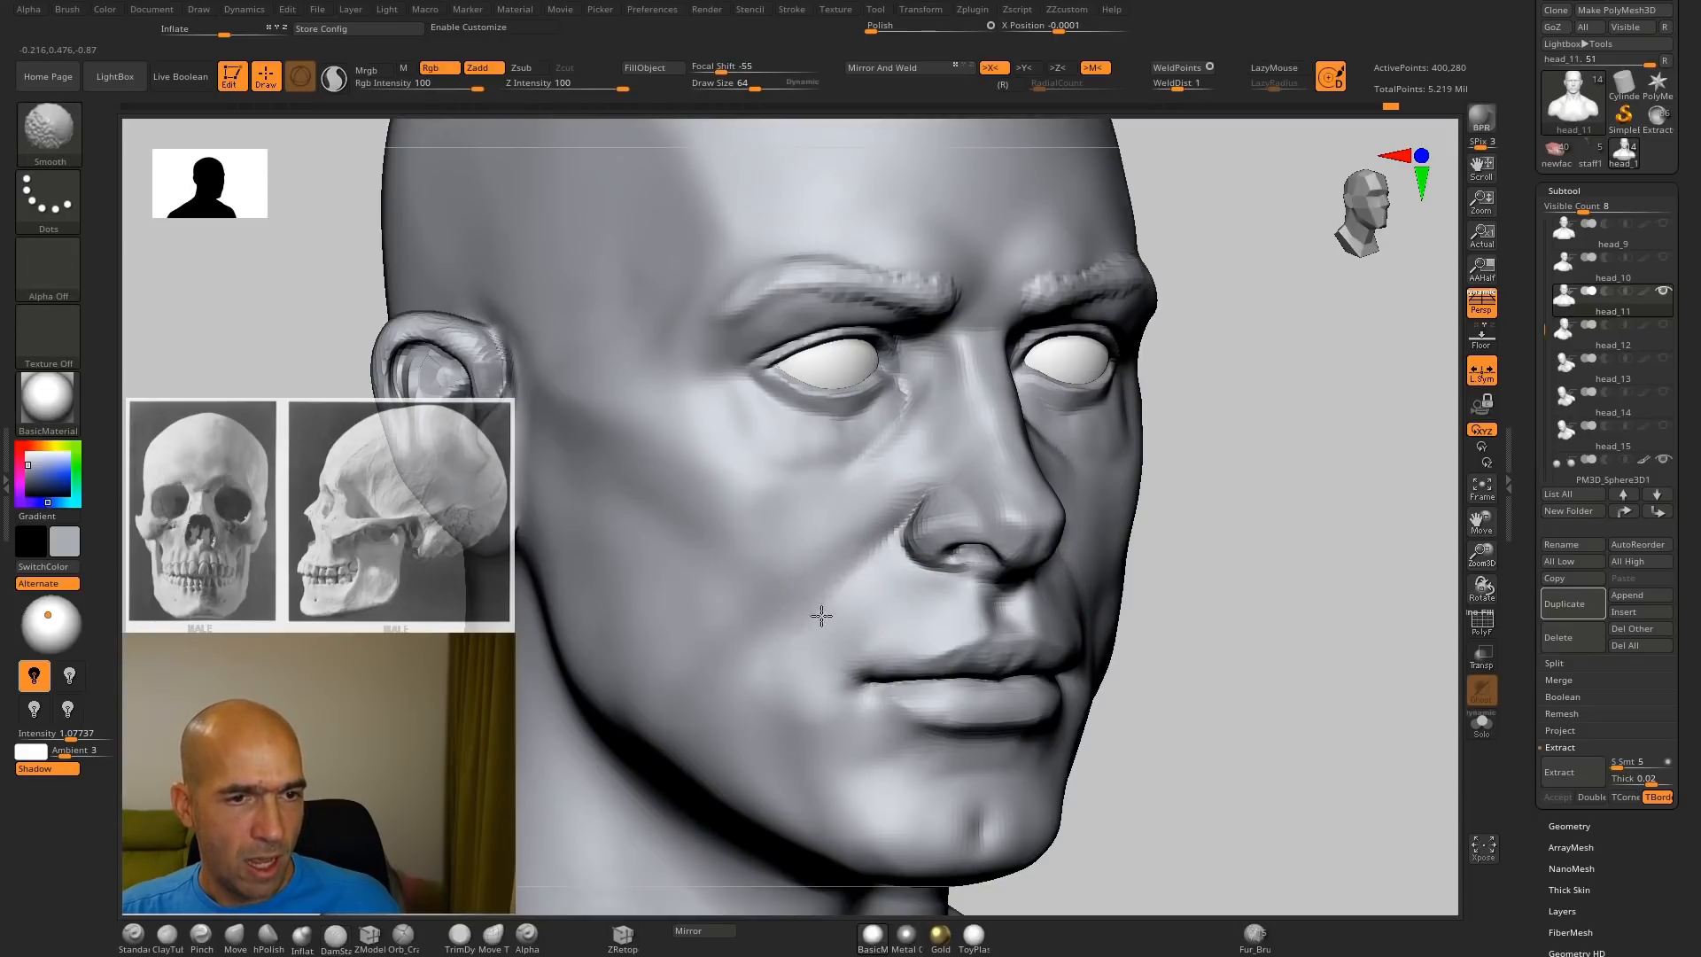
drag(1279, 460, 1187, 474)
key(b)
key(p)
key(i)
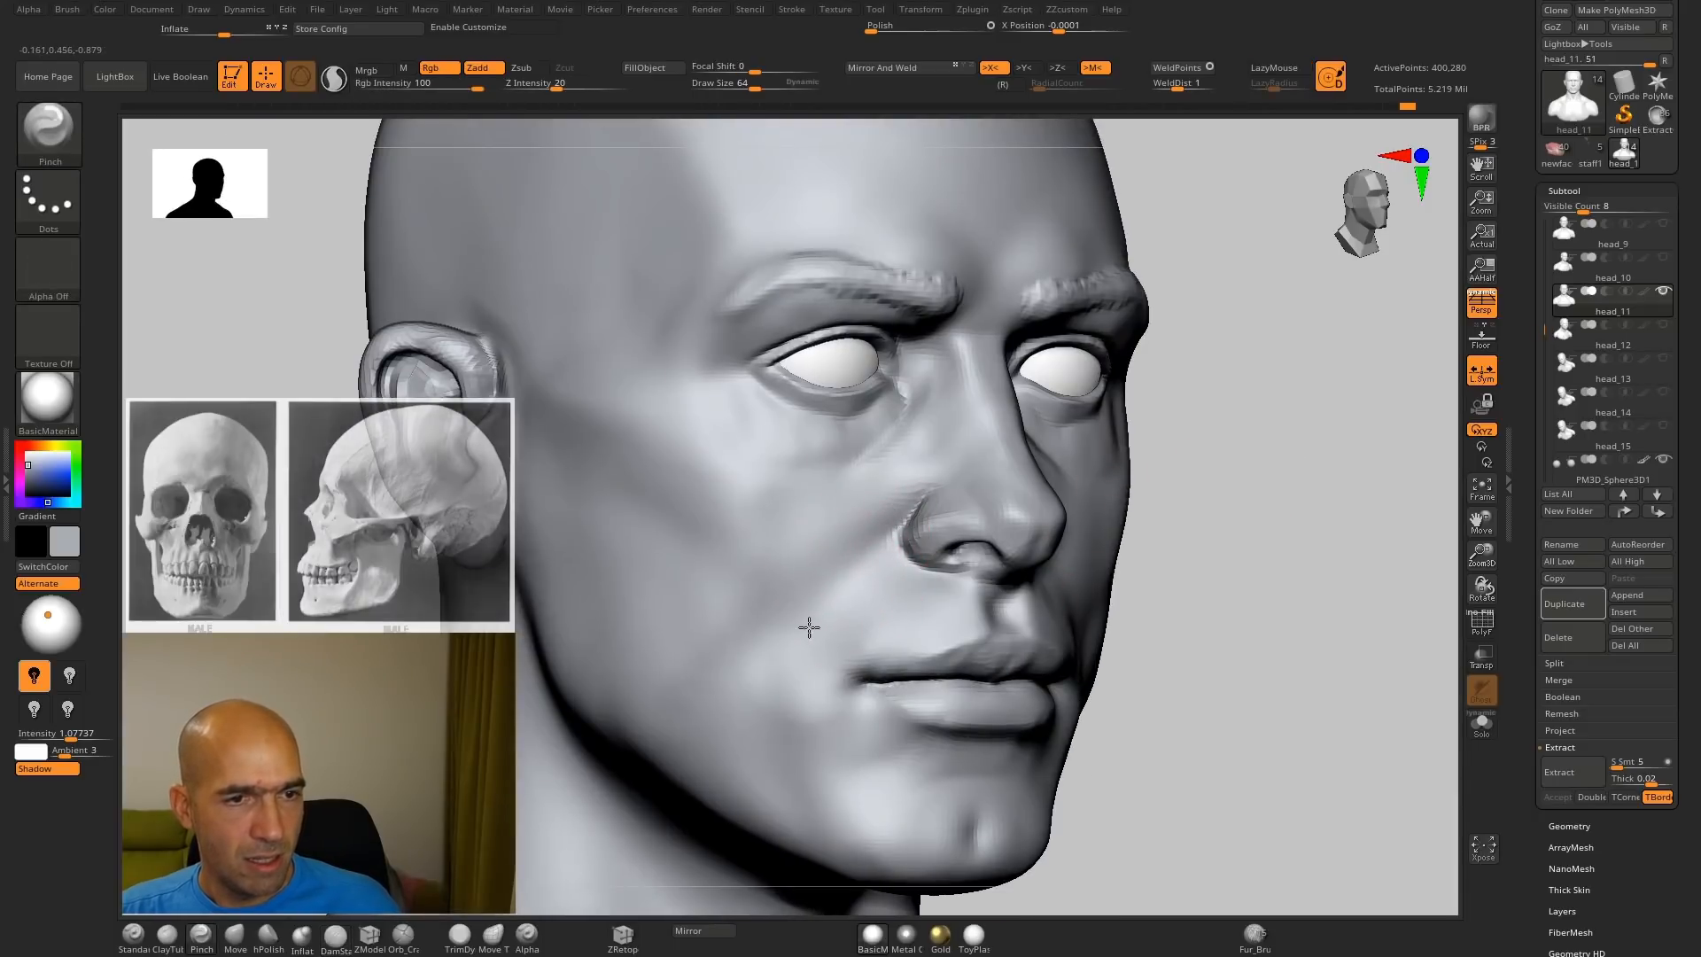
key(ctrl)
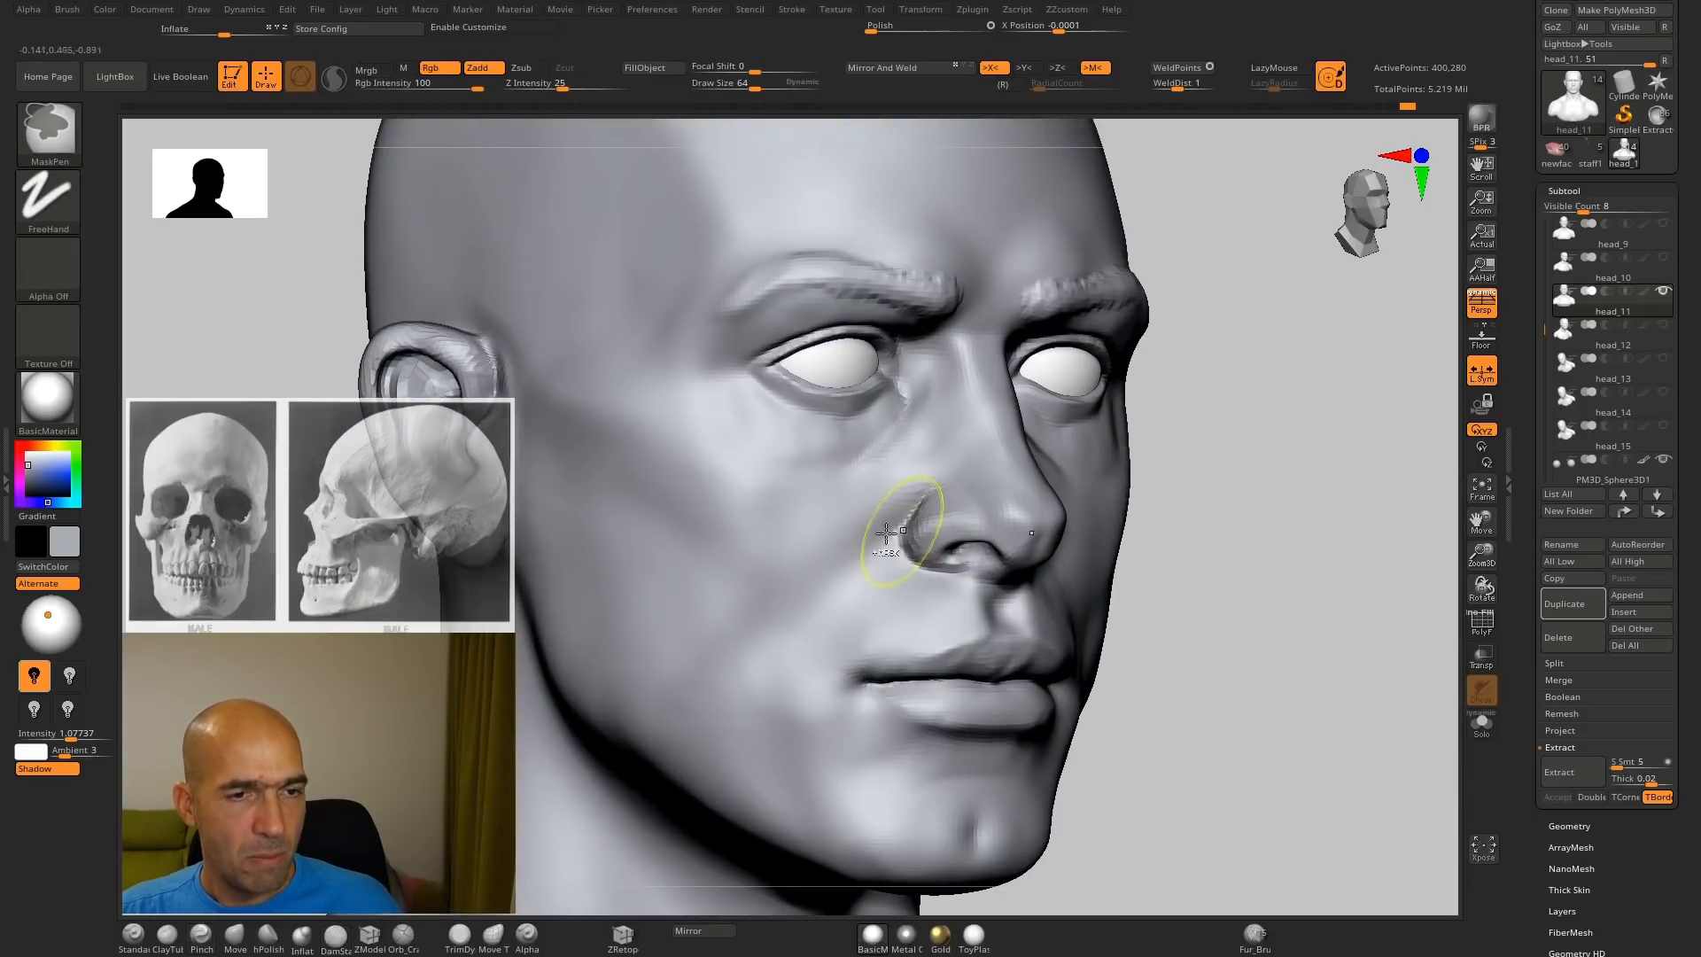
Step: Recut the nasolabial fold down to the mouth corner with the DamStandard brush and smooth the crease into the cheek
key(b)
key(d)
key(s)
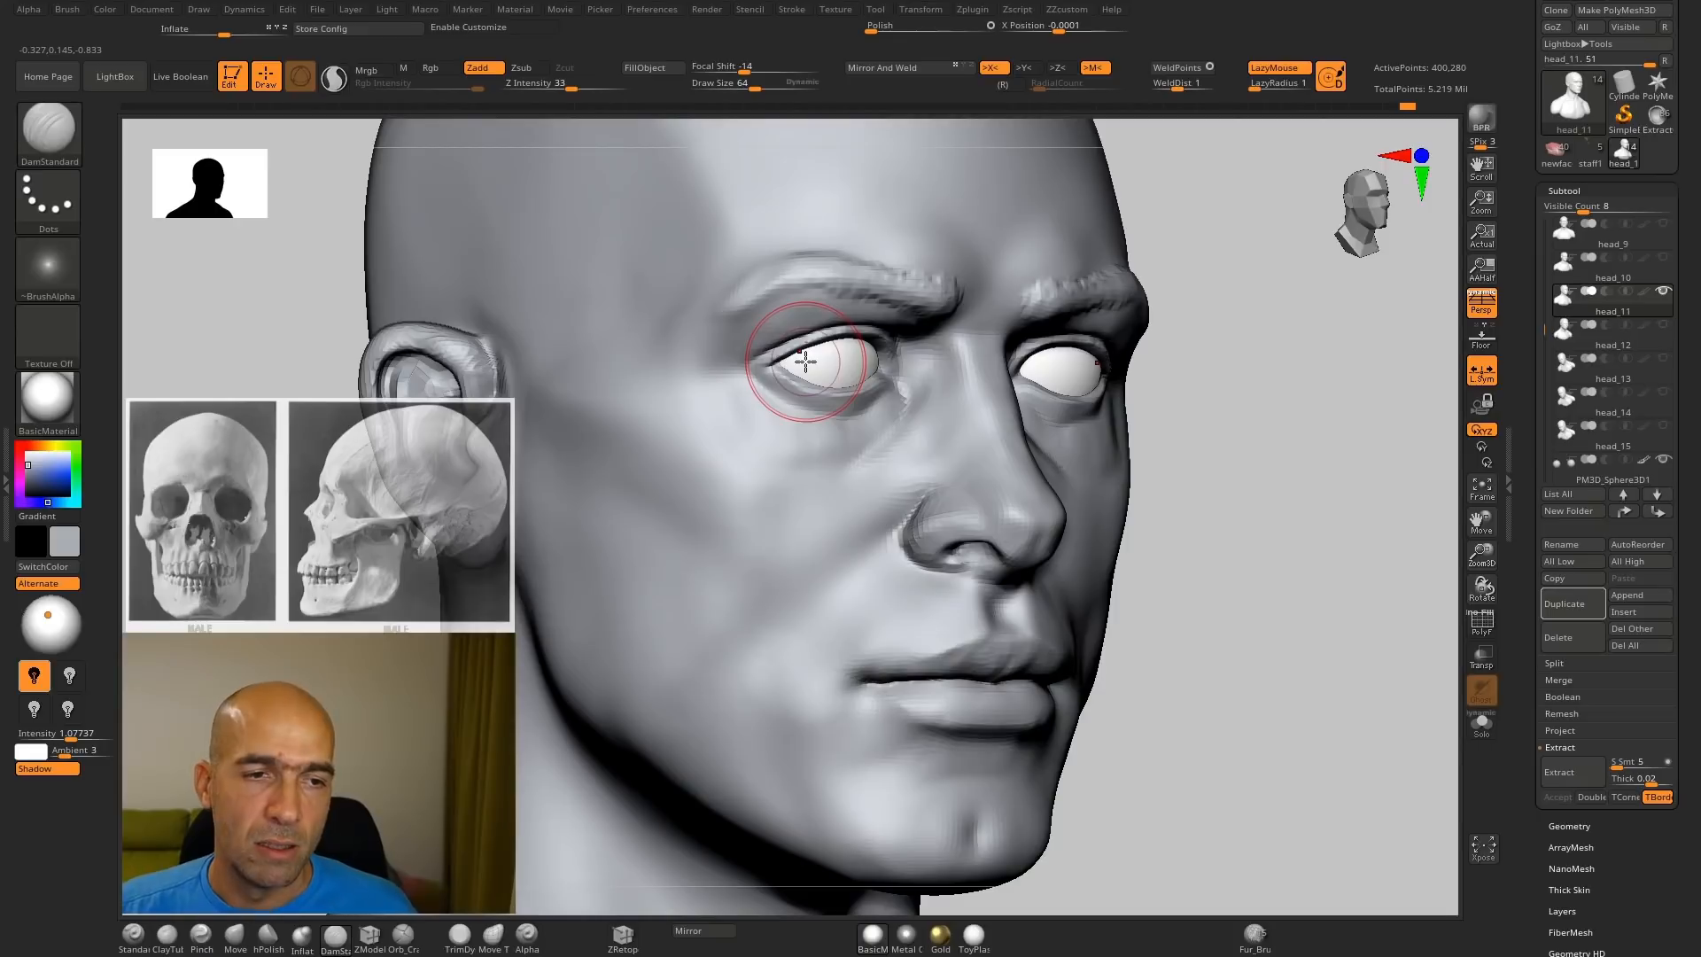
mouse_move(923, 492)
mouse_down()
mouse_move(898, 550)
mouse_move(923, 494)
mouse_up()
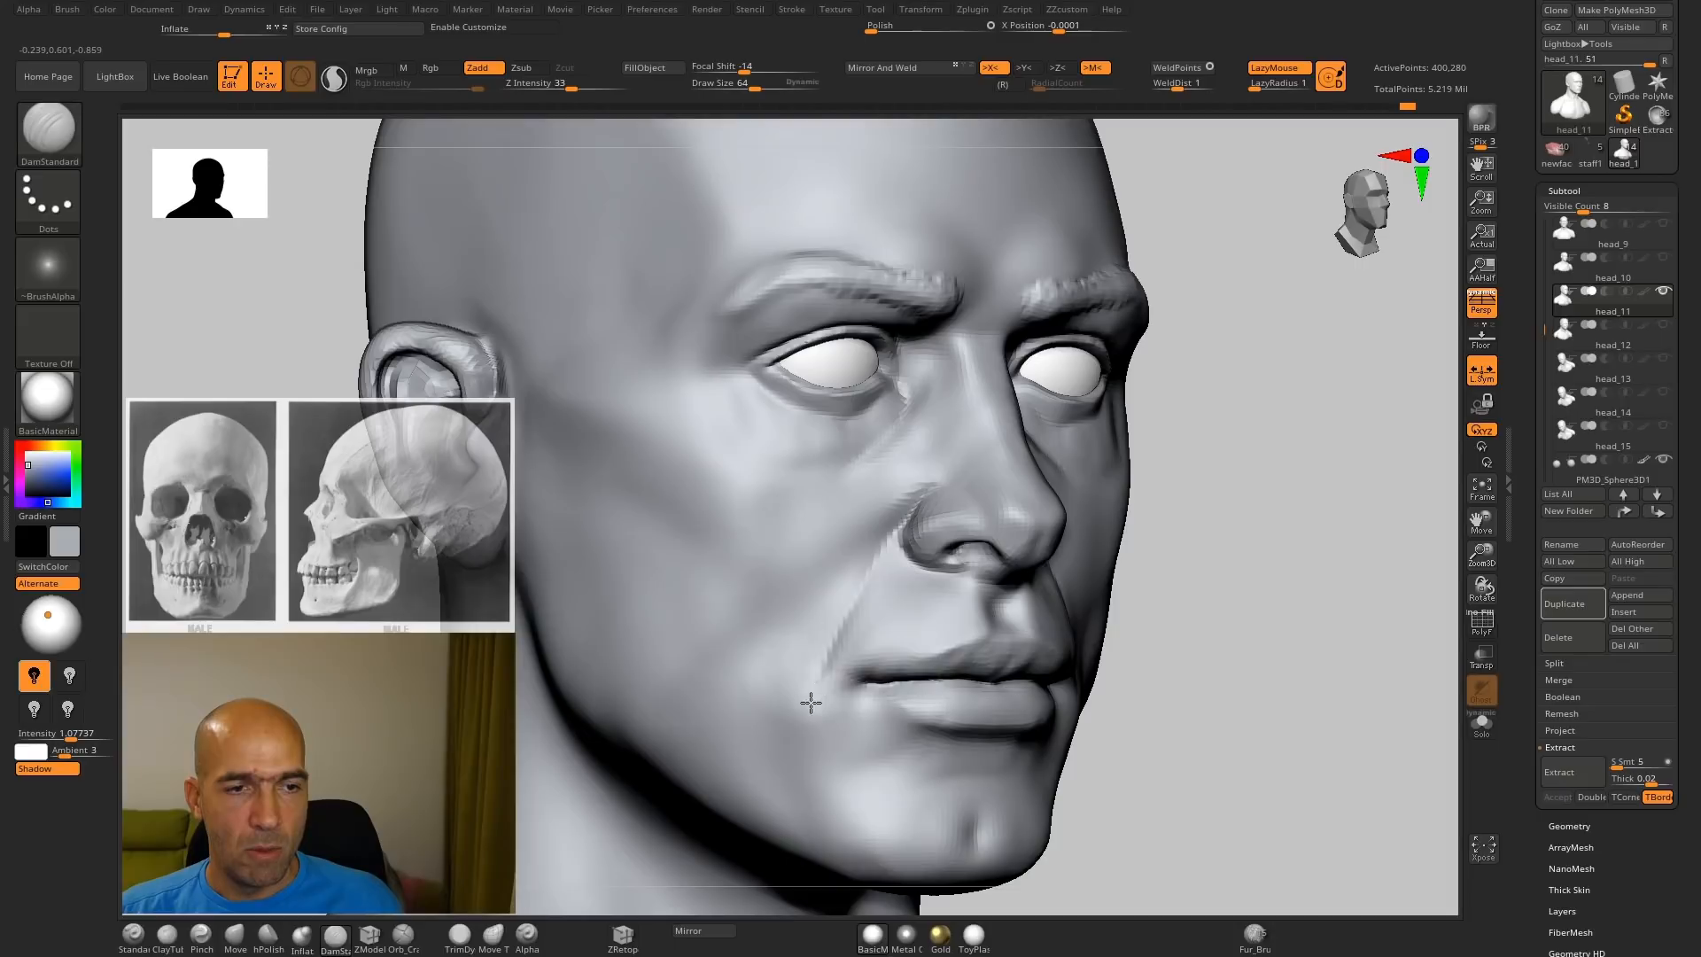
drag(847, 687, 836, 708)
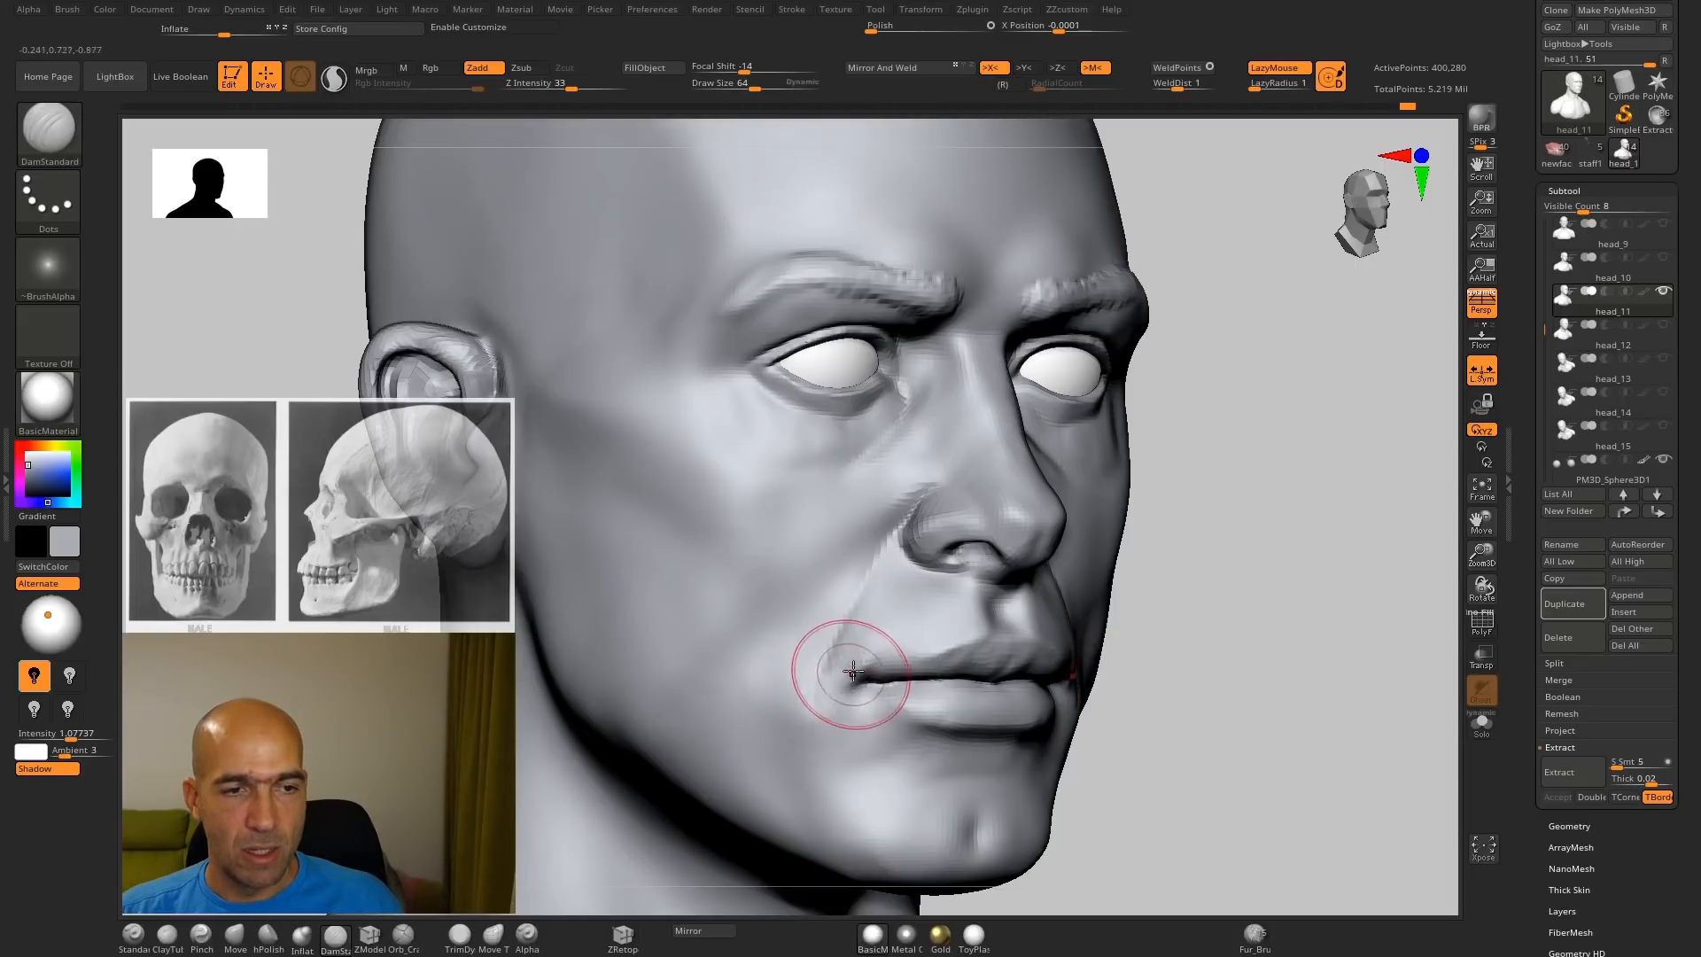
shift+drag(873, 594, 853, 656)
mouse_move(1159, 646)
mouse_down()
mouse_move(853, 666)
mouse_move(855, 615)
mouse_move(822, 713)
mouse_up()
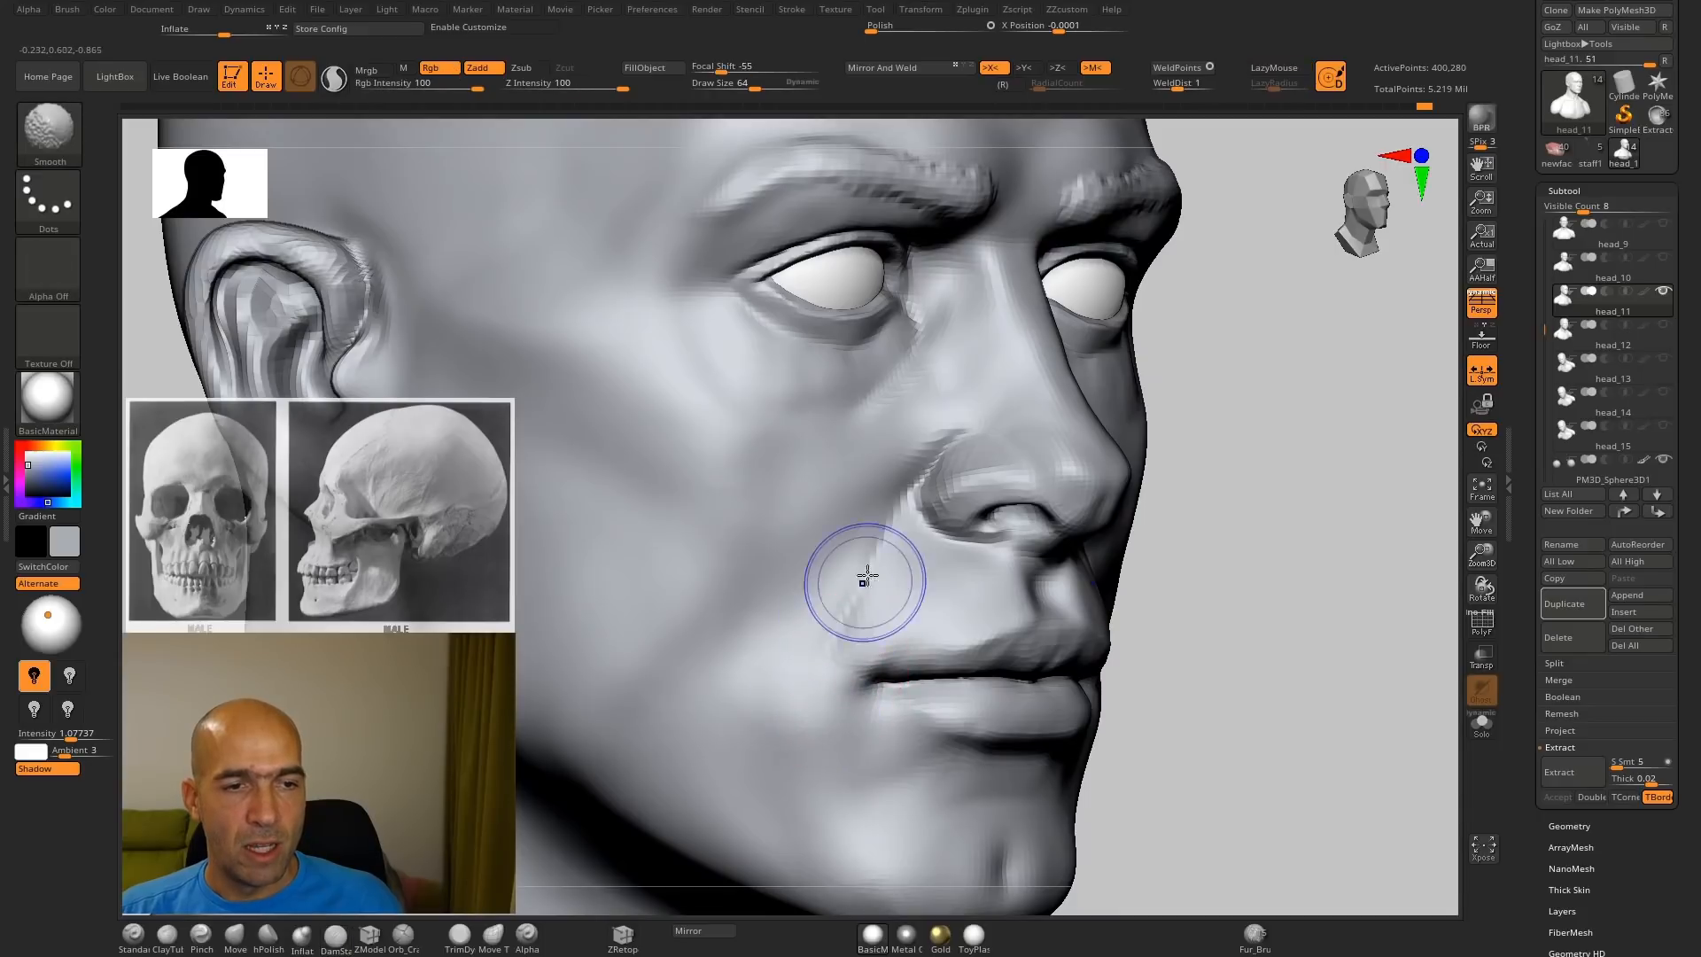
shift+drag(867, 576, 833, 635)
shift+drag(896, 494, 842, 596)
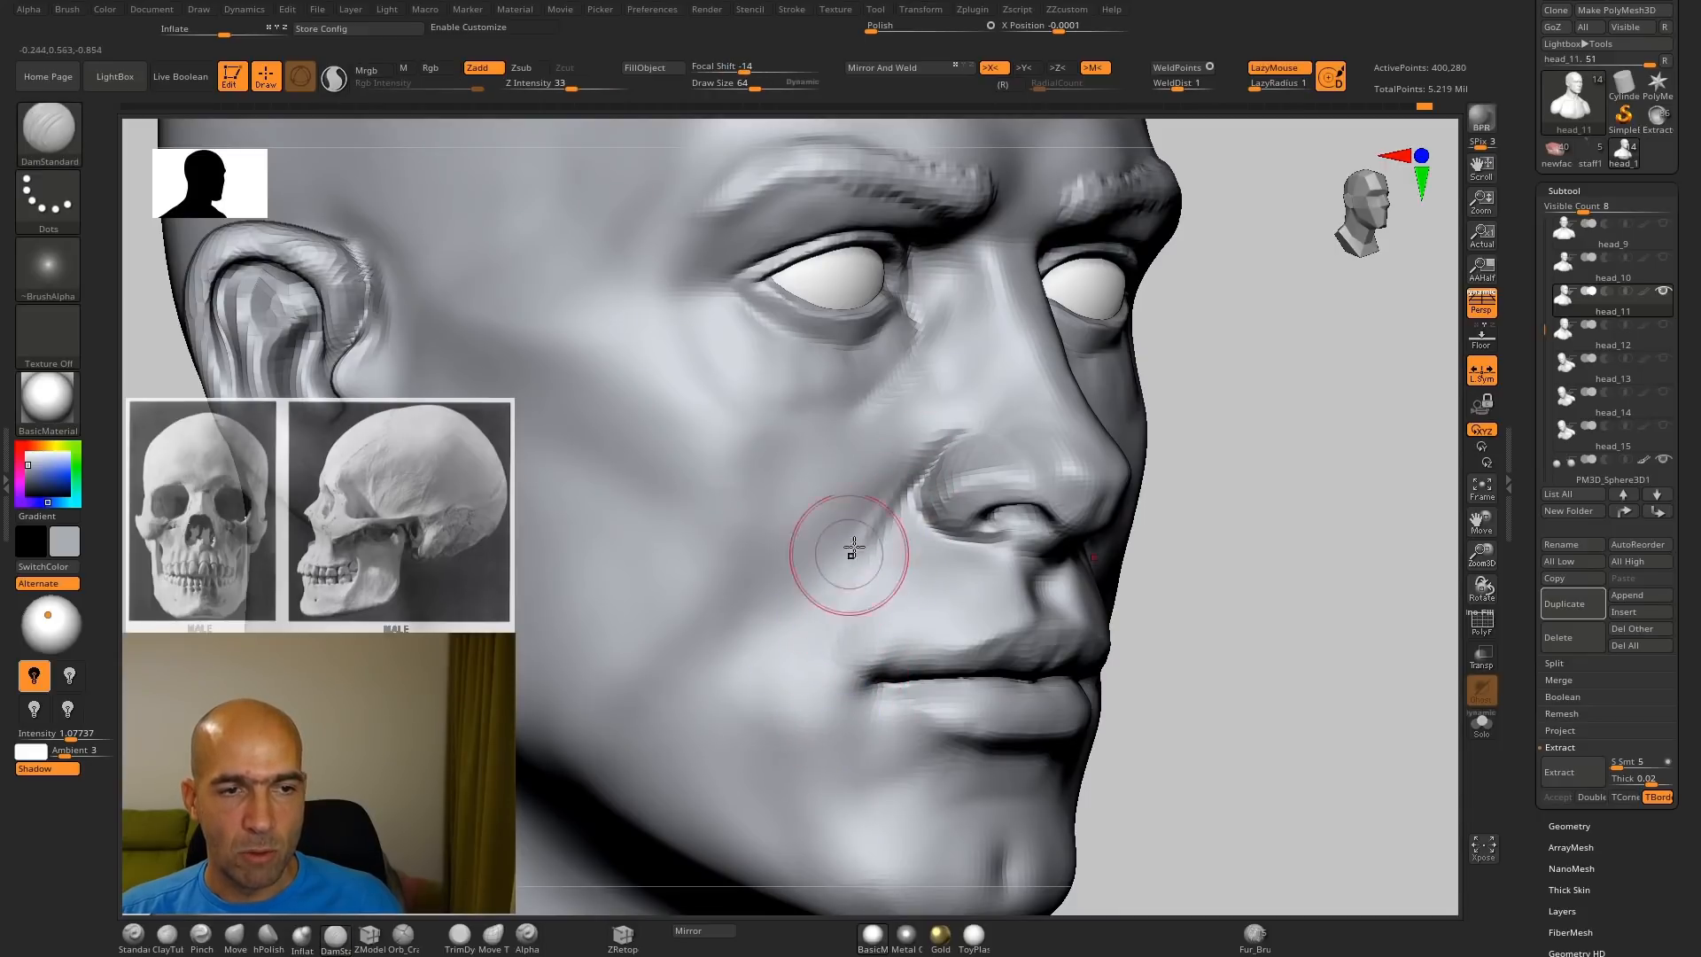
Step: Build up the cheek along the nasolabial fold with the Standard brush and smooth the transition
key(b)
key(s)
key(t)
mouse_move(886, 491)
mouse_down()
mouse_move(826, 603)
mouse_move(809, 596)
mouse_up()
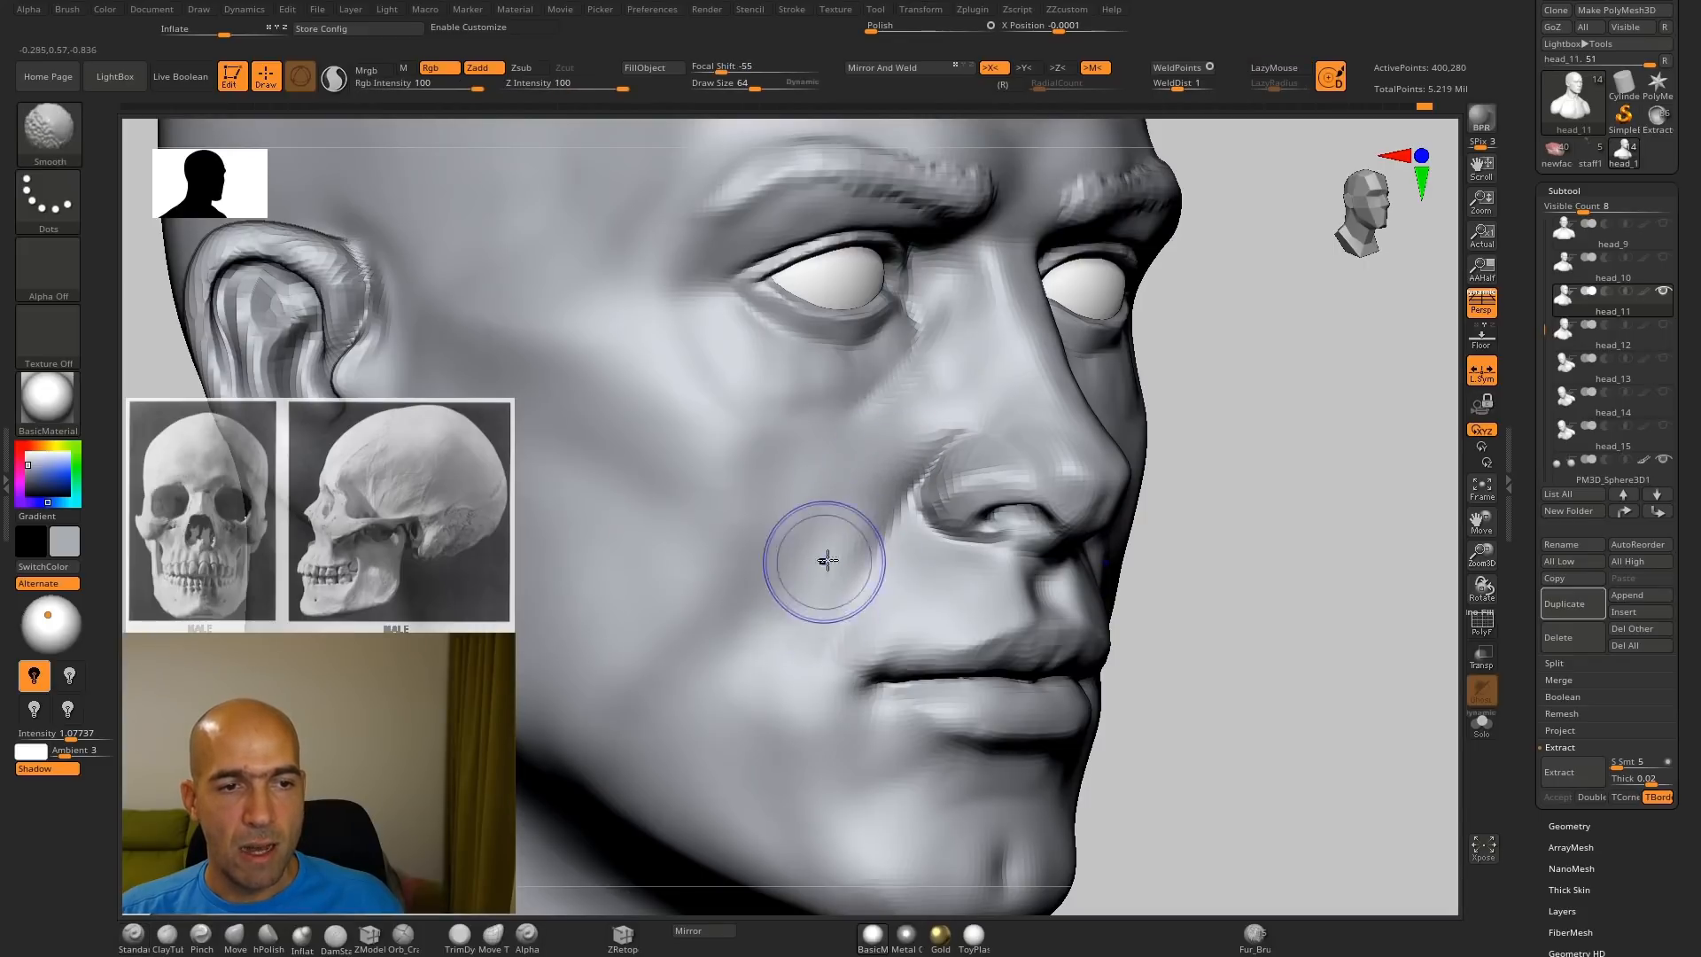
shift+drag(1265, 444, 861, 559)
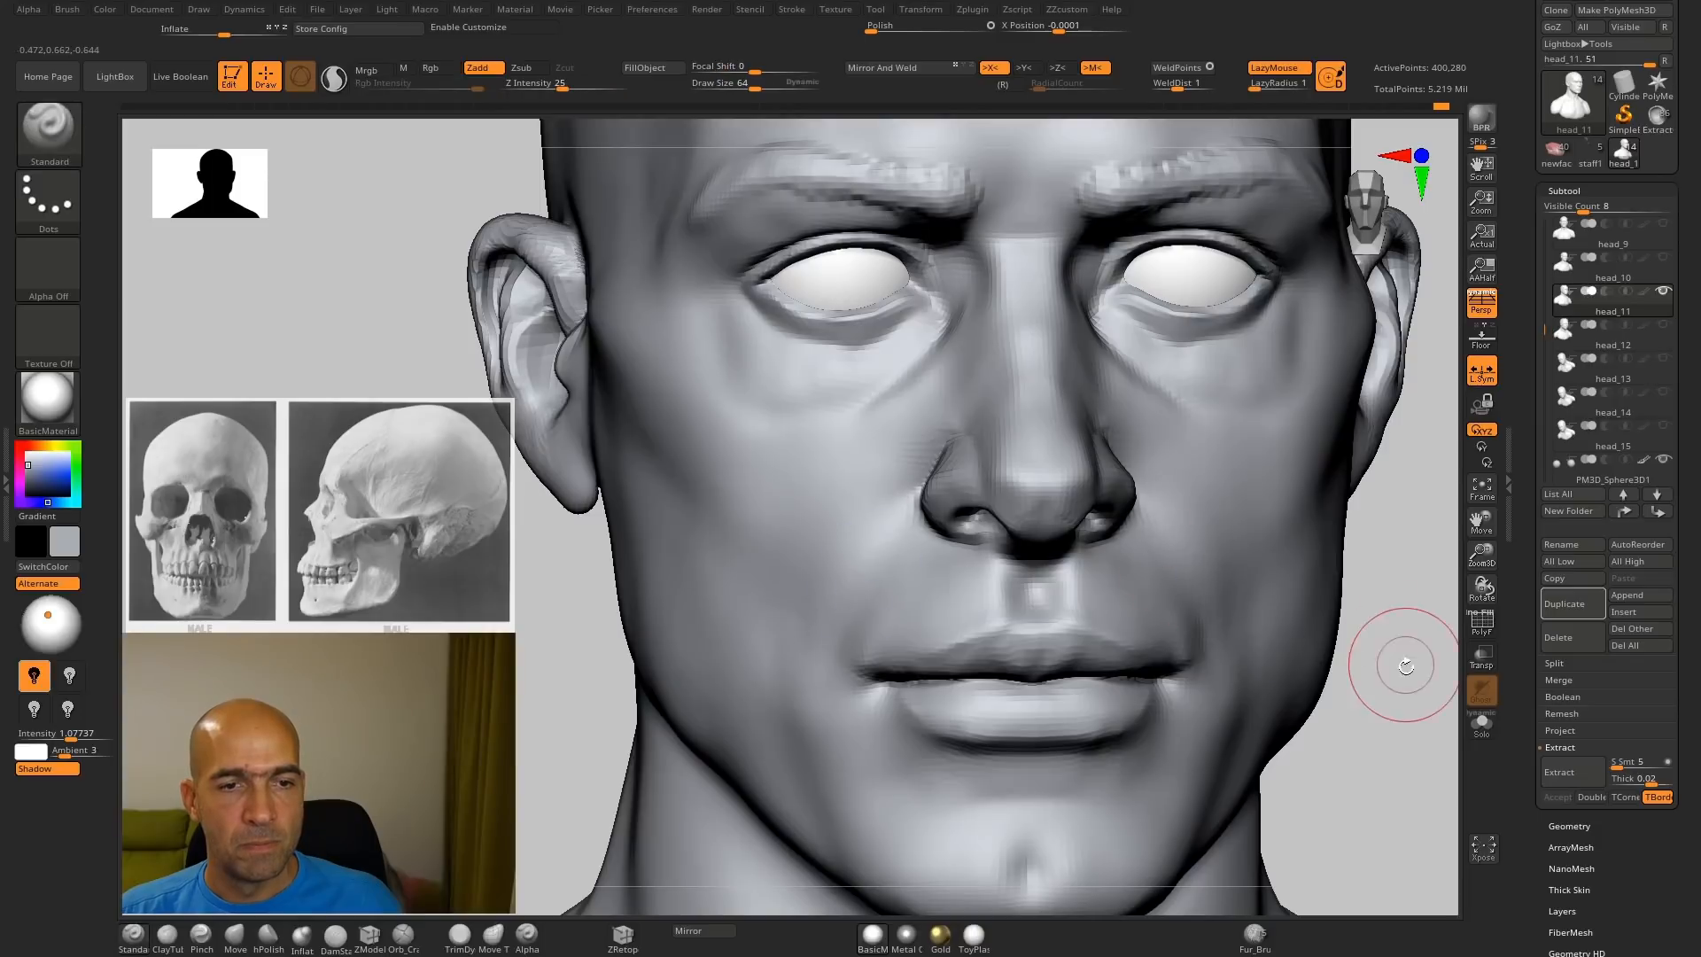
Step: Try outlining the nasolabial fold and the soft forms around the mouth corner and lower cheek with the DamStandard brush
mouse_move(1412, 653)
mouse_down()
mouse_move(1337, 646)
mouse_move(1090, 558)
mouse_up()
key(b)
key(d)
key(s)
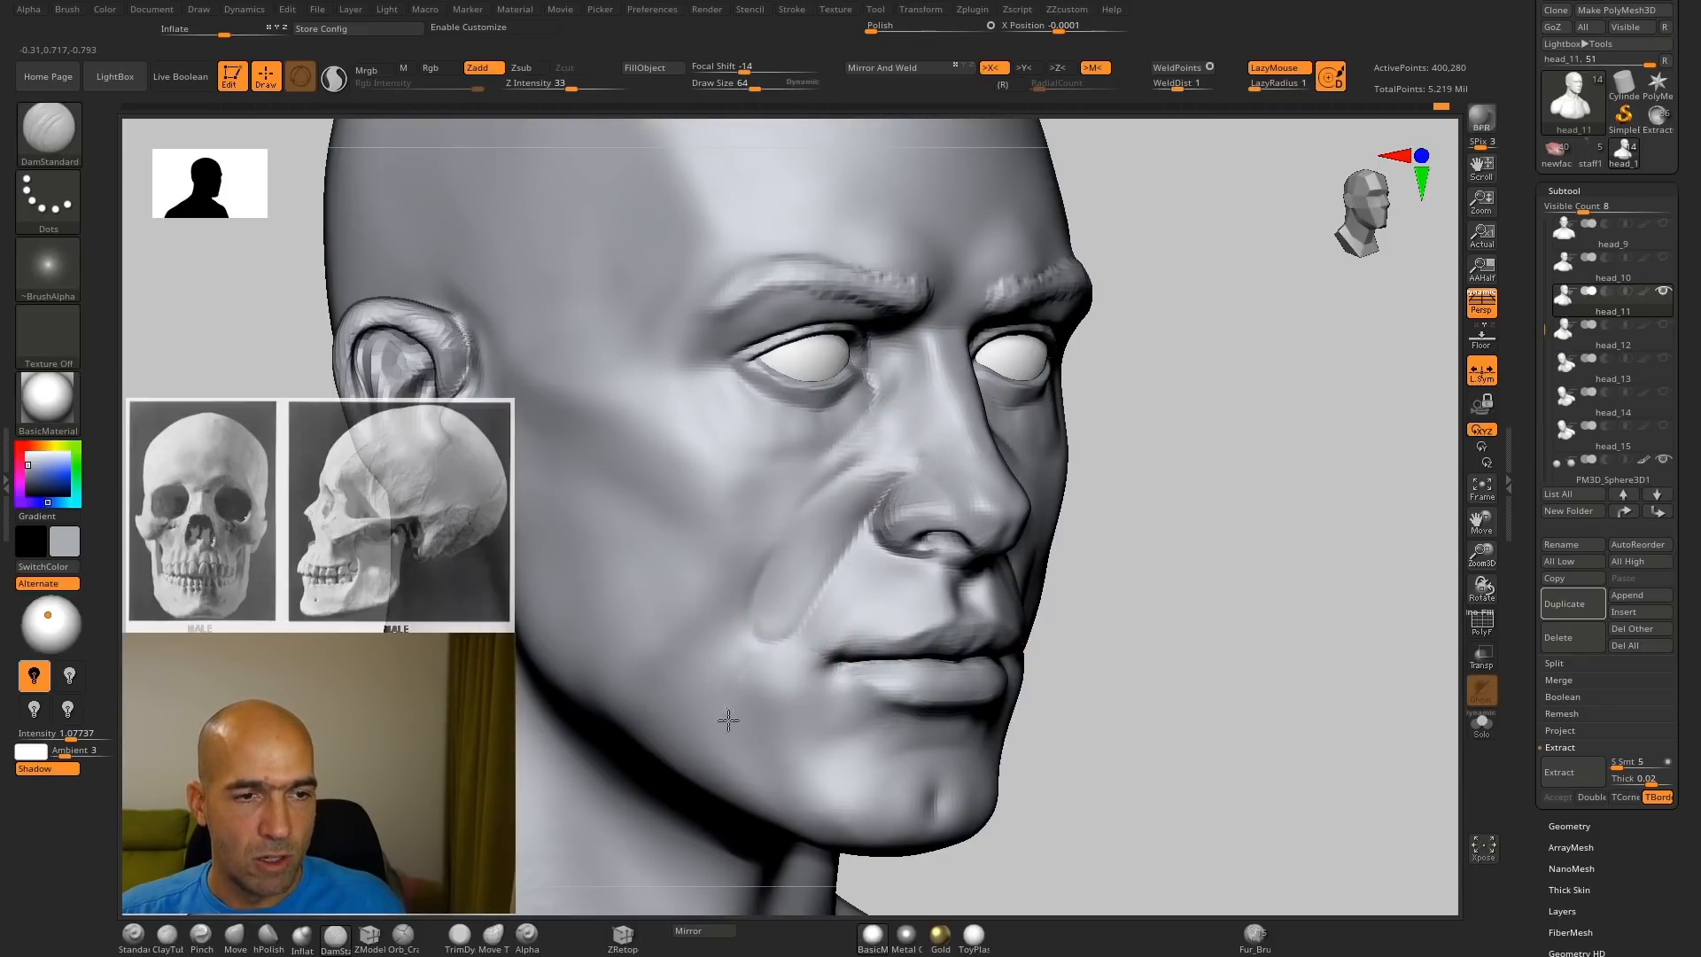
drag(744, 620, 661, 698)
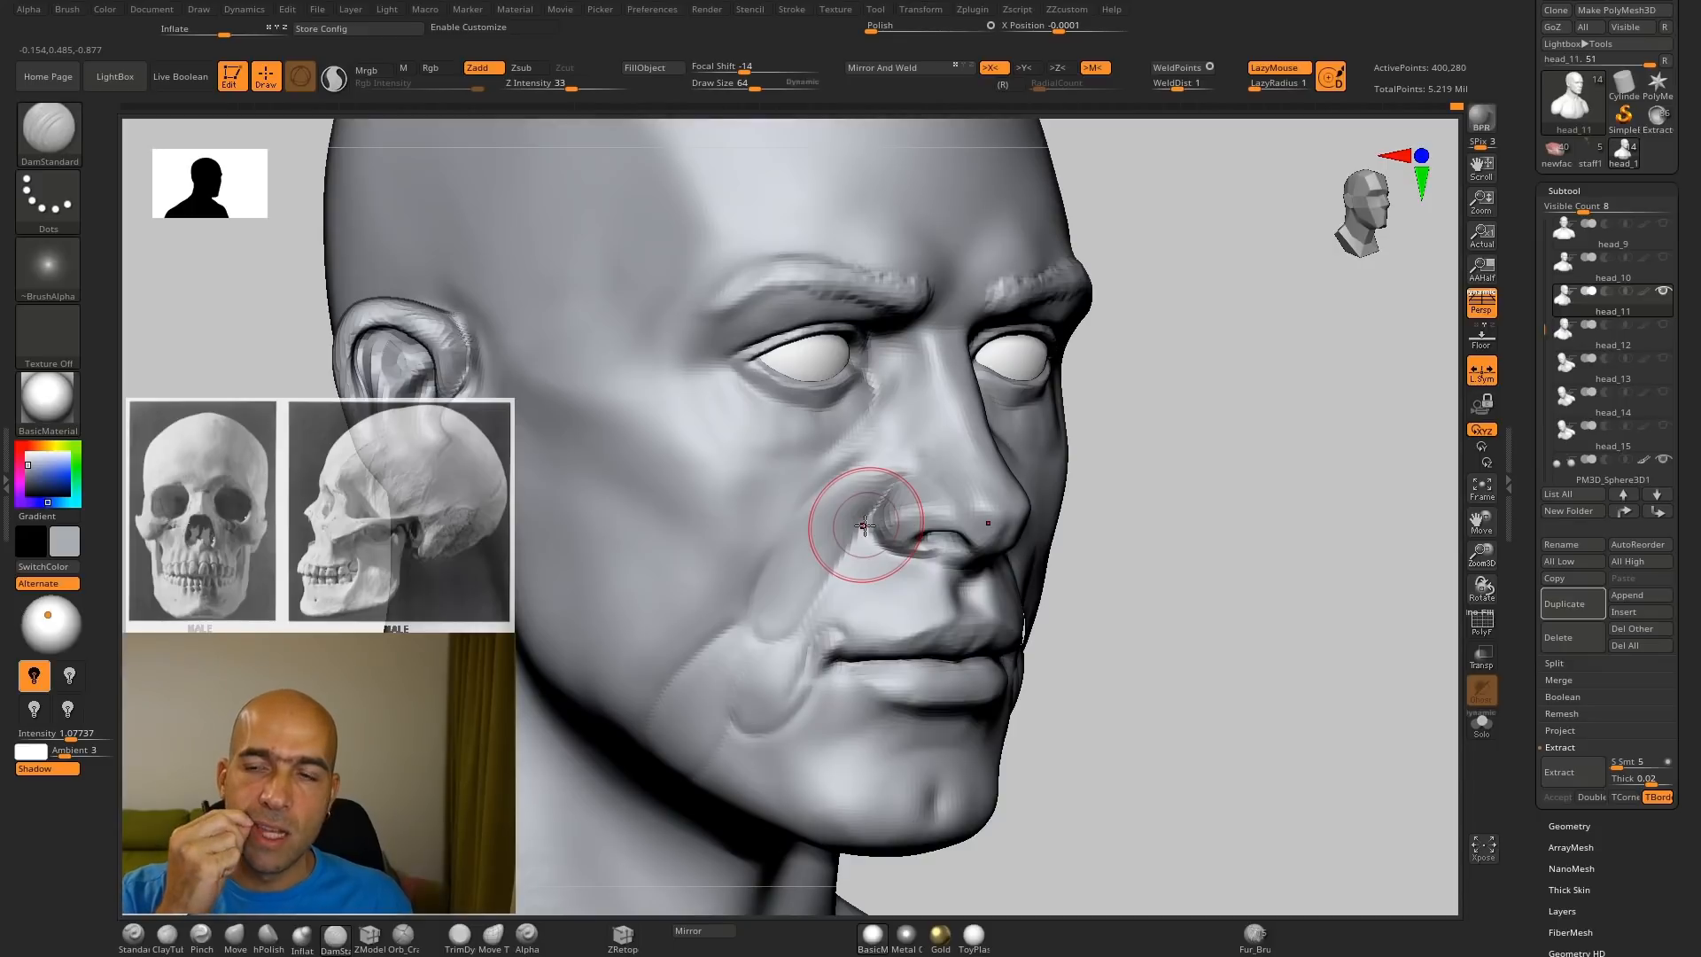
key(ctrl)
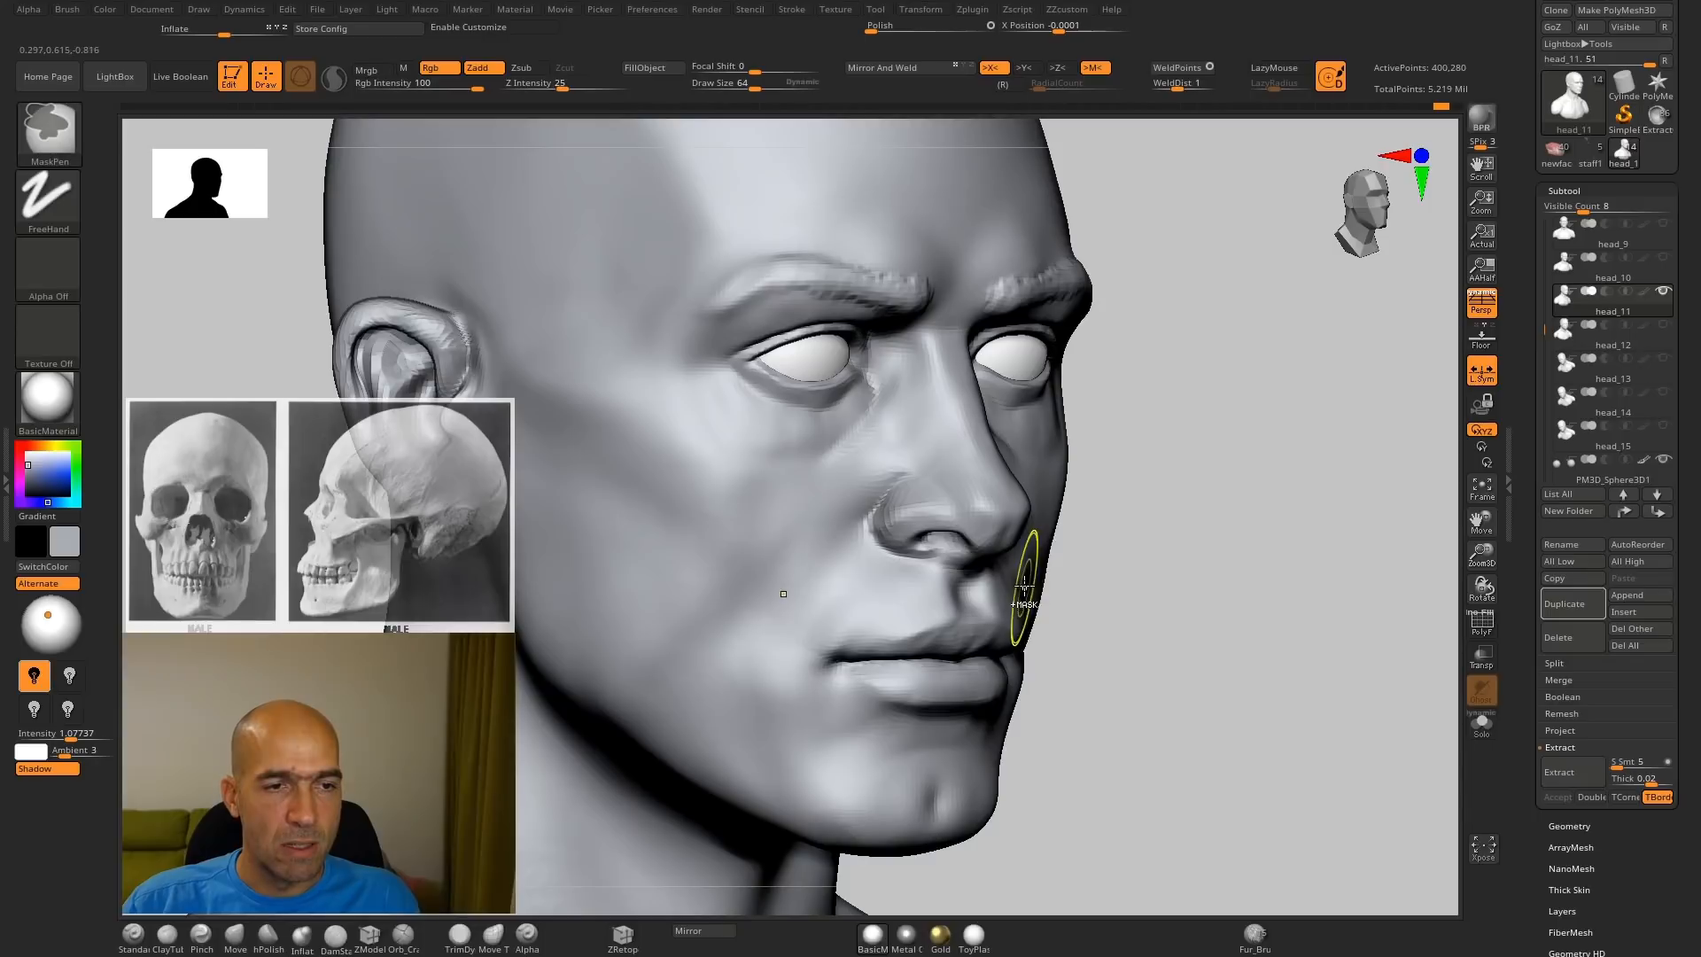
Step: Add volume to the cheek beside the mouth with the Standard brush and smooth it into the mouth corners
mouse_move(1054, 586)
mouse_down()
mouse_move(1151, 550)
mouse_move(1104, 561)
mouse_up()
drag(779, 533, 741, 704)
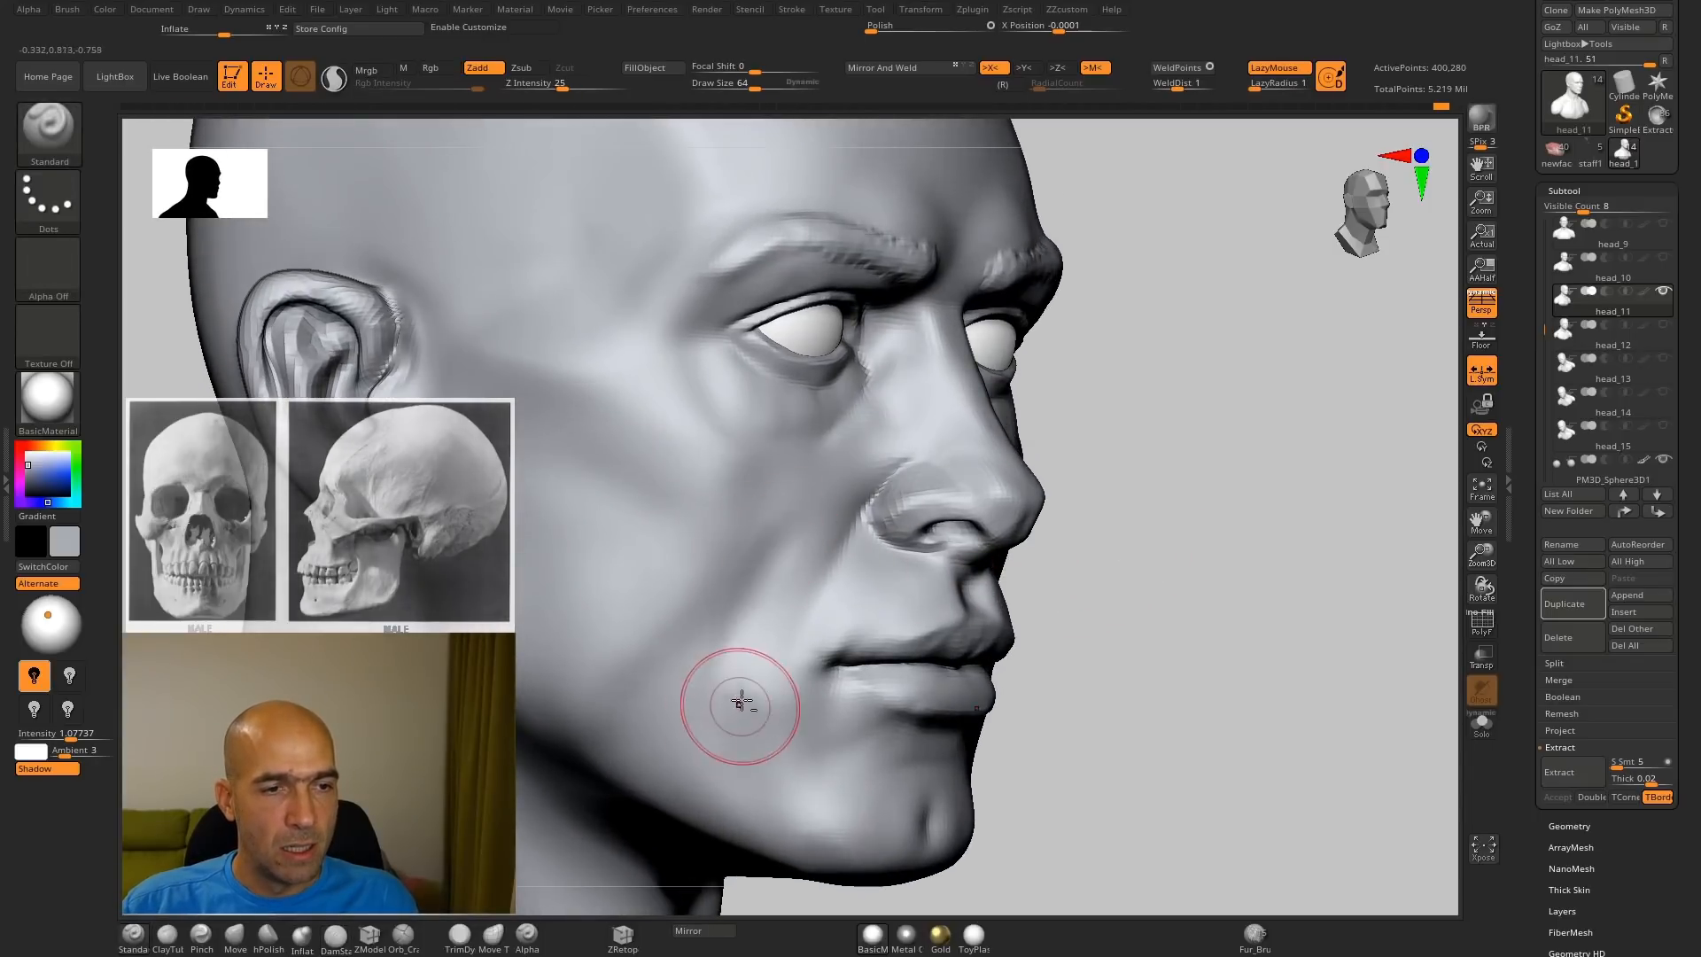
mouse_move(736, 623)
mouse_down()
mouse_move(744, 746)
mouse_move(731, 634)
mouse_up()
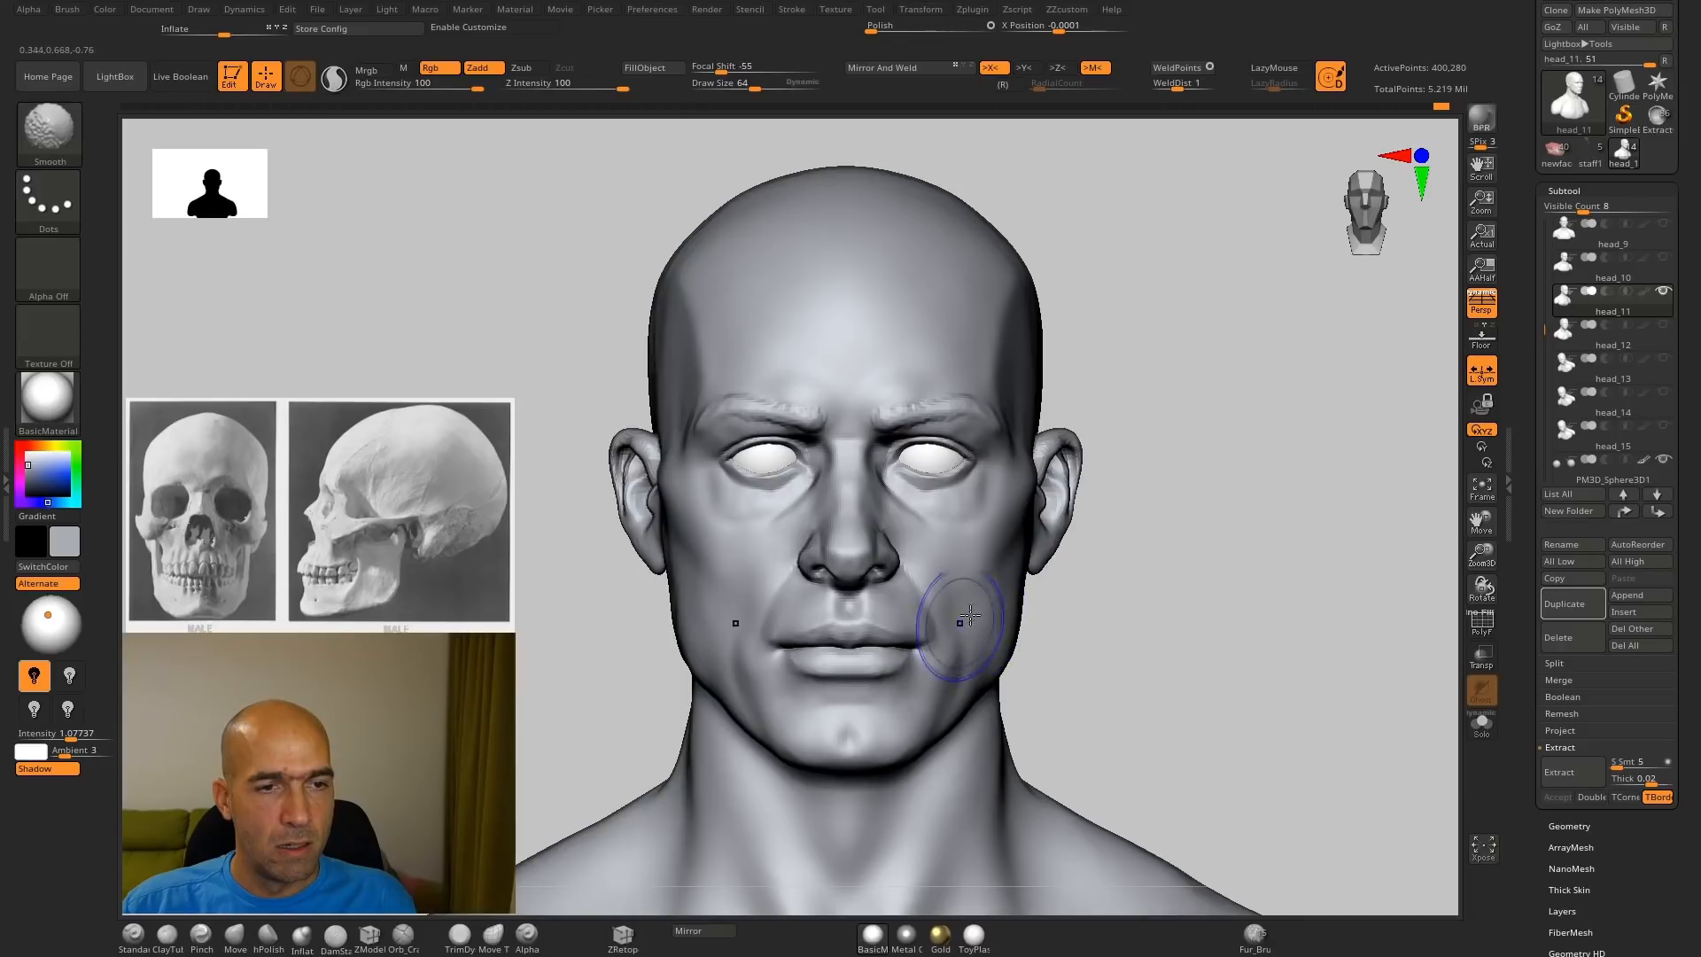
mouse_move(1178, 621)
alt+mouse_down()
mouse_move(1291, 641)
mouse_move(1069, 627)
alt+mouse_up()
mouse_move(832, 617)
shift+mouse_down()
mouse_move(864, 637)
mouse_move(842, 676)
shift+mouse_up()
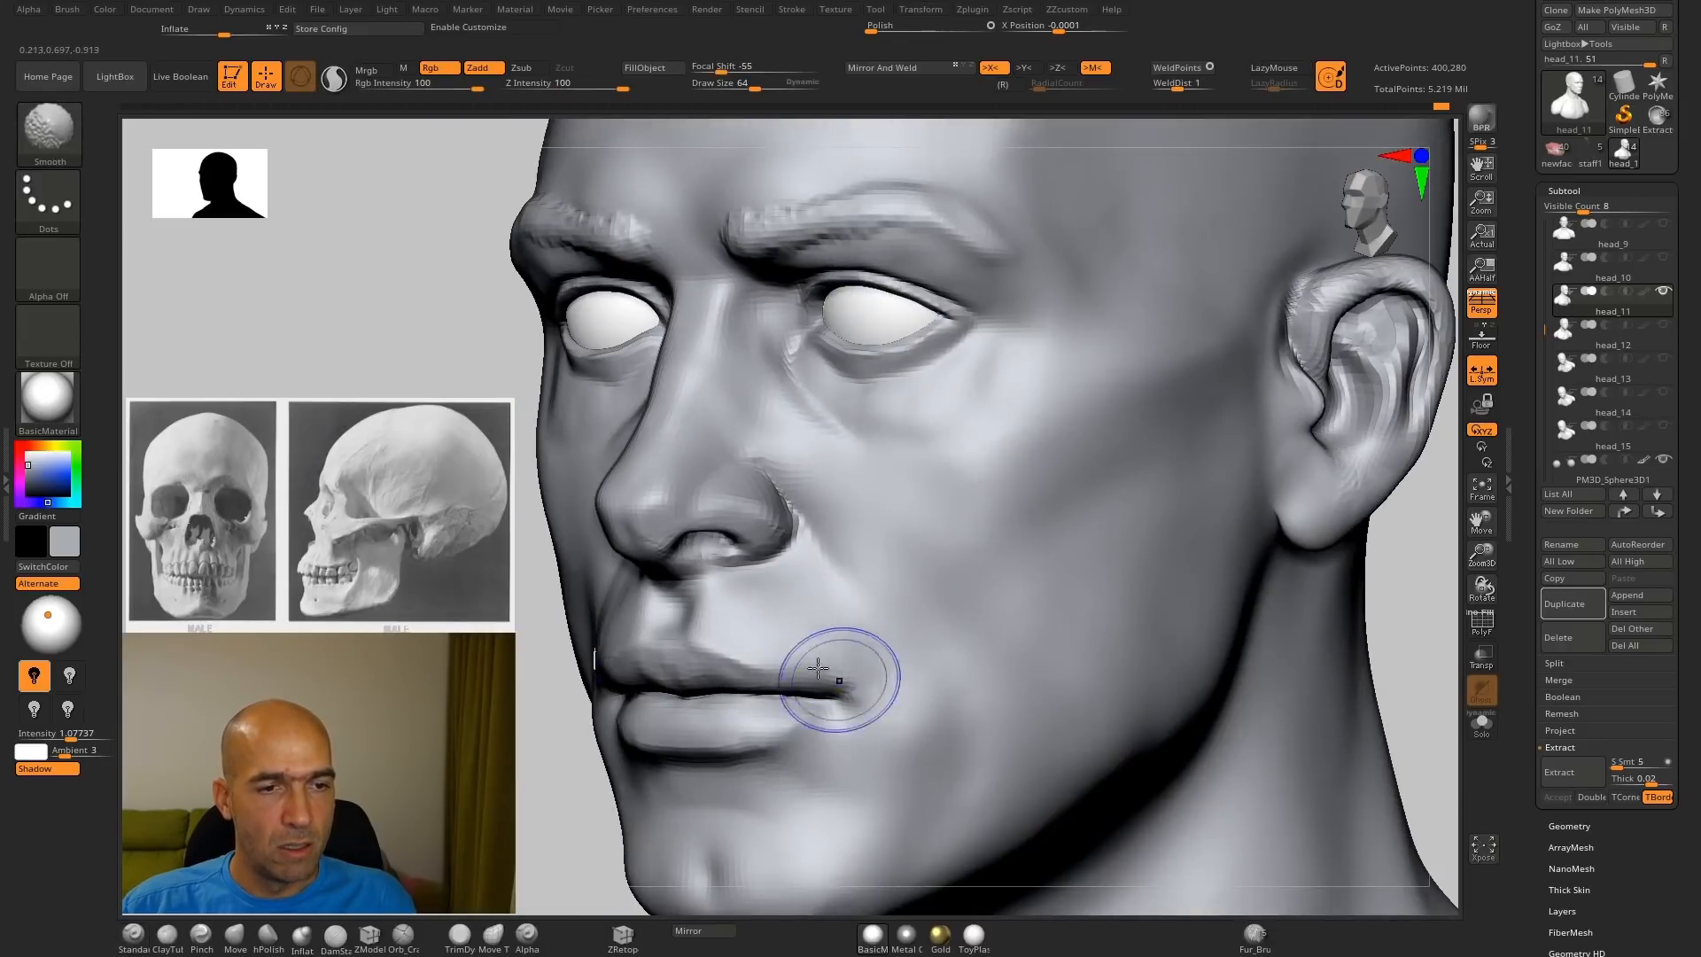
Step: Define the mouth corners and the crease below them with the DamStandard brush, smoothing the surrounding skin
key(b)
key(d)
key(s)
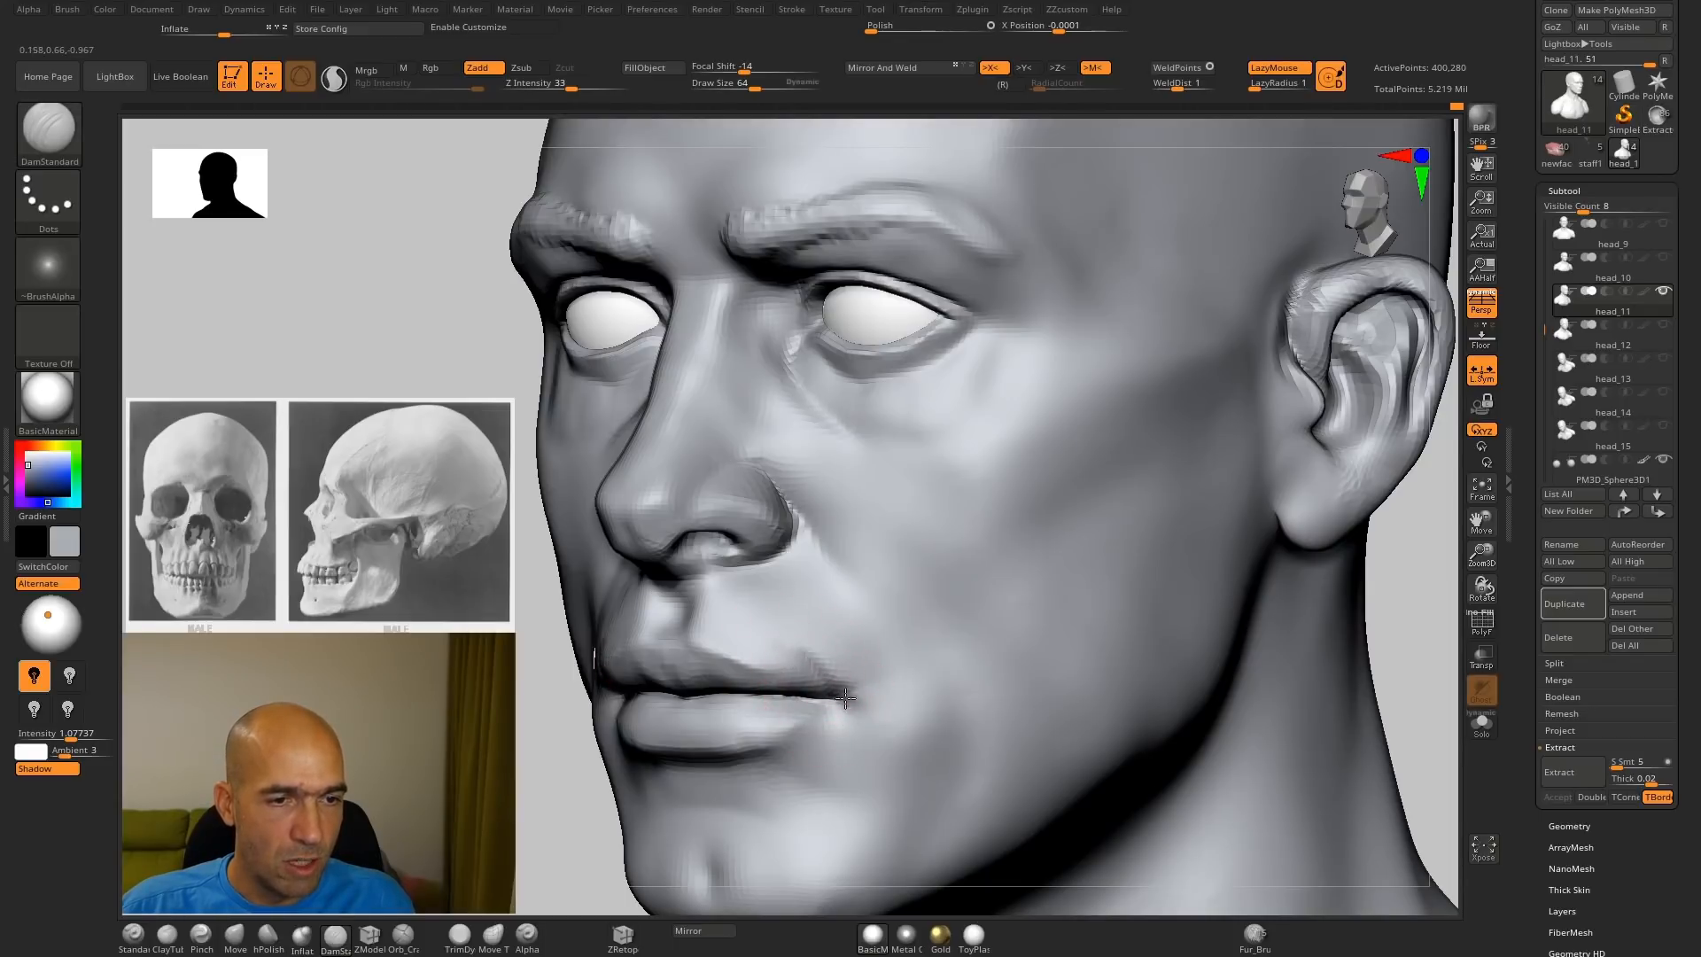
key(ctrl+z)
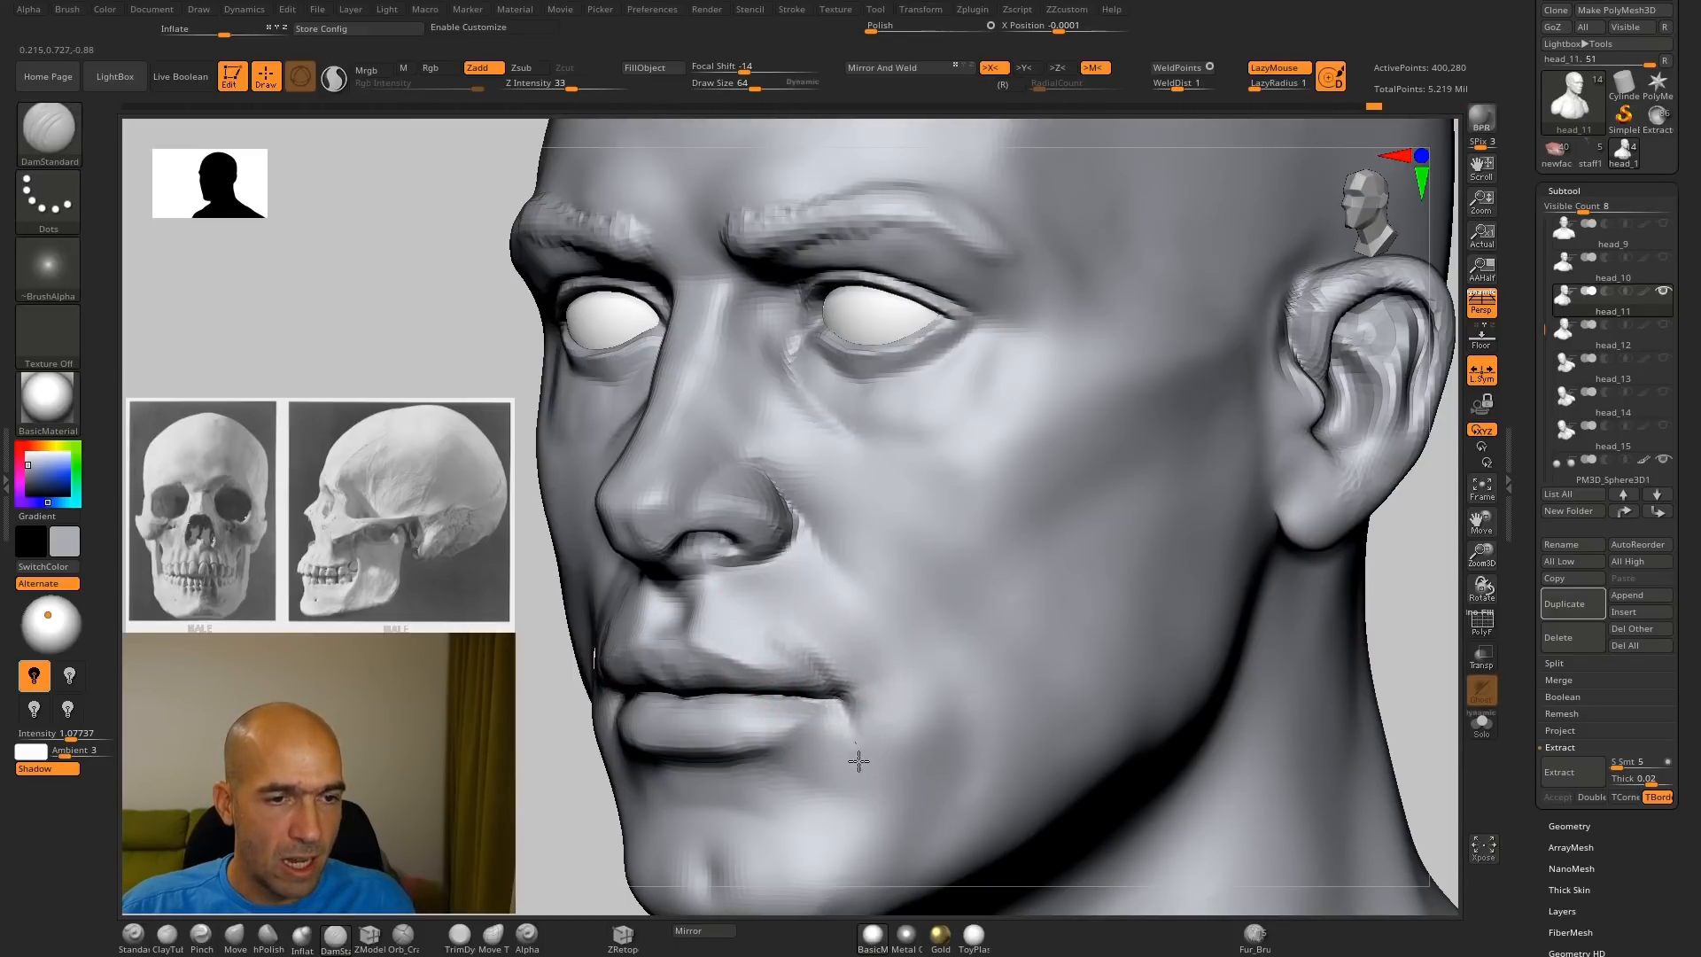
mouse_move(842, 711)
shift+mouse_down()
mouse_move(866, 805)
mouse_move(856, 783)
shift+mouse_up()
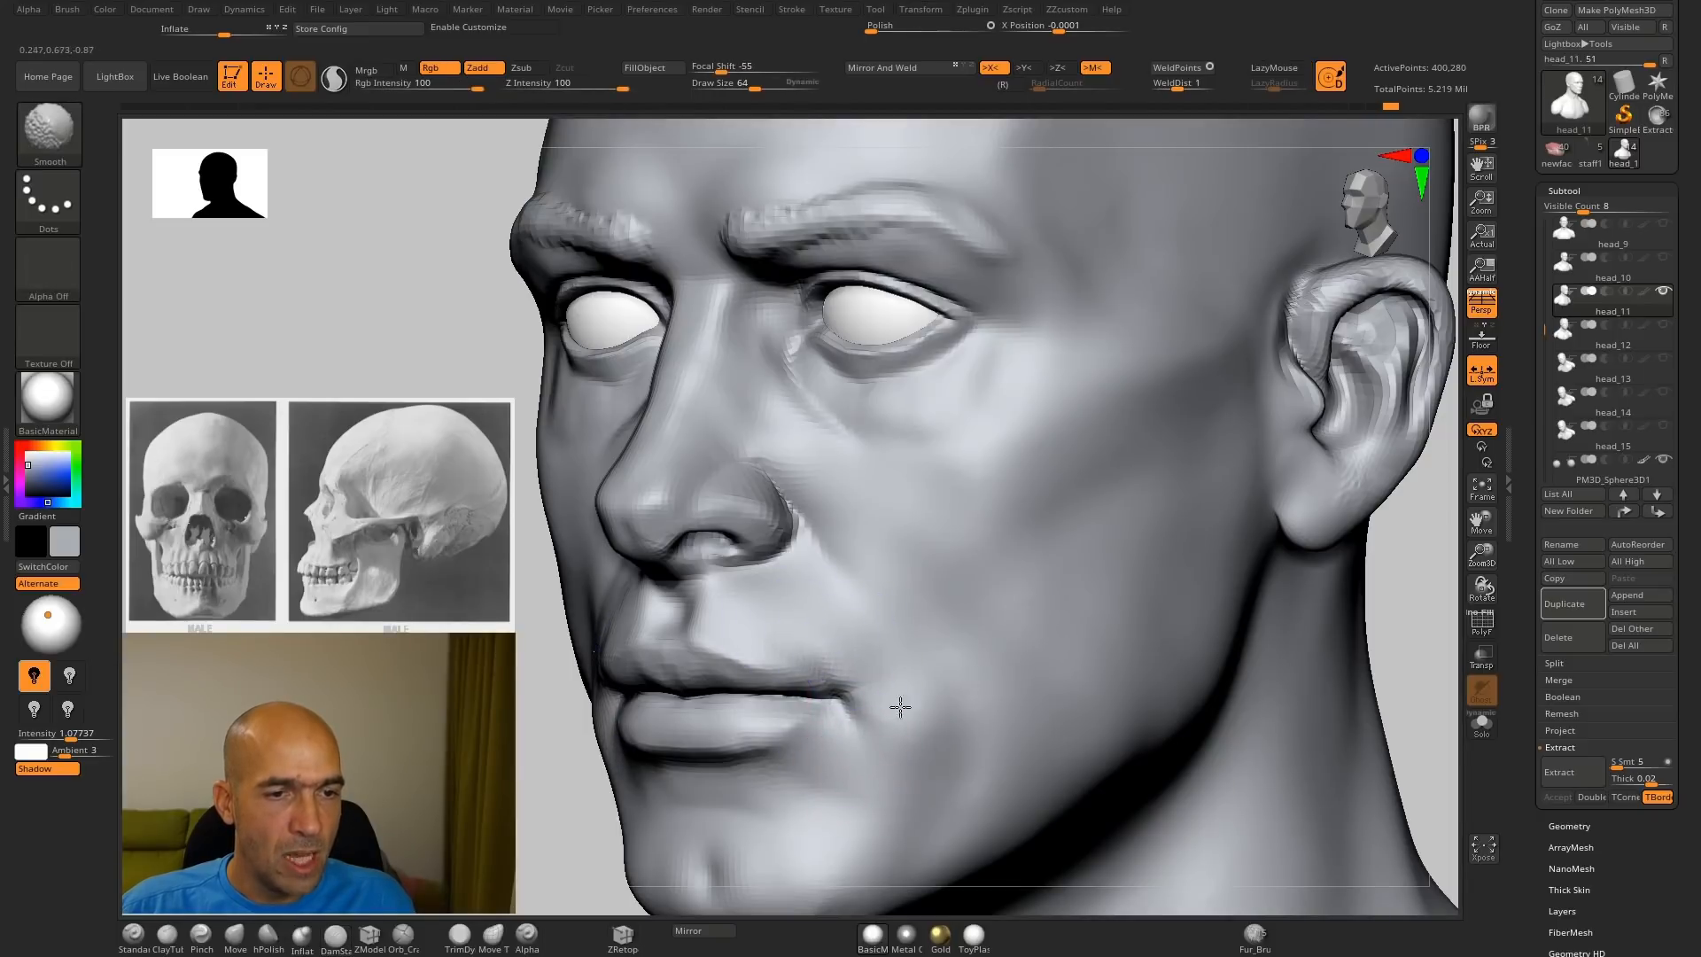
shift+drag(855, 671, 885, 692)
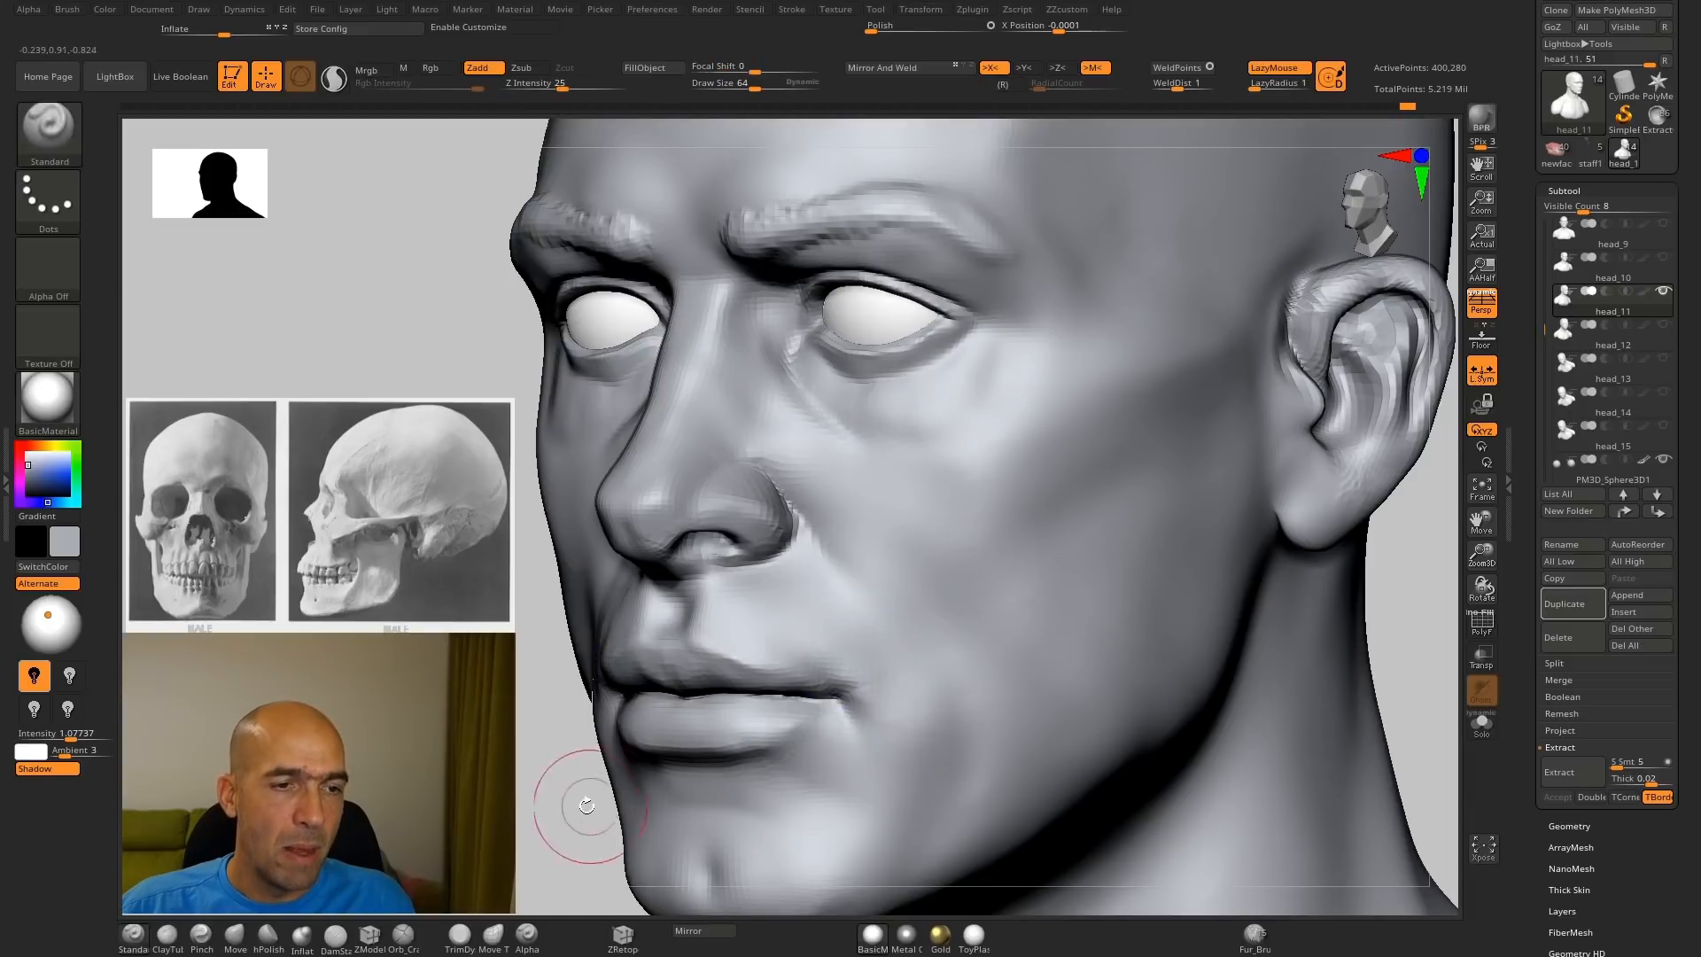
Step: Adjust the cheek area between nostril and mouth corner in profile with the Move brush at draw size 108
mouse_move(585, 804)
alt+mouse_down()
mouse_move(620, 812)
mouse_move(695, 736)
mouse_move(789, 728)
alt+mouse_up()
alt+drag(1162, 699, 1166, 710)
key(b)
key(m)
key(v)
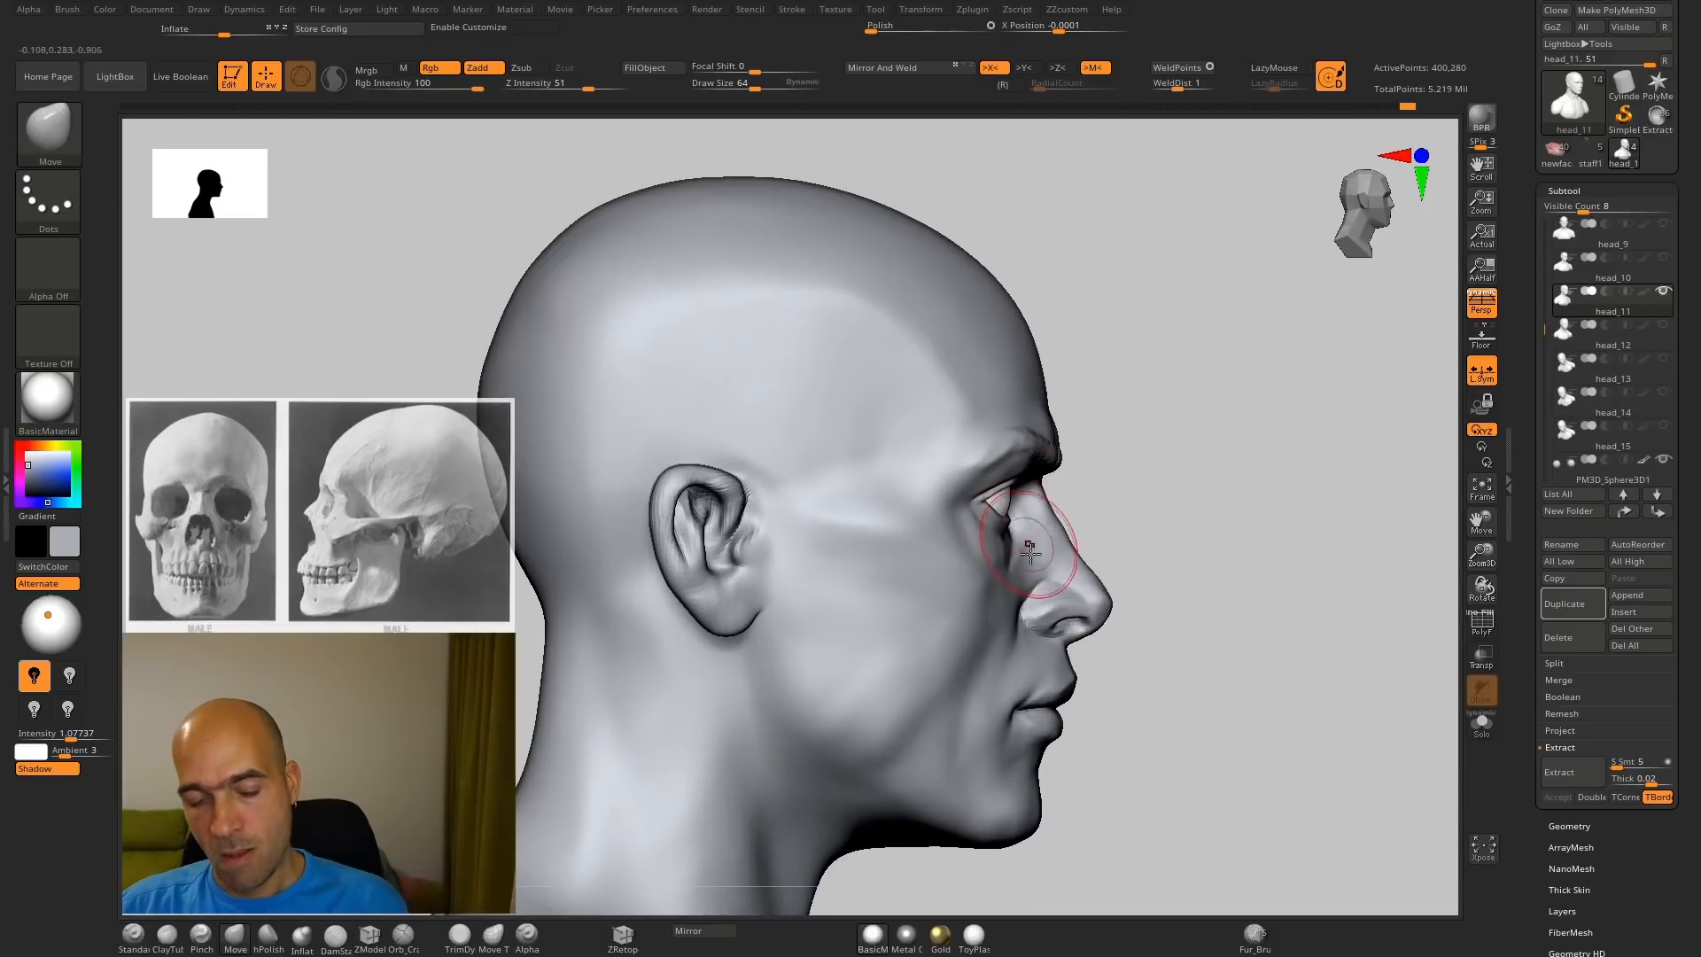
key(bracketright)
key(bracketright)
key(bracketright)
key(bracketright)
alt+drag(1130, 675, 1210, 710)
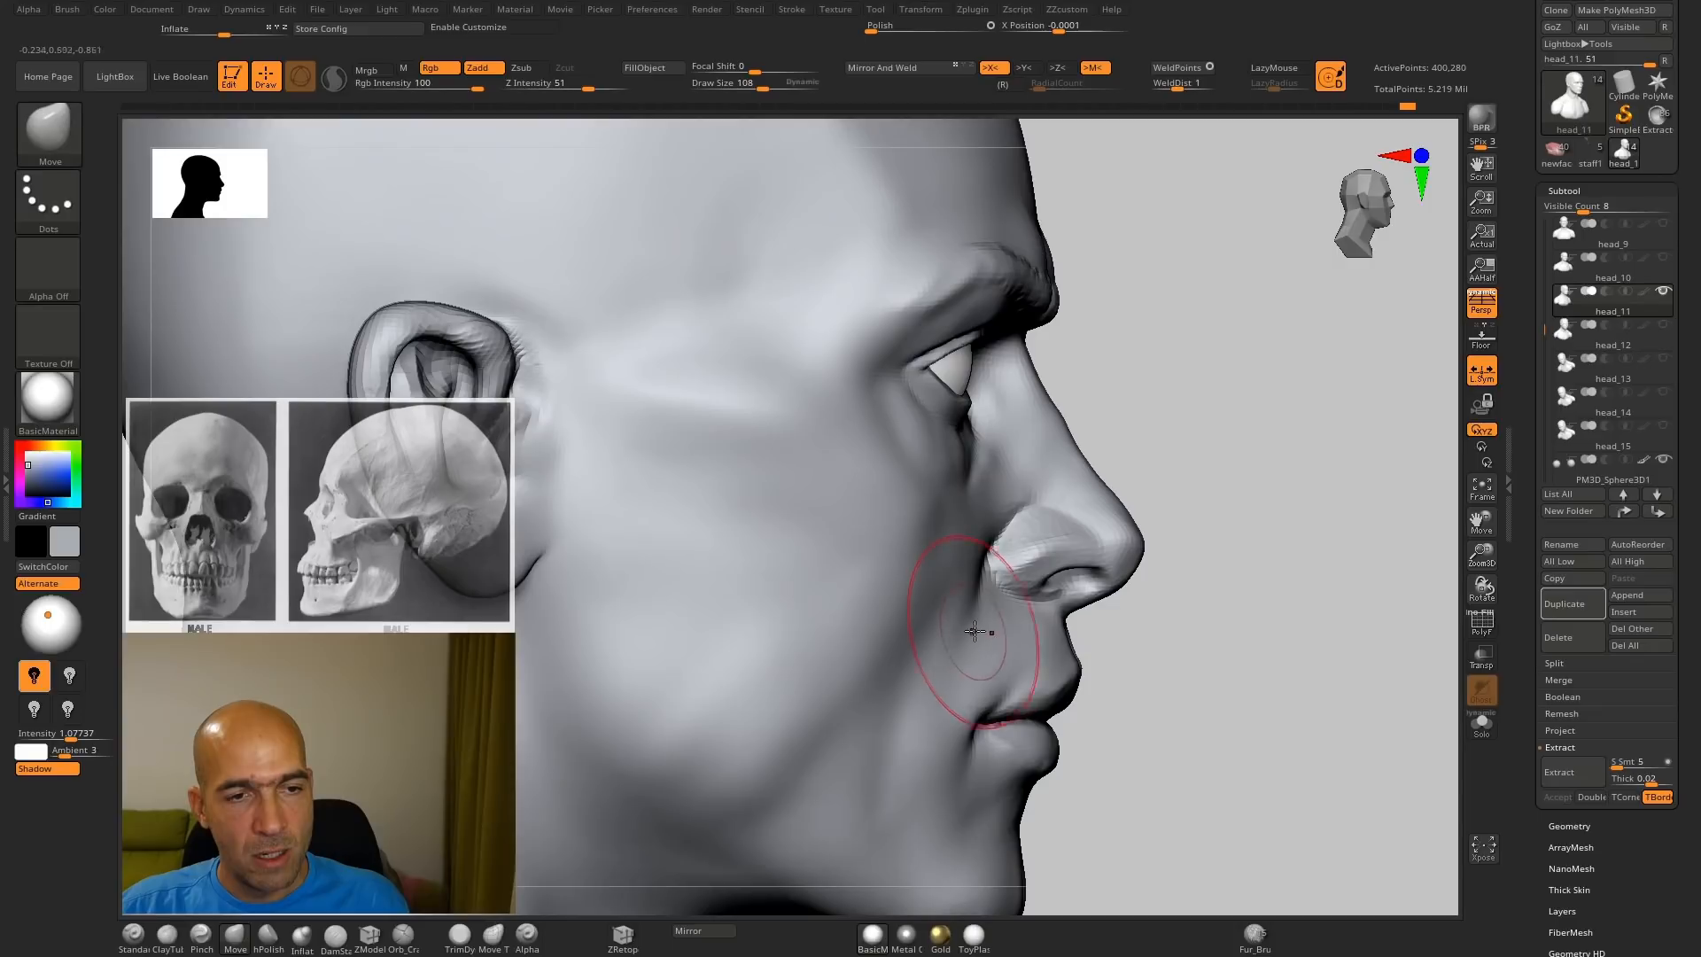
drag(1168, 587, 1356, 638)
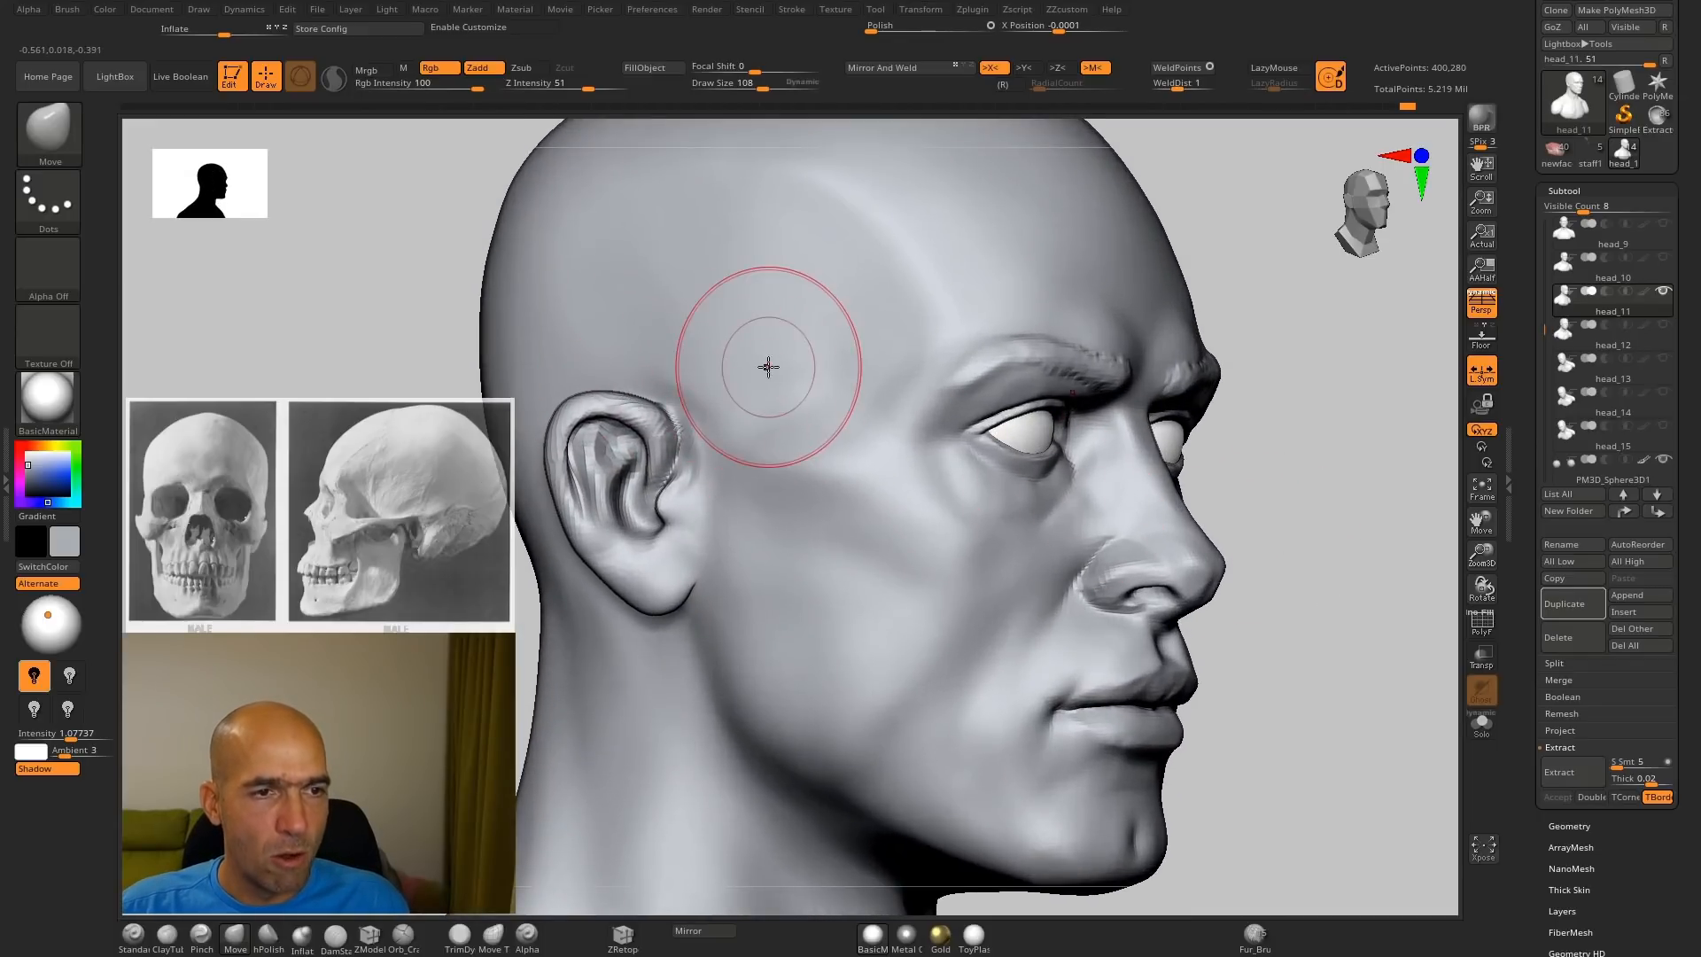
Step: Adjust the ears and the skull contour with the Move brush, working from front, three-quarter and side views
alt+drag(1276, 452, 1183, 424)
shift+drag(1253, 429, 1124, 446)
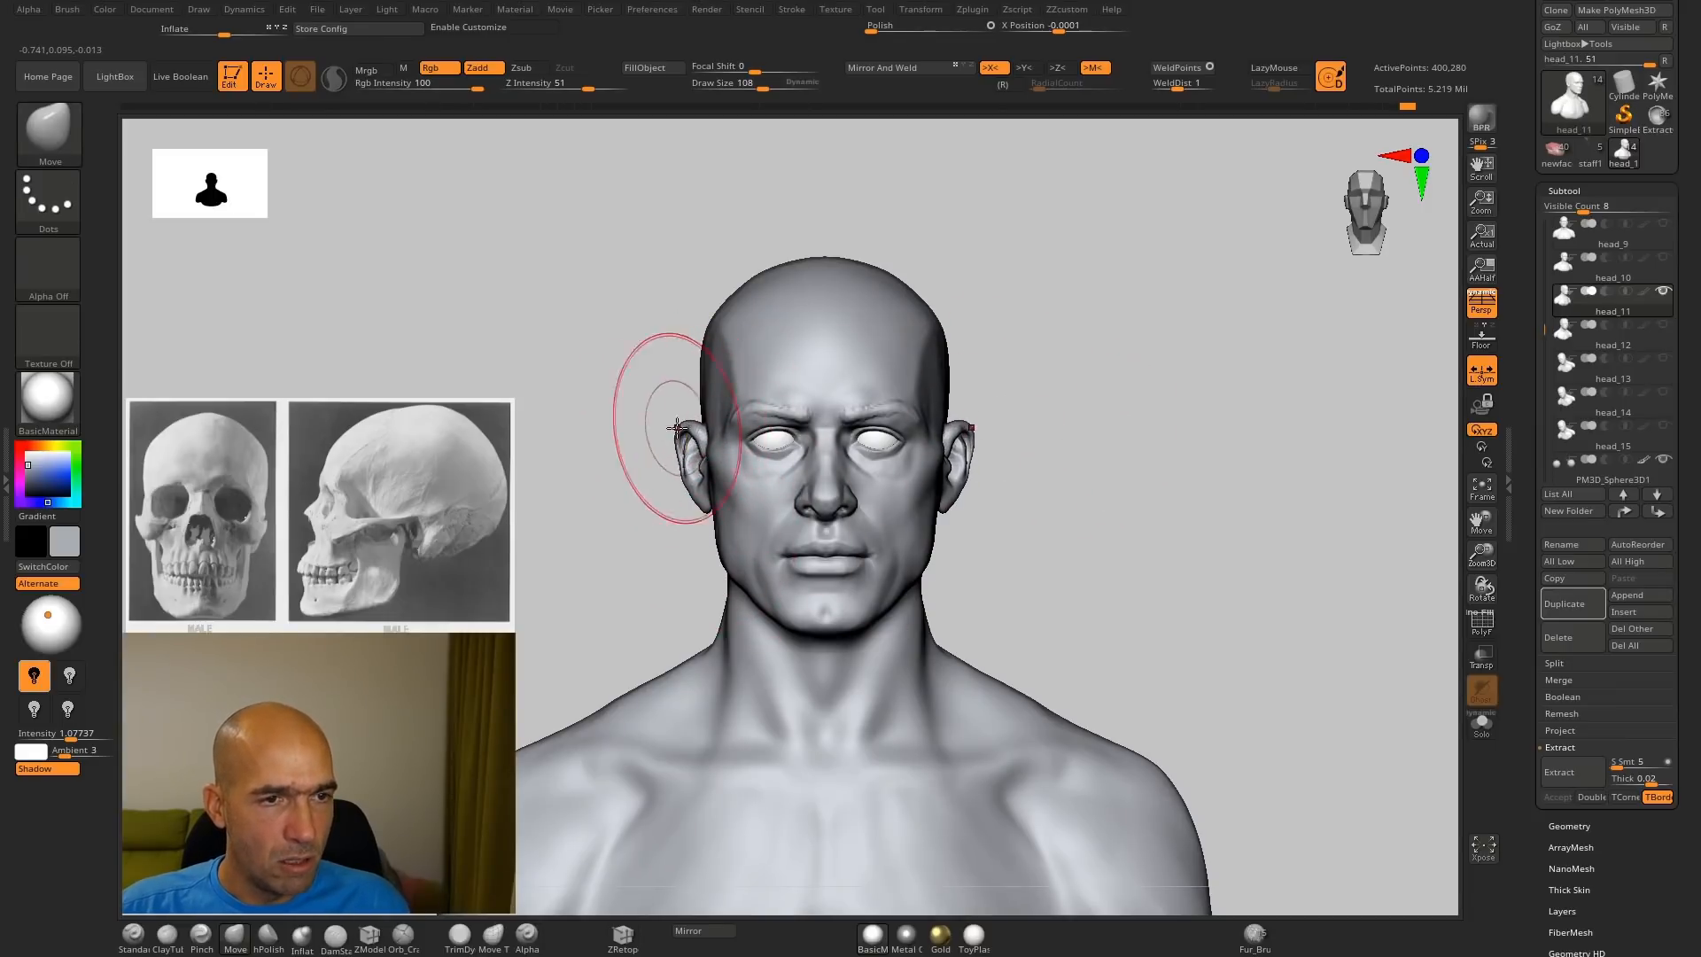
drag(670, 366, 815, 425)
alt+drag(987, 406, 1154, 483)
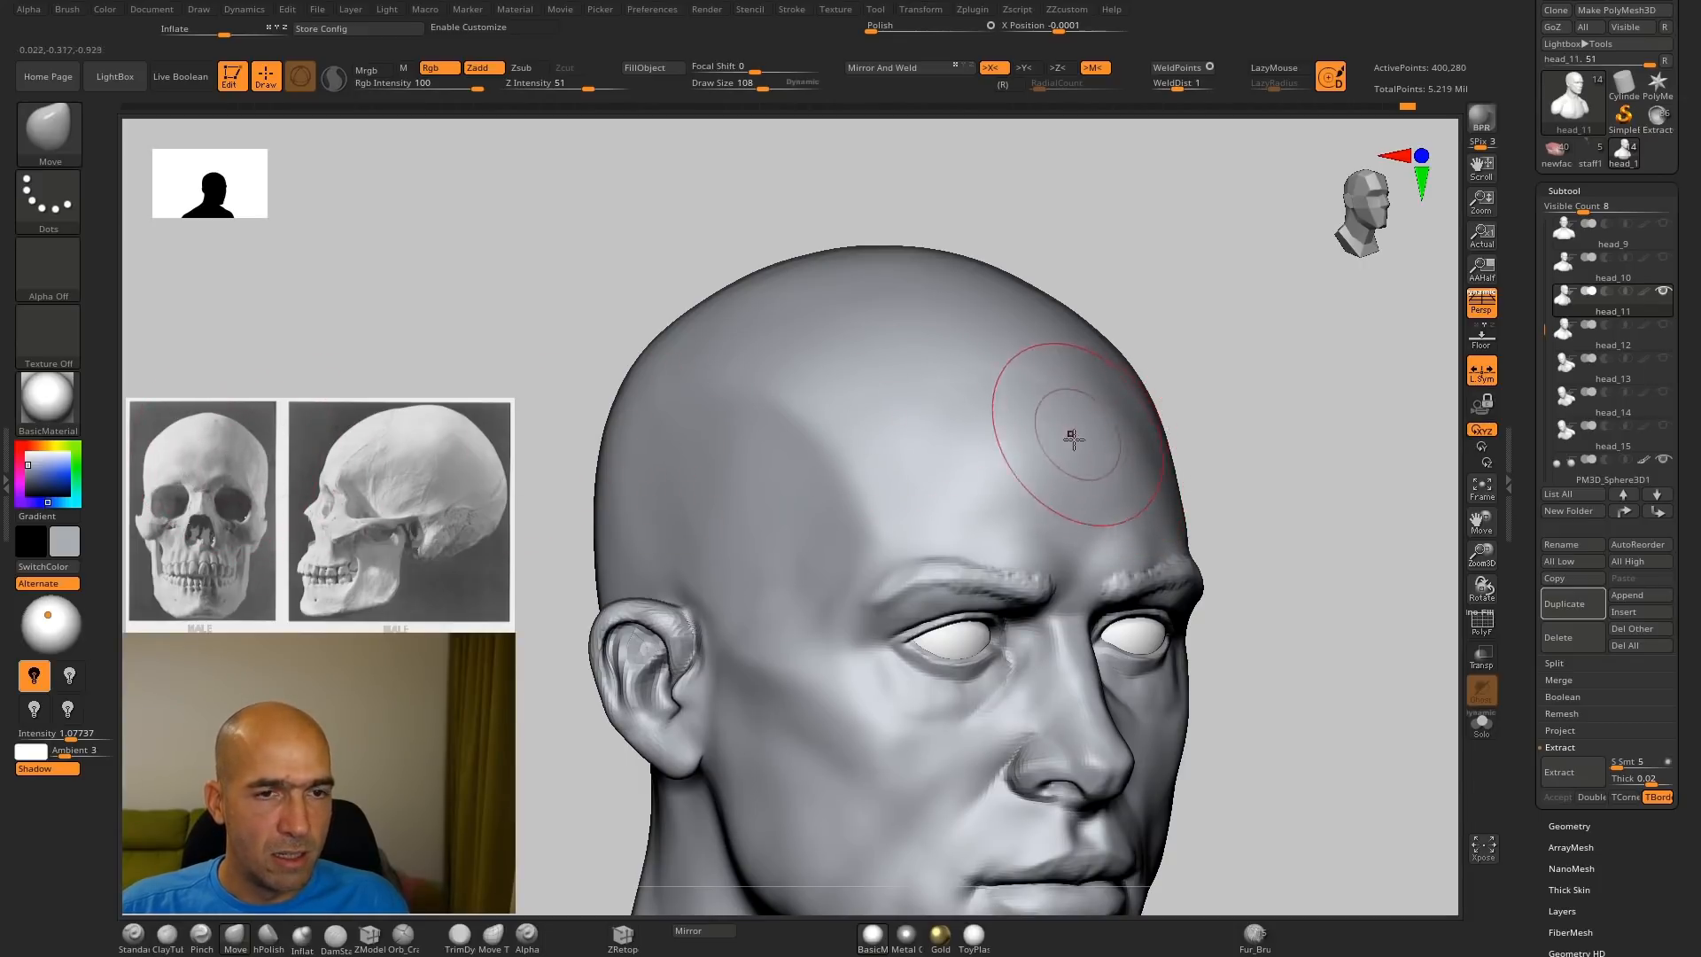
drag(1253, 380, 1098, 379)
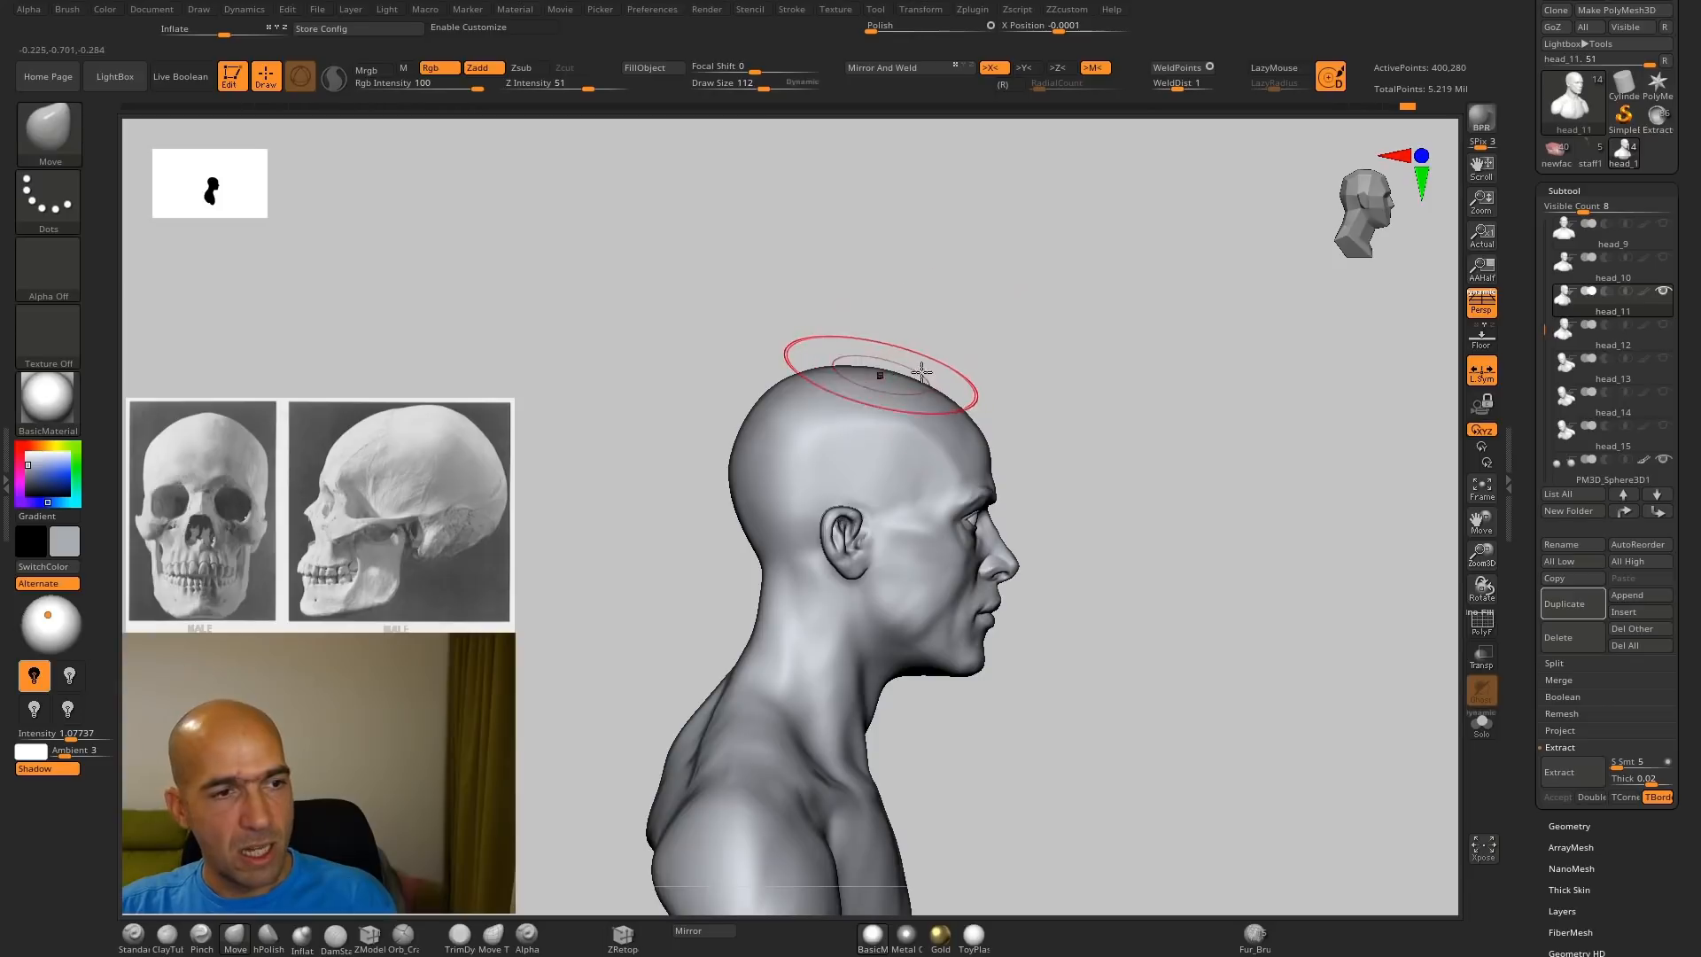
mouse_move(922, 372)
mouse_down()
mouse_move(1018, 383)
mouse_move(1208, 364)
mouse_move(1193, 396)
mouse_move(1147, 377)
mouse_move(1121, 399)
mouse_move(1272, 520)
mouse_up()
Step: Adjust the neck profile and the underside of the chin with the Move brush at draw size 124
alt+drag(1168, 592, 1173, 549)
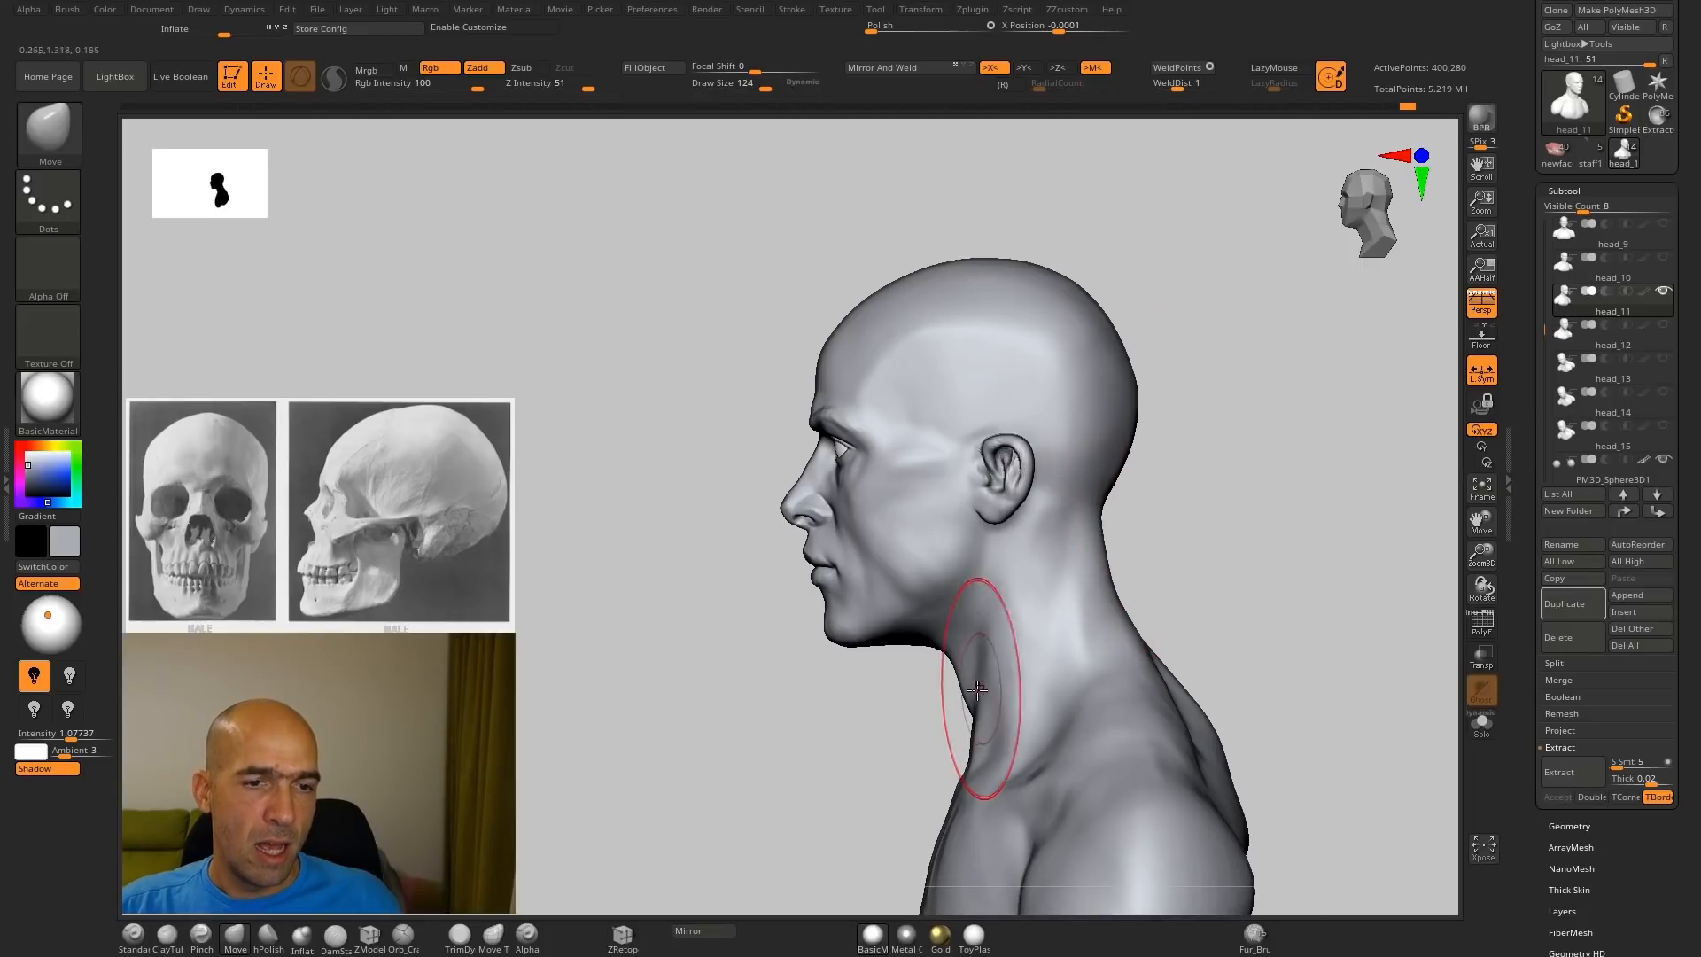
alt+drag(891, 700, 926, 740)
alt+drag(859, 688, 815, 680)
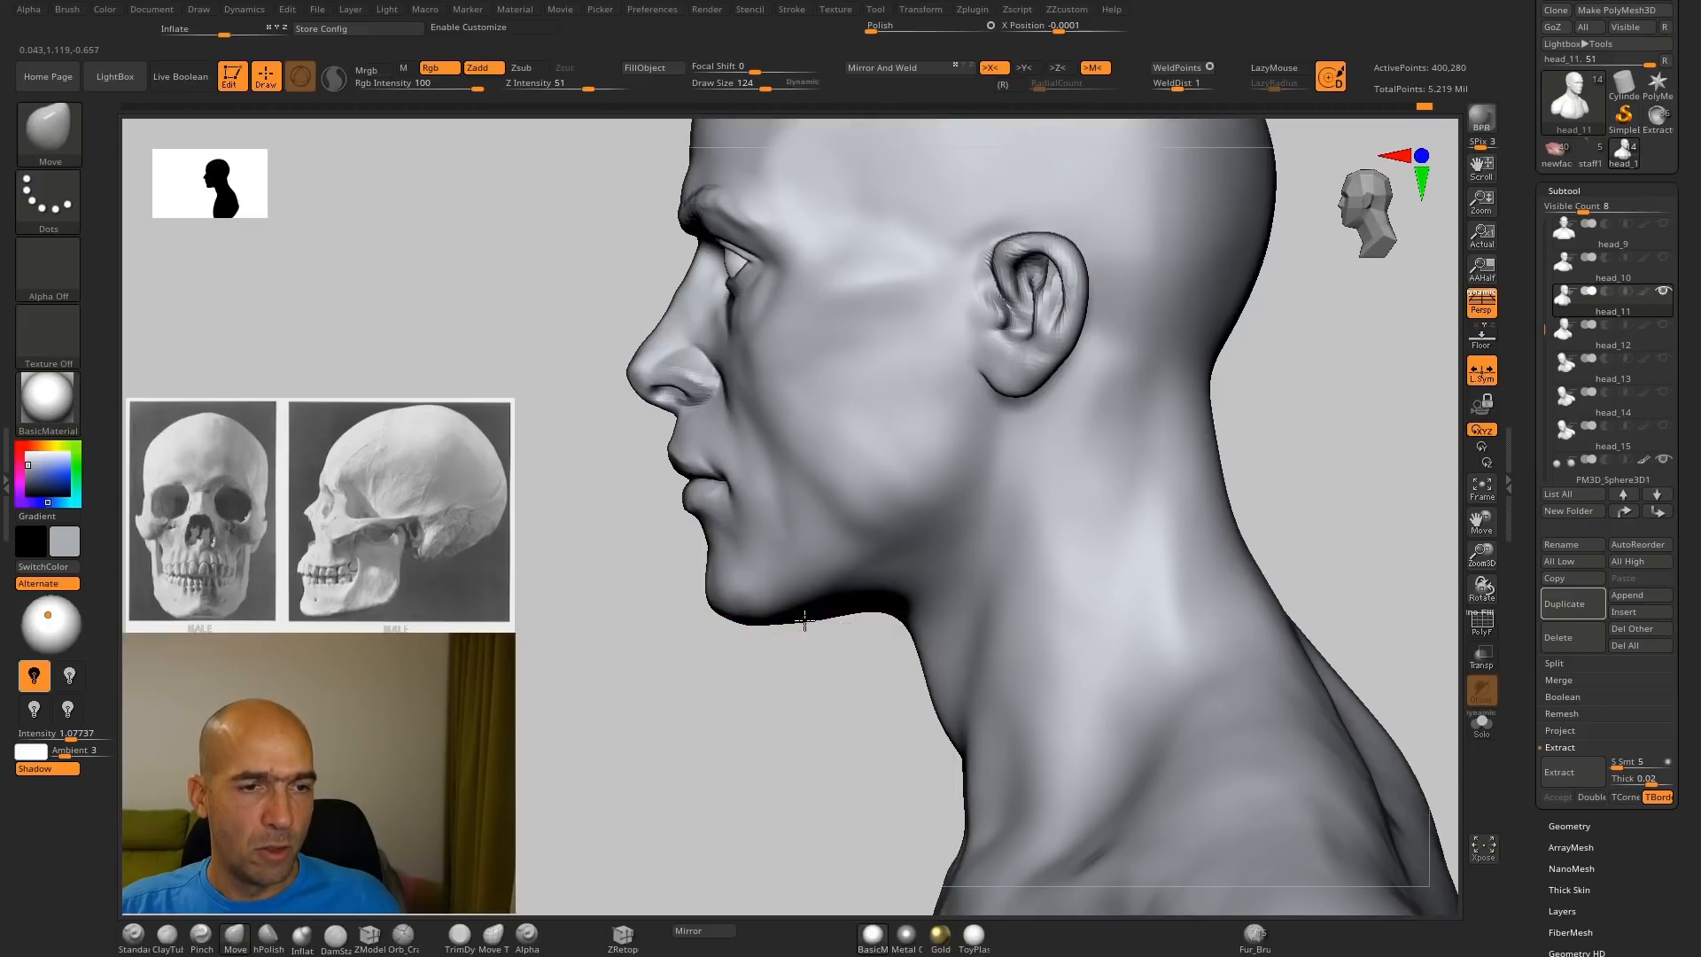
drag(741, 620, 833, 633)
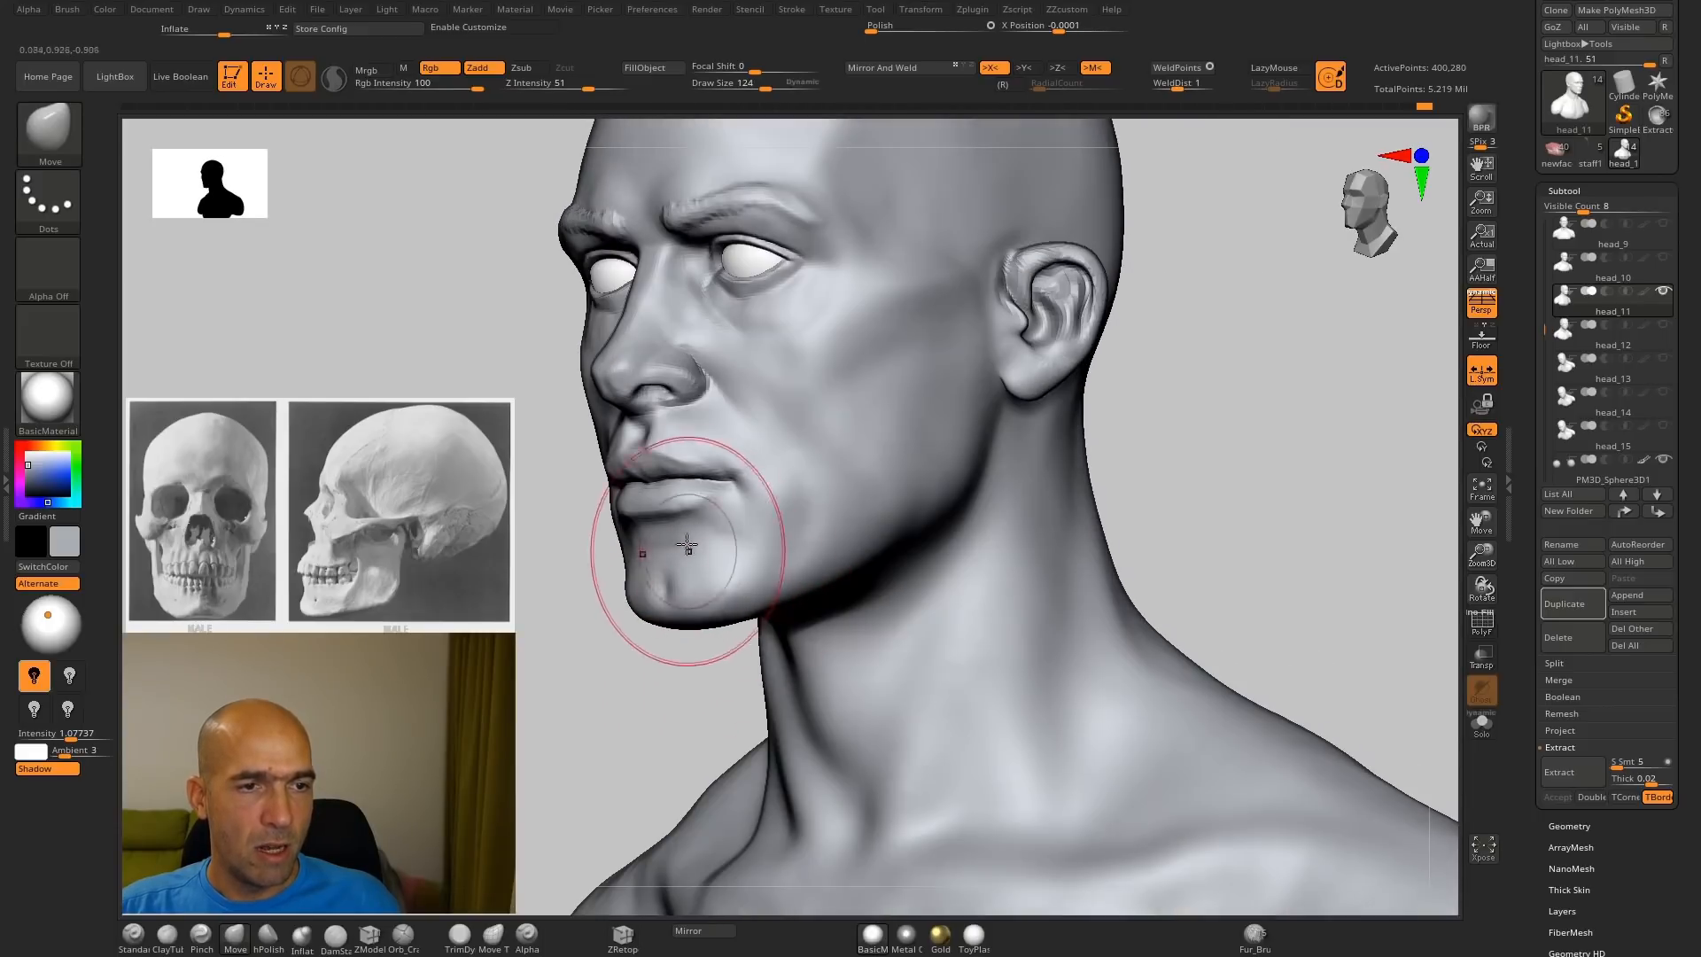
shift+drag(627, 674, 701, 623)
Step: Turn off perspective and build up the mouth corners with the ClayTubes brush at draw size 72
alt+drag(1060, 513, 1184, 592)
mouse_move(1093, 520)
alt+mouse_down()
mouse_move(1170, 547)
mouse_move(1178, 585)
alt+mouse_up()
key(b)
key(c)
key(t)
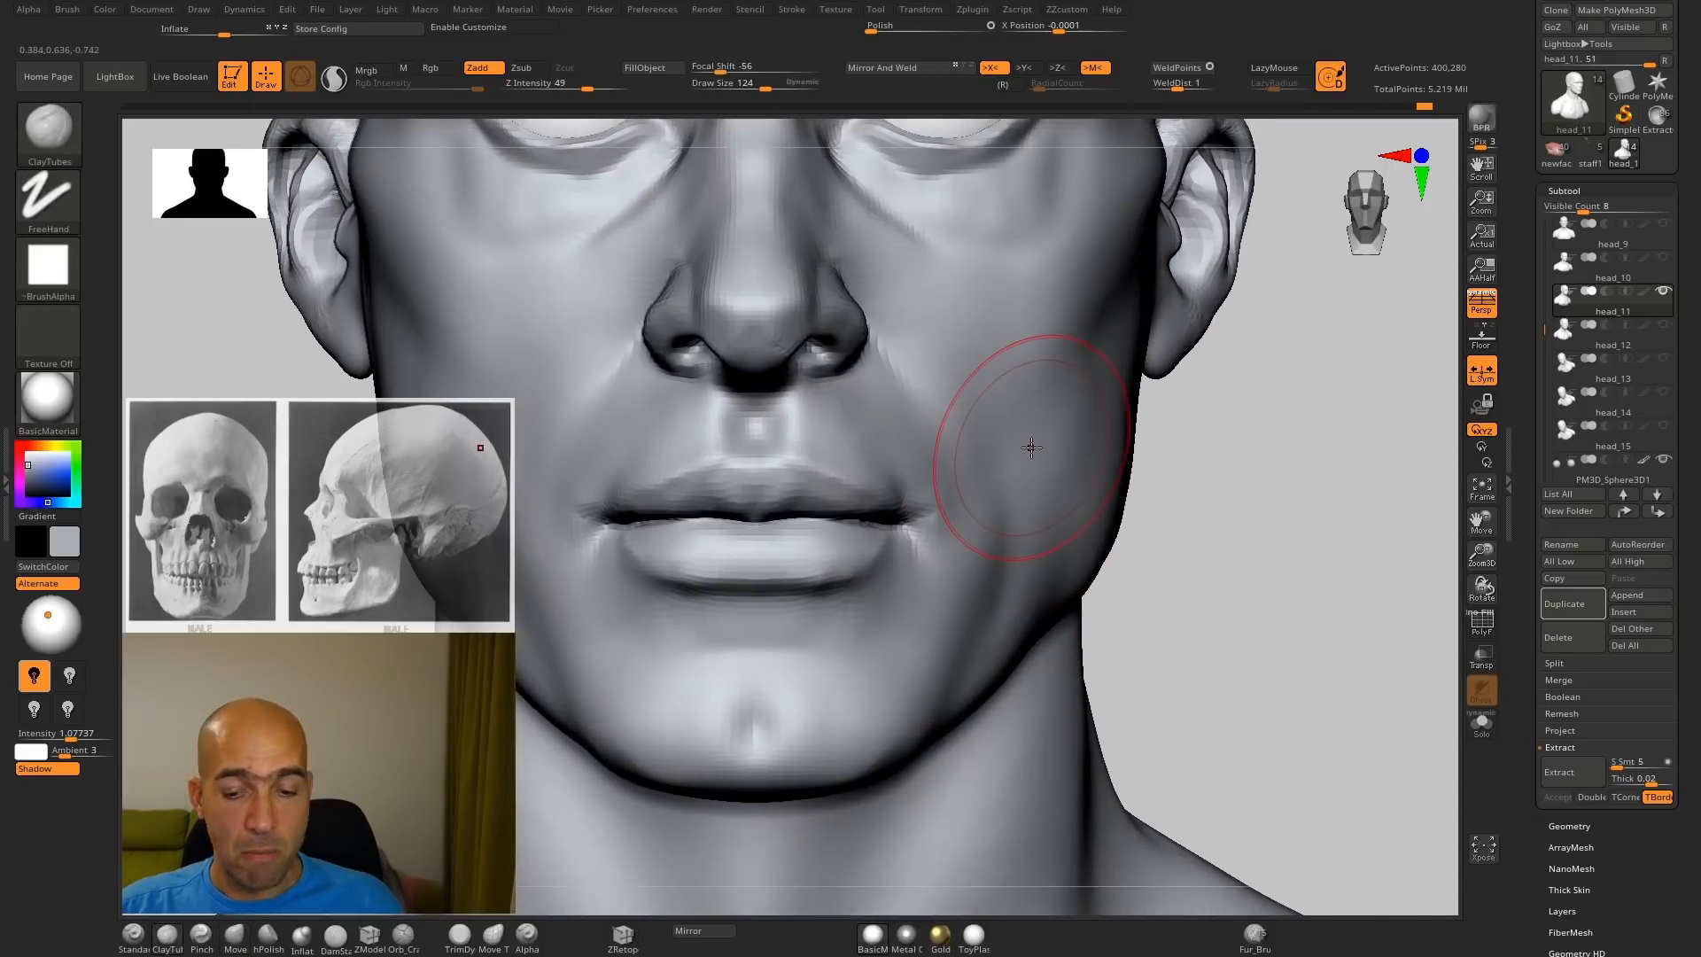
key(p)
key(bracketleft)
key(bracketleft)
key(bracketleft)
key(bracketleft)
key(bracketleft)
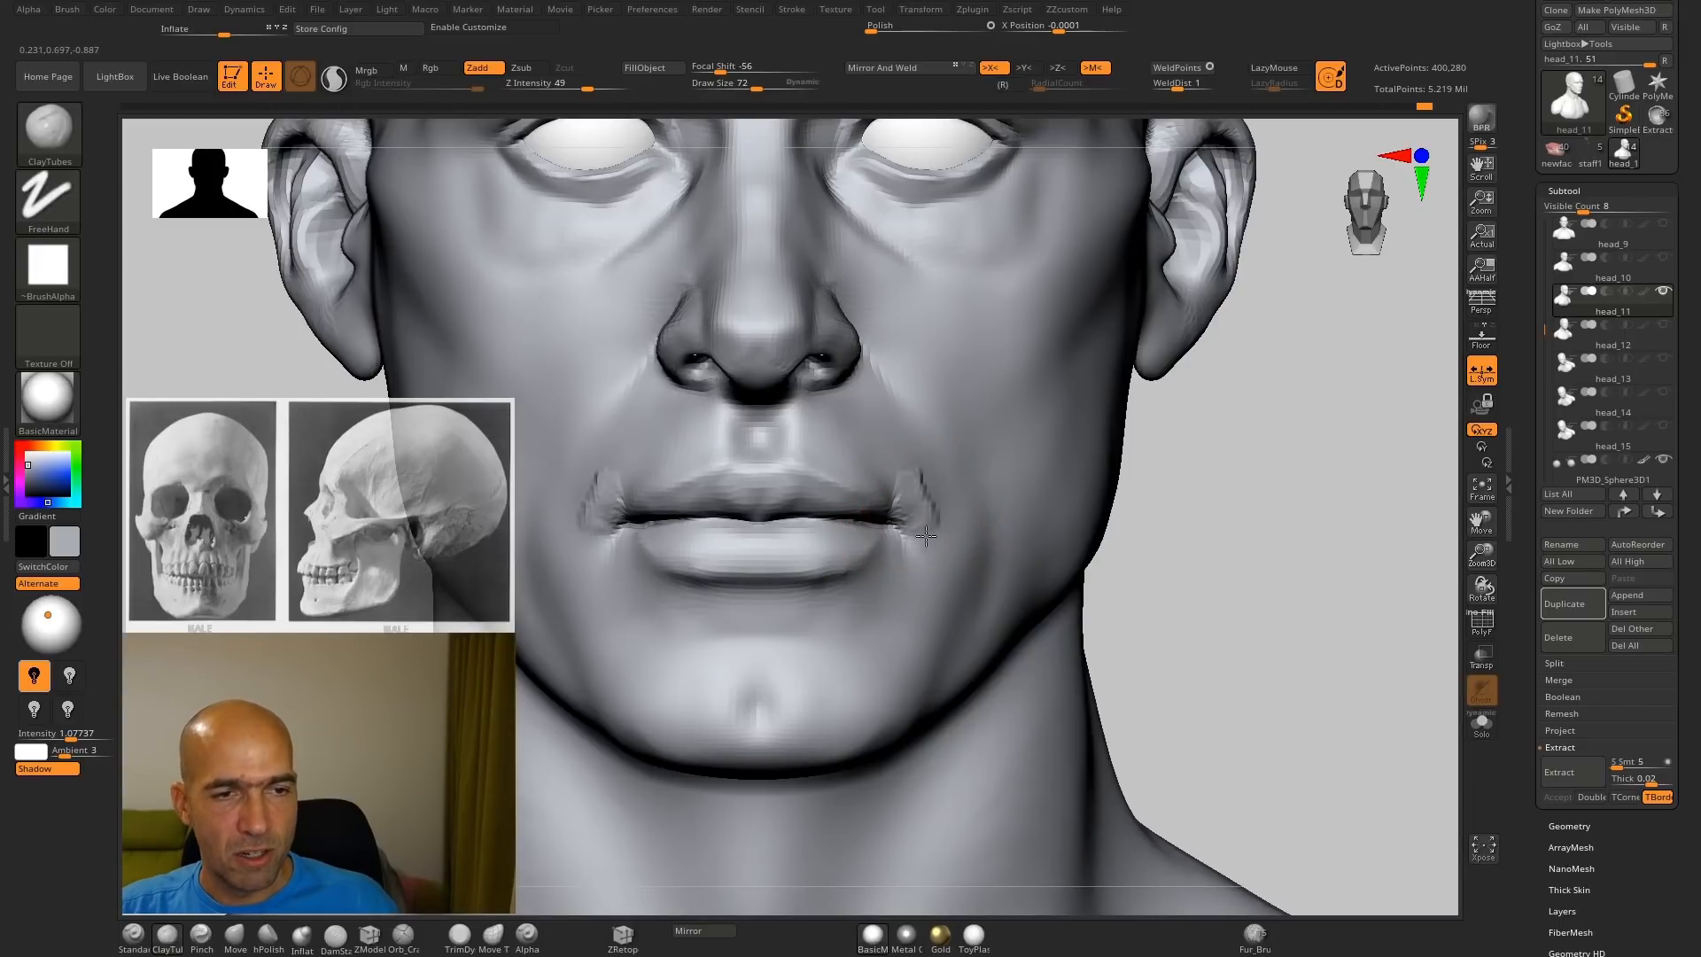
Step: Turn perspective back on and smooth the clay strokes into the skin around the mouth corners
key(p)
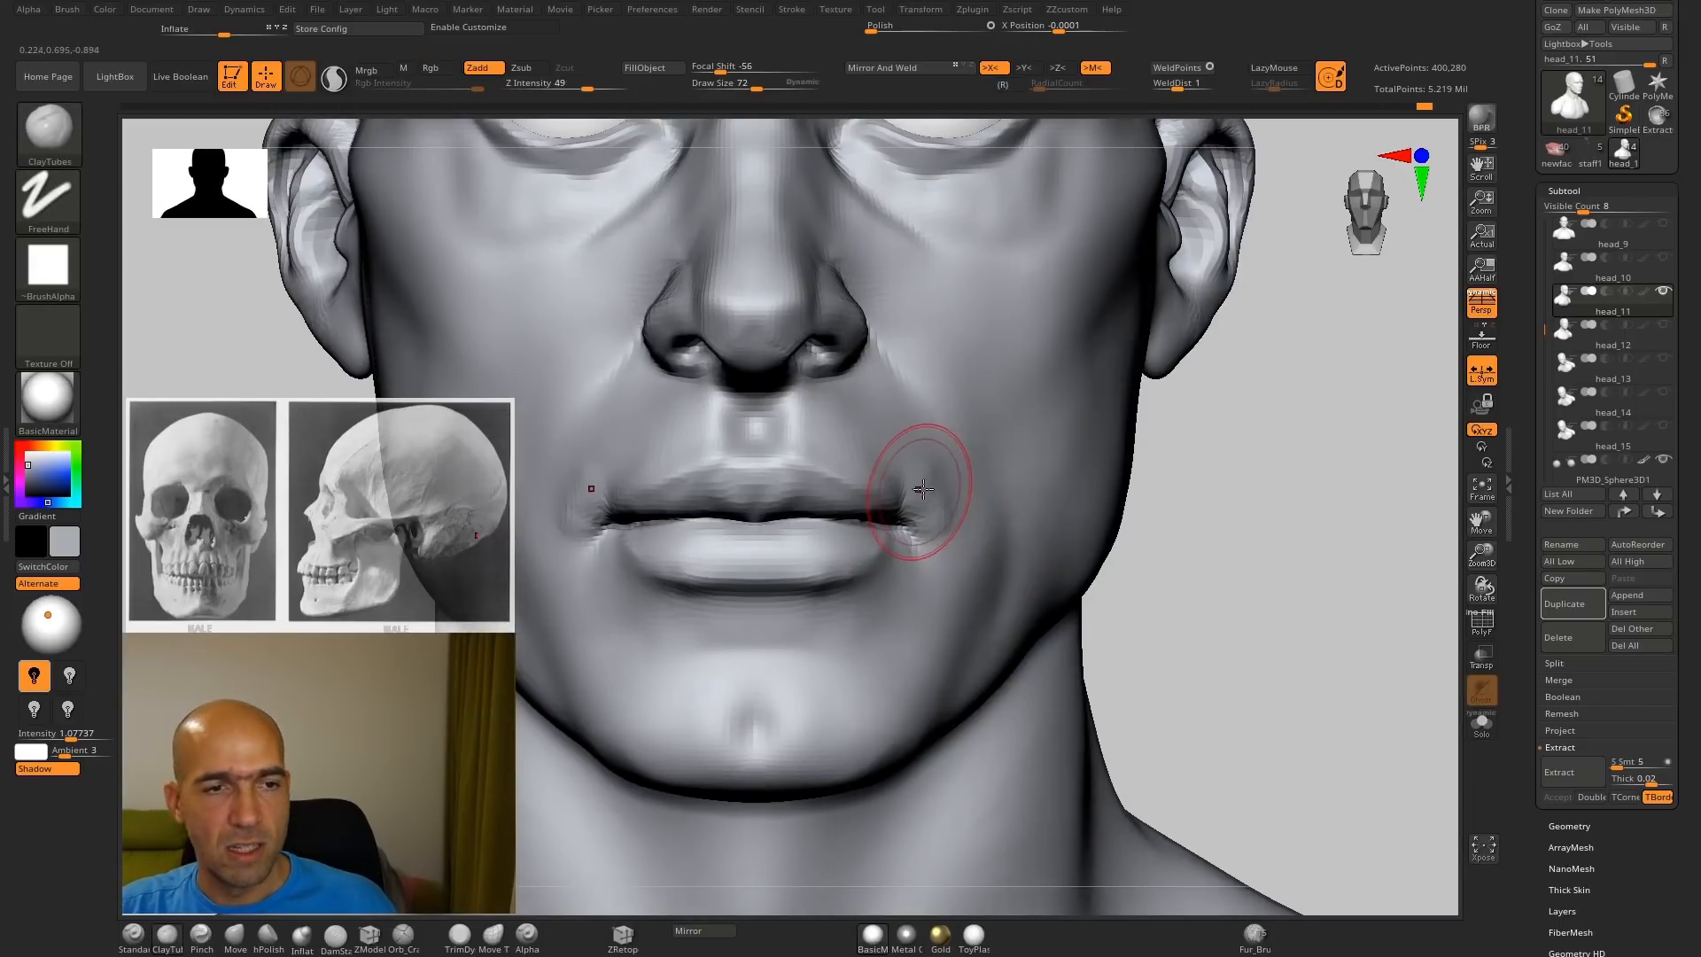
key(shift)
drag(1258, 620, 1018, 514)
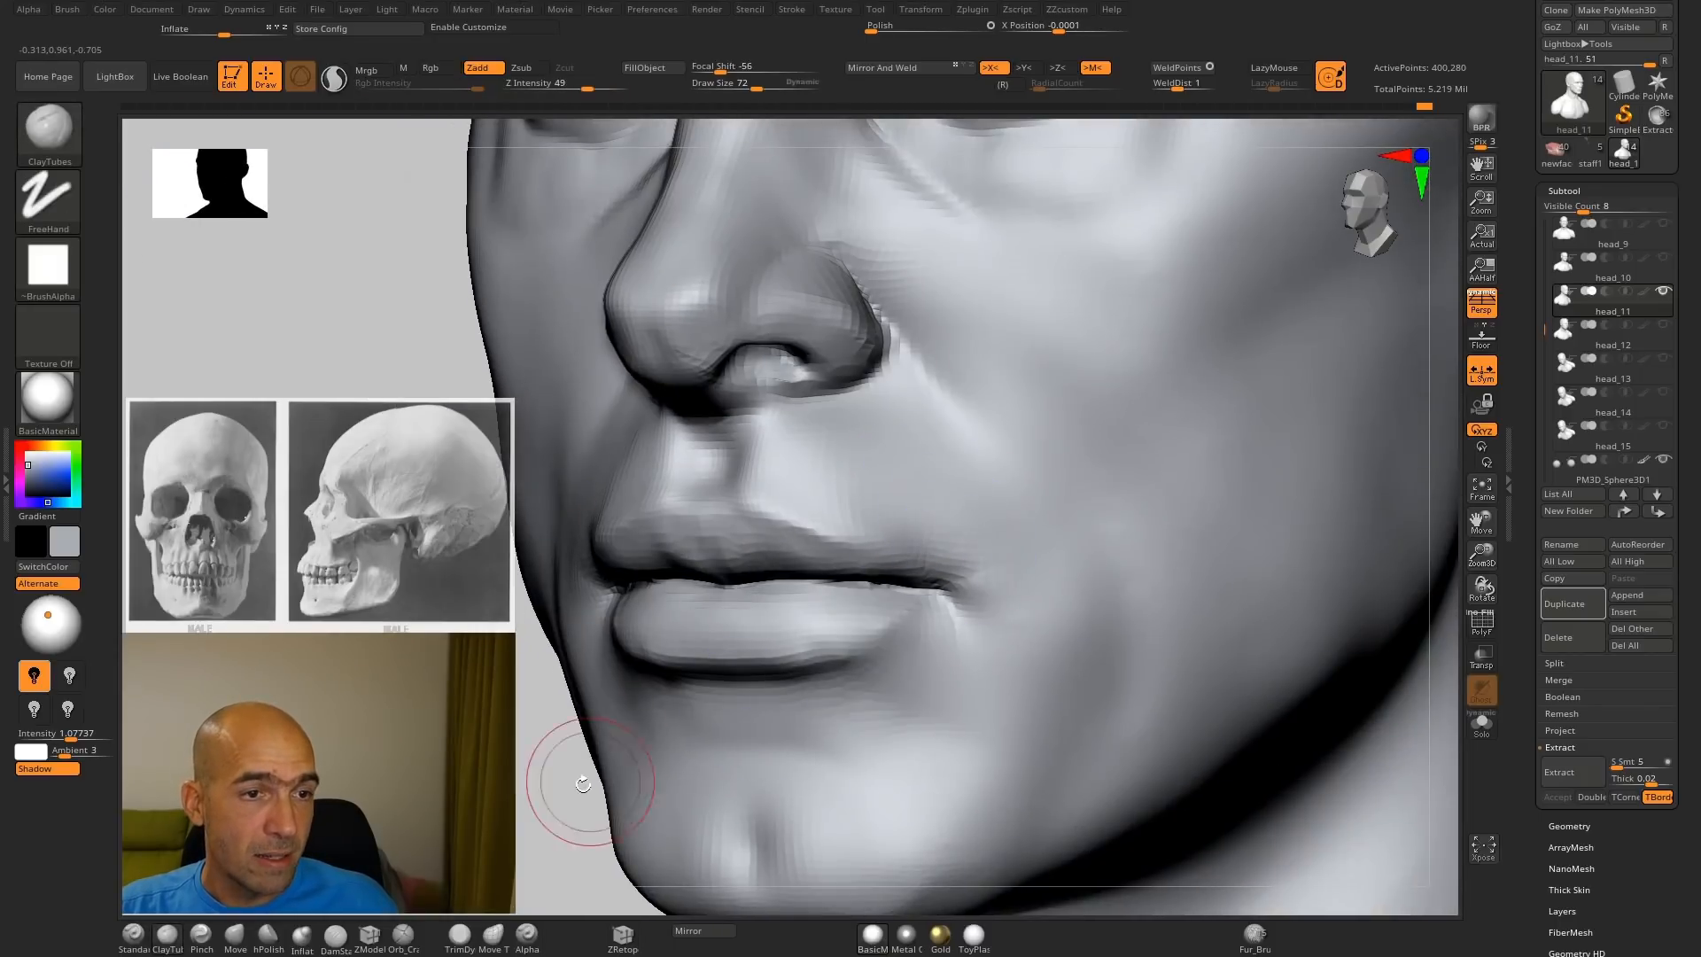
shift+drag(554, 817, 591, 811)
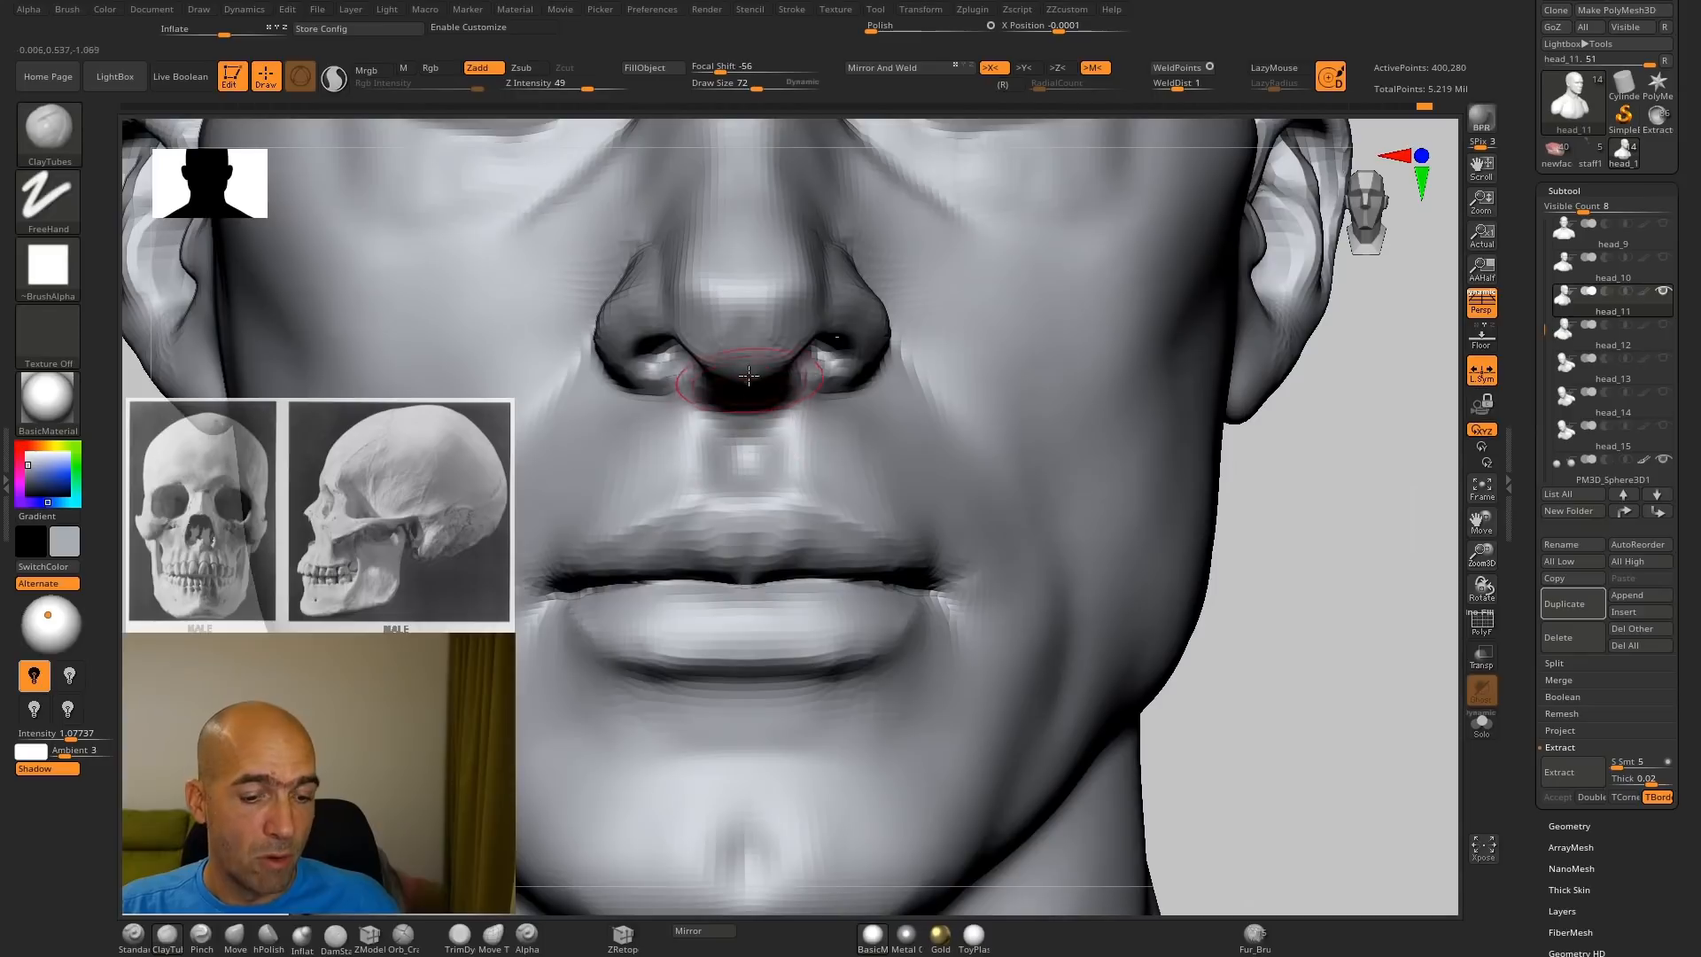
Step: Compare the head's perspective at focal lengths of 50 mm and 85 mm, keeping 85 mm
key(b)
key(m)
key(v)
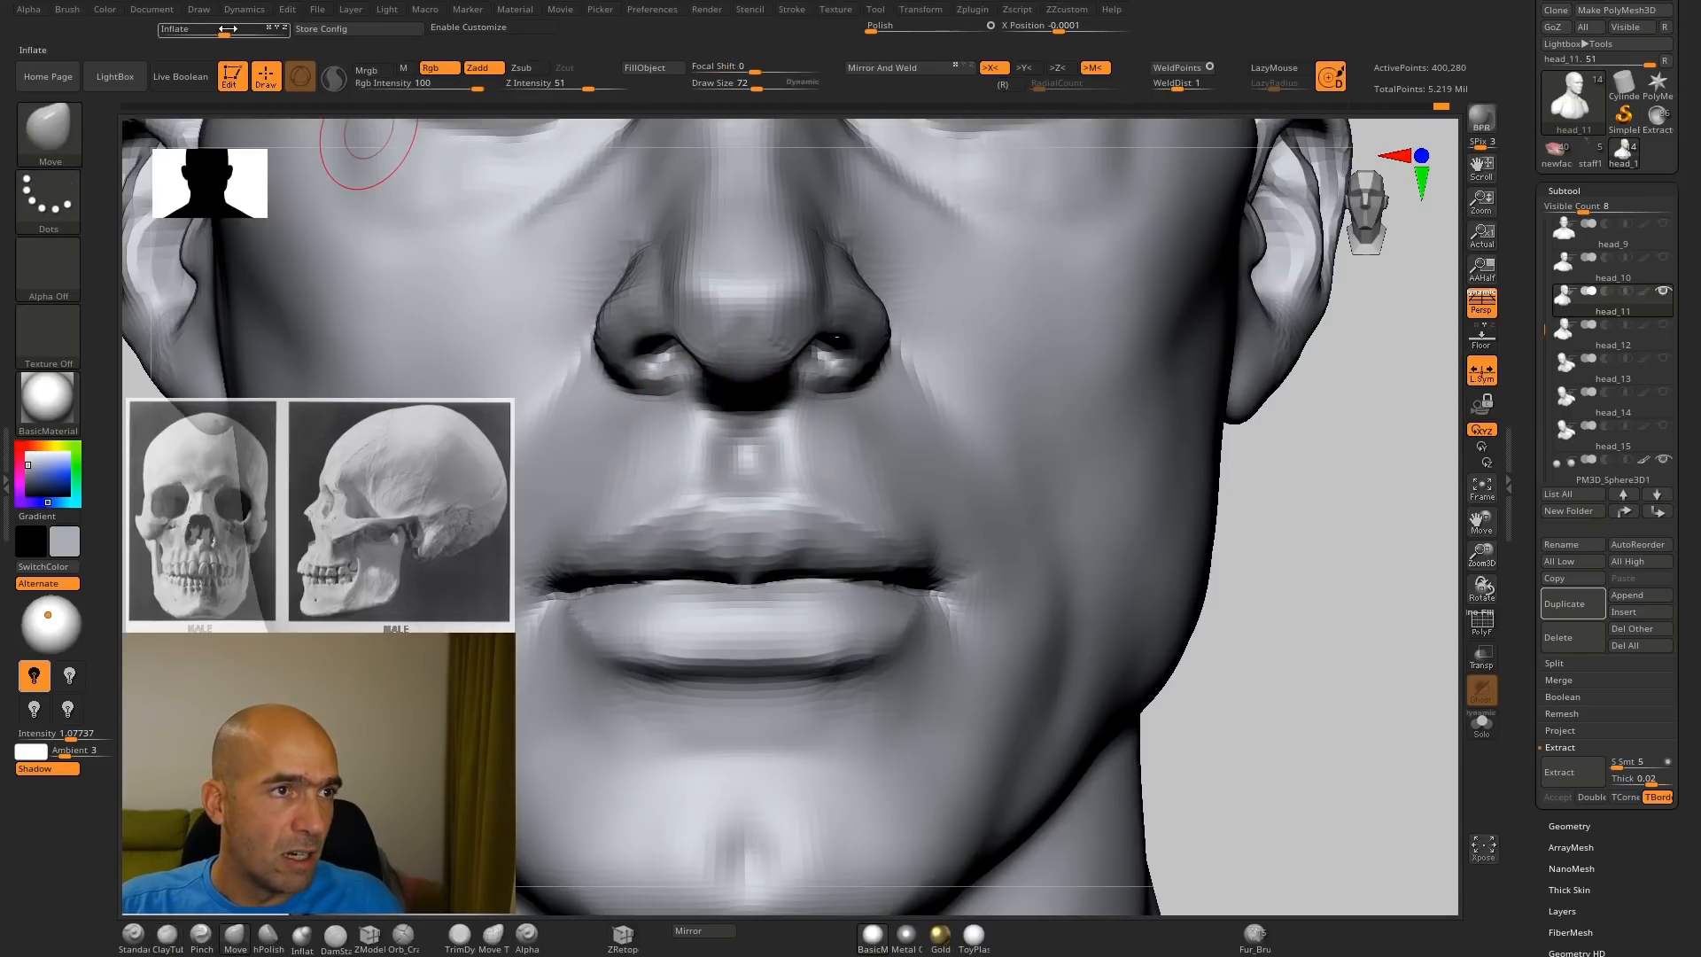
click(206, 11)
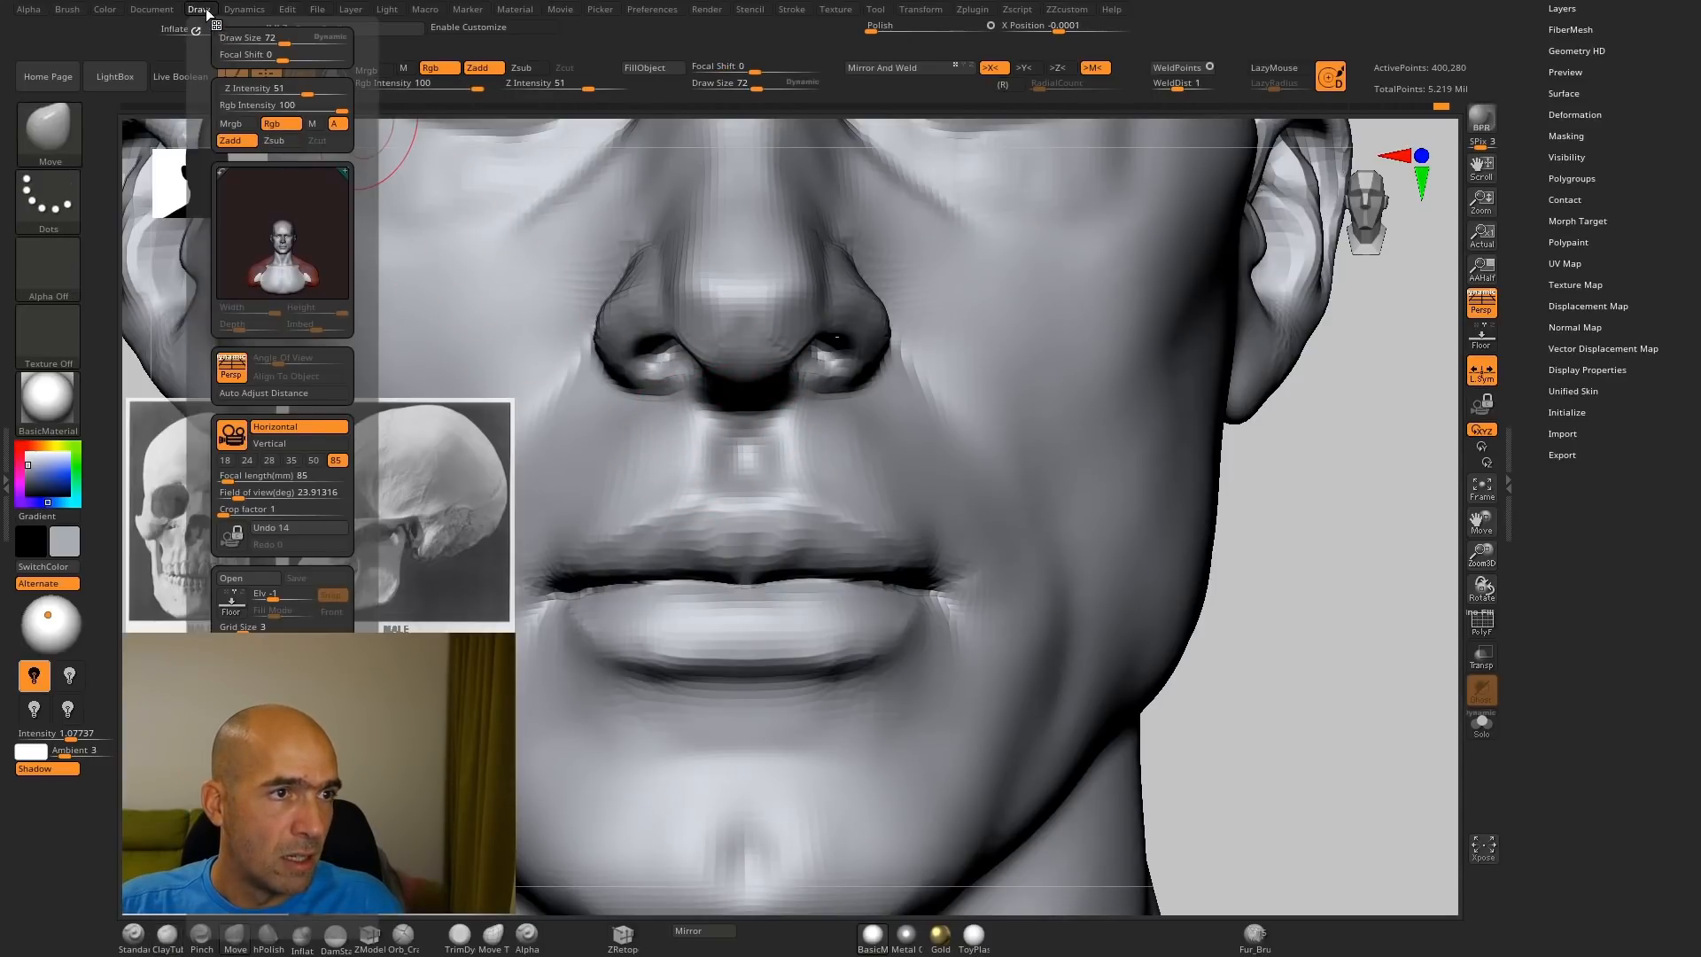
click(314, 460)
click(331, 460)
Step: Refine the forms around the brow and eye sockets with the Standard brush at draw size 72, working from several angles
mouse_move(1266, 492)
alt+mouse_down()
mouse_move(1227, 516)
mouse_move(1280, 486)
mouse_move(1265, 508)
mouse_move(1201, 512)
mouse_move(1250, 569)
mouse_move(1295, 542)
mouse_move(1253, 596)
mouse_move(1321, 592)
alt+mouse_up()
key(b)
key(s)
key(t)
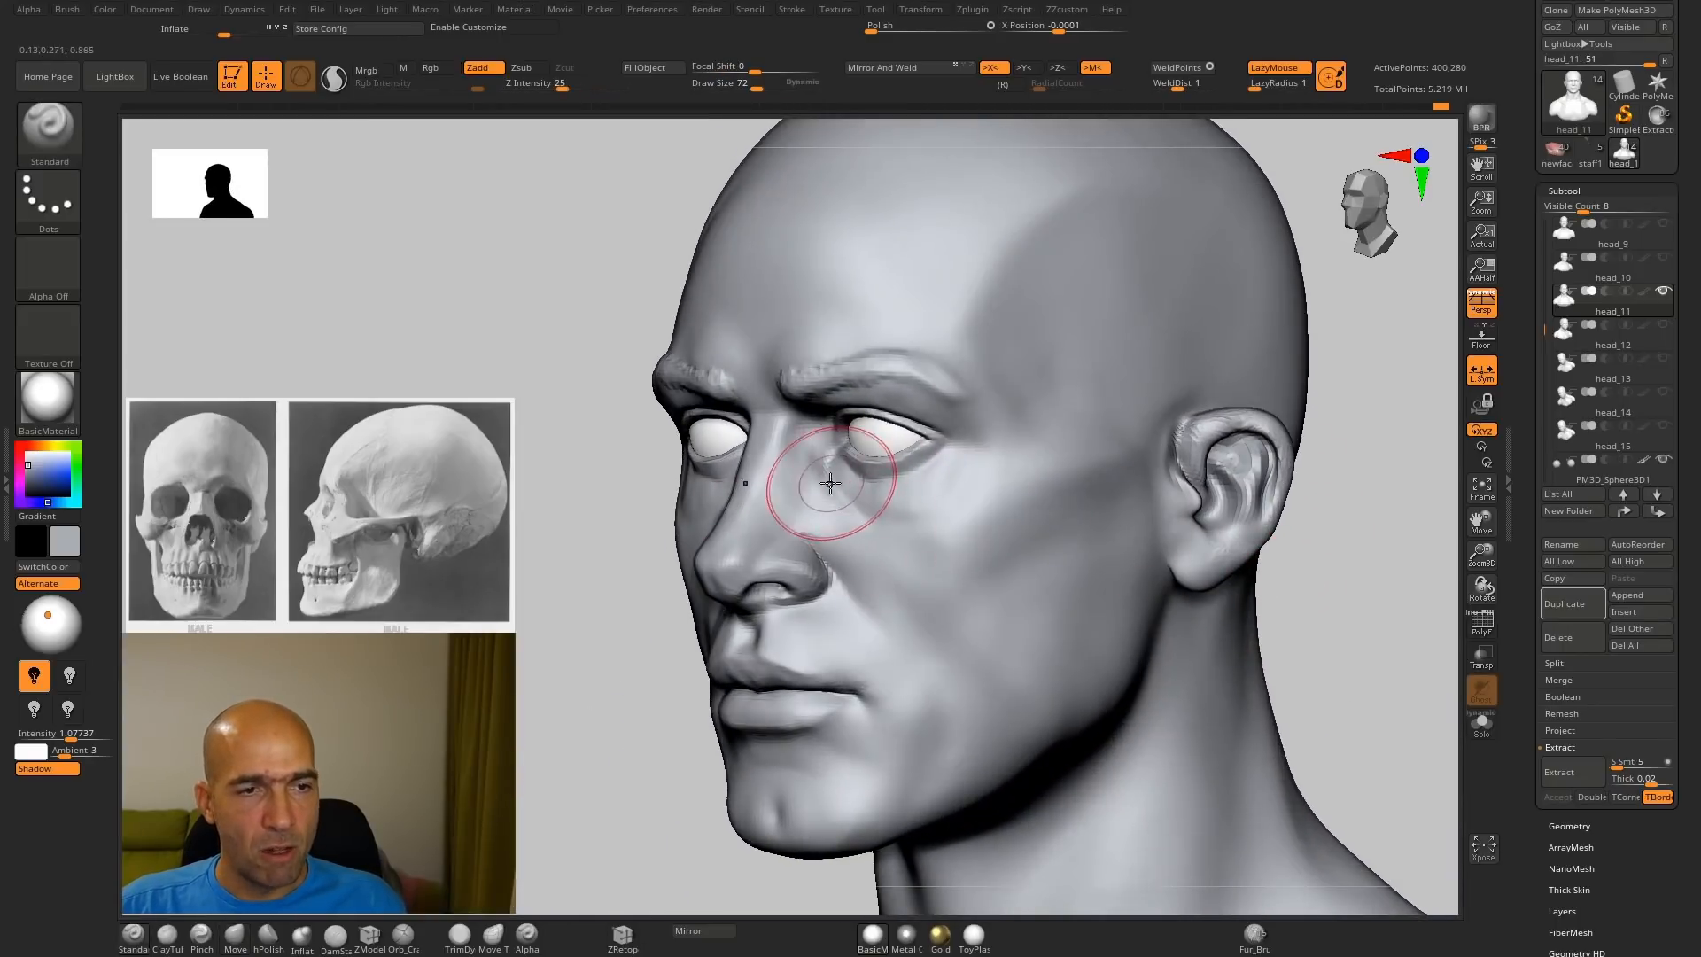
key(b)
key(s)
key(m)
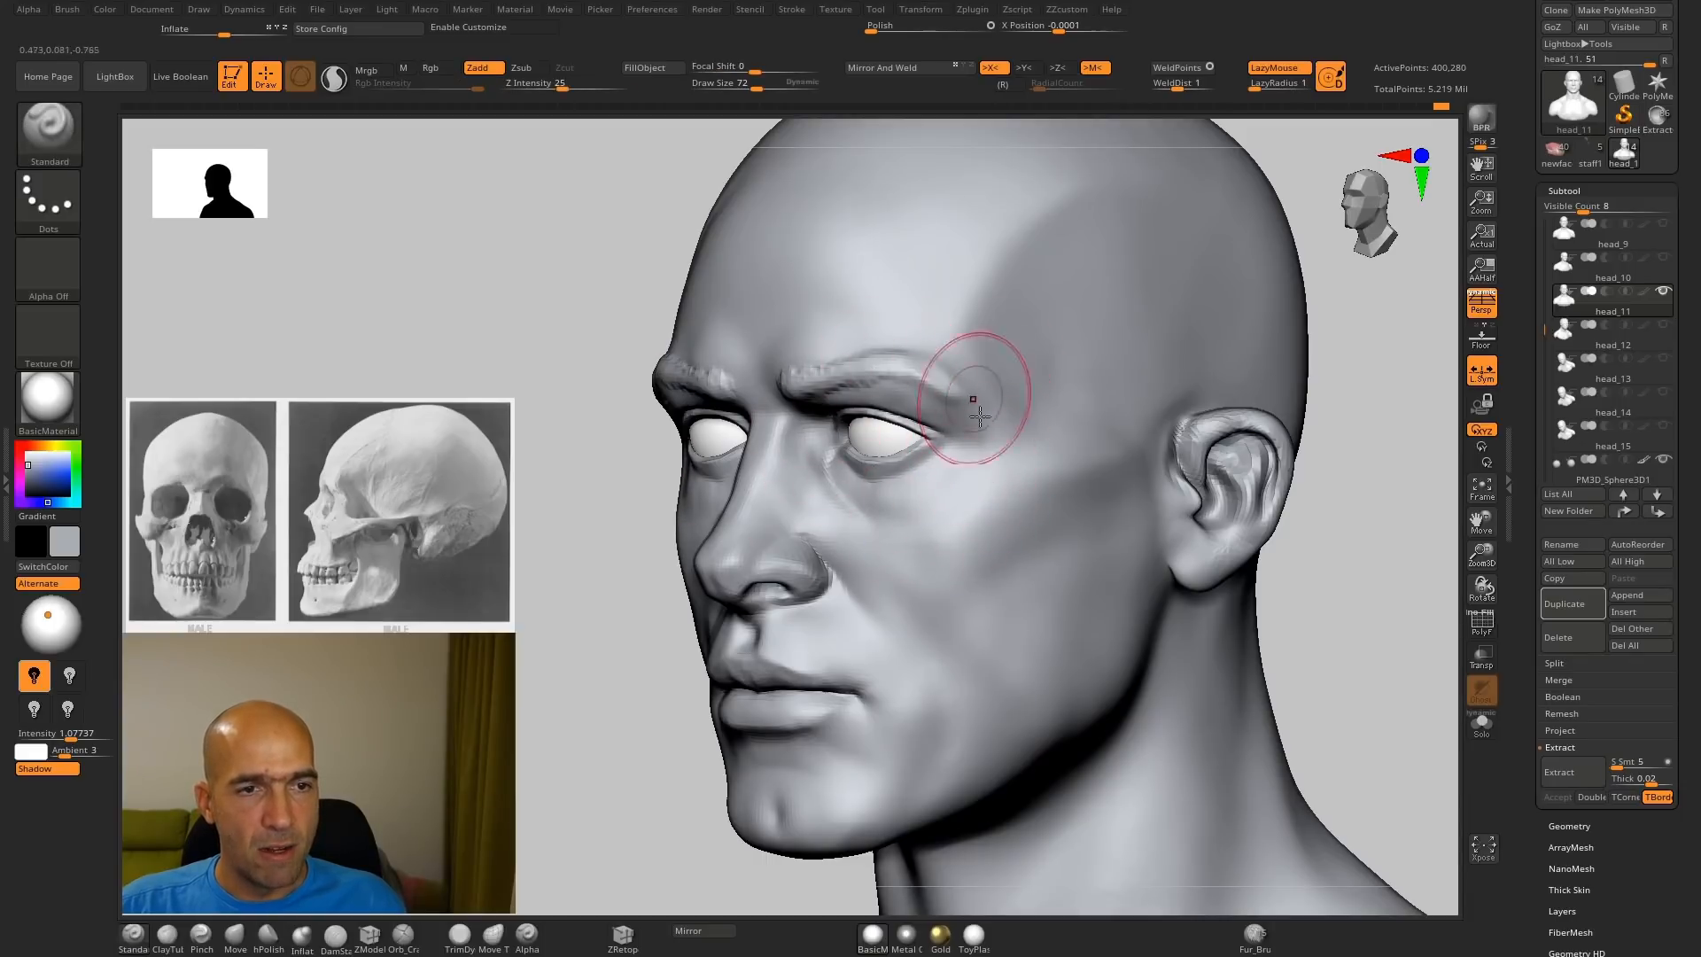
mouse_move(1204, 393)
right_down()
mouse_move(1322, 380)
mouse_move(1297, 385)
right_up()
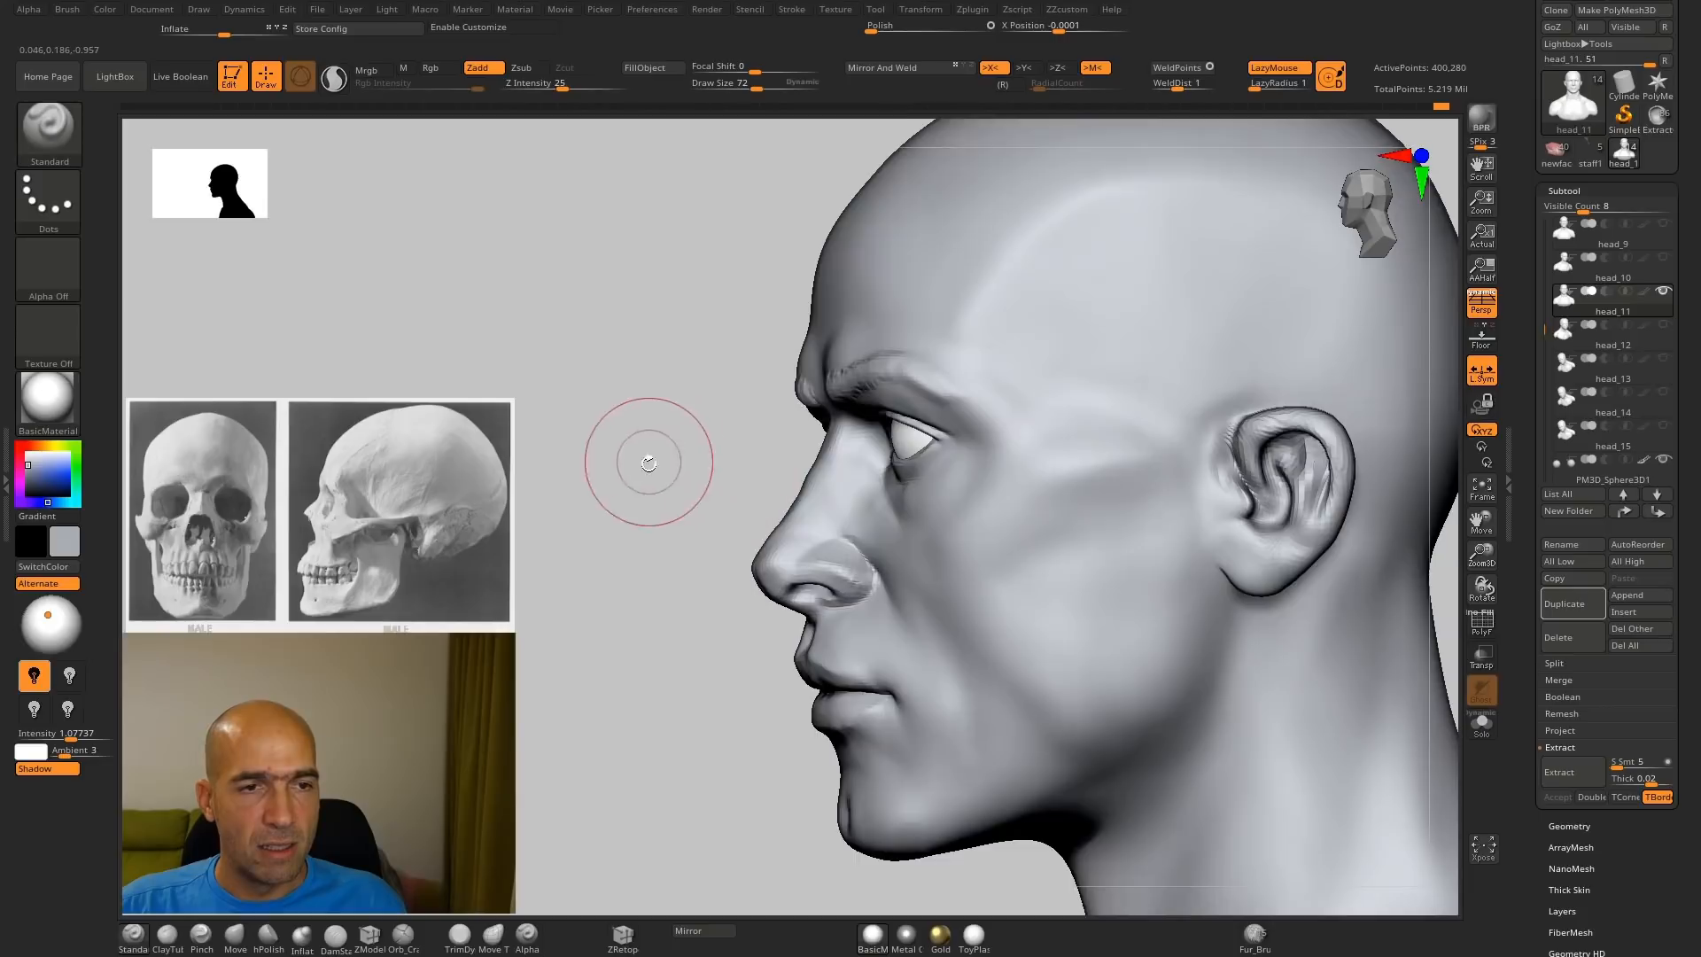
drag(648, 463, 673, 329)
mouse_move(475, 302)
alt+mouse_down()
mouse_move(646, 296)
mouse_move(485, 342)
mouse_move(970, 348)
alt+mouse_up()
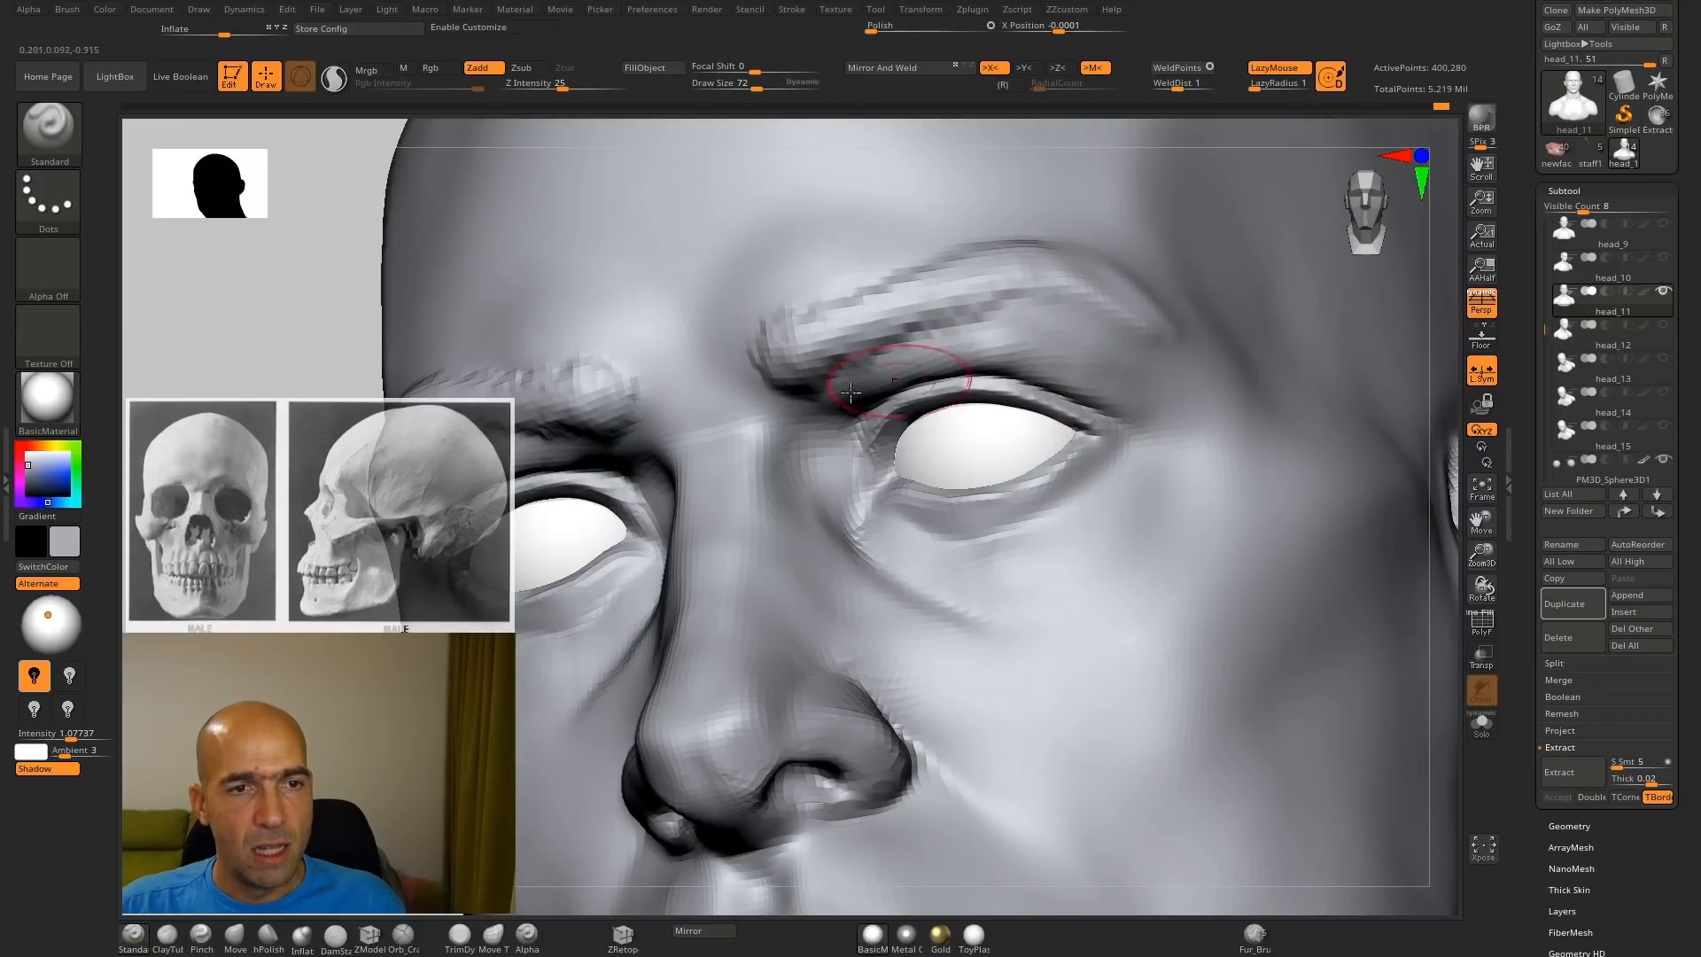
shift+right_drag(1124, 156, 1356, 266)
alt+drag(1365, 293, 1294, 443)
Step: Carve frown lines between the eyebrows and a crease across the nose root with DamStandard, refining them with Smooth and Pinch
key(b)
key(d)
key(s)
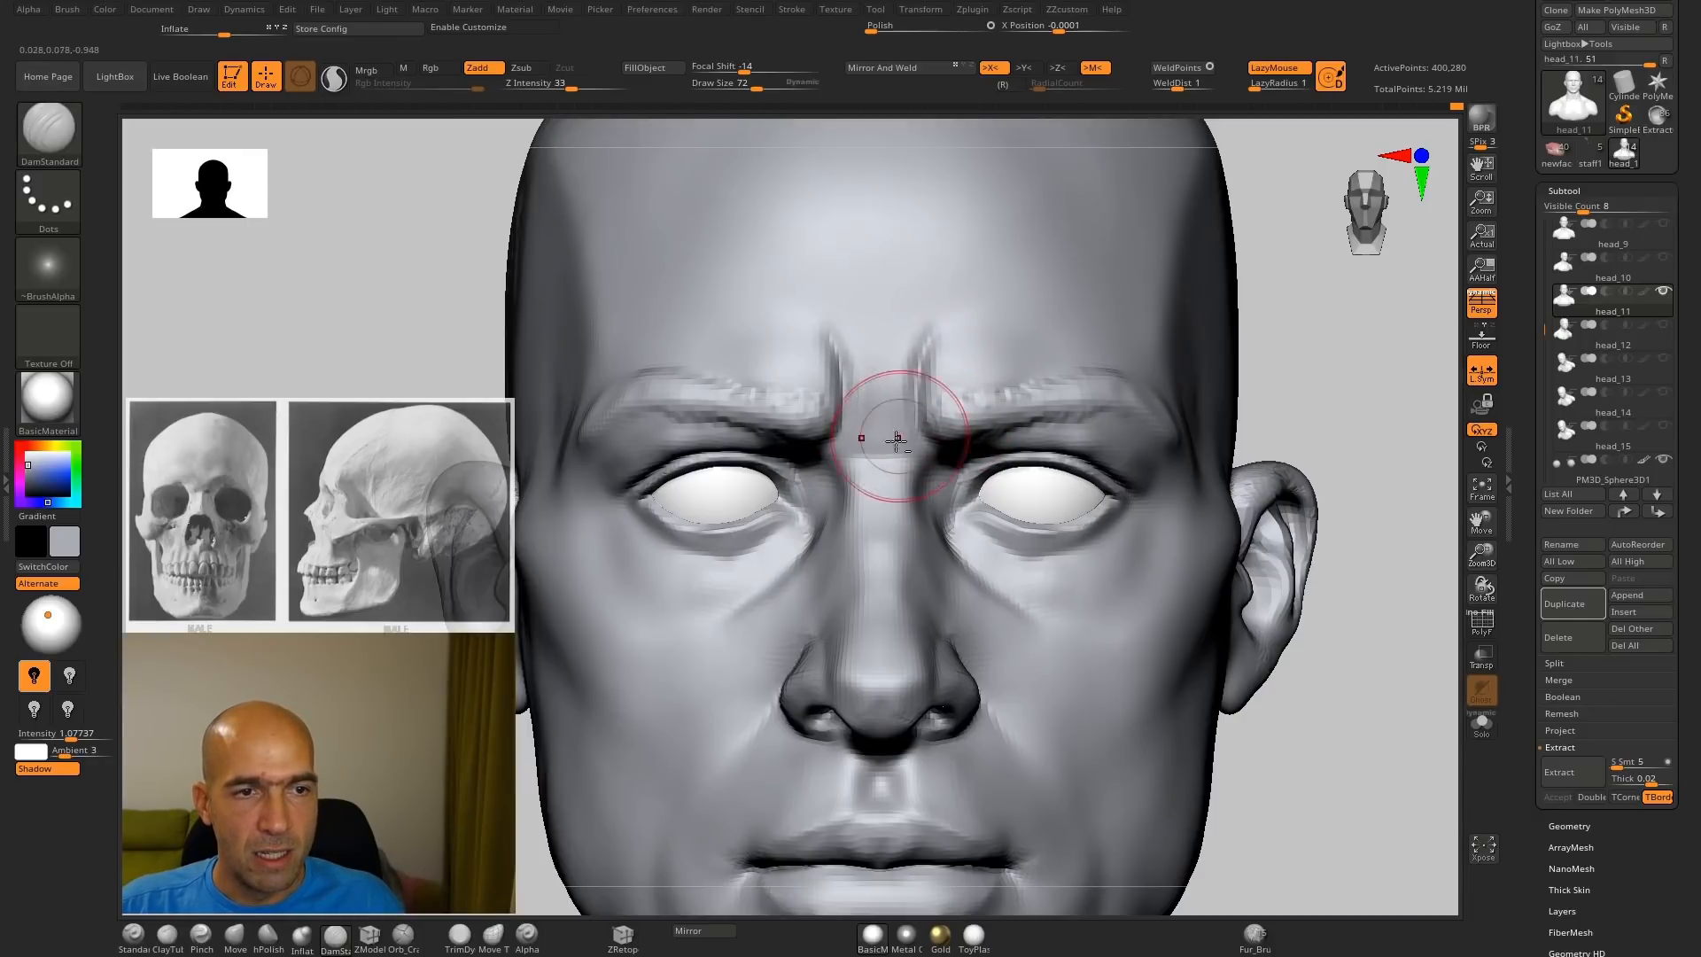
key(shift)
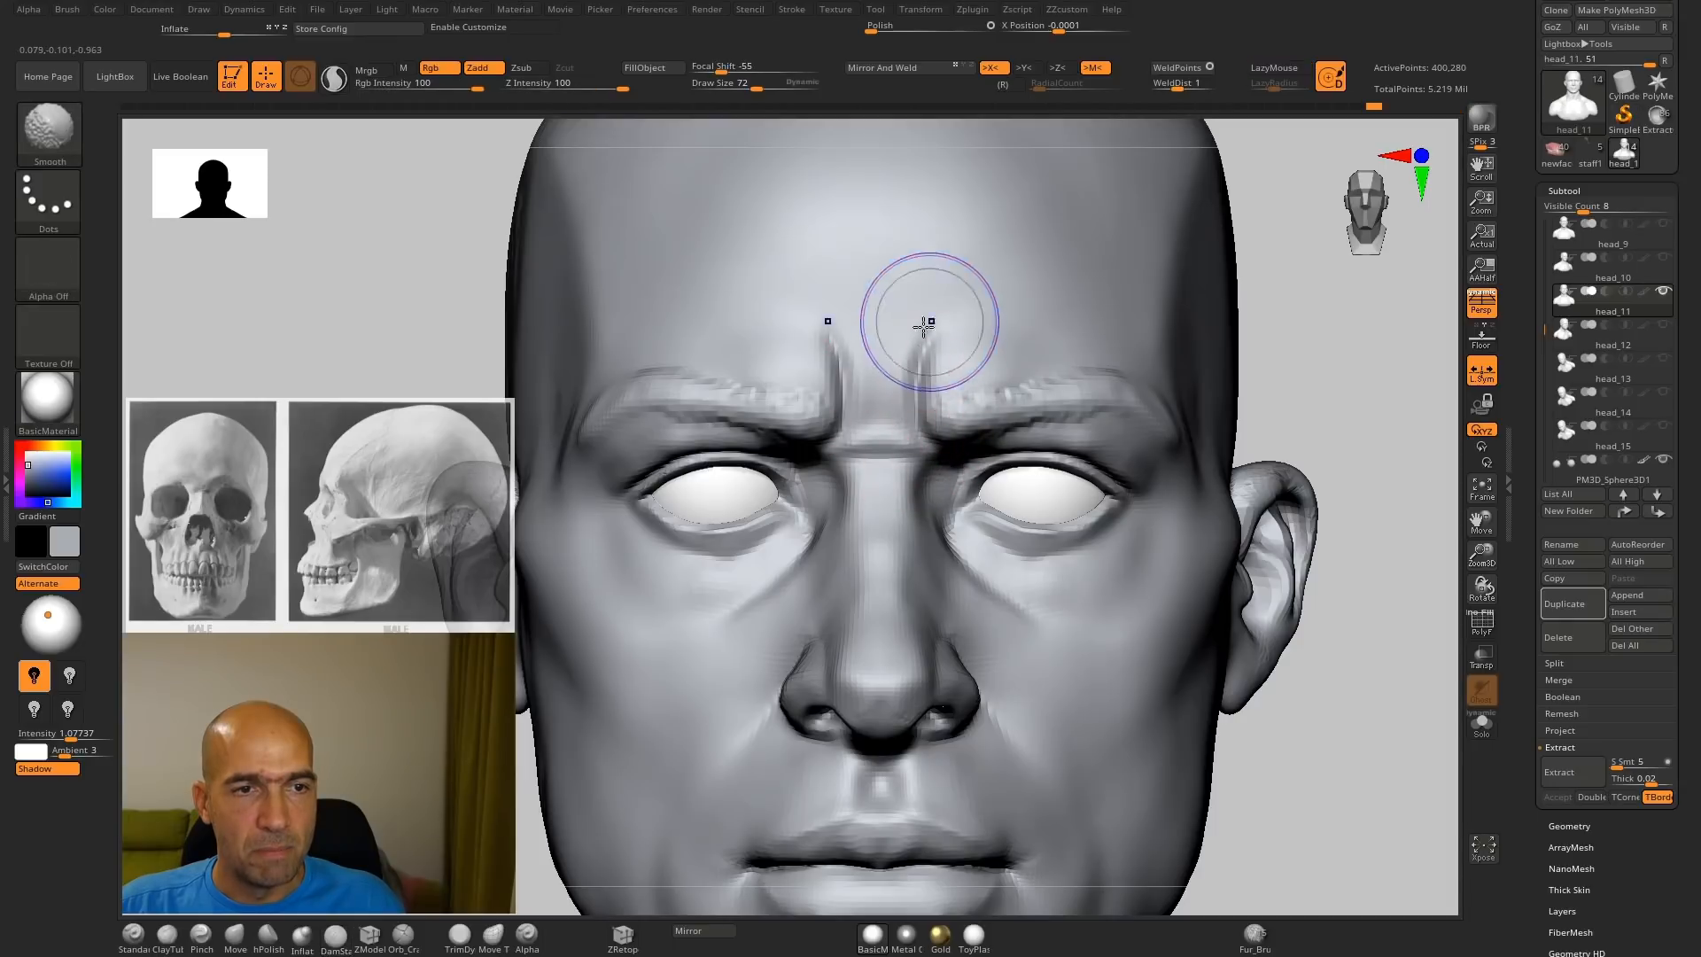
key(b)
key(p)
key(i)
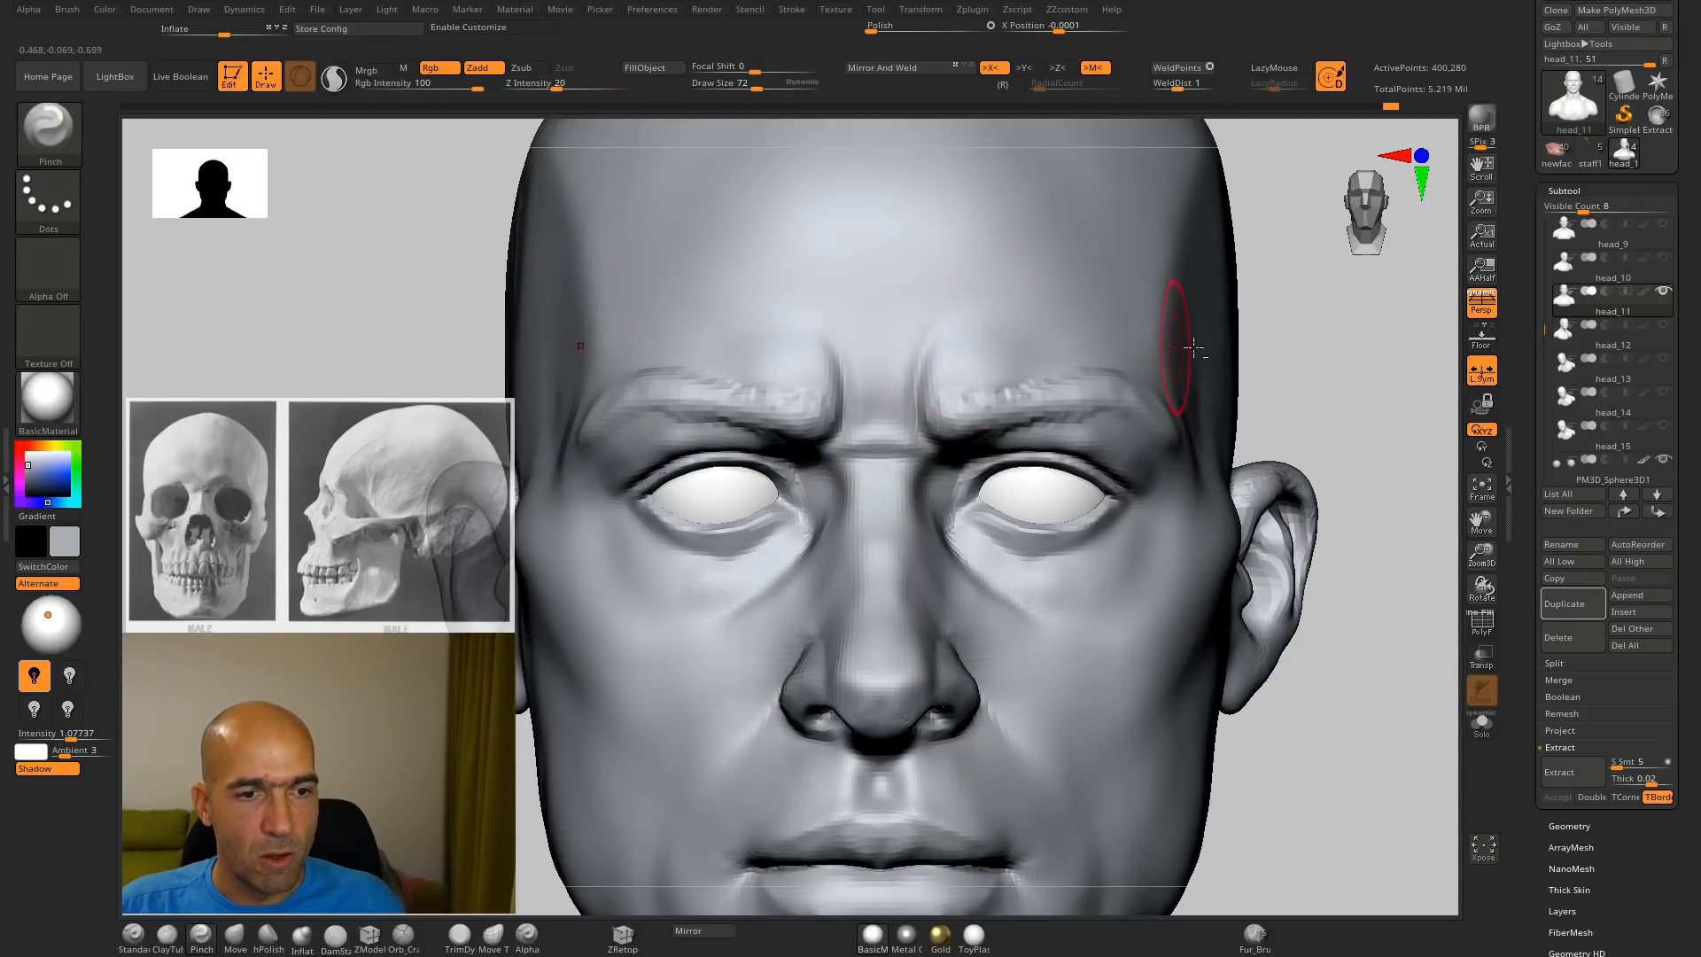
Step: Draw fine horizontal wrinkles across the forehead with the DamStandard brush at draw size 32 and soften them by smoothing
alt+drag(1263, 399, 965, 316)
mouse_move(709, 372)
alt+mouse_down()
mouse_move(639, 442)
mouse_move(972, 304)
alt+mouse_up()
key(b)
key(d)
key(s)
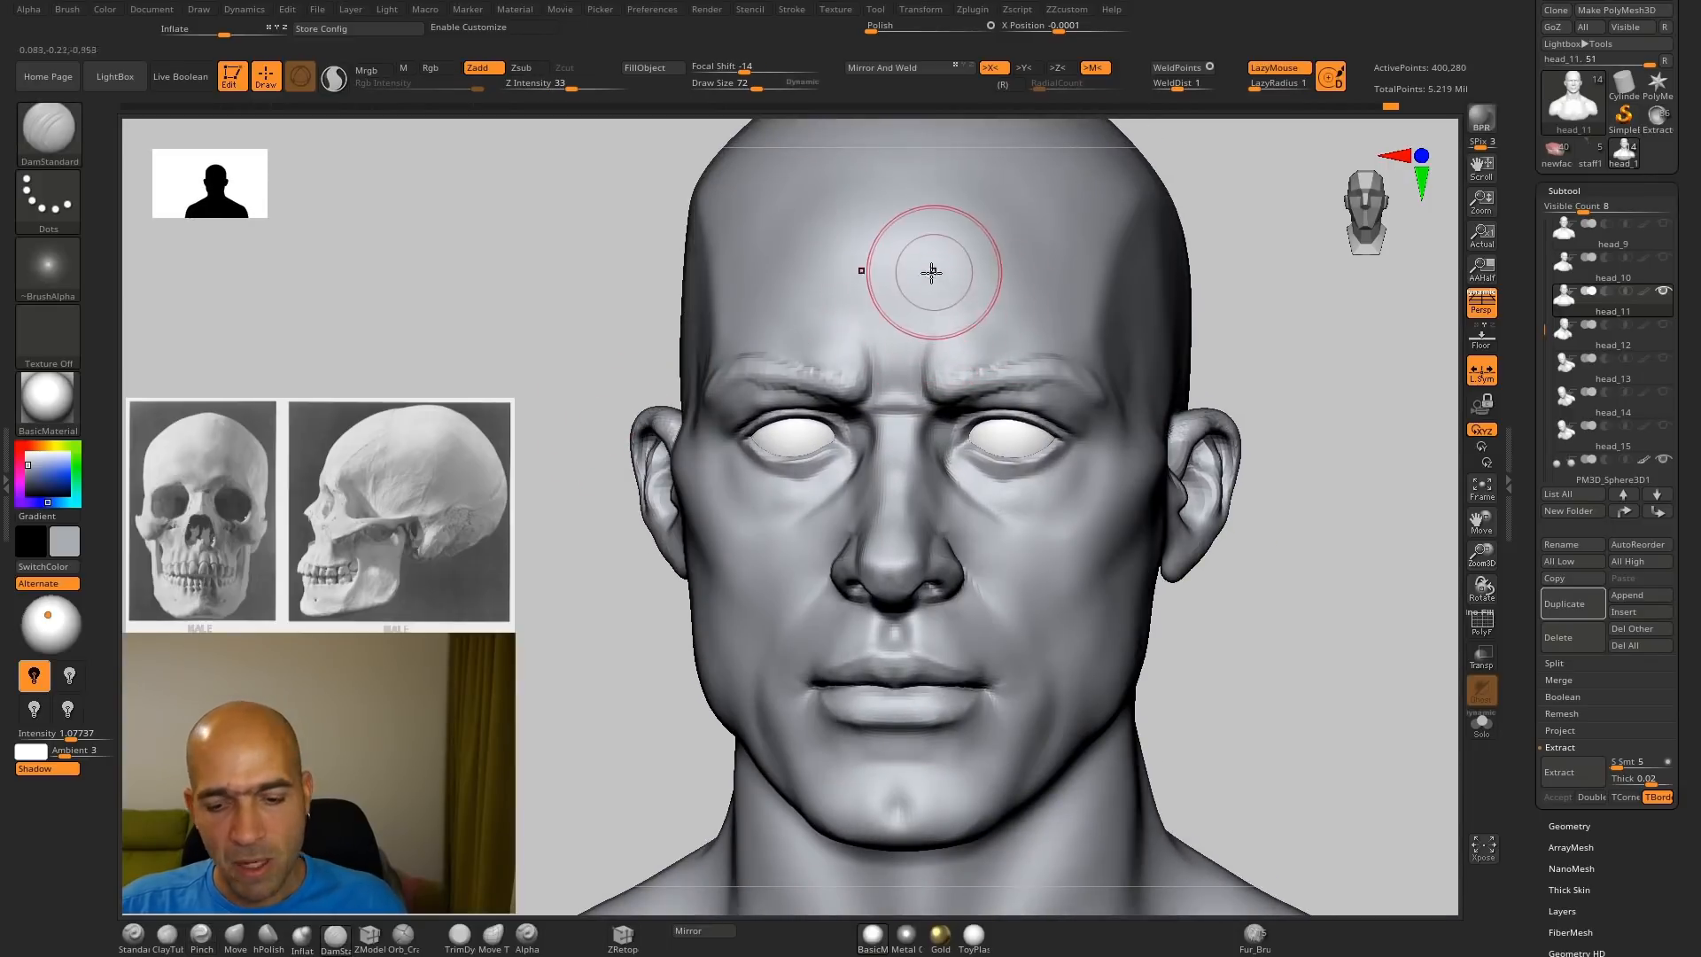
key(bracketleft)
key(bracketleft)
key(bracketleft)
key(bracketleft)
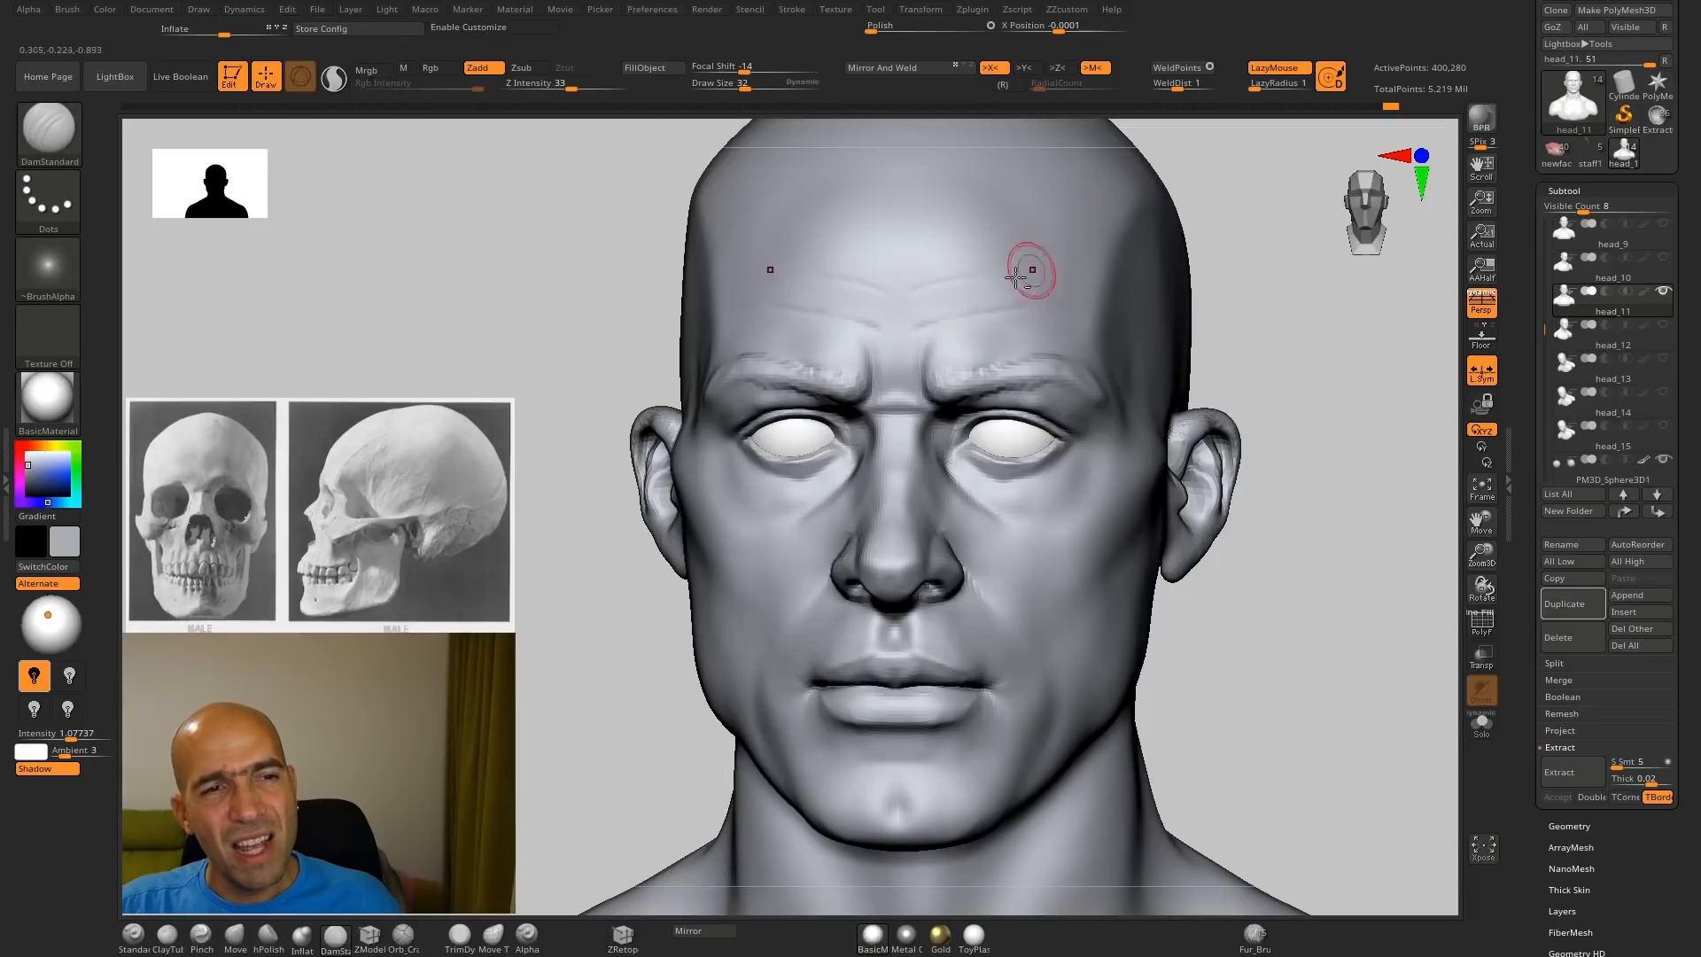
key(shift)
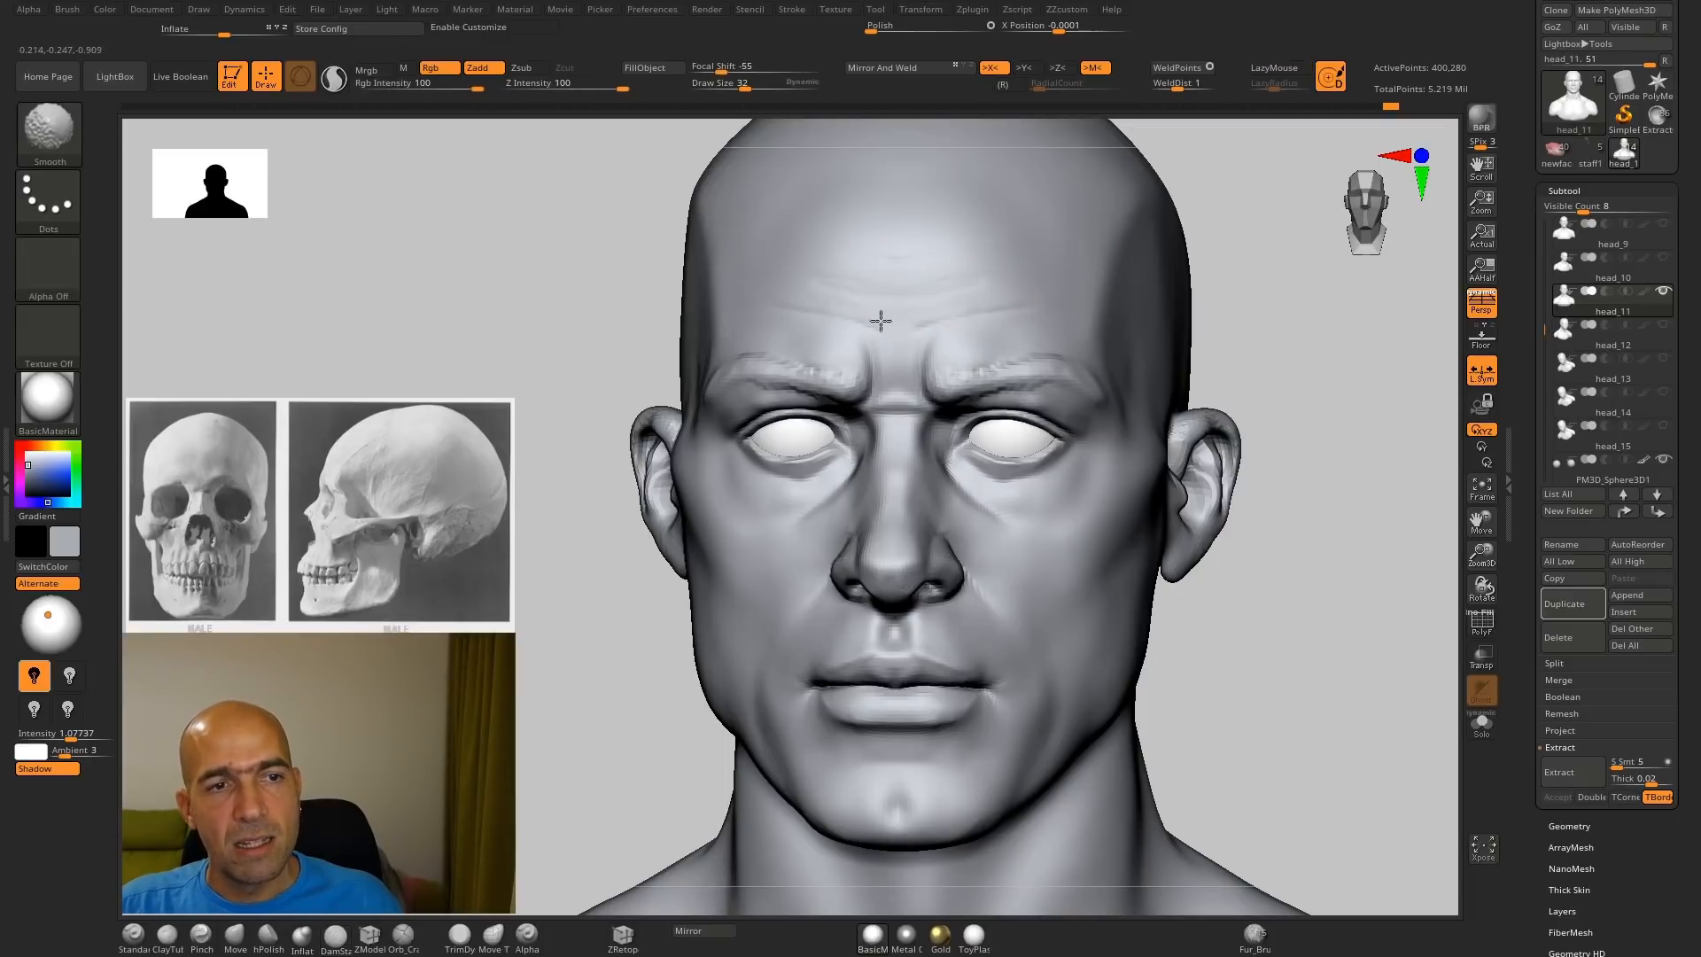
Step: Flatten the side planes of the forehead and temple with the hPolish brush at draw size 80
mouse_move(1269, 355)
mouse_down()
mouse_move(1165, 359)
mouse_move(1276, 365)
mouse_move(1284, 413)
mouse_move(1211, 390)
mouse_up()
key(b)
key(h)
key(p)
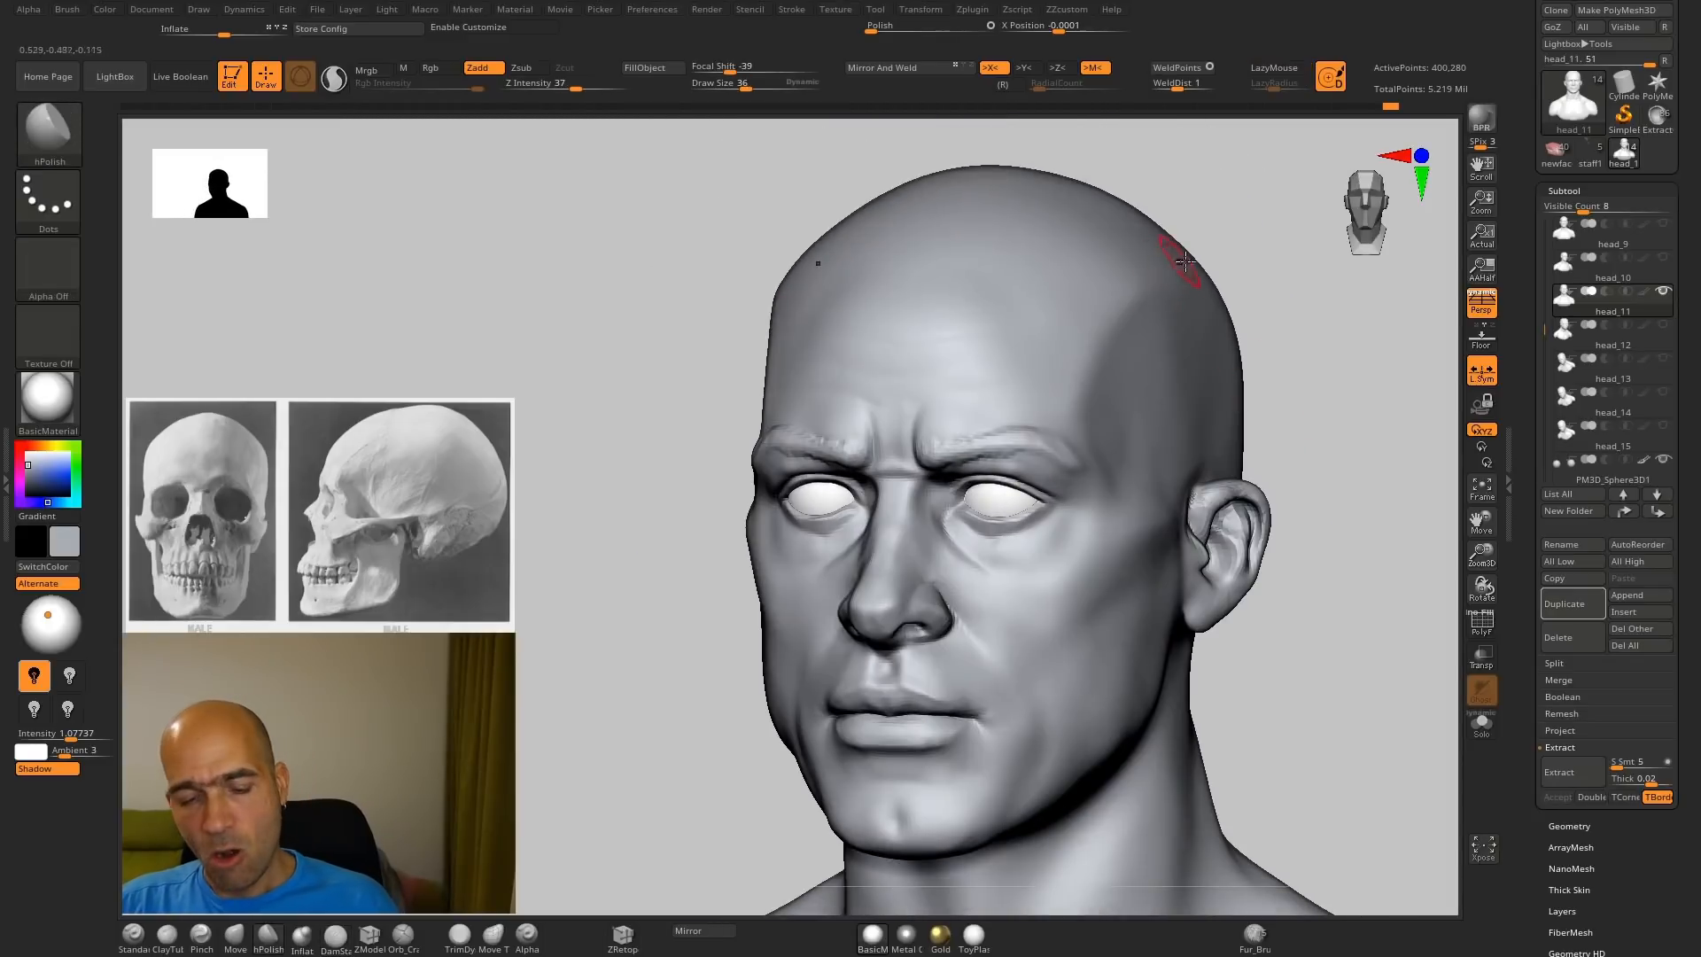
key(bracketright)
drag(1269, 286, 1196, 296)
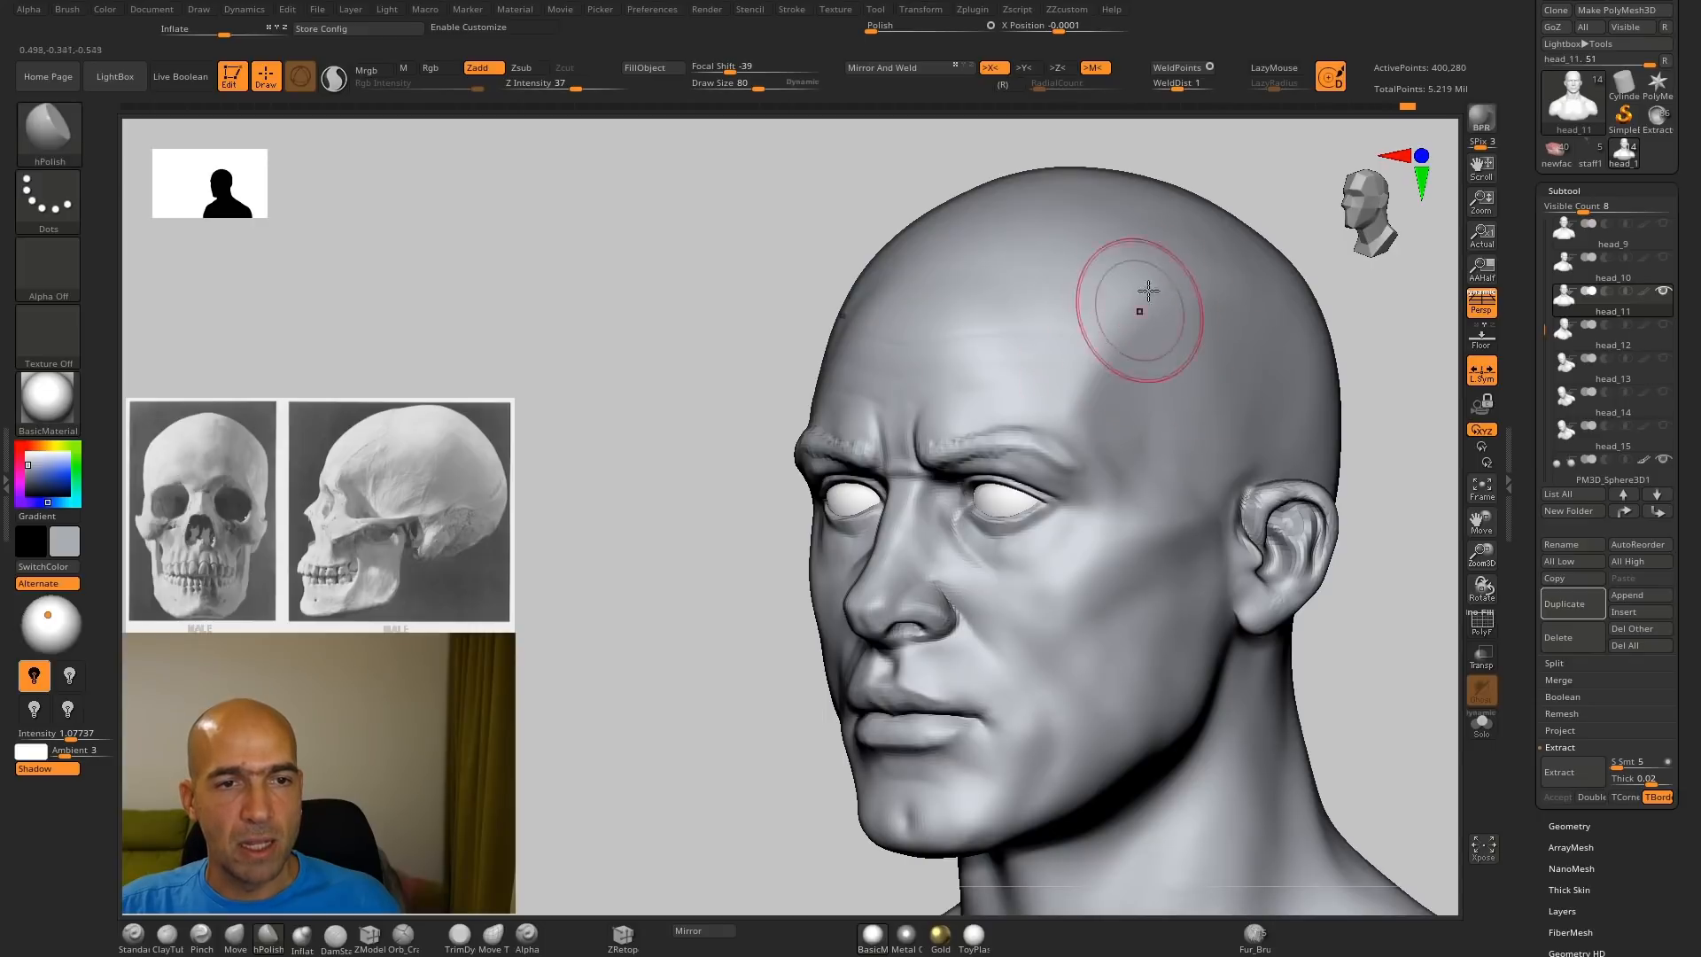
mouse_move(1318, 368)
mouse_down()
mouse_move(1195, 401)
mouse_move(1310, 440)
mouse_move(1198, 465)
mouse_move(1296, 523)
mouse_up()
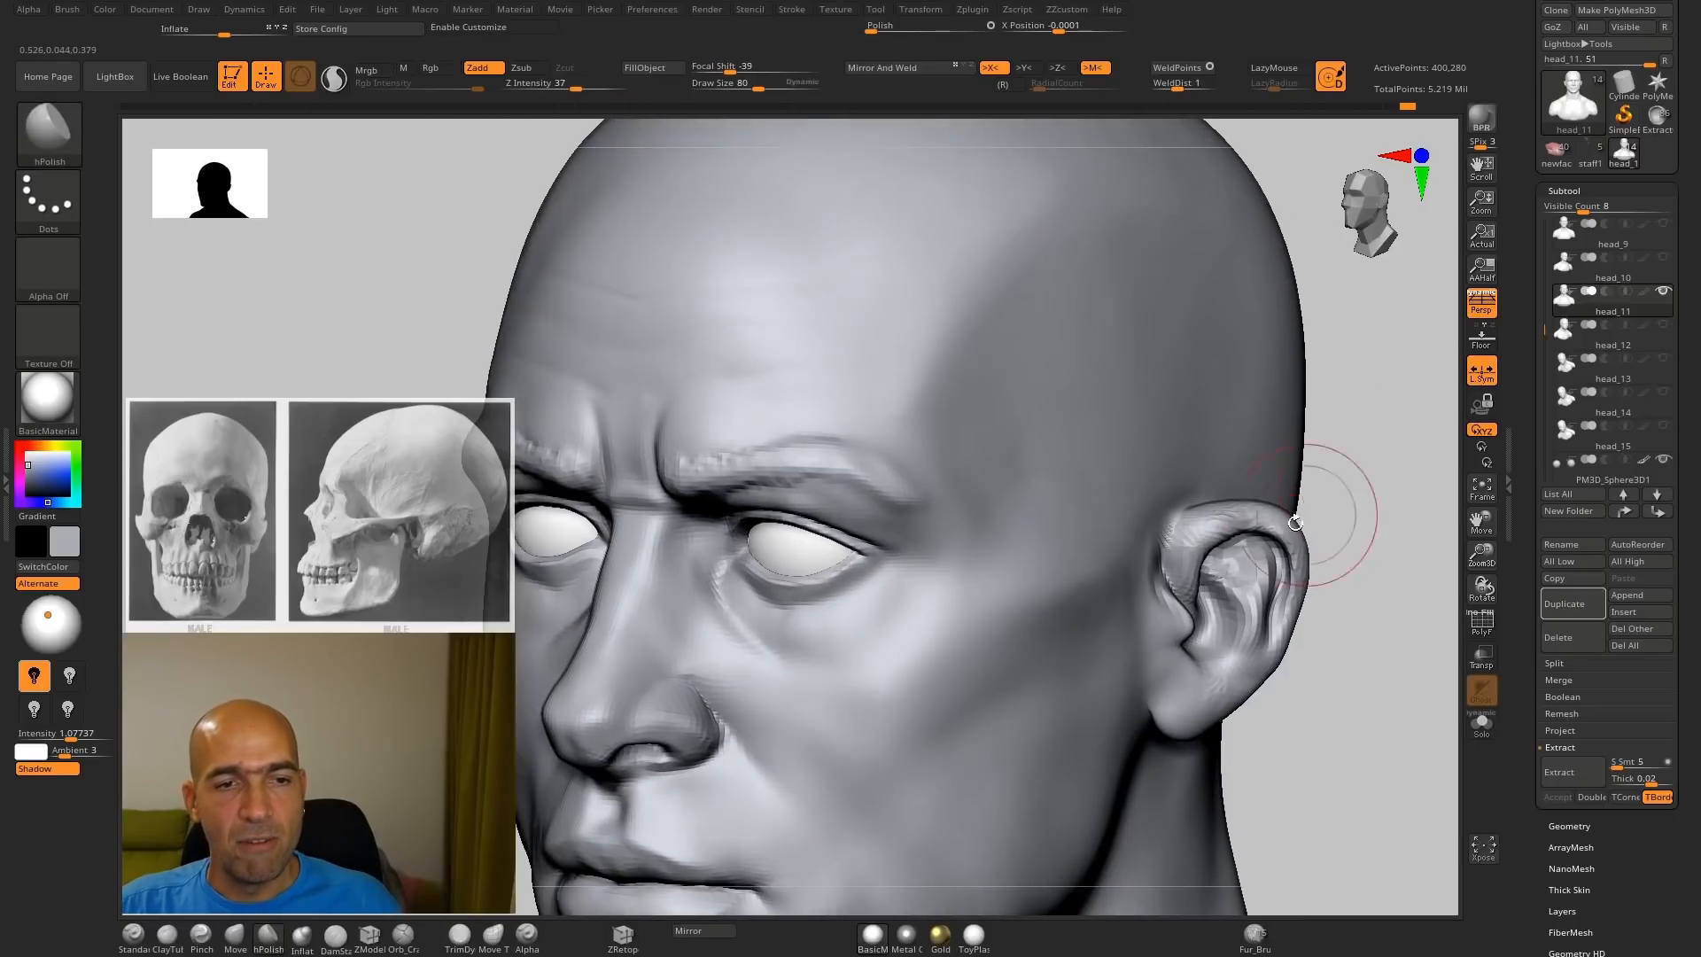
shift+drag(1372, 462, 1283, 406)
Step: Polish the jawline below the ear with the hPolish brush, judging the head from three-quarter and front views
drag(1285, 506, 1247, 517)
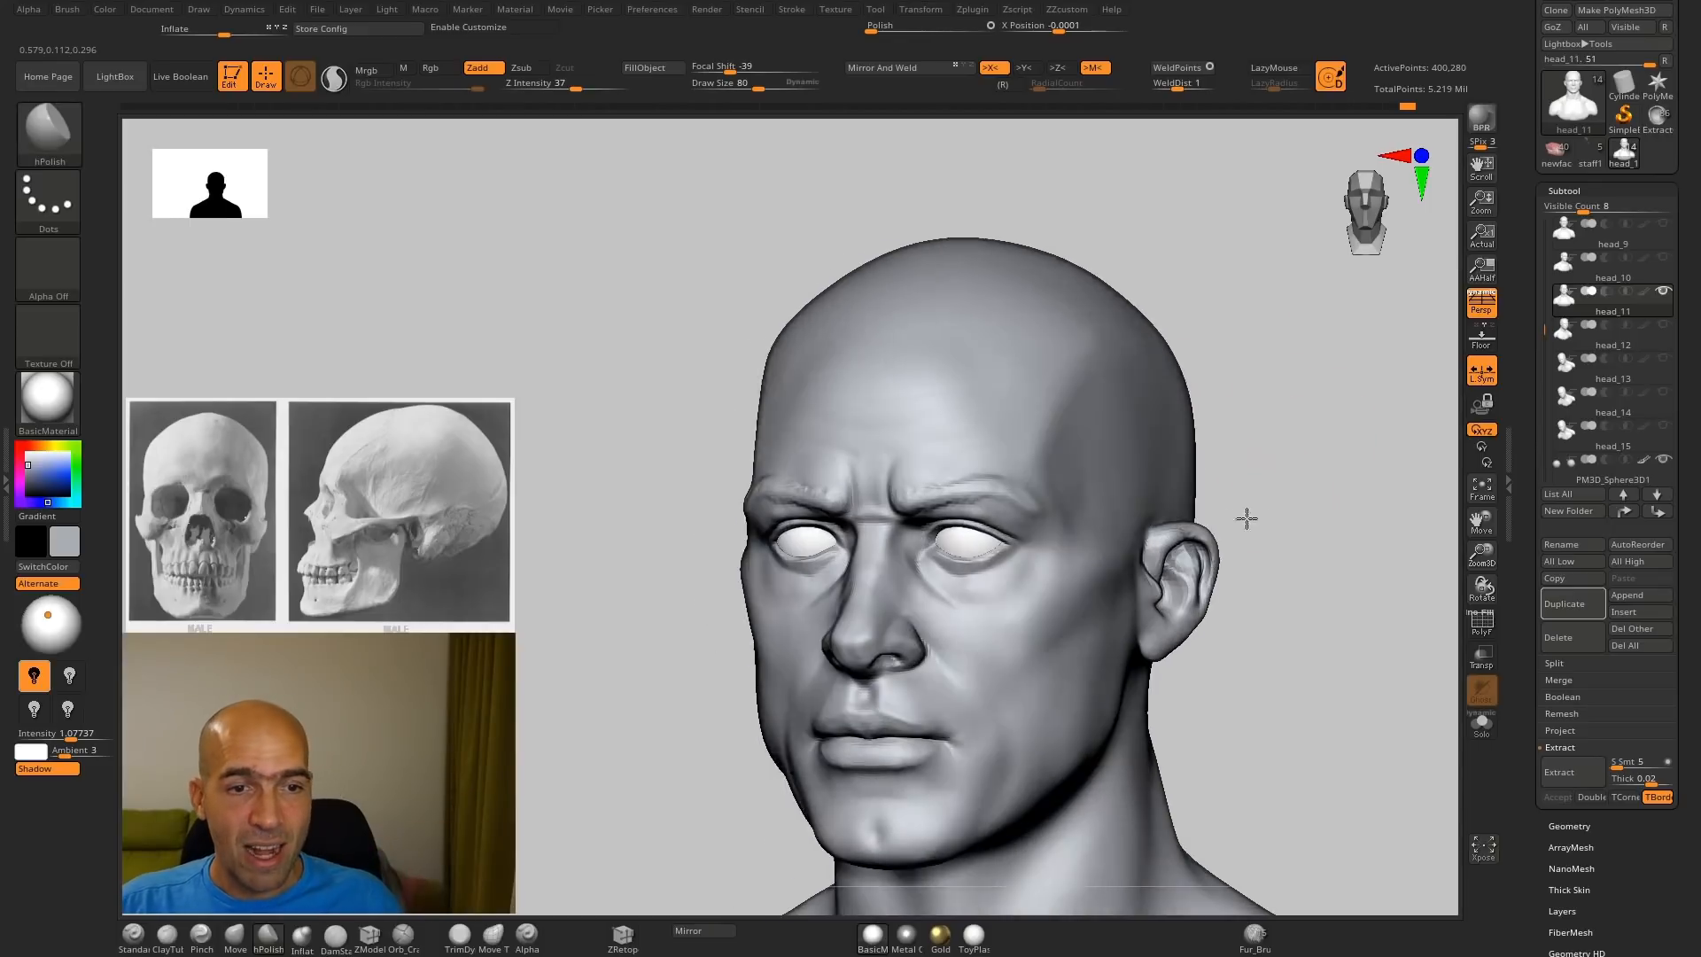
mouse_move(1258, 623)
alt+mouse_down()
mouse_move(1220, 515)
mouse_move(1080, 623)
alt+mouse_up()
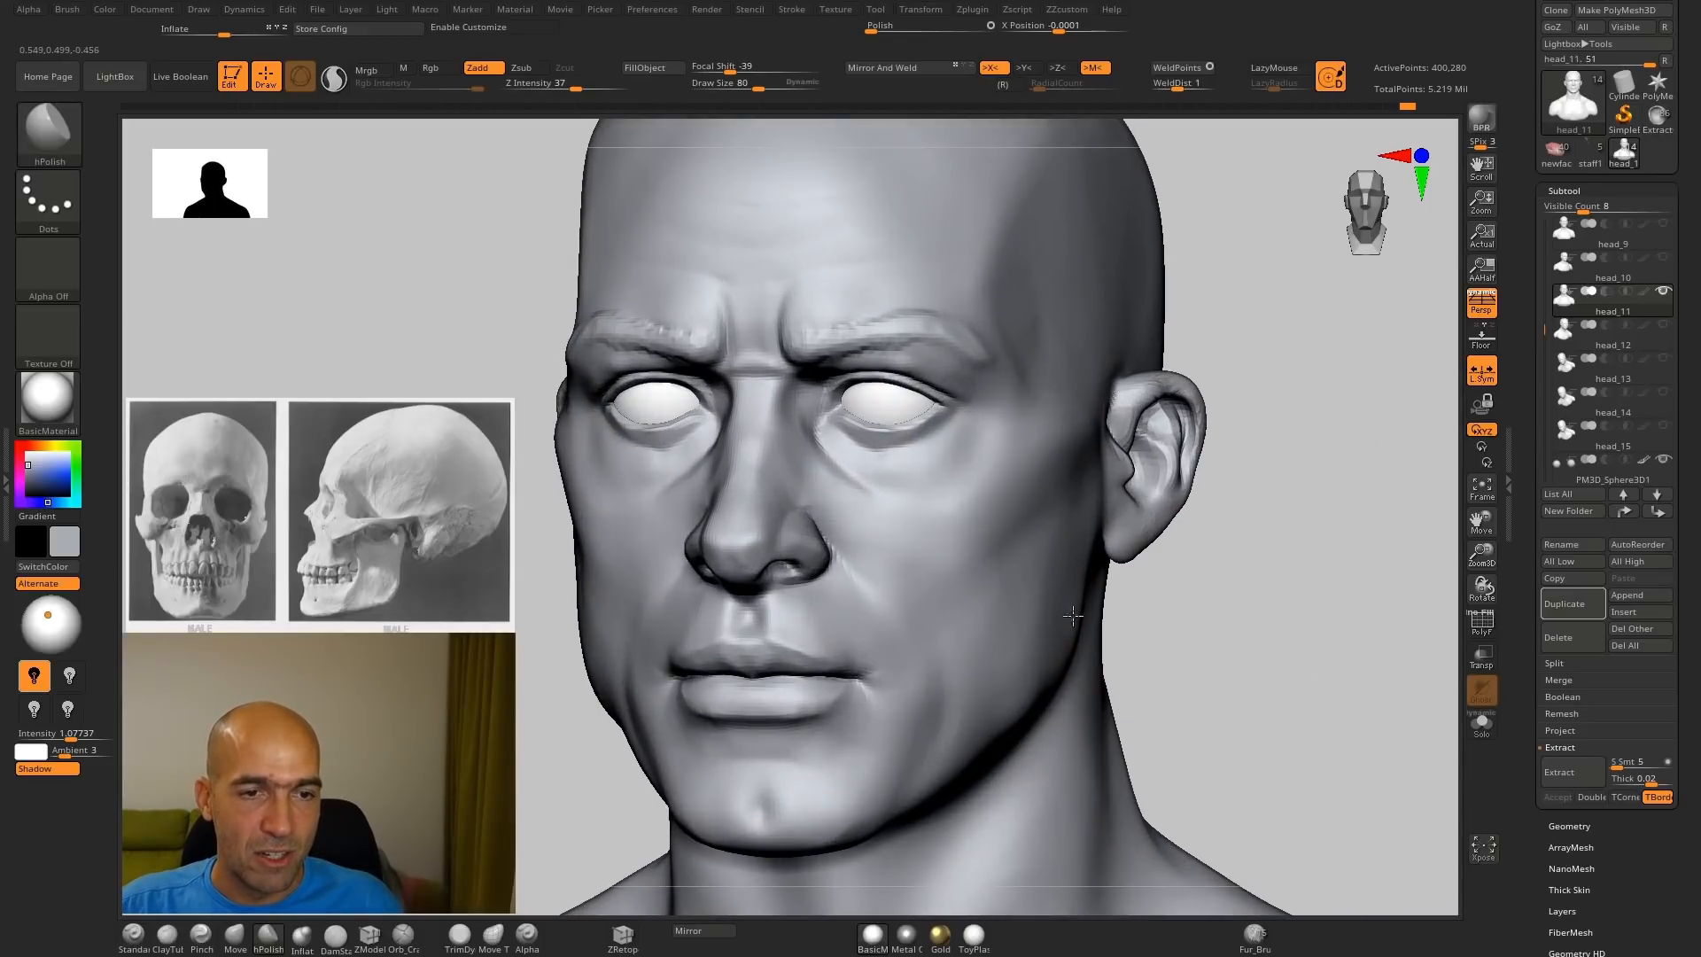
drag(1220, 606, 1050, 593)
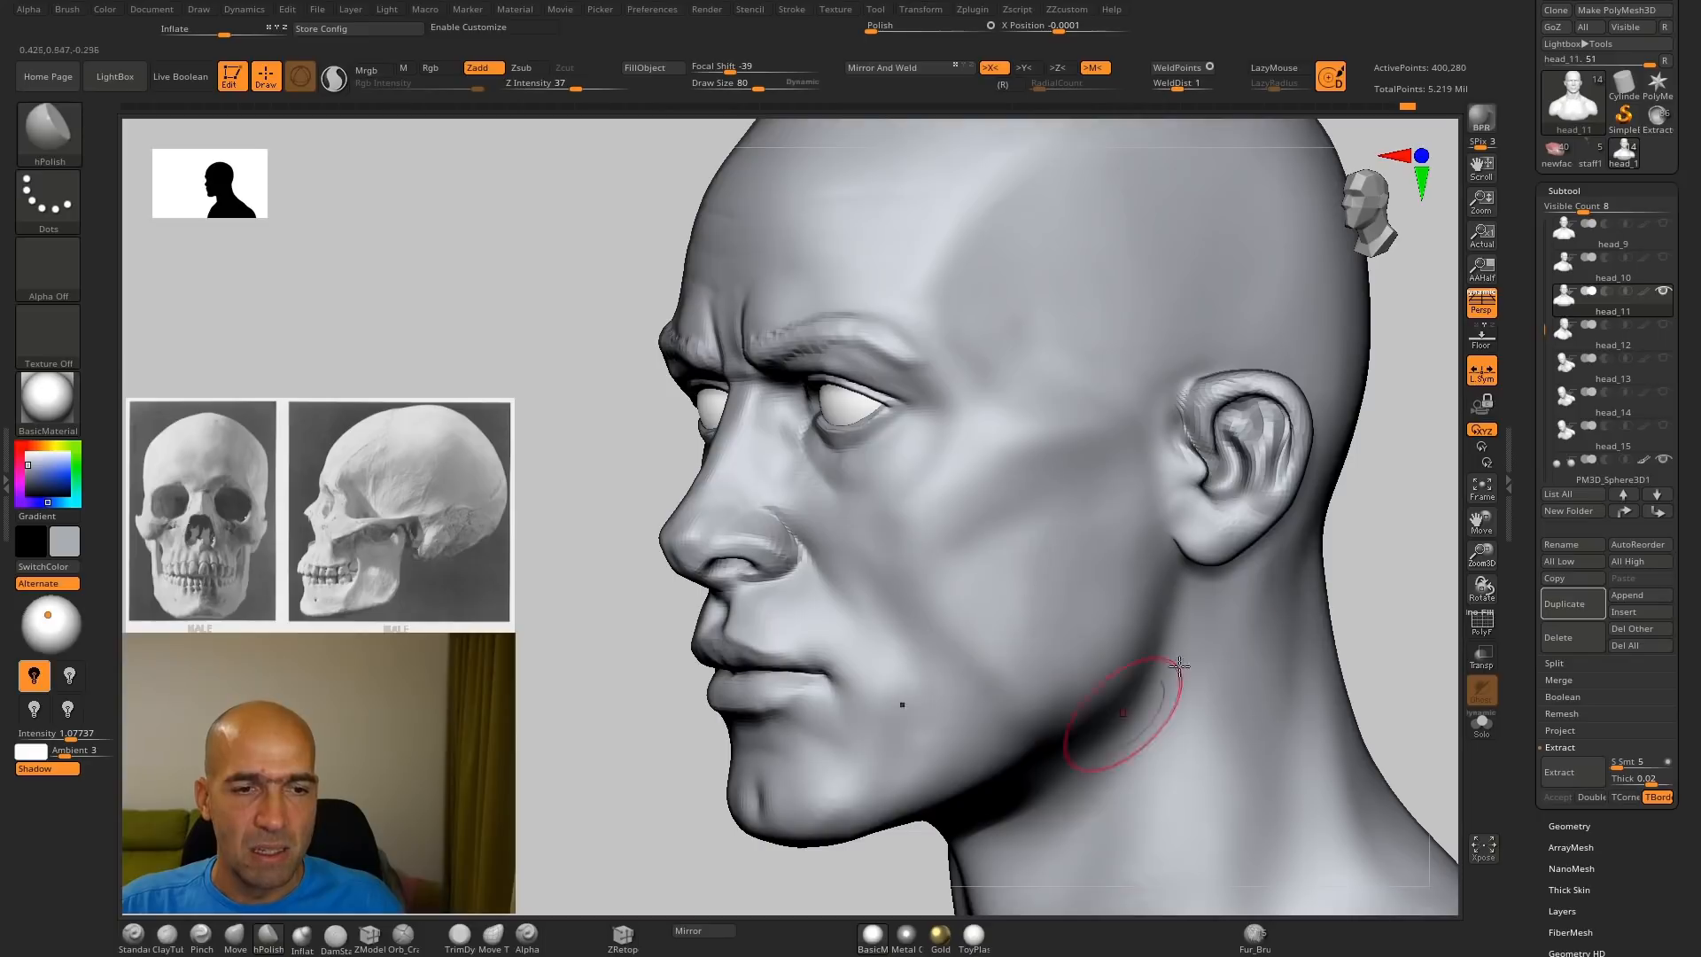
drag(1388, 595, 1287, 585)
mouse_move(724, 731)
mouse_down()
mouse_move(797, 792)
mouse_move(1299, 555)
mouse_move(1215, 535)
mouse_move(1244, 537)
mouse_up()
alt+drag(1244, 537, 1234, 517)
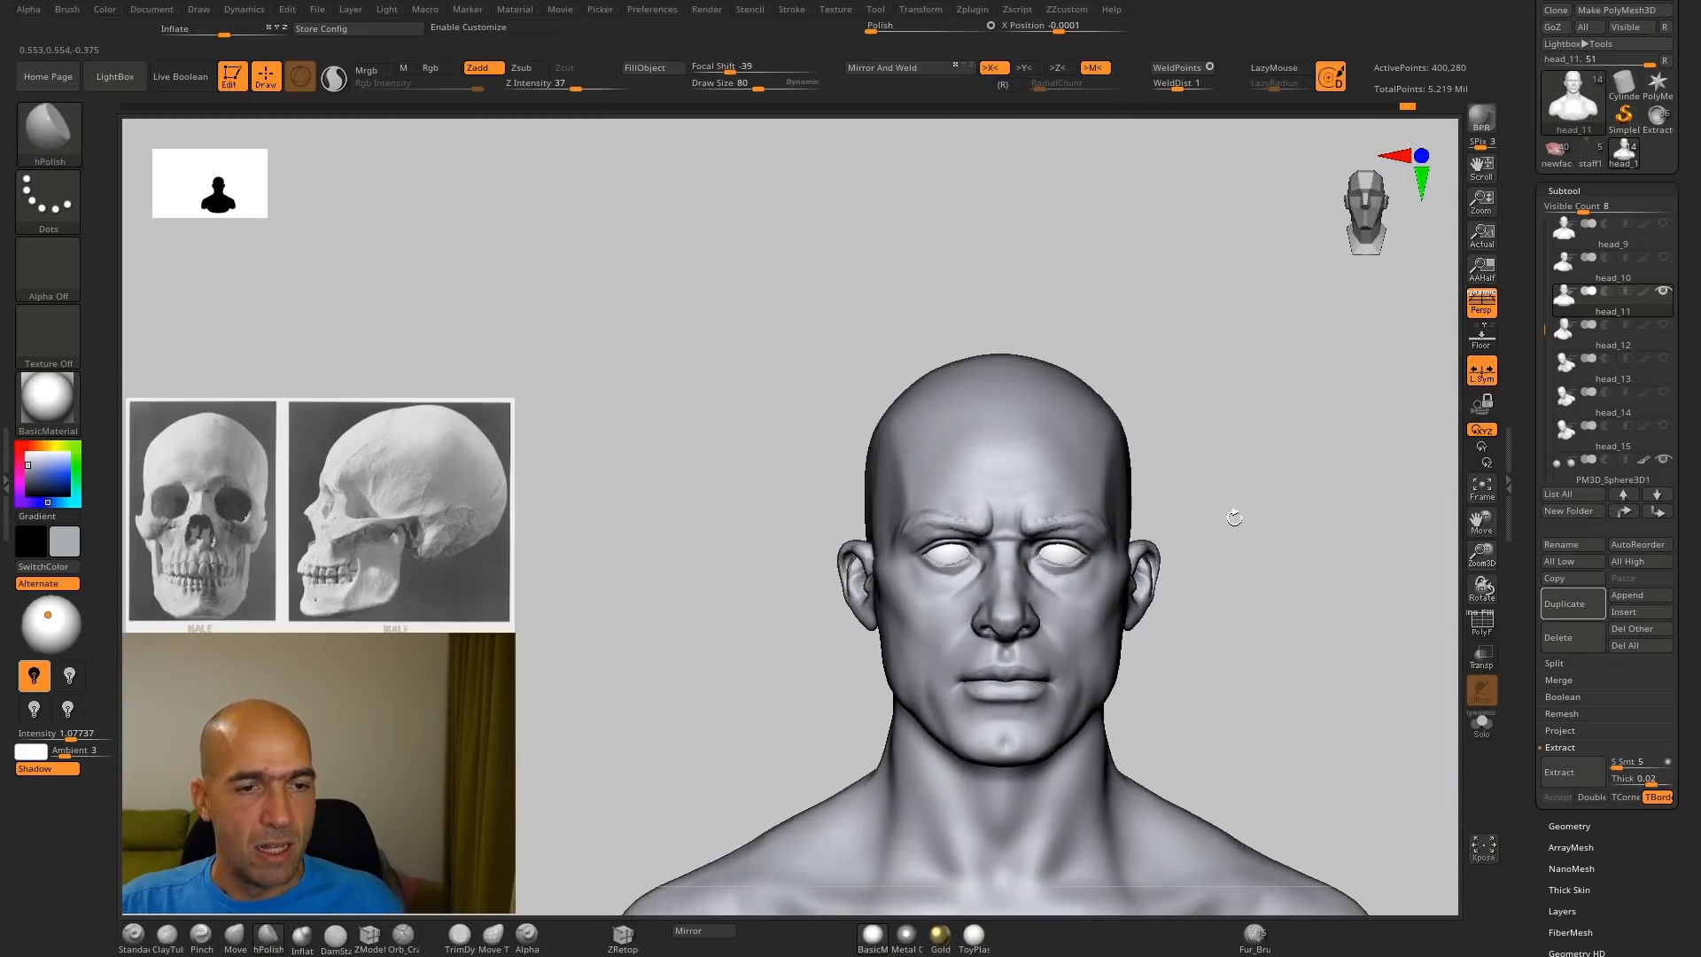
Step: Reshape the eyebrow and upper eyelid in front view with the Move brush at draw size 108
key(b)
key(m)
key(v)
key(bracketright)
key(bracketright)
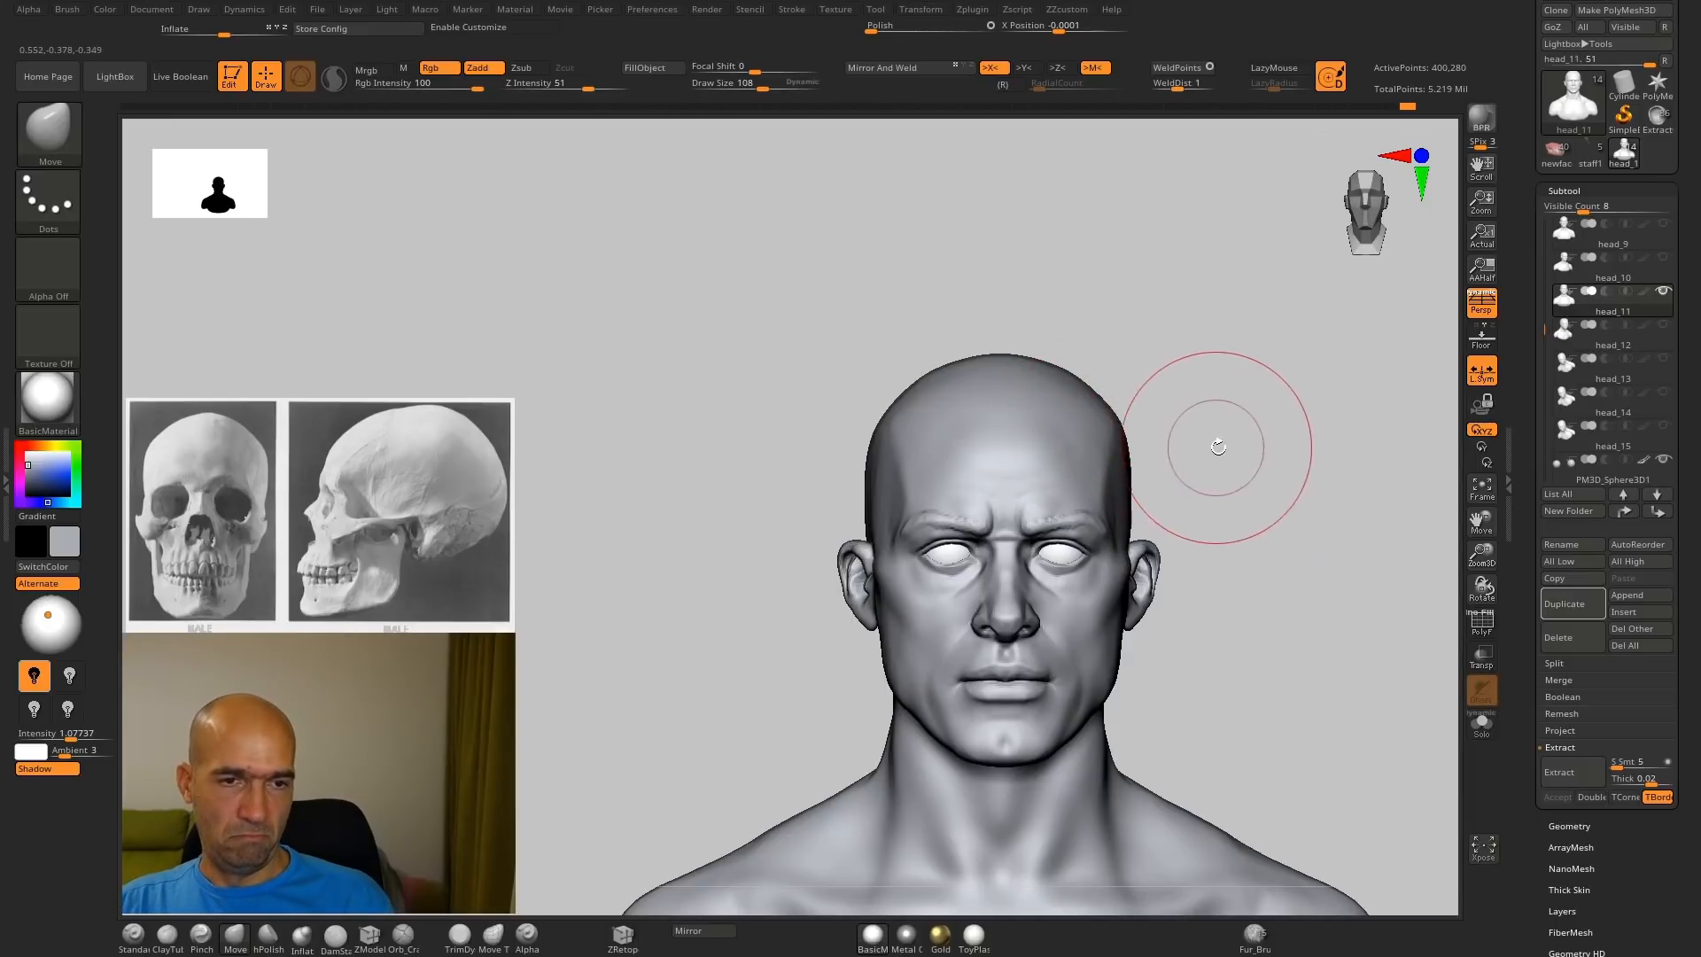
mouse_move(1216, 445)
mouse_down()
mouse_move(1185, 448)
mouse_move(1261, 444)
mouse_move(1223, 457)
mouse_move(1329, 471)
mouse_move(1294, 630)
mouse_move(1161, 493)
mouse_up()
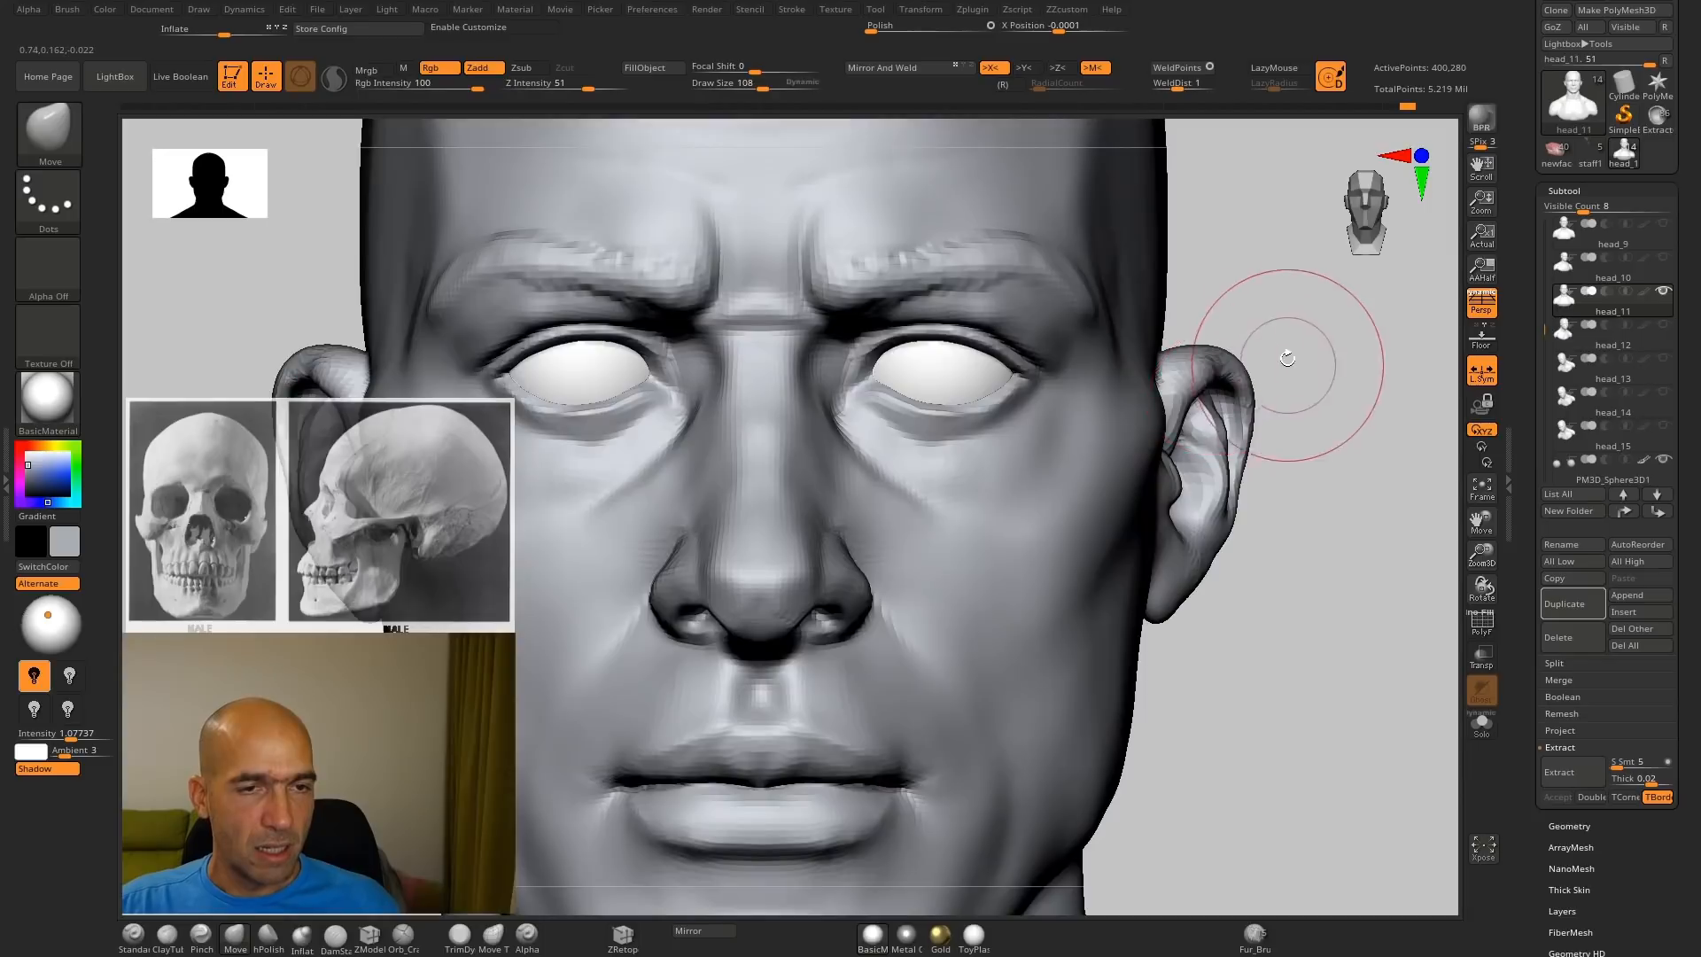
drag(1288, 358, 1259, 248)
drag(939, 285, 950, 269)
mouse_move(1241, 191)
mouse_down()
mouse_move(1241, 264)
mouse_move(1288, 376)
mouse_move(1287, 461)
mouse_up()
drag(922, 388, 959, 367)
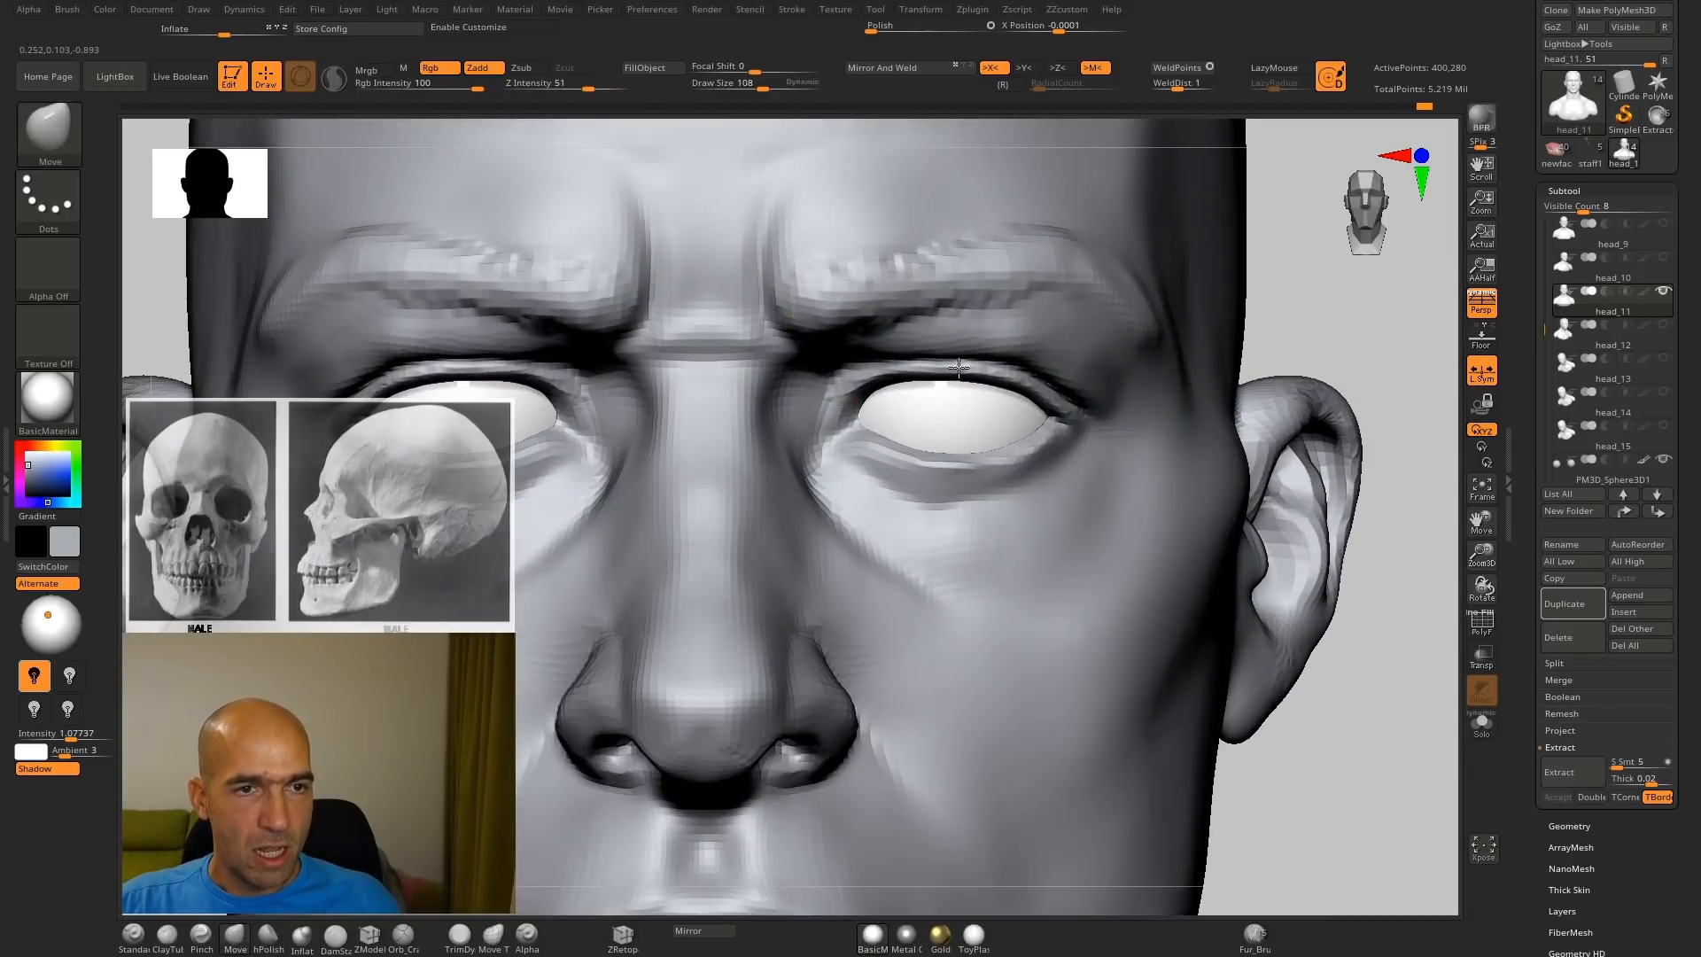
Step: Adjust the inner eye corner with the Move brush and deepen it with DamStandard at draw size 64
mouse_move(1241, 411)
alt+mouse_down()
mouse_move(1313, 425)
mouse_move(987, 437)
alt+mouse_up()
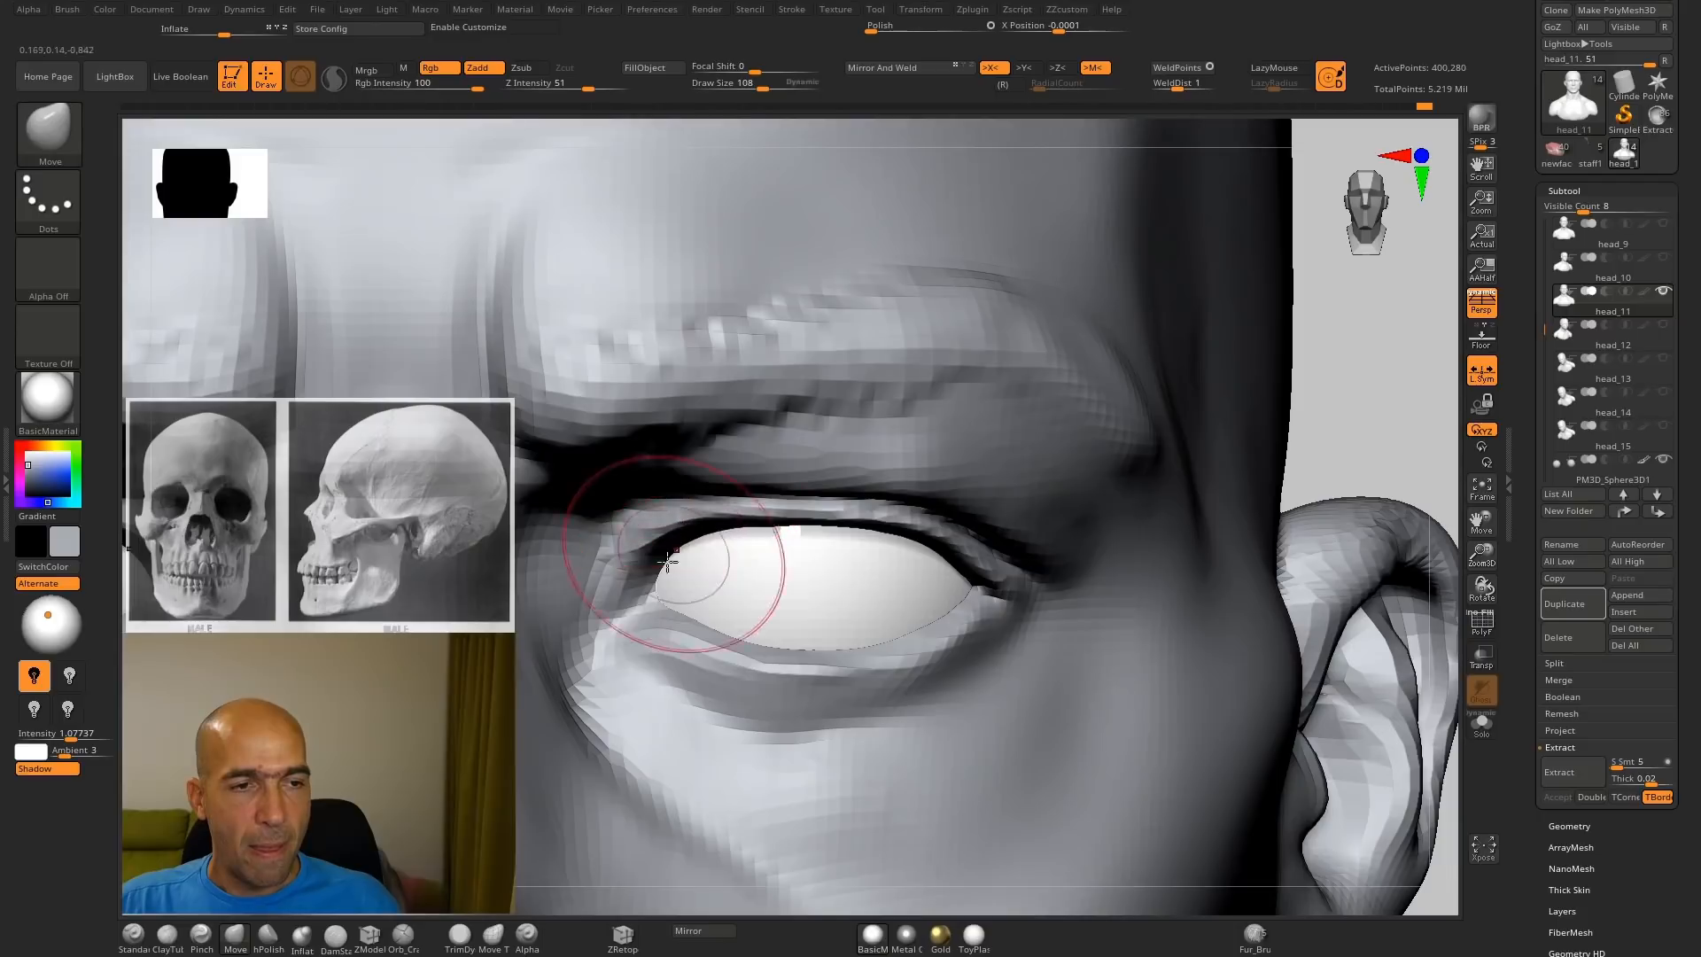
drag(620, 567, 643, 574)
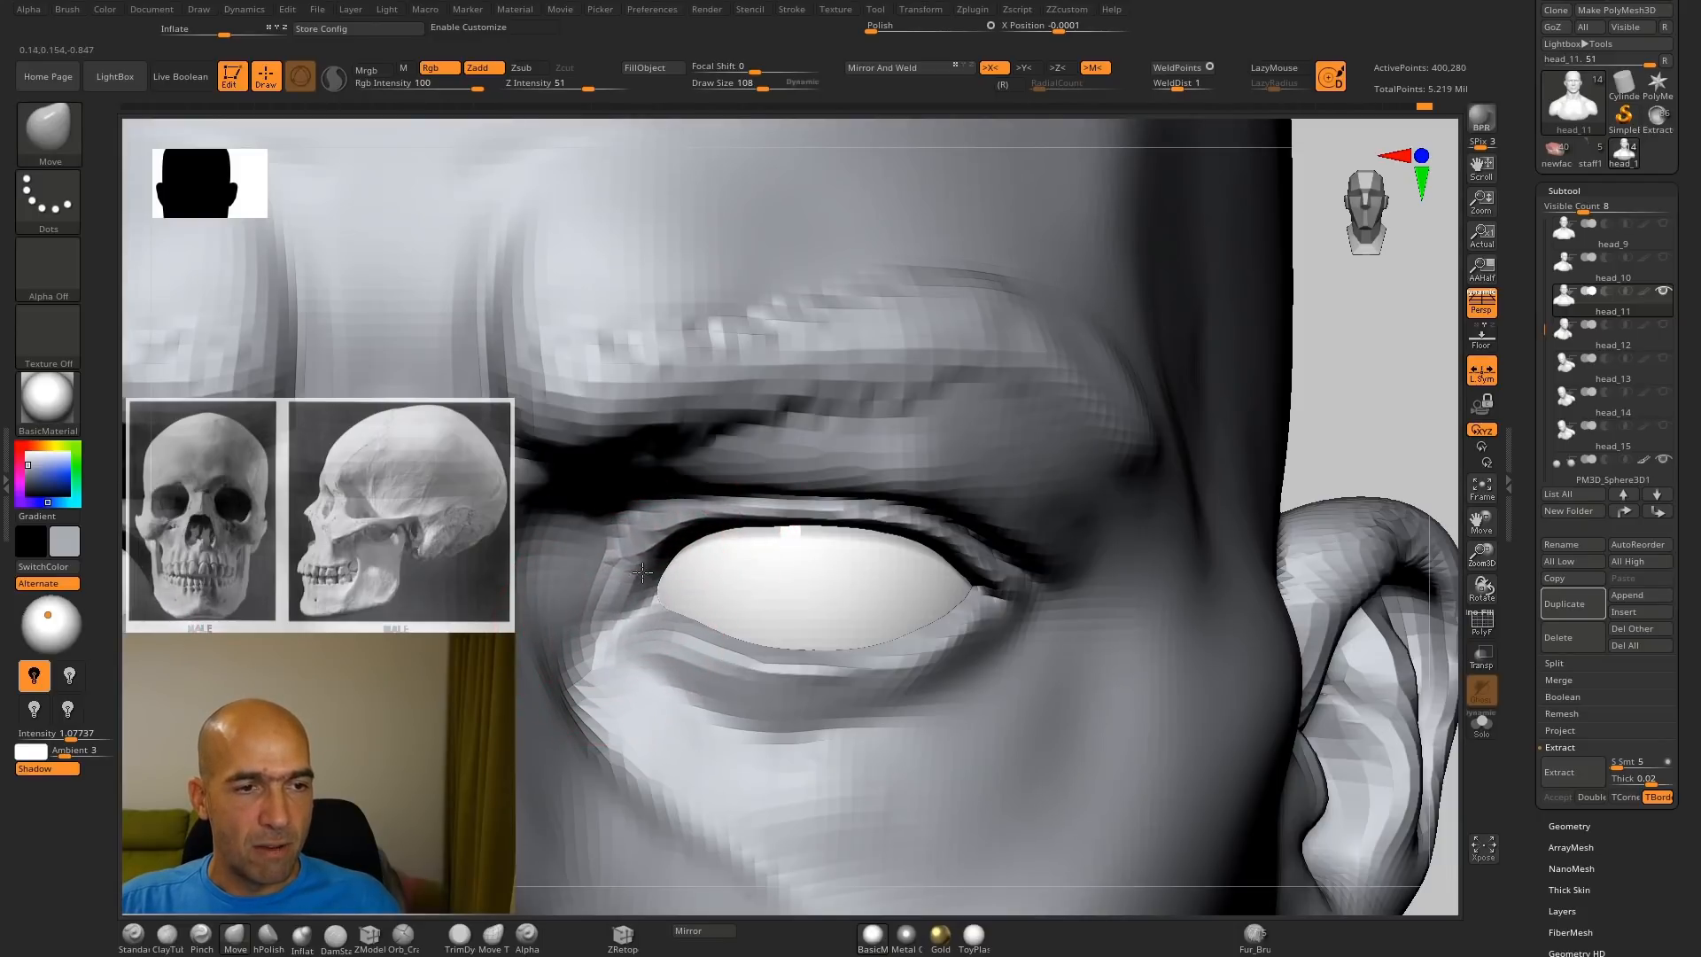
key(b)
key(d)
key(s)
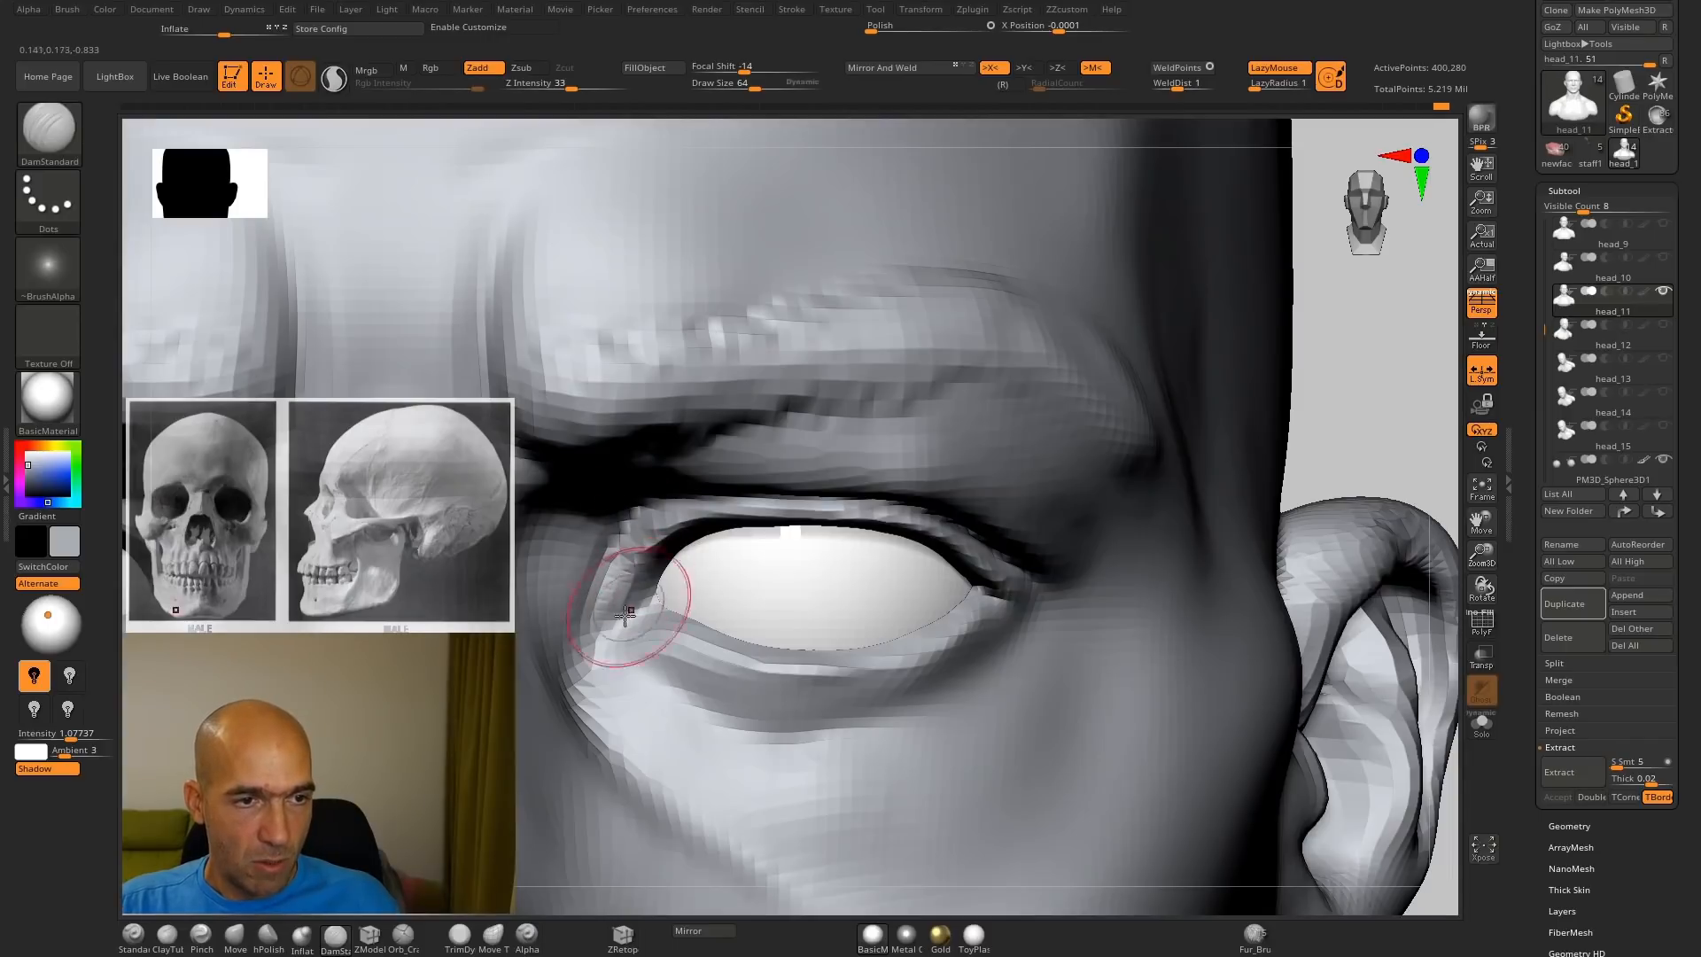
drag(626, 613, 616, 618)
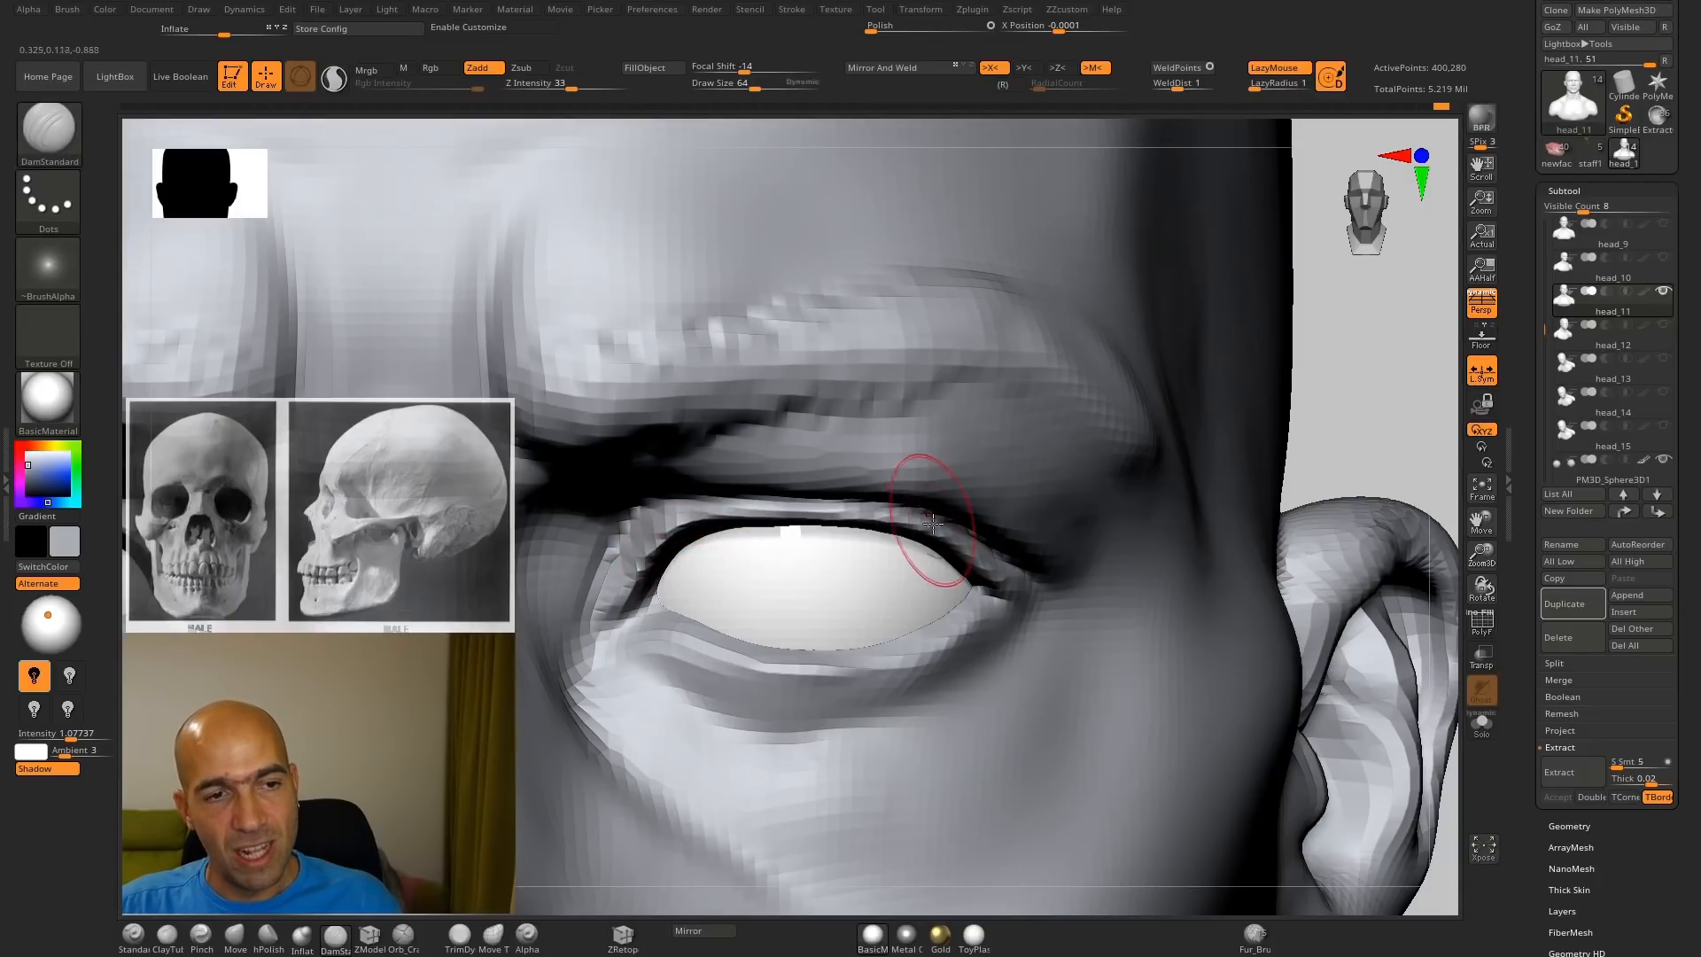
Step: Select the eyeball subtool and mask a round iris area at the front of each eye
mouse_move(1312, 452)
alt+mouse_down()
mouse_move(1226, 393)
mouse_move(1246, 440)
mouse_move(1130, 409)
mouse_move(1196, 414)
mouse_move(1219, 437)
mouse_move(1199, 430)
mouse_move(1055, 592)
alt+mouse_up()
key(b)
key(m)
key(v)
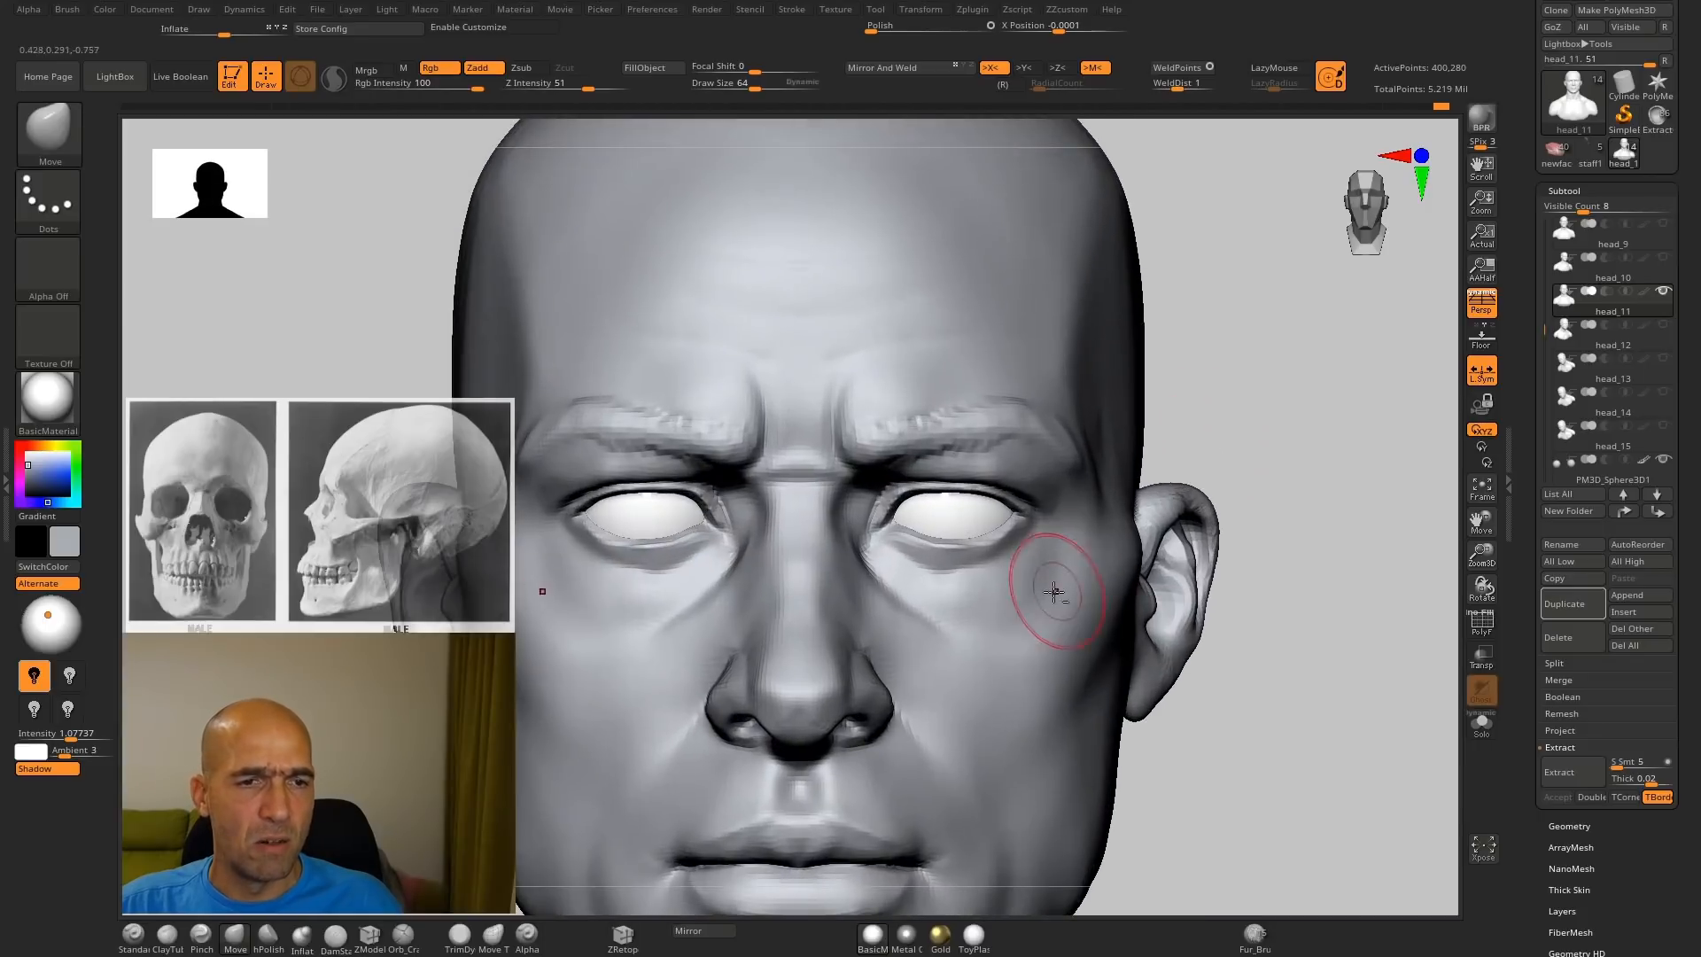
alt+click(958, 517)
key(ctrl)
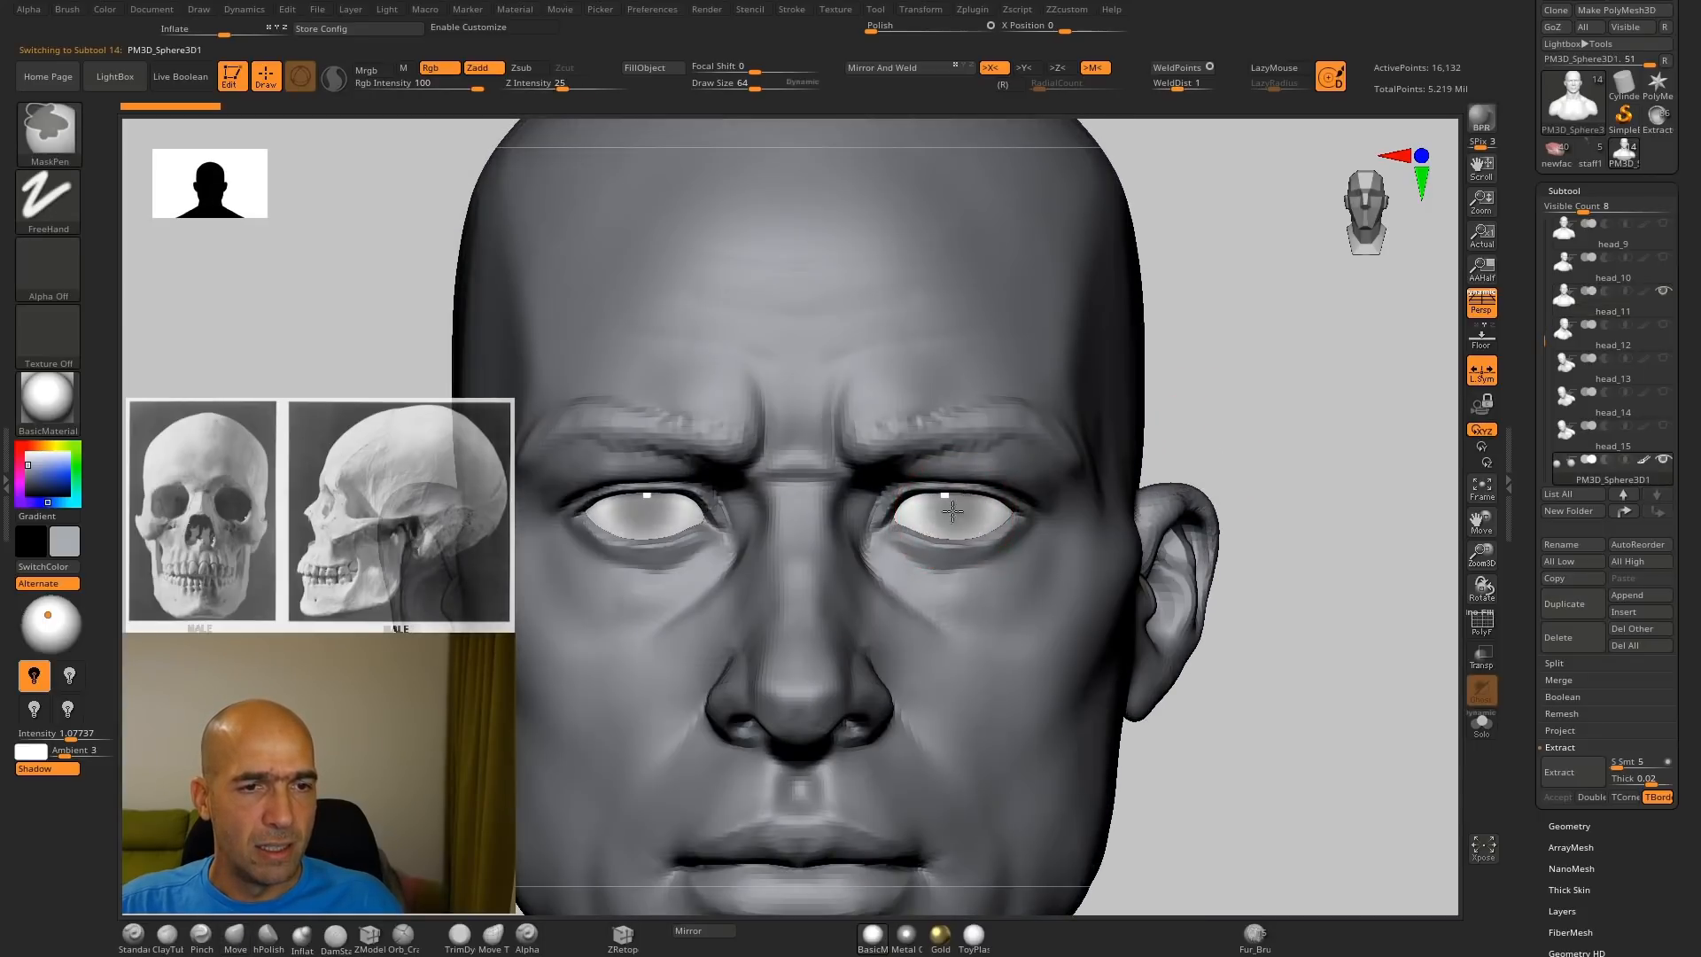
alt+drag(1185, 460, 1156, 496)
key(ctrl+z)
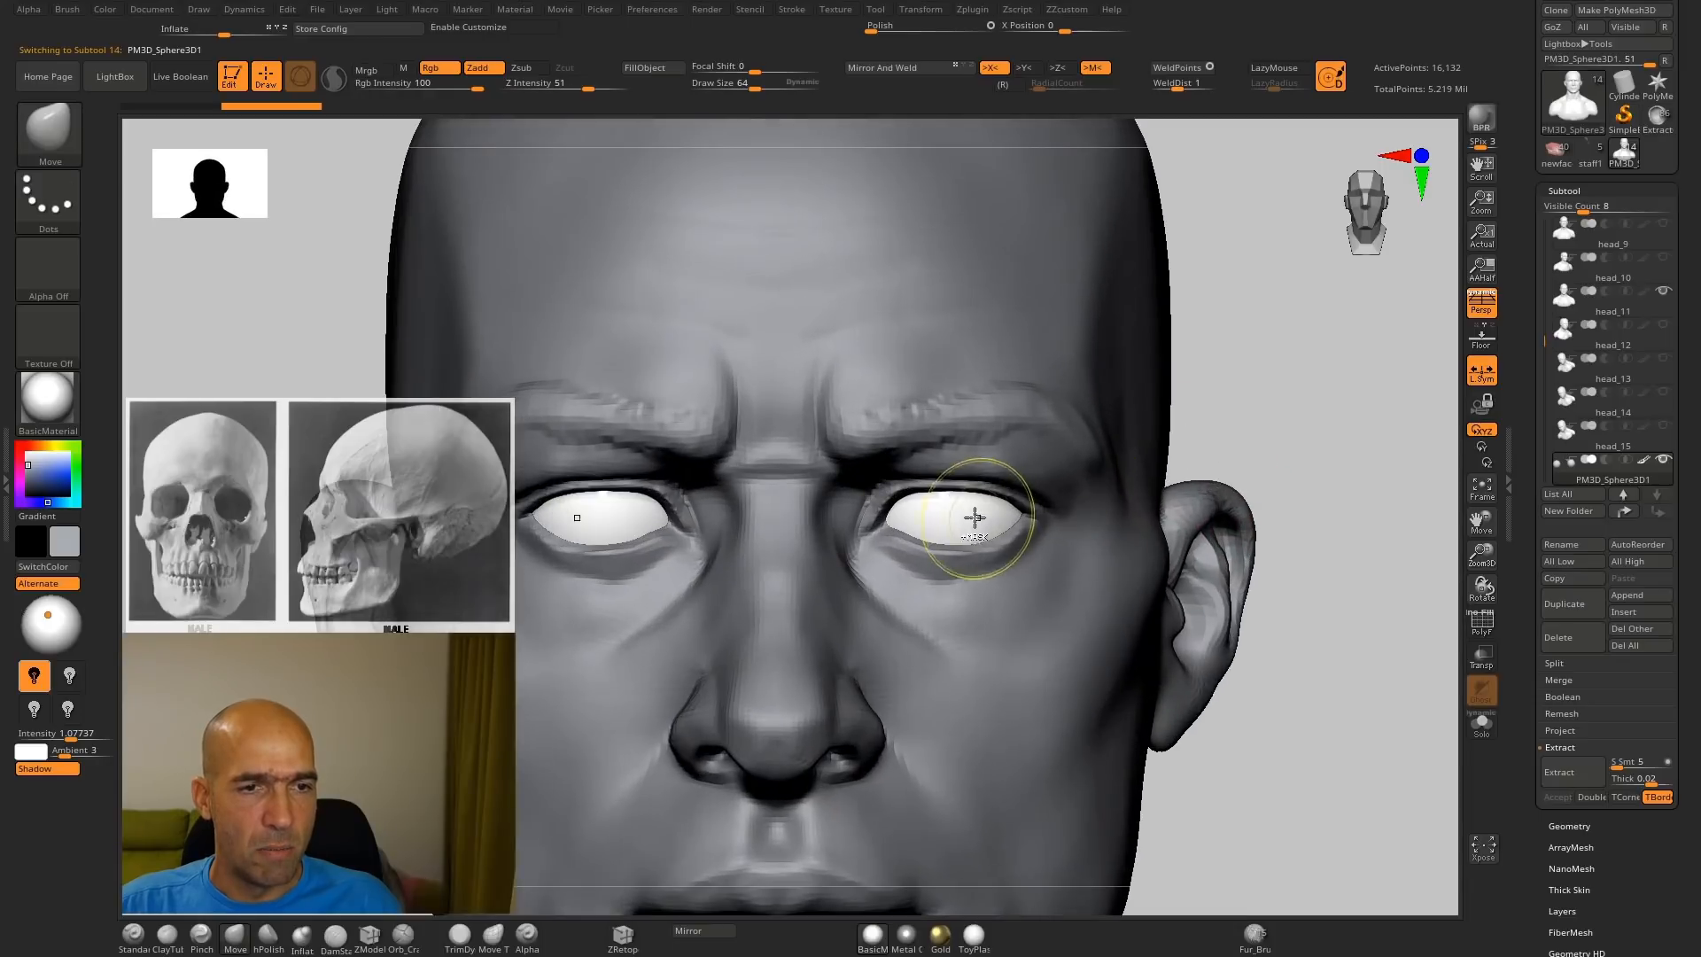
ctrl+drag(957, 502, 962, 496)
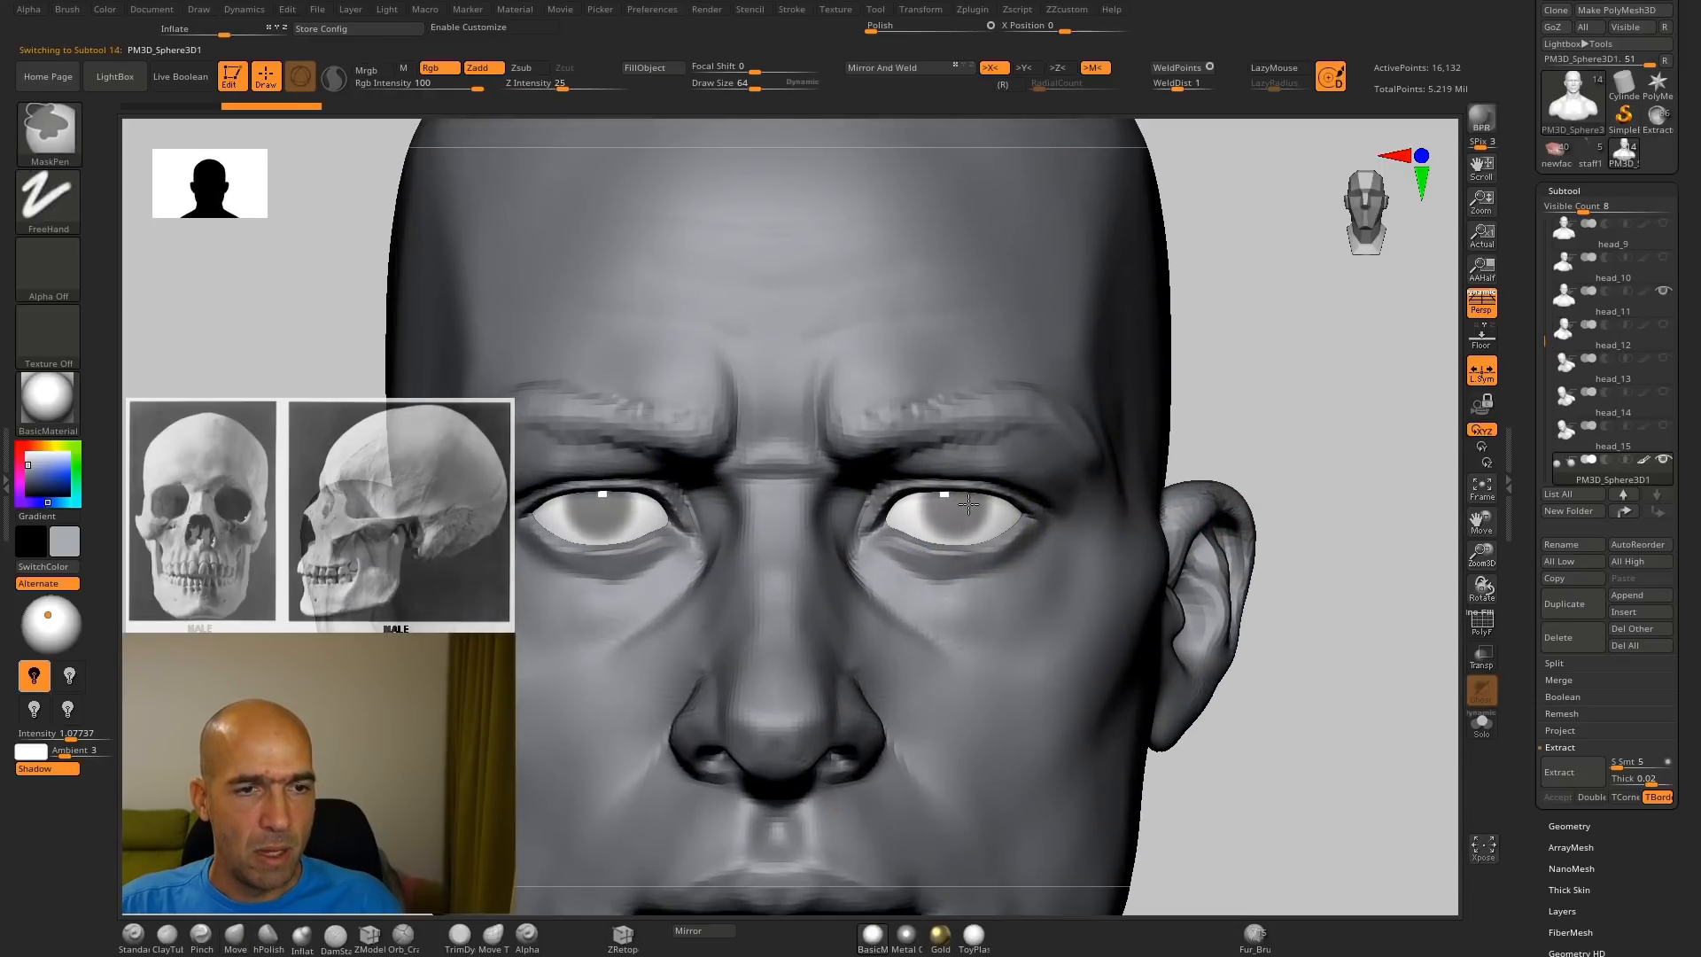
key(f)
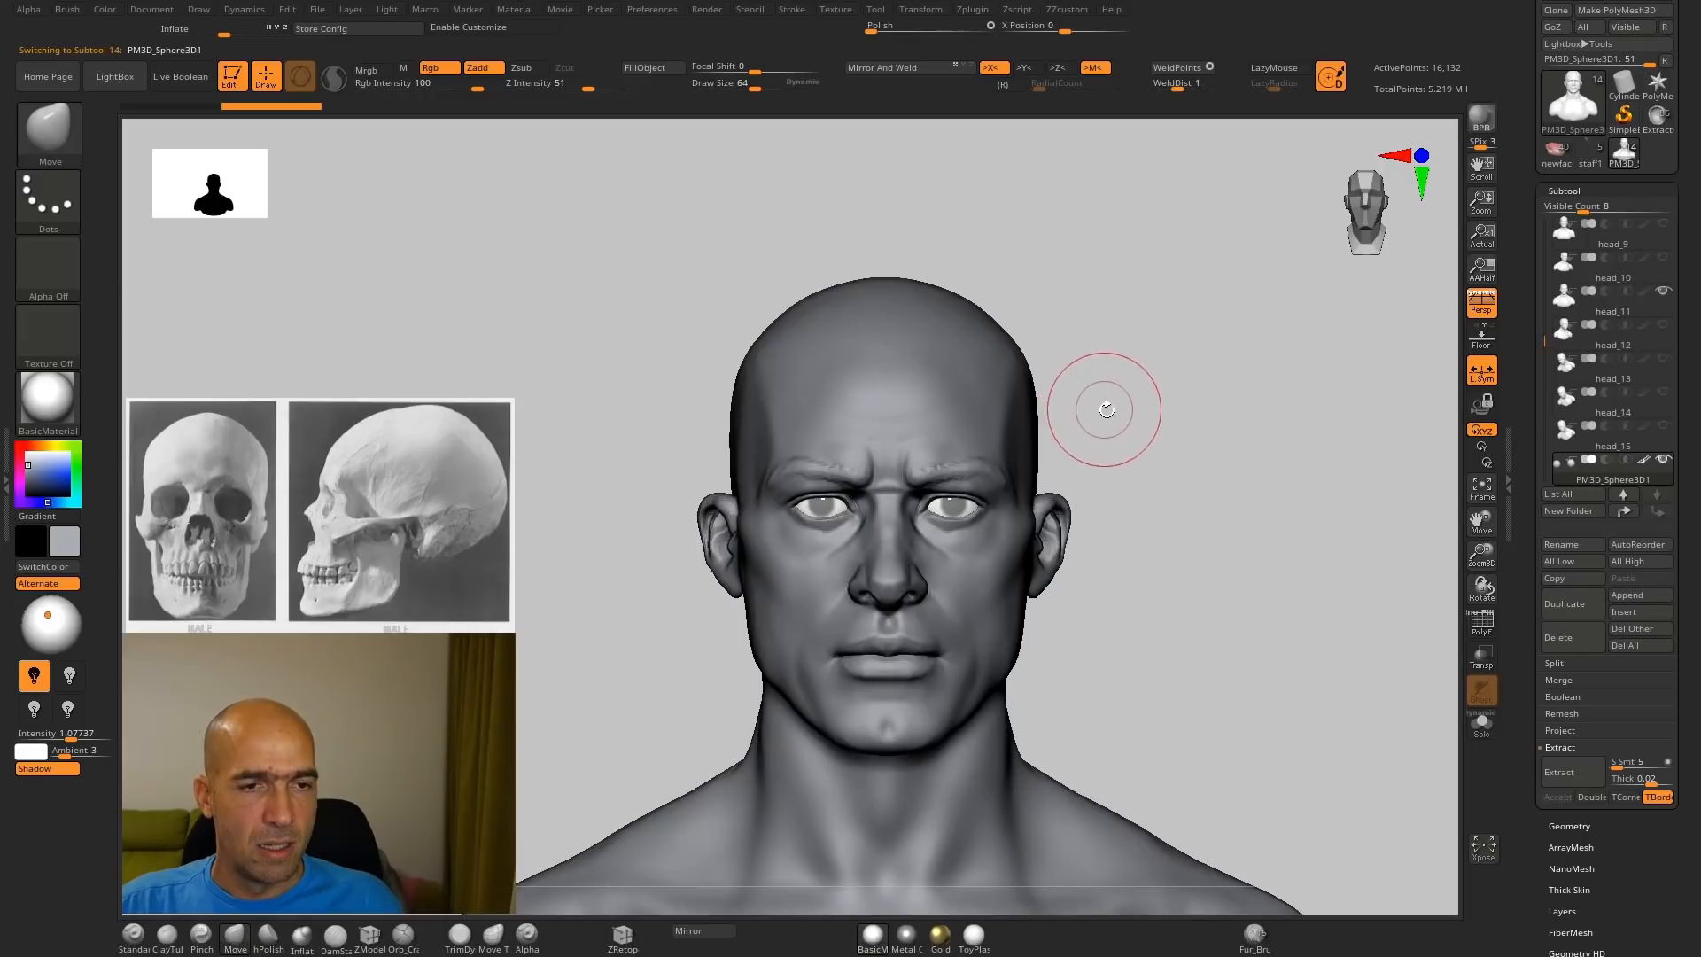
Step: Isolate the eyeballs and refine the round iris masks in front view
mouse_move(1155, 417)
mouse_down()
mouse_move(1131, 425)
mouse_move(1166, 410)
mouse_move(1151, 423)
mouse_move(1193, 455)
mouse_move(1197, 440)
mouse_move(1267, 452)
mouse_up()
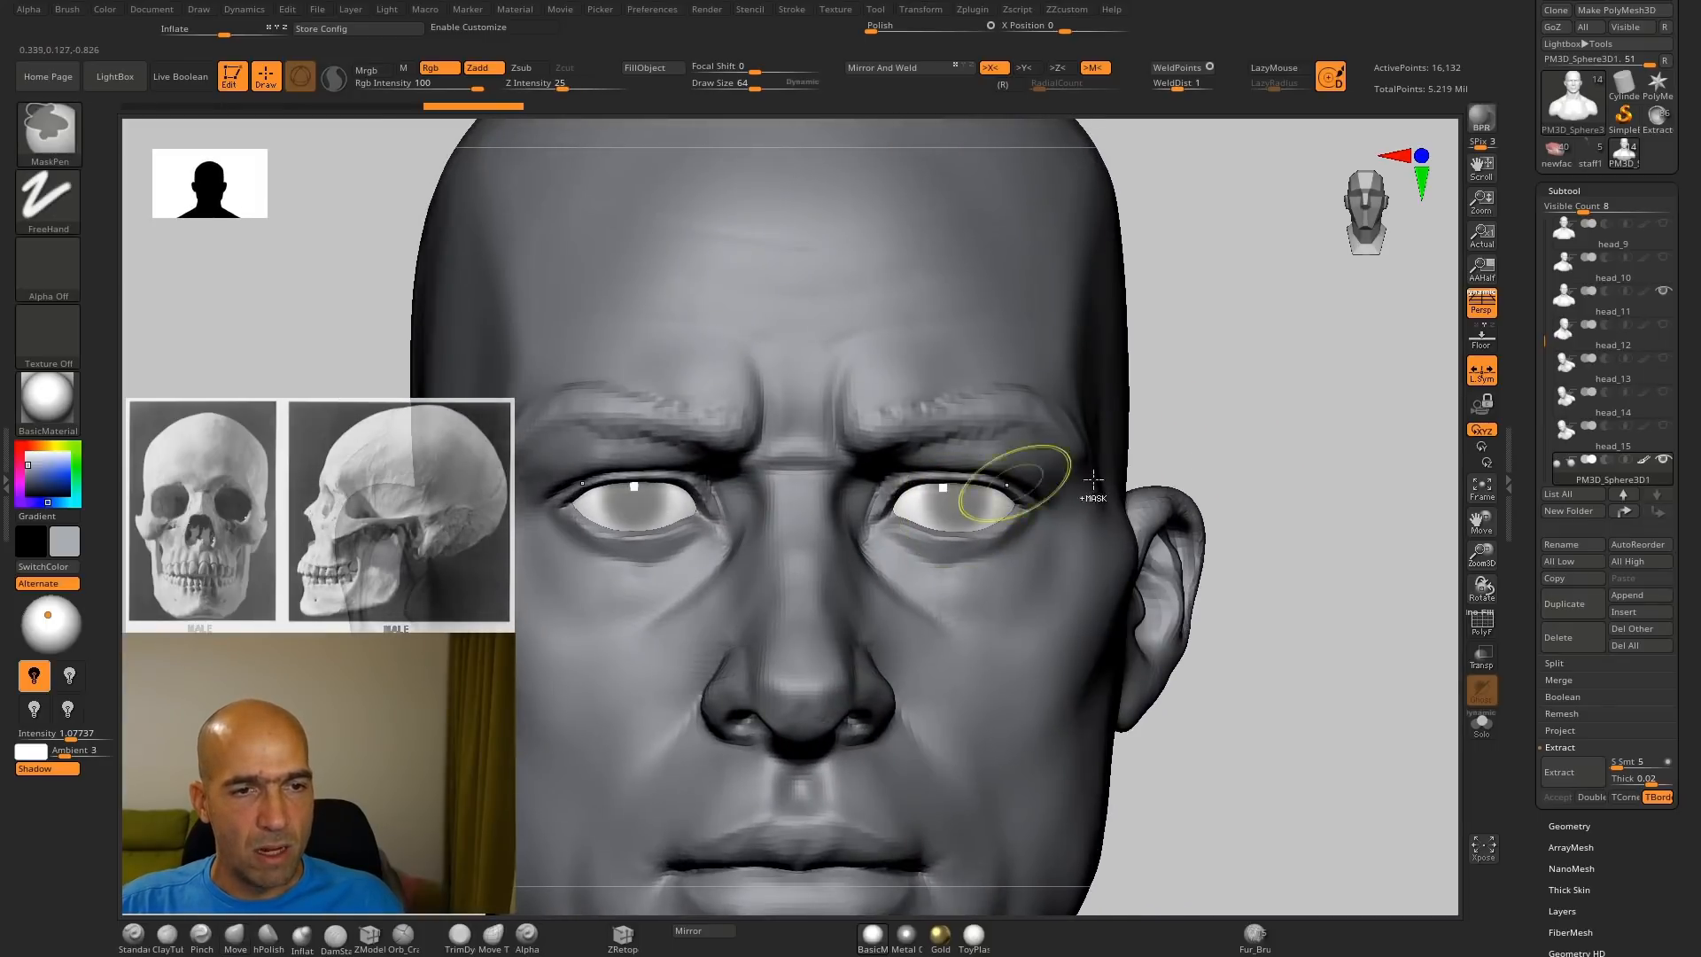
click(1481, 722)
alt+drag(1185, 520, 1036, 414)
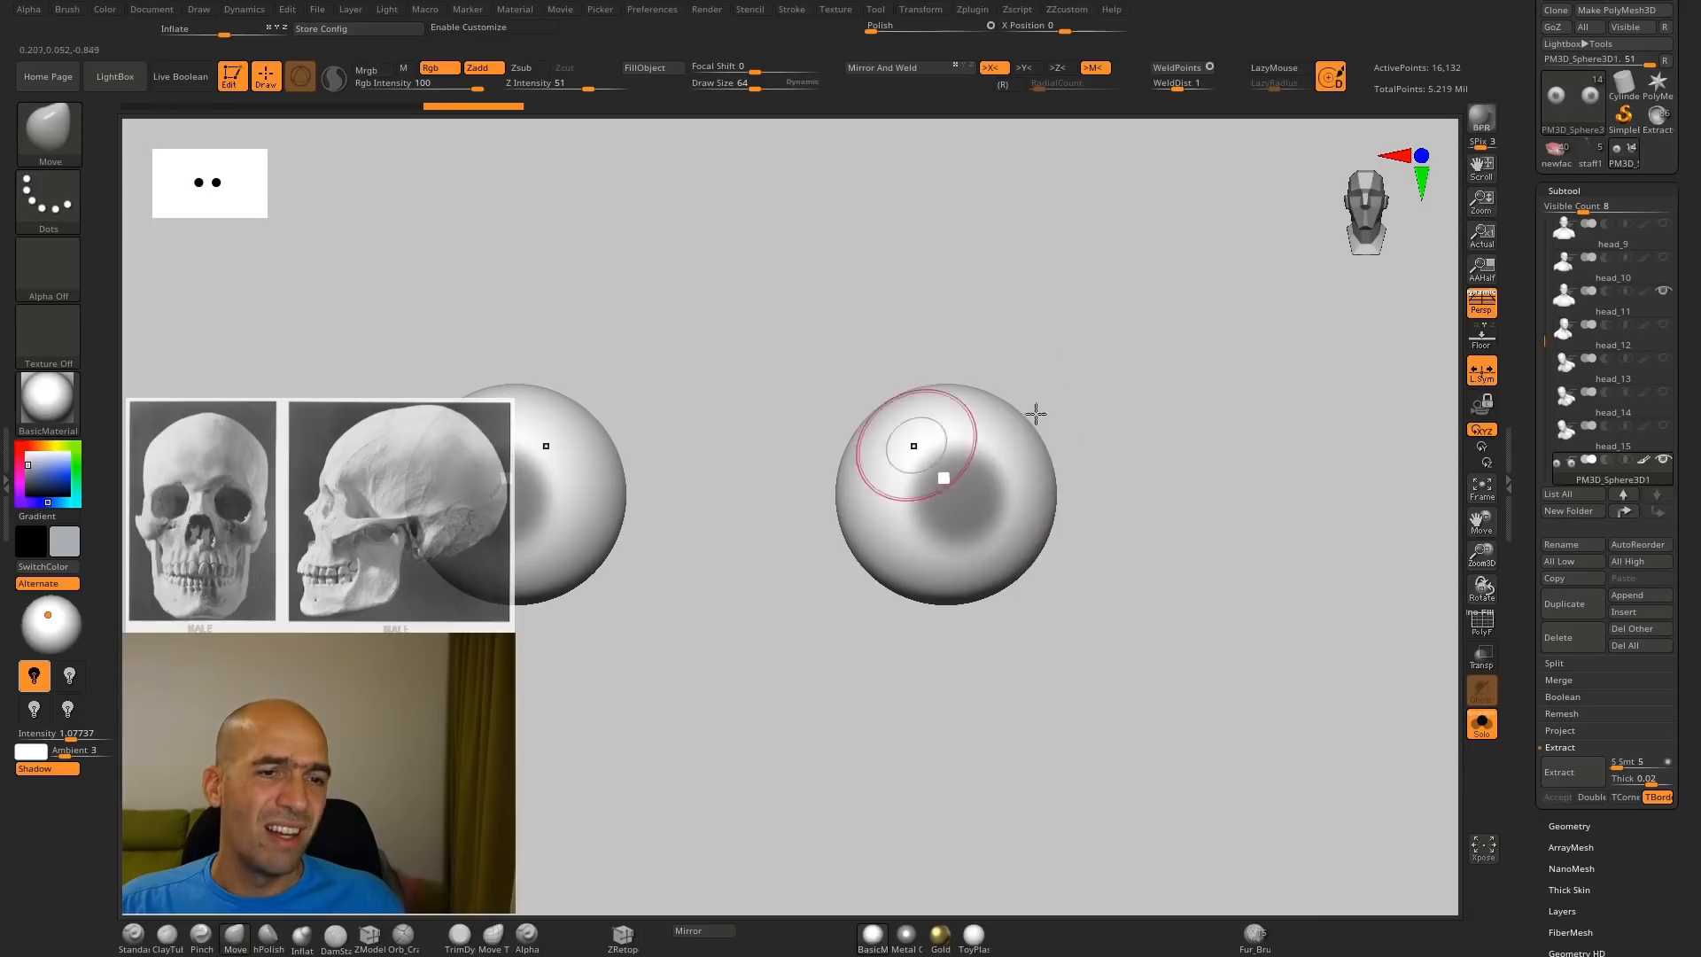
alt+drag(1132, 503, 1005, 466)
alt+drag(1144, 481, 1088, 465)
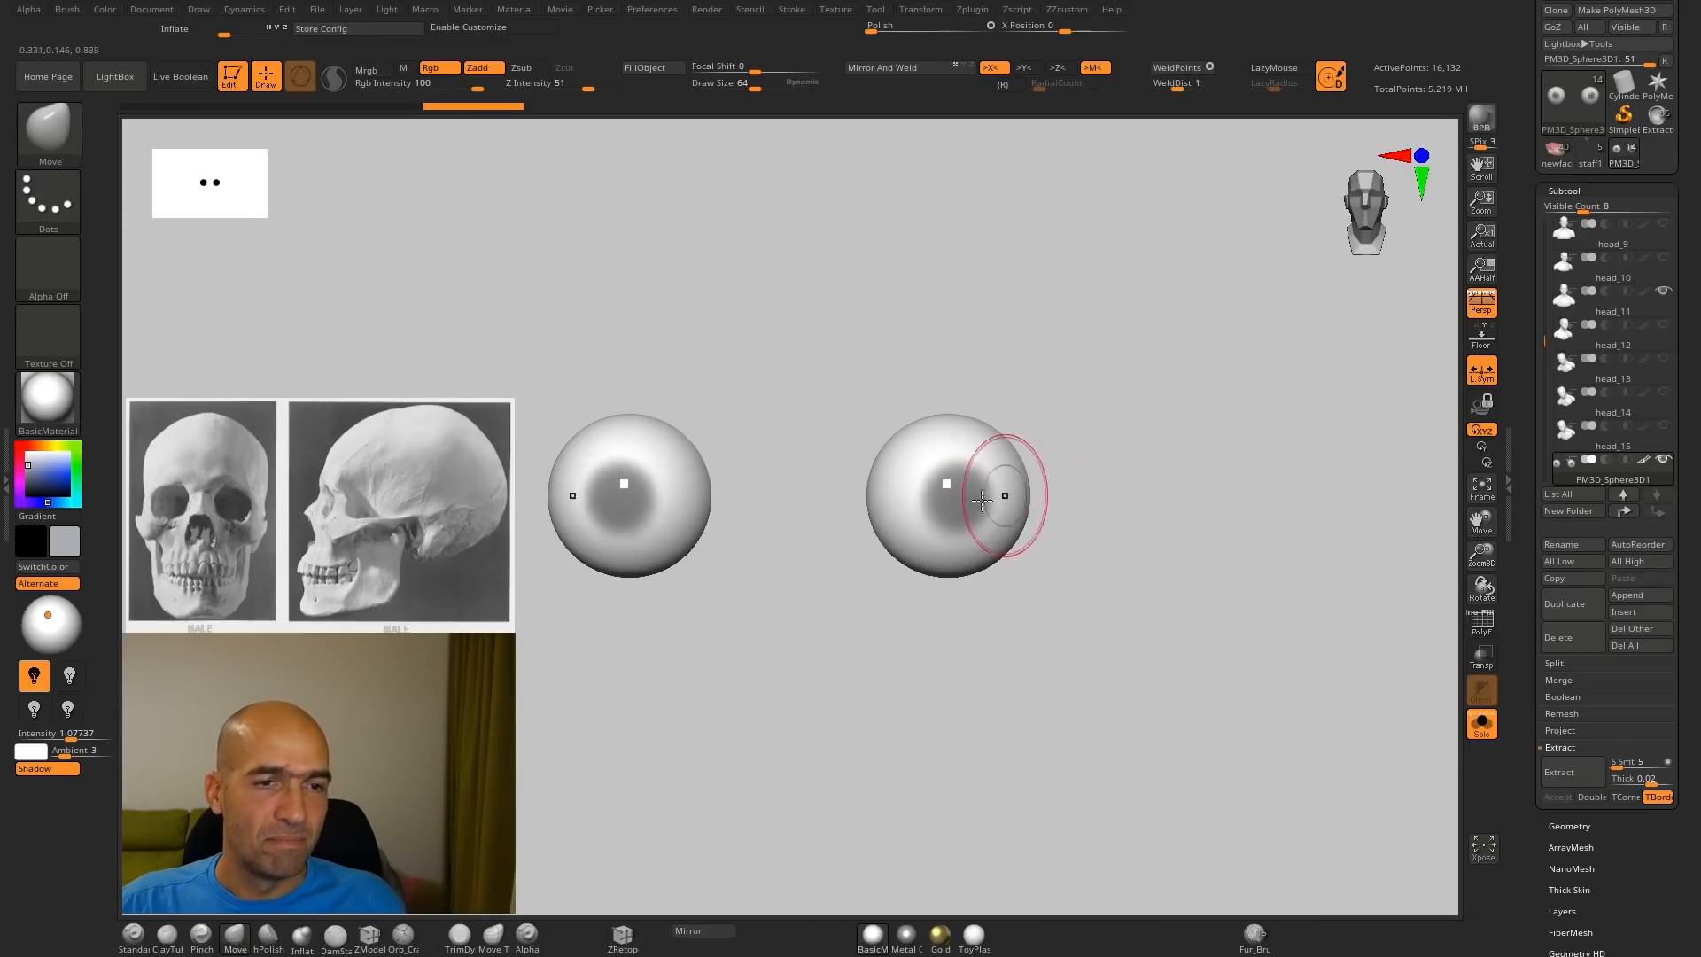
alt+drag(1118, 521, 1230, 587)
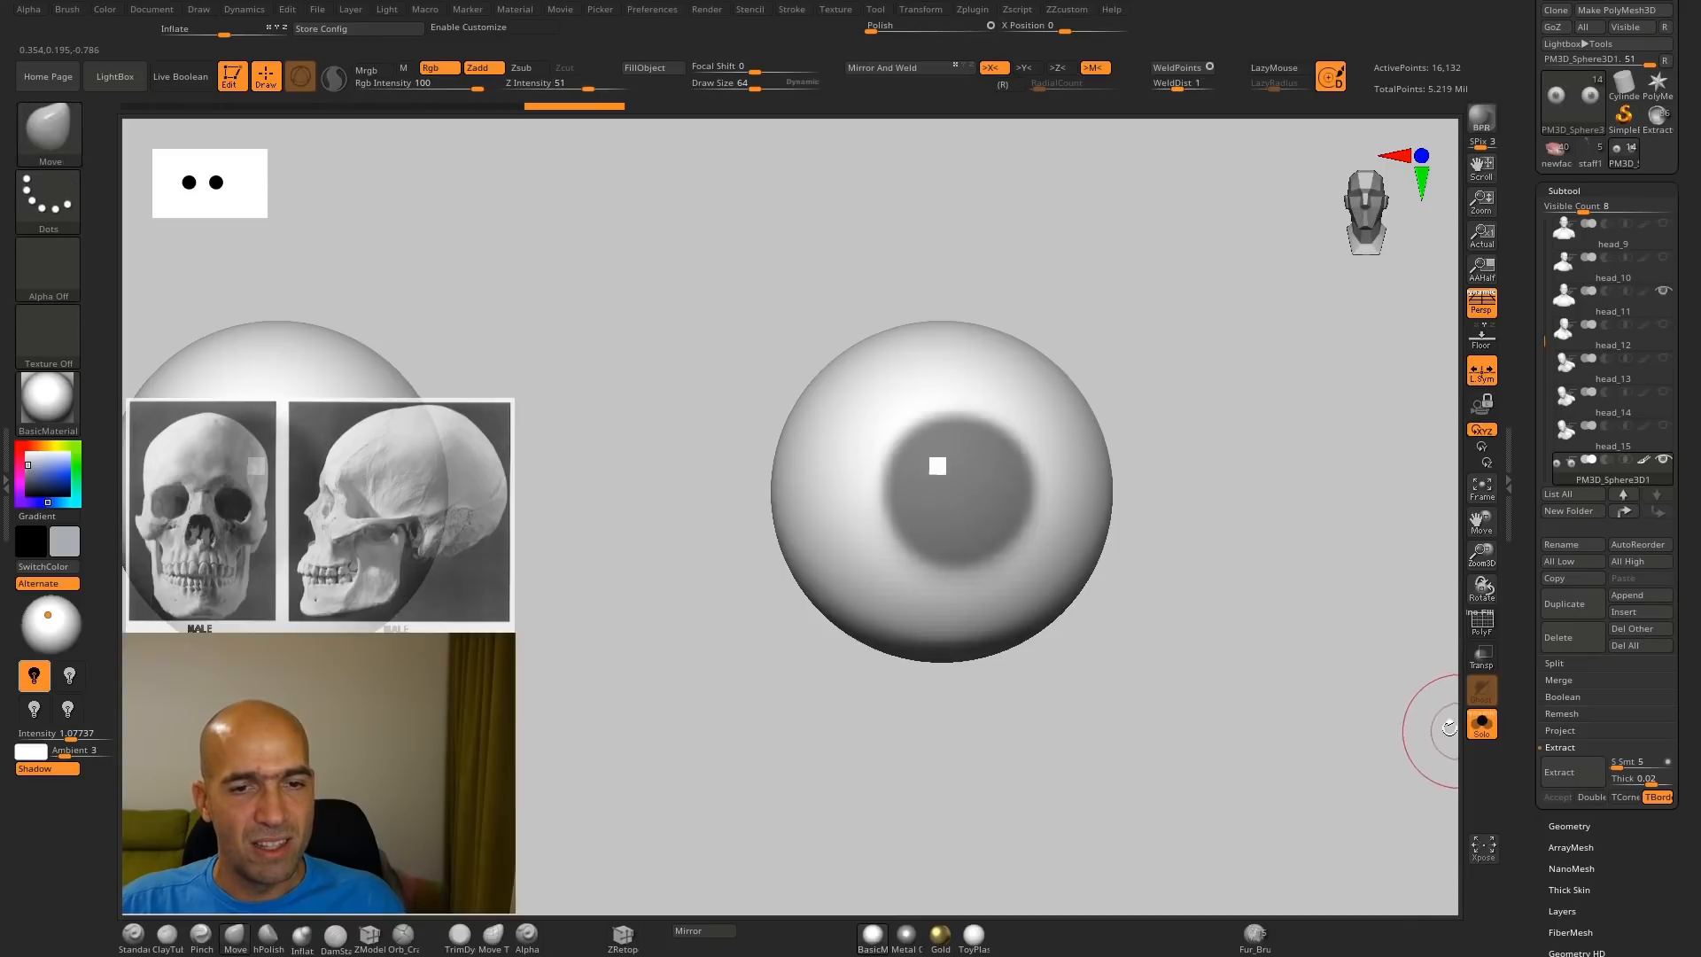
Step: Show the whole head again and judge the masked irises from the front and in profile
click(1481, 722)
alt+drag(1410, 447, 1205, 412)
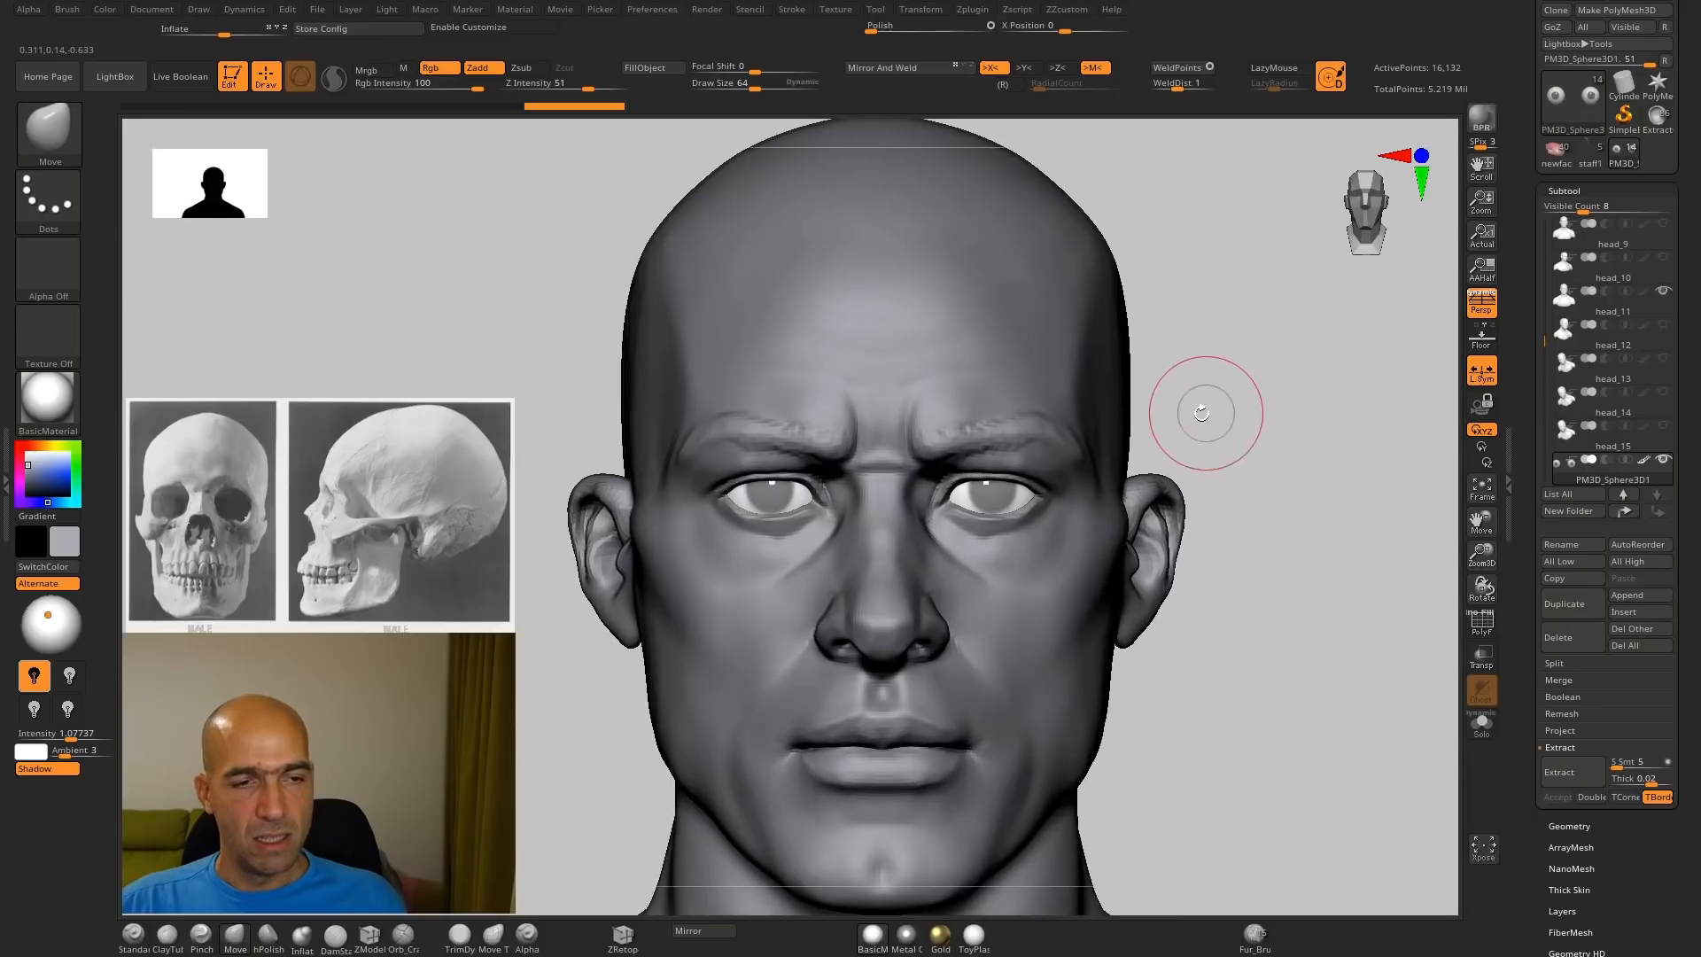
drag(1233, 551, 1215, 566)
drag(1189, 568, 772, 731)
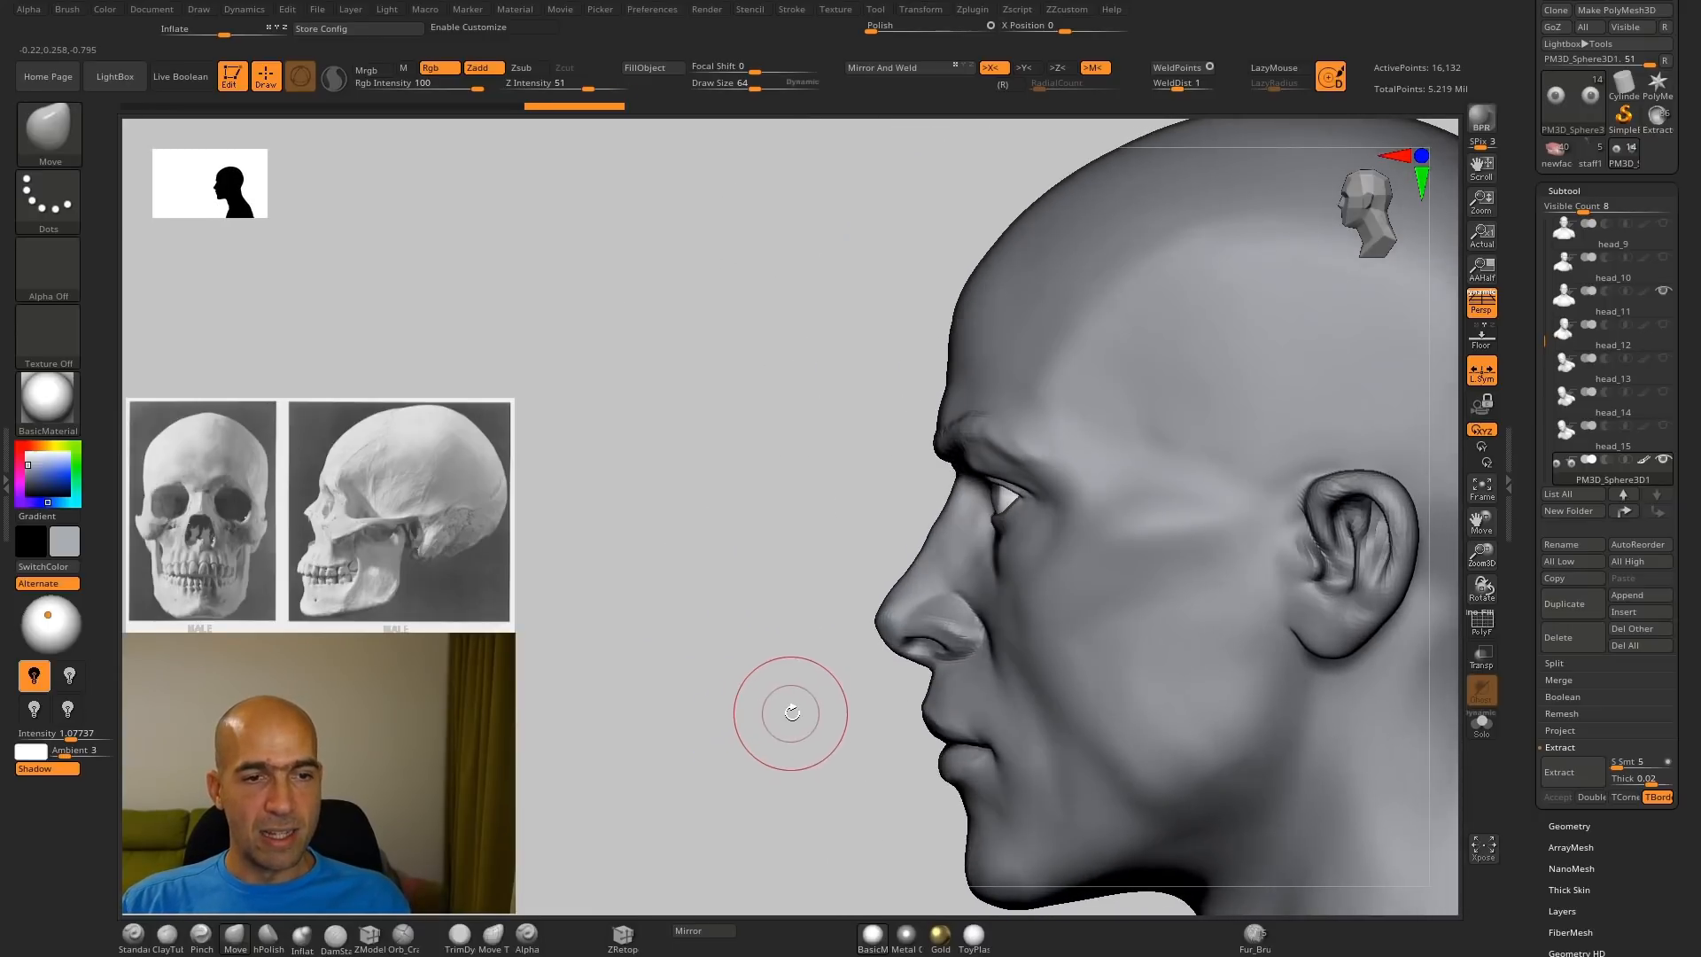
drag(811, 547, 1183, 497)
Step: Invert the iris masks and fill the unmasked irises with black
ctrl+click(1223, 490)
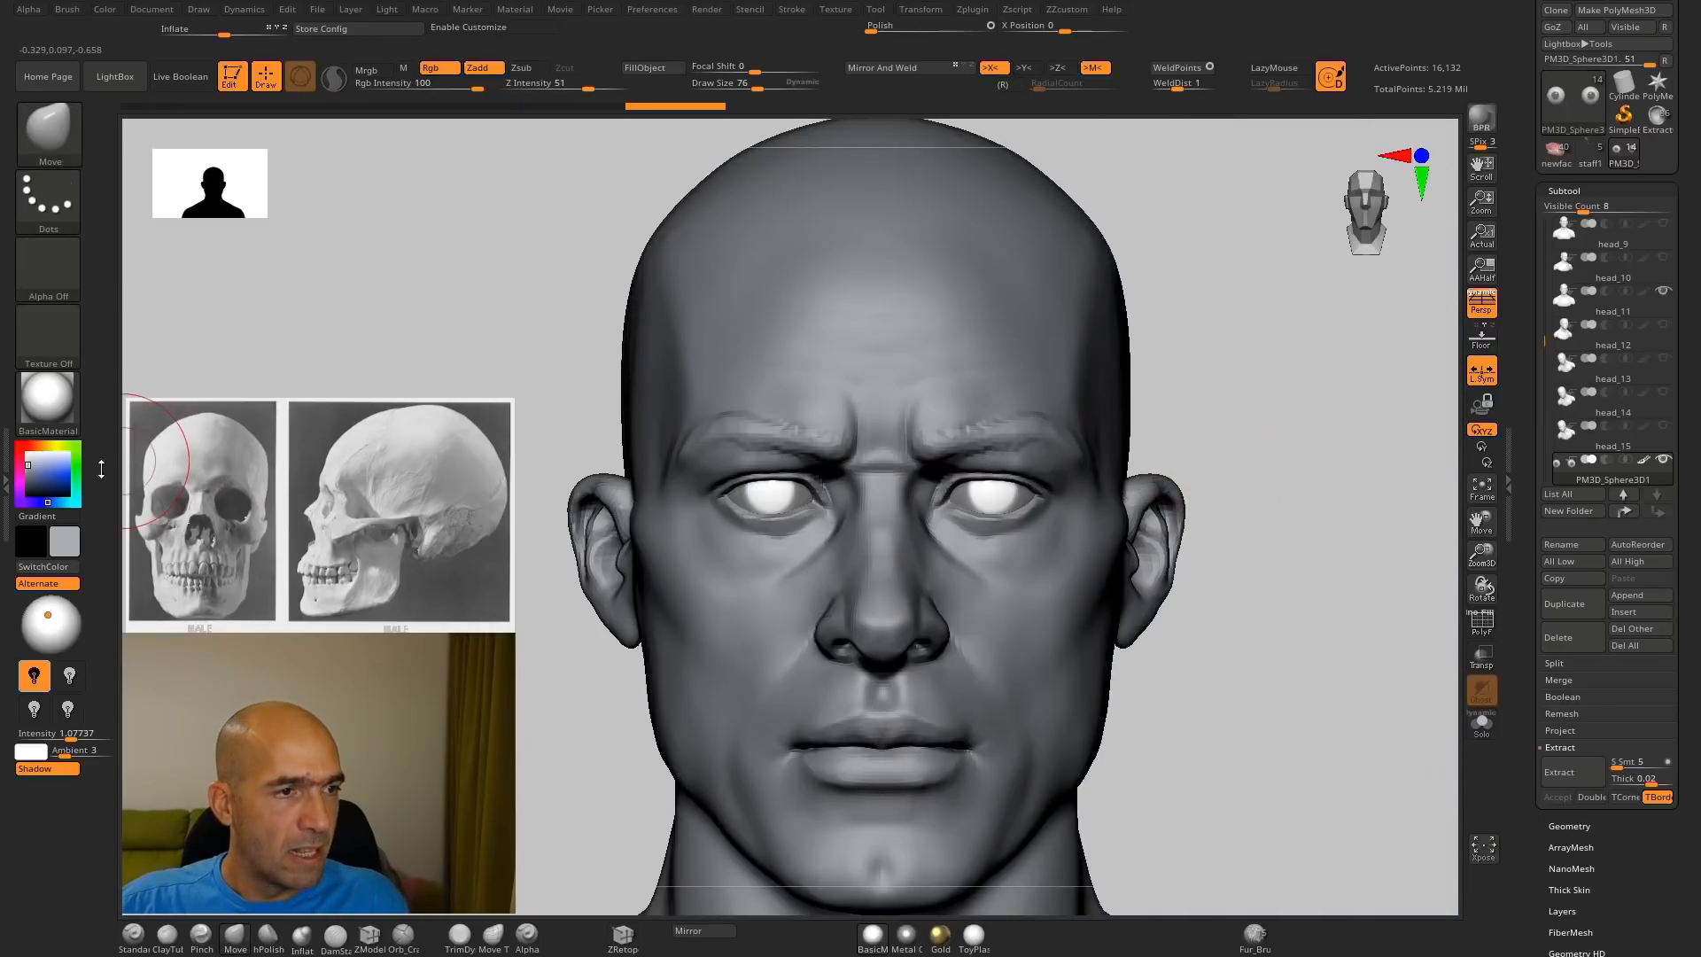
click(27, 481)
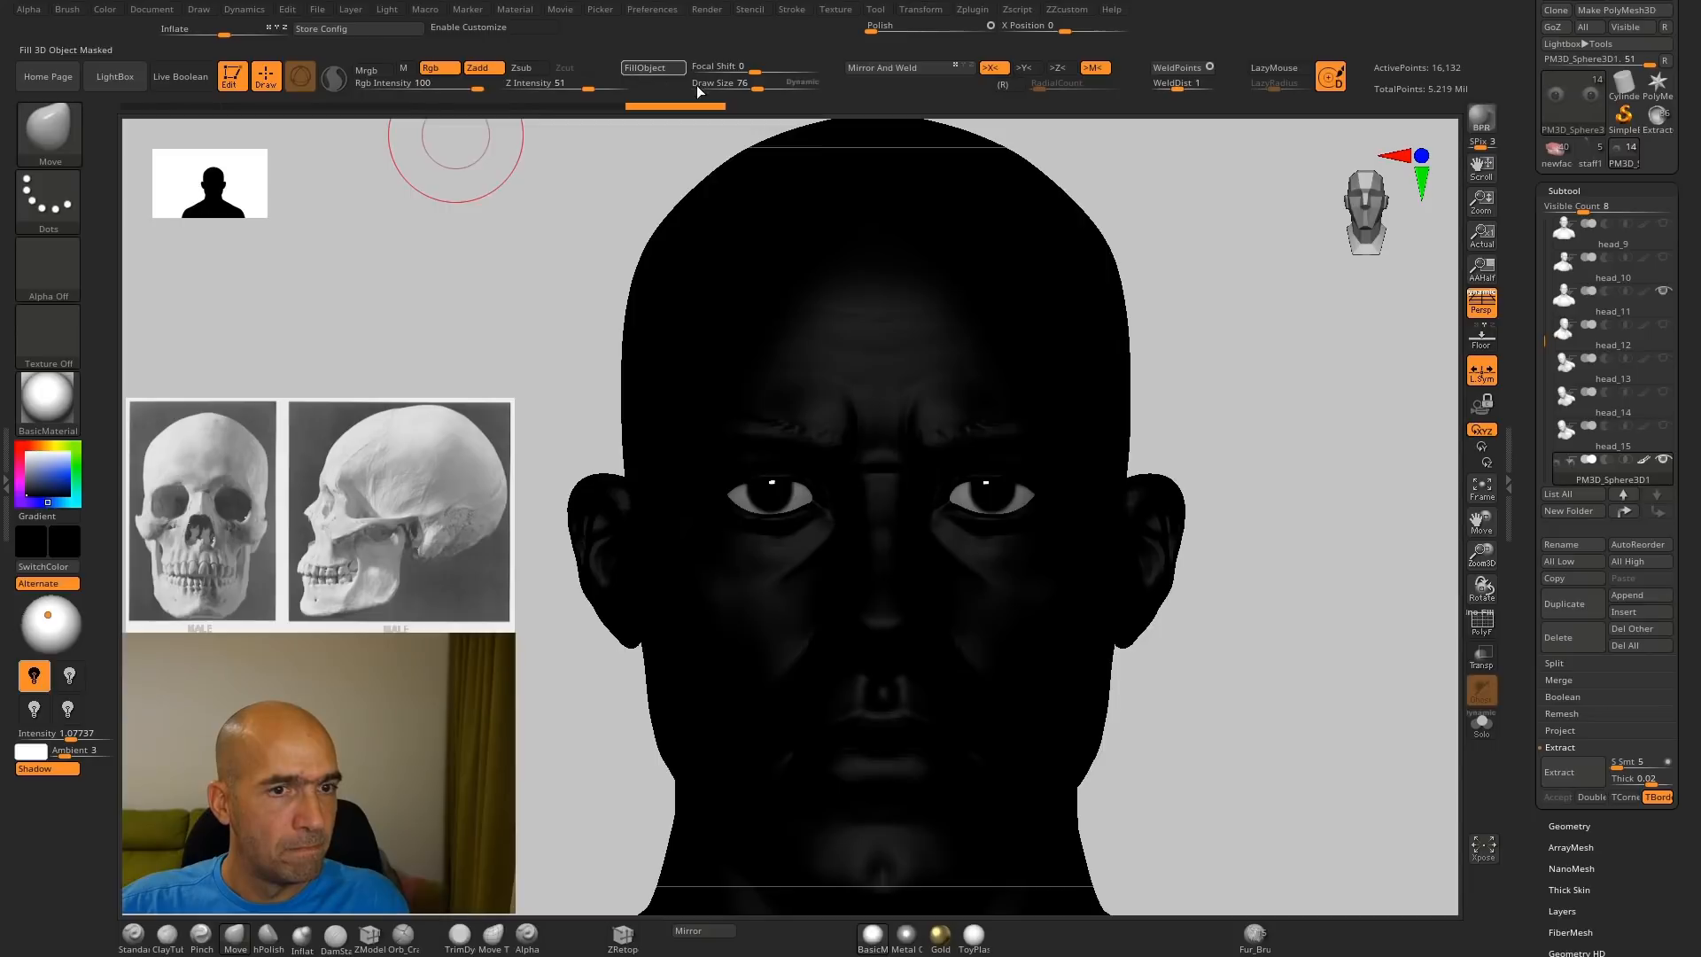
mouse_move(1280, 376)
alt+mouse_down()
mouse_move(1269, 389)
mouse_move(1260, 324)
mouse_move(1196, 351)
mouse_move(1322, 384)
alt+mouse_up()
ctrl+click(1242, 361)
key(ctrl+z)
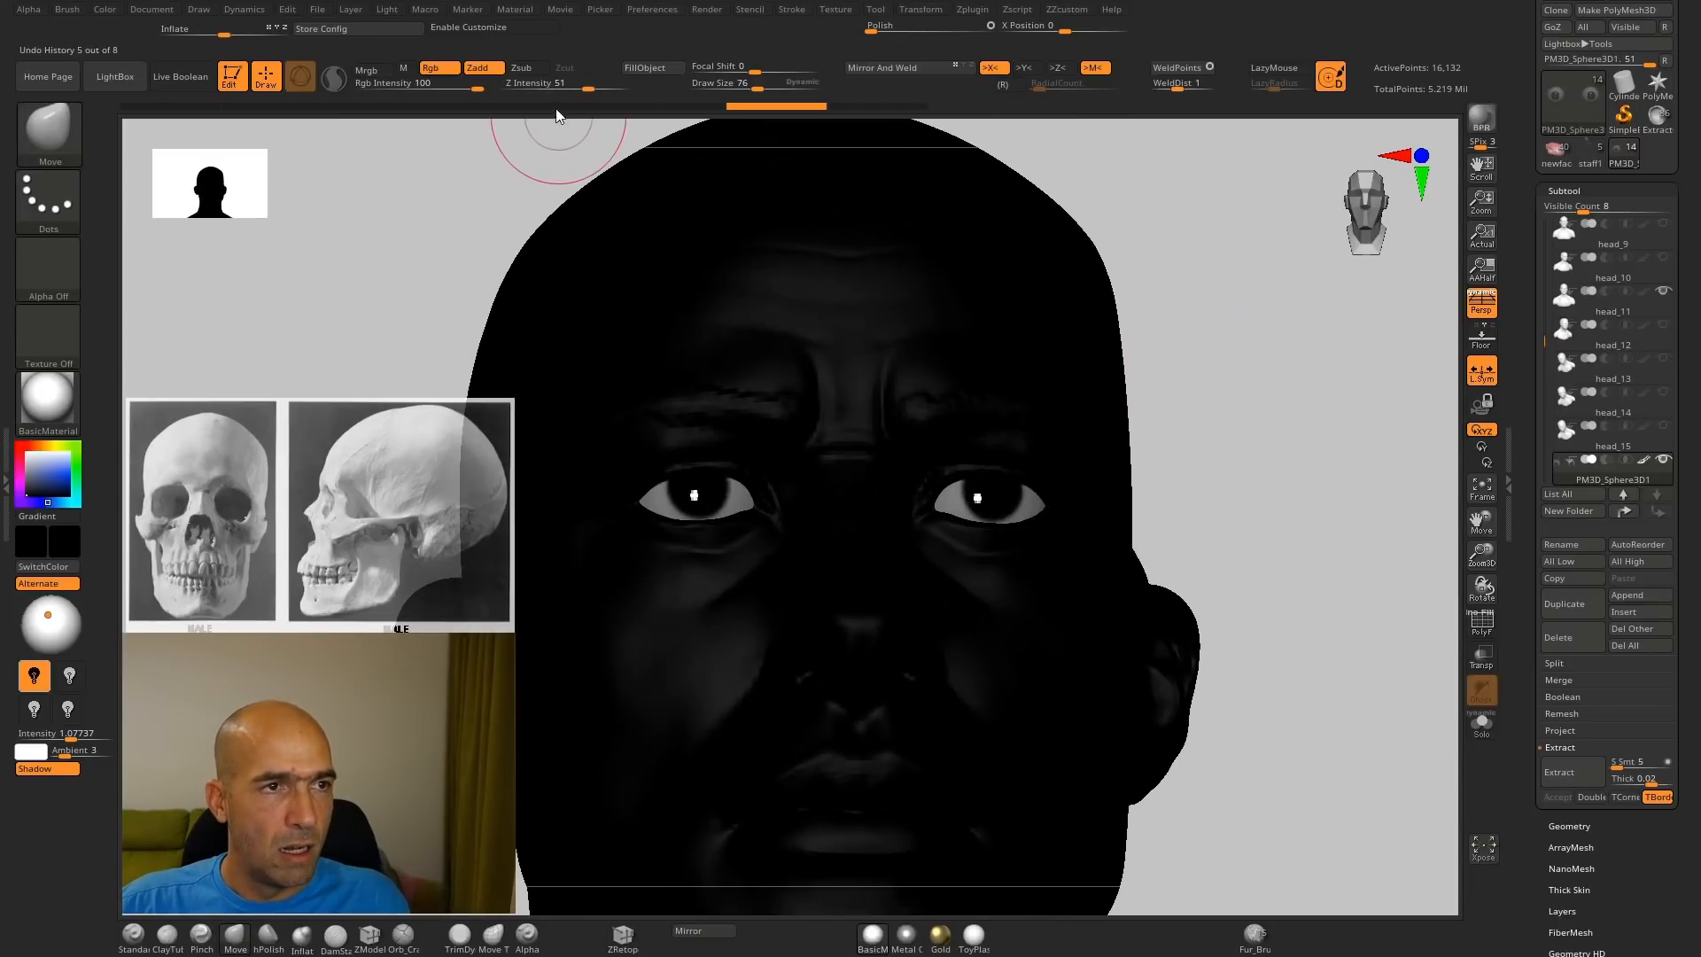
Step: Inflate the irises with the Inflat brush at draw size 76
key(b)
key(i)
key(n)
click(1000, 493)
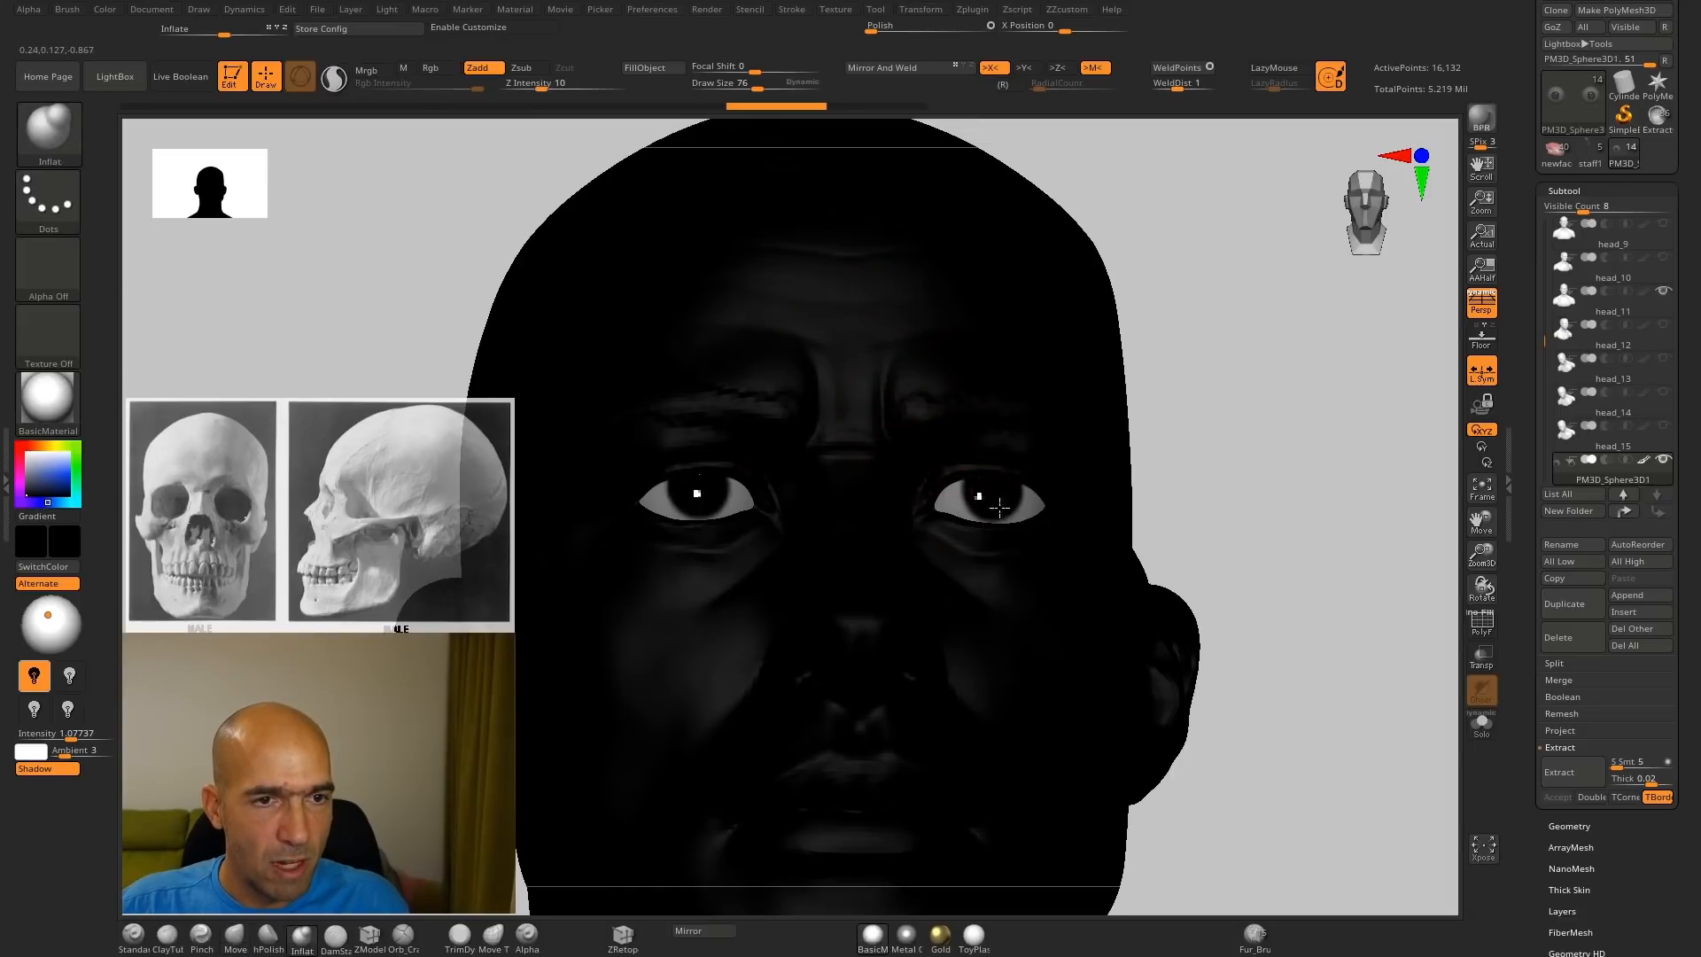
Step: Isolate the eyeballs and subdivide their mesh twice for finer painting
mouse_move(1251, 538)
mouse_down()
mouse_move(1214, 527)
mouse_move(1336, 459)
mouse_move(1311, 448)
mouse_move(1355, 448)
mouse_up()
click(1482, 722)
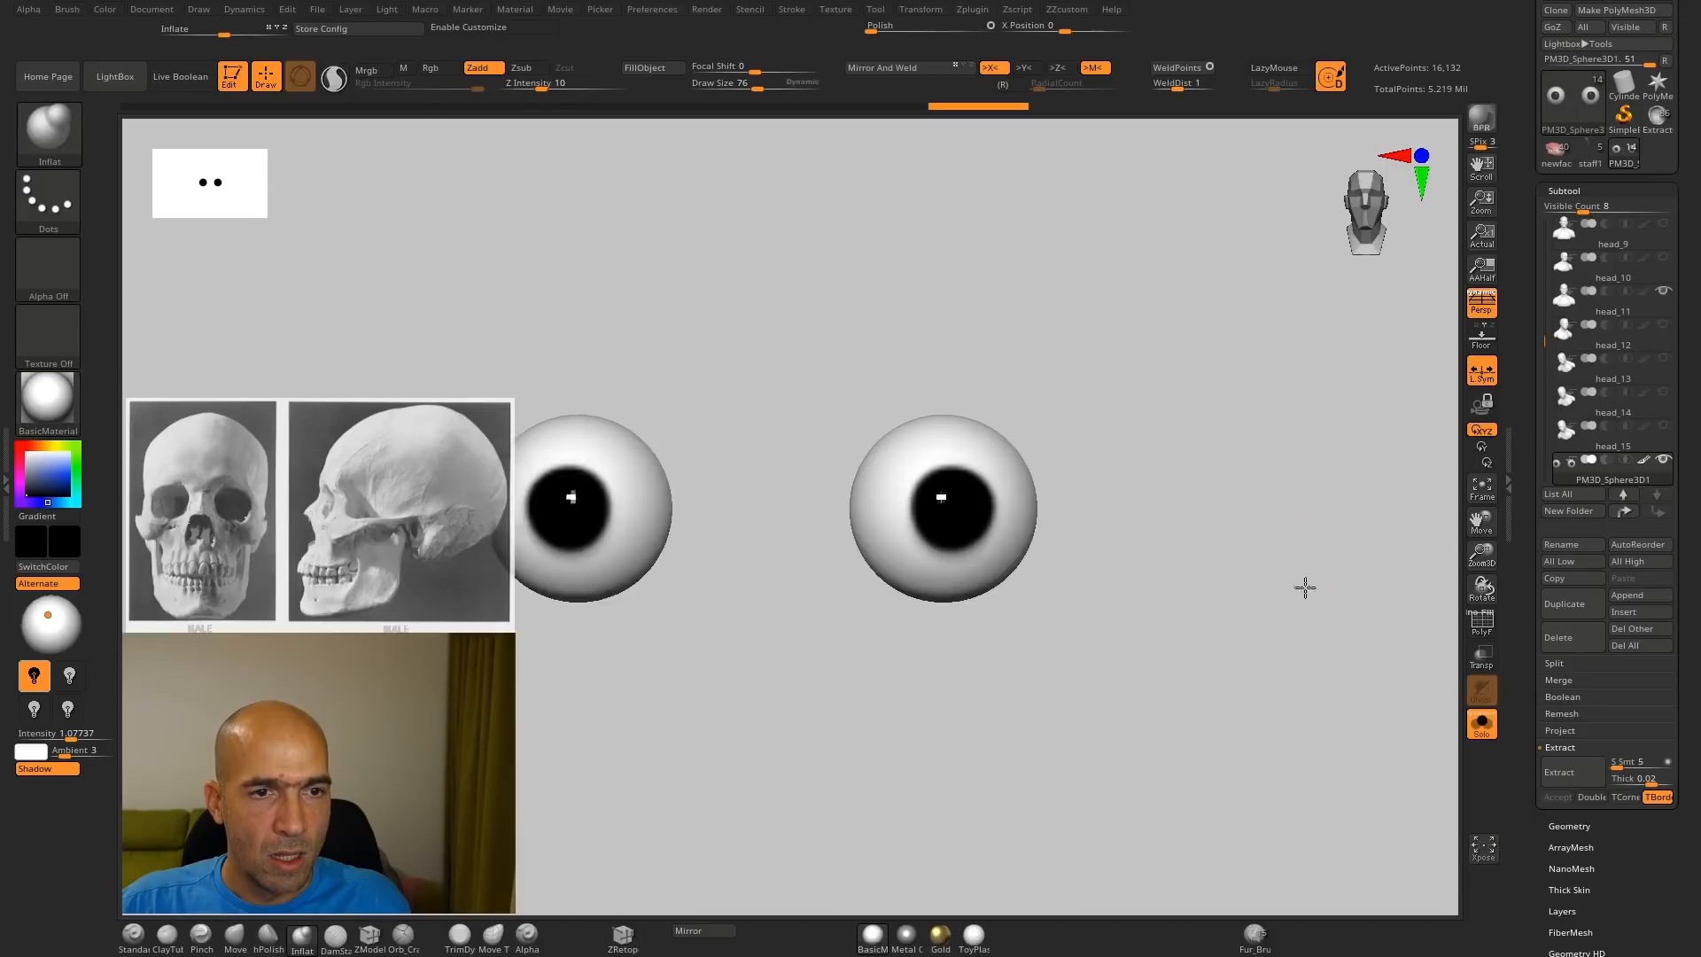
mouse_move(1302, 588)
alt+mouse_down()
mouse_move(1273, 618)
mouse_move(1205, 585)
mouse_move(1235, 596)
alt+mouse_up()
key(ctrl)
key(ctrl+s)
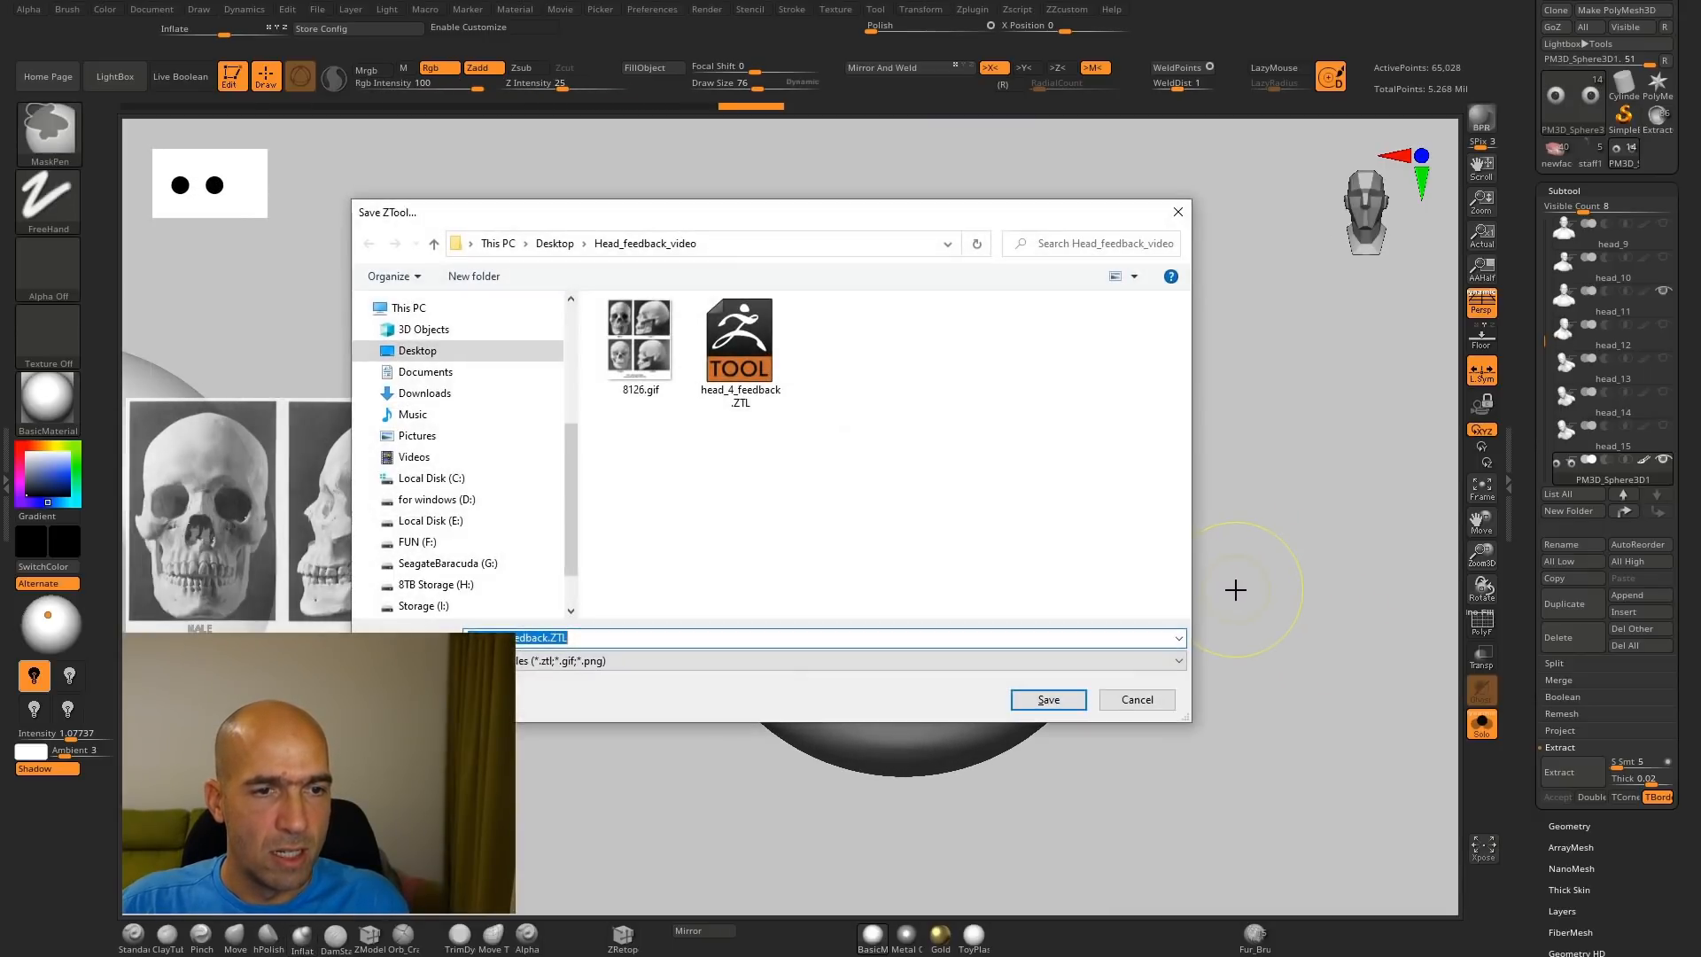
click(1137, 700)
key(ctrl+d)
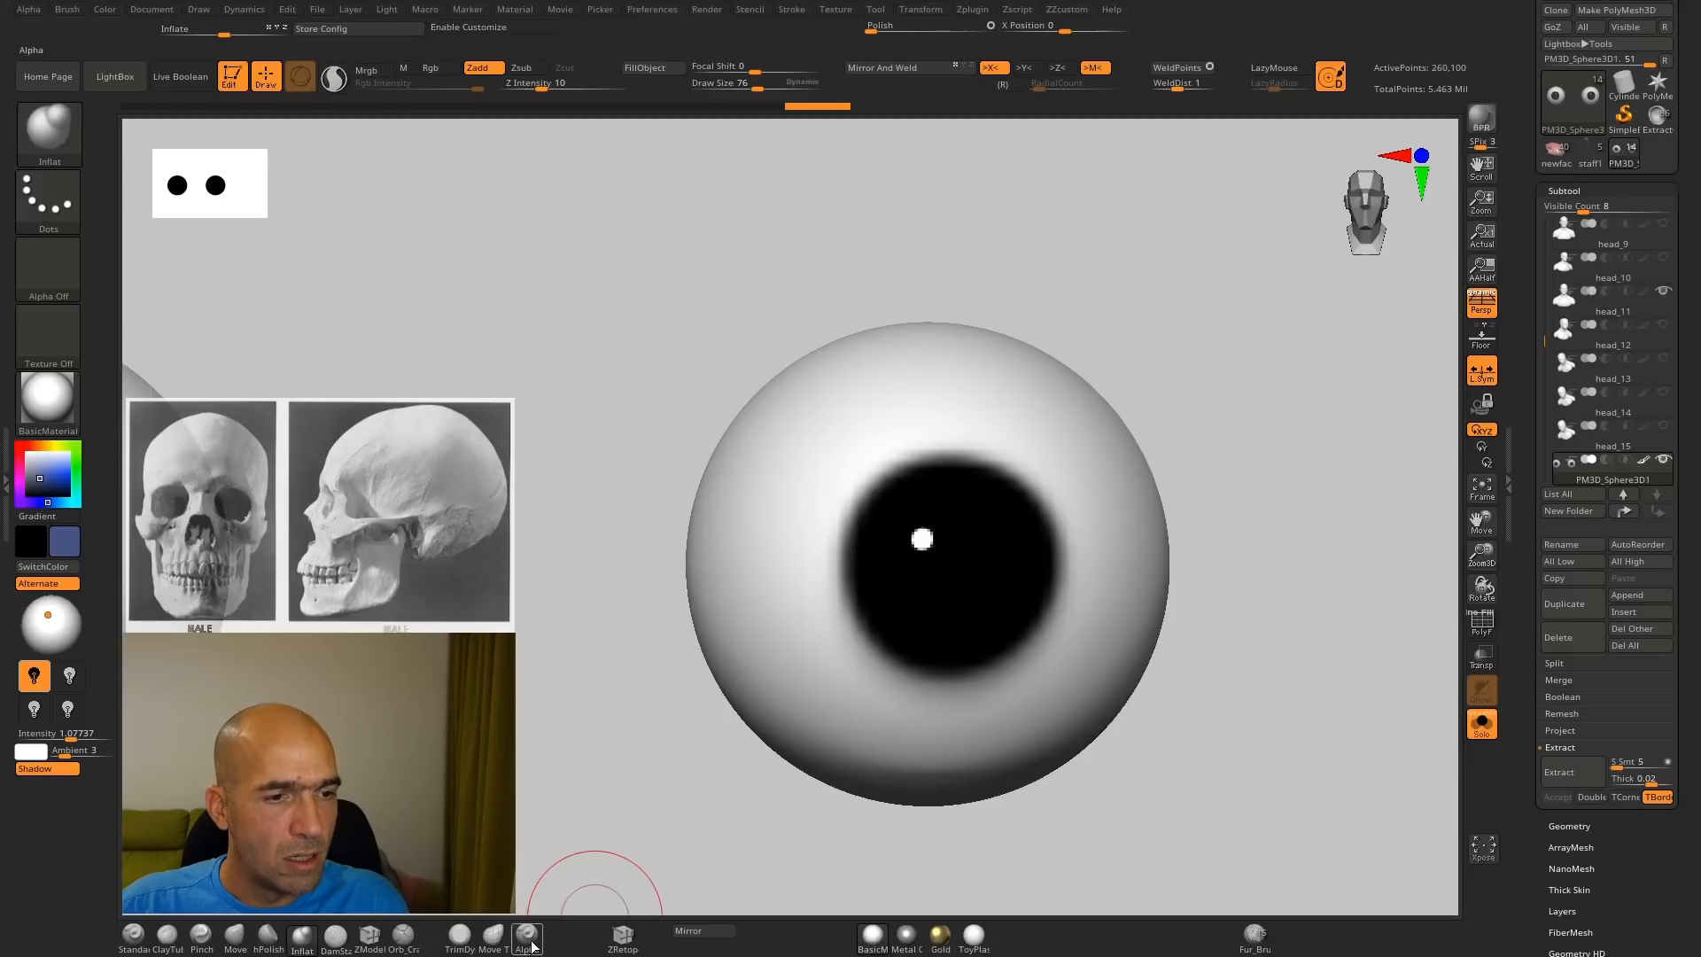
Step: Paint the irises blue inside a black rim with the Alpha brush at draw size 76, shading their upper part dark navy
click(532, 944)
drag(903, 551, 896, 612)
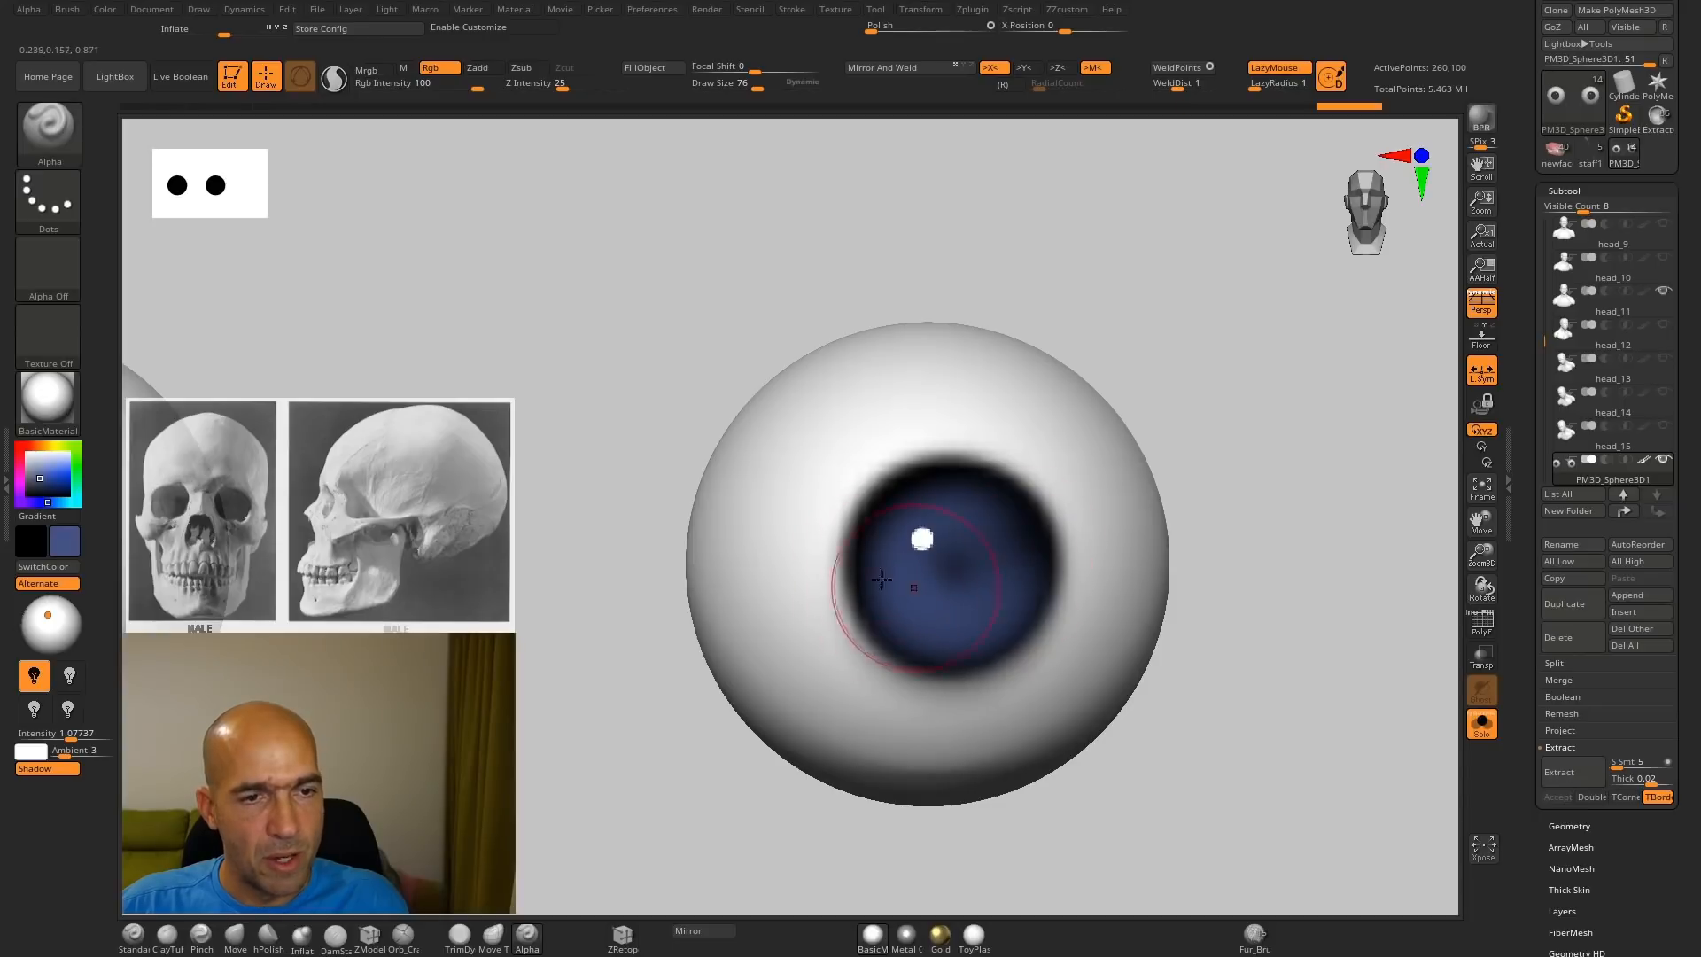
drag(949, 532, 954, 565)
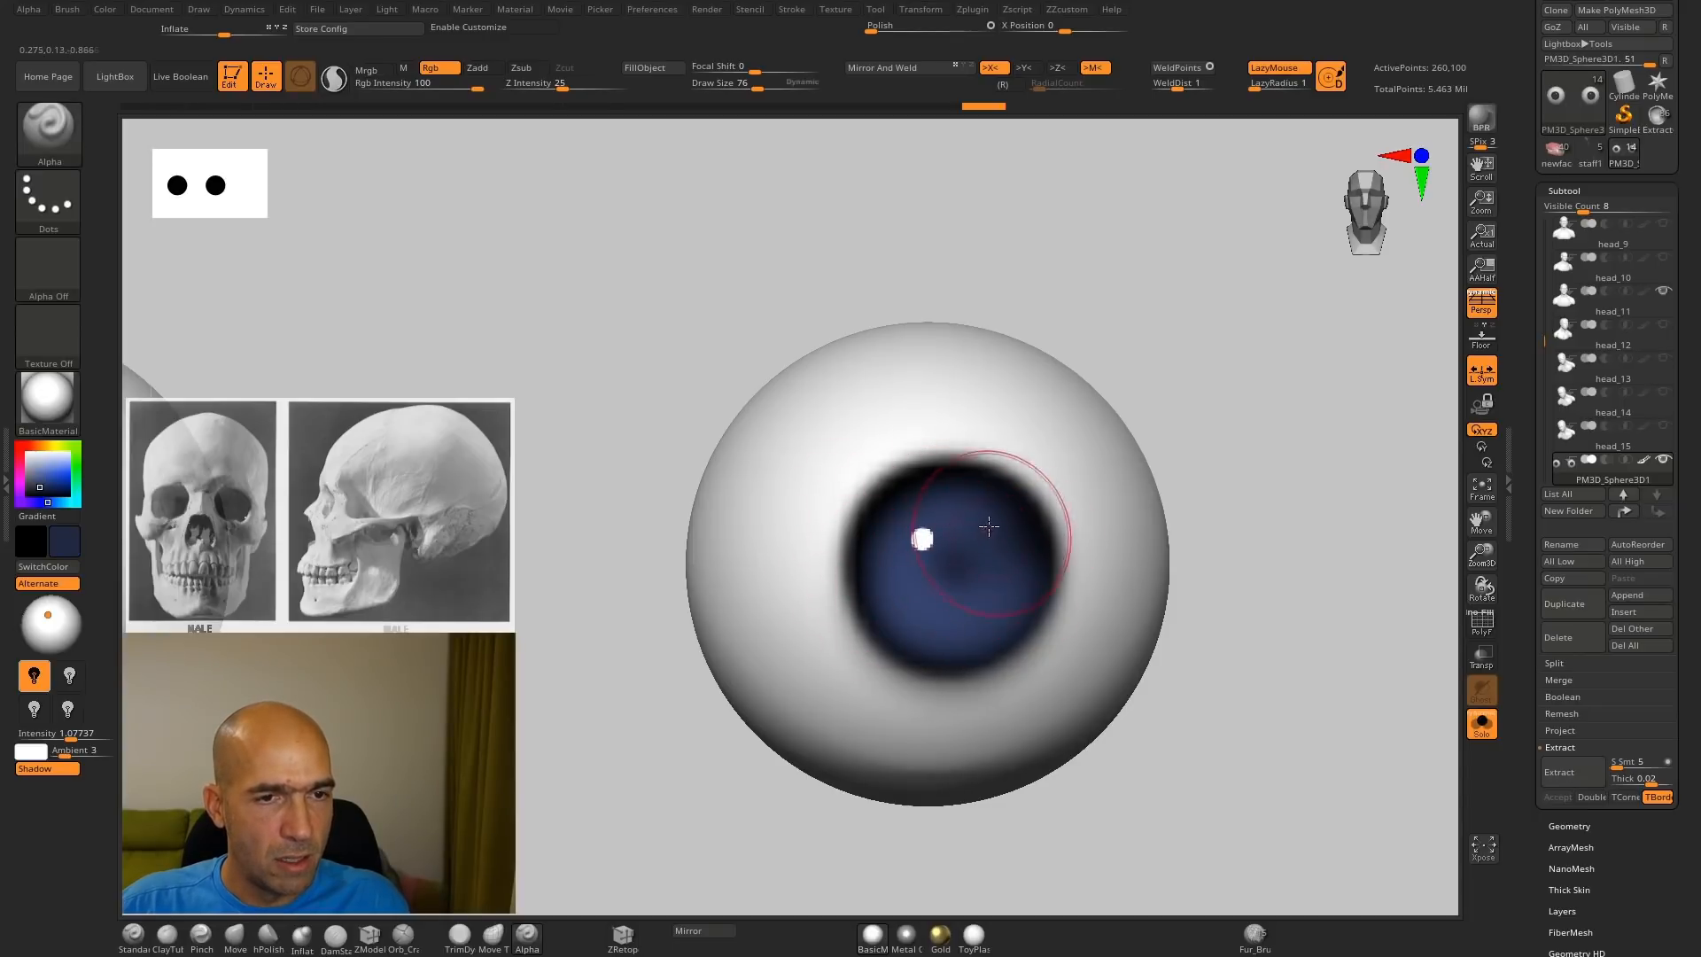
mouse_move(918, 553)
mouse_down()
mouse_move(1034, 532)
mouse_move(996, 503)
mouse_up()
drag(1035, 560, 1027, 568)
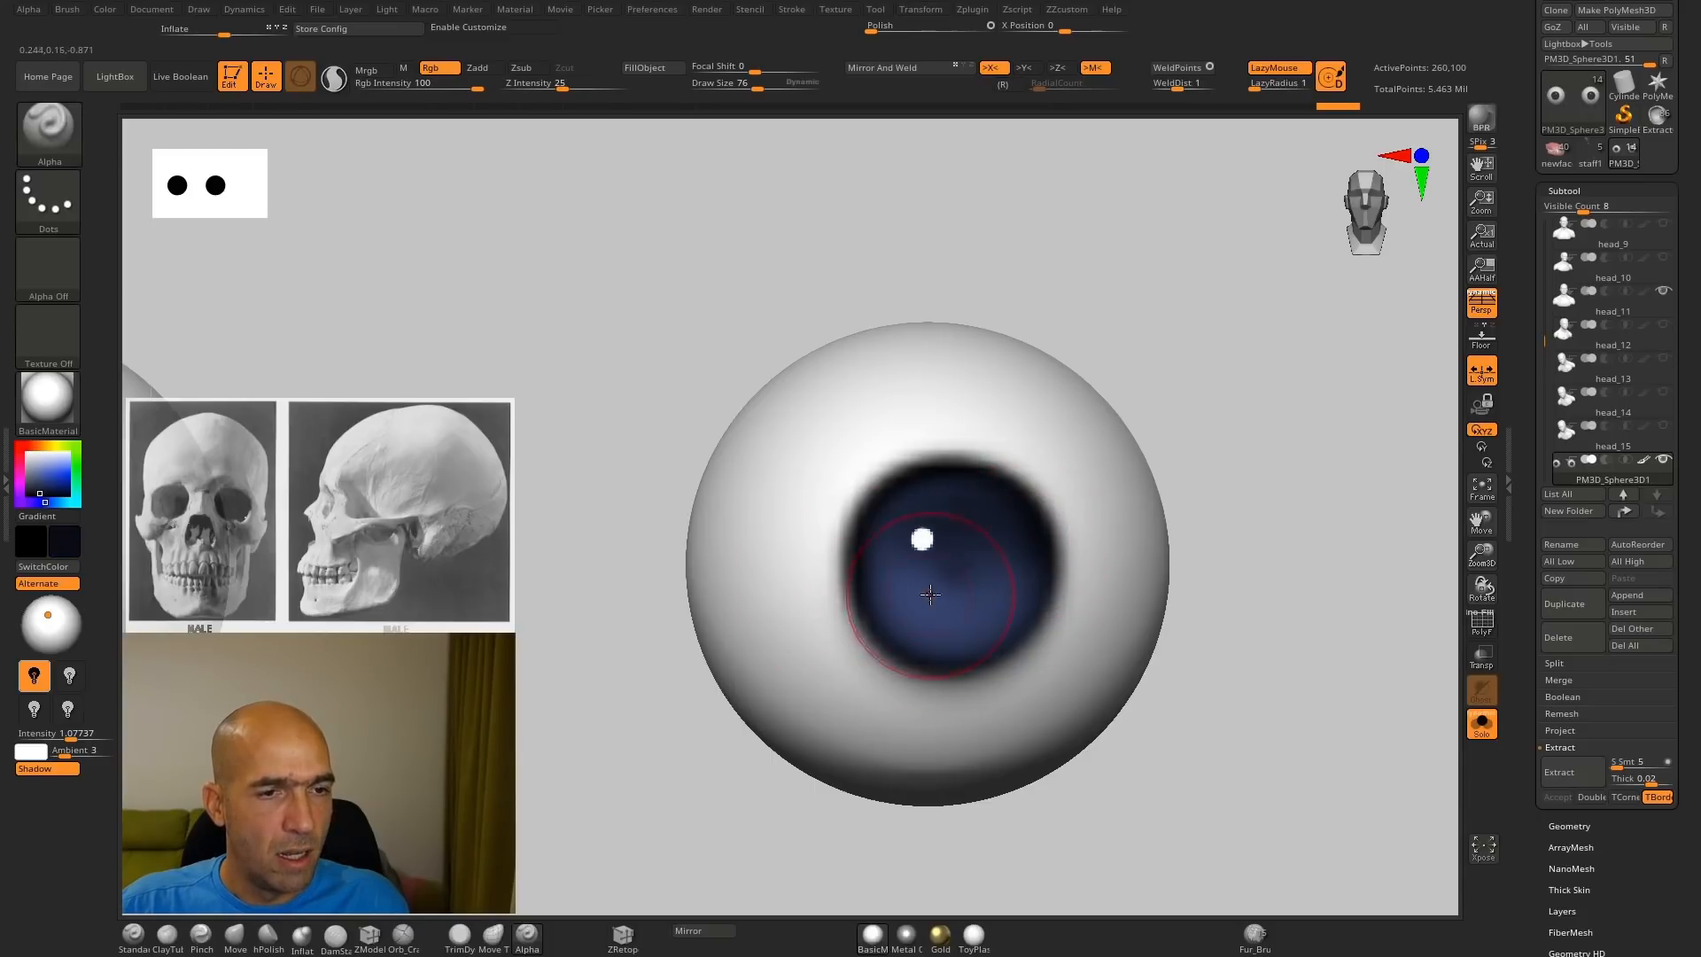
Step: Paint light blue radial streaks in the lower irises with a smaller brush and a black pupil at draw size 34
key([)
key([)
key([)
key([)
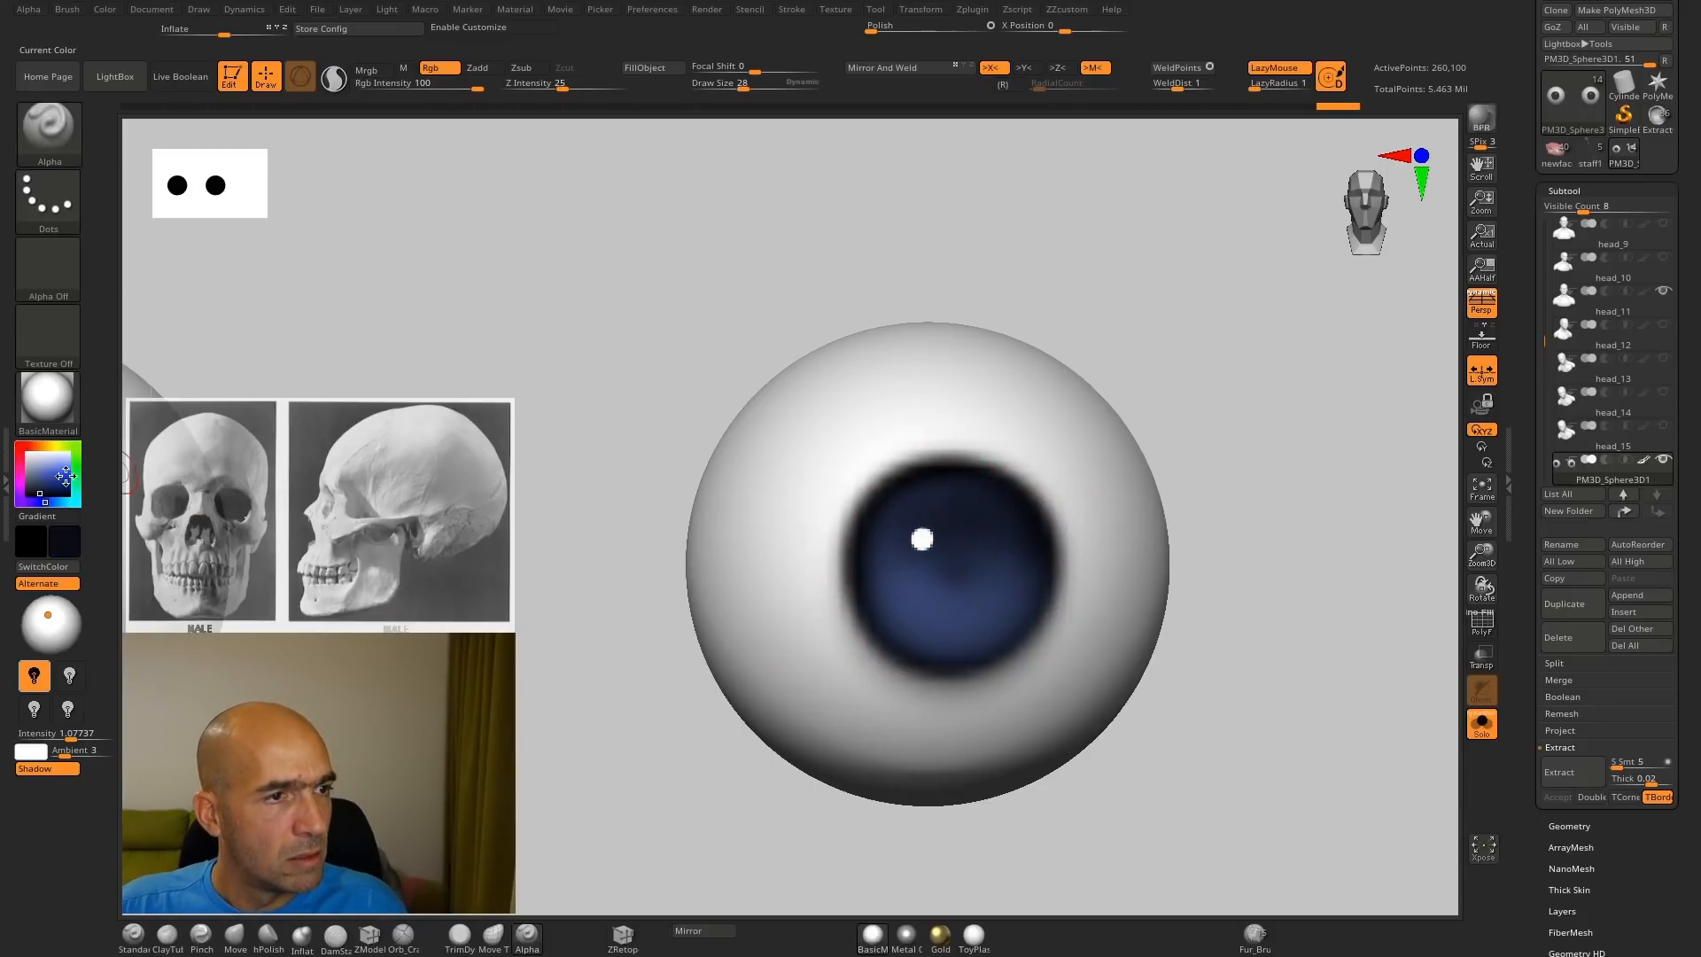
mouse_move(46, 479)
alt+mouse_down()
mouse_move(57, 464)
mouse_move(55, 511)
alt+mouse_up()
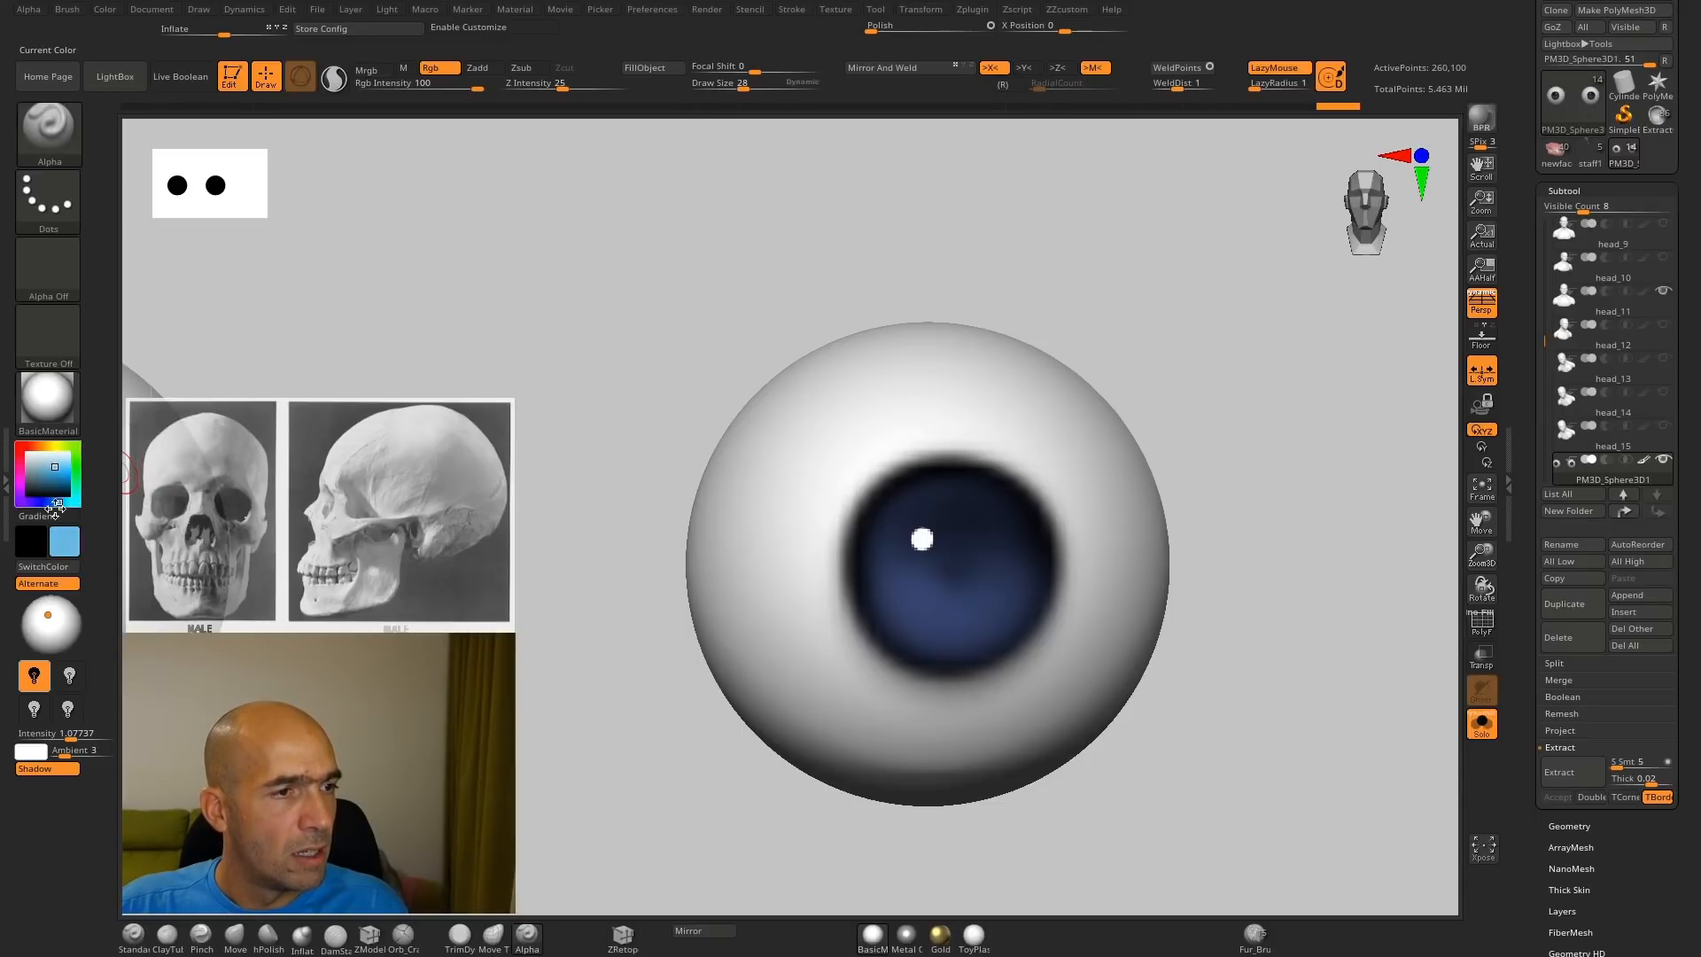
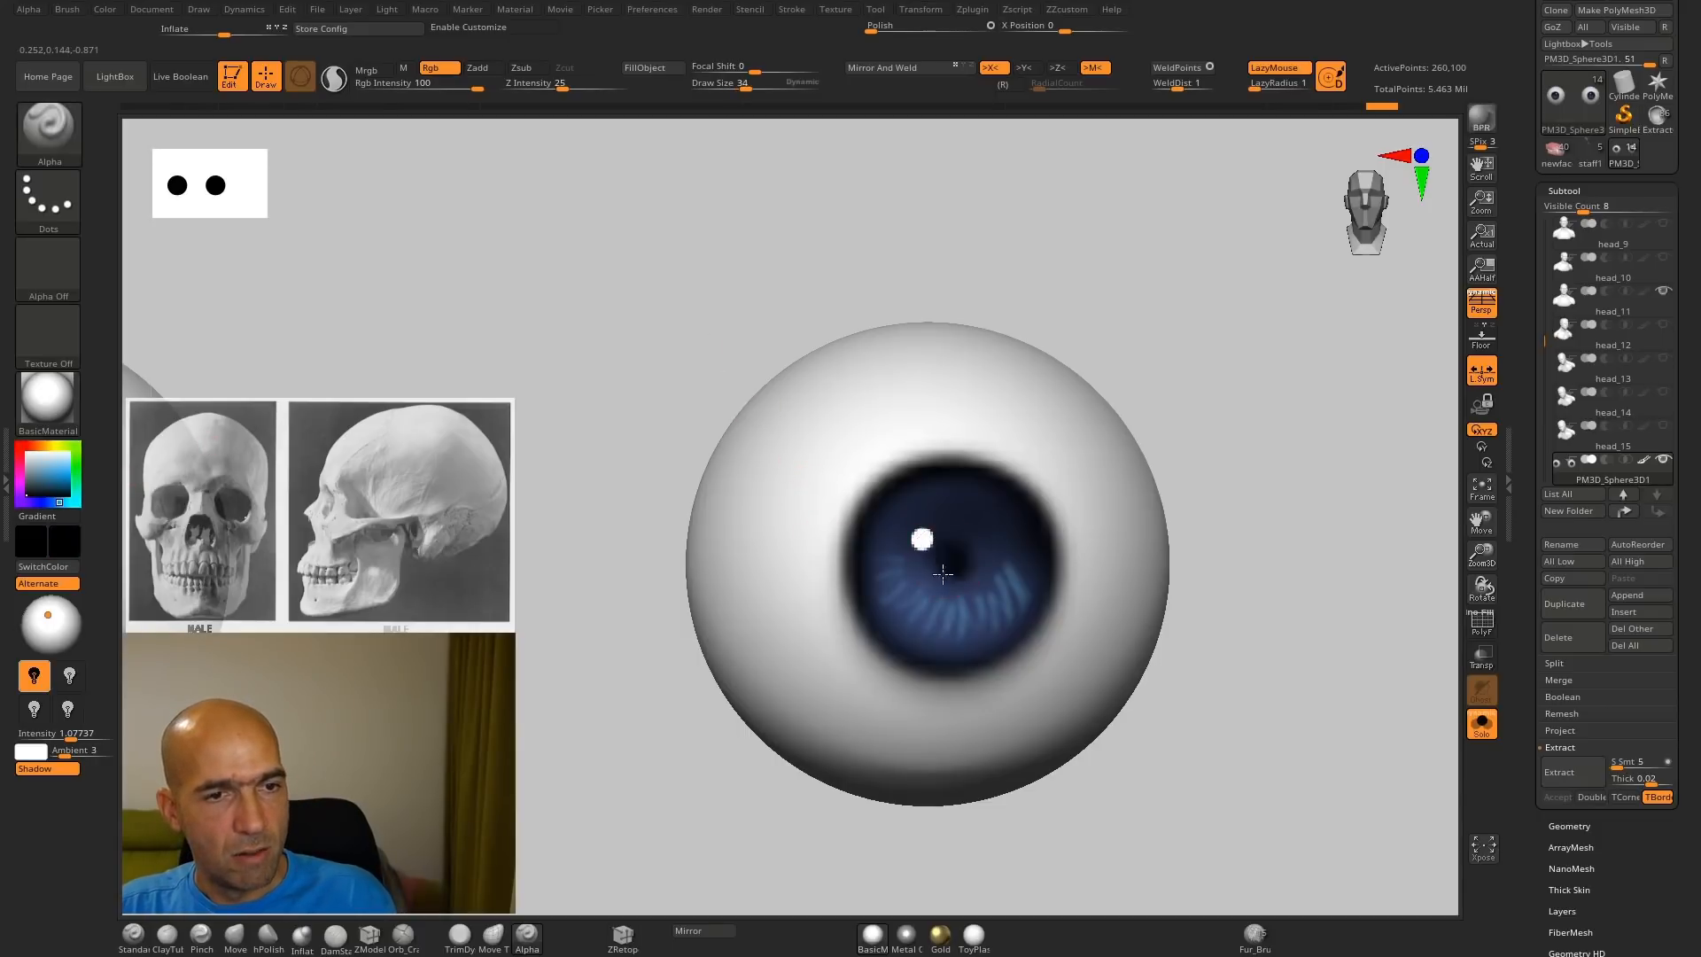
drag(942, 573, 939, 566)
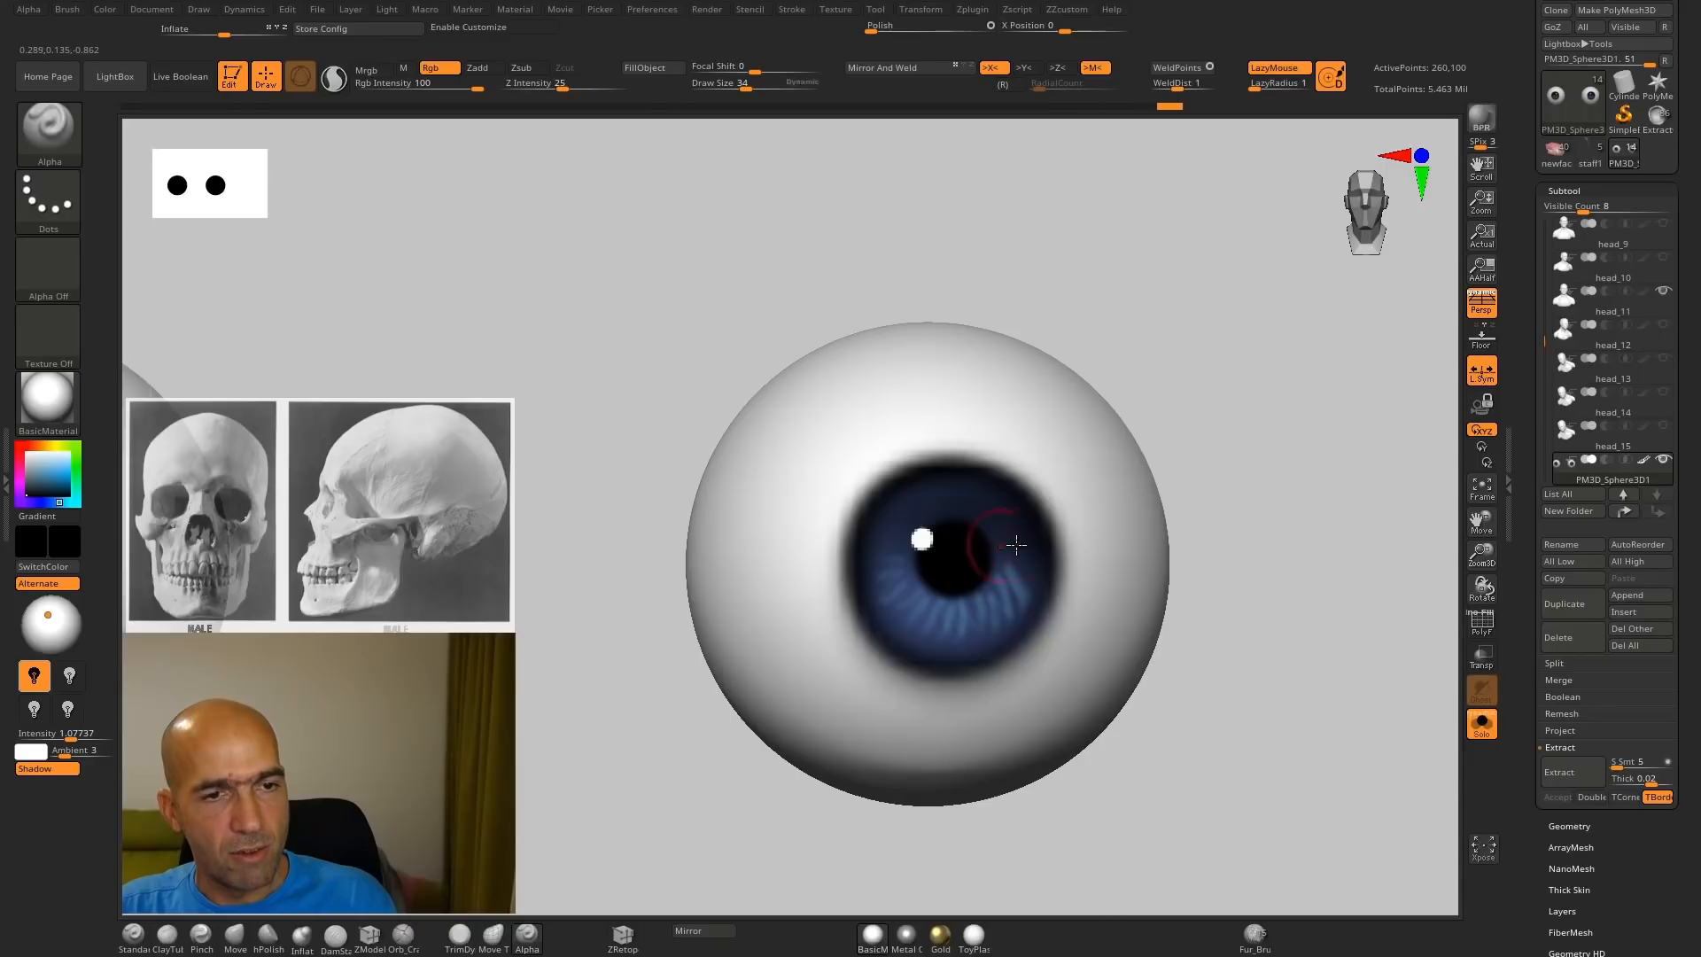
Step: Show the whole head again and set the active colour to light grey
click(1481, 722)
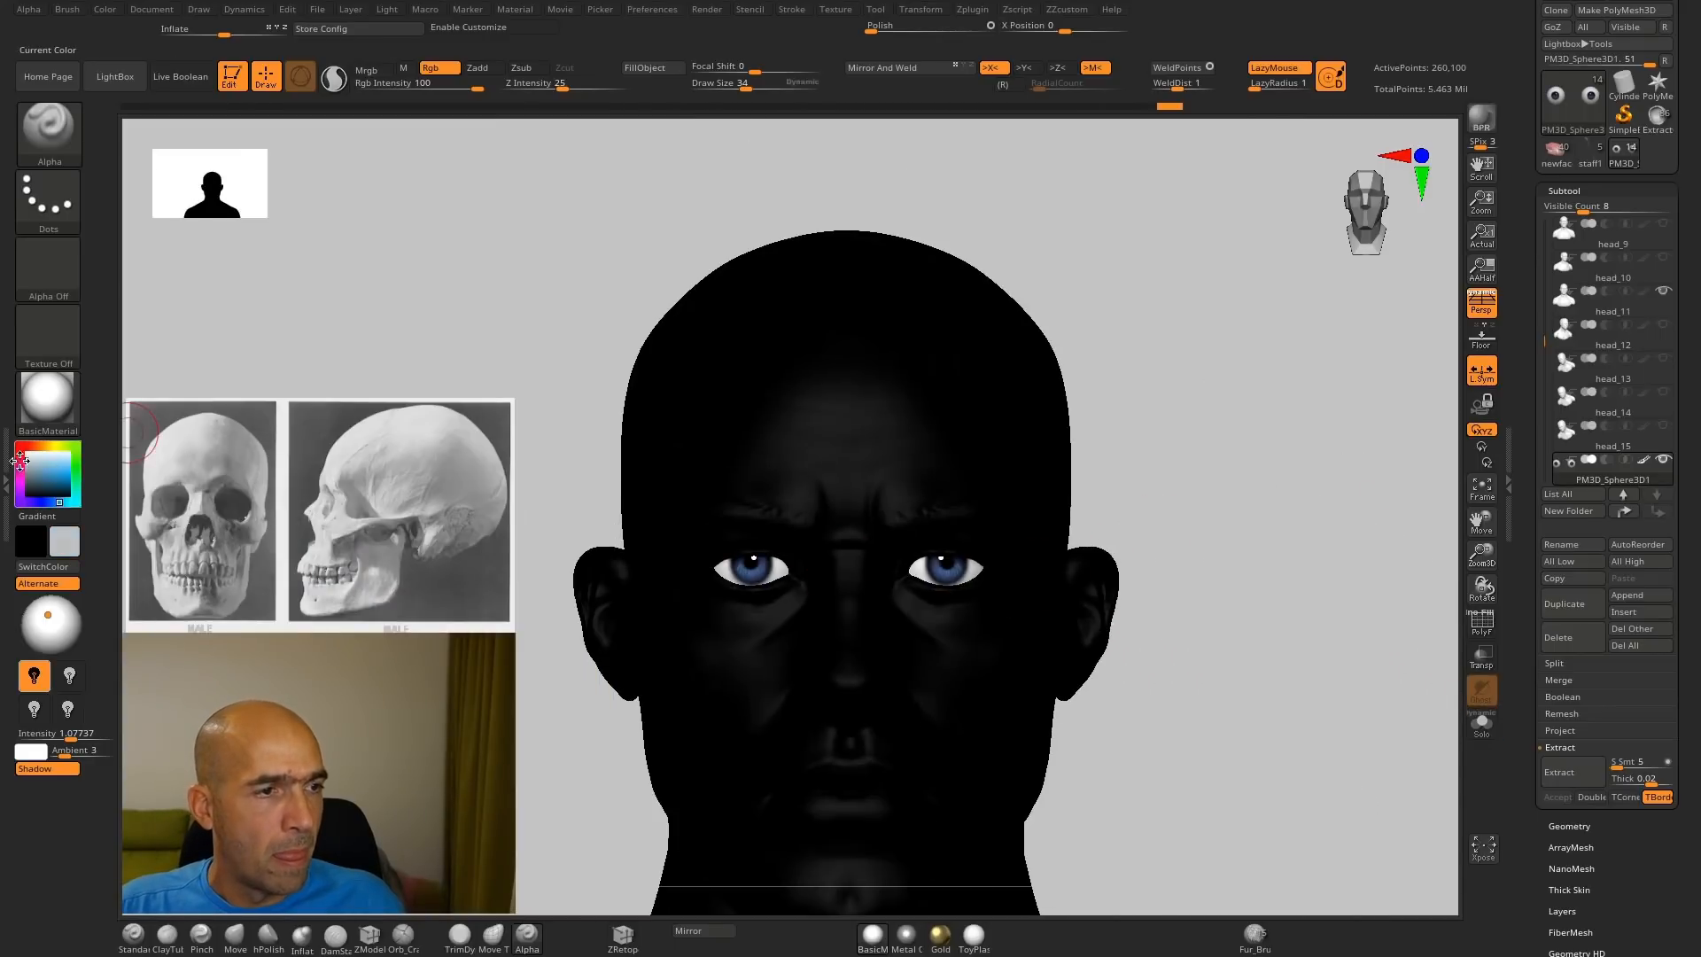
drag(19, 461, 25, 459)
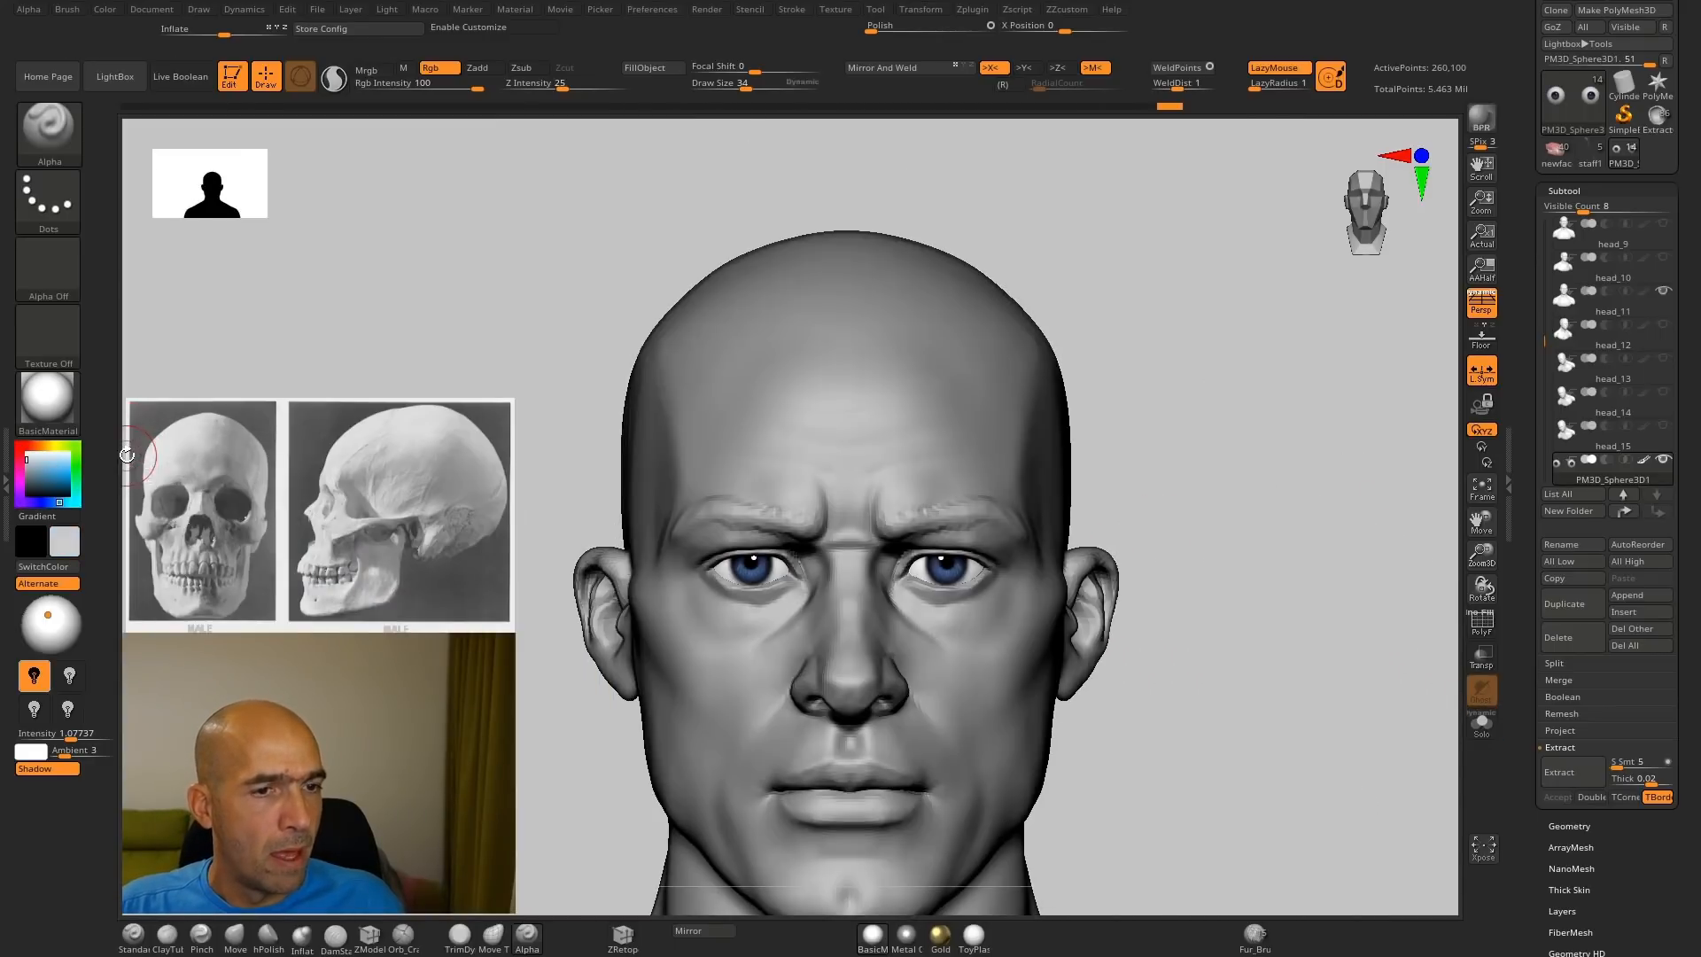
mouse_move(1230, 463)
alt+mouse_down()
mouse_move(1130, 444)
mouse_move(1124, 480)
mouse_move(1108, 478)
mouse_move(1150, 477)
mouse_move(1130, 455)
mouse_move(1147, 550)
mouse_move(1095, 599)
alt+mouse_up()
Step: Select the head_11 subtool and adjust the lips and mouth corners with the Move brush at draw size 78 from both three-quarter sides
alt+click(1007, 666)
mouse_move(1089, 683)
mouse_down()
mouse_move(1113, 600)
mouse_move(1054, 688)
mouse_up()
key(b)
key(m)
key(v)
mouse_move(1143, 665)
mouse_down()
mouse_move(1102, 669)
mouse_move(1079, 699)
mouse_move(1162, 634)
mouse_move(1119, 640)
mouse_up()
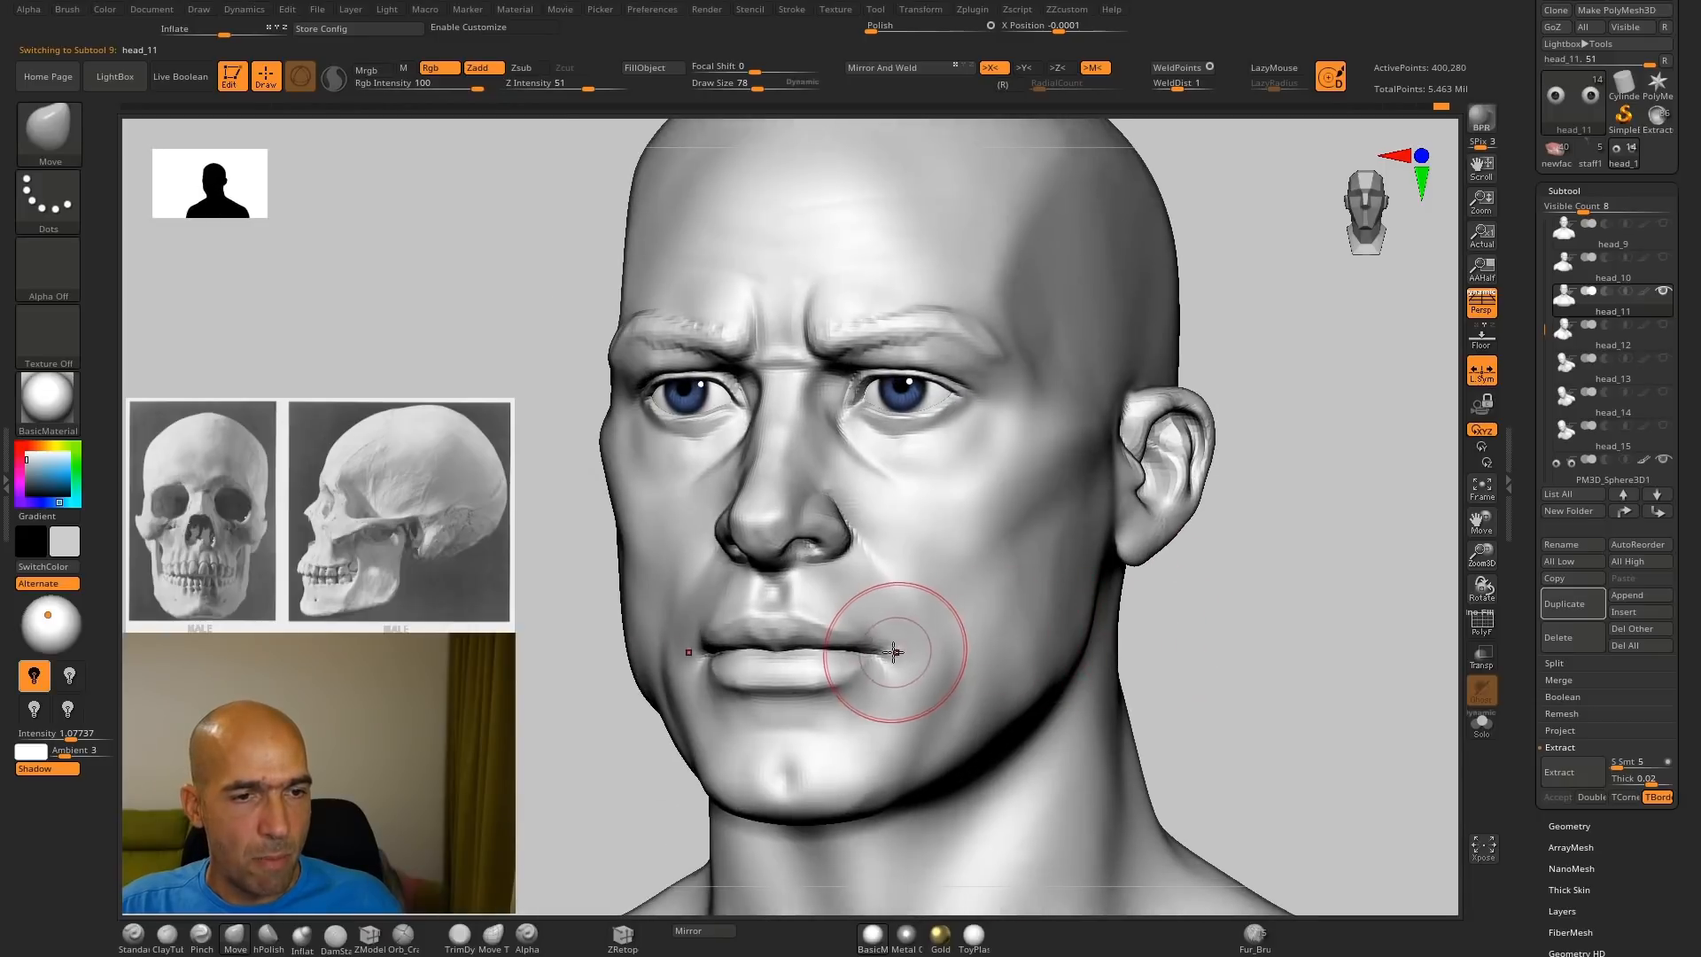
drag(1202, 604, 924, 636)
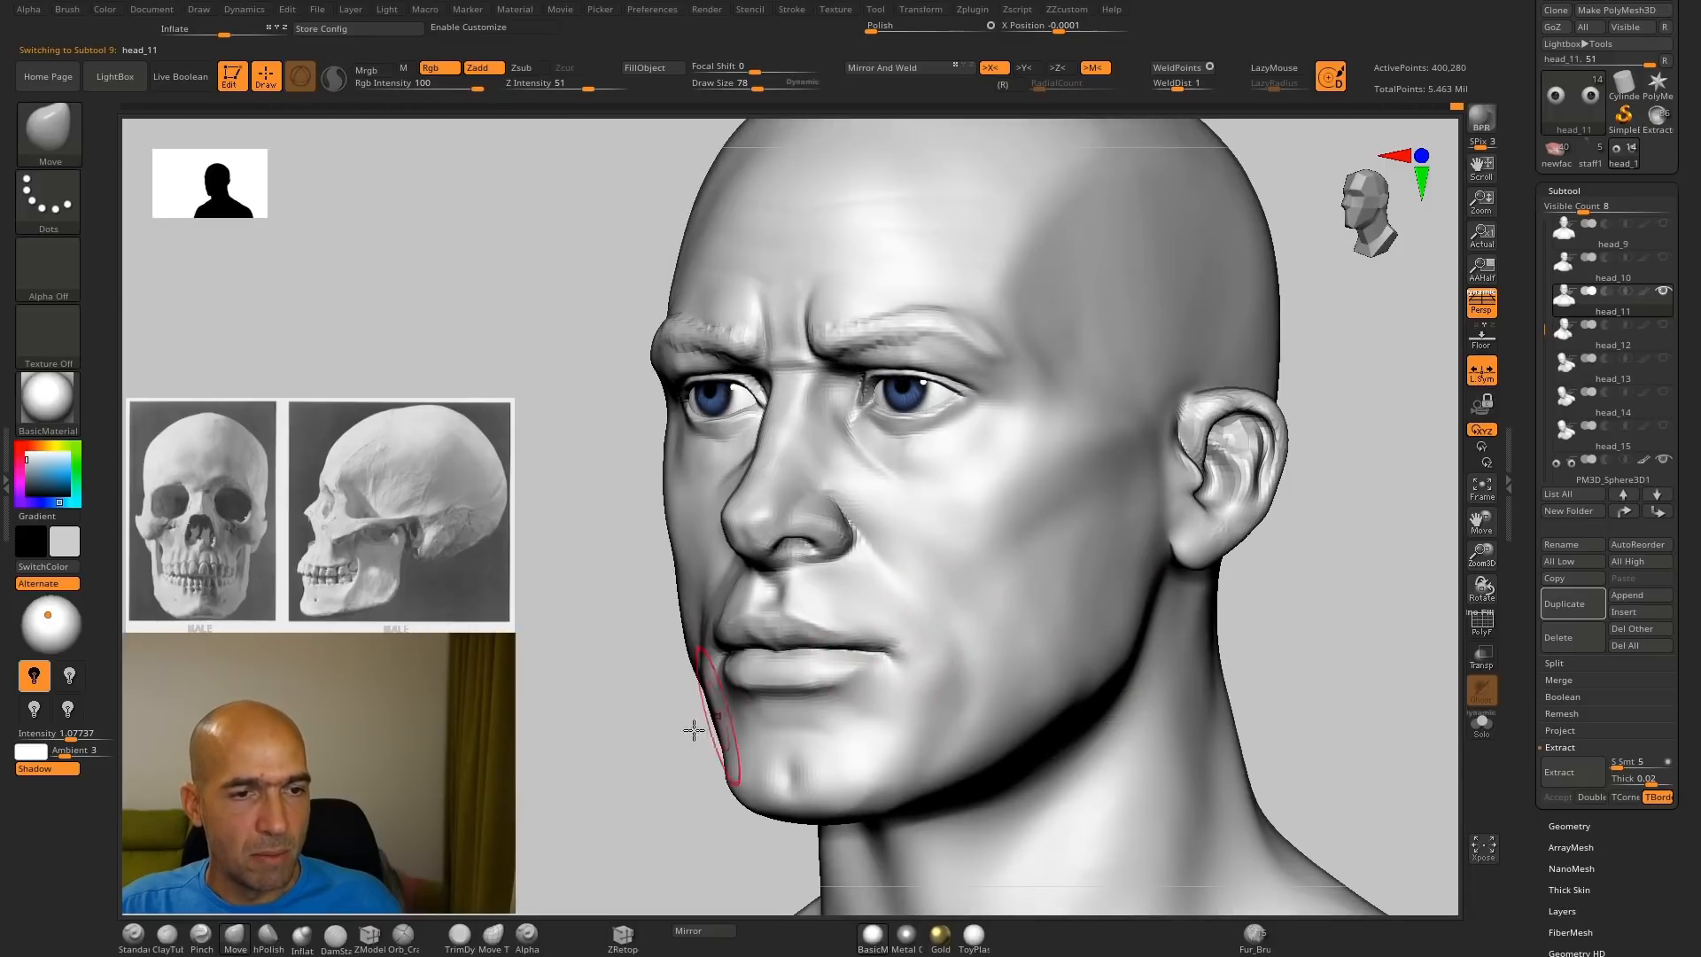
drag(585, 760, 1174, 580)
alt+drag(1174, 580, 1161, 640)
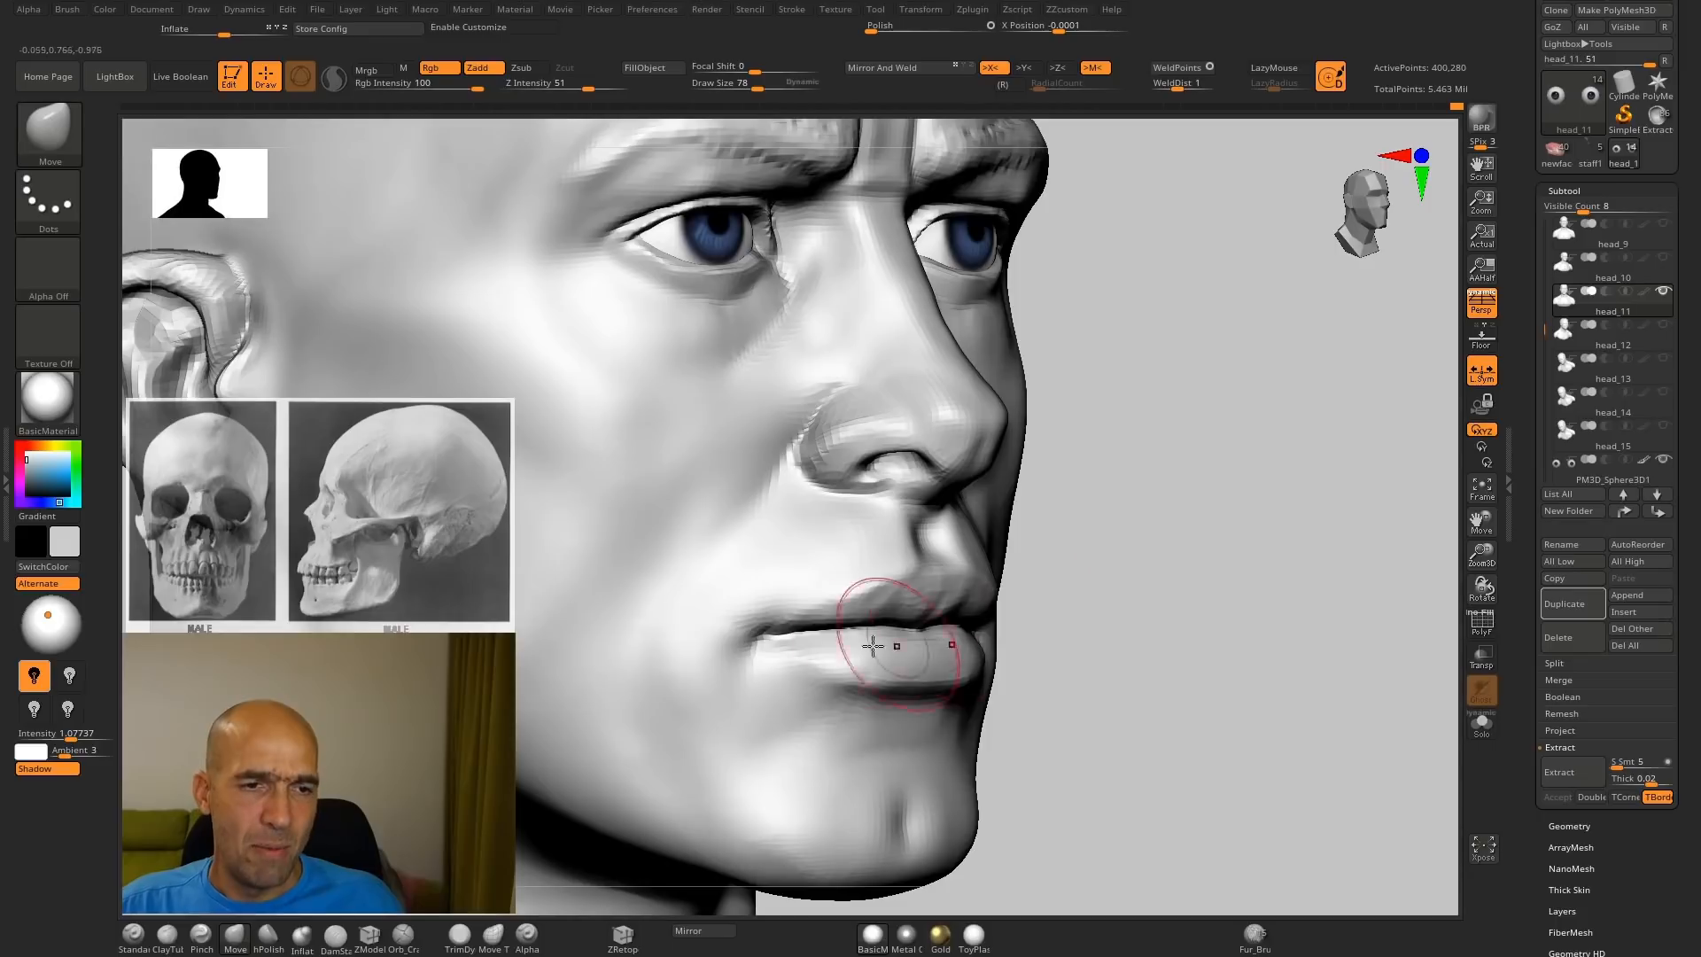
alt+drag(1039, 630, 1151, 582)
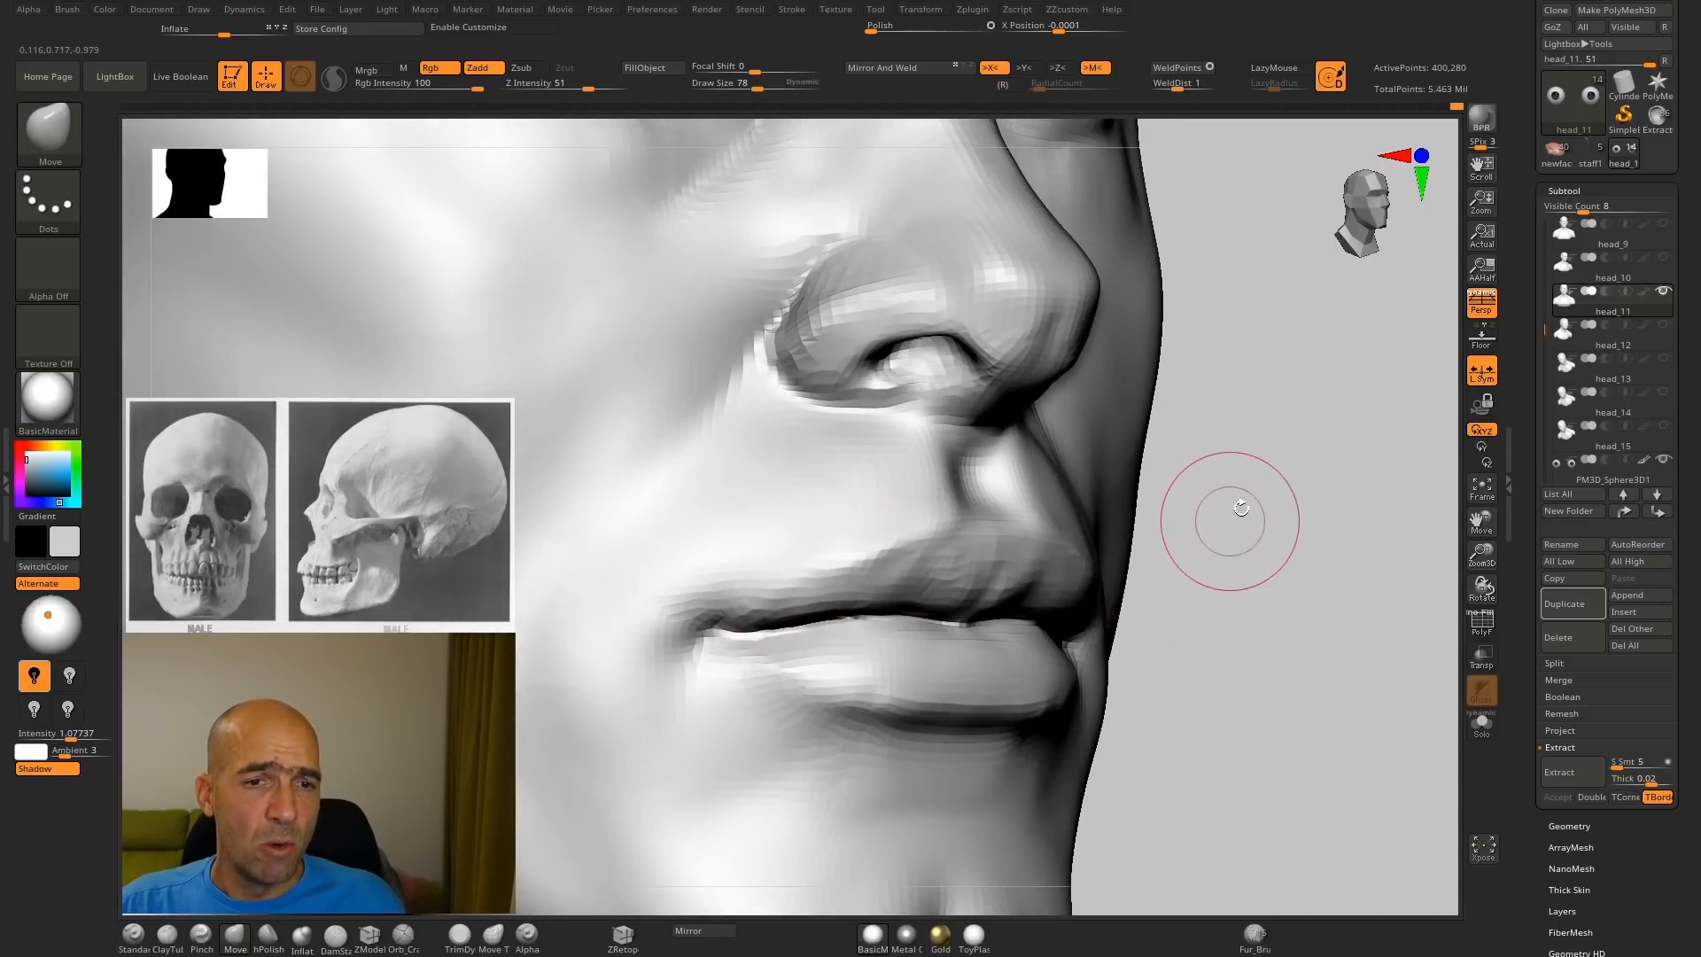
Step: Polish the area between the nostril and upper lip with the hPolish brush at draw size 78
drag(1214, 523, 1096, 487)
key(b)
key(h)
key(p)
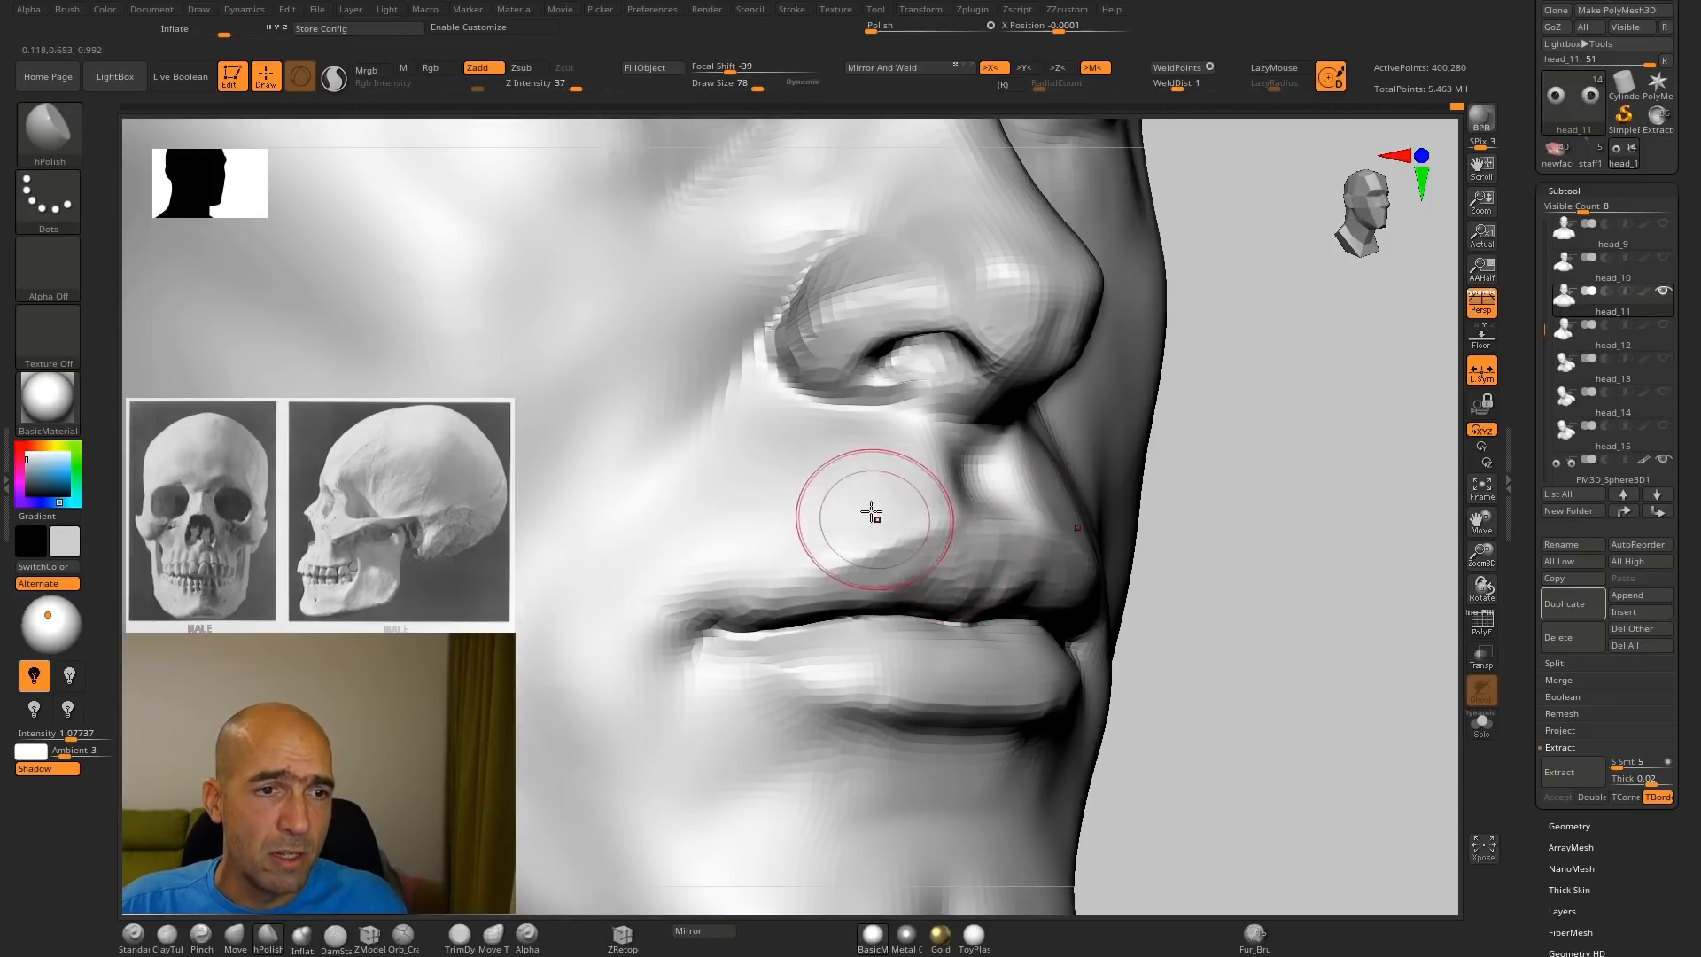
Step: Adjust the curve of the lips with the Move brush at draw size 78, viewing the head from below
mouse_move(1161, 589)
alt+mouse_down()
mouse_move(1098, 540)
mouse_move(1144, 565)
mouse_move(1047, 599)
mouse_move(1056, 448)
mouse_move(949, 482)
alt+mouse_up()
key(b)
key(m)
key(v)
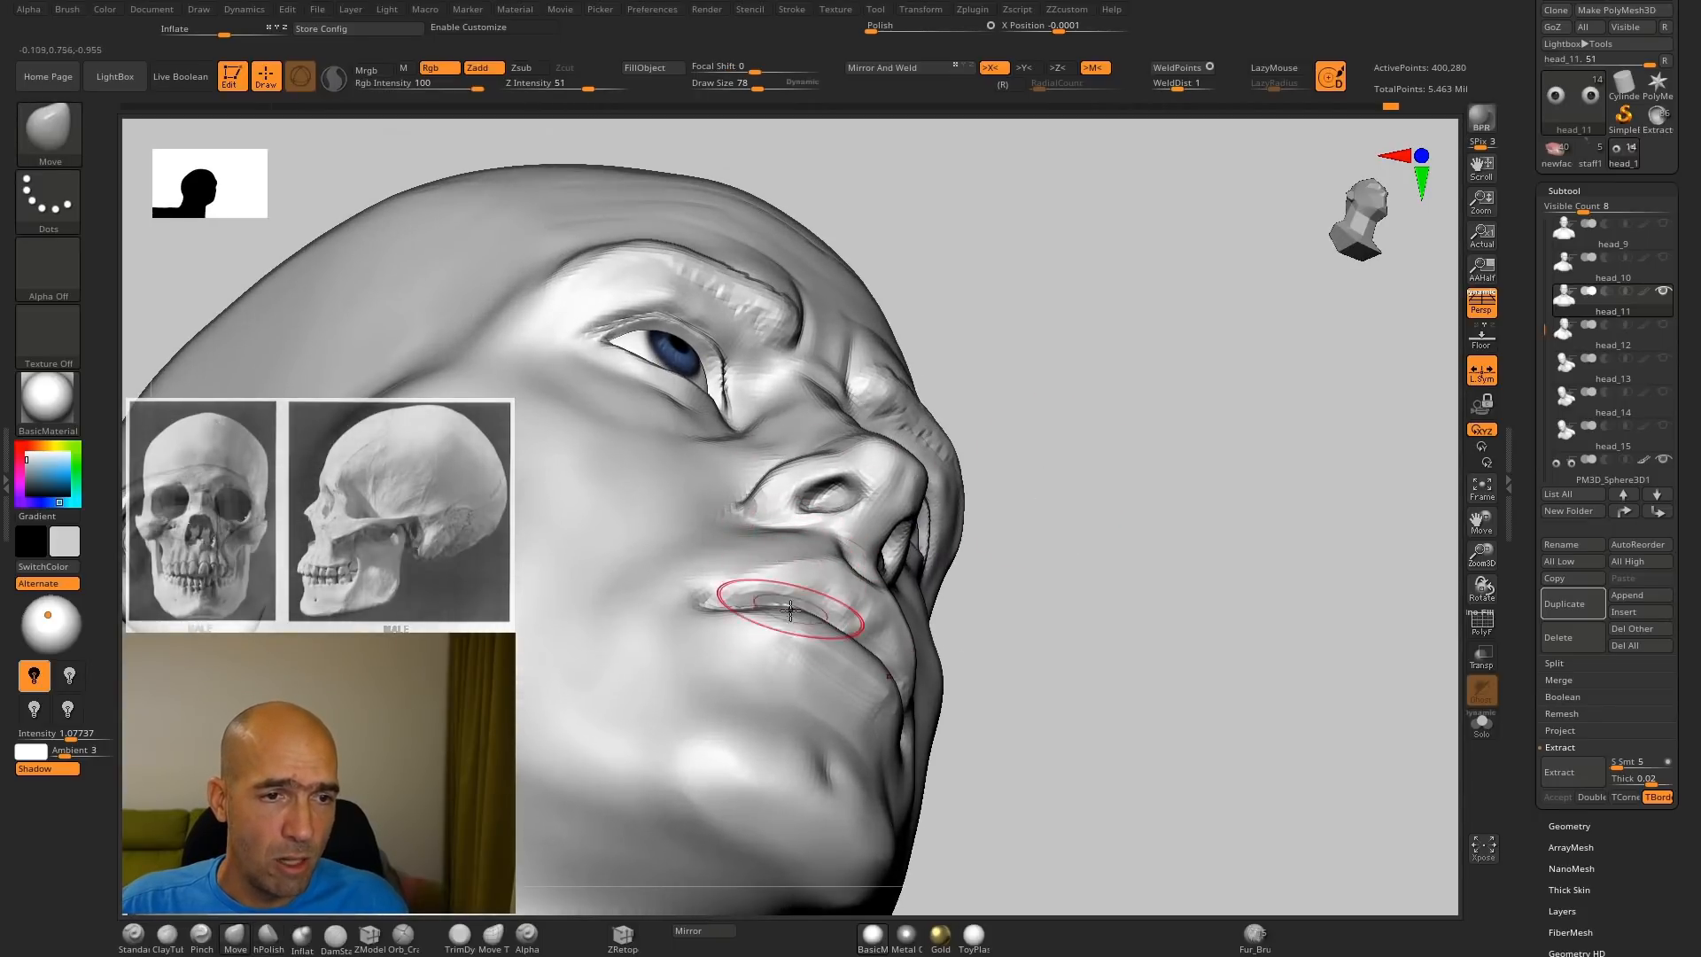
drag(921, 592, 797, 577)
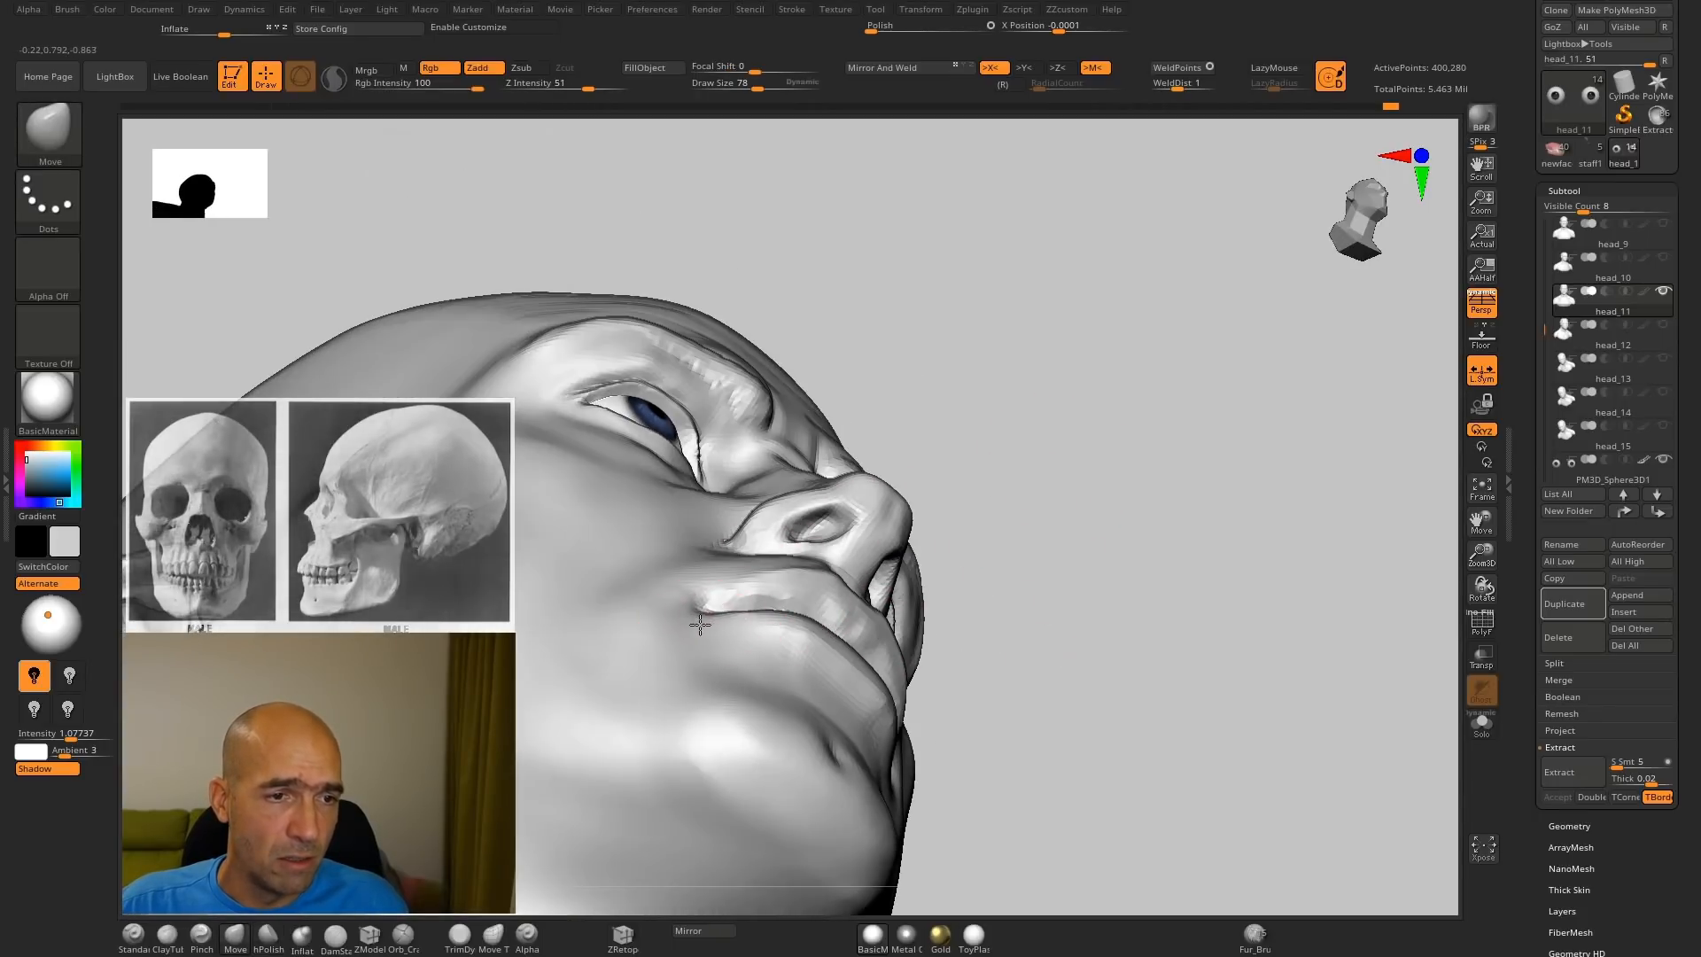
Step: Define the crease around the nostril with the DamStandard brush at draw size 78
alt+drag(962, 563, 1037, 744)
key(b)
key(d)
key(s)
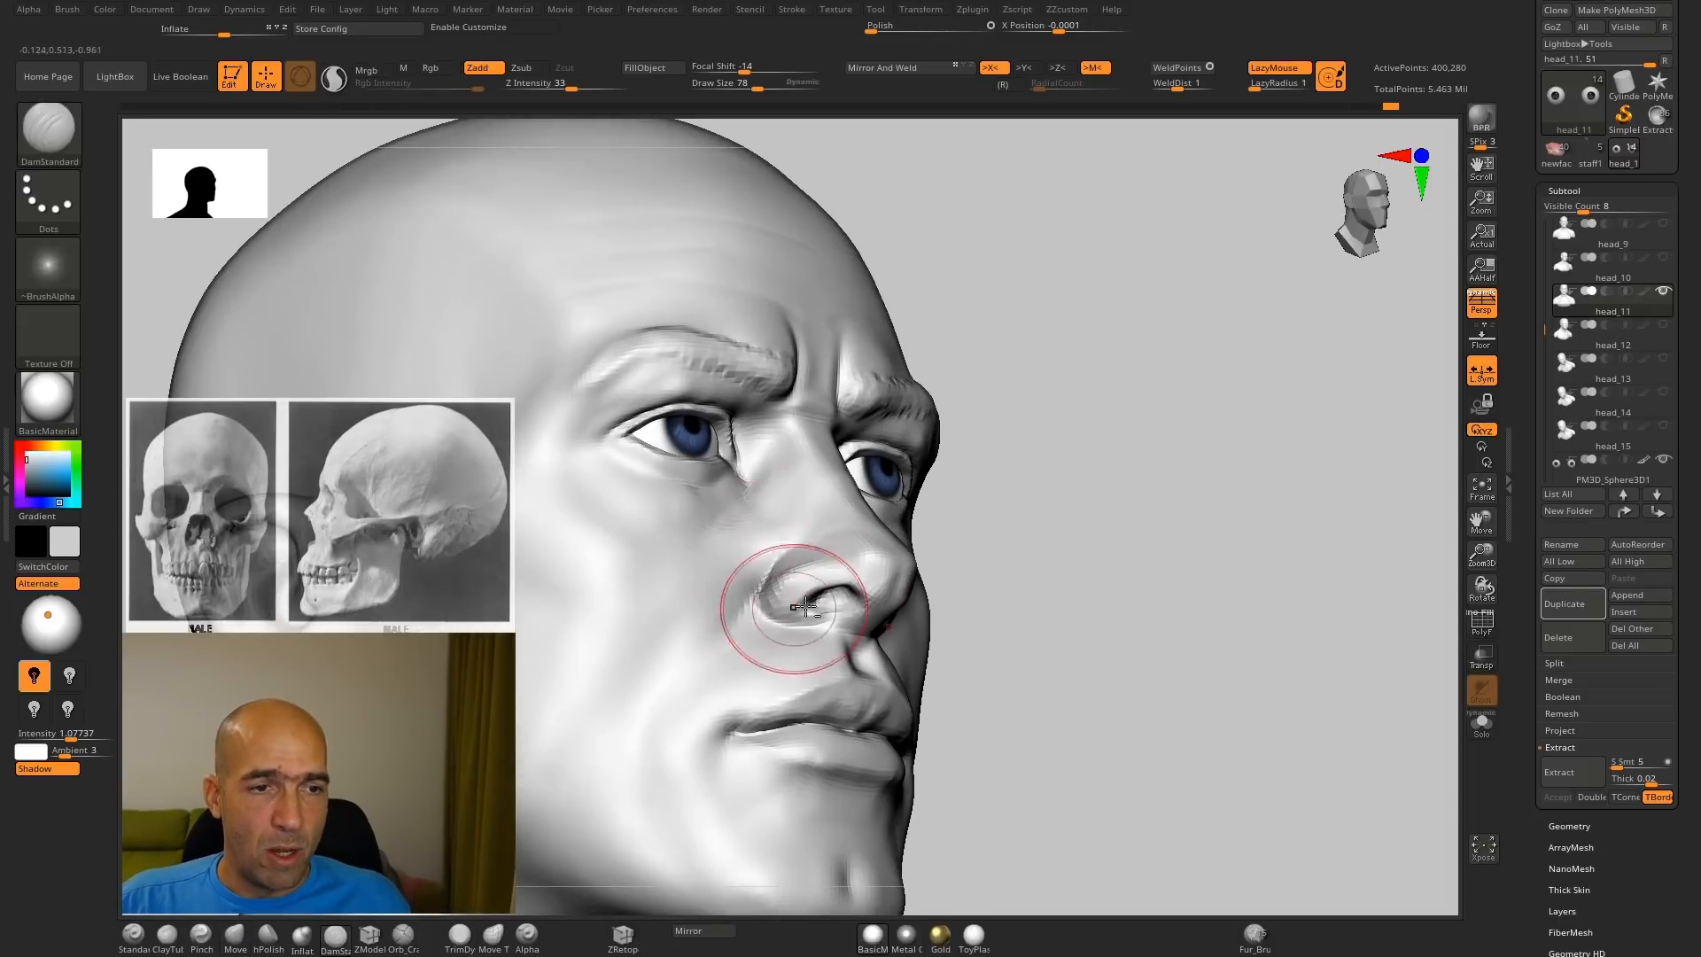
mouse_move(1020, 545)
mouse_down()
mouse_move(1054, 556)
mouse_move(1021, 555)
mouse_move(1062, 536)
mouse_up()
alt+drag(1147, 611, 1089, 537)
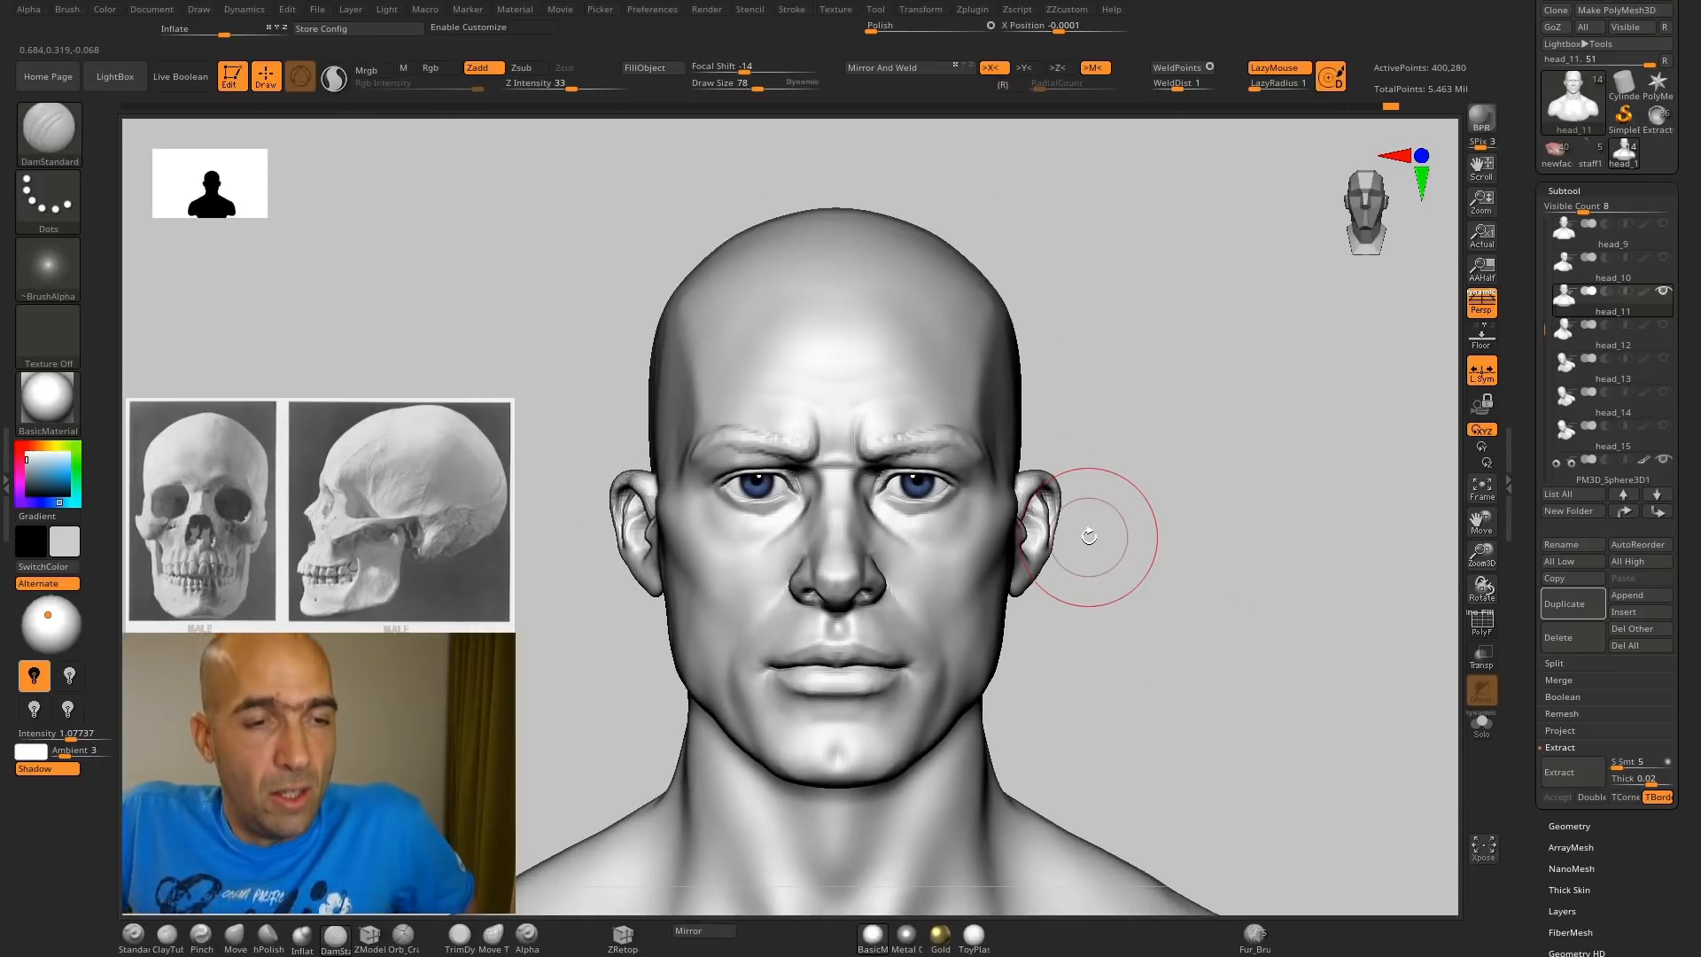
Step: Adjust the jawline and side of the neck with the Move brush at draw size 130
key(b)
key(m)
key(v)
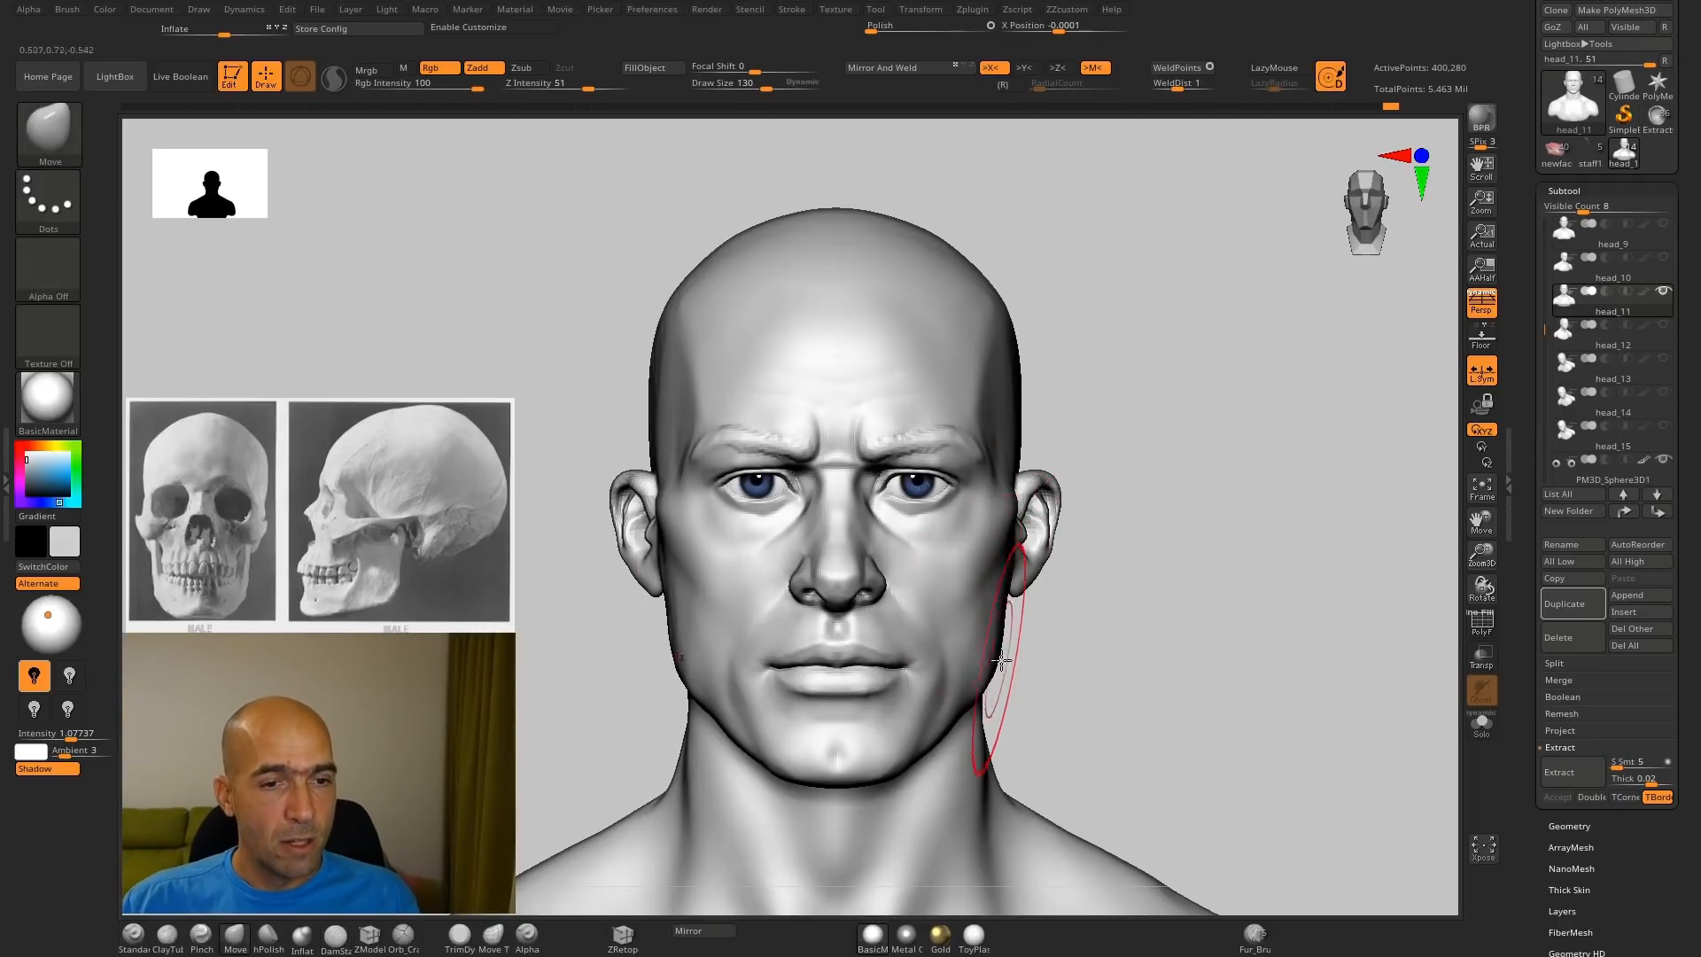
mouse_move(1035, 679)
alt+mouse_down()
mouse_move(977, 749)
mouse_move(1103, 637)
mouse_move(1067, 628)
alt+mouse_up()
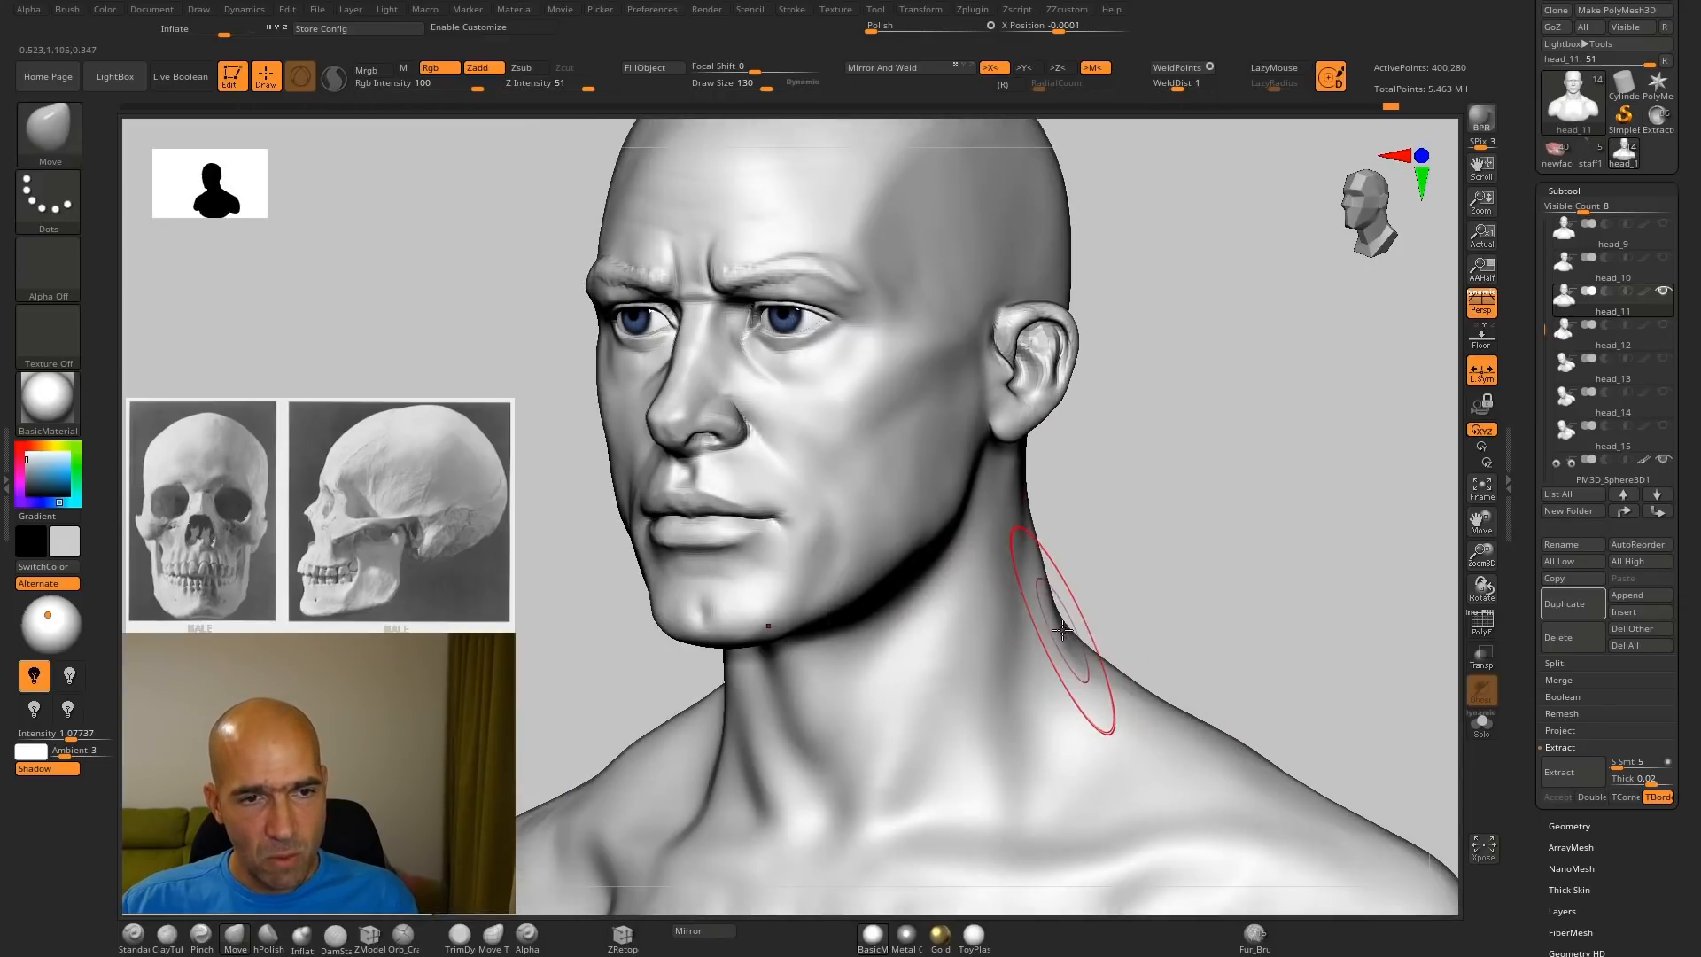
mouse_move(1105, 566)
alt+mouse_down()
mouse_move(1055, 581)
mouse_move(1097, 544)
mouse_move(1108, 683)
alt+mouse_up()
Step: Build up the side and back of the neck with the ClayTubes brush at draw size 130 and smooth it
key(b)
key(c)
key(t)
shift+drag(1076, 643, 1059, 610)
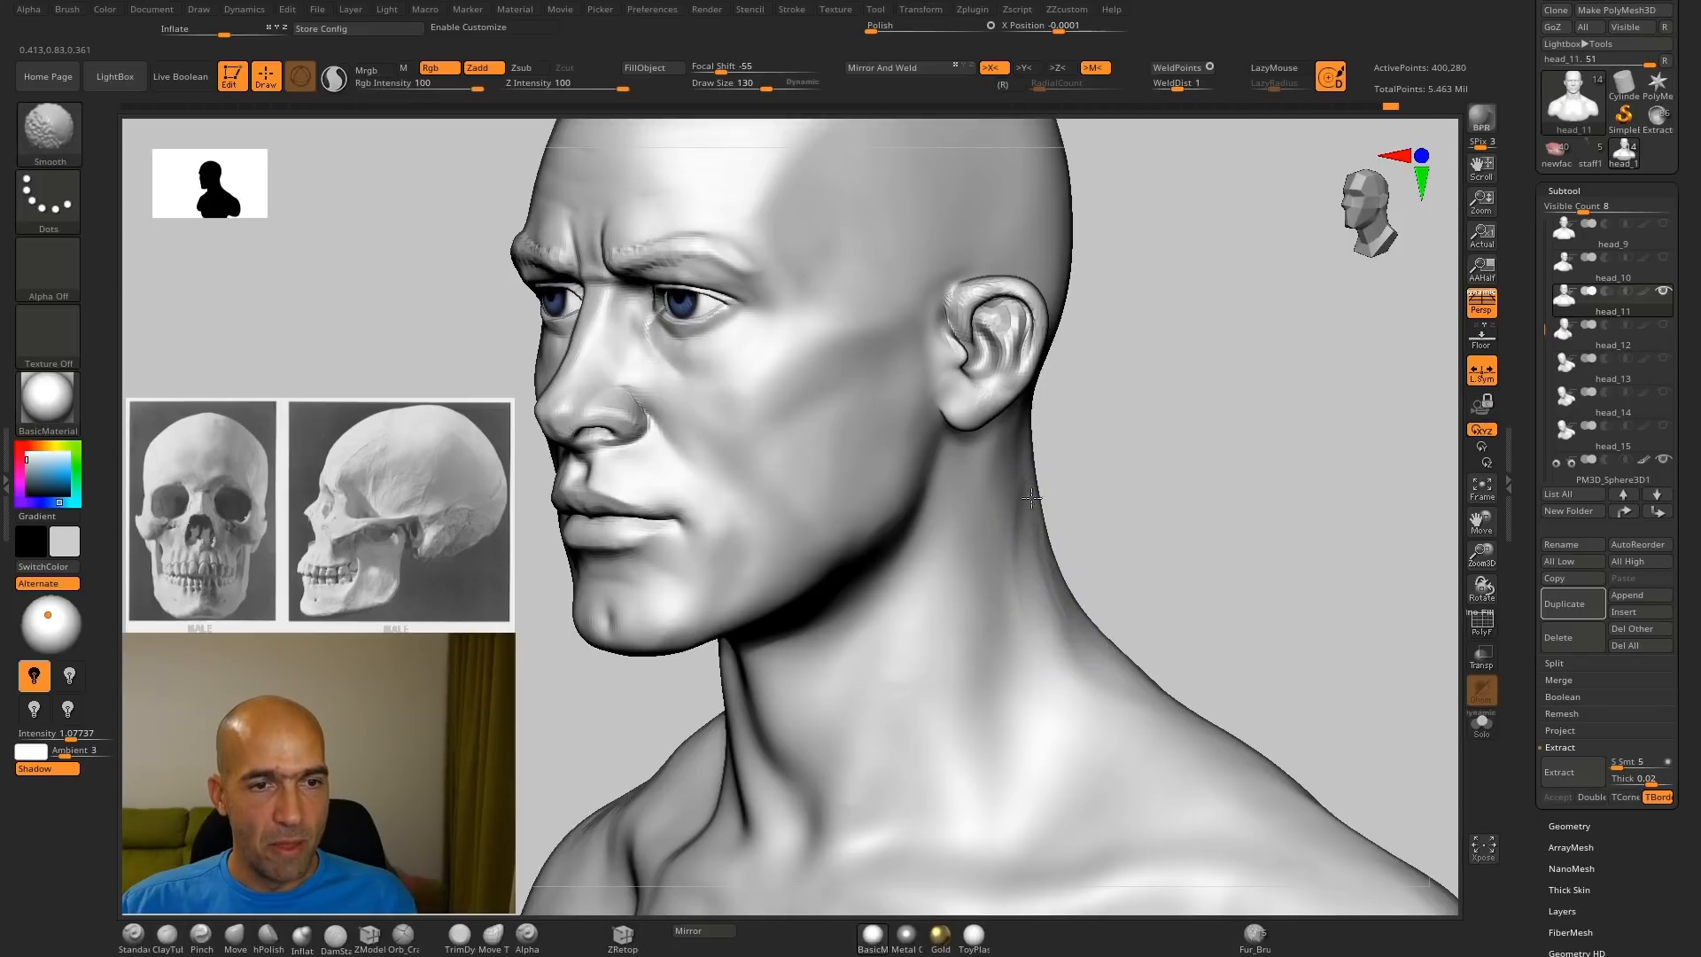
key(alt+shift)
mouse_move(1032, 498)
shift+mouse_down()
mouse_move(1074, 531)
mouse_move(1151, 448)
mouse_move(1196, 463)
mouse_move(1139, 470)
mouse_move(1193, 520)
mouse_move(1254, 510)
mouse_move(1234, 532)
shift+mouse_up()
alt+drag(1238, 596, 1178, 455)
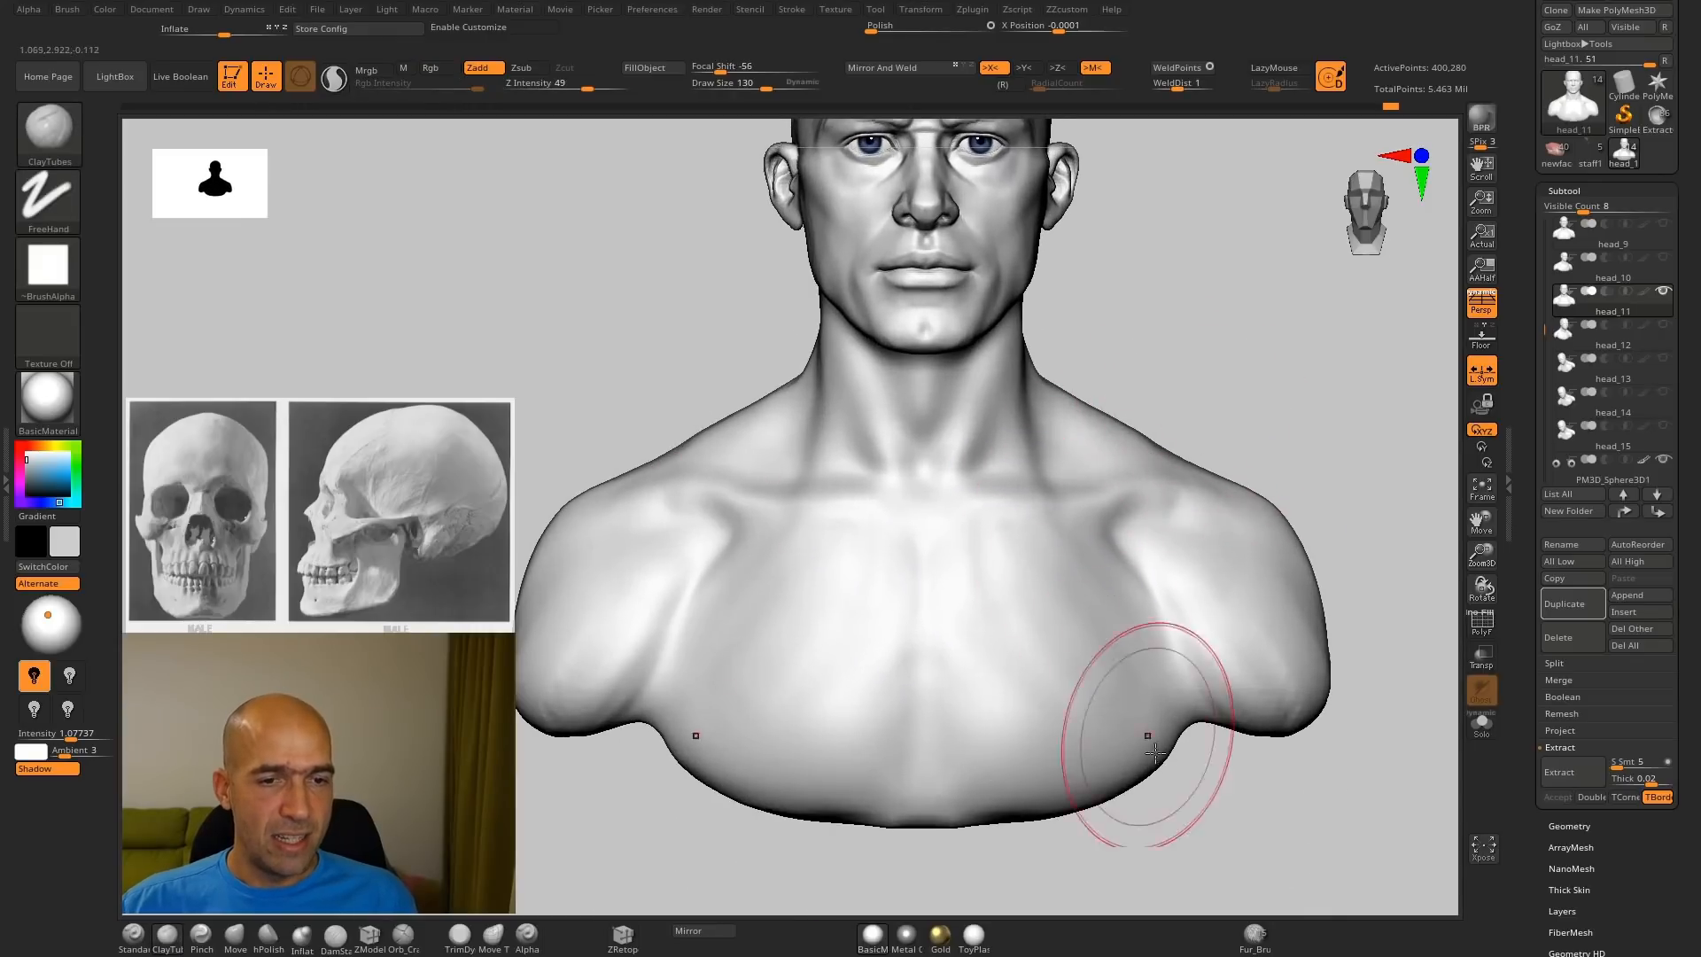
Step: Adjust the lower chest outline and shoulder slope from the front with the Move brush at draw size 130
key(b)
key(m)
key(v)
mouse_move(1205, 797)
alt+mouse_down()
mouse_move(1101, 687)
mouse_move(1039, 737)
mouse_move(998, 732)
alt+mouse_up()
alt+drag(1230, 483, 1165, 483)
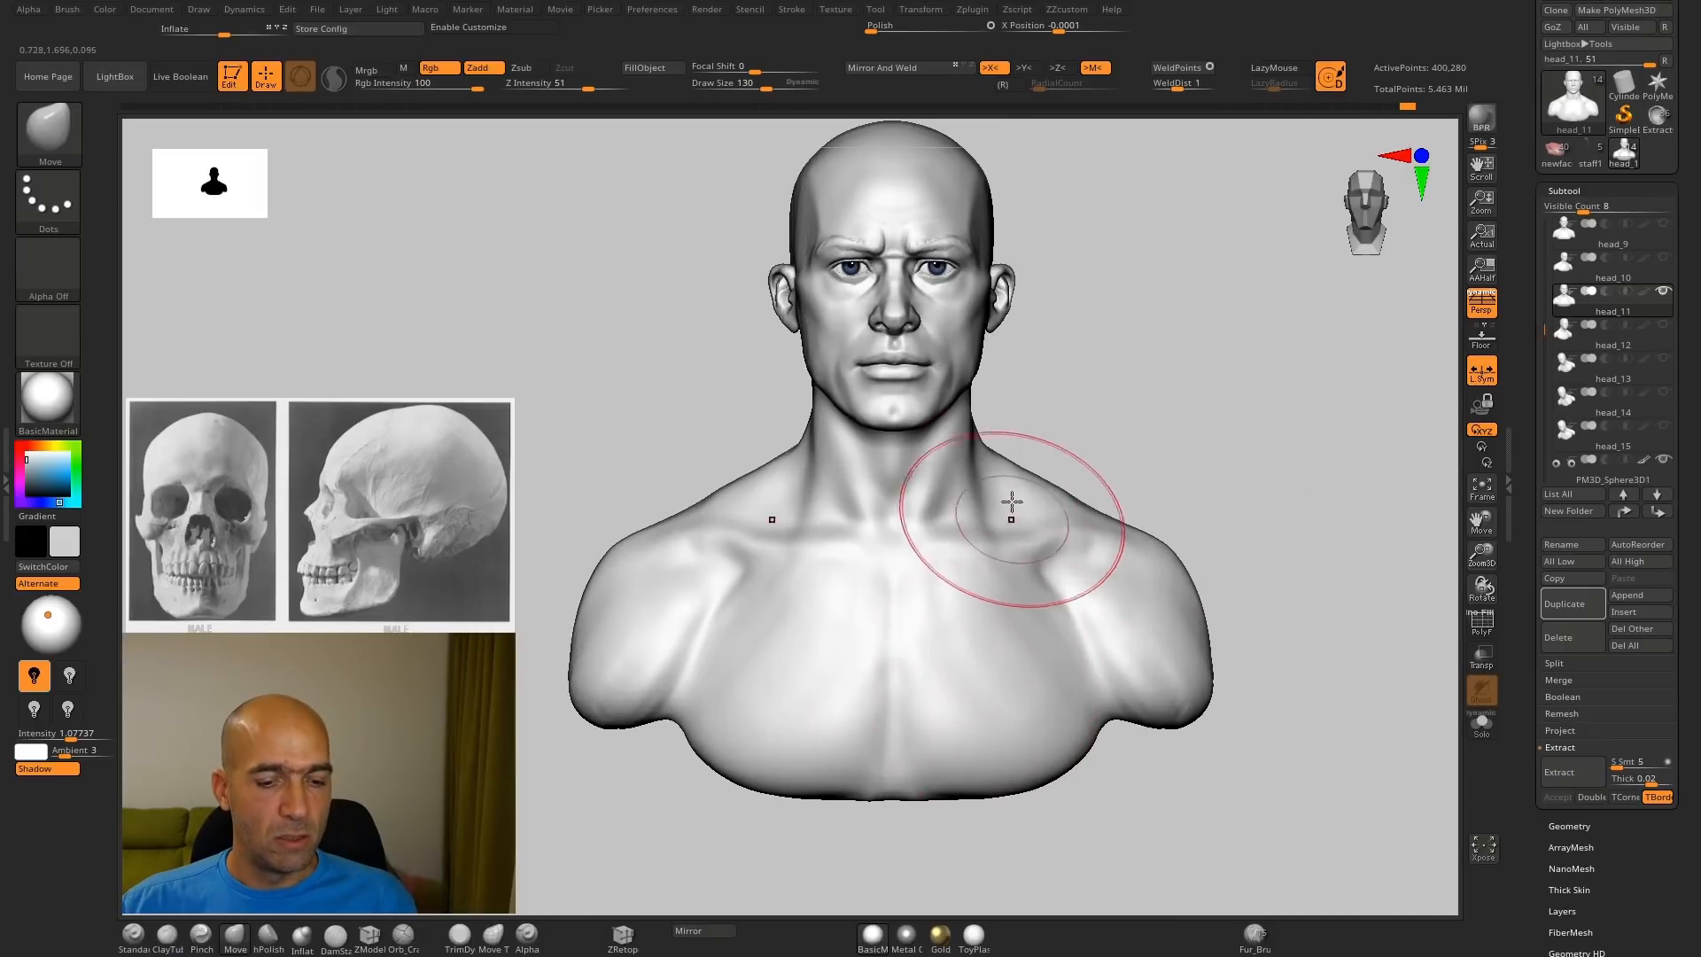
Step: Add volume to the chest with the Inflat brush and polish the upper arms with hPolish, both at draw size 130
key(b)
key(i)
key(n)
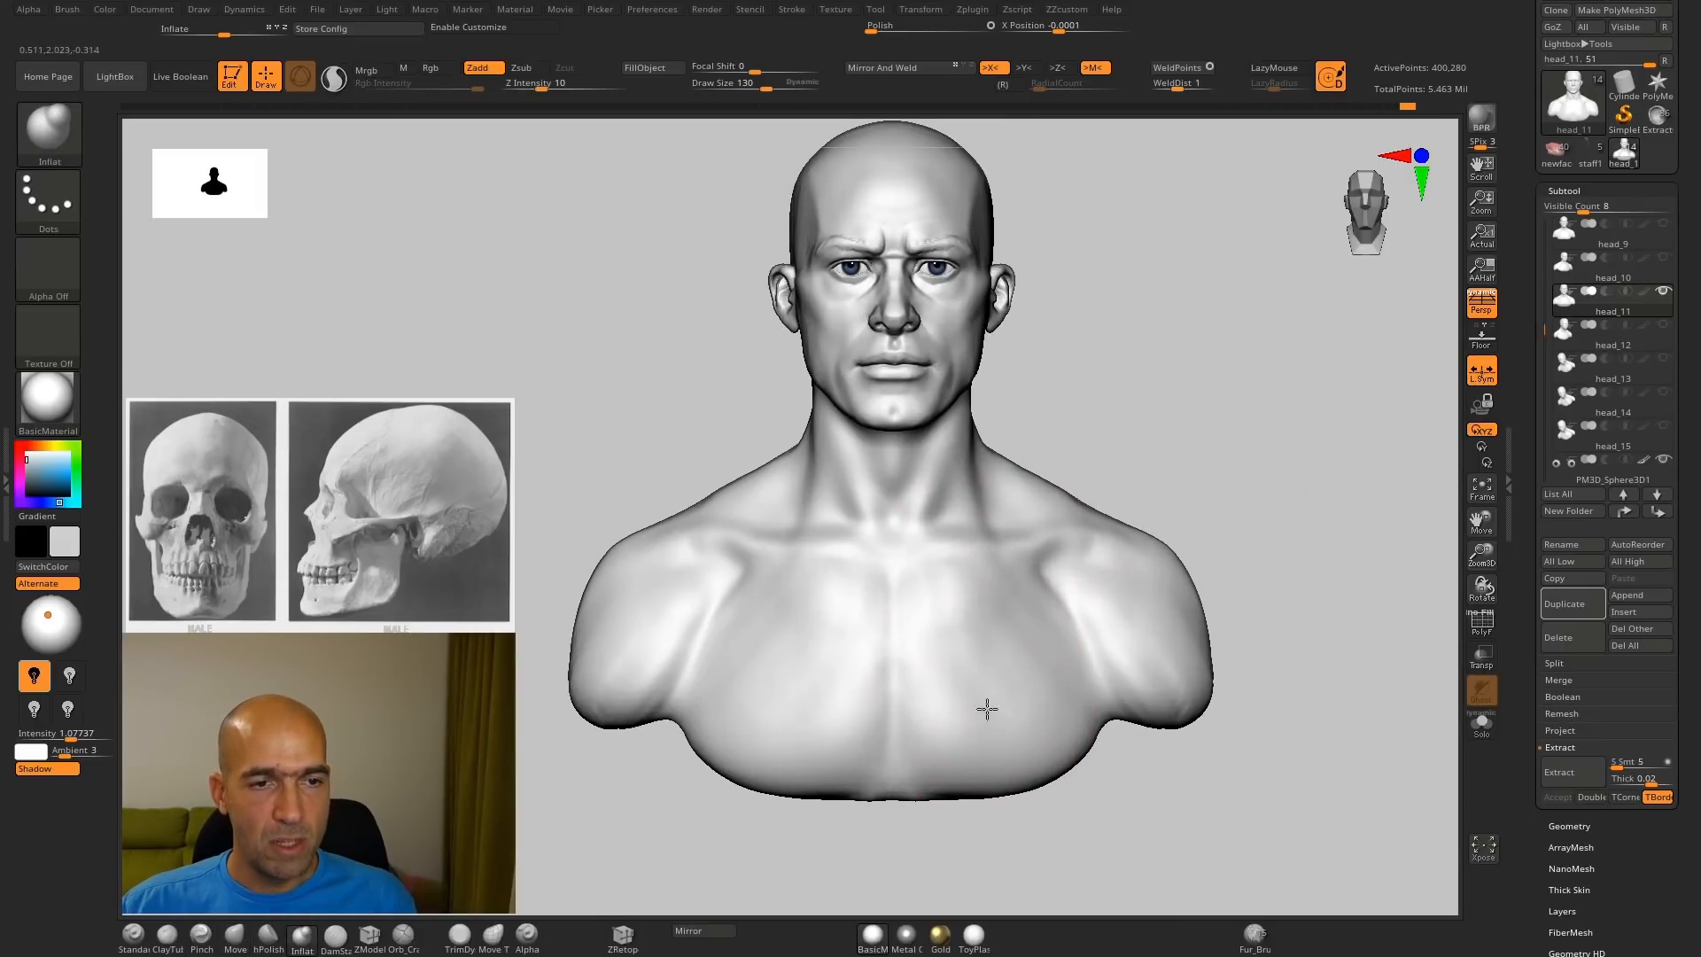
alt+drag(1235, 526, 1191, 558)
key(b)
key(h)
key(p)
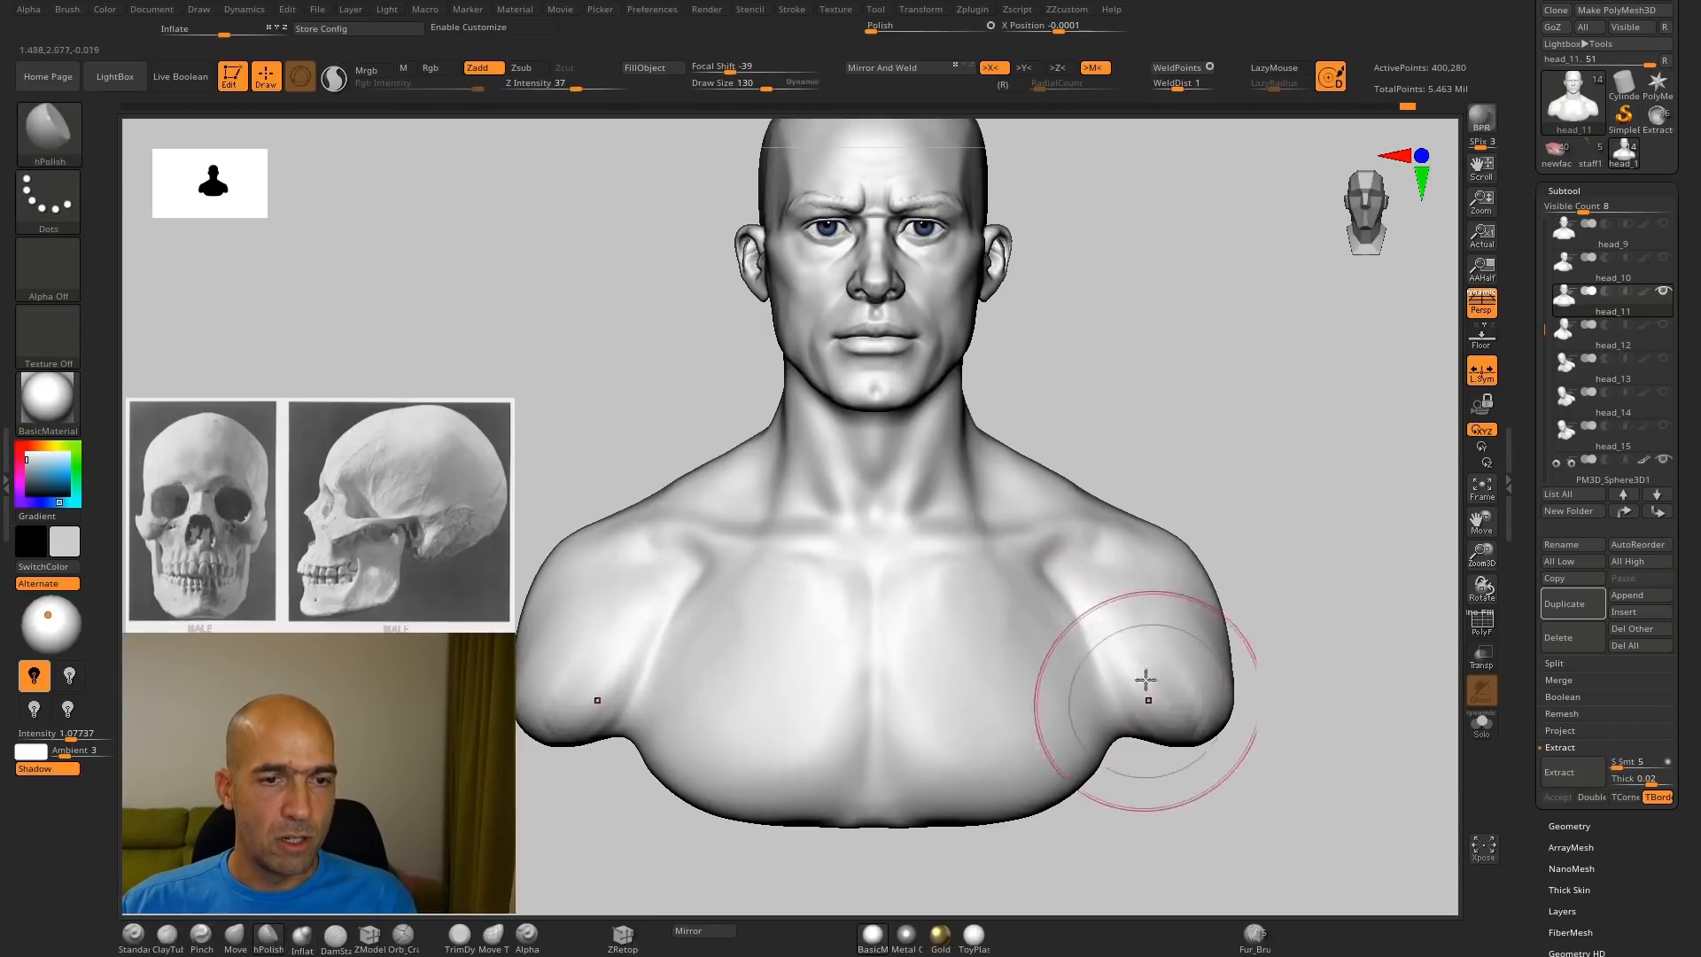
Step: Reshape the shoulders with the Move brush at draw size 130
mouse_move(1295, 498)
alt+mouse_down()
mouse_move(1200, 520)
mouse_move(1134, 574)
alt+mouse_up()
key(b)
key(m)
key(v)
drag(1116, 513, 1162, 535)
Step: Carve the upper edge and outer end of the collarbone with the DamStandard brush at draw size 130
key(b)
key(d)
key(s)
drag(1164, 456, 1168, 507)
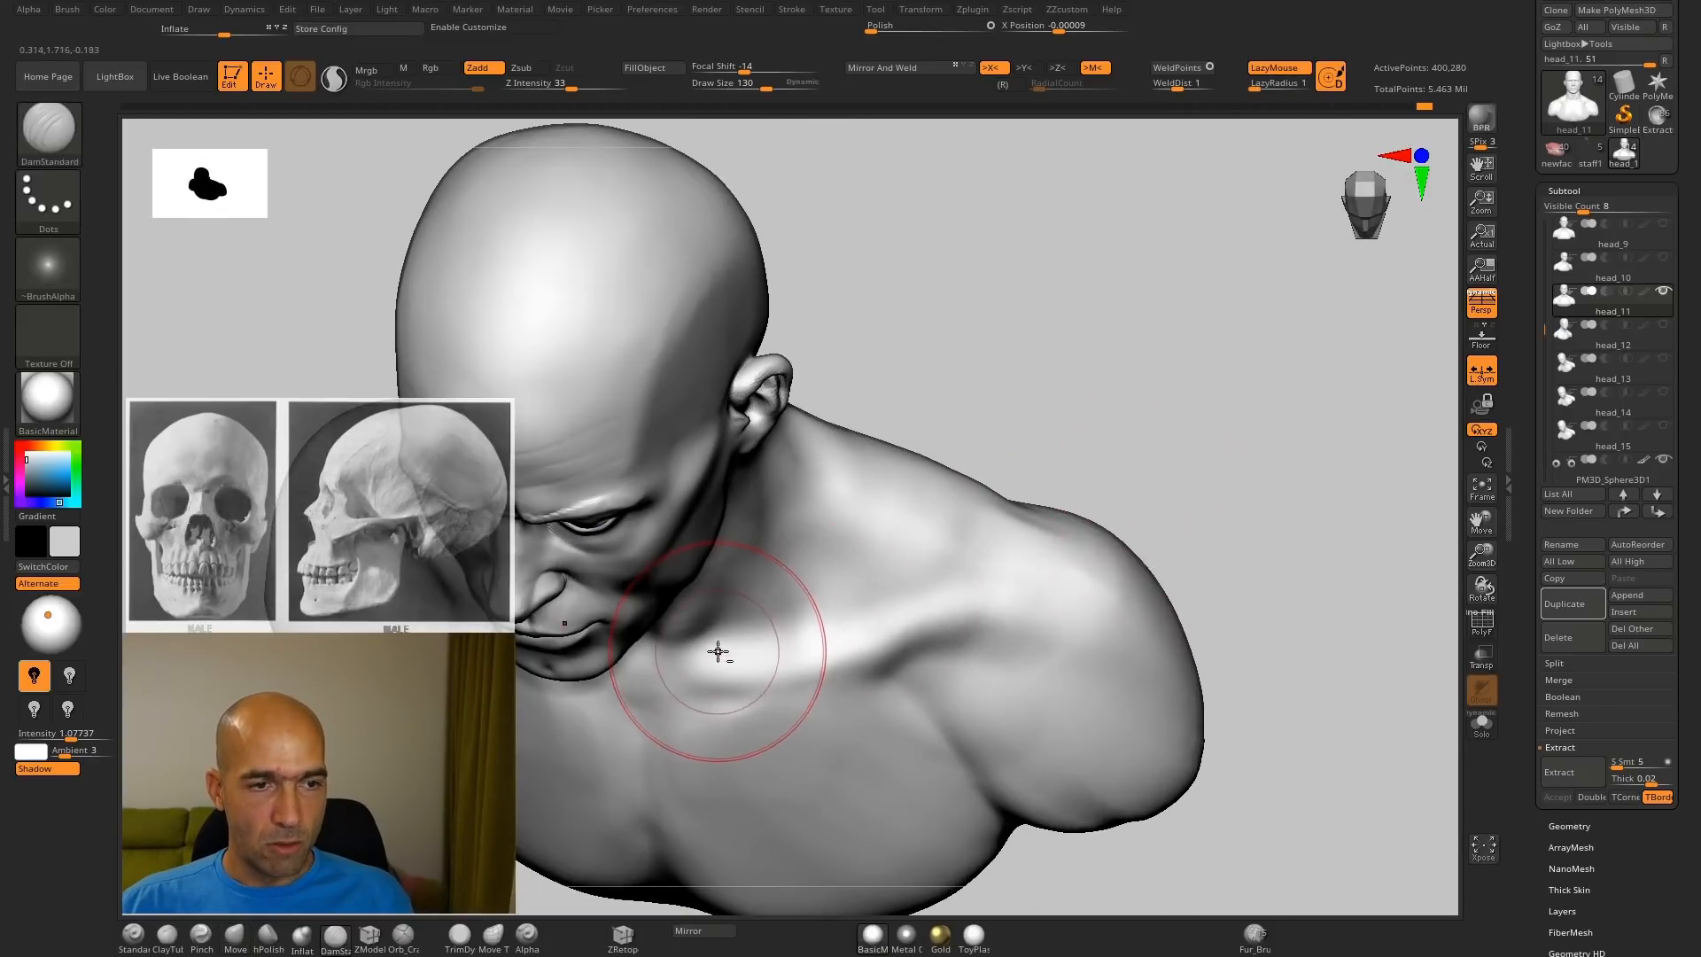
mouse_move(798, 645)
mouse_down()
mouse_move(785, 651)
mouse_move(843, 632)
mouse_up()
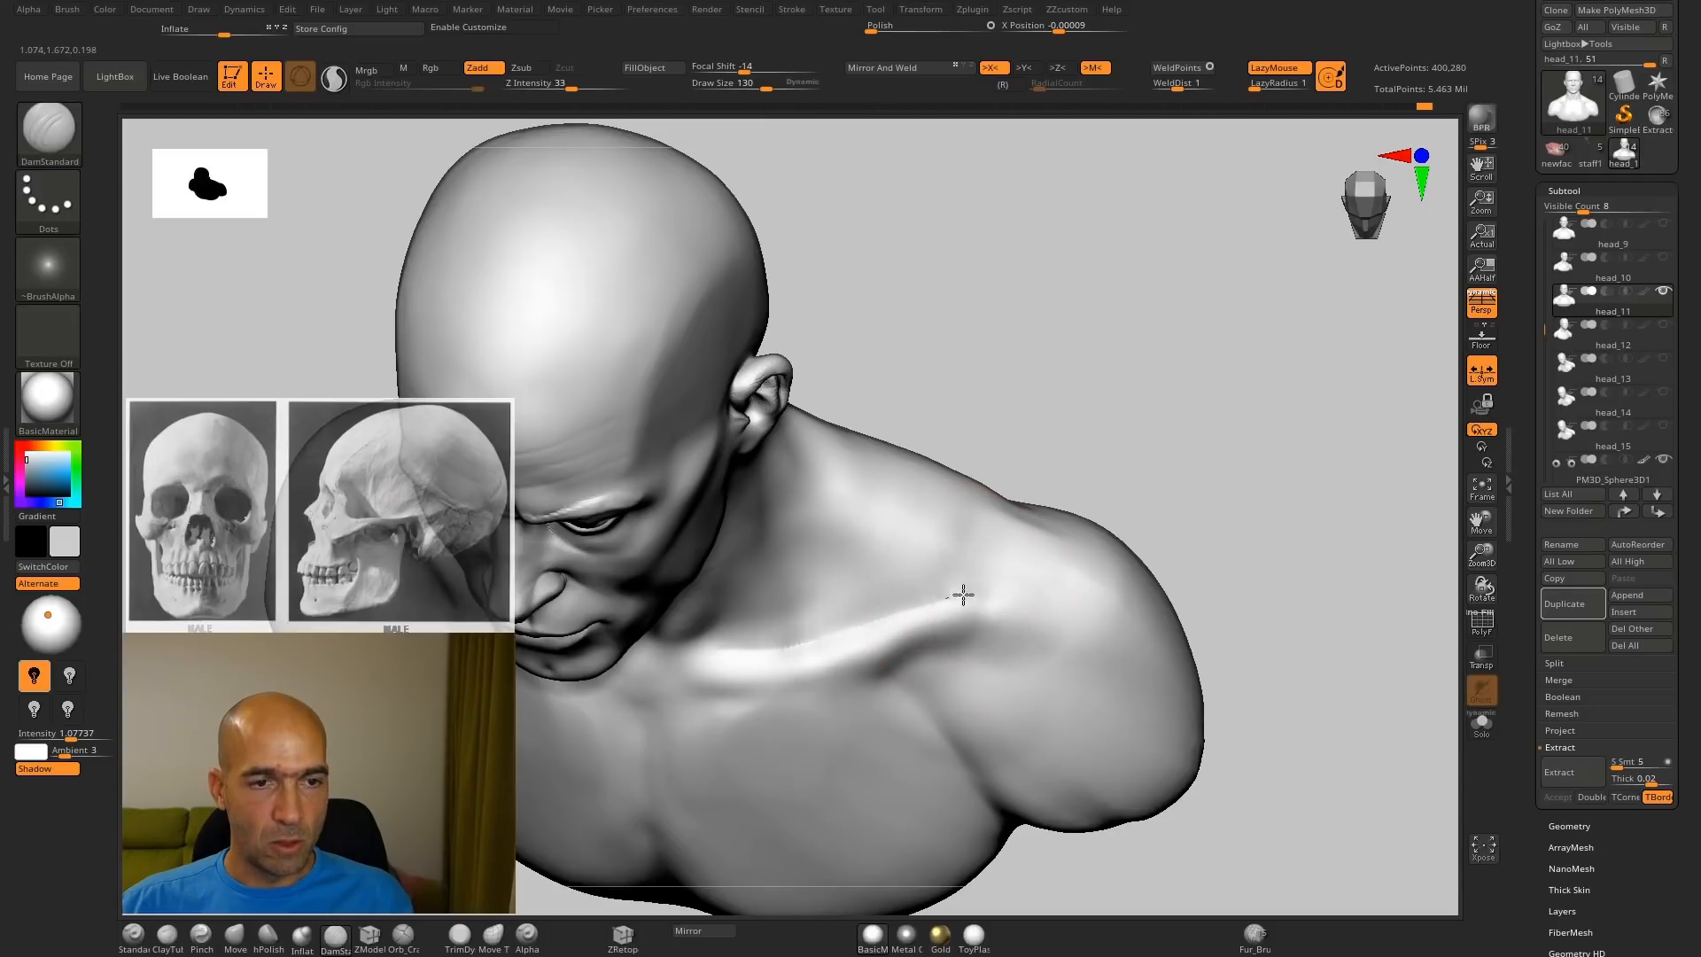
mouse_move(1027, 547)
right_down()
mouse_move(1082, 490)
mouse_move(1030, 540)
right_up()
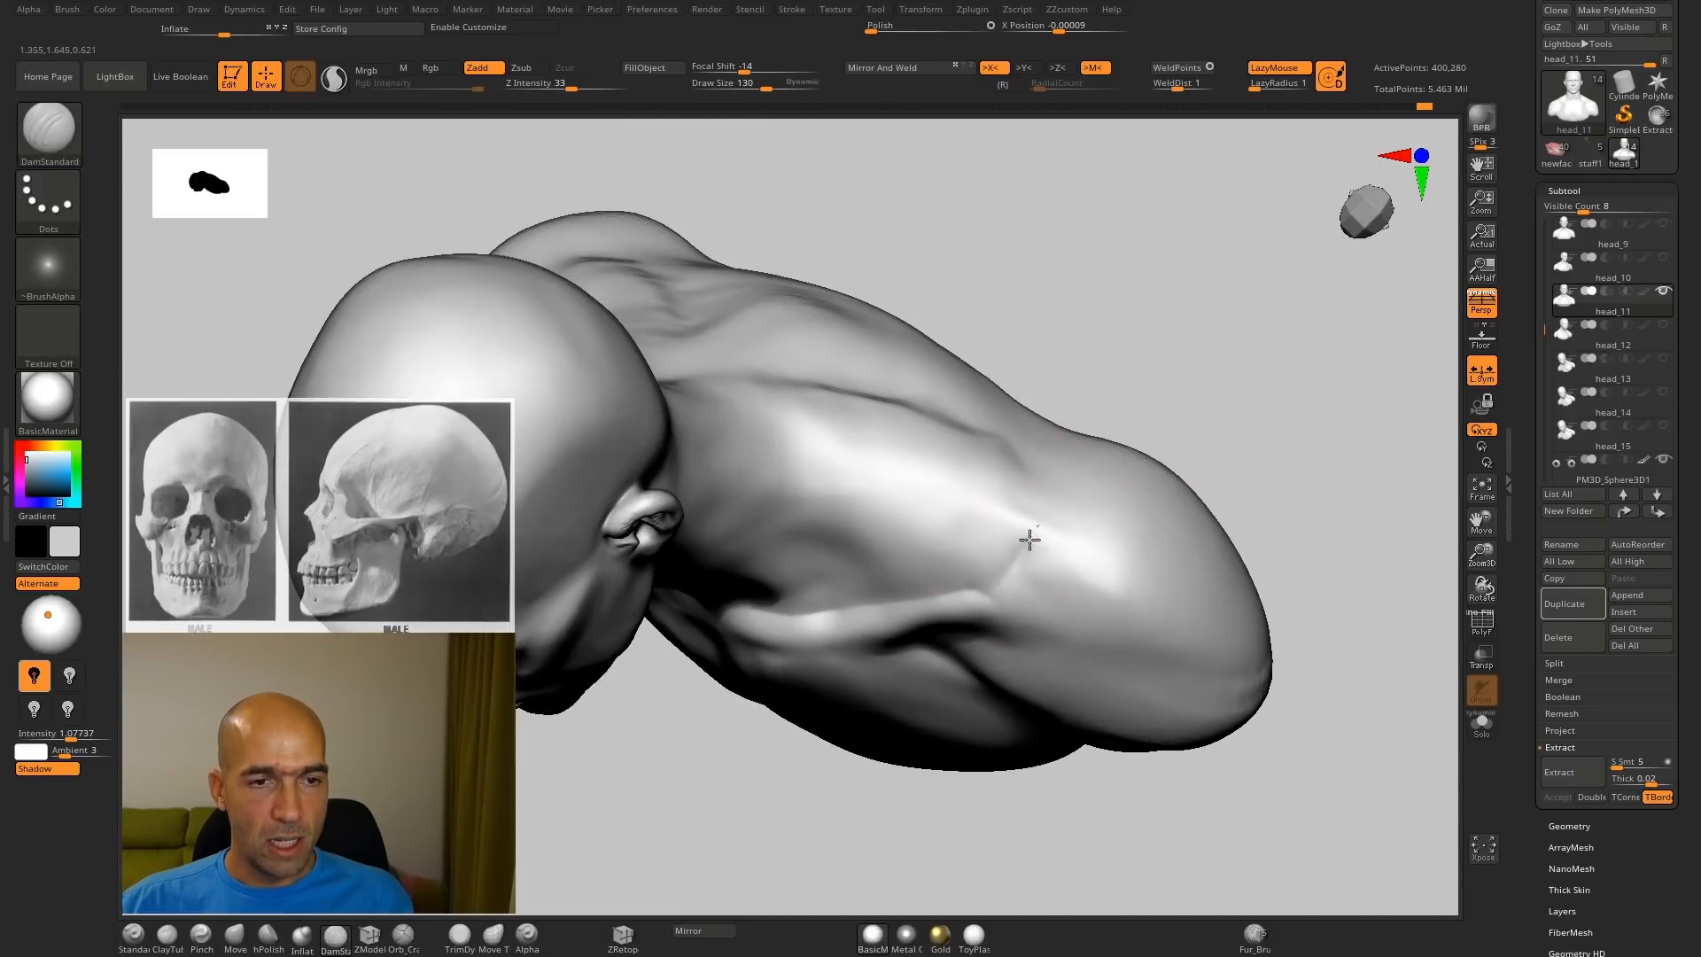
right_drag(1177, 396, 1001, 546)
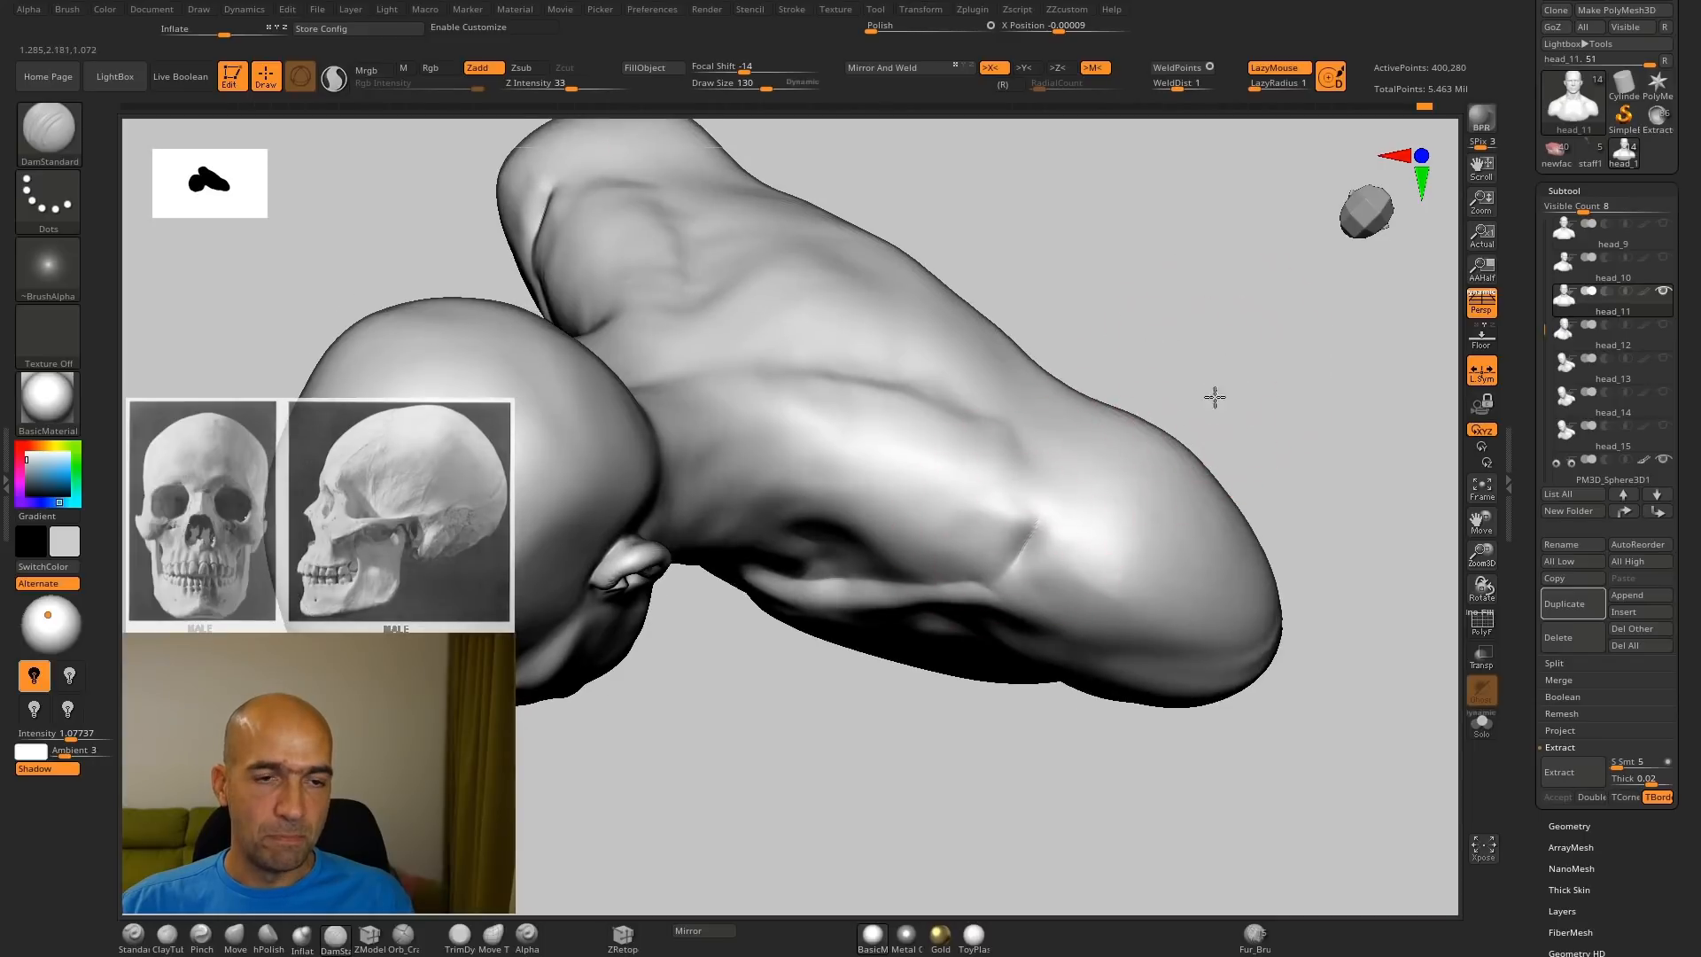
Step: Build up the outer end of the collarbone on top of the shoulder with ClayTubes at draw size 130 and smooth it
mouse_move(1214, 398)
right_down()
mouse_move(1223, 422)
mouse_move(1025, 562)
right_up()
key(b)
key(c)
key(t)
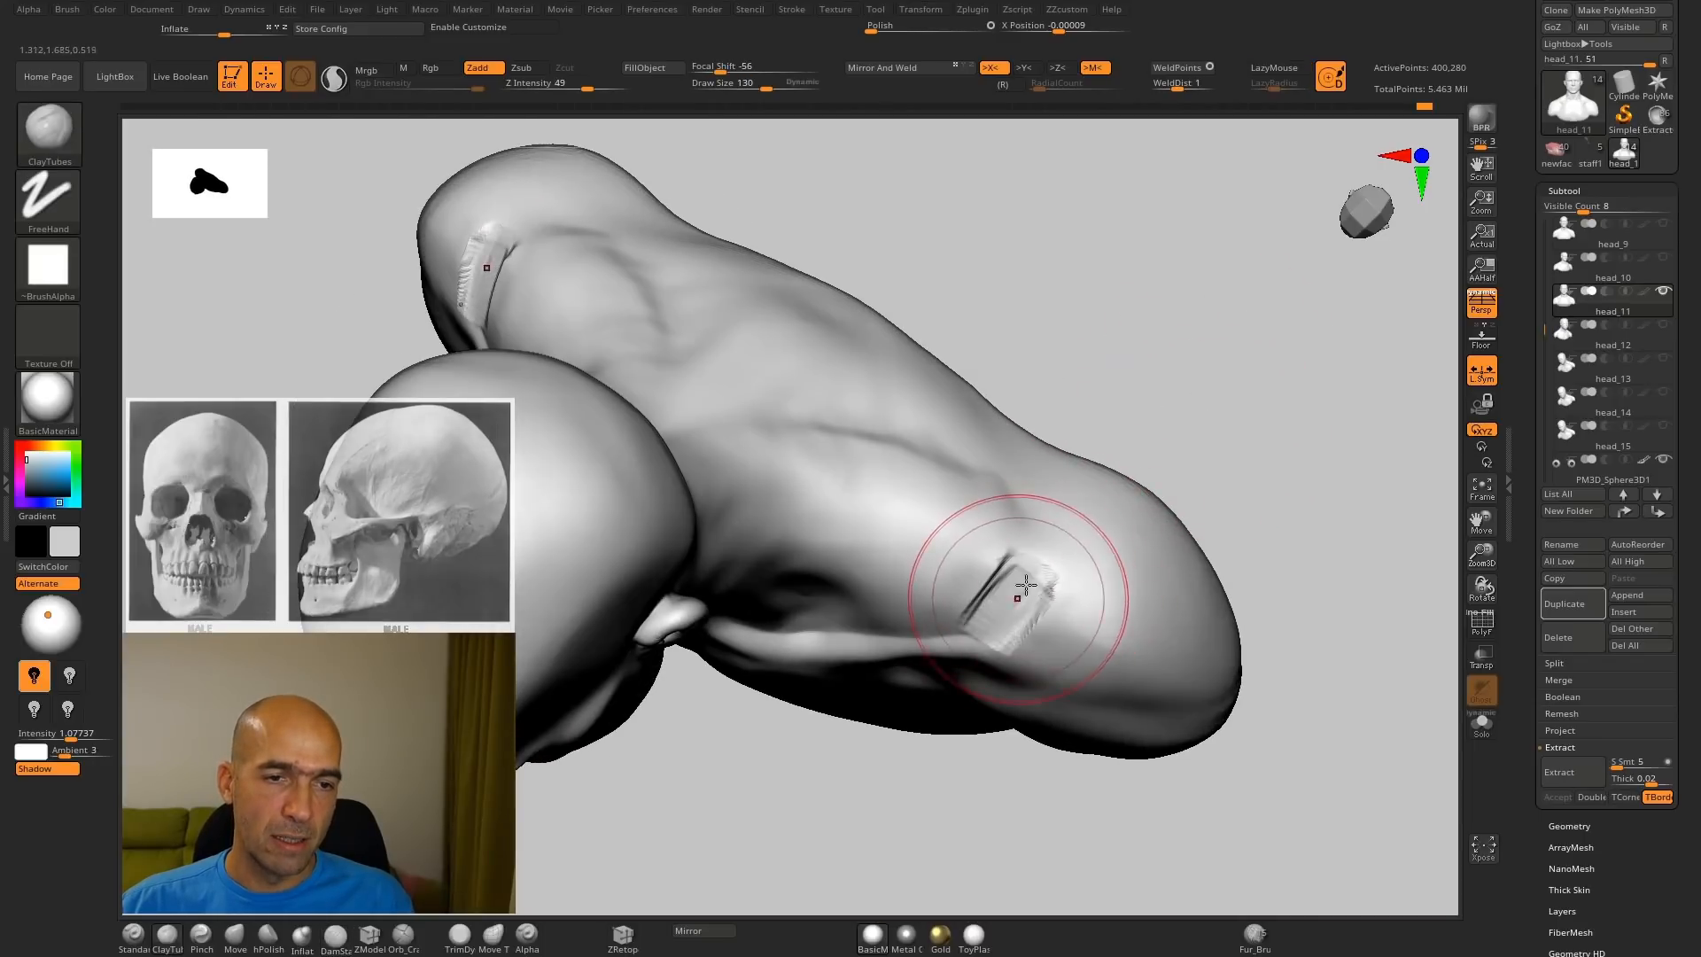
shift+drag(1027, 585, 1028, 576)
mouse_move(1199, 460)
right_down()
mouse_move(1128, 402)
mouse_move(969, 548)
mouse_move(699, 706)
mouse_move(694, 737)
mouse_move(798, 700)
right_up()
Step: Carve the crease between the rear deltoid and the upper back with the DamStandard brush at draw size 130
key(b)
key(d)
key(s)
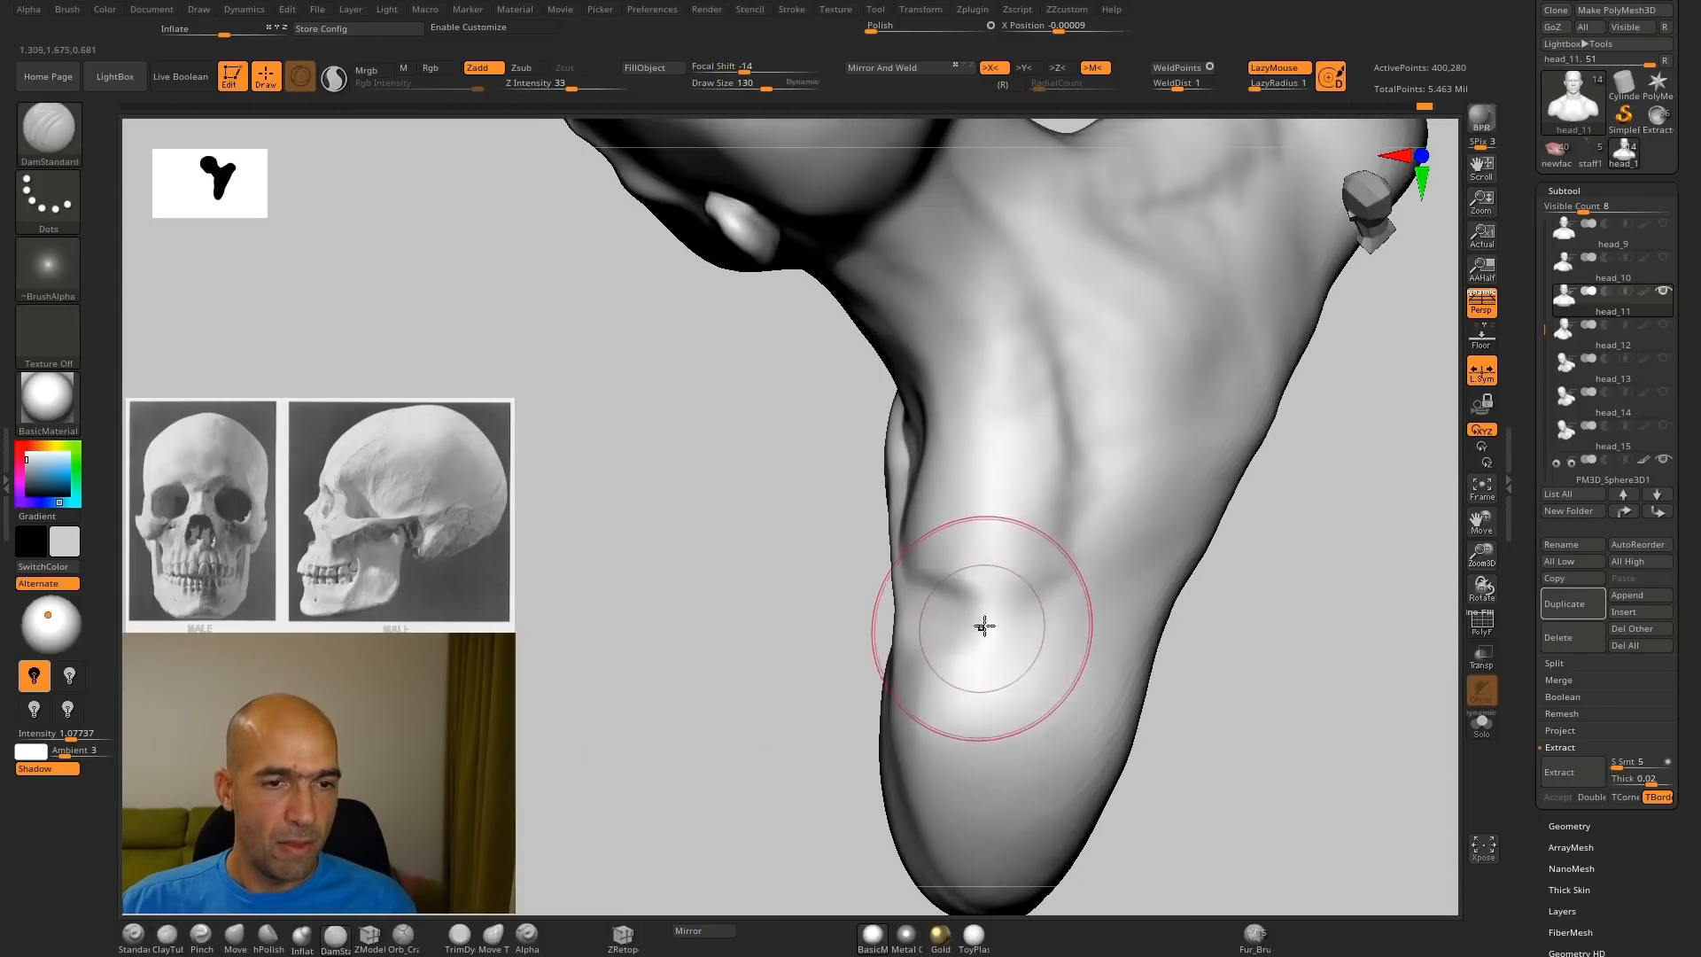
drag(983, 625, 1200, 429)
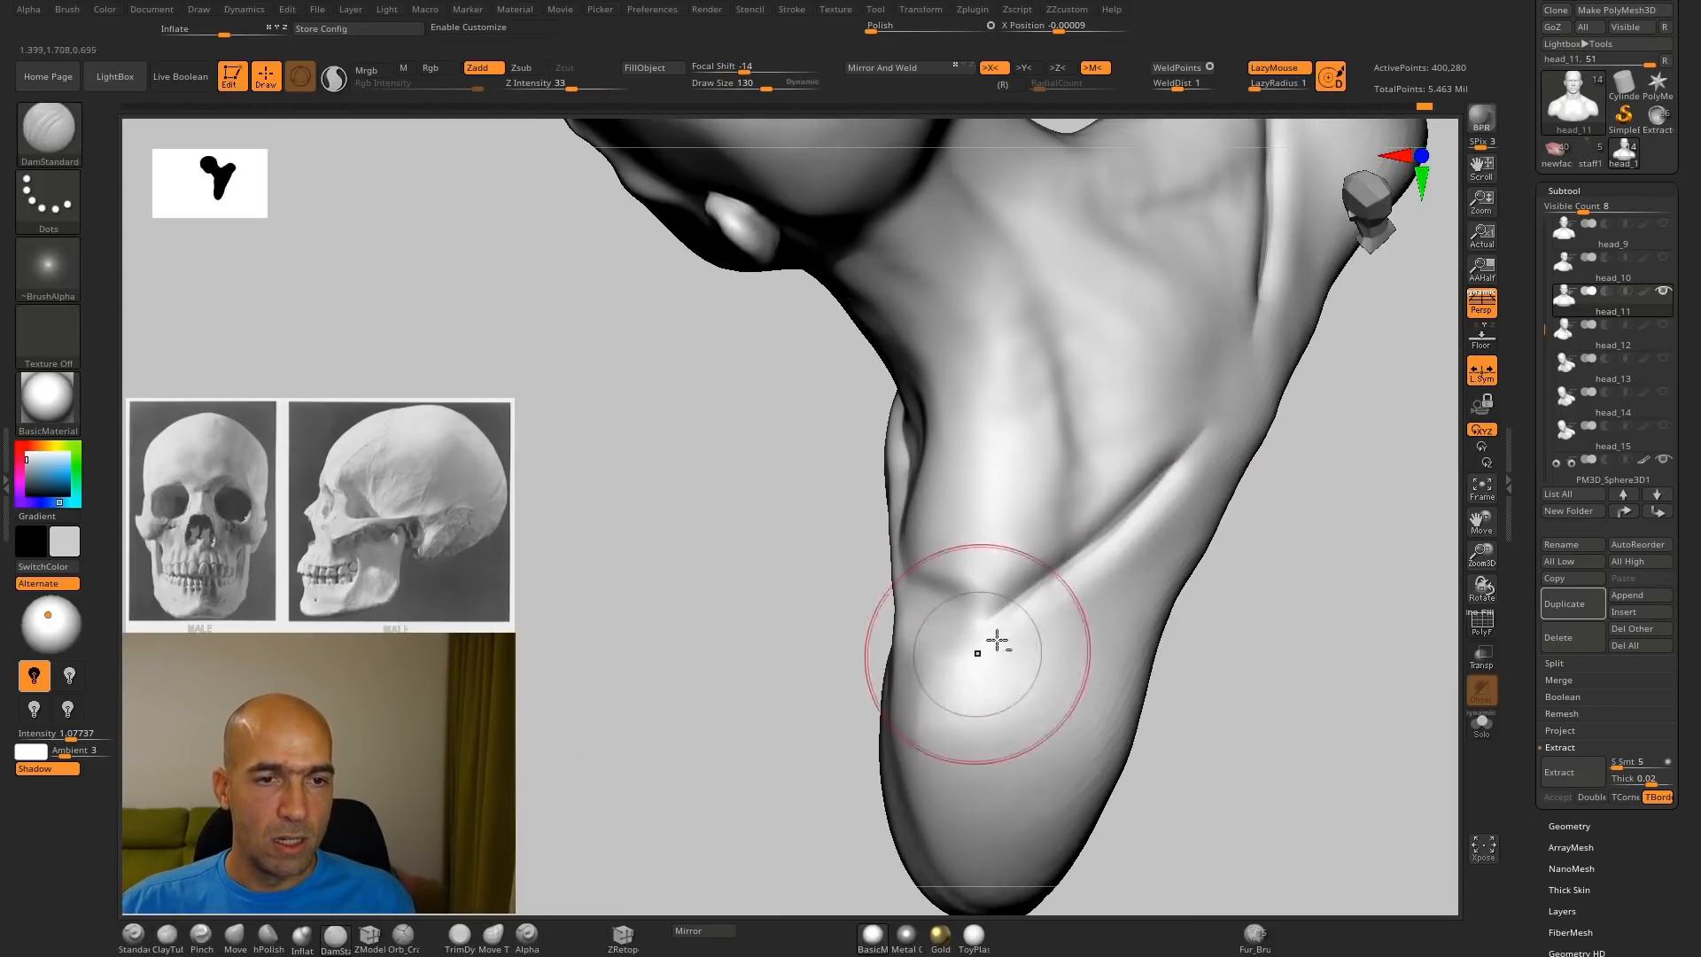
right_drag(983, 646, 1232, 530)
Step: Build up the trapezius from the neck to the top of the shoulder with the ClayTubes brush at draw size 130
key(b)
key(c)
key(t)
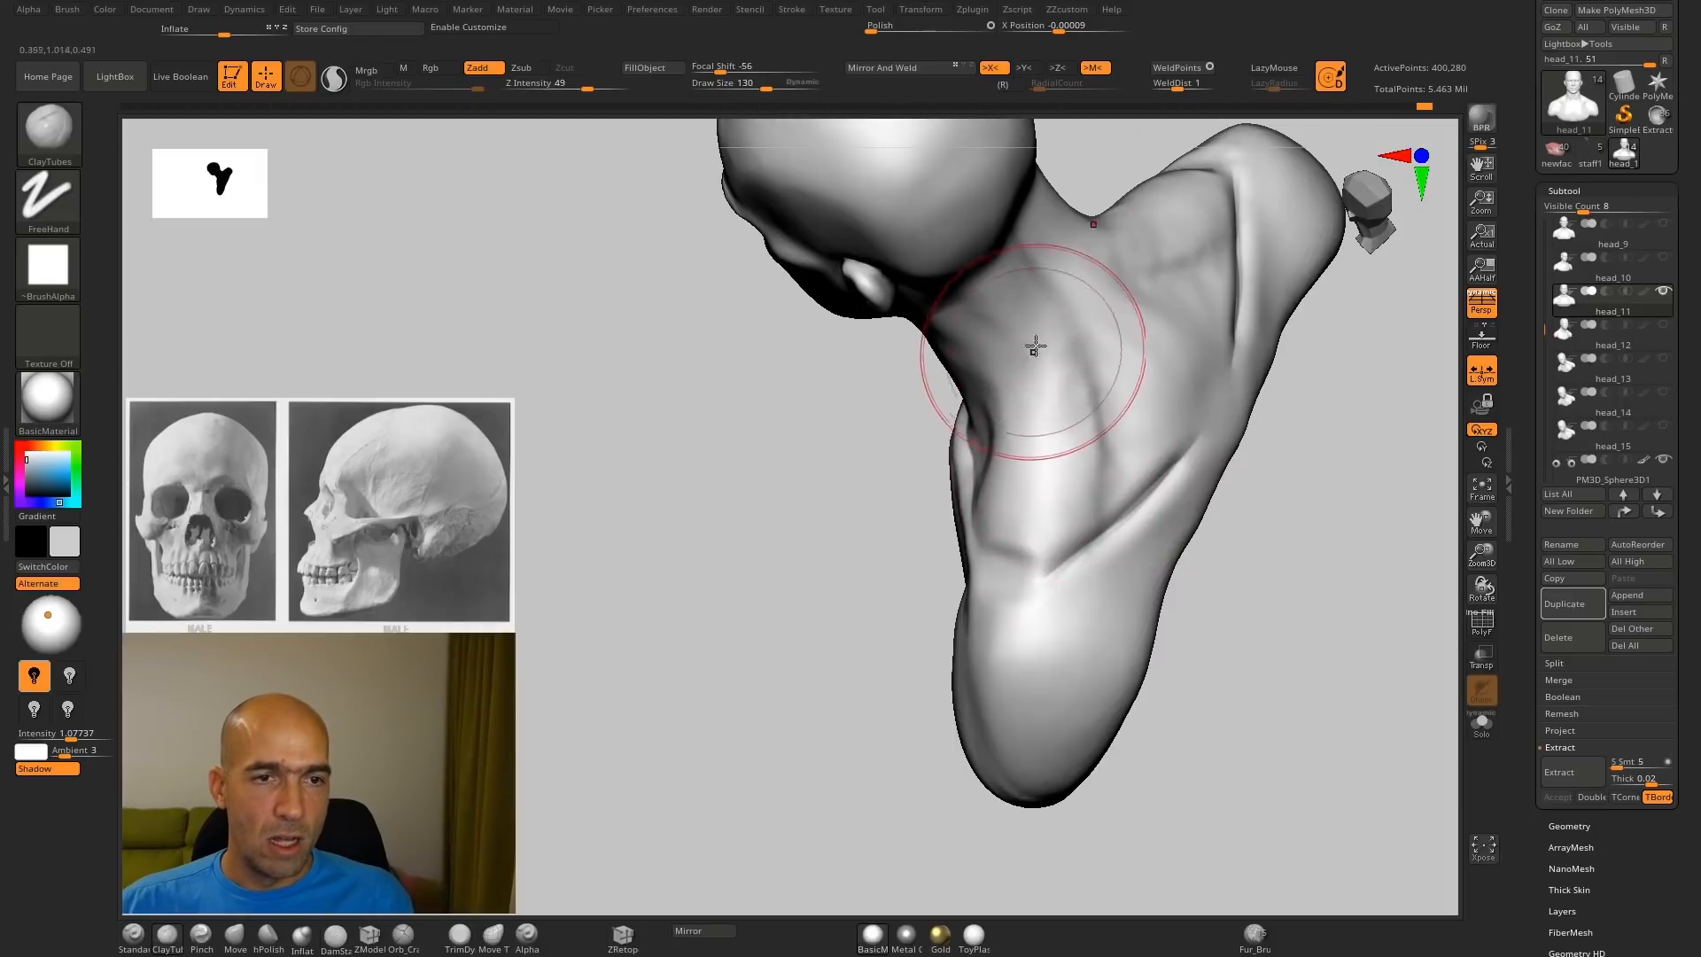
drag(1033, 346, 1006, 380)
drag(1099, 252, 1161, 182)
mouse_move(999, 492)
right_down()
mouse_move(922, 496)
mouse_move(956, 533)
right_up()
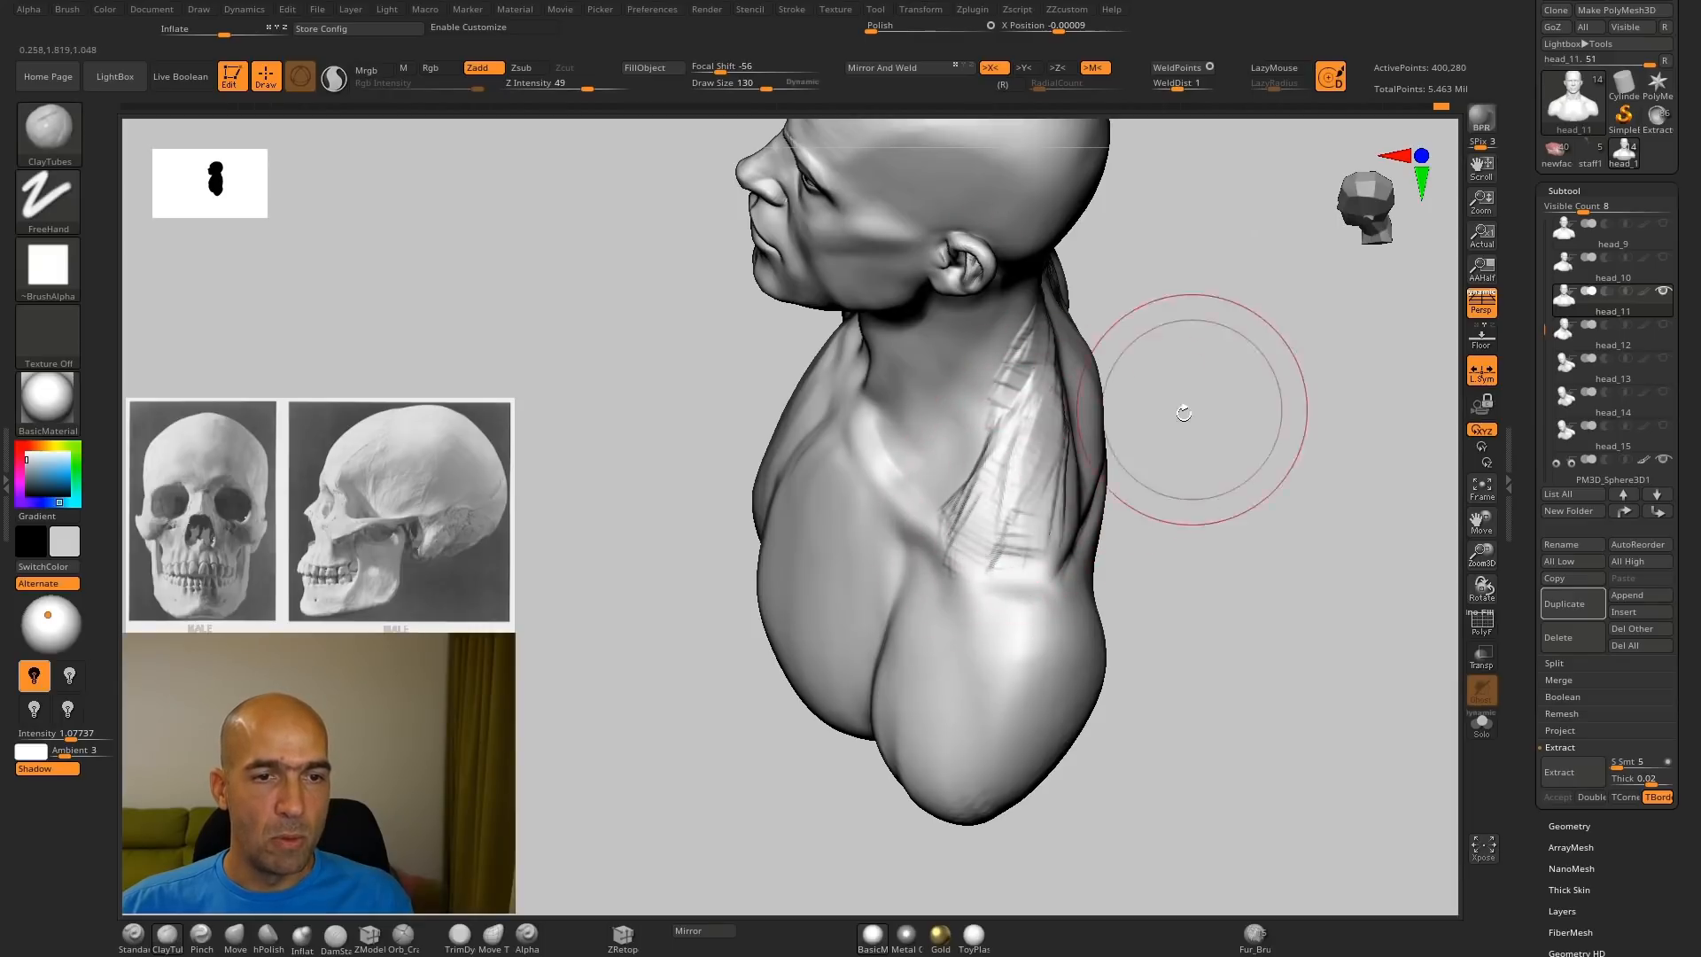
Step: Extend the clay strokes over the trapezius and upper back and smooth the surface
right_drag(1184, 413, 1107, 443)
mouse_move(1095, 490)
mouse_down()
mouse_move(1086, 404)
mouse_move(1139, 460)
mouse_move(1188, 416)
mouse_move(1231, 423)
mouse_move(1100, 462)
mouse_up()
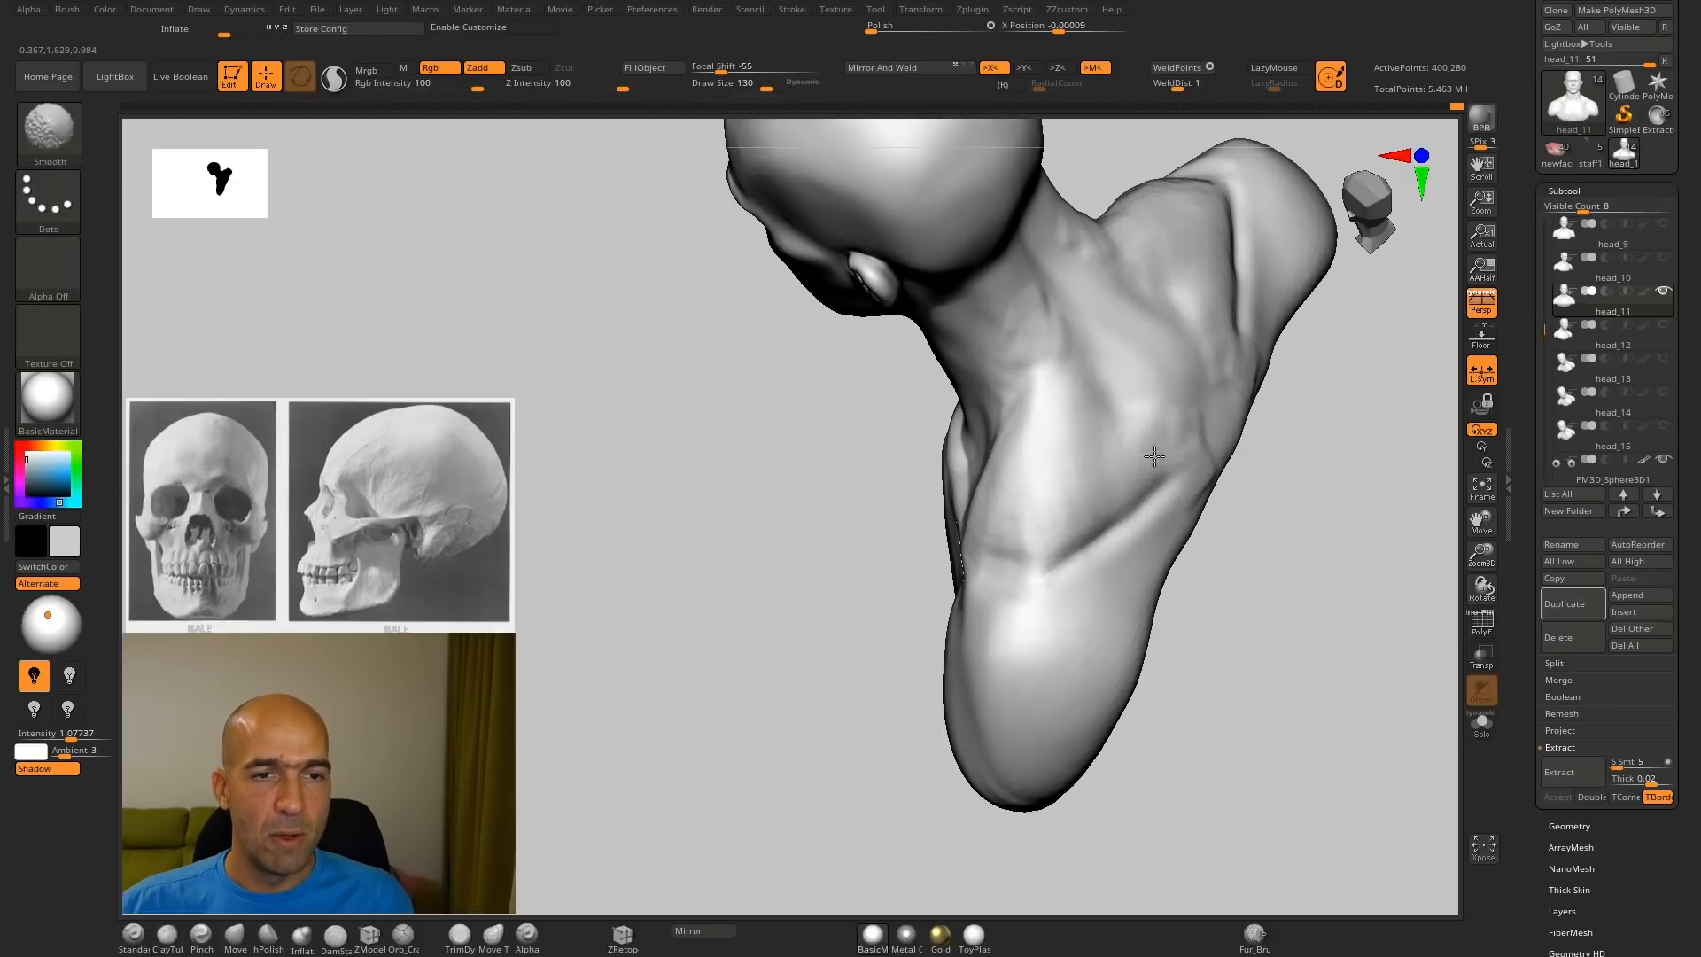
mouse_move(1037, 461)
right_down()
mouse_move(865, 585)
mouse_move(1109, 443)
right_up()
mouse_move(1179, 397)
mouse_down()
mouse_move(1222, 372)
mouse_move(1161, 416)
mouse_up()
Step: Reshape the deltoid and back of the shoulder from the side and rear with the Move brush at draw size 130
key(b)
key(m)
key(v)
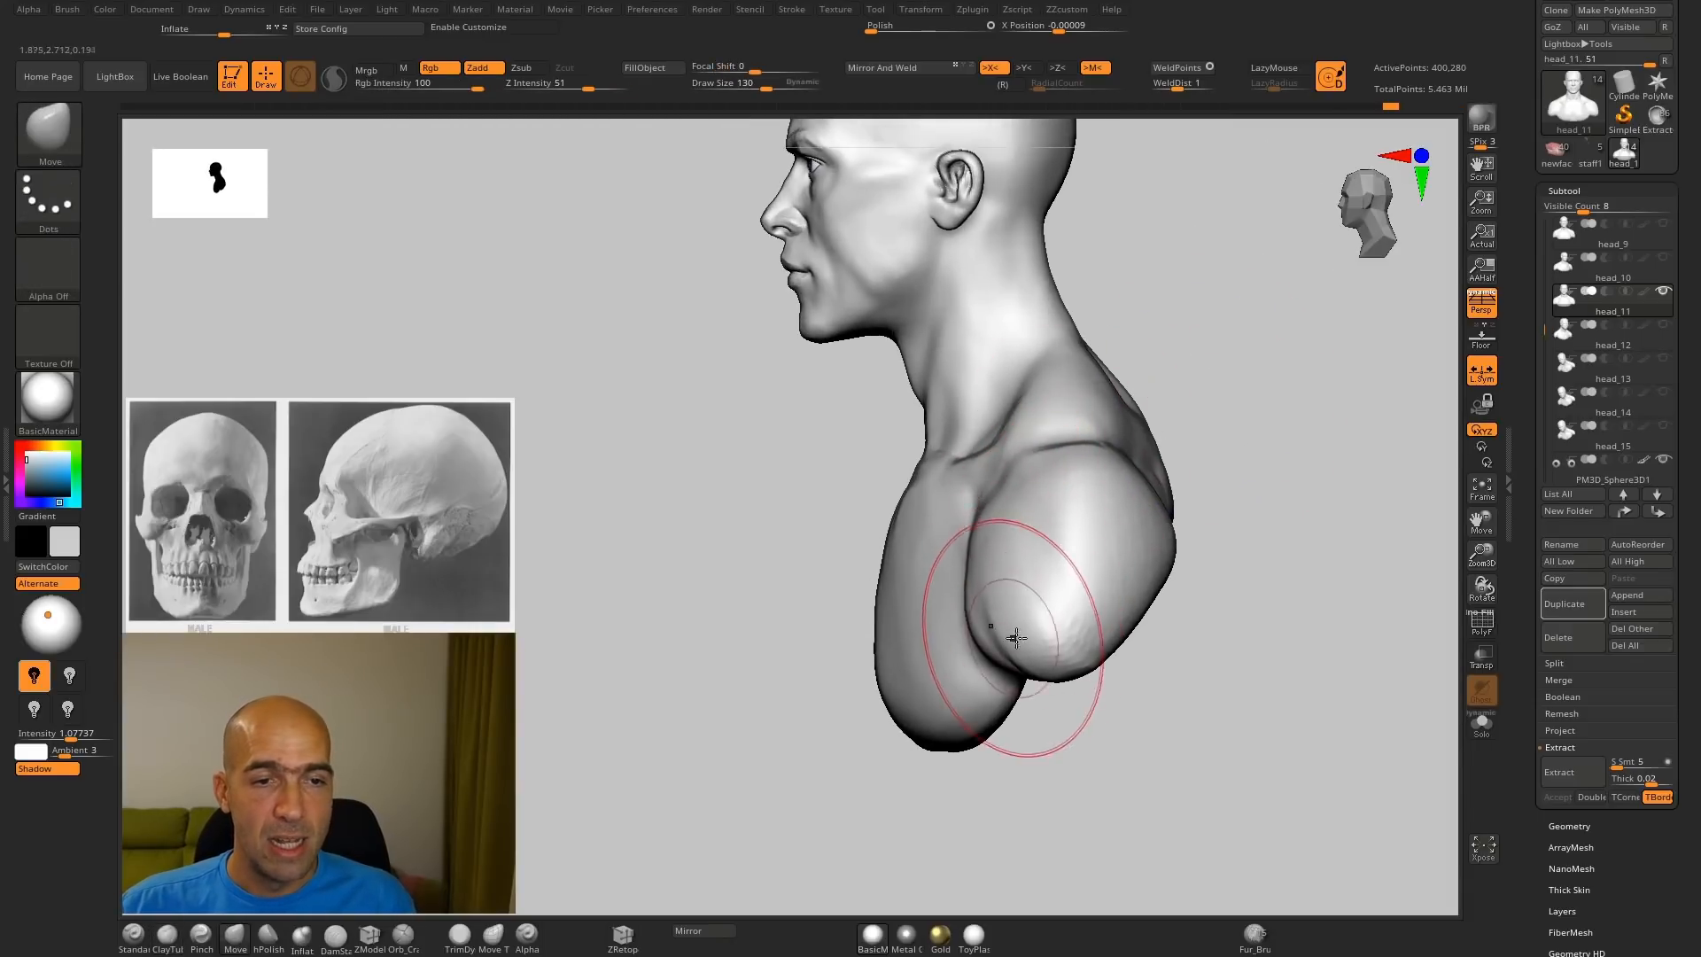
shift+drag(1013, 638, 1045, 635)
right_drag(1168, 536, 1206, 512)
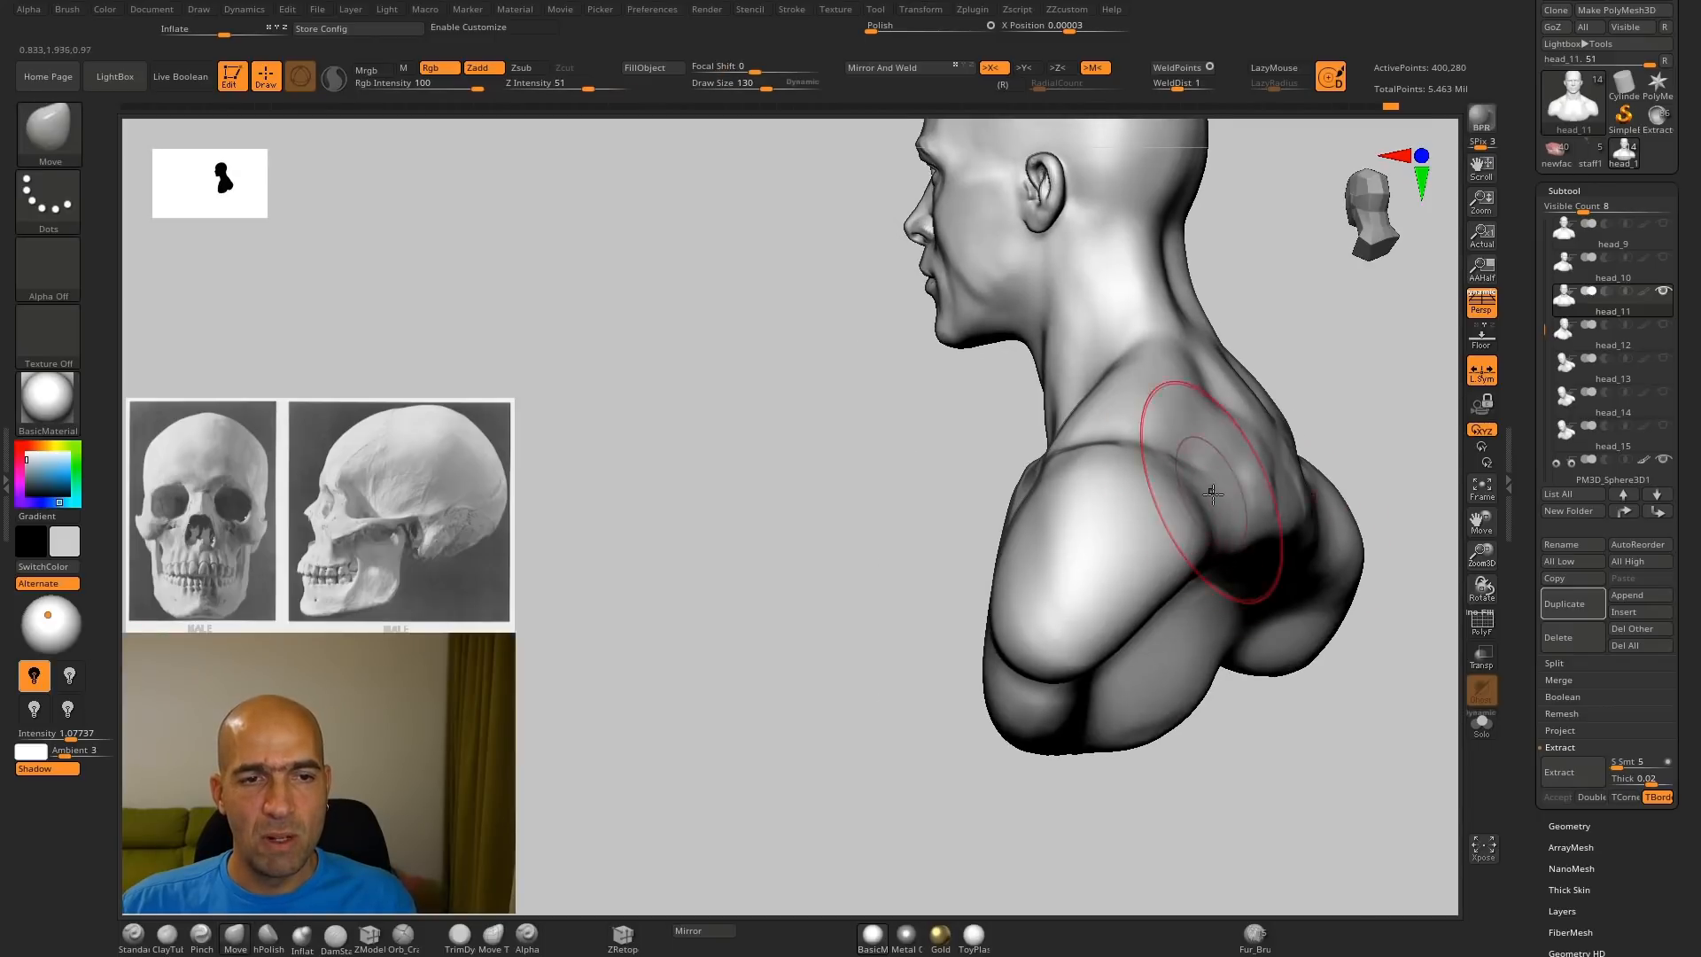
mouse_move(1326, 391)
mouse_down()
mouse_move(1295, 452)
mouse_move(1215, 497)
mouse_move(1289, 566)
mouse_move(1352, 547)
mouse_up()
mouse_move(1329, 470)
alt+mouse_down()
mouse_move(1276, 410)
mouse_move(1172, 348)
alt+mouse_up()
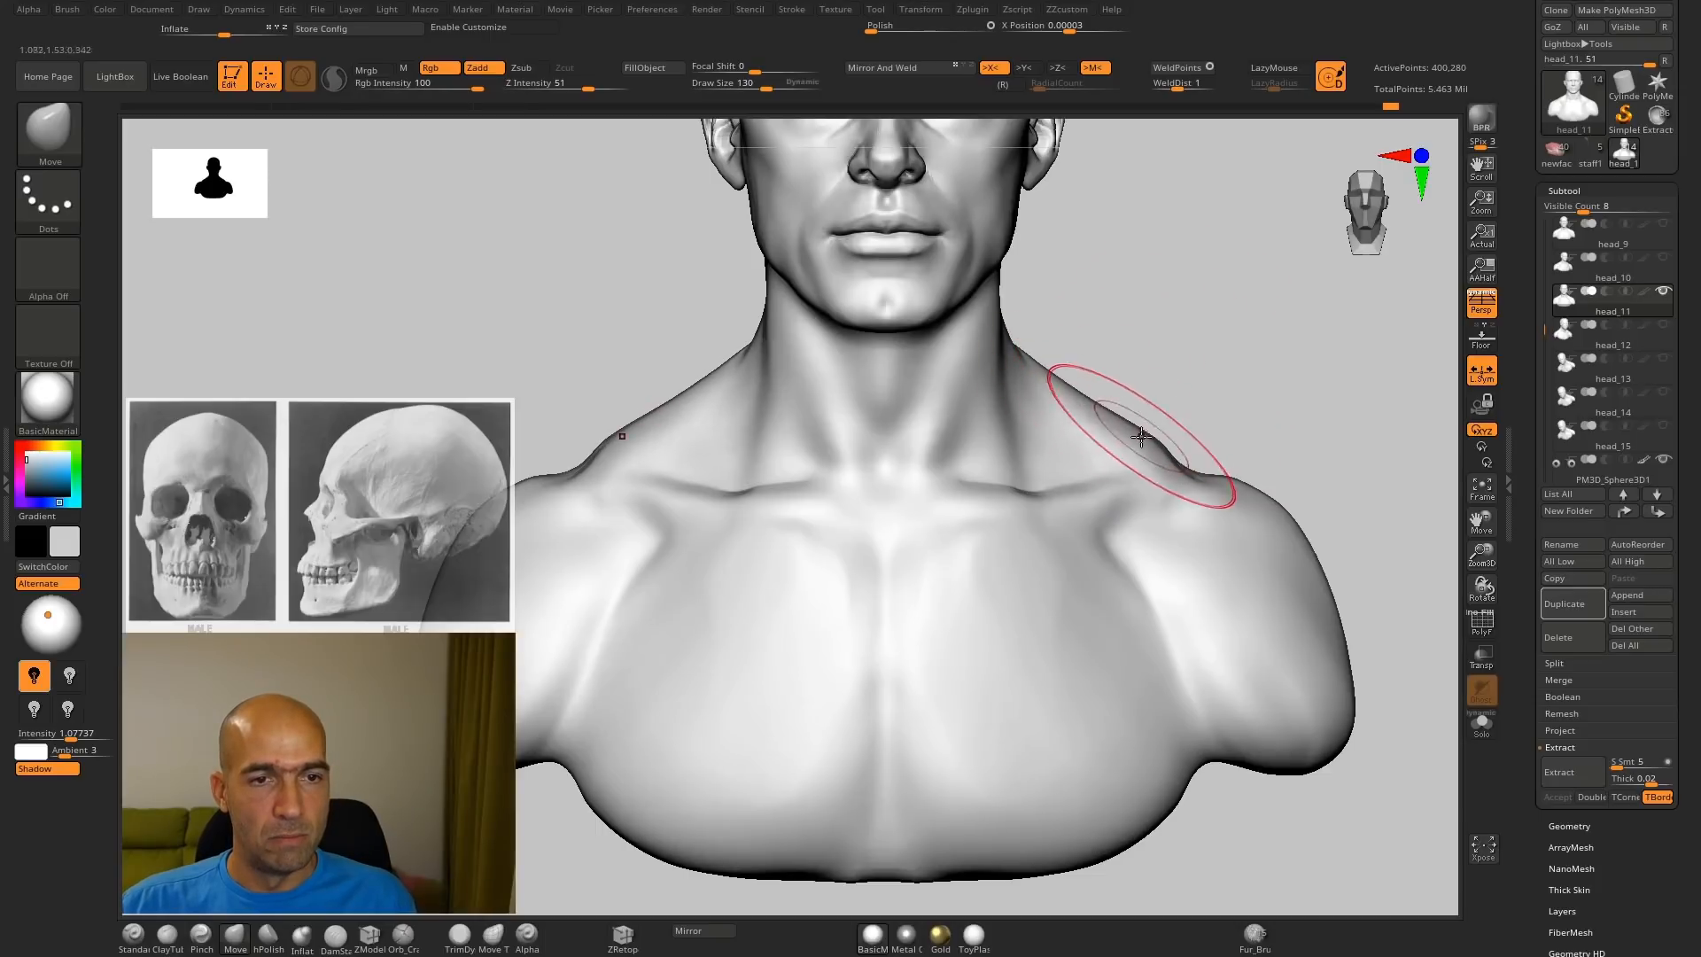
Step: Refine the trapezius slope and the neck contour from the front and side with the Move brush
mouse_move(1198, 428)
alt+mouse_down()
mouse_move(1188, 452)
mouse_move(1114, 459)
mouse_move(1139, 456)
mouse_move(1037, 510)
alt+mouse_up()
mouse_move(1197, 419)
alt+mouse_down()
mouse_move(1045, 550)
mouse_move(1034, 587)
alt+mouse_up()
alt+drag(1075, 482, 1047, 538)
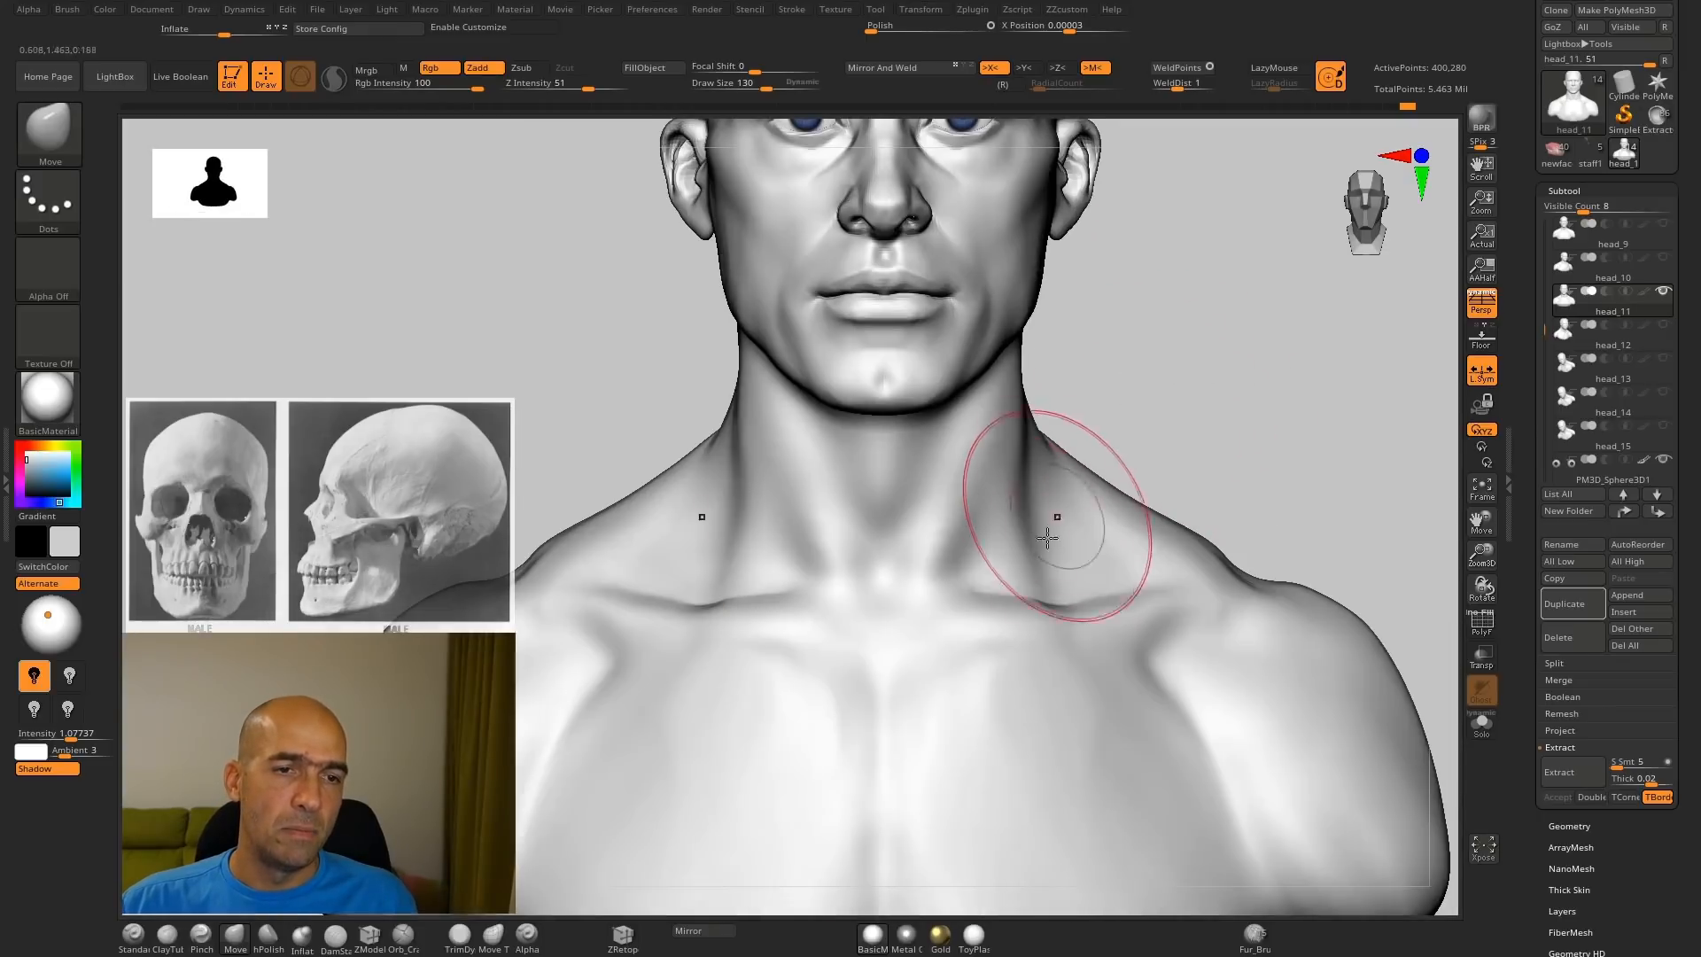
drag(1207, 426, 1052, 440)
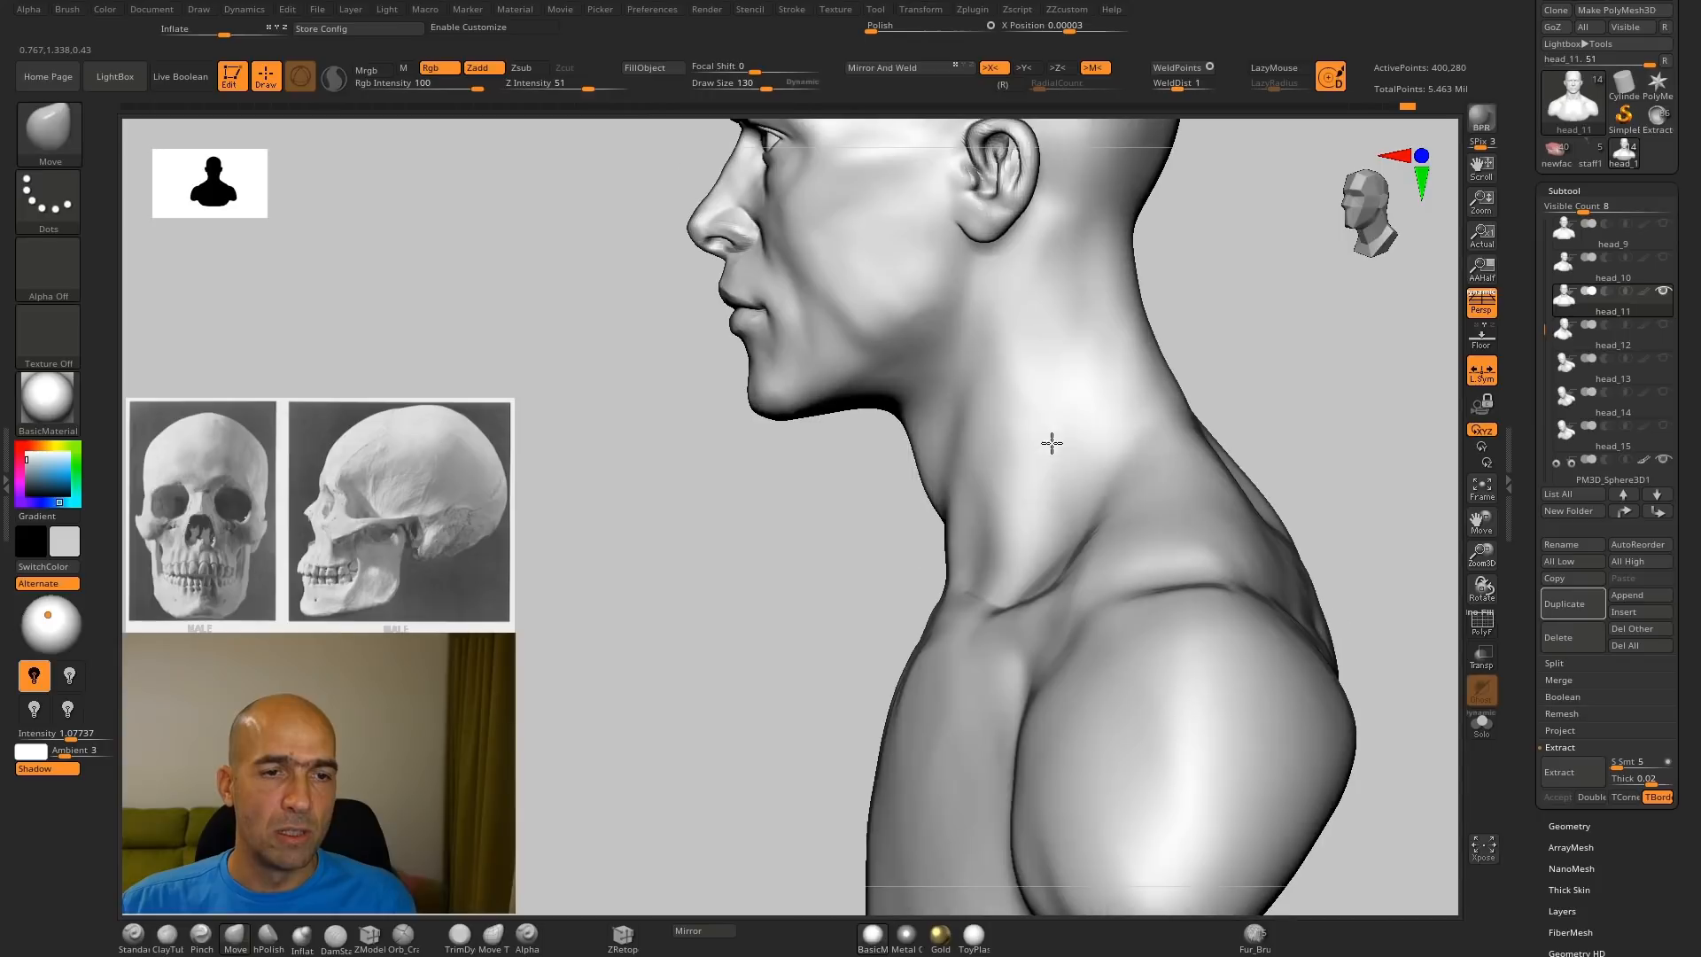
alt+drag(858, 551, 991, 574)
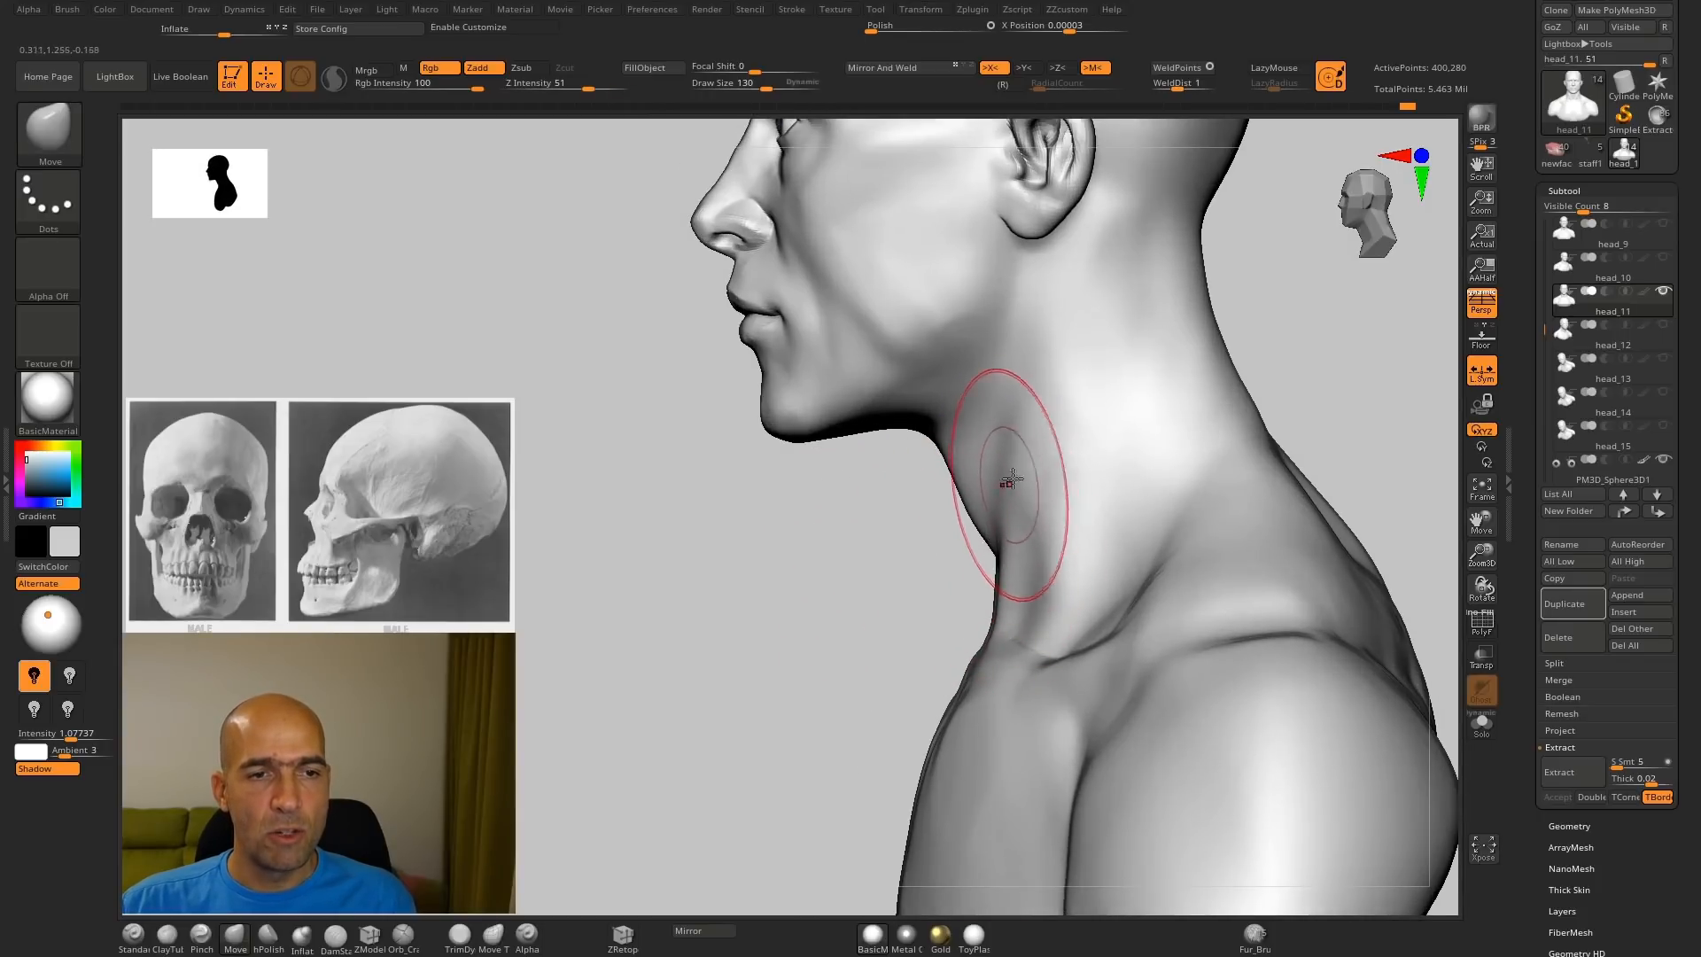
alt+drag(918, 527, 931, 638)
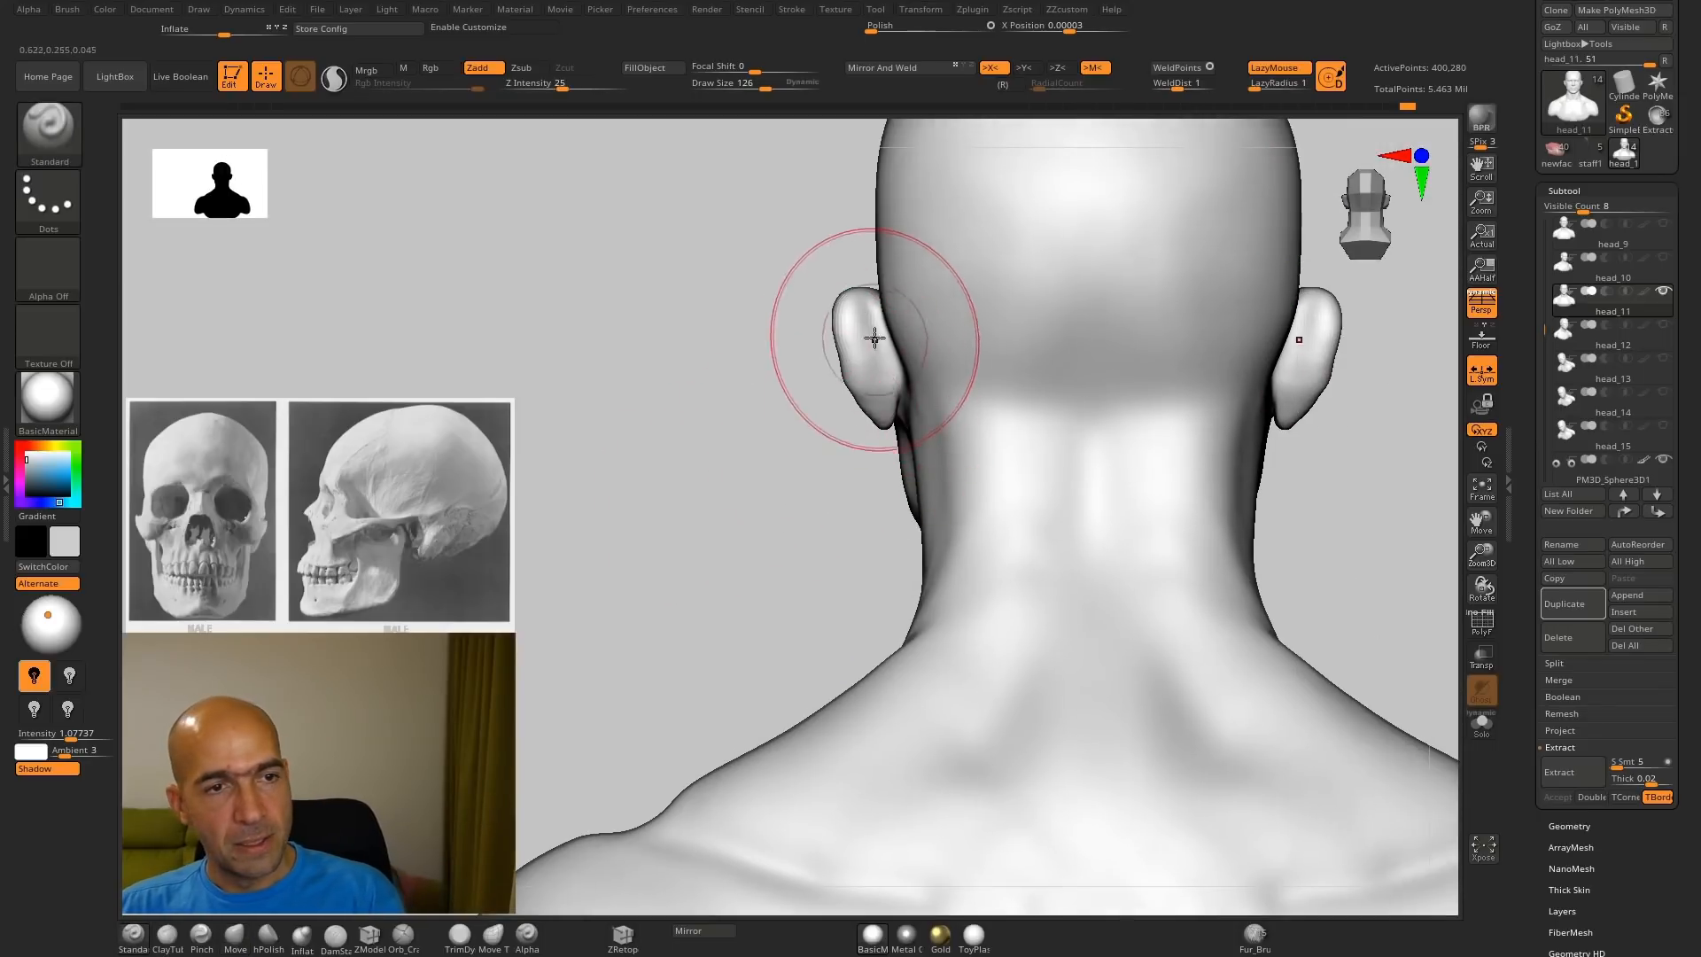
Step: Sculpt the back of the ear with the Standard brush at draw size 86
key(bracketleft)
key(bracketleft)
key(bracketleft)
key(bracketleft)
mouse_move(772, 434)
alt+mouse_down()
mouse_move(769, 551)
mouse_move(716, 603)
mouse_move(726, 545)
alt+mouse_up()
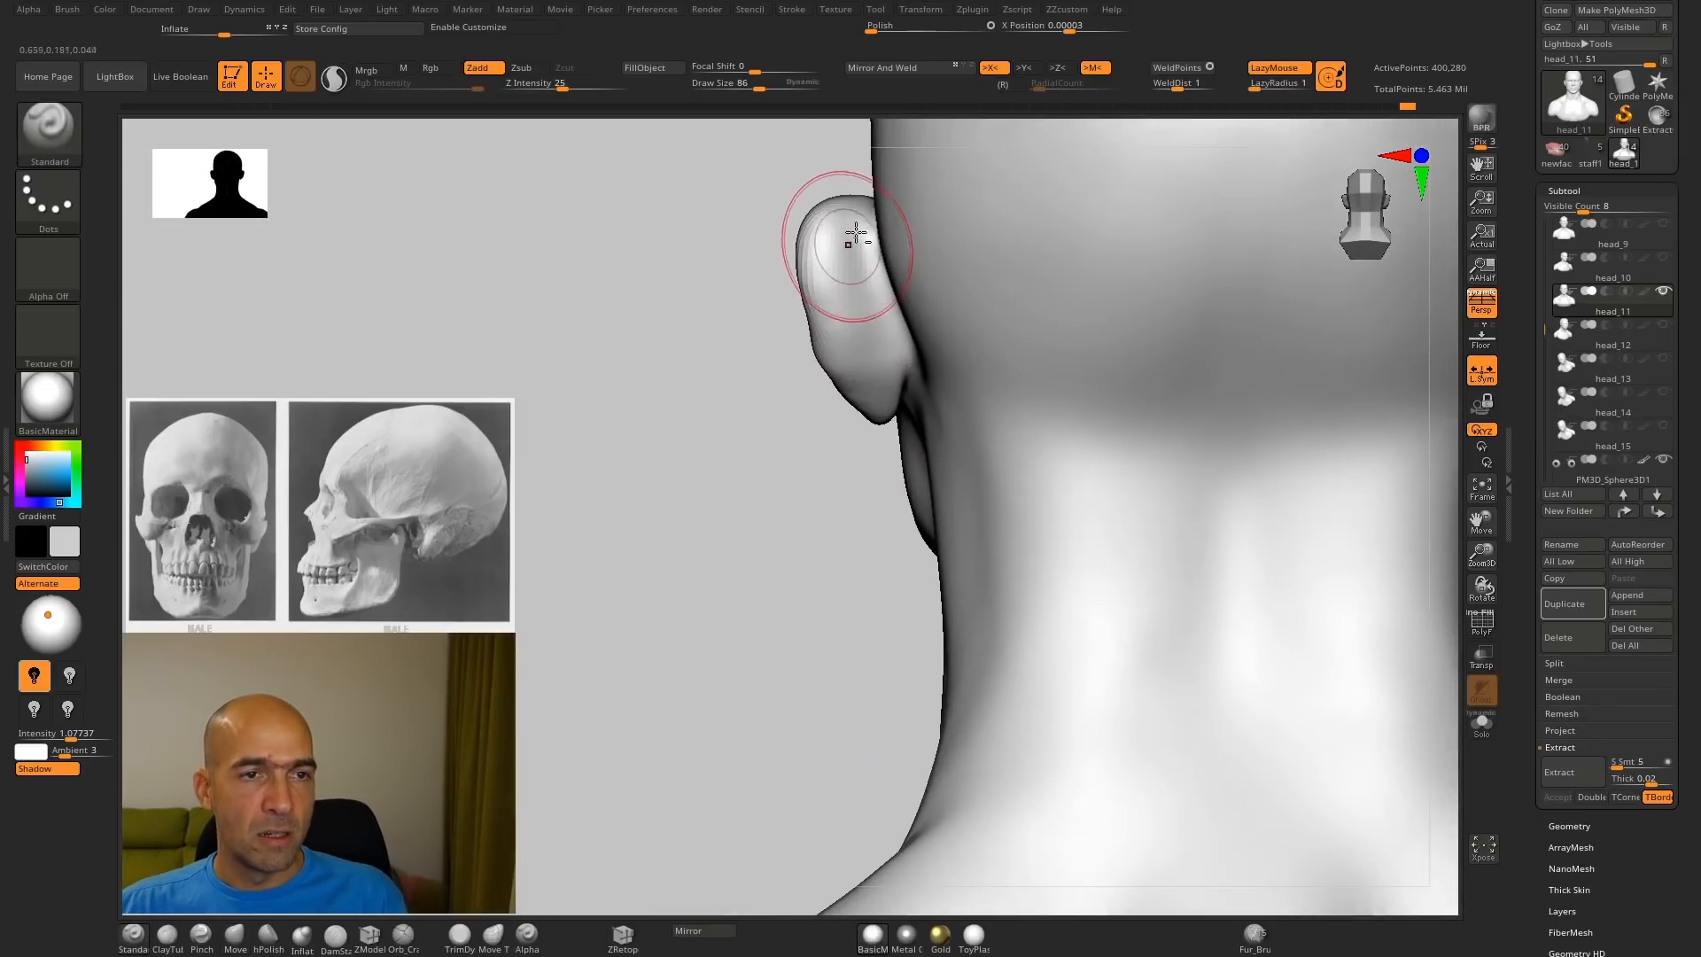
drag(861, 241, 923, 424)
key(f)
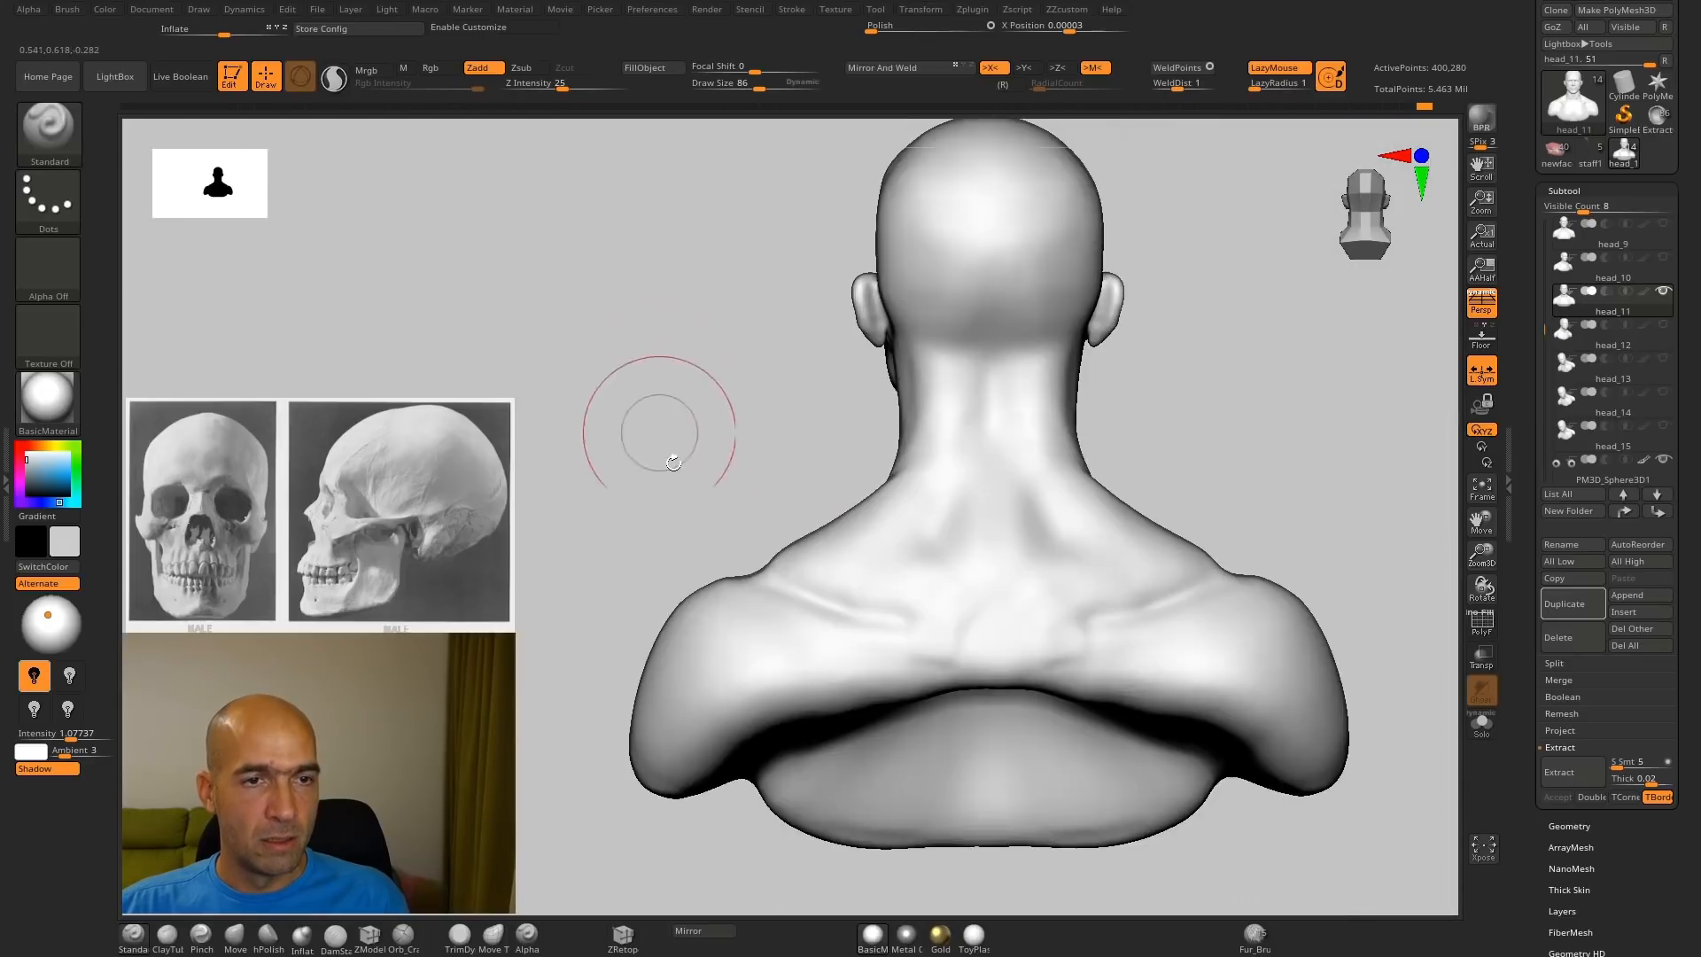
mouse_move(657, 433)
shift+mouse_down()
mouse_move(1019, 390)
mouse_move(1257, 420)
mouse_move(1241, 470)
shift+mouse_up()
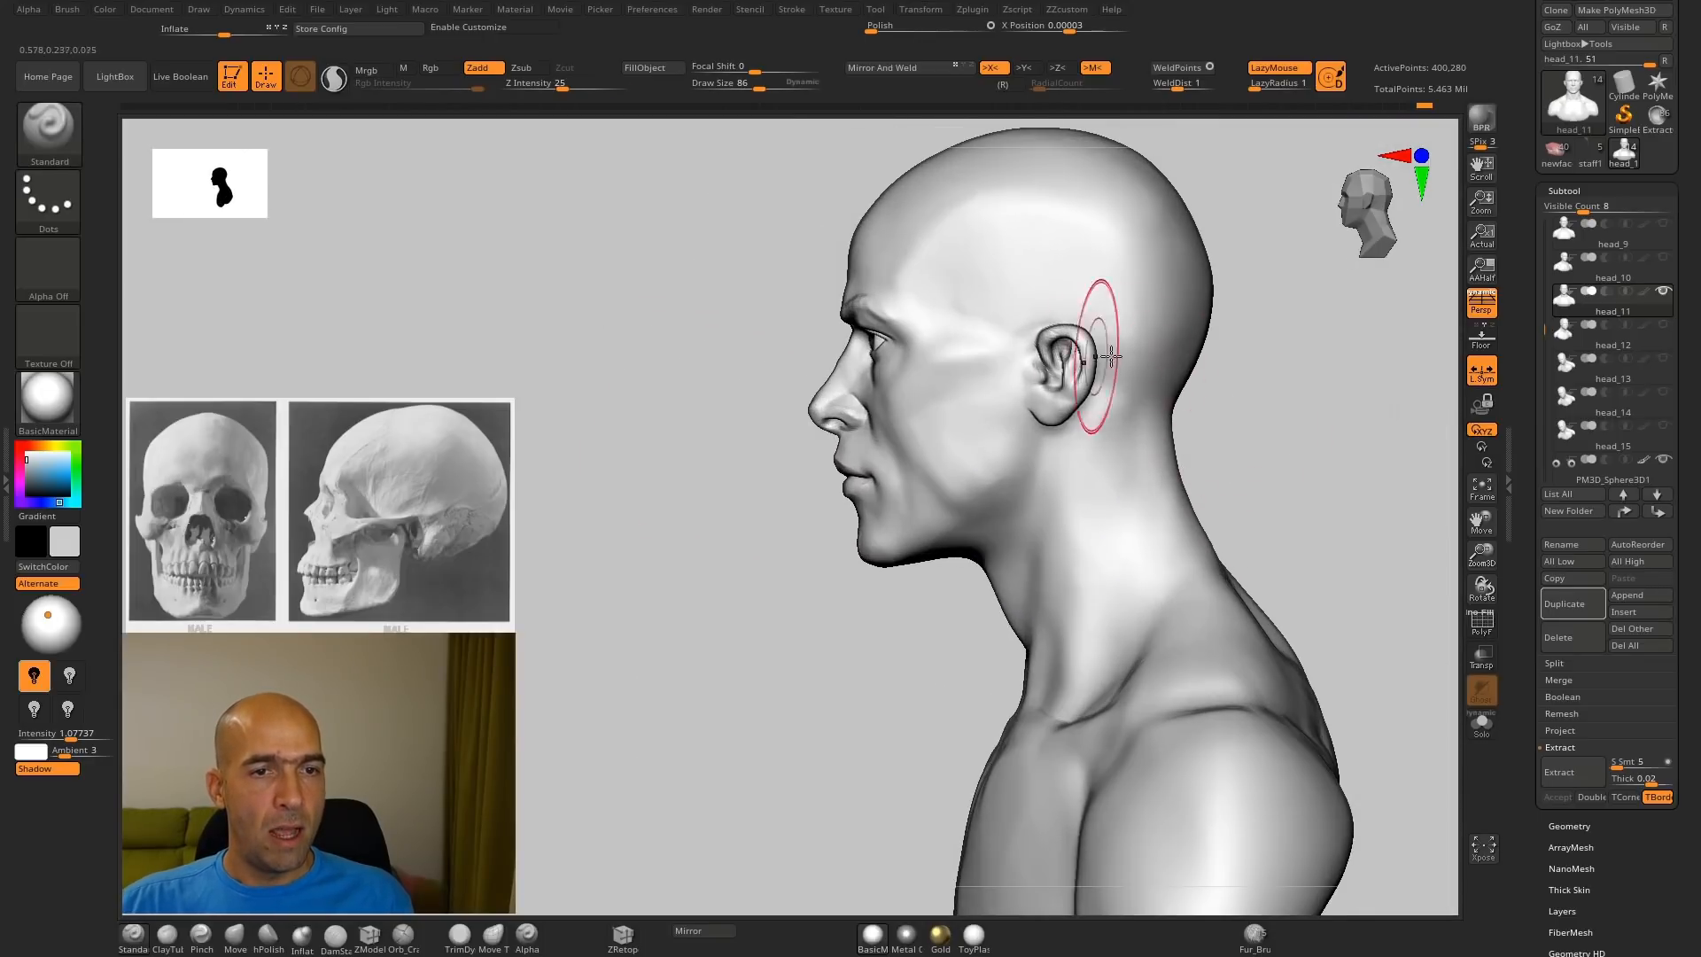
Step: Adjust the ear and the side profile with the Move brush at draw size 86
mouse_move(1239, 395)
alt+mouse_down()
mouse_move(1276, 433)
mouse_move(1258, 354)
alt+mouse_up()
key(b)
key(m)
key(v)
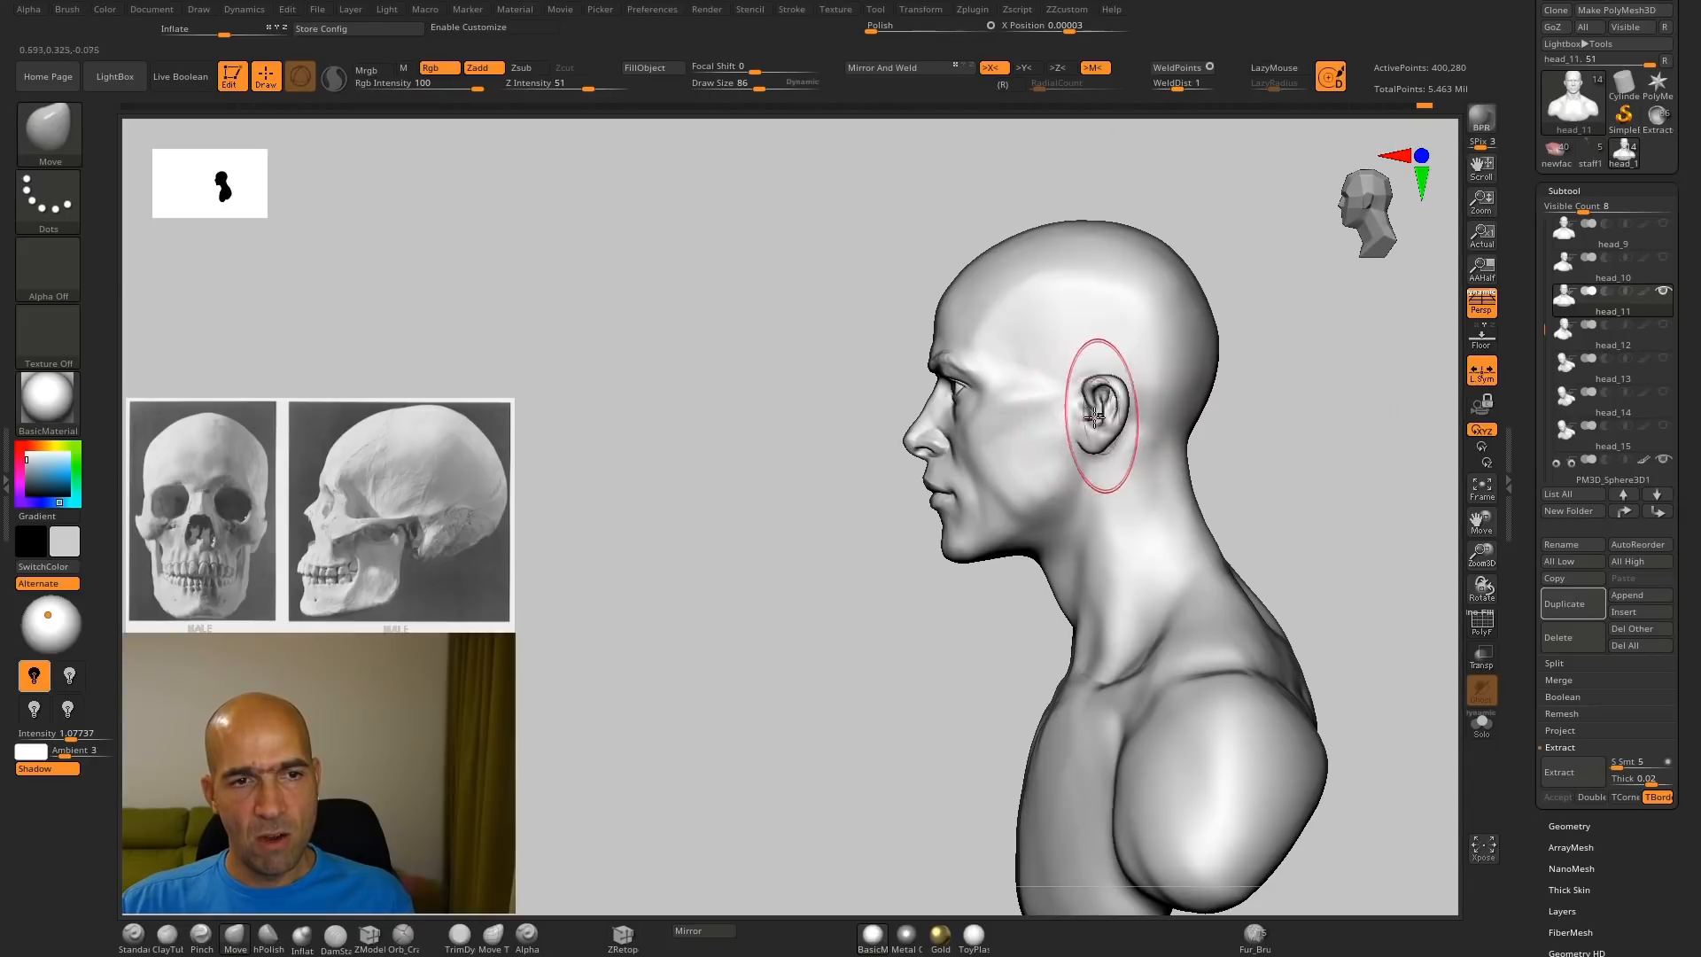
alt+drag(1247, 434, 877, 634)
mouse_move(1023, 593)
mouse_down()
mouse_move(1150, 559)
mouse_move(1206, 516)
mouse_up()
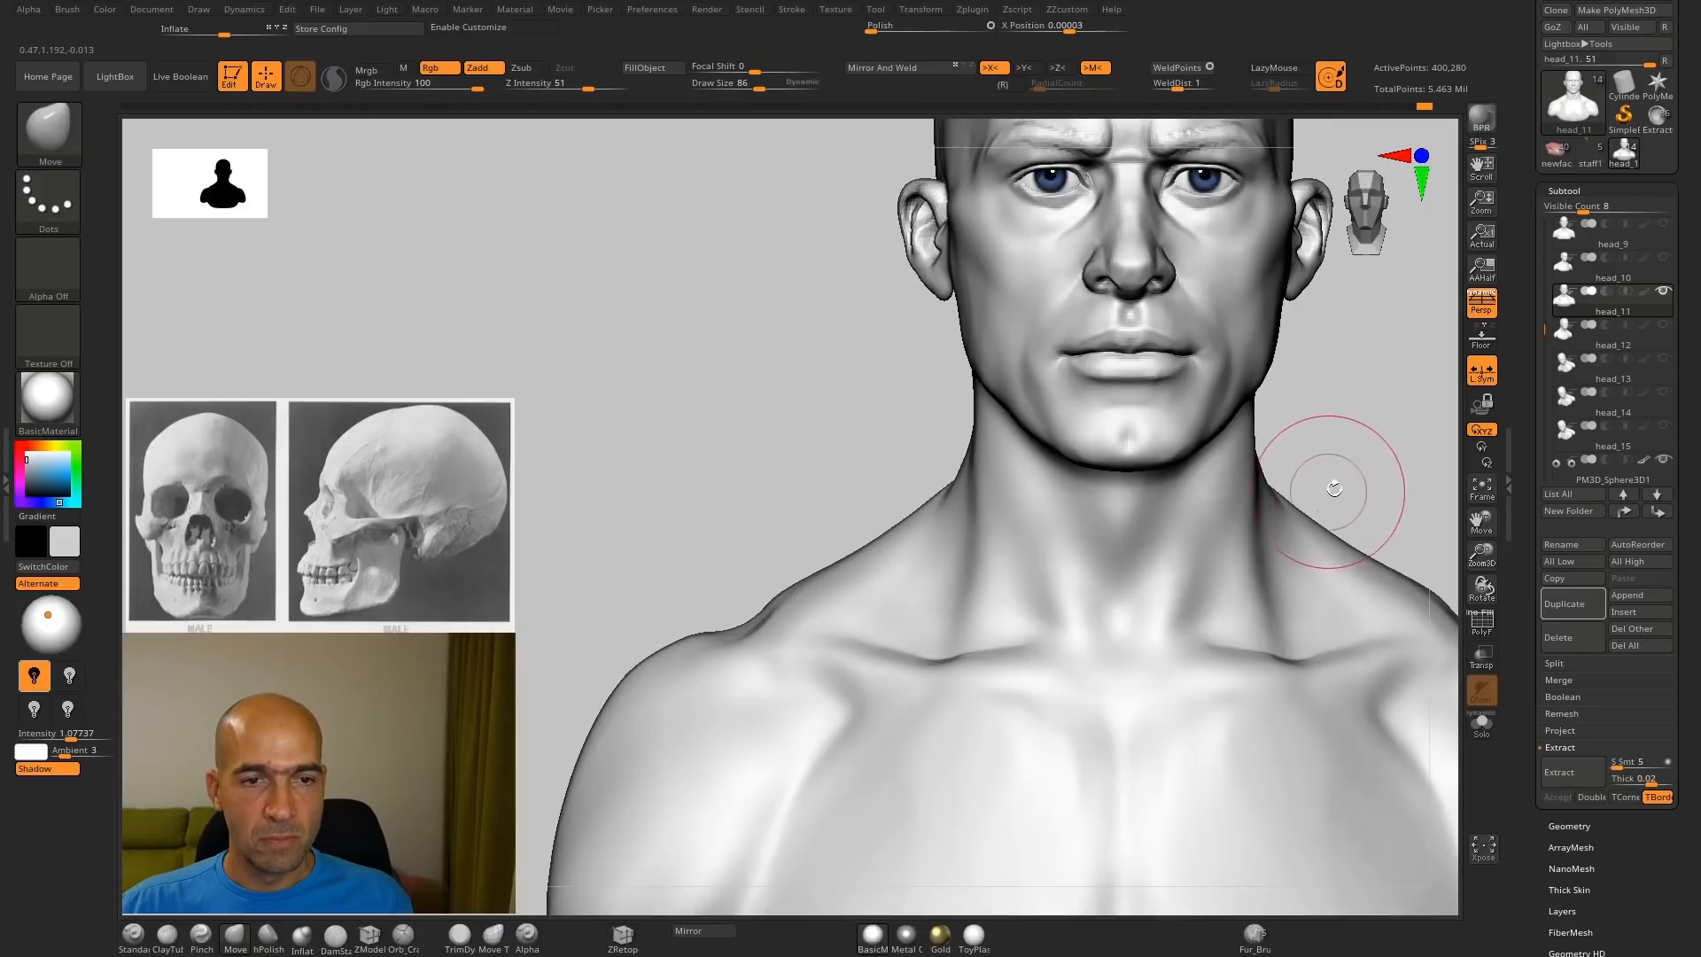
Step: Sculpt the front neck muscles and the notch between the collarbones with the Standard brush at draw size 86, smoothing the strokes
alt+drag(1335, 488, 1249, 510)
key(1)
alt+drag(1143, 551, 1085, 661)
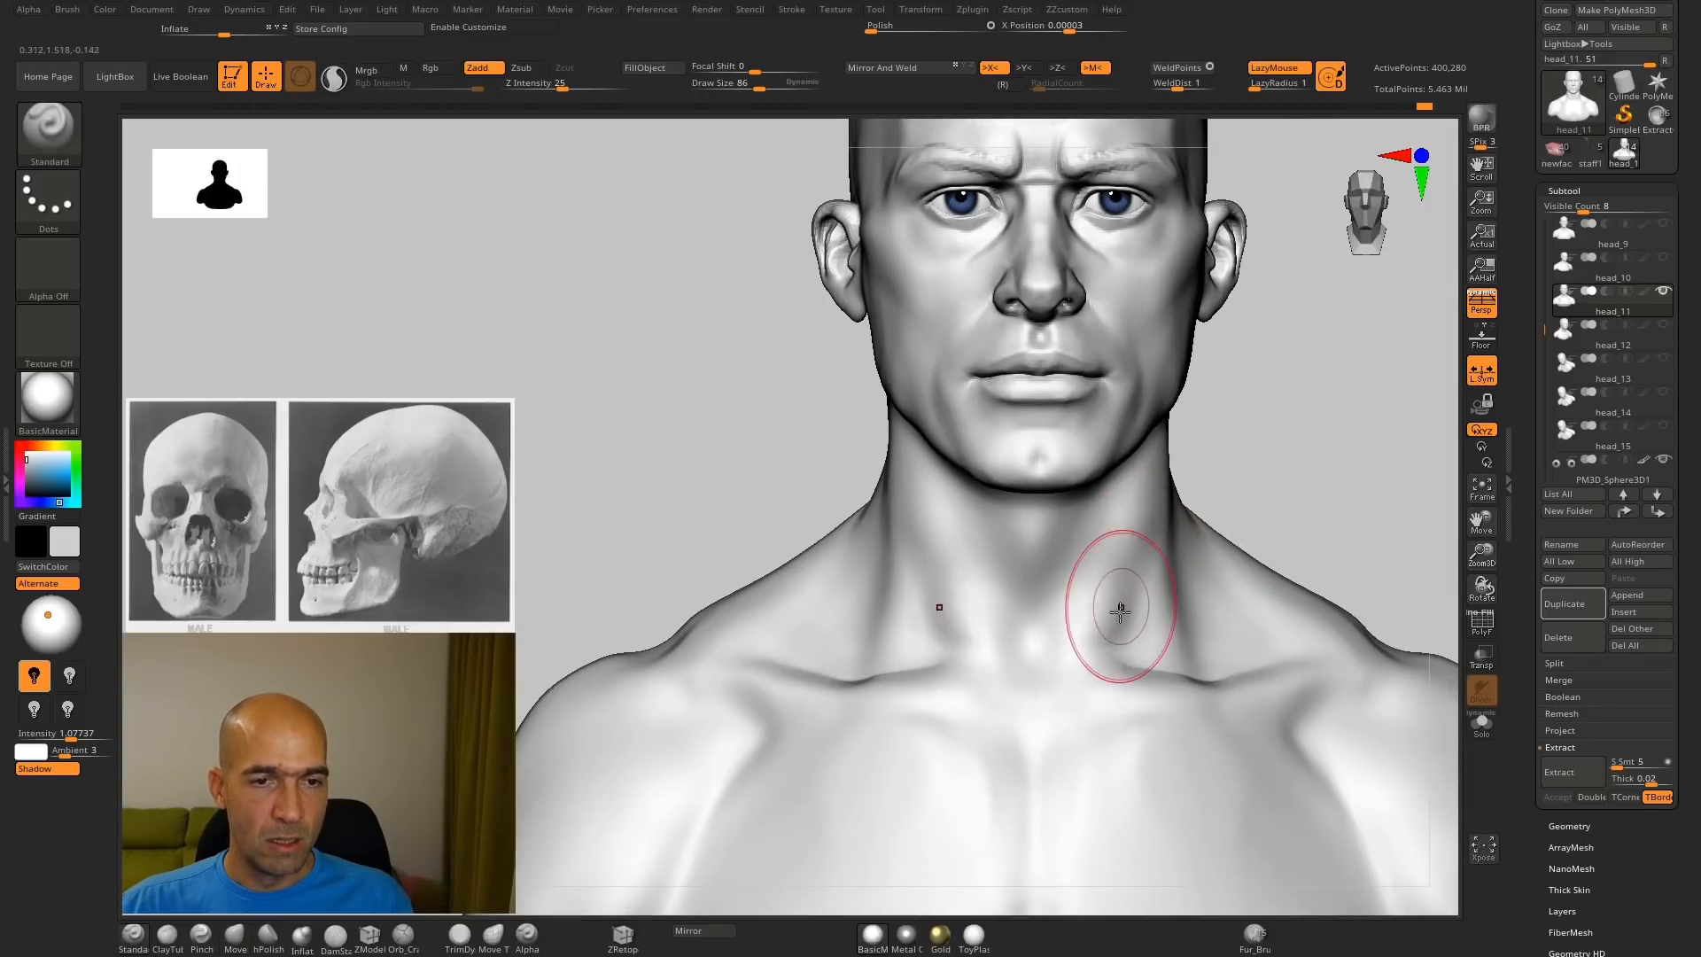
mouse_move(1320, 481)
alt+mouse_down()
mouse_move(1299, 452)
mouse_move(1276, 532)
alt+mouse_up()
alt+drag(983, 674, 937, 535)
shift+drag(965, 680, 1037, 585)
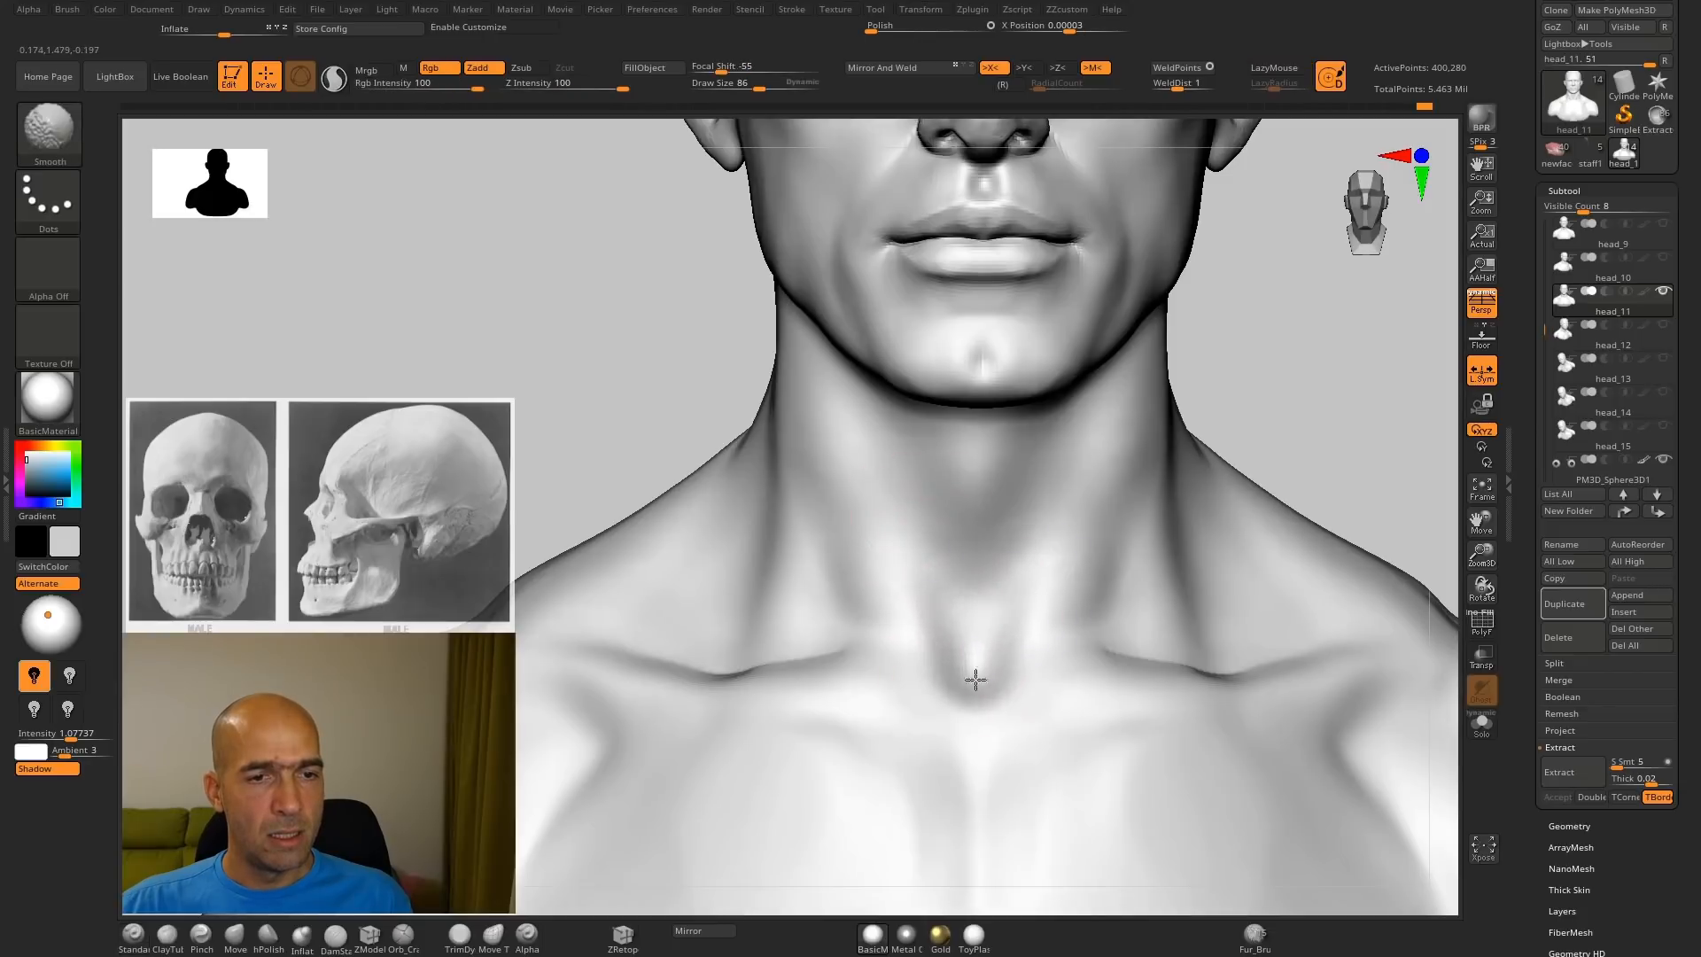
Step: Smooth the throat and refine the notch between the collarbones with the Standard brush at draw size 86
drag(1330, 417, 1258, 395)
shift+drag(1024, 468, 957, 484)
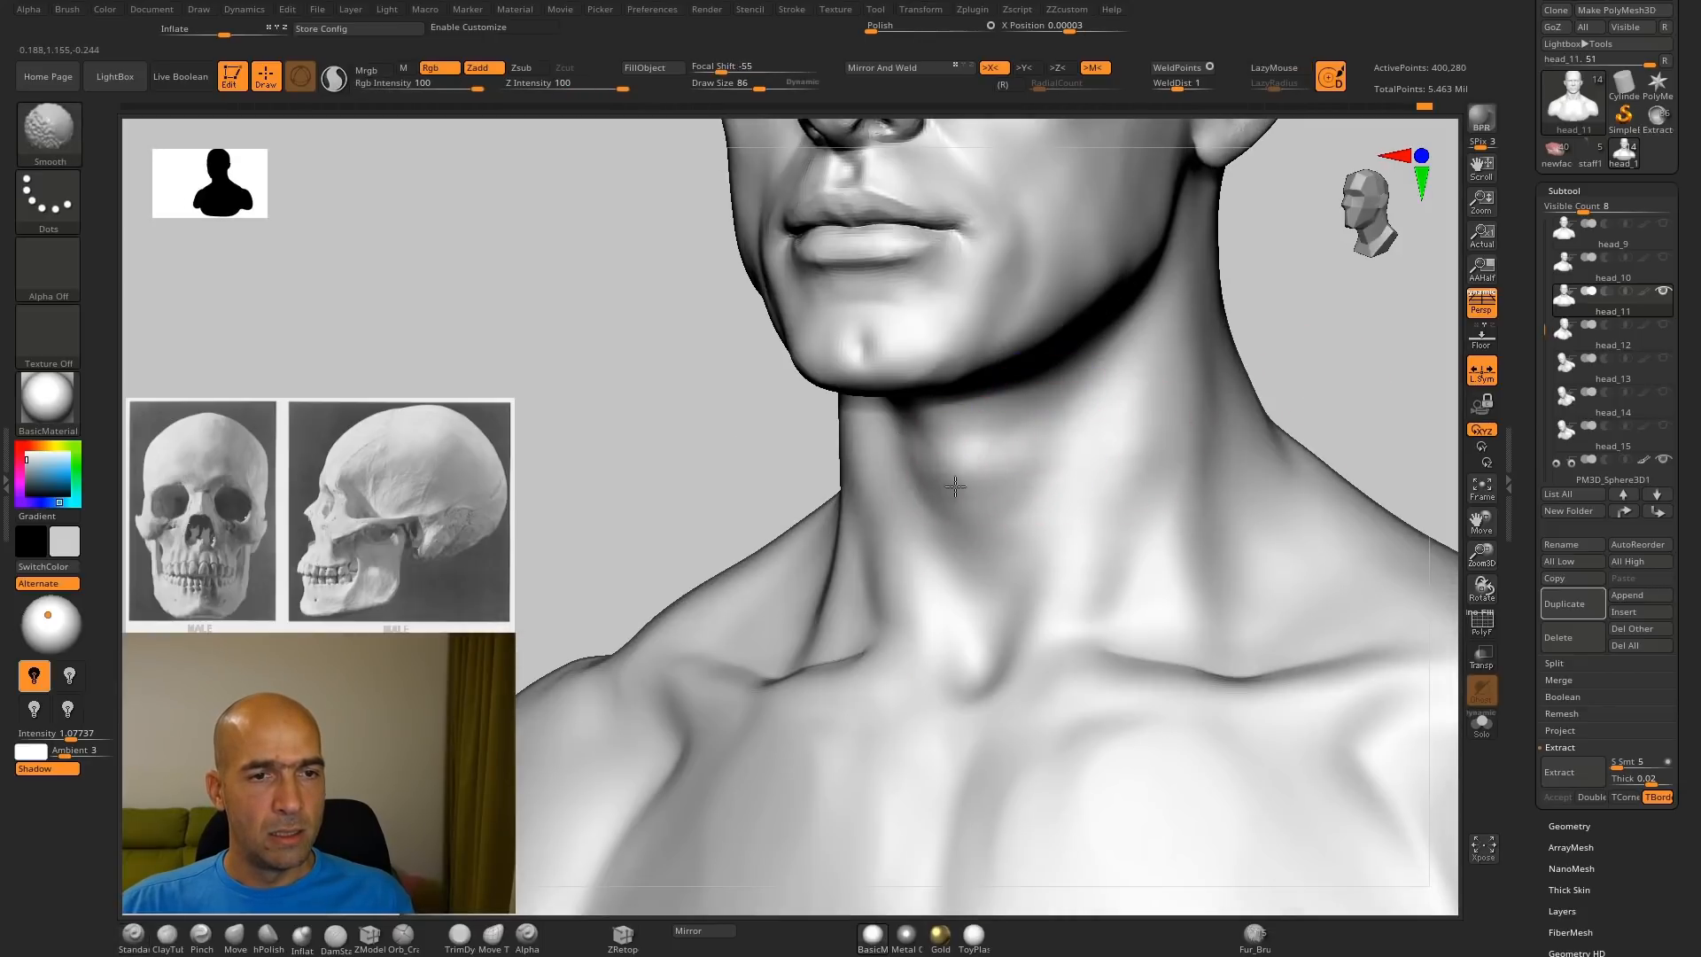
shift+drag(1332, 370, 1280, 357)
mouse_move(1289, 423)
alt+mouse_down()
mouse_move(1227, 404)
mouse_move(1222, 497)
alt+mouse_up()
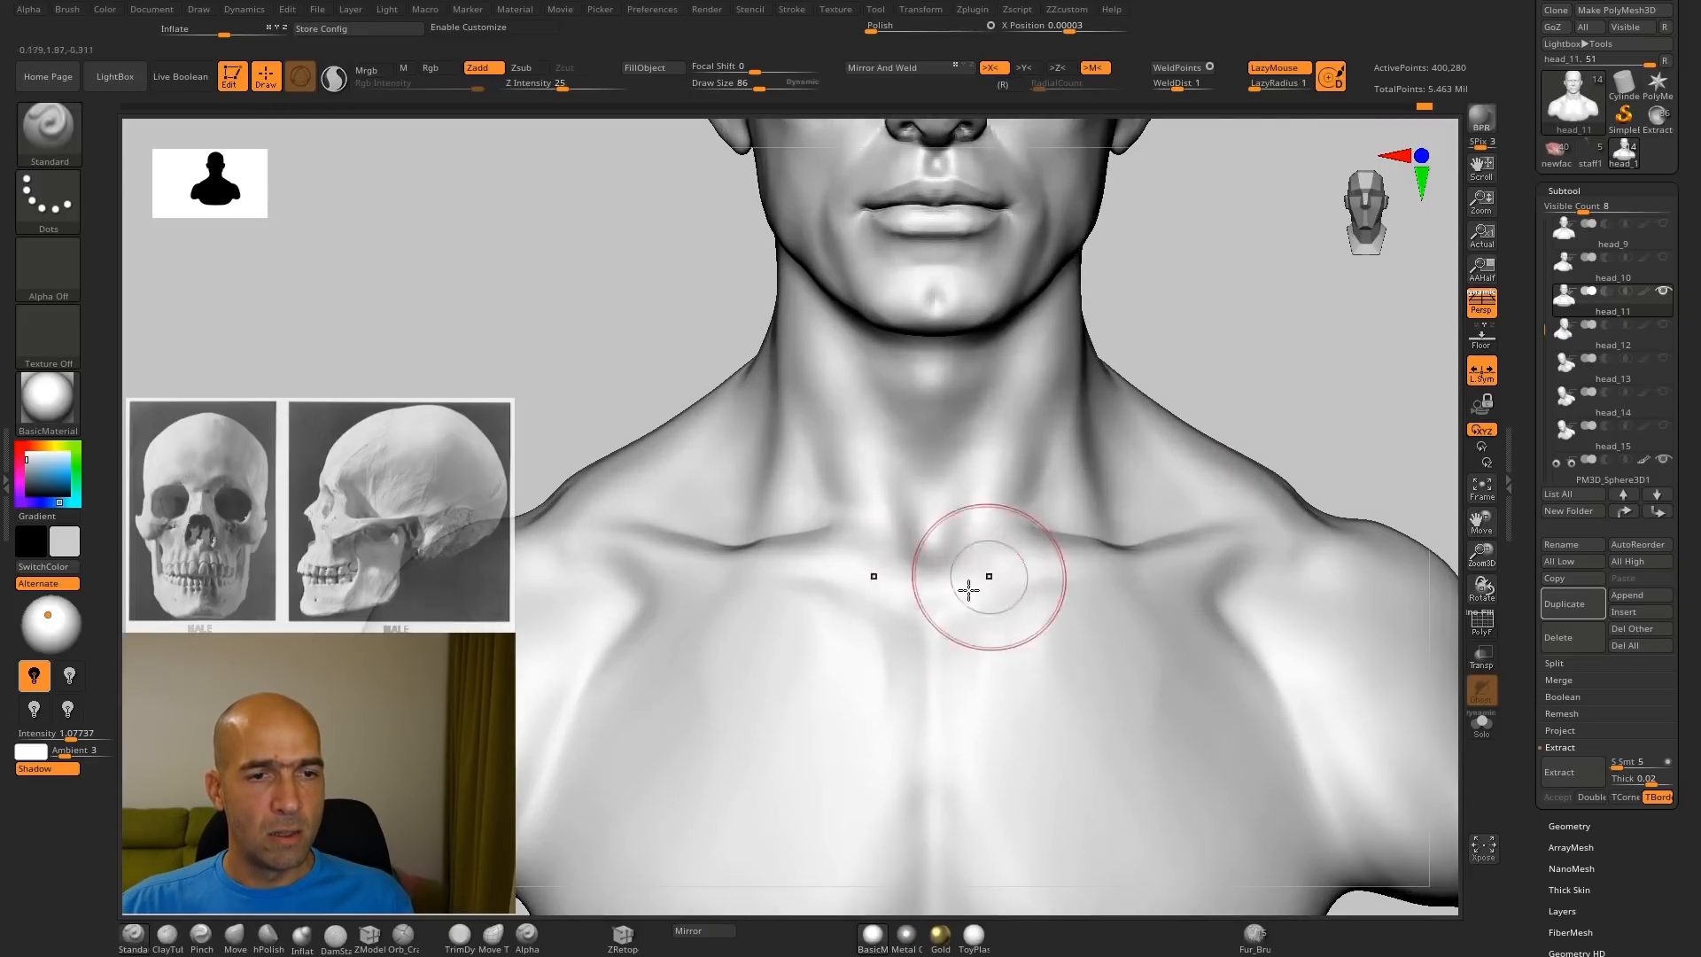
drag(1267, 399, 1183, 381)
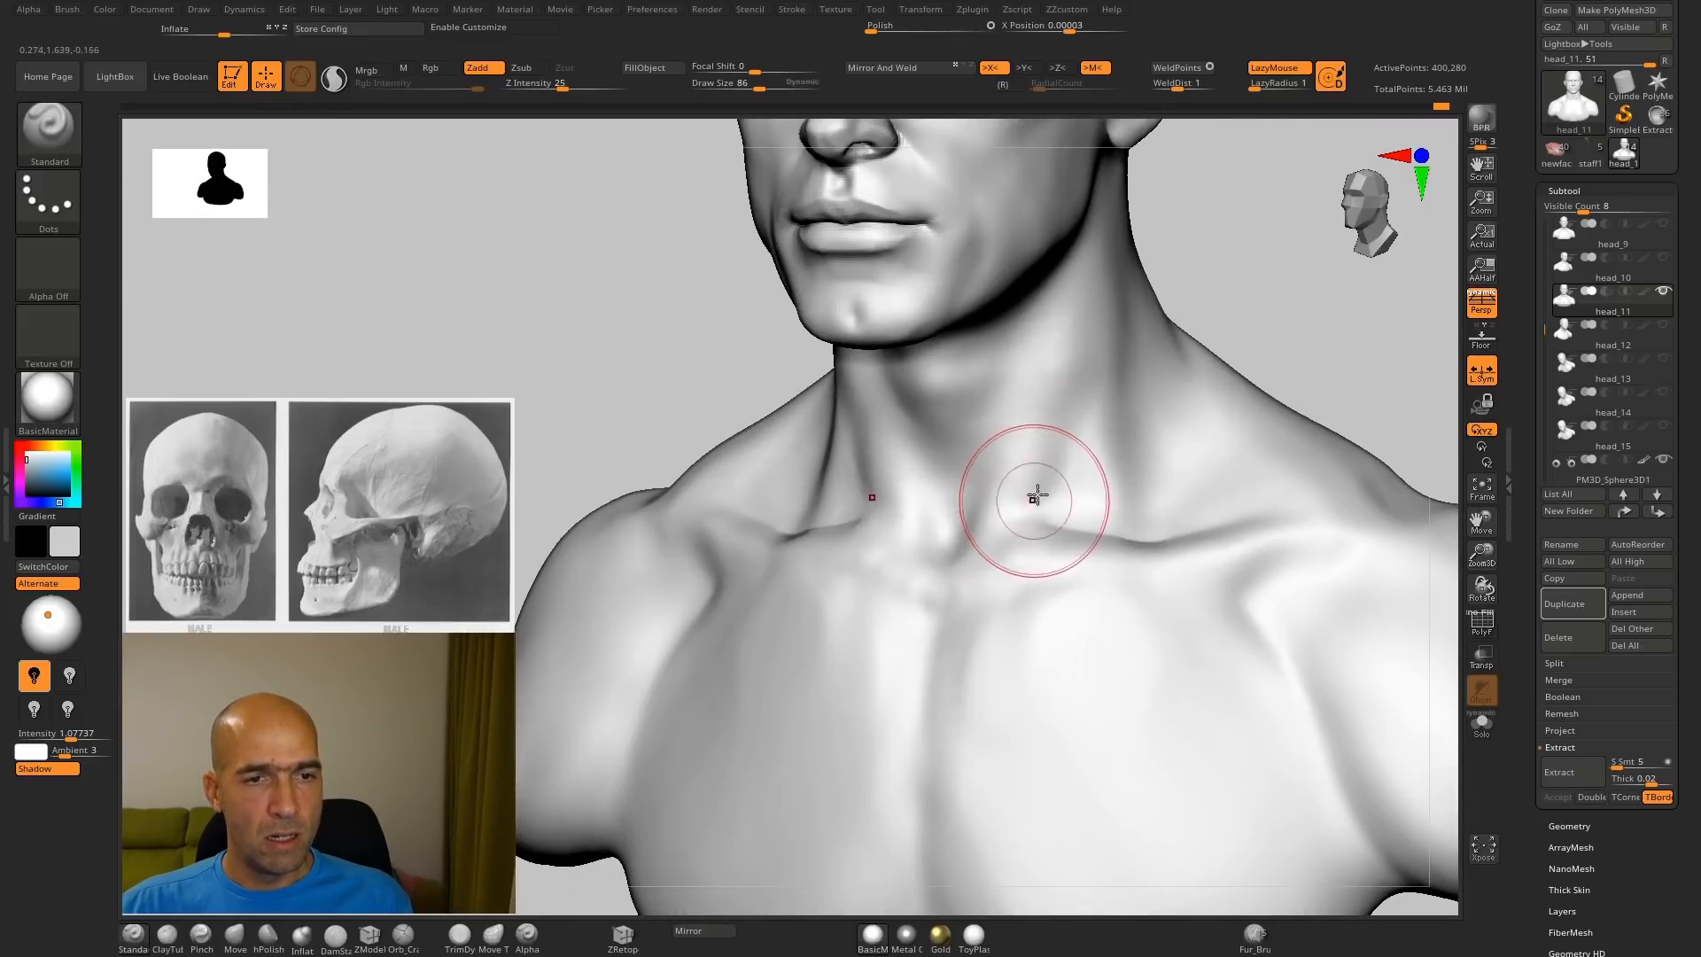
shift+drag(1250, 322, 1061, 463)
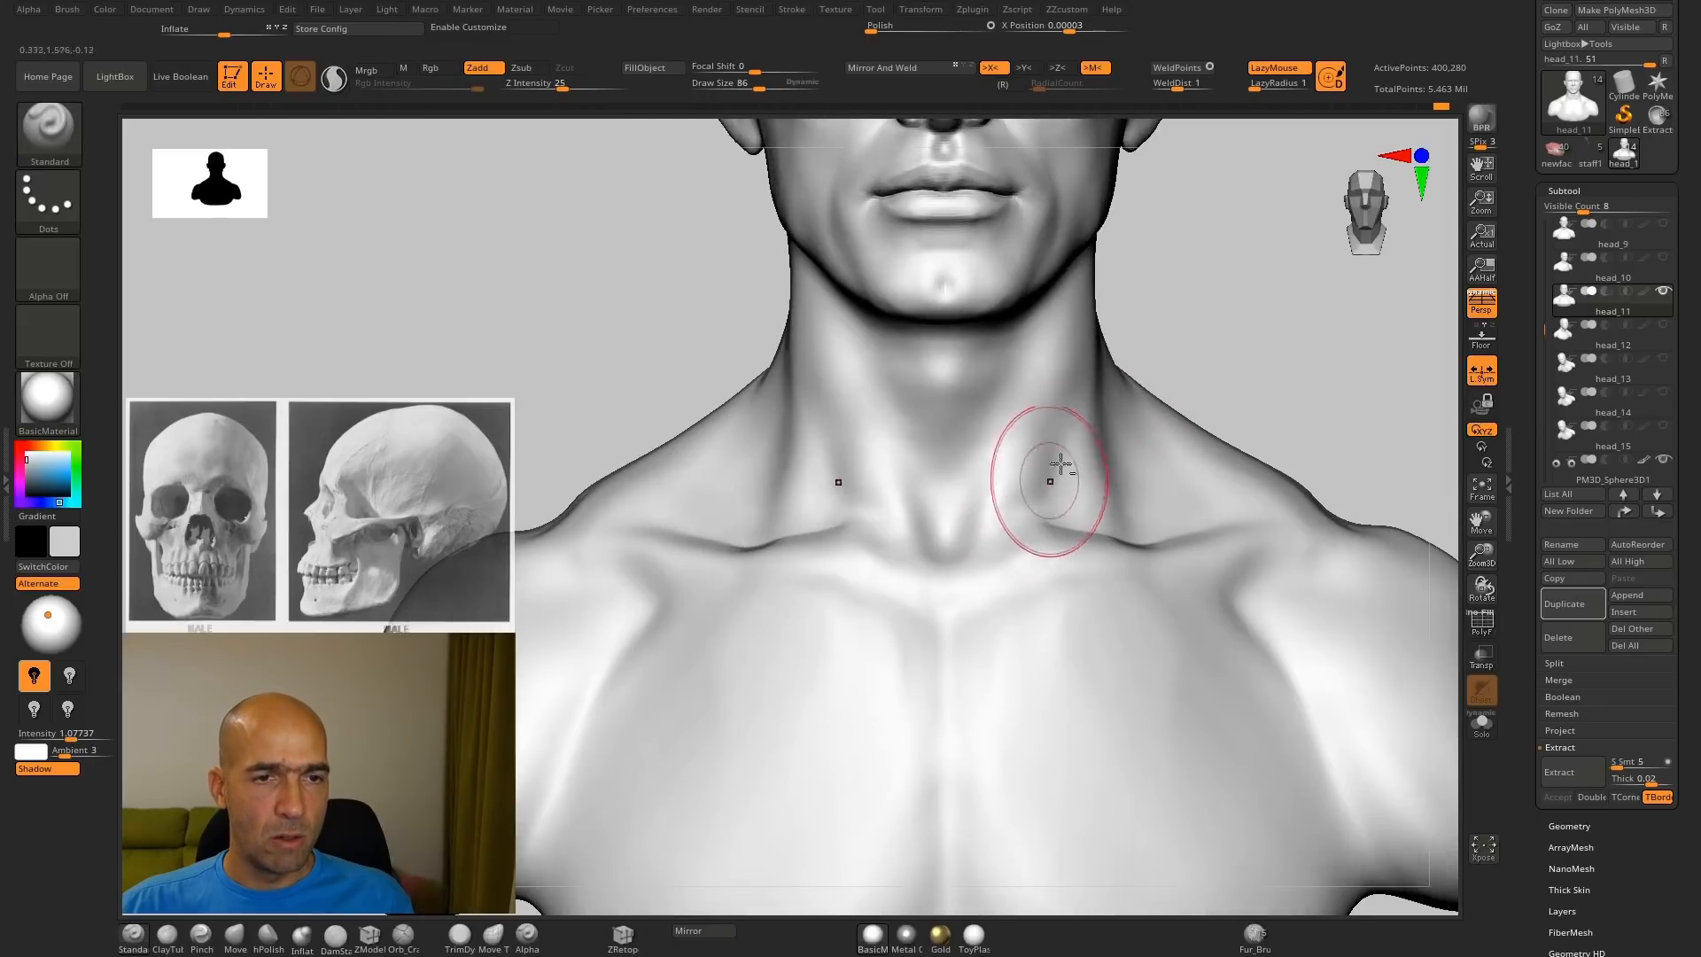
Step: Sculpt the front edge of the long neck muscle from below the jaw to the notch with the Standard brush, smoothing the stroke
key(b)
key(c)
key(t)
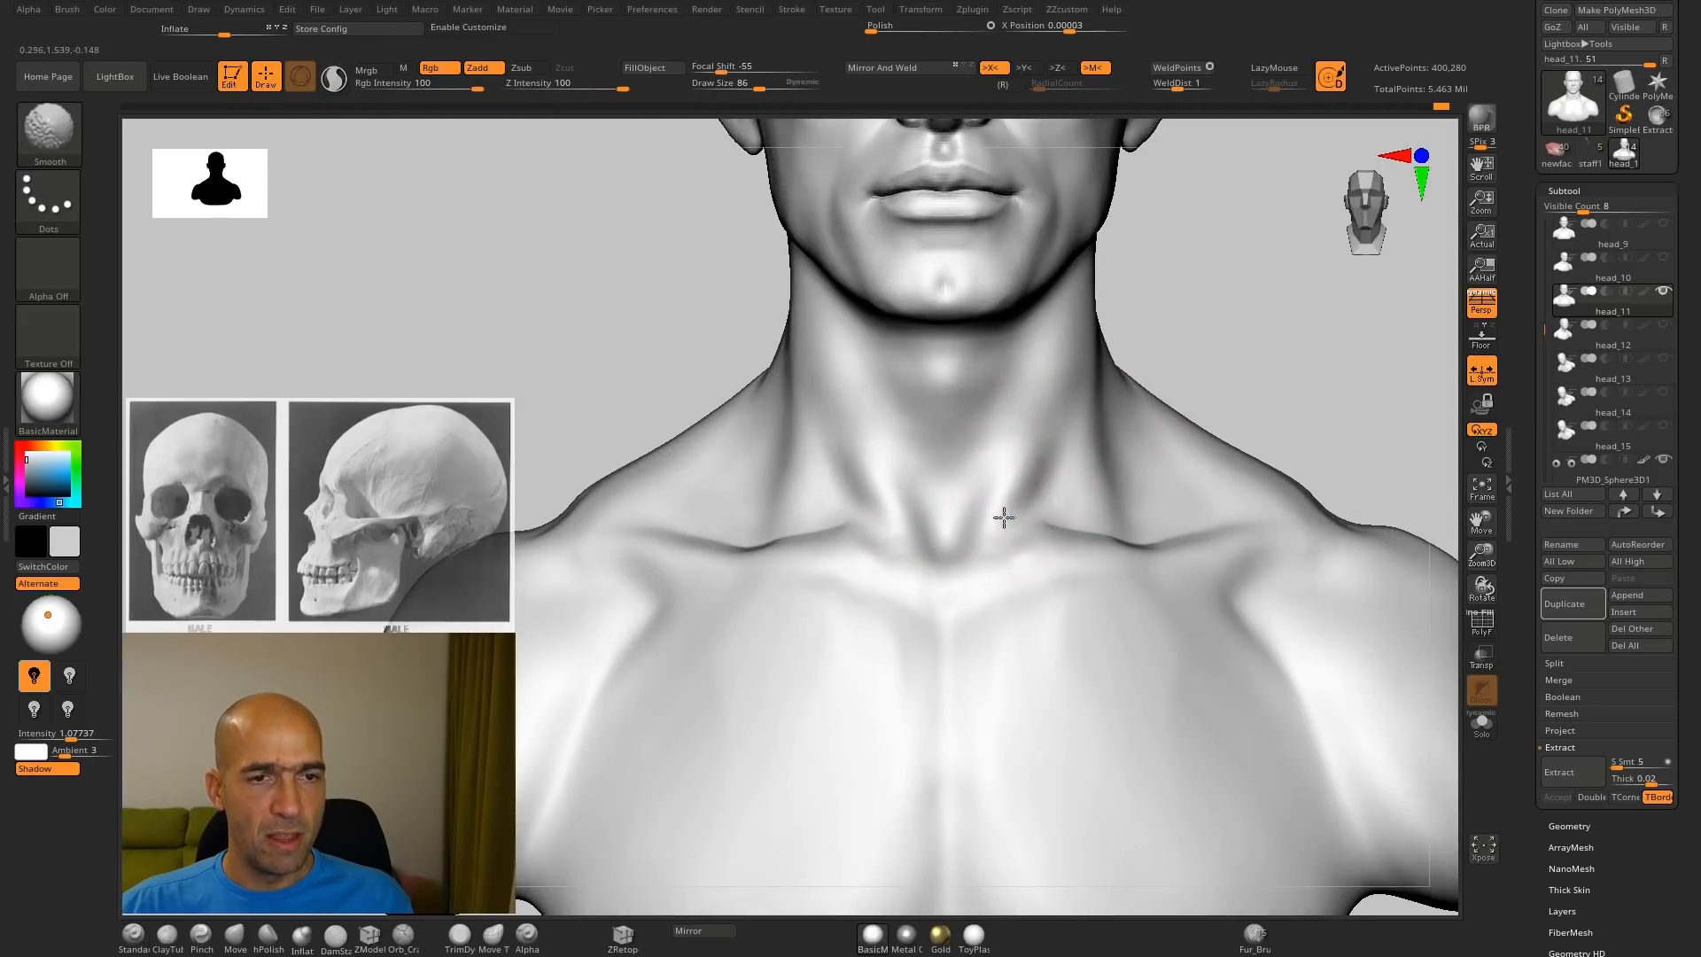
mouse_move(1241, 341)
mouse_down()
mouse_move(1214, 330)
mouse_move(1140, 380)
mouse_move(969, 423)
mouse_up()
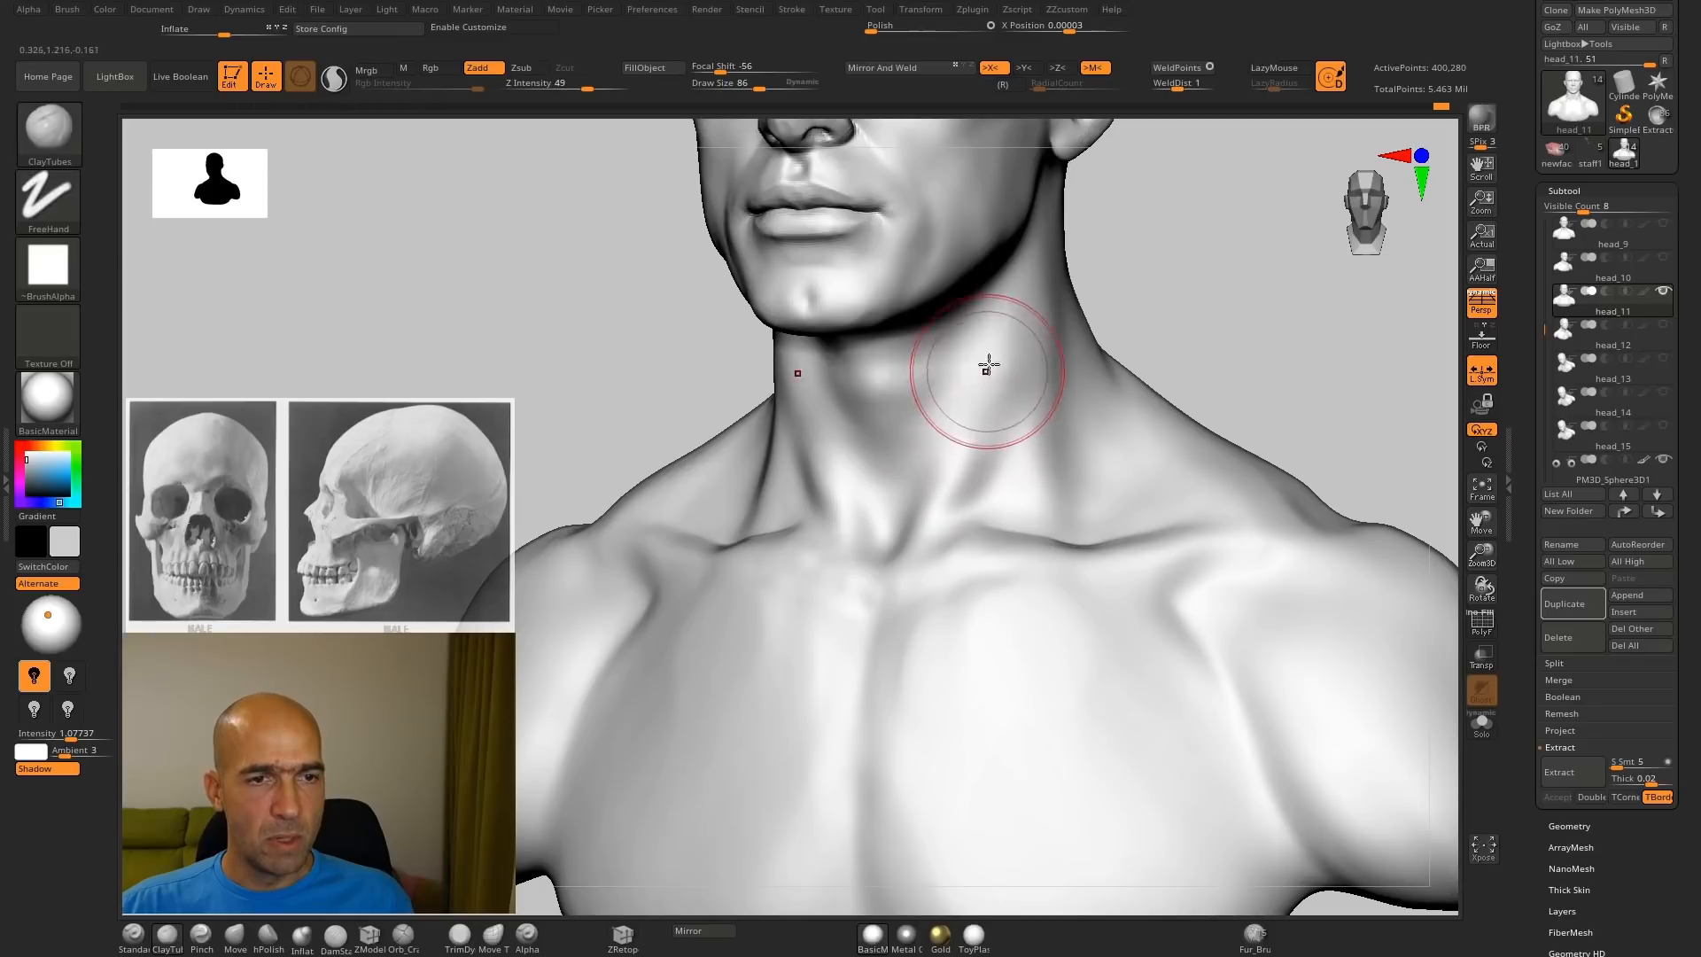
key(b)
key(s)
key(t)
drag(1027, 358, 953, 516)
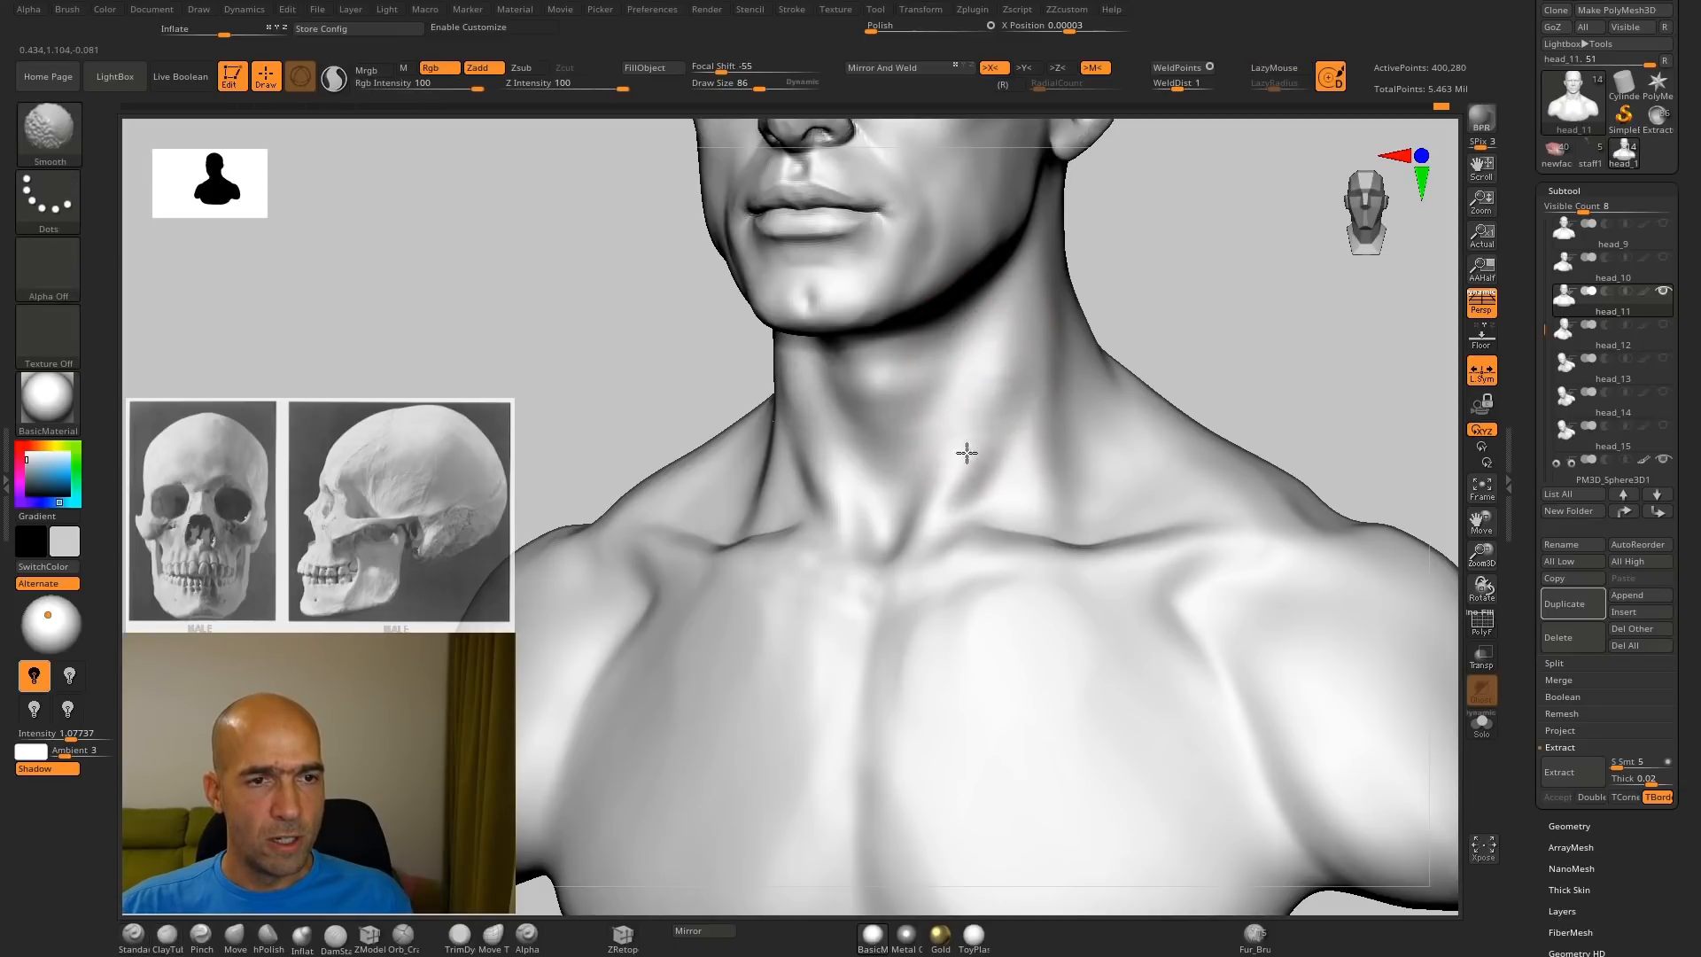
mouse_move(1238, 284)
shift+mouse_down()
mouse_move(1147, 323)
mouse_move(878, 550)
shift+mouse_up()
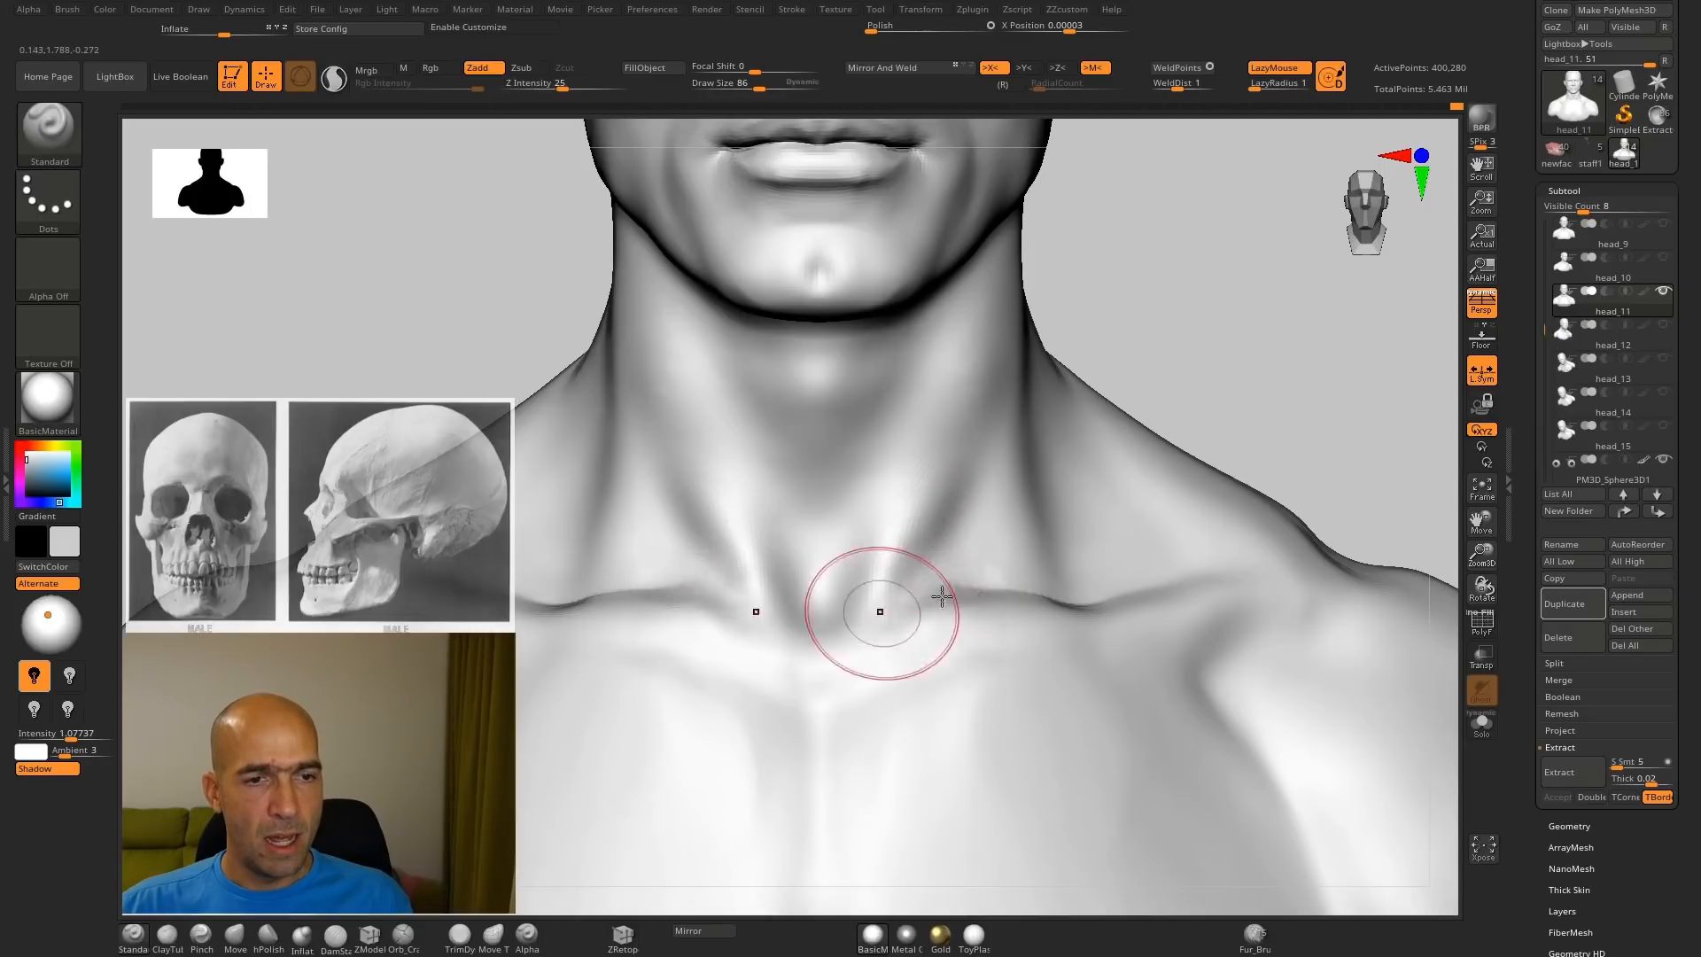
Step: Sculpt the inner end of the collarbone and the hollow above it with the Standard brush at draw size 86
mouse_move(942, 597)
mouse_down()
mouse_move(961, 615)
mouse_move(1019, 599)
mouse_up()
drag(1211, 394, 1131, 414)
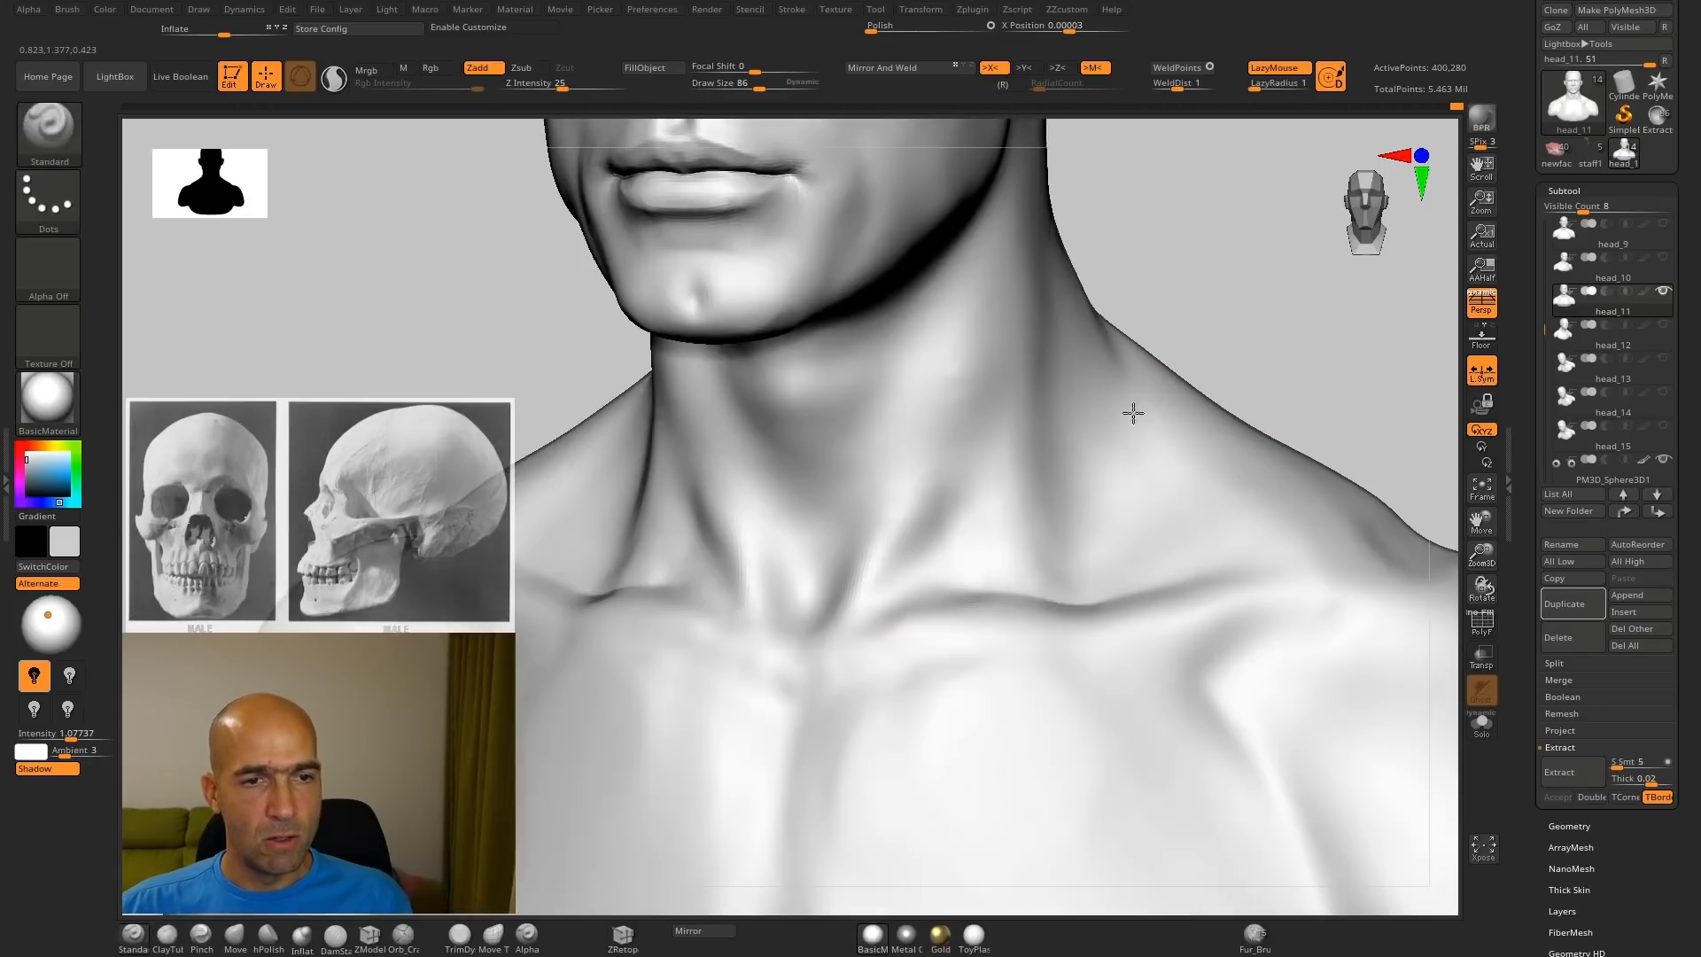
drag(987, 548, 1019, 569)
Step: Build up the outer strand of the neck muscle where it meets the collarbone with the ClayTubes brush, smoothing the stroke
key(b)
key(c)
key(t)
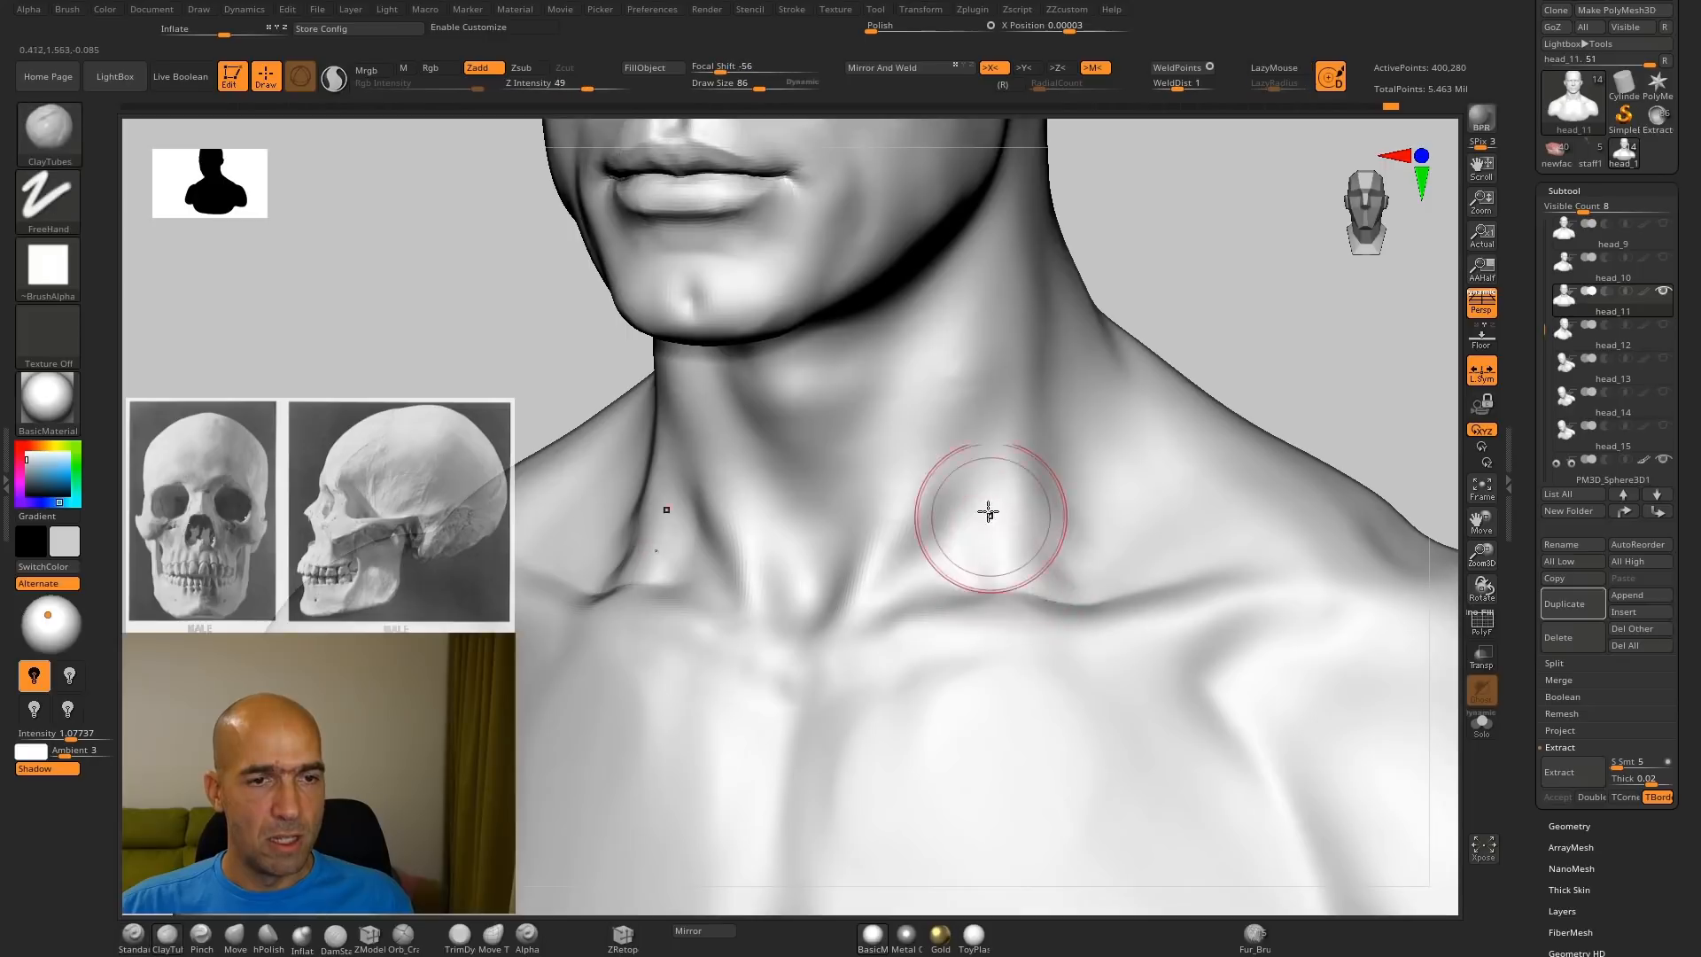
drag(986, 486, 1019, 576)
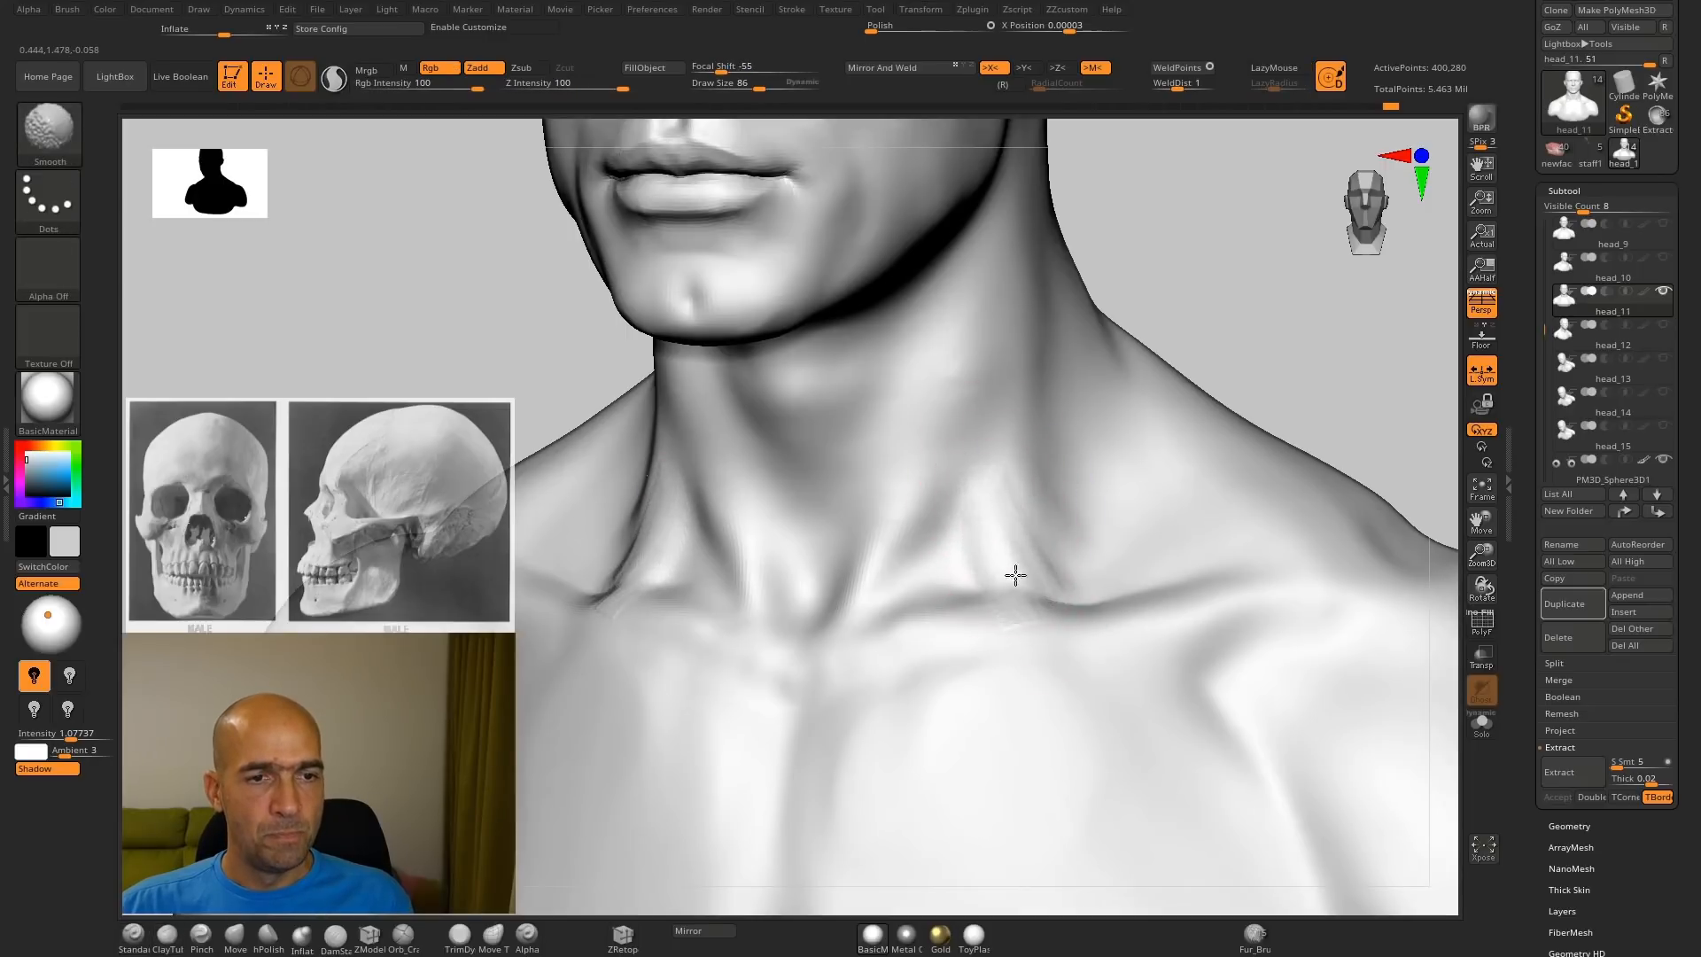
shift+drag(1121, 285, 1034, 370)
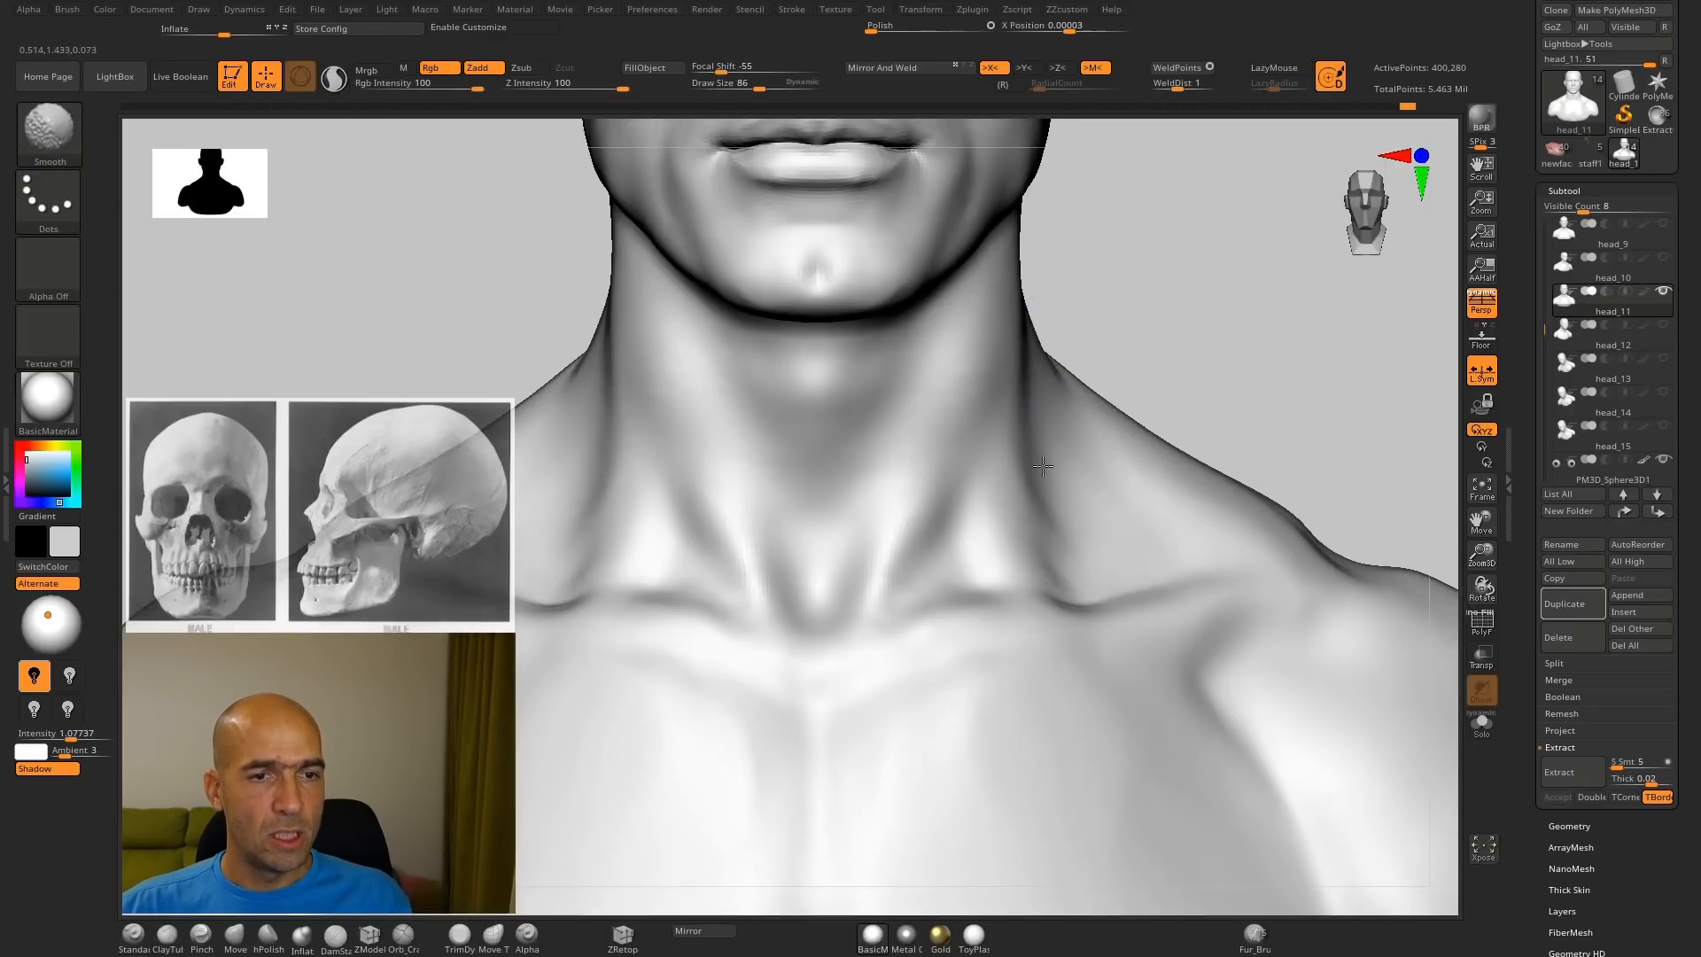
Step: Adjust the transition from the neck to the trapezius with the Move brush at draw size 86
mouse_move(1043, 466)
alt+mouse_down()
mouse_move(1132, 314)
mouse_move(1120, 395)
mouse_move(1143, 367)
alt+mouse_up()
key(b)
key(m)
key(v)
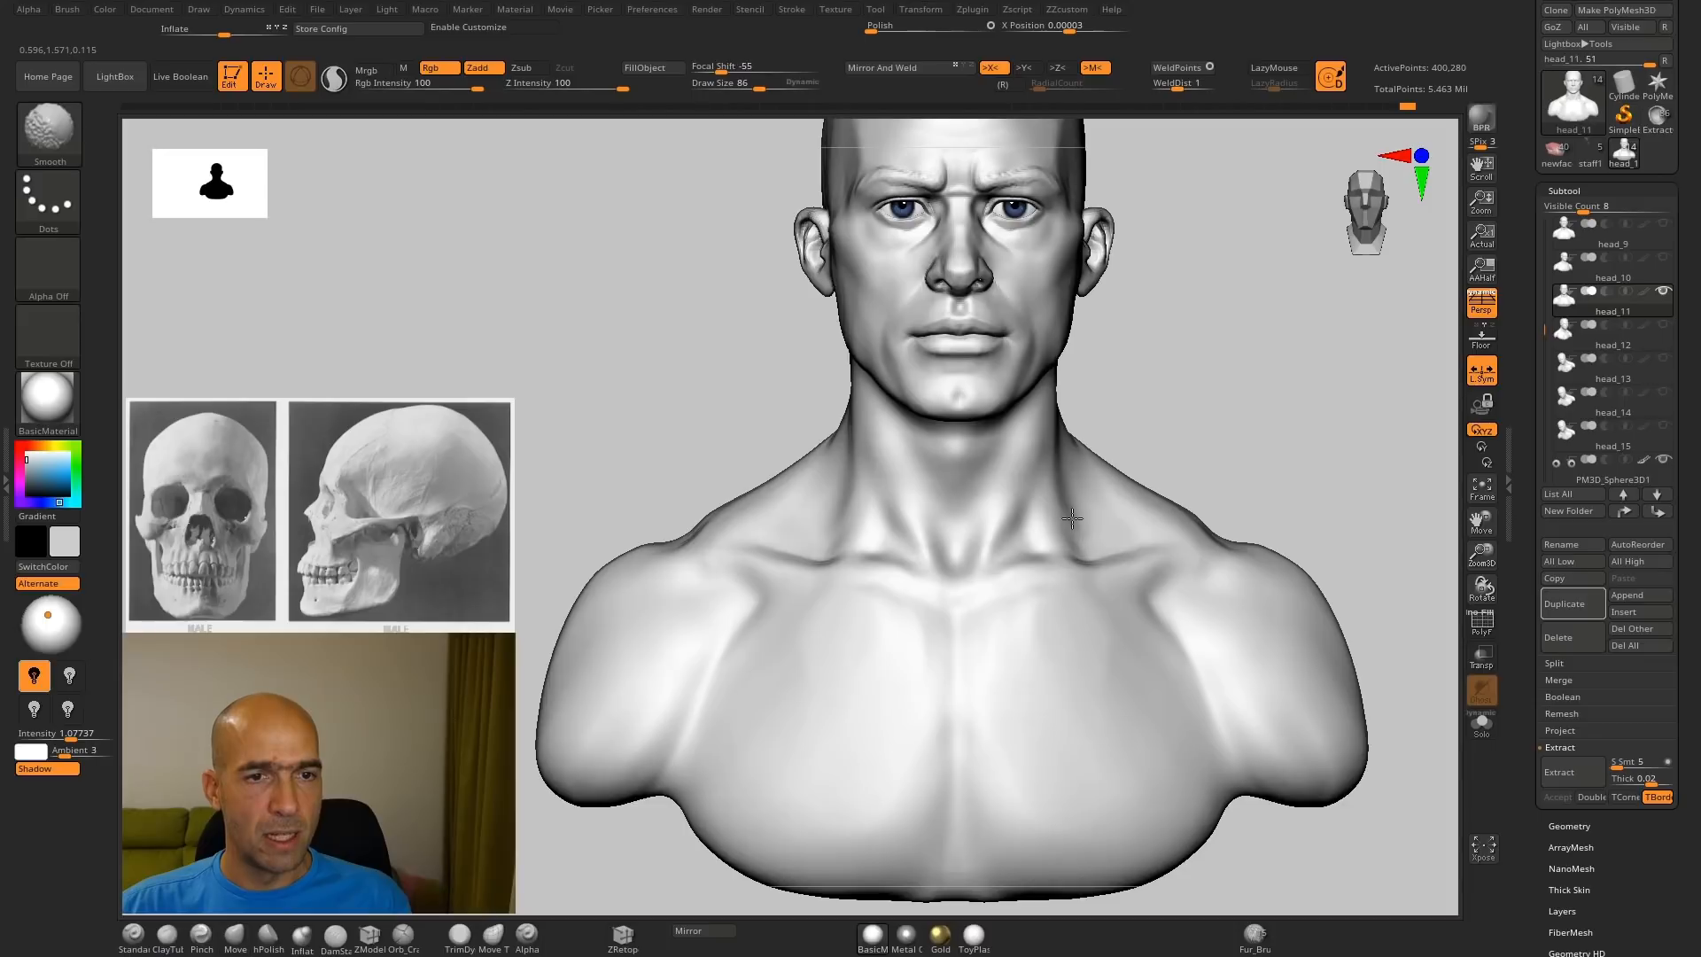
mouse_move(1171, 418)
mouse_down()
mouse_move(1088, 420)
mouse_move(1207, 376)
mouse_move(1151, 425)
mouse_move(1108, 420)
mouse_move(1025, 451)
mouse_up()
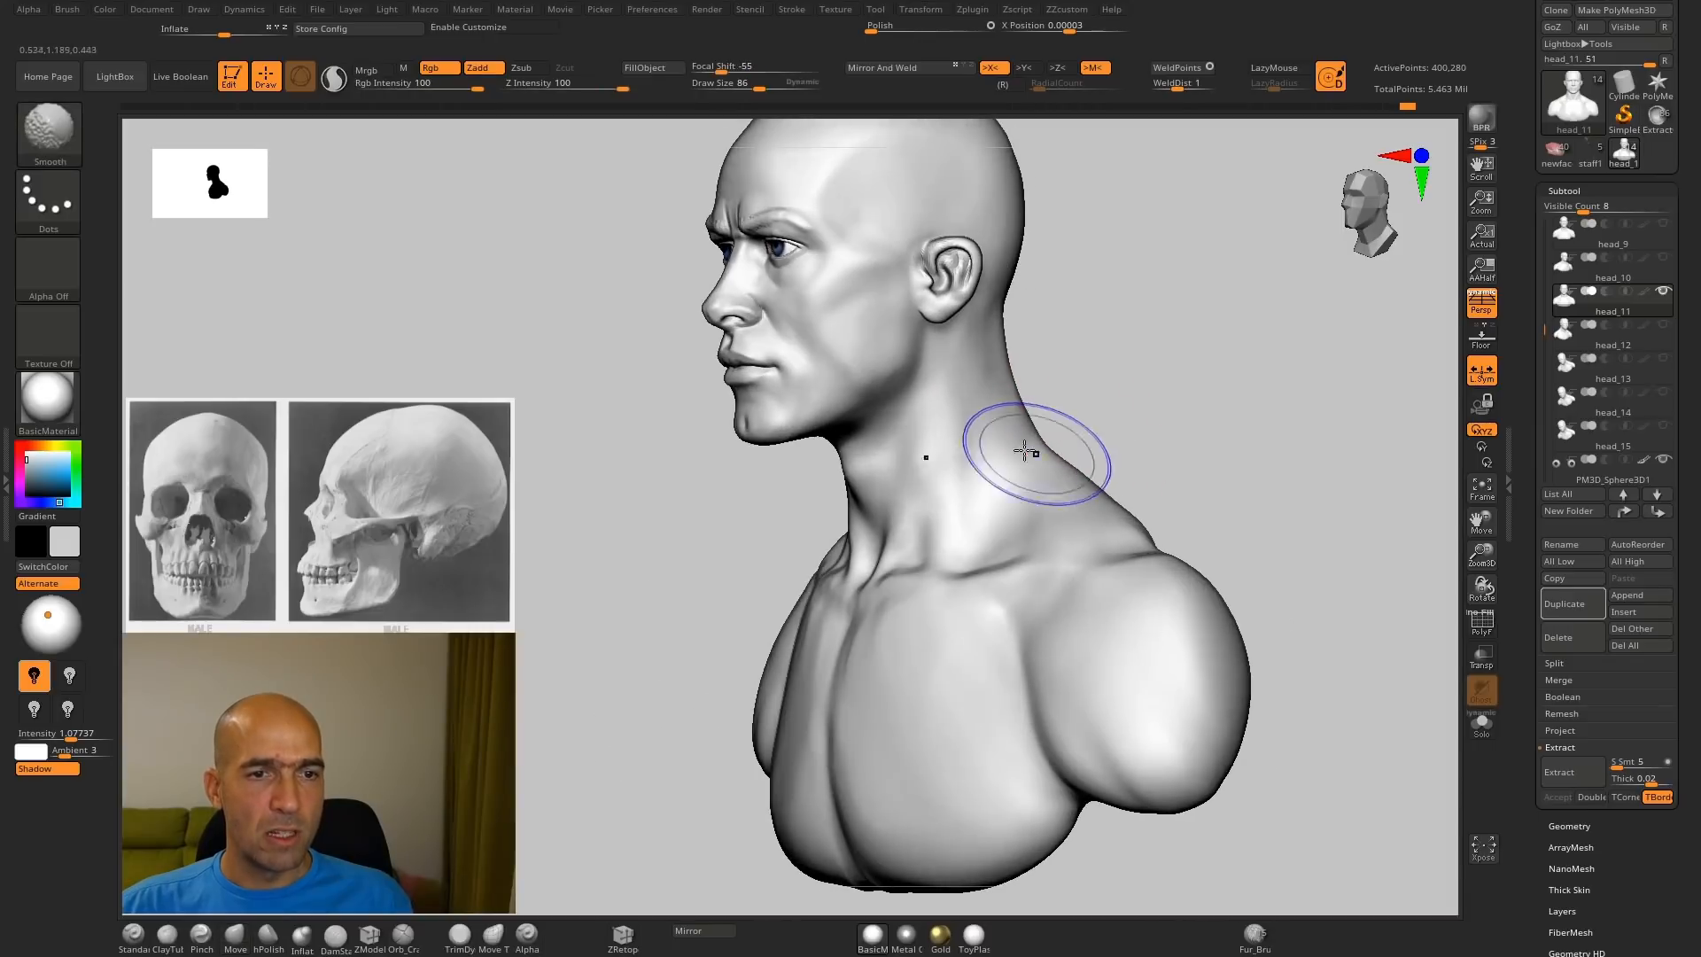
mouse_move(1115, 417)
shift+mouse_down()
mouse_move(1135, 402)
mouse_move(1184, 454)
mouse_move(1299, 467)
mouse_move(1303, 502)
mouse_move(1242, 502)
mouse_move(1299, 531)
mouse_move(1208, 518)
mouse_move(1193, 467)
shift+mouse_up()
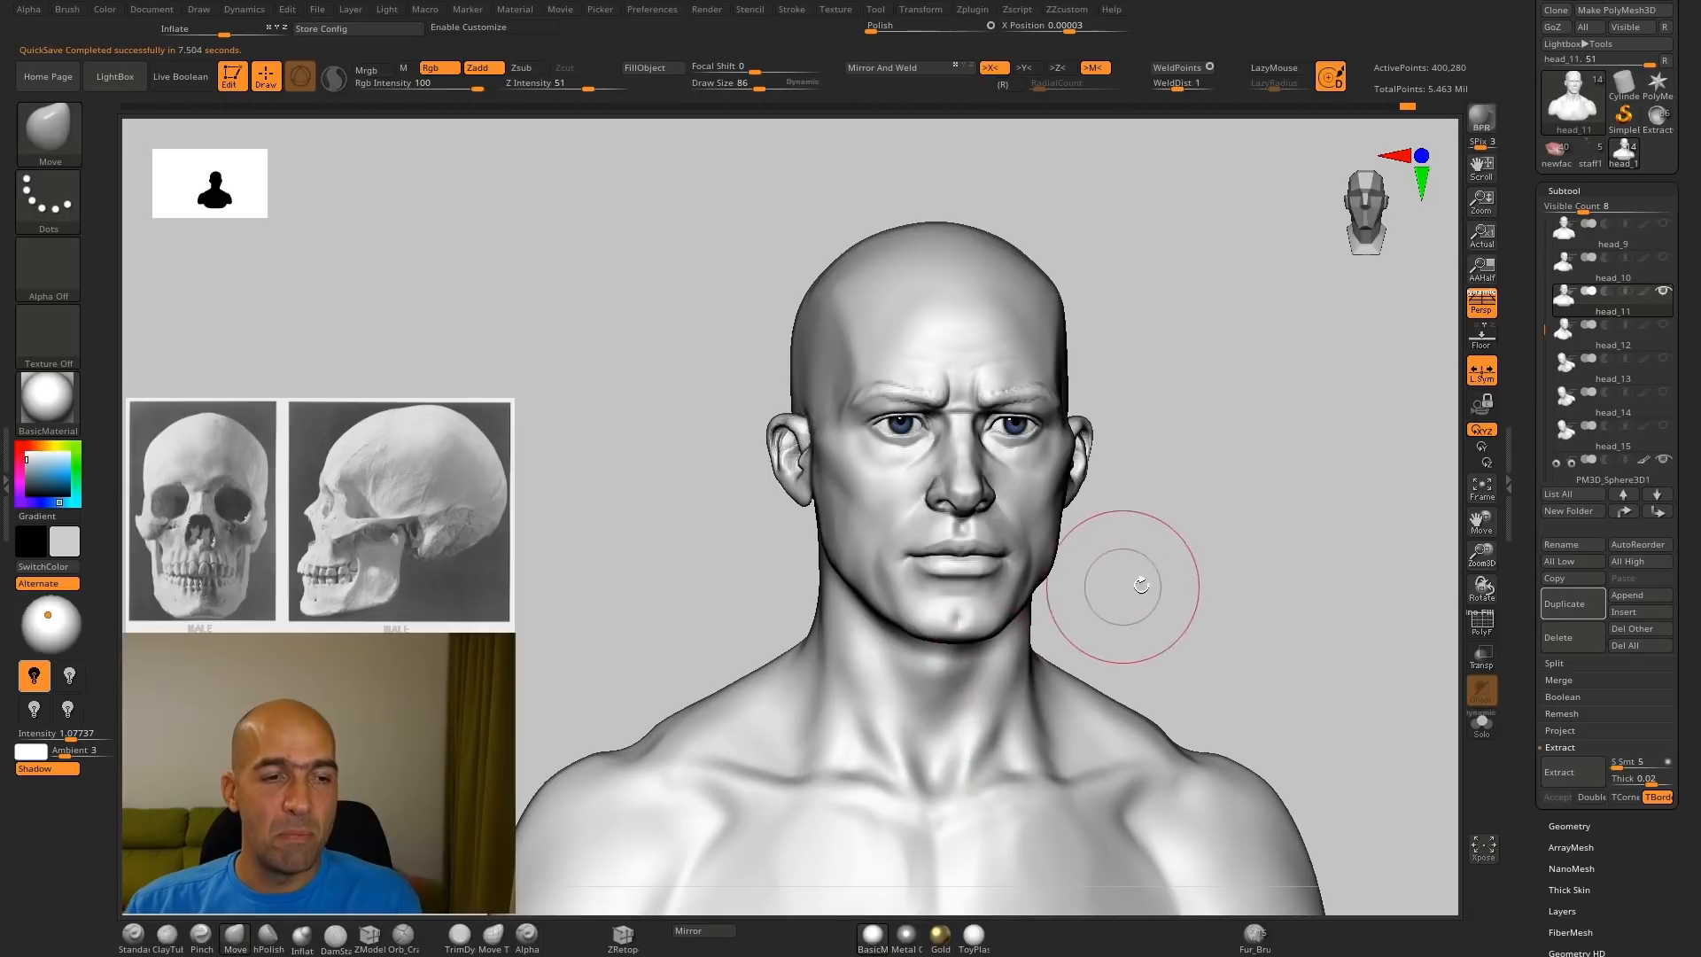
alt+drag(1174, 595, 1251, 450)
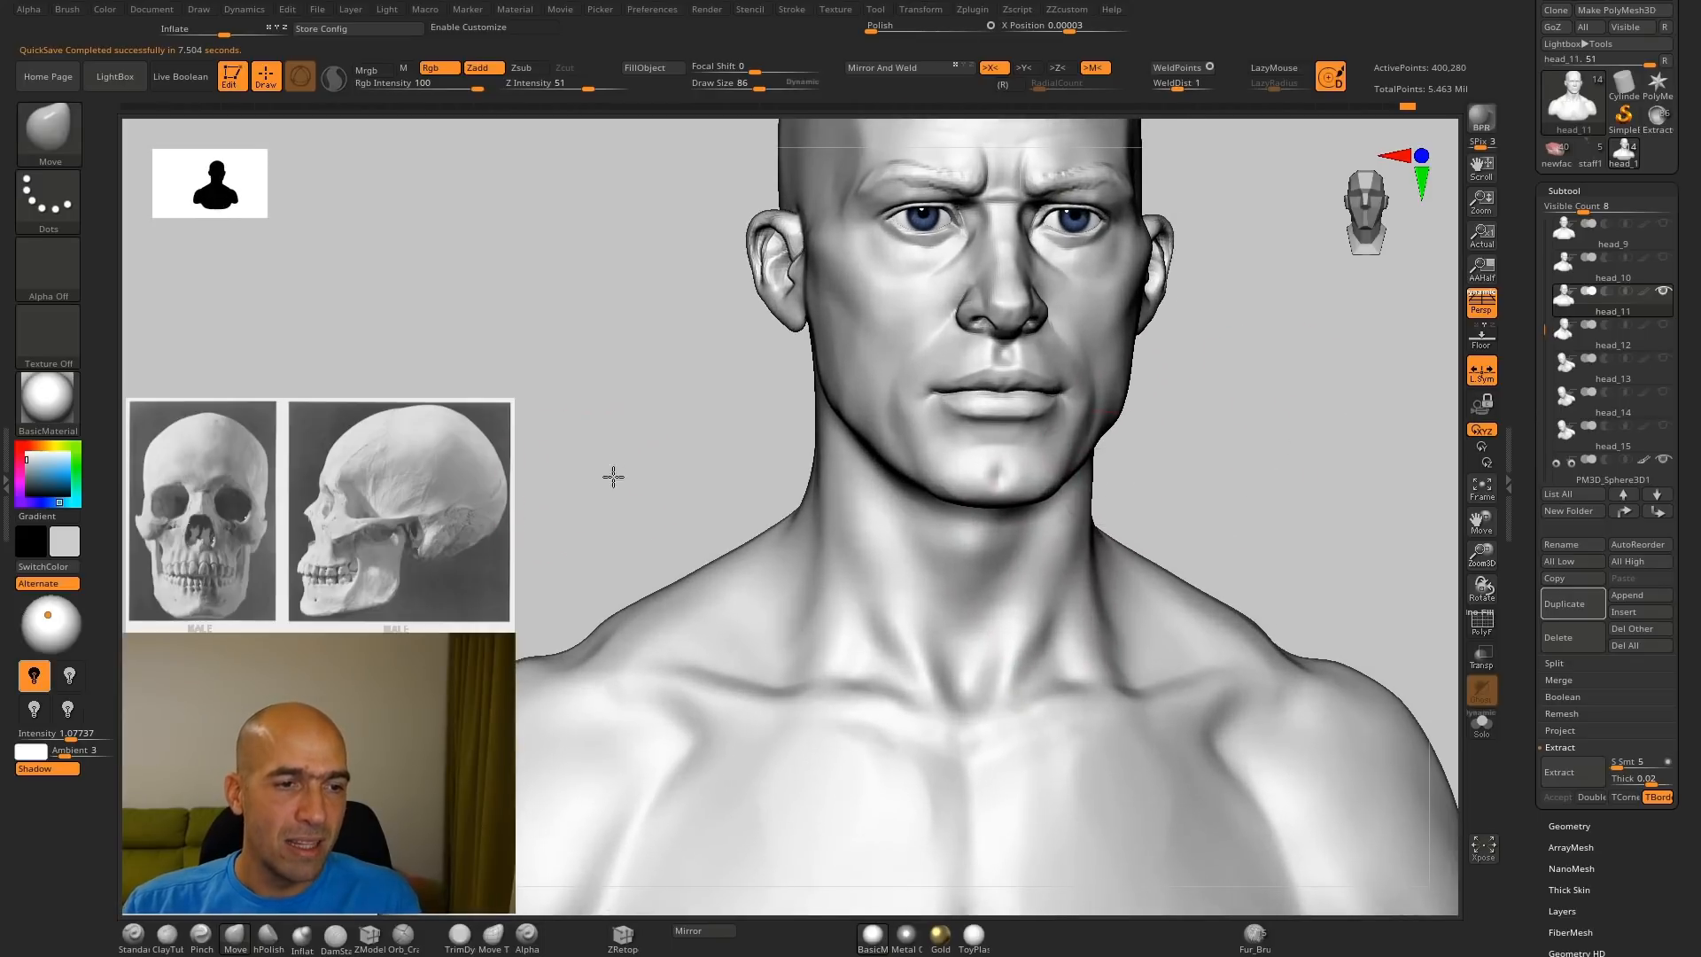
drag(613, 477, 702, 475)
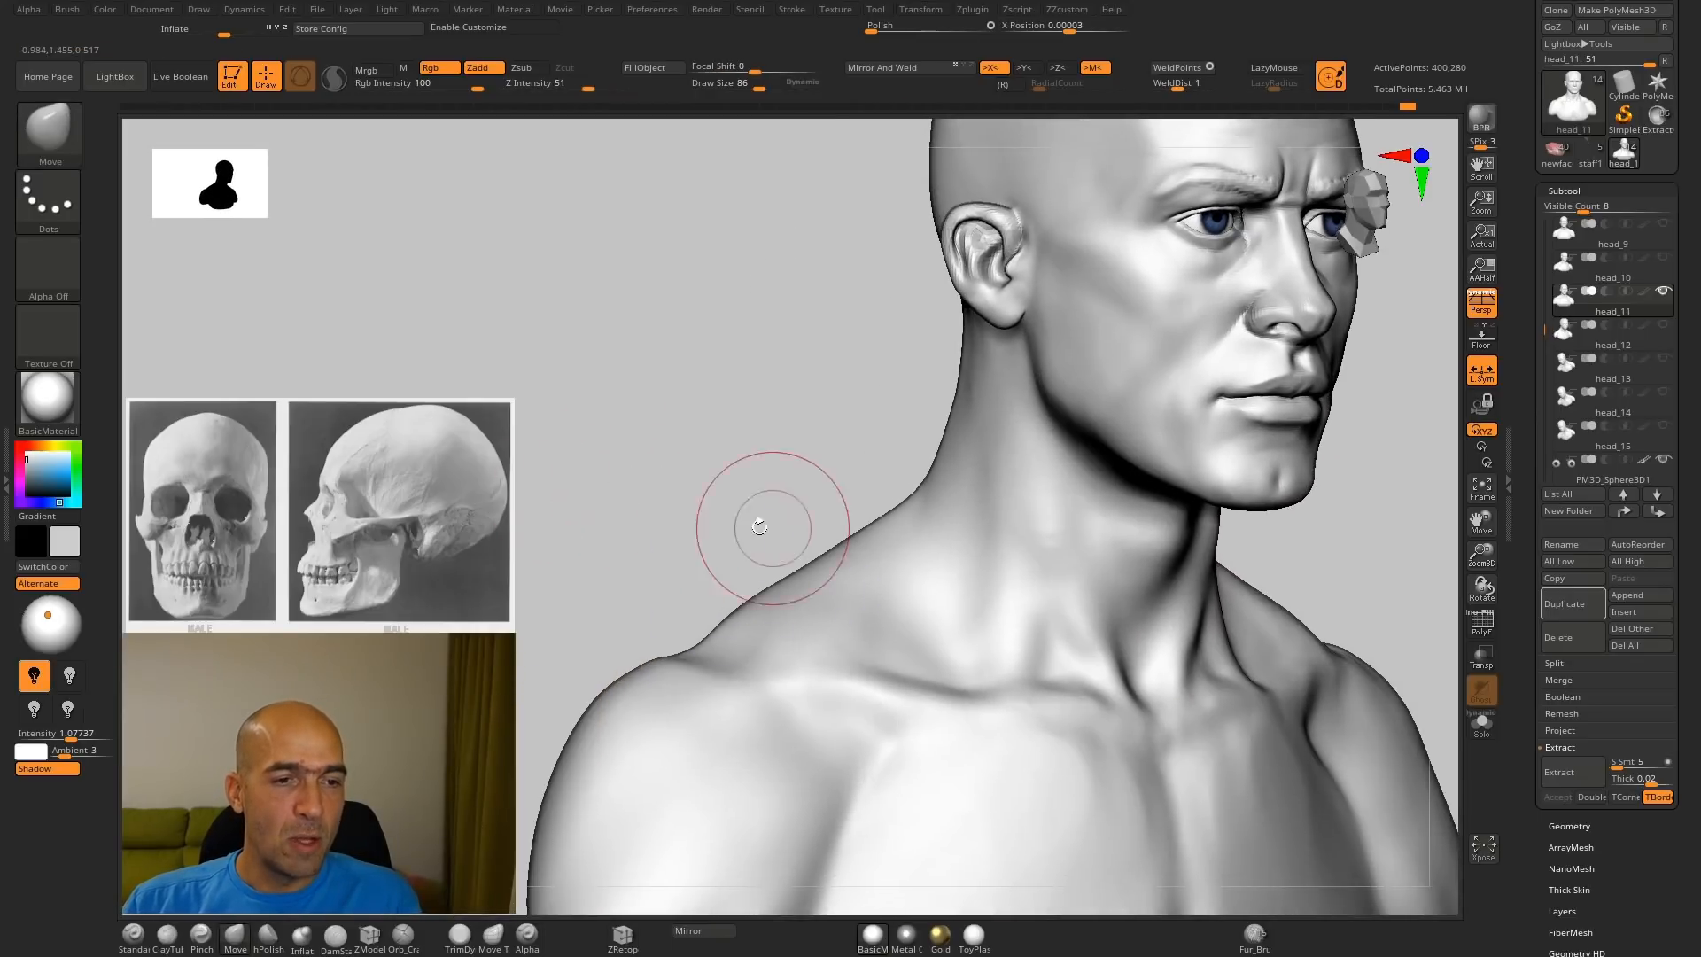
drag(771, 528, 728, 524)
Step: Reshape the trapezius slope and the area above the collarbone with the brush at draw size 106
key(bracketright)
mouse_move(776, 592)
mouse_down()
mouse_move(797, 595)
mouse_move(798, 505)
mouse_up()
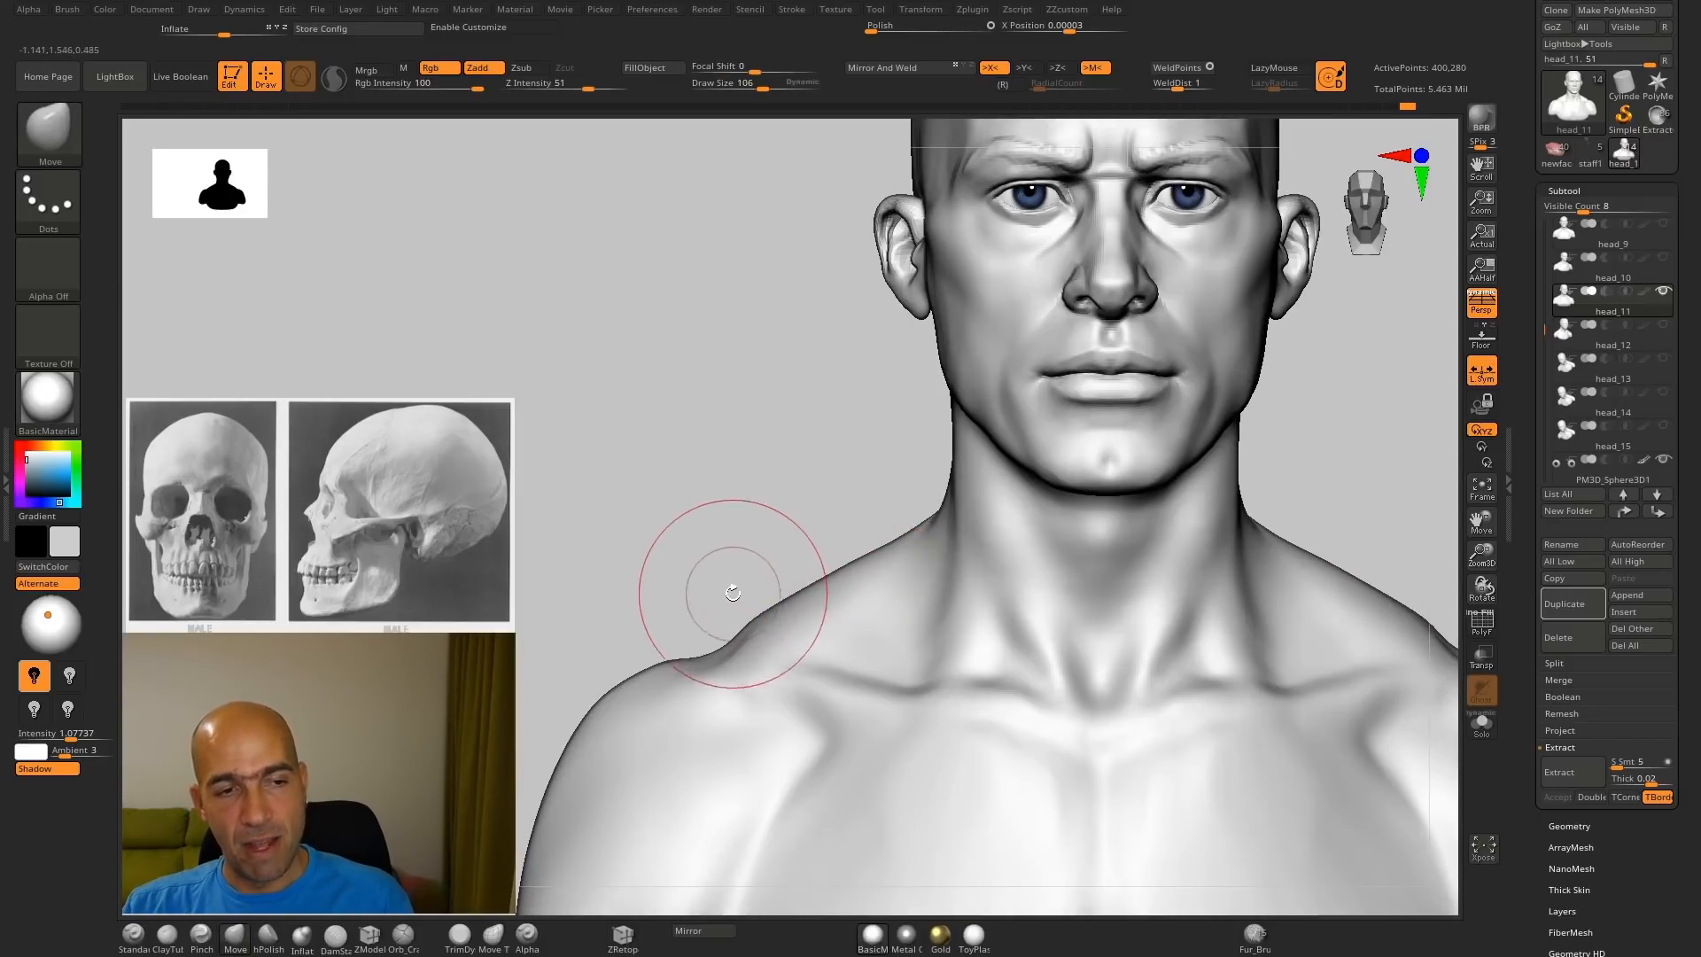
mouse_move(733, 608)
mouse_down()
mouse_move(767, 588)
mouse_move(779, 653)
mouse_move(852, 685)
mouse_move(896, 682)
mouse_move(803, 664)
mouse_up()
key(b)
key(d)
key(s)
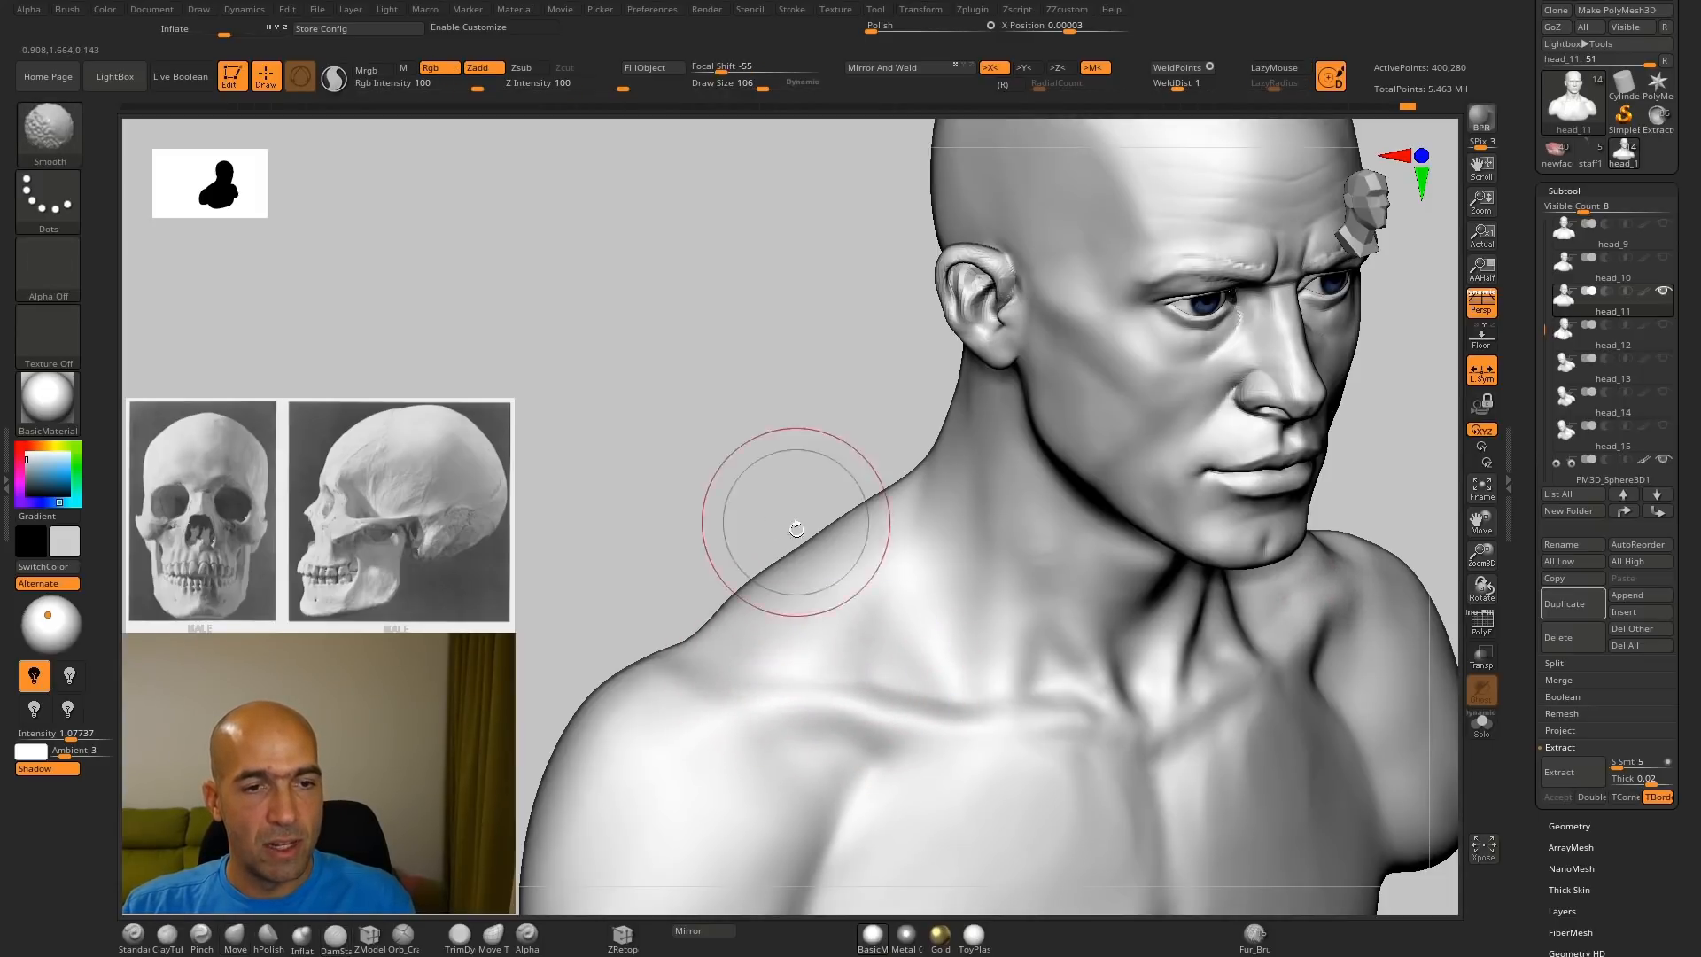
Step: Examine the proportions of the whole bust from the front with the Move brush selected
alt+drag(797, 529, 1014, 487)
shift+drag(1150, 512, 1113, 492)
mouse_move(1172, 610)
alt+mouse_down()
mouse_move(1105, 562)
mouse_move(1105, 638)
alt+mouse_up()
alt+drag(1210, 590, 1169, 501)
key(b)
key(m)
key(v)
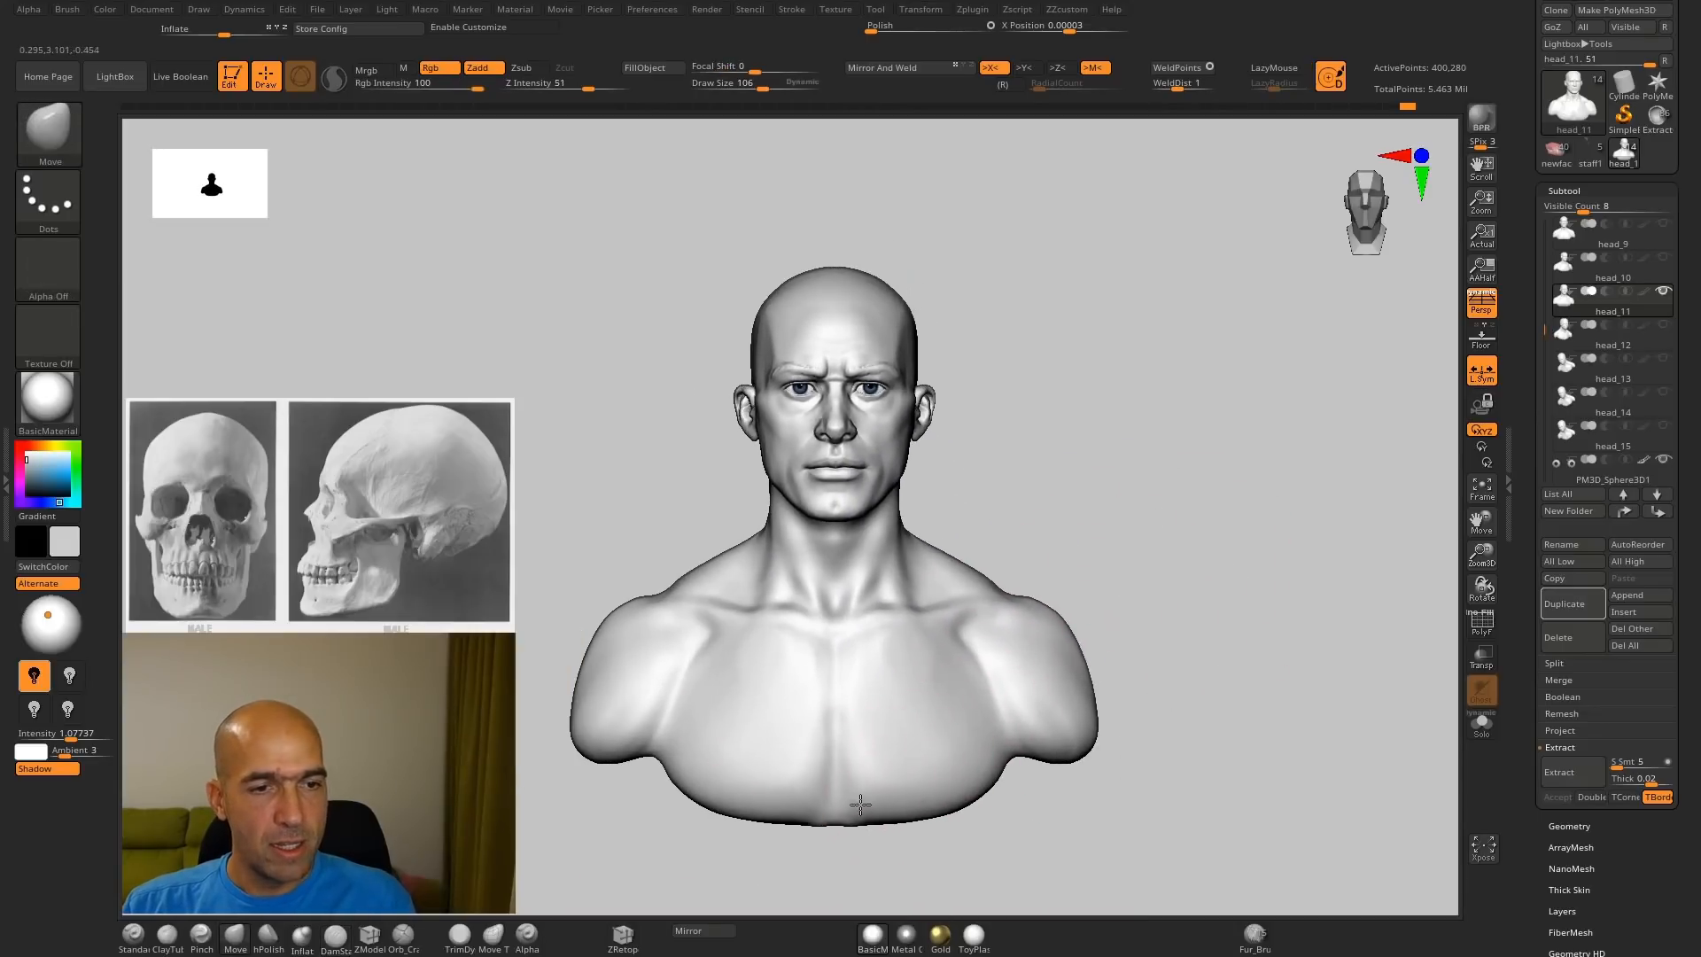
mouse_move(1127, 644)
alt+mouse_down()
mouse_move(1231, 706)
mouse_move(1097, 433)
mouse_move(1268, 535)
mouse_move(1337, 651)
alt+mouse_up()
Step: Pull the mouth area forward and adjust the chin in profile with the Move brush at draw size 170
mouse_move(668, 717)
shift+mouse_down()
mouse_move(656, 695)
mouse_move(726, 695)
mouse_move(202, 679)
shift+mouse_up()
alt+drag(1241, 585, 1169, 556)
alt+drag(1165, 572, 1151, 600)
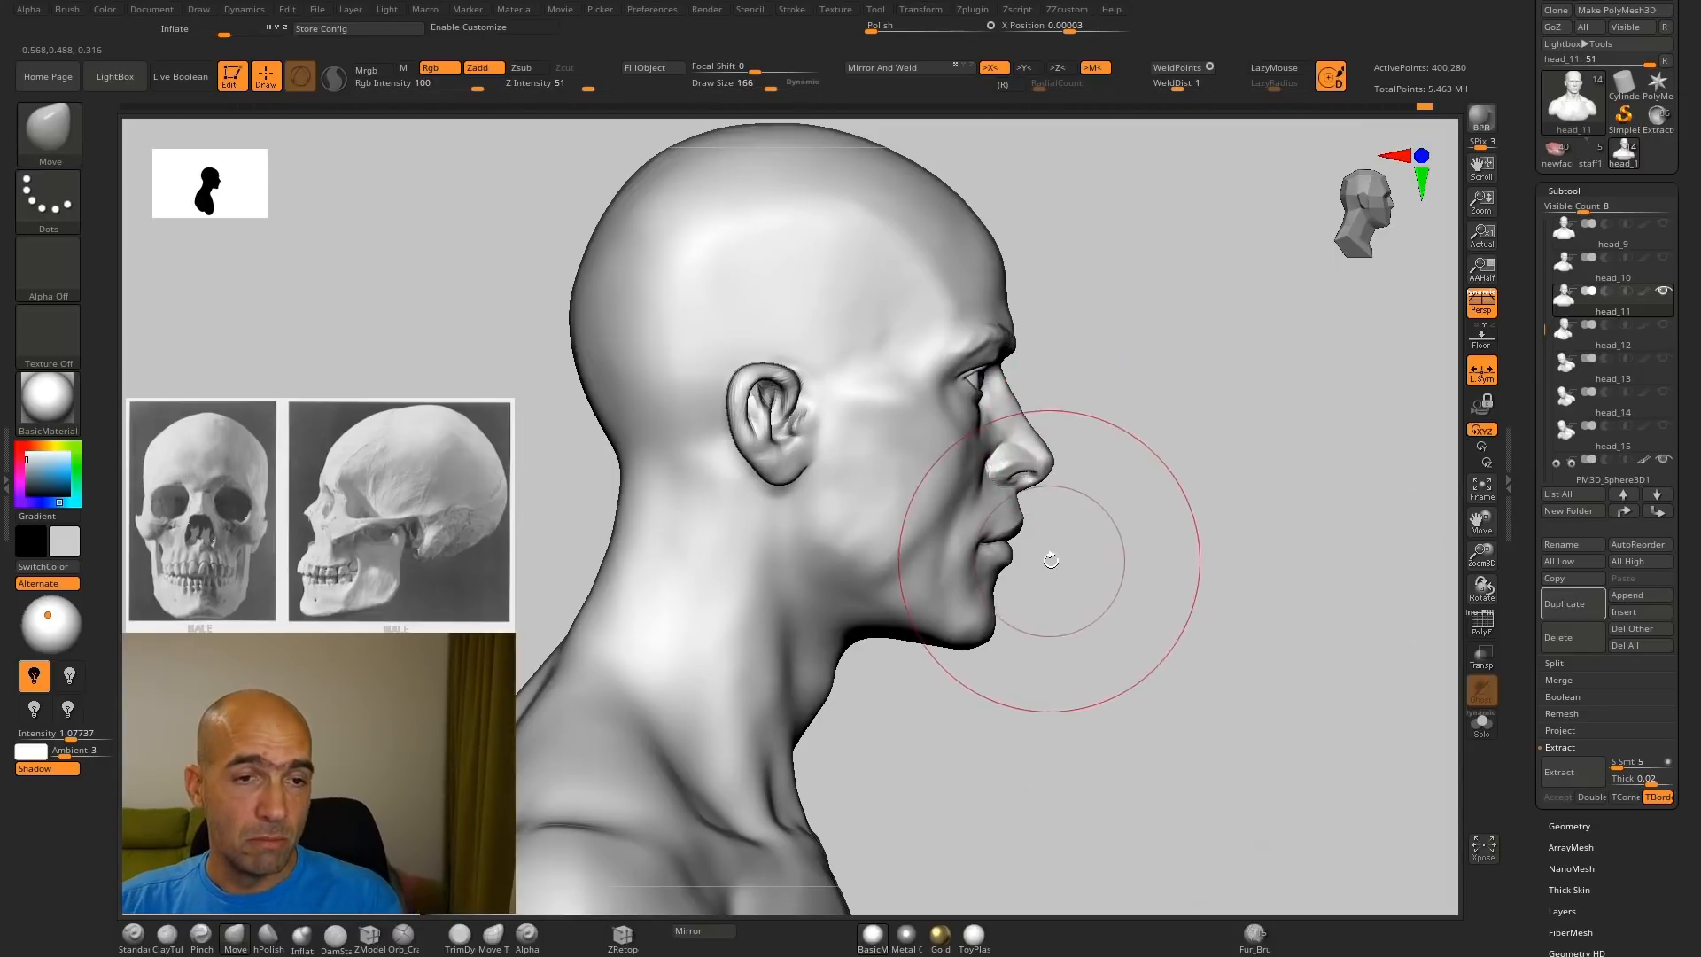
mouse_move(1139, 543)
mouse_down()
mouse_move(1158, 608)
mouse_move(1132, 544)
mouse_up()
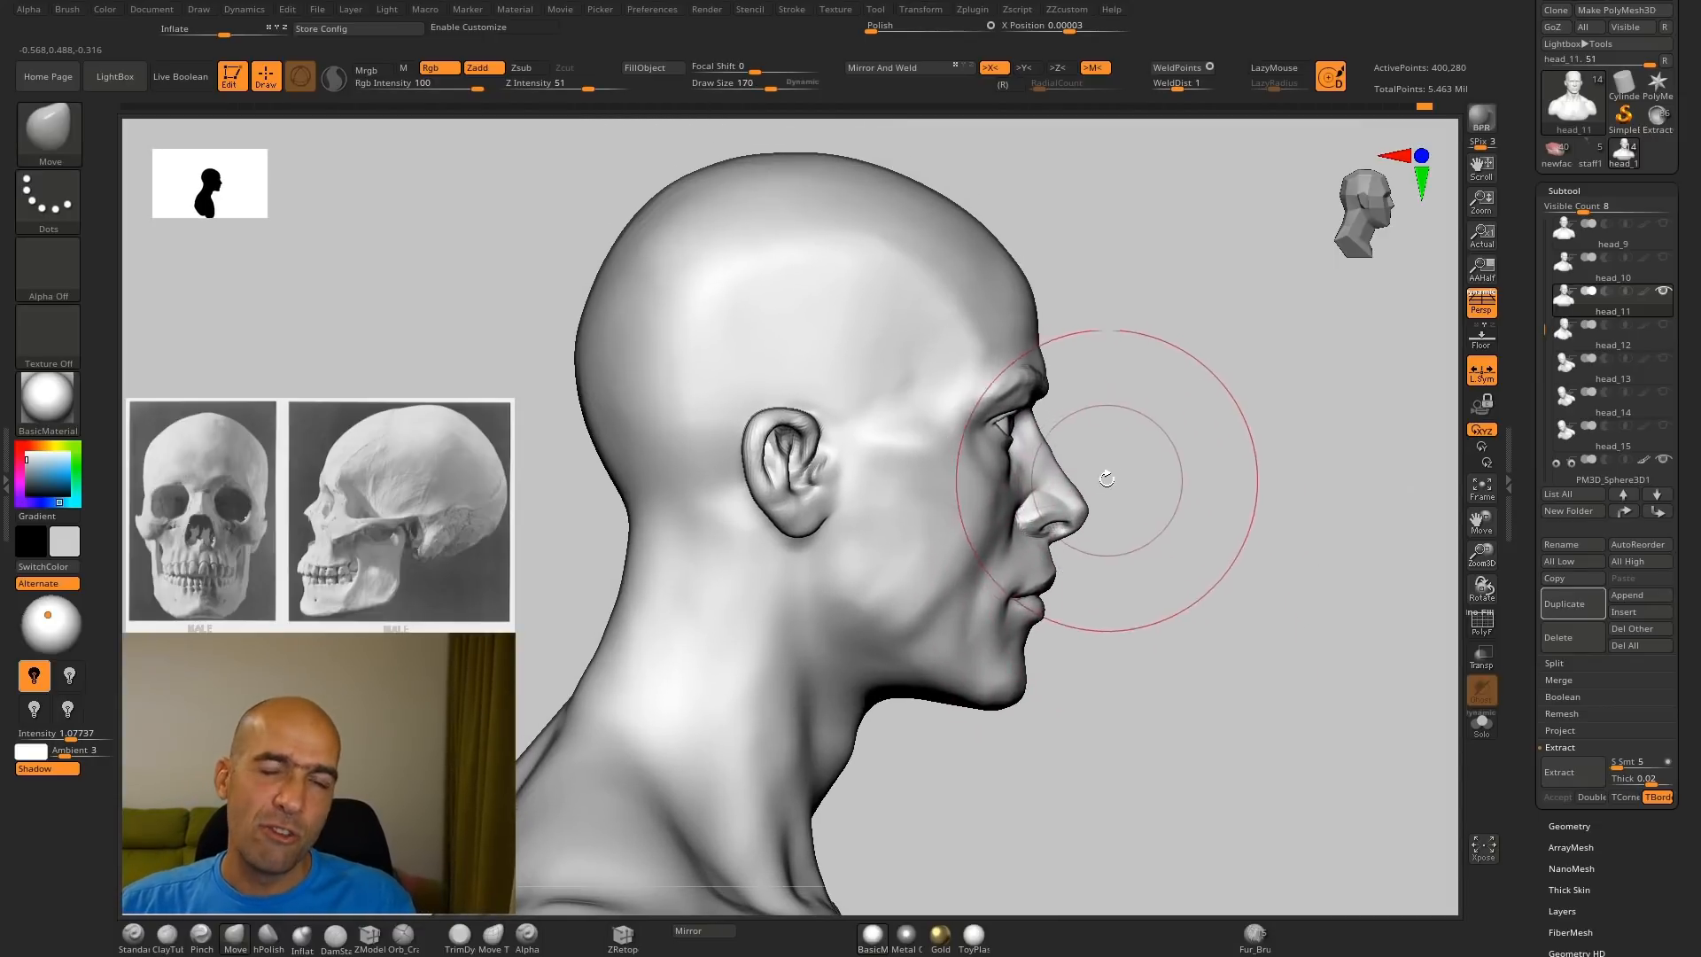
drag(1106, 479, 1113, 634)
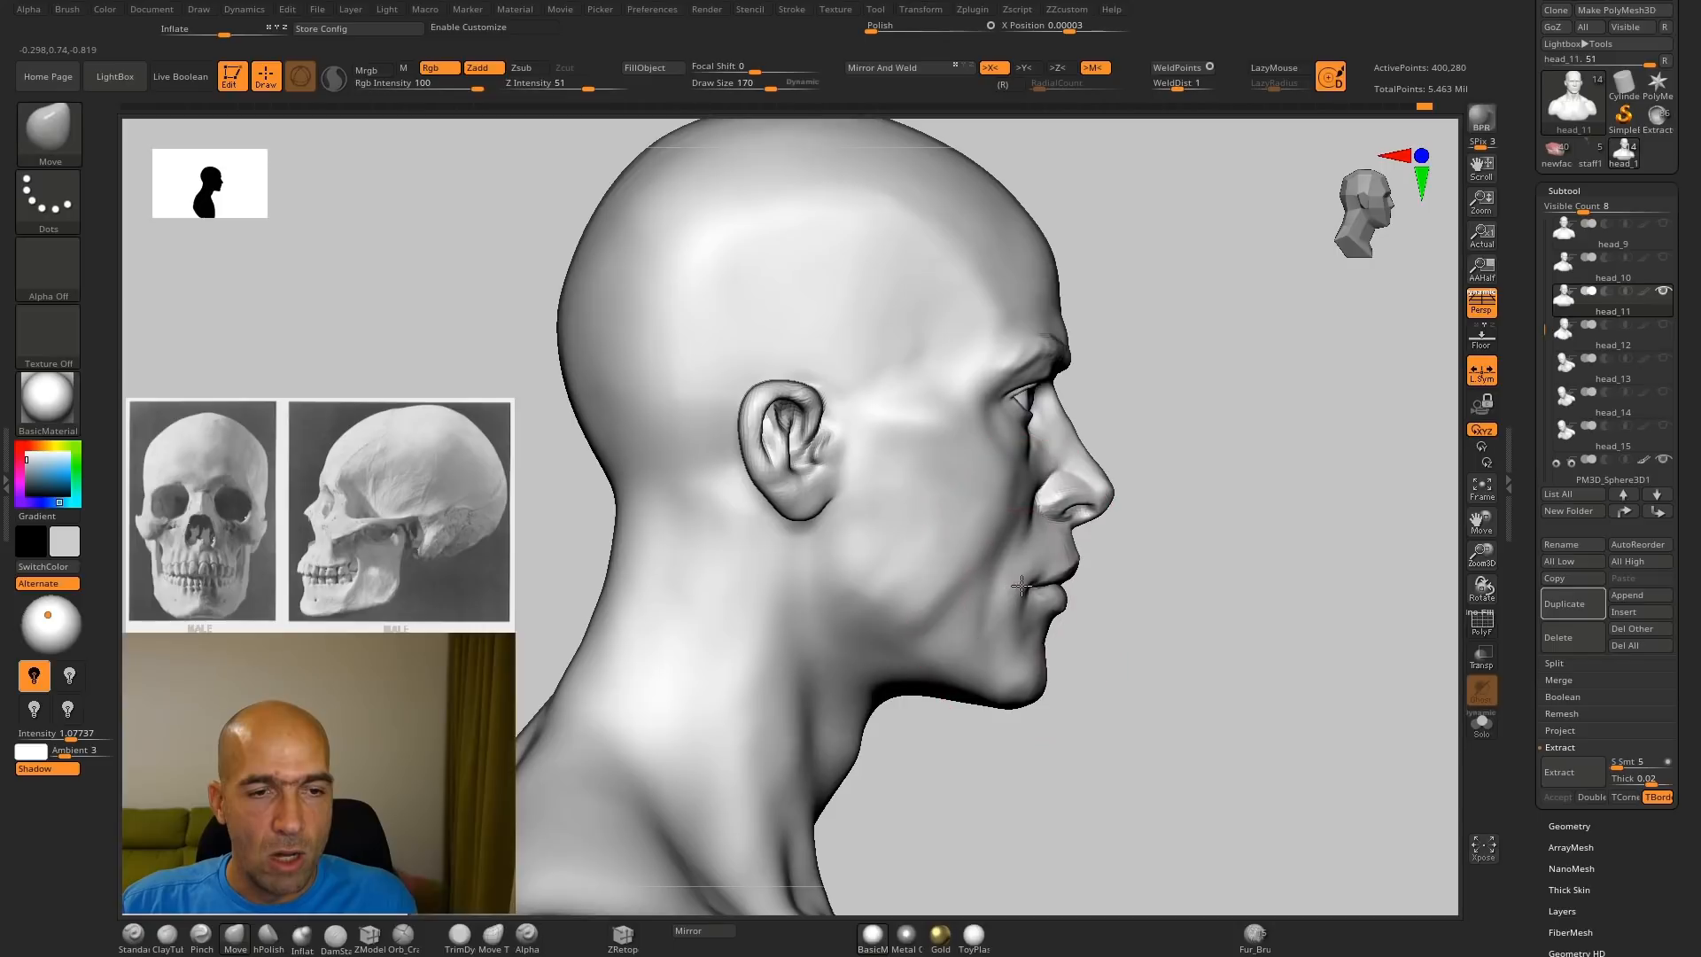
drag(1022, 585, 1068, 621)
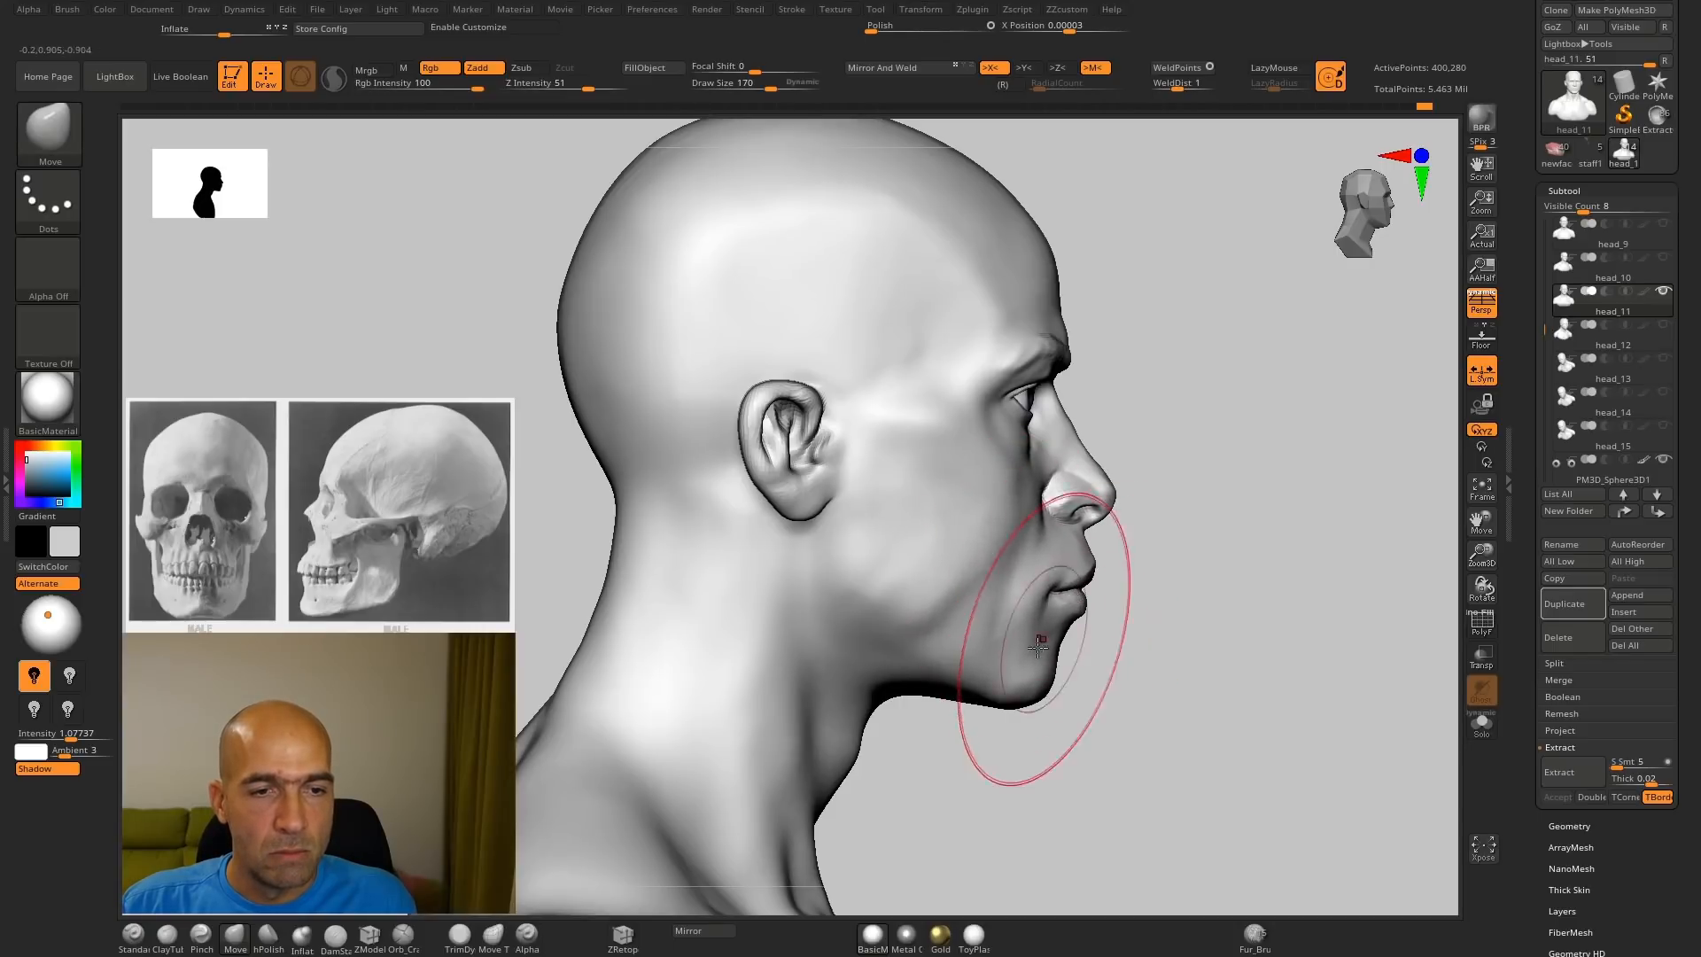
drag(1019, 695, 1030, 695)
Step: Examine the nose and mouth up close from the side and the front
alt+drag(1207, 455, 1186, 597)
mouse_move(1078, 470)
alt+mouse_down()
mouse_move(1078, 371)
mouse_move(985, 403)
alt+mouse_up()
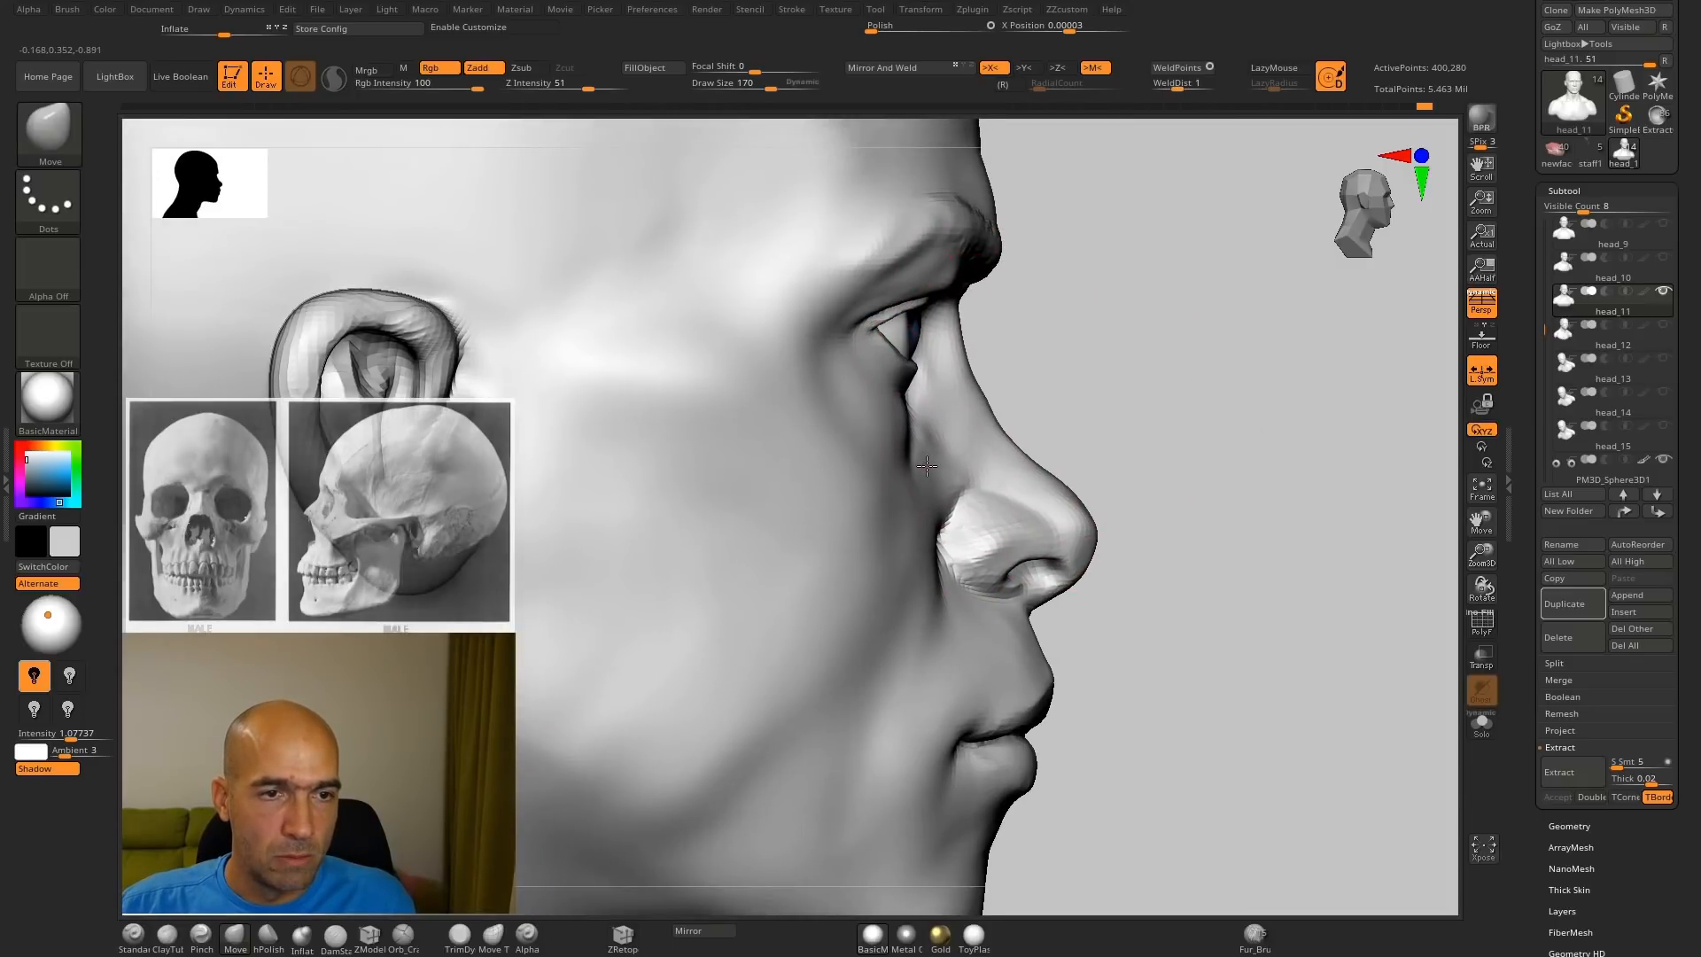
alt+drag(1119, 541, 961, 558)
drag(1183, 521, 1019, 560)
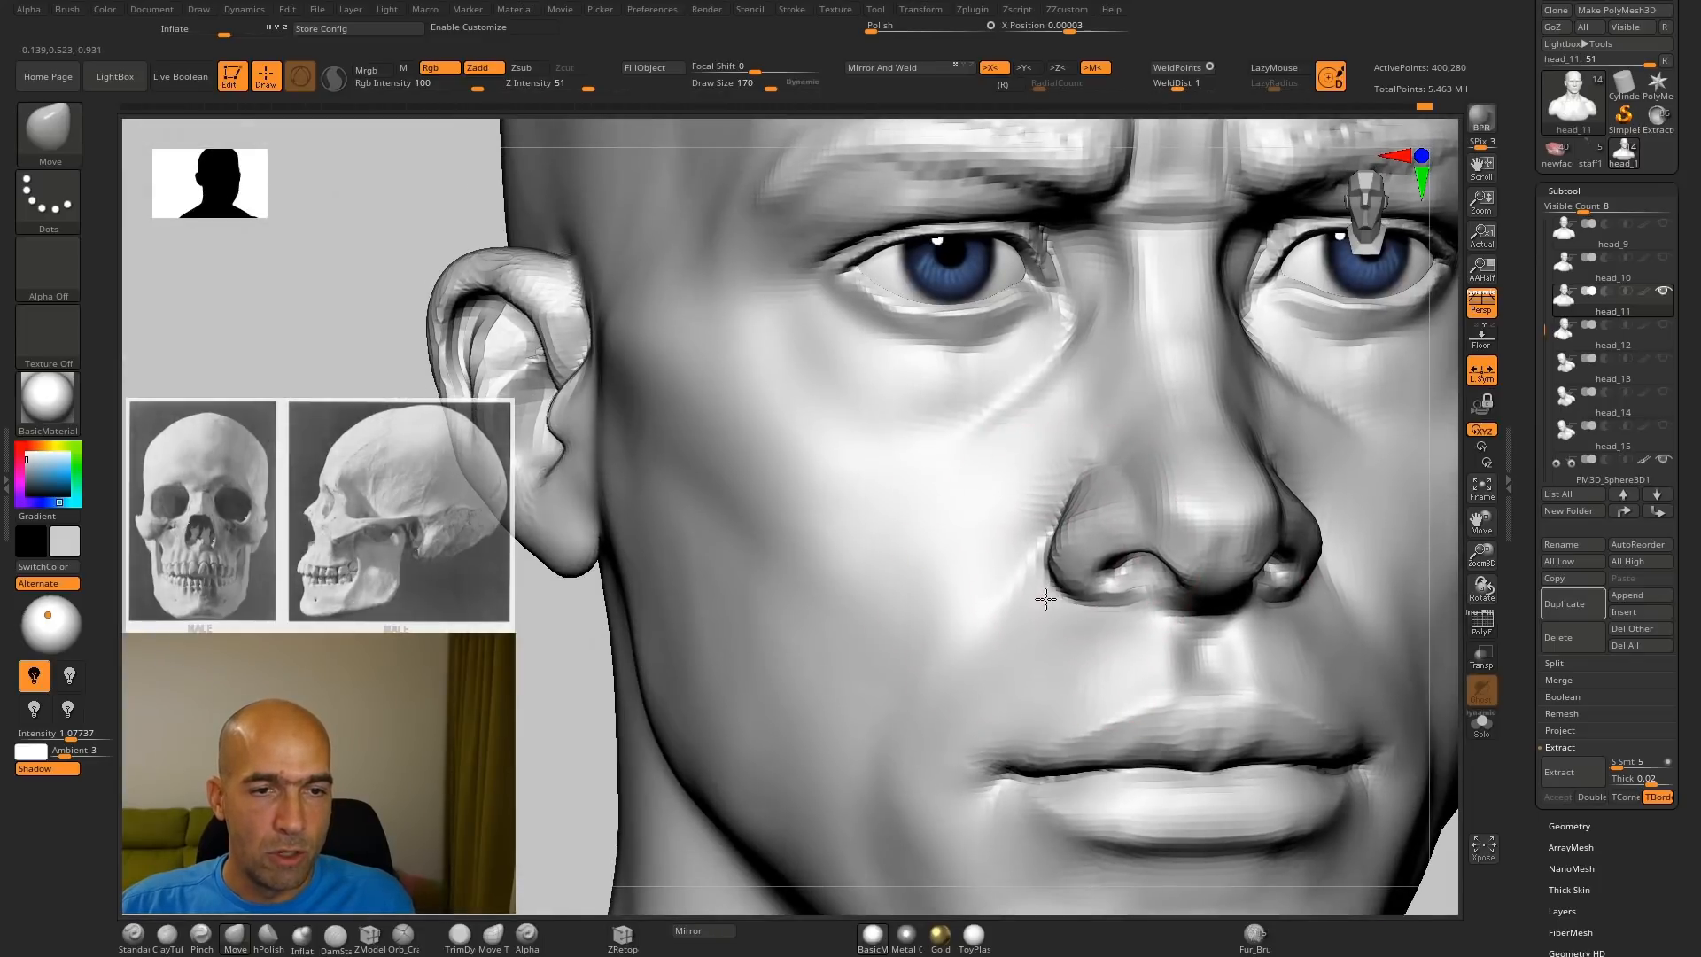
mouse_move(1450, 554)
mouse_down()
mouse_move(1356, 523)
mouse_move(1108, 520)
mouse_up()
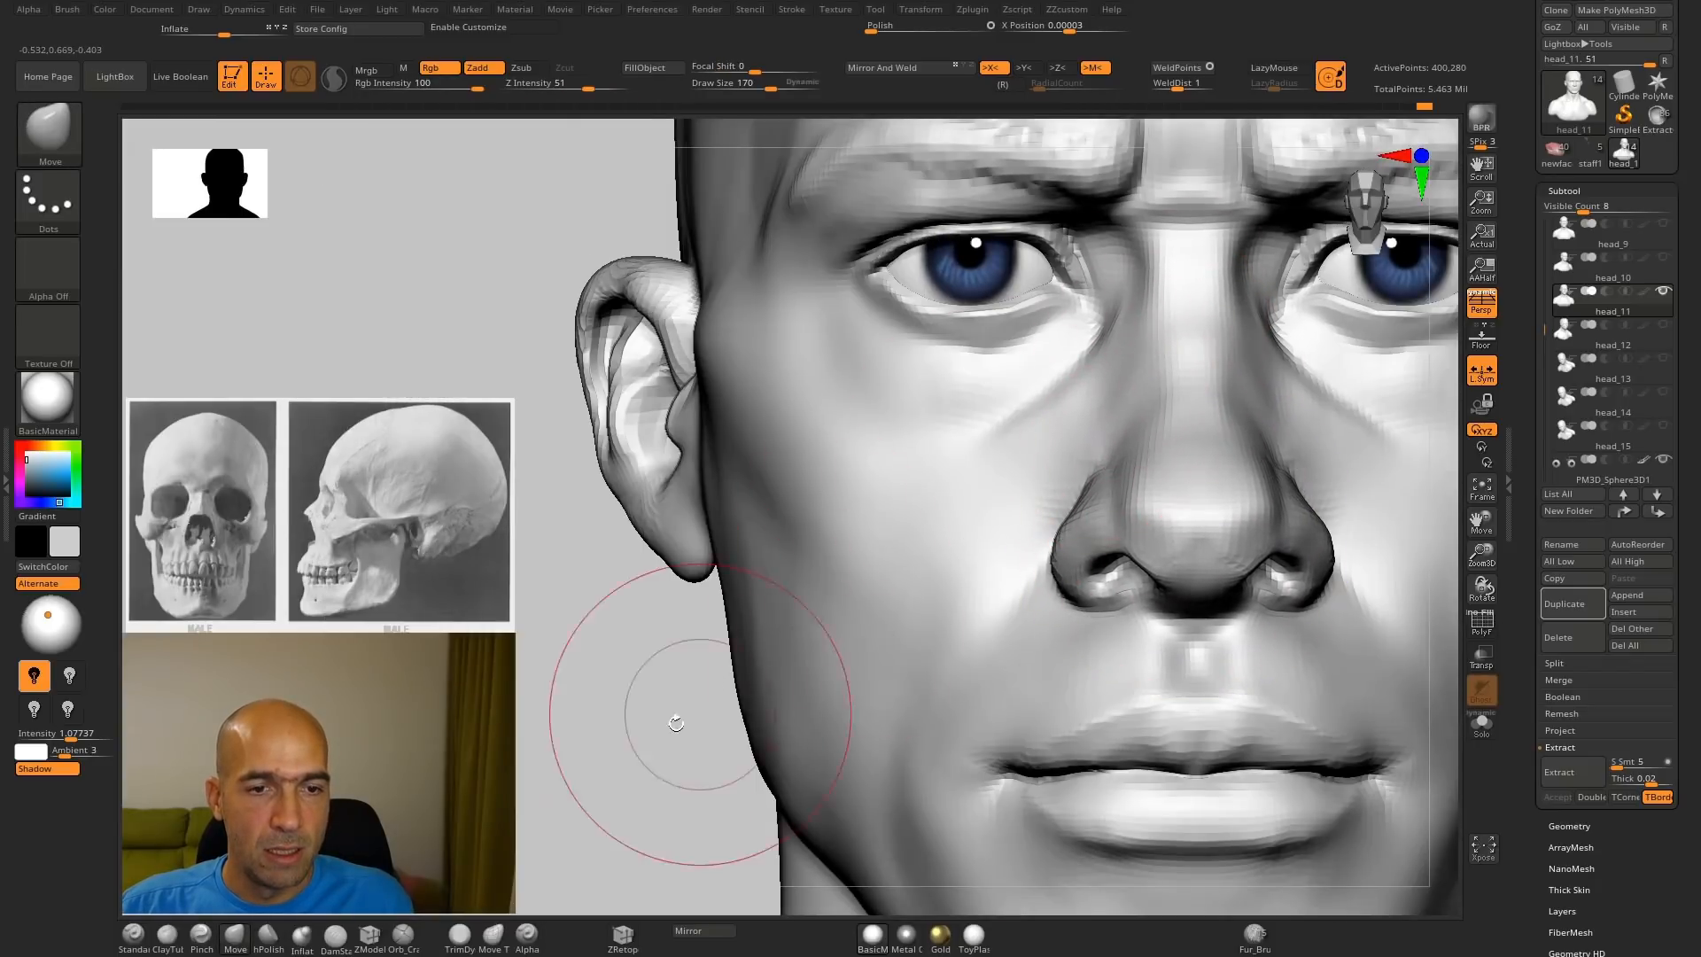
mouse_move(676, 722)
alt+mouse_down()
mouse_move(637, 664)
mouse_move(866, 646)
alt+mouse_up()
Step: Shape fuller lips from the three-quarter and profile views with the Move brush at draw size 138, comparing with perspective off
drag(1259, 599, 1382, 612)
key(p)
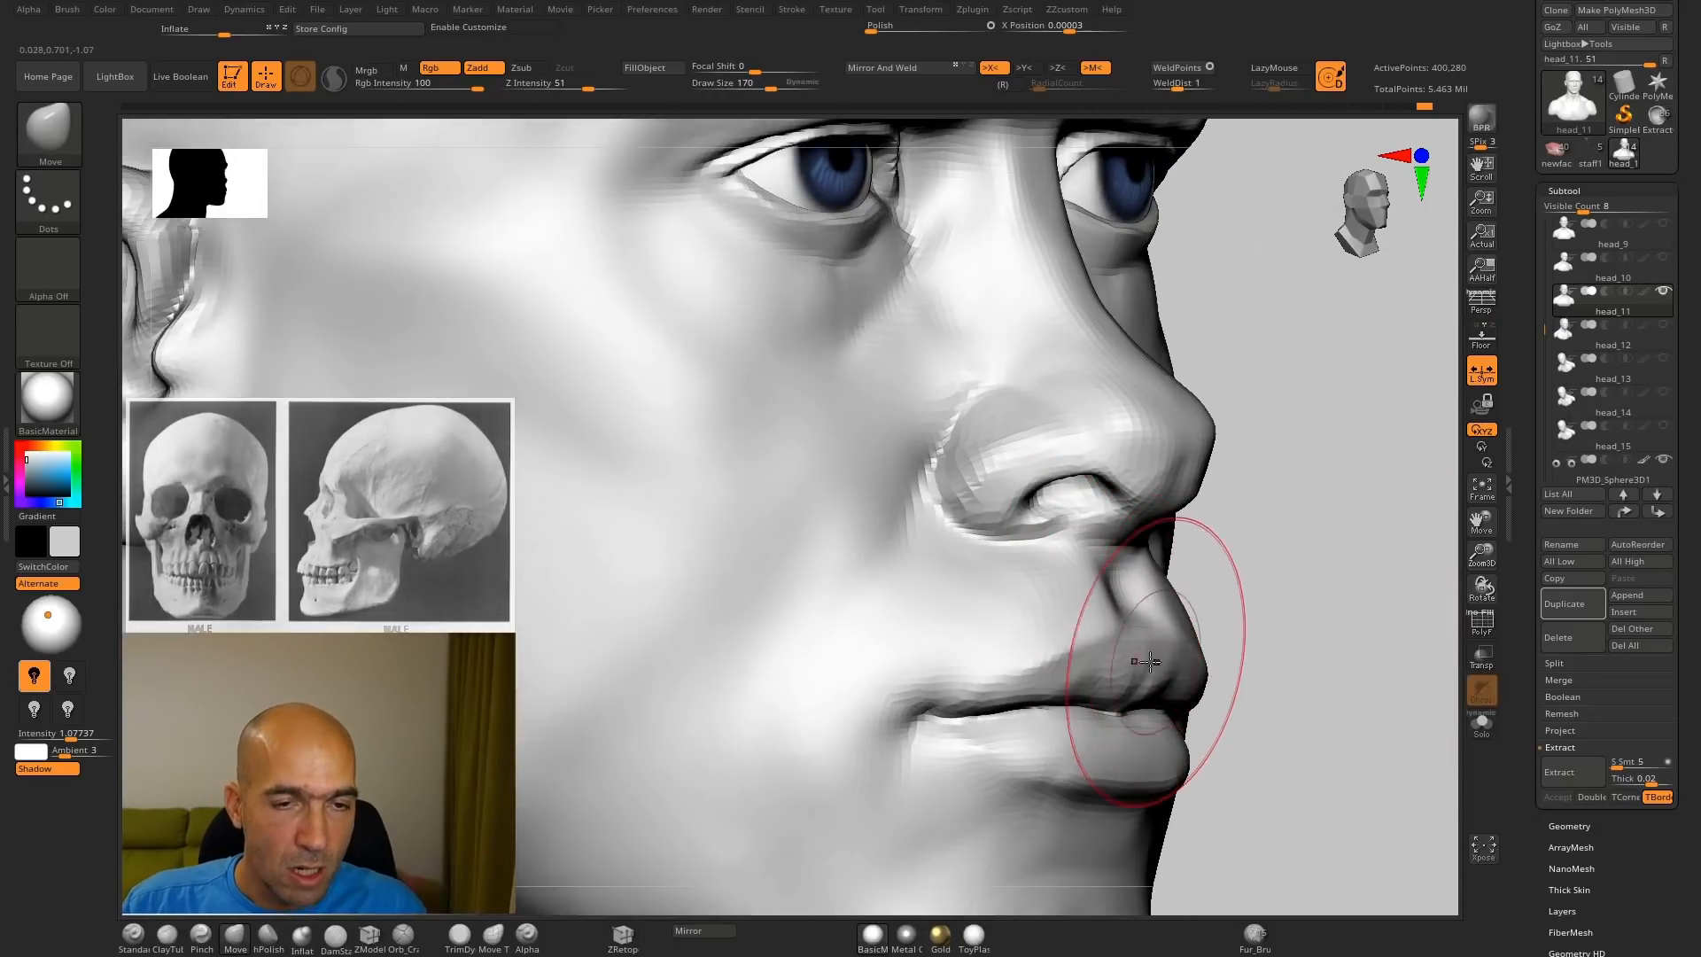
key(p)
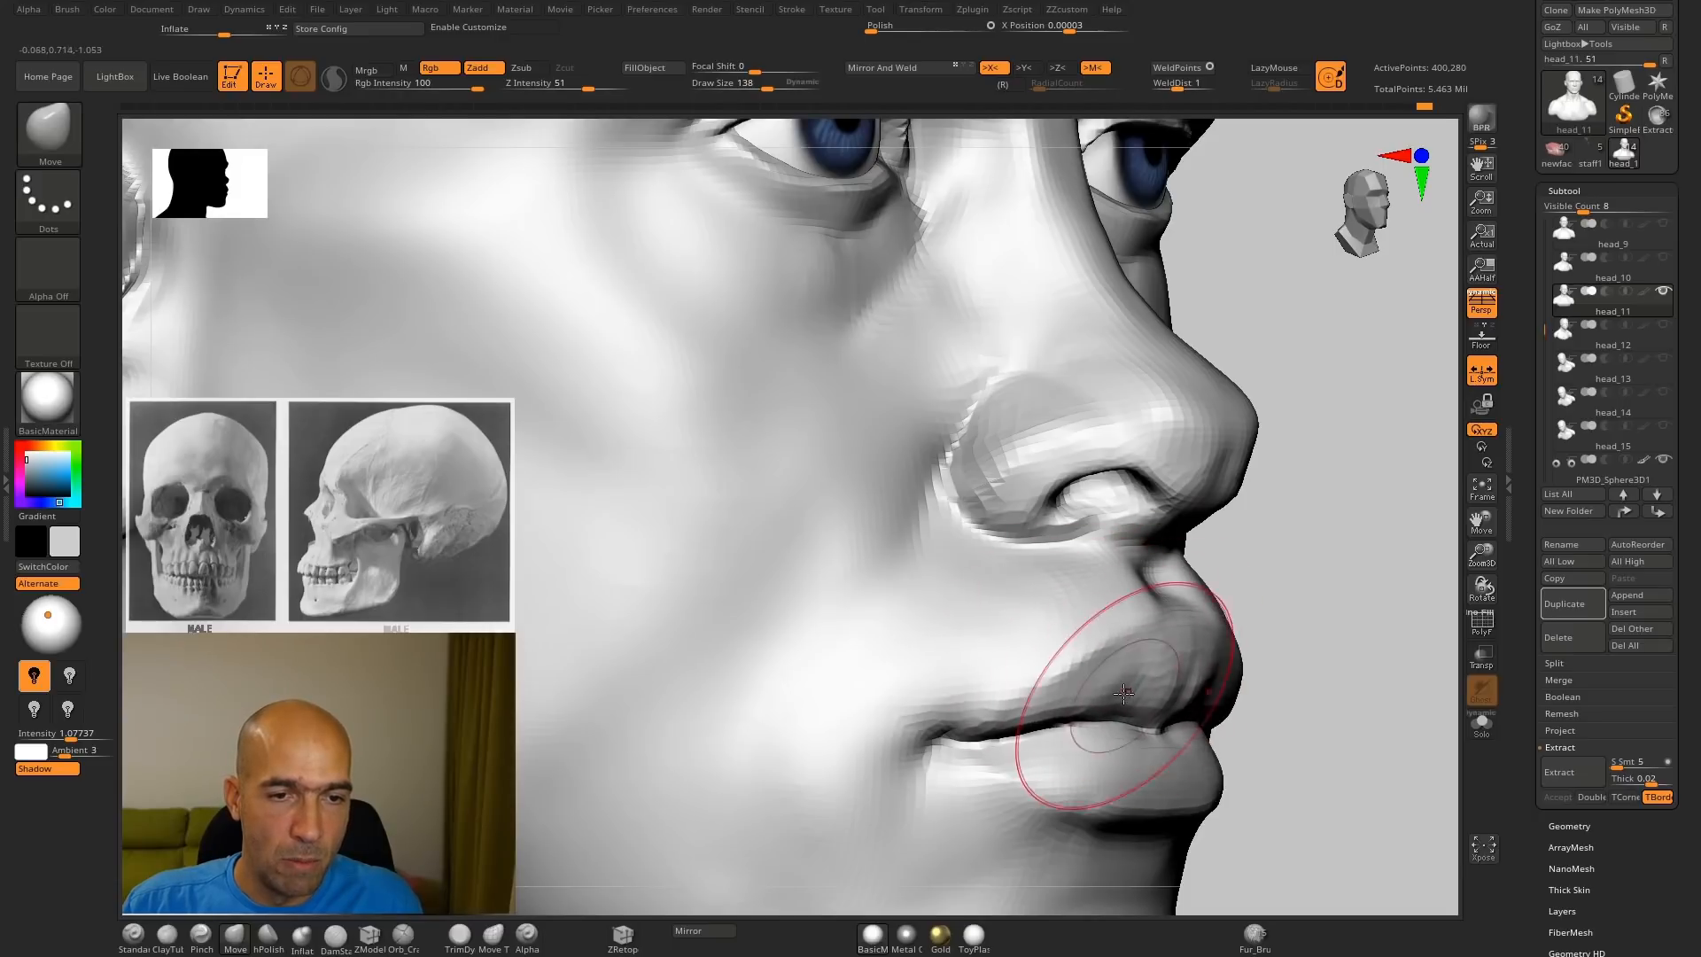
drag(1294, 656, 1105, 704)
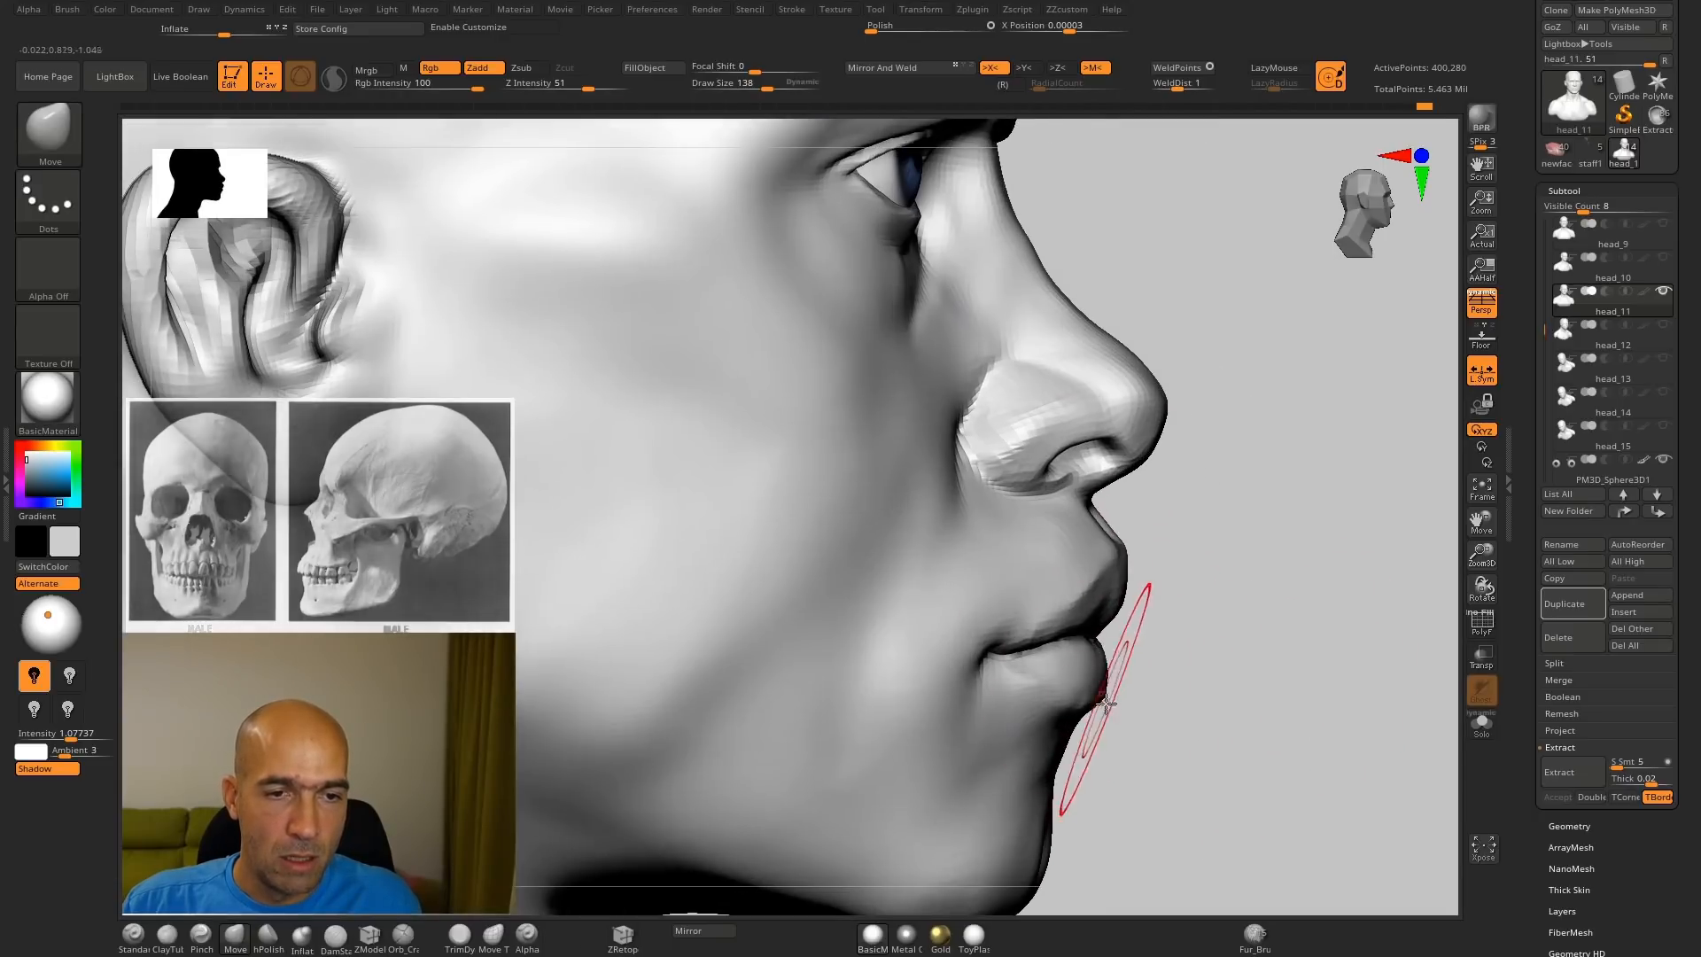
right_drag(1106, 704, 1097, 717)
drag(1197, 723, 1157, 725)
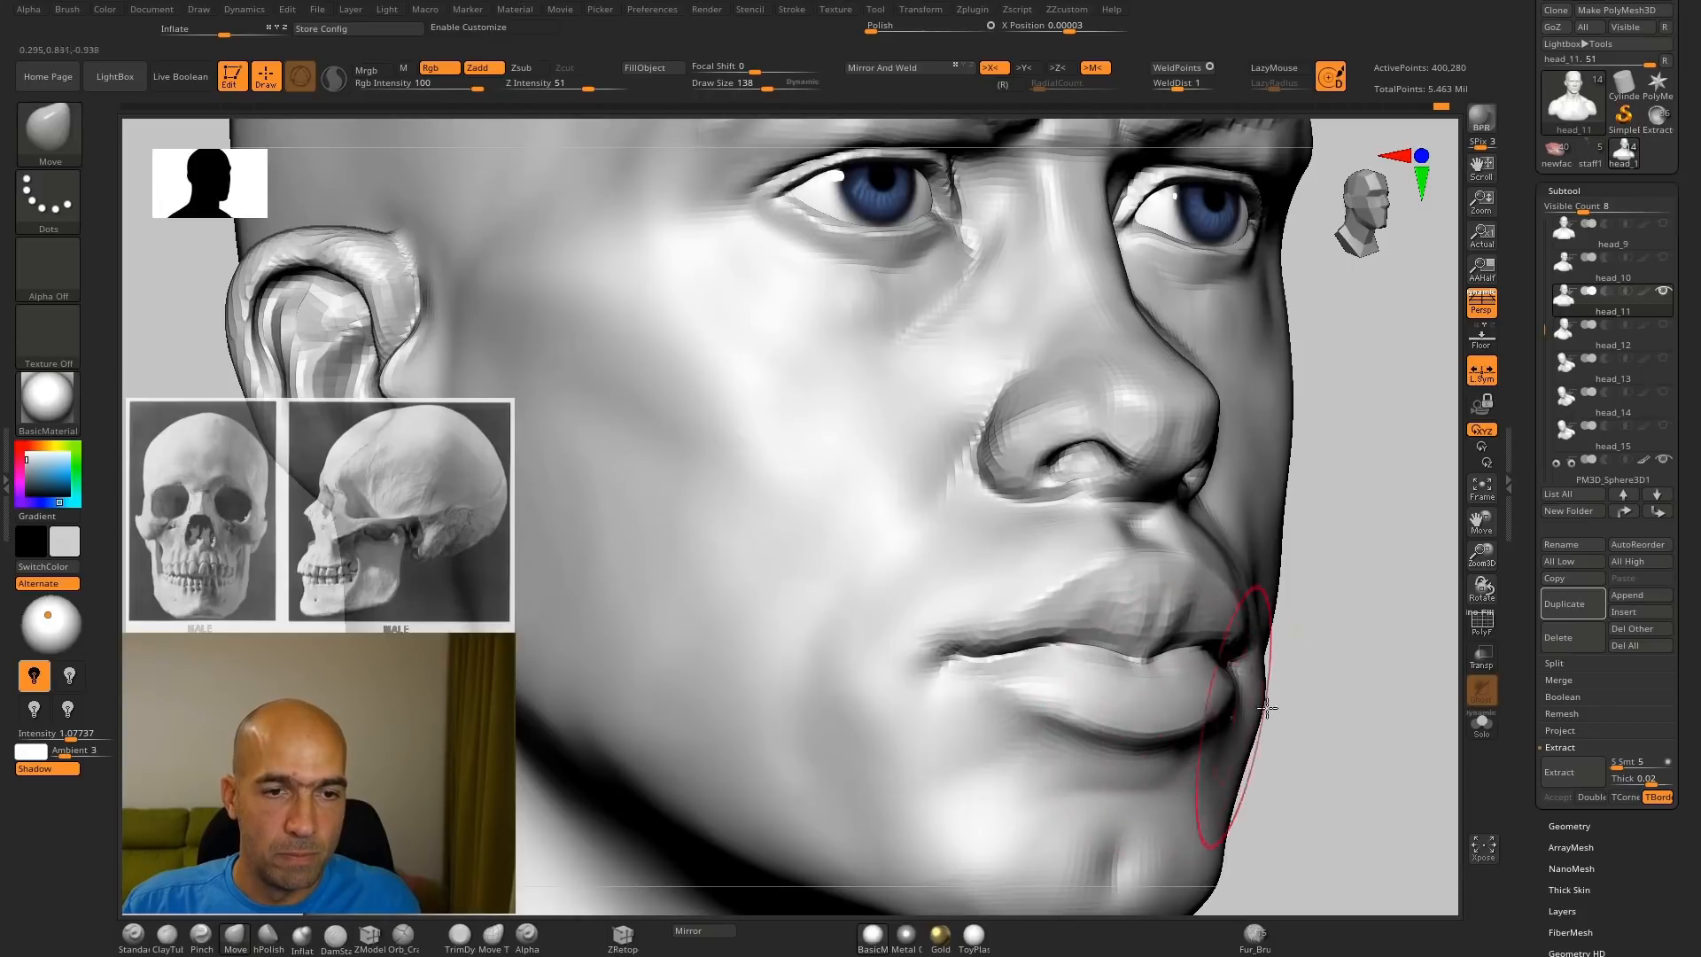
mouse_move(1268, 707)
mouse_down()
mouse_move(1264, 727)
mouse_move(1199, 709)
mouse_move(1348, 680)
mouse_move(1246, 703)
mouse_move(1178, 692)
mouse_up()
key(b)
key(s)
key(t)
key(b)
key(d)
key(s)
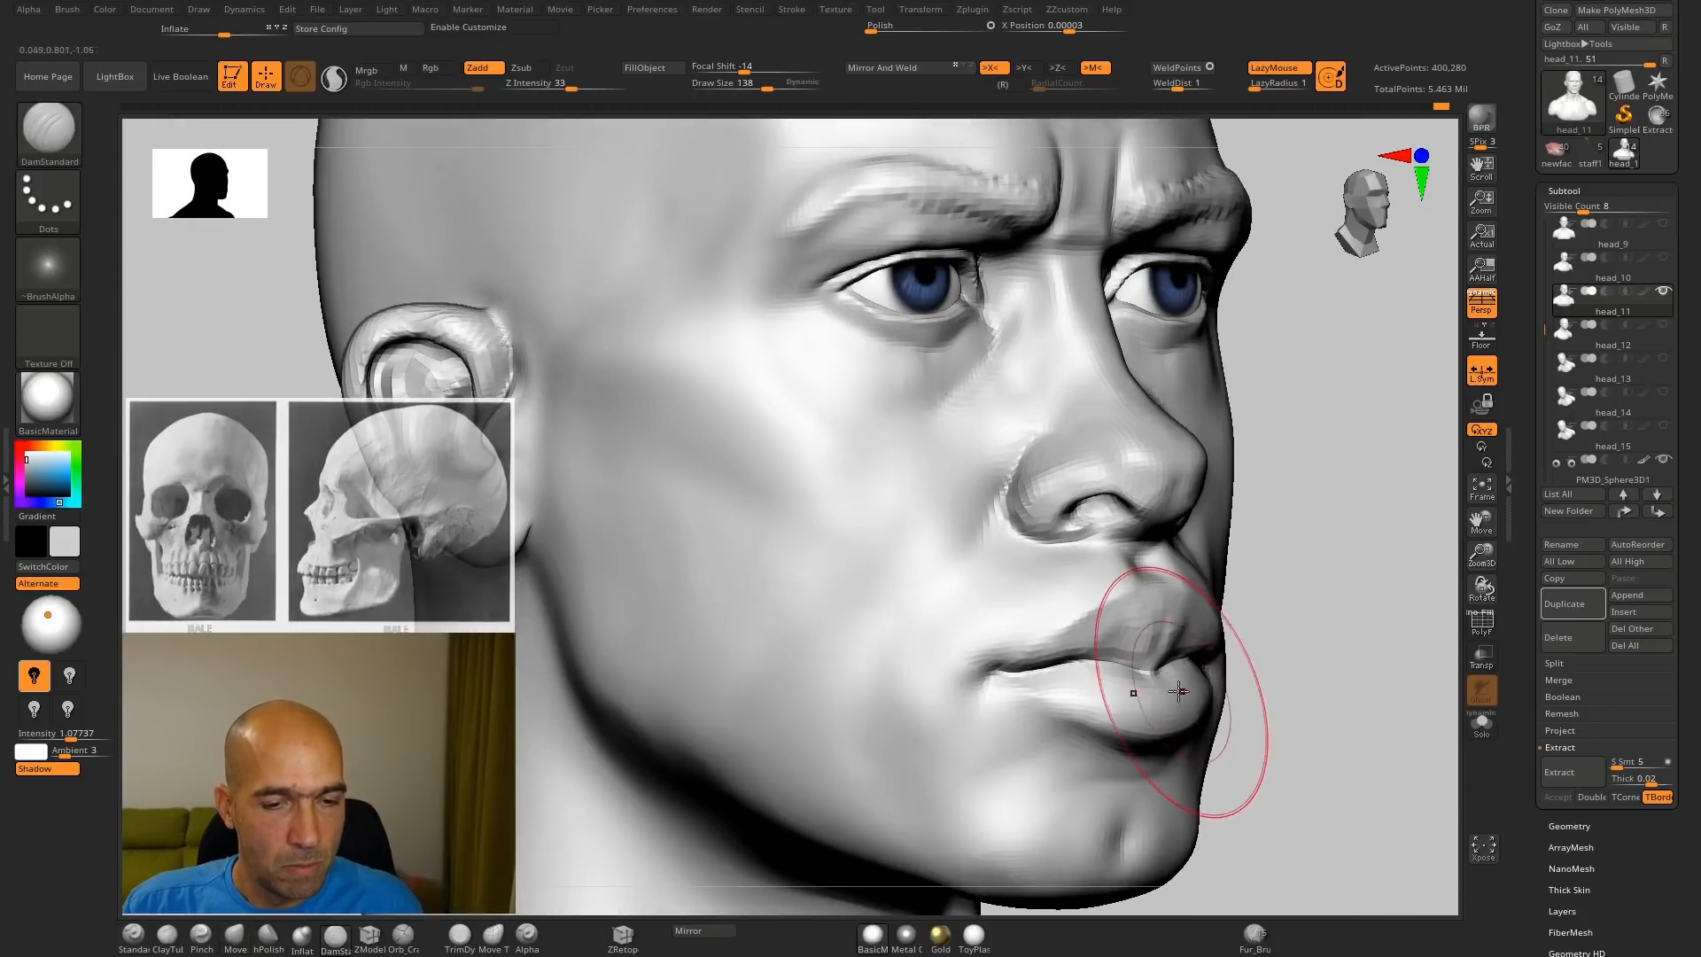
drag(1298, 657, 1221, 678)
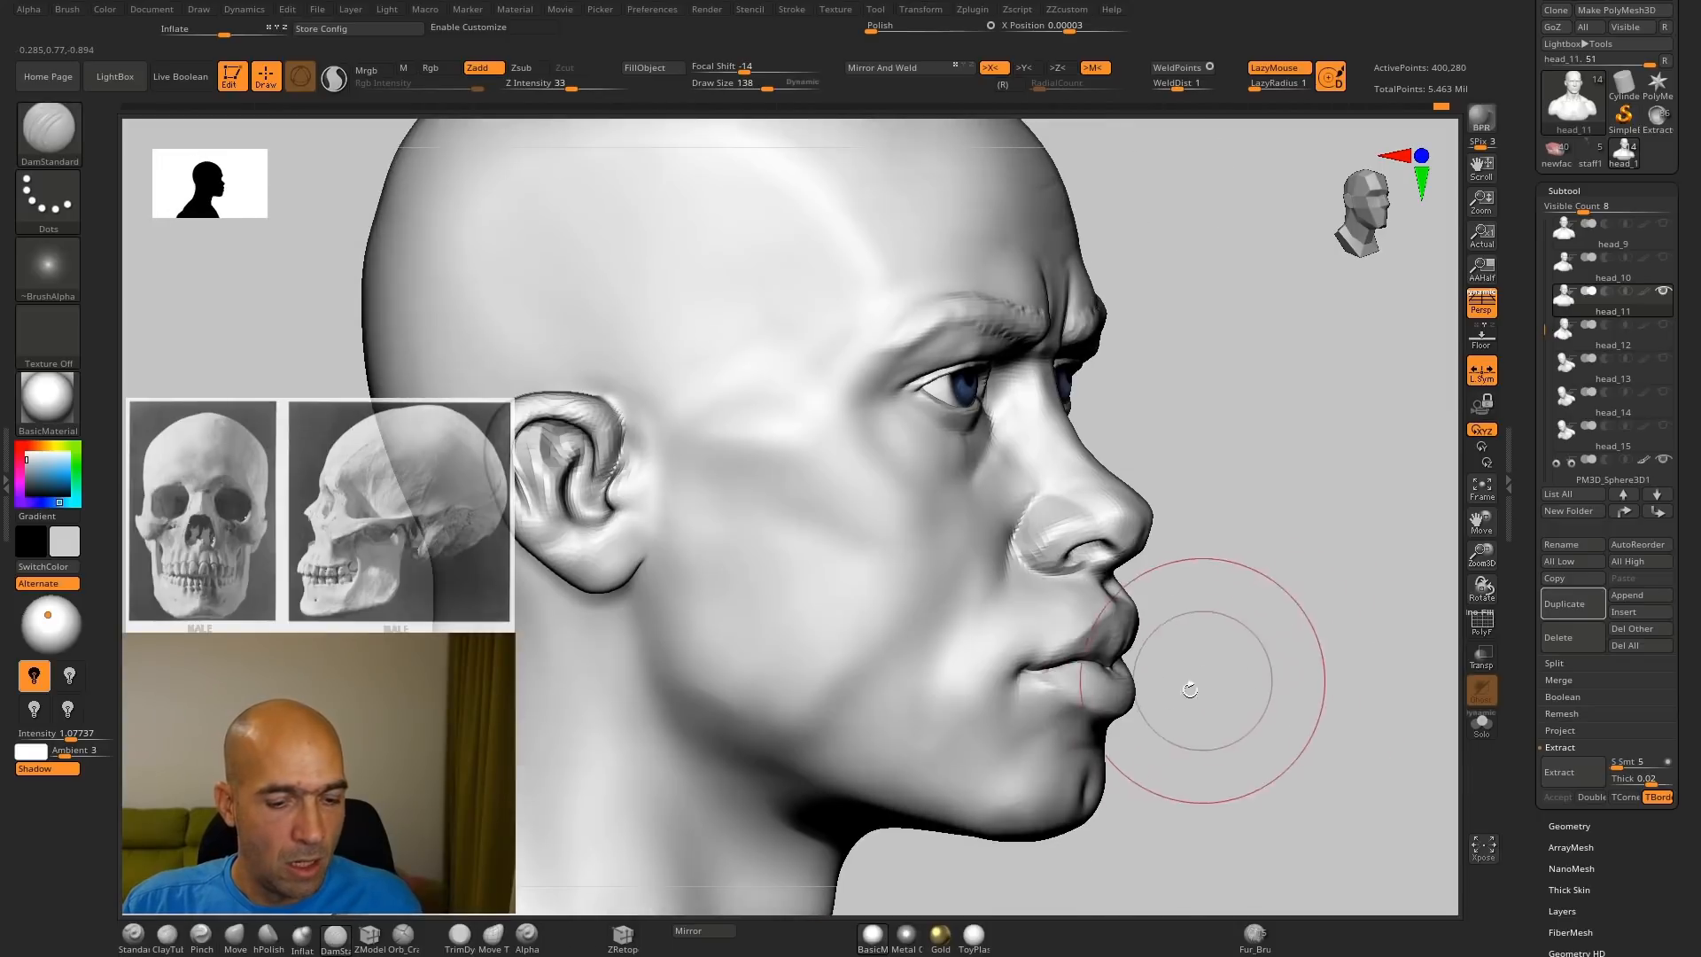
Step: Adjust the lower lip and the chin from the side and front with the Move brush at draw size 138
key(b)
key(m)
key(v)
mouse_move(1096, 727)
mouse_down()
mouse_move(1184, 729)
mouse_move(1134, 757)
mouse_move(1182, 794)
mouse_move(1187, 781)
mouse_up()
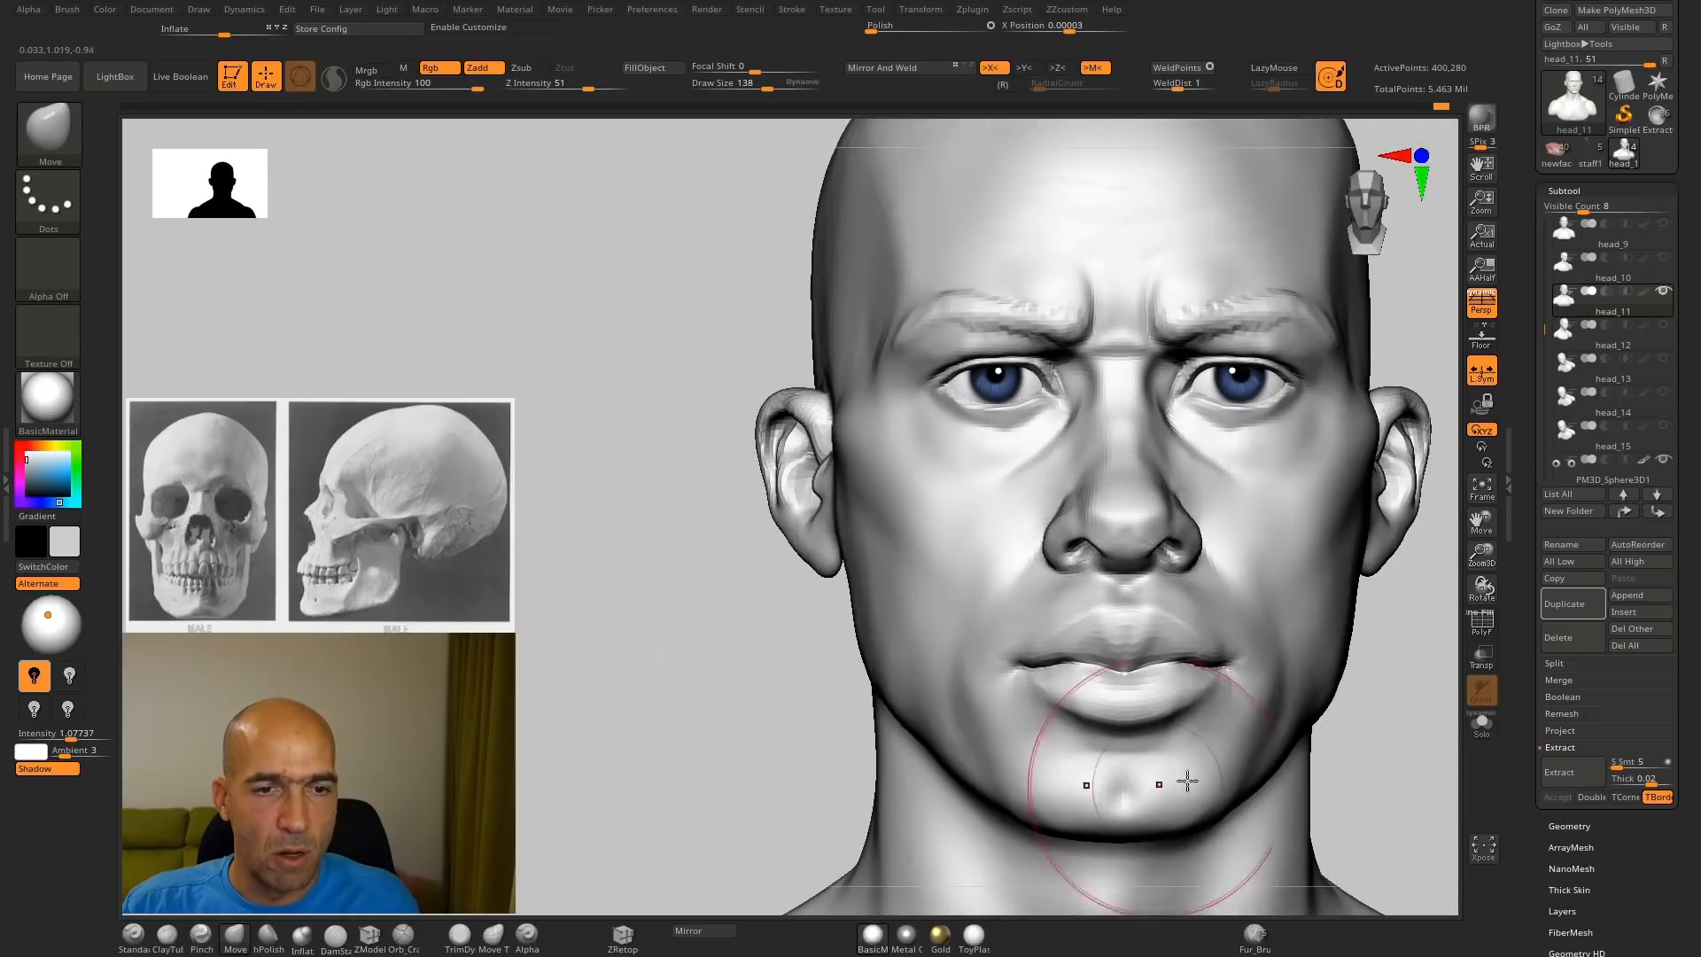
mouse_move(1400, 693)
alt+mouse_down()
mouse_move(1291, 729)
mouse_move(1267, 673)
alt+mouse_up()
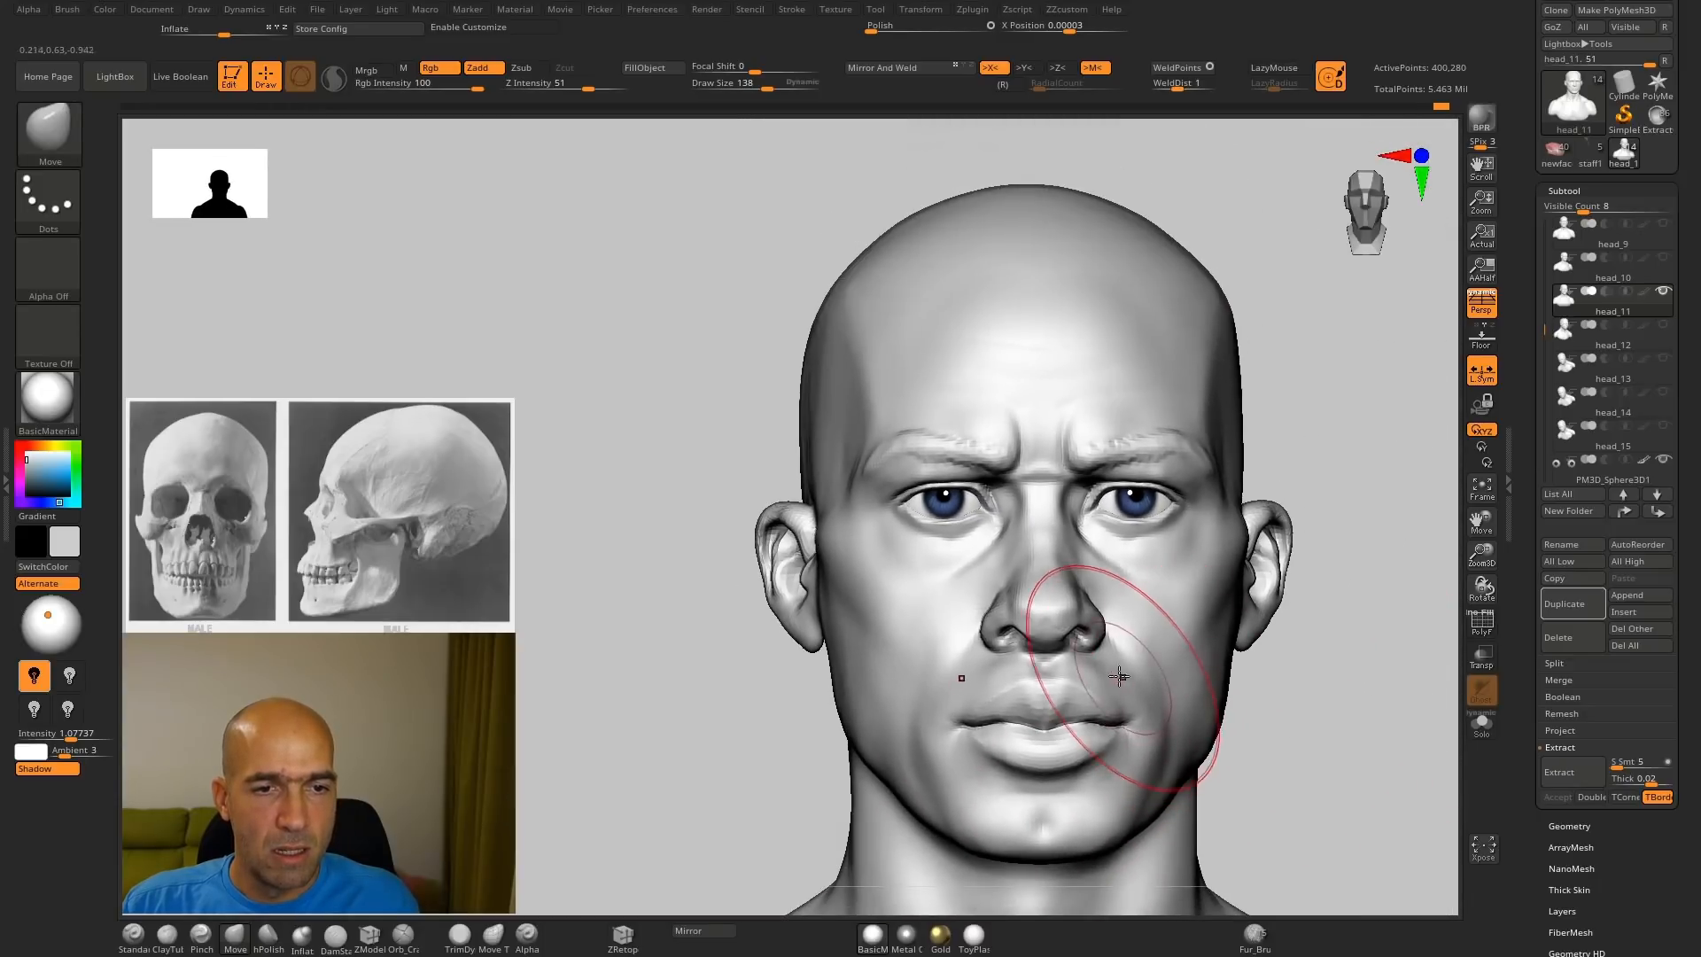
Step: Refine the nose bridge and the mouth area from the front and side with the Move brush at draw size 138
drag(1120, 653, 1124, 657)
mouse_move(1292, 716)
shift+mouse_down()
mouse_move(983, 715)
mouse_move(981, 655)
mouse_move(1019, 851)
shift+mouse_up()
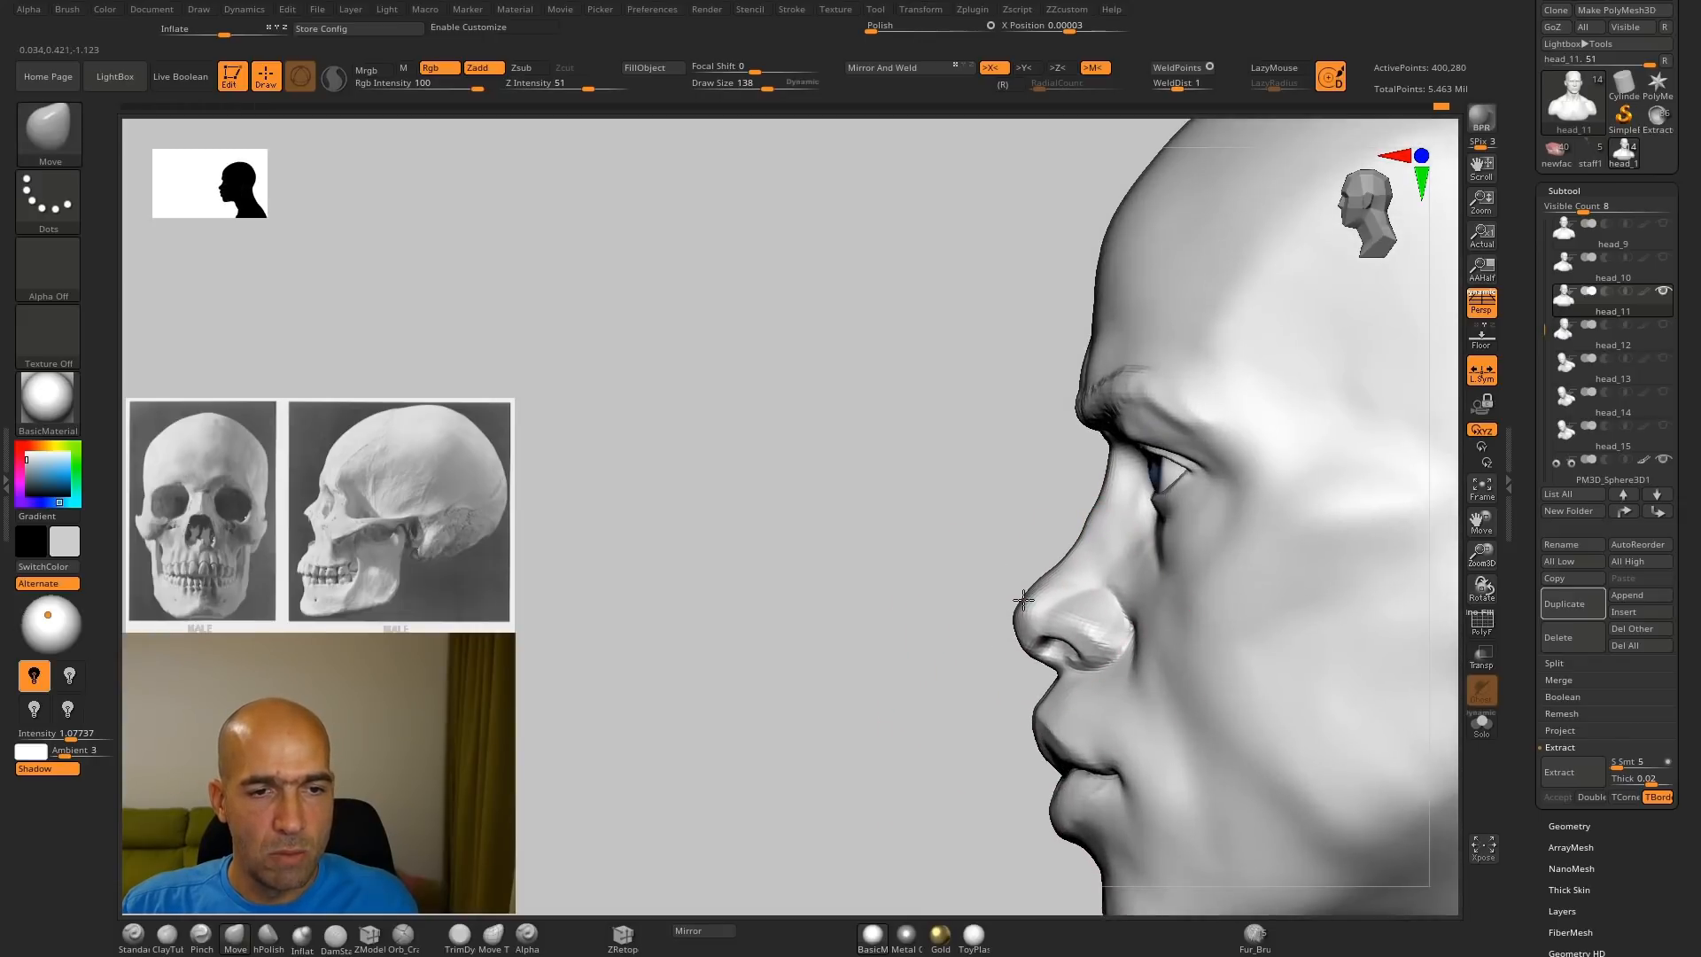
mouse_move(974, 554)
alt+mouse_down()
mouse_move(874, 669)
mouse_move(876, 719)
alt+mouse_up()
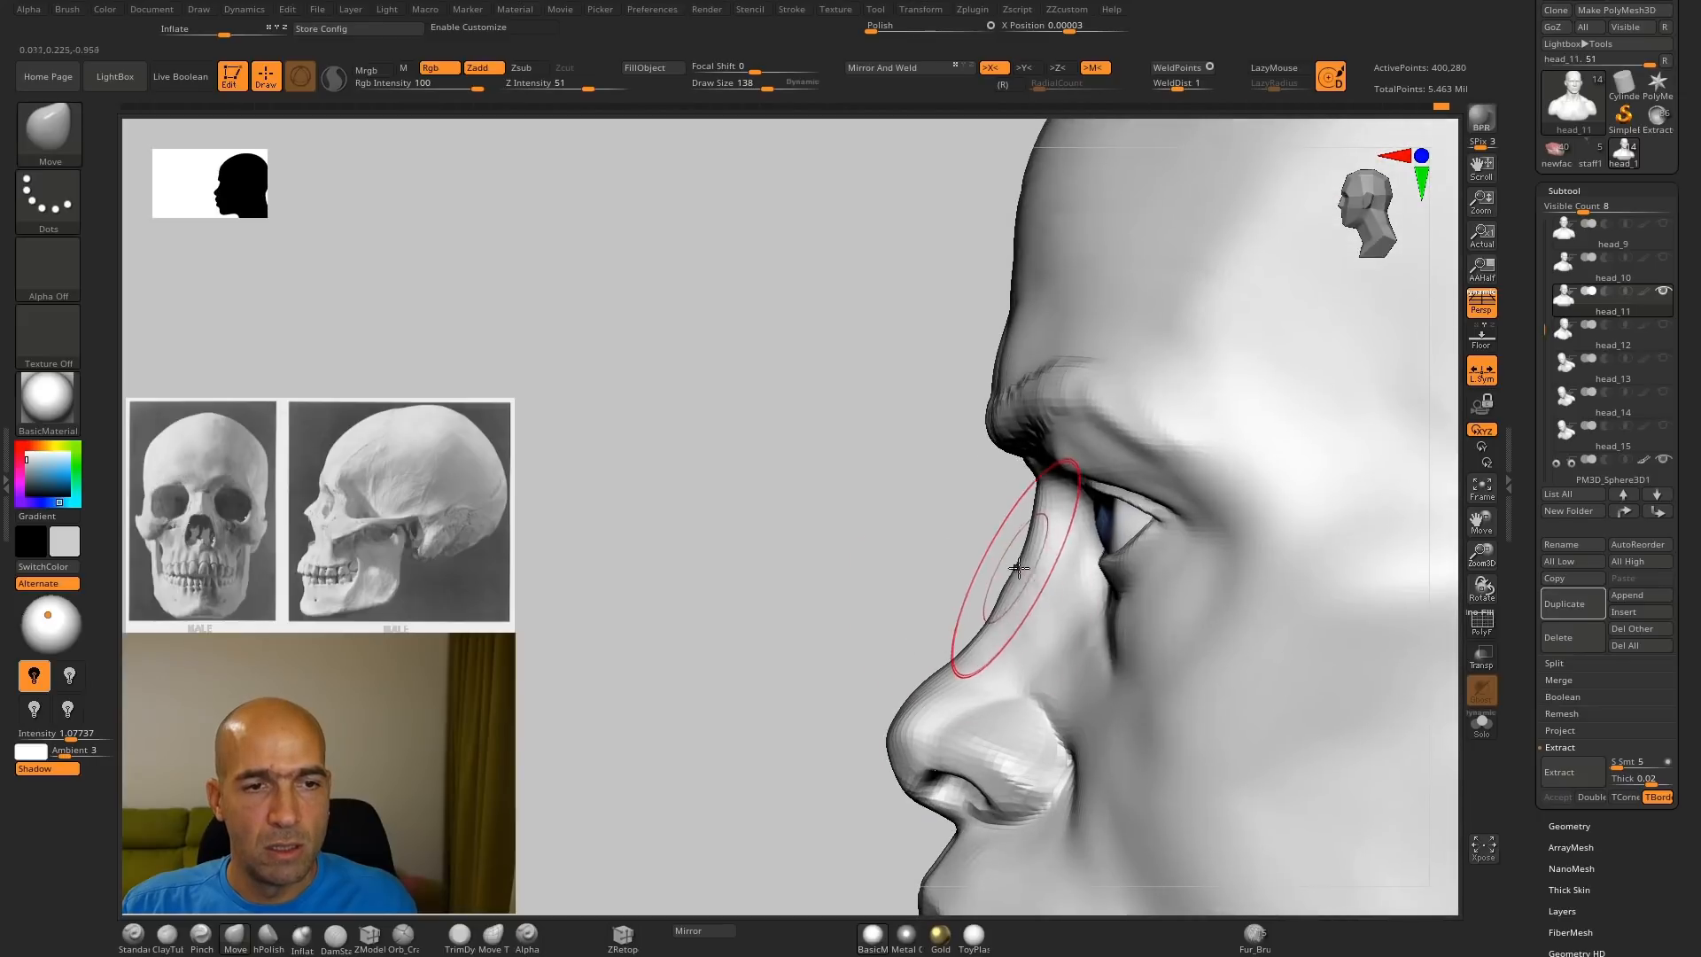
mouse_move(1023, 567)
mouse_down()
mouse_move(843, 502)
mouse_move(850, 539)
mouse_move(1094, 535)
mouse_move(1185, 687)
mouse_move(1259, 688)
mouse_up()
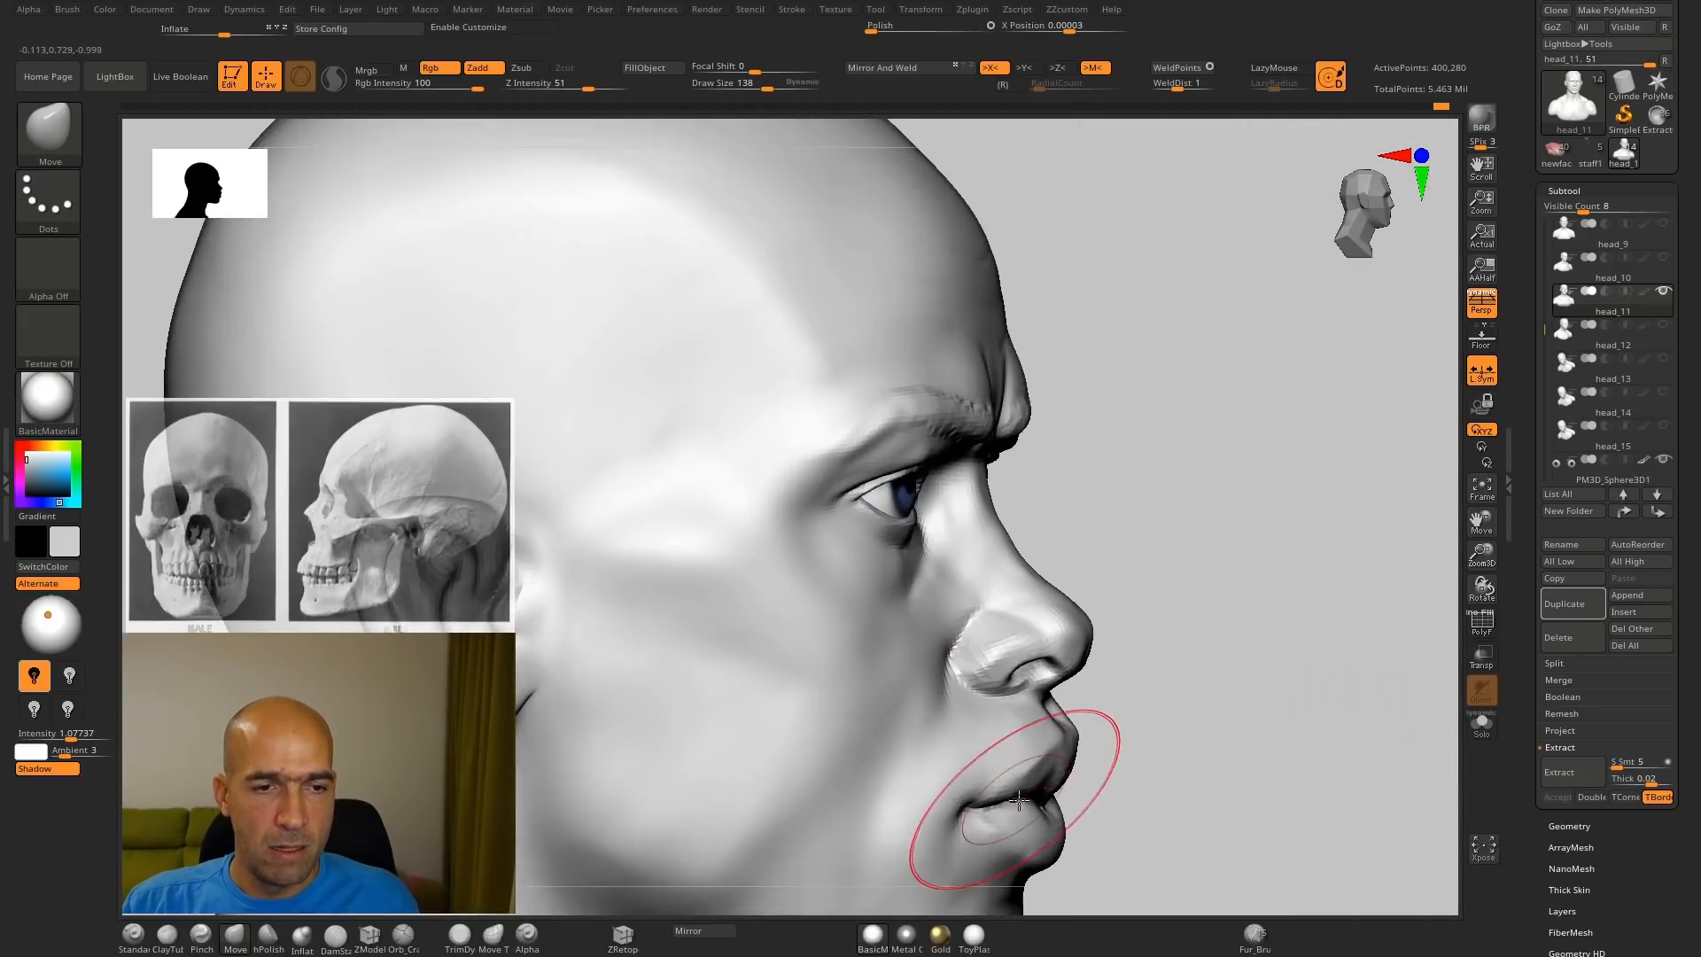
mouse_move(1015, 795)
mouse_down()
mouse_move(1128, 768)
mouse_move(1188, 691)
mouse_move(1135, 665)
mouse_up()
Step: Soften the cheek crease beside the nostril at draw size 102 after switching to the DamStandard brush
key(b)
key(d)
key(s)
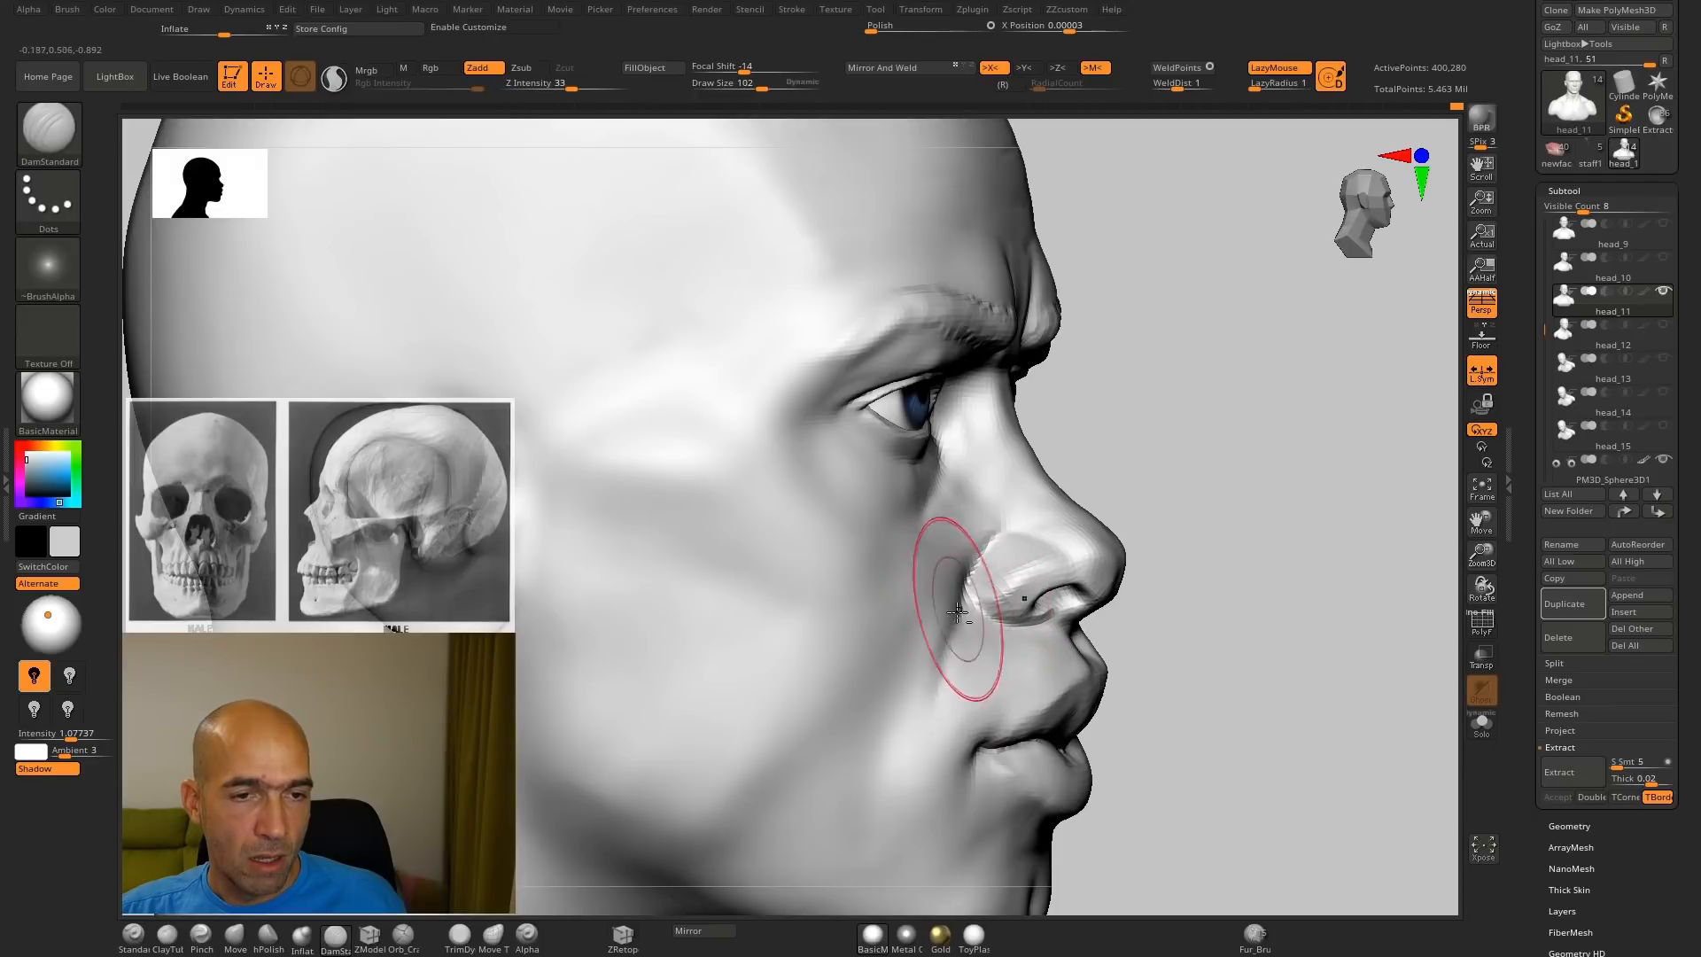
shift+drag(957, 594, 923, 665)
mouse_move(1152, 673)
alt+mouse_down()
mouse_move(1200, 623)
mouse_move(1143, 619)
mouse_move(1334, 665)
mouse_move(1238, 668)
mouse_move(1234, 691)
mouse_move(1200, 646)
alt+mouse_up()
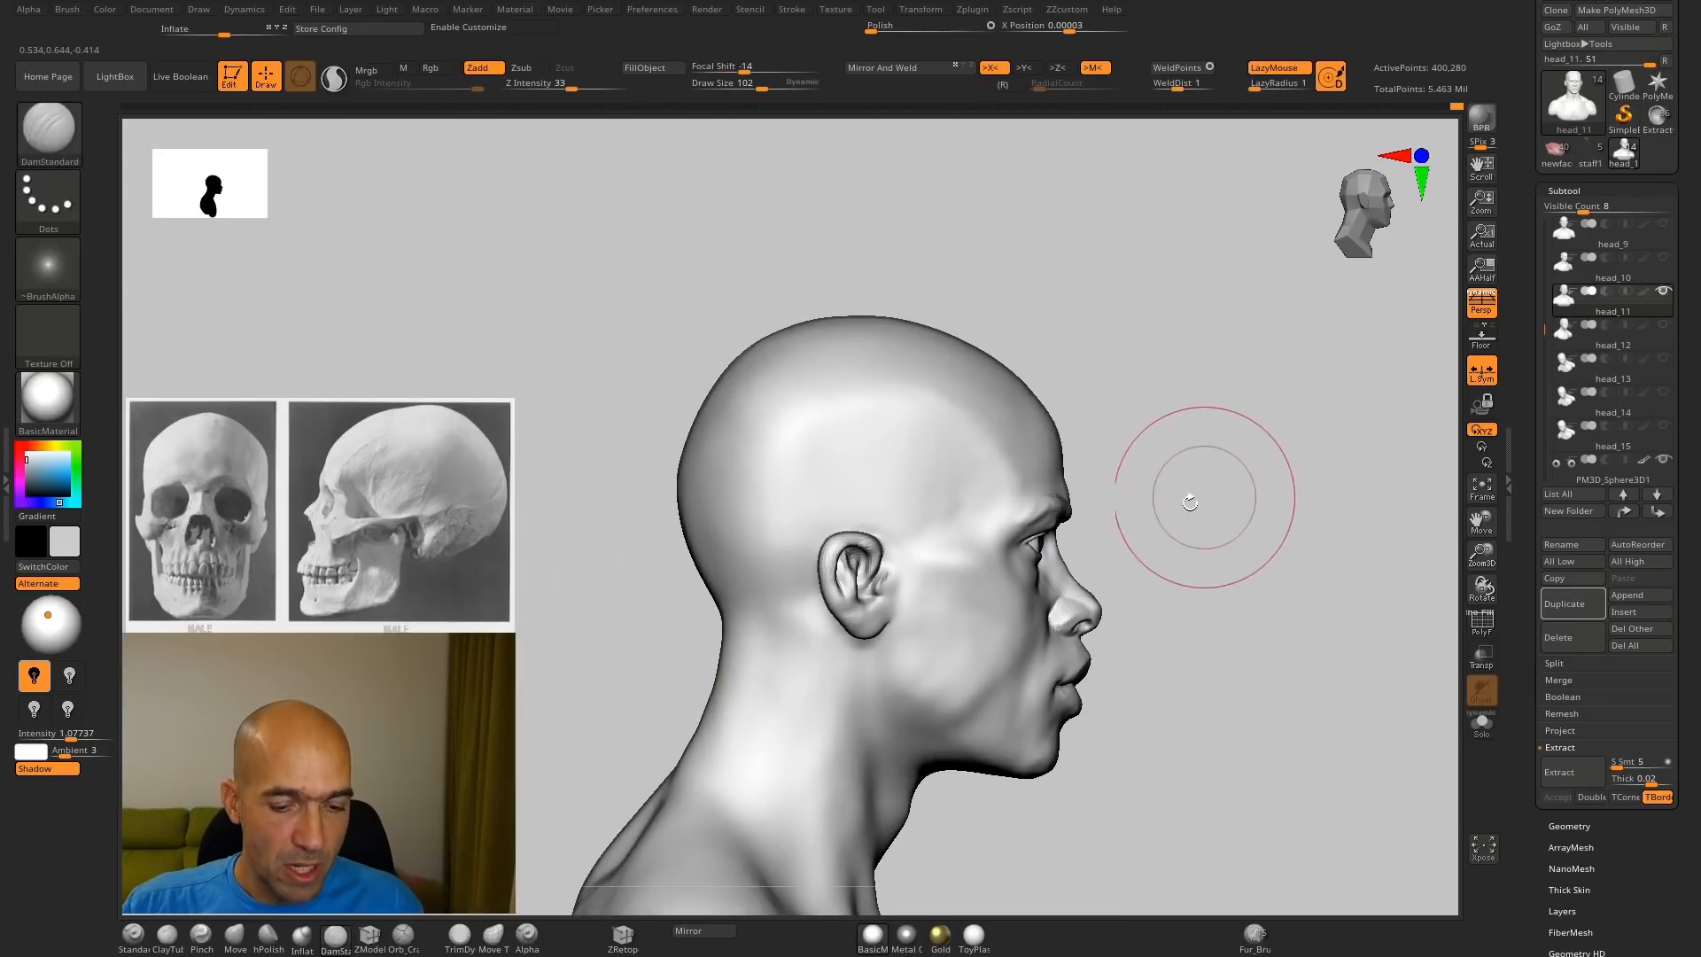
Step: Adjust the lips and mouth corner in profile with the Move brush at draw size 130
key(b)
key(m)
key(v)
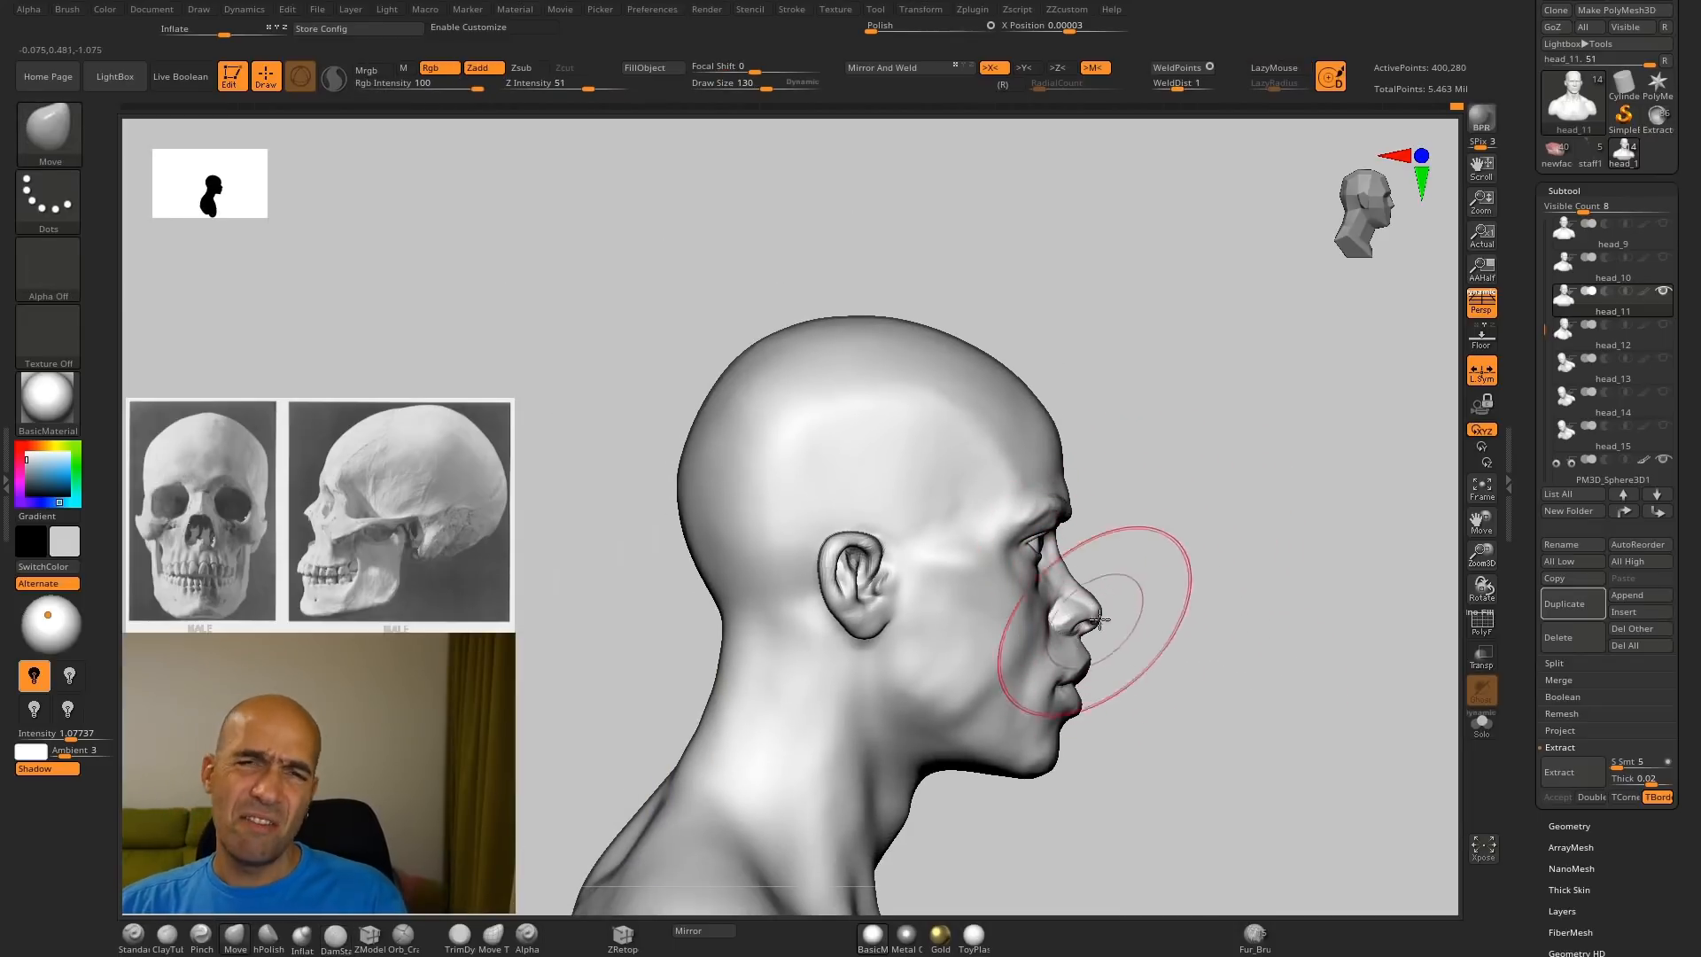
mouse_move(1143, 621)
mouse_down()
mouse_move(1019, 602)
mouse_move(983, 576)
mouse_up()
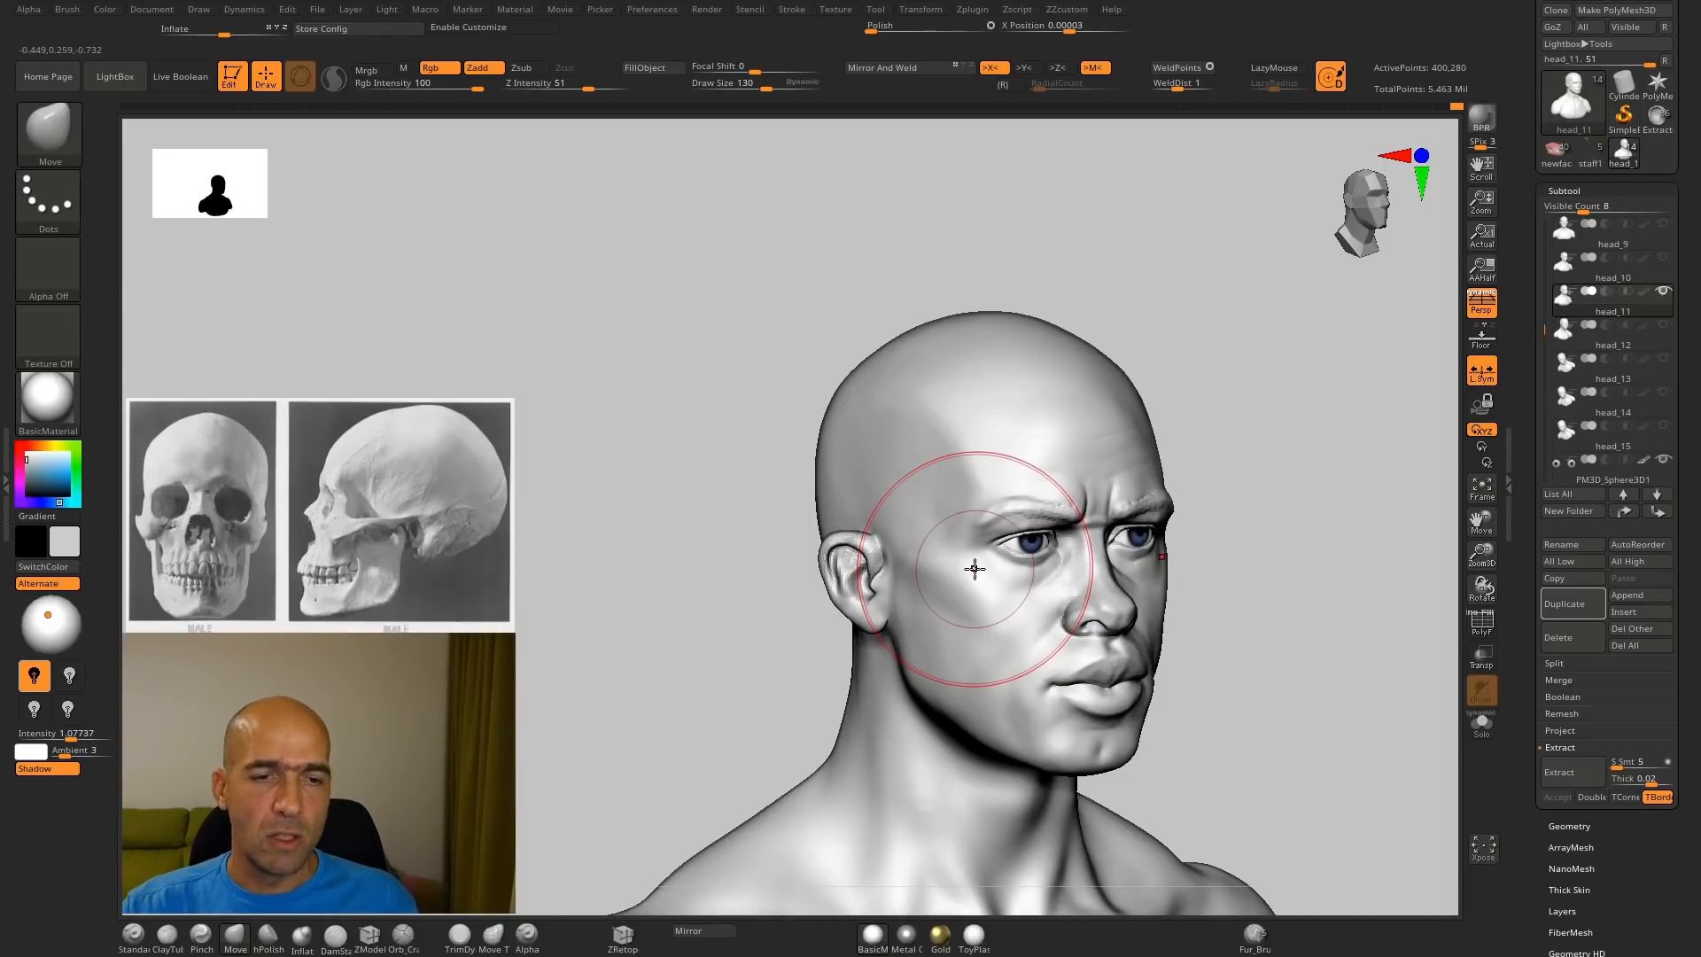
drag(1226, 589, 1113, 630)
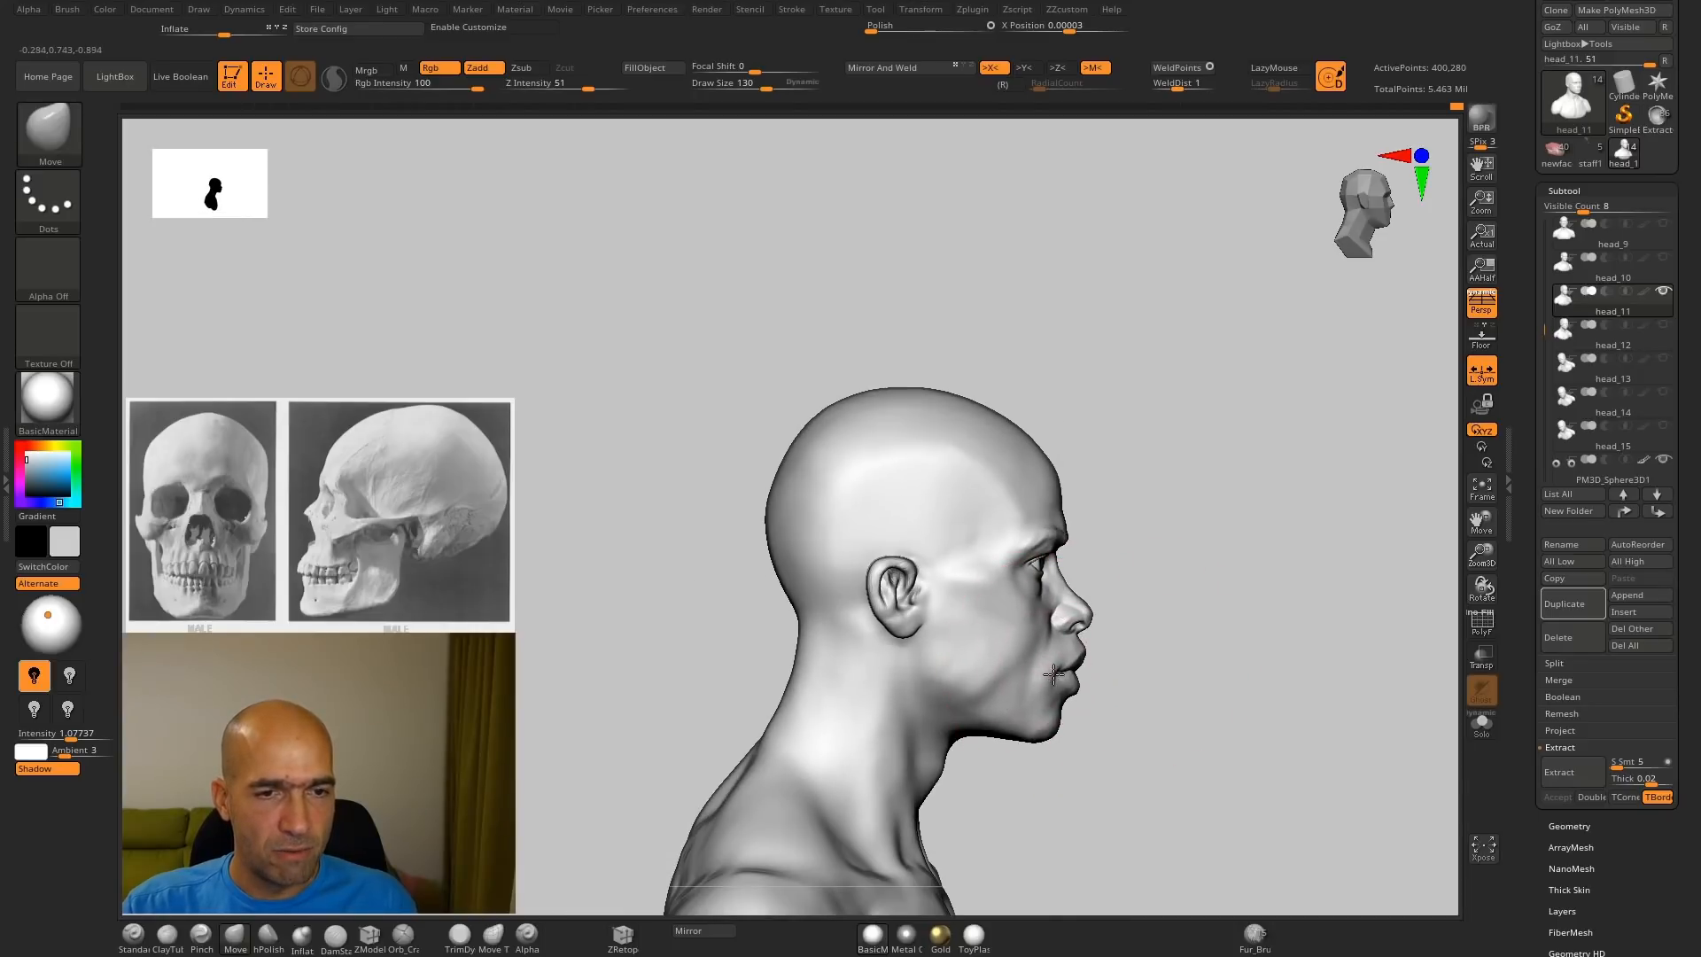
mouse_move(1222, 669)
mouse_down()
mouse_move(1045, 669)
mouse_move(1214, 670)
mouse_up()
alt+drag(1145, 611, 1342, 686)
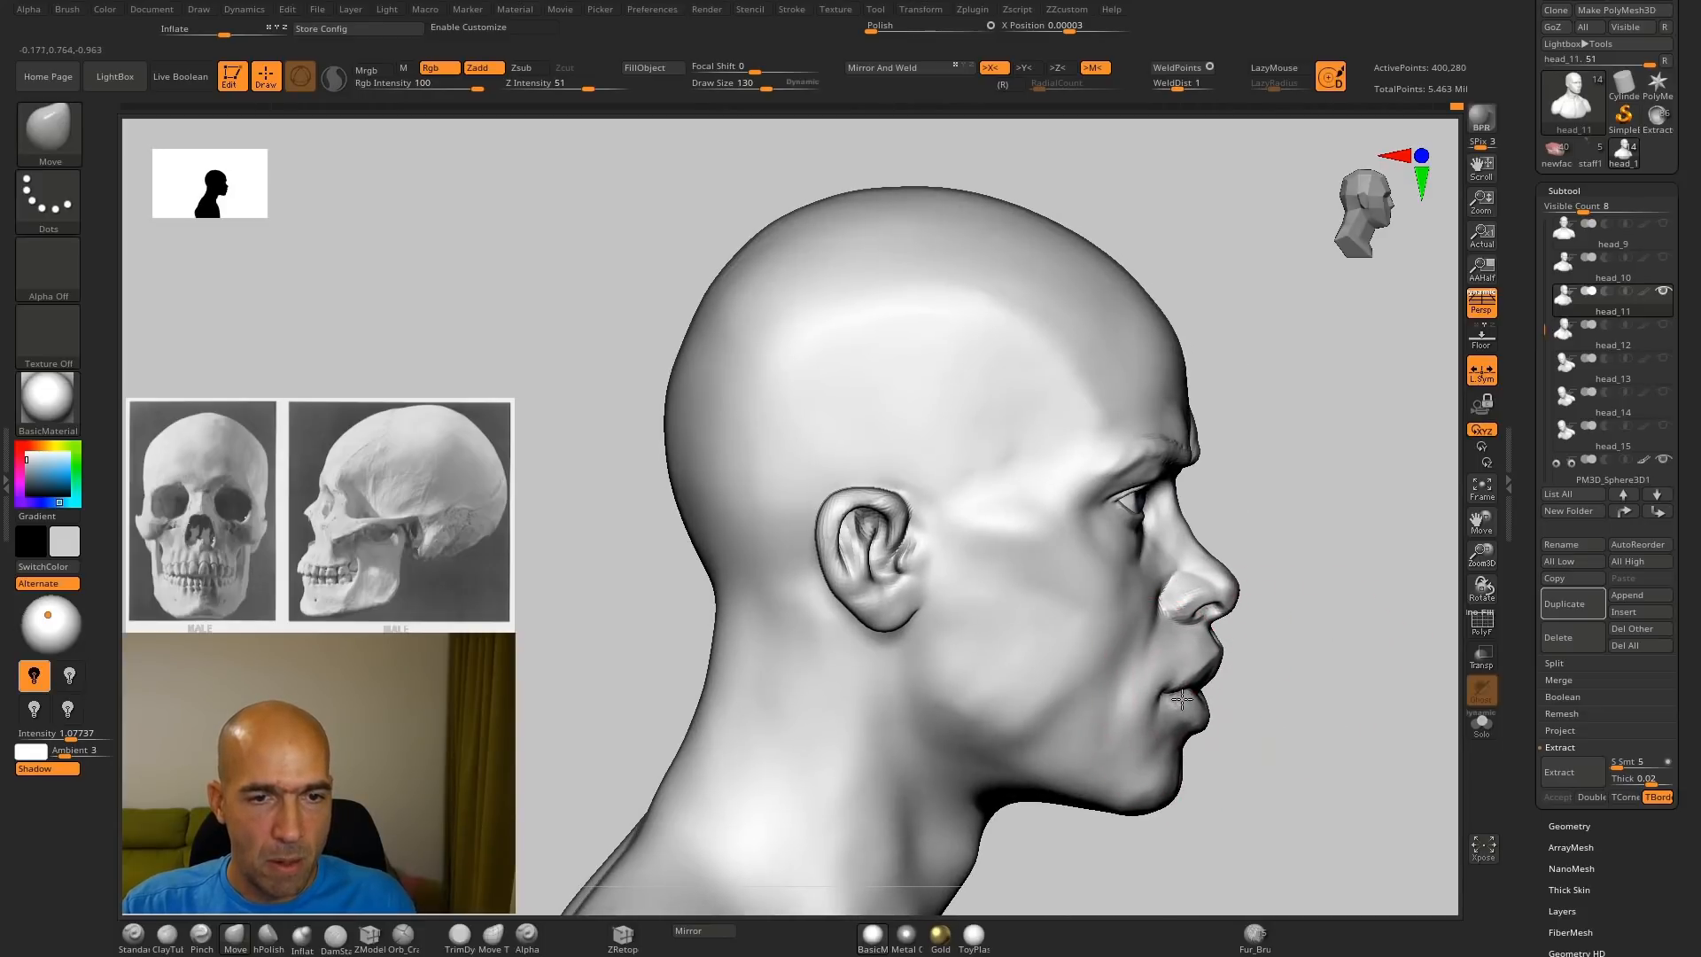
drag(1279, 712, 1223, 667)
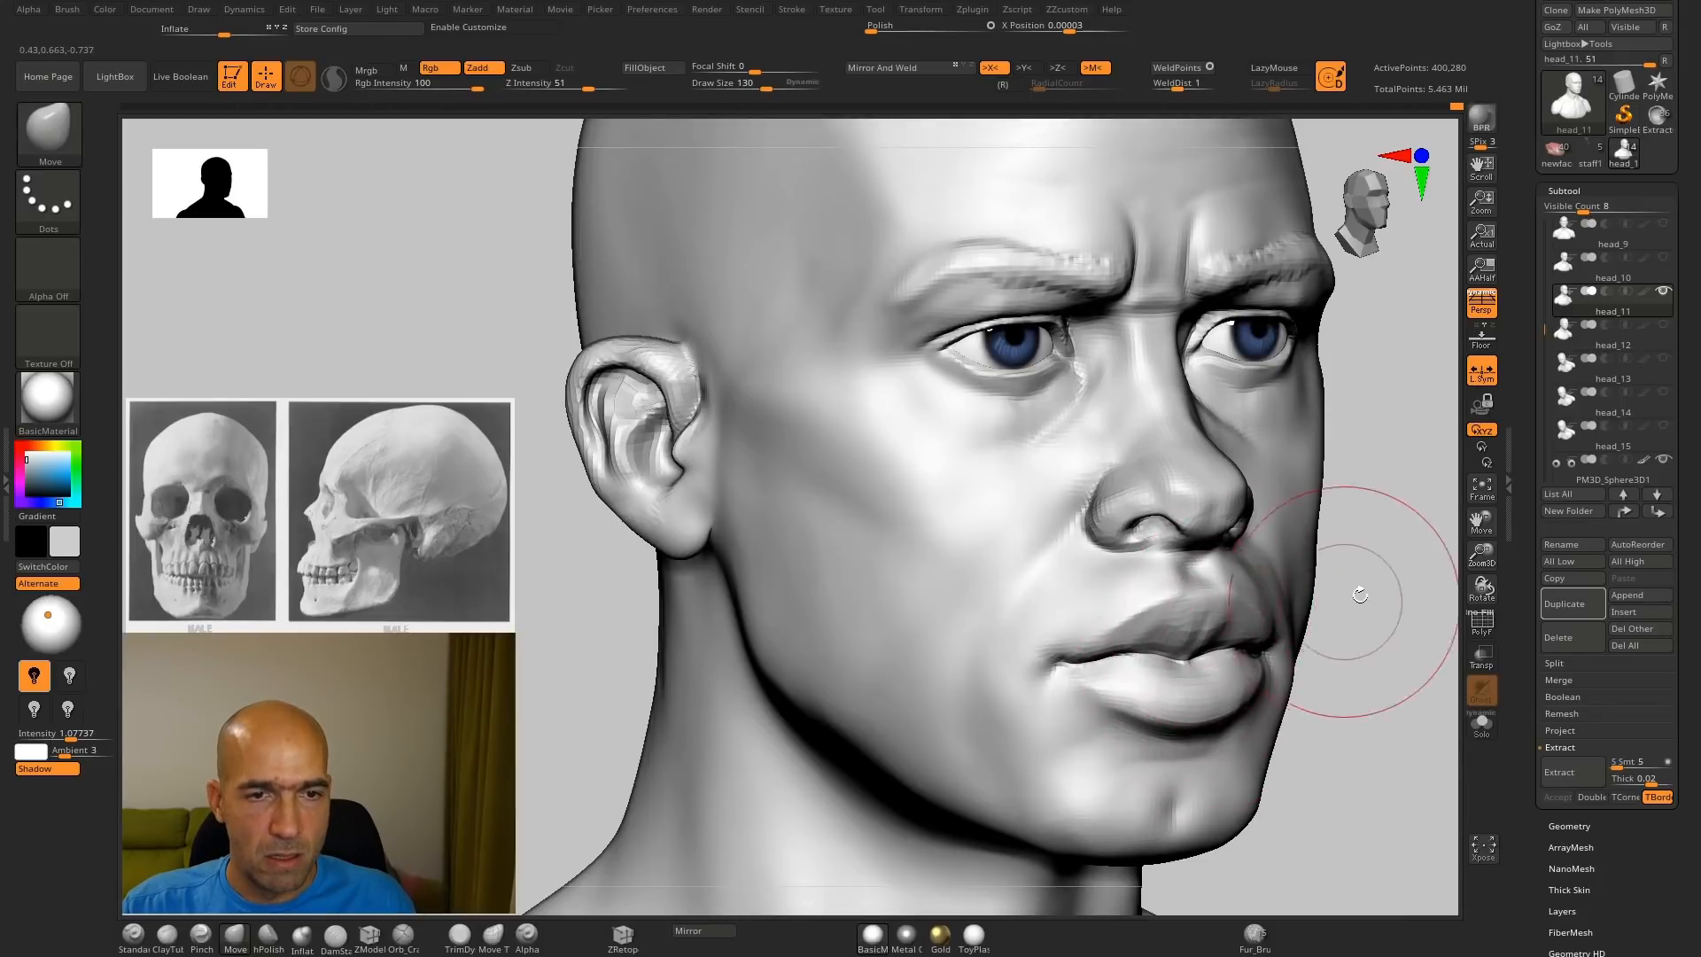
Step: Refine the line between the lips up close from the three-quarter view and check it against the full profile
drag(1361, 595, 1224, 696)
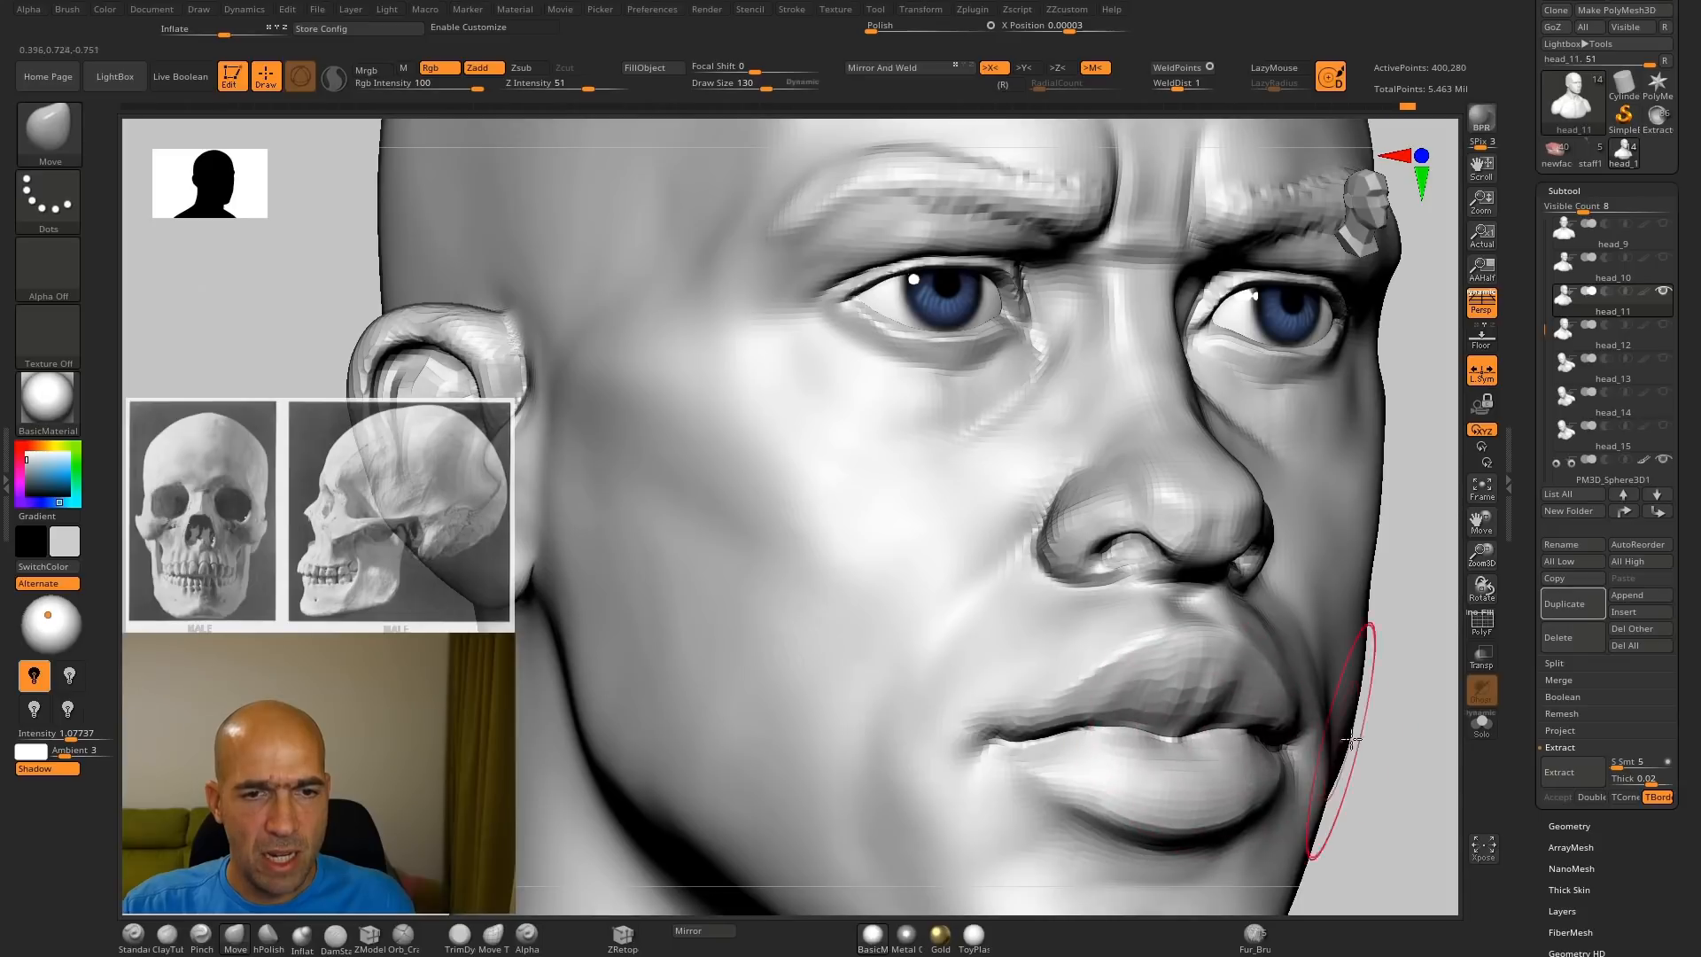
drag(1351, 740, 1136, 726)
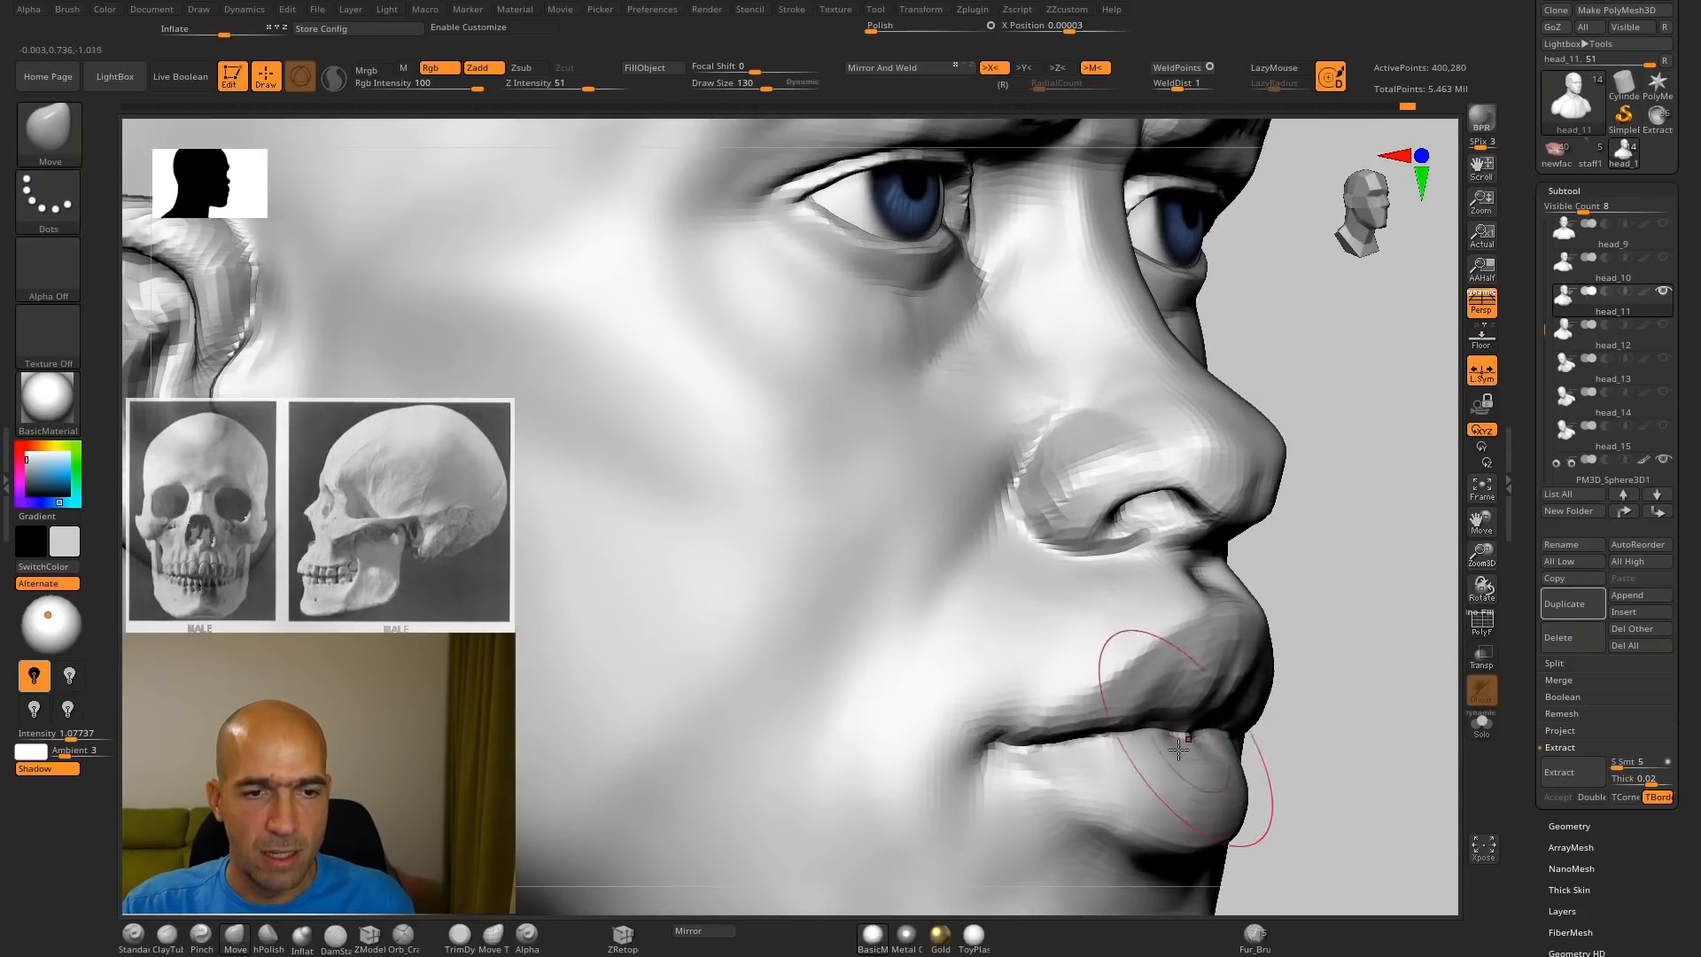
alt+drag(1324, 719, 975, 660)
alt+drag(975, 660, 1124, 668)
mouse_move(1273, 650)
alt+mouse_down()
mouse_move(1209, 632)
mouse_move(1228, 656)
mouse_move(1227, 600)
mouse_move(1198, 578)
alt+mouse_up()
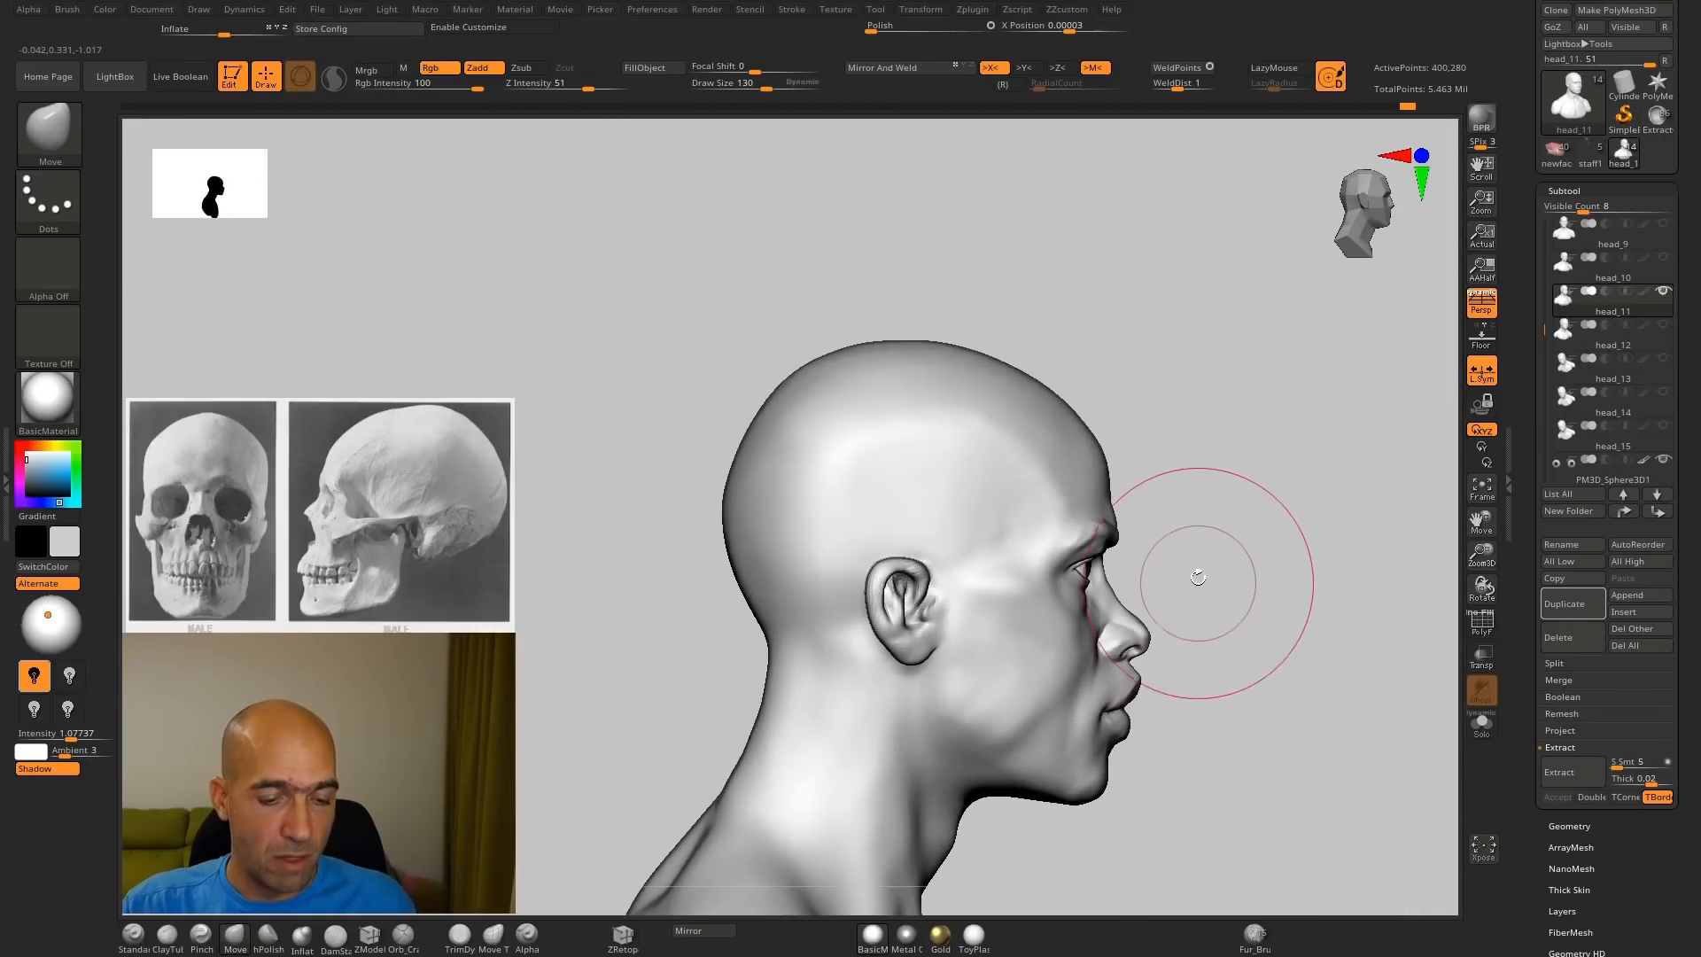
drag(1211, 648, 1132, 680)
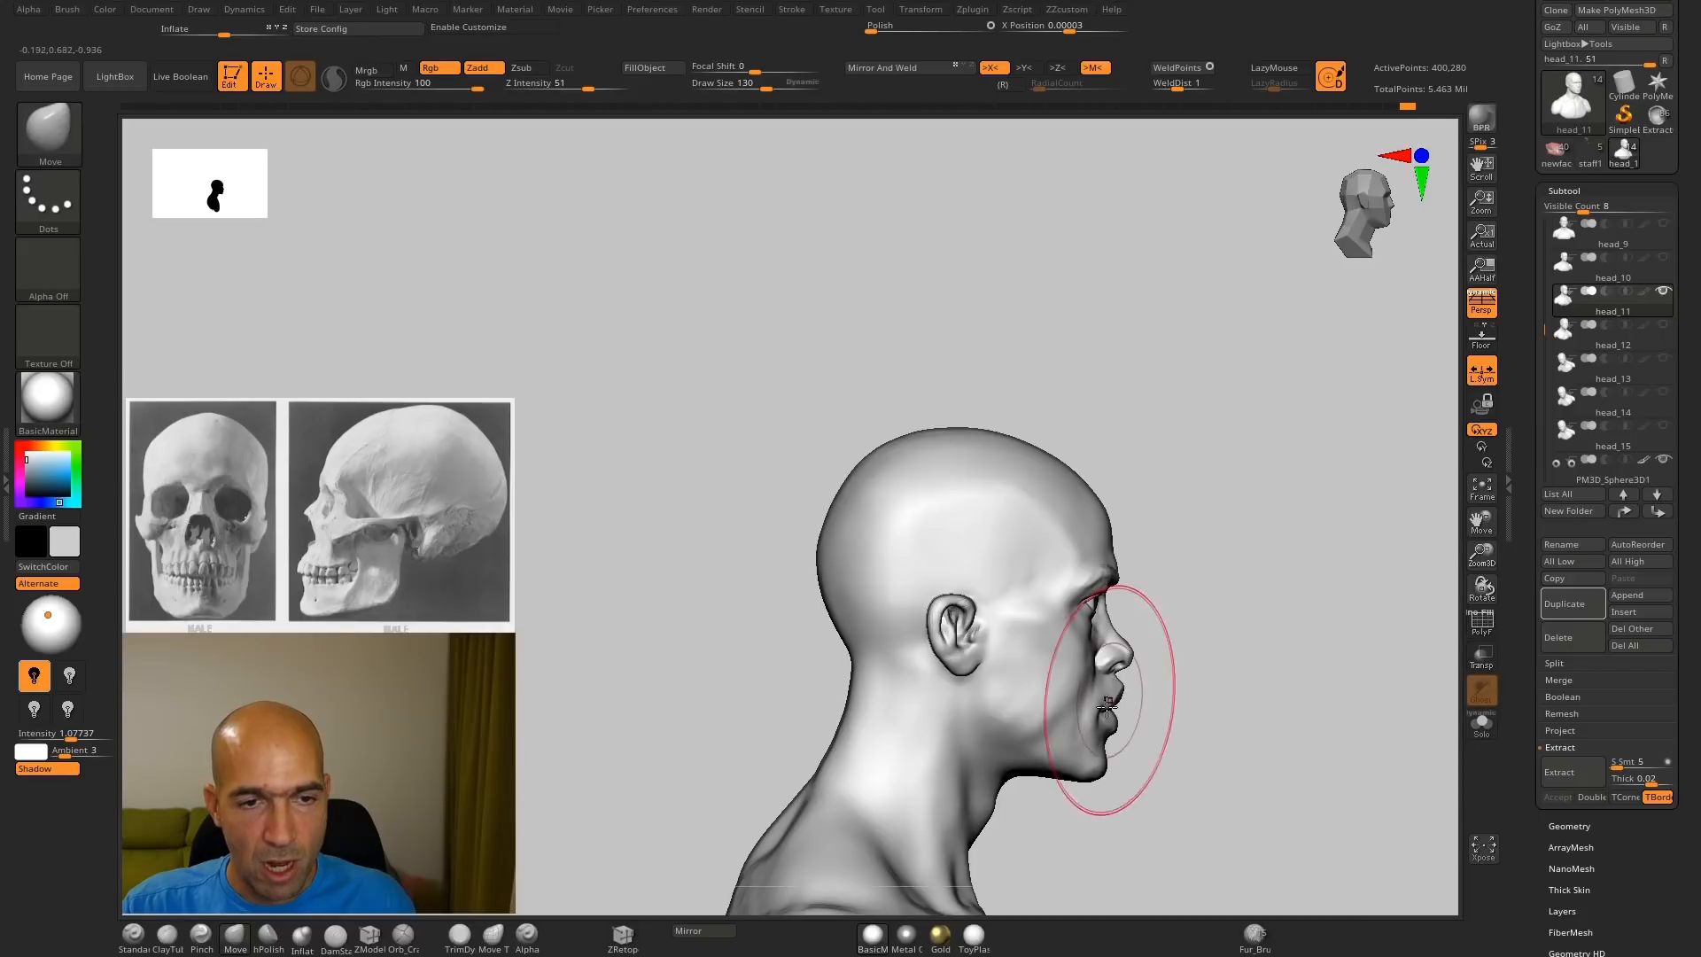
Step: Adjust the nose base and nostril wings from the side and front with the Move brush at draw size 130
drag(1178, 733, 980, 699)
mouse_move(934, 634)
alt+mouse_down()
mouse_move(1038, 704)
mouse_move(1113, 574)
alt+mouse_up()
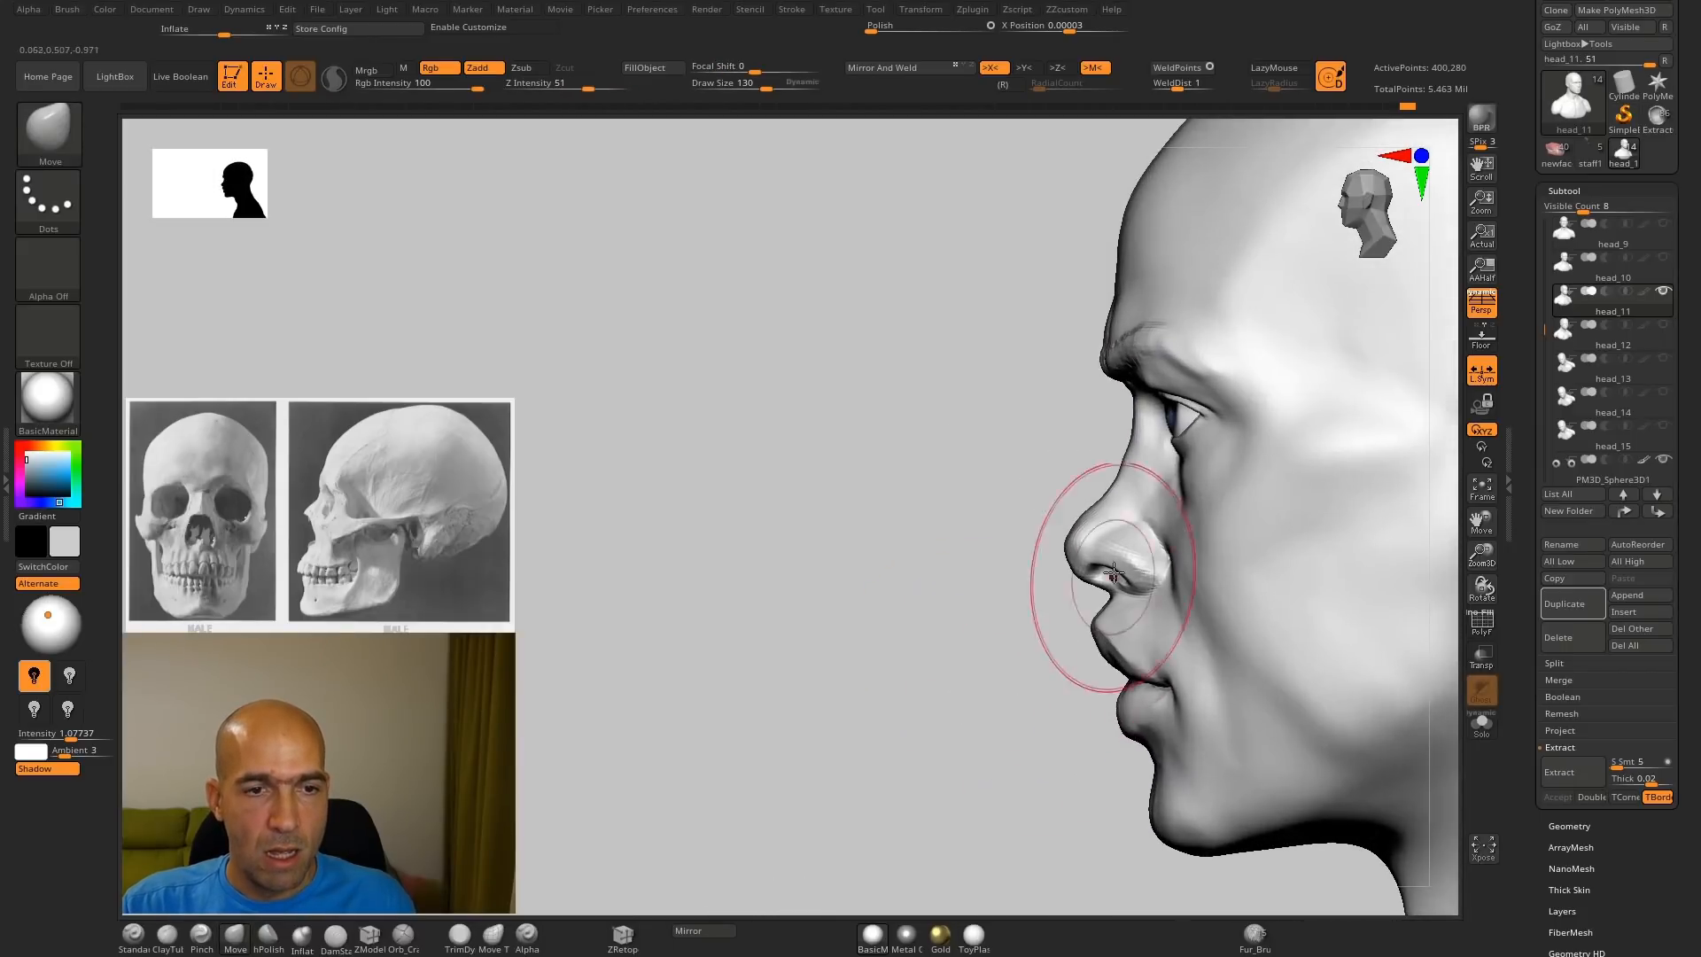
drag(1004, 602, 1135, 585)
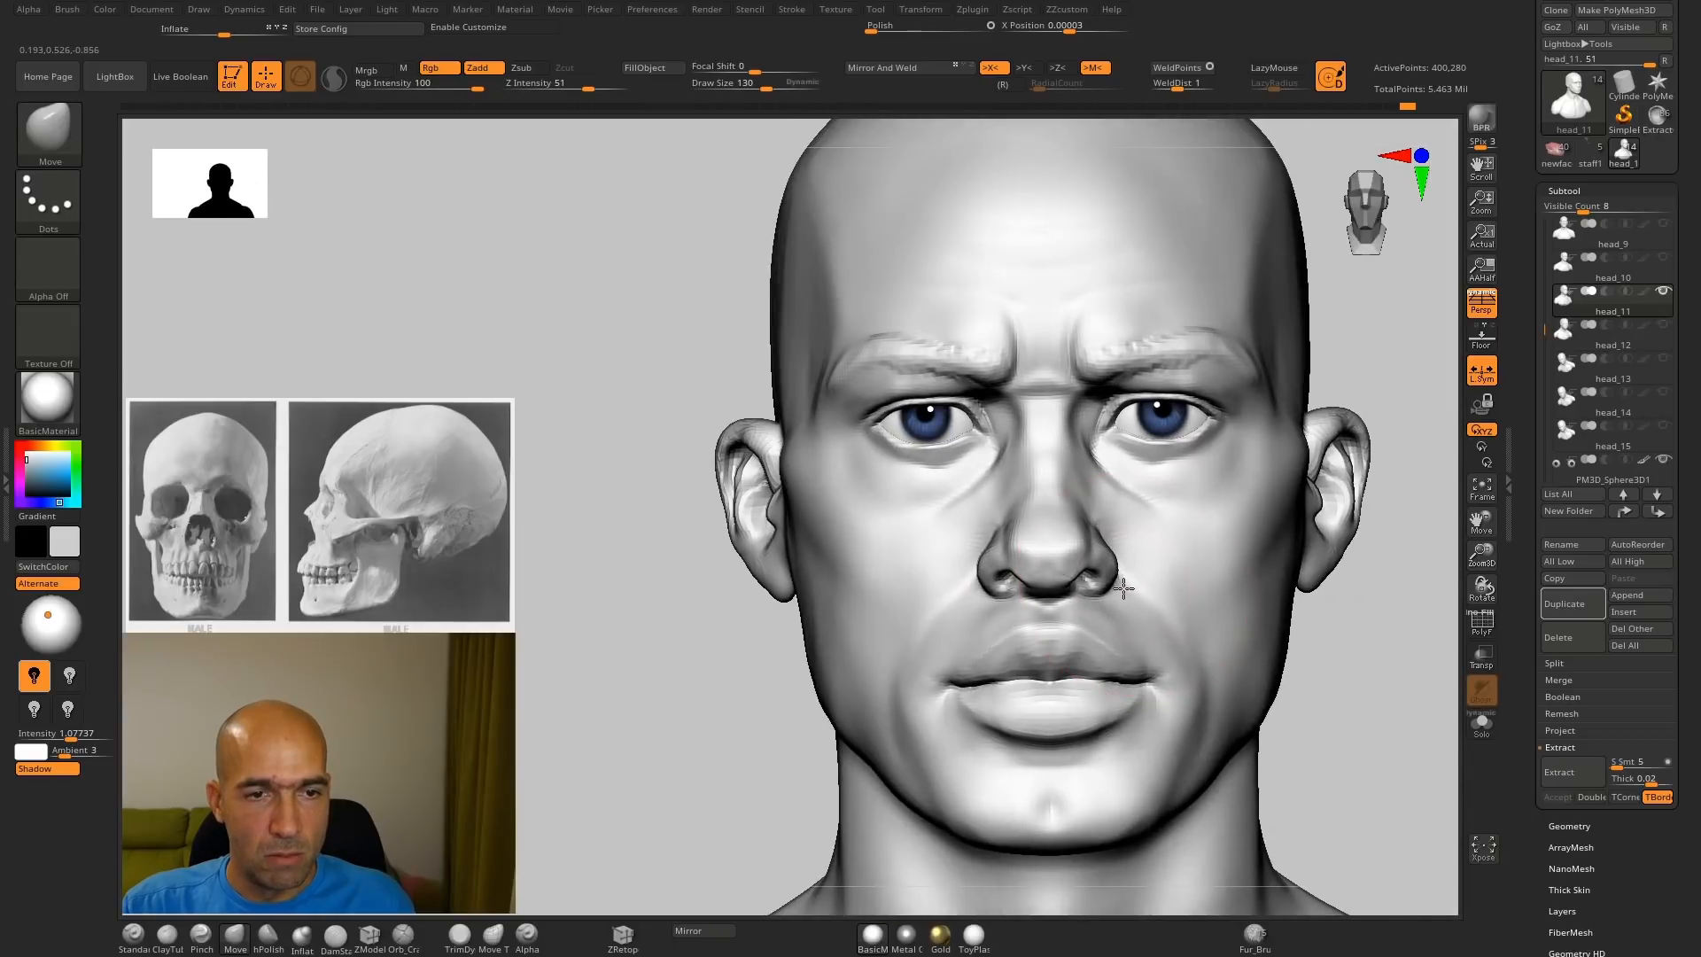
mouse_move(1347, 713)
mouse_down()
mouse_move(1306, 725)
mouse_move(756, 638)
mouse_move(661, 726)
mouse_move(757, 678)
mouse_up()
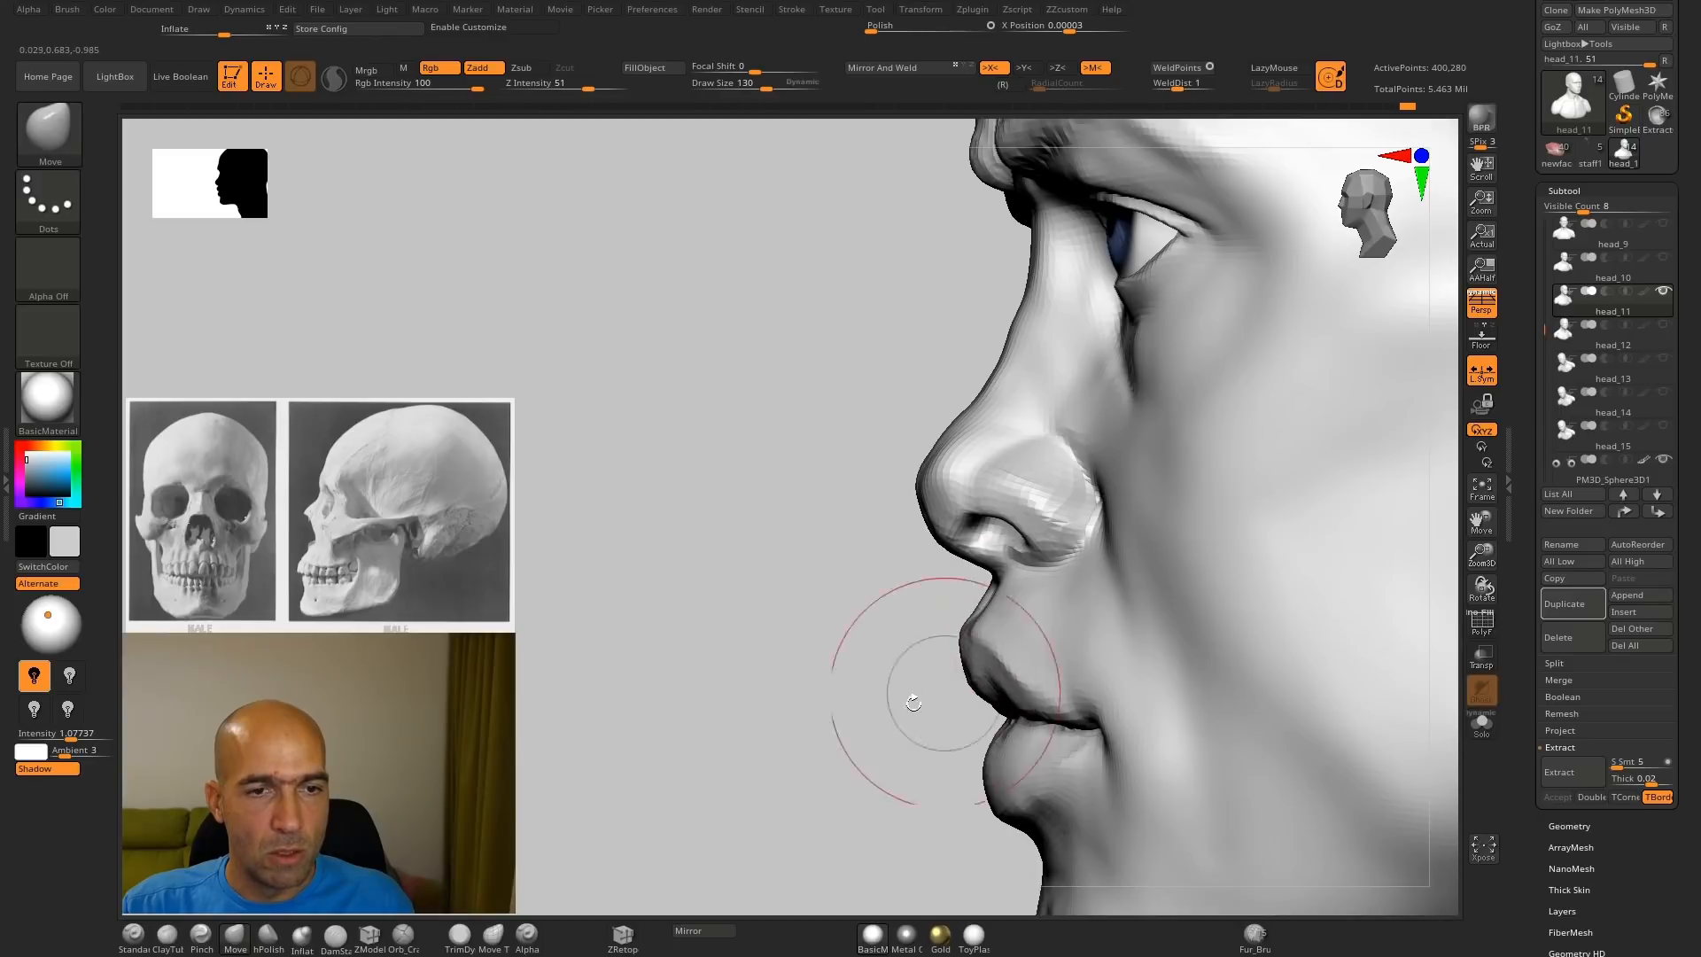
alt+drag(914, 703, 866, 668)
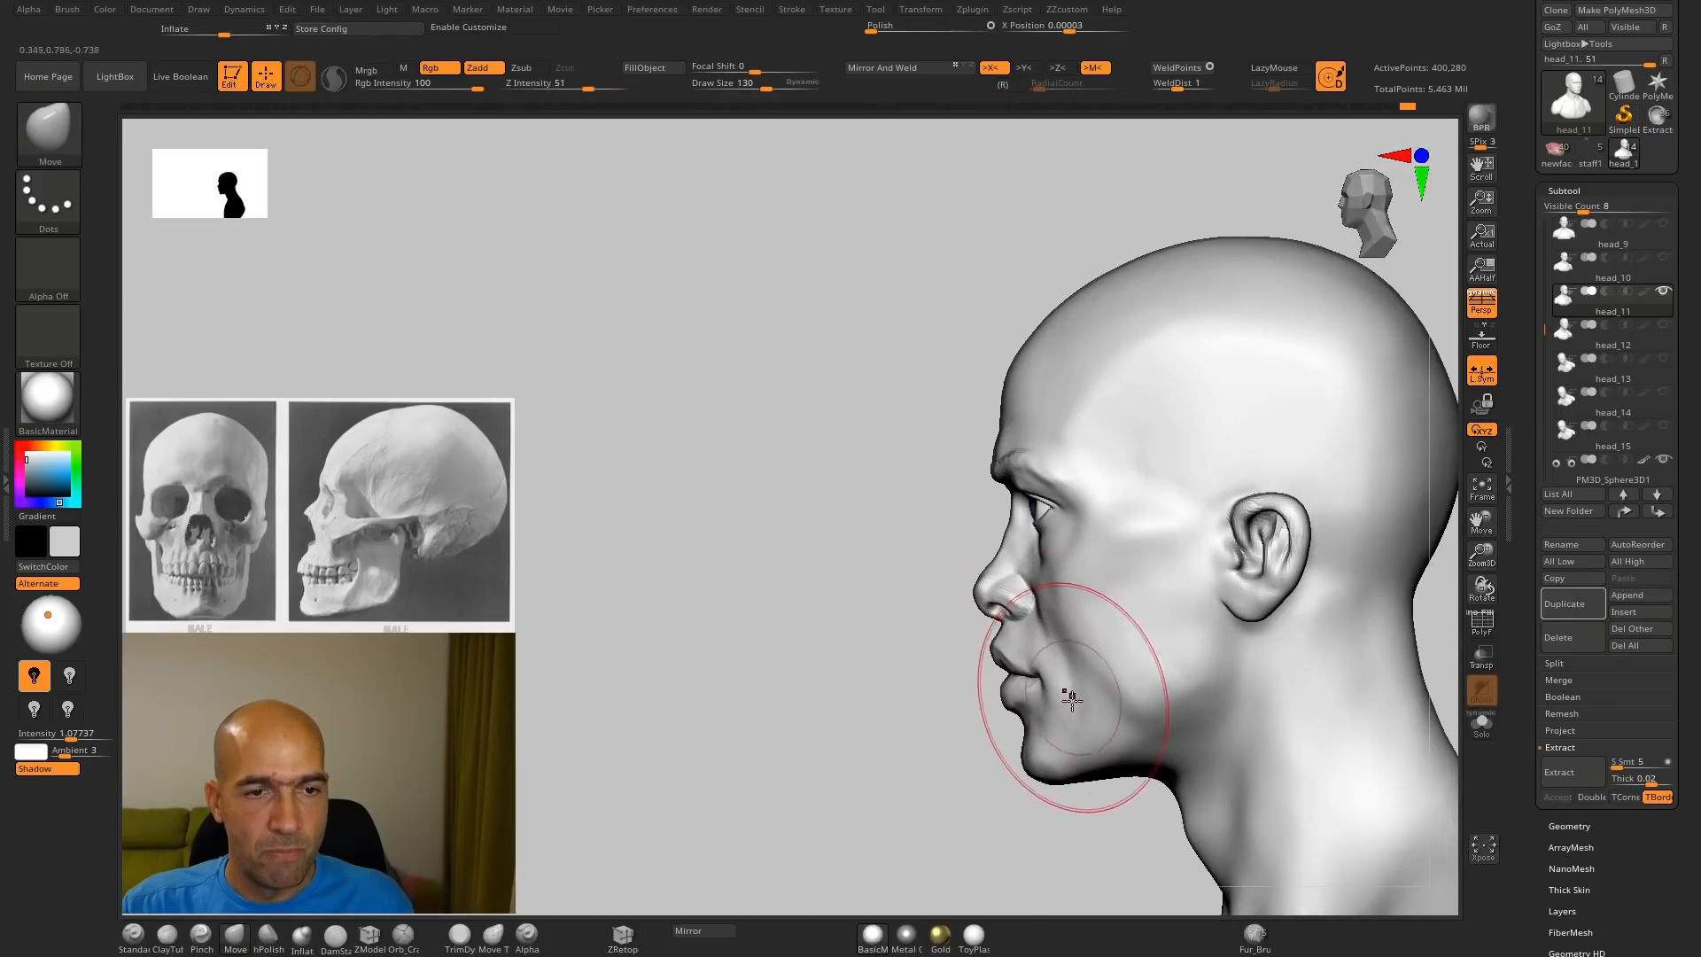
Step: Shape the chin and front of the jaw in profile and three-quarter view with the Move brush at draw size 130
drag(1006, 759, 1143, 757)
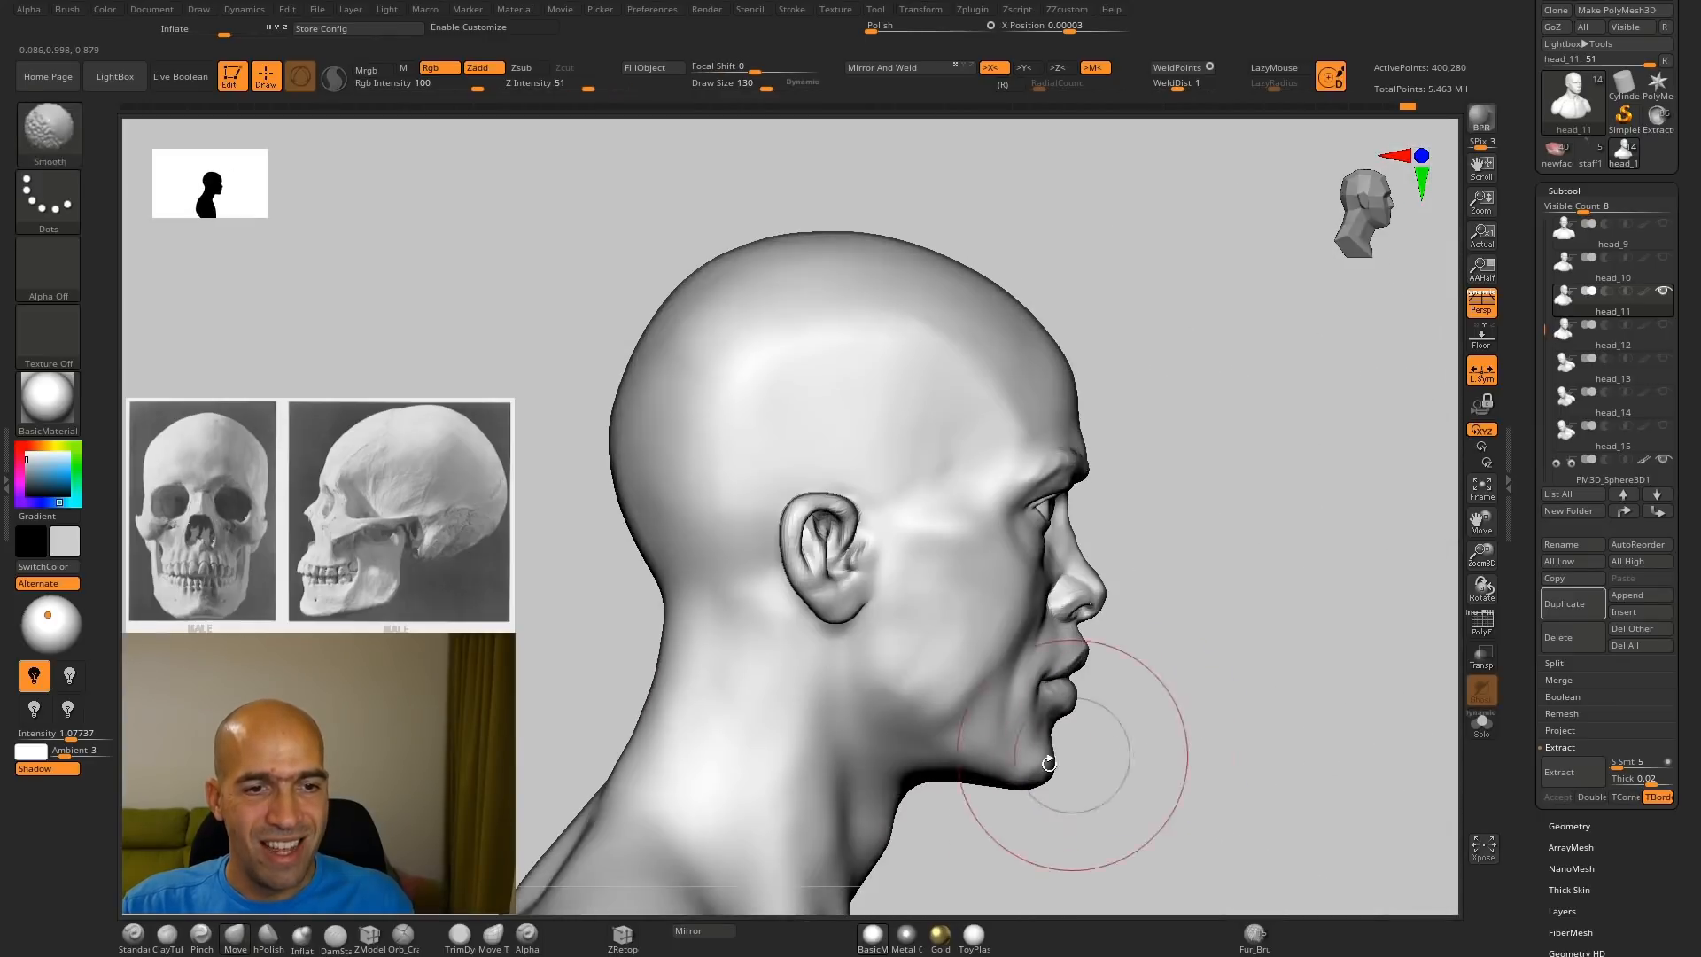
mouse_move(1120, 820)
alt+mouse_down()
mouse_move(1212, 847)
mouse_move(1056, 714)
alt+mouse_up()
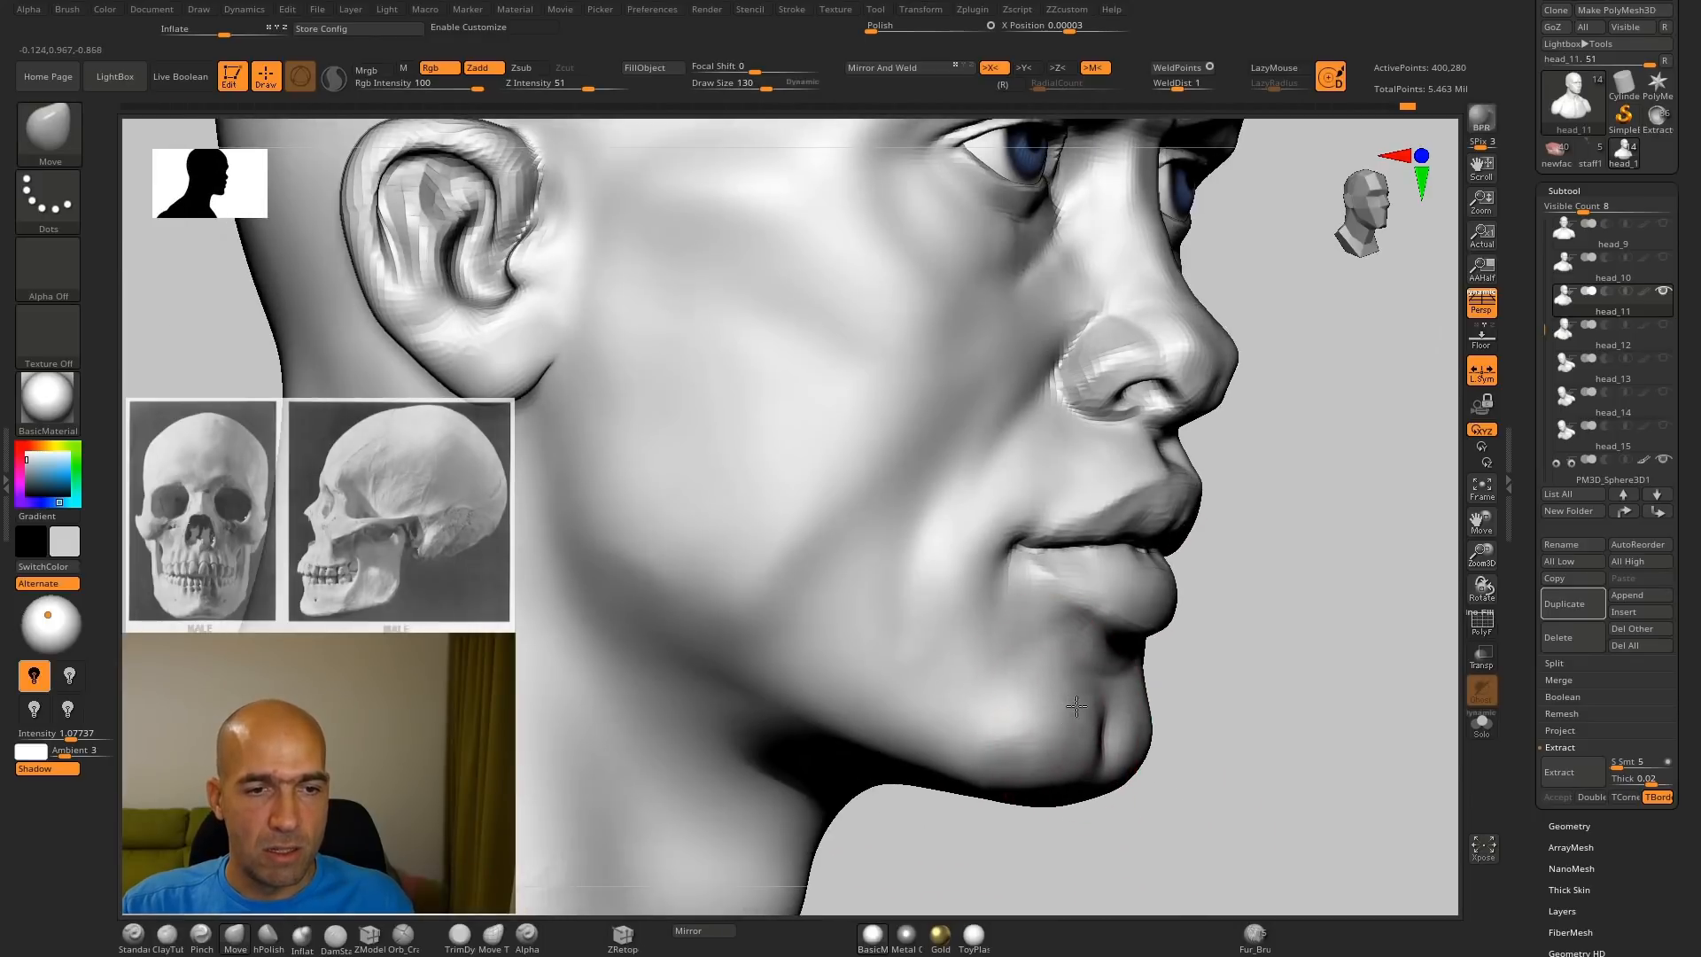
drag(1183, 753, 1133, 682)
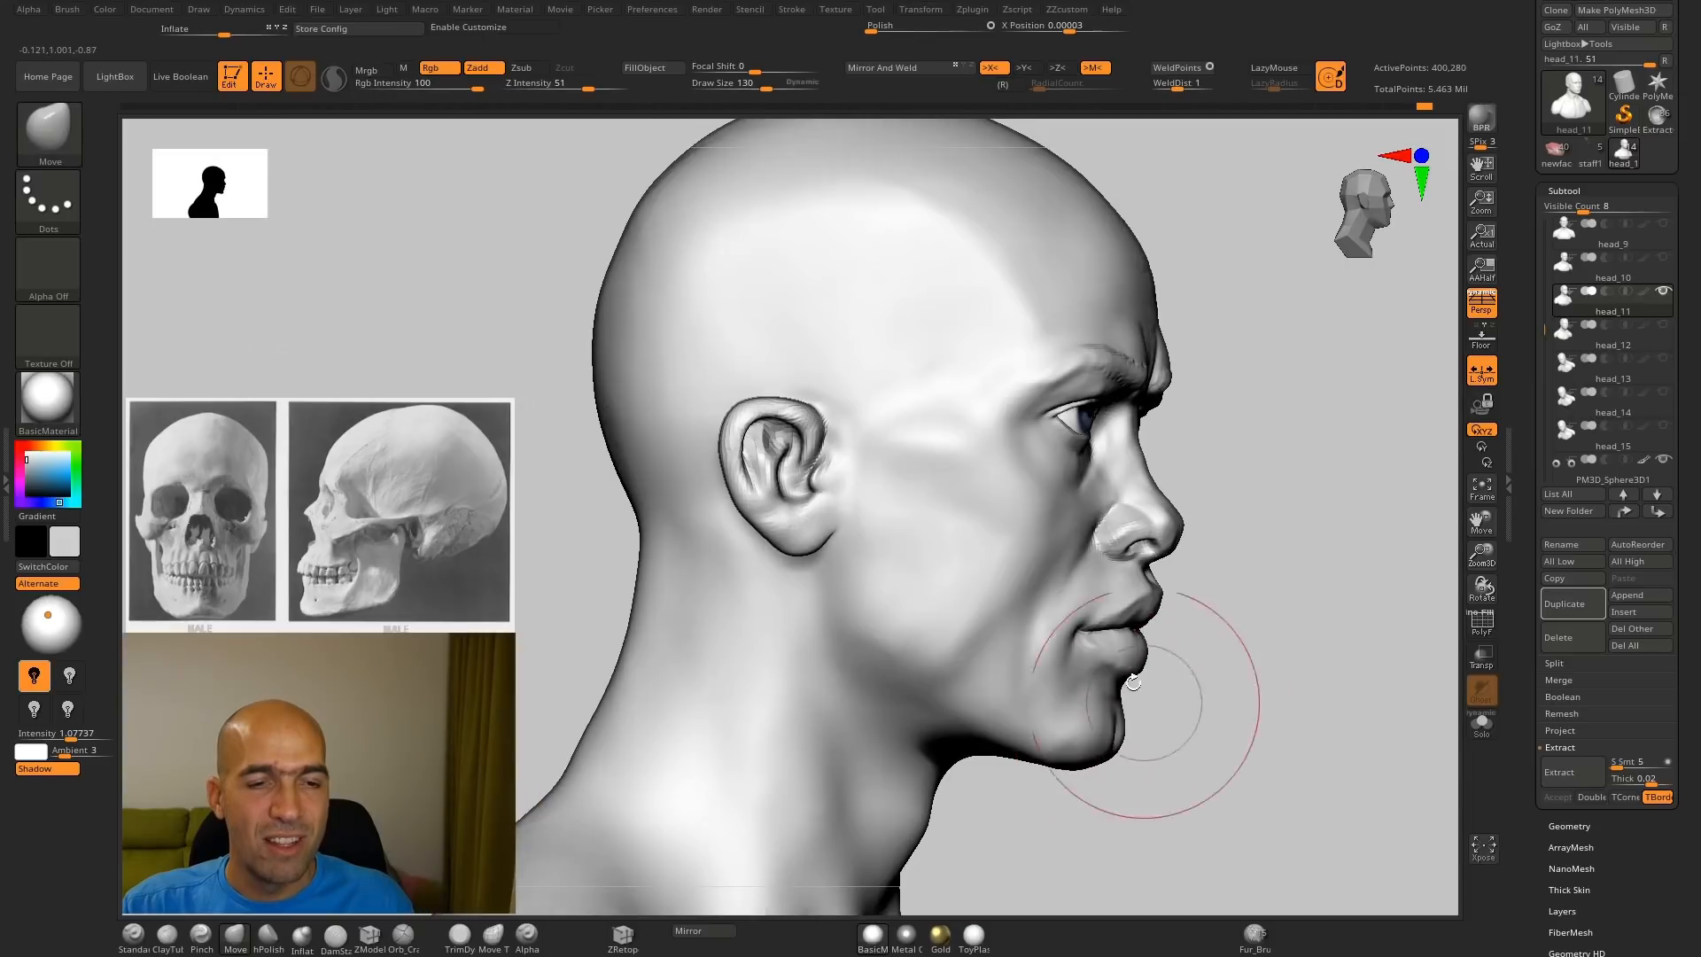
drag(1207, 607, 1063, 550)
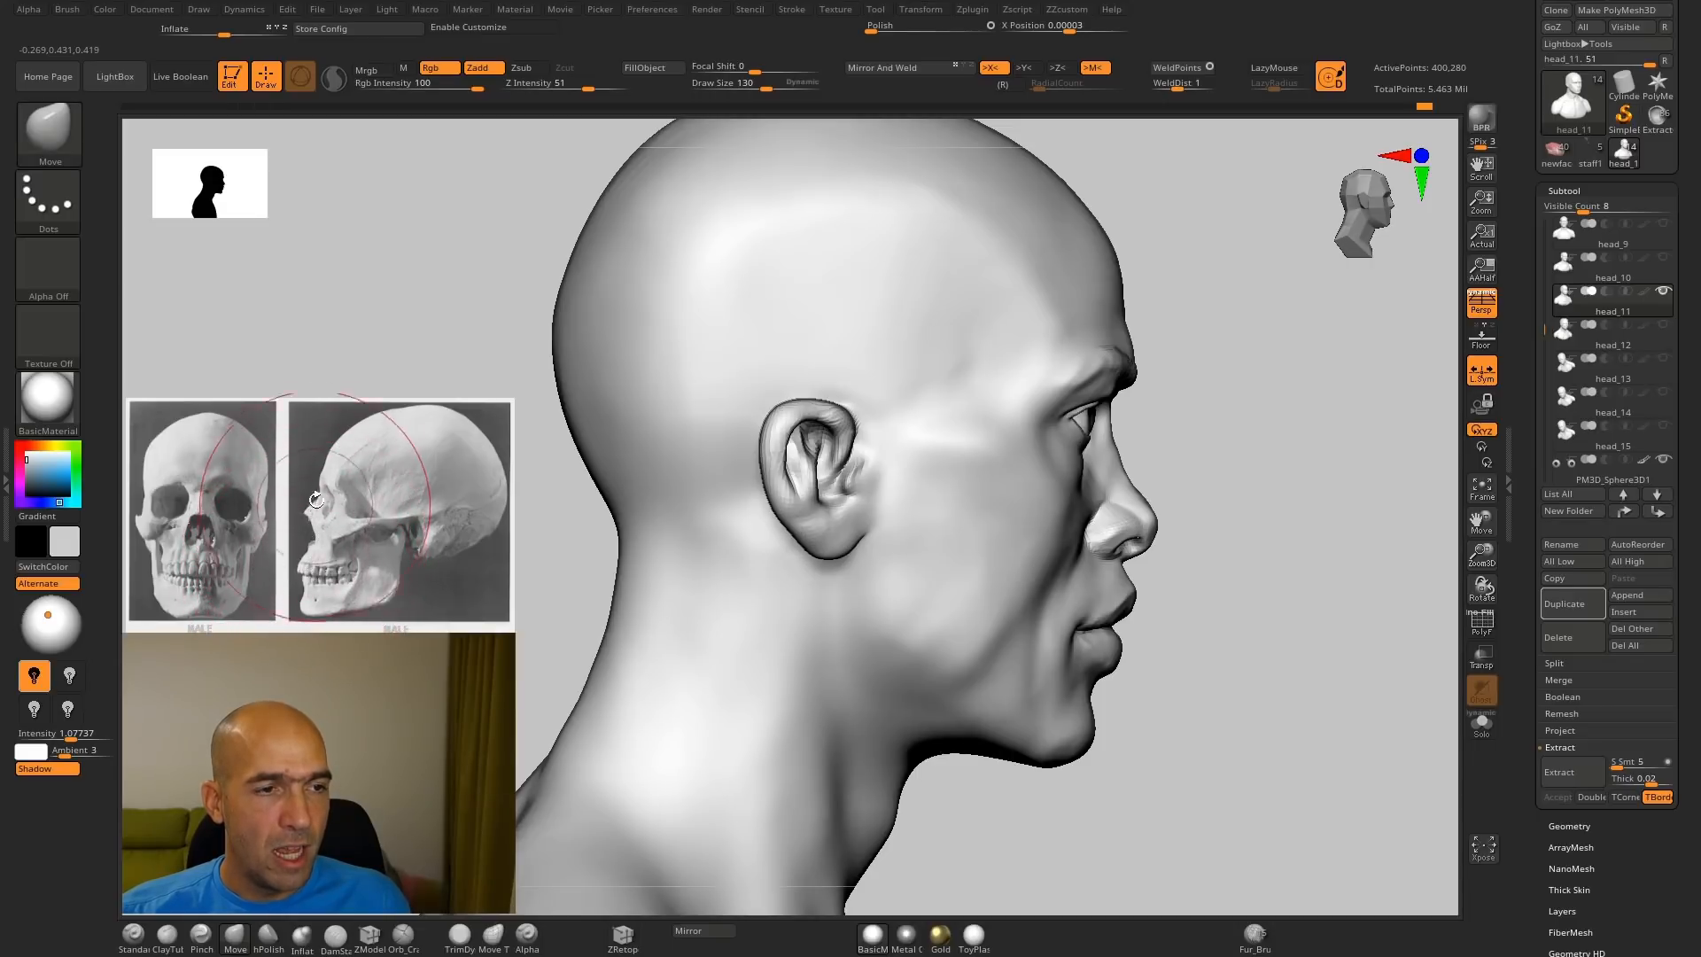
drag(1187, 627, 1162, 630)
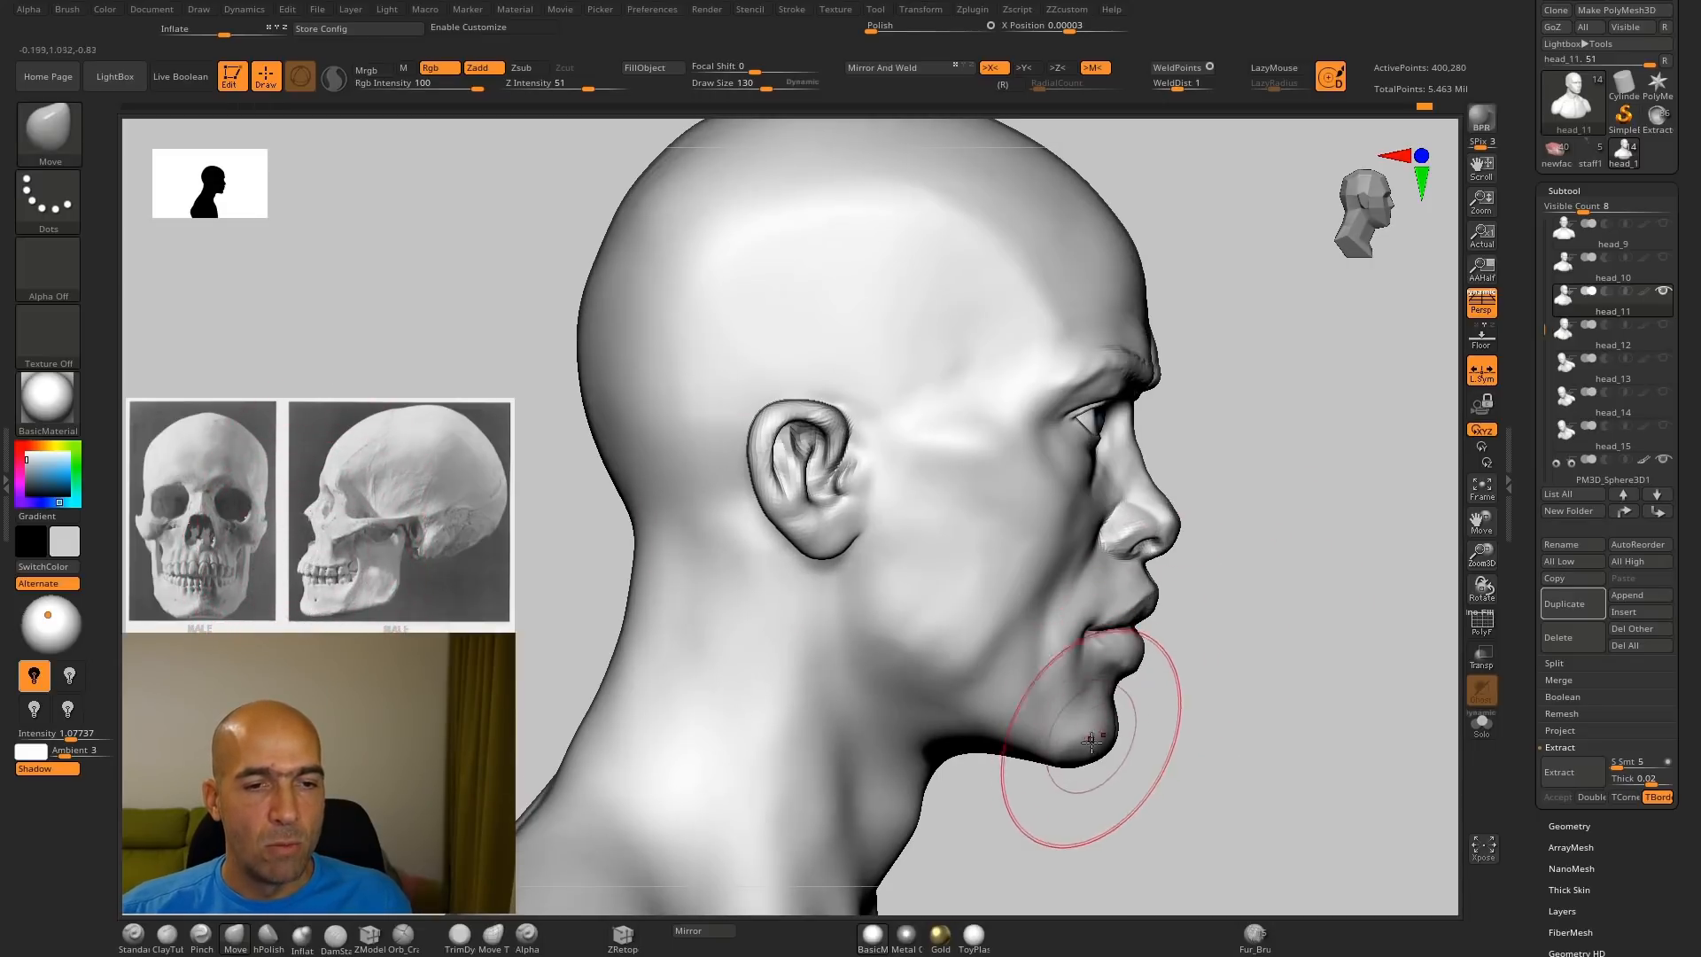
Step: Build up the upper eyelids toward the outer eye corners with the ClayTubes brush at draw size 46 and smooth them
mouse_move(1233, 681)
mouse_down()
mouse_move(904, 620)
mouse_move(676, 688)
mouse_up()
key(b)
key(c)
key(t)
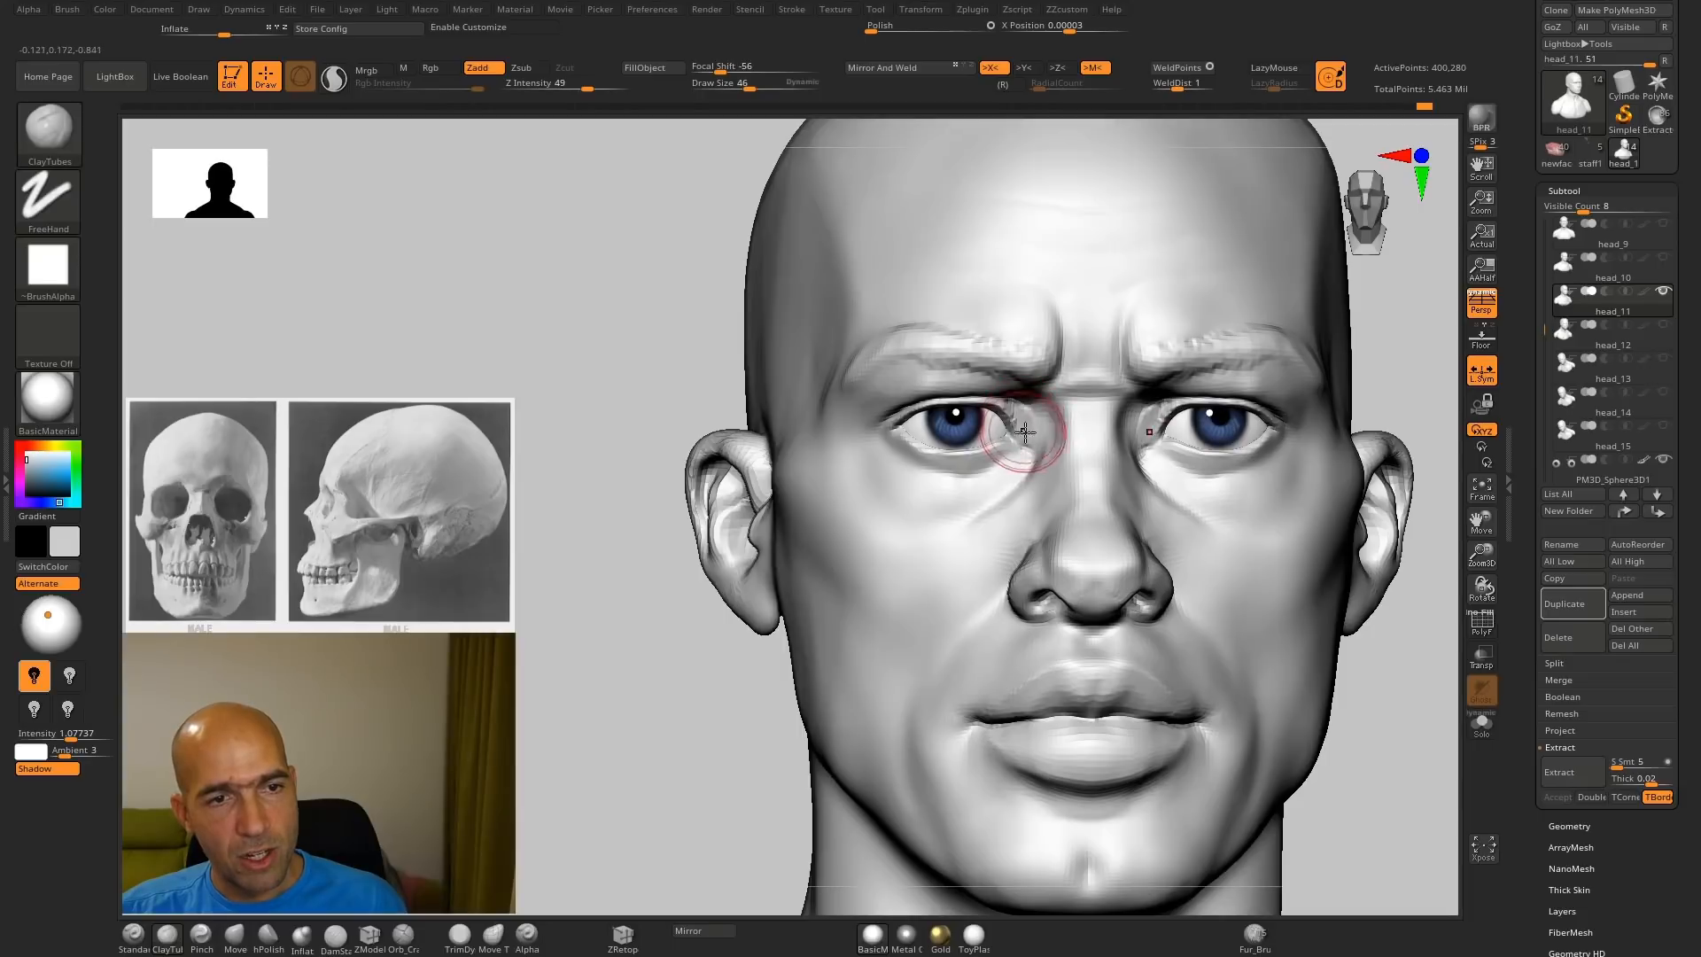
mouse_move(967, 392)
mouse_down()
mouse_move(903, 377)
mouse_move(928, 396)
mouse_move(859, 437)
mouse_up()
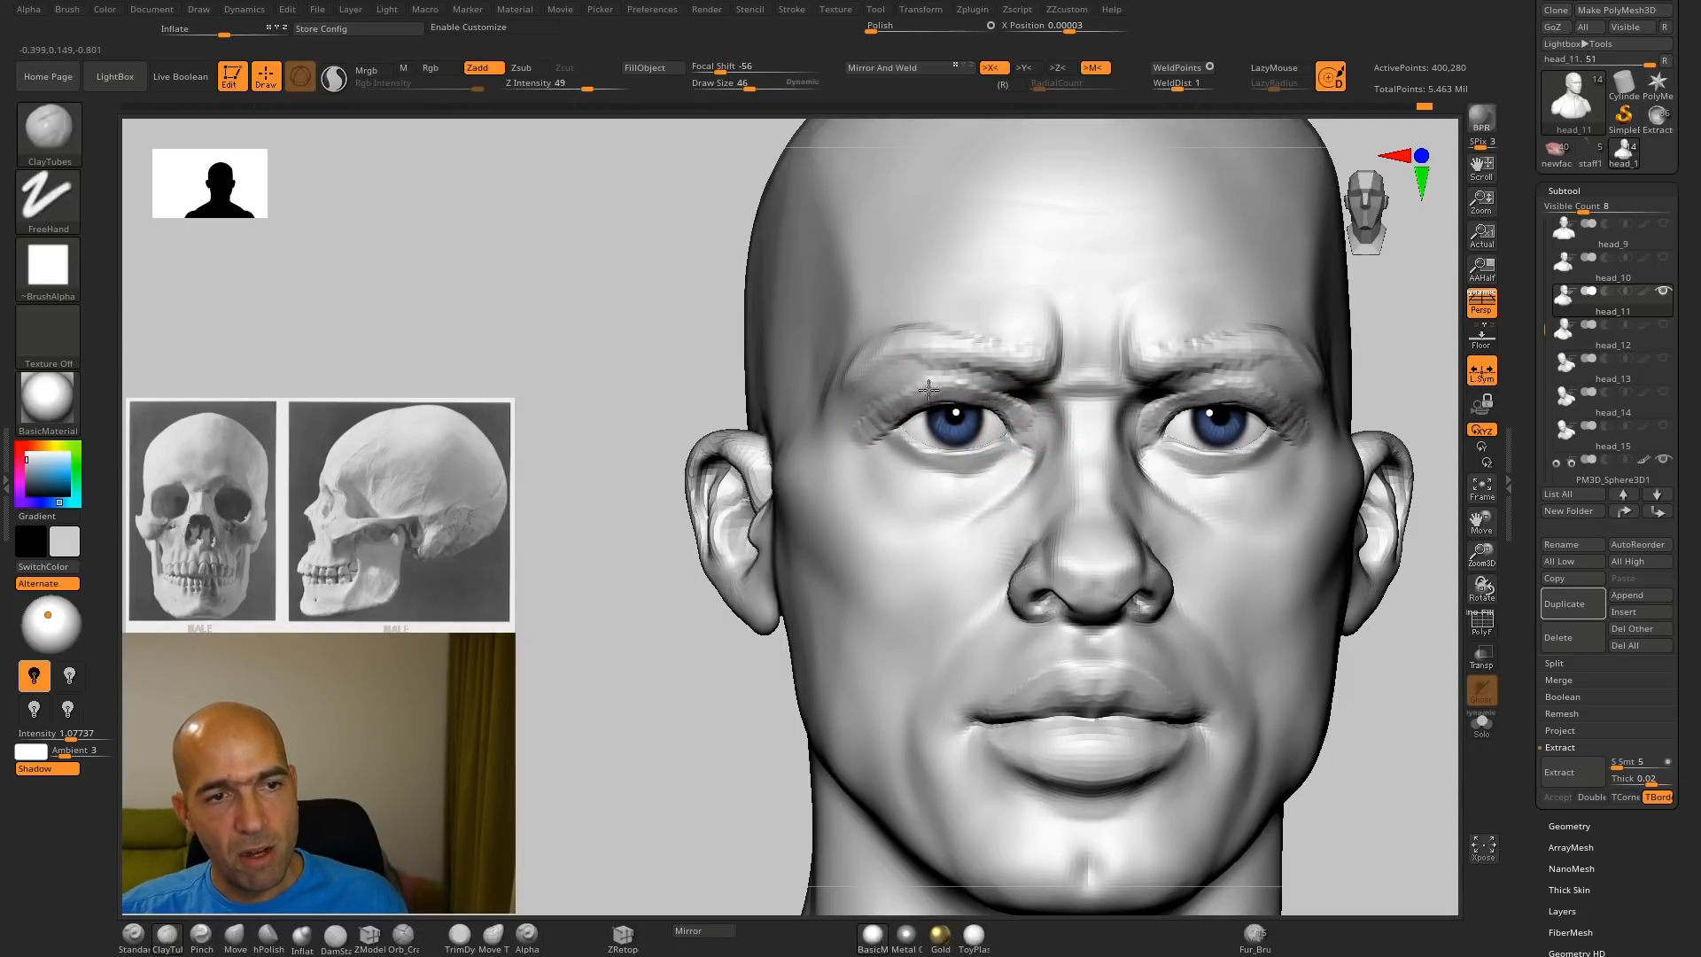
shift+drag(975, 391, 875, 405)
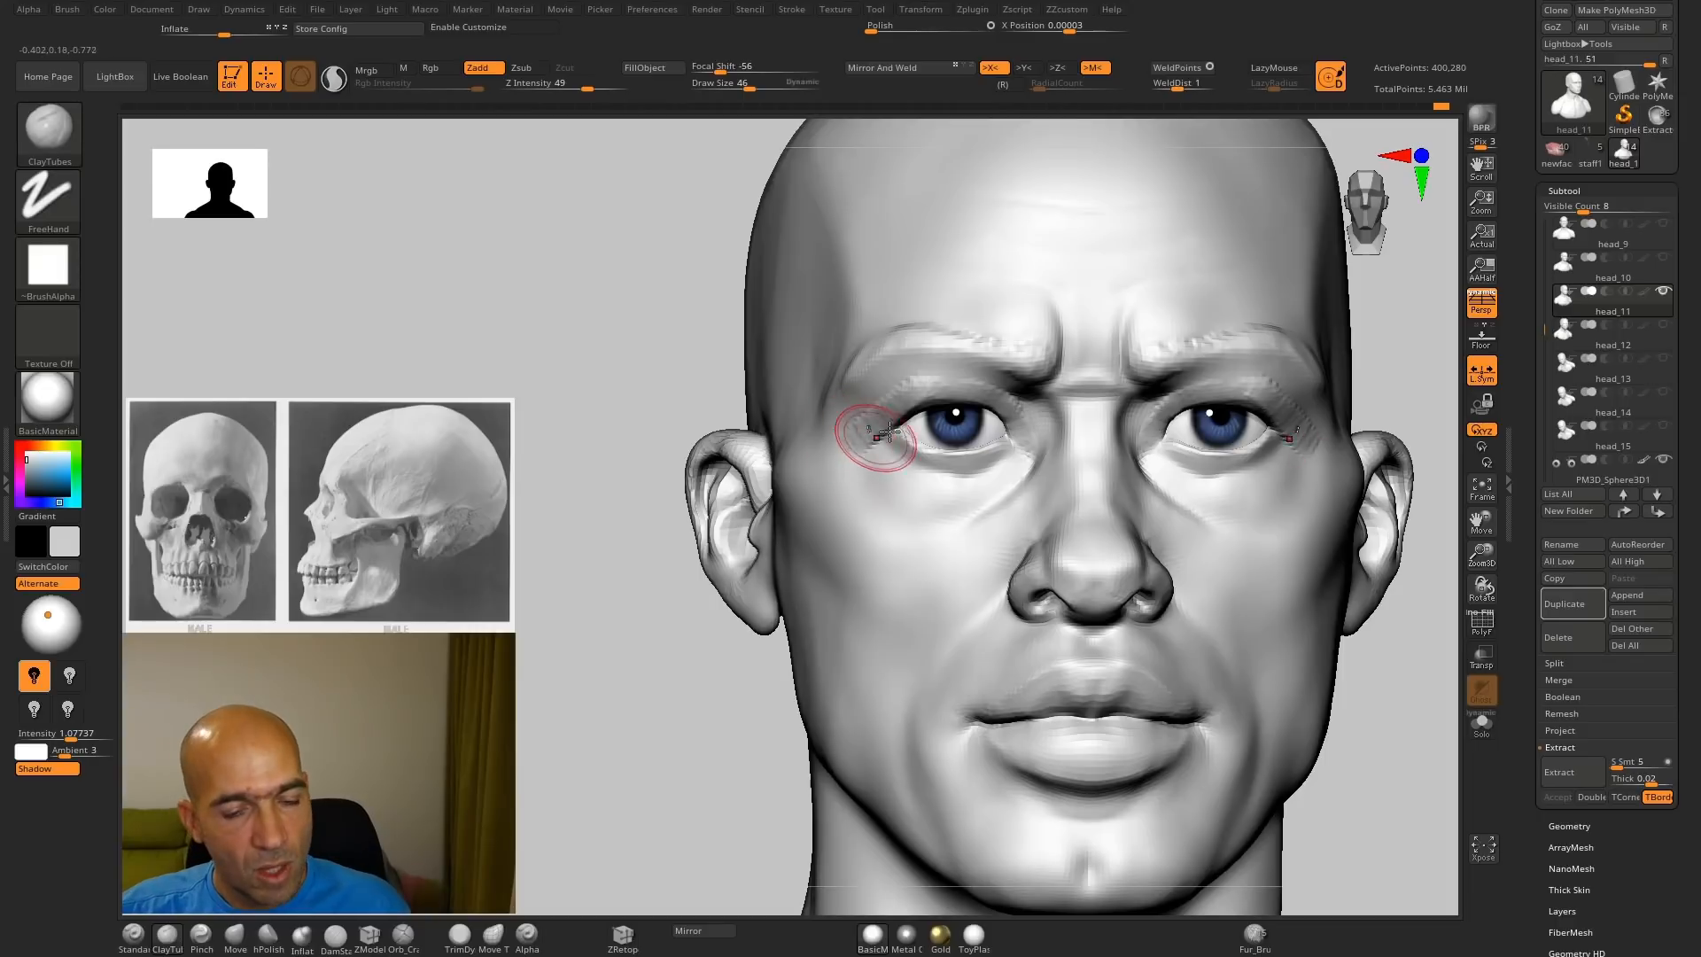
Step: Define the creases at the outer eye corners with the DamStandard brush at draw size 46 and smooth around them
key(b)
key(d)
key(s)
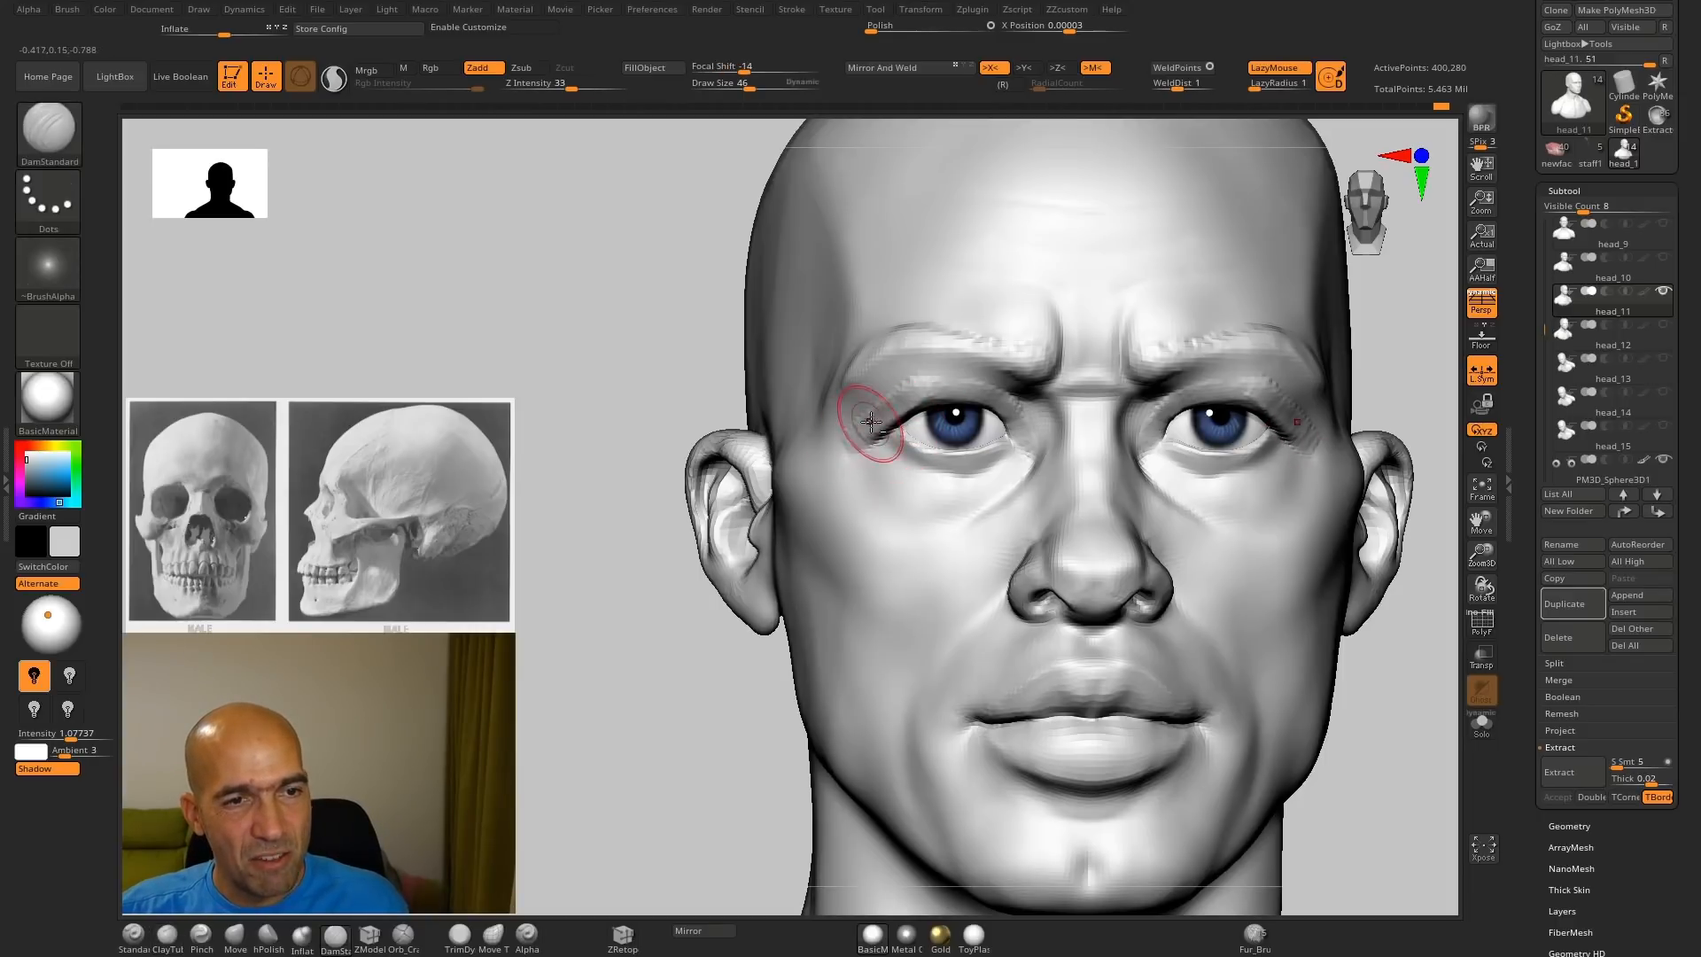
shift+drag(871, 422, 875, 393)
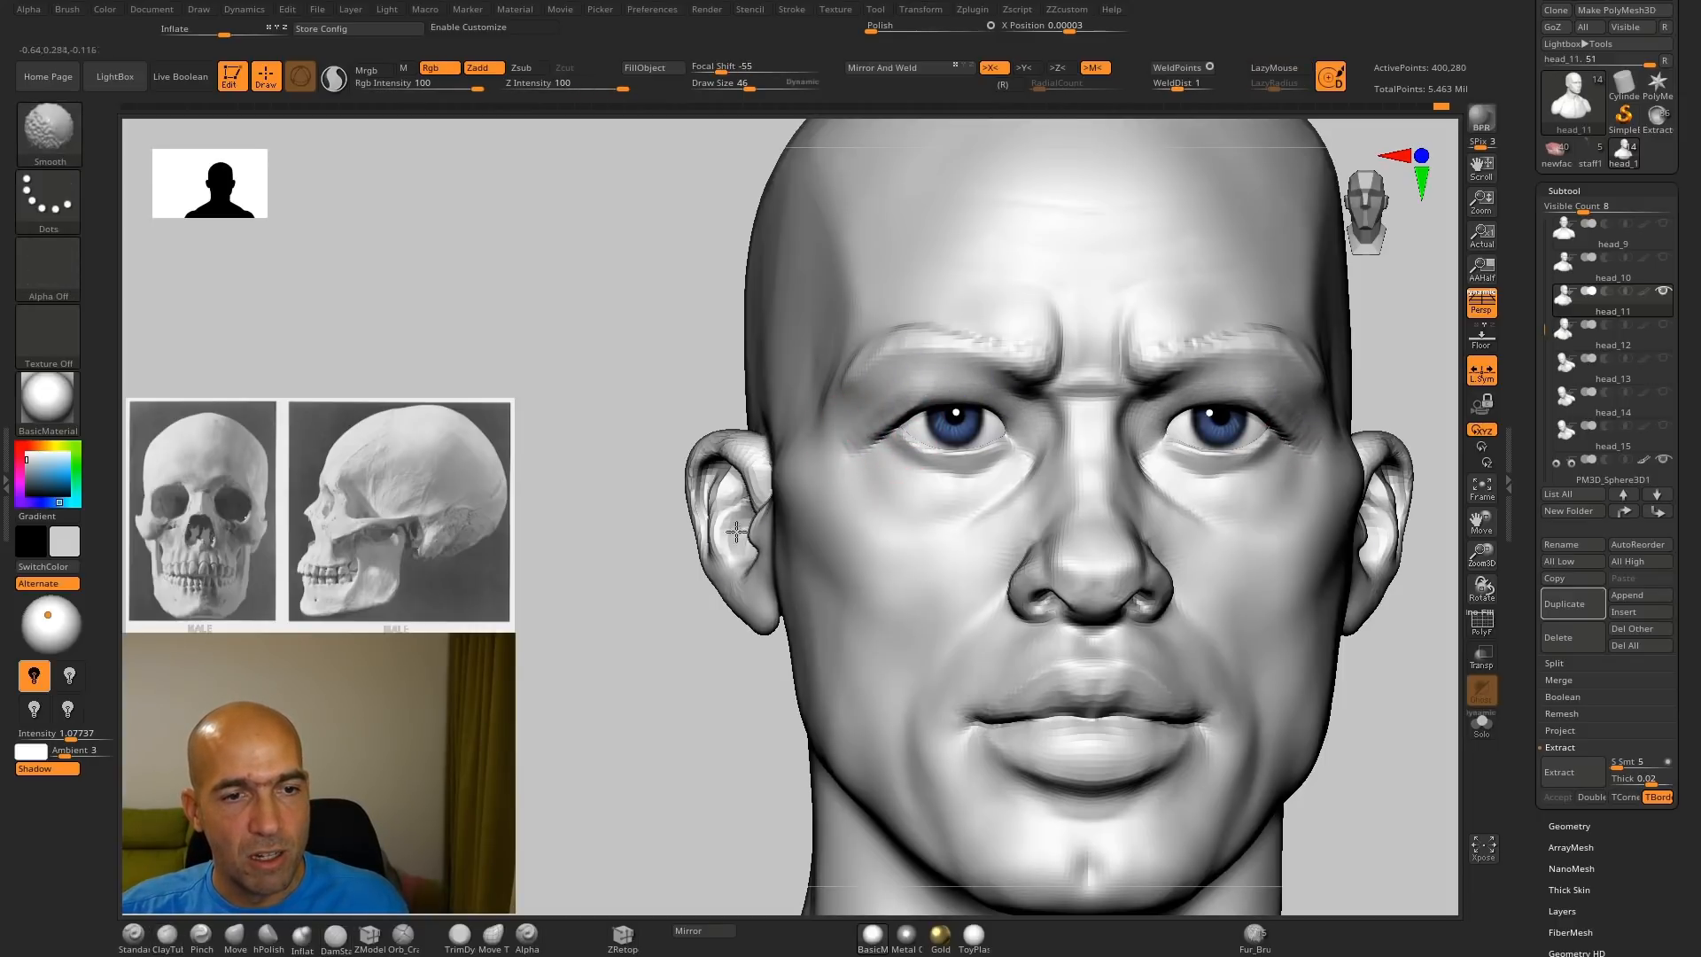
Step: Add volume along the lower eyelids from the outer to the inner corners with the ClayTubes brush at draw size 46
drag(608, 657, 700, 682)
key(b)
key(c)
key(t)
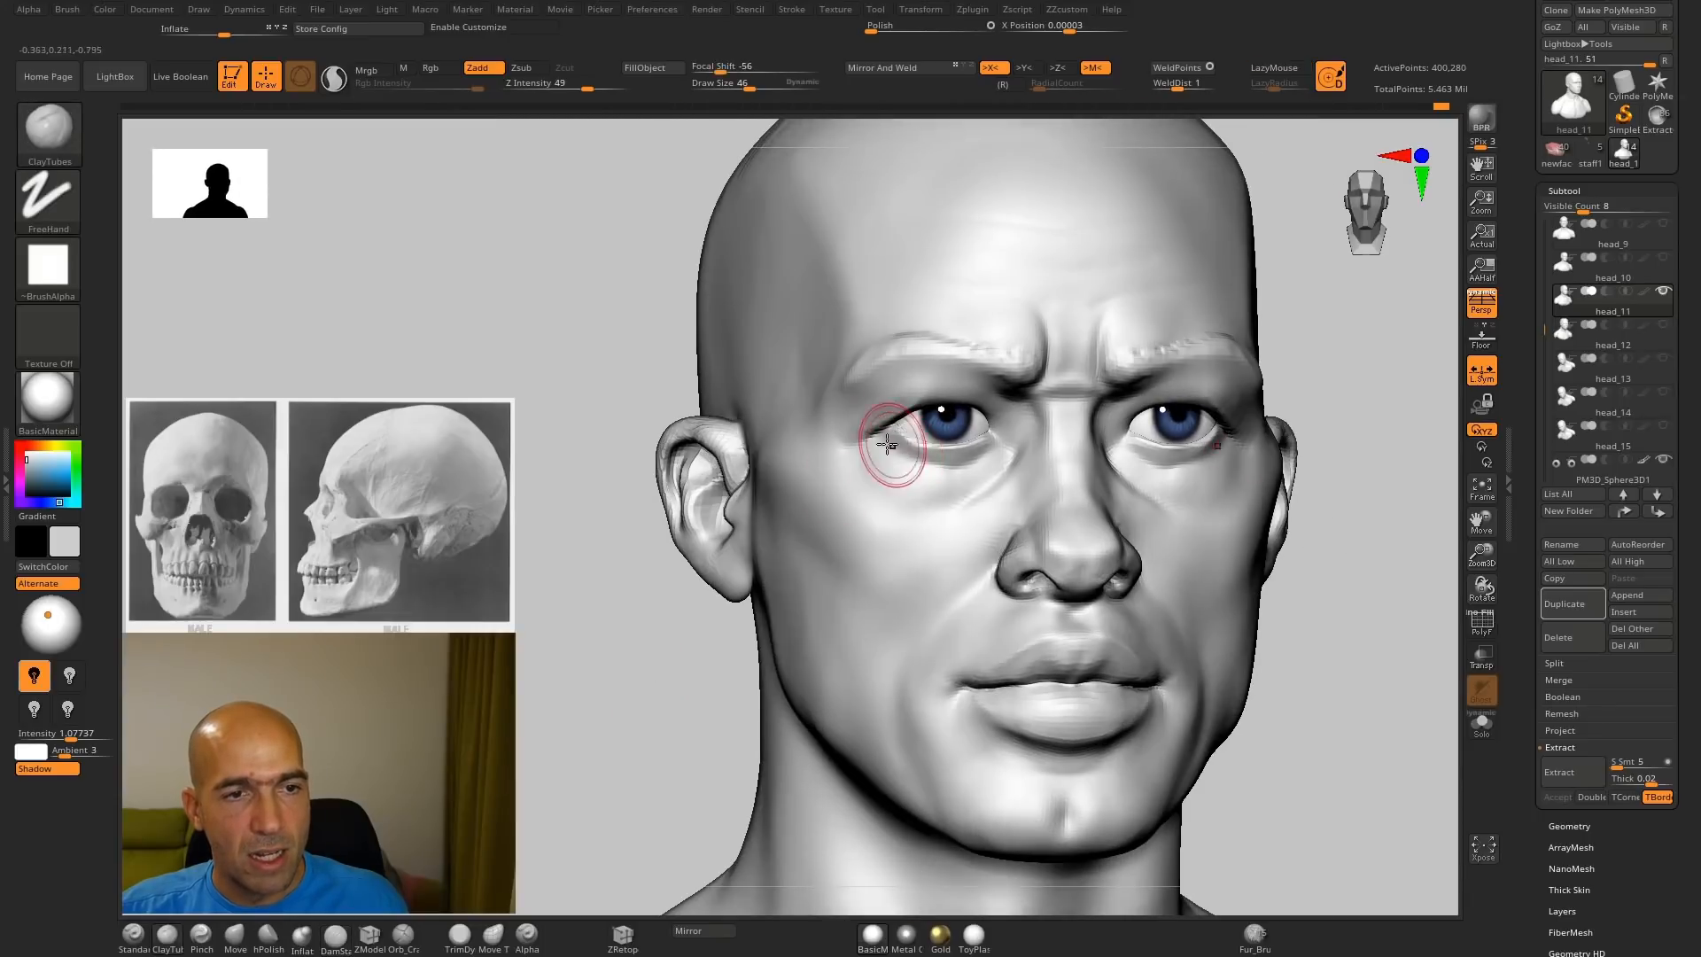
drag(887, 443, 998, 440)
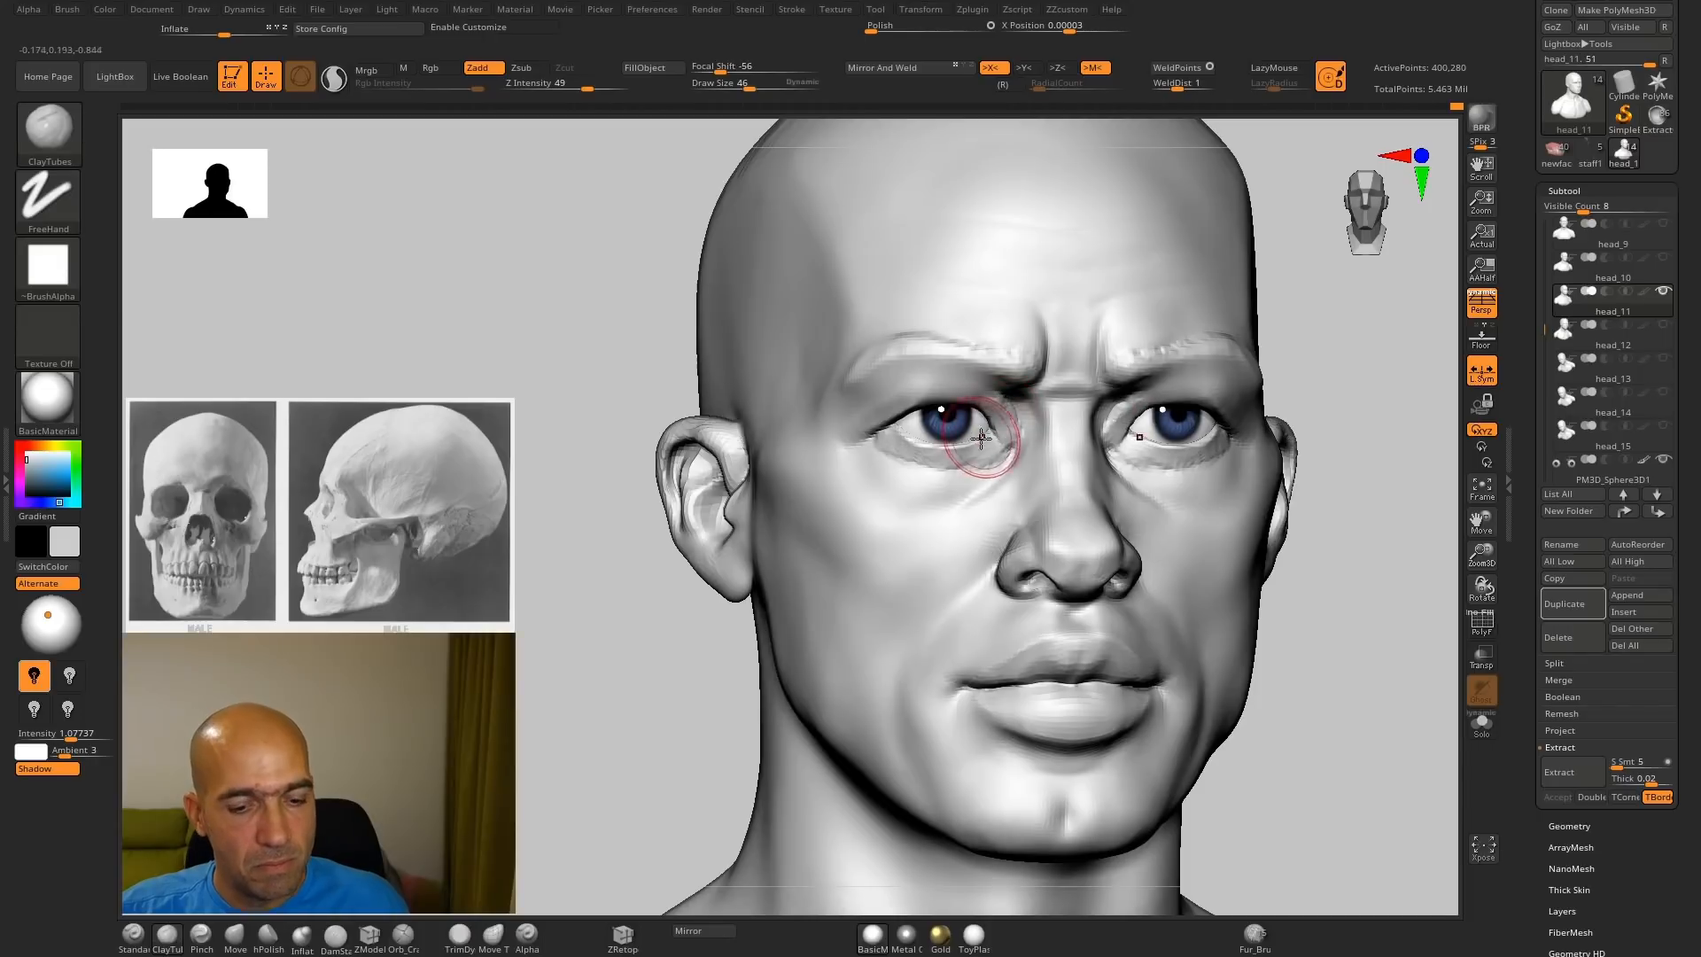
Step: Carve the crease below the inner eye corners with the DamStandard brush at draw size 46
key(b)
key(d)
key(s)
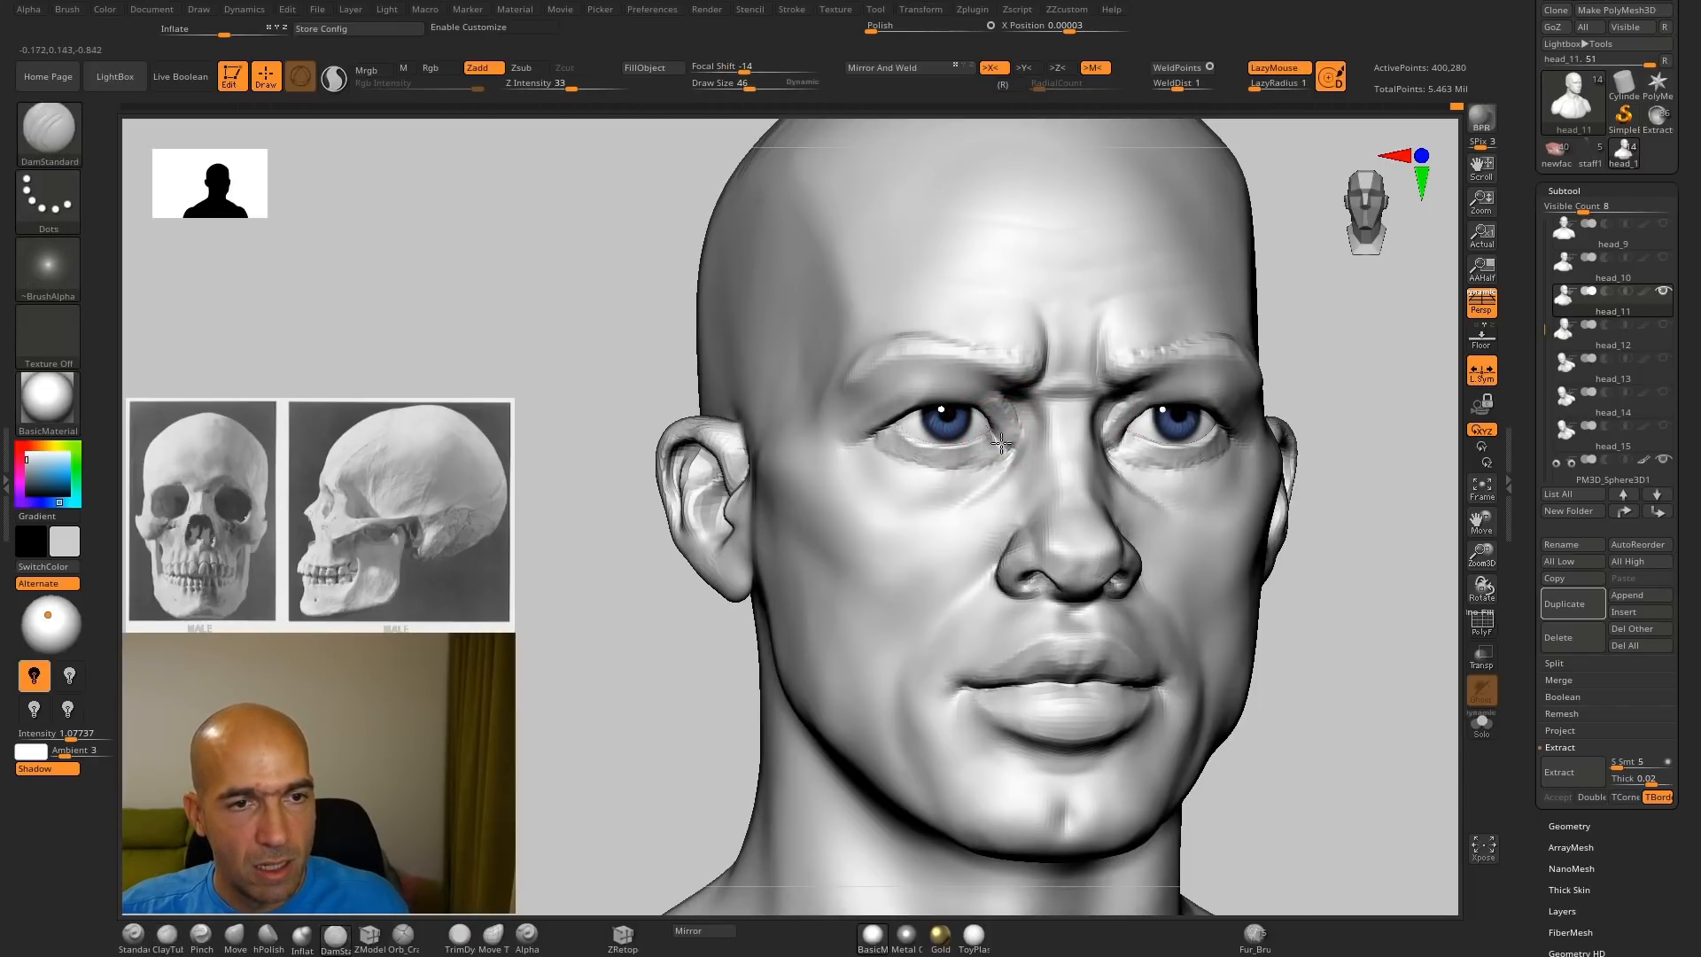
Step: Adjust the brows and the area around the eyes from the front with the Move brush at draw size 62
mouse_move(1375, 471)
alt+mouse_down()
mouse_move(1314, 425)
mouse_move(1319, 462)
alt+mouse_up()
key(b)
key(m)
key(v)
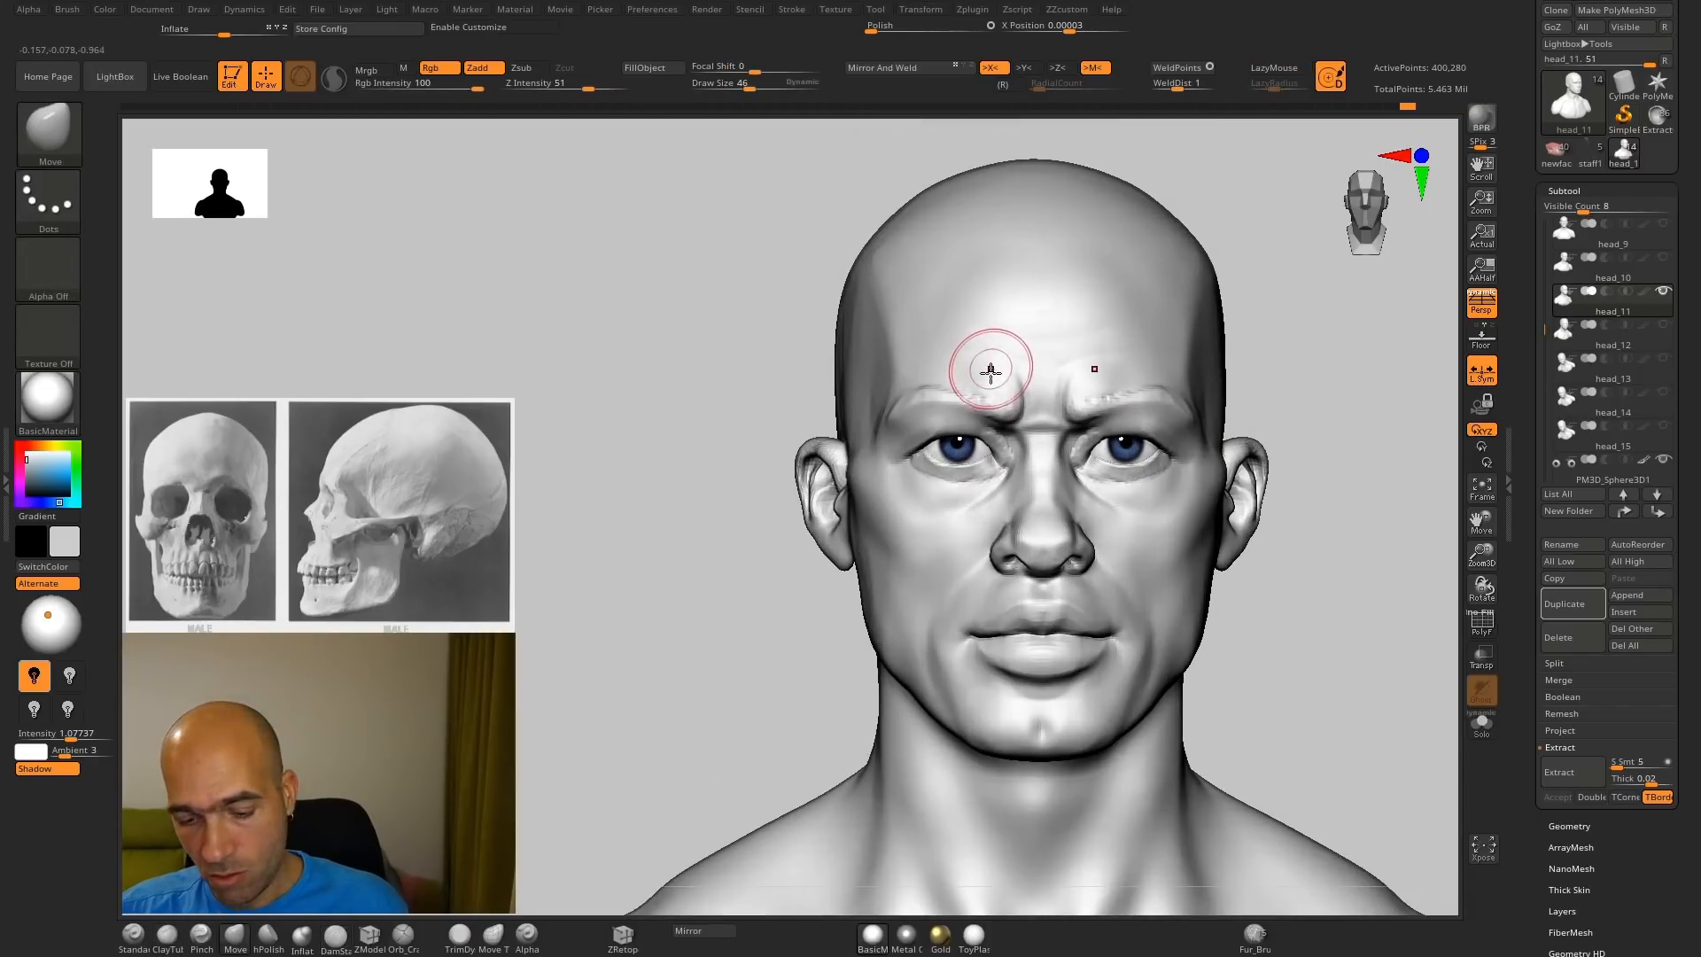
key(])
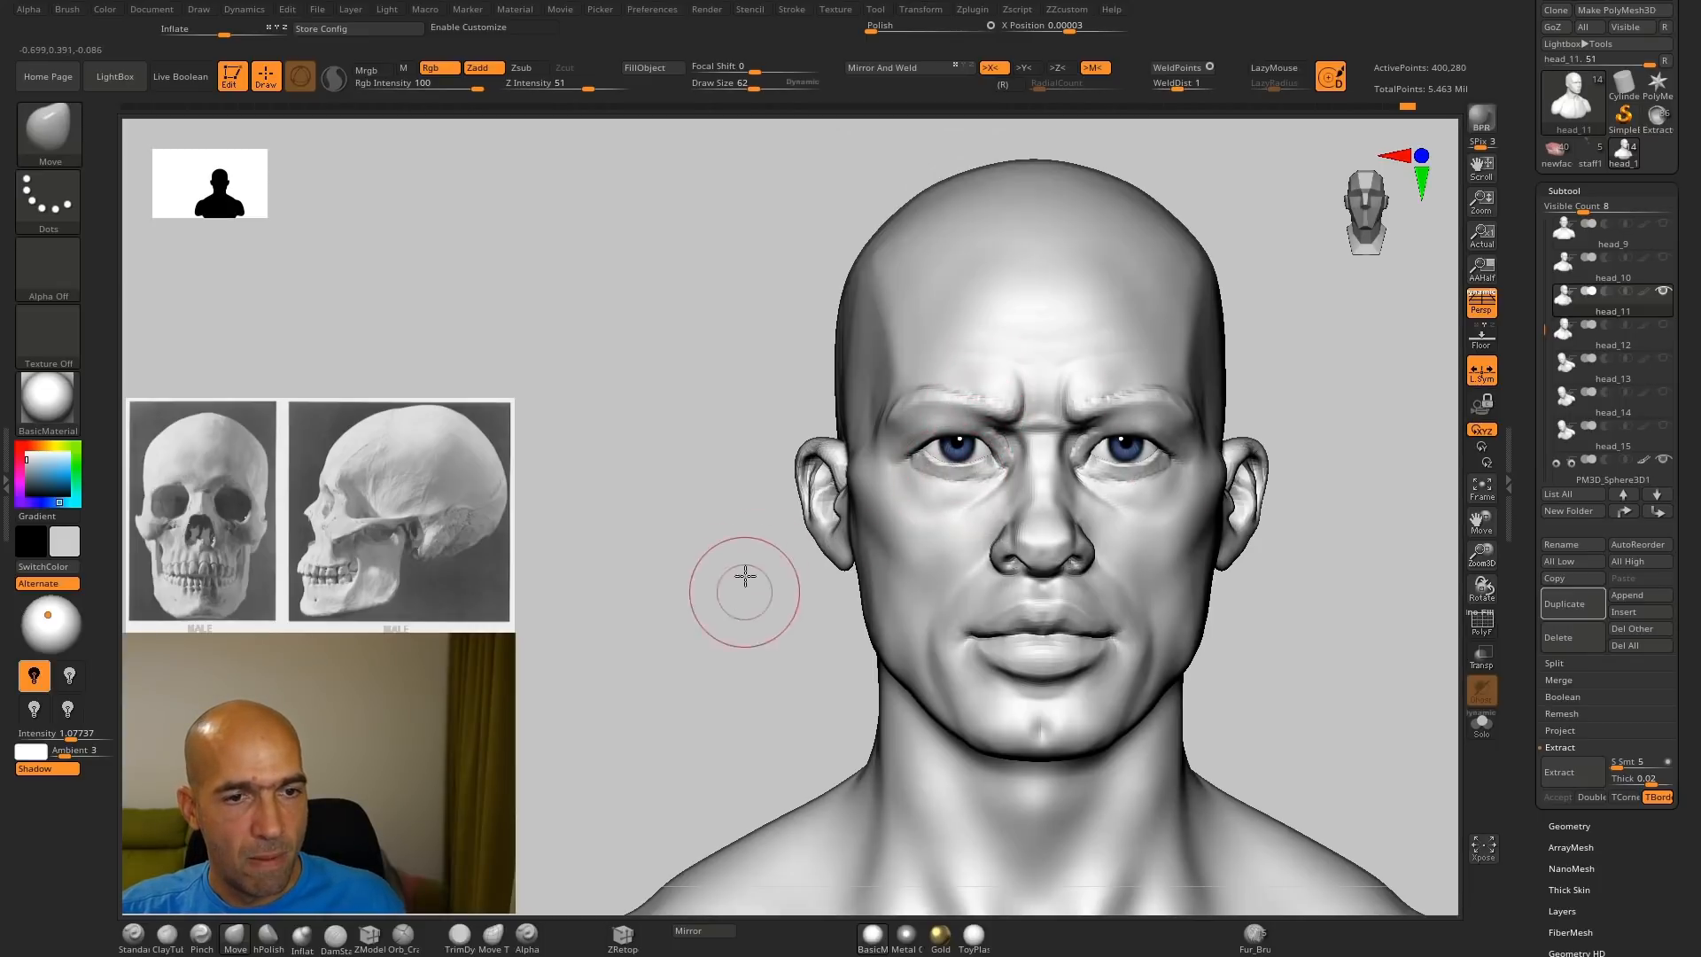
drag(745, 576, 945, 487)
shift+drag(1261, 413, 1280, 522)
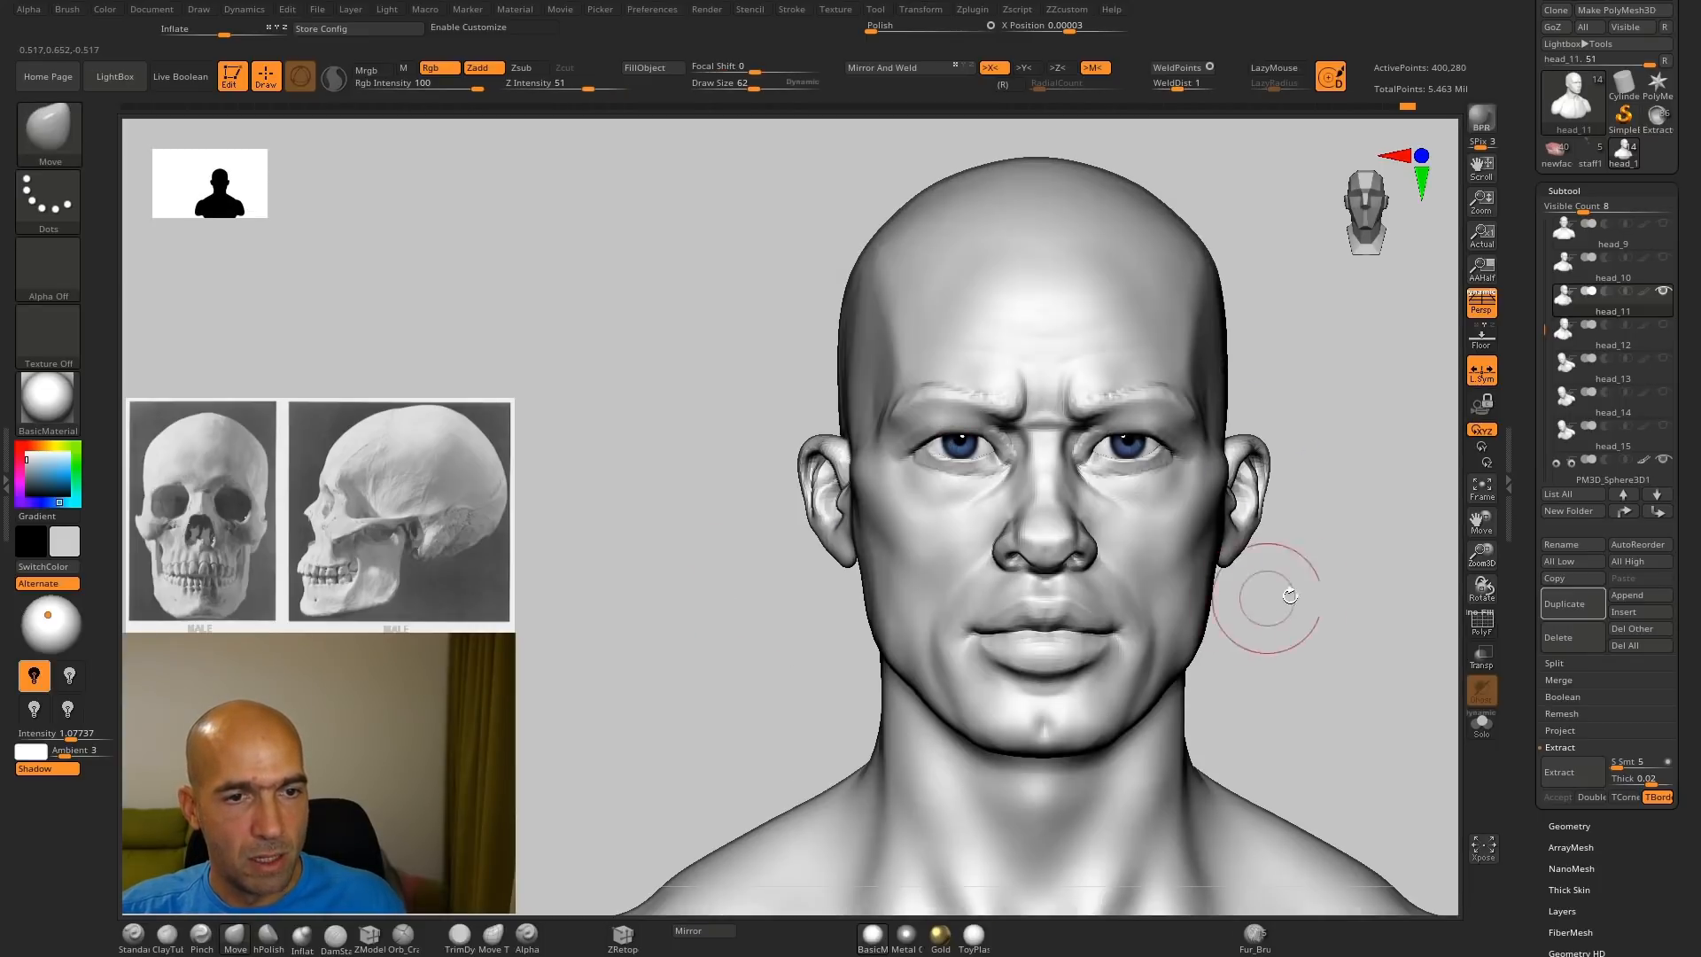
Step: Adjust the lips in profile and the brows from the front with the Move brush at draw size 86
alt+drag(1276, 600, 1063, 624)
drag(911, 706, 882, 588)
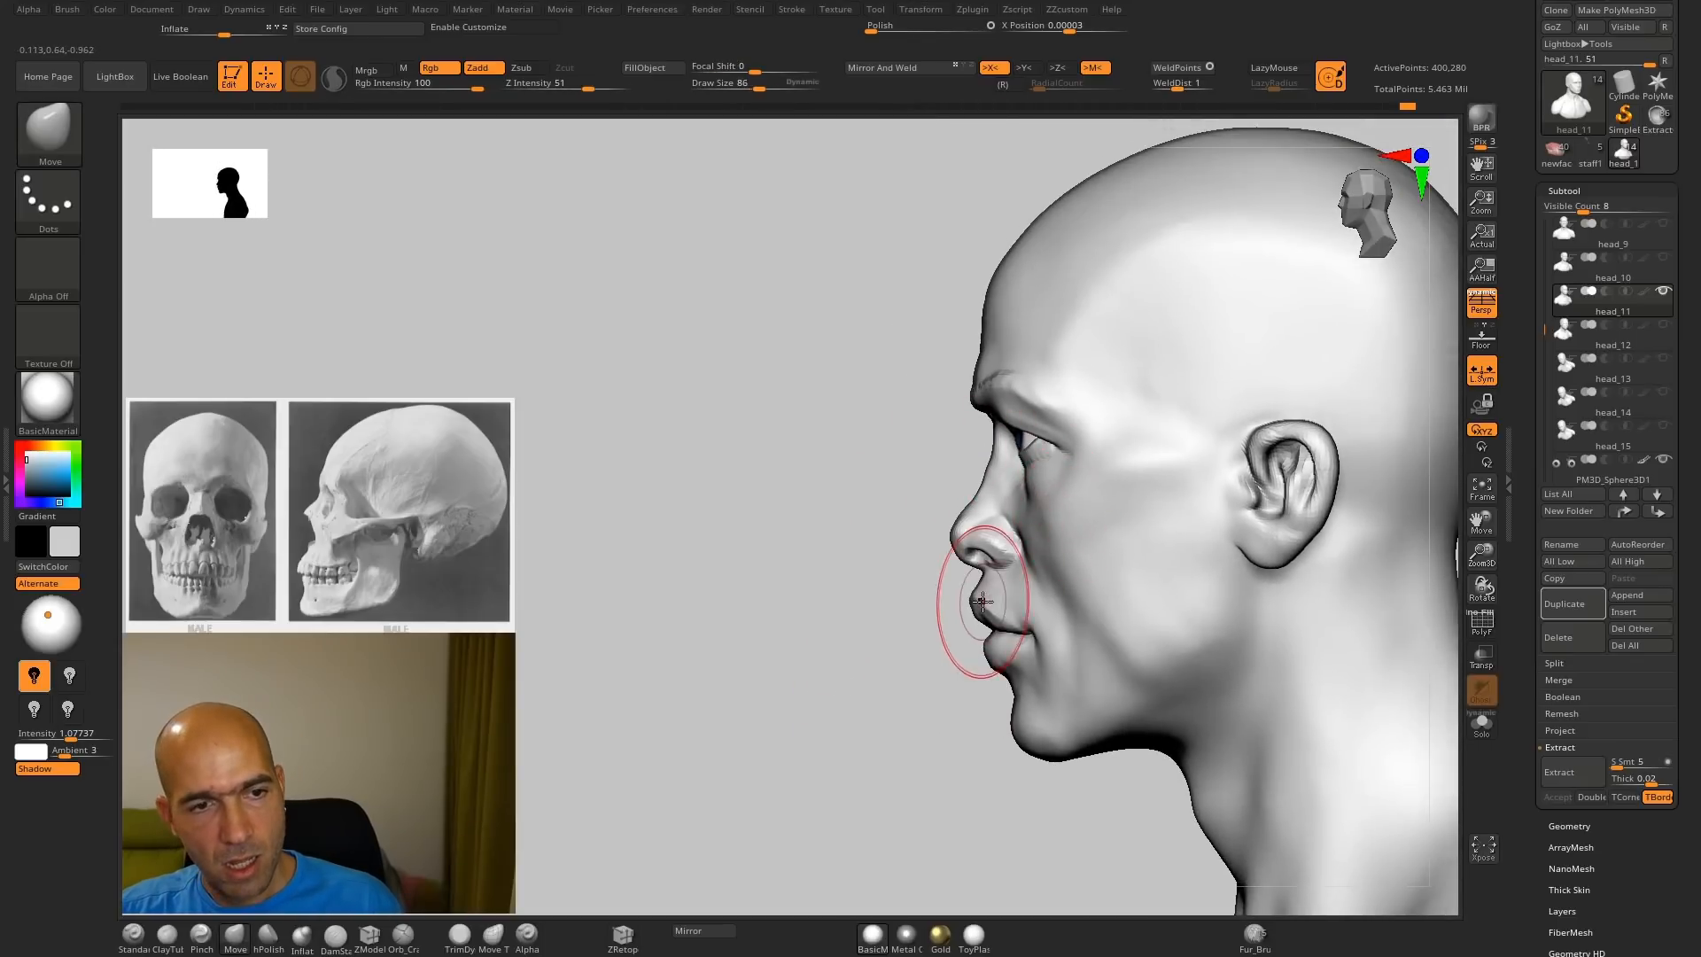
drag(989, 635, 1099, 462)
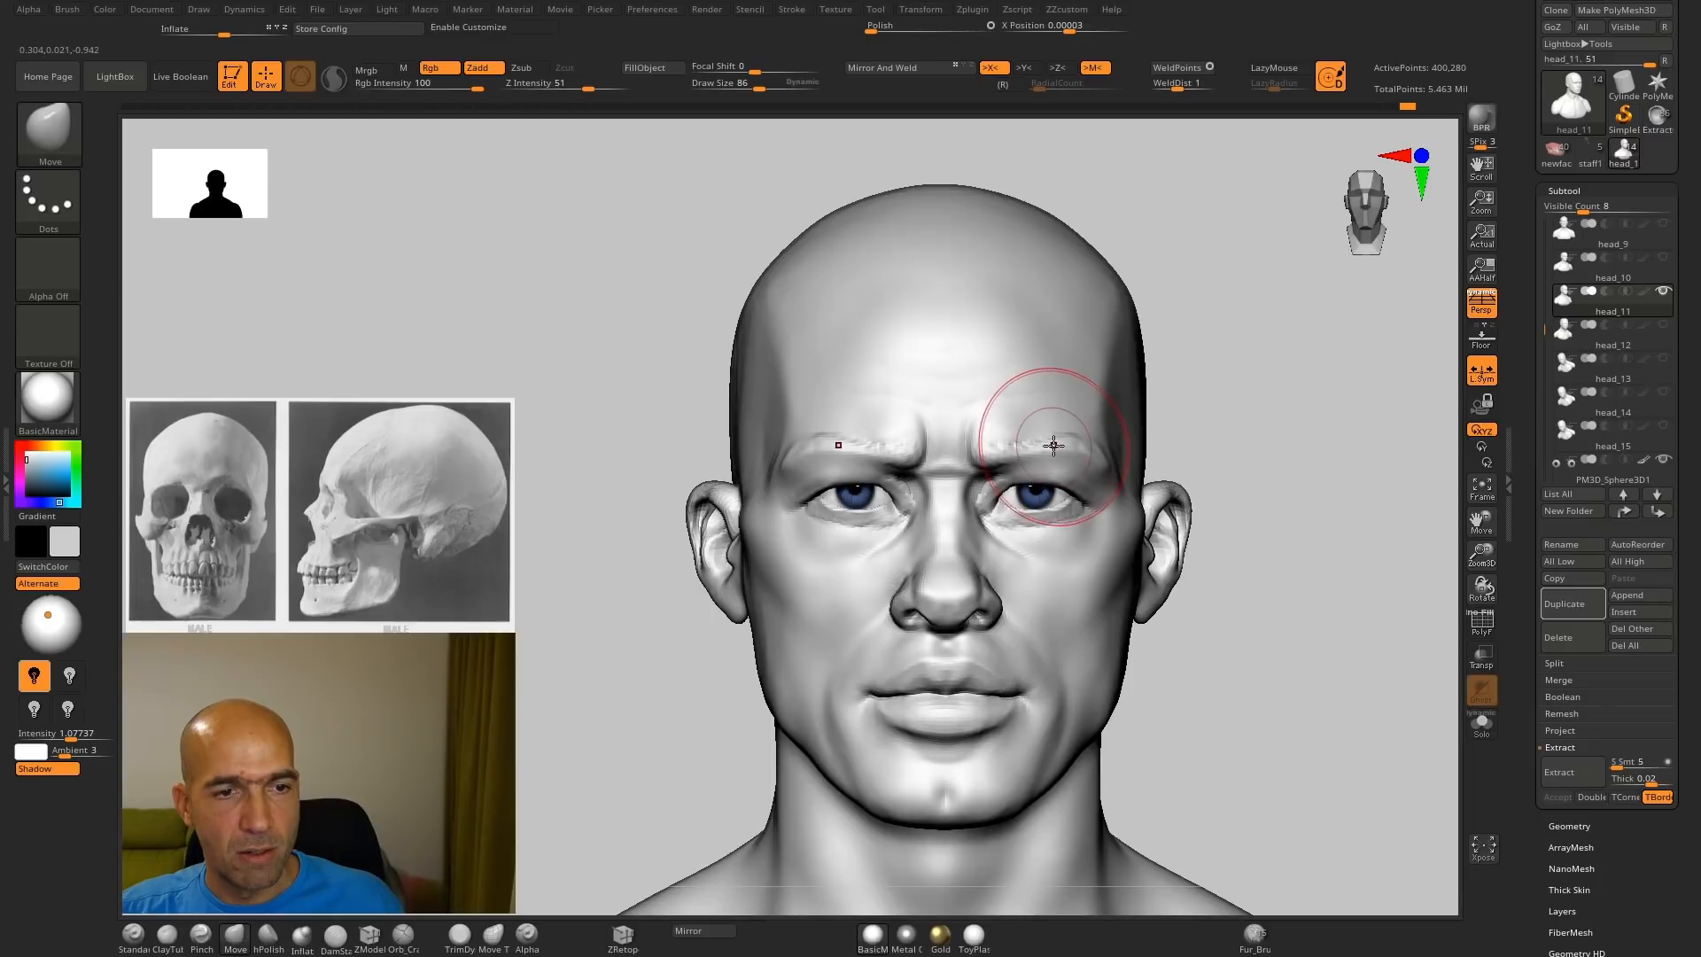
drag(1241, 391, 1037, 476)
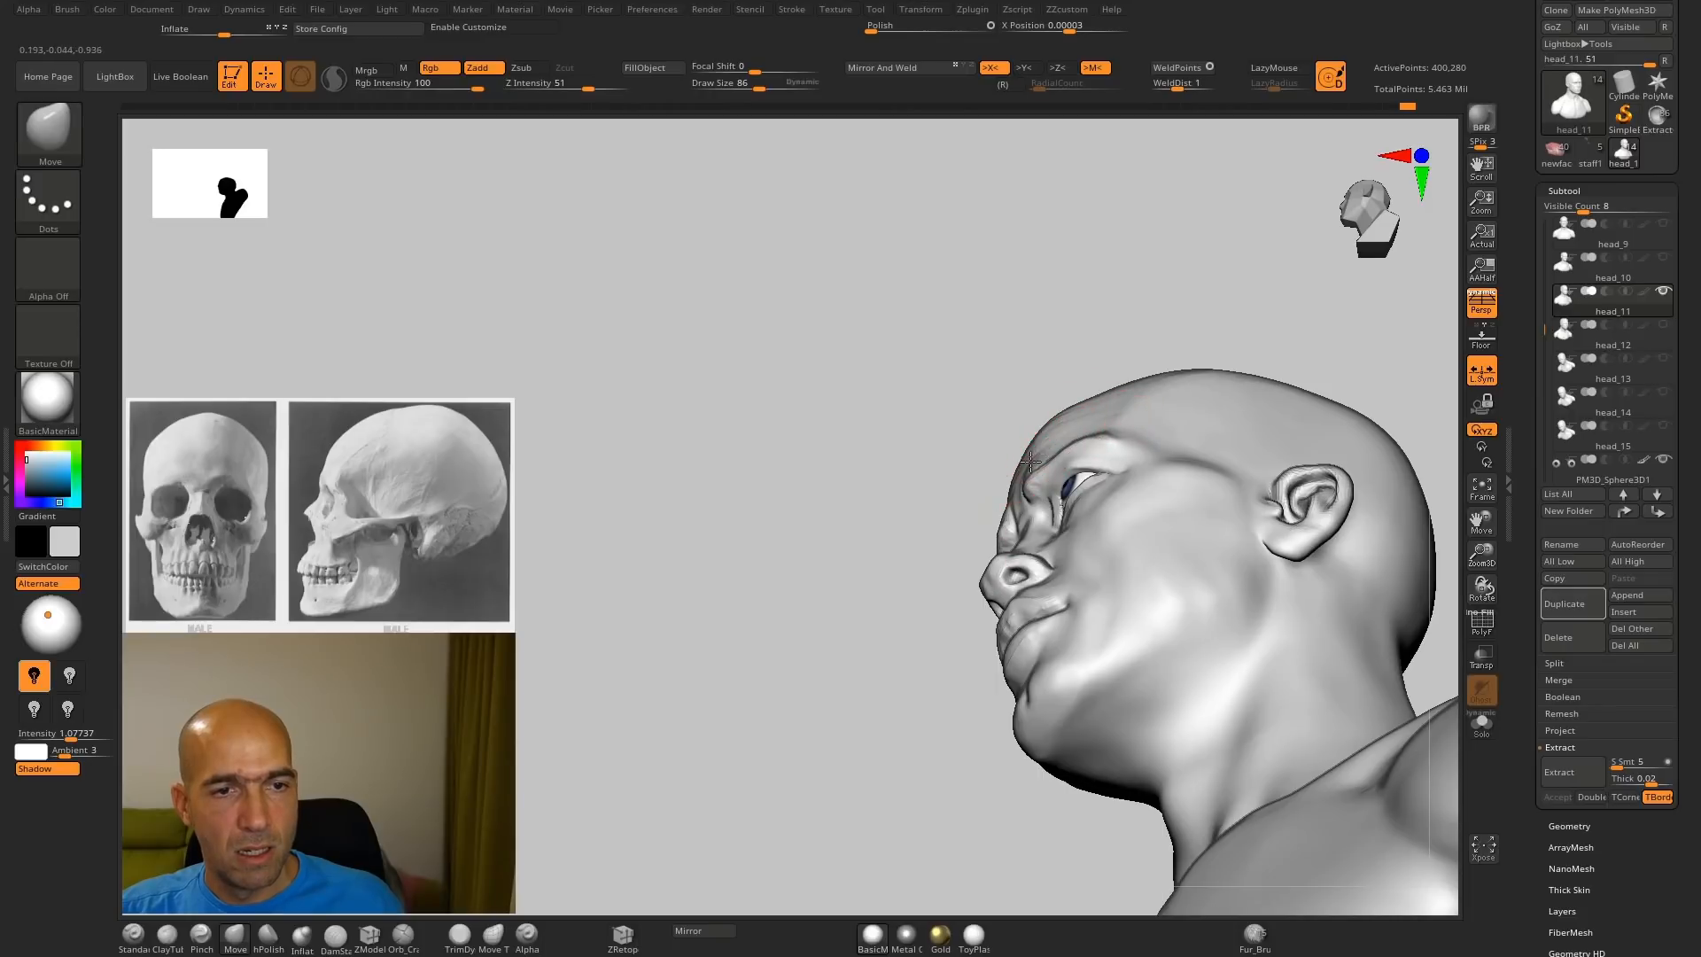
shift+drag(898, 523, 869, 597)
Step: Reshape the upper and lower lips from three-quarter and profile views with the Move brush at draw size 86
alt+drag(945, 470, 1259, 585)
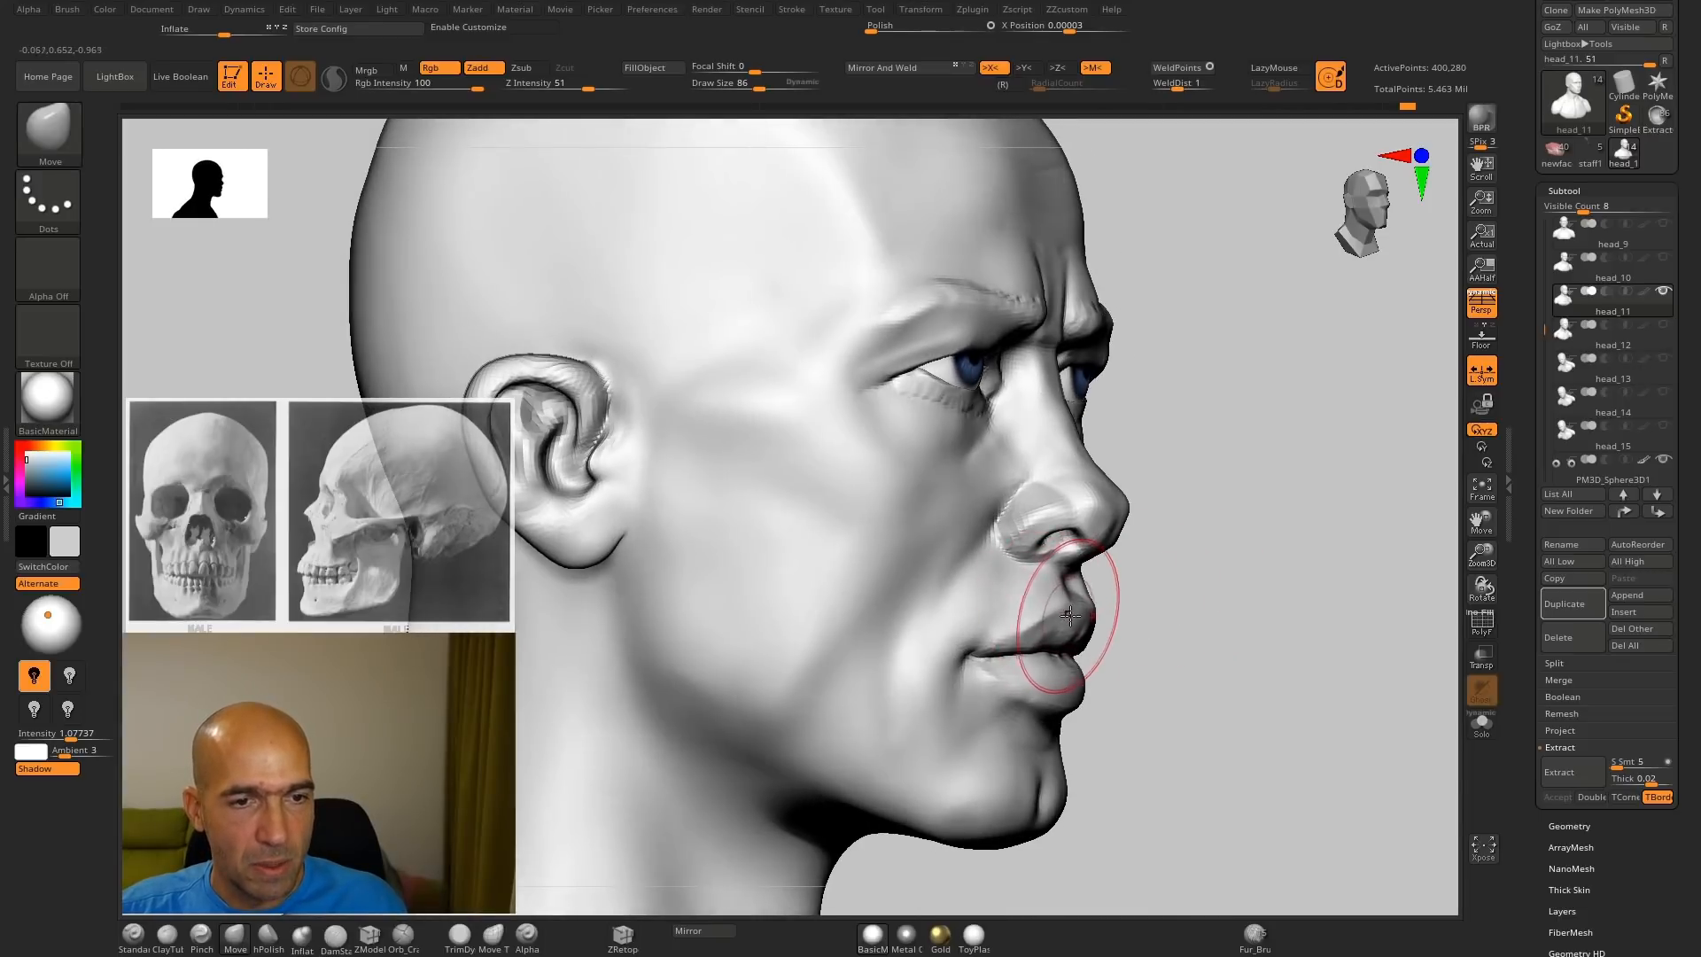
drag(1097, 625, 1070, 636)
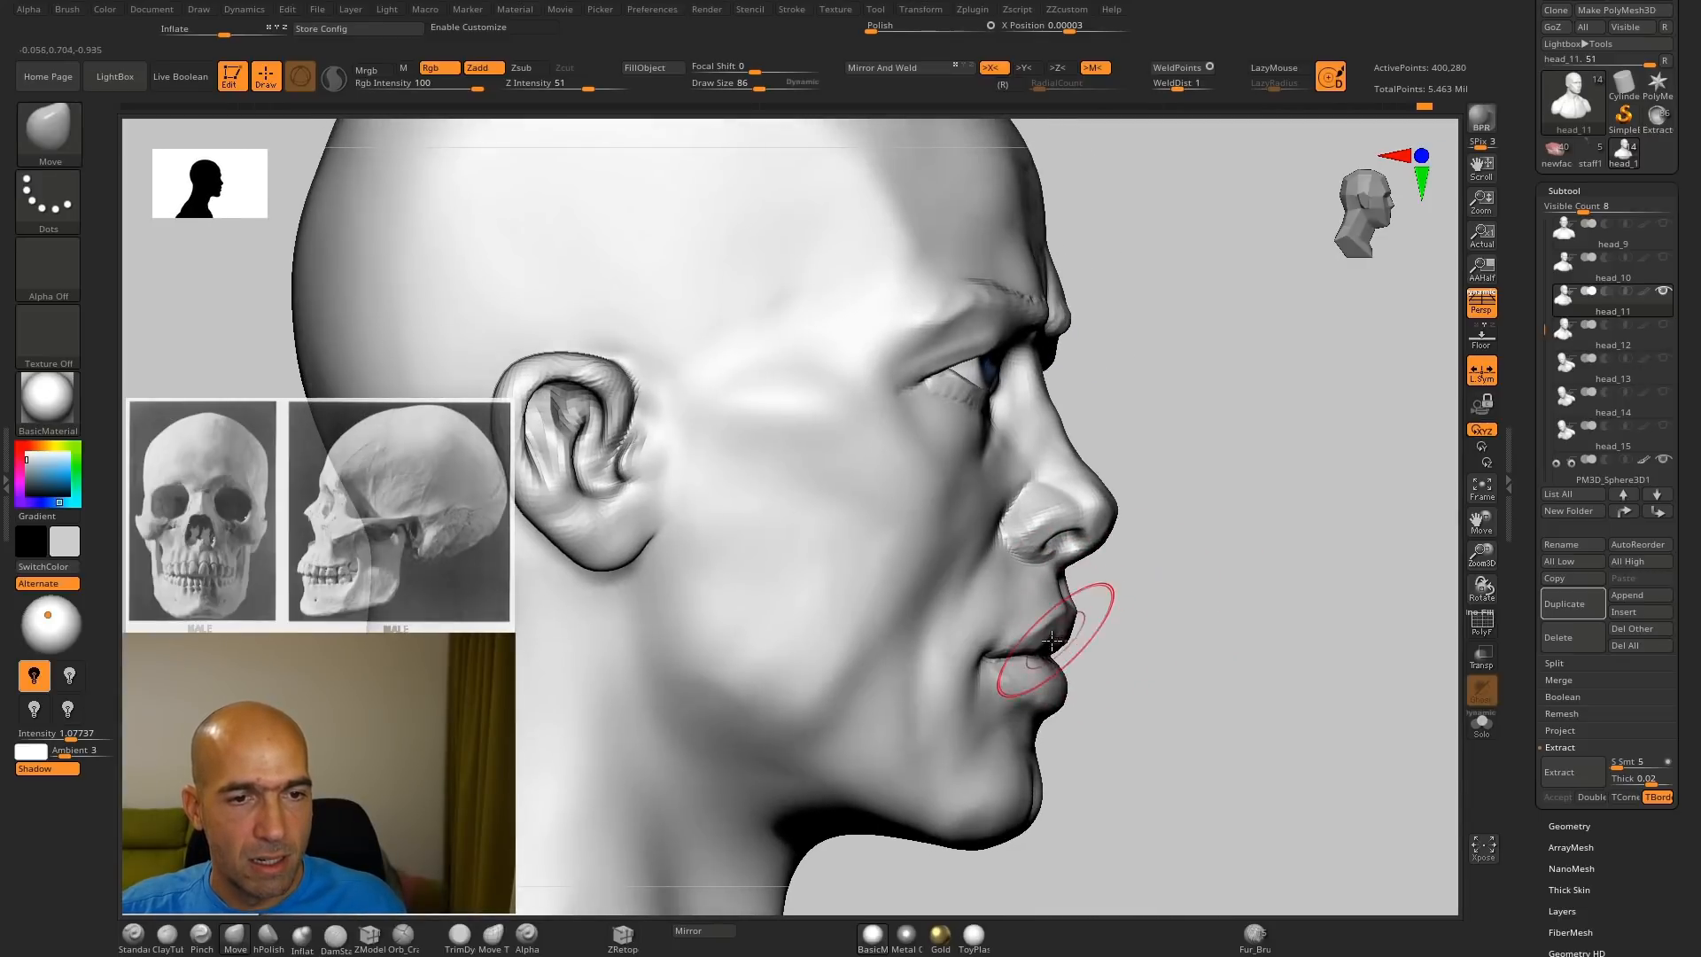
mouse_move(1338, 646)
mouse_down()
mouse_move(1212, 653)
mouse_move(1298, 639)
mouse_up()
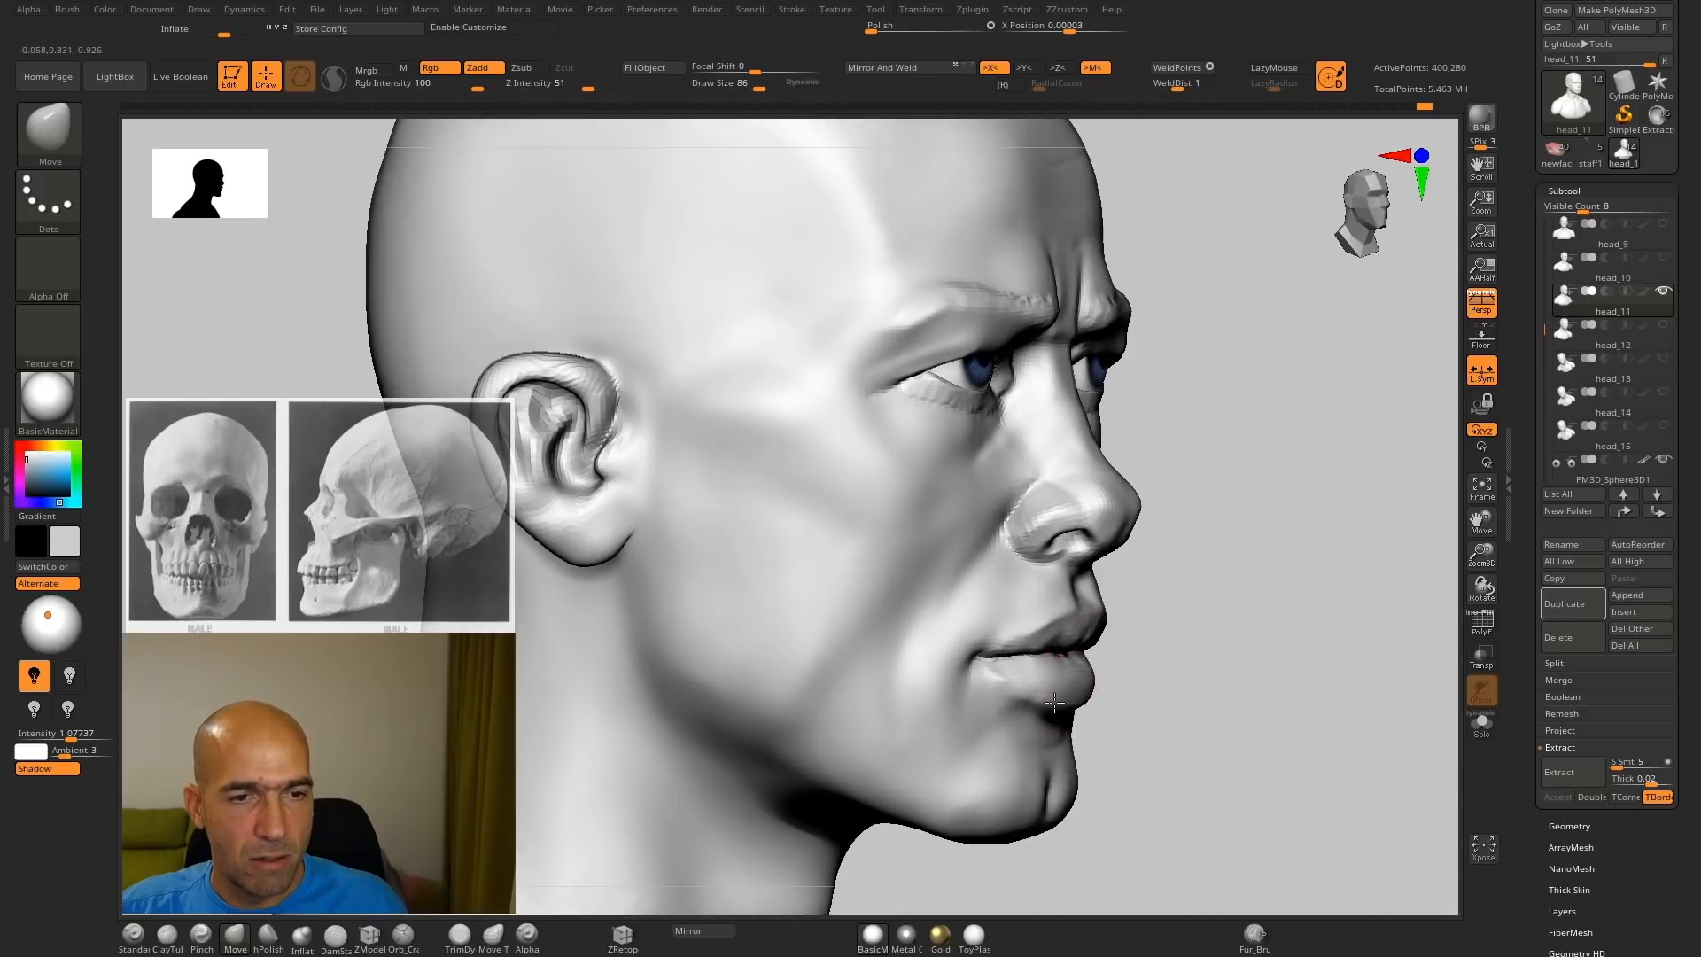
drag(1043, 697, 1172, 680)
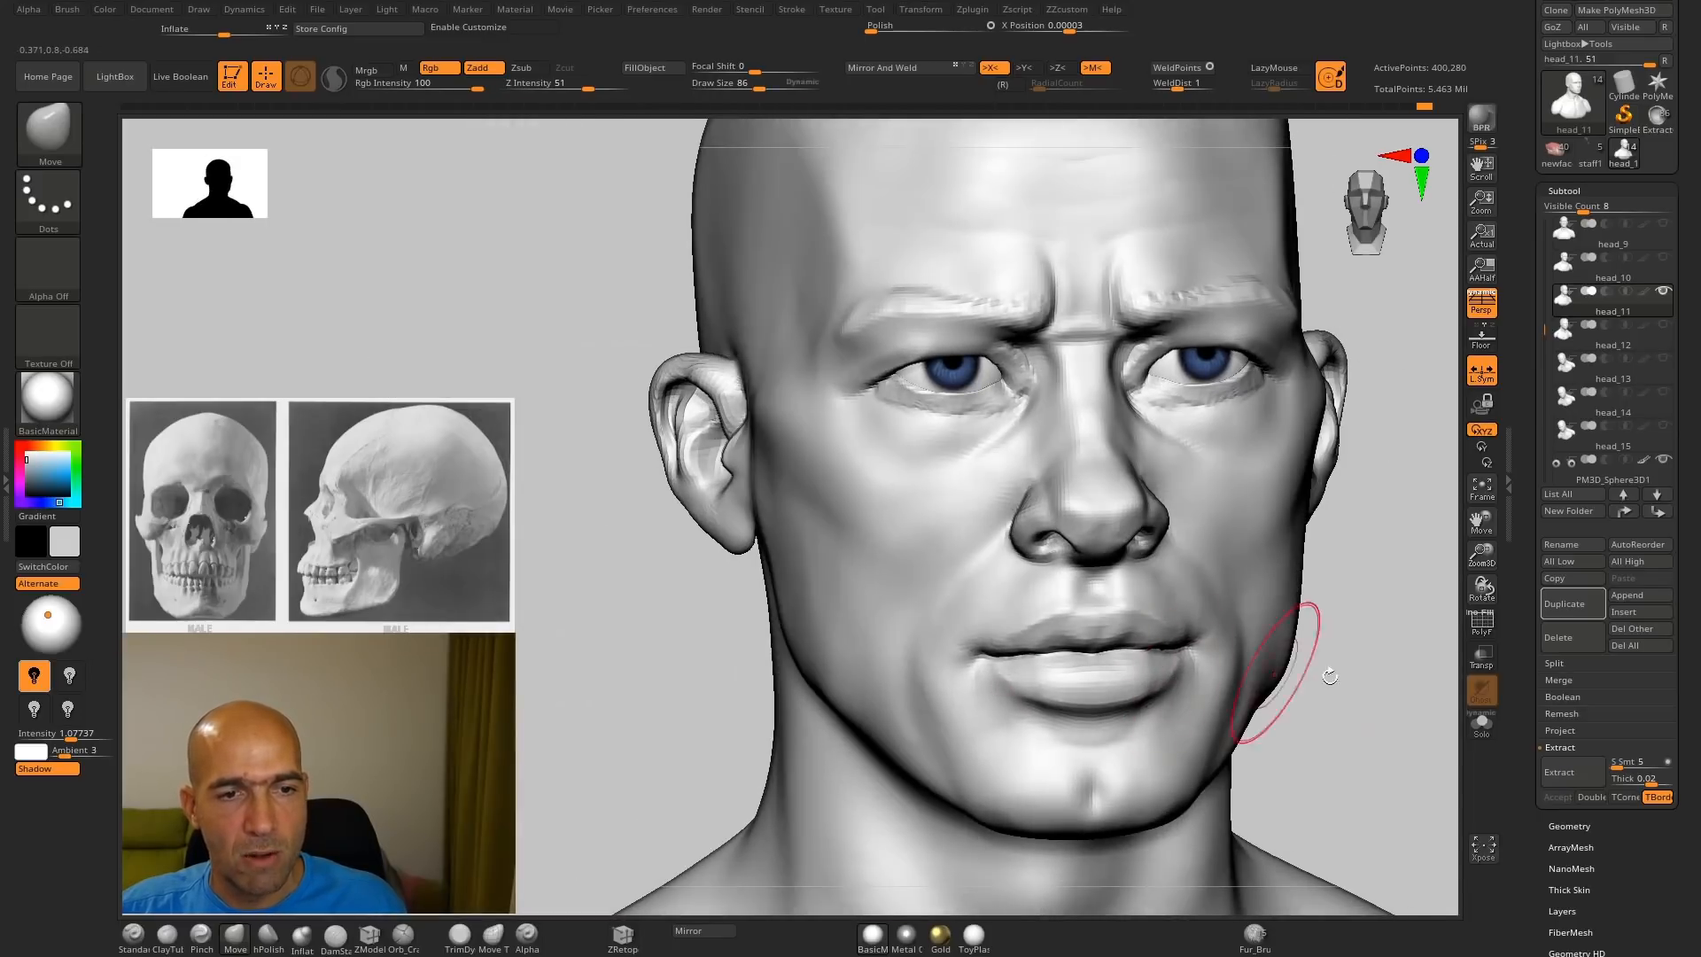
mouse_move(1330, 676)
mouse_down()
mouse_move(1311, 646)
mouse_move(1258, 683)
mouse_move(1181, 600)
mouse_move(1084, 607)
mouse_up()
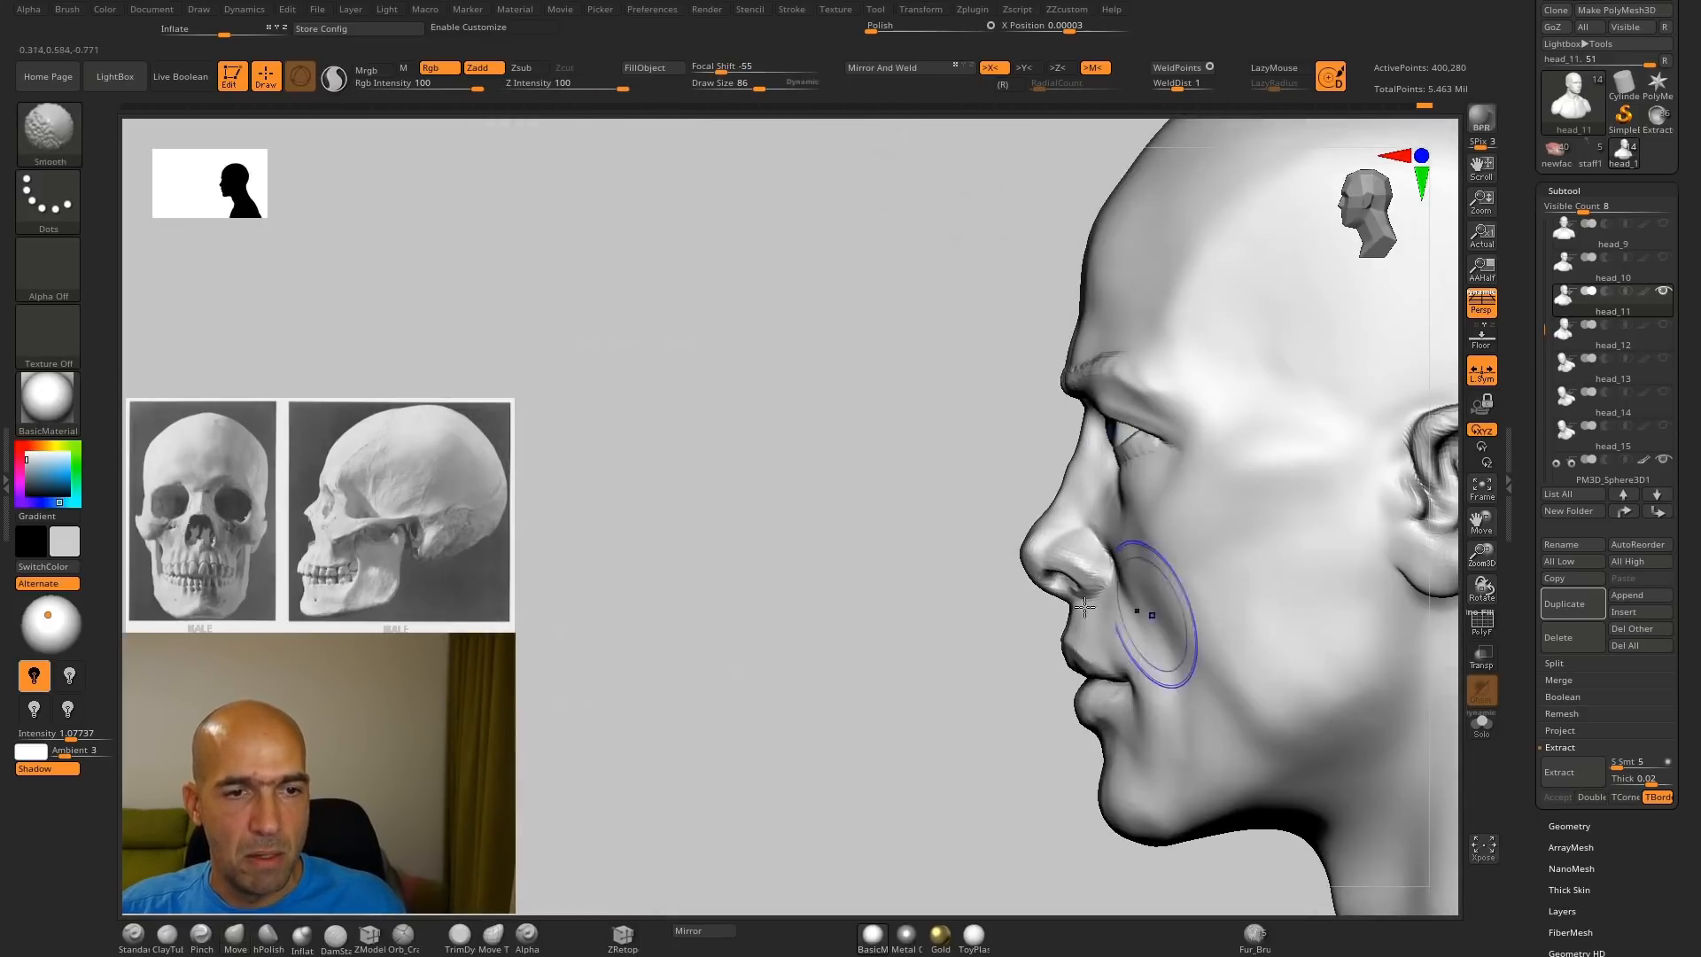
Step: Adjust the nose bridge and sides of the nose with the Move brush at draw size 86 and smooth below the eyes
mouse_move(938, 598)
alt+mouse_down()
mouse_move(949, 630)
mouse_move(983, 531)
alt+mouse_up()
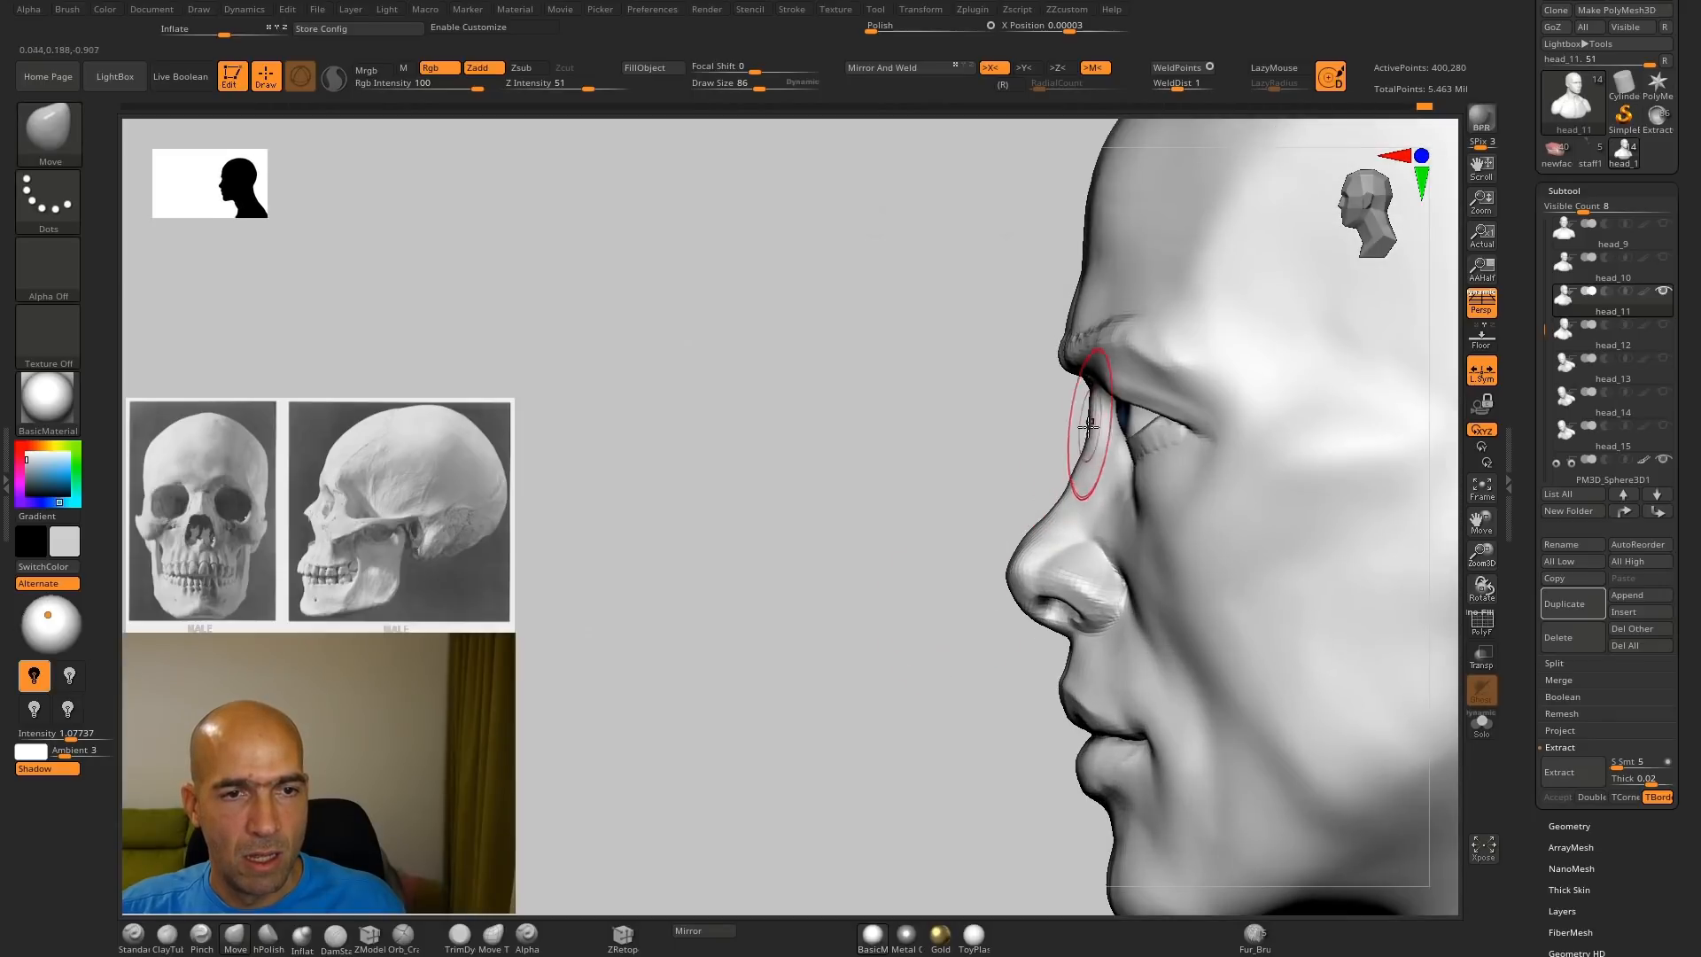
mouse_move(1025, 481)
alt+mouse_down()
mouse_move(939, 494)
mouse_move(984, 494)
mouse_move(946, 505)
mouse_move(984, 523)
mouse_move(836, 661)
mouse_move(1028, 620)
alt+mouse_up()
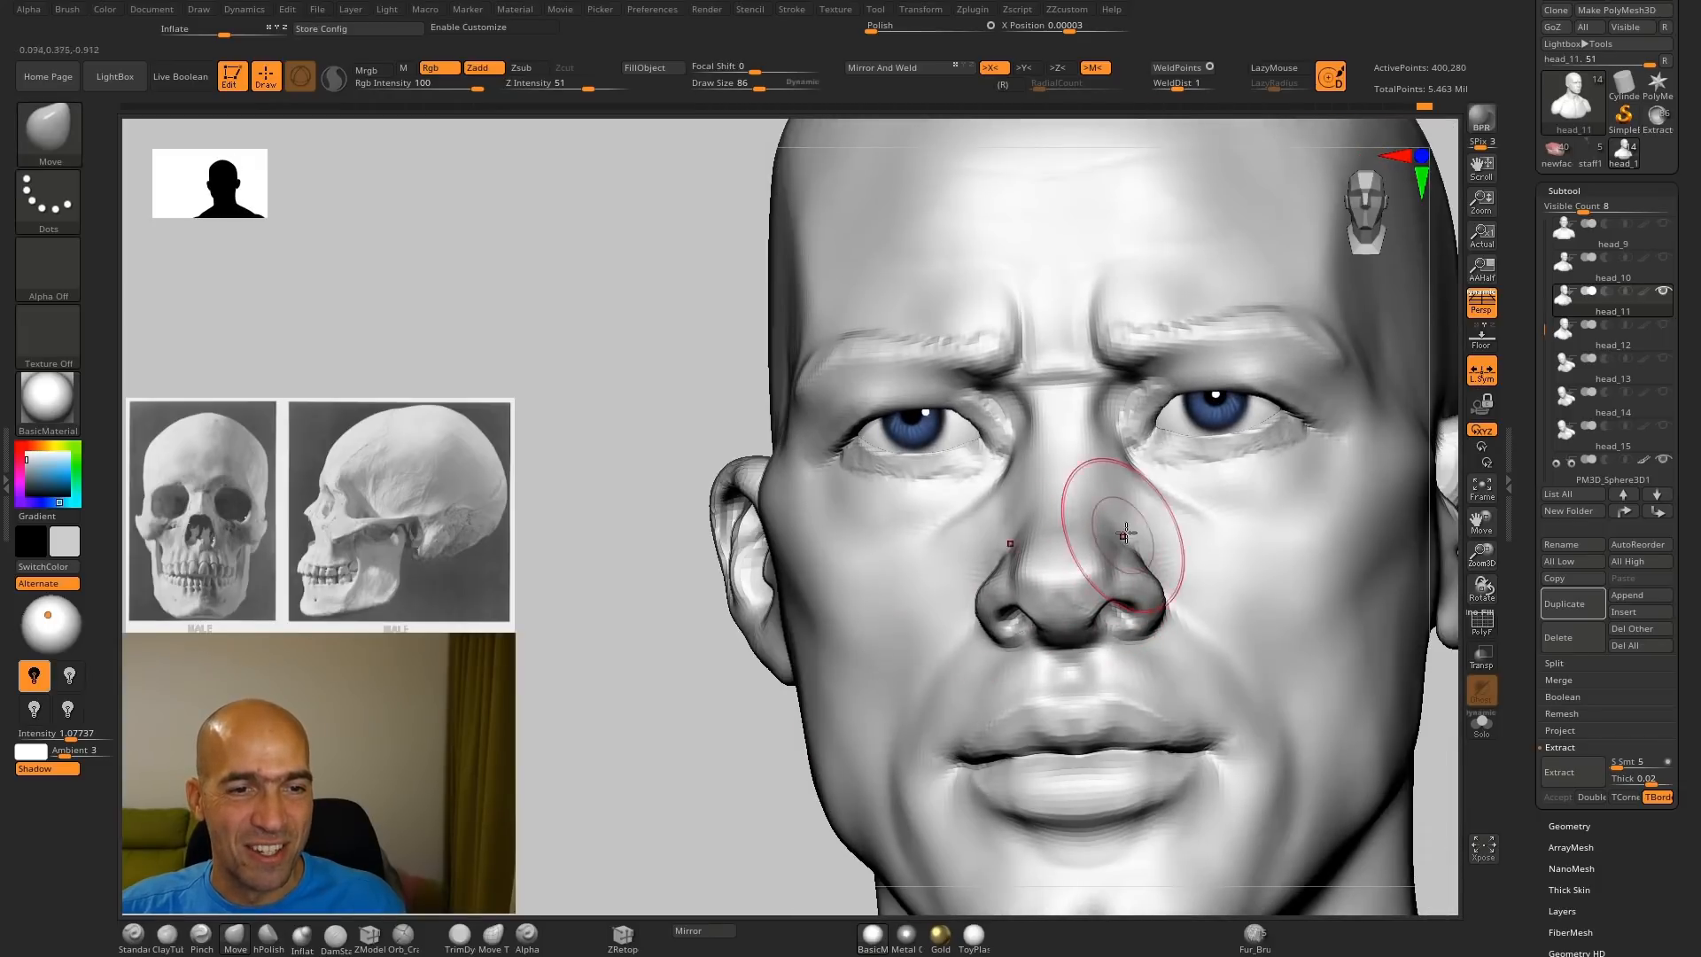
alt+drag(699, 761, 912, 671)
drag(1267, 569, 1170, 579)
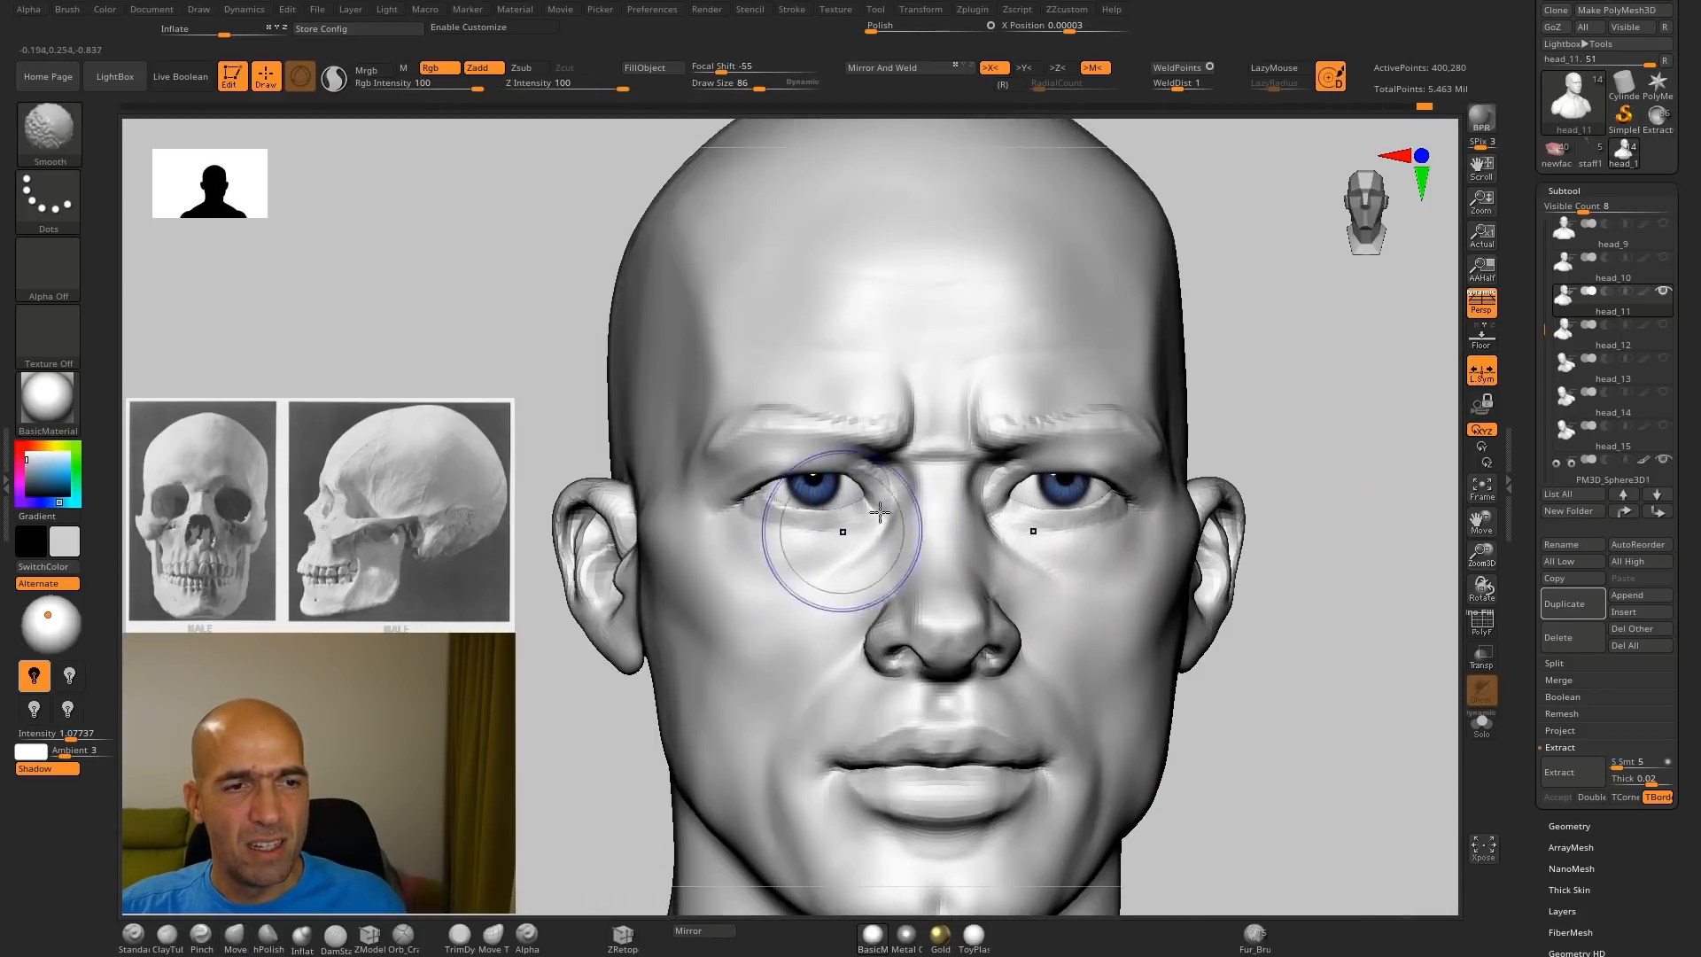
mouse_move(1307, 518)
mouse_down()
mouse_move(1320, 445)
mouse_move(1215, 375)
mouse_move(1224, 456)
mouse_move(1204, 463)
mouse_move(1178, 434)
mouse_up()
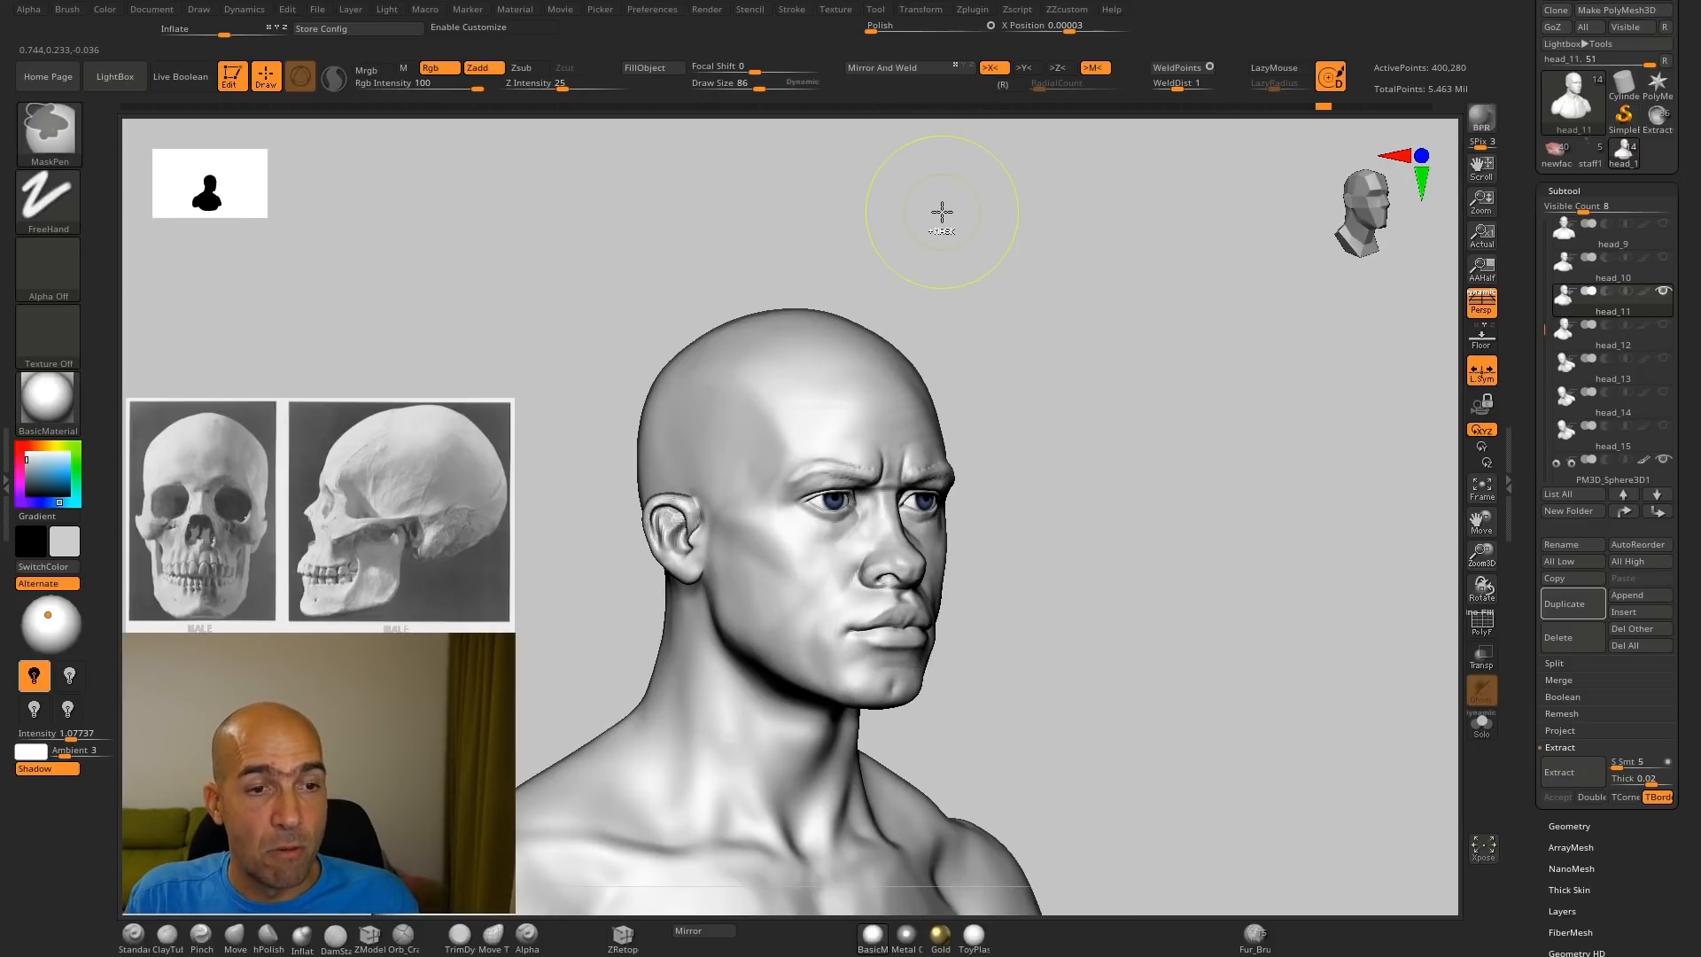
Step: Step back in the undo history to compare the earlier face in profile and front views, and restore the latest version
key(ctrl+z)
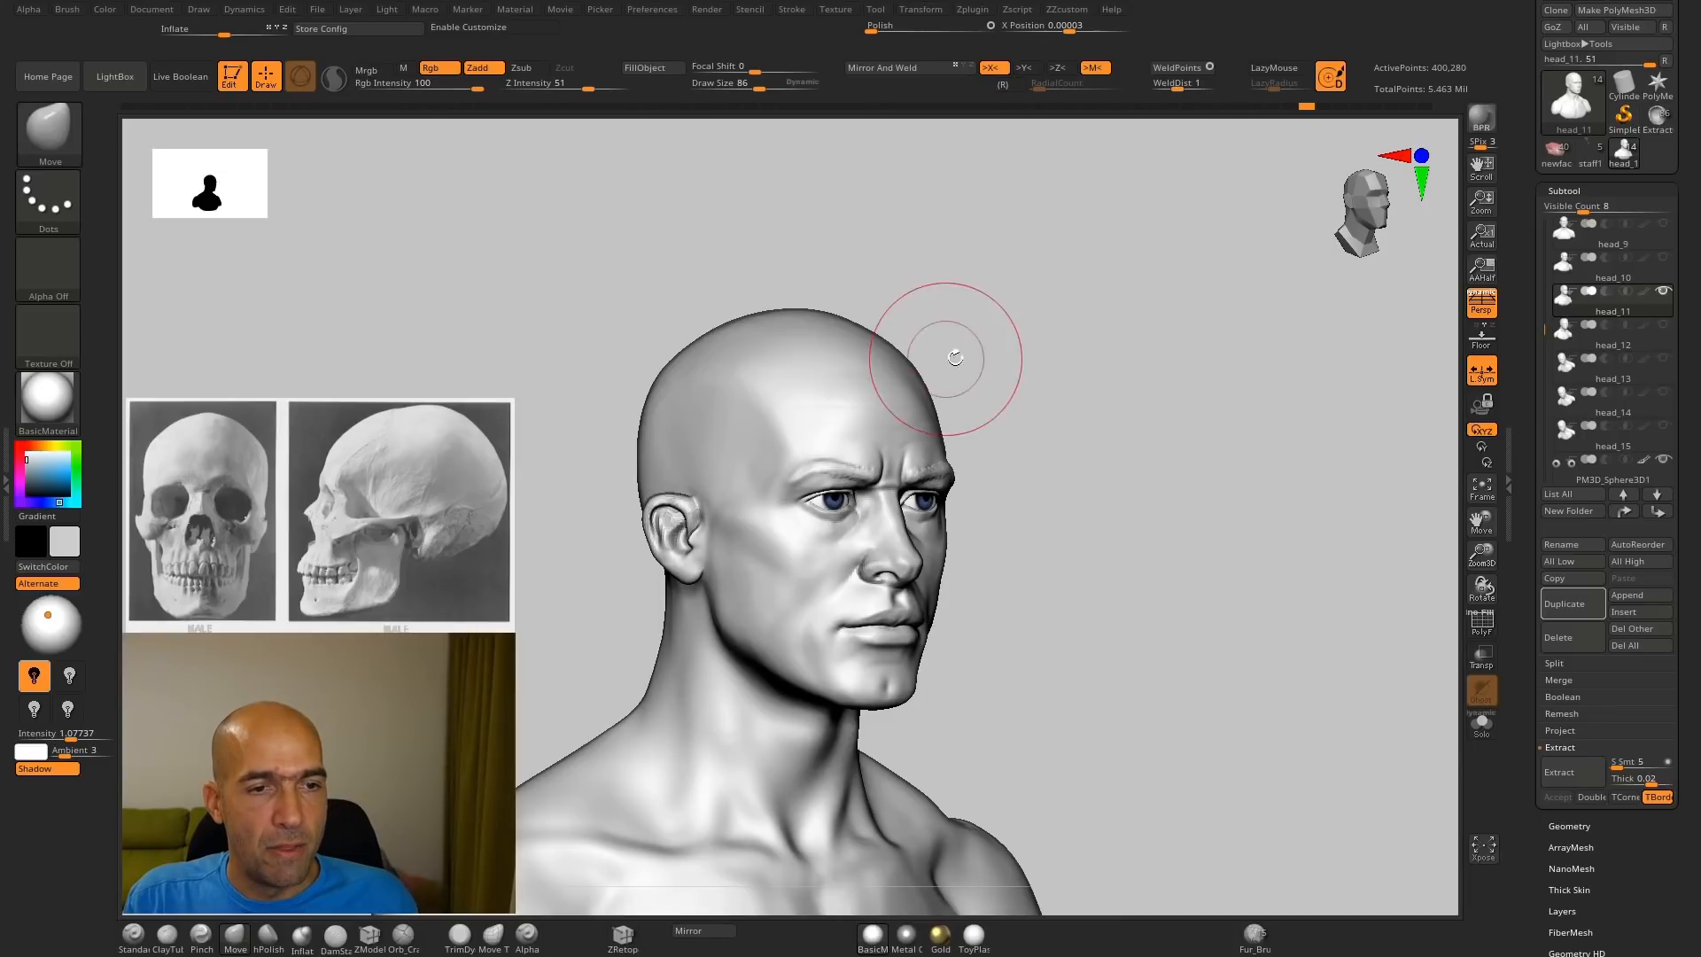
mouse_move(948, 351)
shift+mouse_down()
mouse_move(1034, 335)
mouse_move(1015, 345)
shift+mouse_up()
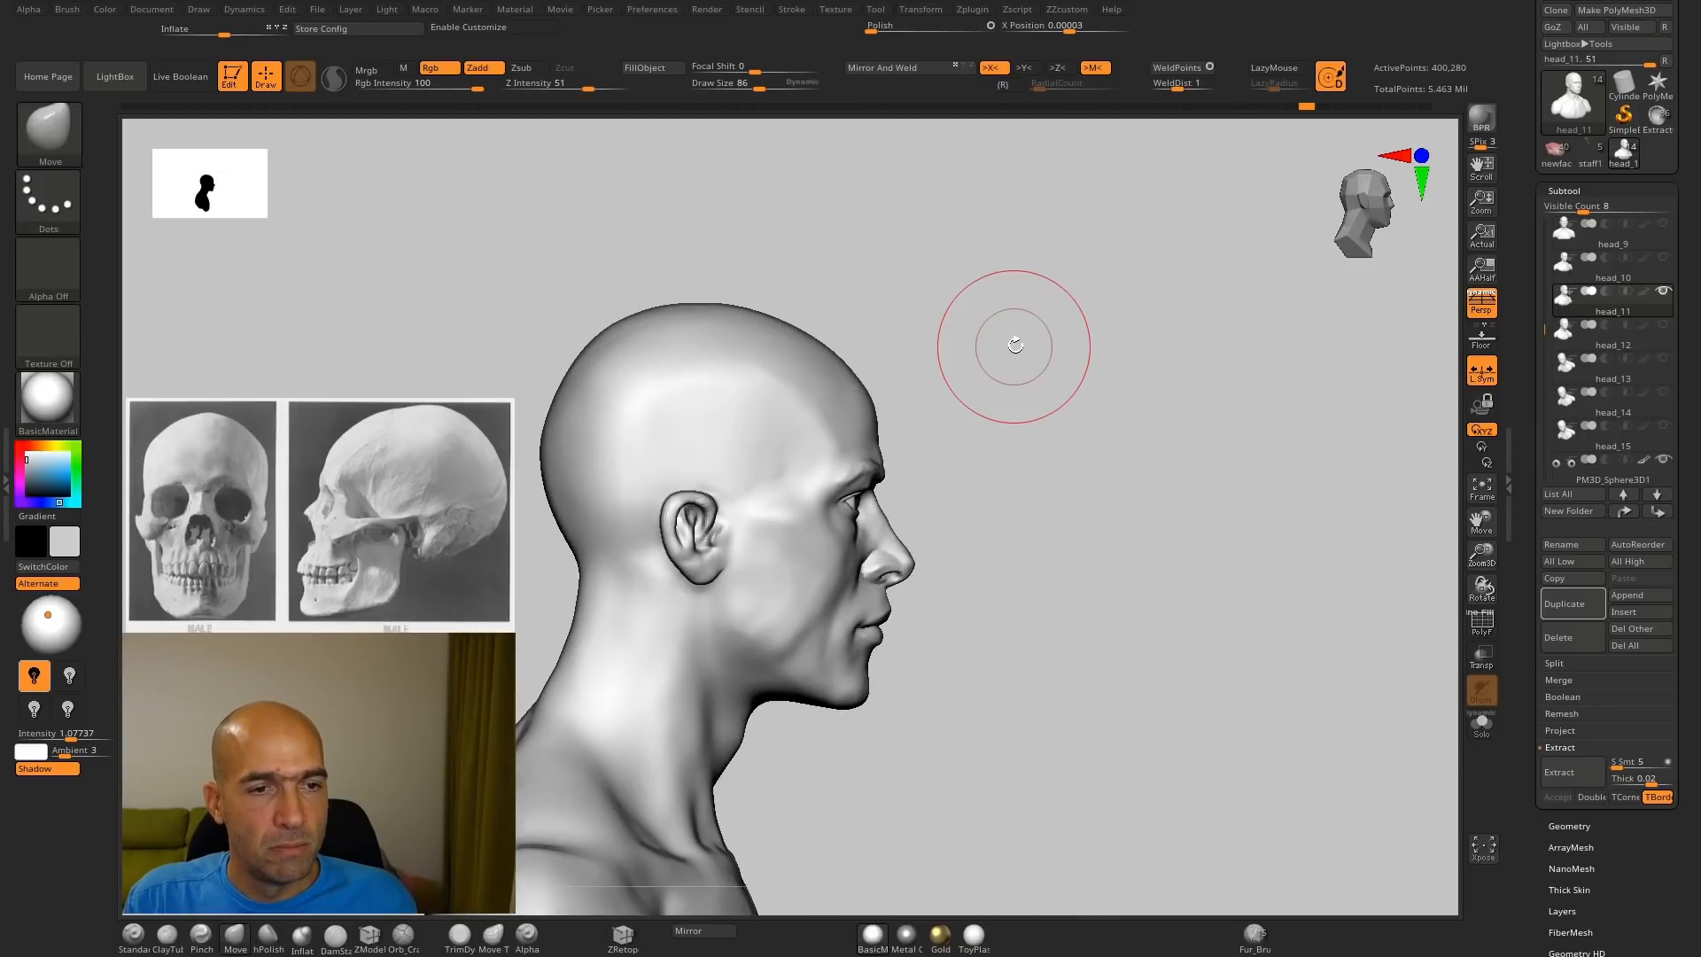
mouse_move(949, 532)
mouse_down()
mouse_move(802, 602)
mouse_move(1101, 482)
mouse_move(1120, 490)
mouse_move(1114, 461)
mouse_move(1094, 497)
mouse_up()
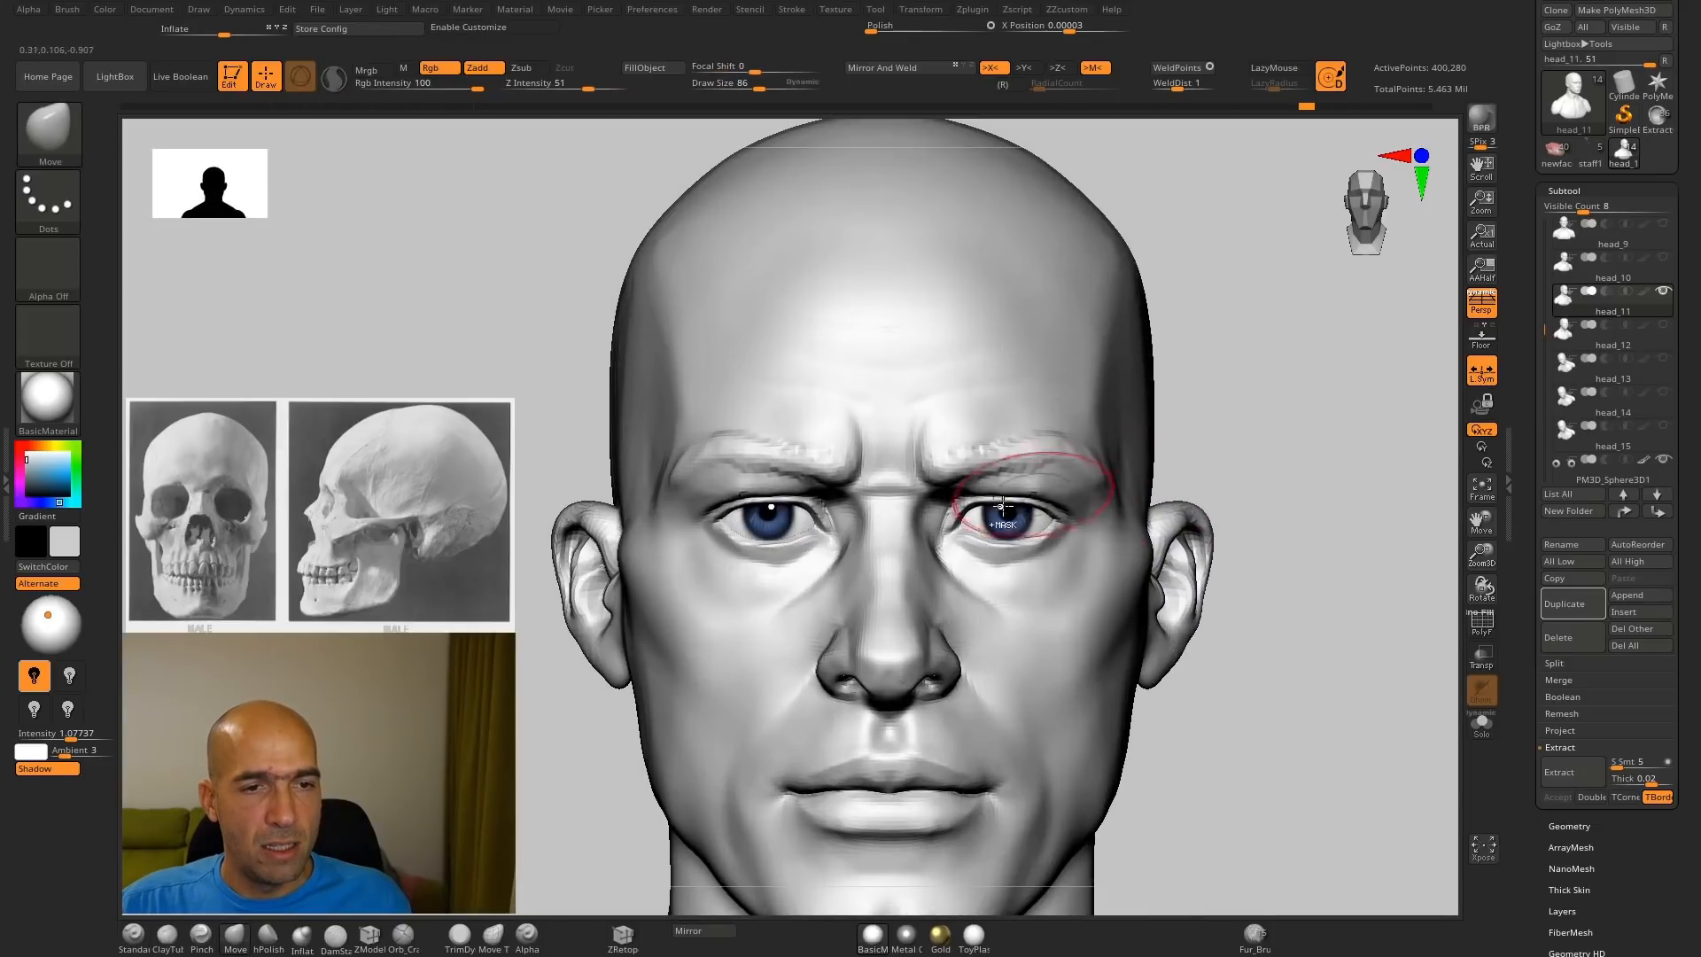
ctrl+click(1080, 516)
click(1111, 563)
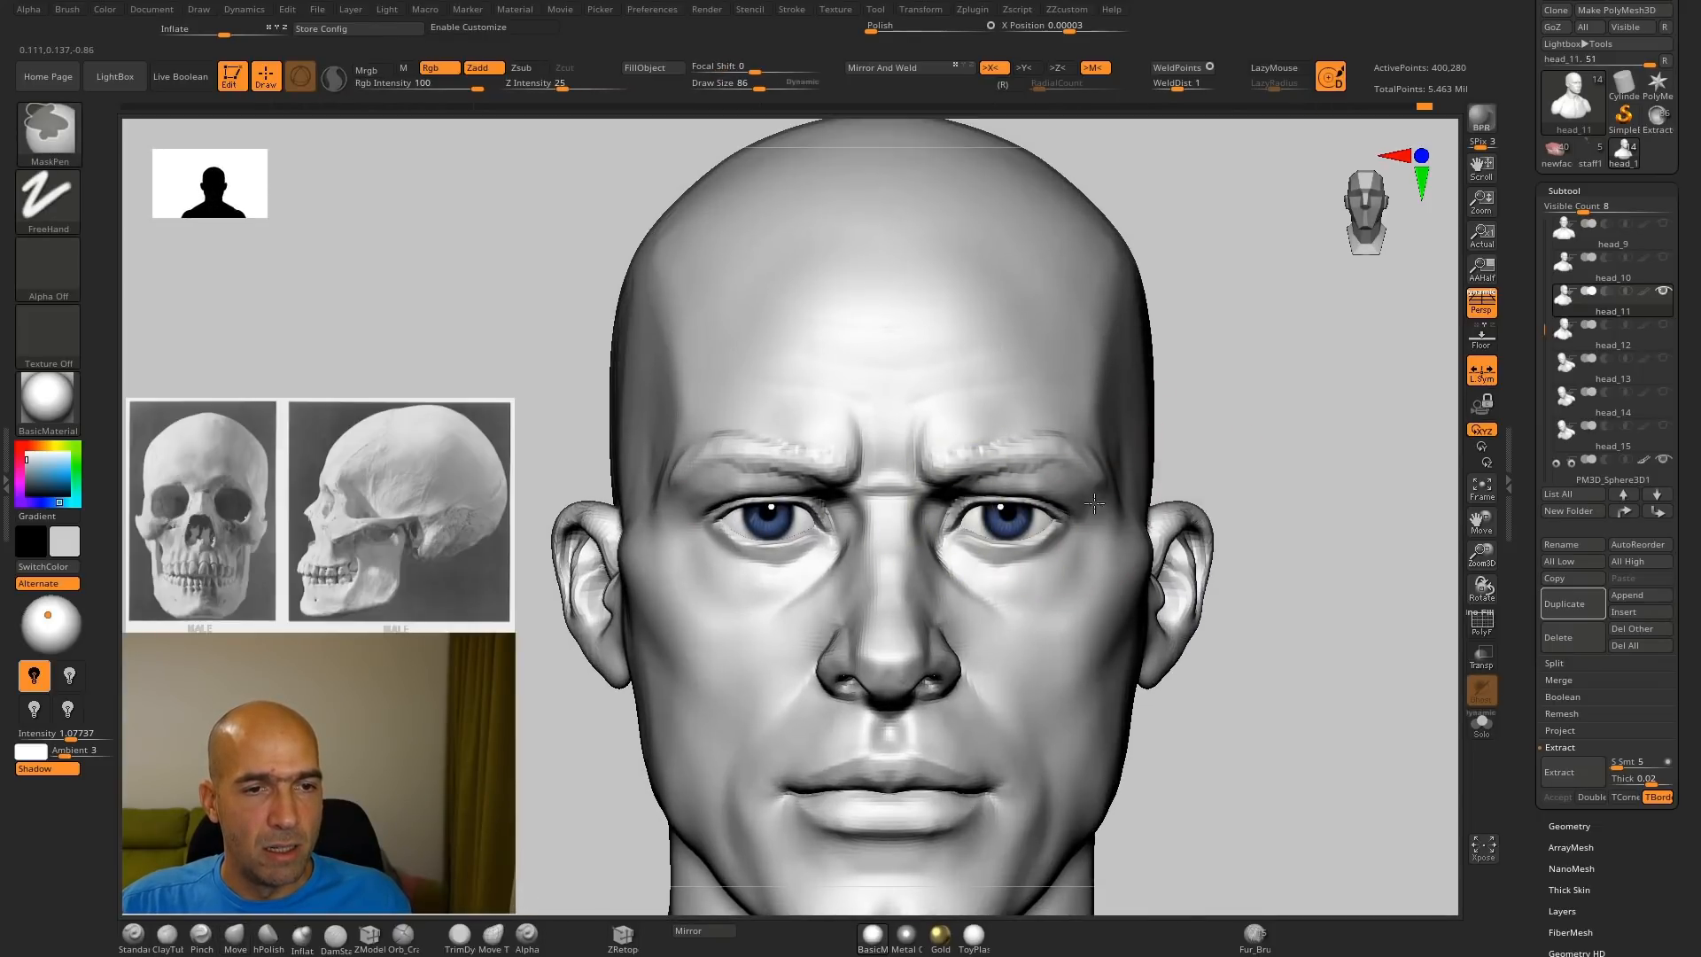
Step: Paint a mask over both eyebrows with the MaskPen brush at draw size 30
mouse_move(1227, 493)
mouse_down()
mouse_move(1226, 467)
mouse_move(1253, 455)
mouse_move(994, 644)
mouse_up()
key(ctrl)
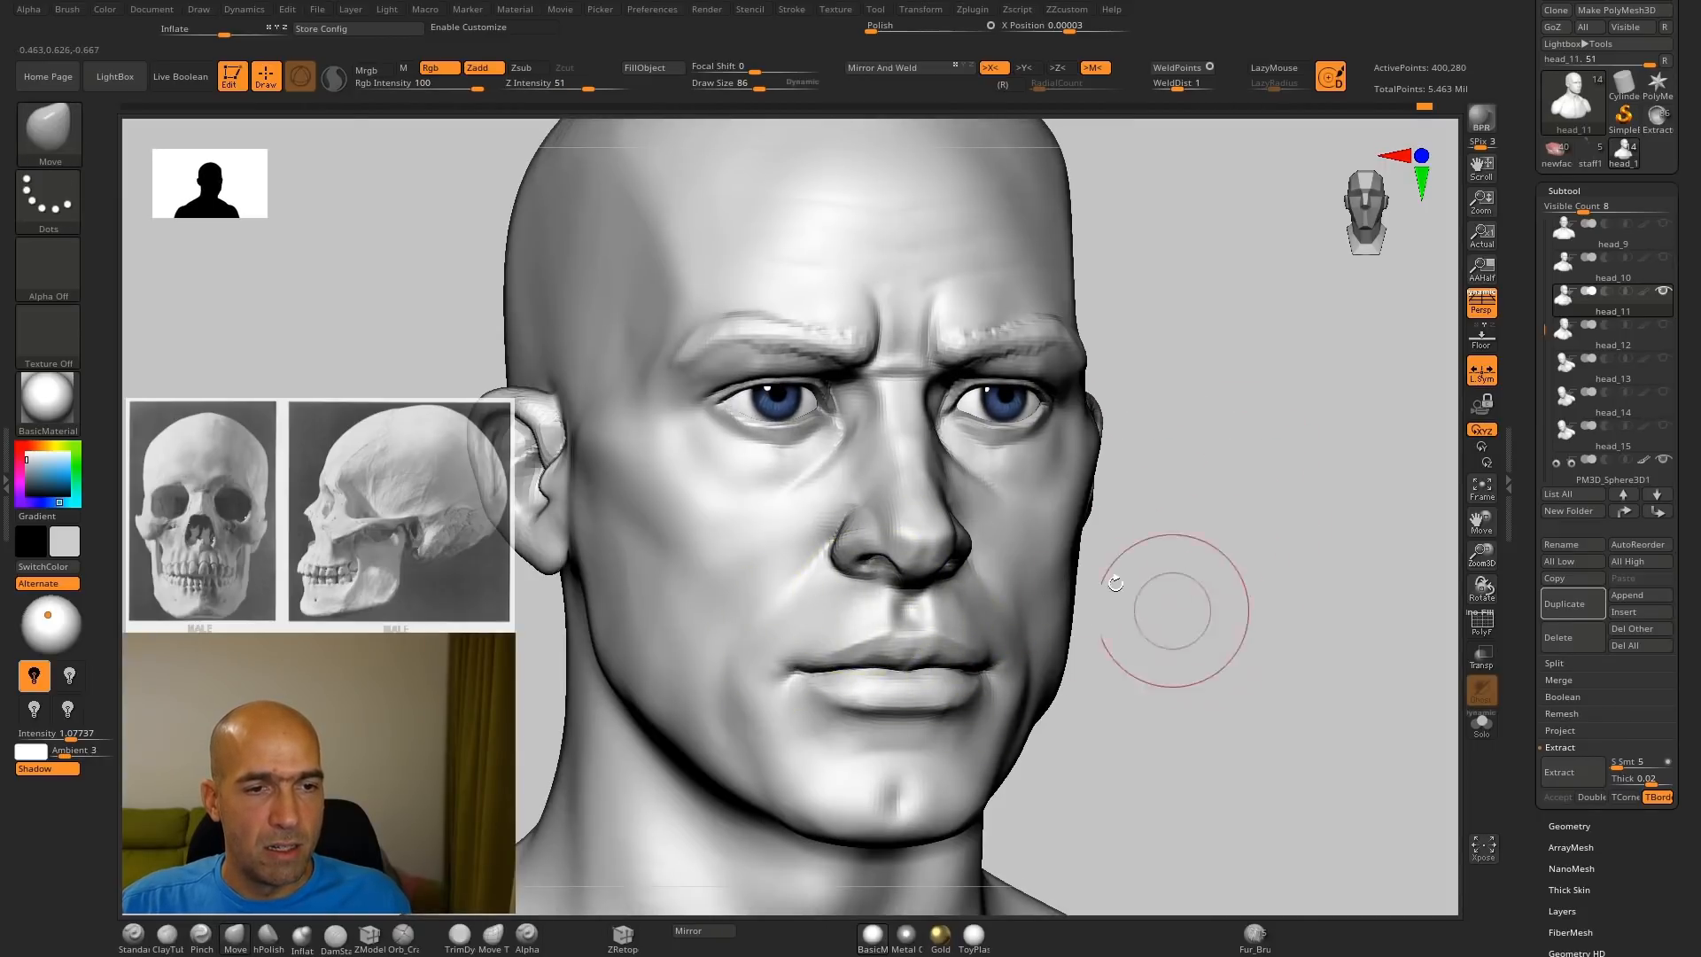
drag(1166, 588, 938, 565)
ctrl+right_drag(939, 565, 831, 524)
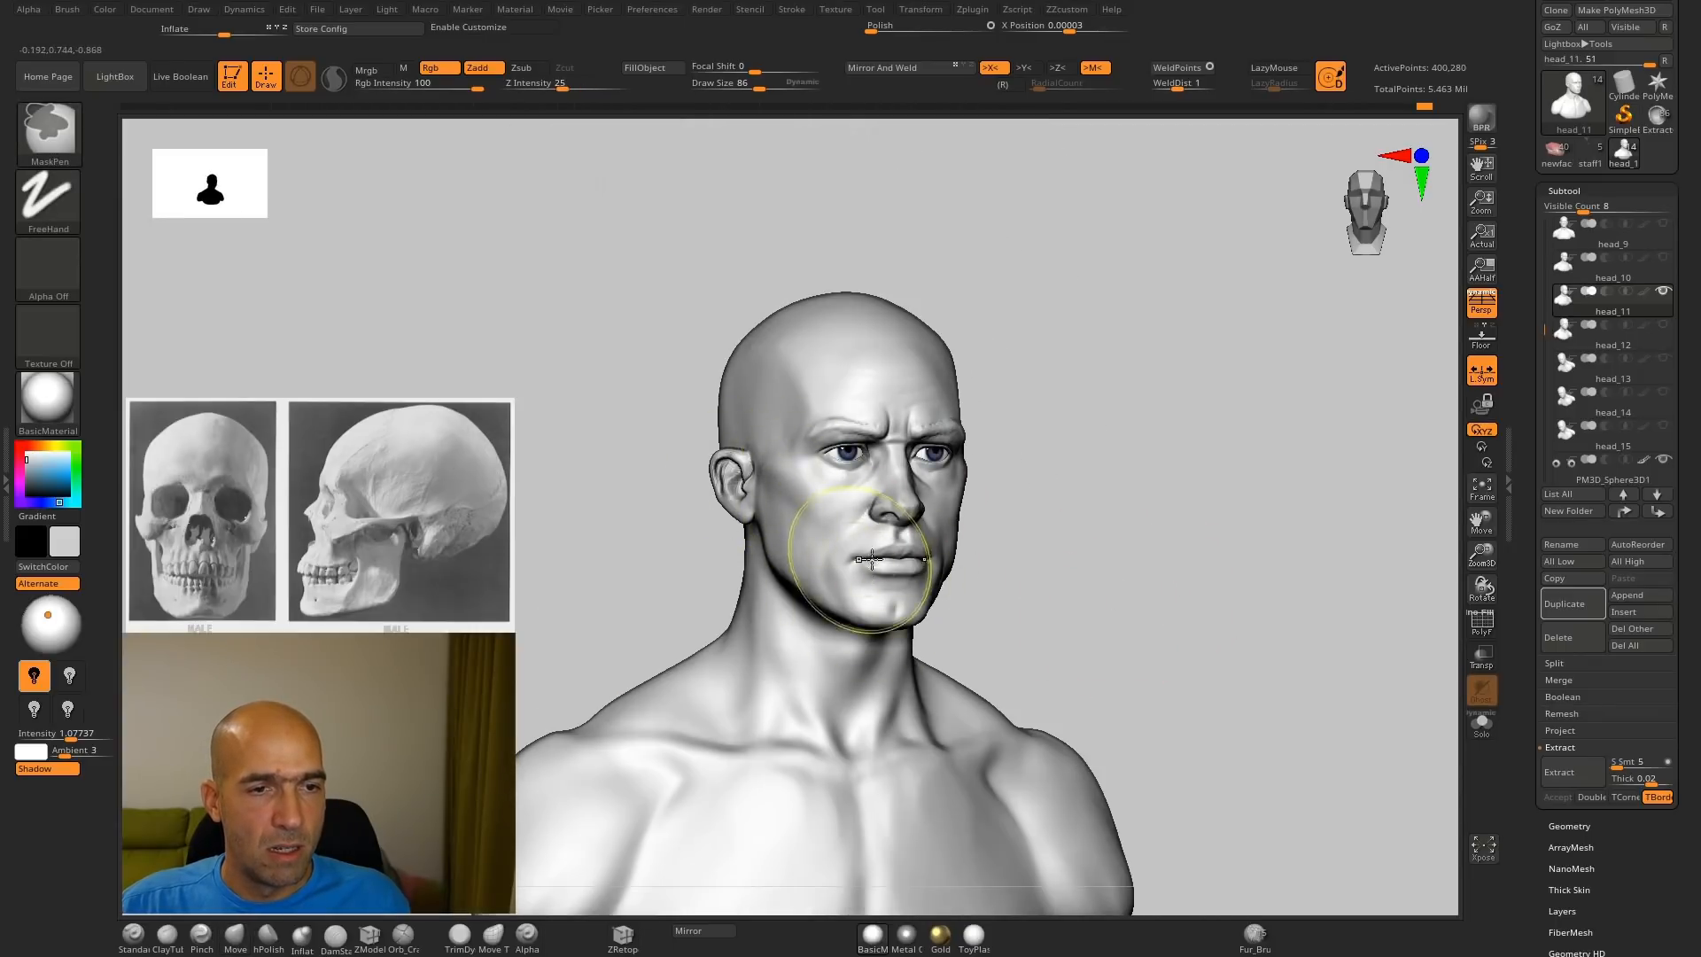
ctrl+right_drag(1048, 564, 926, 576)
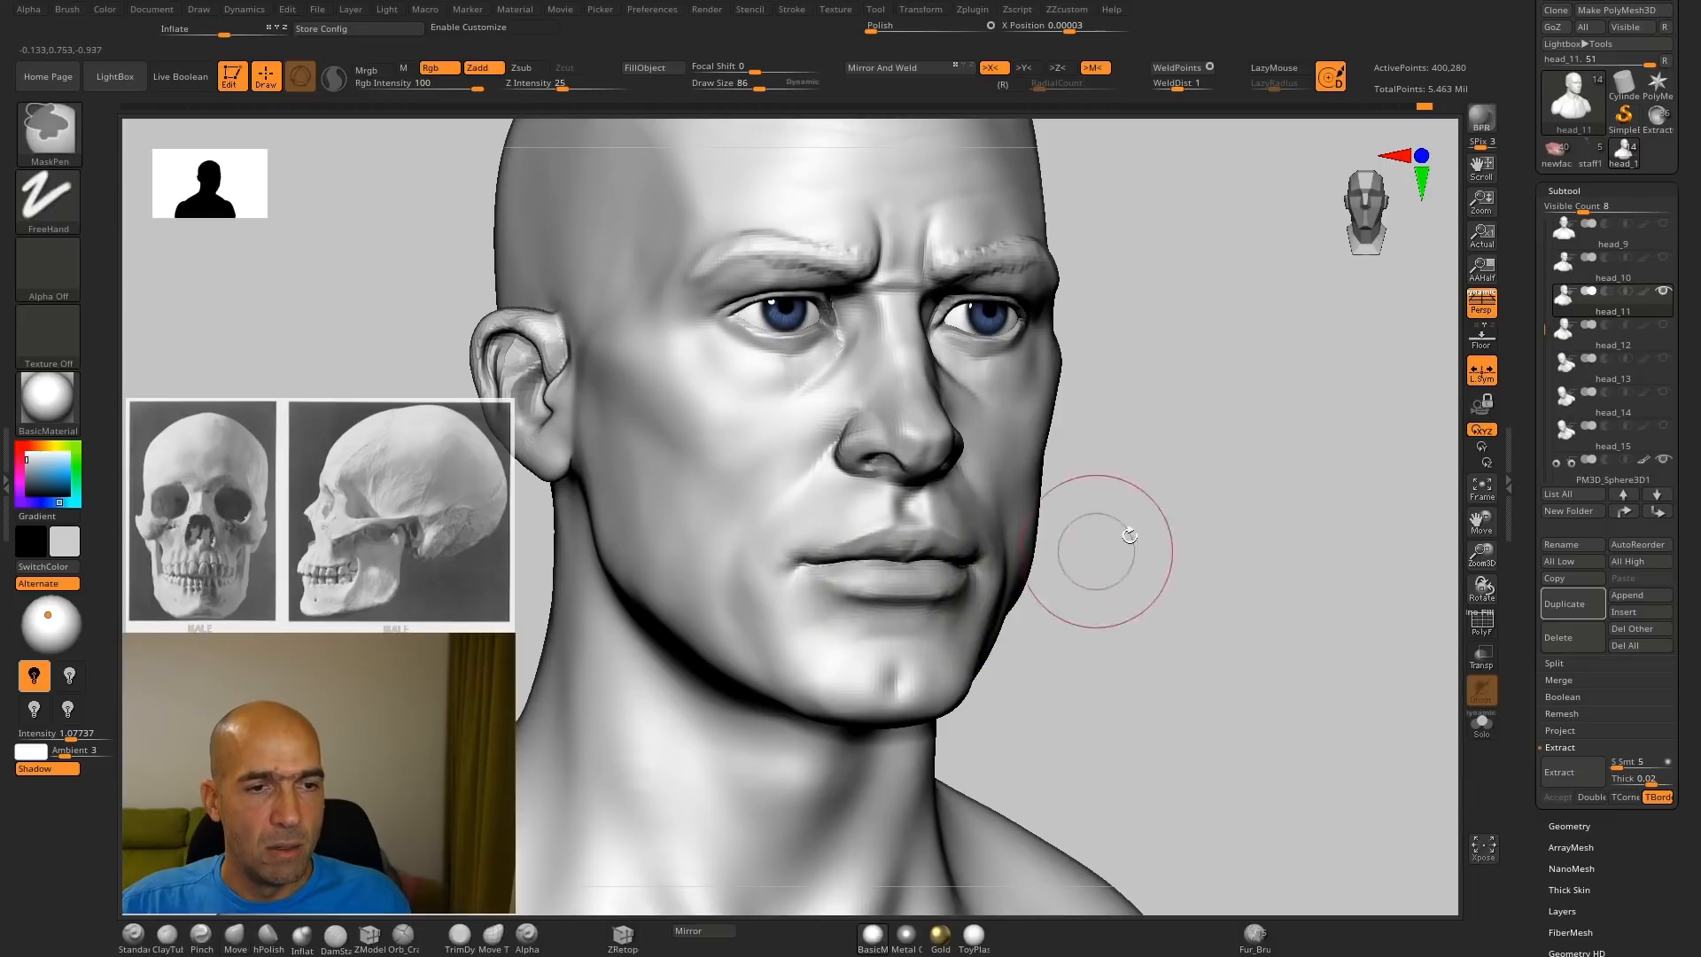
mouse_move(1132, 543)
alt+right_down()
mouse_move(1173, 603)
mouse_move(1244, 611)
alt+right_up()
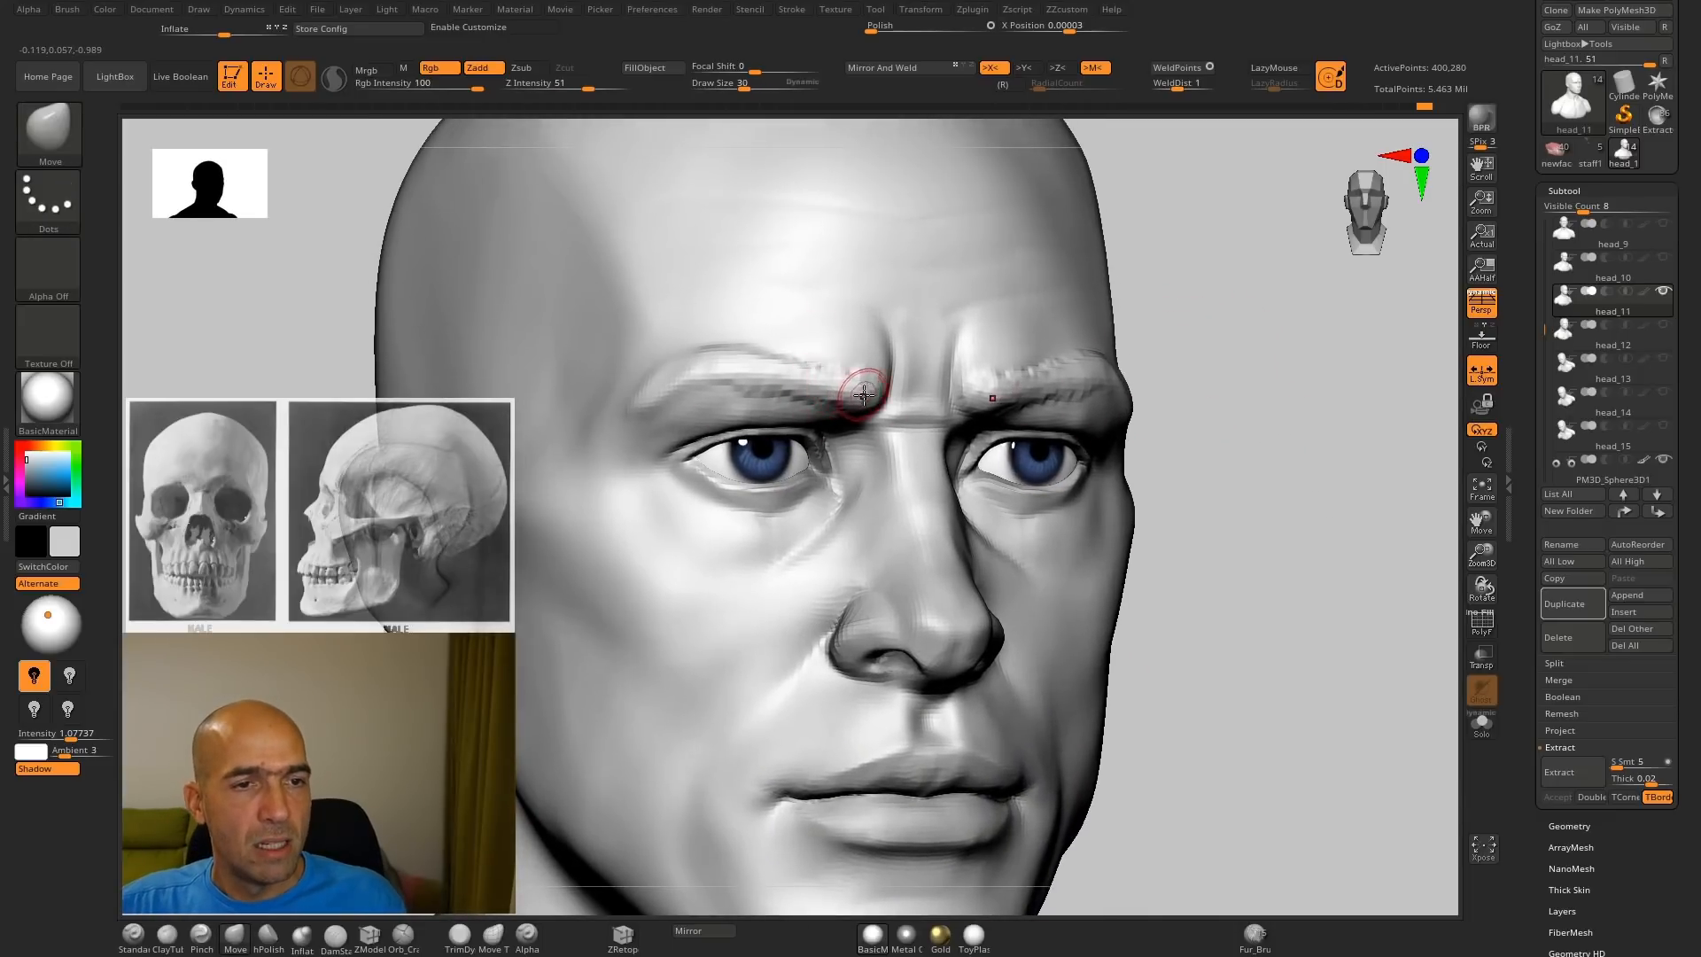
ctrl+drag(864, 393, 715, 366)
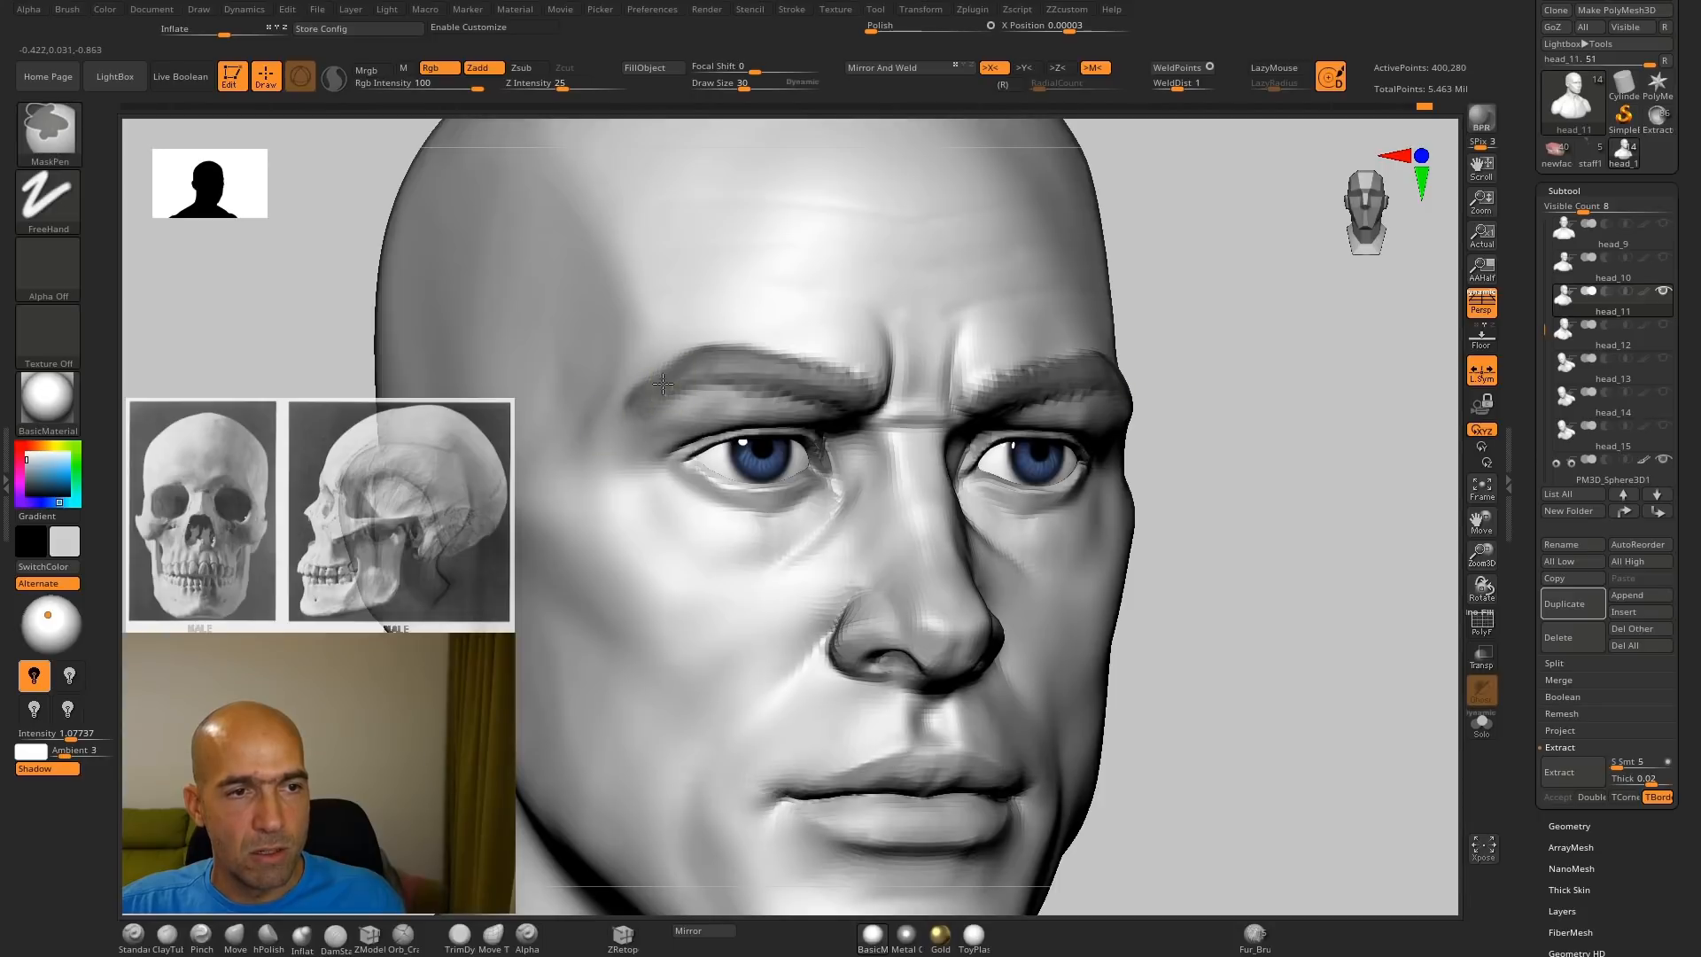
mouse_move(1147, 427)
alt+mouse_down()
mouse_move(1106, 422)
mouse_move(1129, 446)
mouse_move(1075, 475)
mouse_move(930, 444)
alt+mouse_up()
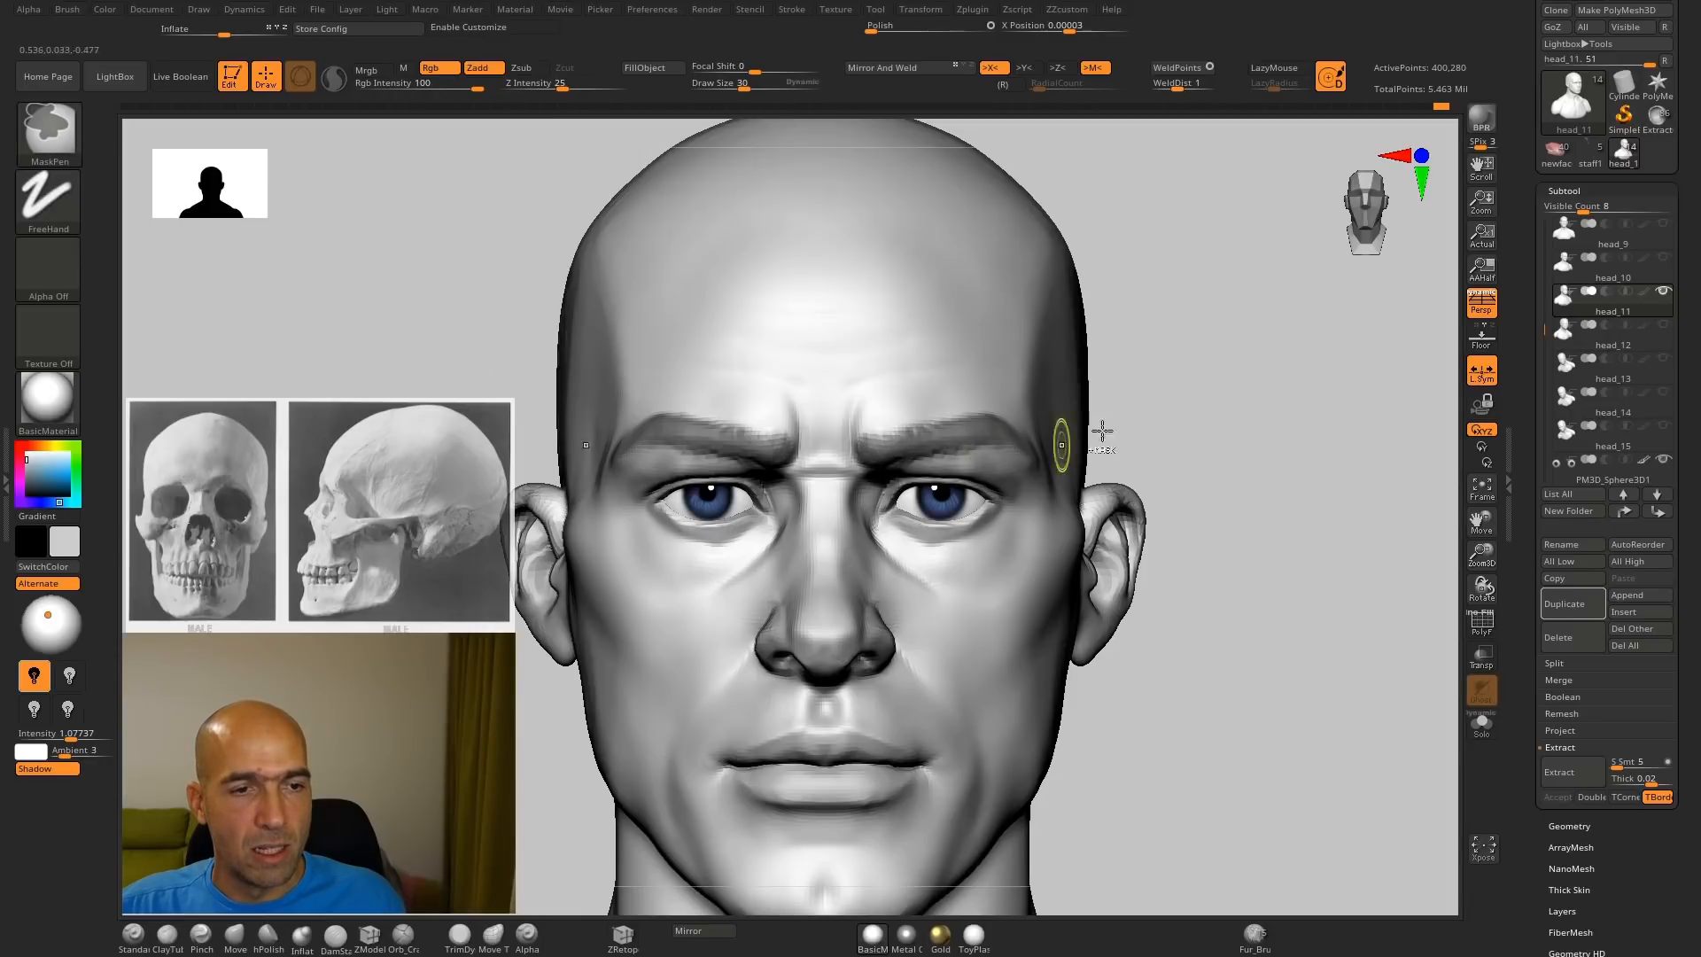
Step: Refine the jawline from the front with the Move brush at draw sizes 46 and 54
mouse_move(1102, 430)
alt+mouse_down()
mouse_move(1132, 428)
mouse_move(1073, 460)
mouse_move(1108, 437)
mouse_move(1147, 444)
mouse_move(1107, 417)
alt+mouse_up()
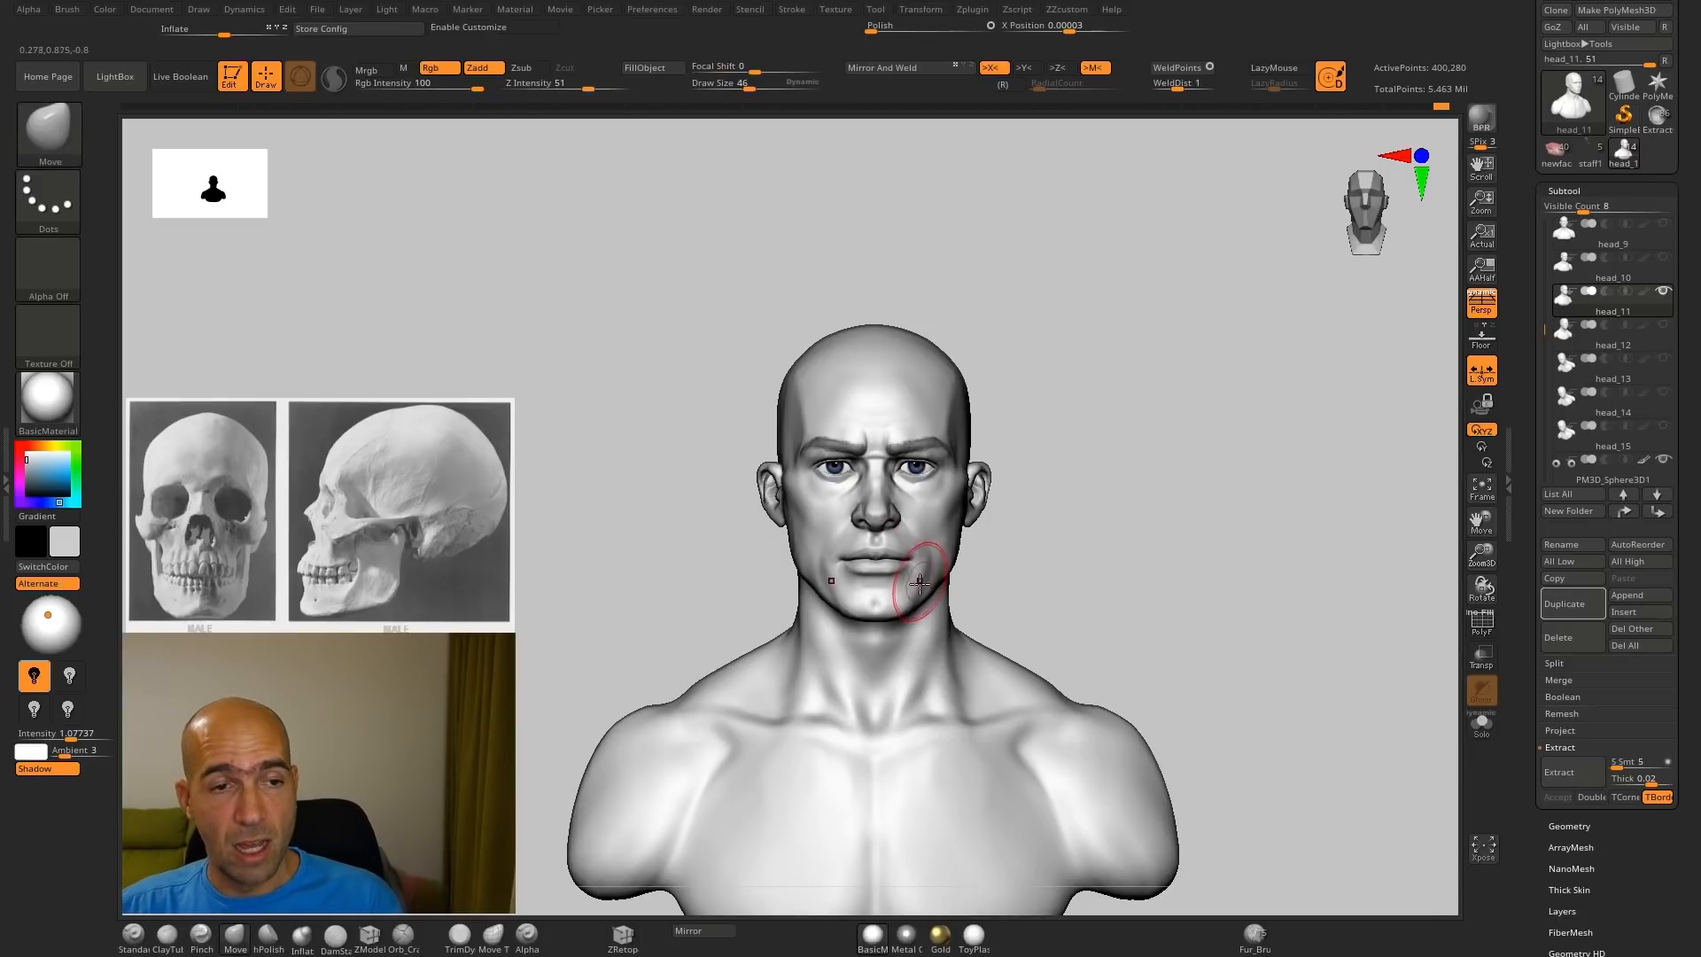
alt+drag(1037, 524, 1030, 673)
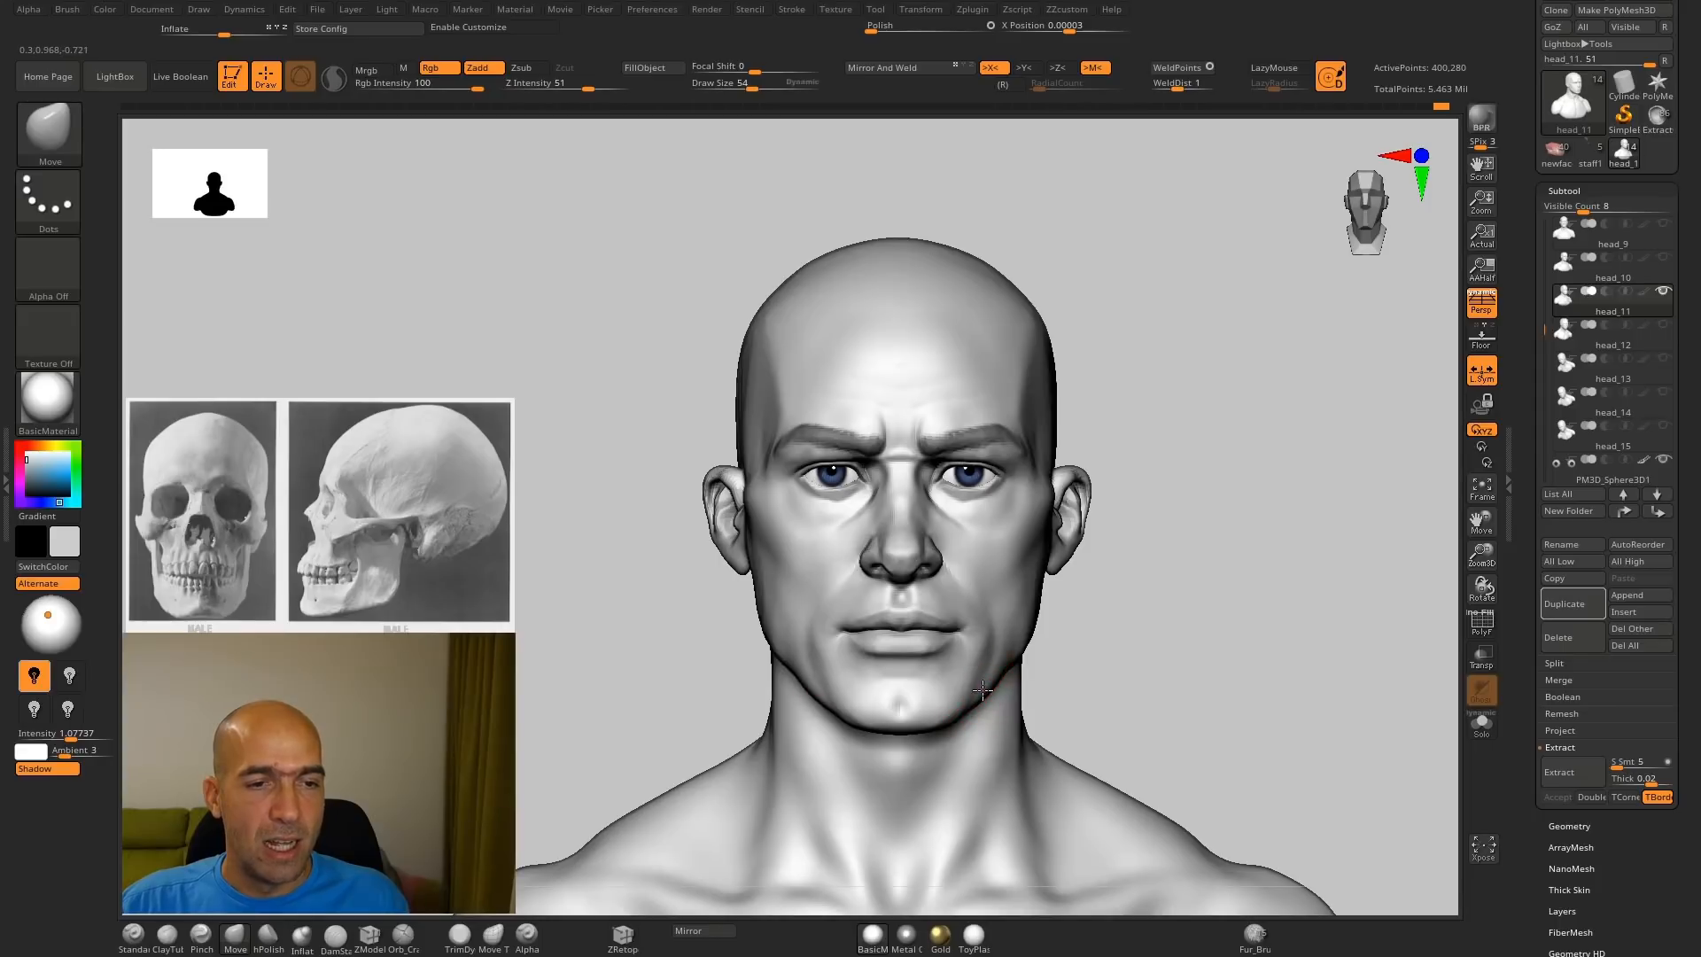
mouse_move(1115, 575)
ctrl+right_down()
mouse_move(1107, 535)
mouse_move(1096, 547)
ctrl+right_up()
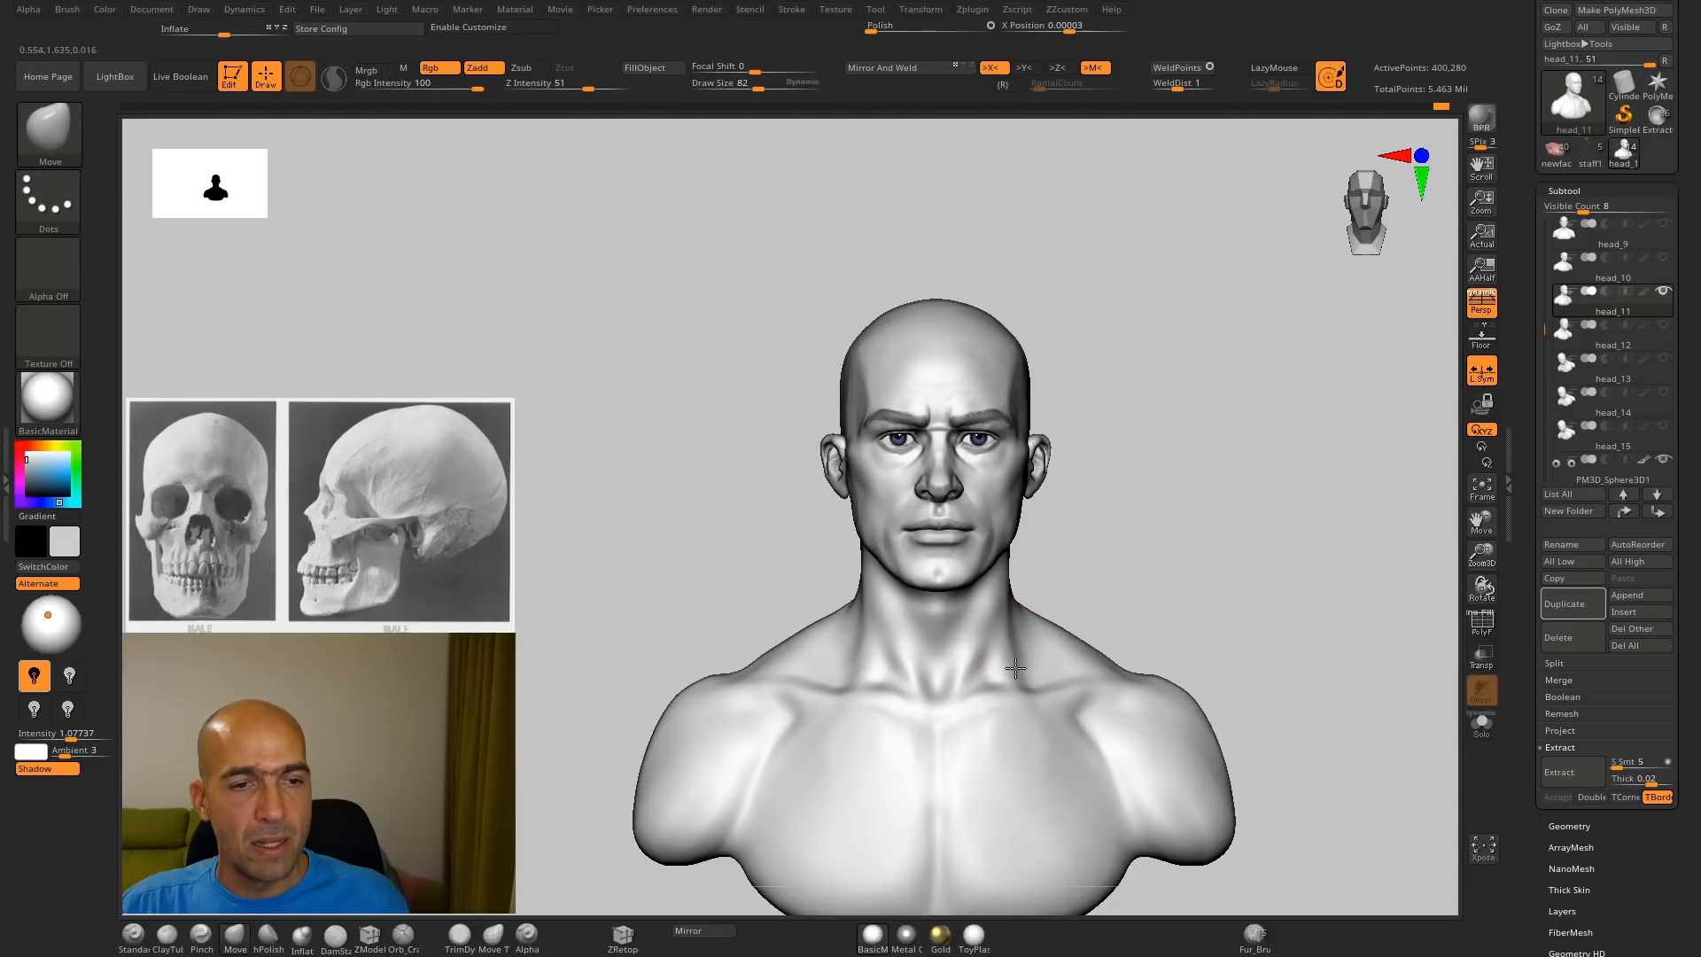
Step: Inspect the neck and shoulders from several angles and smooth the back of the neck with the Standard brush active at draw size 82
mouse_move(1112, 552)
right_down()
mouse_move(1128, 570)
mouse_move(1097, 568)
right_up()
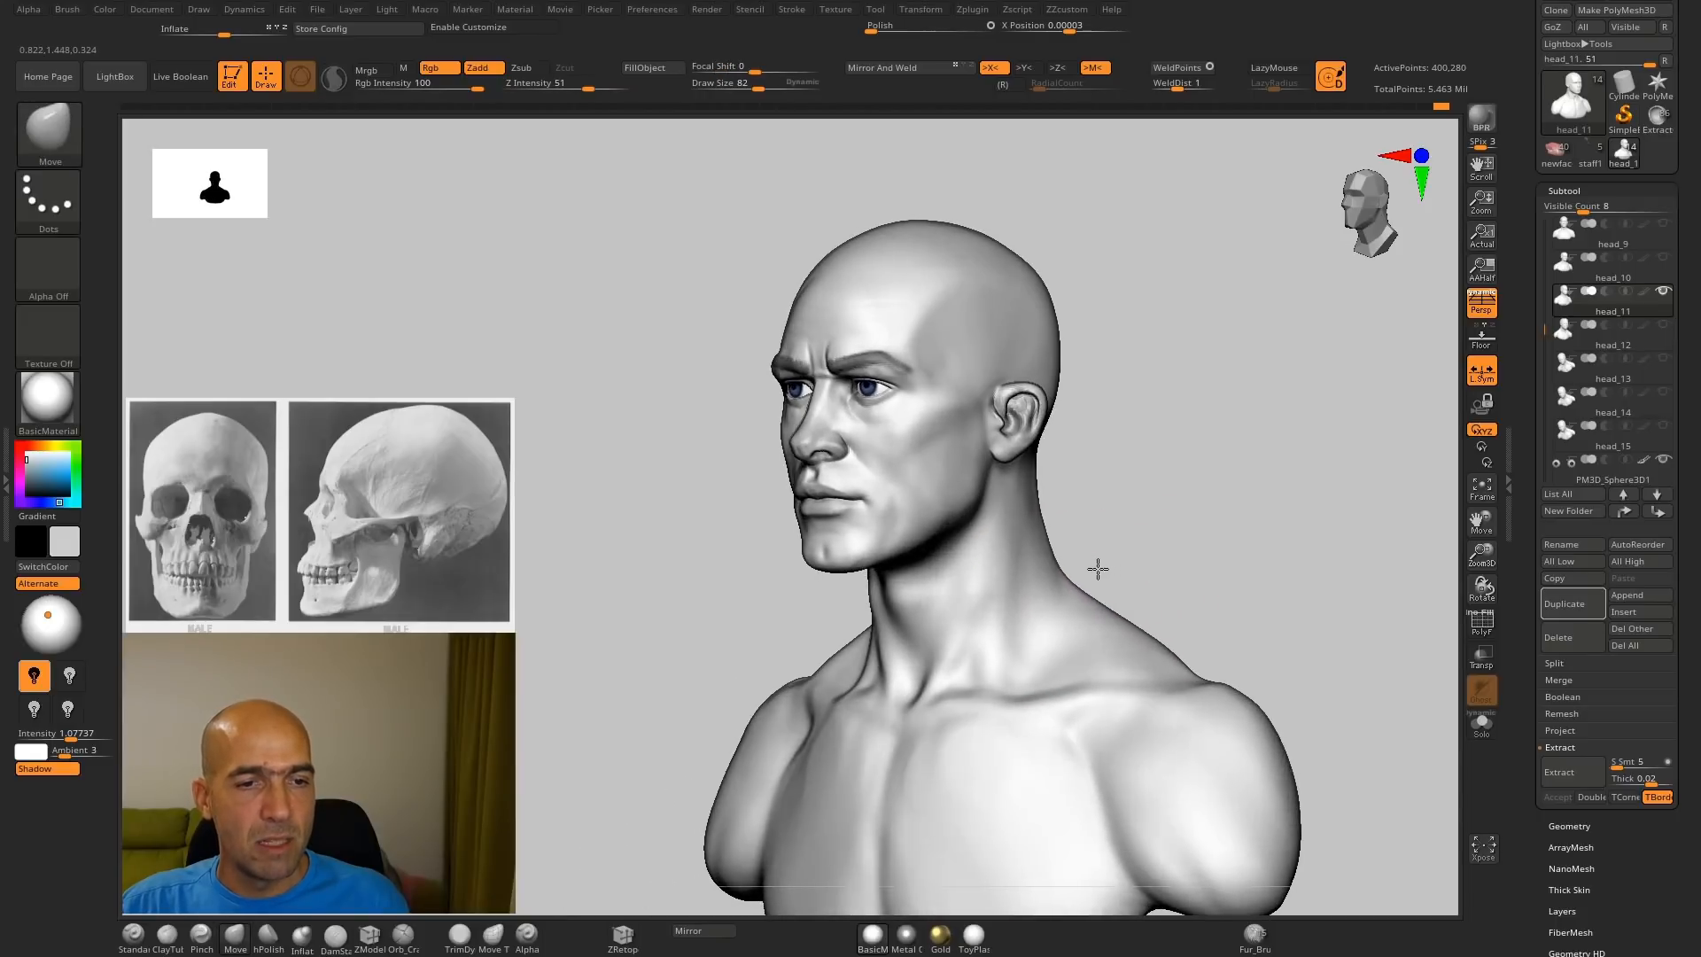
mouse_move(949, 657)
right_down()
mouse_move(1155, 520)
mouse_move(1125, 505)
mouse_move(1033, 524)
mouse_move(1285, 526)
mouse_move(1033, 529)
mouse_move(972, 467)
right_up()
key(b)
key(s)
key(t)
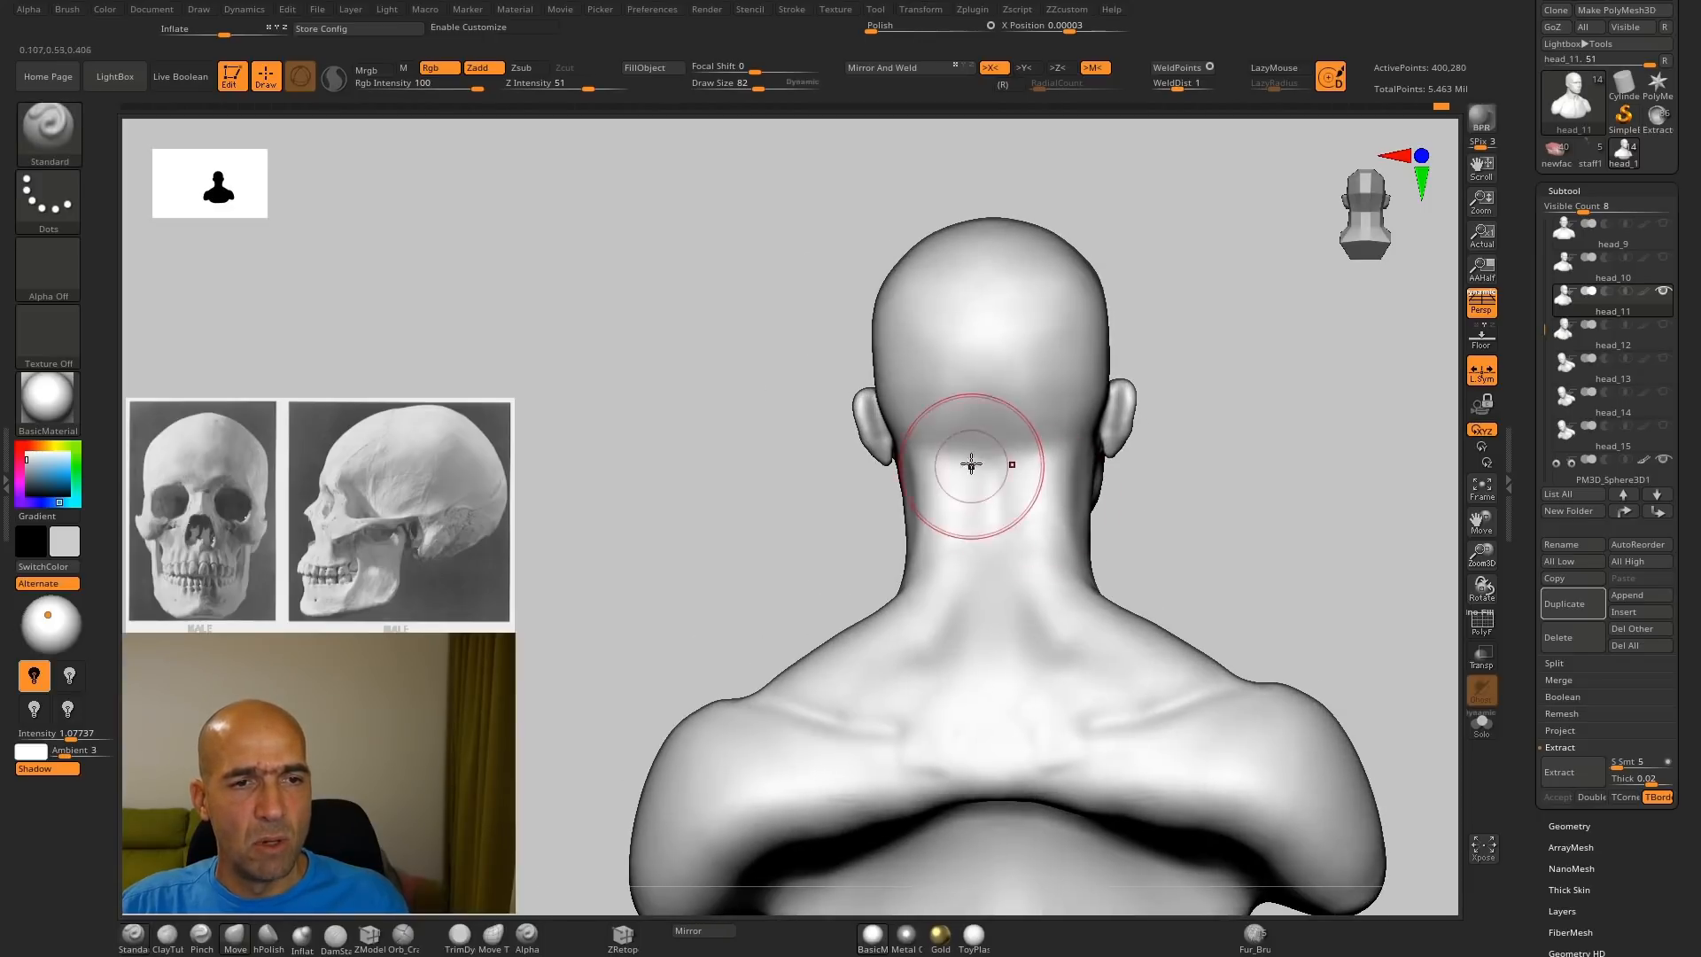
mouse_move(984, 421)
shift+mouse_down()
mouse_move(965, 441)
mouse_move(995, 428)
shift+mouse_up()
mouse_move(995, 428)
ctrl+right_down()
mouse_move(1134, 397)
mouse_move(1229, 447)
mouse_move(1064, 467)
mouse_move(1066, 518)
ctrl+right_up()
mouse_move(1066, 518)
right_down()
mouse_move(1128, 498)
mouse_move(1132, 468)
mouse_move(1247, 455)
right_up()
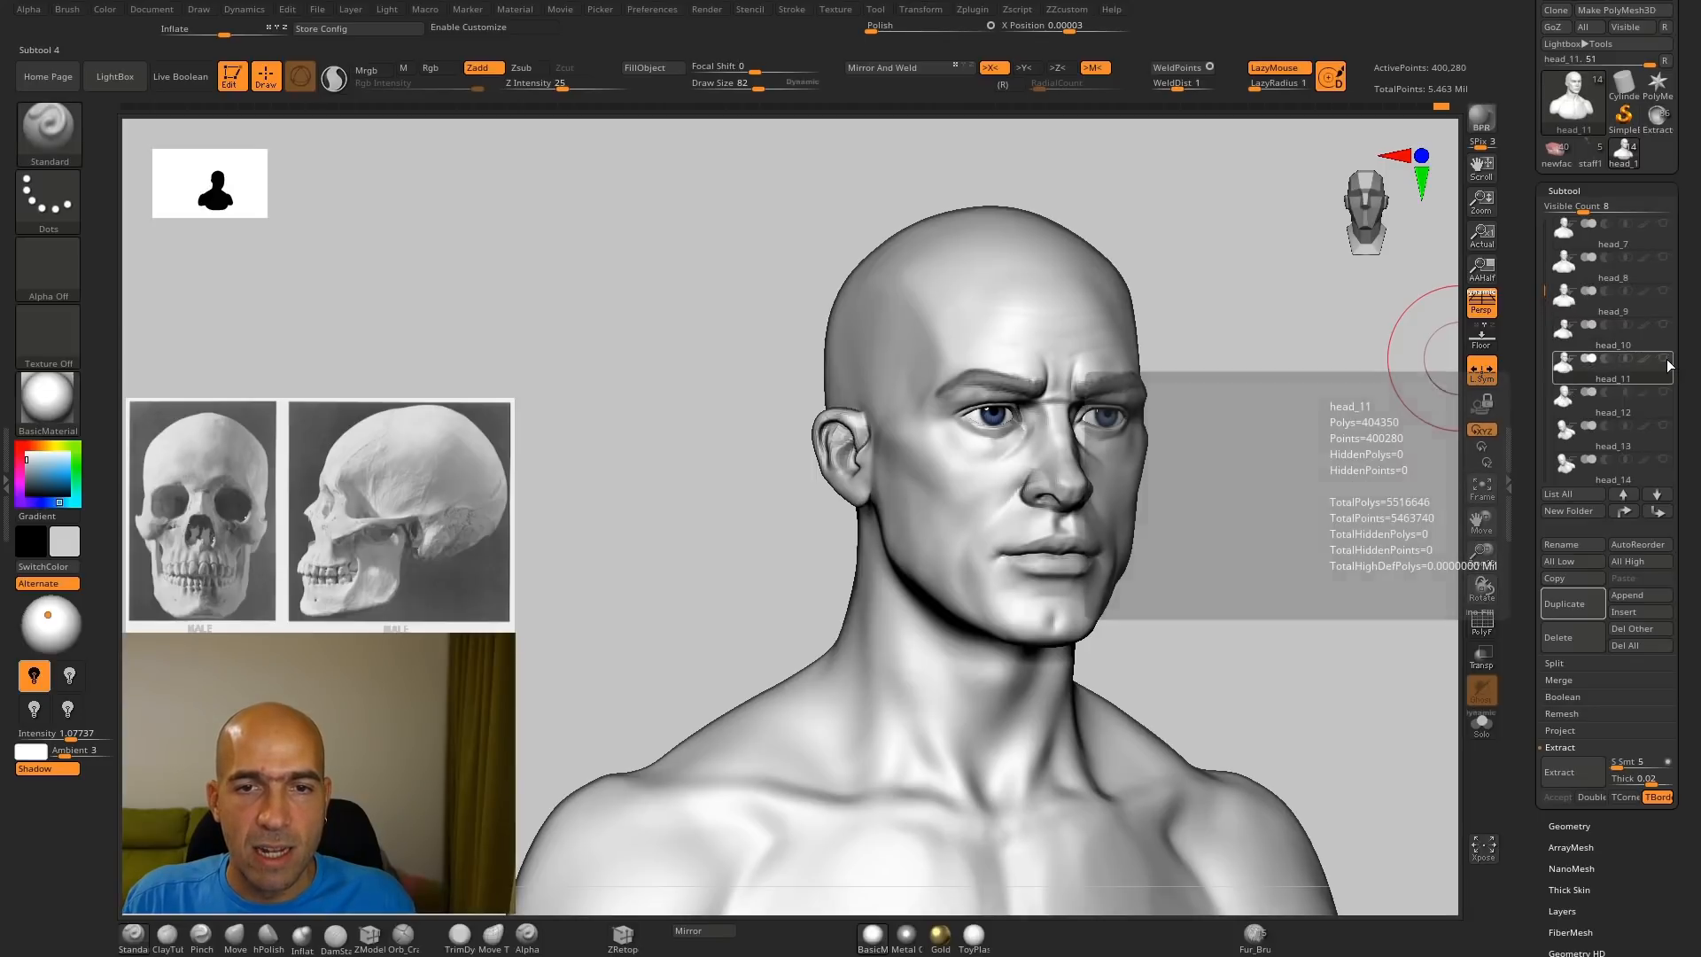
Step: Make the head_10 subtool active in front view and choose the Move brush at draw size 182
click(1609, 335)
shift+drag(1282, 391, 1249, 395)
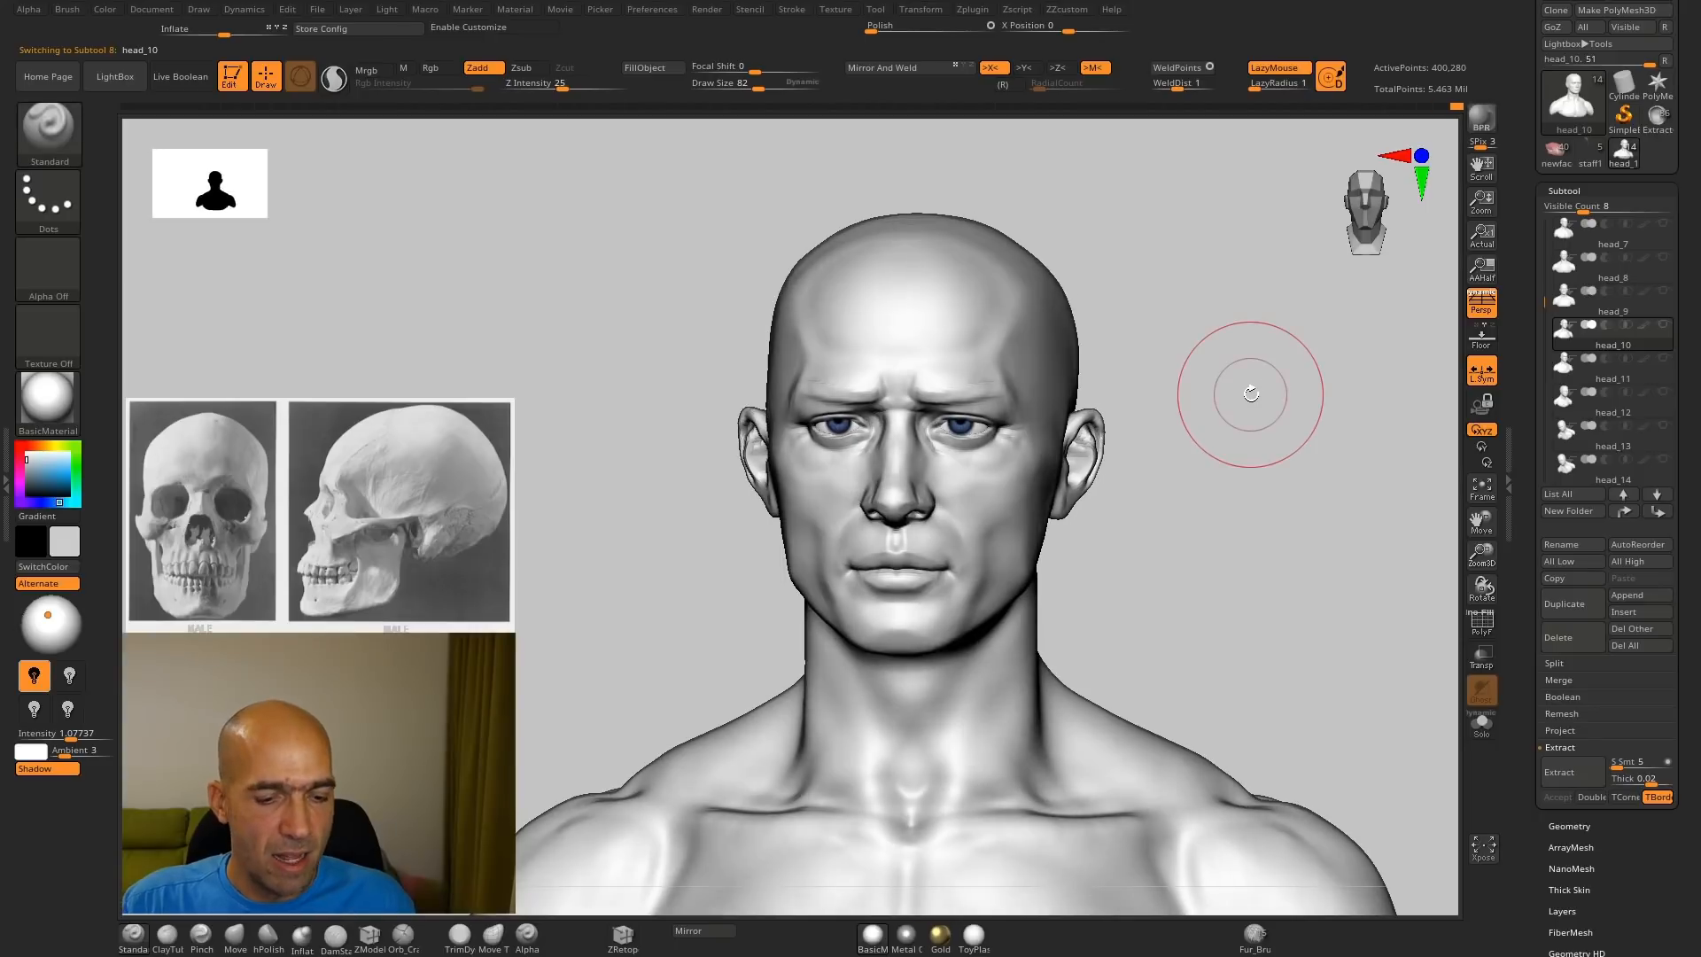
key(b)
key(m)
key(v)
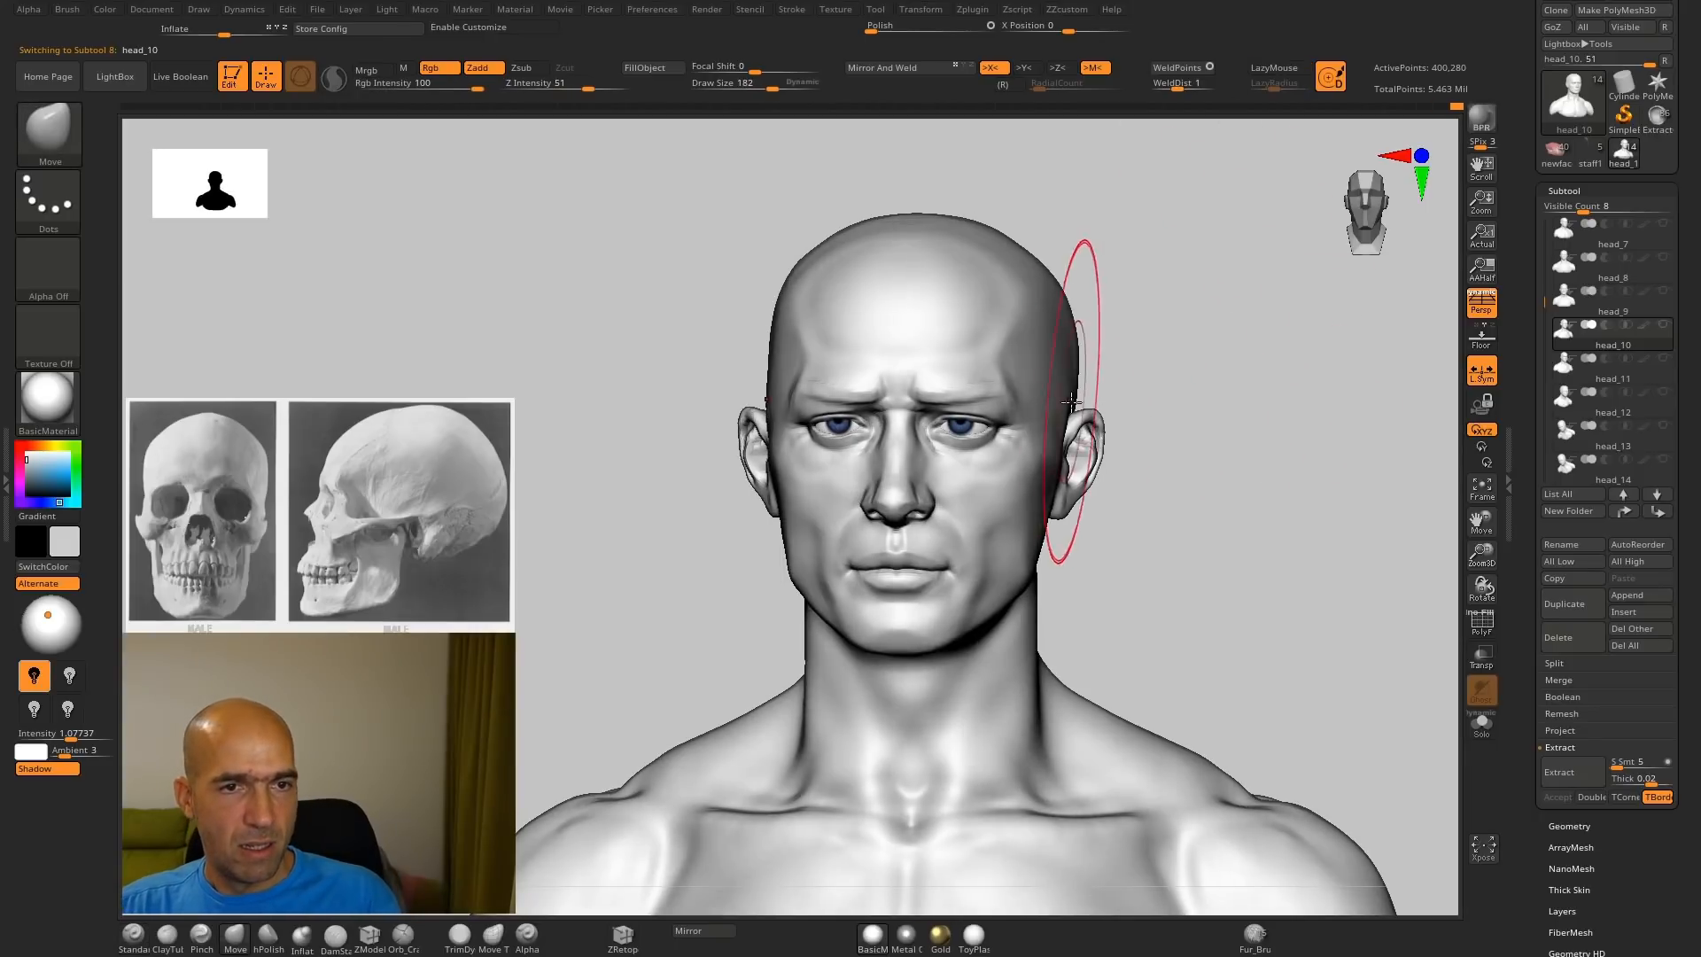
Step: Try to reshape the sides of head_10 from the front with the Move brush at draw size 182, and undo it
shift+drag(1105, 376, 1078, 403)
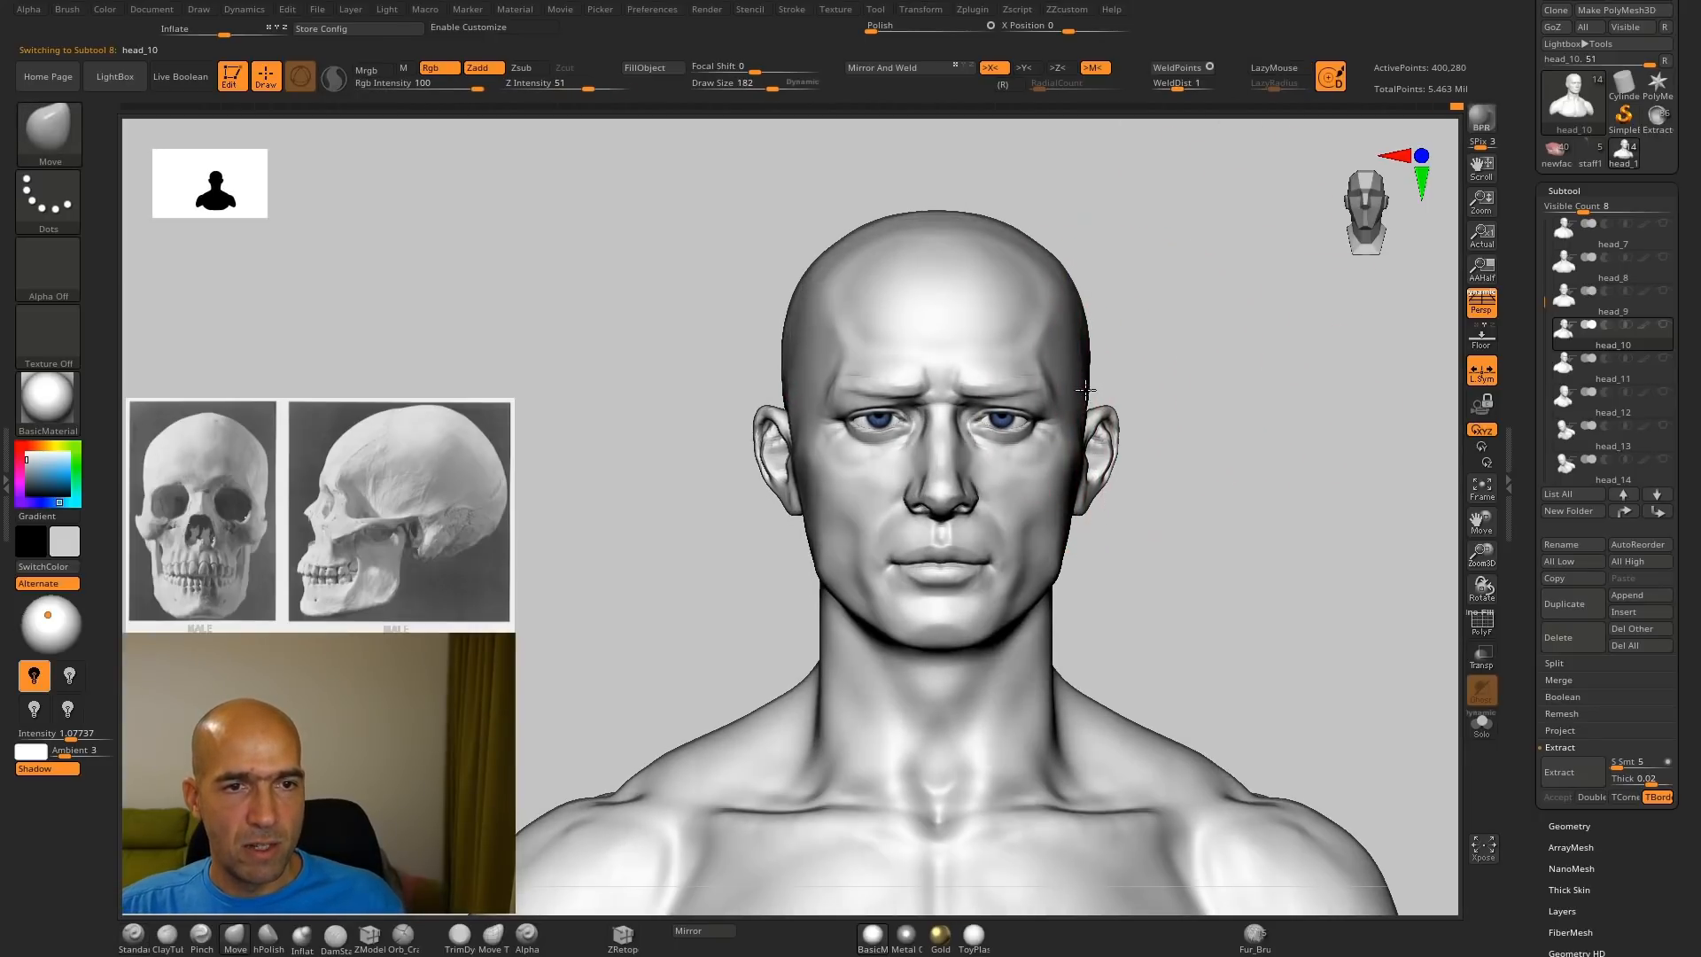
mouse_move(1155, 415)
mouse_down()
mouse_move(1090, 414)
mouse_move(1099, 348)
mouse_move(1135, 357)
mouse_move(1106, 440)
mouse_move(1162, 452)
mouse_up()
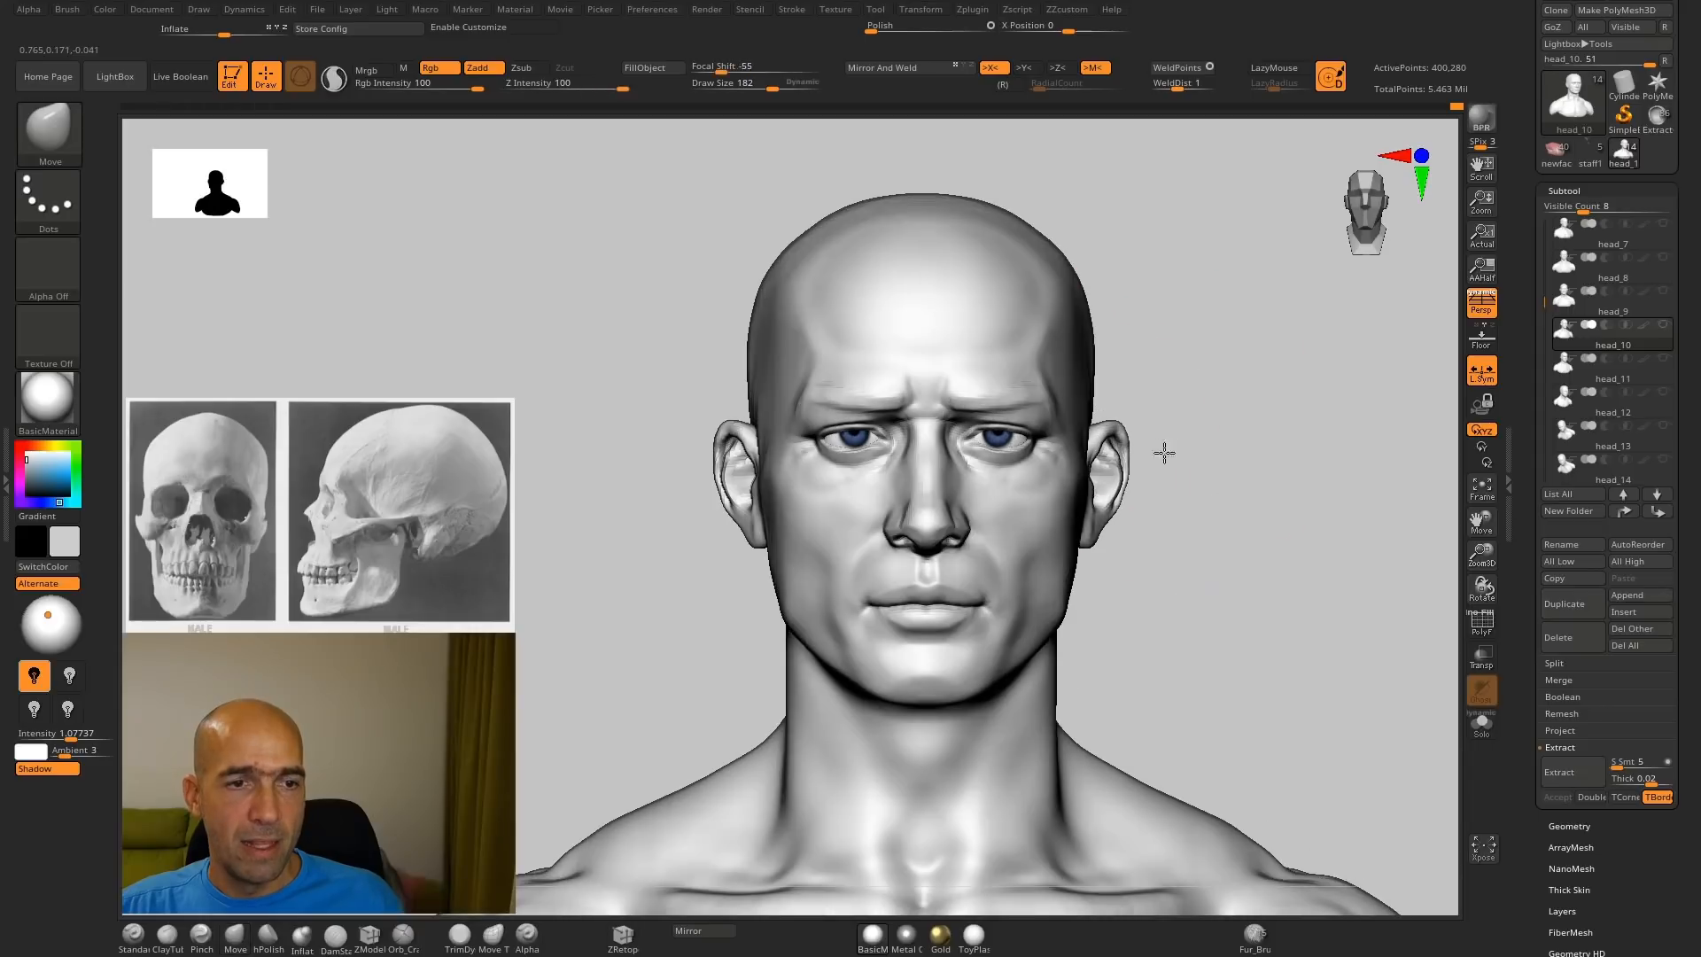
alt+drag(1193, 550, 1154, 577)
key(ctrl+z)
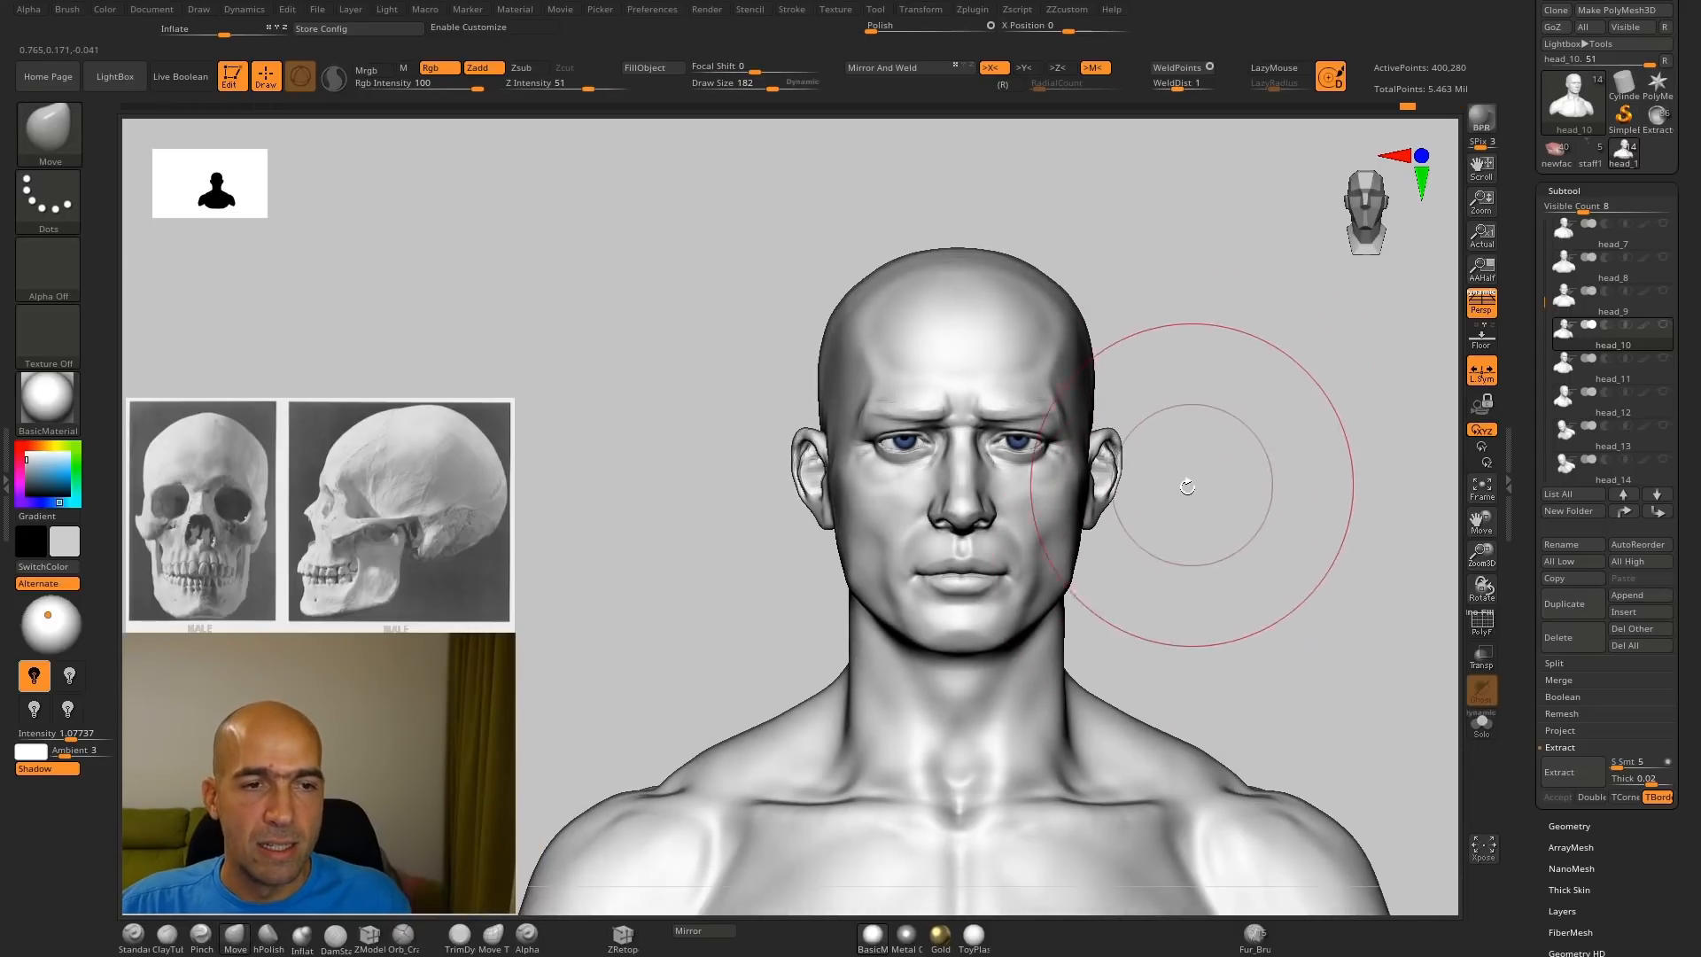
drag(1188, 482, 1183, 465)
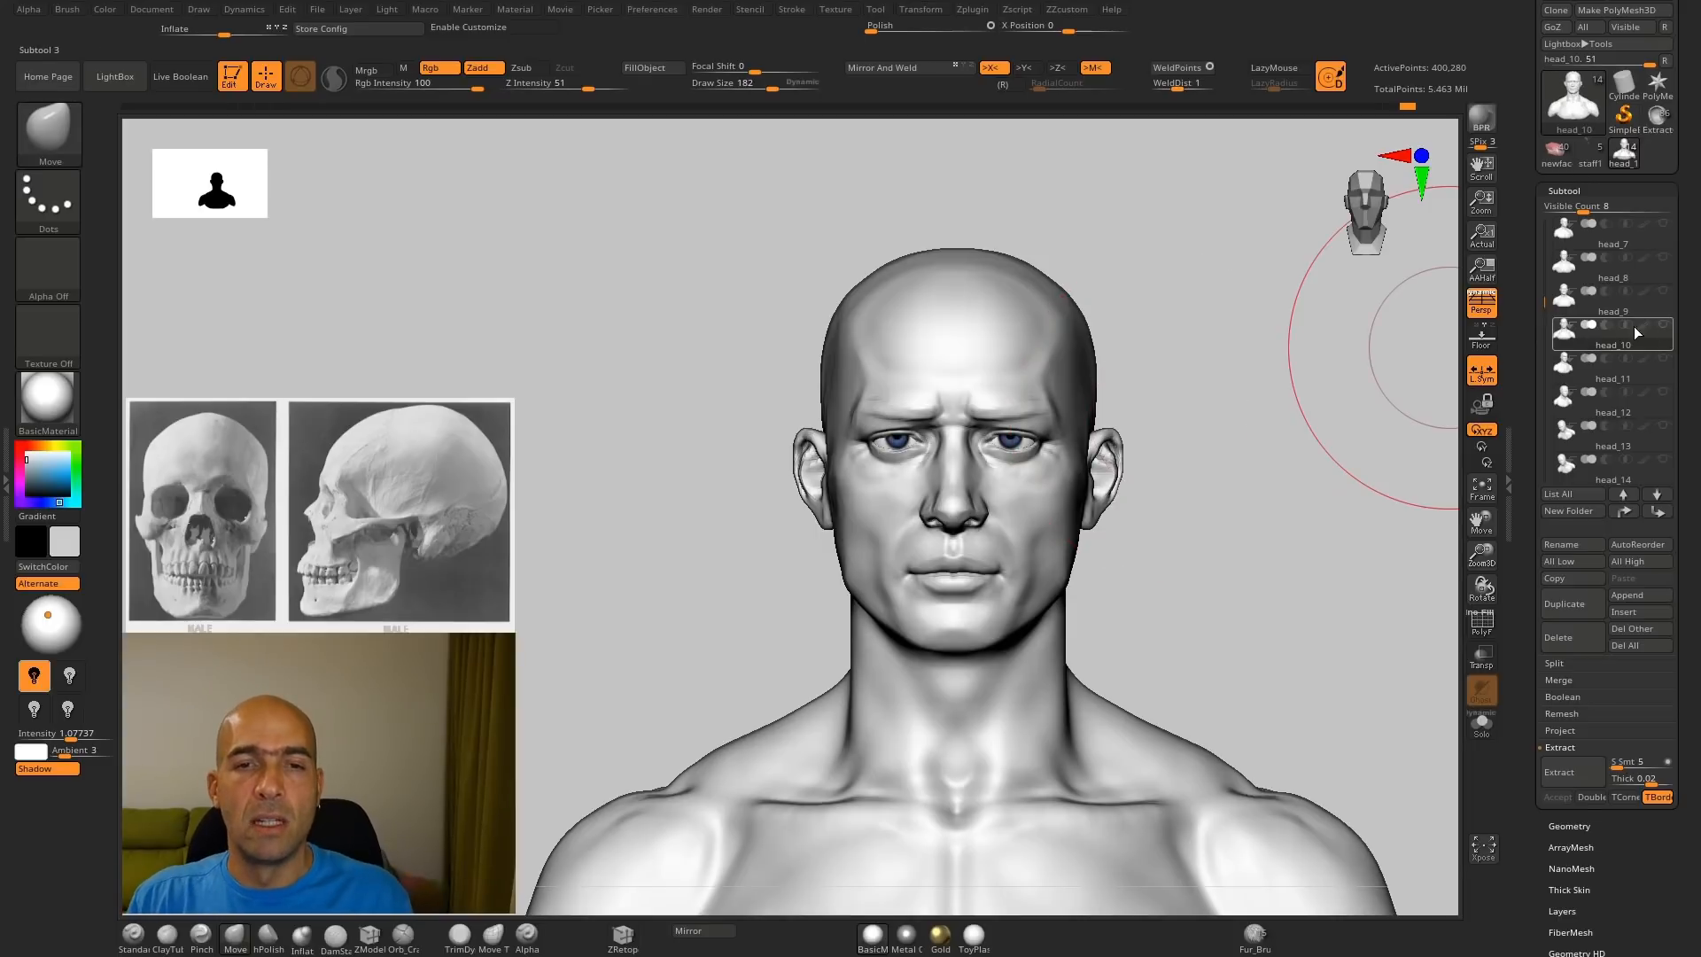
Step: Make the head_9 subtool active and view its face from a three-quarter angle
click(1616, 311)
mouse_move(1284, 368)
mouse_down()
mouse_move(1215, 402)
mouse_move(1259, 406)
mouse_move(1209, 401)
mouse_move(1231, 413)
mouse_up()
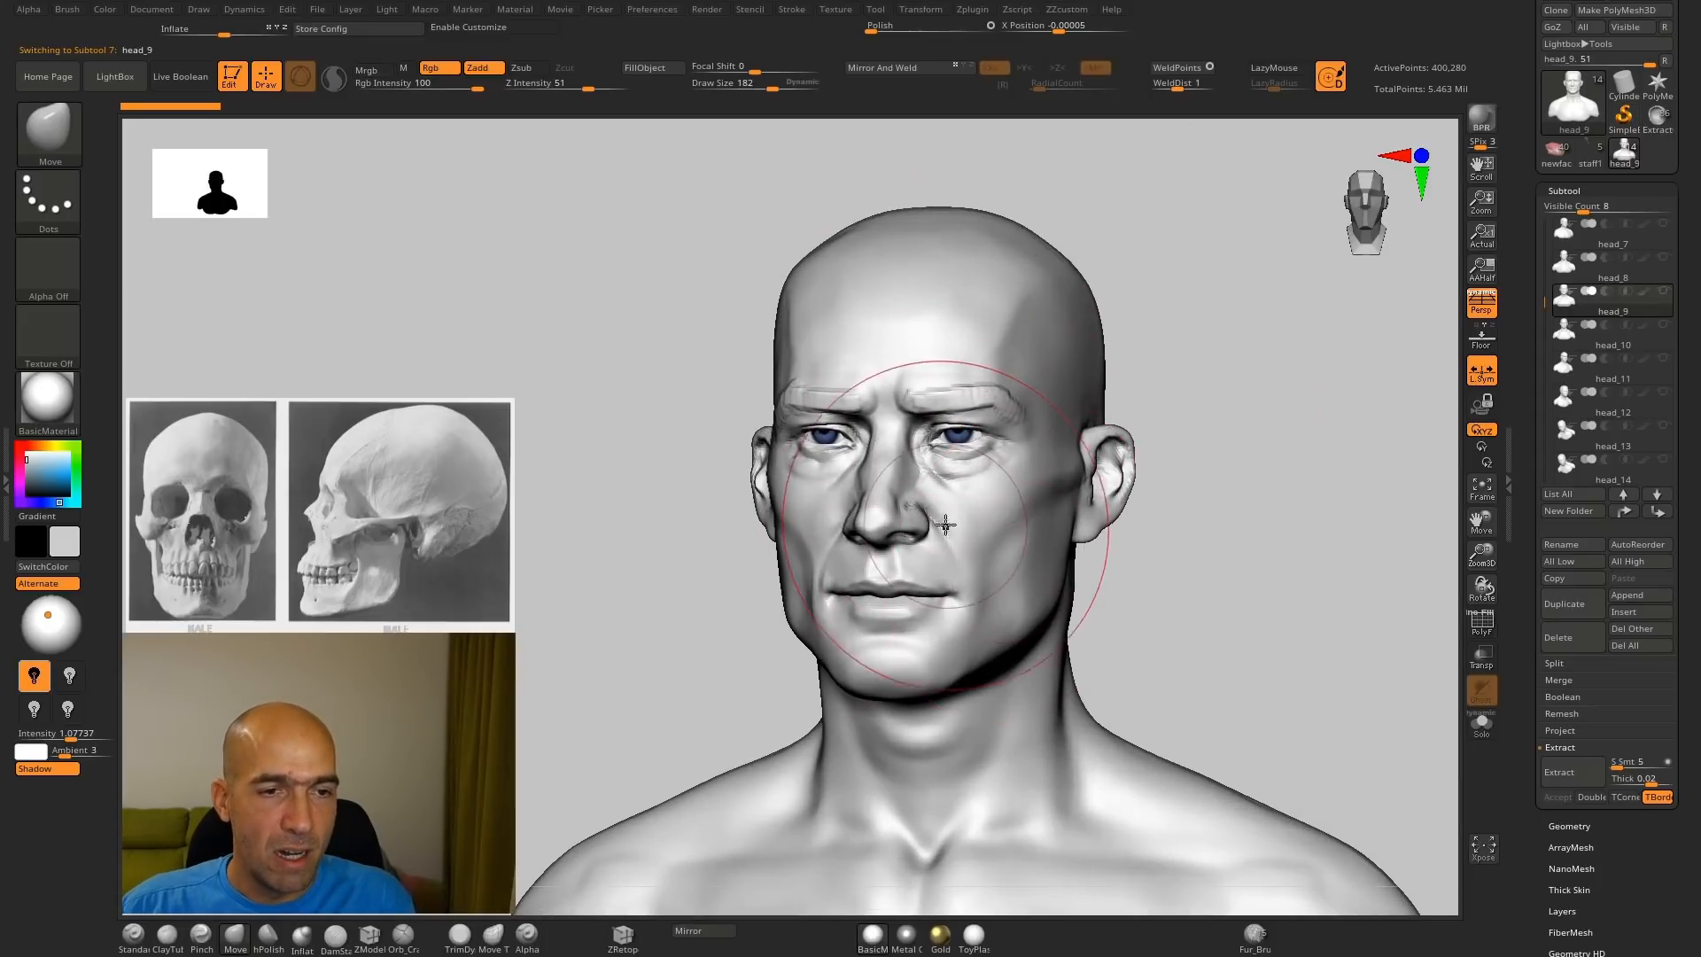
Step: Finish viewing head_9 from the front, make the head_8 subtool active and examine its face from three-quarter and front views
drag(1114, 569, 1208, 573)
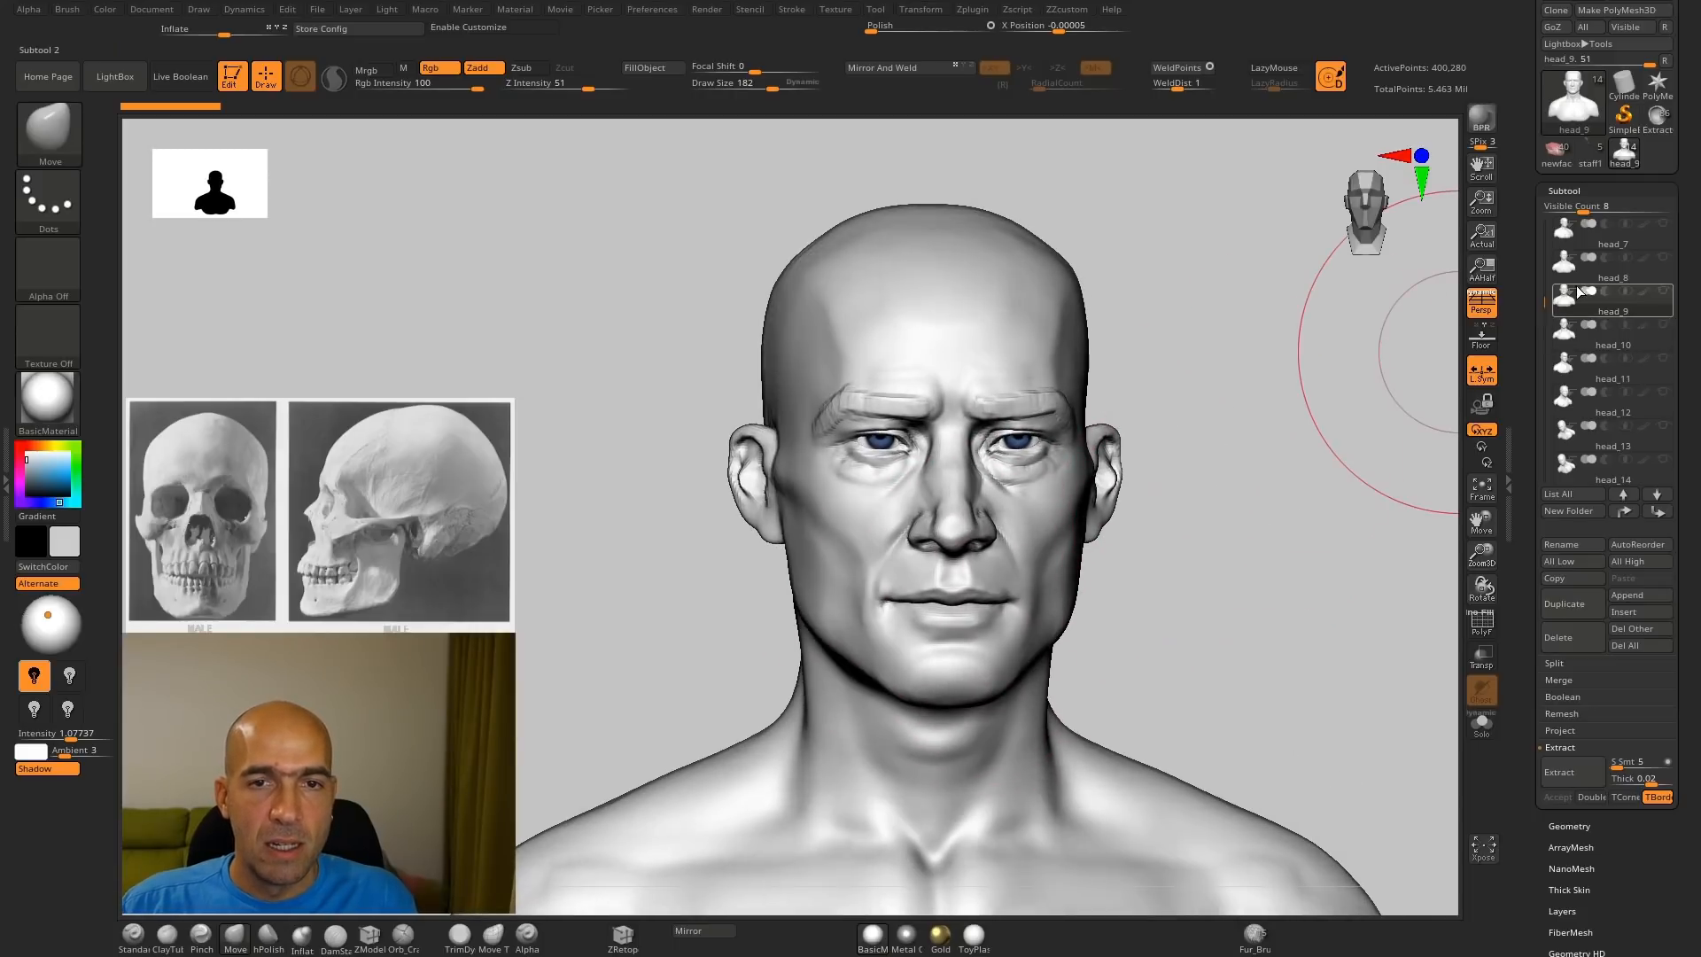
key(Up)
mouse_move(1249, 433)
mouse_down()
mouse_move(1288, 434)
mouse_move(1231, 434)
mouse_move(1115, 576)
mouse_up()
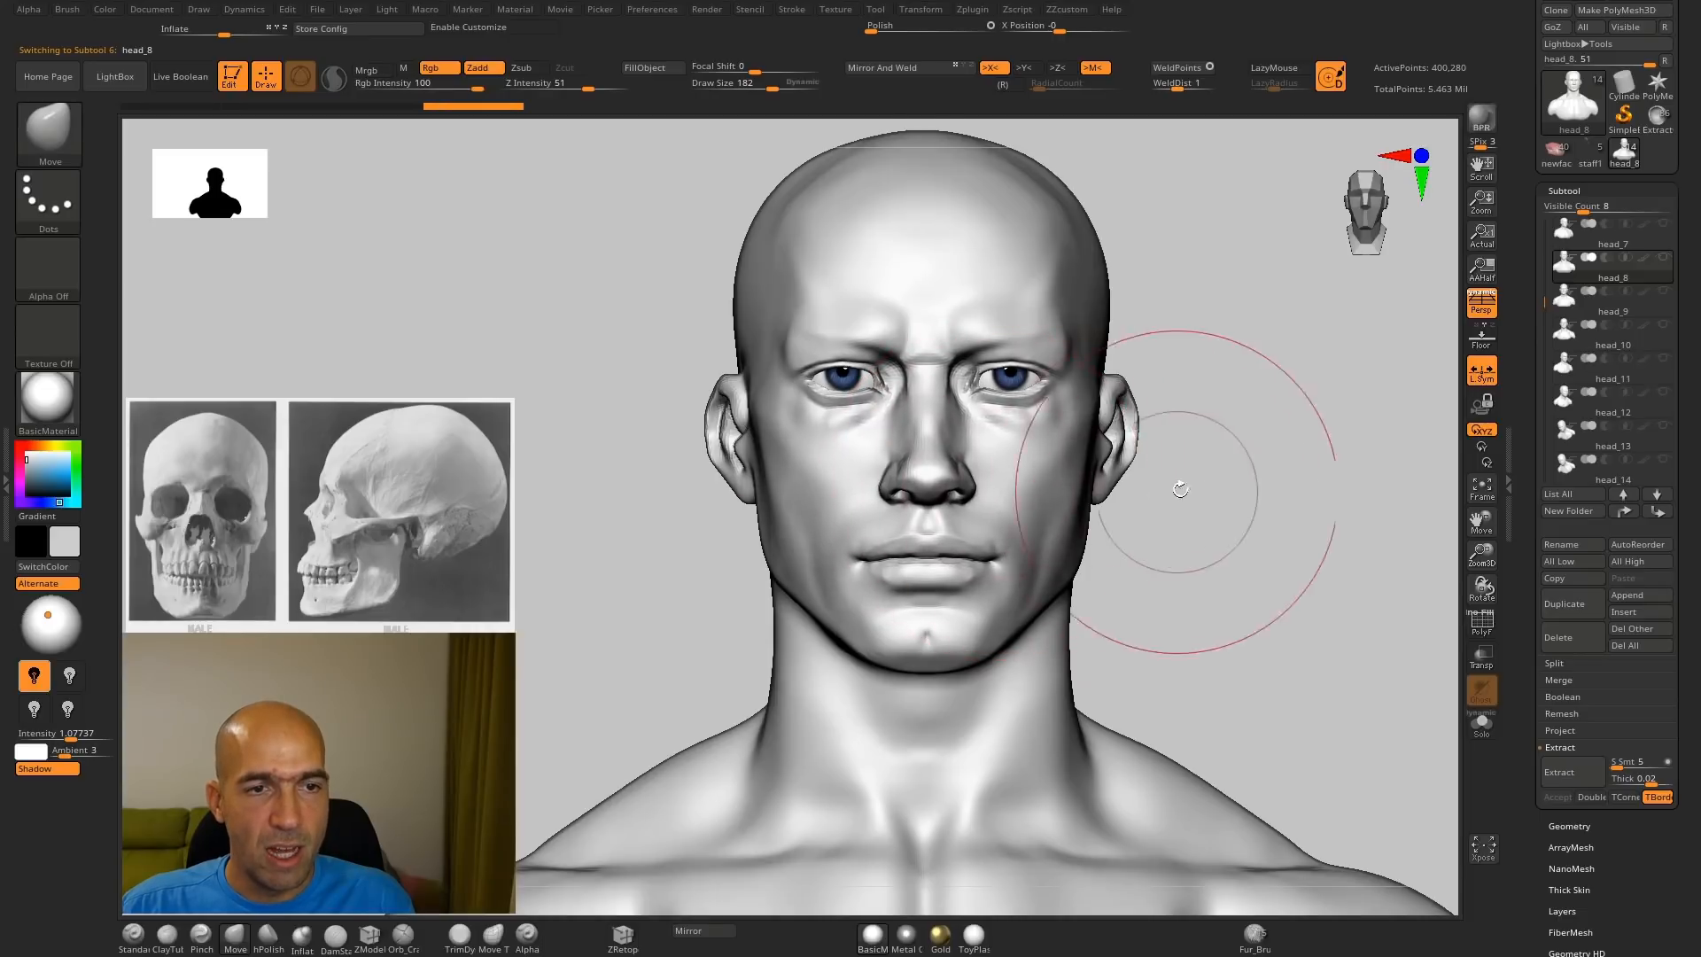
drag(1188, 482, 1301, 550)
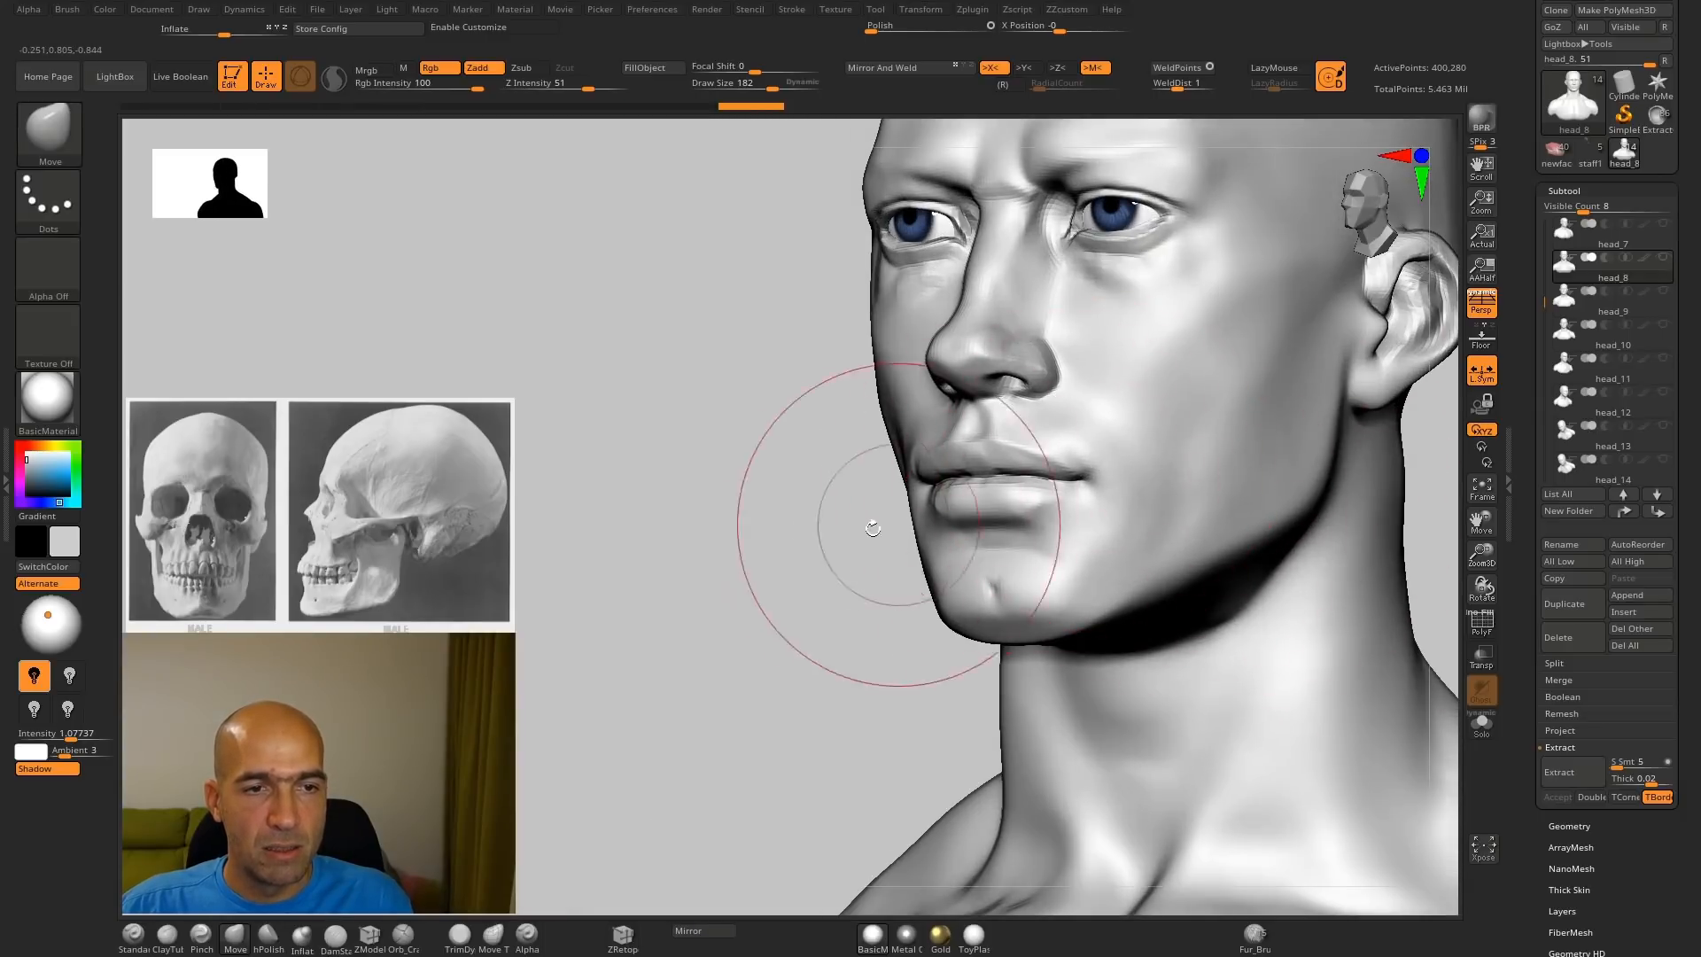
drag(873, 528, 1091, 591)
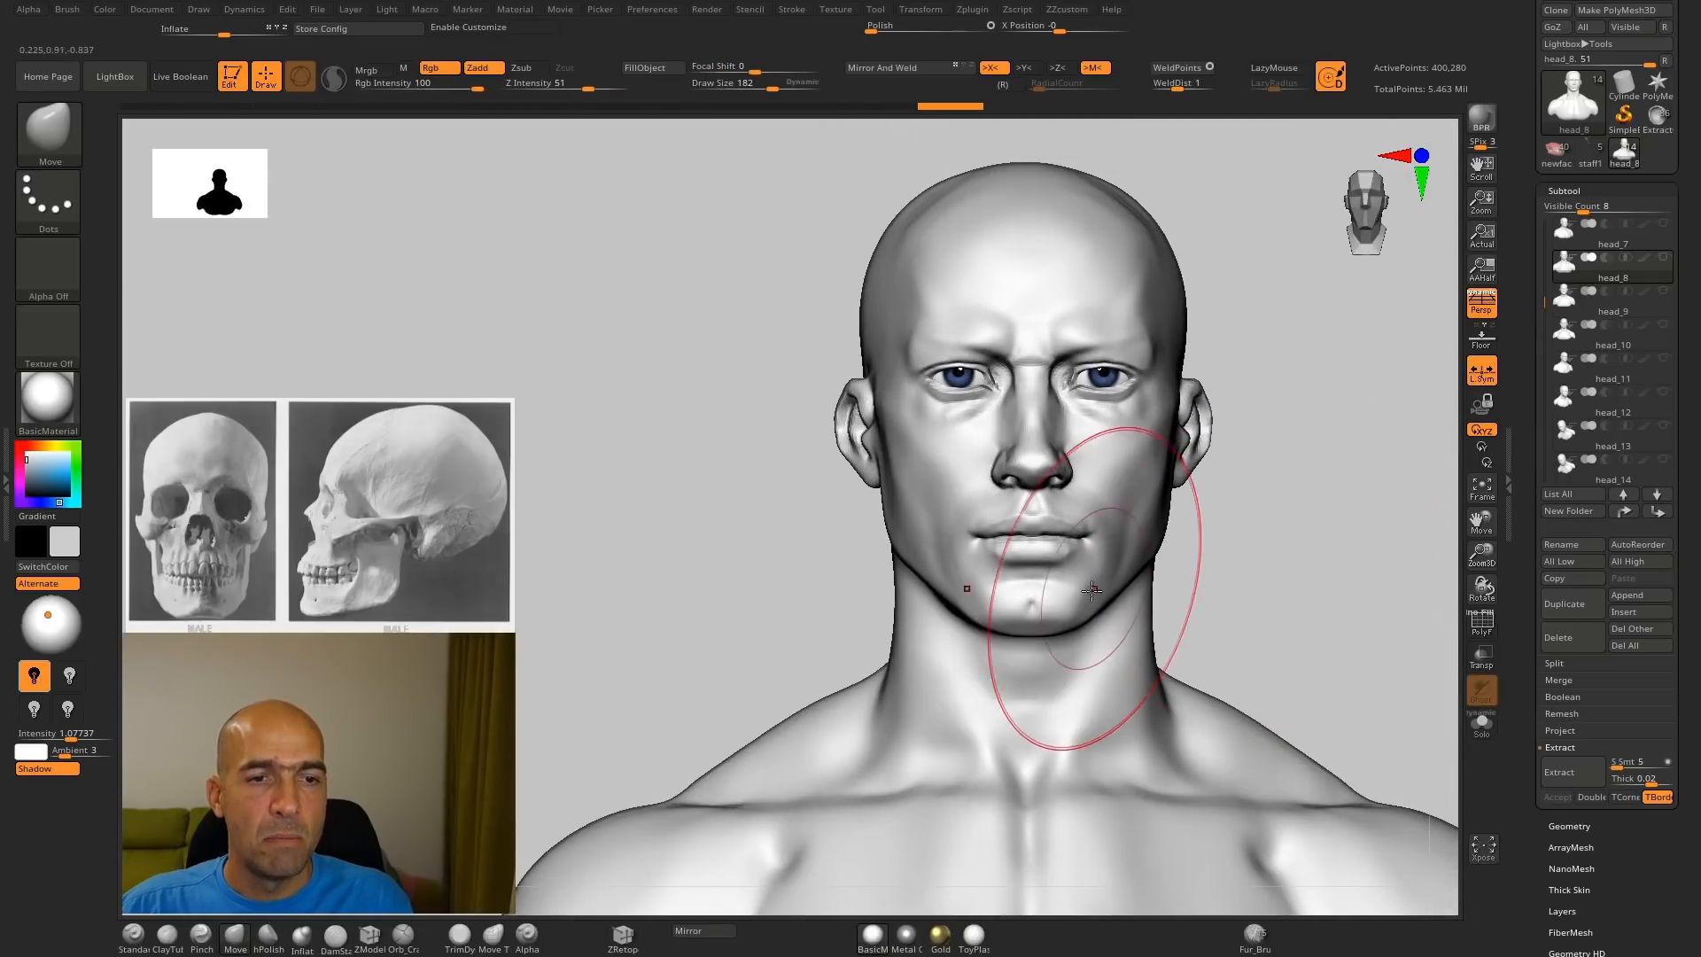
mouse_move(1212, 533)
mouse_down()
mouse_move(1193, 528)
mouse_move(1226, 532)
mouse_move(1221, 512)
mouse_up()
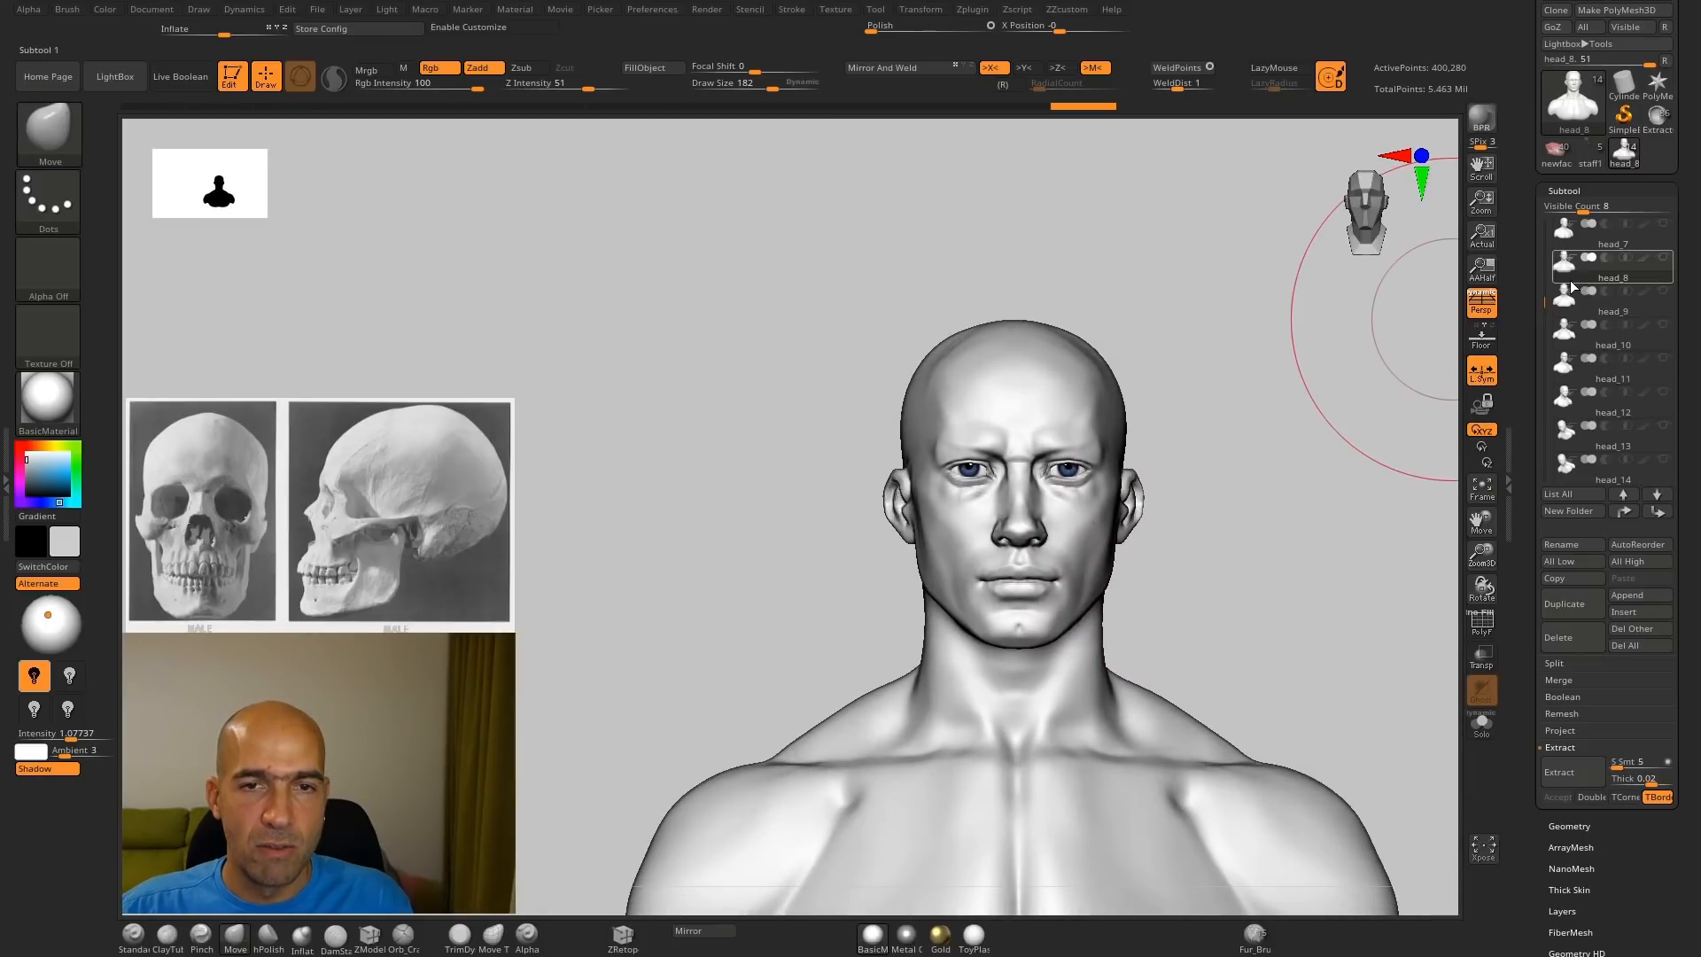
Step: Make the head_7 subtool active and examine its face and neck from the front
click(1565, 237)
mouse_move(1311, 388)
alt+mouse_down()
mouse_move(1281, 473)
mouse_move(1310, 471)
mouse_move(1247, 483)
mouse_move(1276, 486)
mouse_move(1238, 460)
alt+mouse_up()
key(shift)
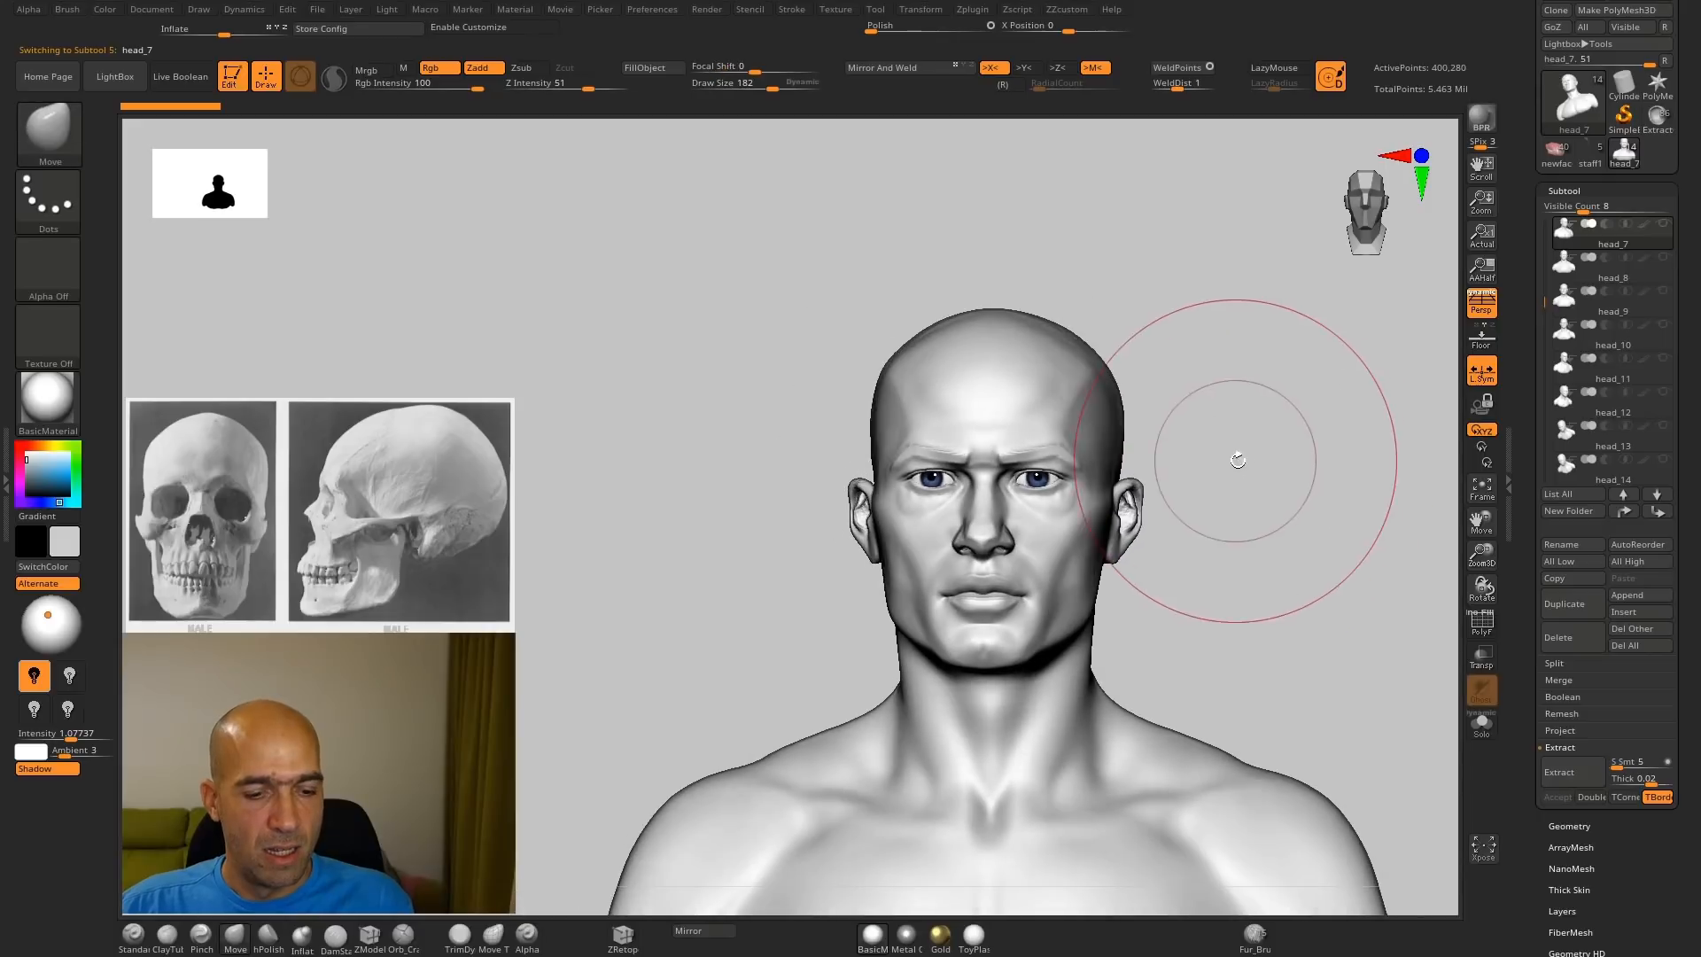
shift+drag(1127, 443, 1192, 482)
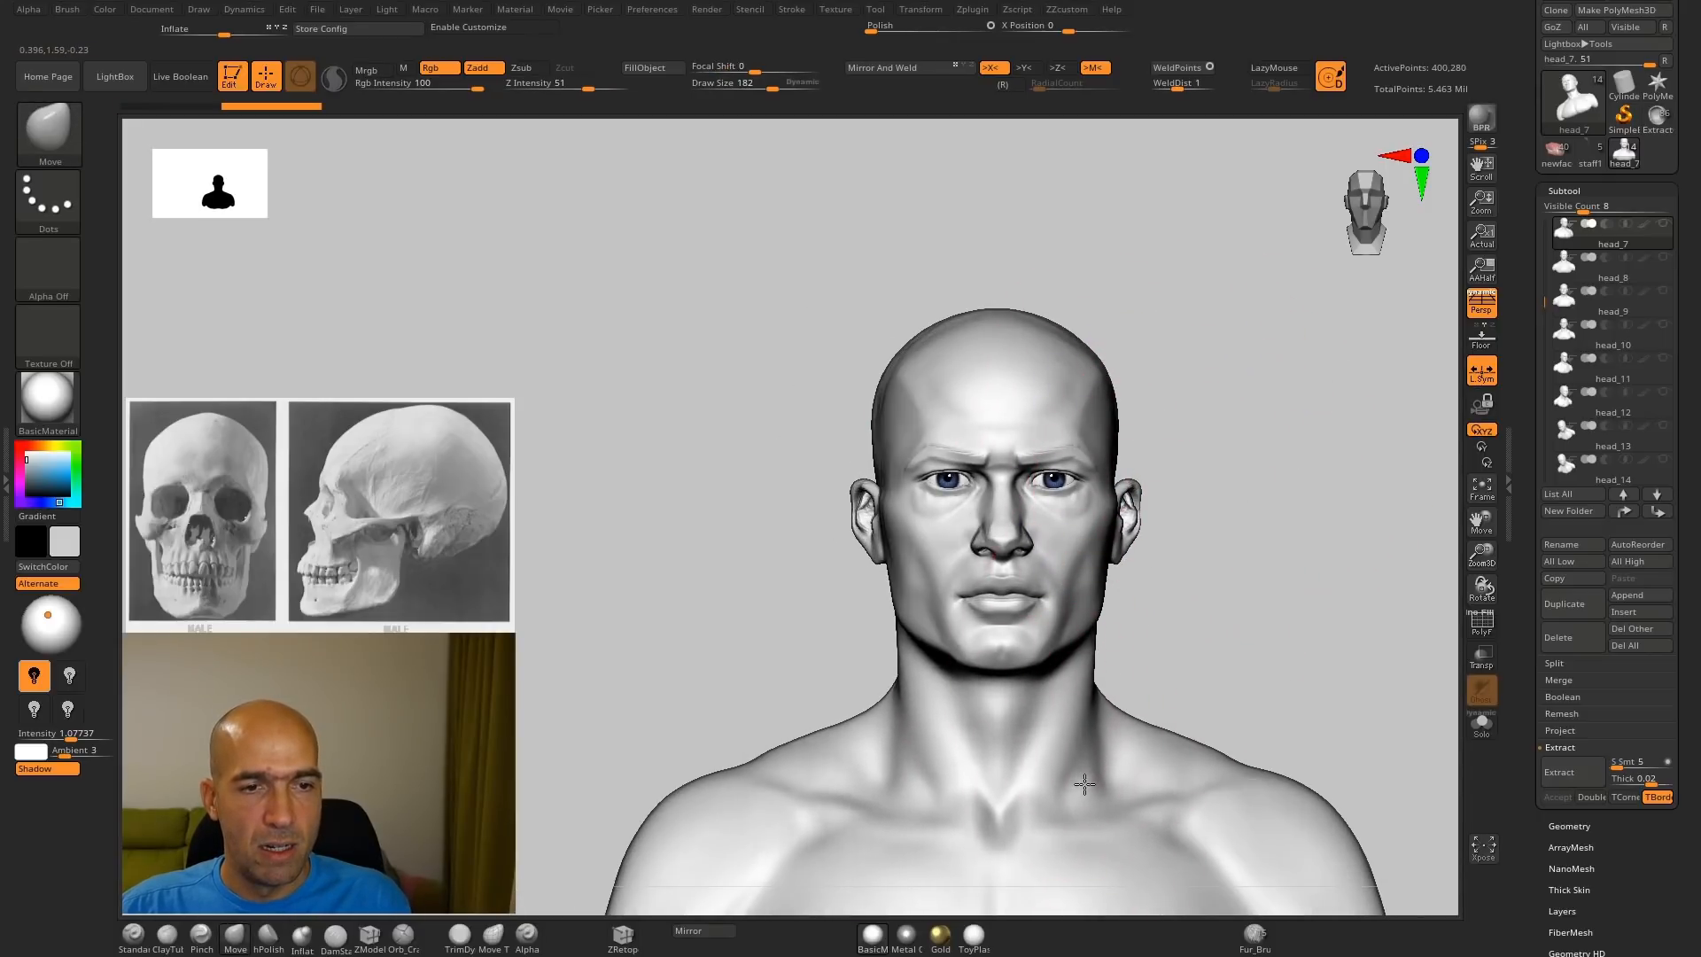
drag(1222, 626, 1174, 640)
Step: Make the head_6 subtool active and examine its face from front, close-up and three-quarter views
drag(1219, 581, 1237, 534)
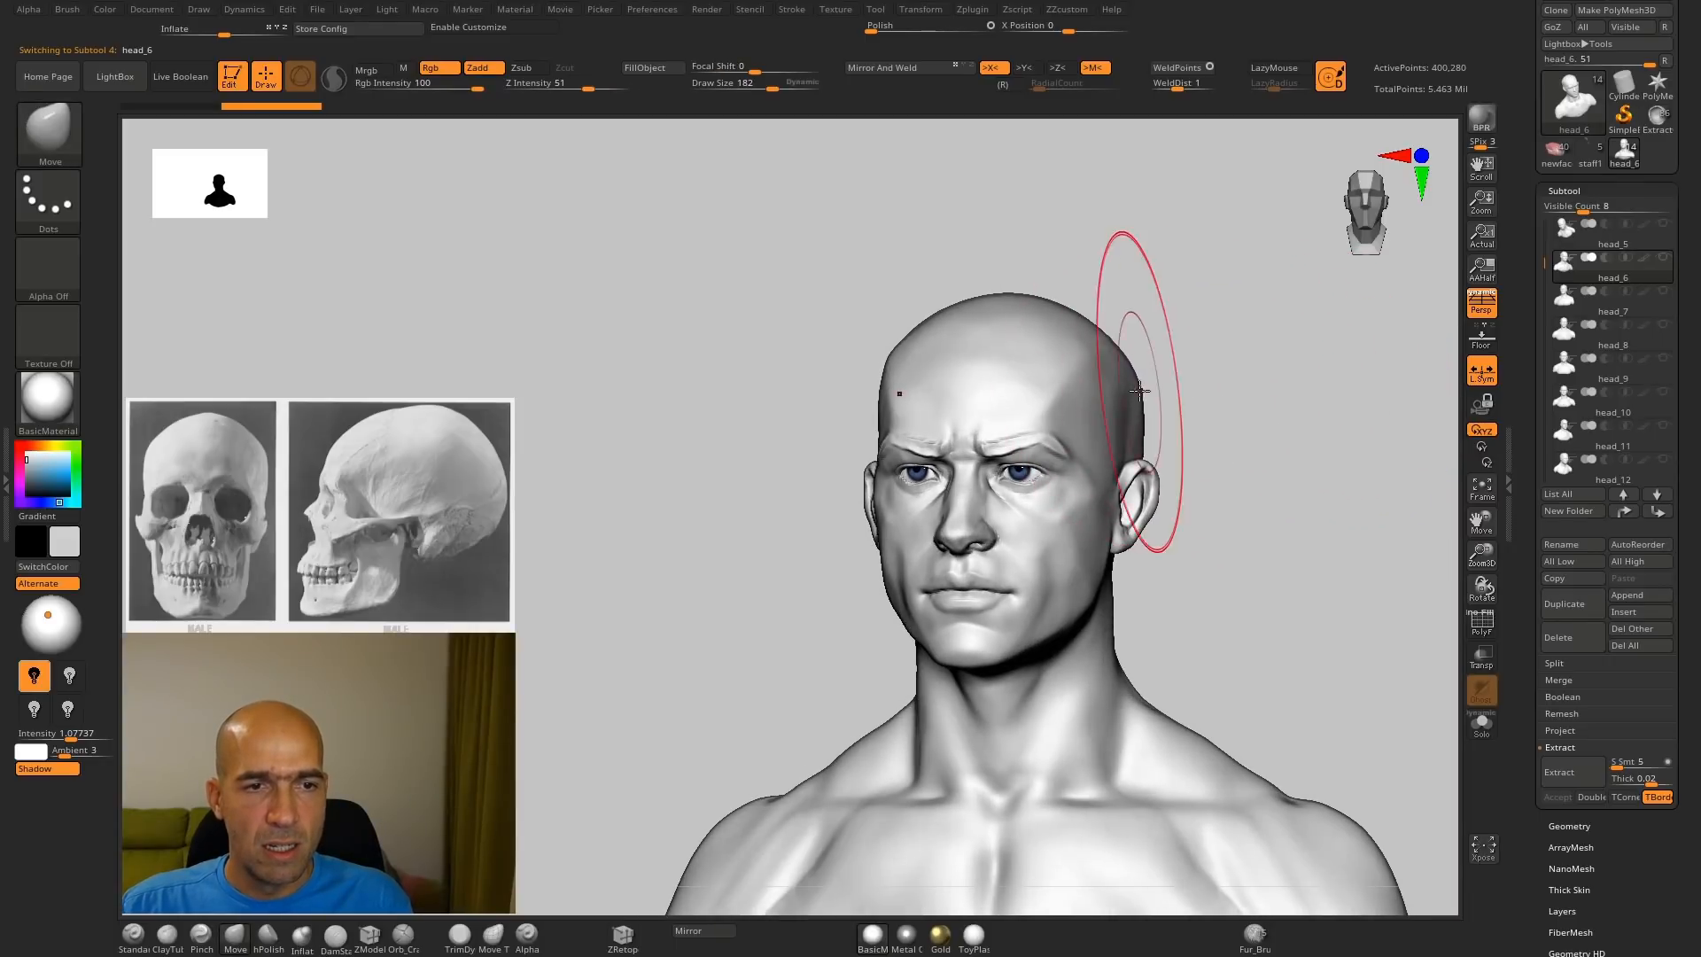
shift+drag(1177, 393, 1183, 406)
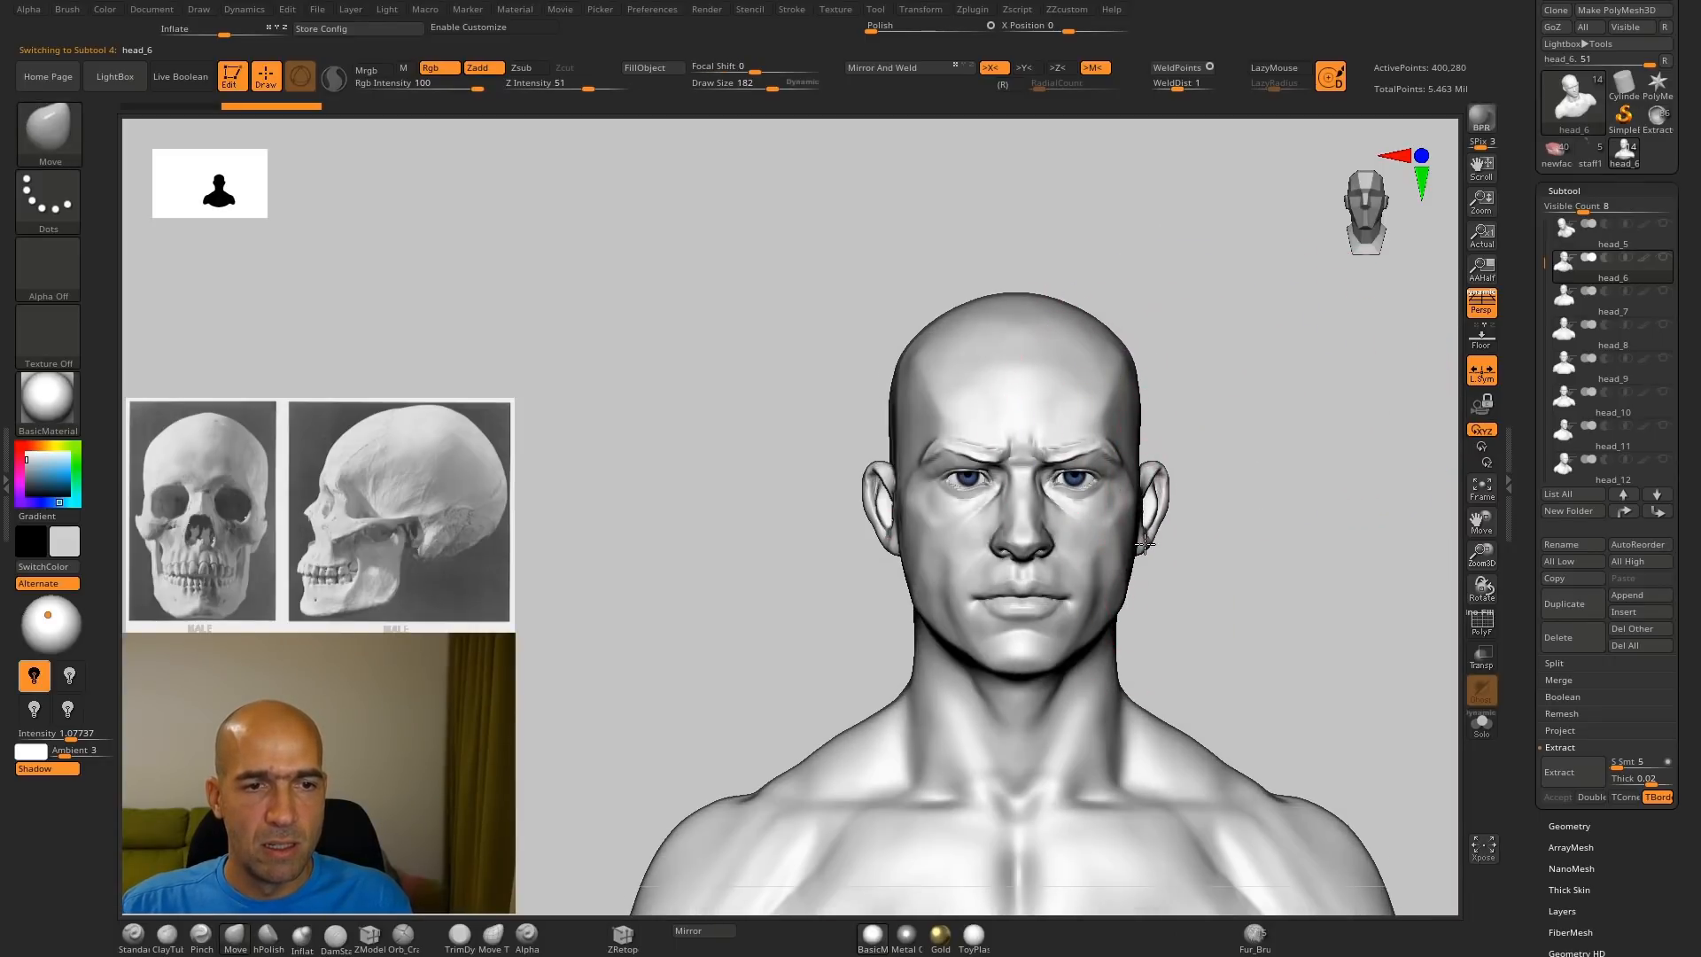
alt+drag(1175, 551, 1134, 647)
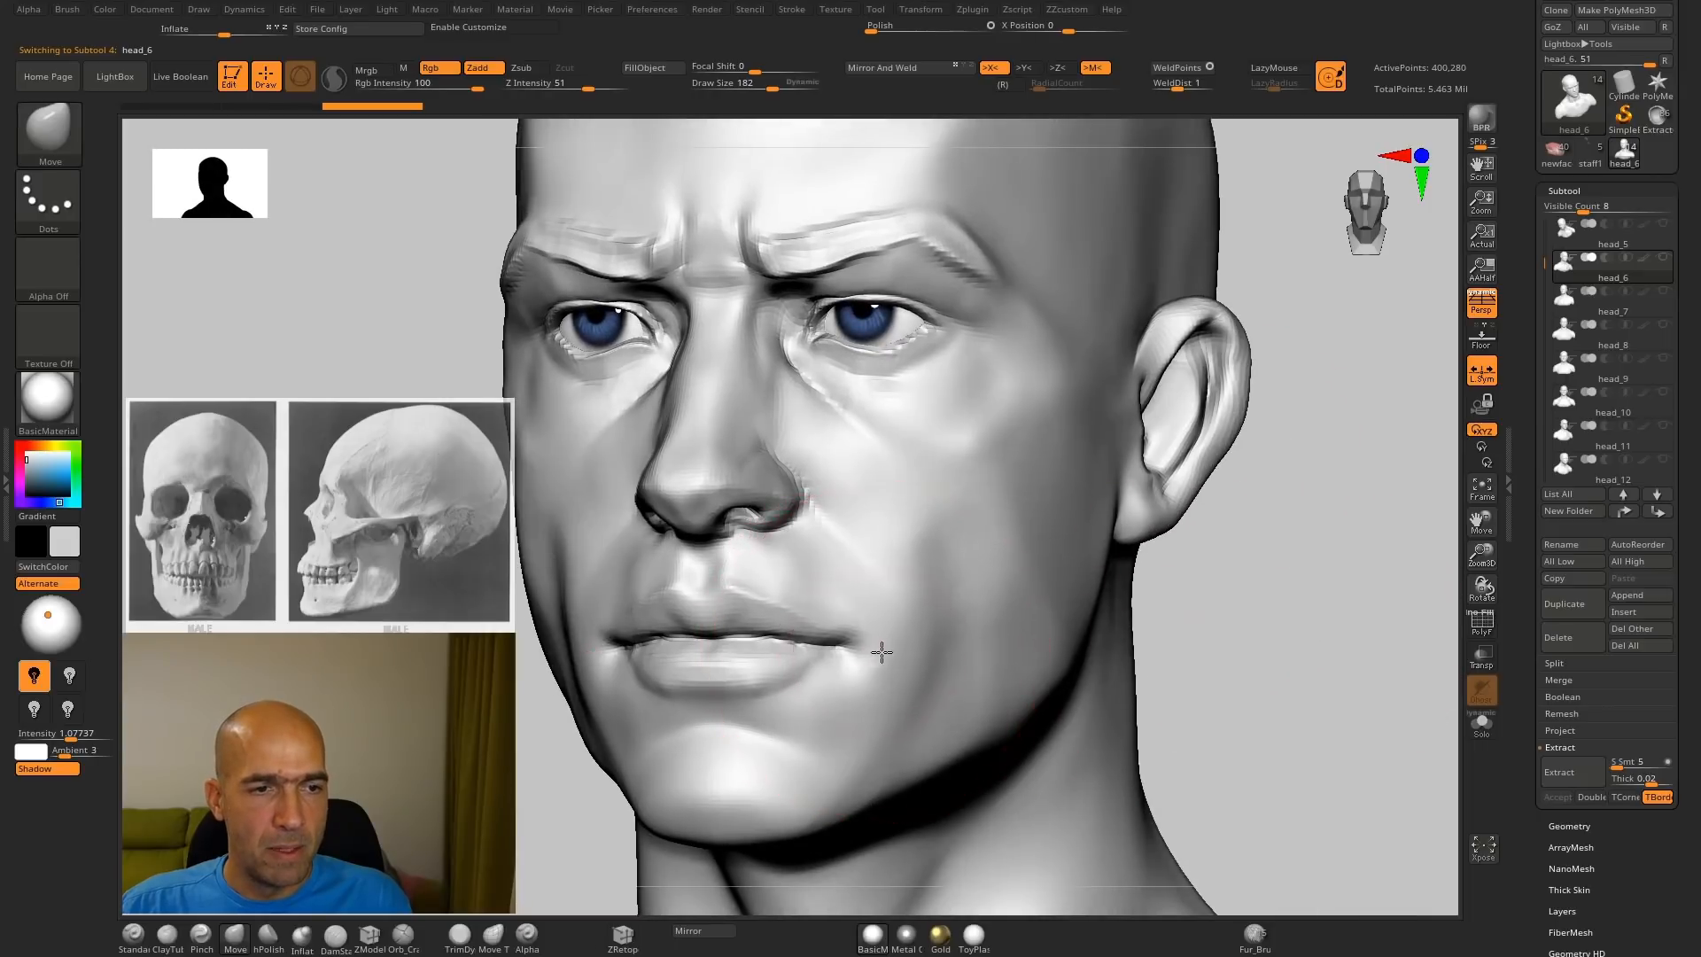
alt+drag(1279, 623, 1351, 497)
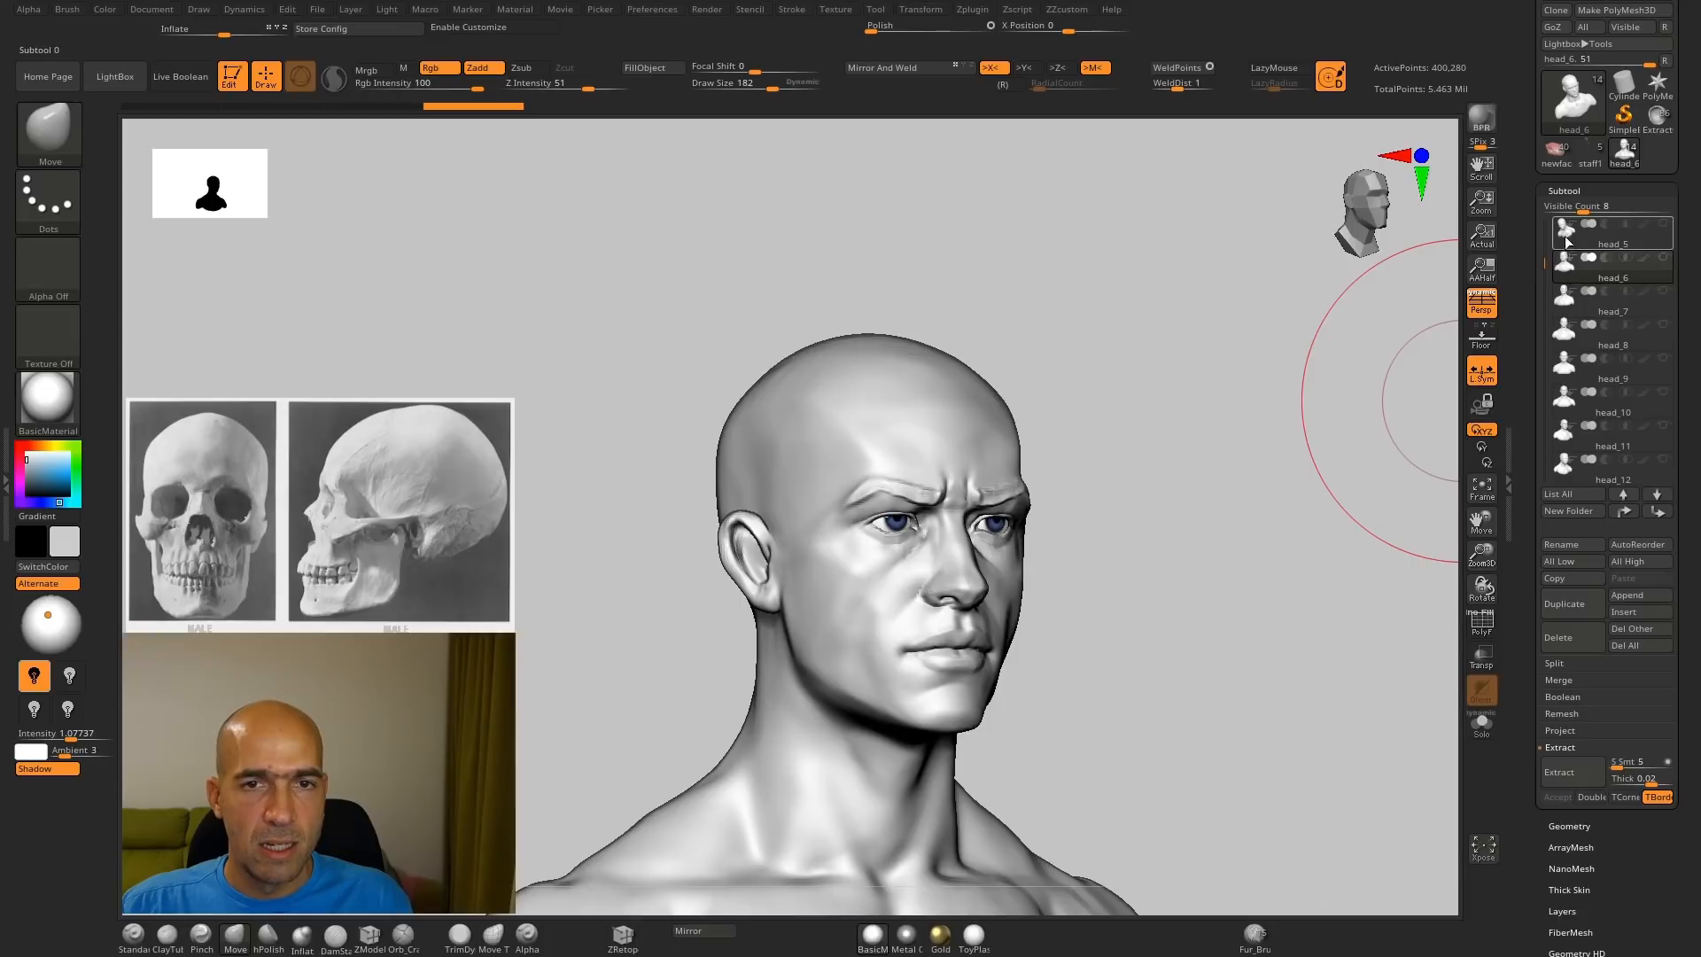
Step: View the head_5 subtool briefly, make head_4_feedback1 active and examine that head in front and profile views
click(1565, 236)
drag(1266, 430, 1469, 323)
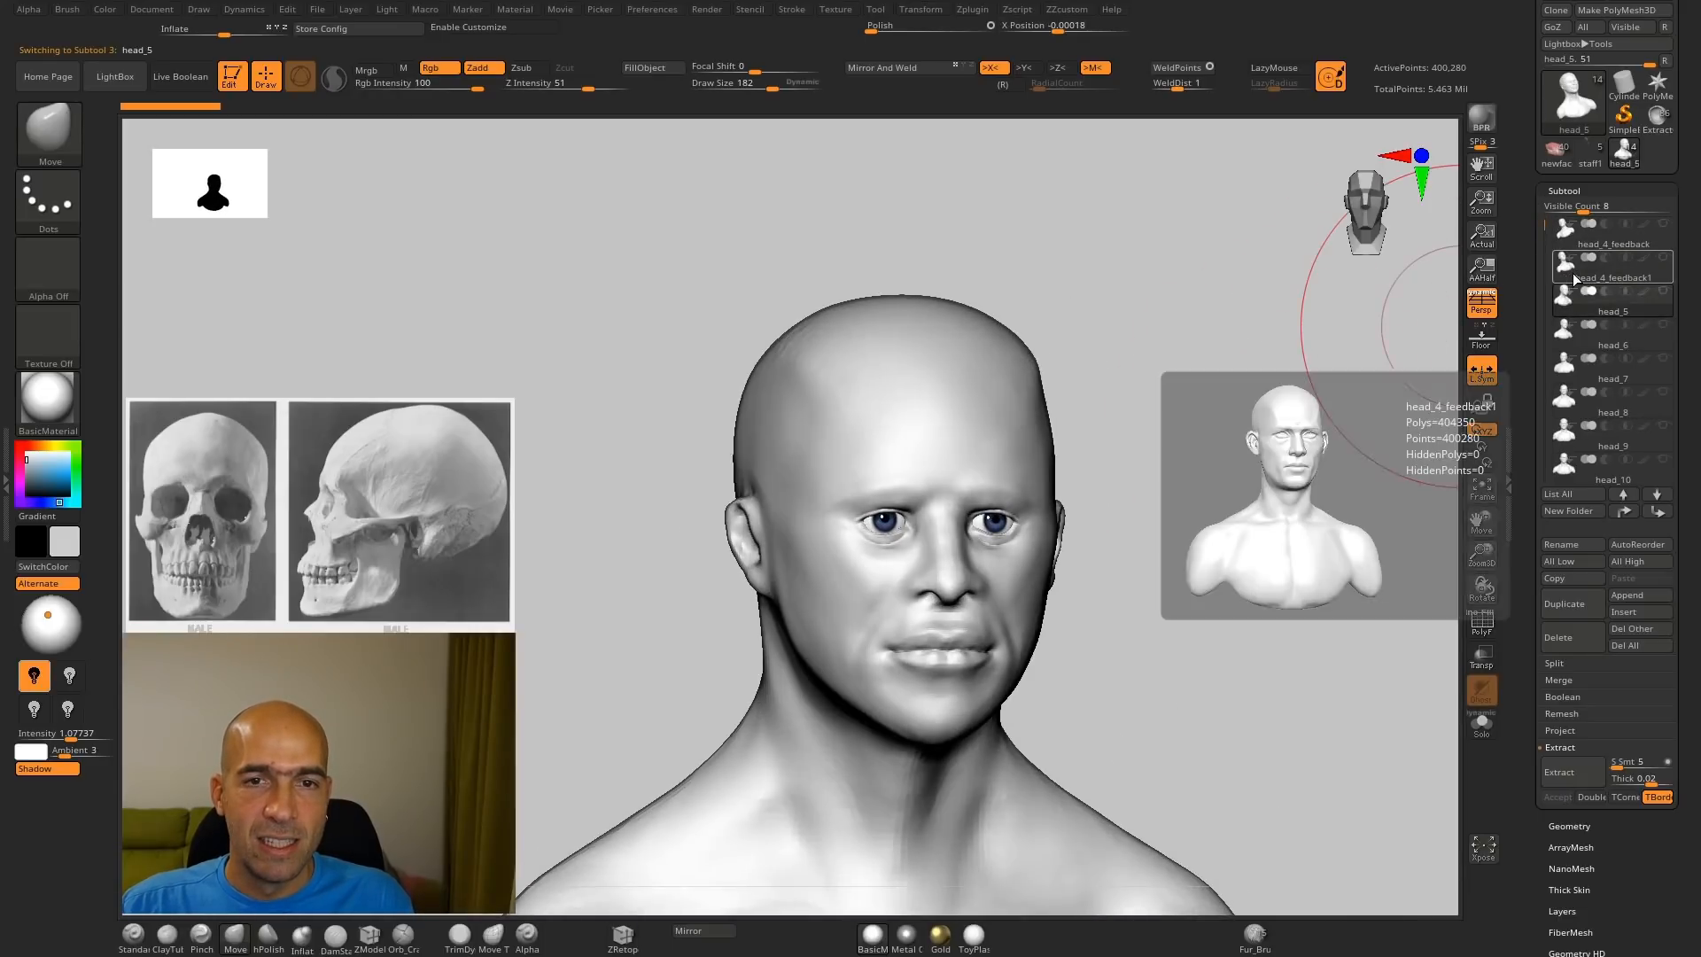
click(1571, 269)
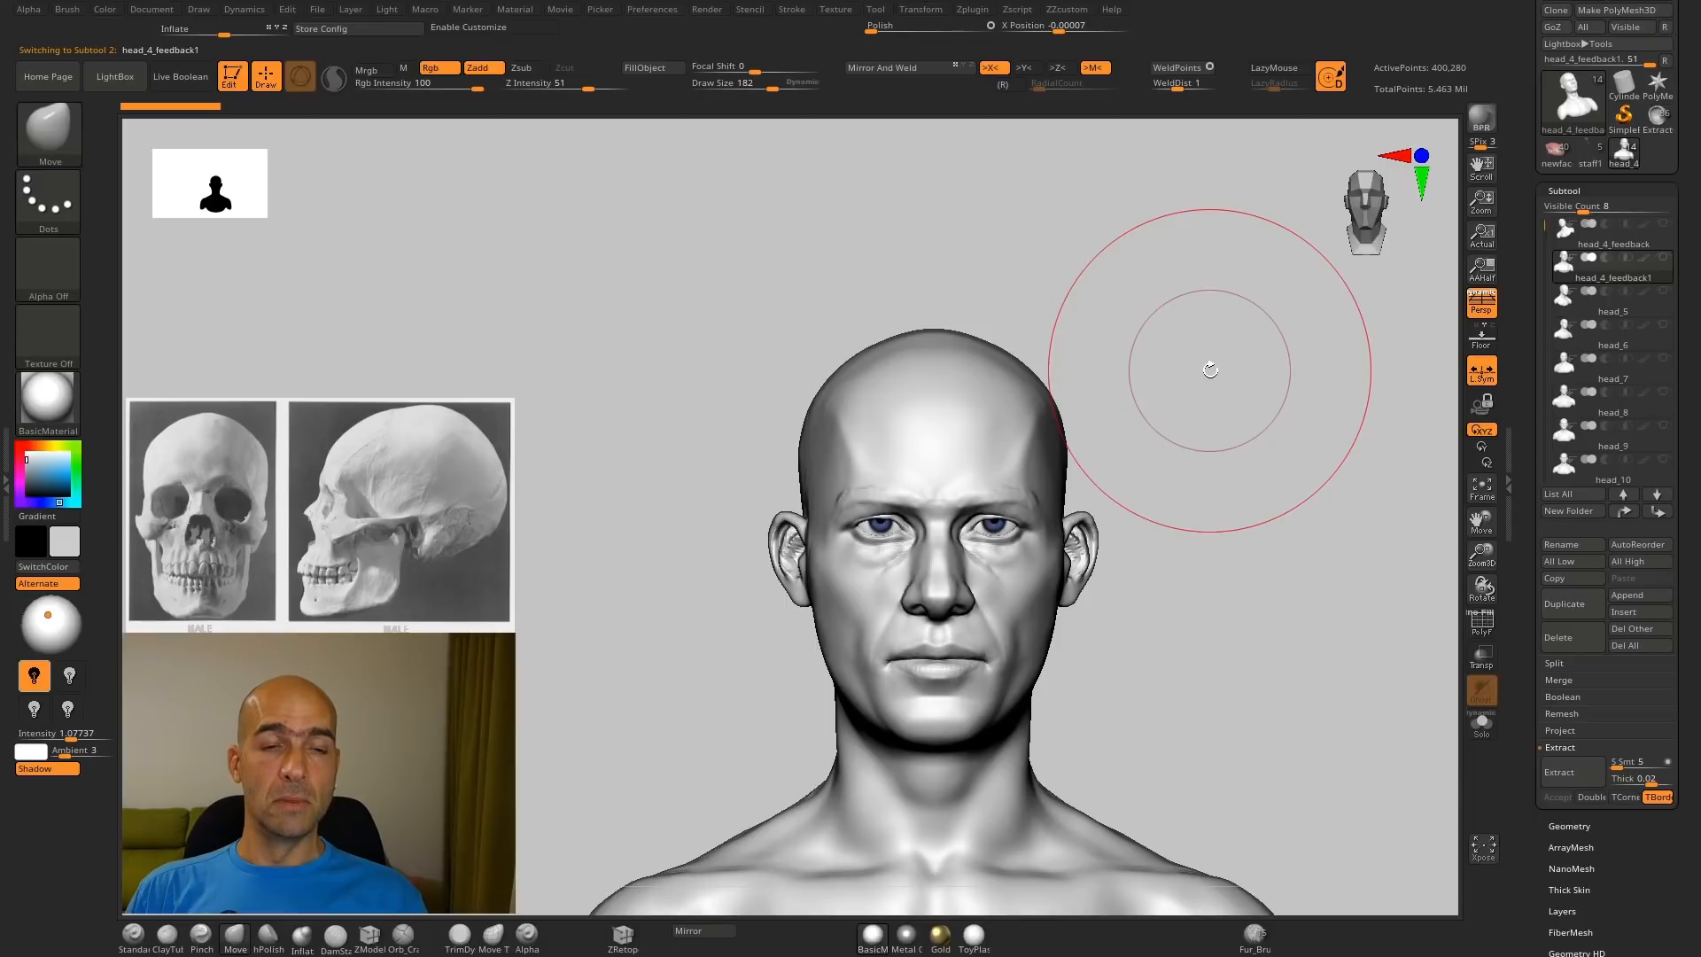
mouse_move(1102, 520)
mouse_down()
mouse_move(1173, 478)
mouse_move(1188, 448)
mouse_move(1280, 494)
mouse_move(1277, 513)
mouse_move(1222, 520)
mouse_up()
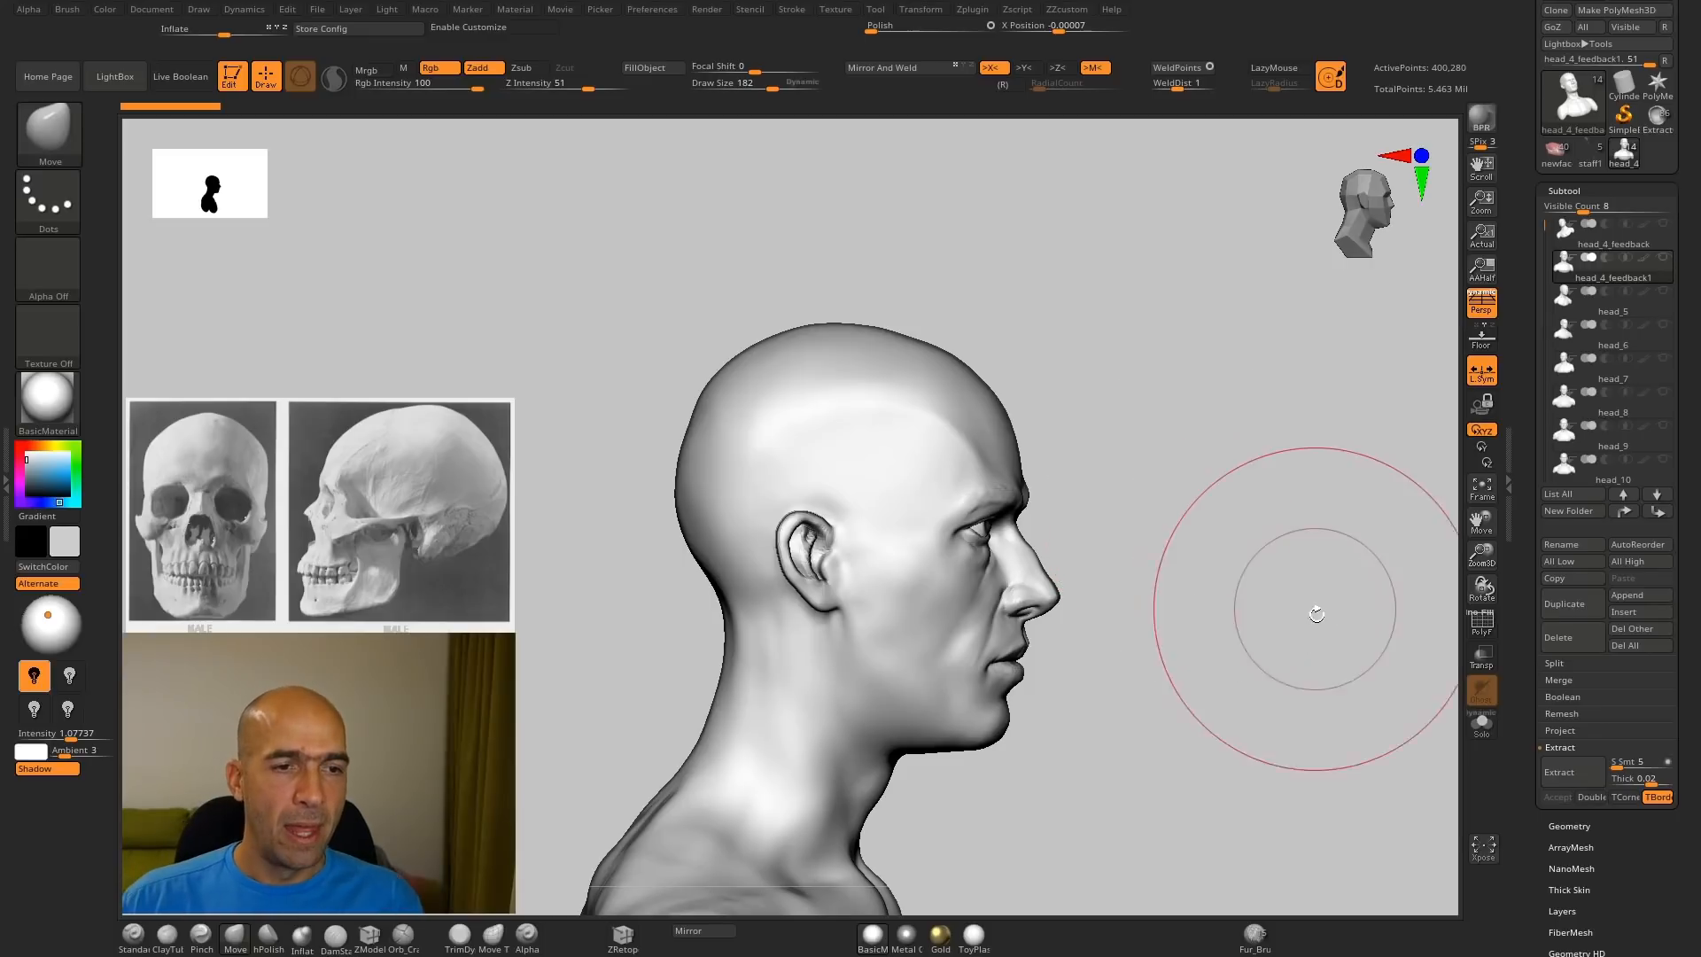
drag(1317, 602, 1249, 578)
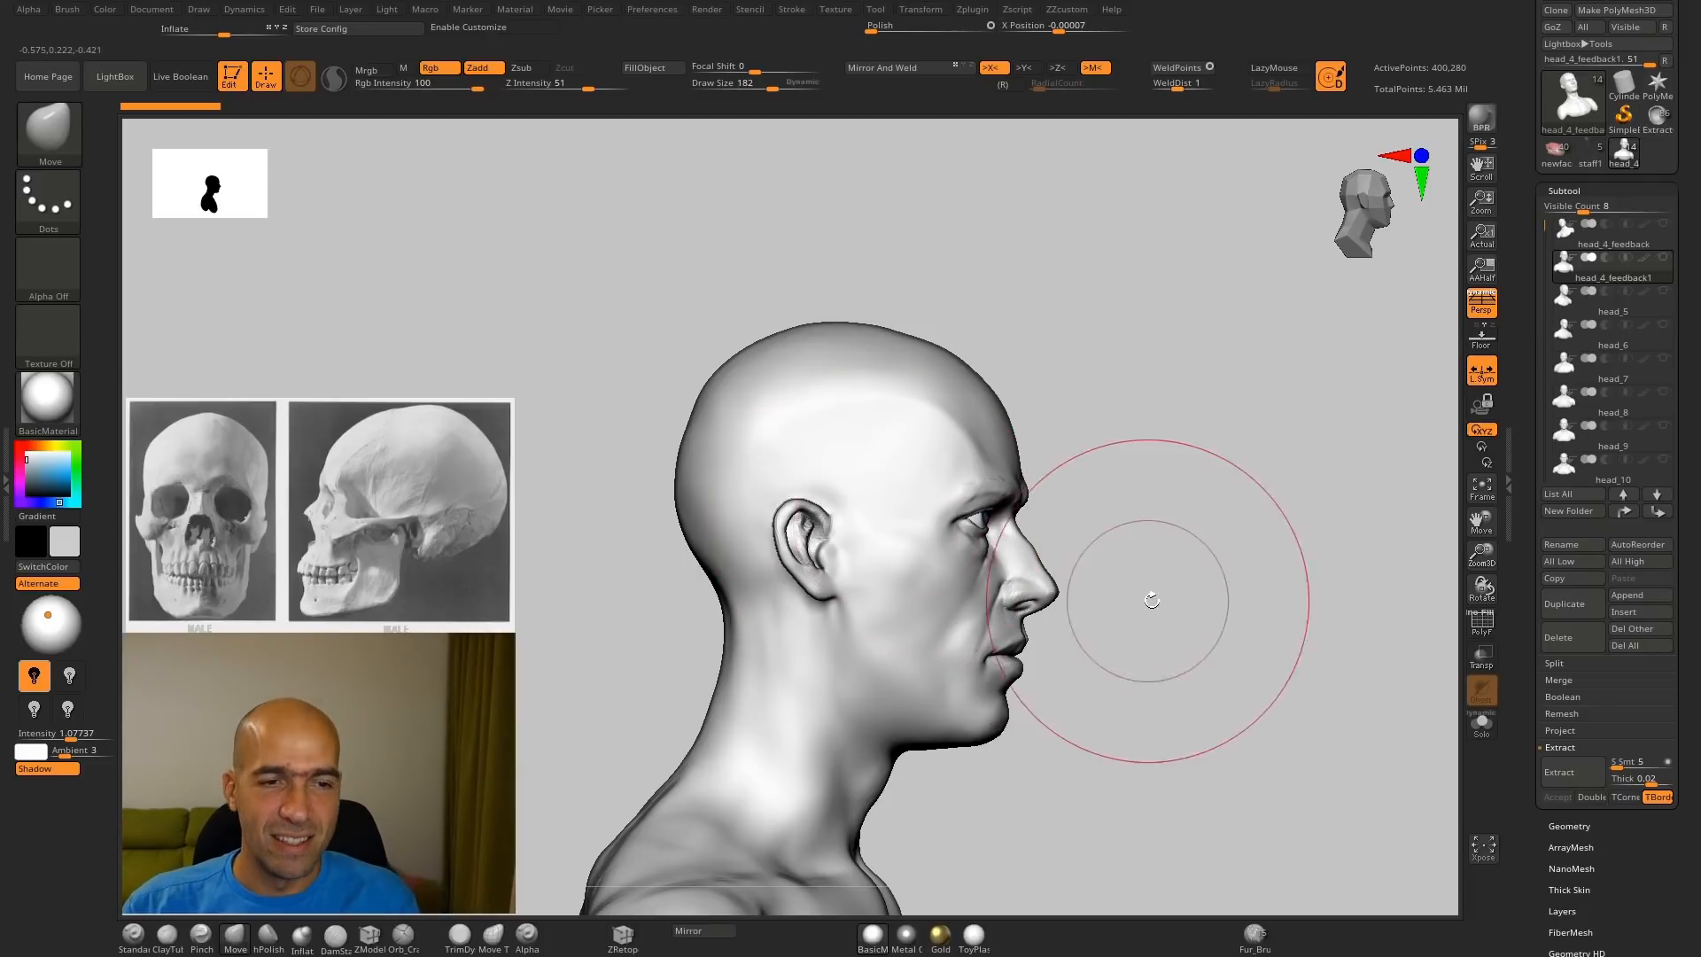
mouse_move(1147, 597)
shift+mouse_down()
mouse_move(1105, 596)
mouse_move(1143, 584)
shift+mouse_up()
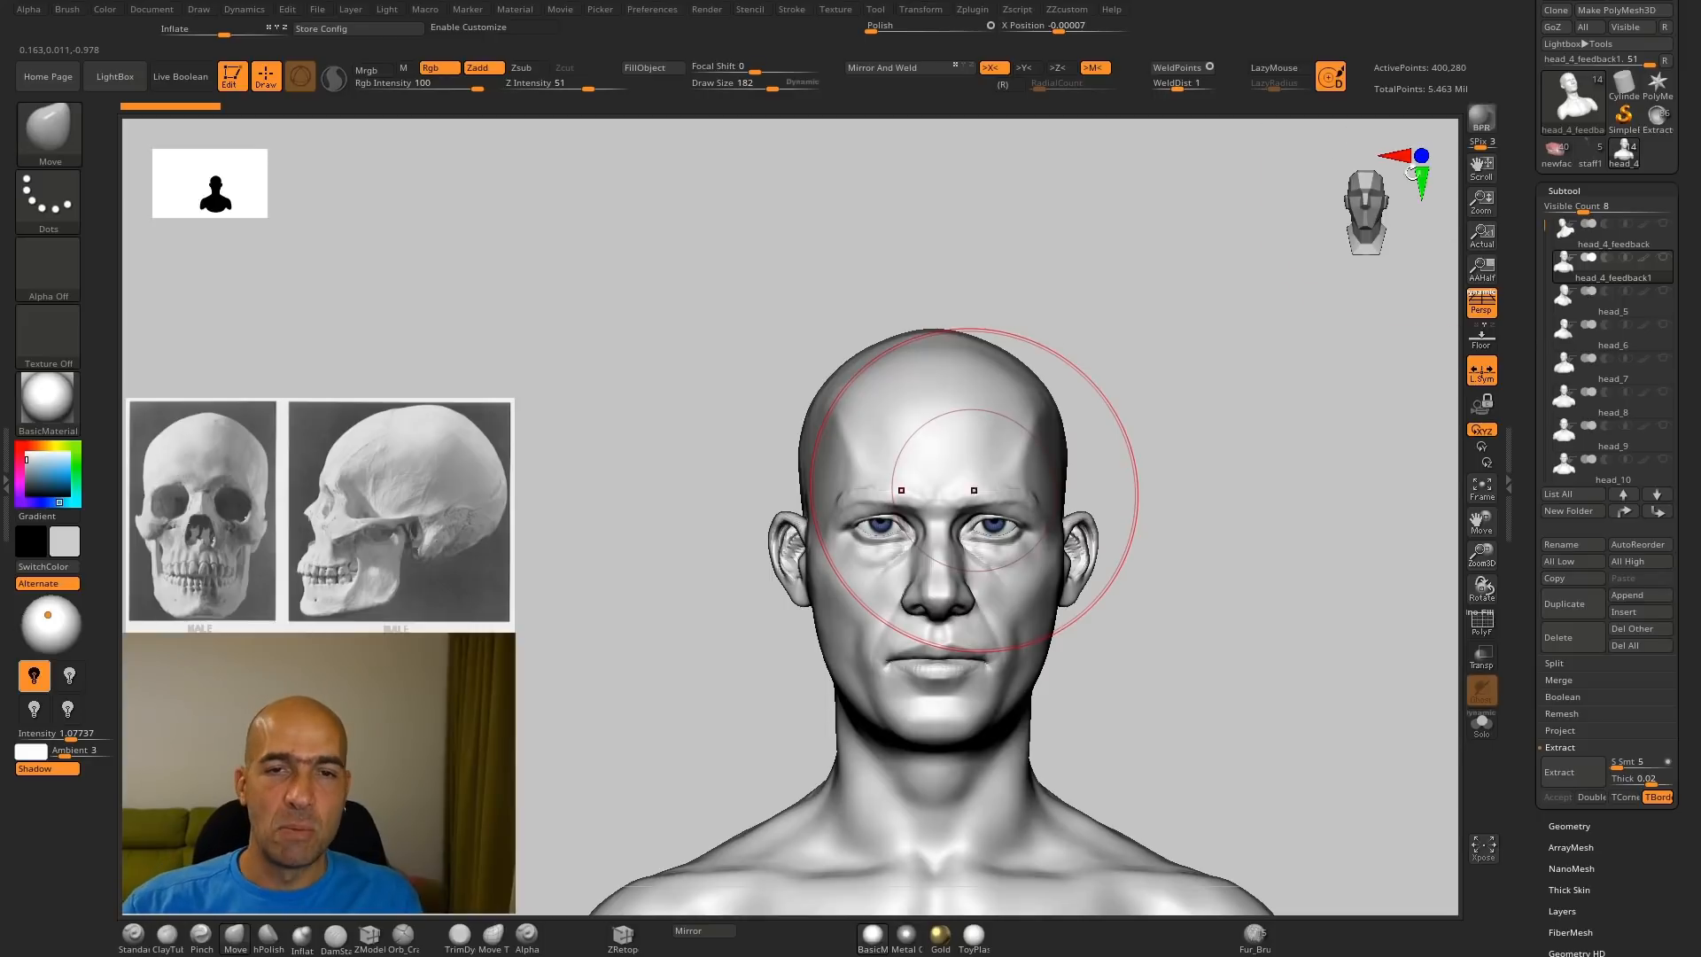
Step: Make the head_4_feedback subtool active and slightly narrow the sides of its skull with the Move brush at draw size 182
click(1662, 251)
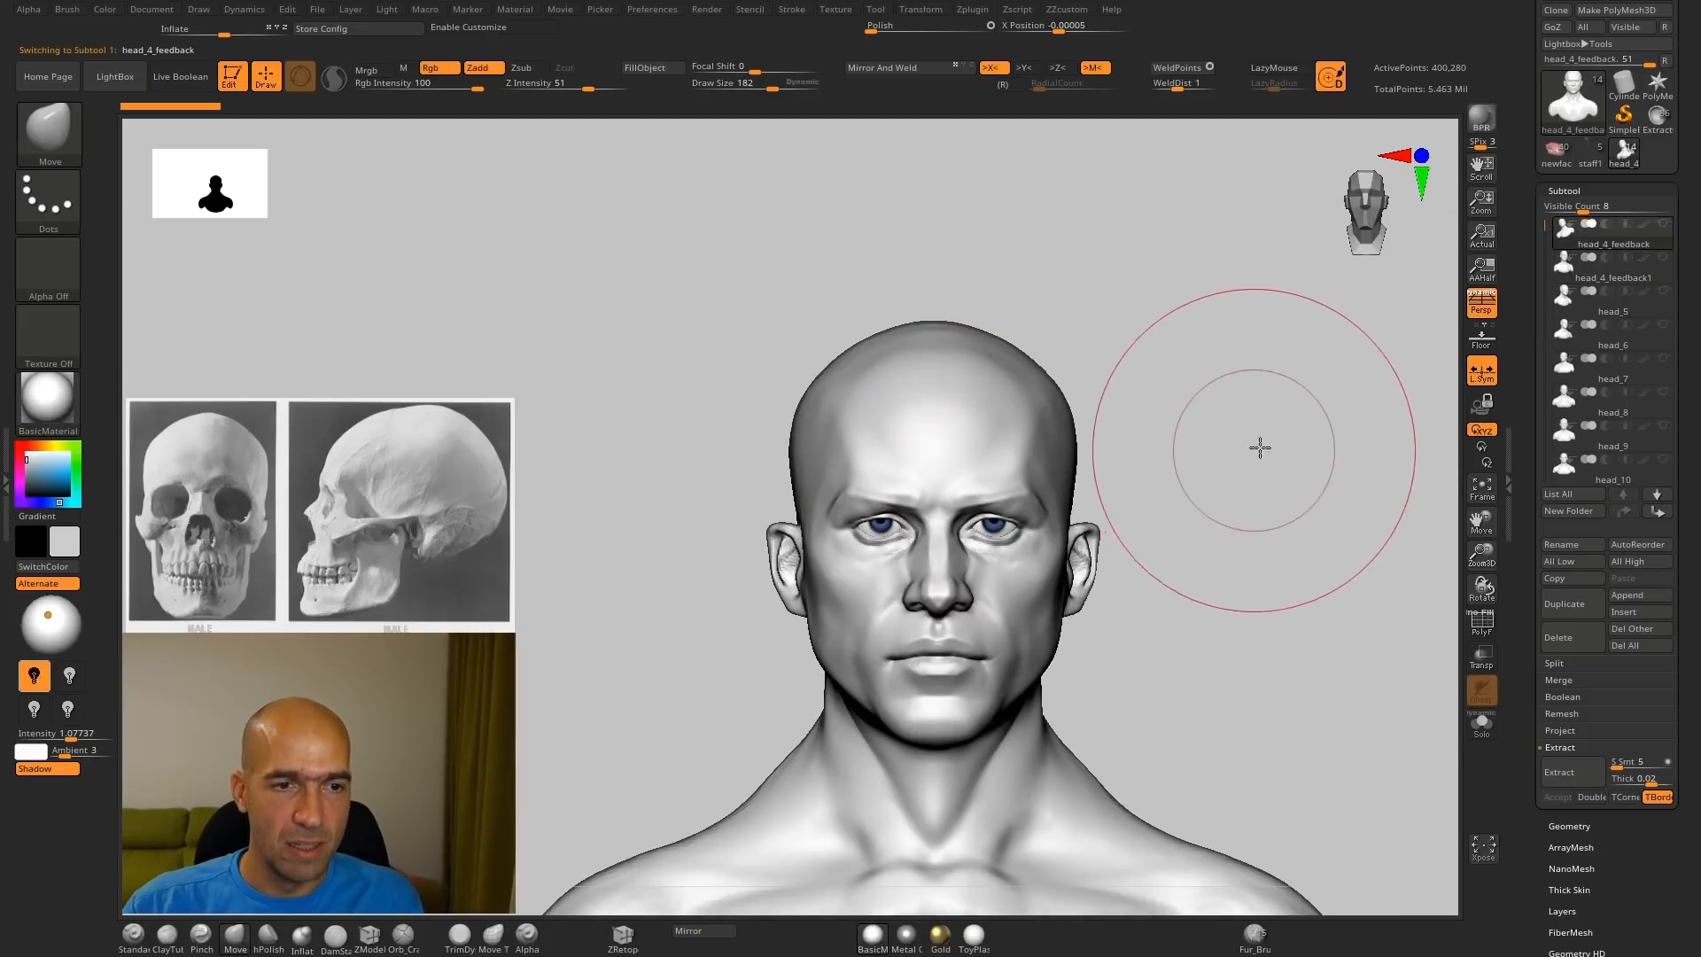
mouse_move(1257, 448)
mouse_down()
mouse_move(1273, 449)
mouse_move(1095, 479)
mouse_move(1124, 467)
mouse_move(1063, 434)
mouse_up()
shift+drag(1187, 443, 1215, 449)
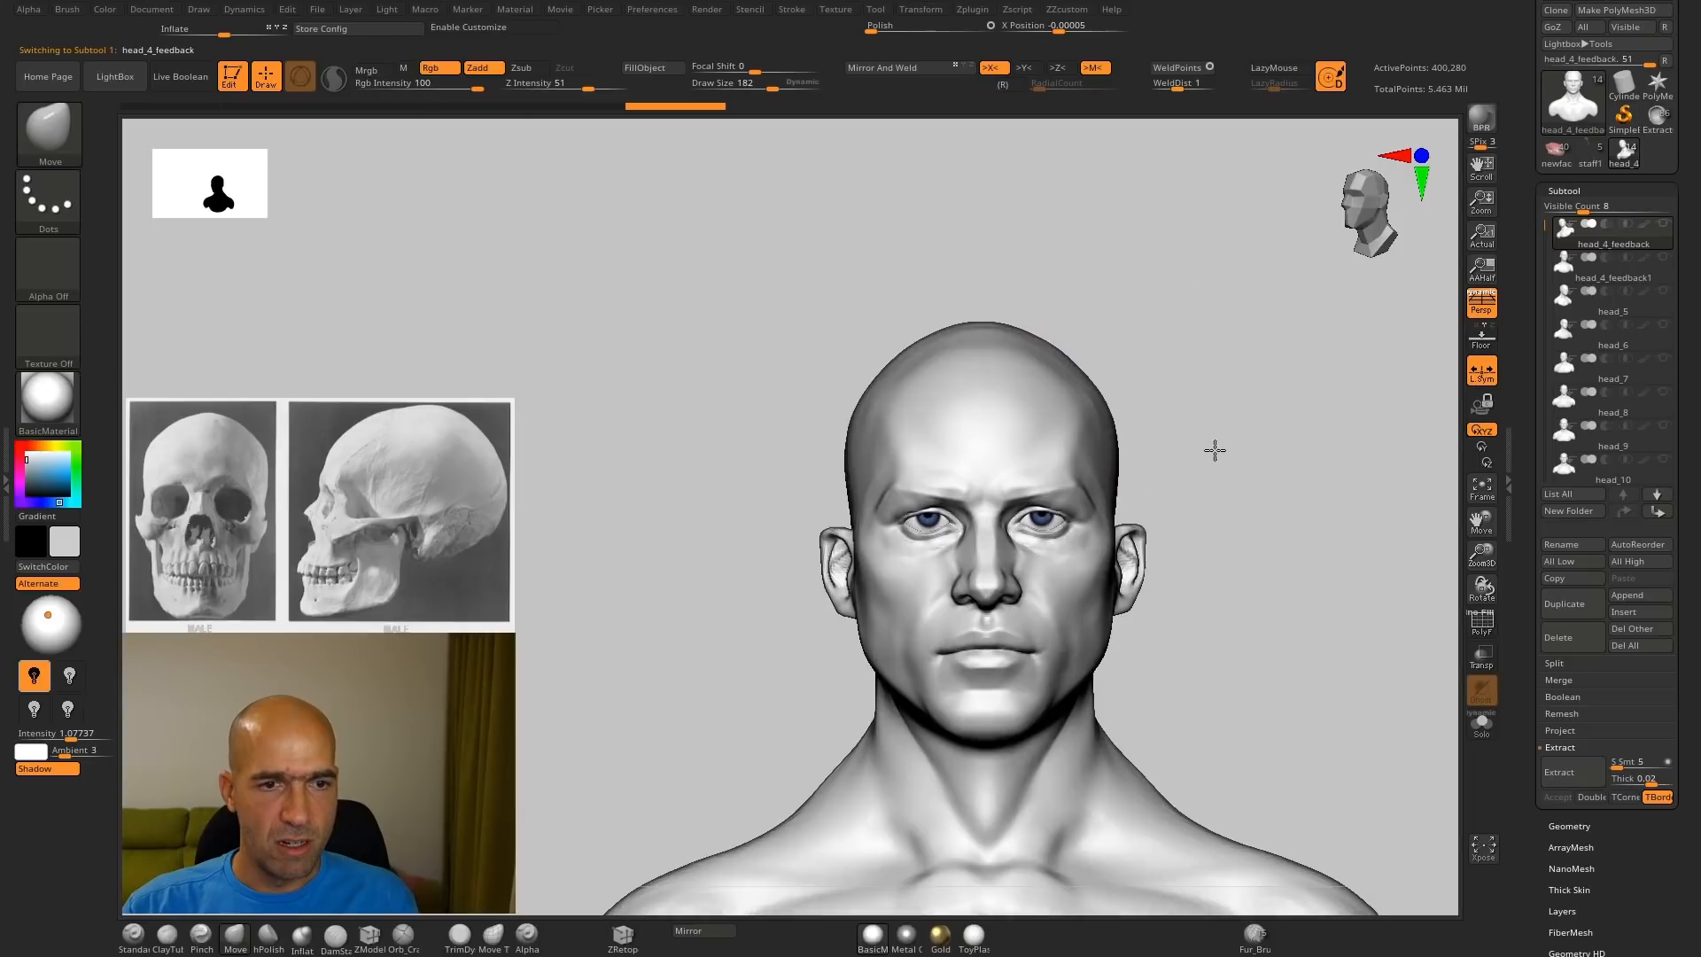
mouse_move(1187, 607)
alt+mouse_down()
mouse_move(1177, 516)
mouse_move(1102, 620)
mouse_move(1119, 595)
alt+mouse_up()
mouse_move(1154, 598)
right_down()
mouse_move(1075, 619)
mouse_move(1143, 547)
mouse_move(1061, 611)
right_up()
alt+right_drag(954, 654, 956, 562)
key(f)
right_drag(902, 614, 1044, 608)
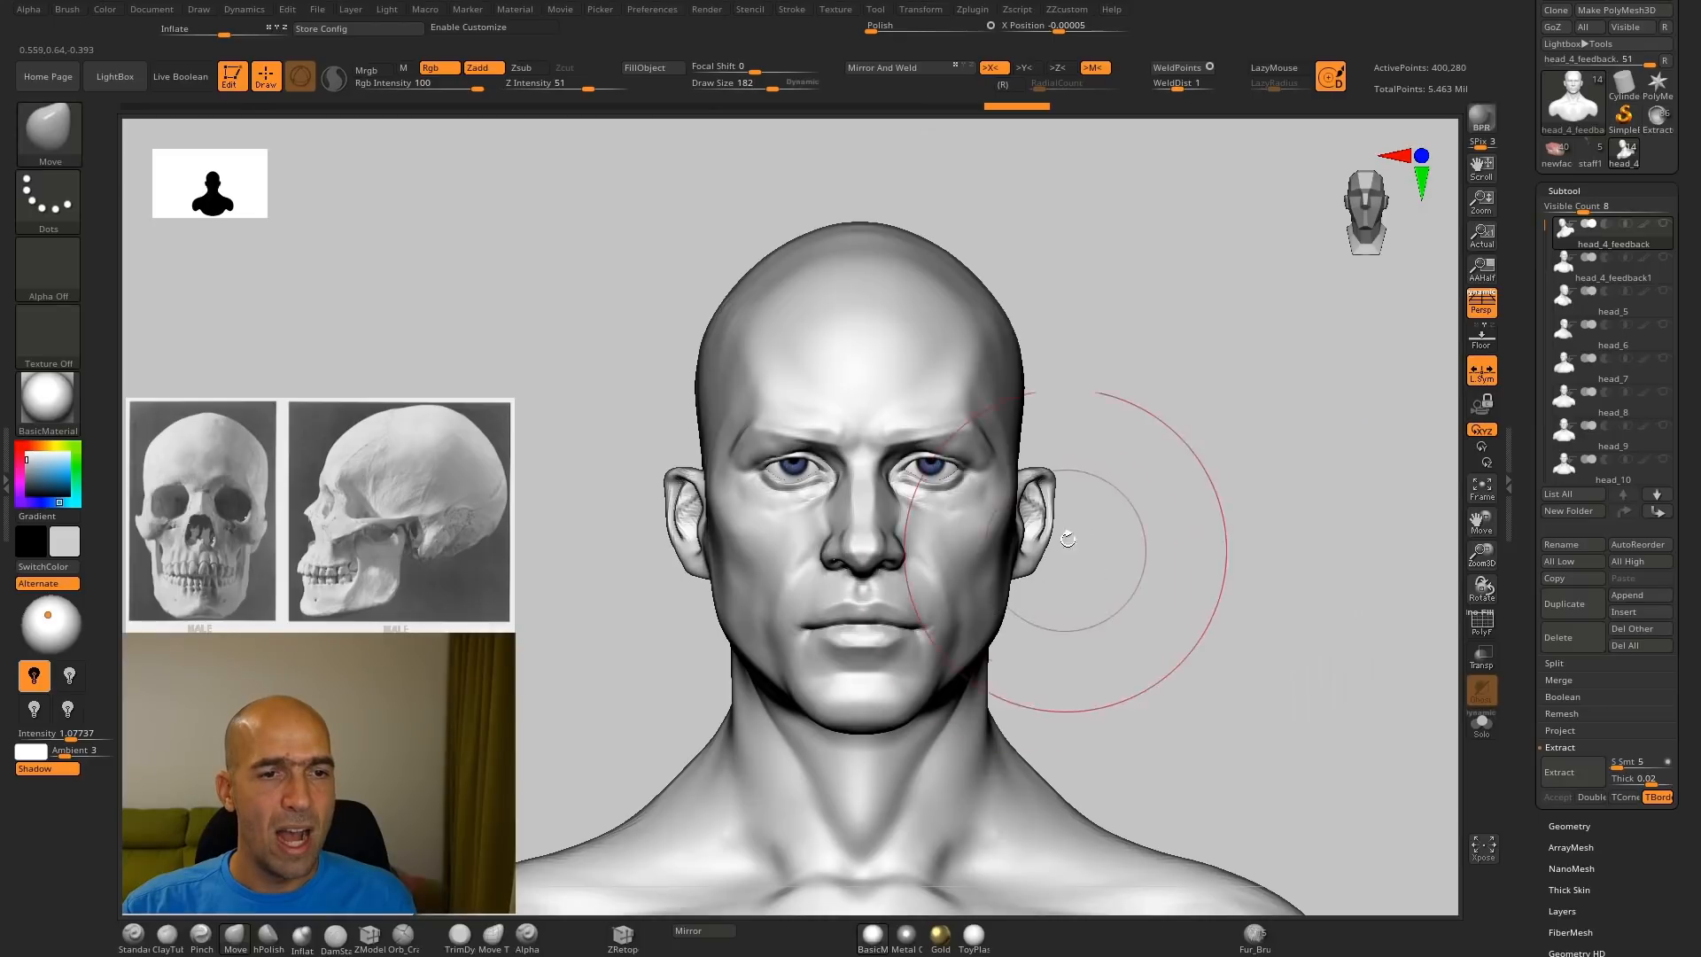
mouse_move(1068, 539)
alt+right_down()
mouse_move(1093, 588)
mouse_move(1050, 606)
alt+right_up()
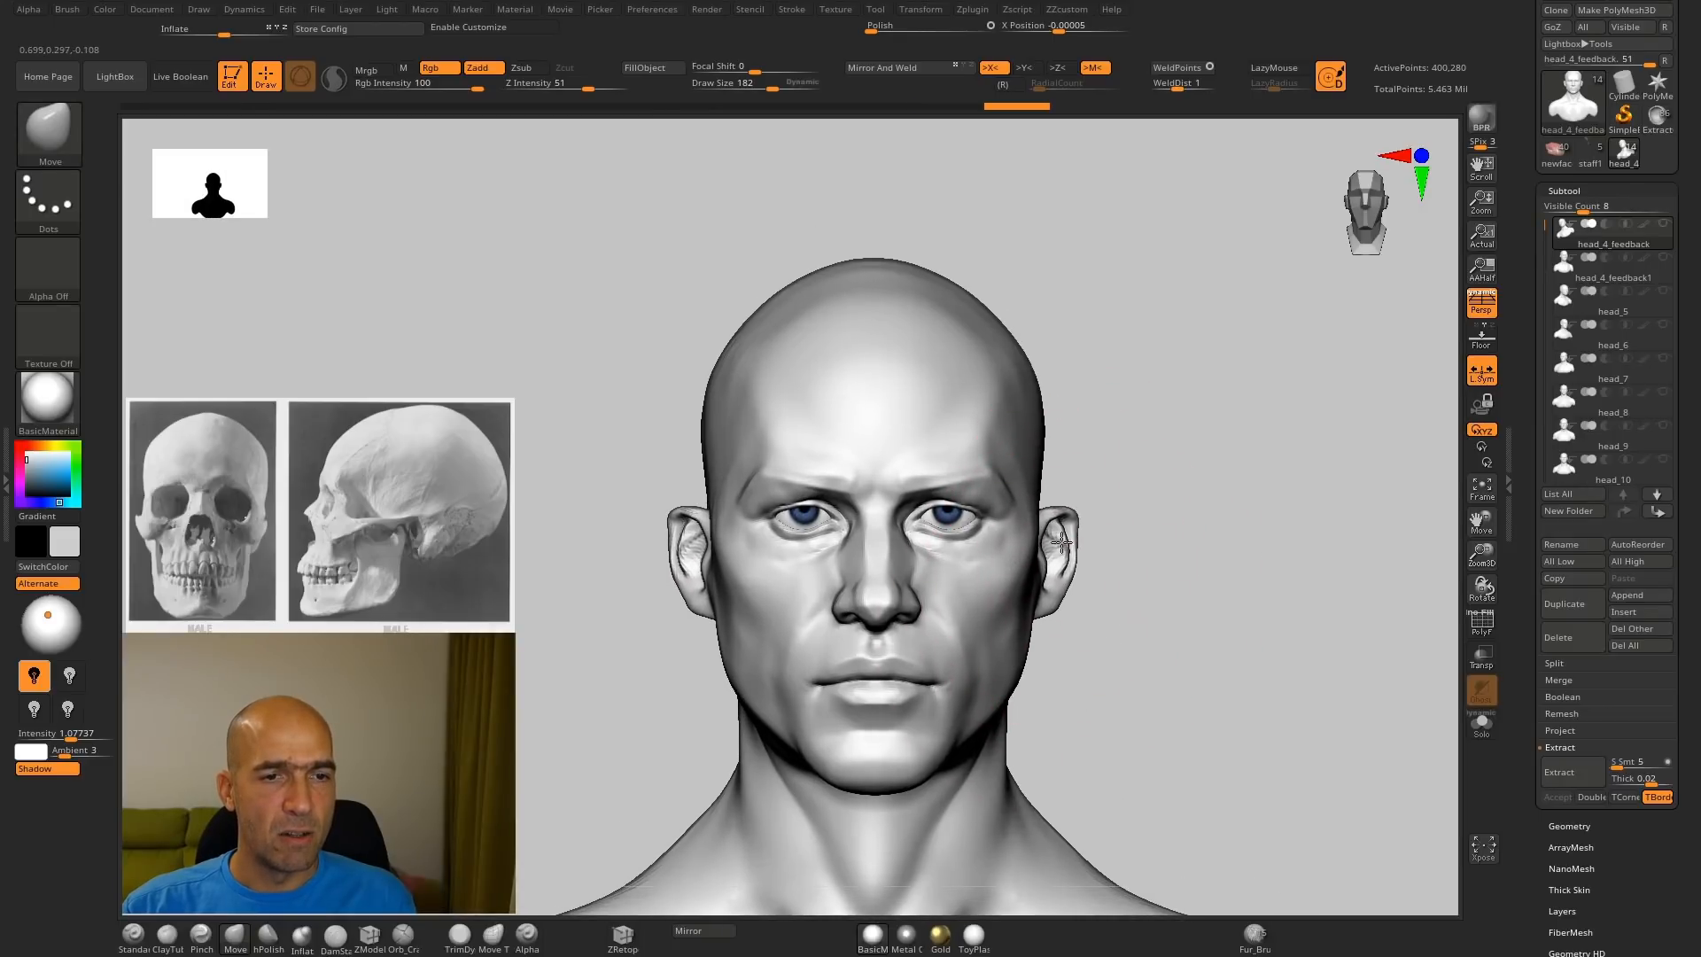
Step: Adjust the crown of head_4_feedback's skull with the Move brush at draw size 182, checking profile and front views
mouse_move(1113, 406)
alt+right_down()
mouse_move(1028, 410)
mouse_move(1037, 483)
mouse_move(1108, 421)
mouse_move(1158, 342)
mouse_move(1116, 428)
alt+right_up()
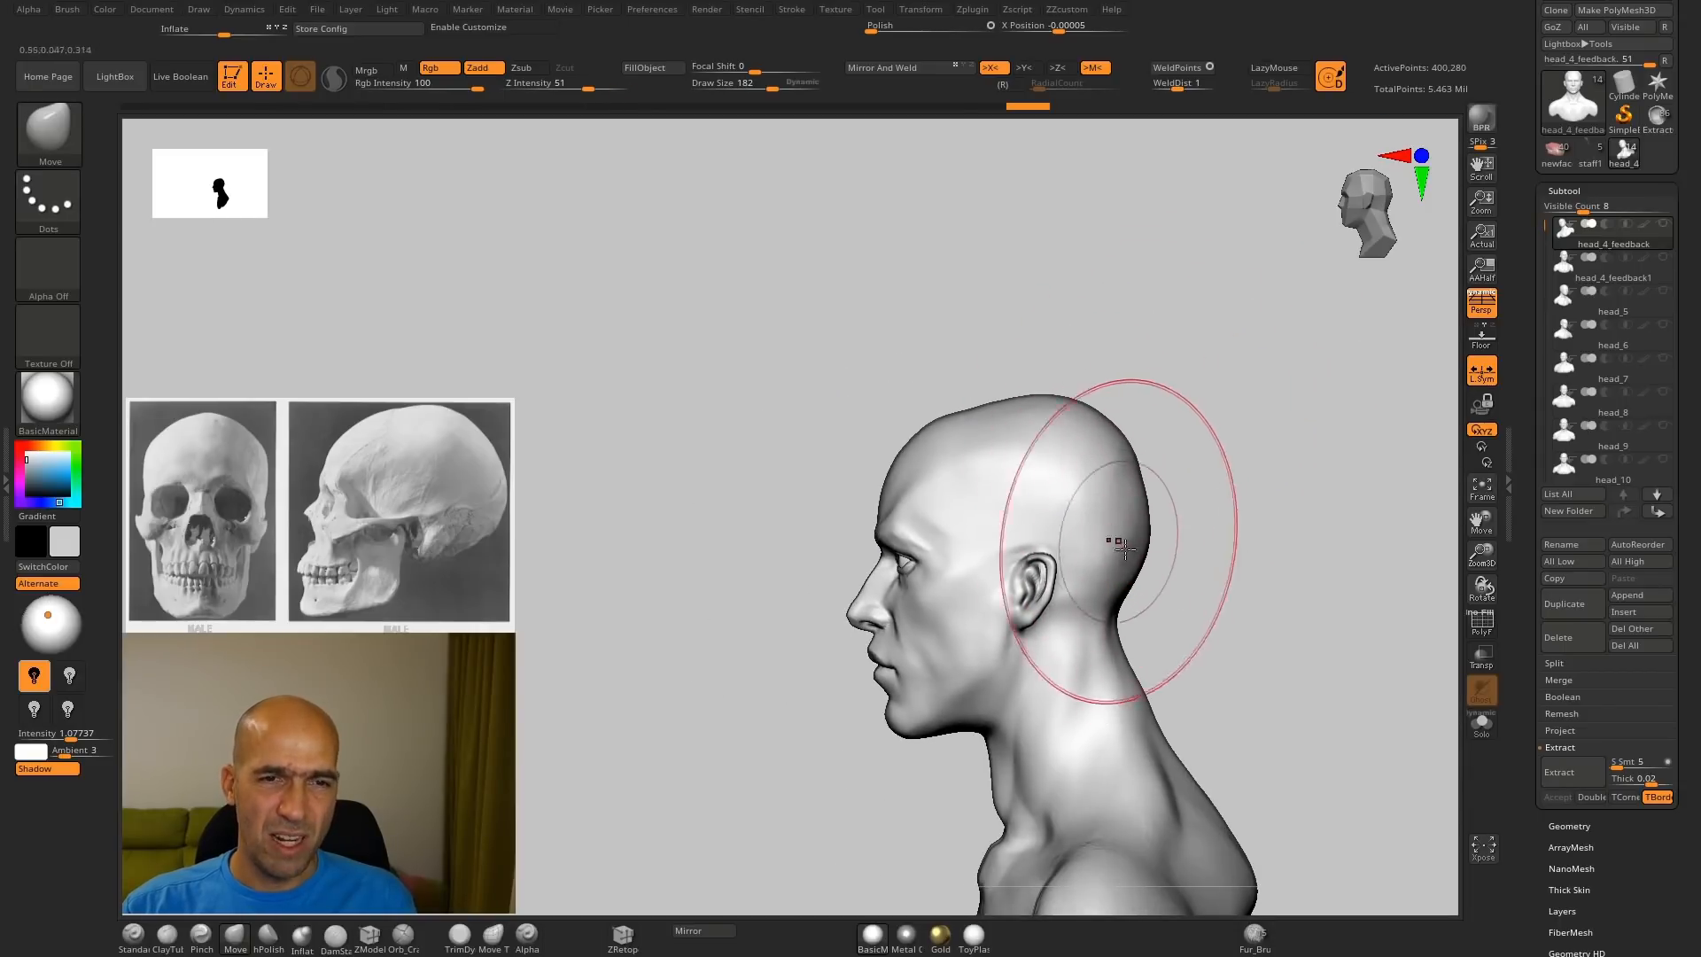
ctrl+right_drag(1109, 400, 1158, 407)
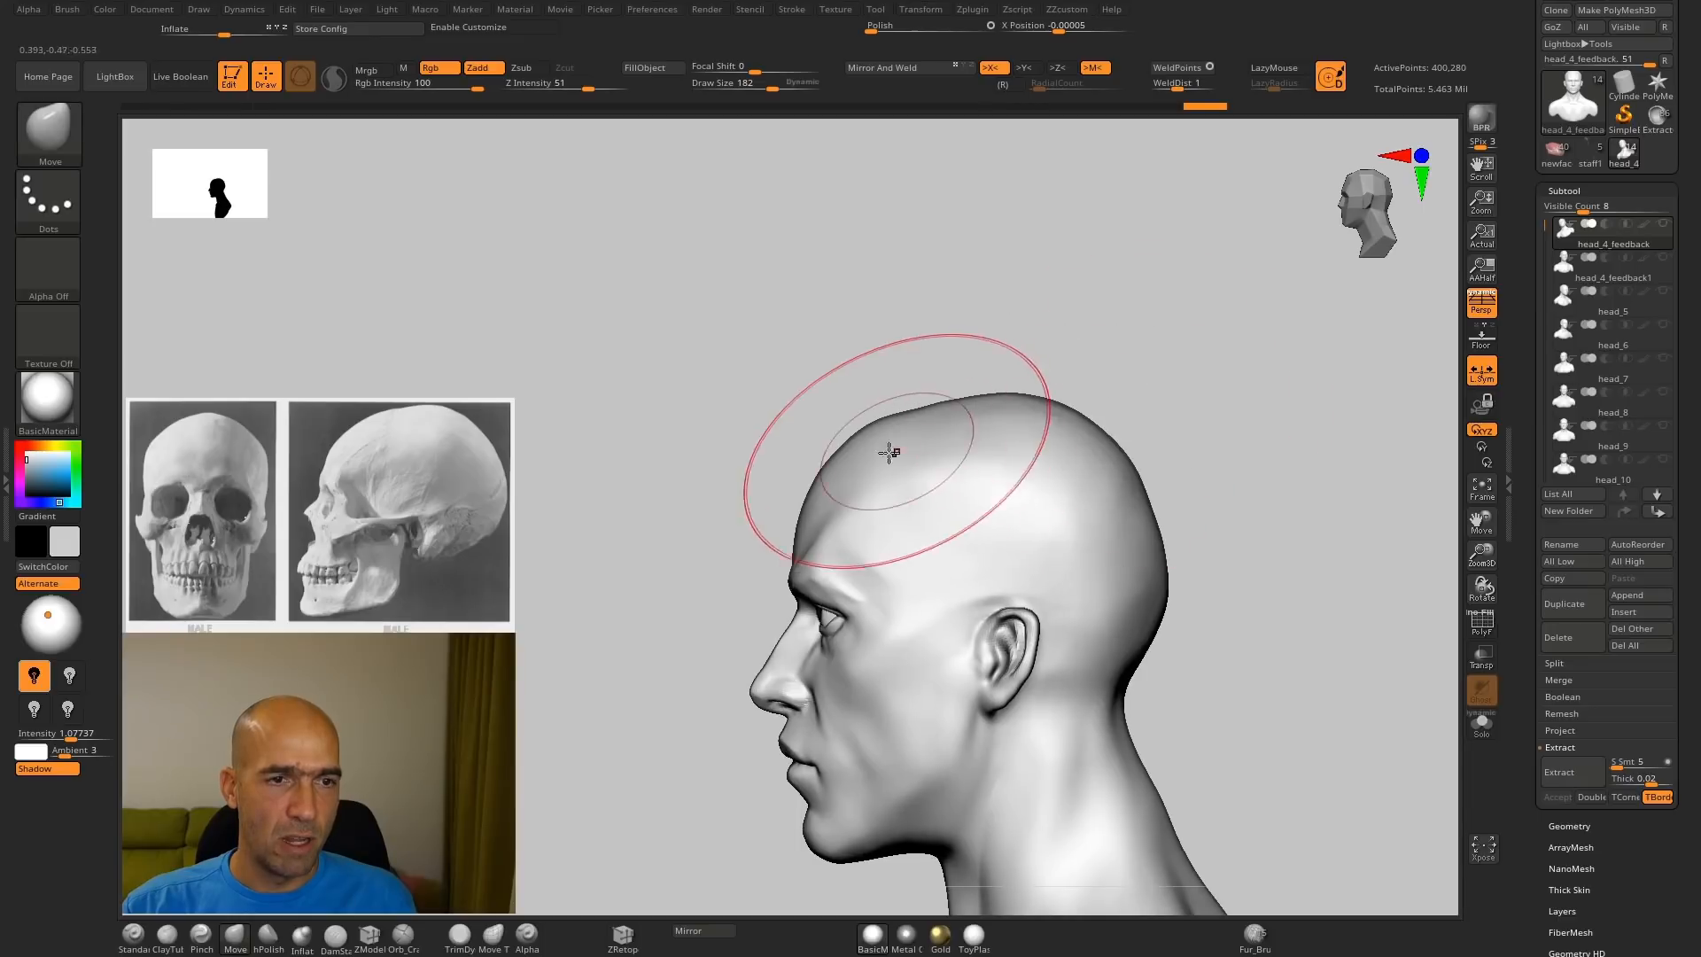
right_drag(918, 381, 1048, 497)
alt+right_drag(1036, 571, 1132, 494)
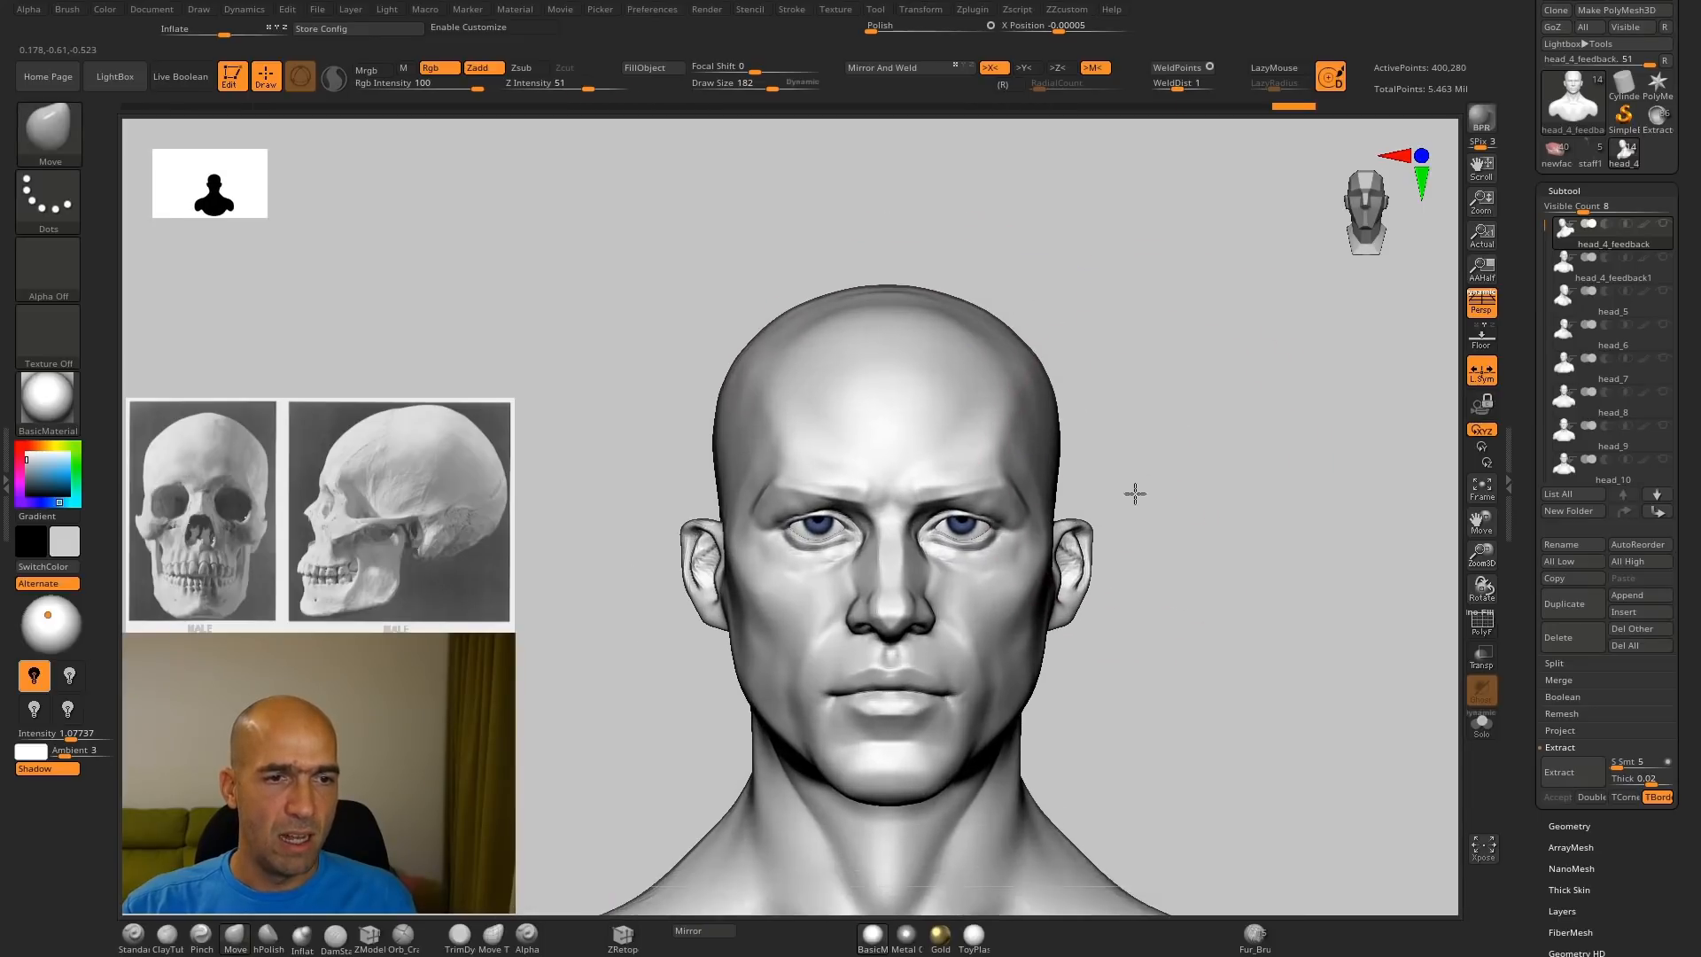
alt+right_drag(1166, 567, 1221, 550)
drag(974, 686, 978, 677)
Step: View head_4_feedback in profile, make the head_11 subtool active and examine that bust in profile and three-quarter views
mouse_move(1149, 640)
ctrl+right_down()
mouse_move(1167, 520)
mouse_move(1227, 521)
mouse_move(1132, 596)
mouse_move(842, 683)
mouse_move(980, 710)
mouse_move(947, 592)
ctrl+right_up()
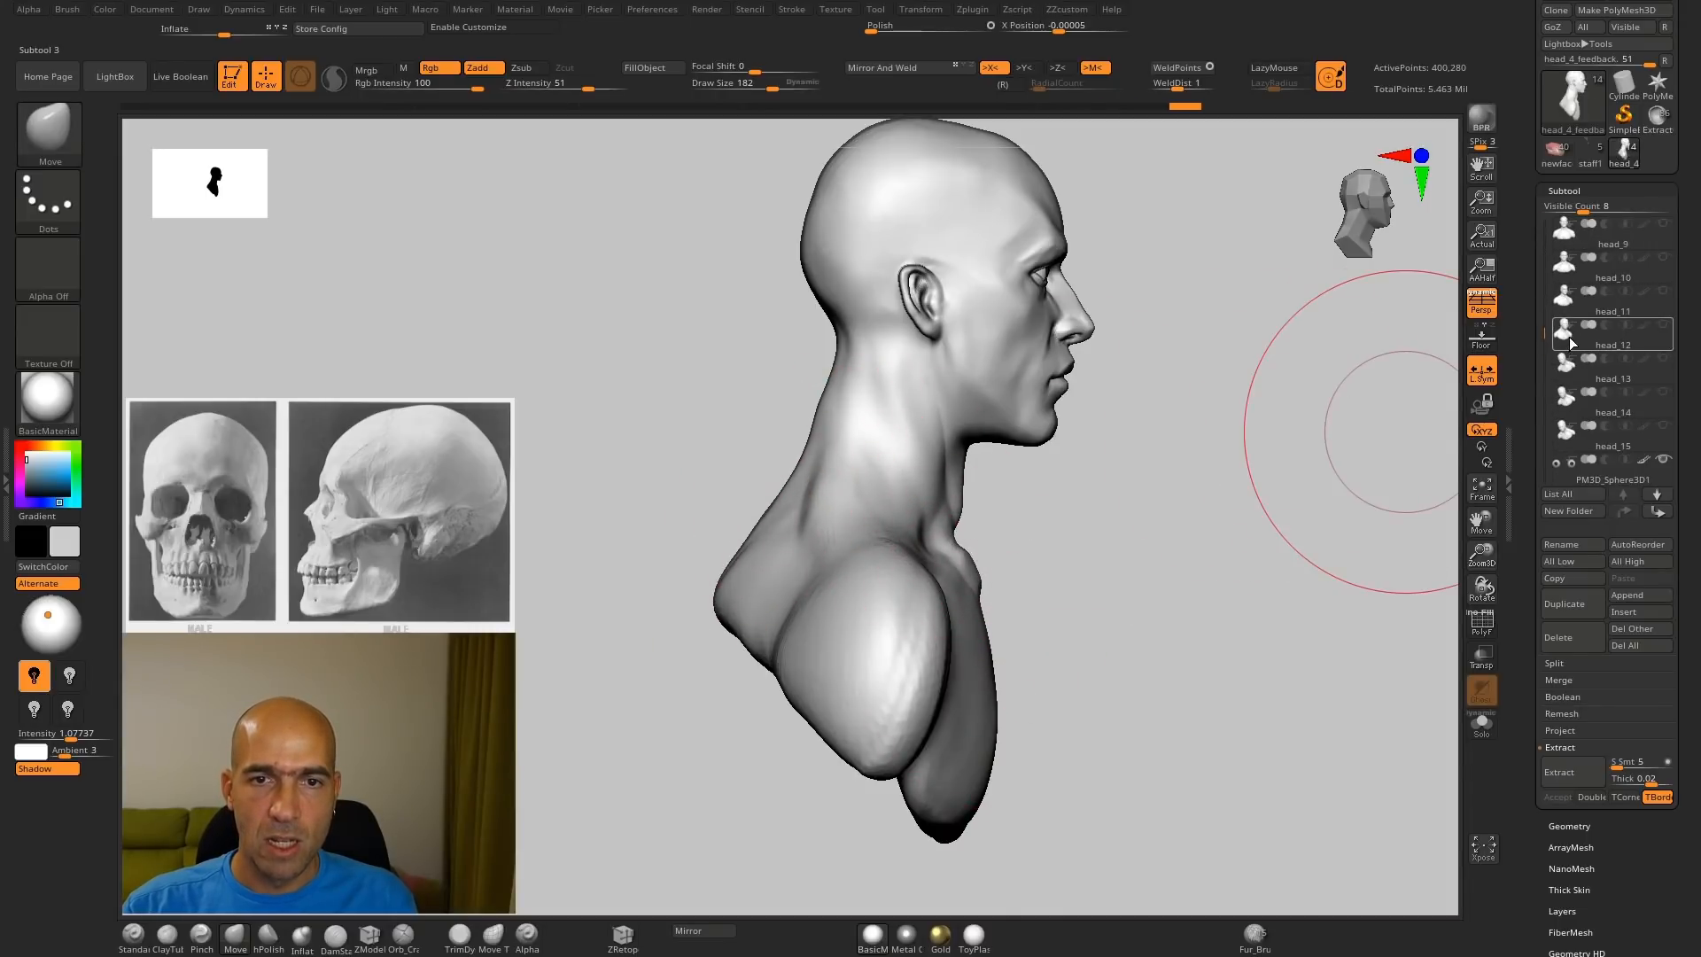
mouse_move(1576, 318)
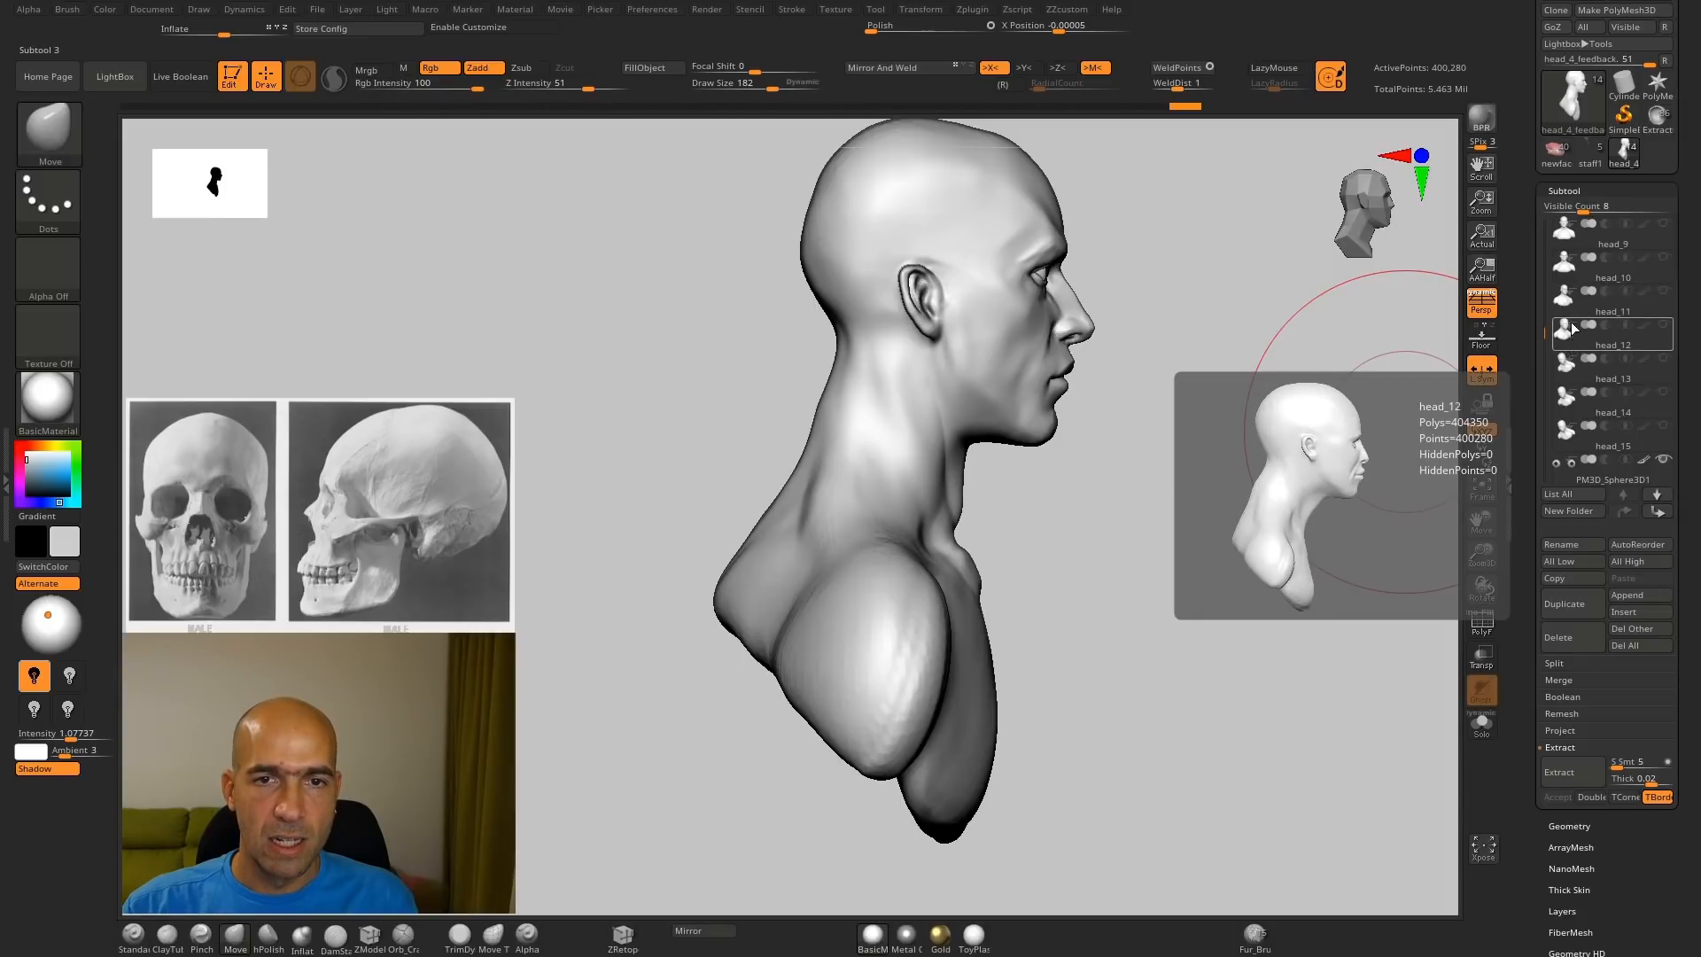
click(1571, 308)
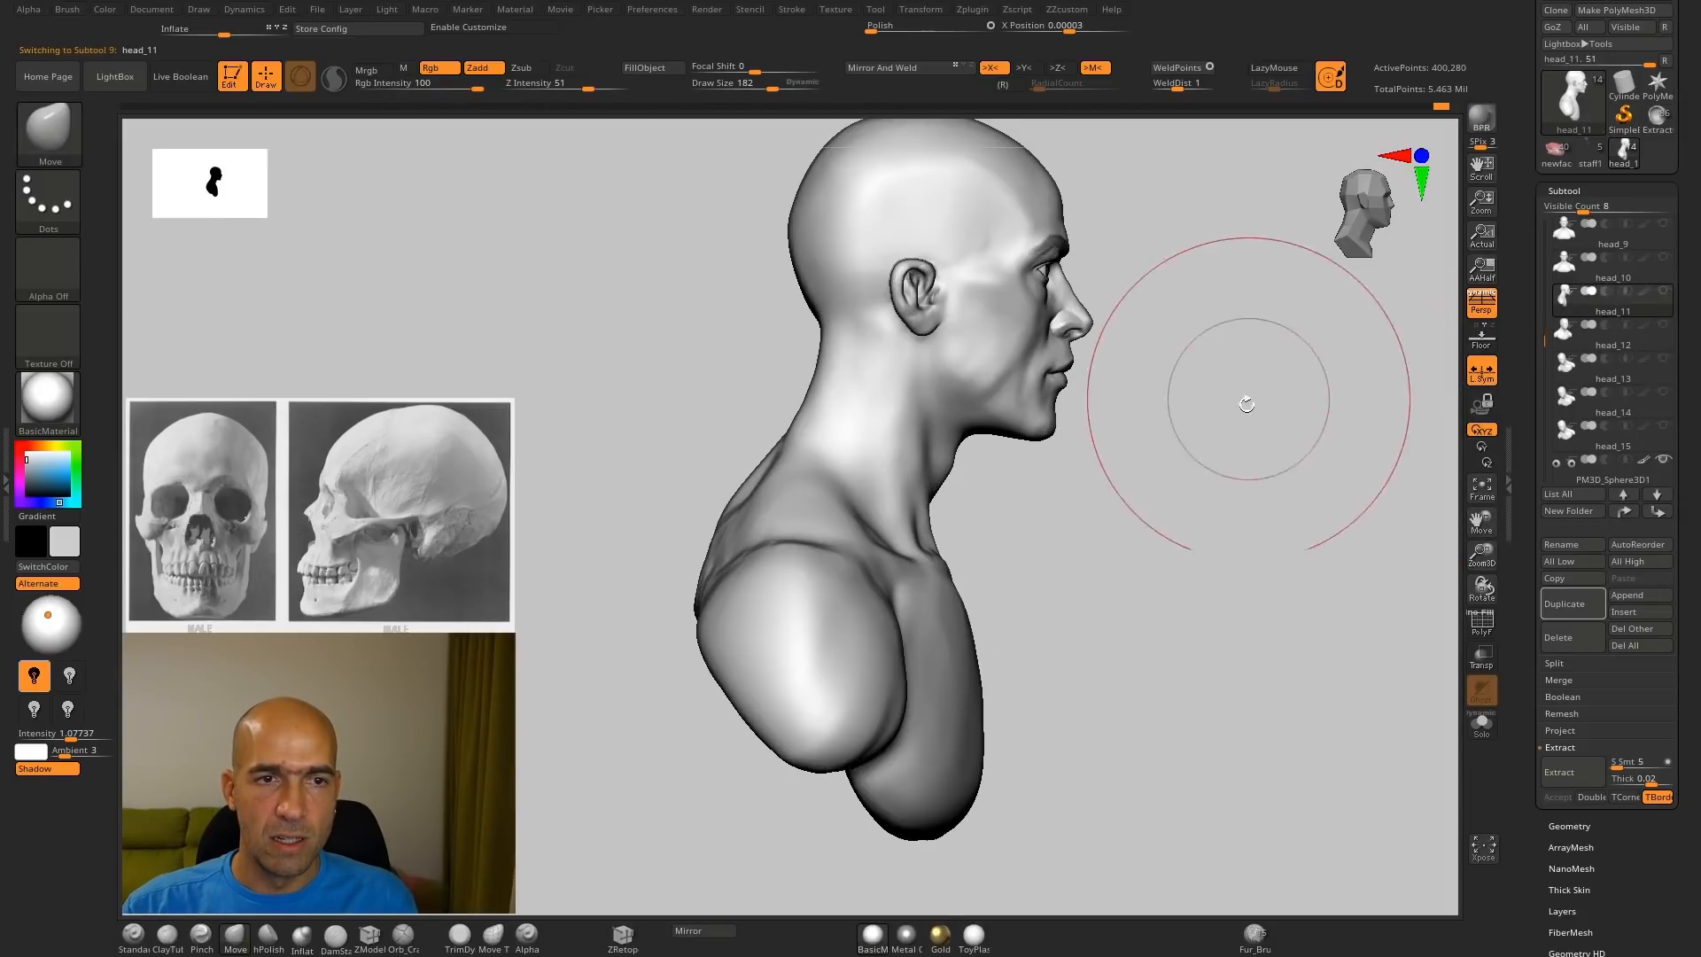
drag(1253, 399, 1252, 501)
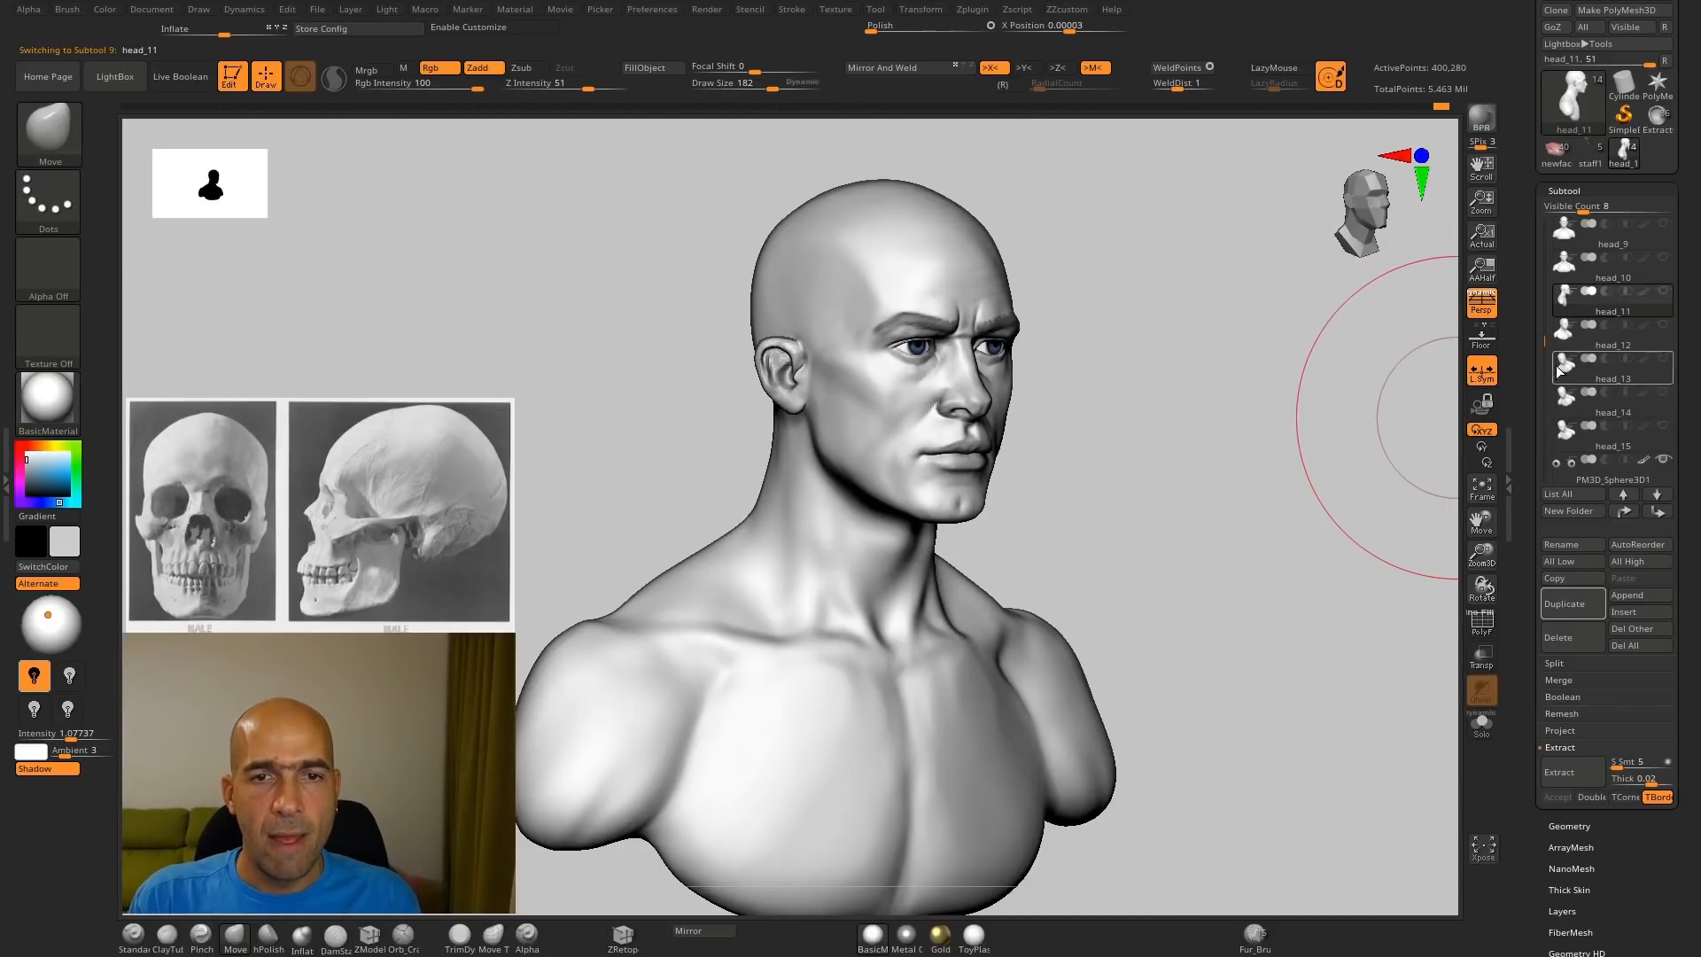
Step: View the head_12 subtool, return to head_11 and frame it in a three-quarter view on one side of the canvas
click(1555, 348)
drag(1280, 426, 1262, 483)
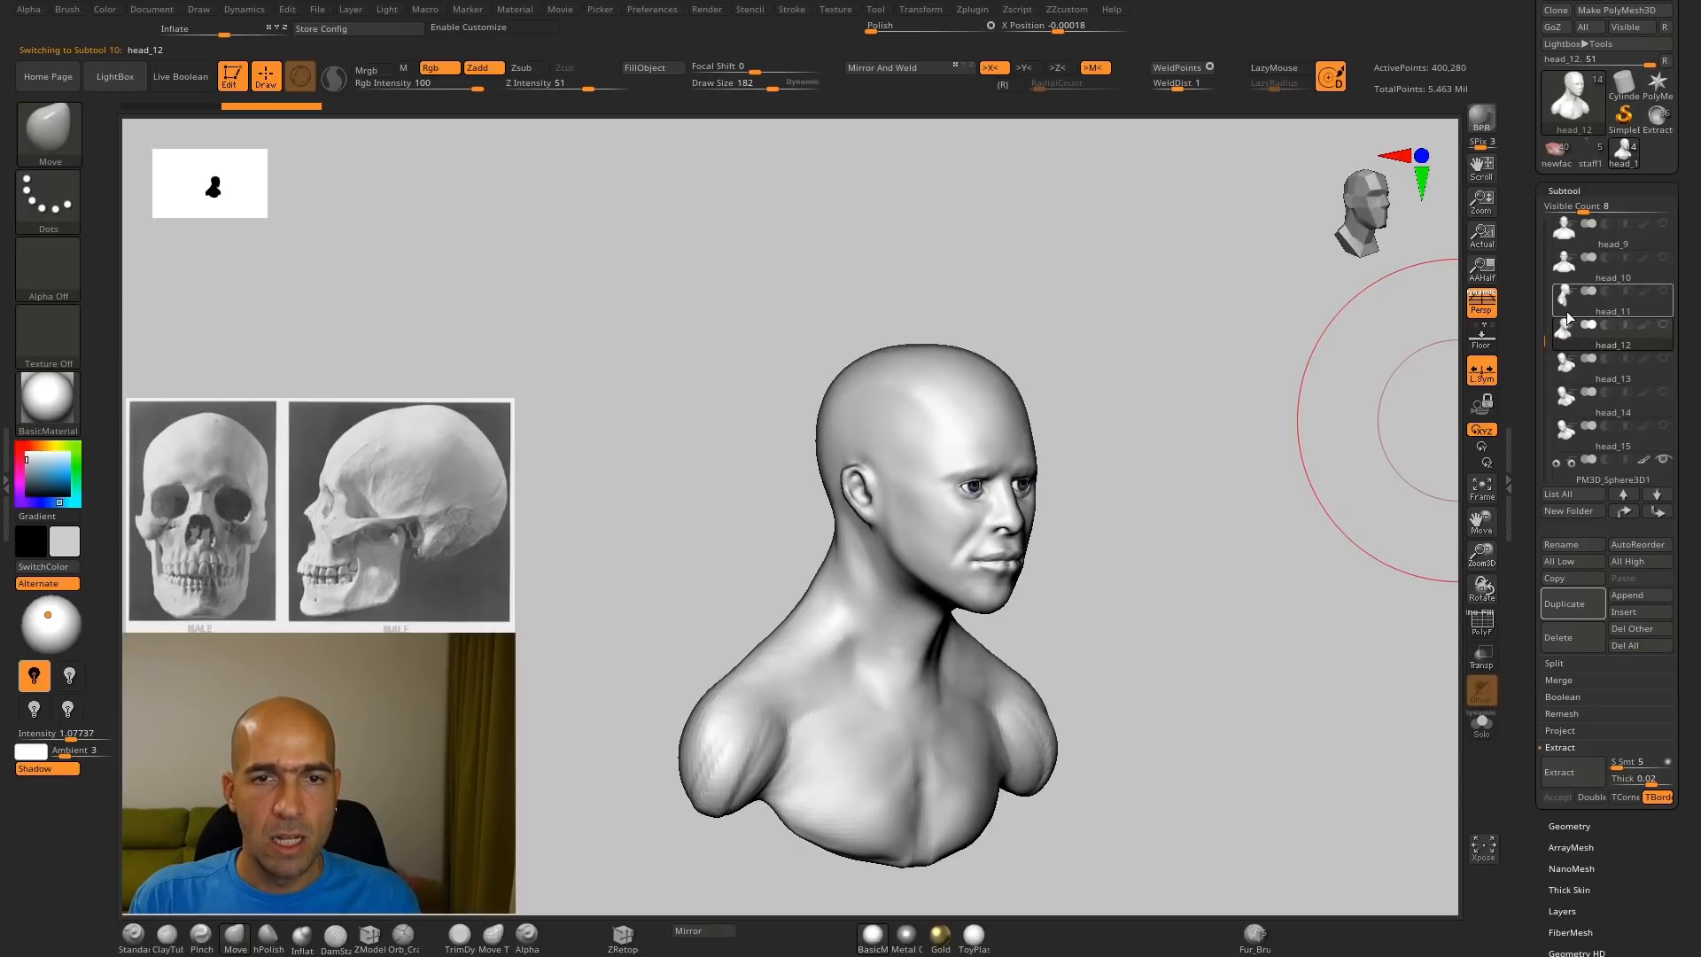
click(1569, 311)
drag(1160, 441, 1197, 468)
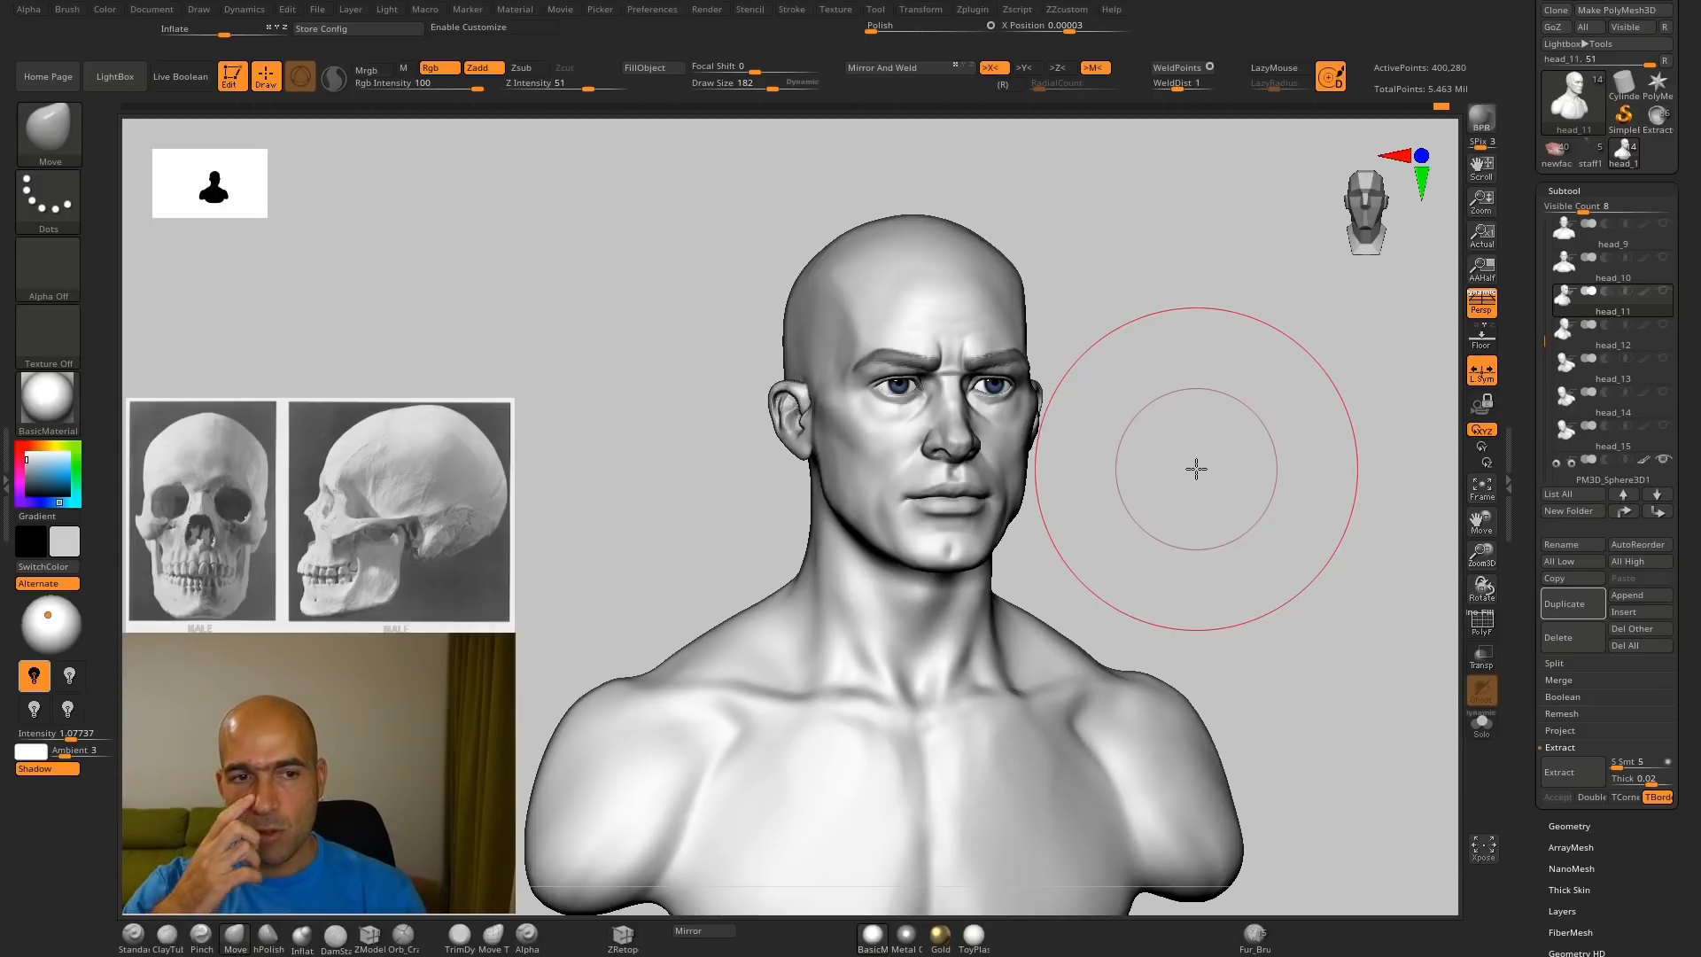
mouse_move(1199, 464)
mouse_down()
mouse_move(1226, 463)
mouse_move(1211, 452)
mouse_move(1238, 570)
mouse_move(1246, 550)
mouse_up()
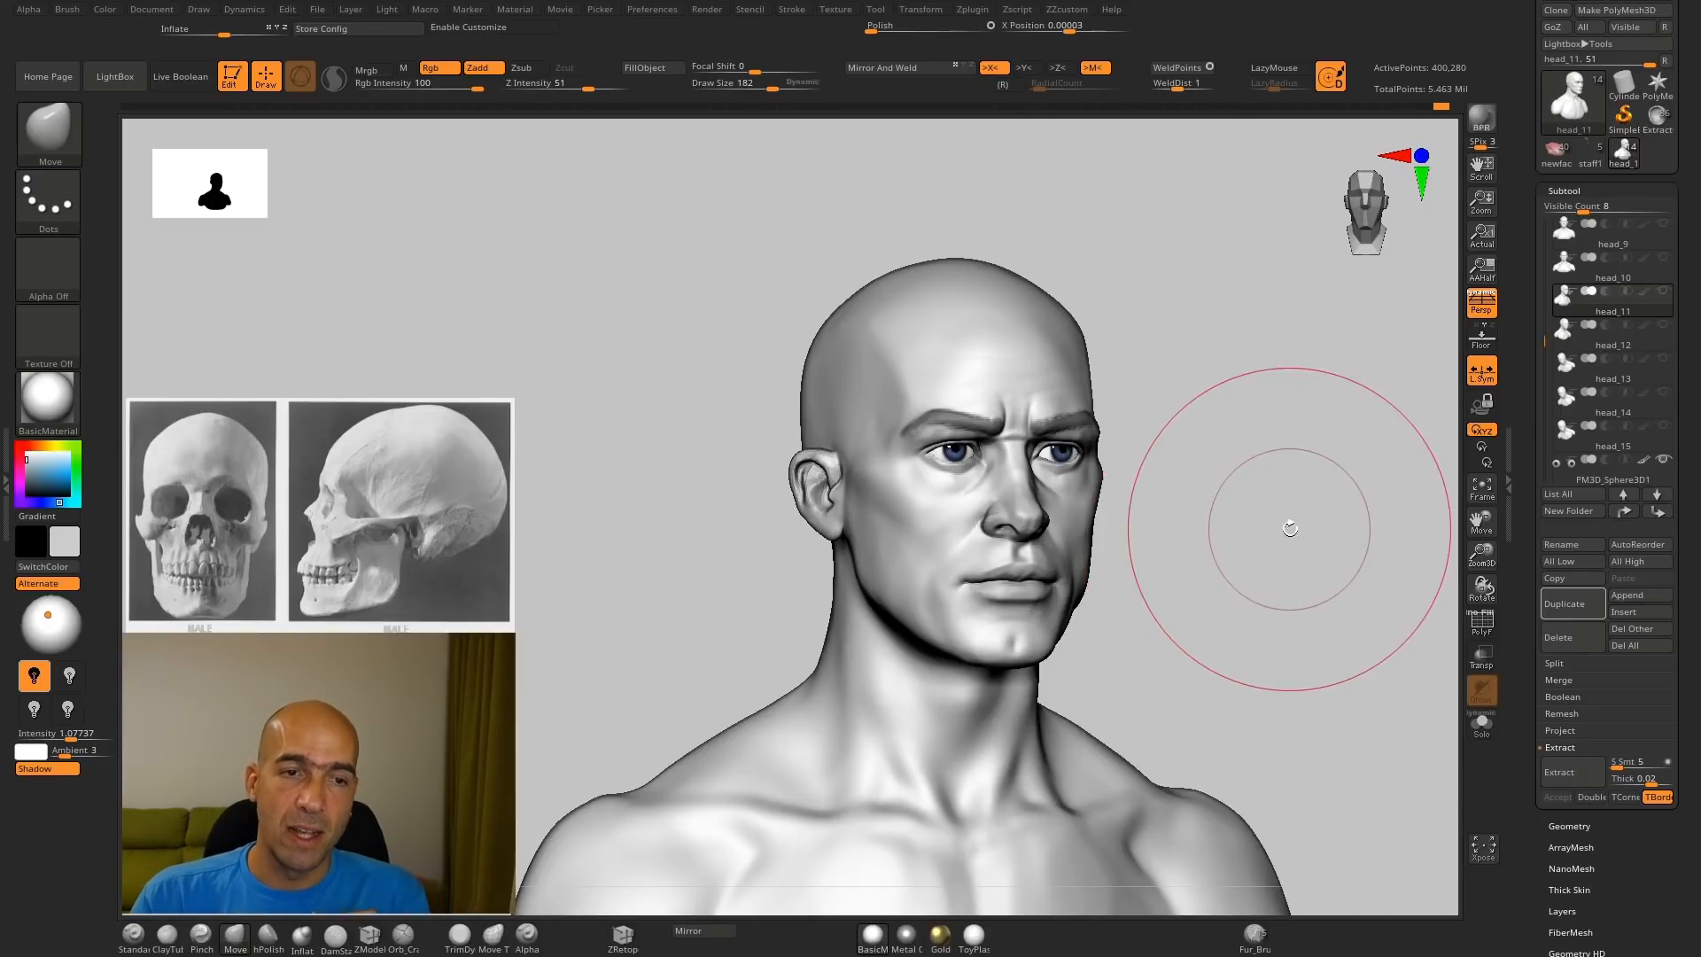
mouse_move(1314, 383)
mouse_down()
mouse_move(1268, 456)
mouse_move(1398, 475)
mouse_up()
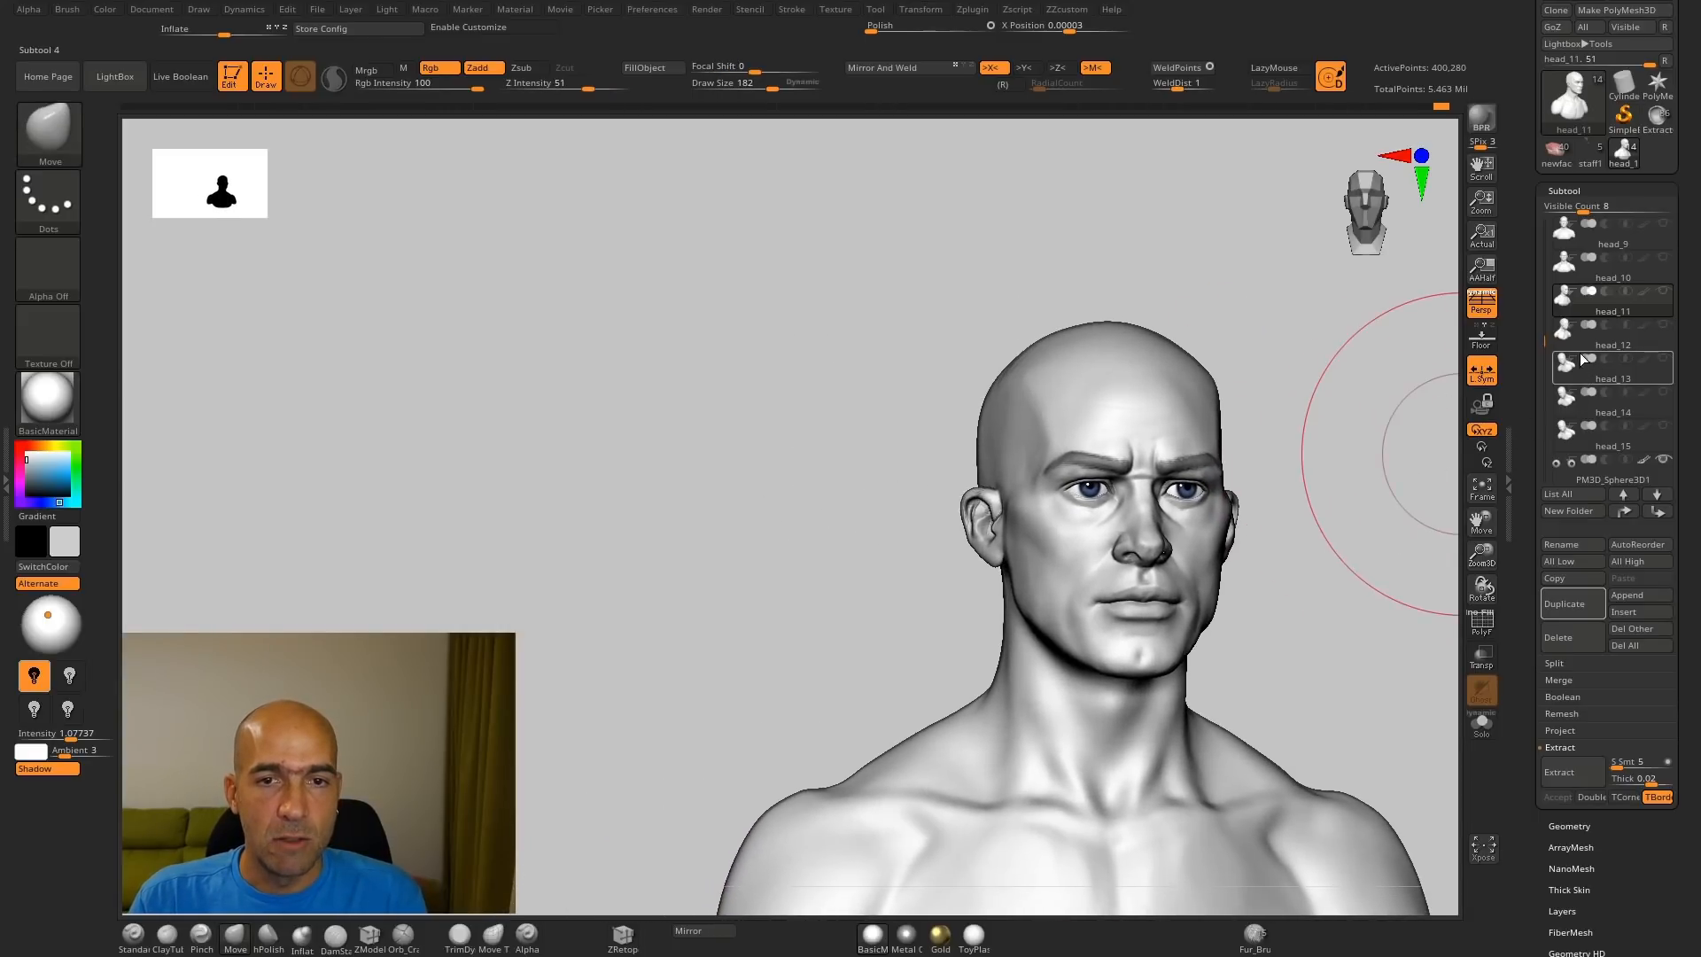
Step: Make the head_12 subtool active and place it in three-quarter view beside the head_11 image for comparison
click(1560, 350)
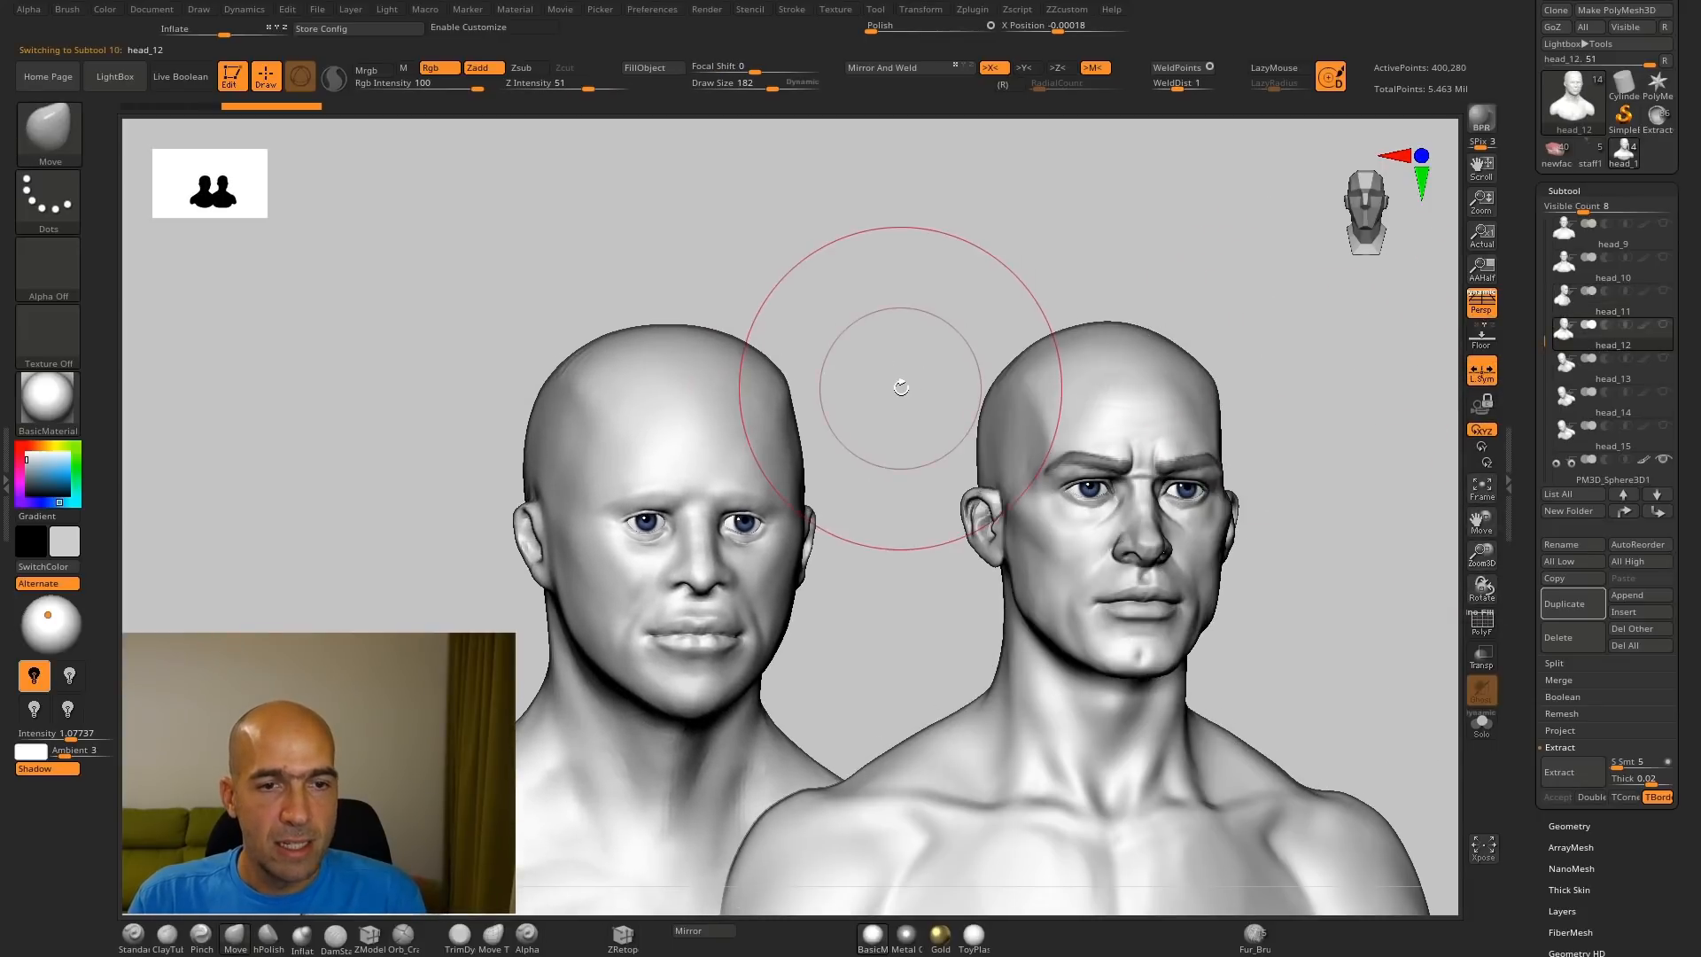
mouse_move(901, 387)
alt+mouse_down()
mouse_move(912, 349)
mouse_move(854, 329)
alt+mouse_up()
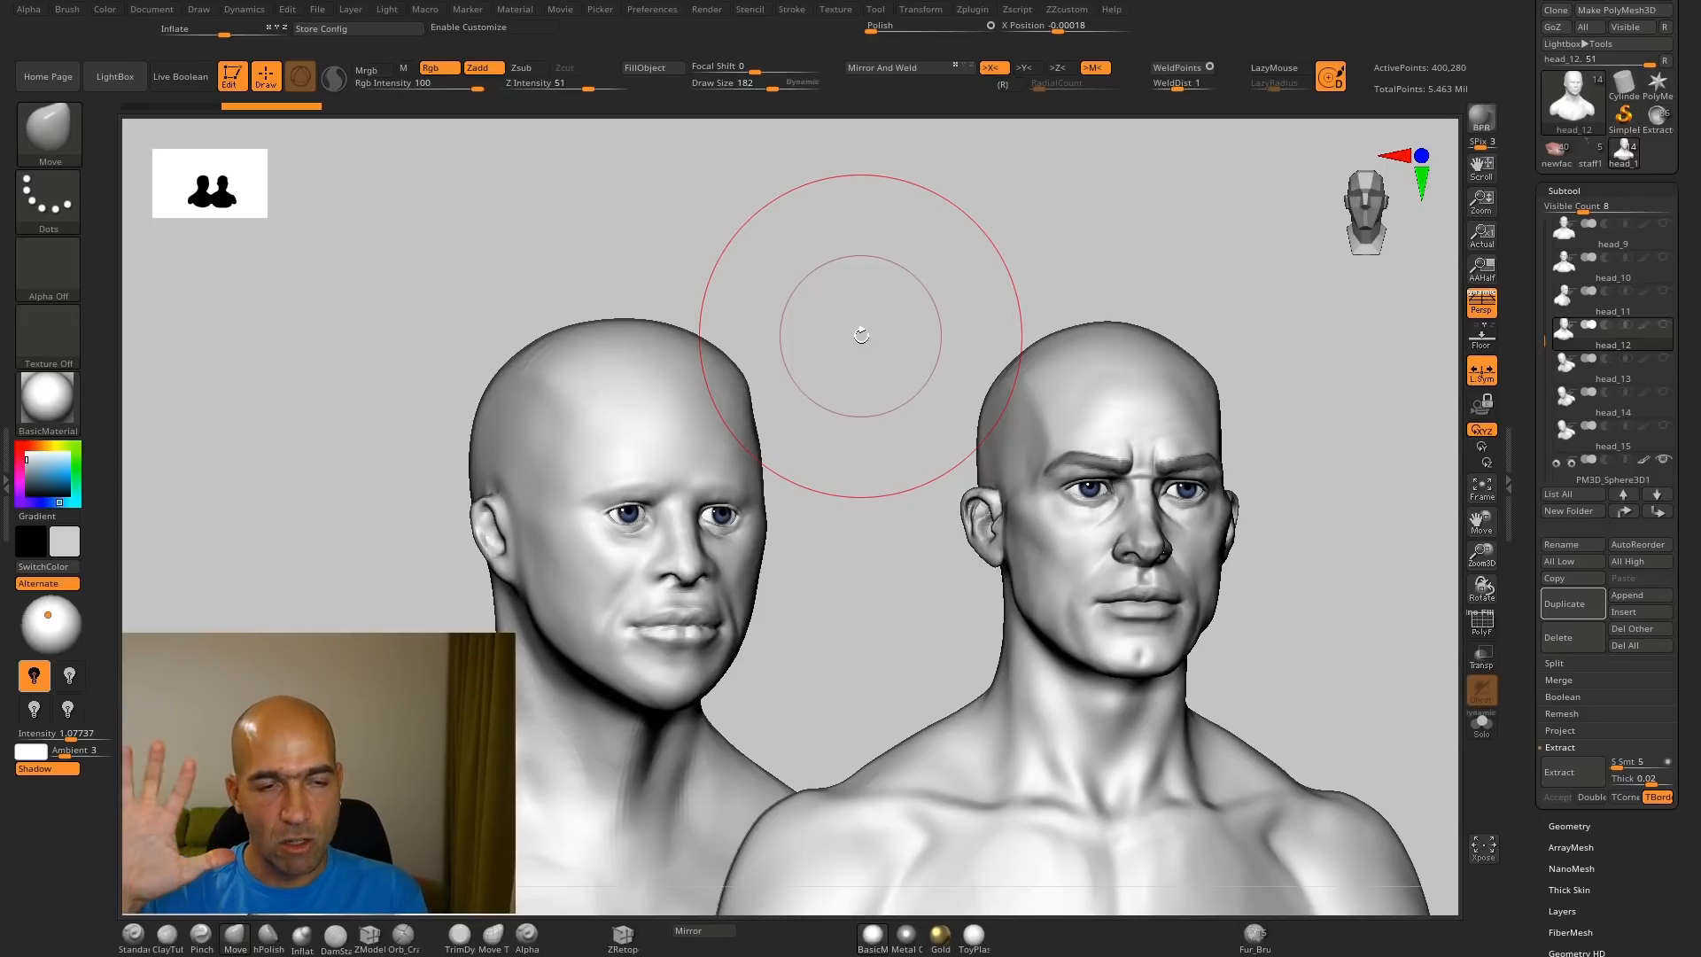
drag(943, 319, 922, 311)
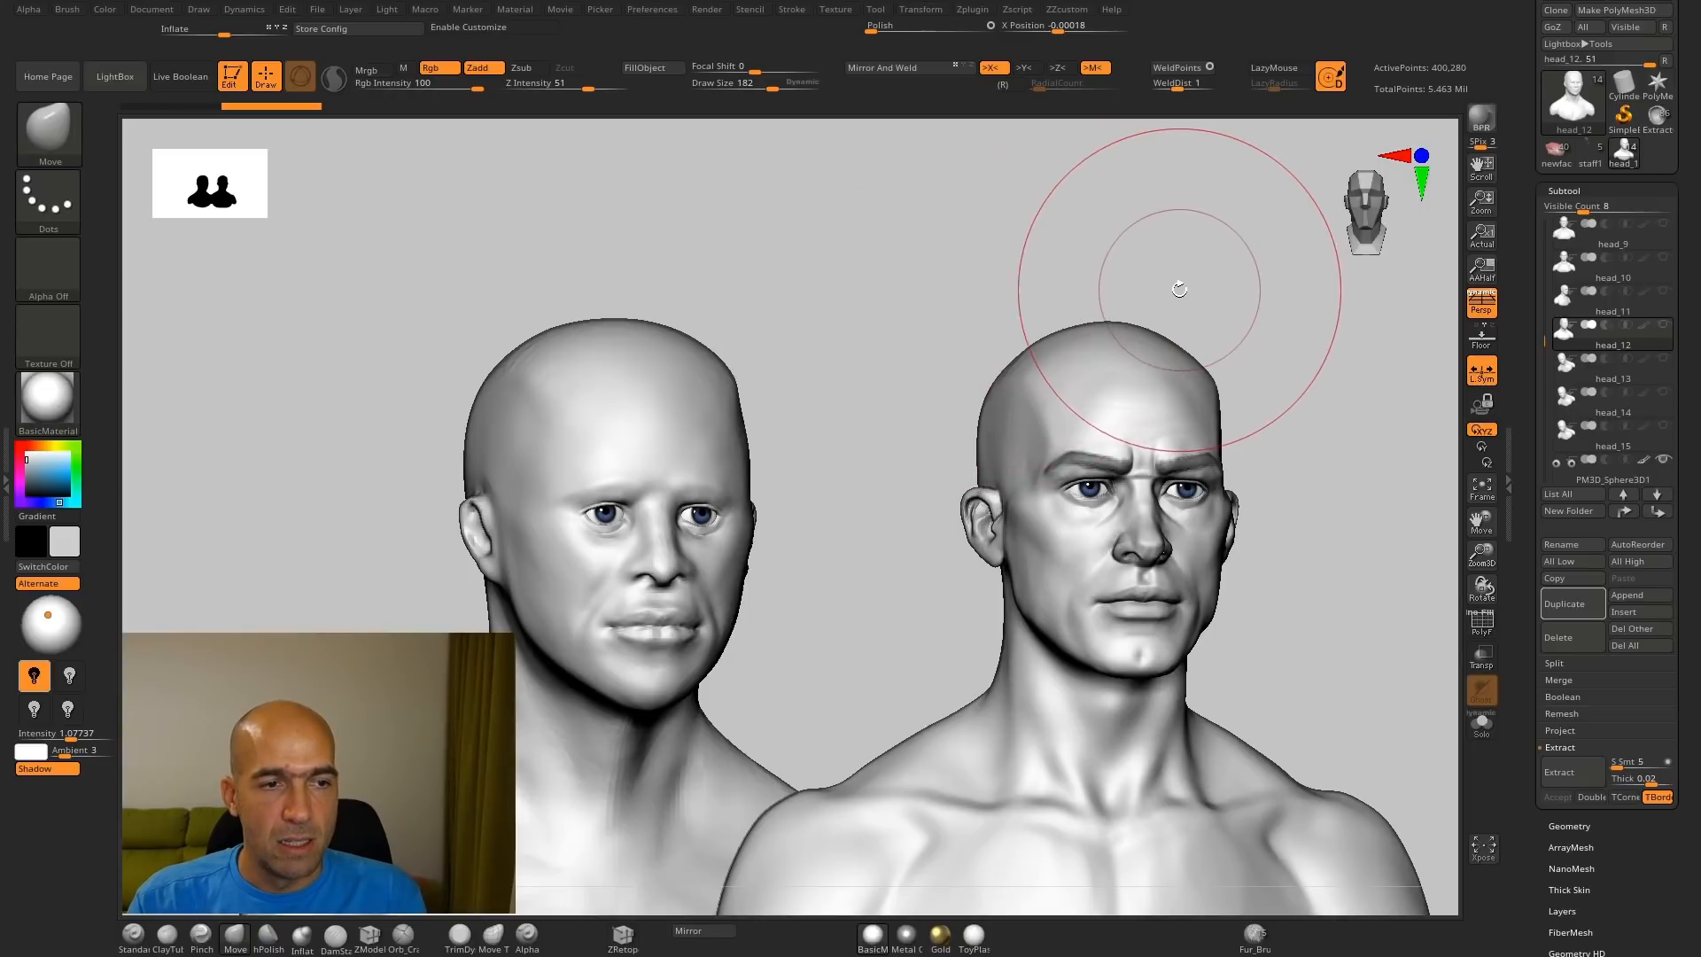
key(ctrl+z)
key(ctrl+z)
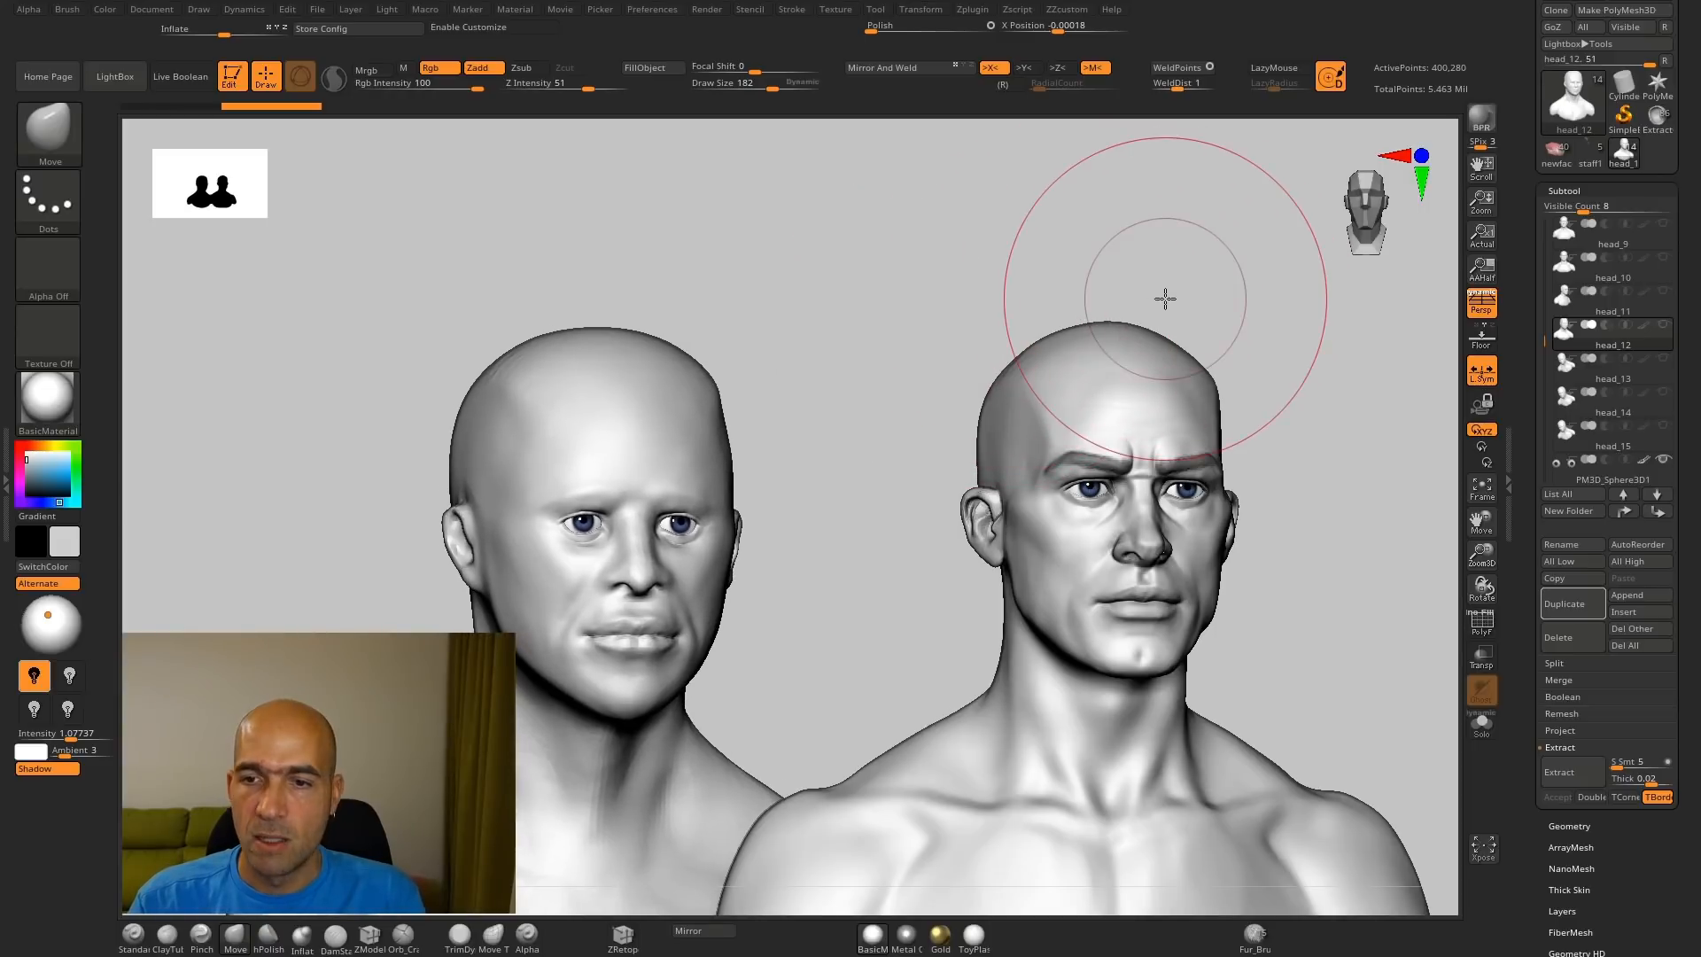